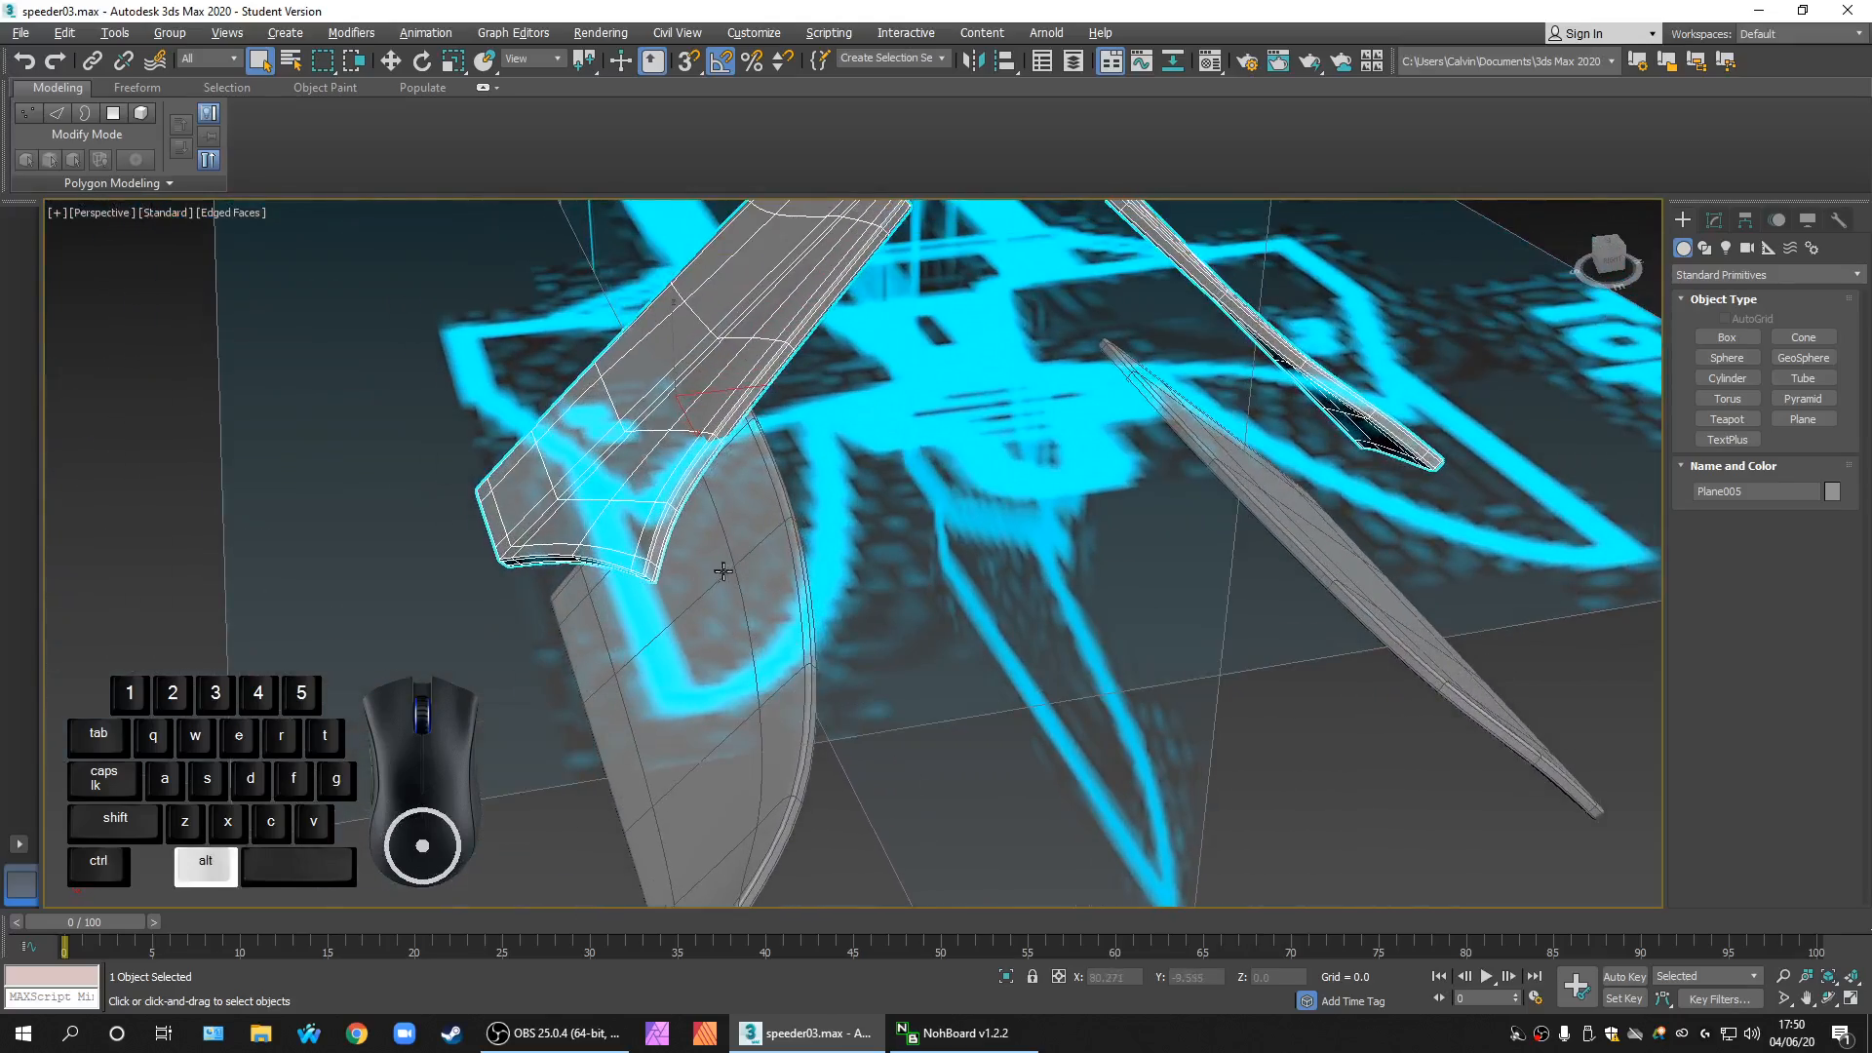
Step: Examine the shapes of the rear fins against the blueprint from close up and from a distance
scroll(916, 712, up, 5)
scroll(982, 645, down, 5)
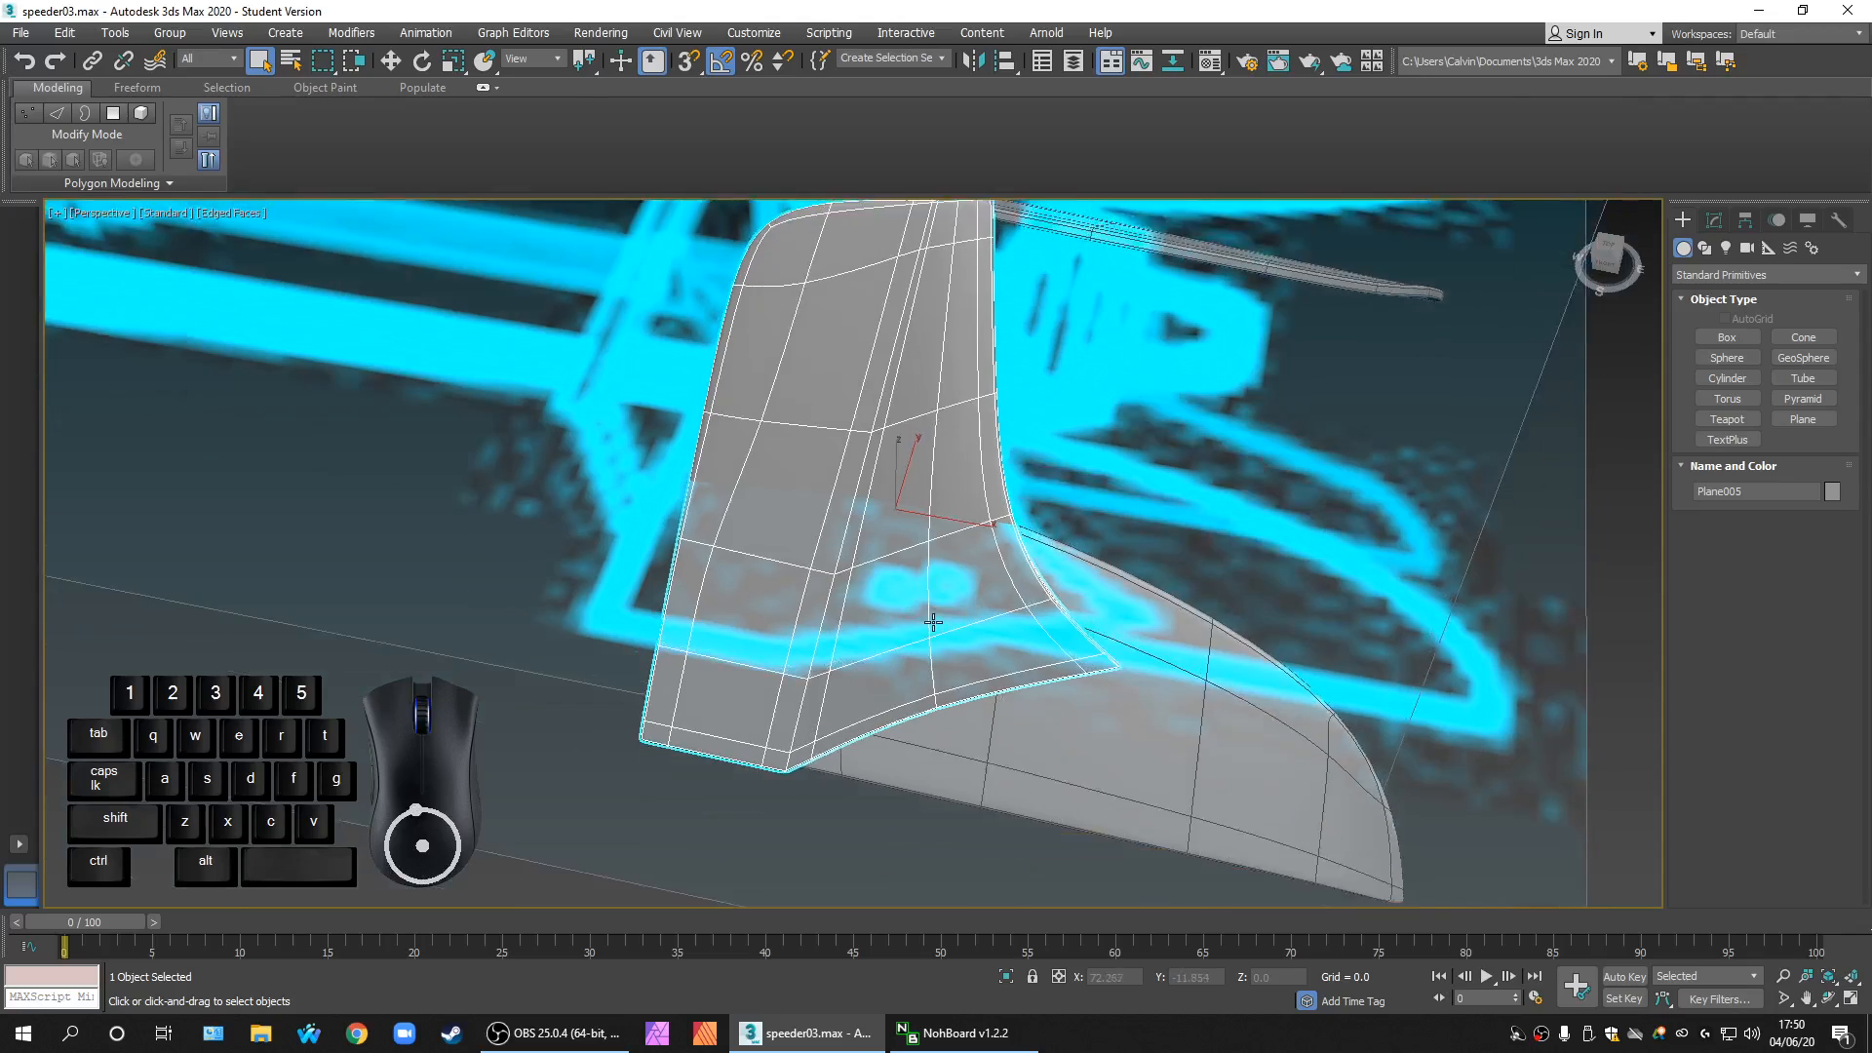
scroll(995, 655, up, 4)
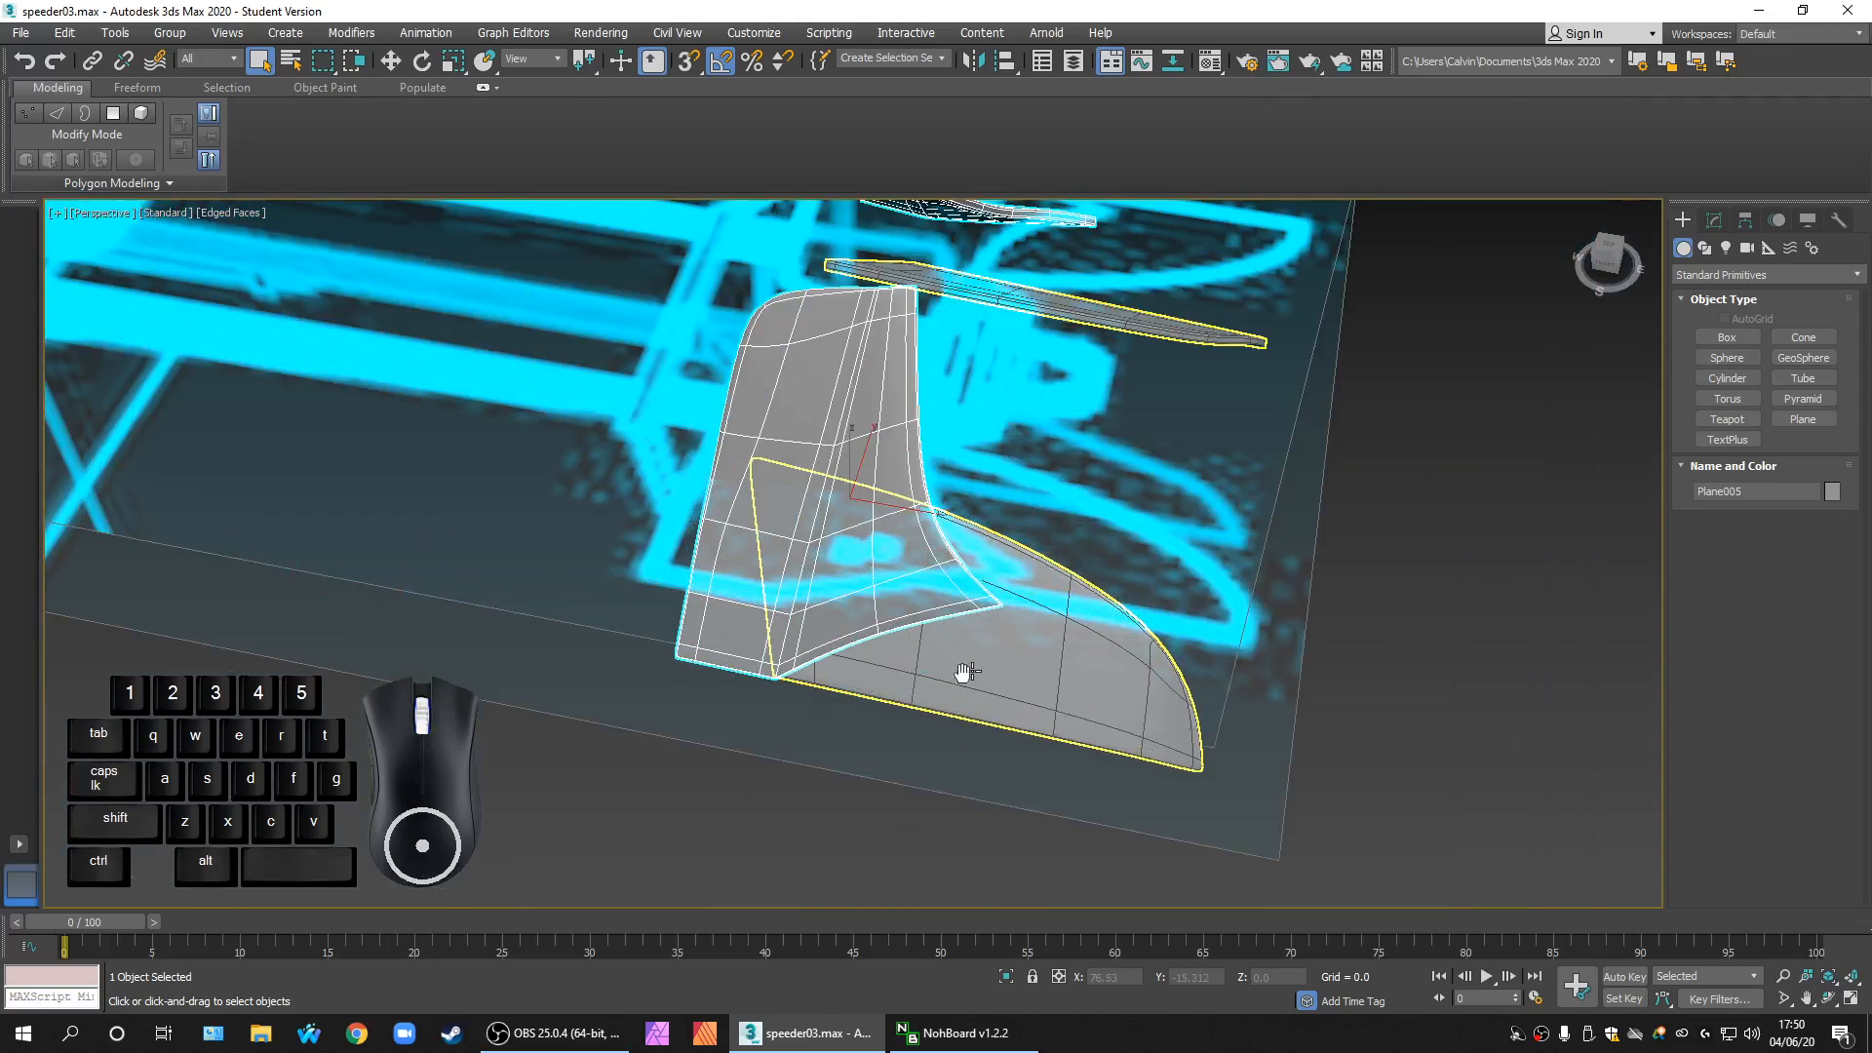
scroll(963, 672, down, 5)
scroll(858, 661, up, 7)
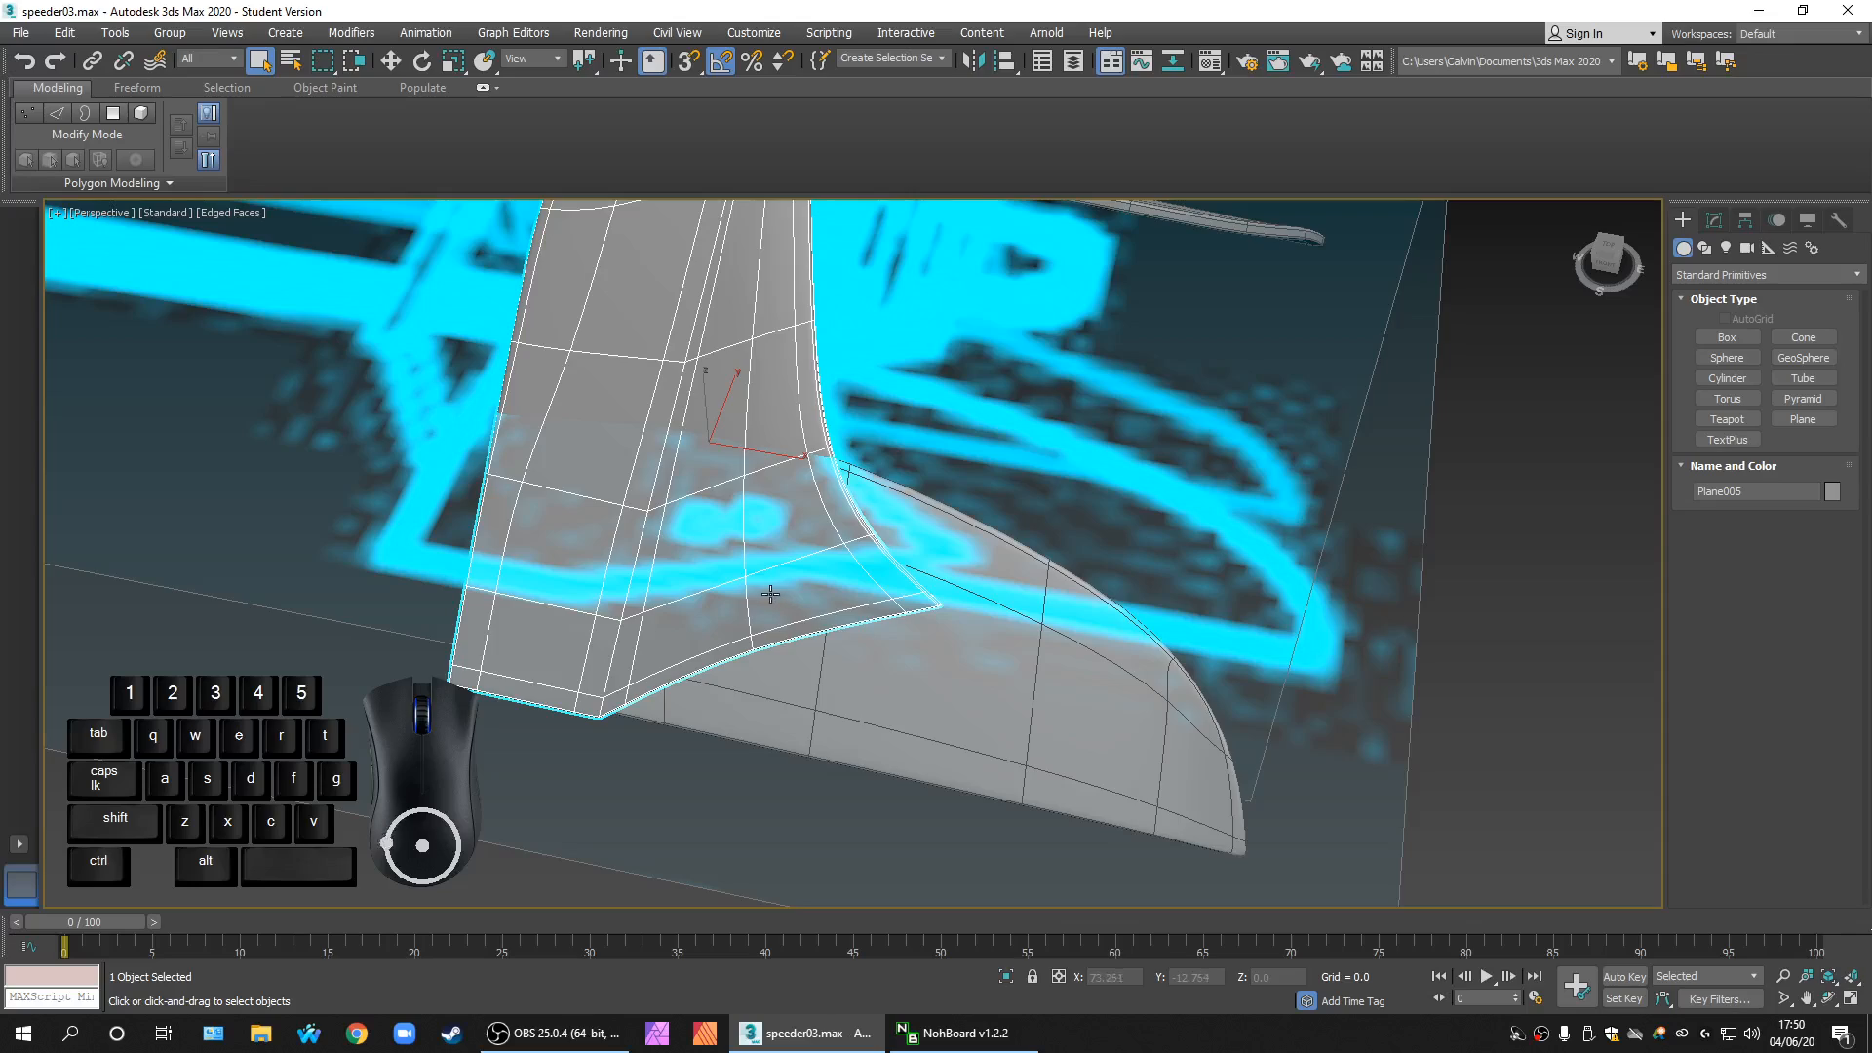
scroll(877, 624, down, 5)
scroll(956, 648, up, 4)
scroll(965, 648, down, 4)
scroll(992, 544, up, 4)
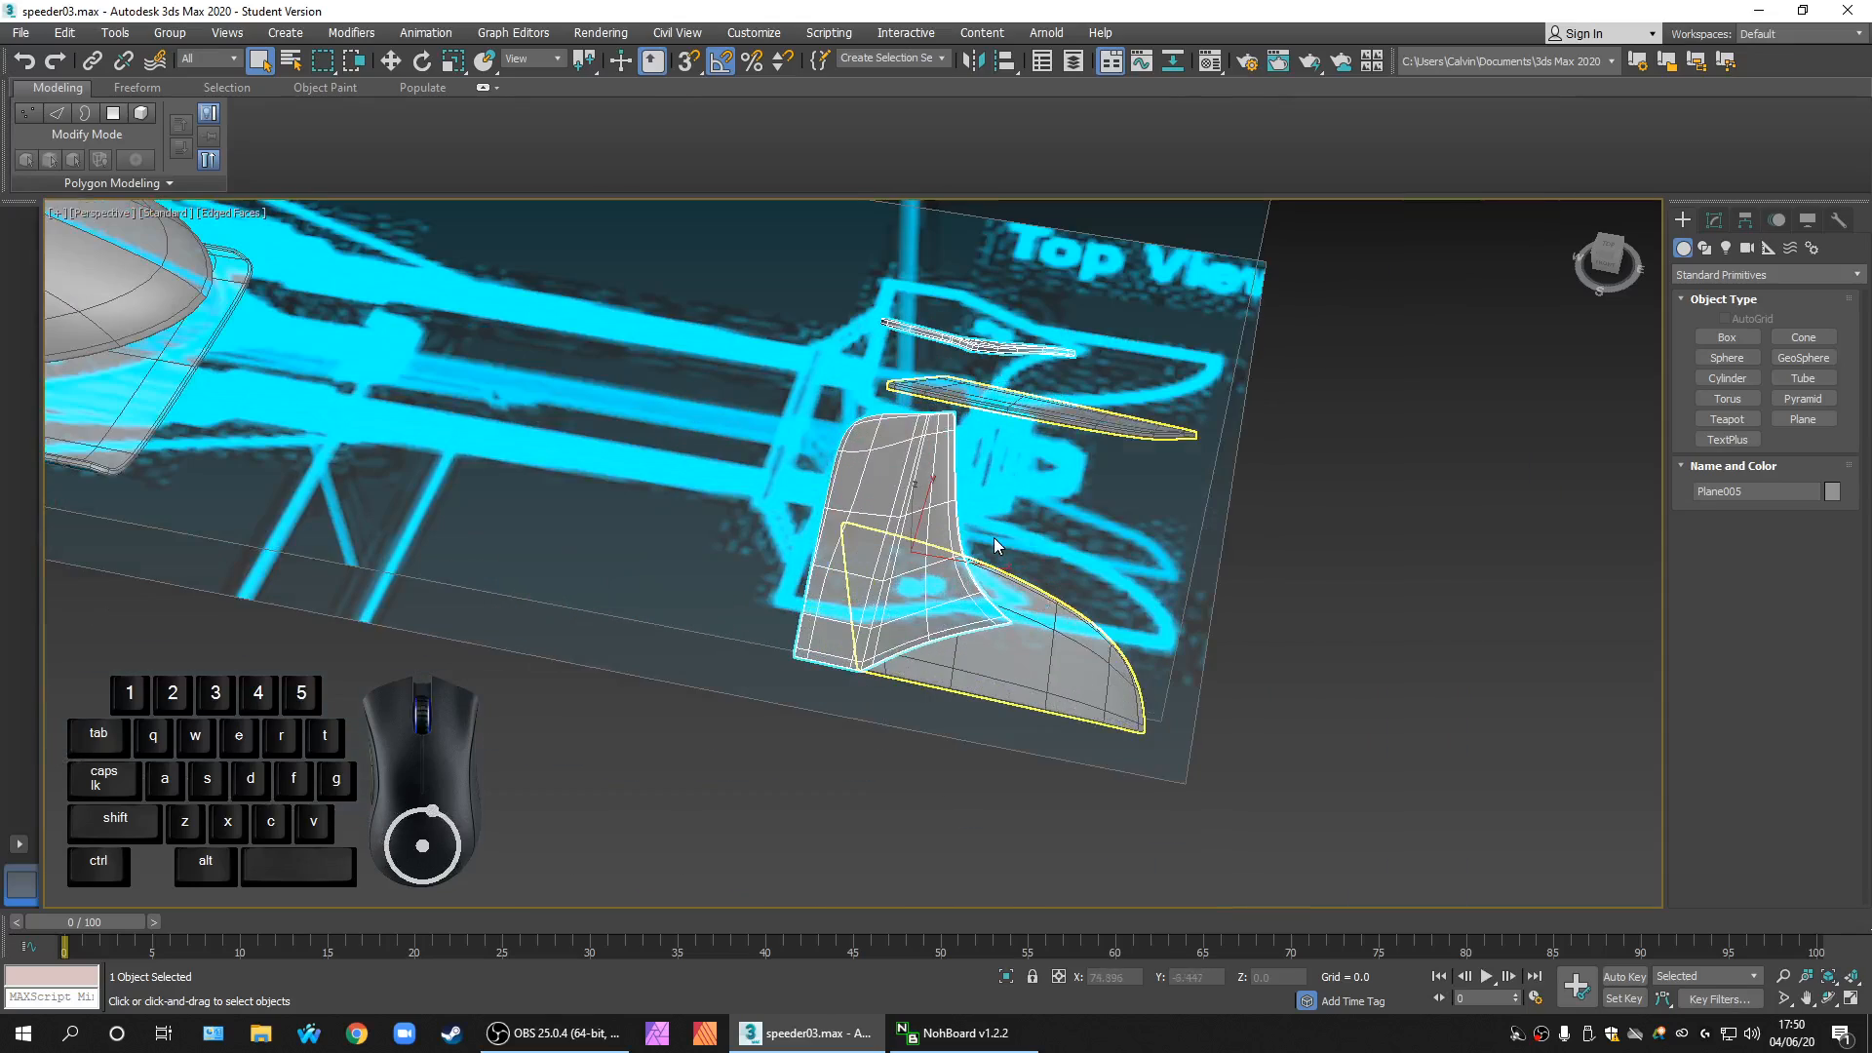
scroll(994, 544, down, 5)
scroll(748, 606, up, 3)
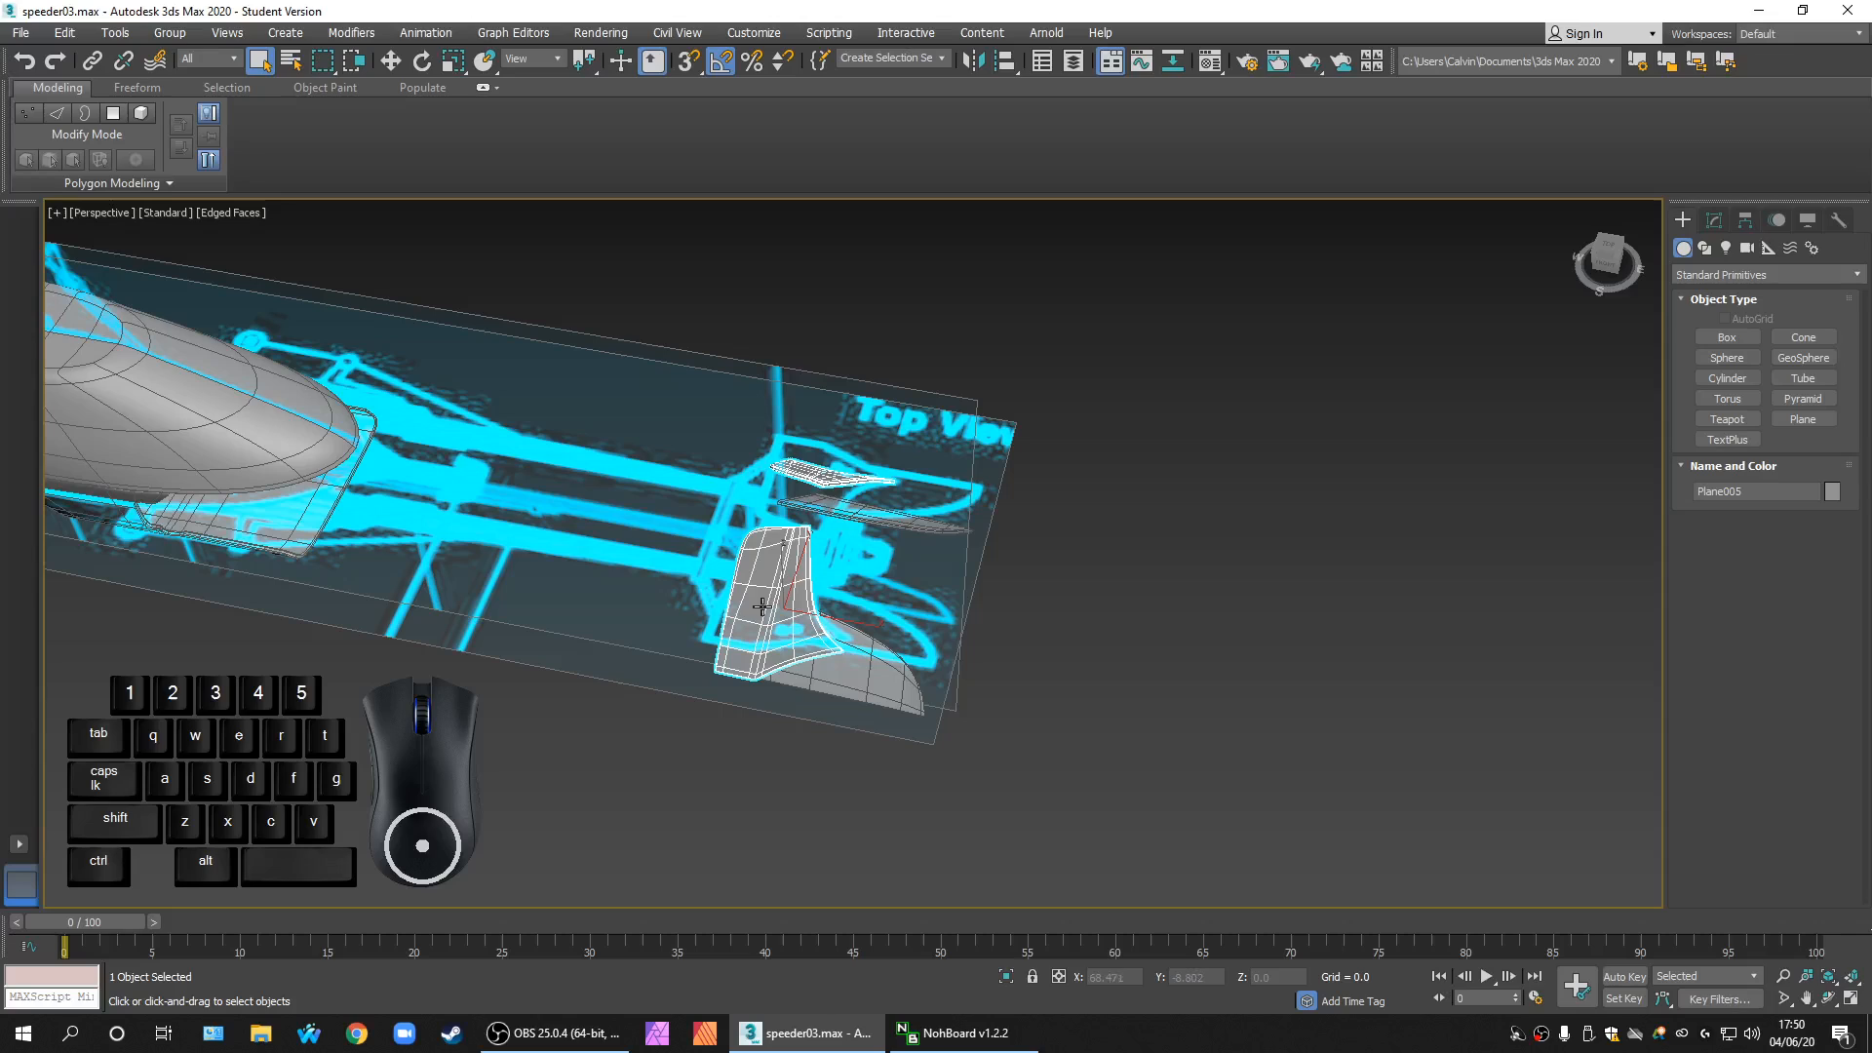
Step: Hide the three body objects at the front of the speeder
right_click(764, 605)
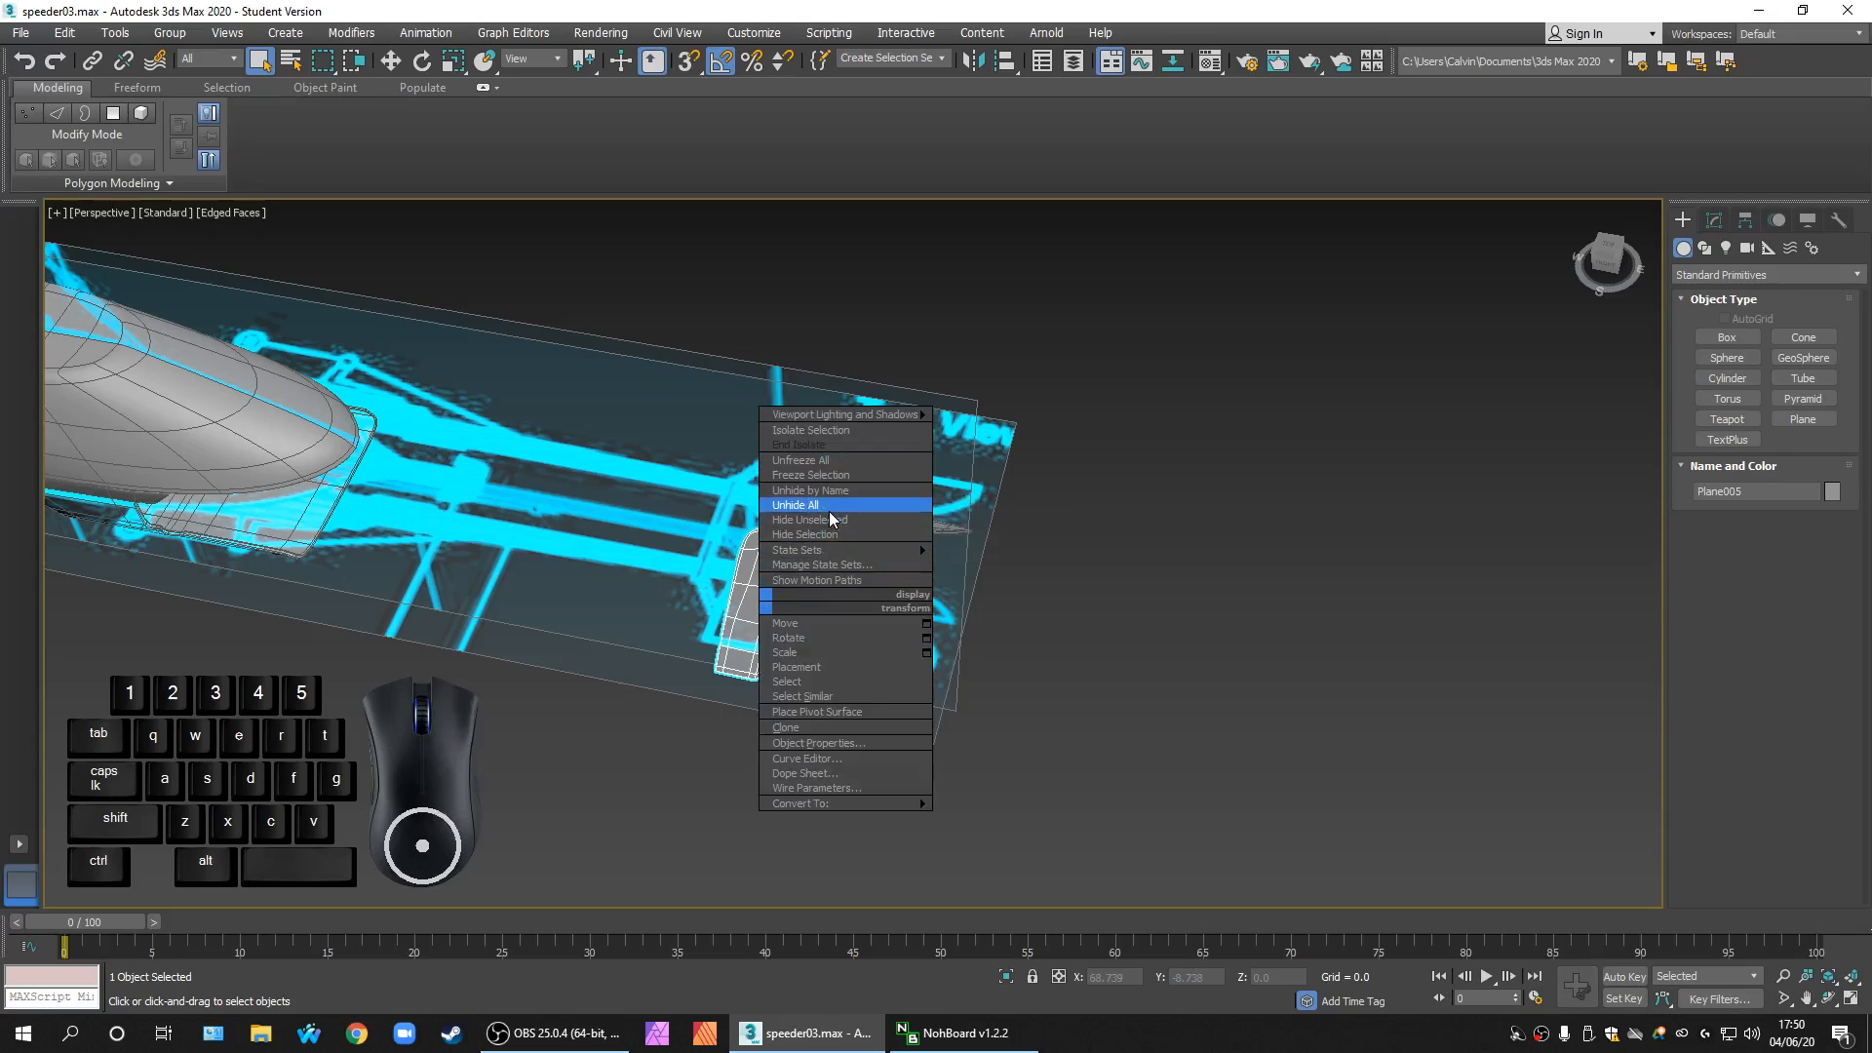
click(823, 539)
scroll(619, 573, down, 5)
drag(595, 564, 384, 473)
right_click(403, 481)
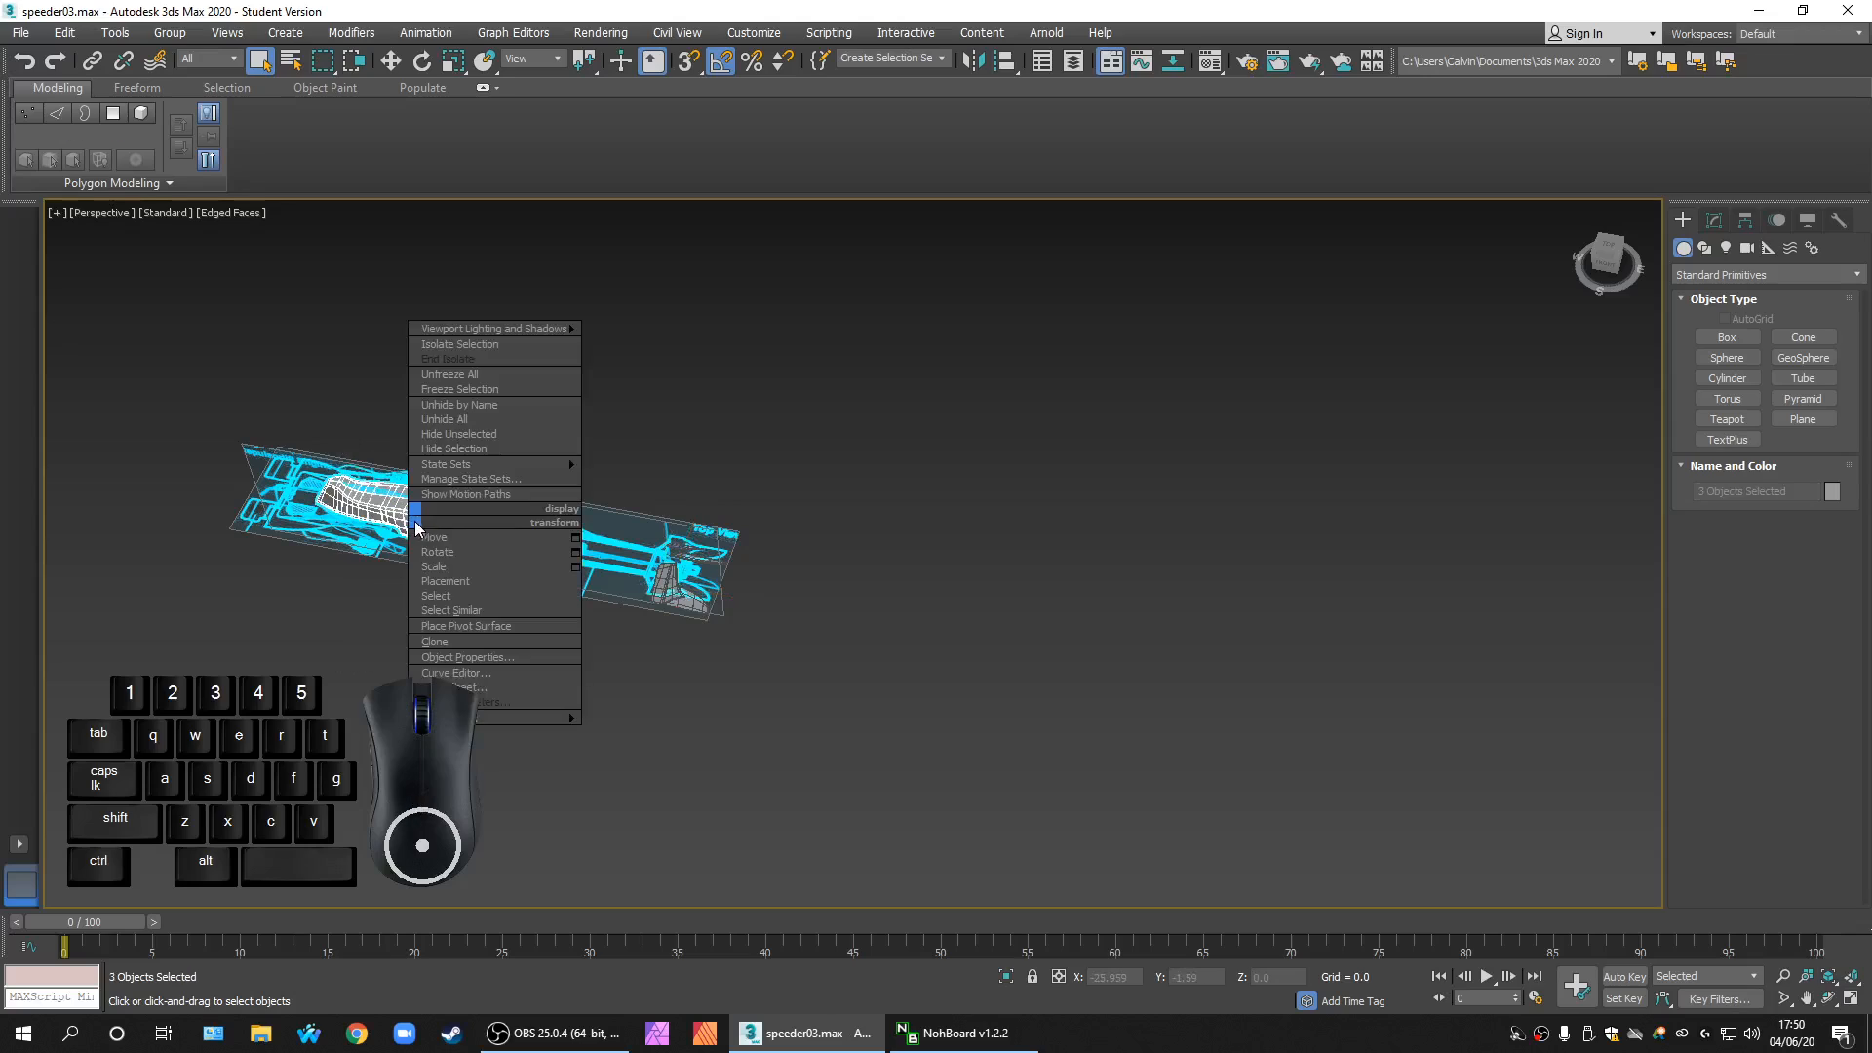
click(489, 448)
Step: Hide the lower curved rear fin, Plane004, leaving the upper fin on the blueprint
scroll(756, 629, up, 5)
click(760, 595)
right_click(843, 590)
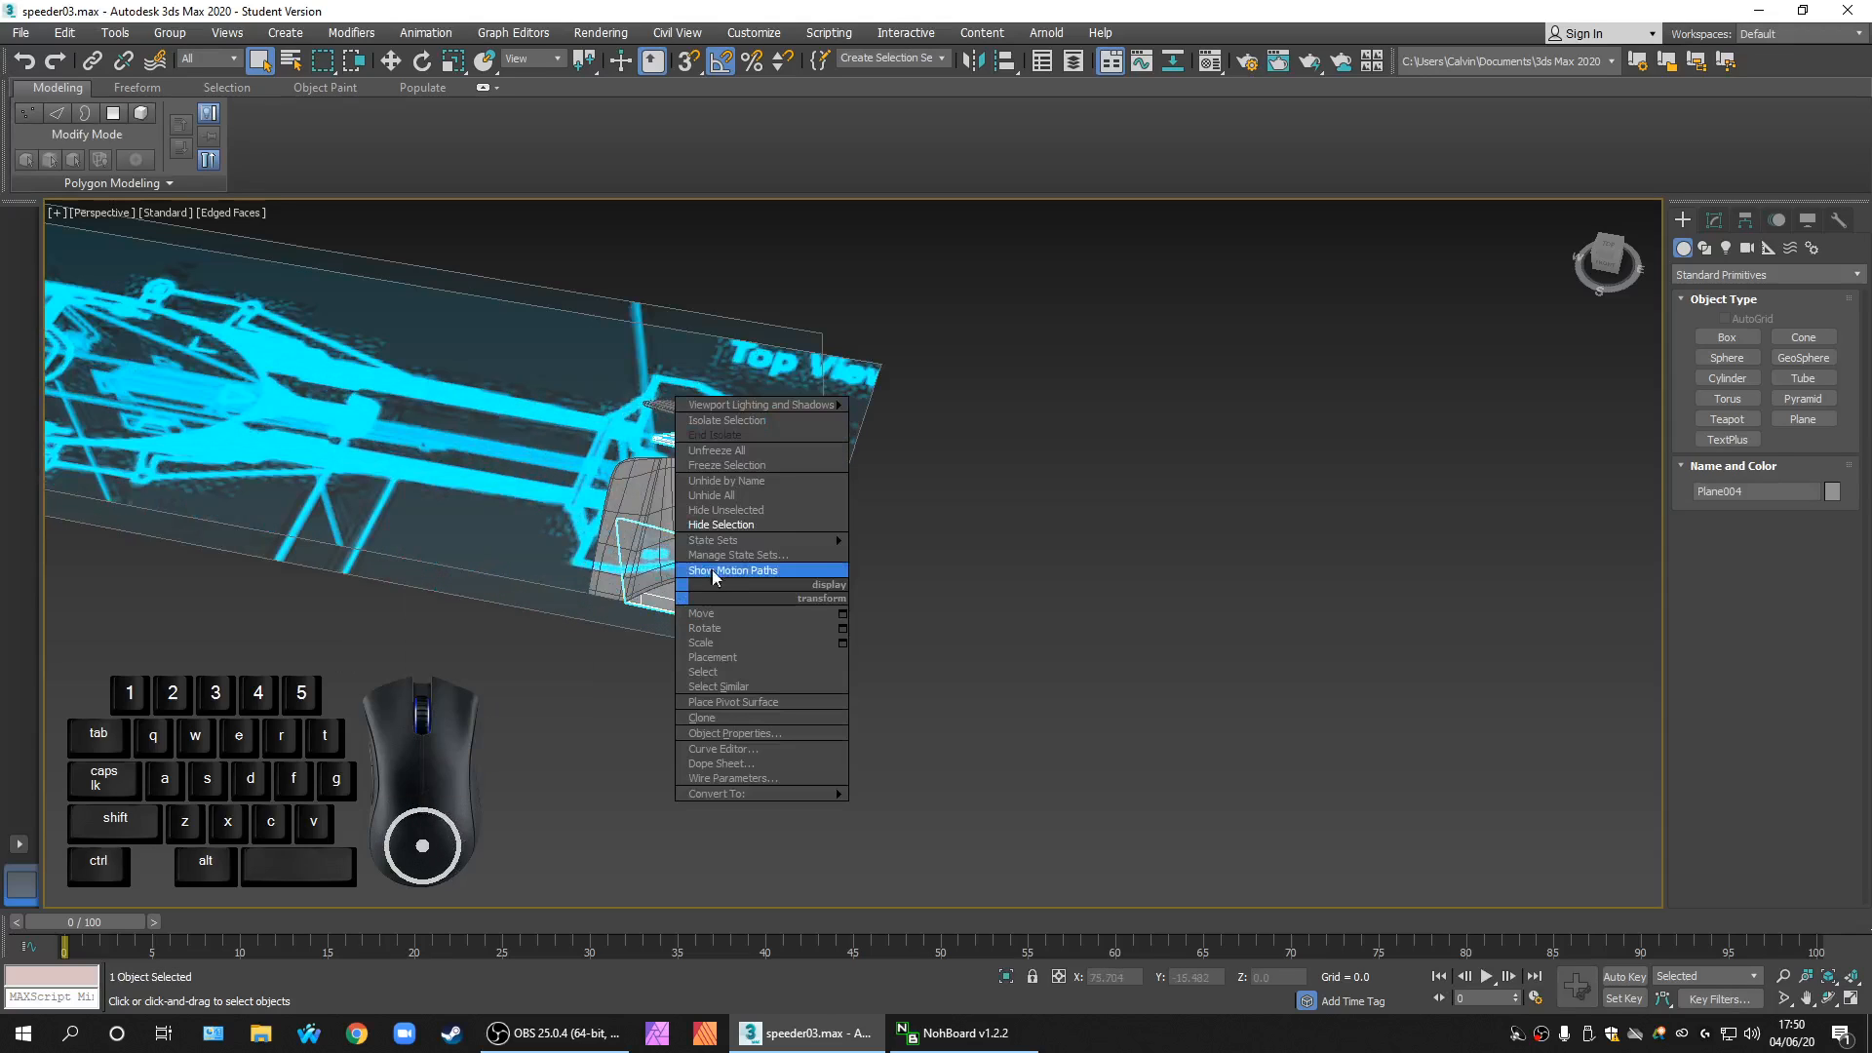
click(741, 524)
Step: Select the remaining rear fin, Plane005, and examine its outline and lower edge against the blueprint
scroll(746, 616, up, 5)
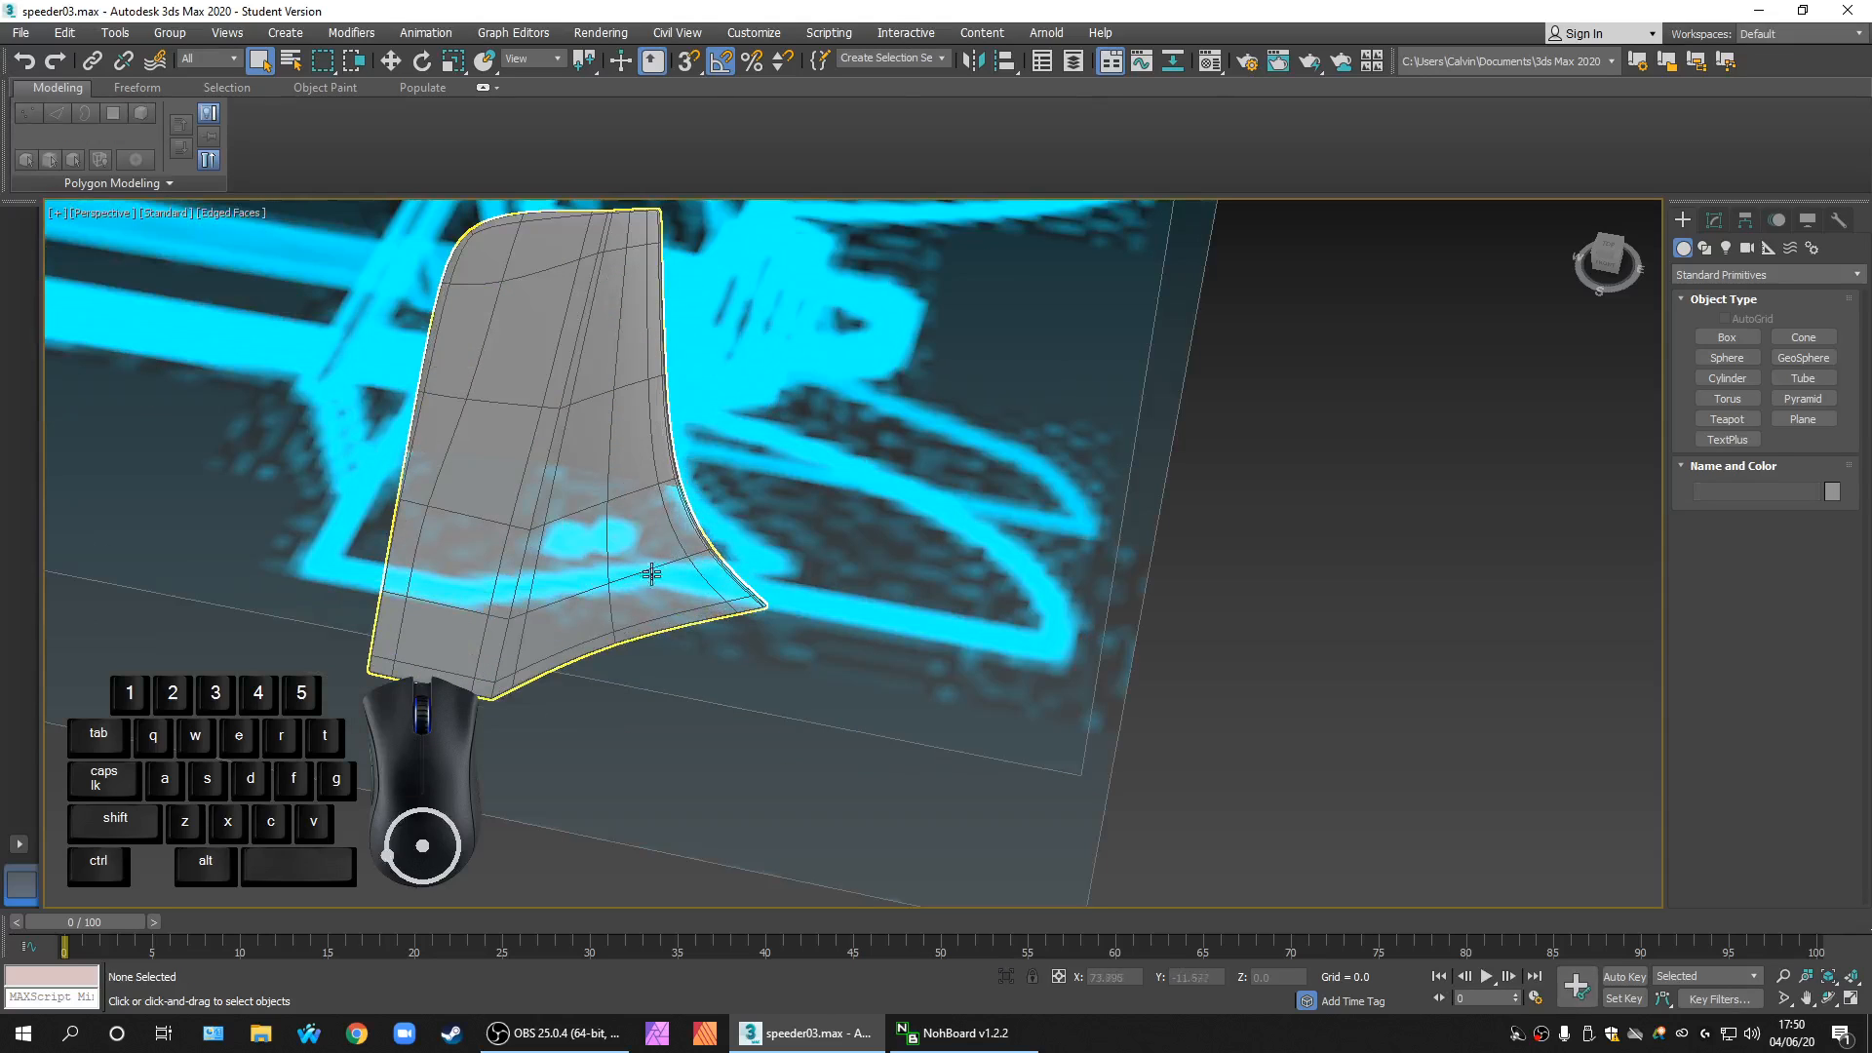
alt+middle_drag(651, 573, 618, 618)
scroll(980, 721, up, 4)
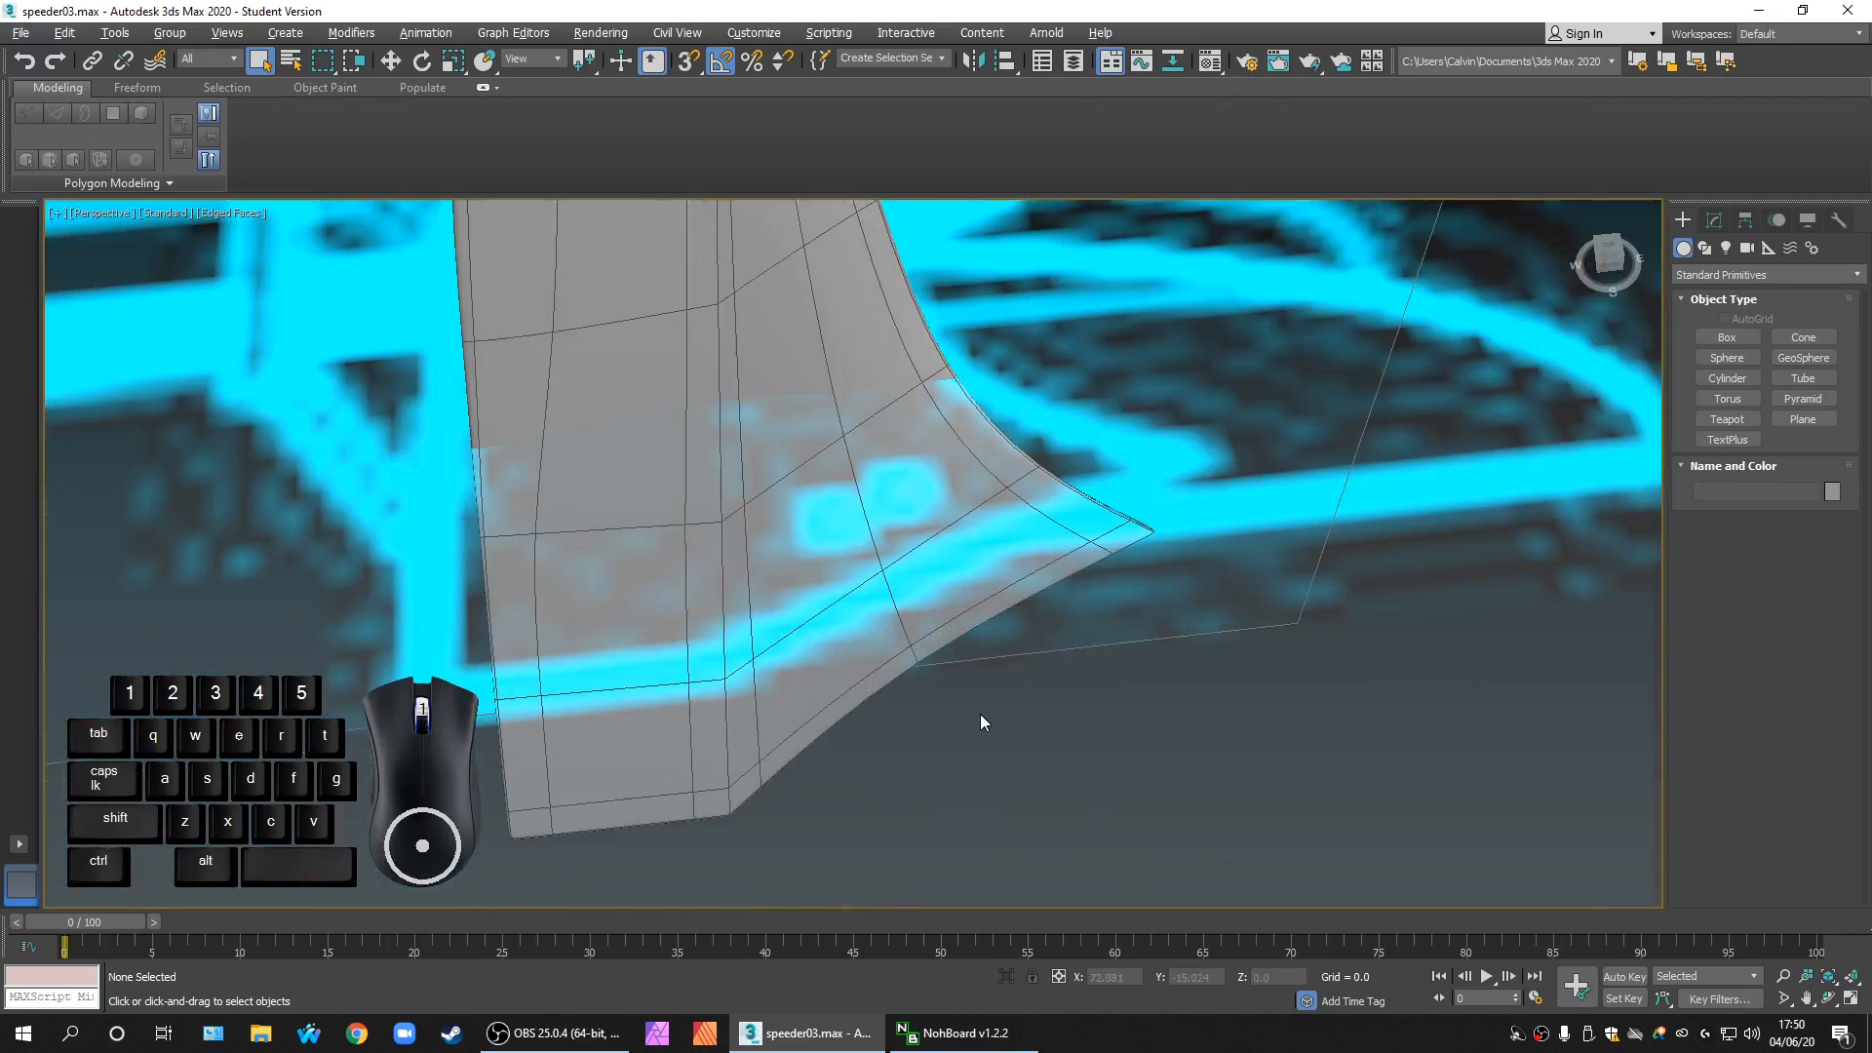
scroll(980, 722, down, 4)
alt+middle_drag(980, 722, 901, 729)
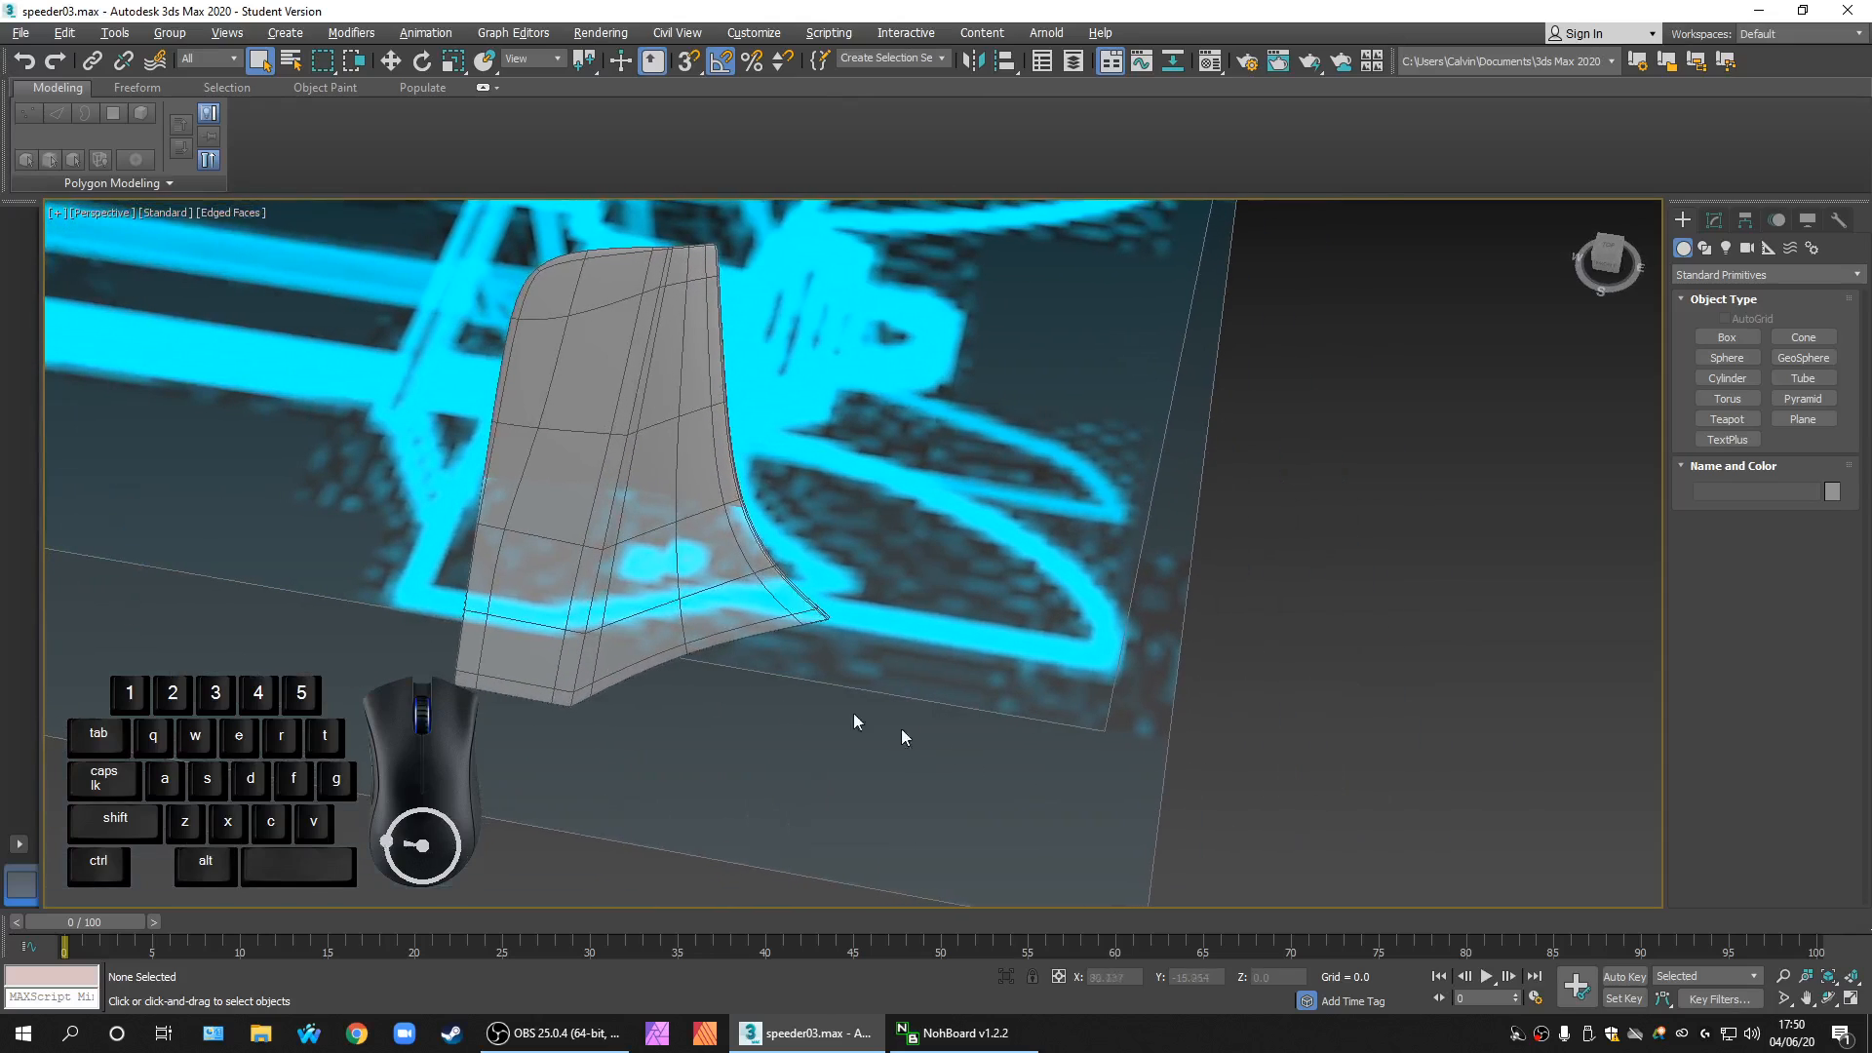
click(690, 586)
scroll(890, 656, down, 4)
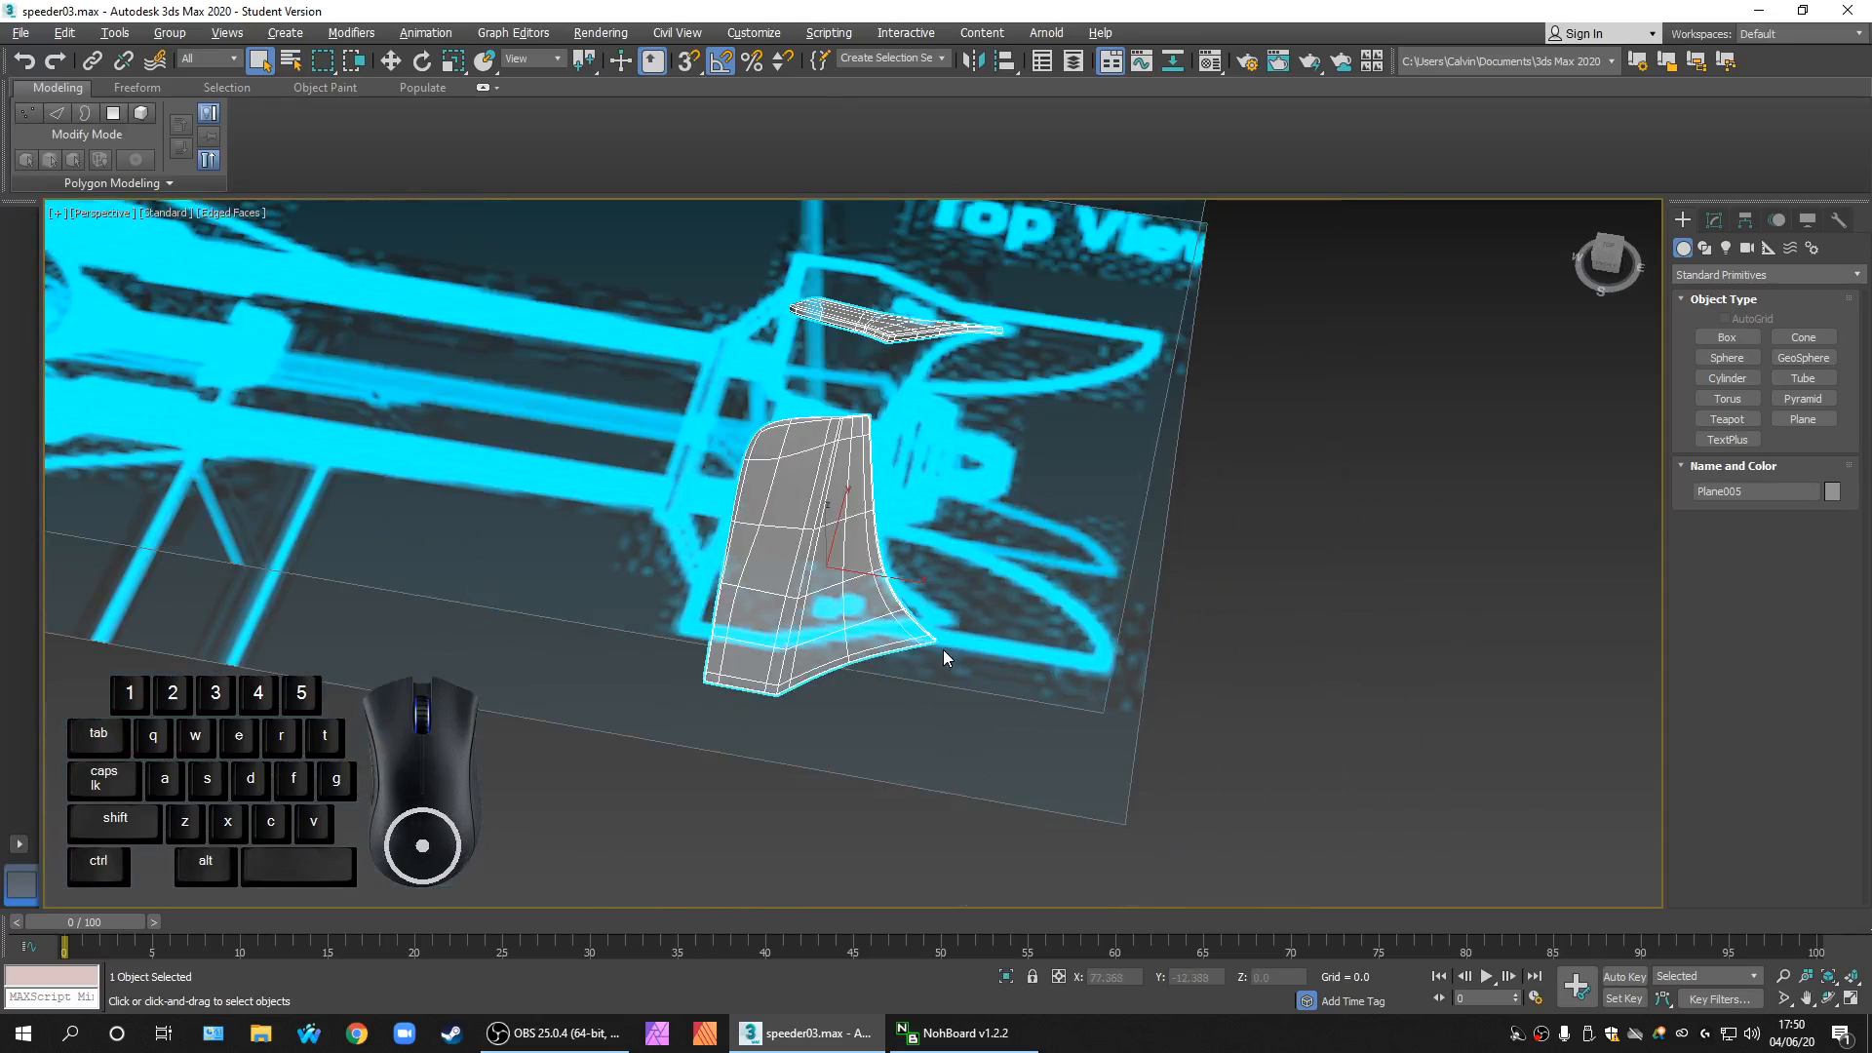
scroll(847, 635, up, 2)
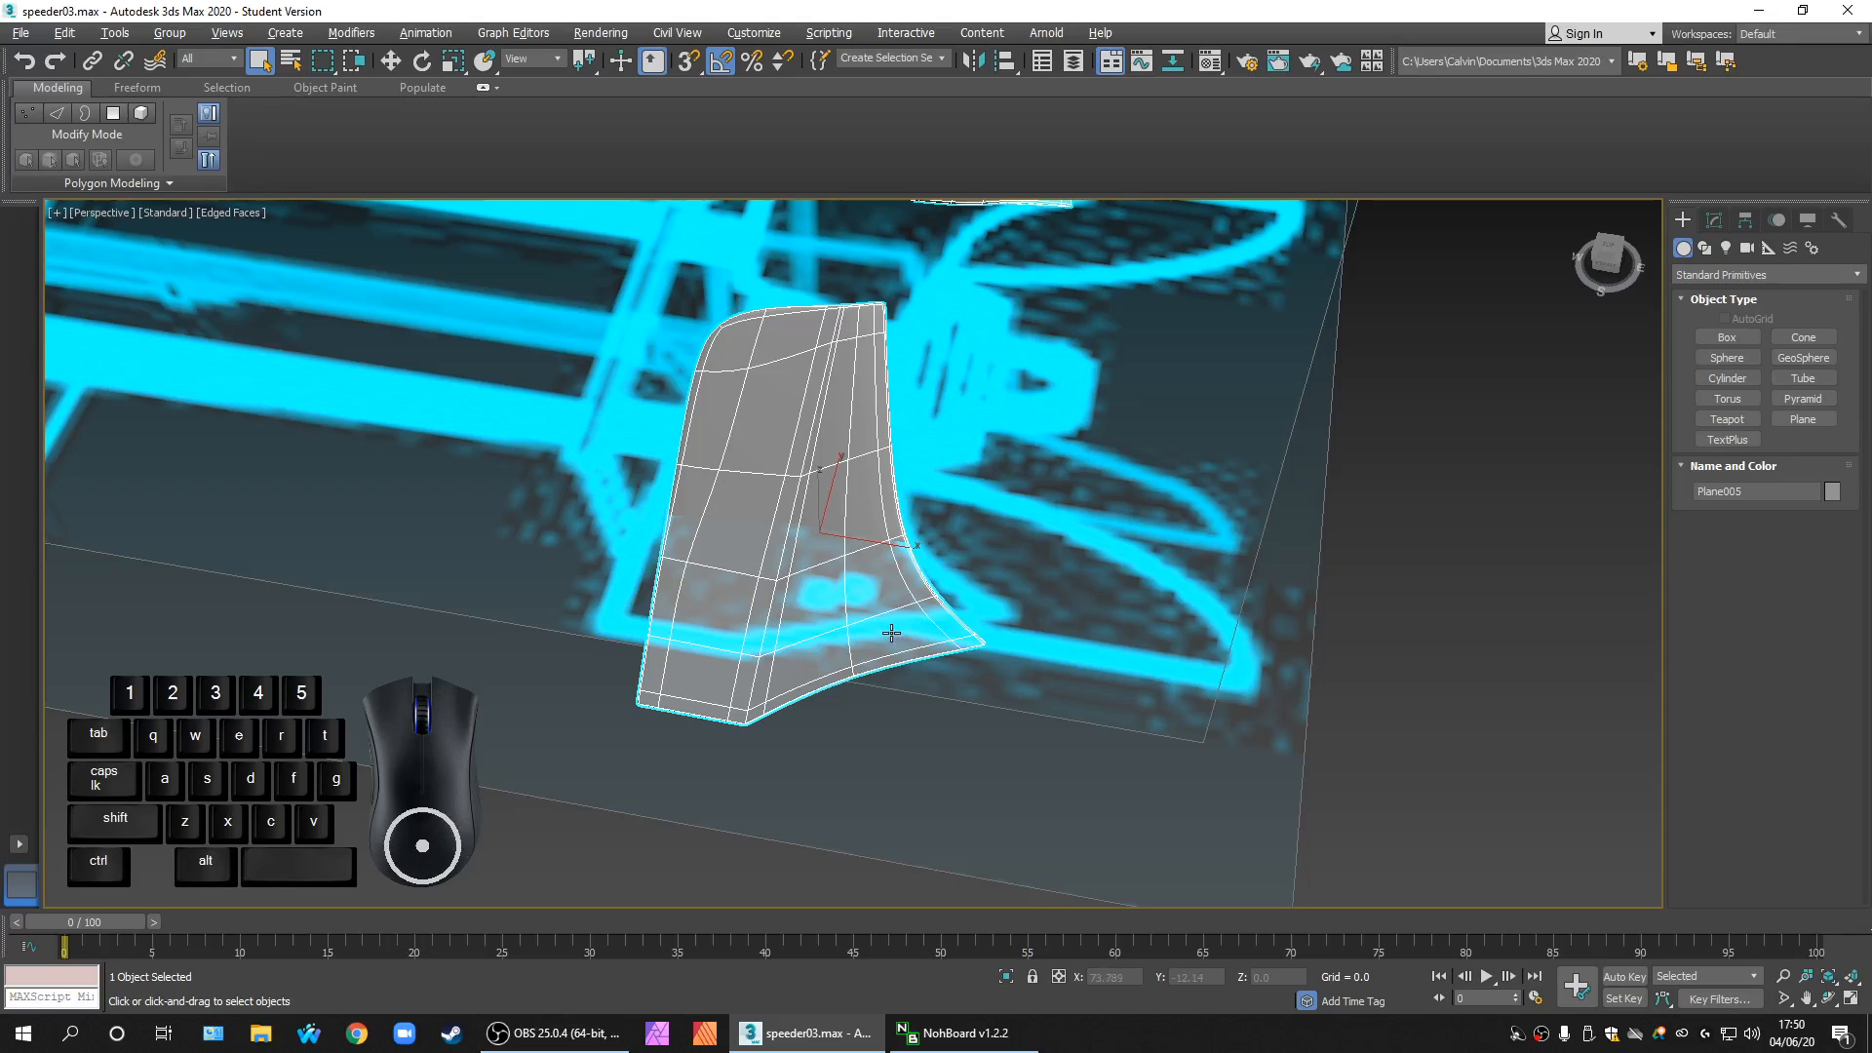
scroll(891, 633, down, 3)
scroll(942, 647, up, 3)
scroll(943, 648, down, 4)
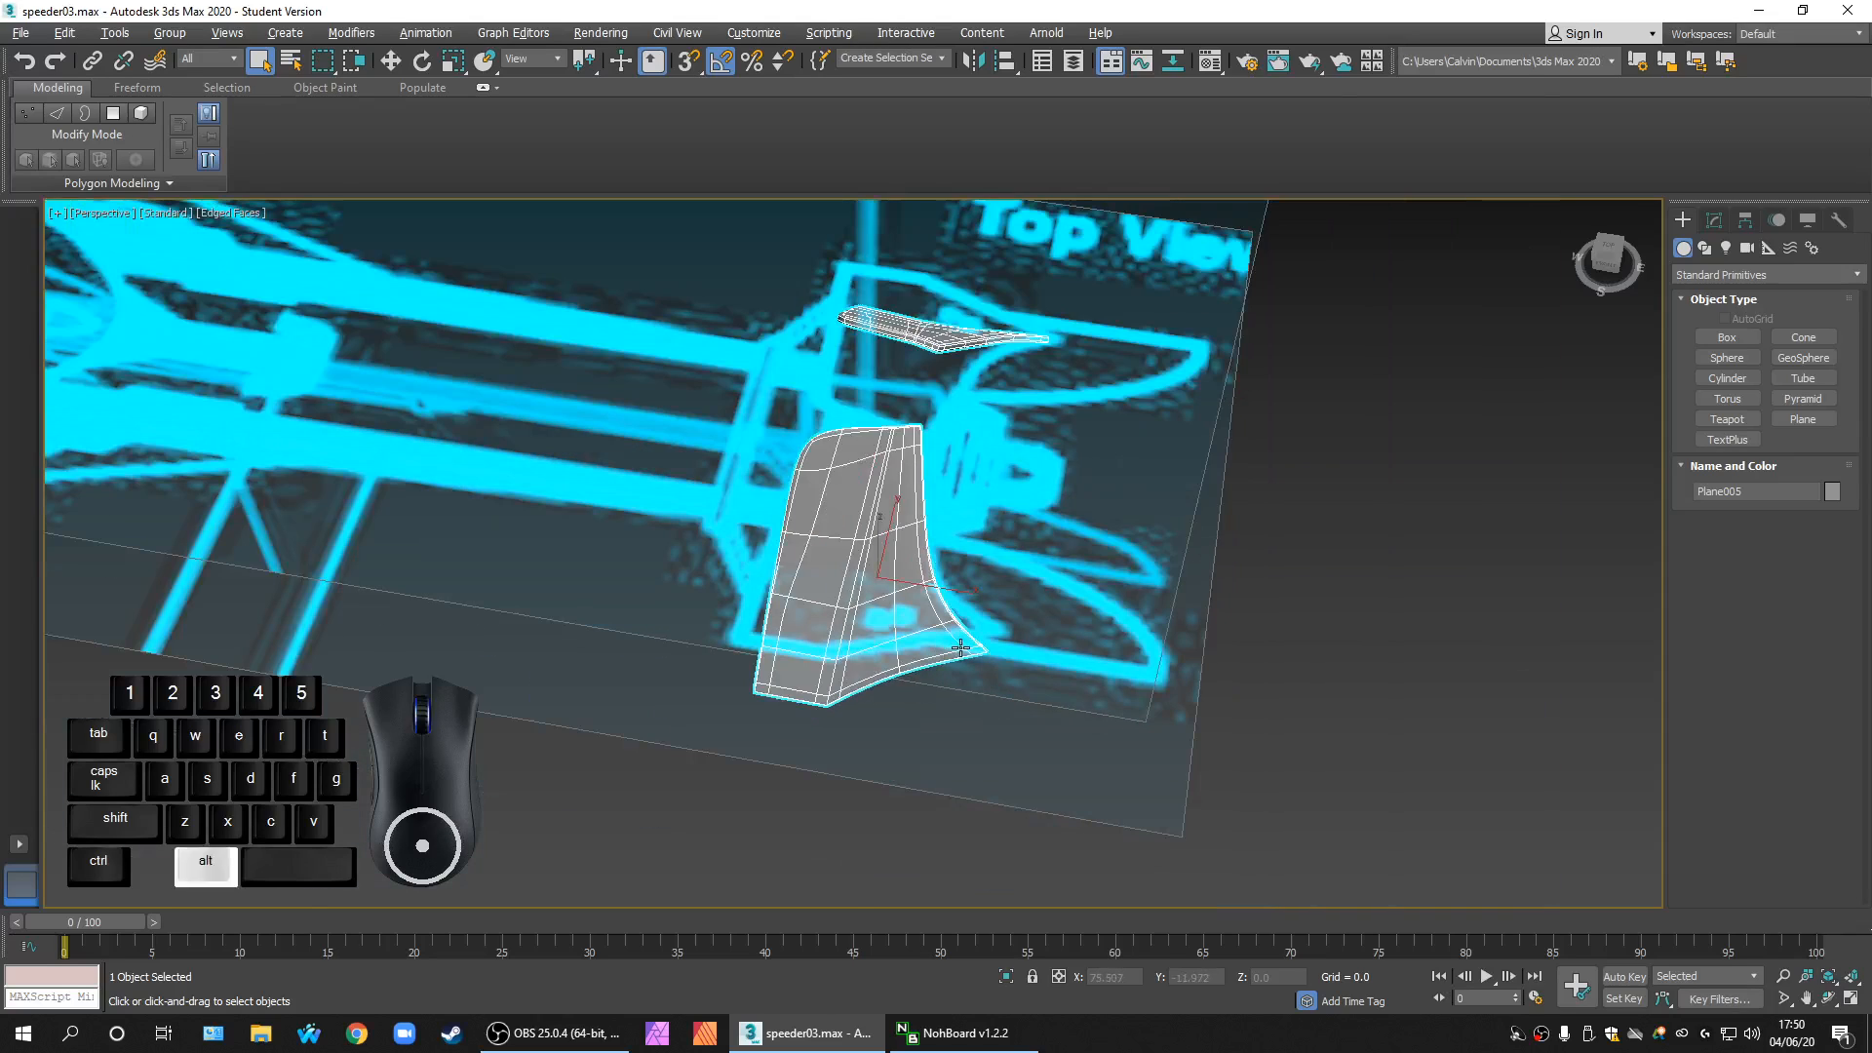
Step: Show the Top view full-size and examine the fin's pointed trailing corner against the blueprint
key(alt+w)
scroll(602, 441, up, 2)
scroll(605, 485, up, 3)
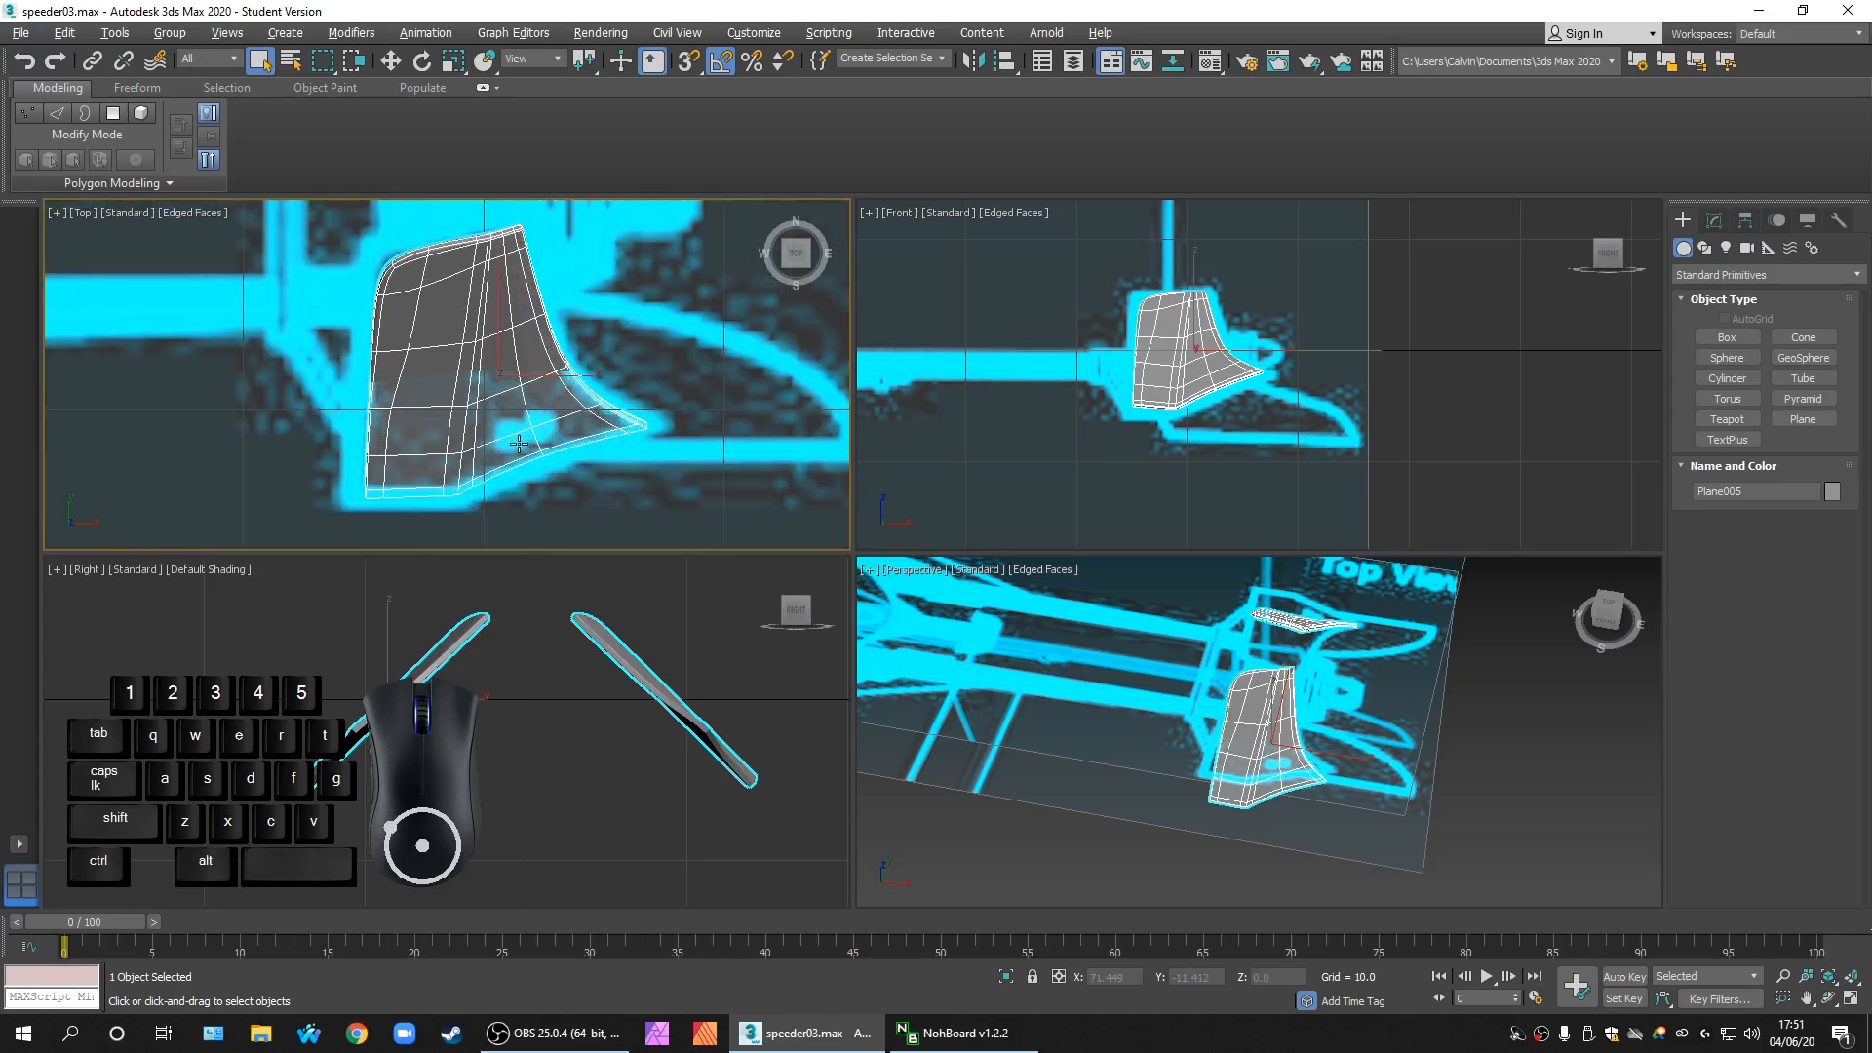
key(alt+w)
scroll(598, 476, down, 1)
scroll(934, 624, up, 3)
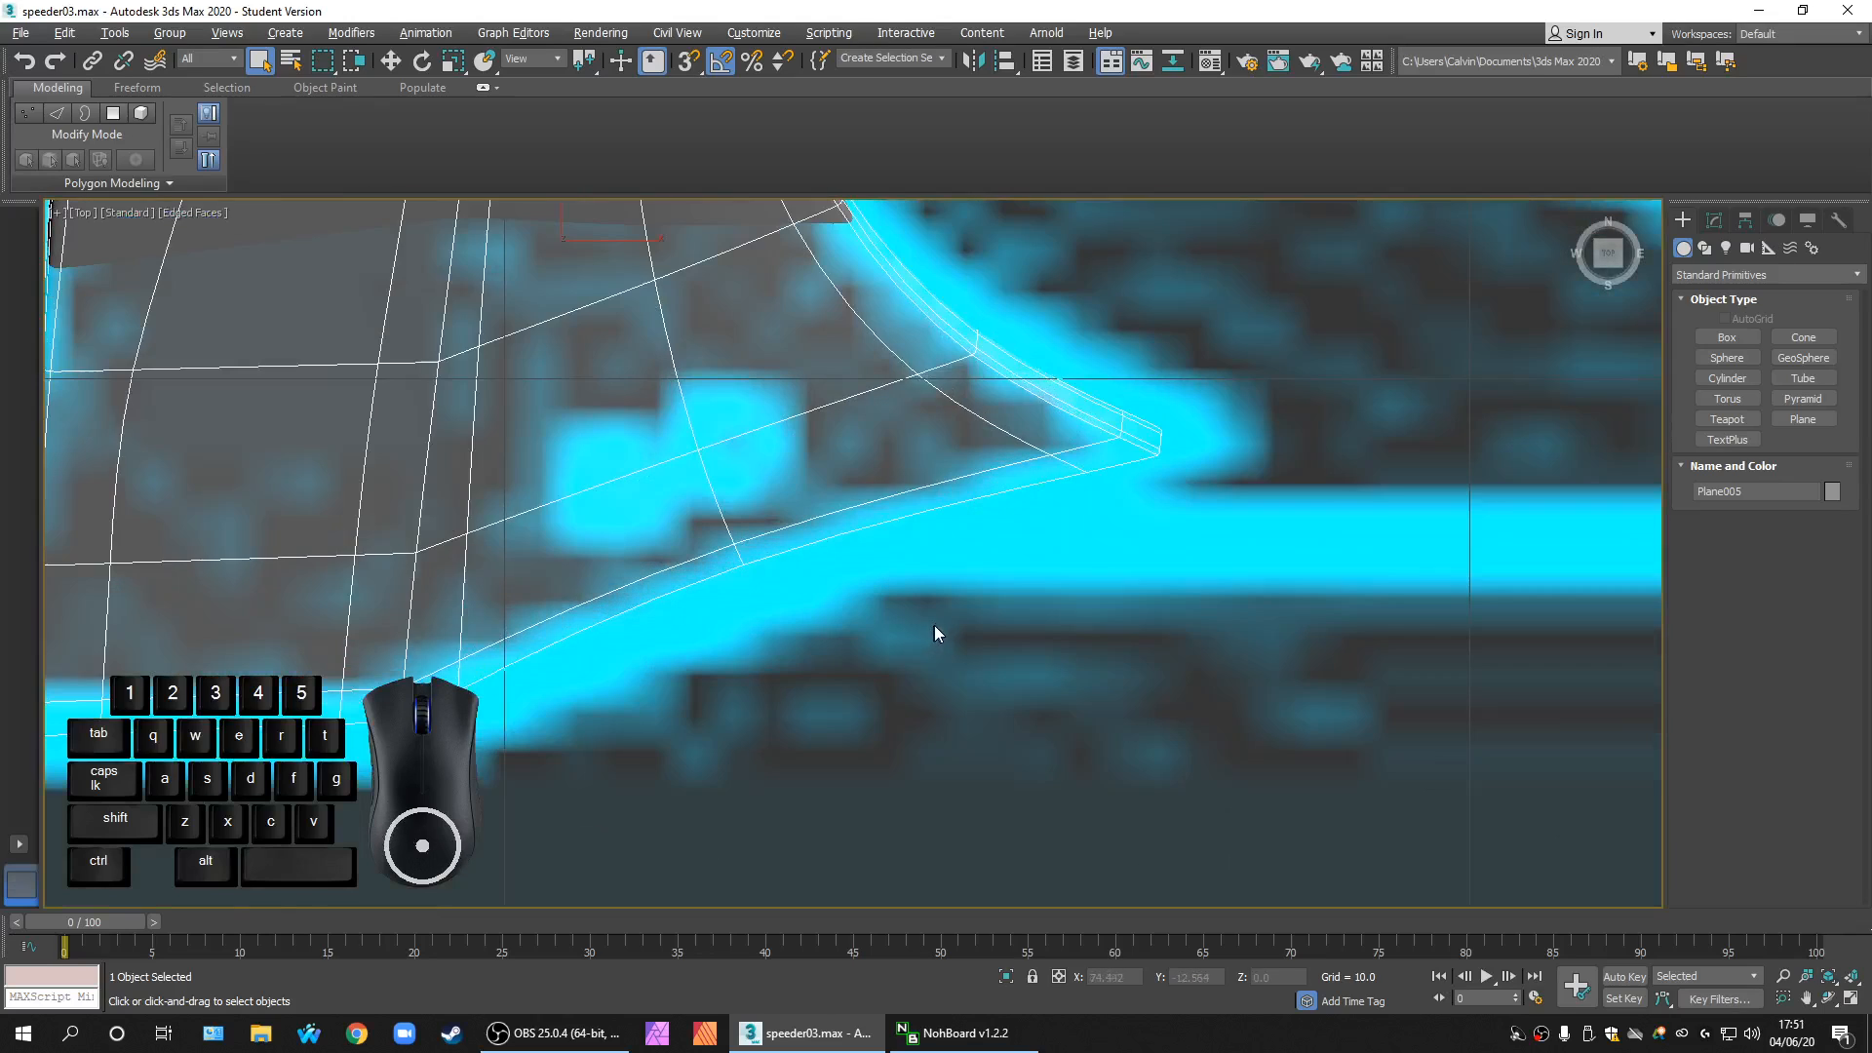
scroll(944, 594, down, 3)
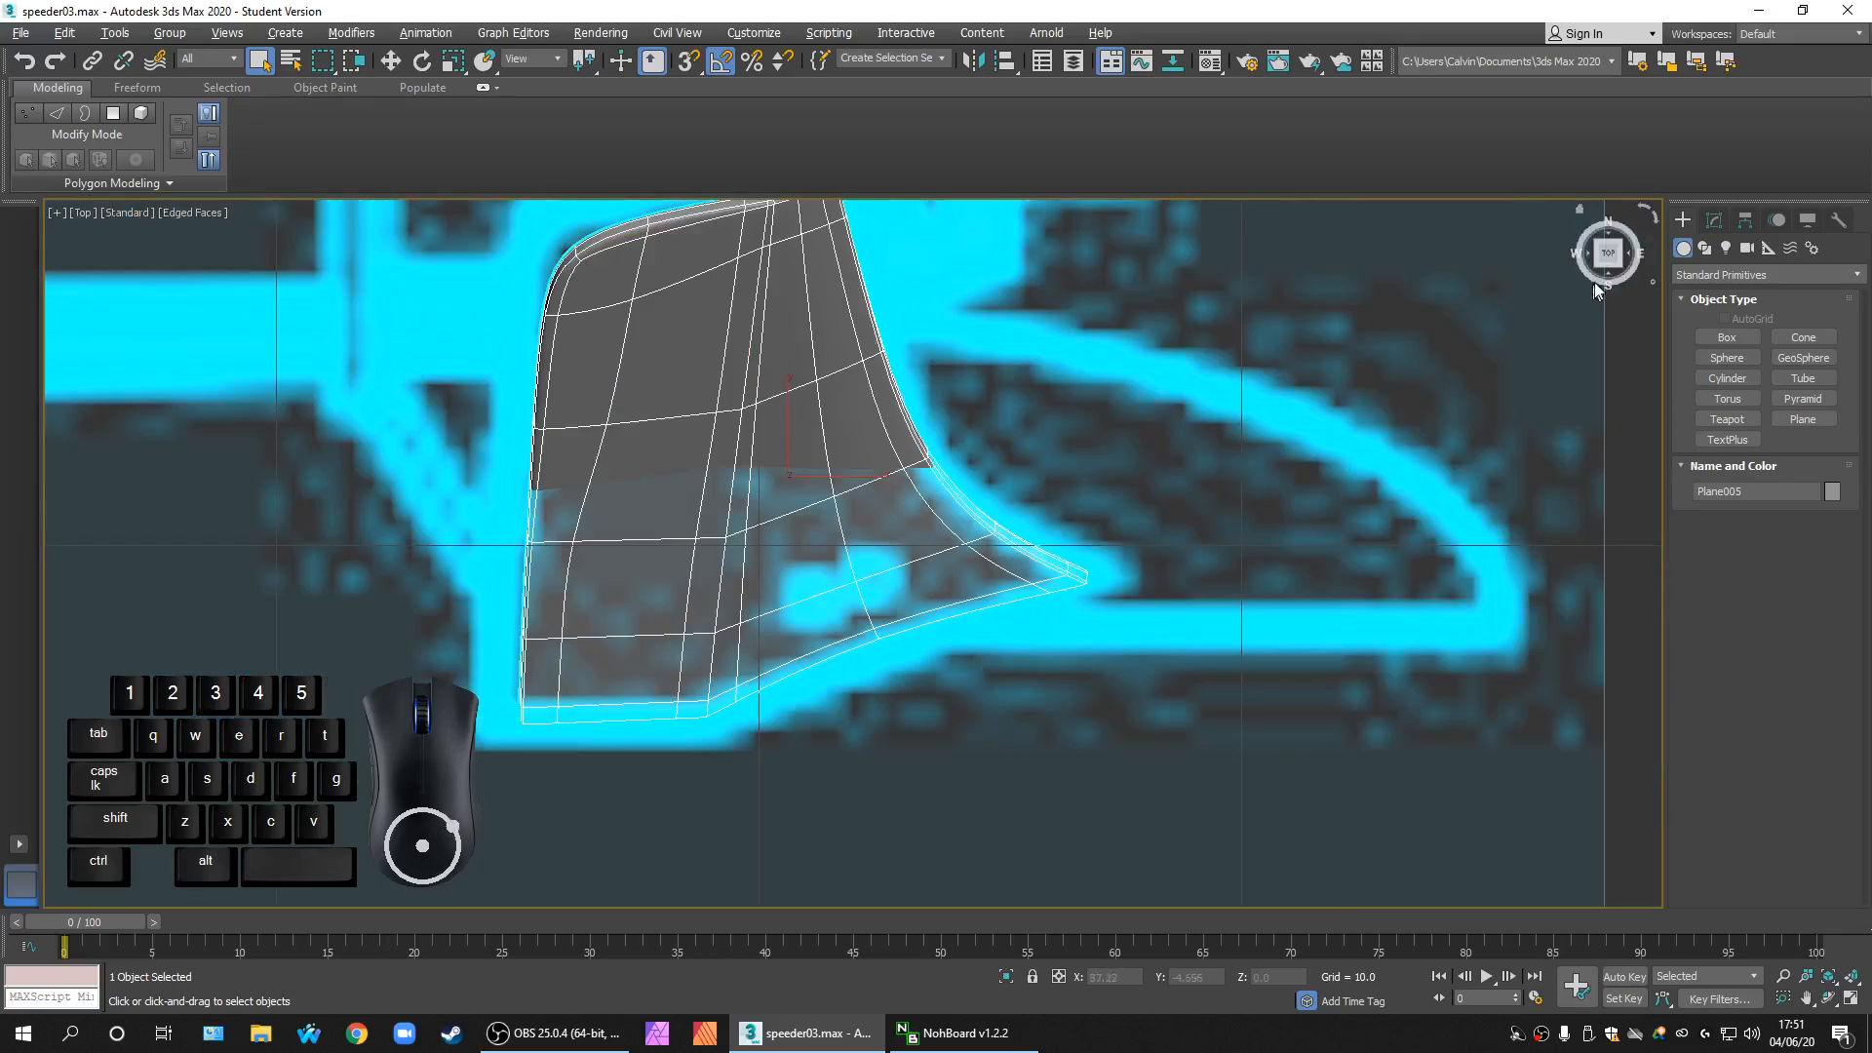
Step: Turn off the fin's Symmetry, OpenSubdiv, Edit Poly and Shell modifiers in its stack
click(1713, 223)
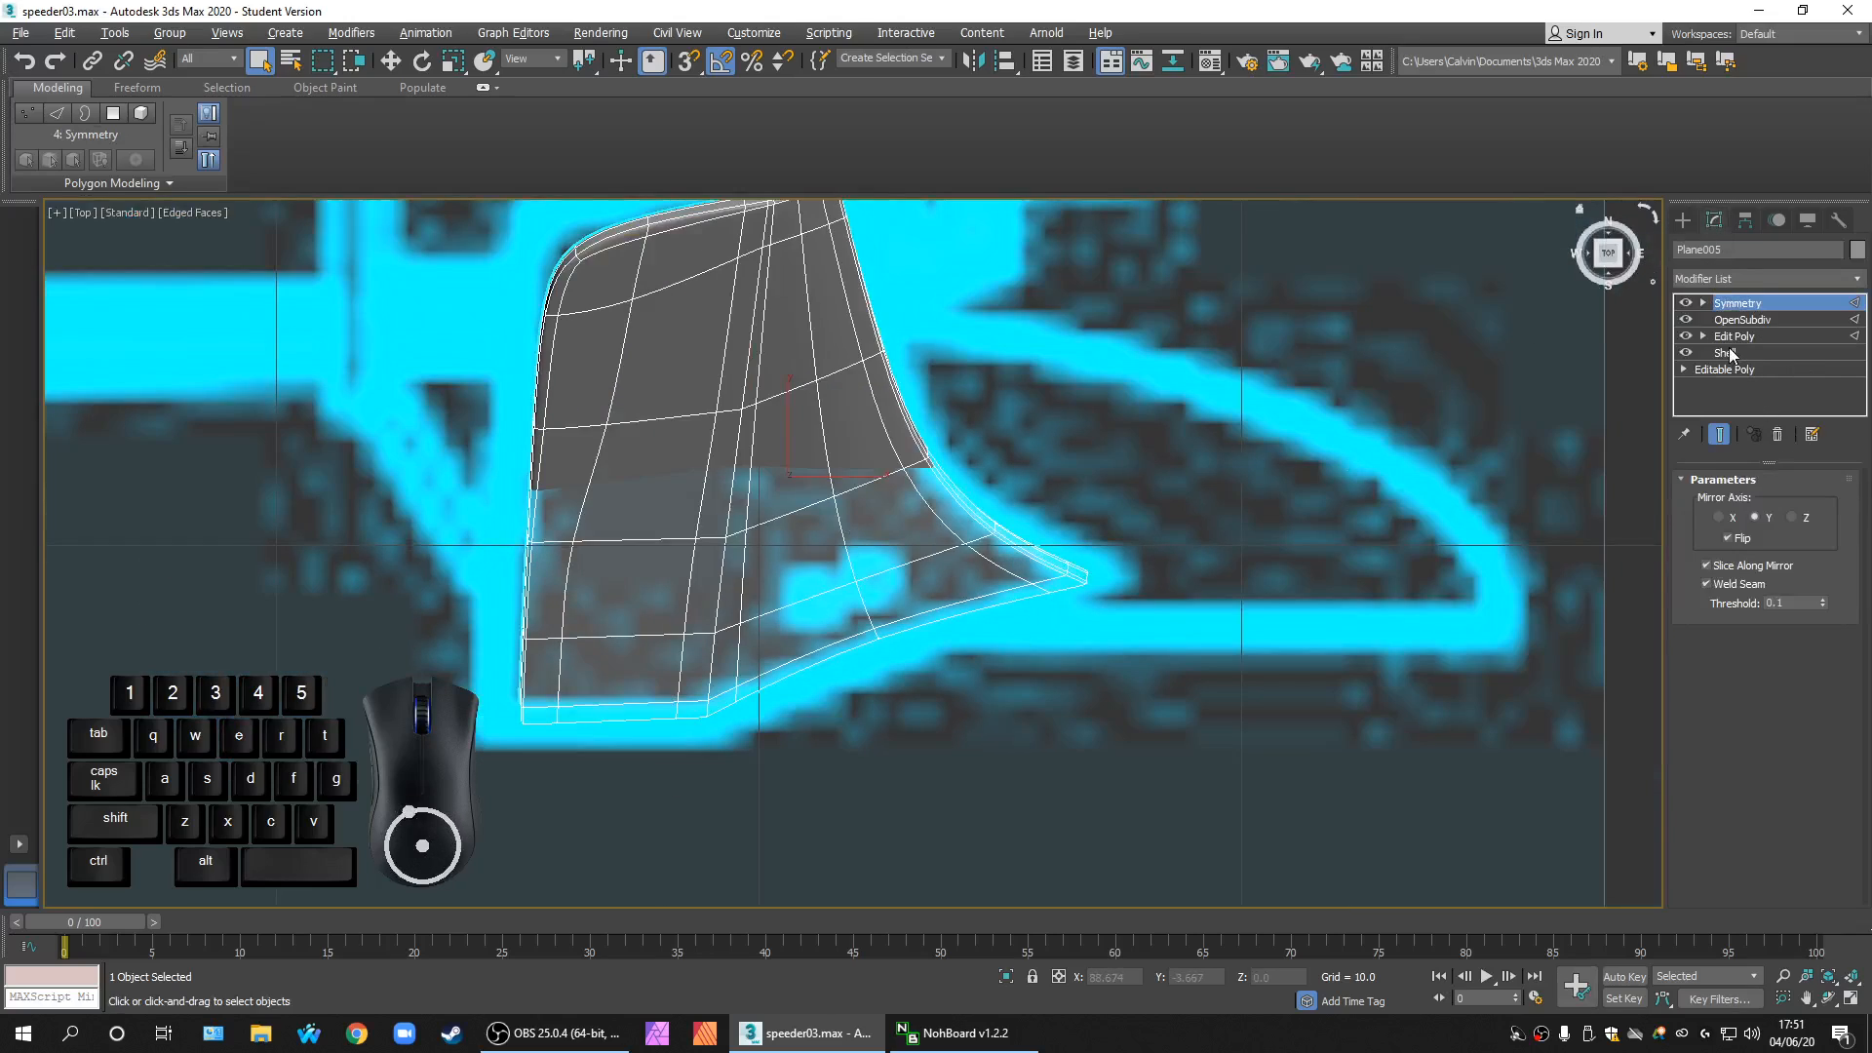
click(1686, 304)
click(1686, 321)
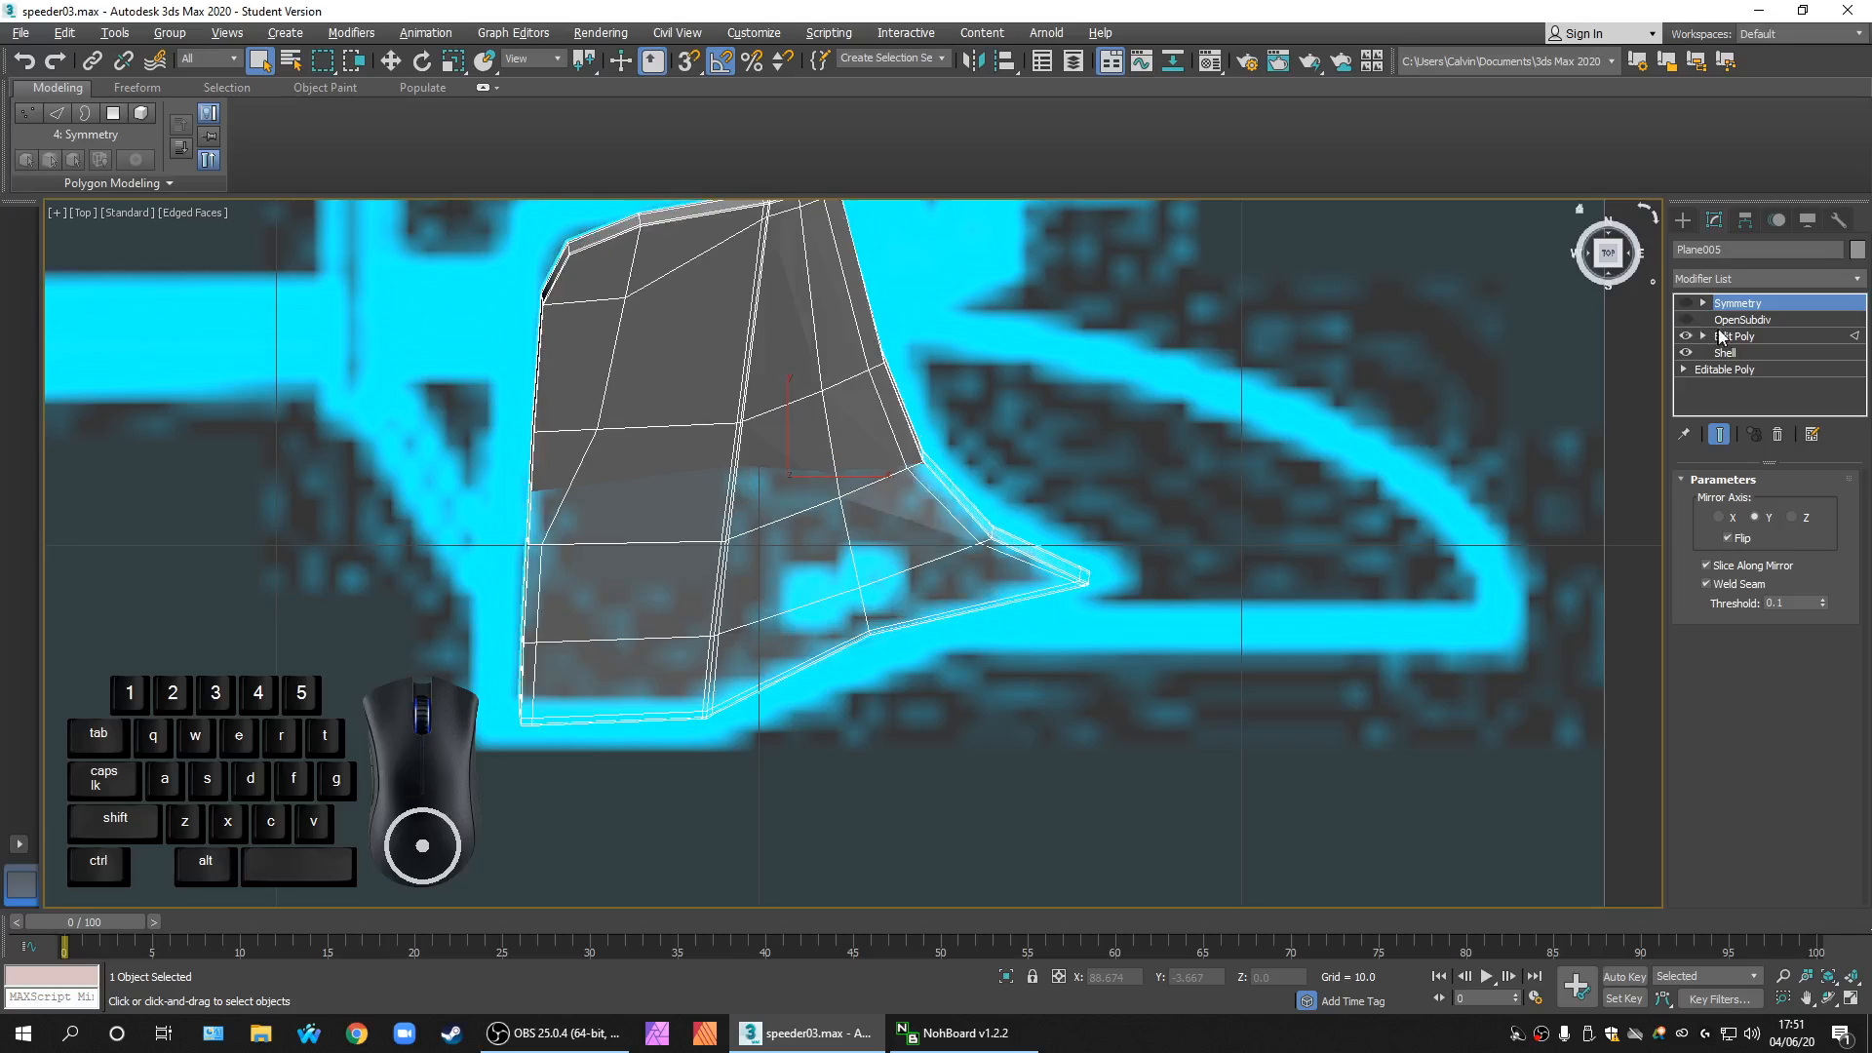
scroll(1303, 532, down, 2)
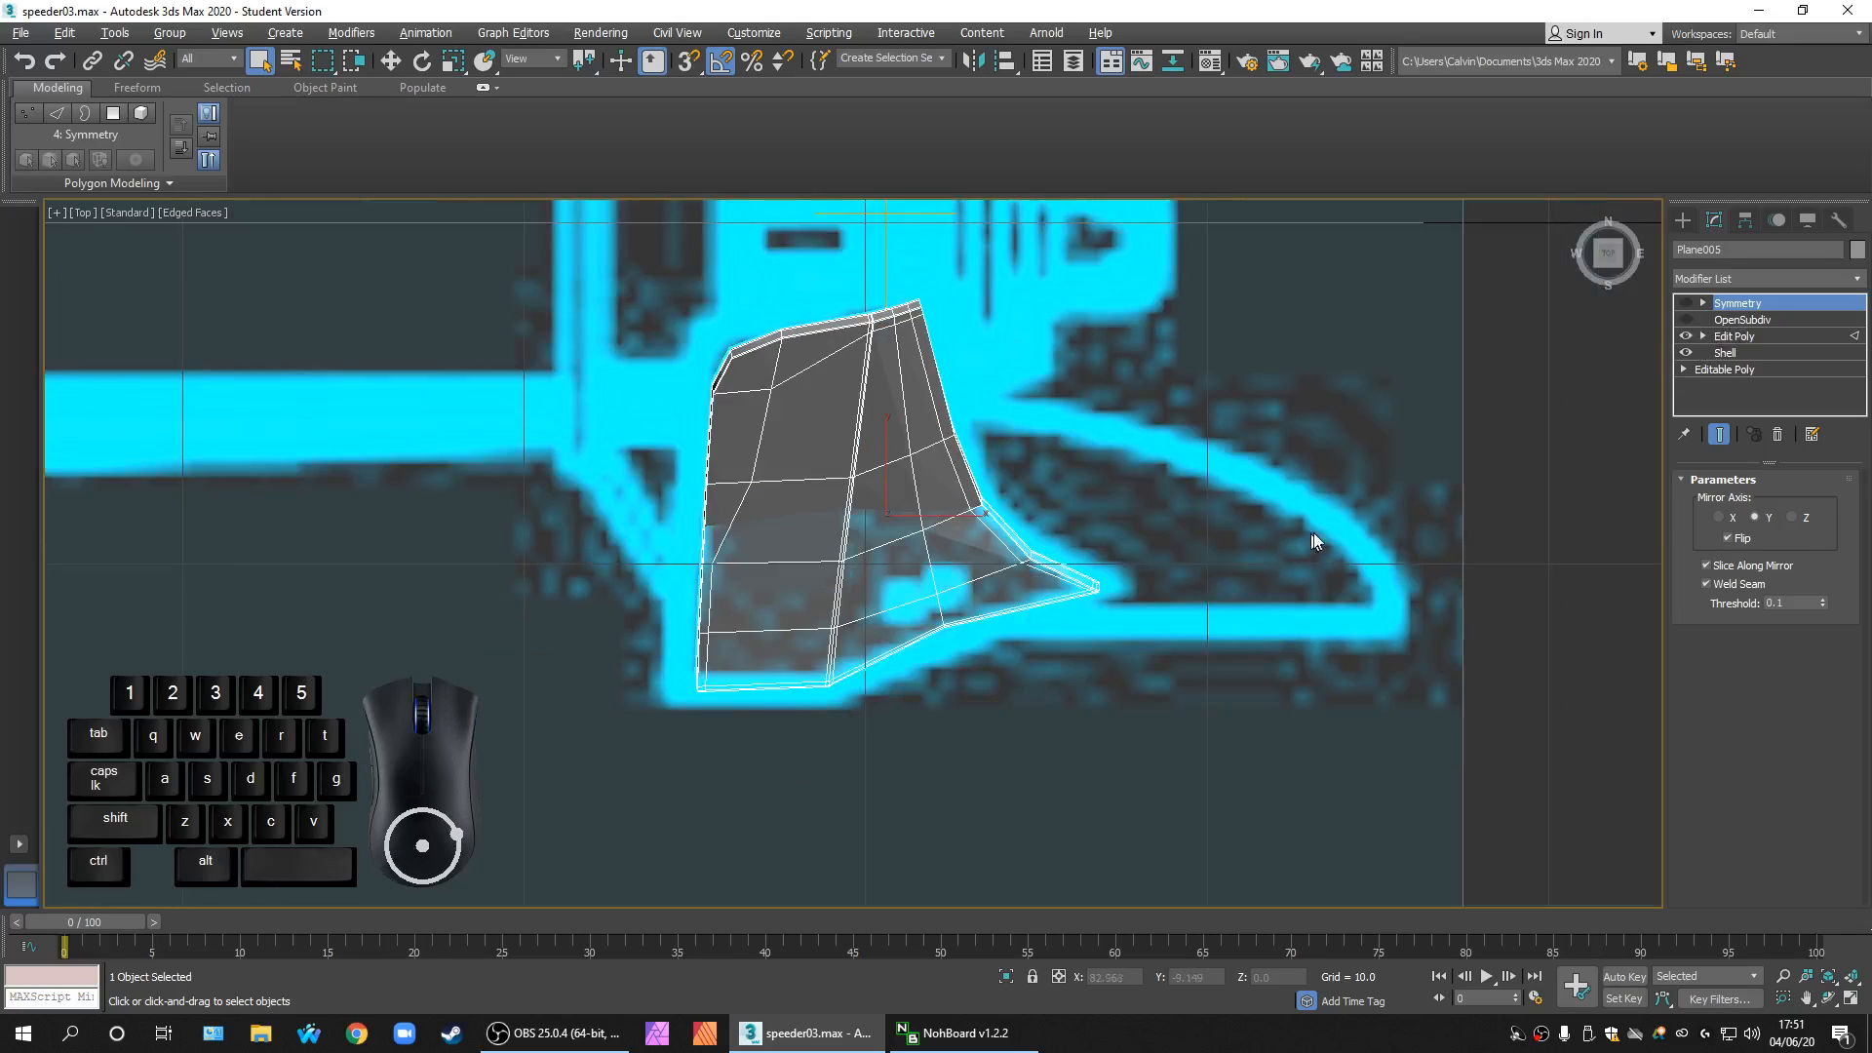
click(1736, 337)
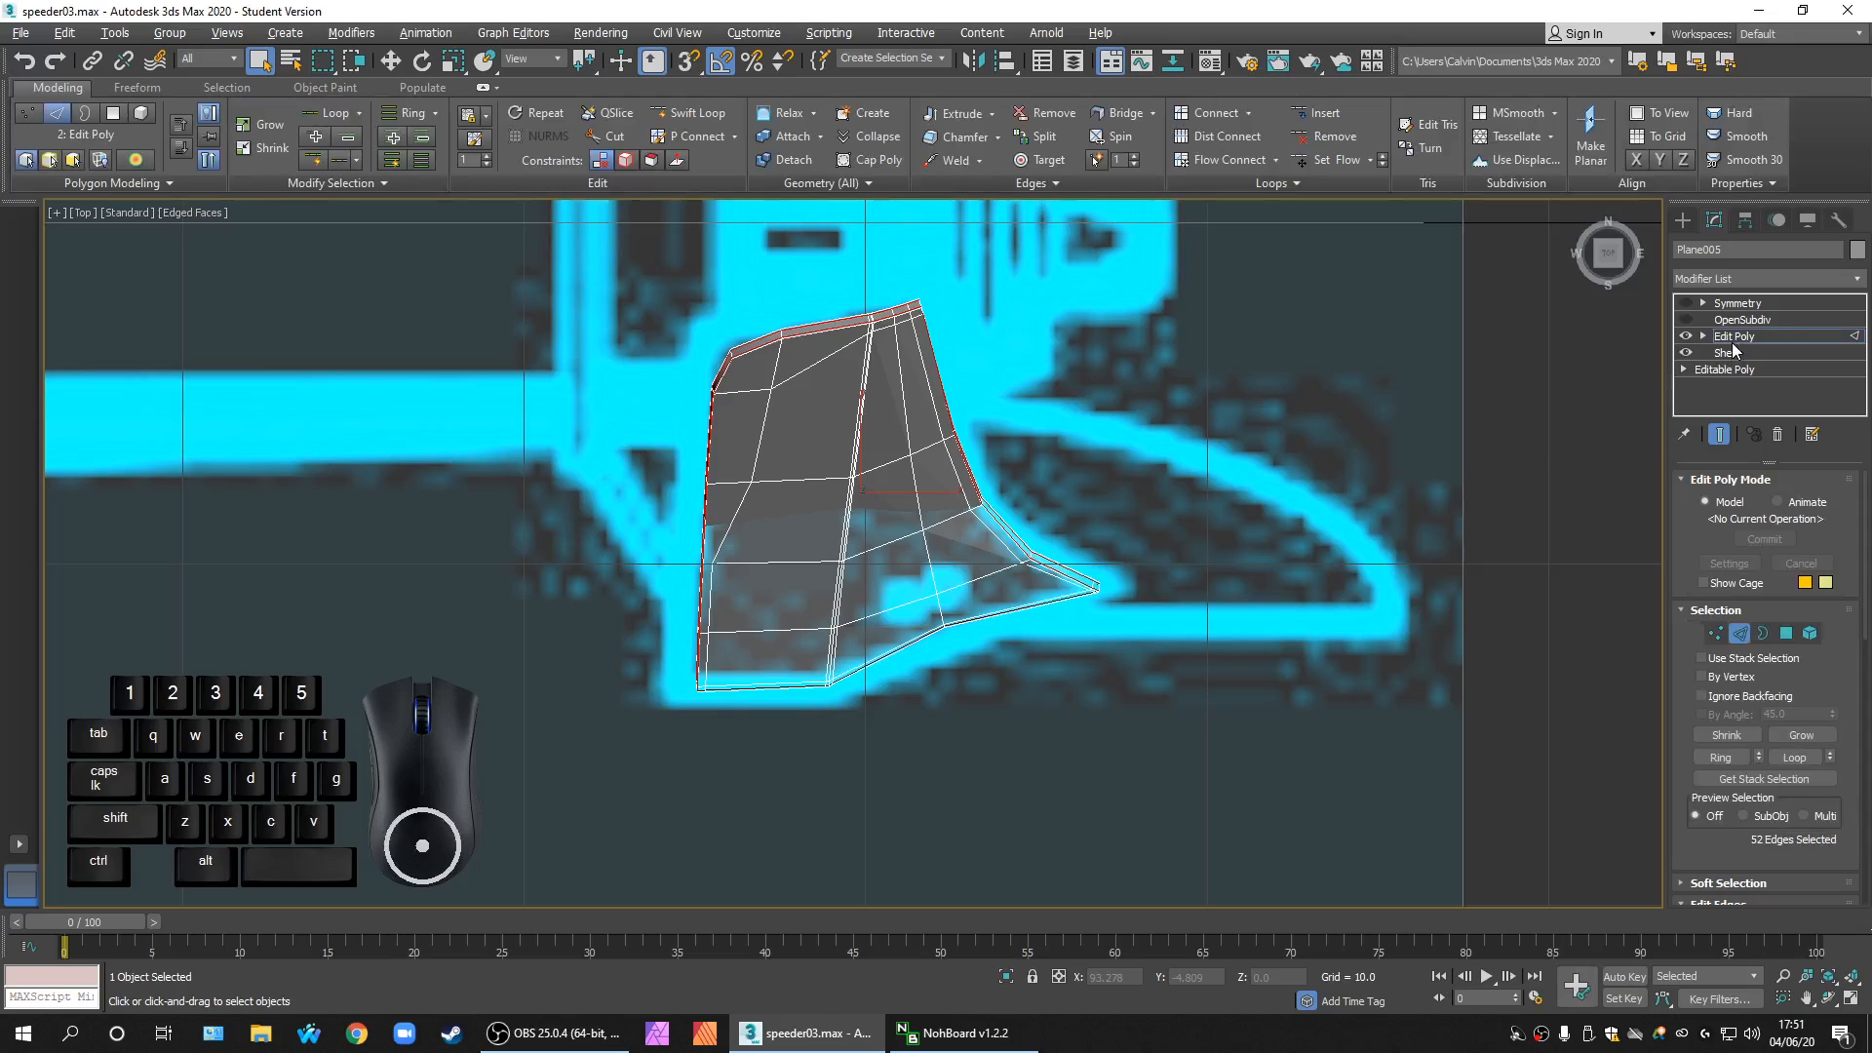
click(1685, 336)
click(1685, 352)
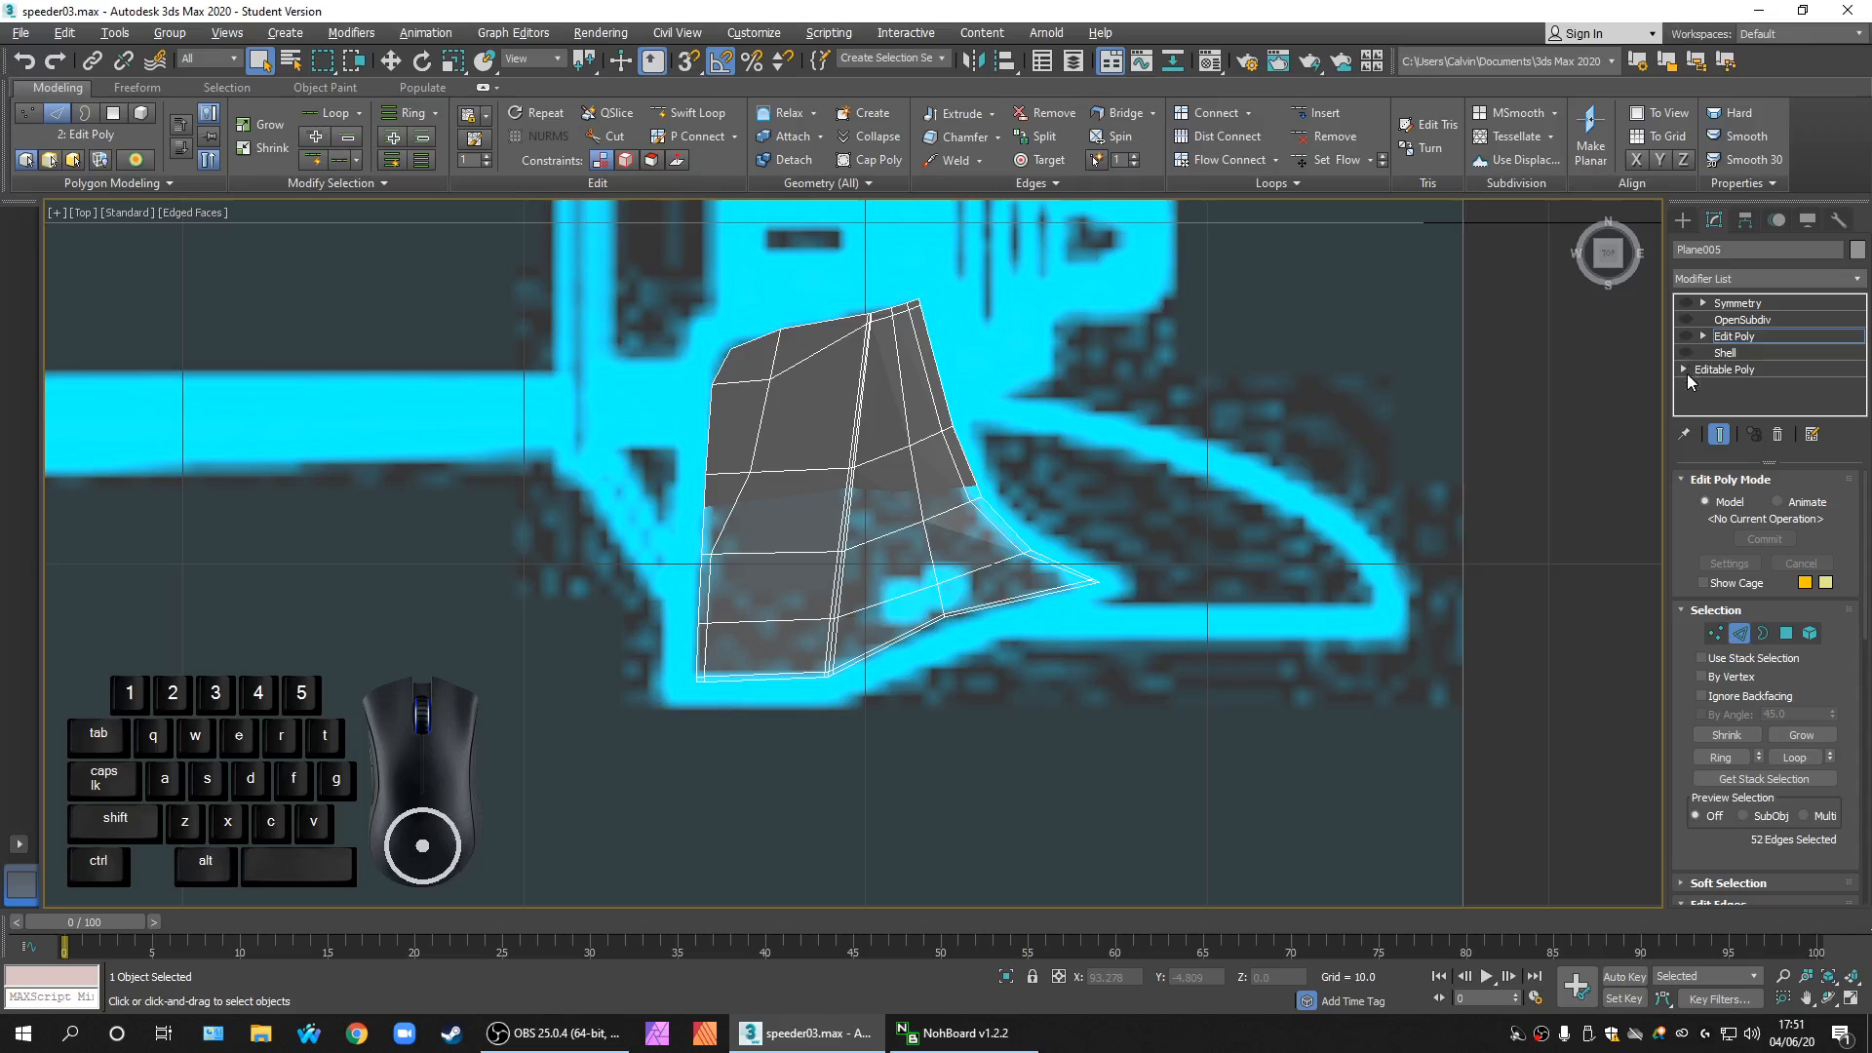
Step: Make the fin's base Editable Poly level active despite the dependent modifiers above it
click(1707, 371)
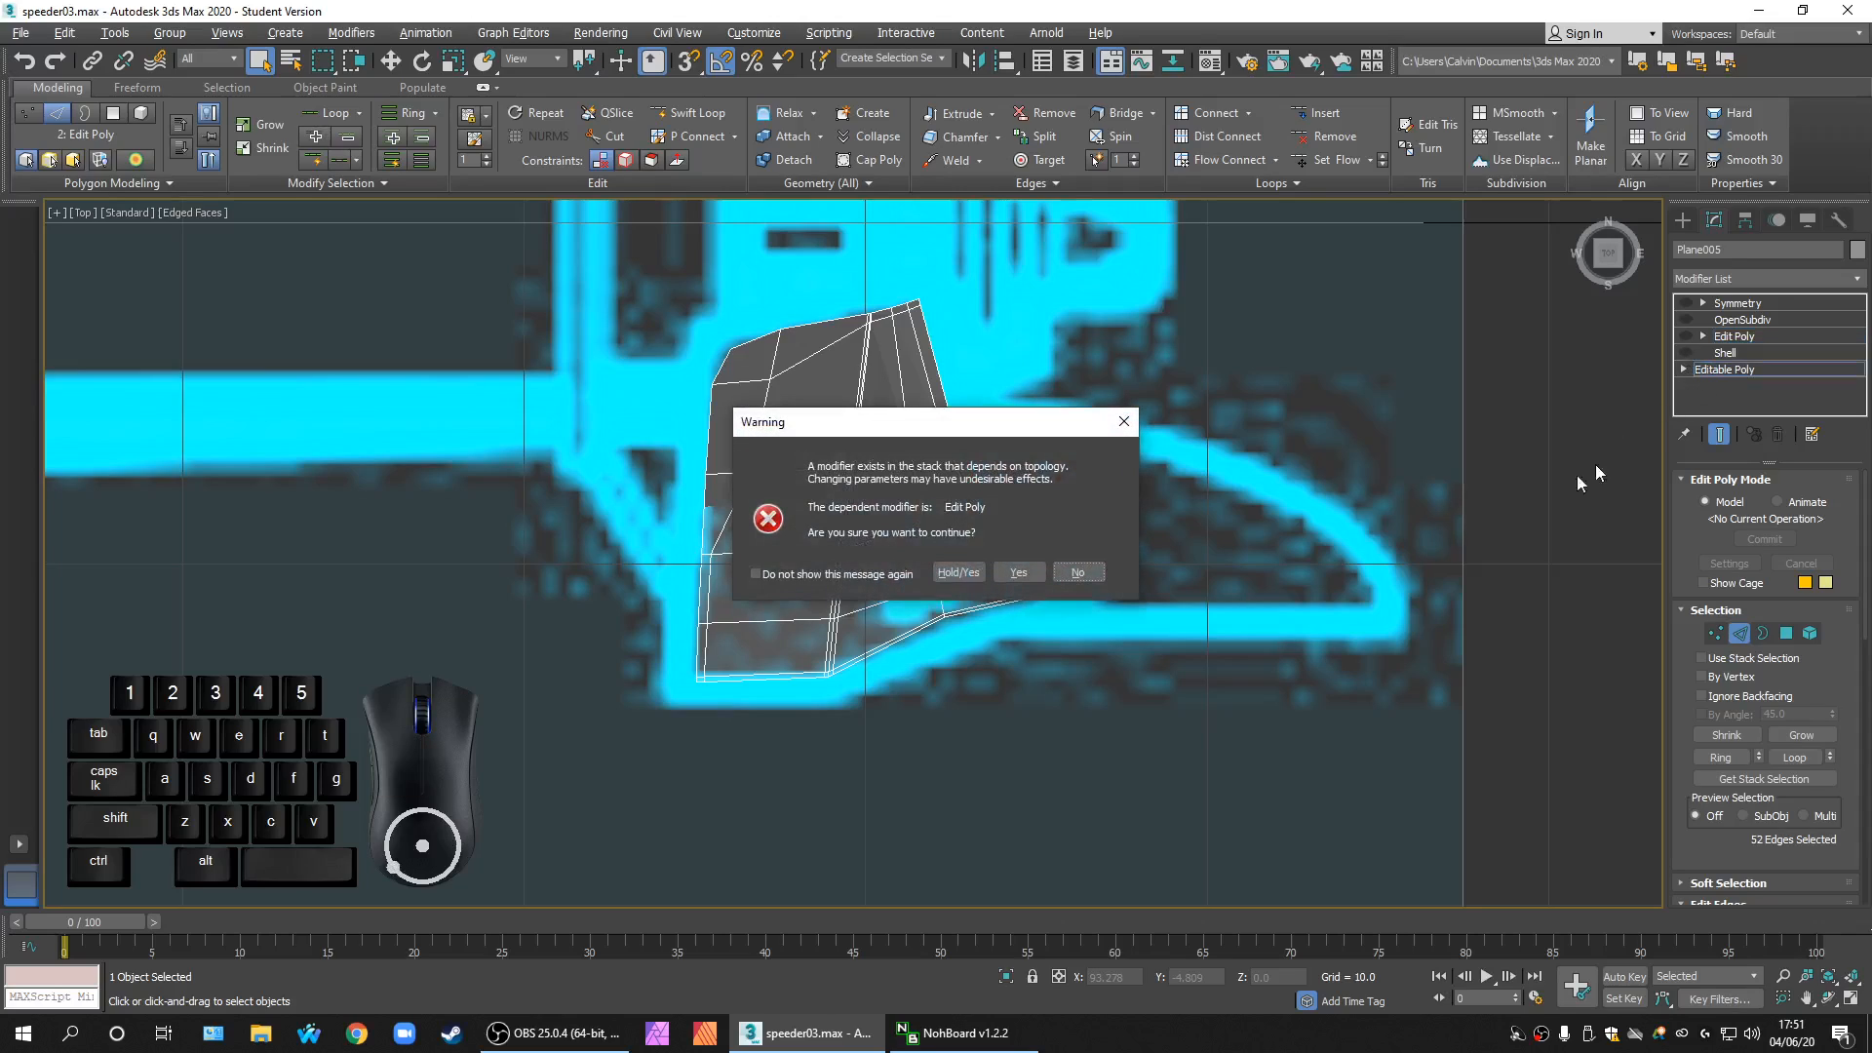
click(1018, 572)
alt+middle_drag(1114, 597, 1061, 500)
scroll(1060, 499, up, 5)
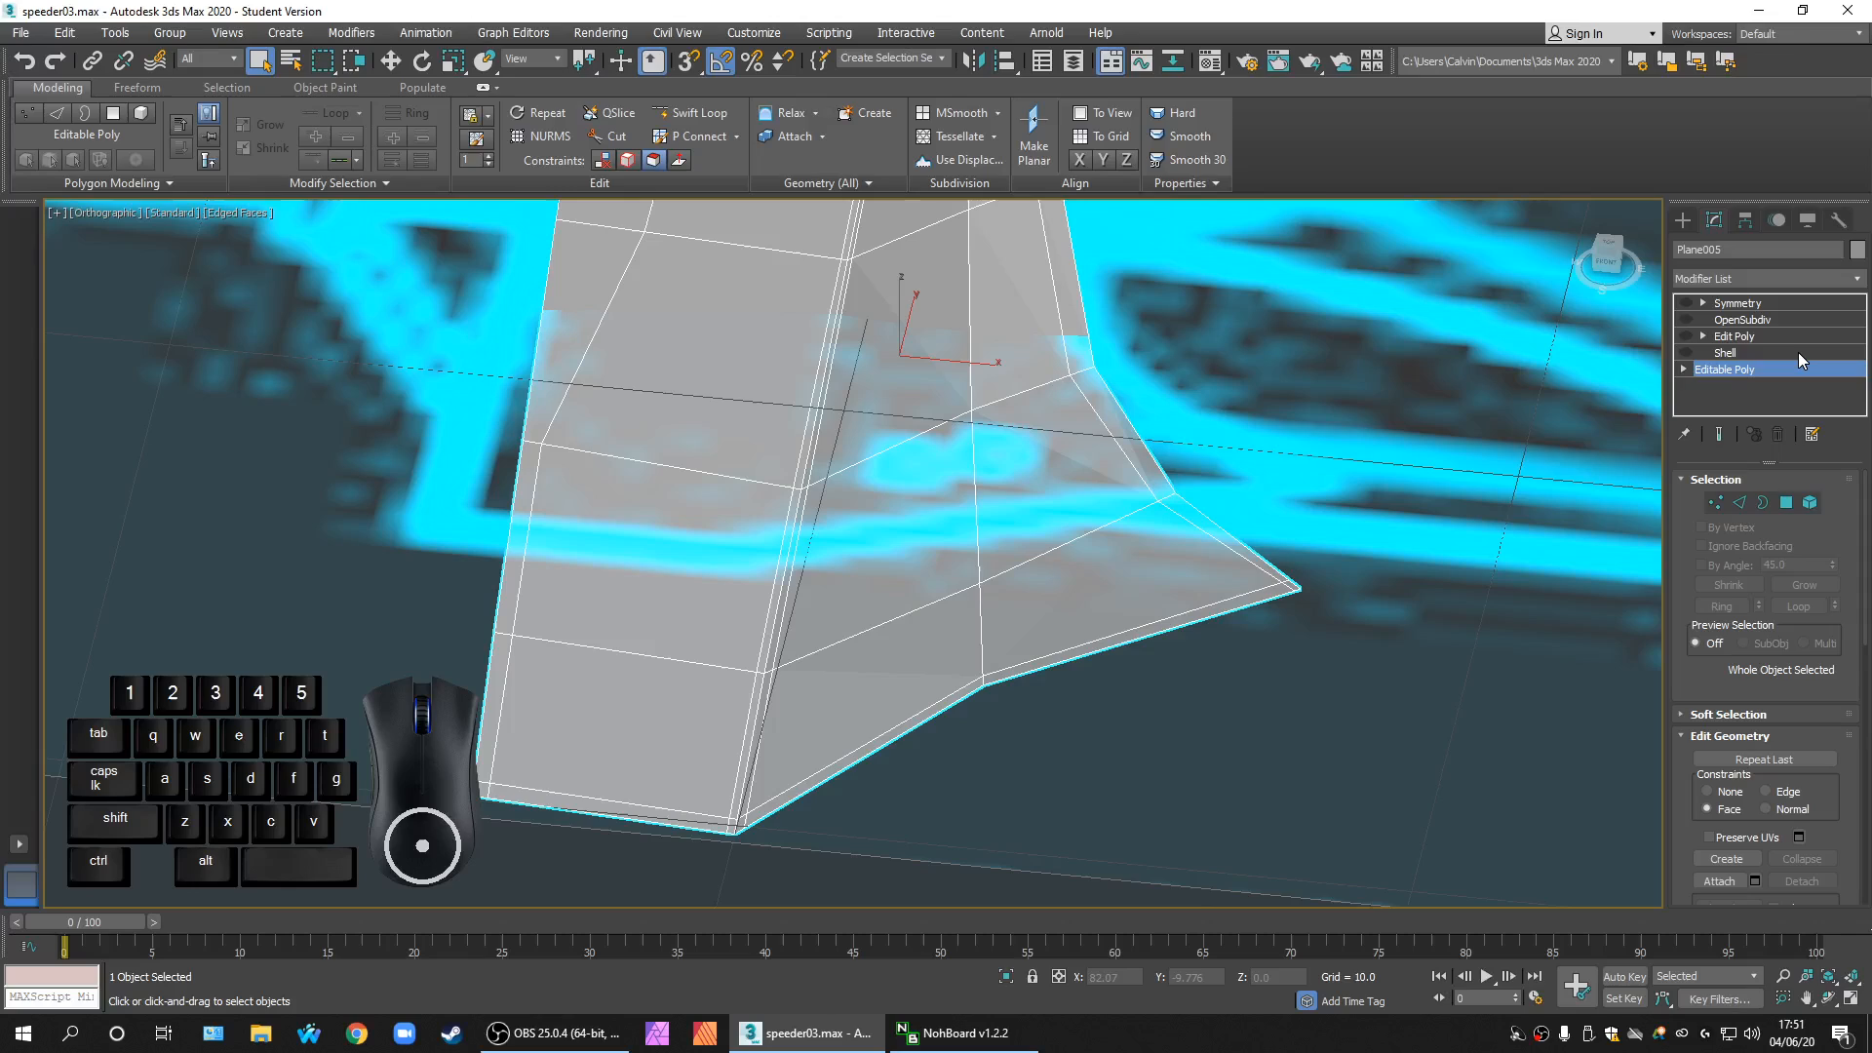
click(1798, 353)
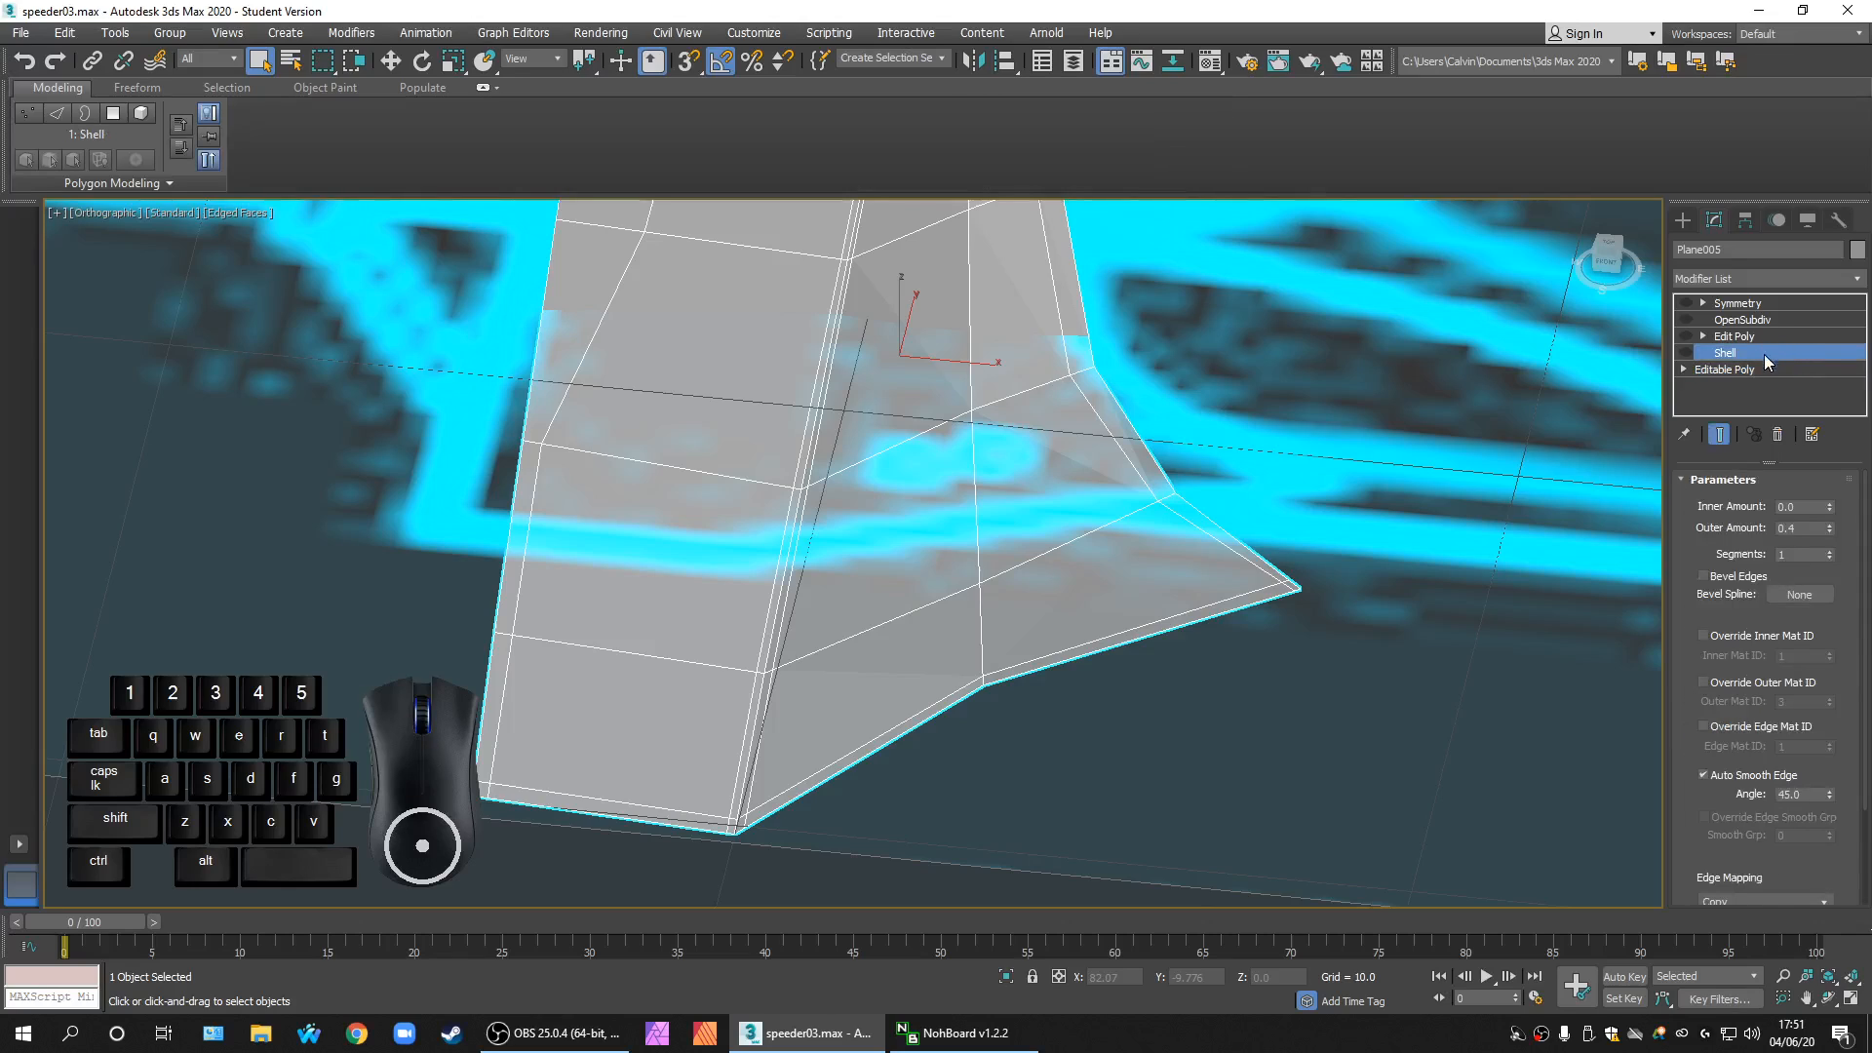
click(1754, 370)
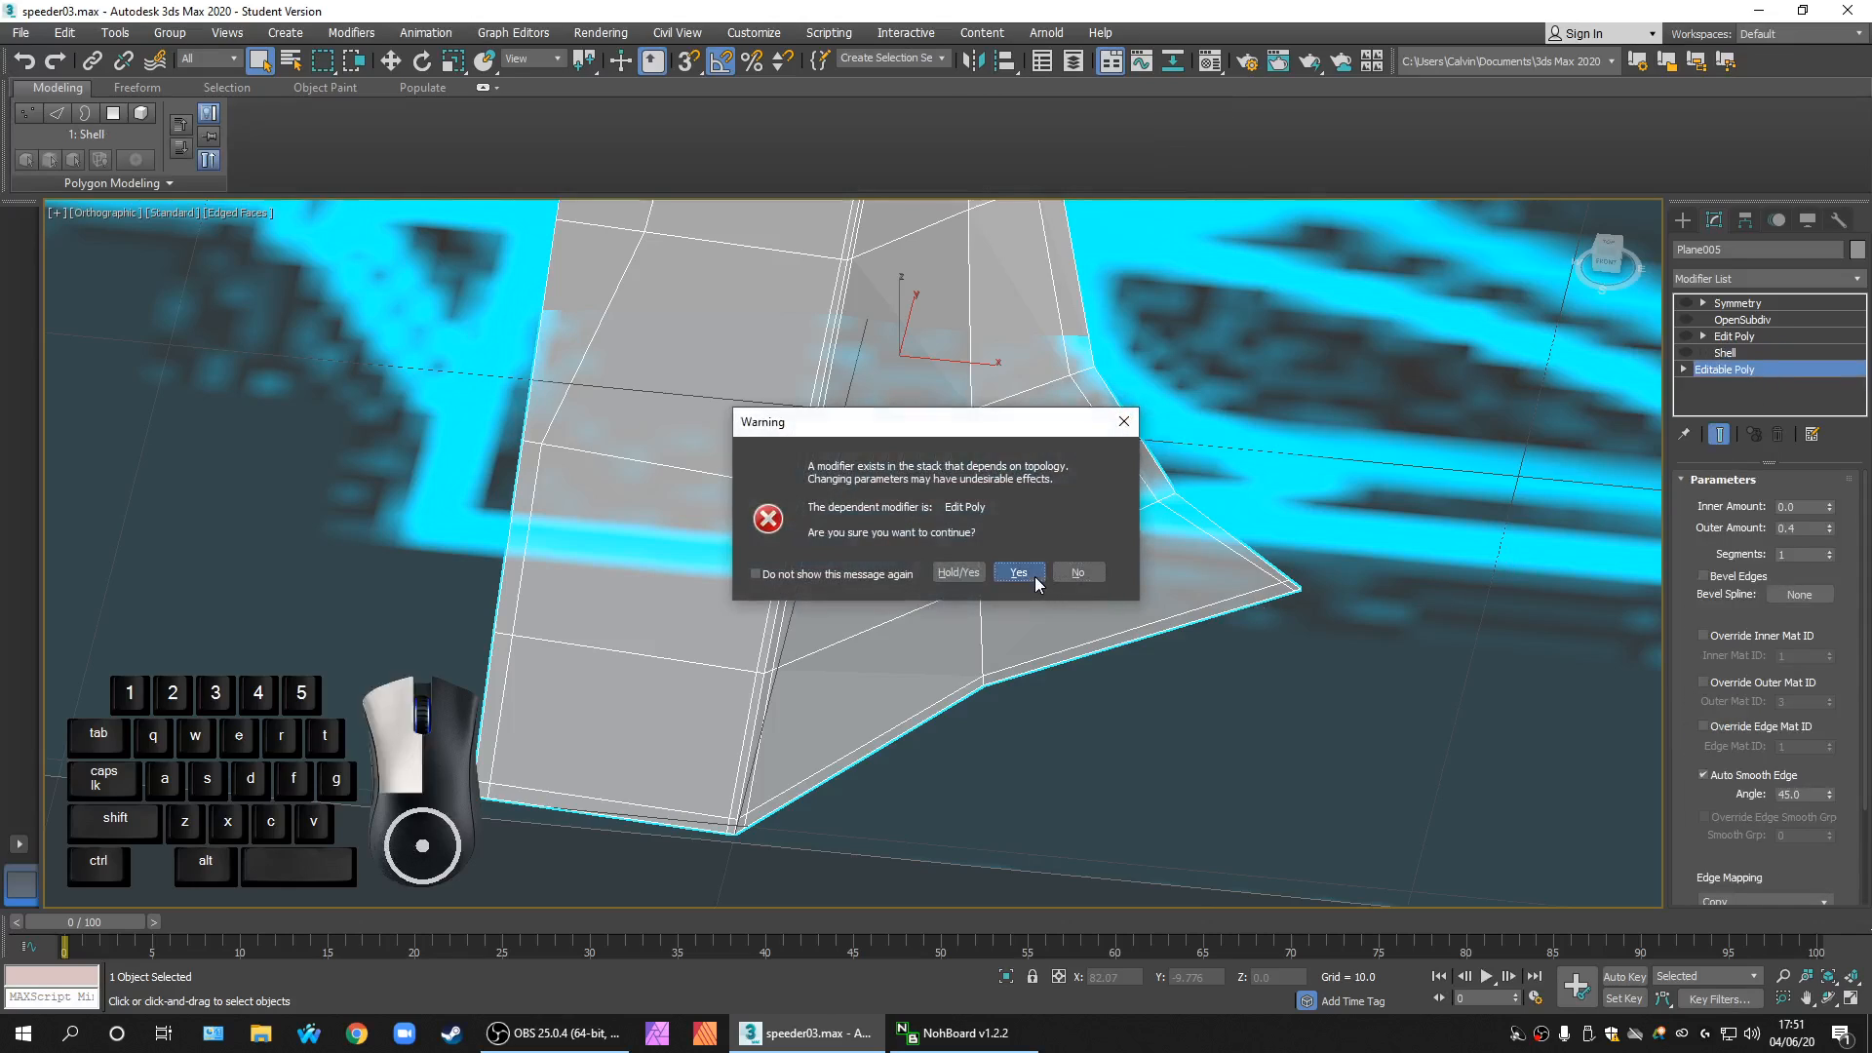
click(1034, 576)
alt+middle_drag(1004, 605, 1115, 669)
scroll(1100, 669, down, 3)
scroll(1100, 670, up, 5)
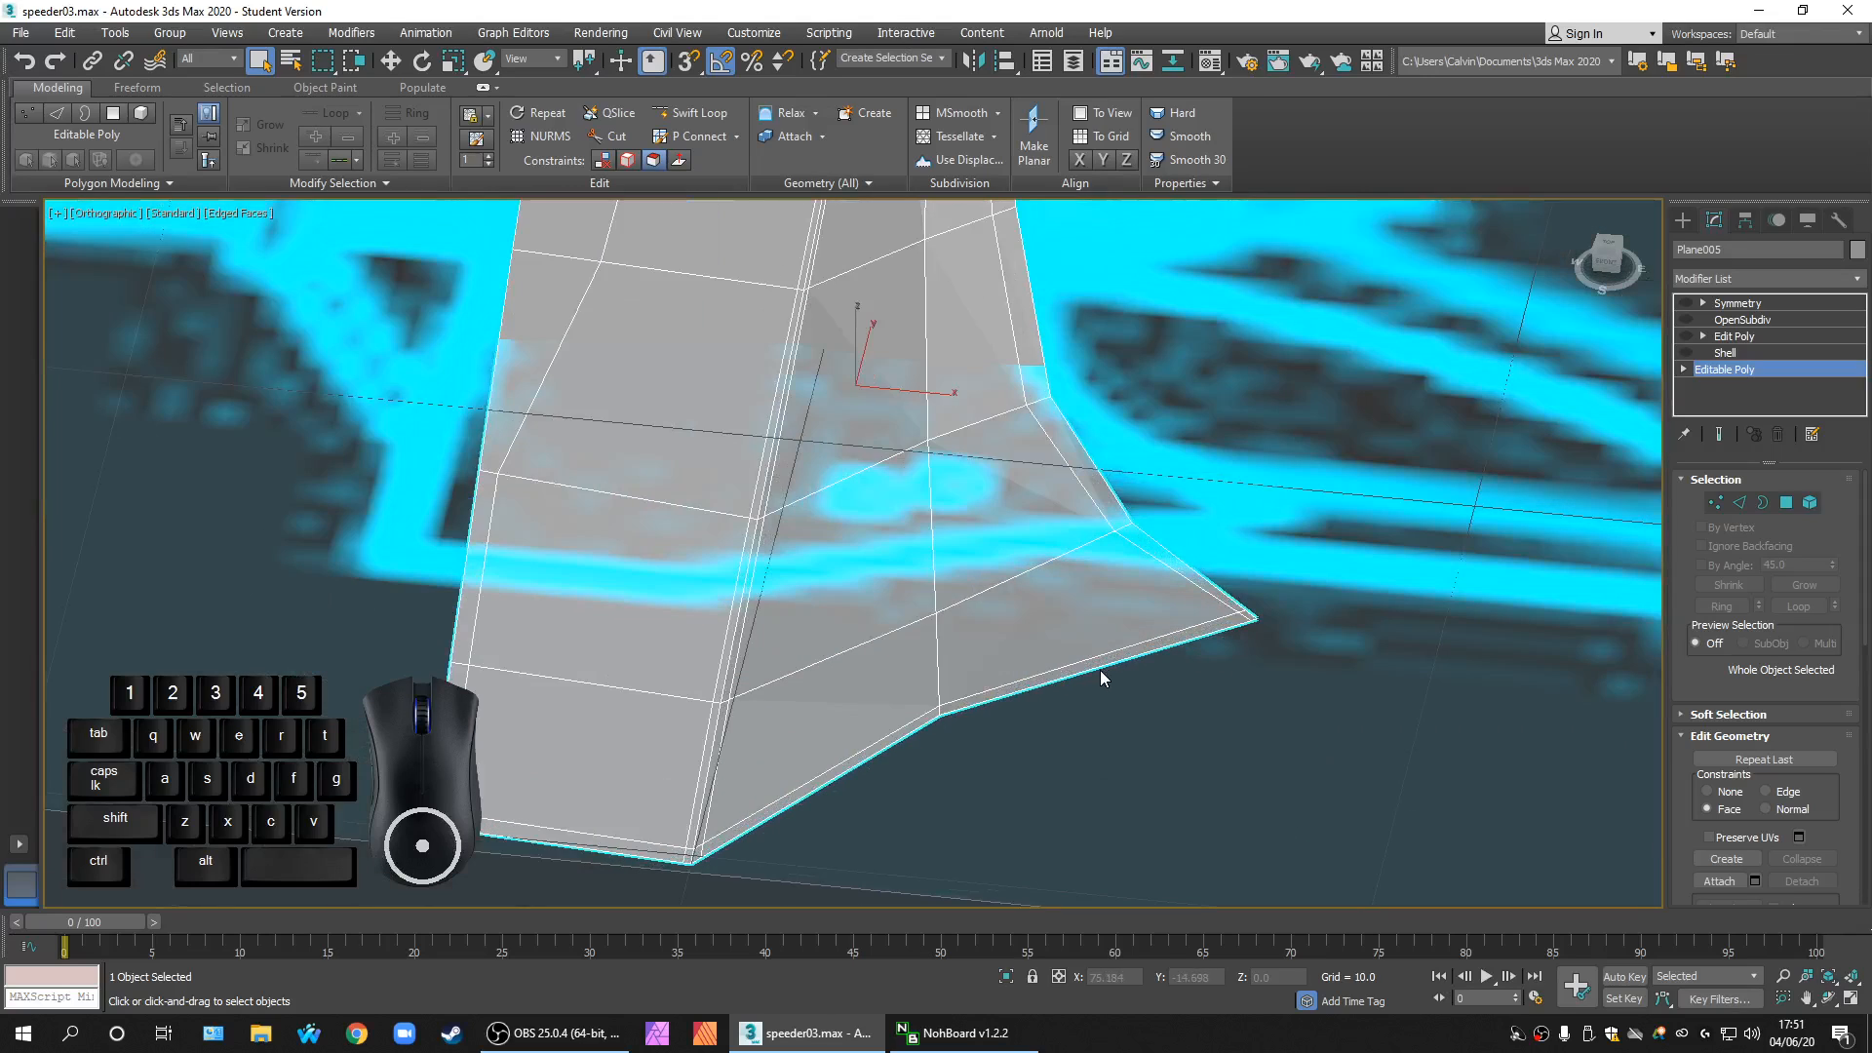
Step: Bring up the standard primitives for object creation and examine the fin's unsmoothed mesh around its lower edge
click(1682, 223)
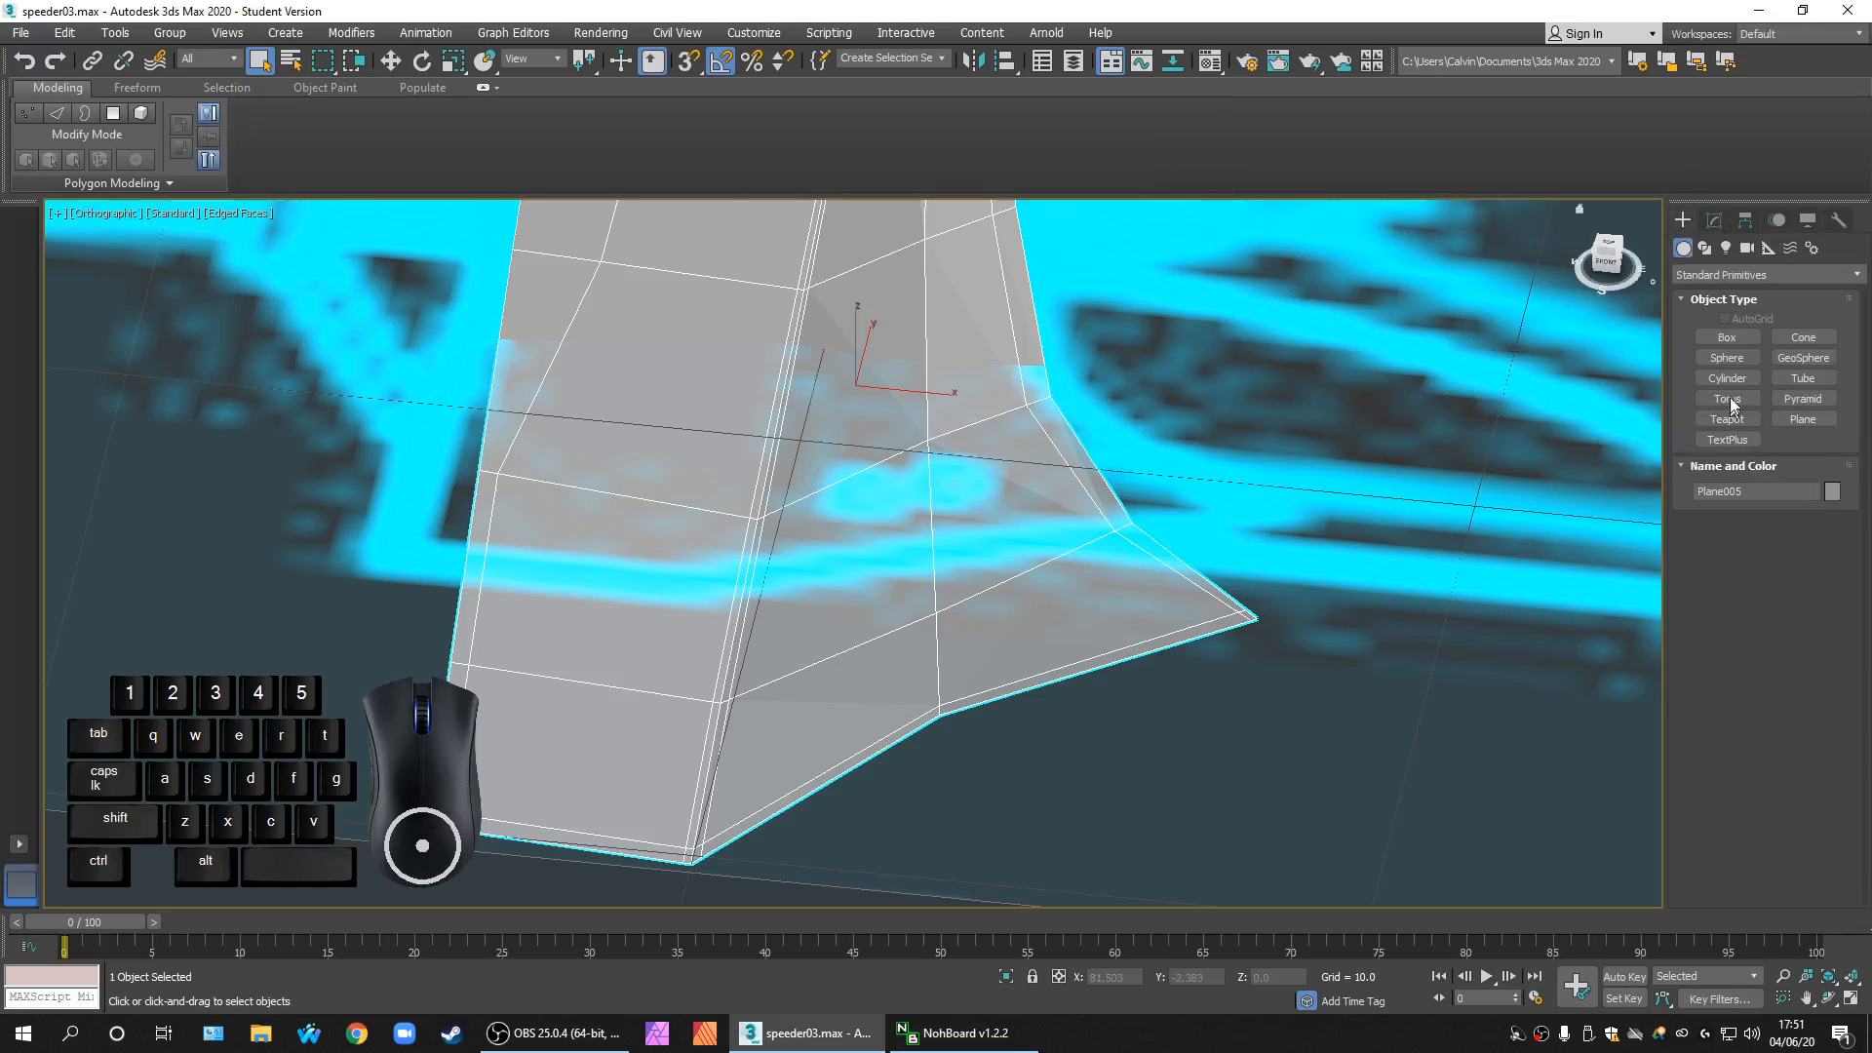
mouse_move(1061, 748)
alt+middle_down()
mouse_move(1098, 757)
mouse_move(1115, 711)
mouse_move(1120, 626)
mouse_move(1080, 648)
mouse_move(1070, 665)
mouse_move(1178, 649)
mouse_move(1135, 664)
mouse_move(1070, 744)
alt+middle_up()
scroll(1086, 704, down, 4)
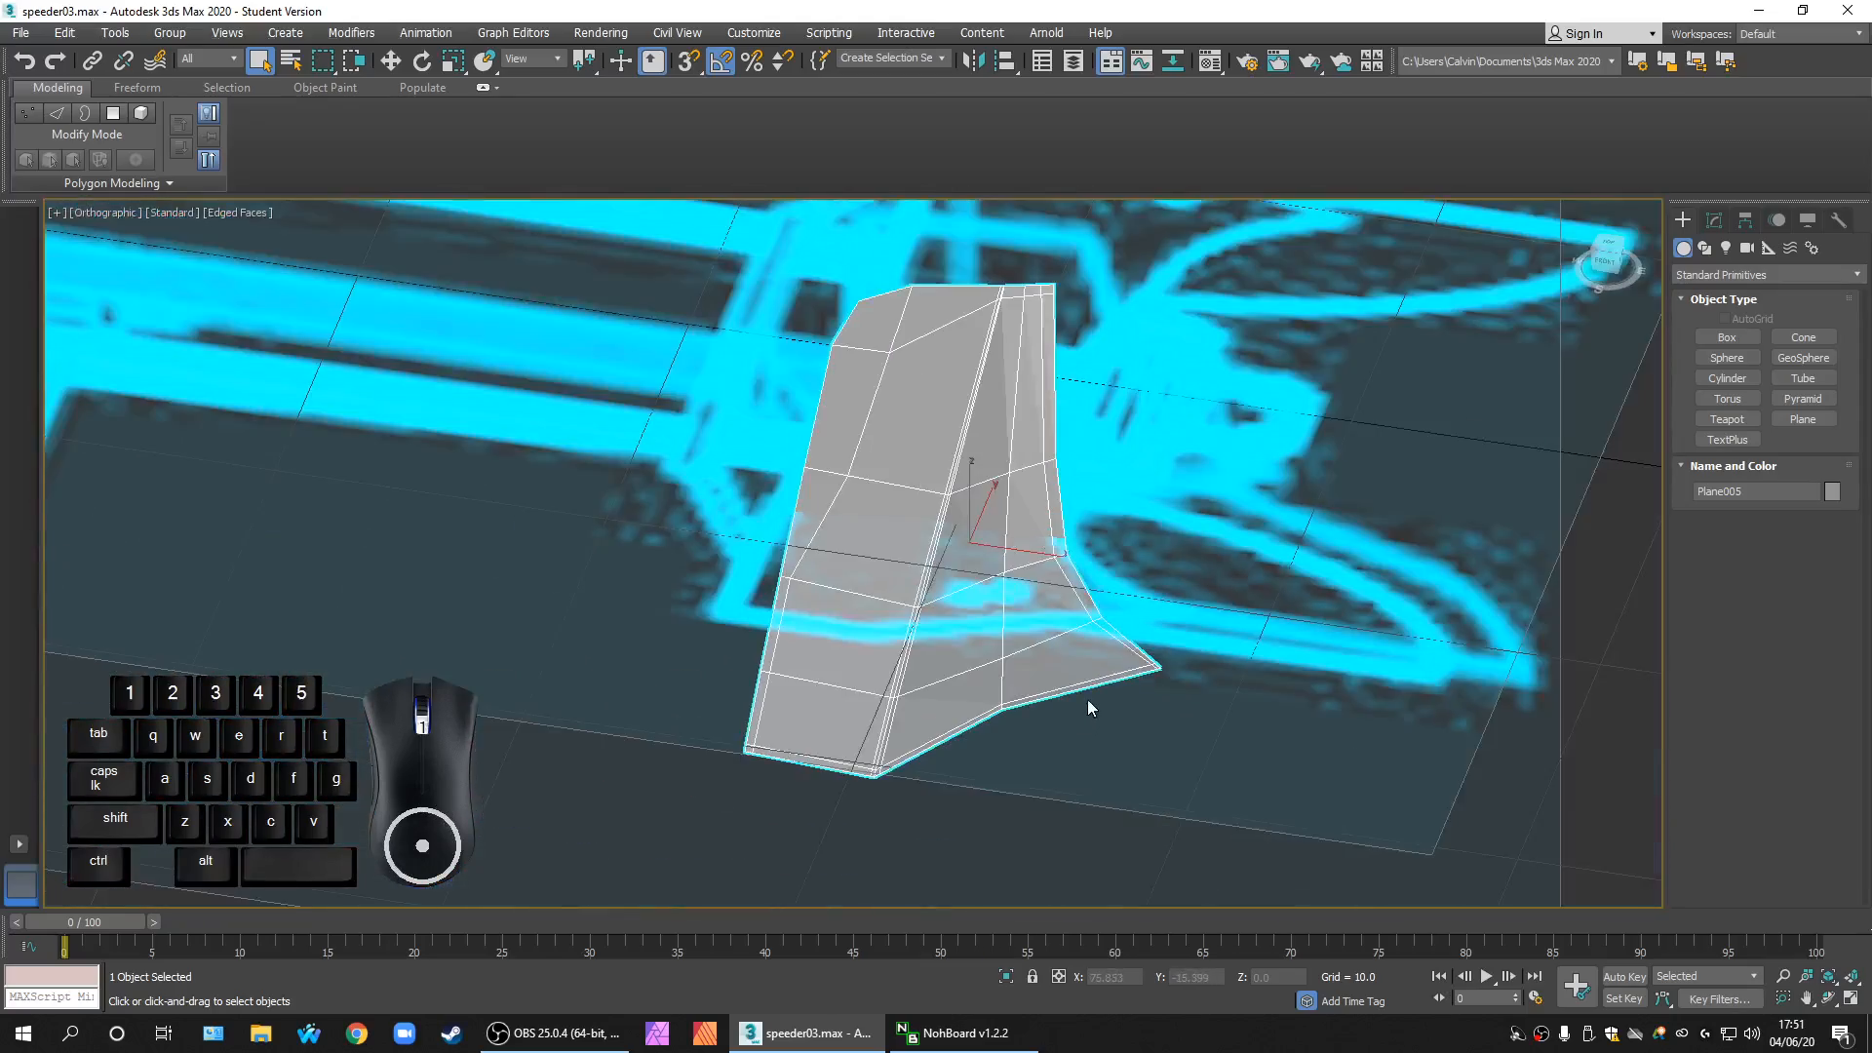
scroll(1086, 700, up, 6)
scroll(1052, 701, down, 6)
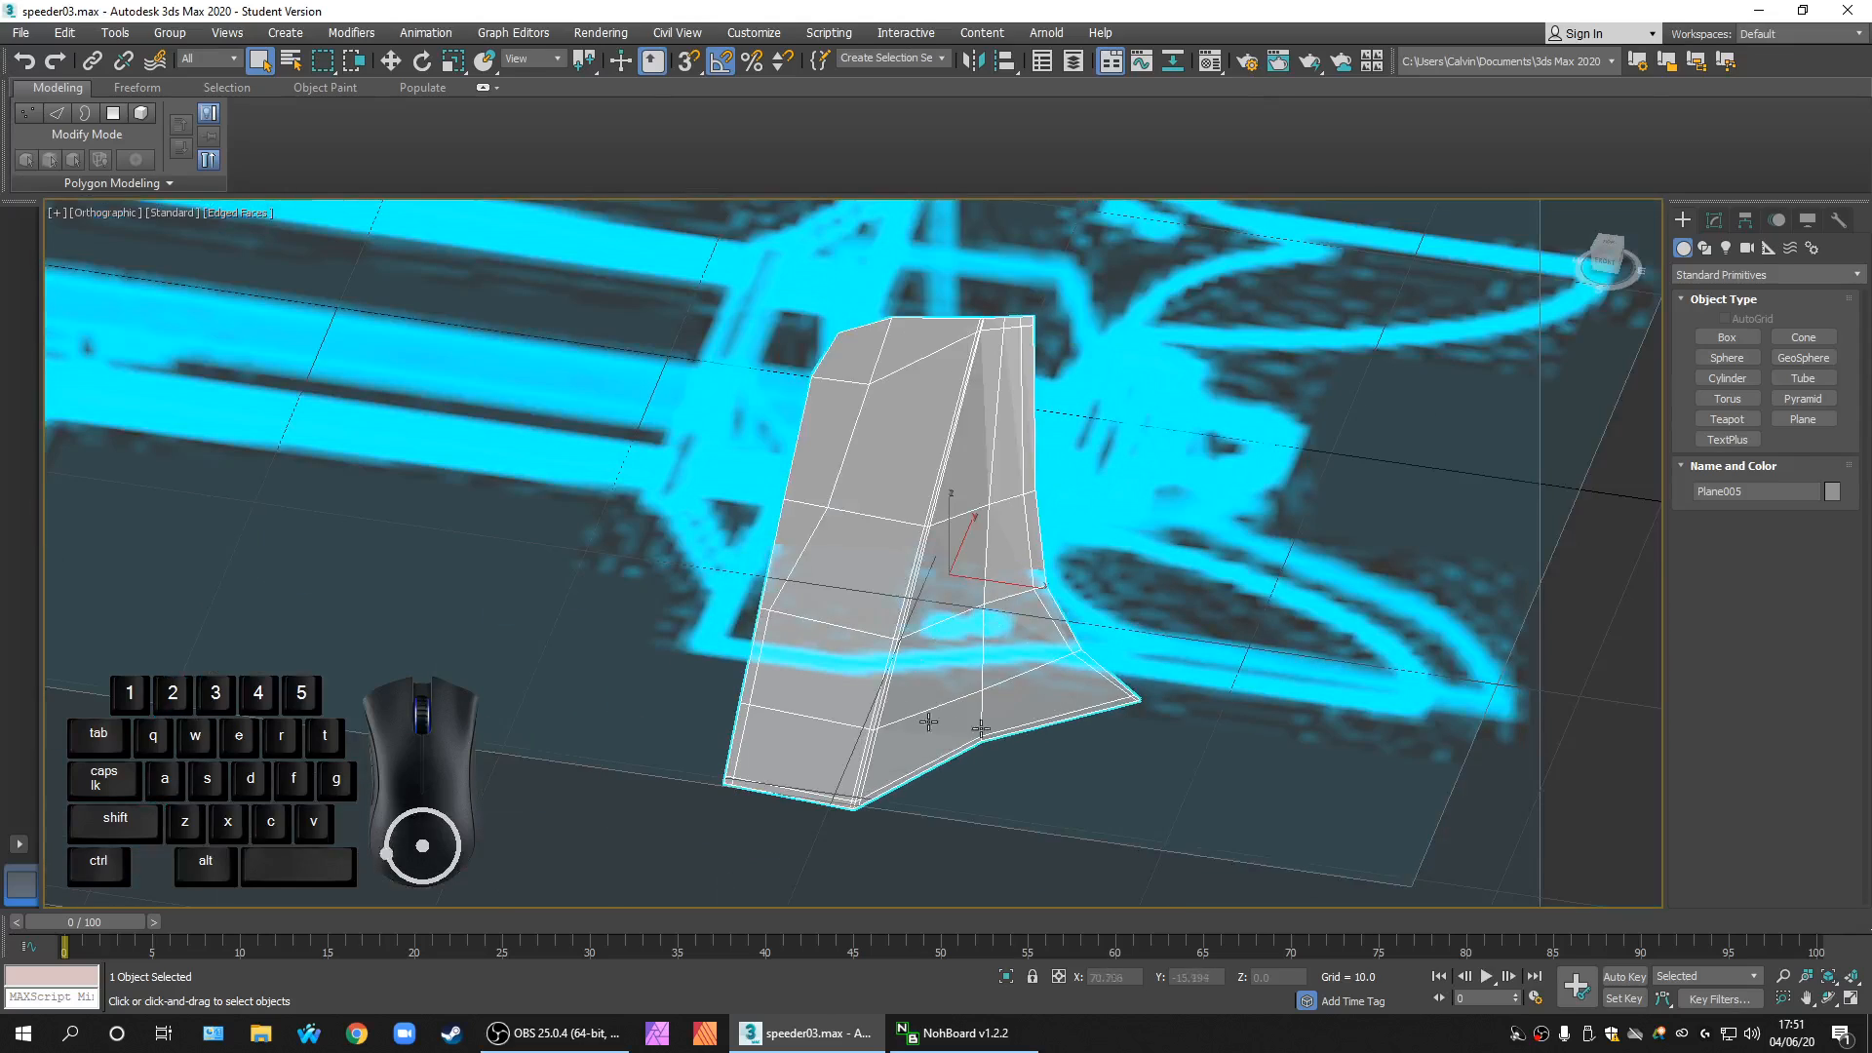
scroll(1072, 710, up, 8)
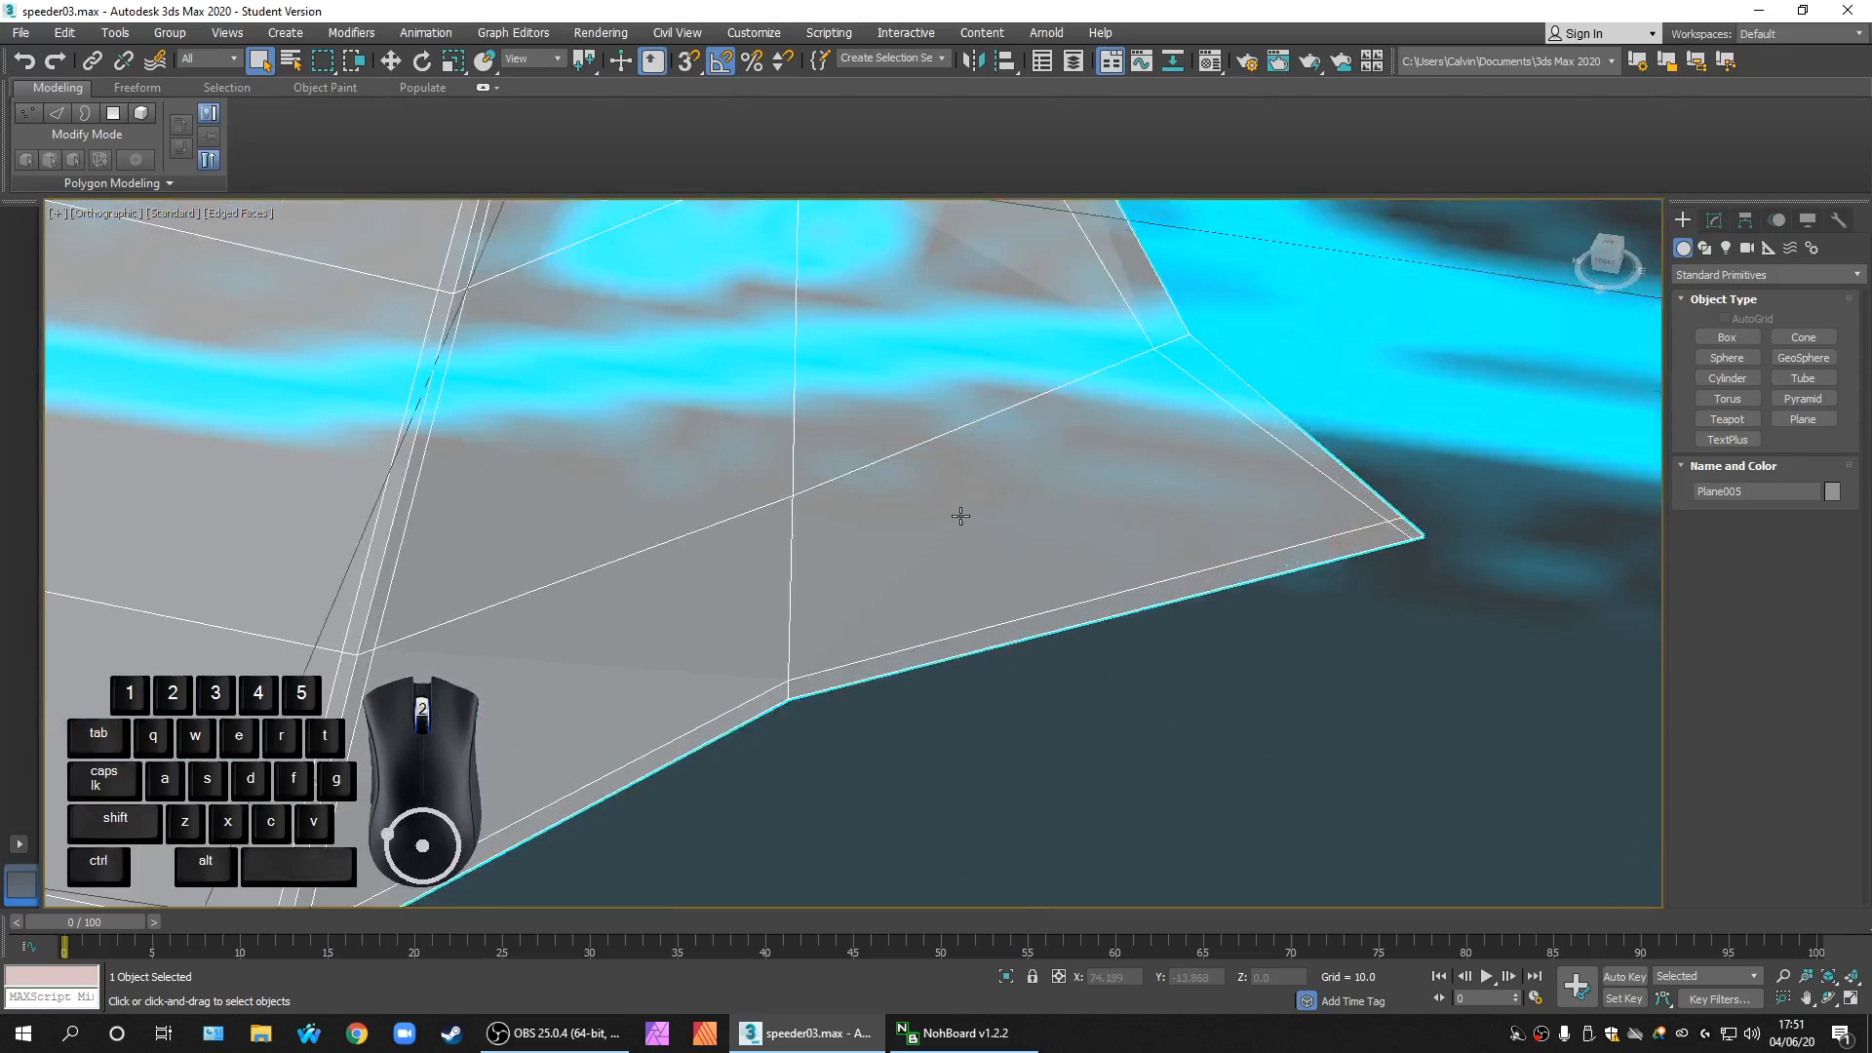
scroll(1155, 631, down, 6)
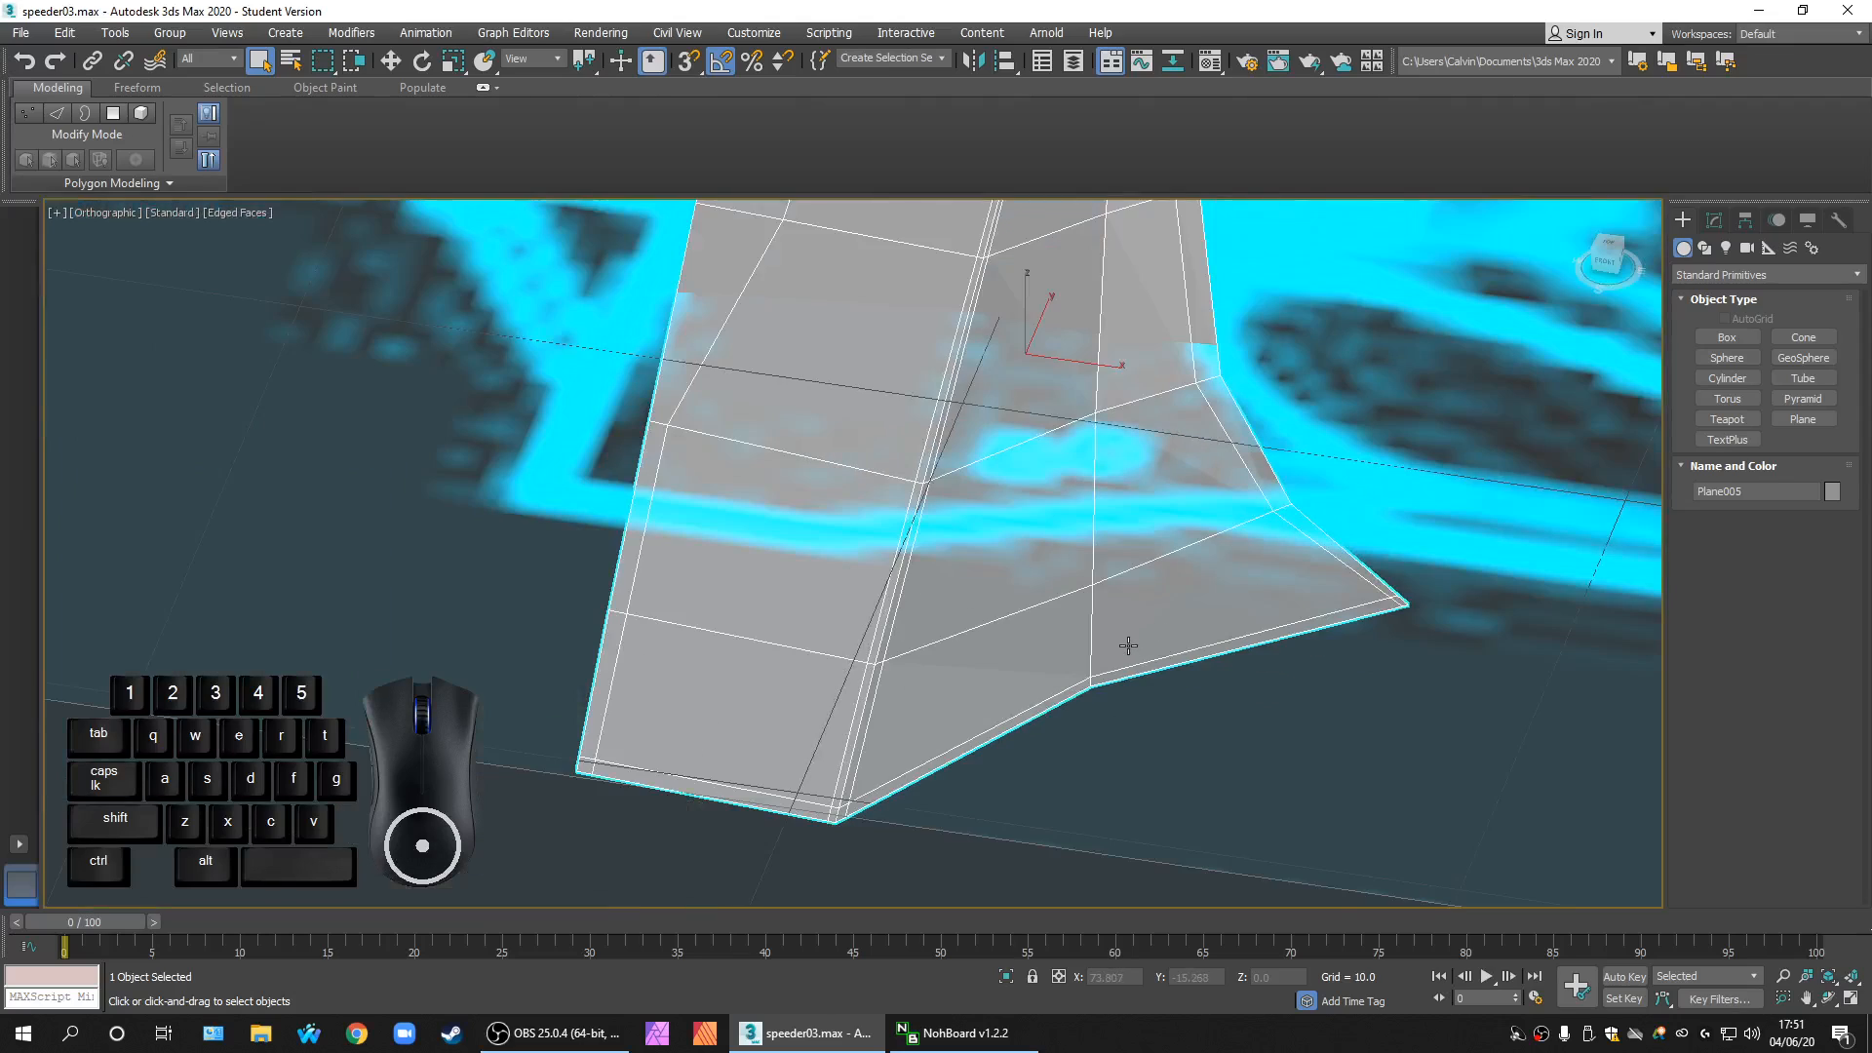
scroll(1128, 645, down, 4)
scroll(1187, 640, down, 3)
Step: Show the Front view full-size, framed on the fin and the blueprint outline of the lower fin
key(alt+w)
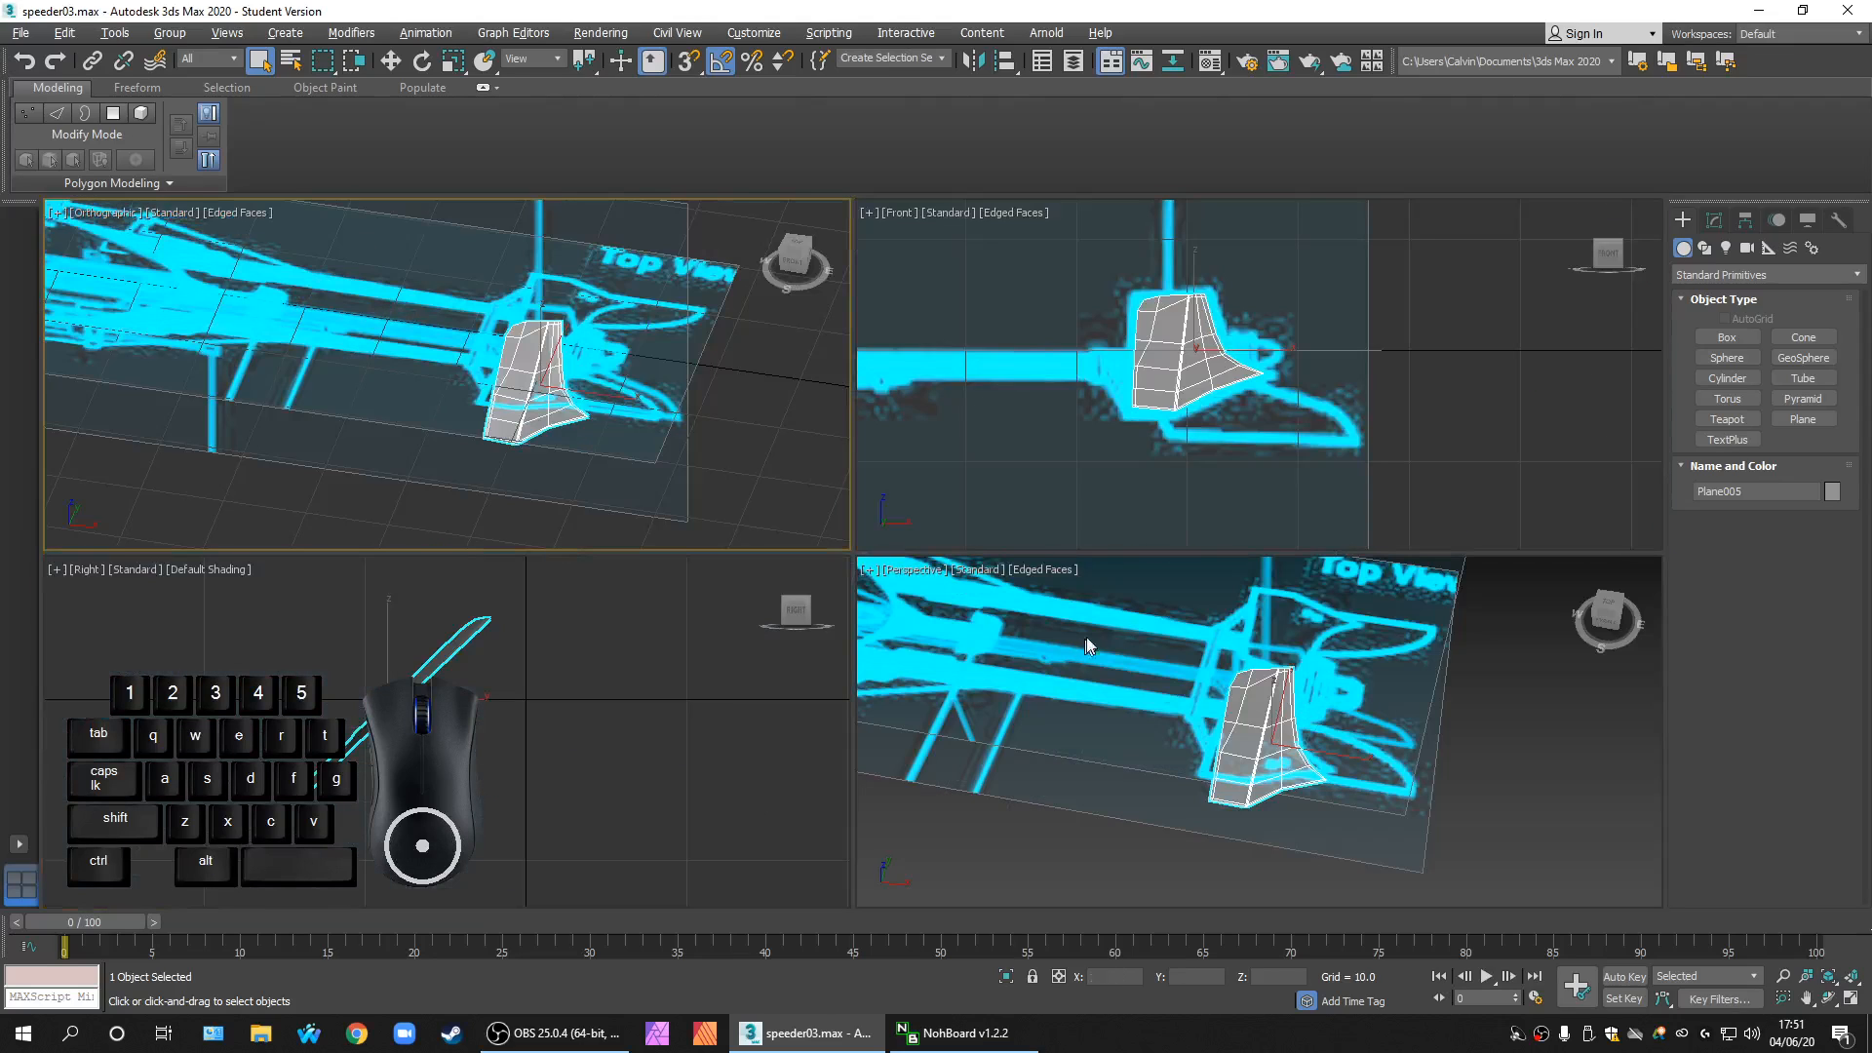
scroll(1126, 399, up, 6)
scroll(1243, 435, down, 3)
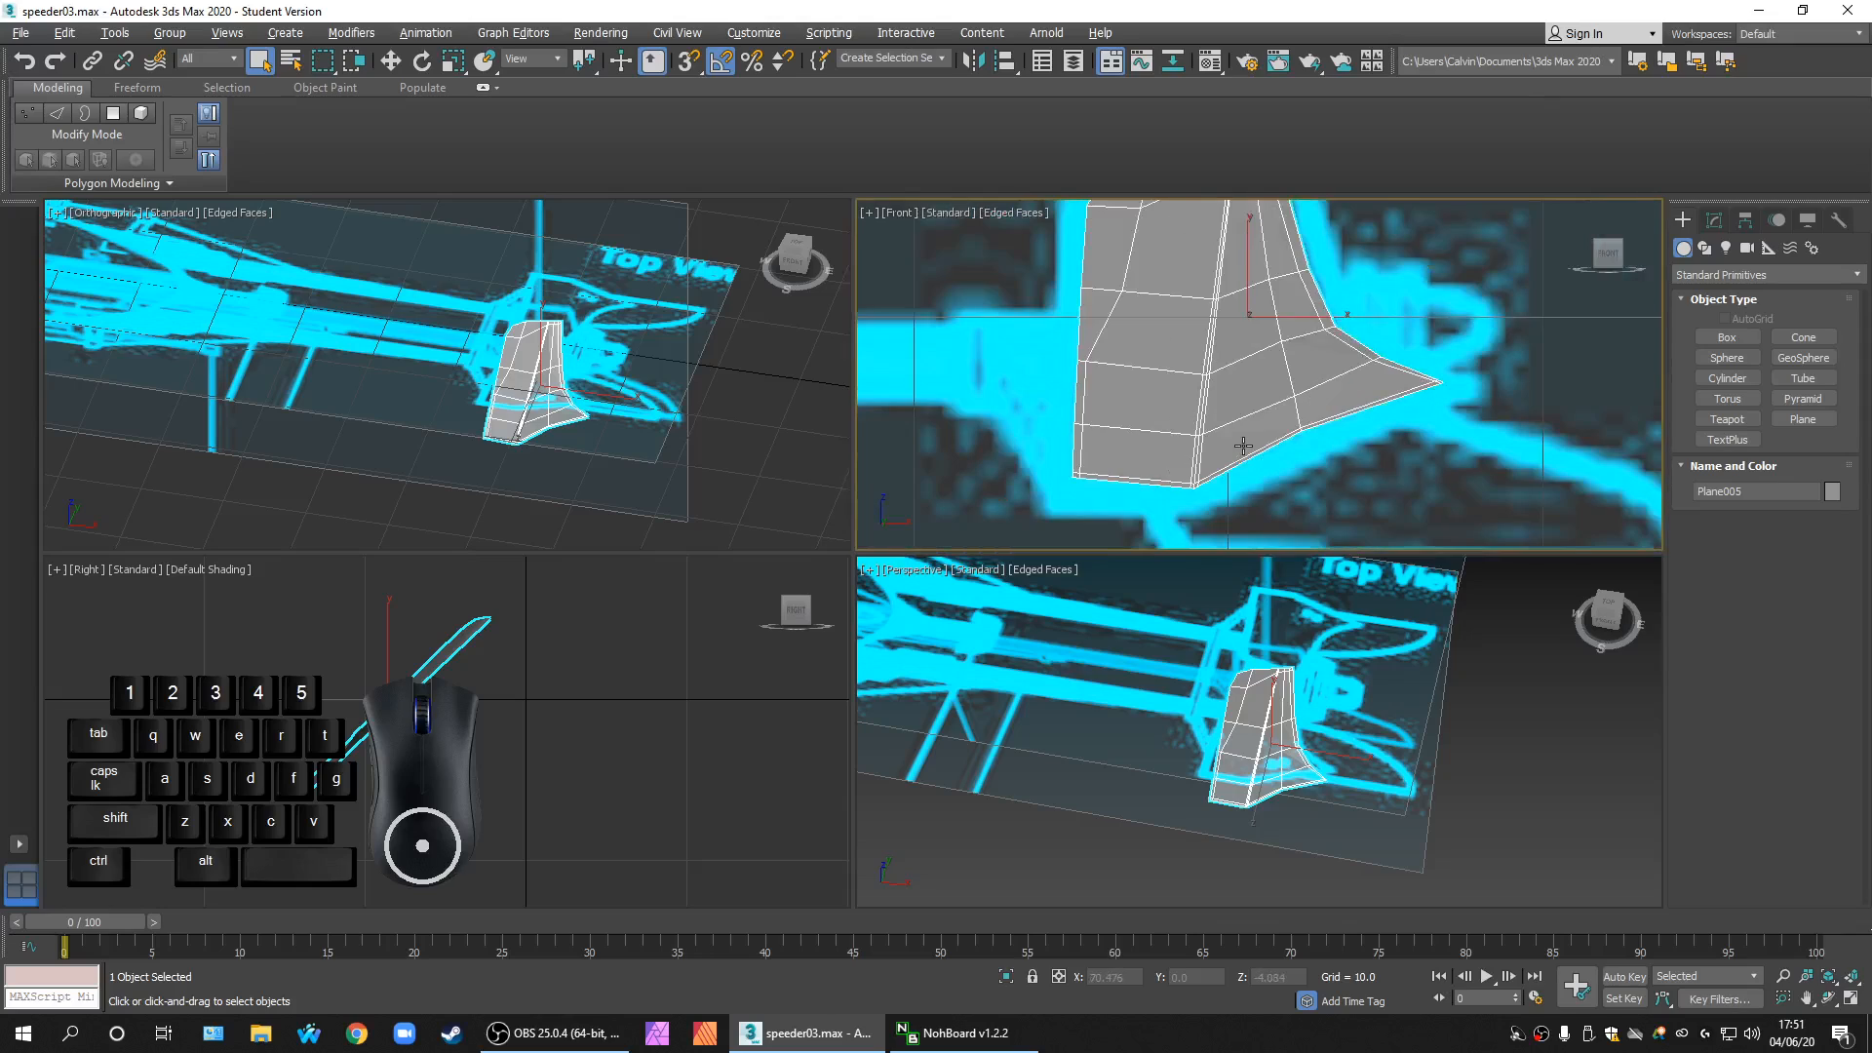
scroll(1320, 446, up, 2)
key(alt+w)
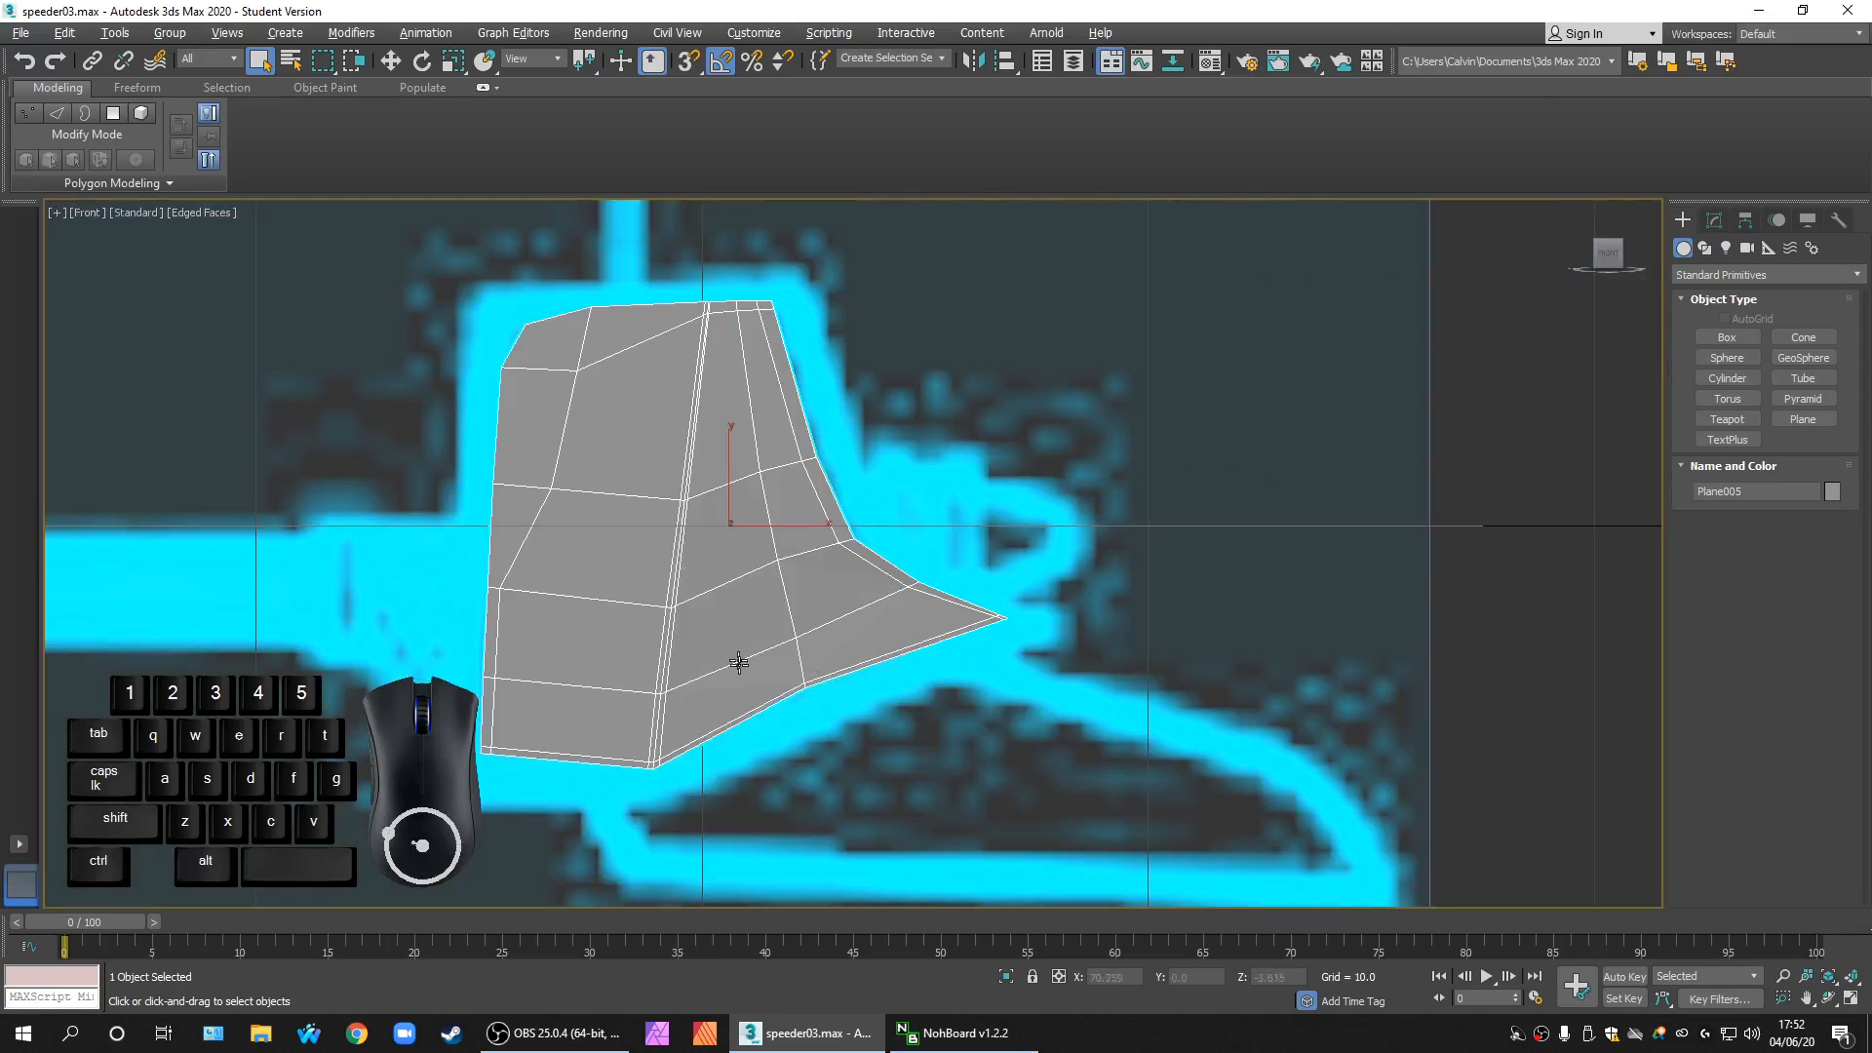
Step: Create a cylinder in the Front view over the fin's rear lower part, about 1.09 in radius and 11.3 in height
middle_drag(846, 664, 885, 656)
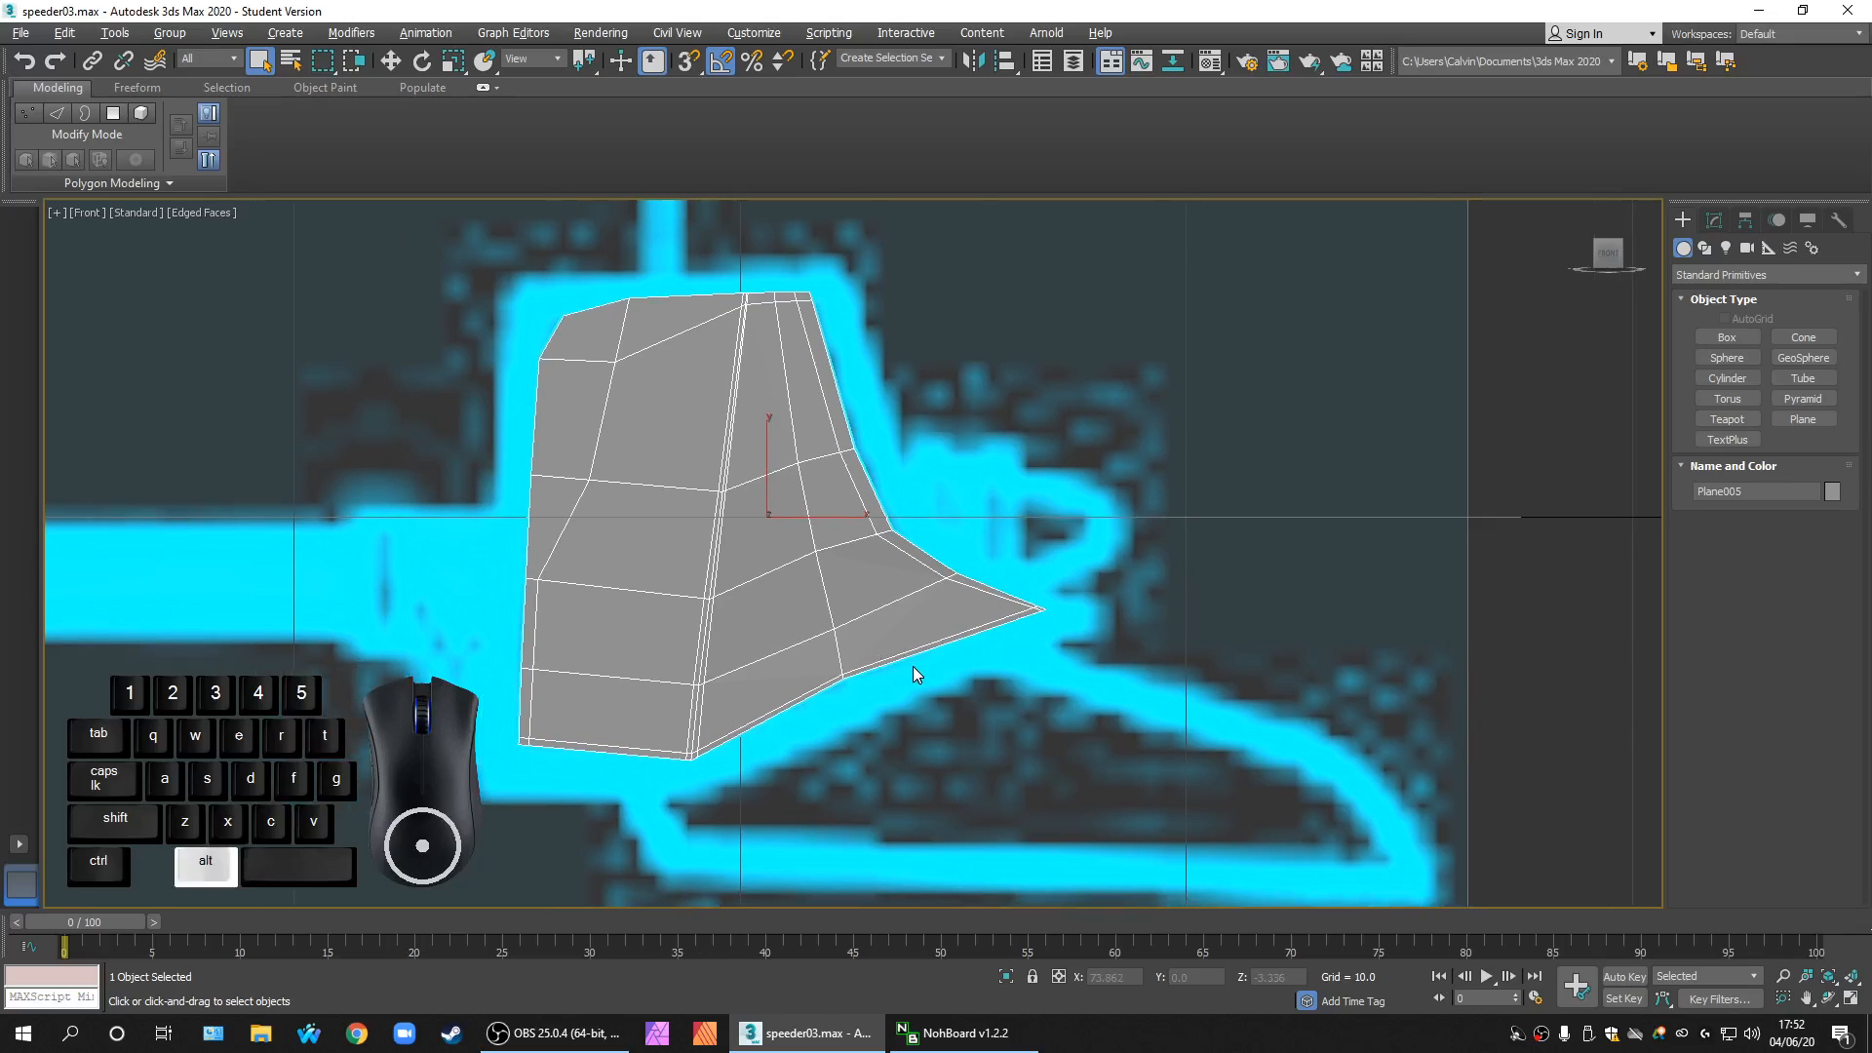
key(alt+w)
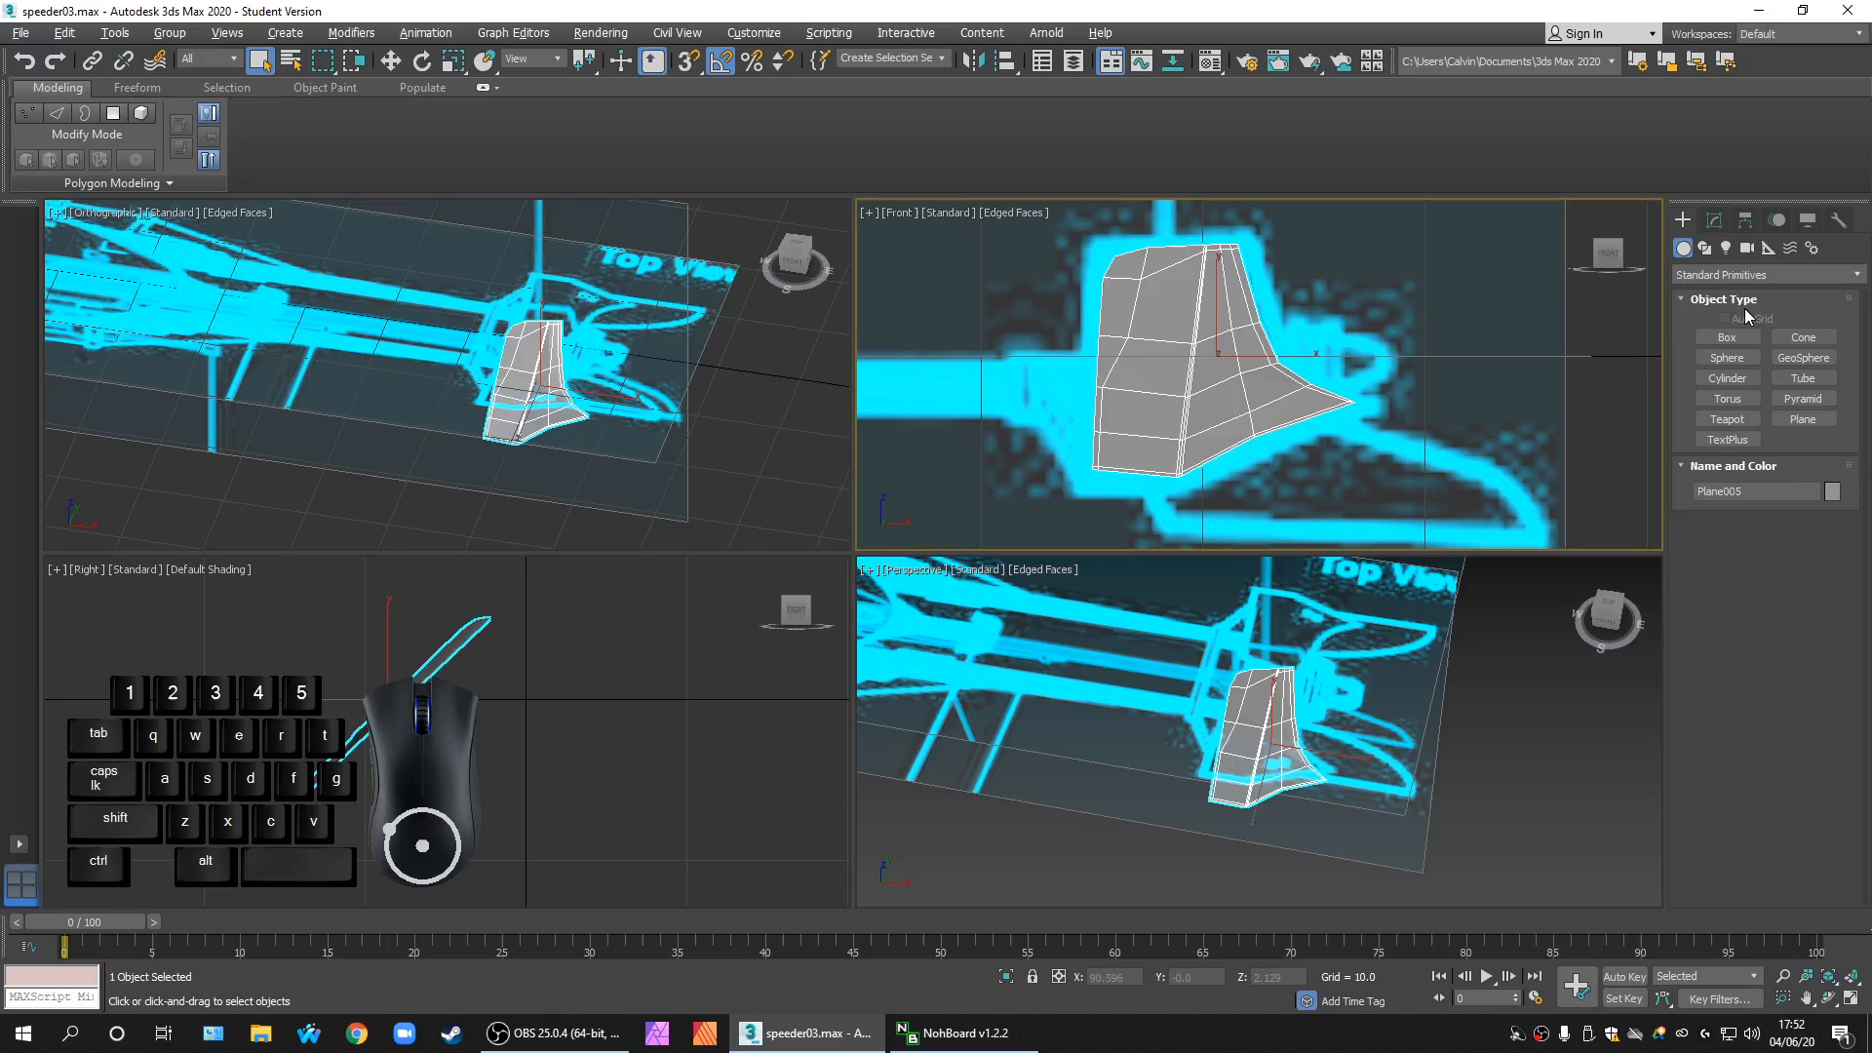
click(1684, 224)
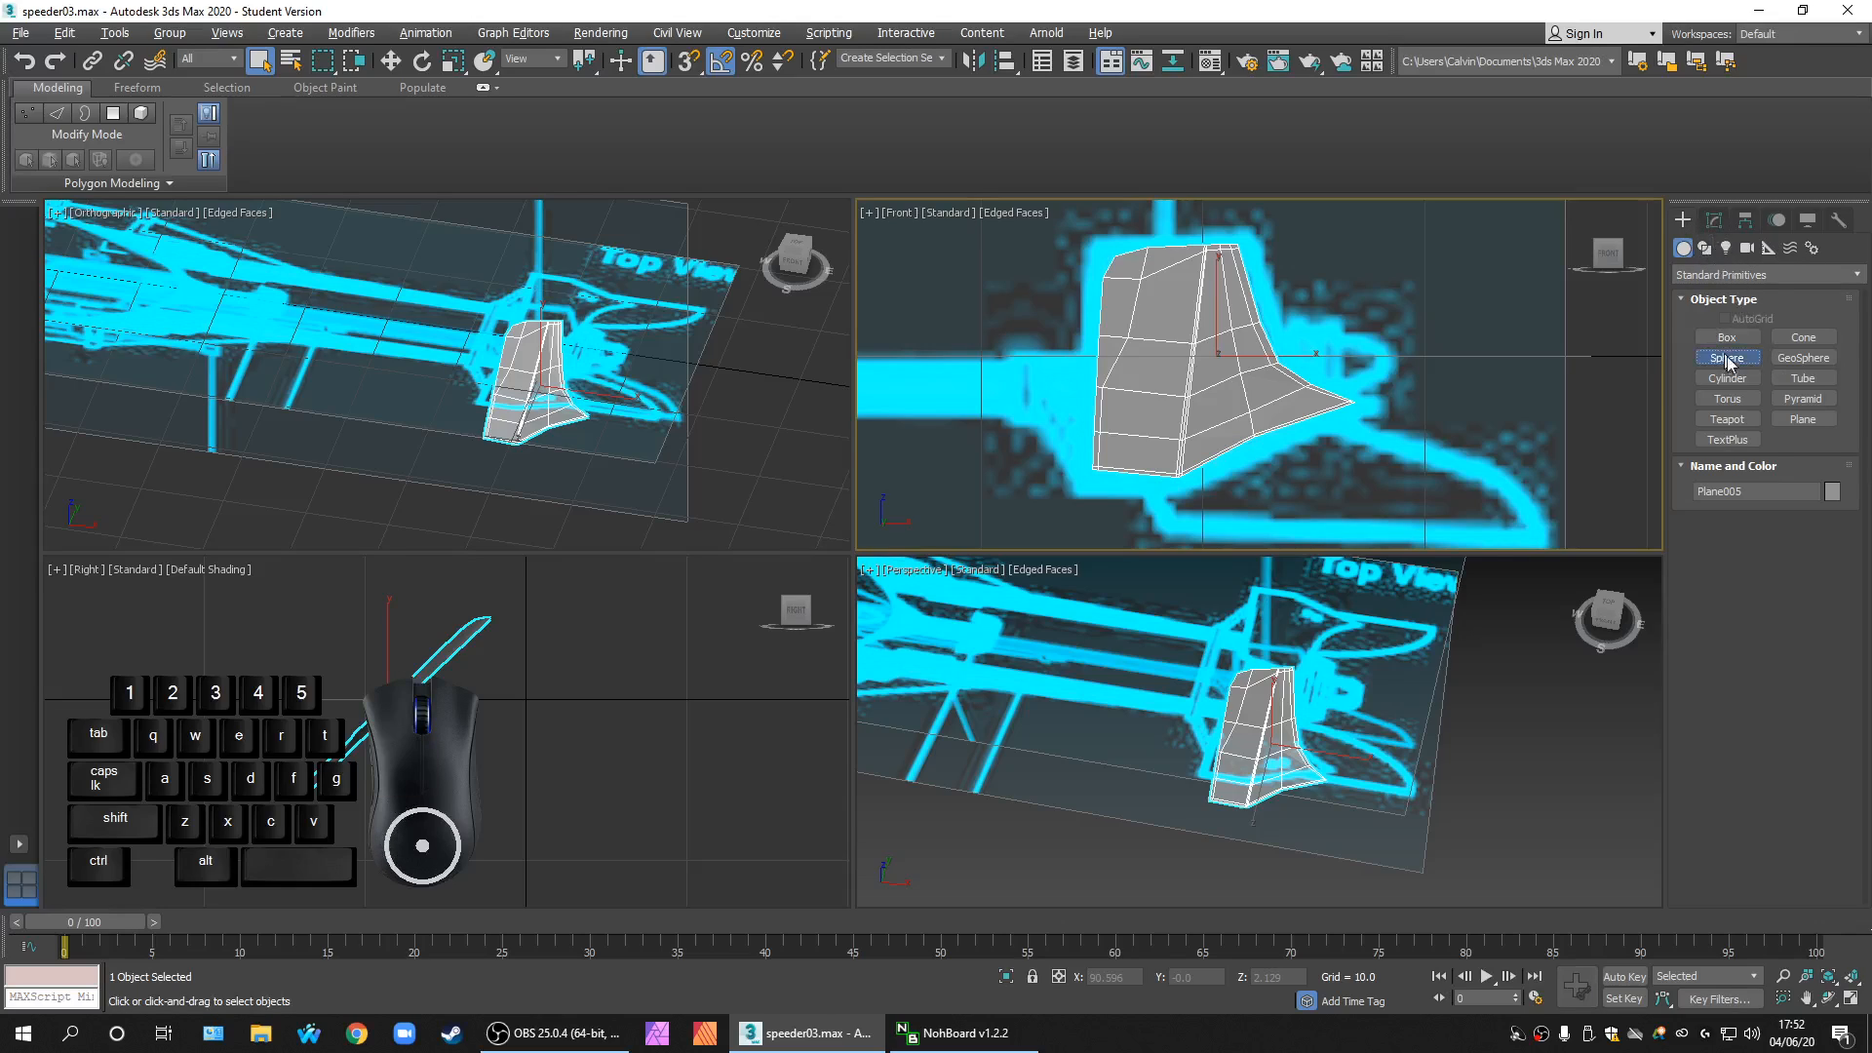
click(1721, 357)
click(1726, 378)
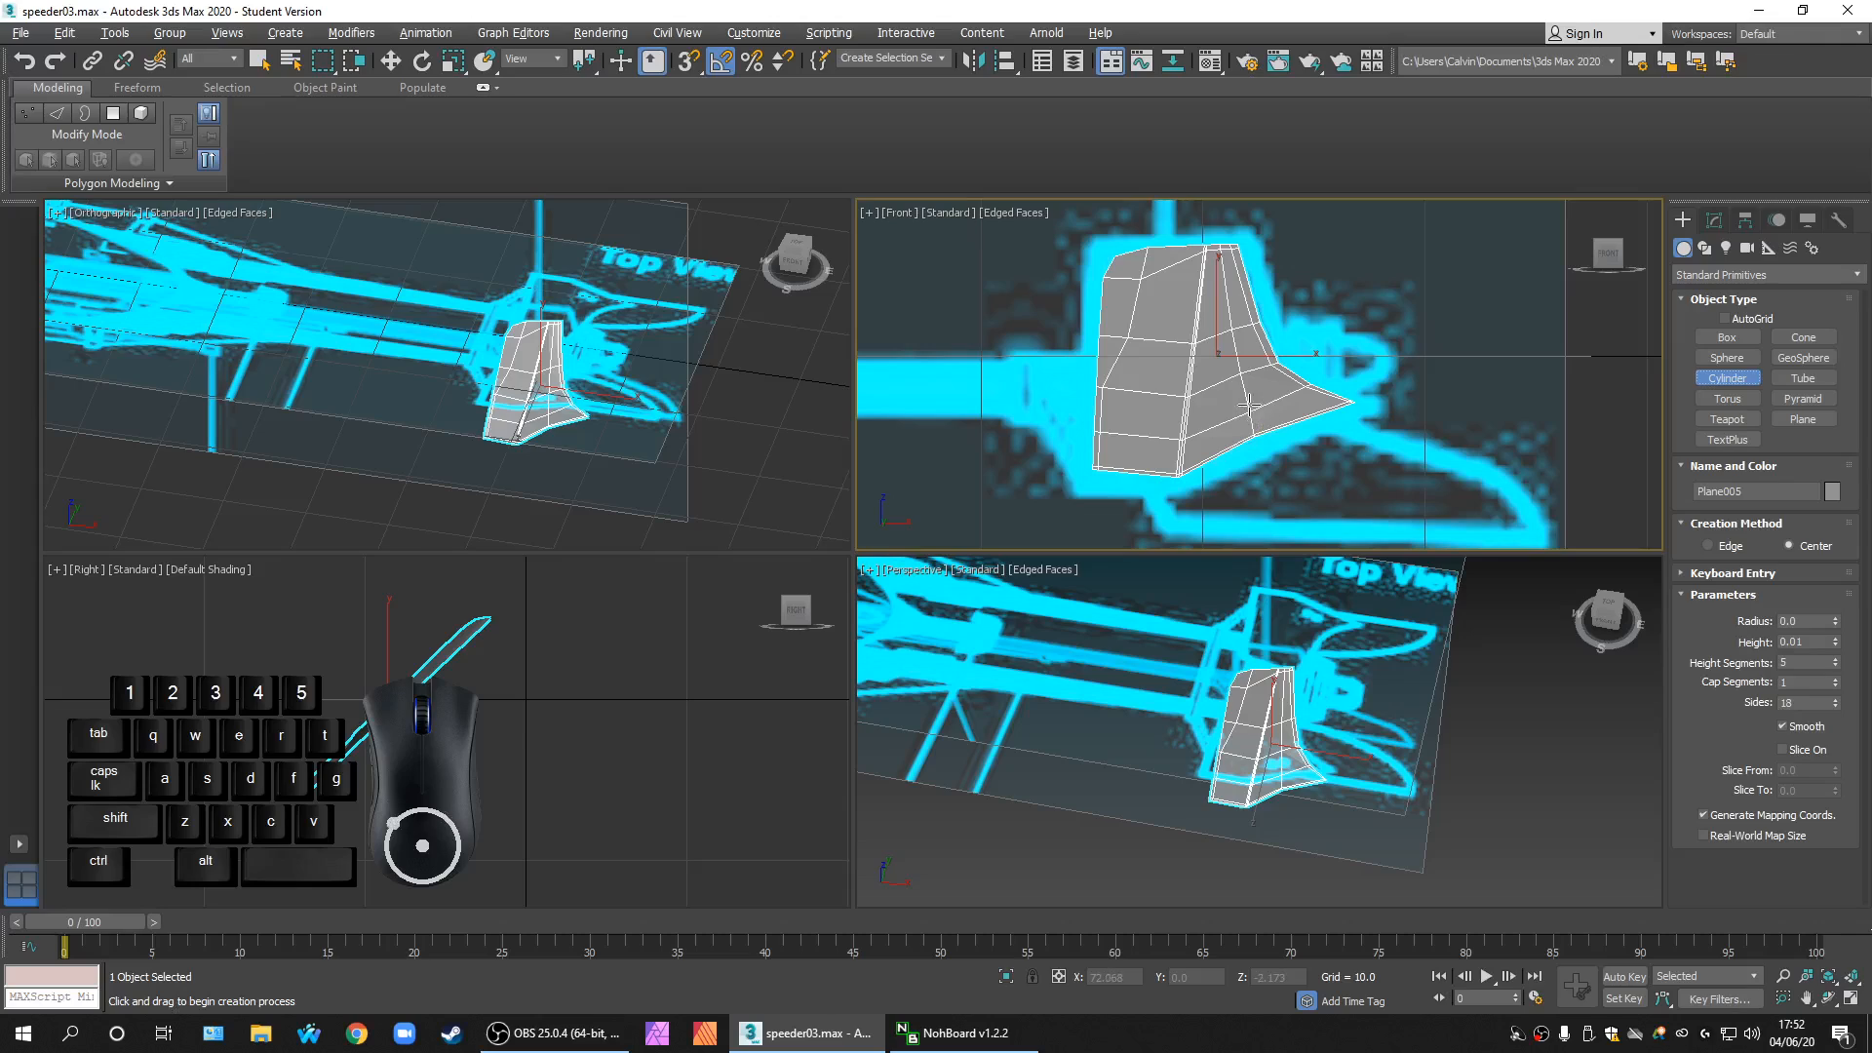
drag(1249, 404, 1254, 407)
click(1209, 168)
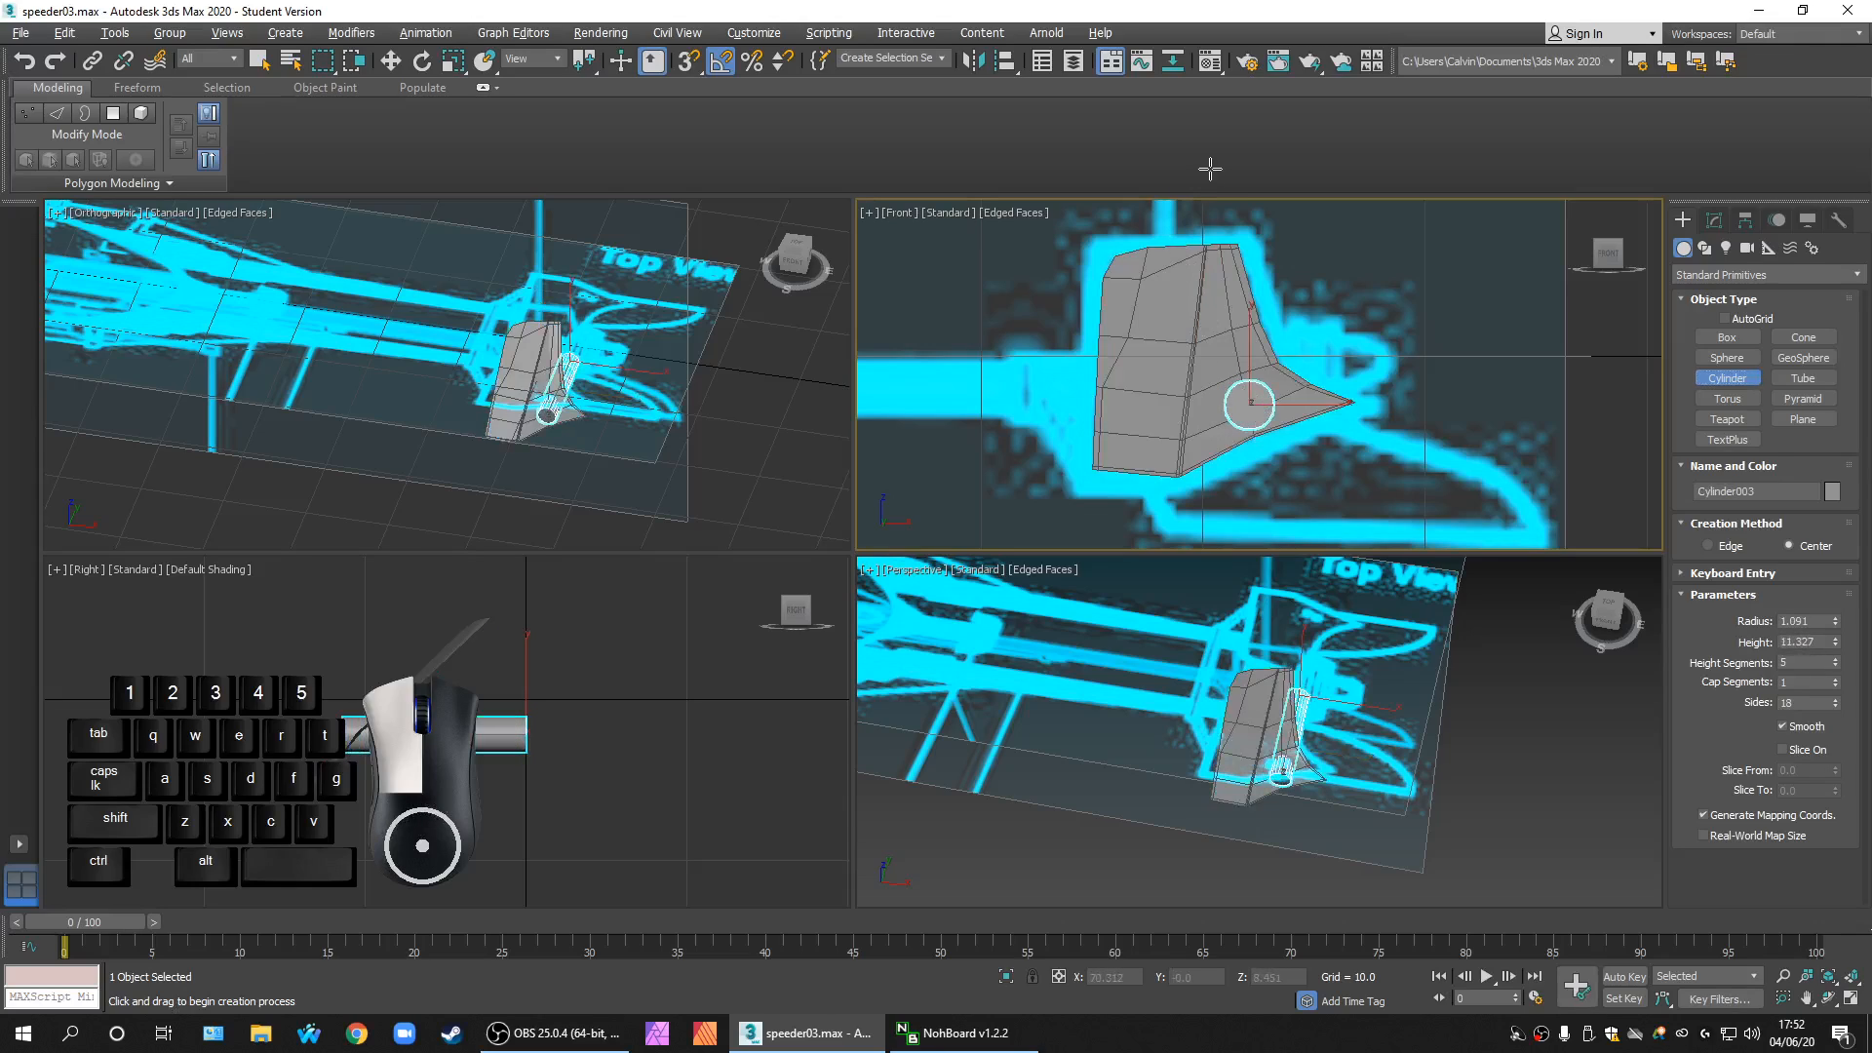
Step: Move the cylinder horizontally along its length in the Right view so that it passes through the angled fin
right_click(520, 772)
scroll(517, 773, up, 3)
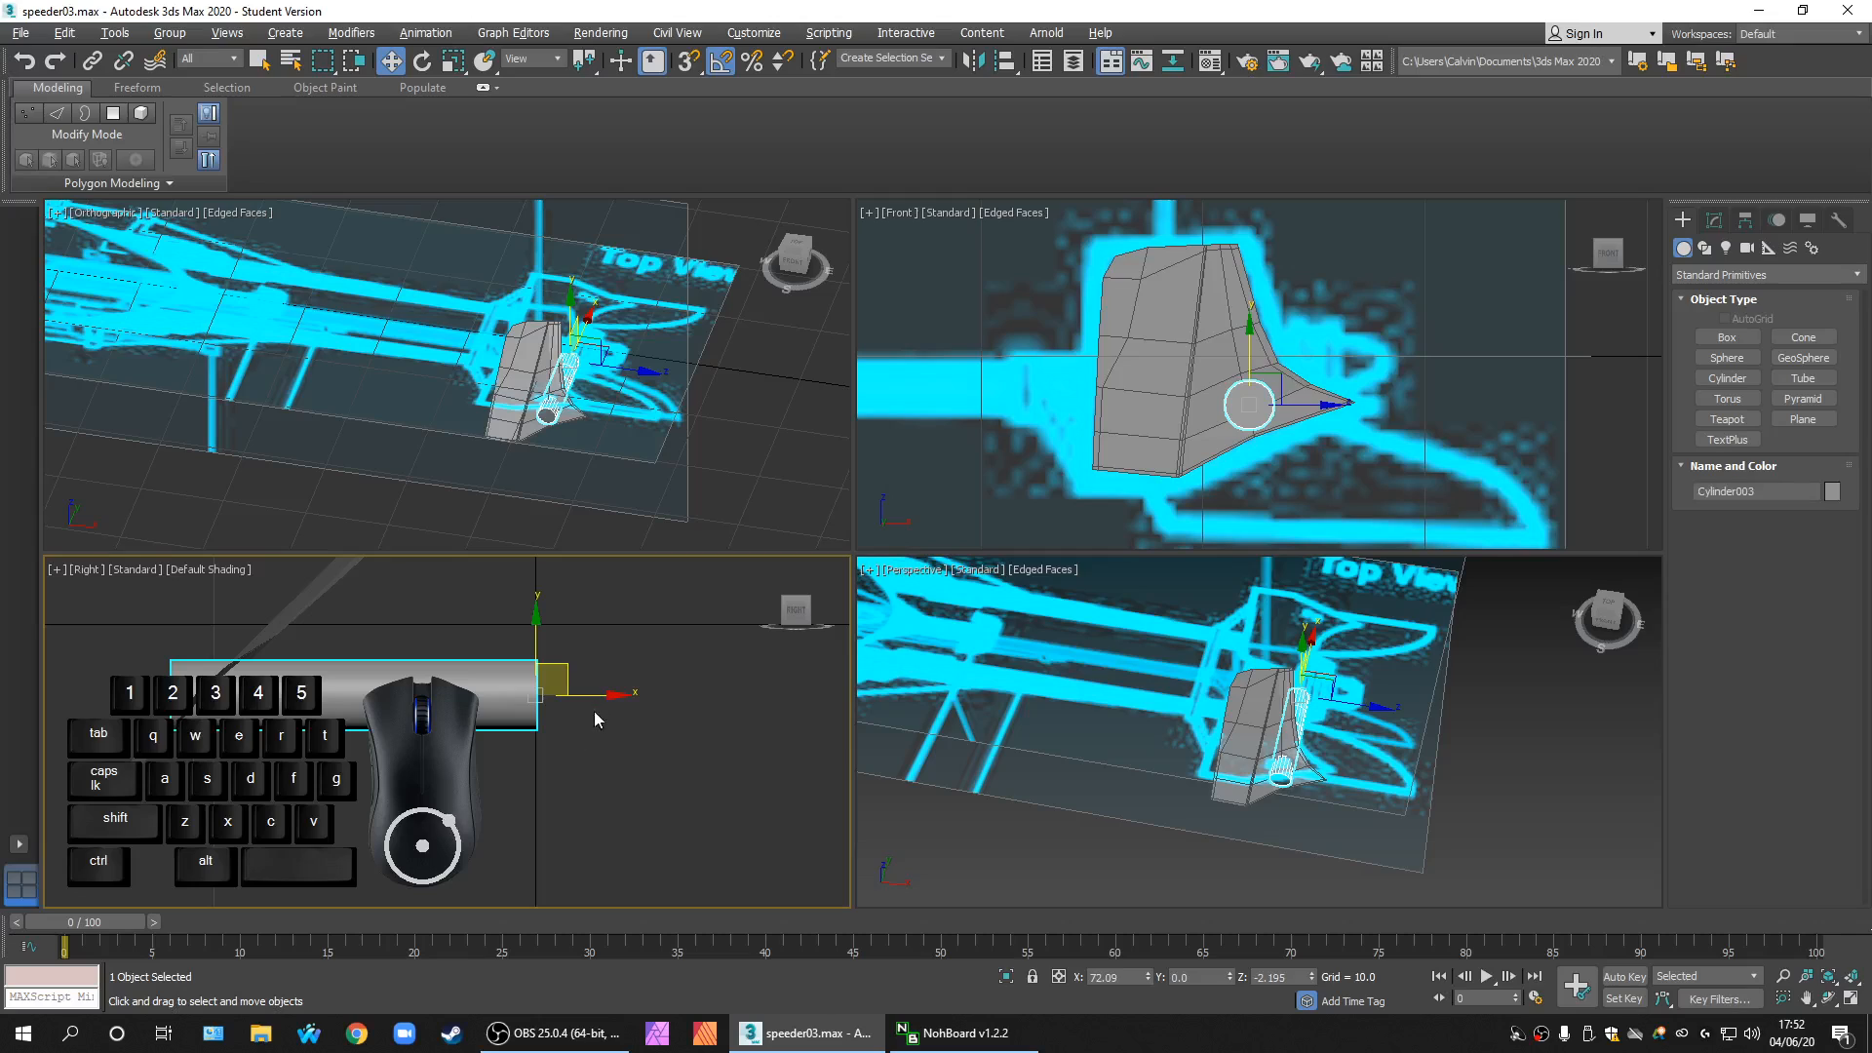
drag(596, 694, 492, 696)
middle_drag(338, 777, 753, 793)
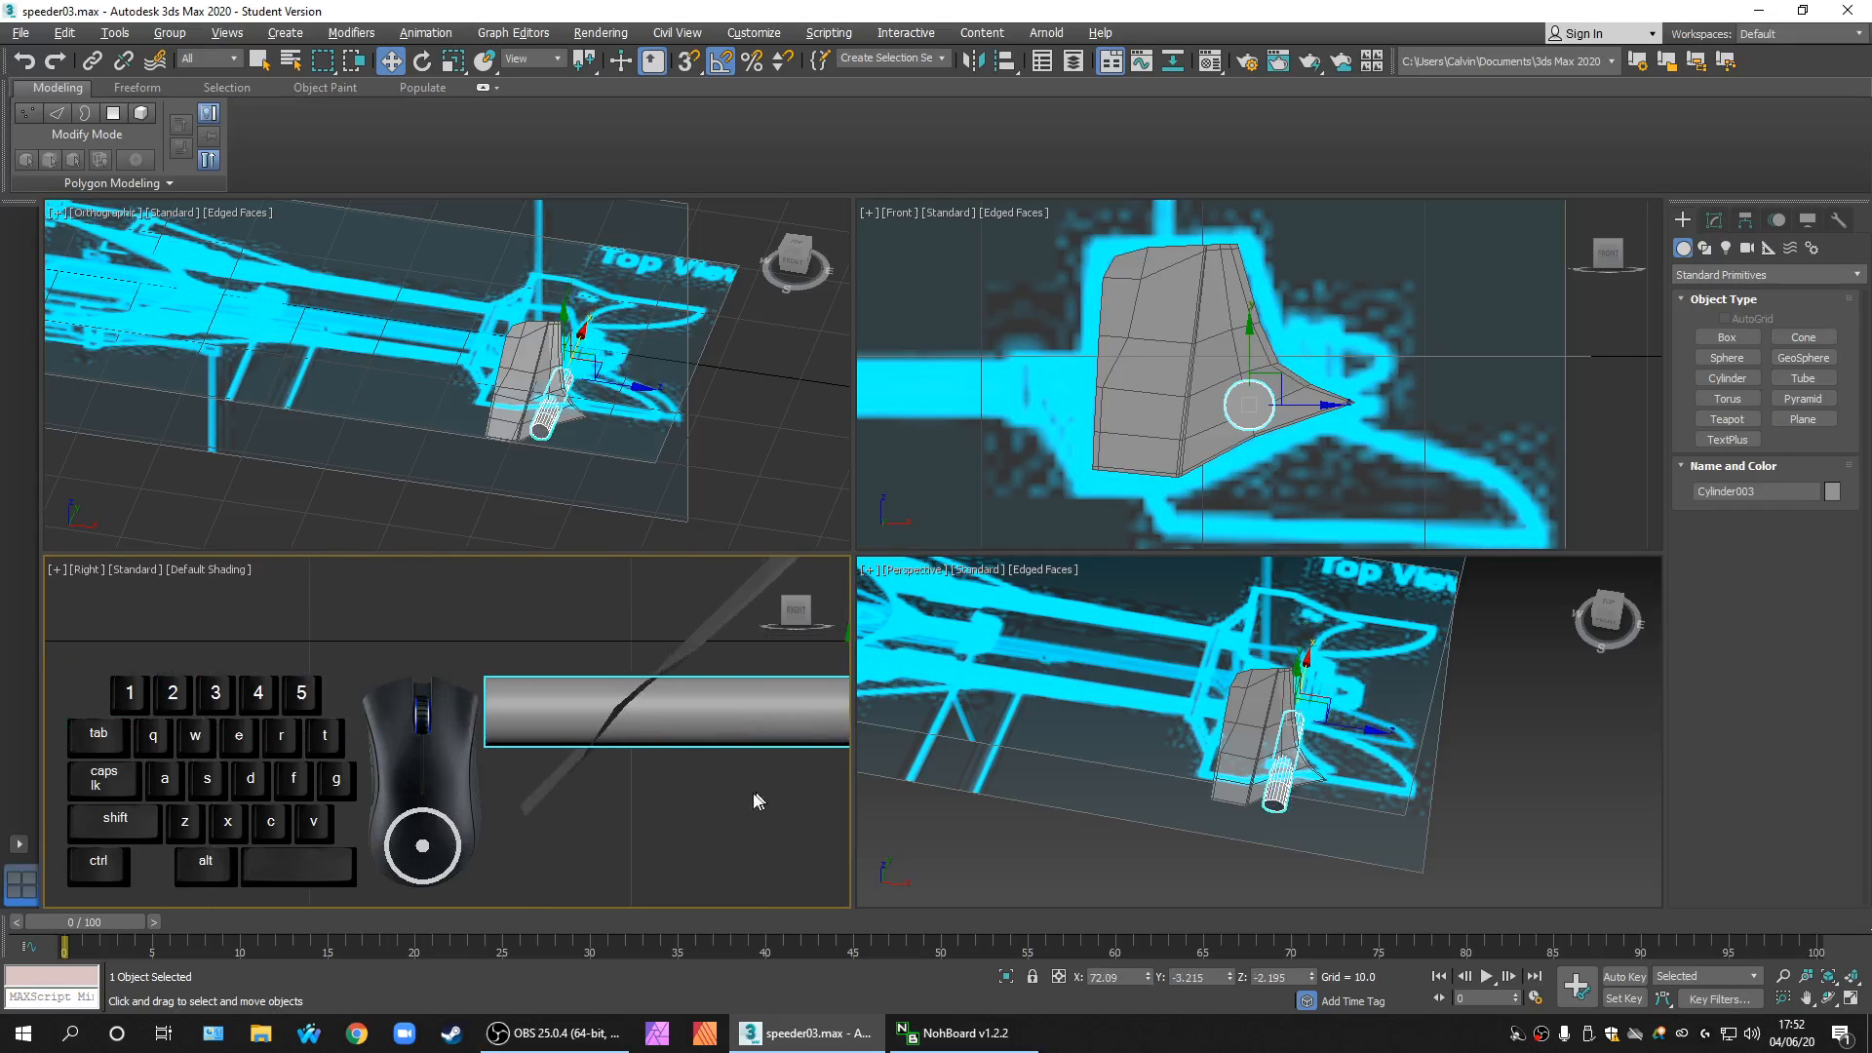
scroll(573, 743, up, 3)
scroll(644, 707, down, 5)
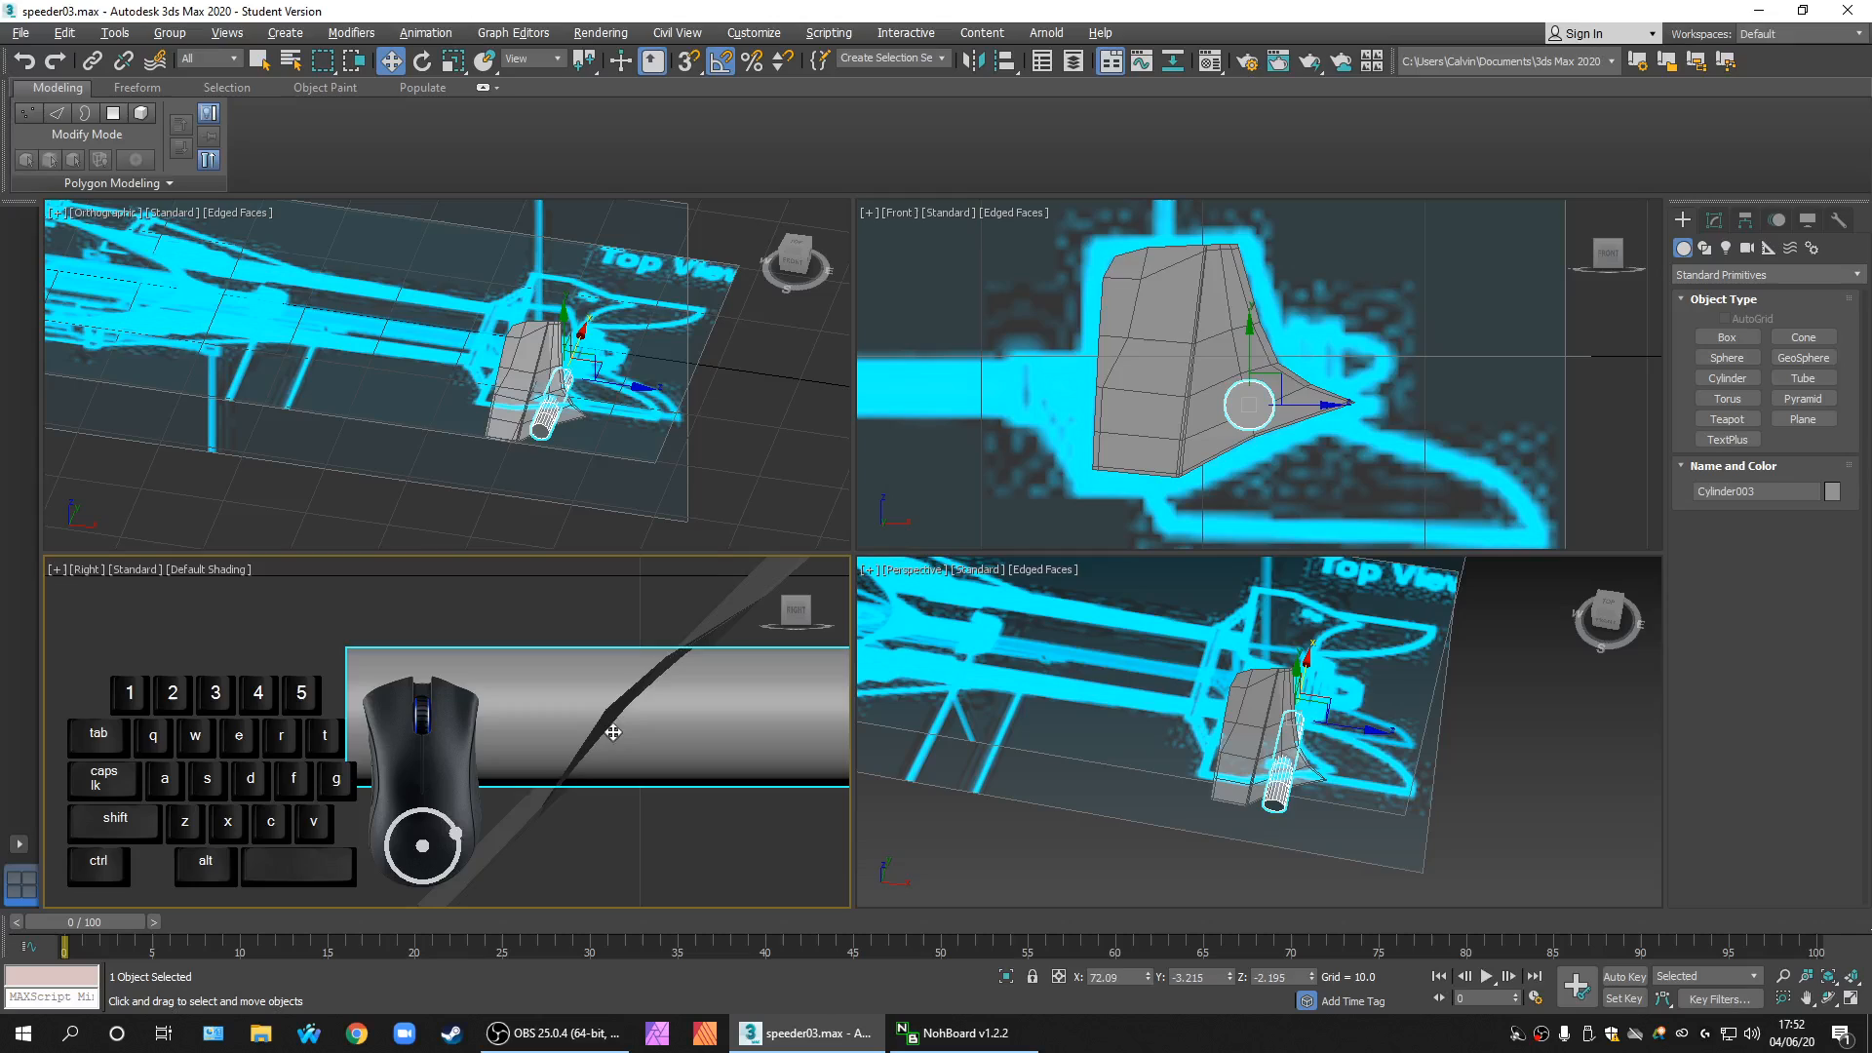
middle_drag(666, 725, 594, 733)
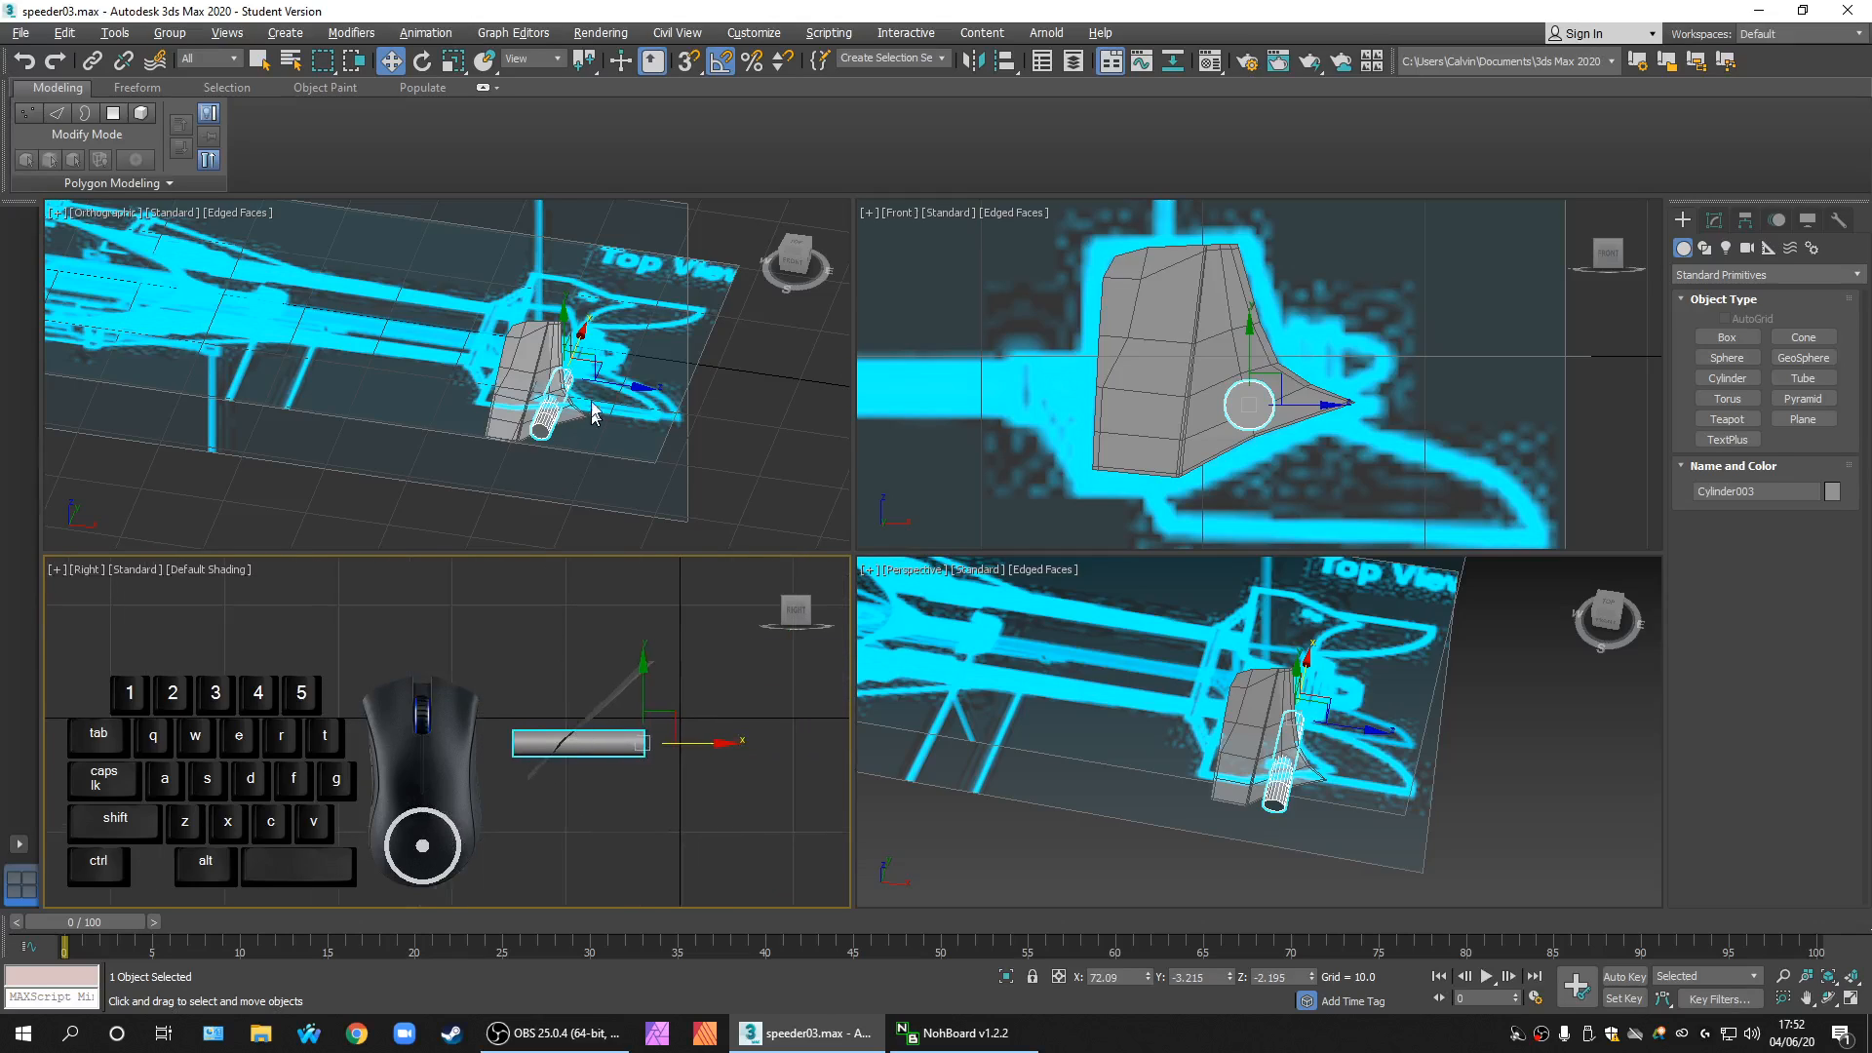
Step: Change the orthographic view to Top and examine where the cylinder lies against the fin and the blueprint
middle_drag(592, 403, 573, 355)
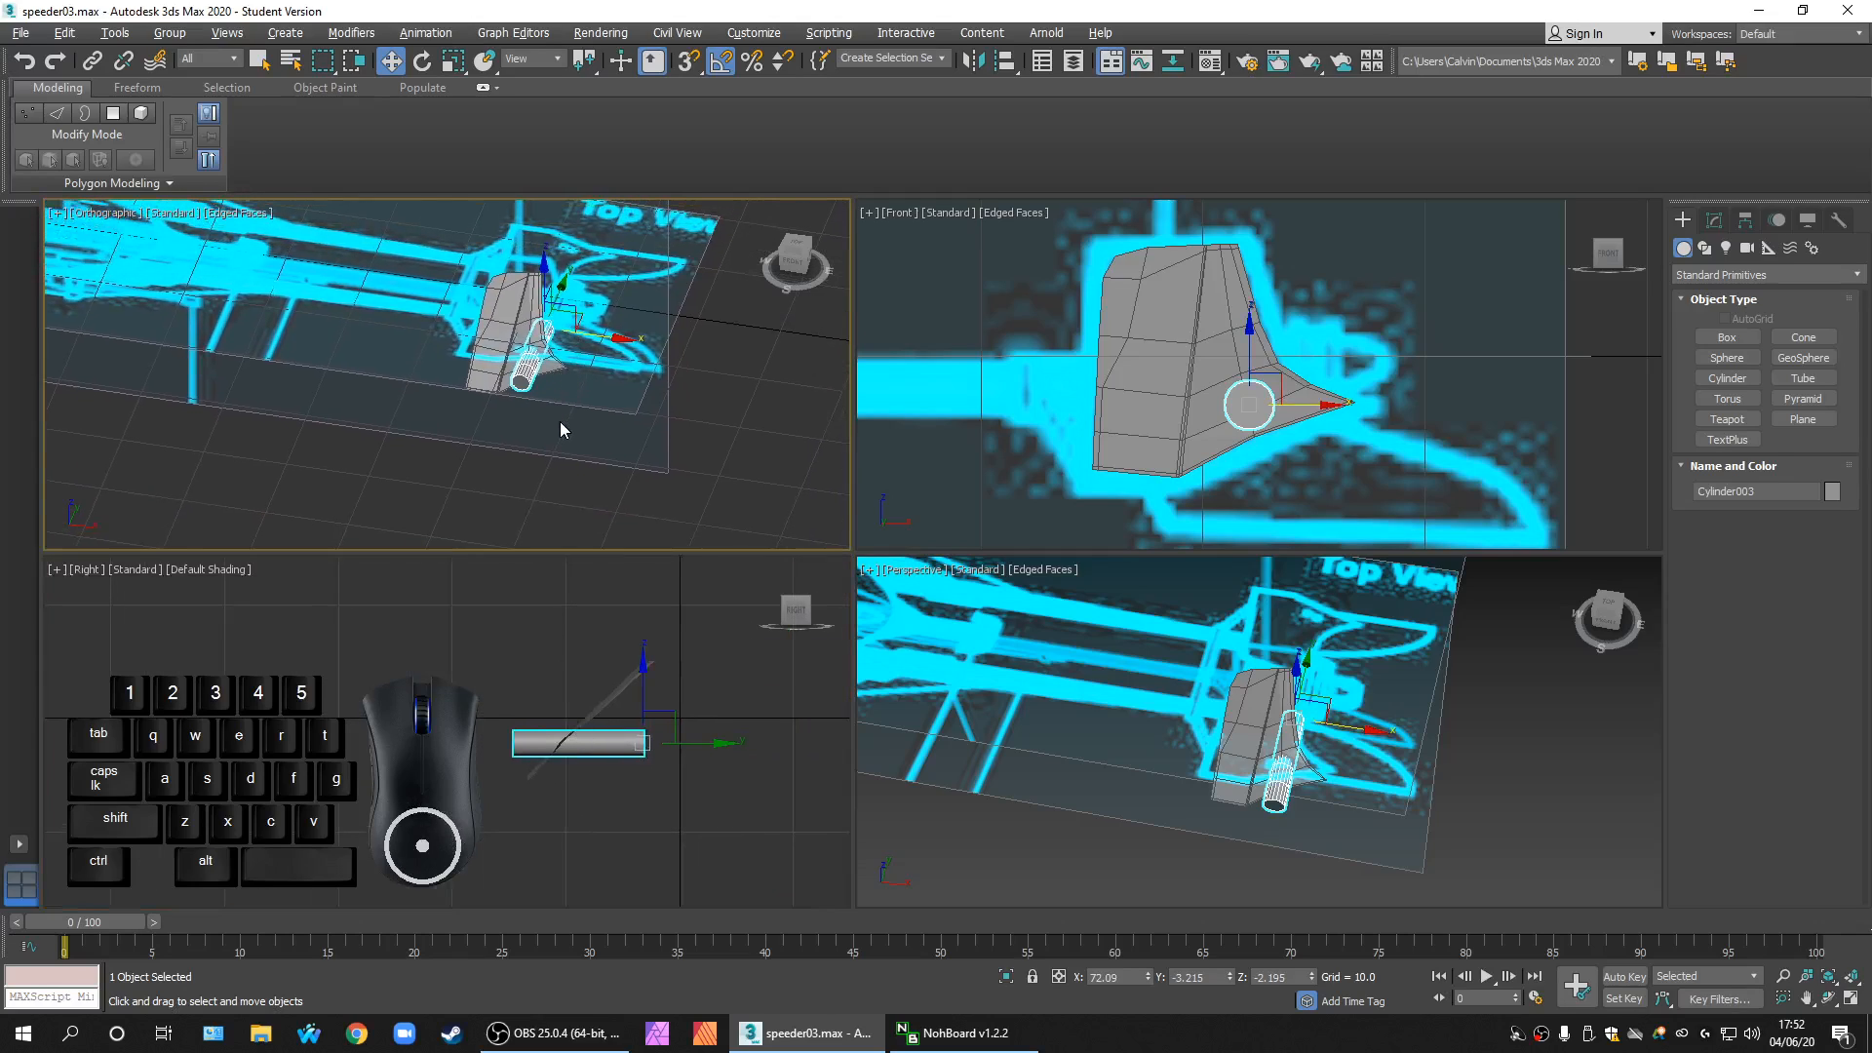
key(t)
middle_drag(560, 421, 498, 292)
scroll(659, 380, up, 2)
middle_drag(659, 380, 577, 475)
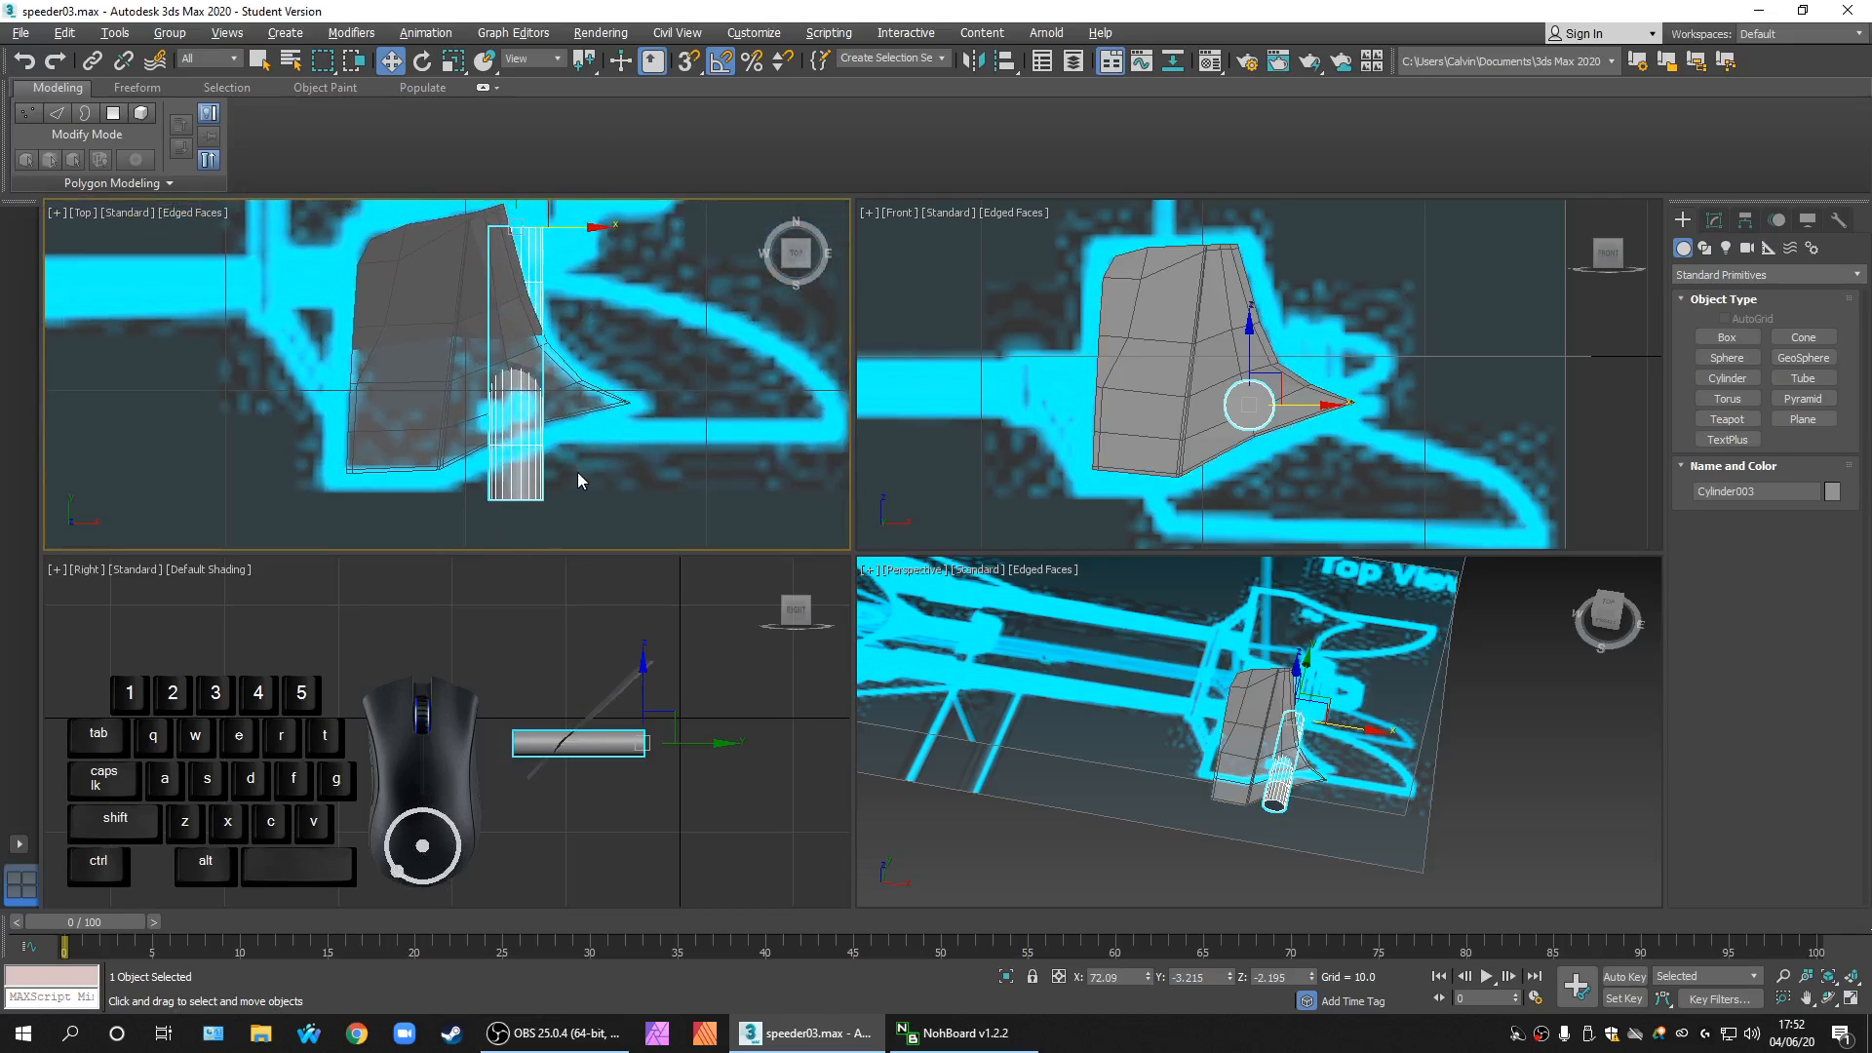
scroll(557, 412, up, 3)
middle_drag(568, 407, 626, 458)
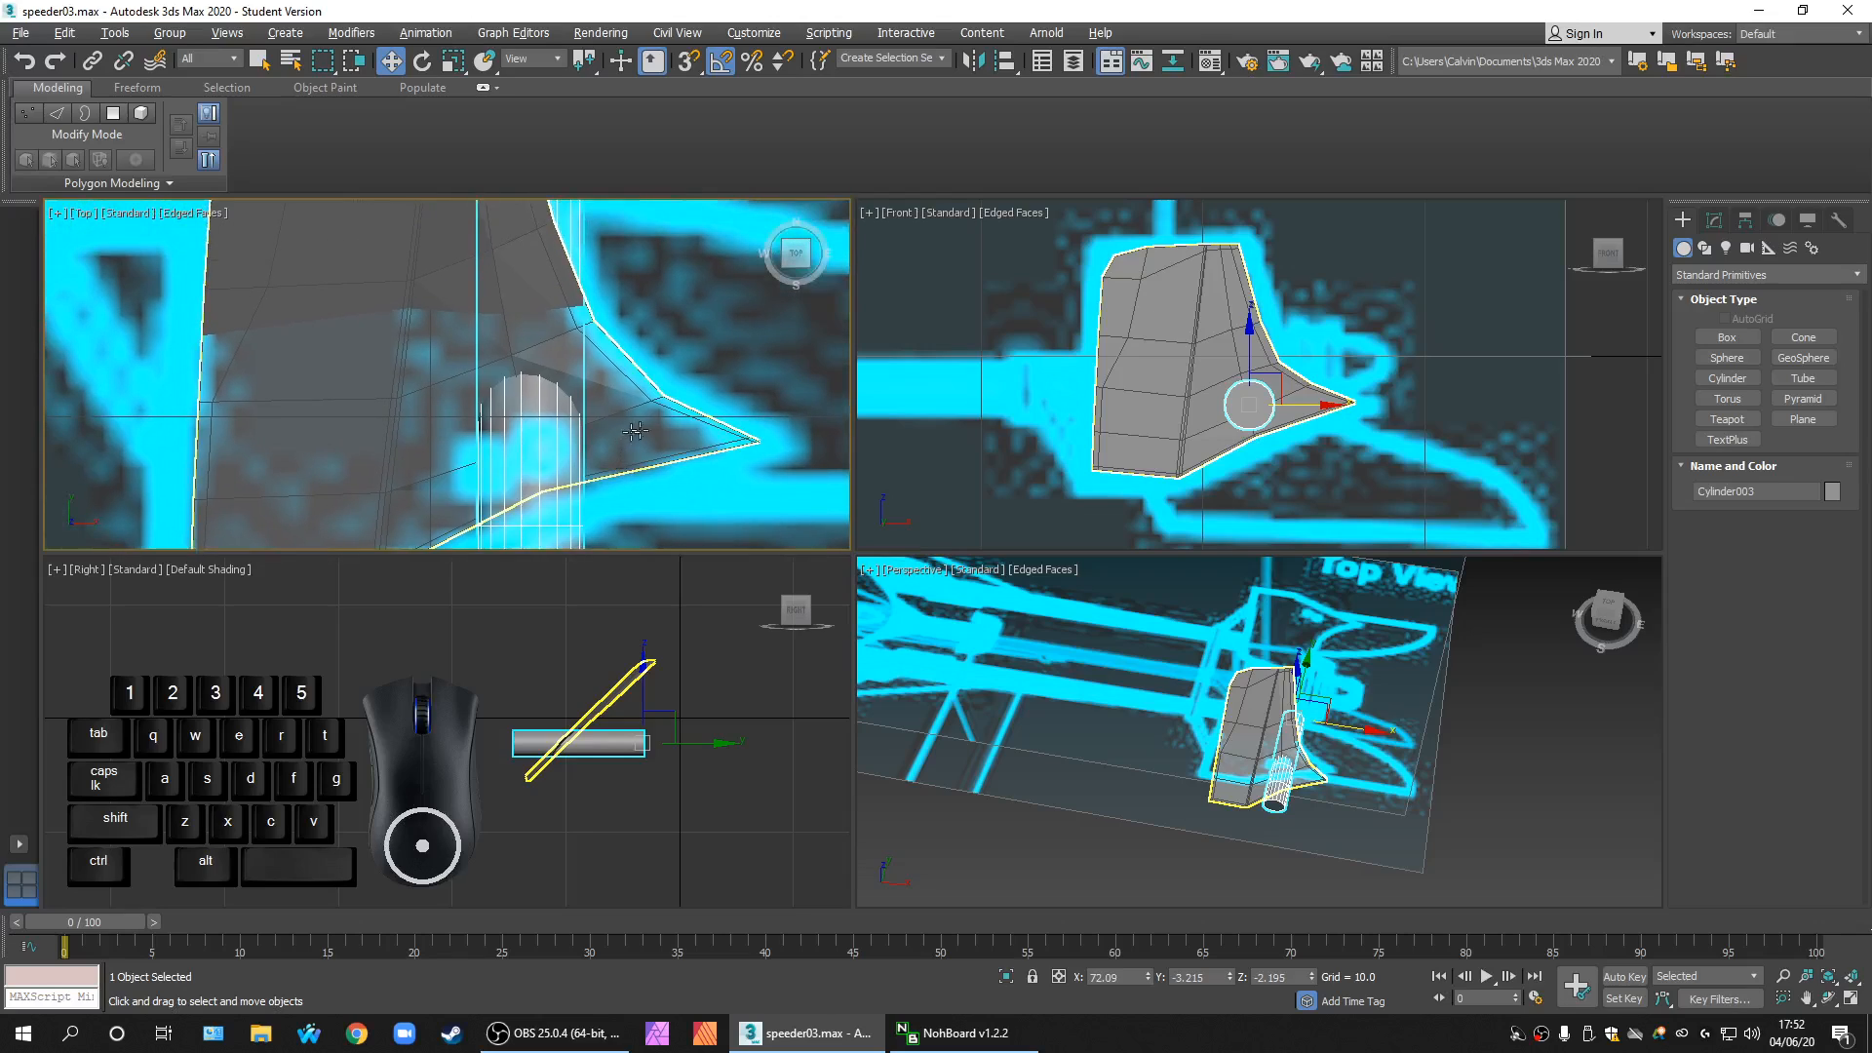
scroll(577, 729, up, 2)
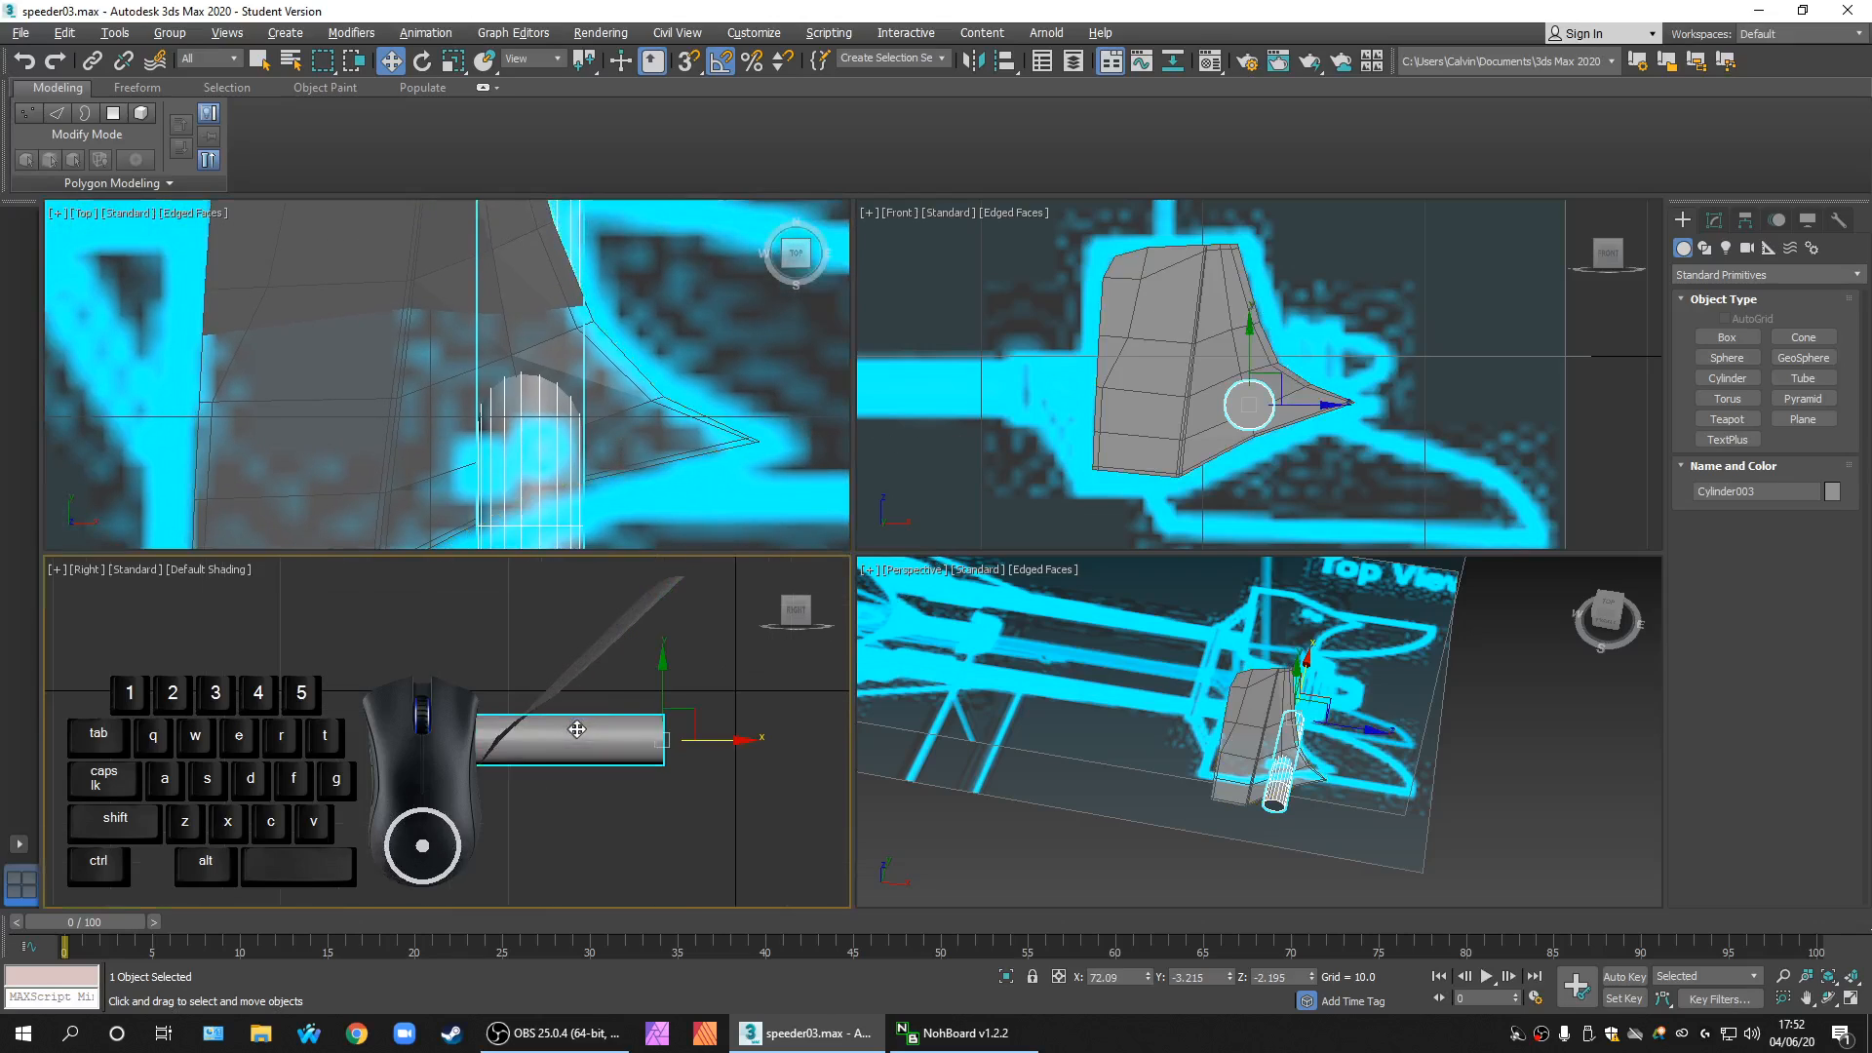
Step: Reduce the cylinder's mesh to 8 sides and 1 height segment
click(1714, 220)
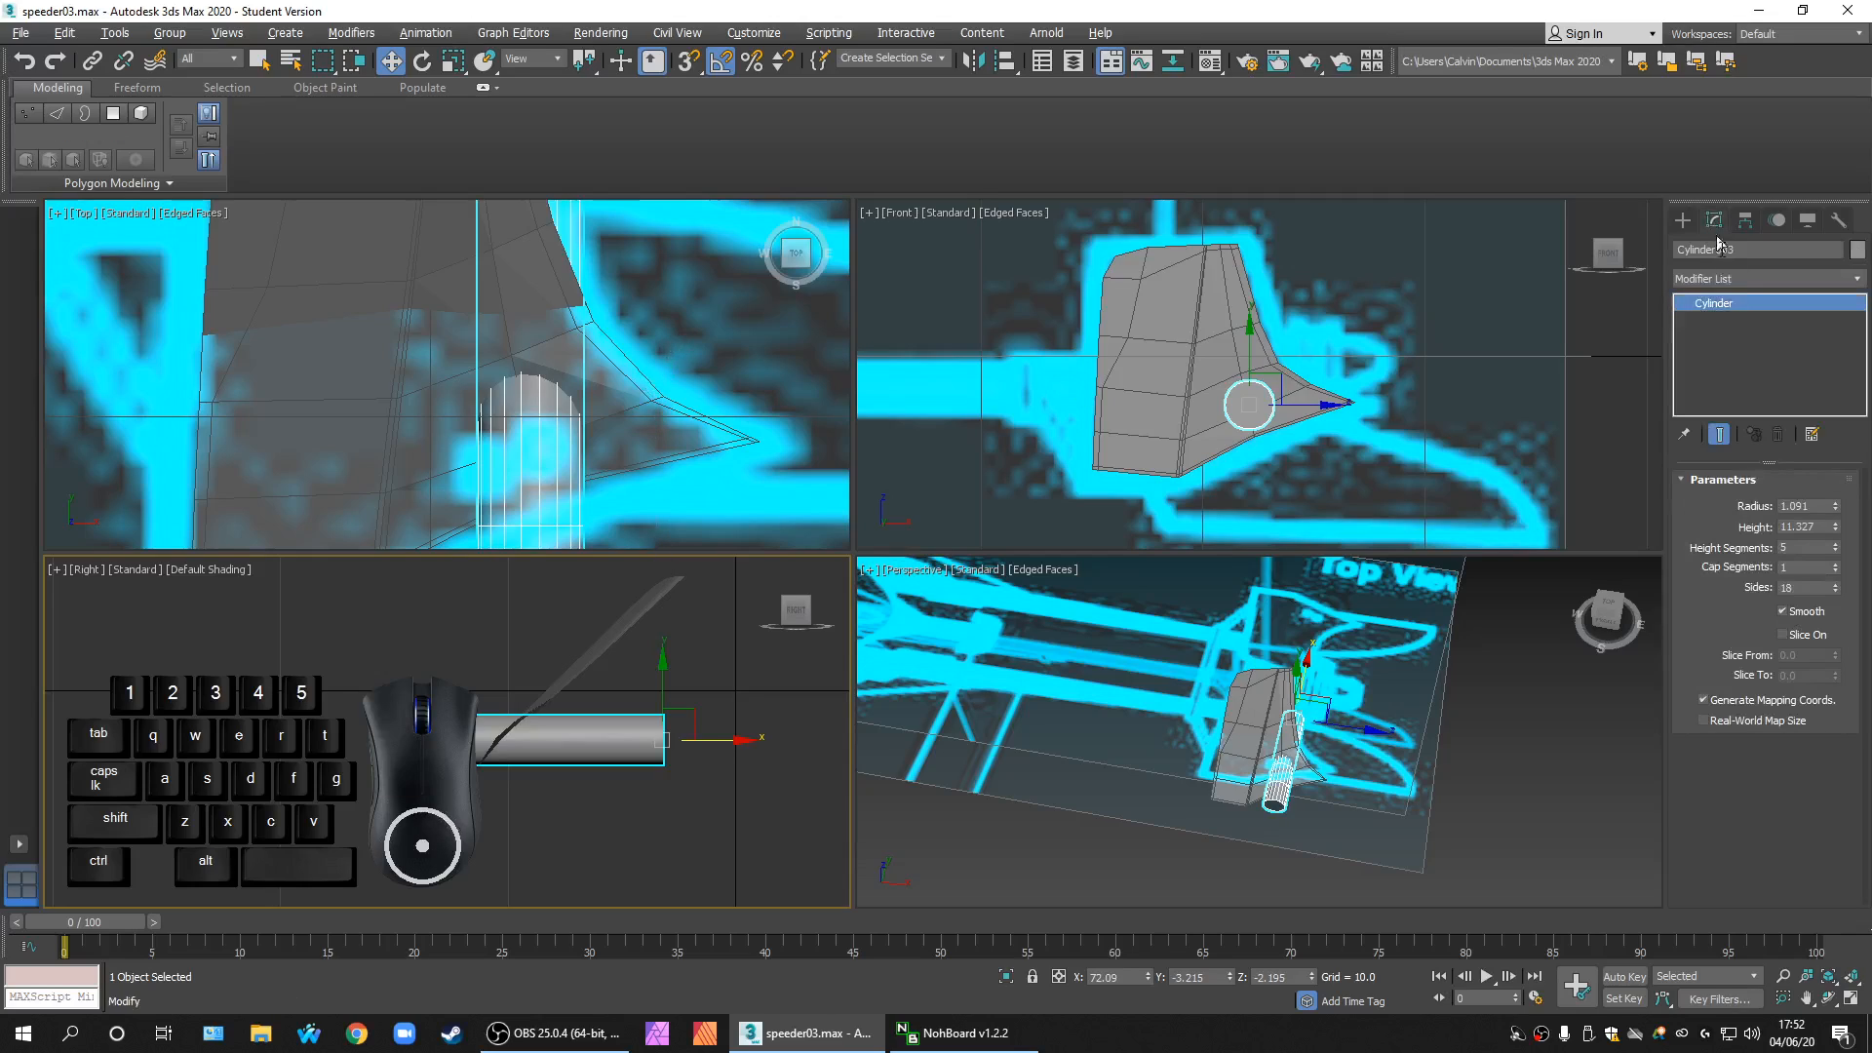
click(1815, 588)
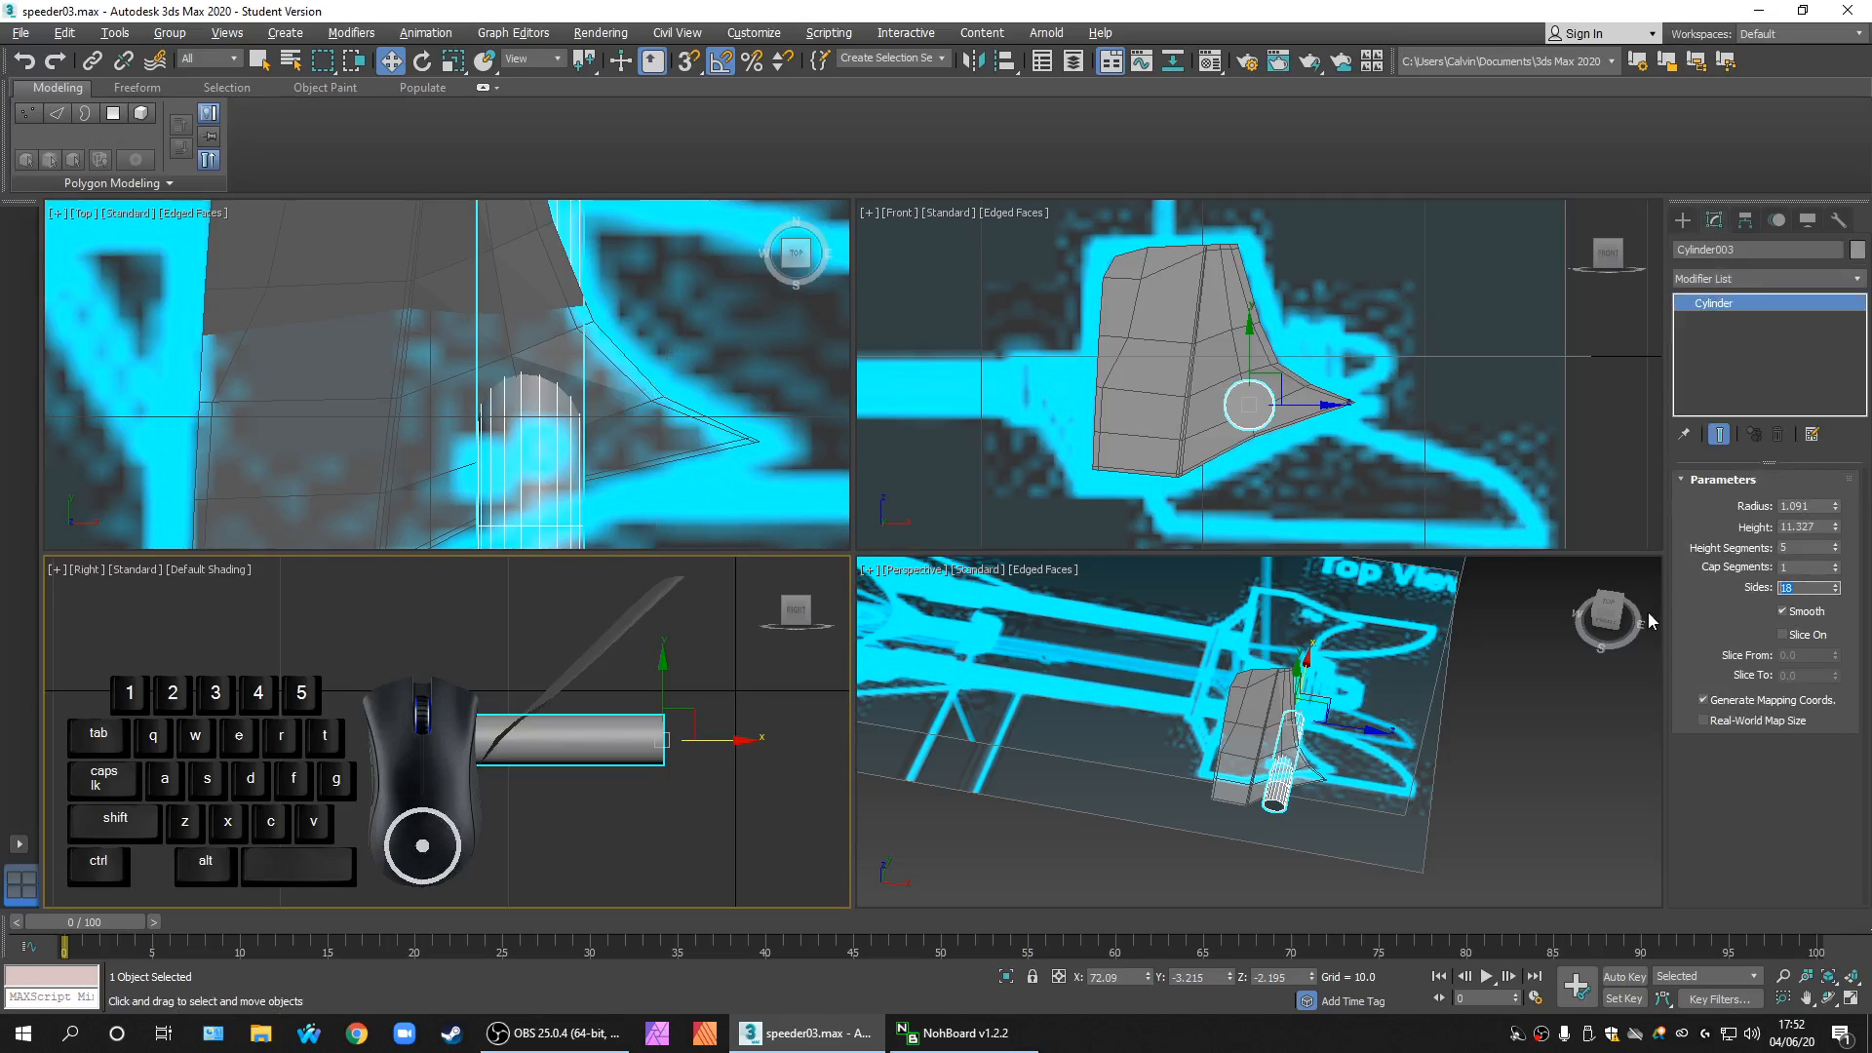
key(Return)
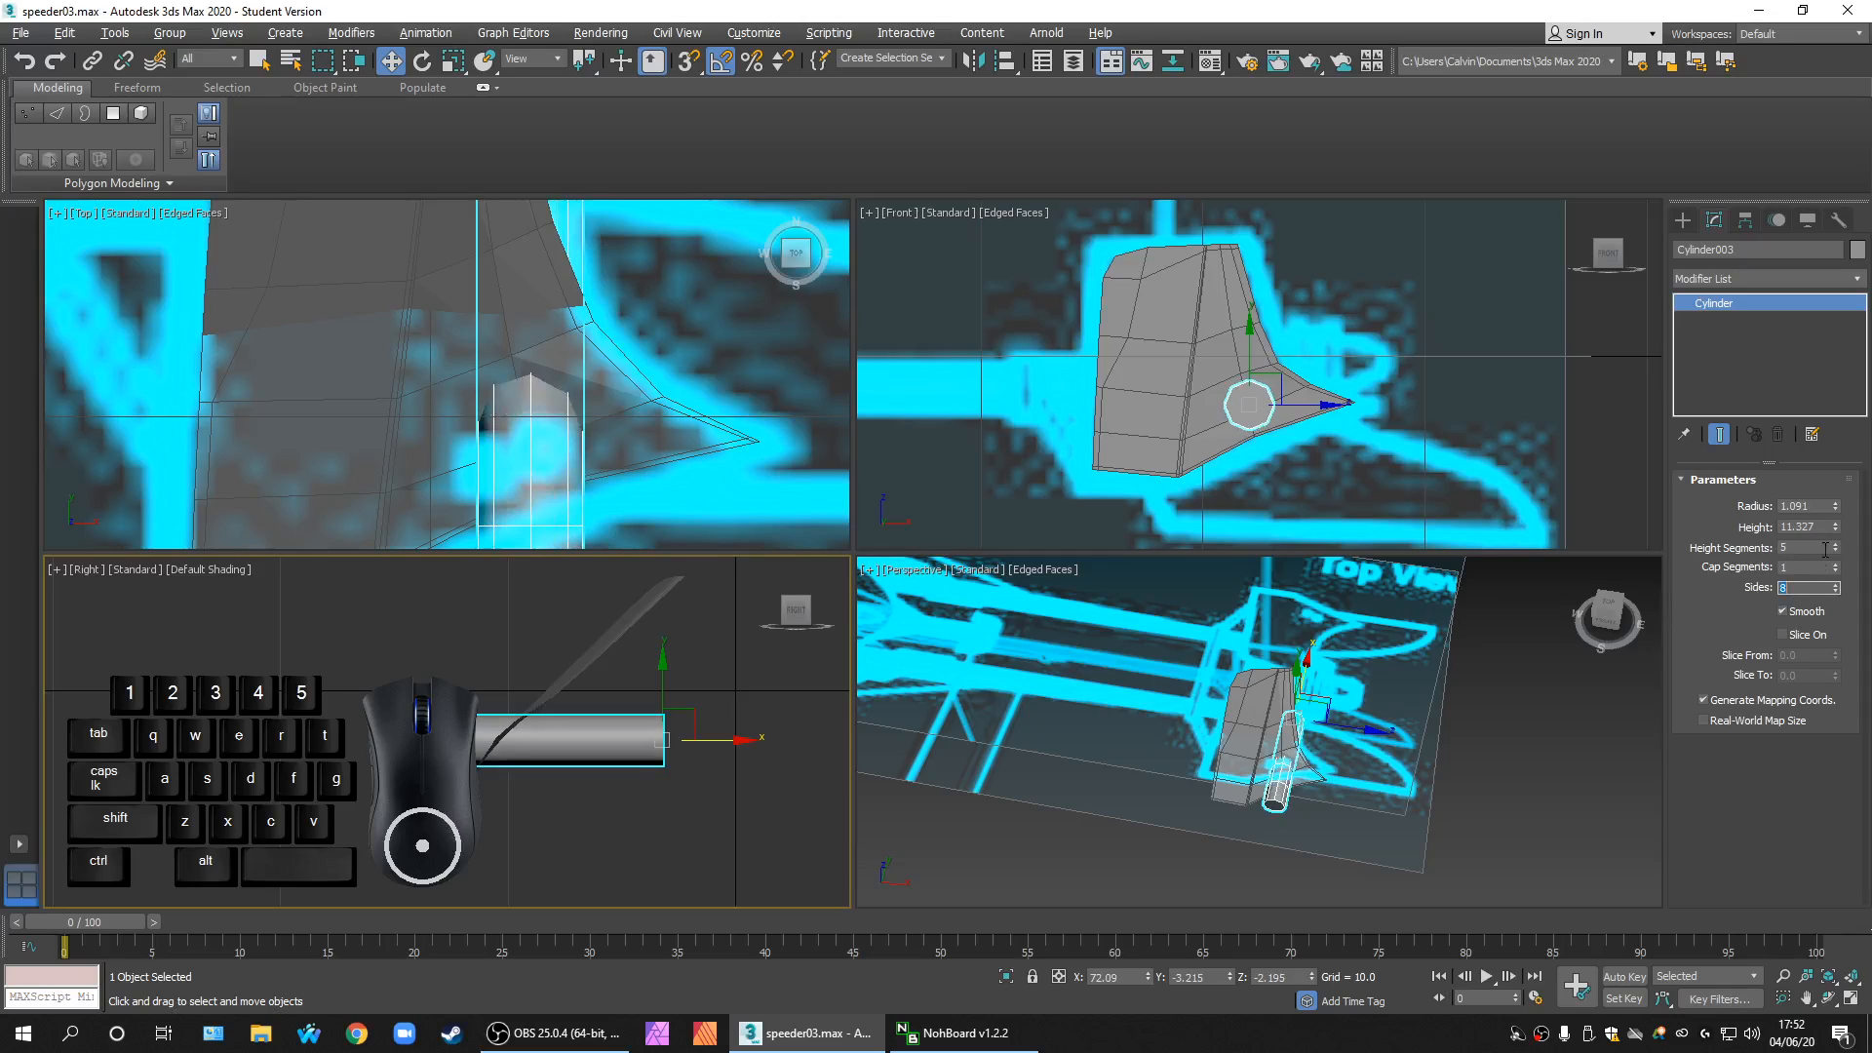
right_click(1825, 549)
Step: Rotate the cylinder in the Right view to about 47.5° on X, making it roughly perpendicular to the slanted fin
middle_drag(835, 723, 758, 741)
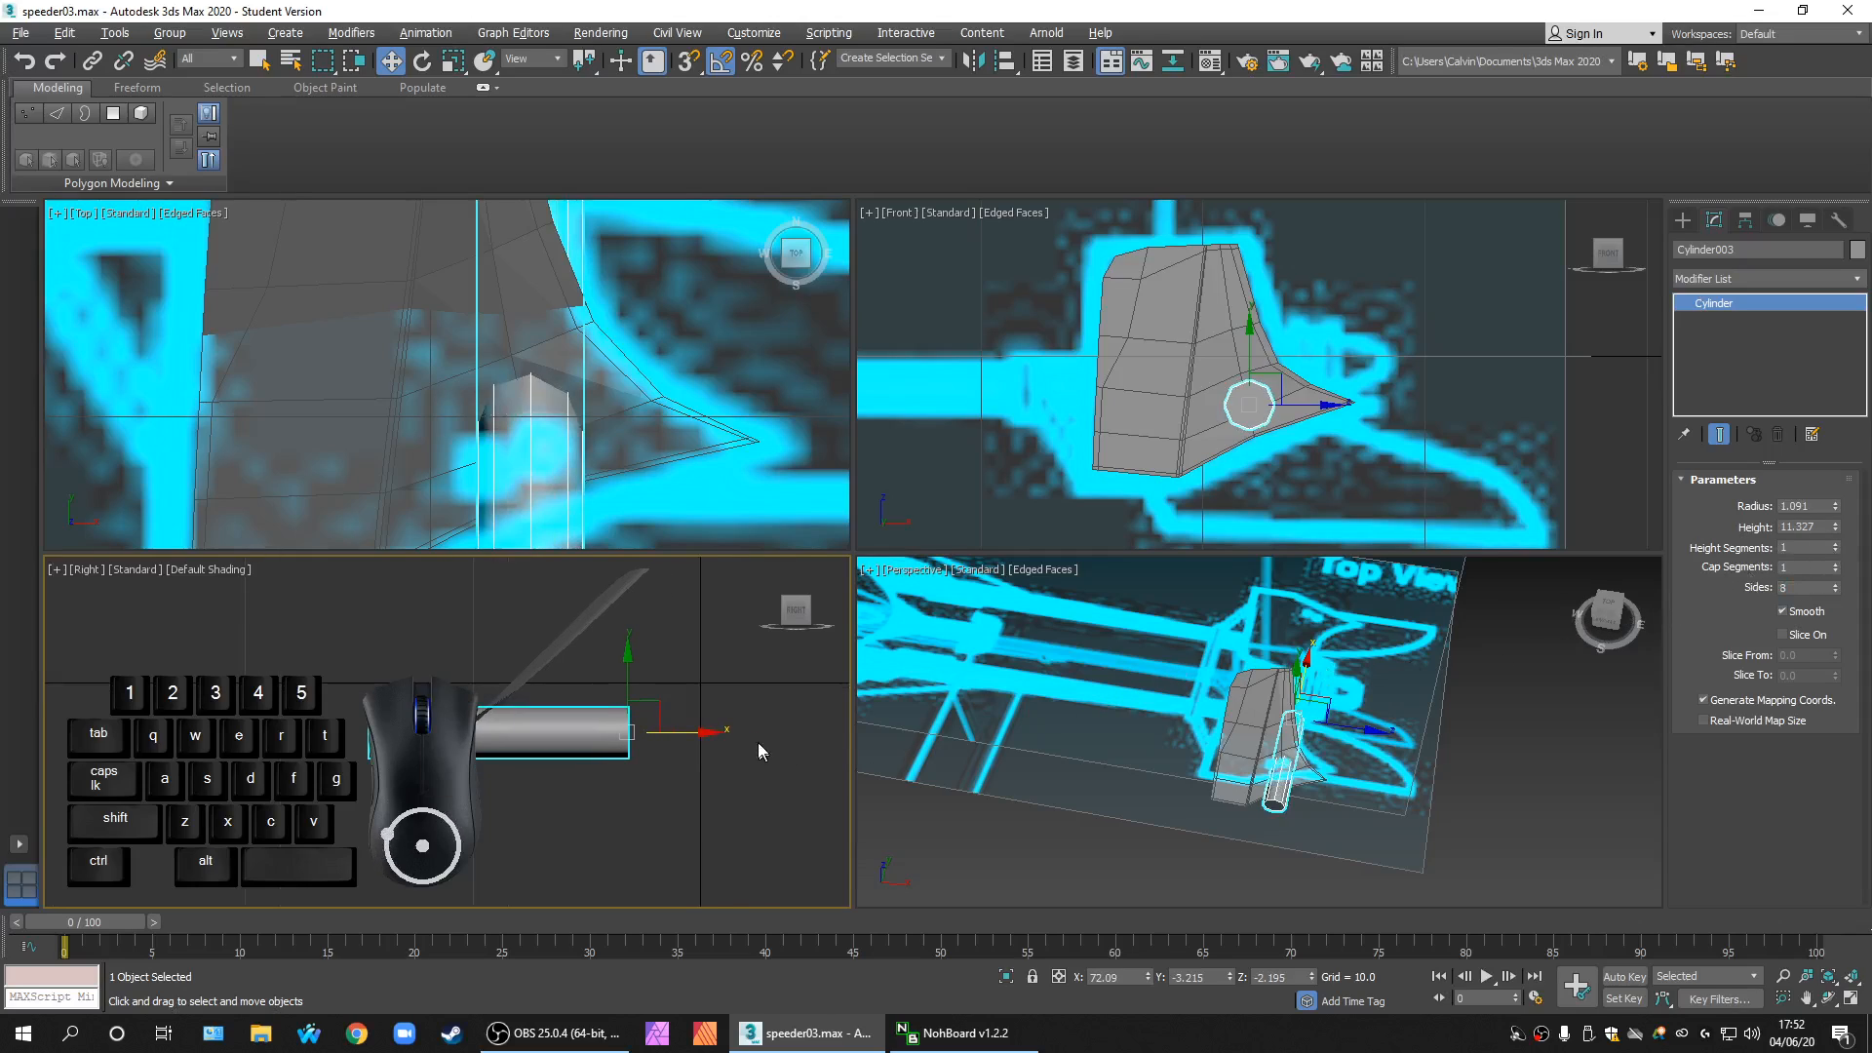
key(e)
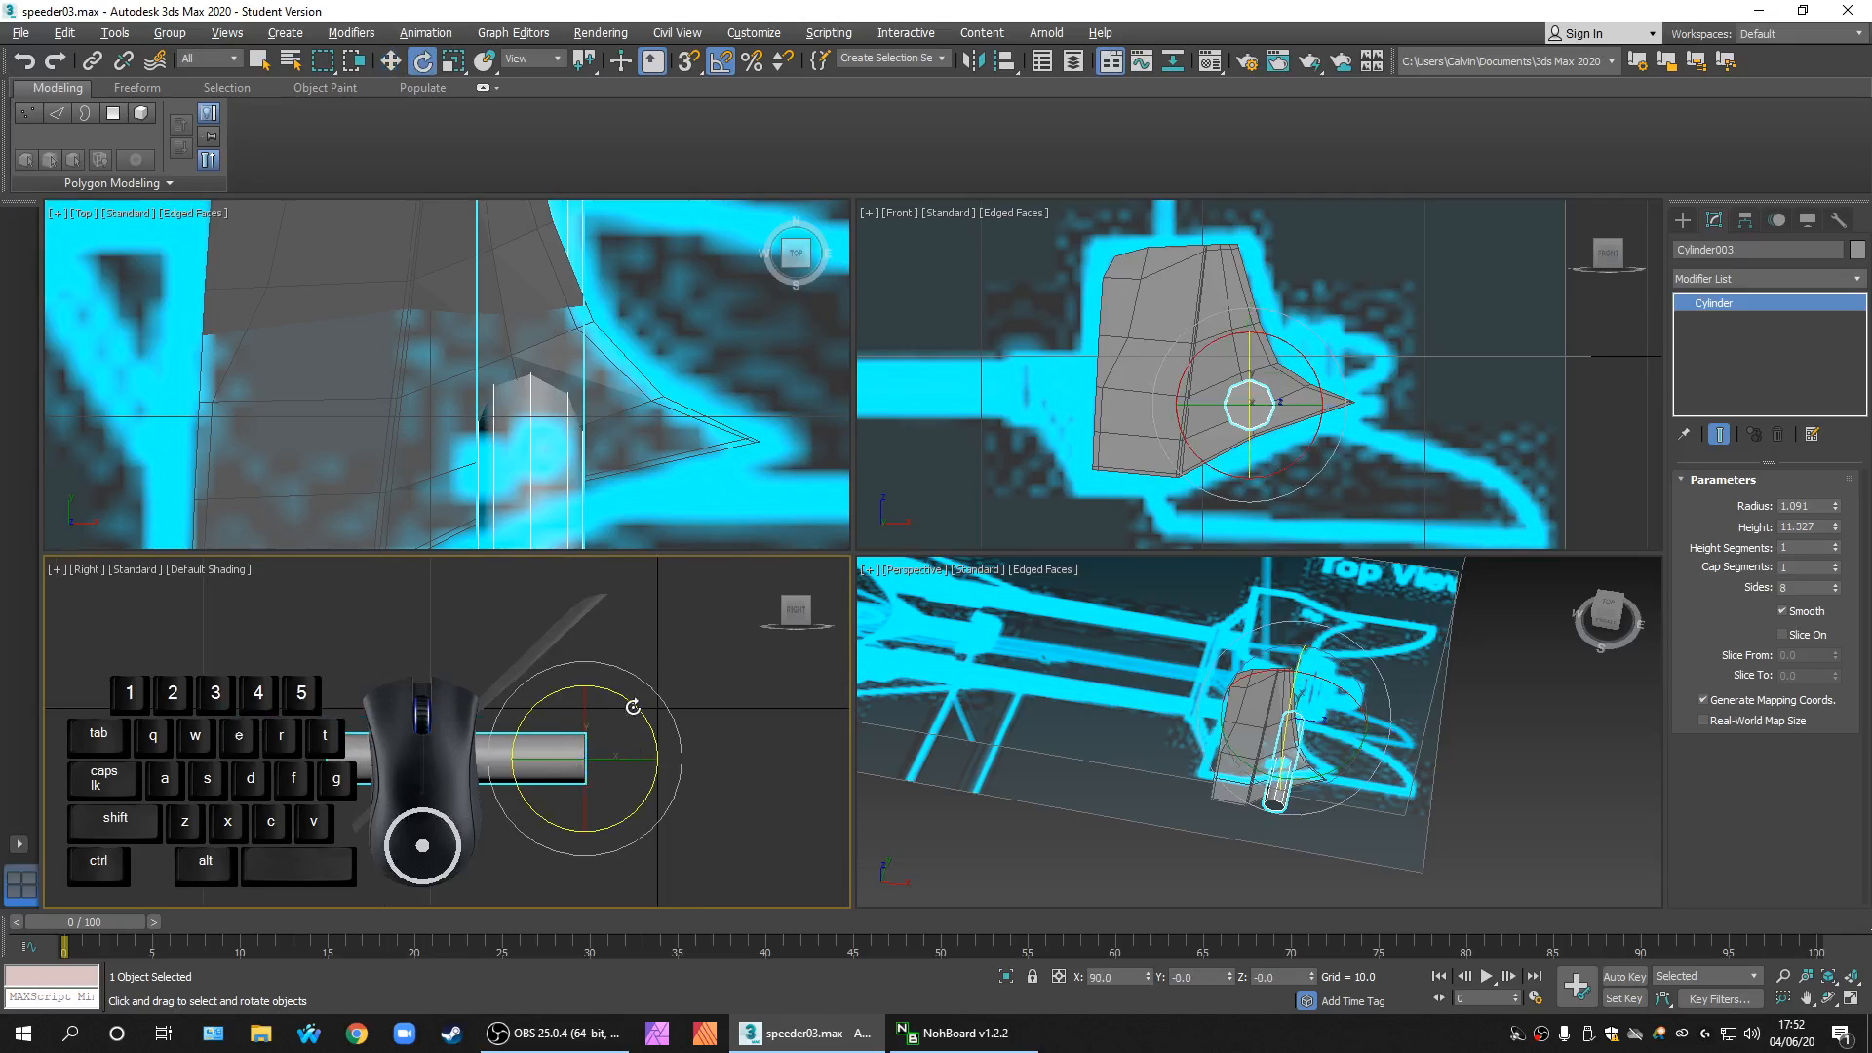
drag(632, 706, 734, 711)
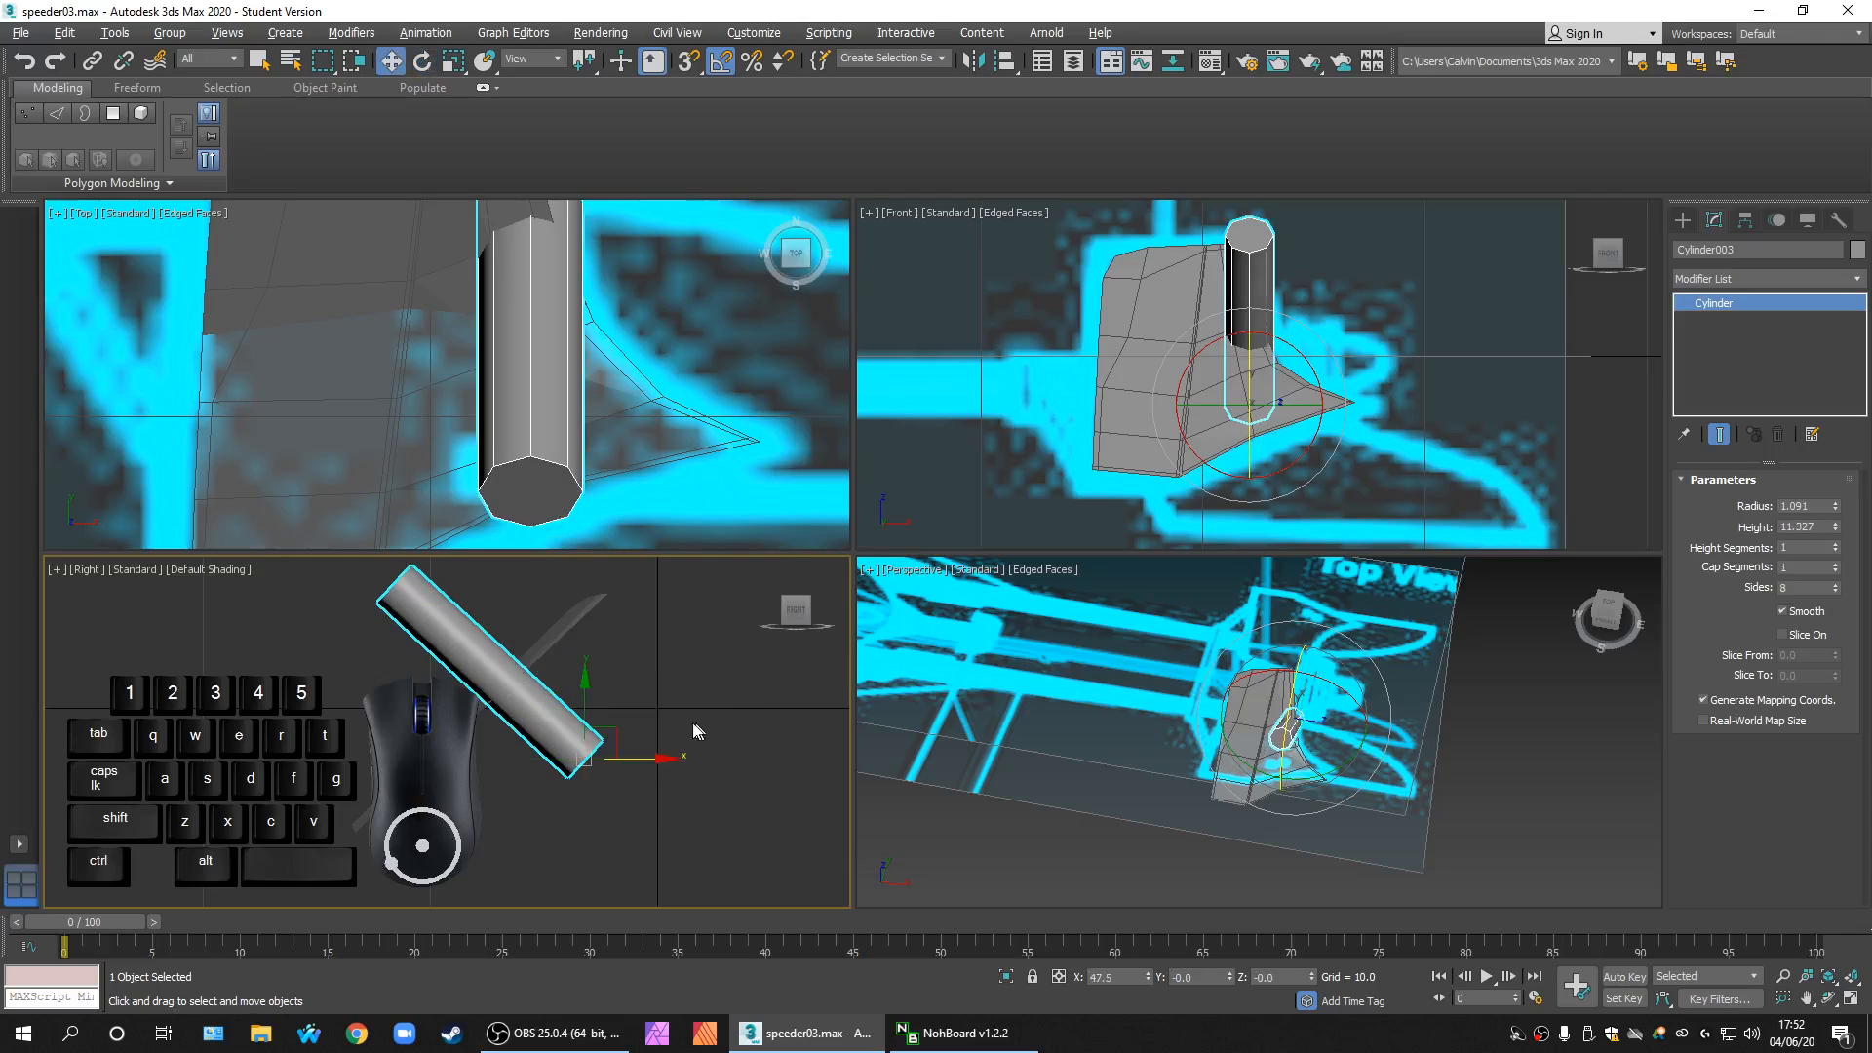
Step: Move the tilted cylinder diagonally in the Right view to the fin's lower end, at about Y -7.12, Z -5.276
key(w)
key(q)
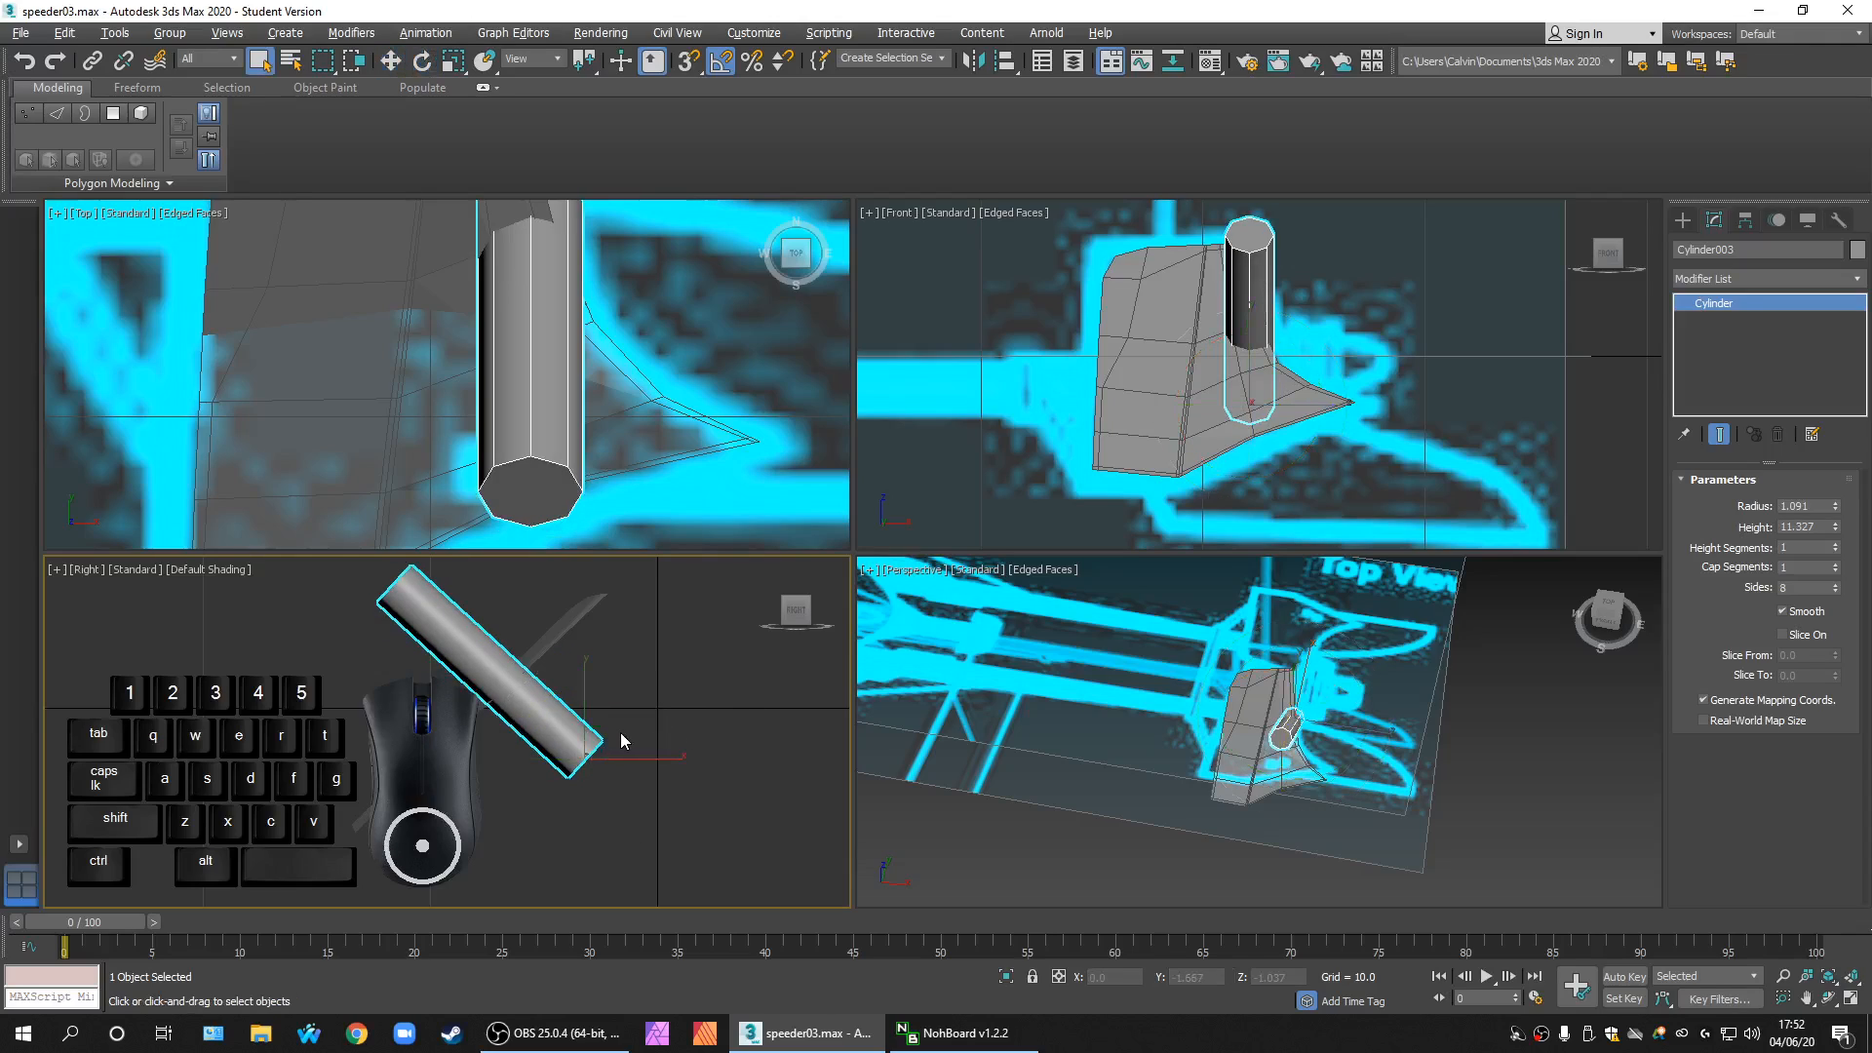
middle_drag(620, 733, 603, 736)
key(w)
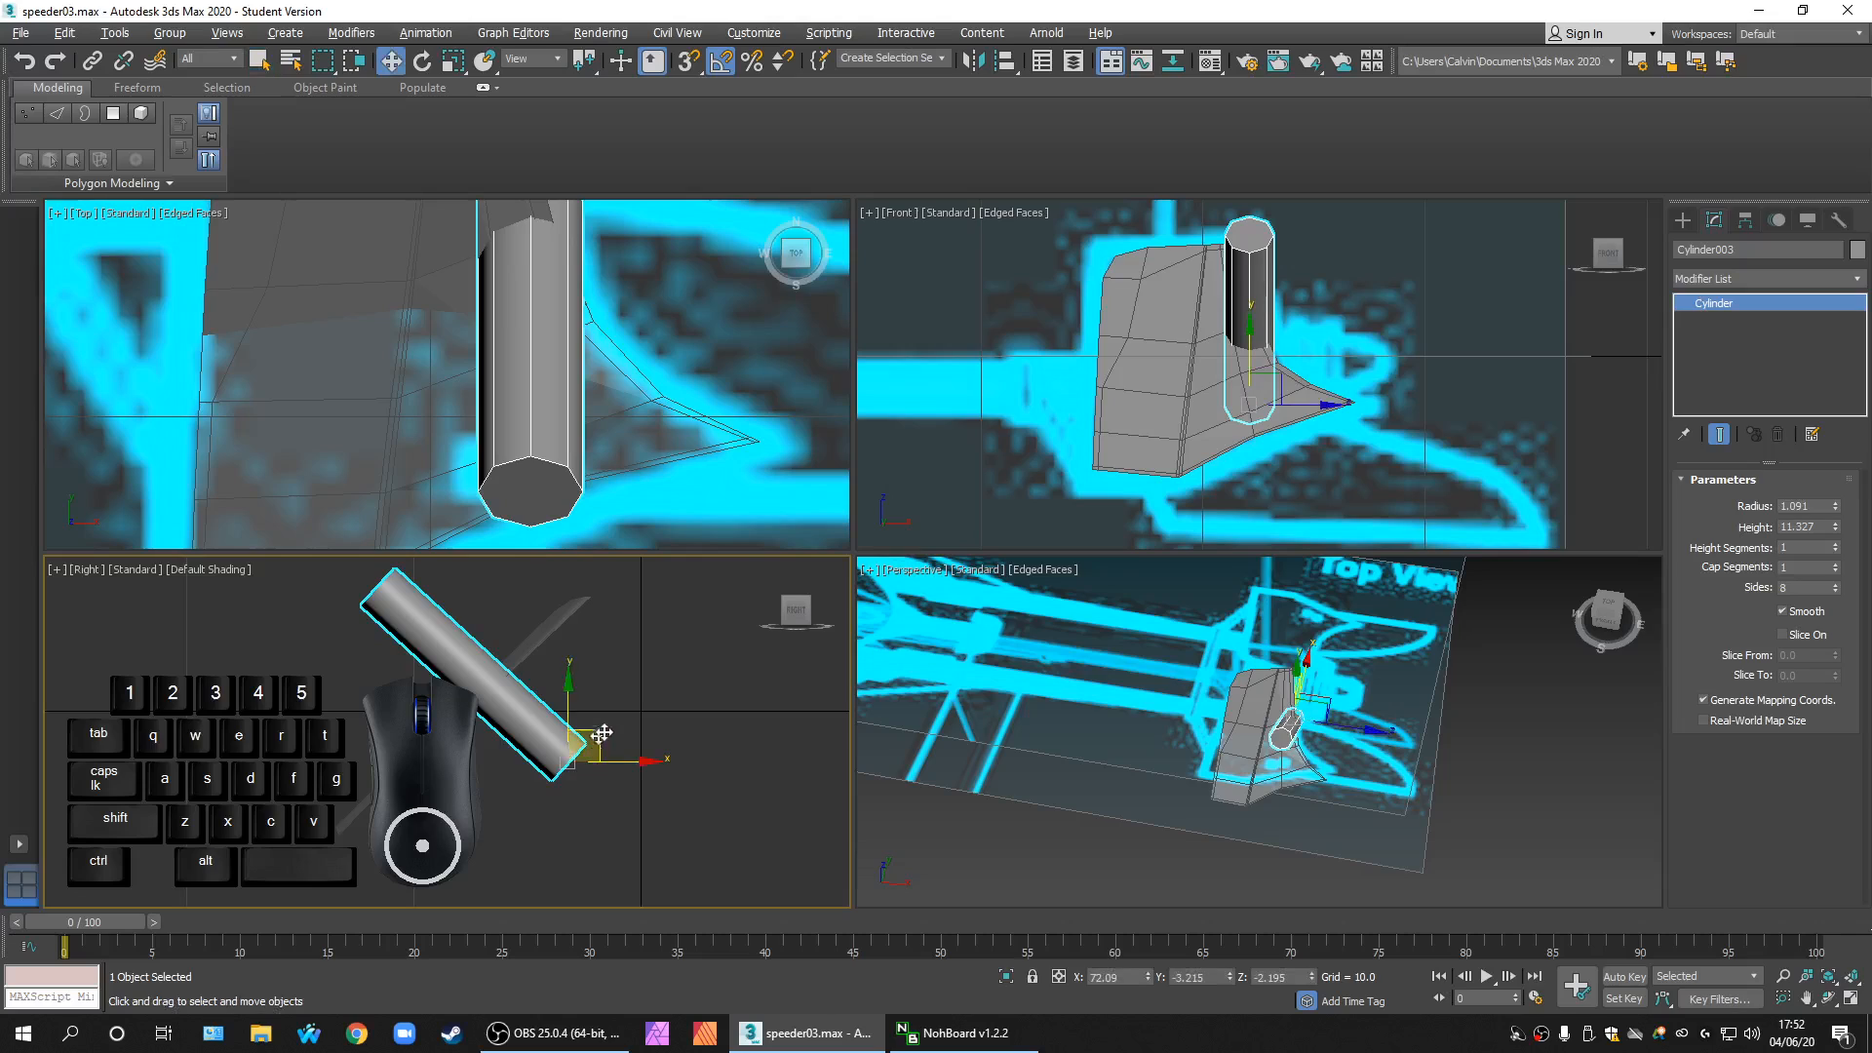
drag(604, 731, 515, 801)
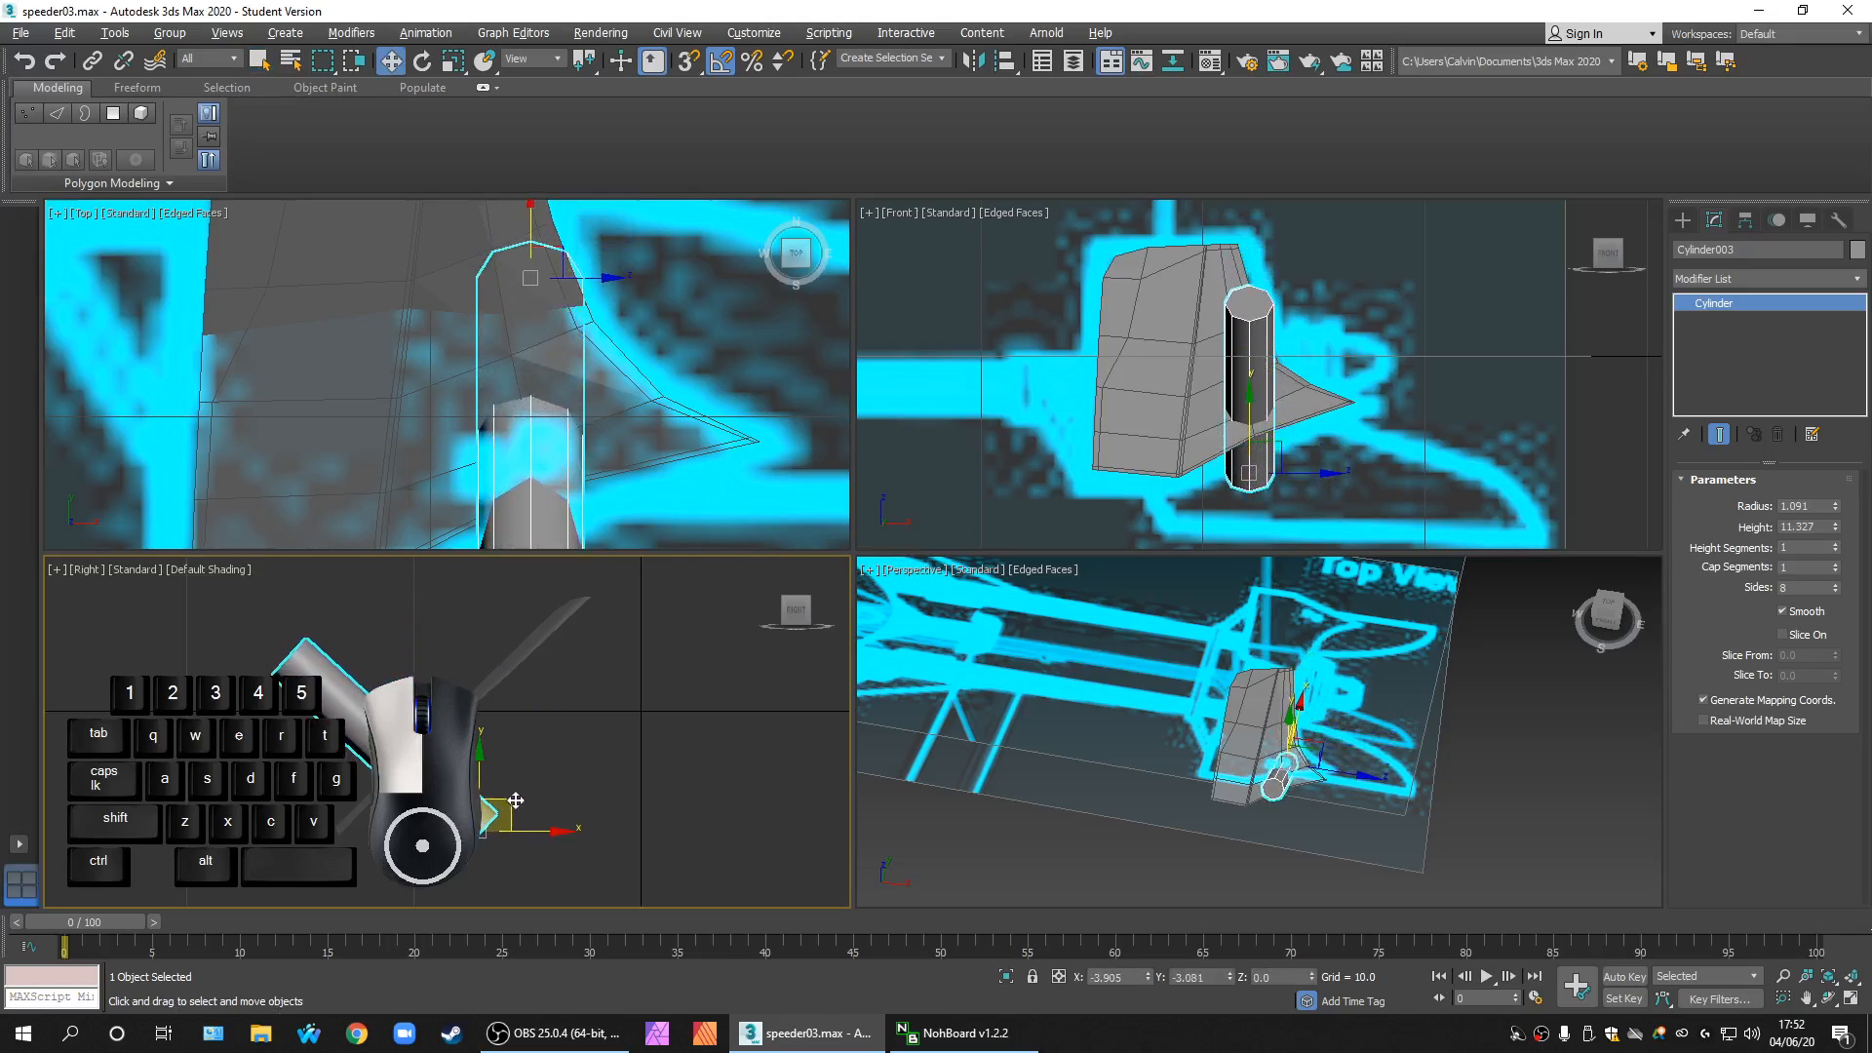
Step: Show the Front view full-size around the cylinder and set the cylinder's height to 8
middle_drag(1093, 464, 921, 457)
middle_drag(1170, 465, 1348, 298)
key(alt+w)
scroll(1125, 552, up, 2)
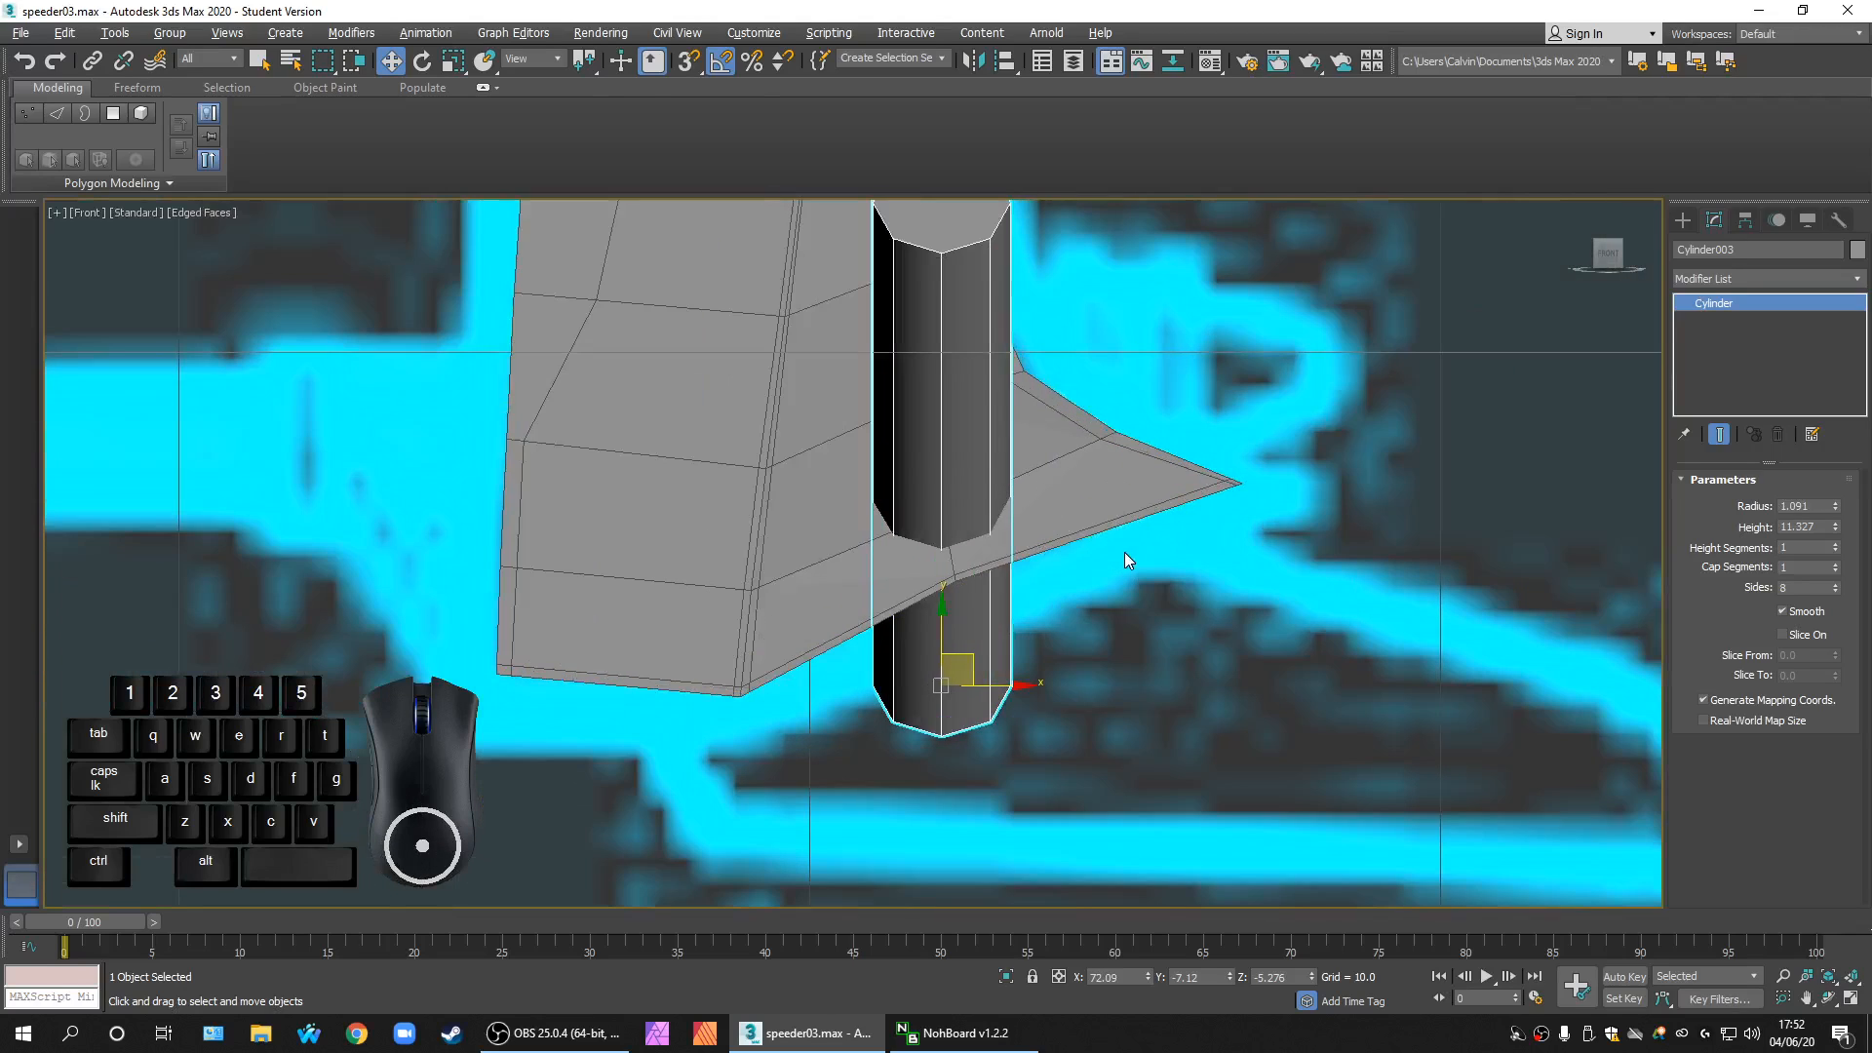
middle_drag(1098, 599, 1111, 739)
scroll(1103, 661, up, 2)
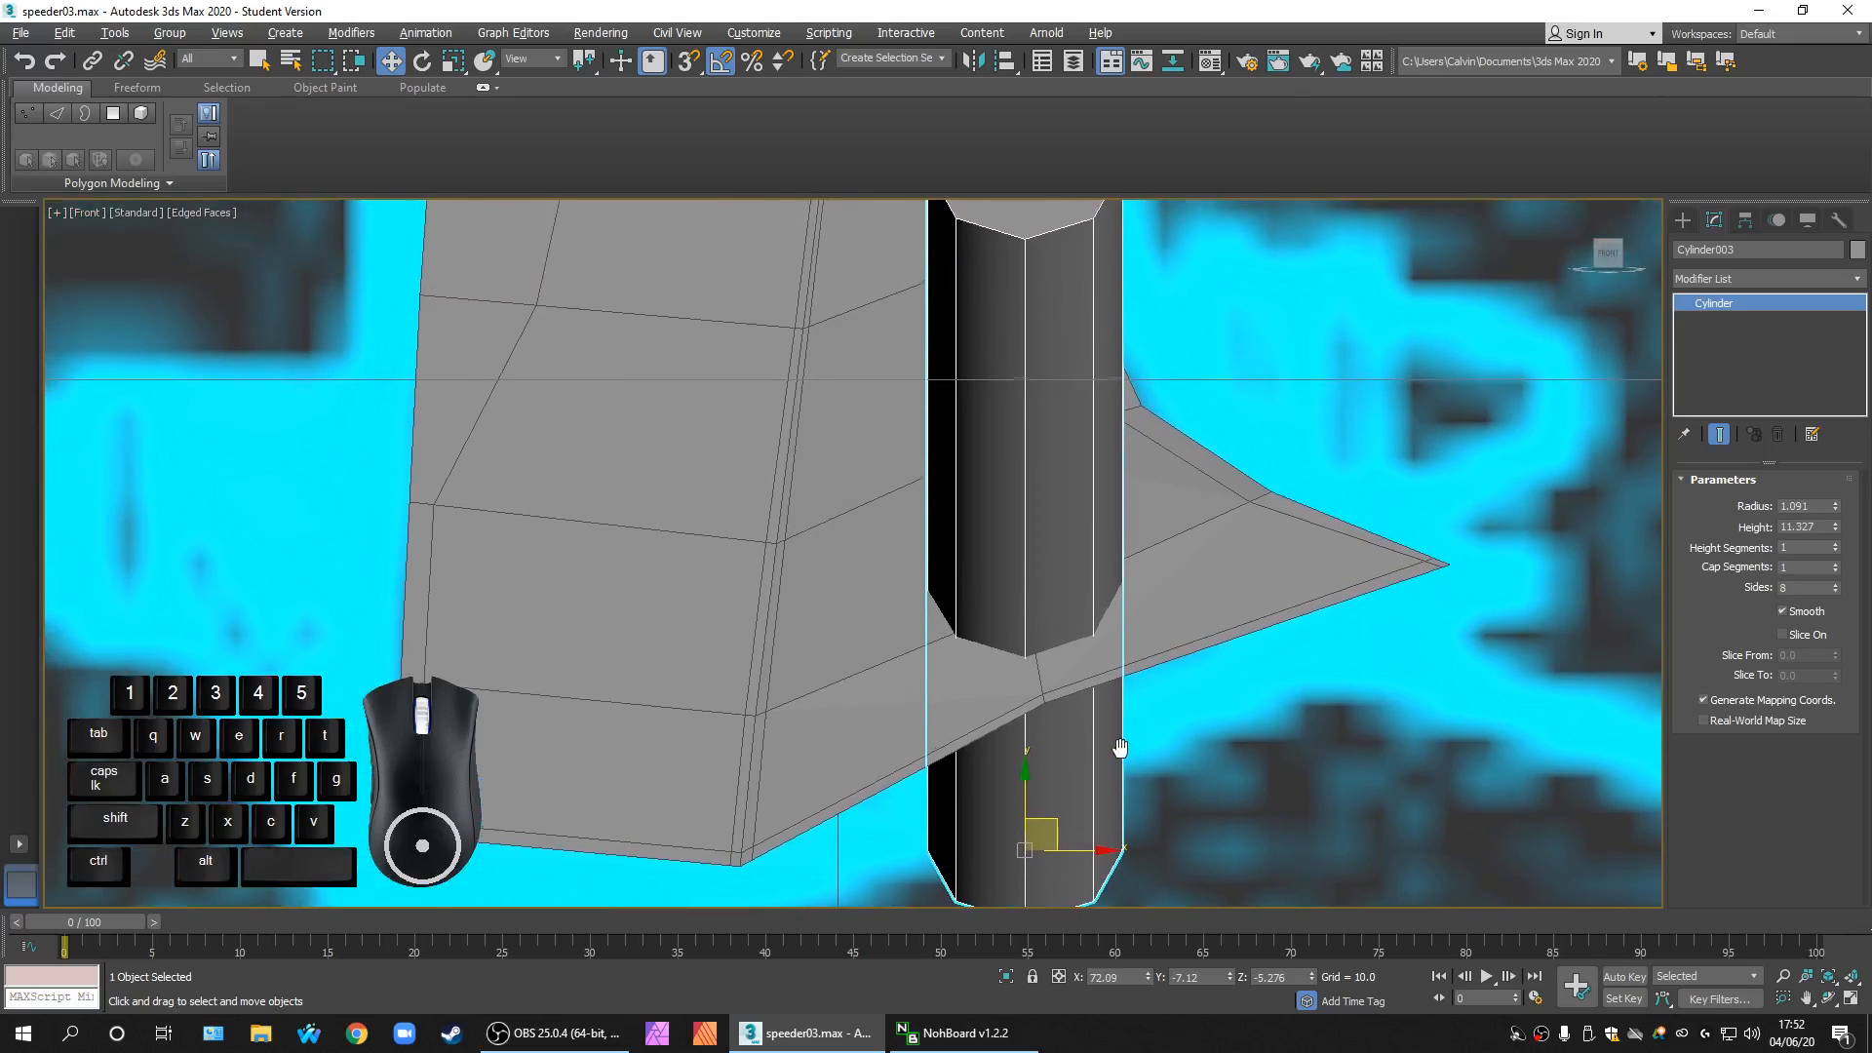
scroll(1111, 739, down, 4)
scroll(1112, 739, up, 2)
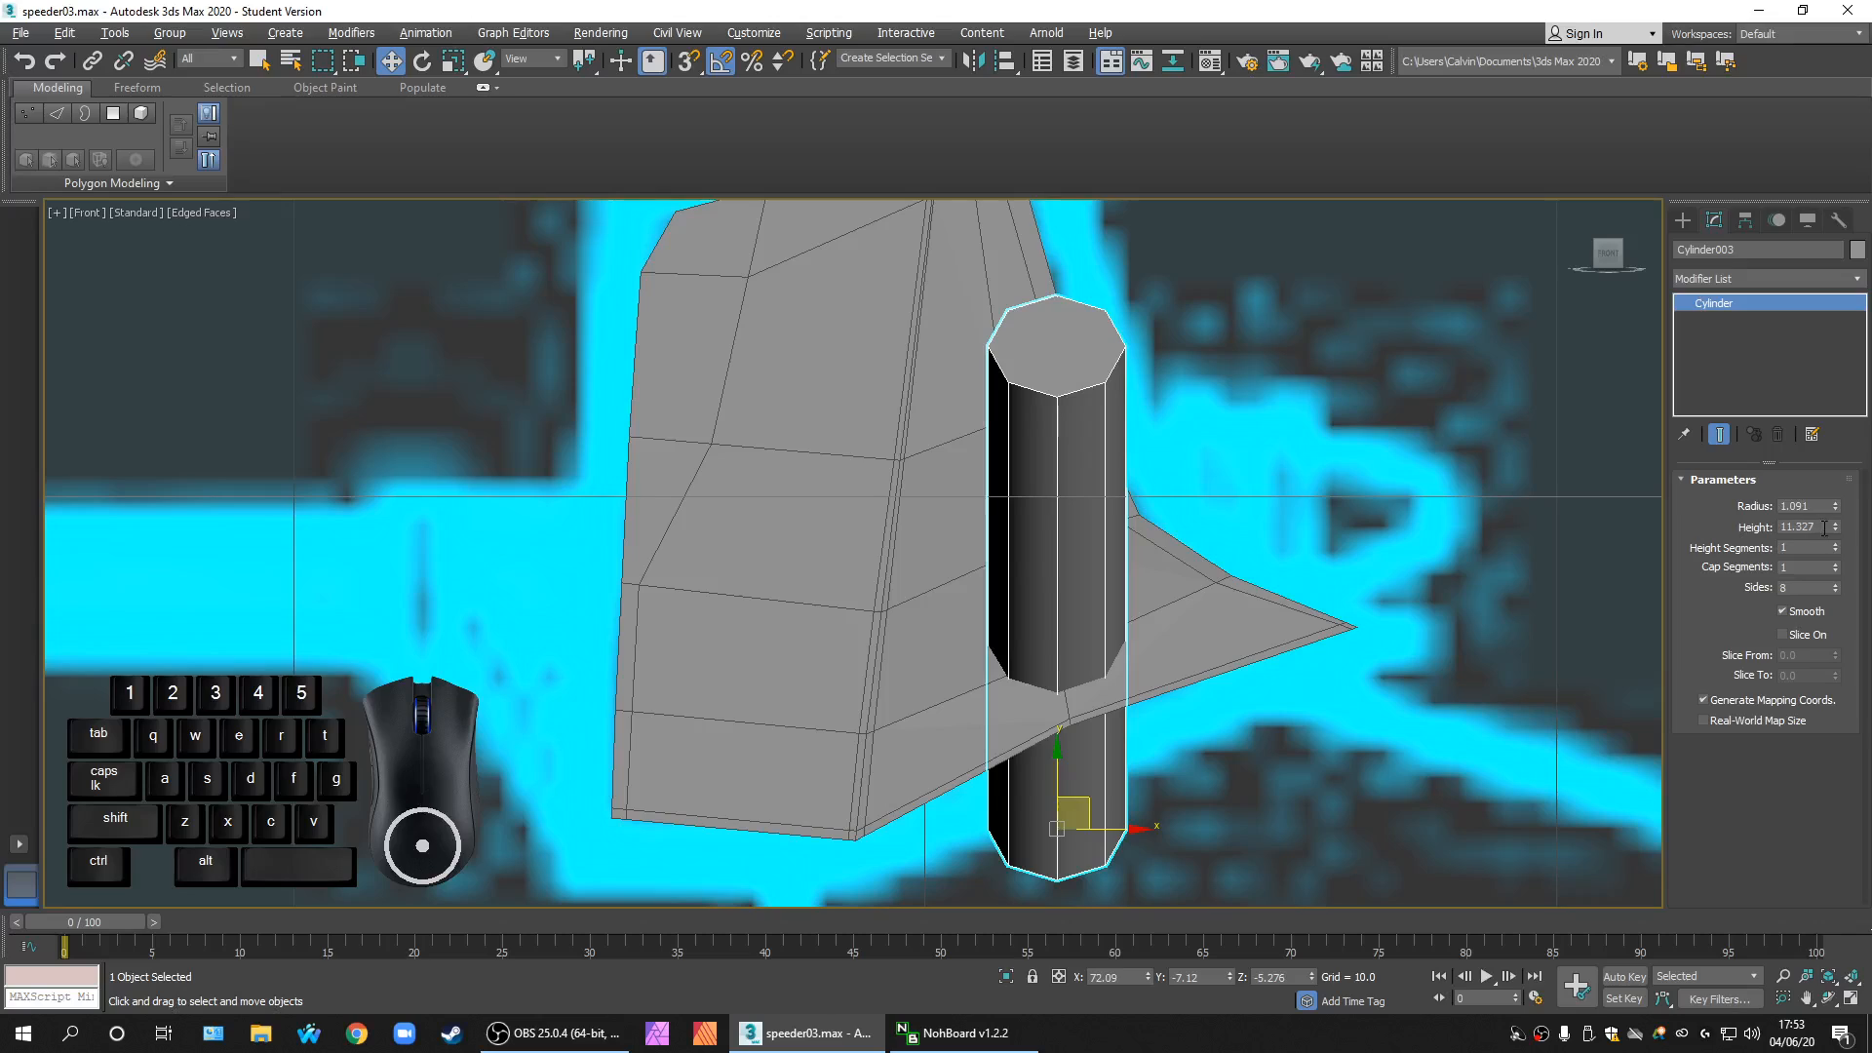
text(8)
key(Return)
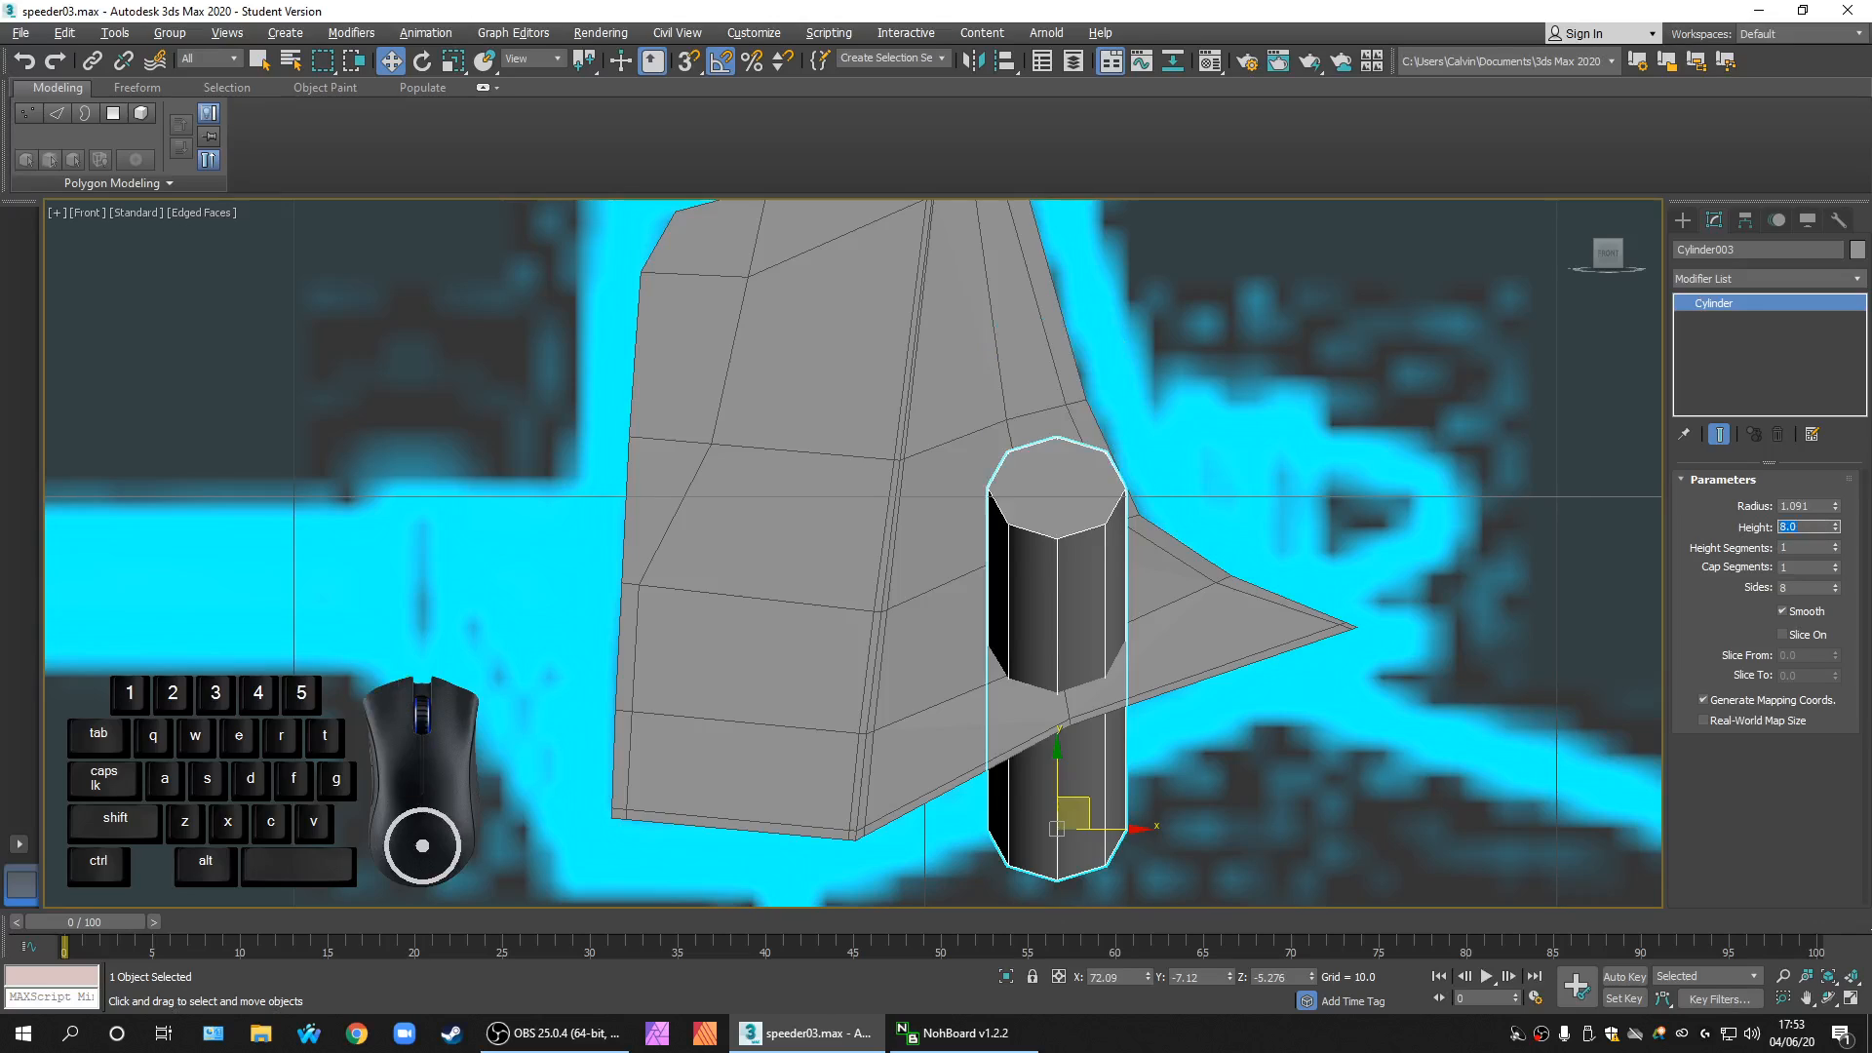
Step: Set the cylinder's radius to 0.5
key(shift+Tab)
key(shift+Tab)
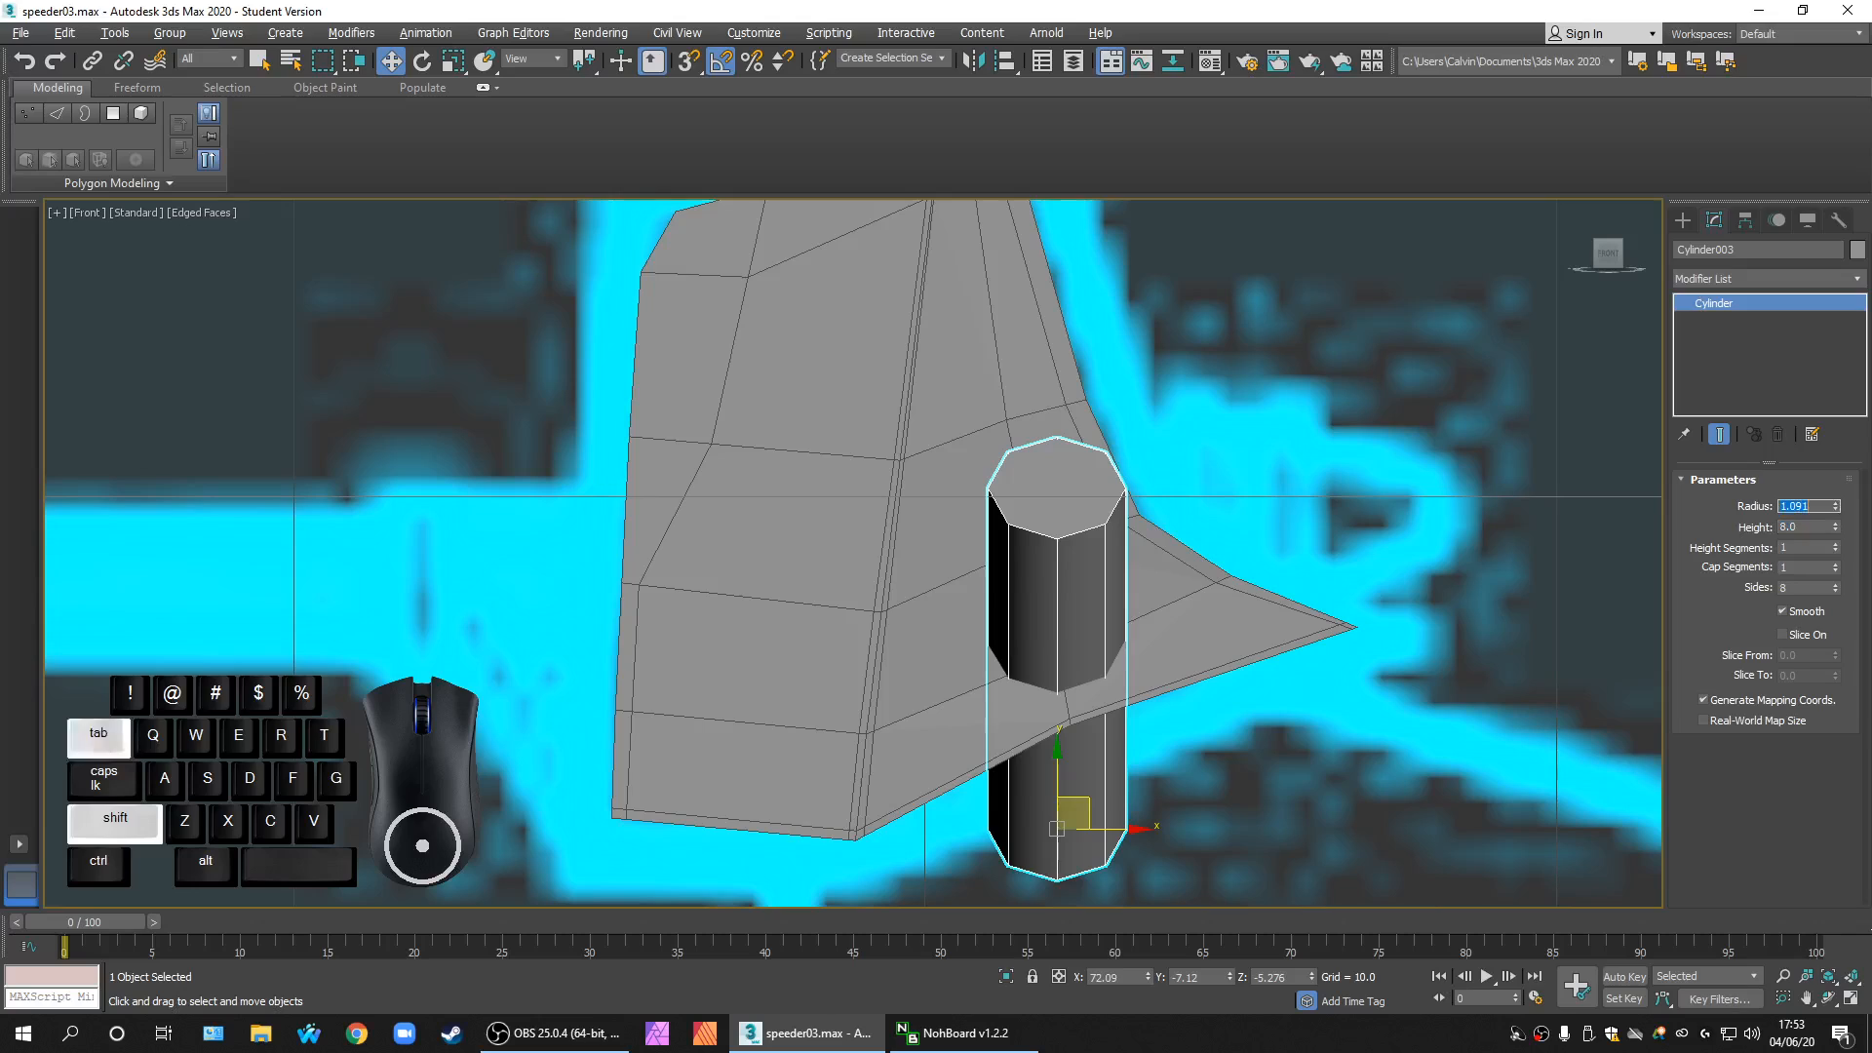
text(.5)
key(Return)
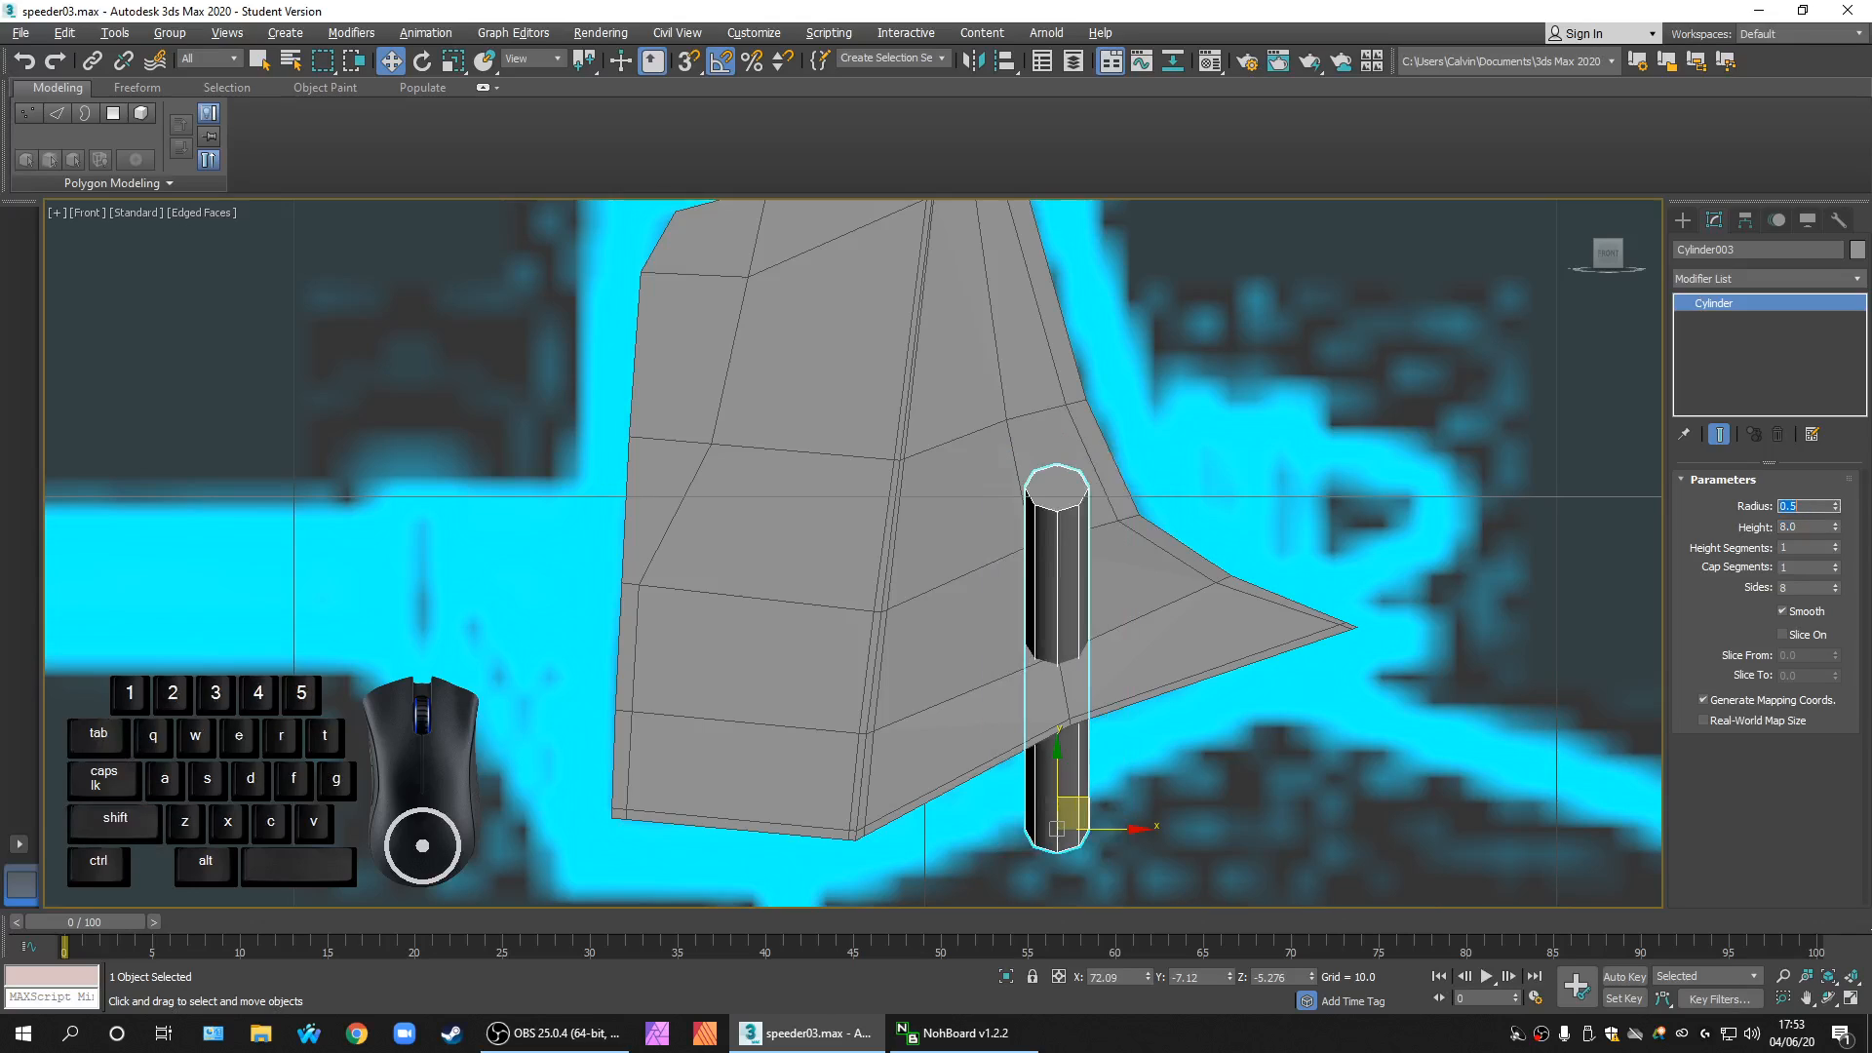
Step: Examine from several angles how the thin cylinder passes through the fin's lower rear area and mesh edges
scroll(1212, 556, down, 5)
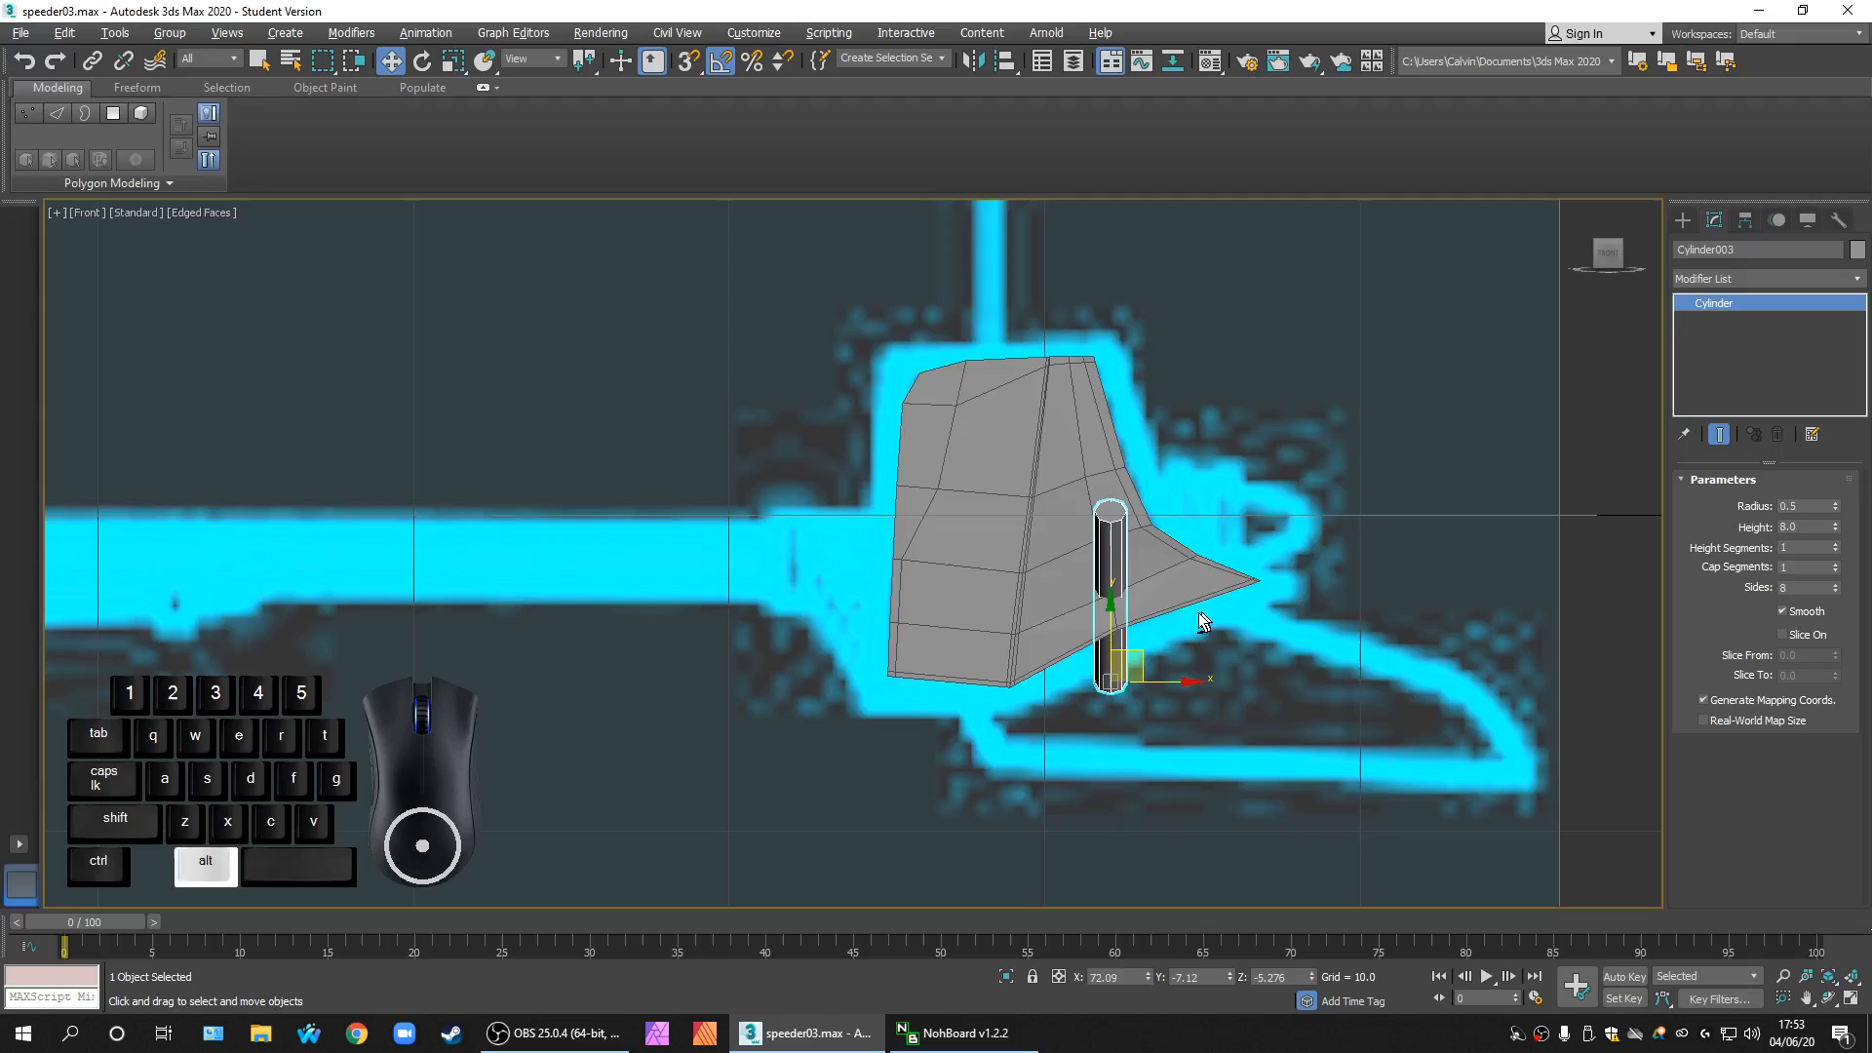
alt+middle_drag(1209, 634, 1185, 698)
scroll(1185, 698, up, 2)
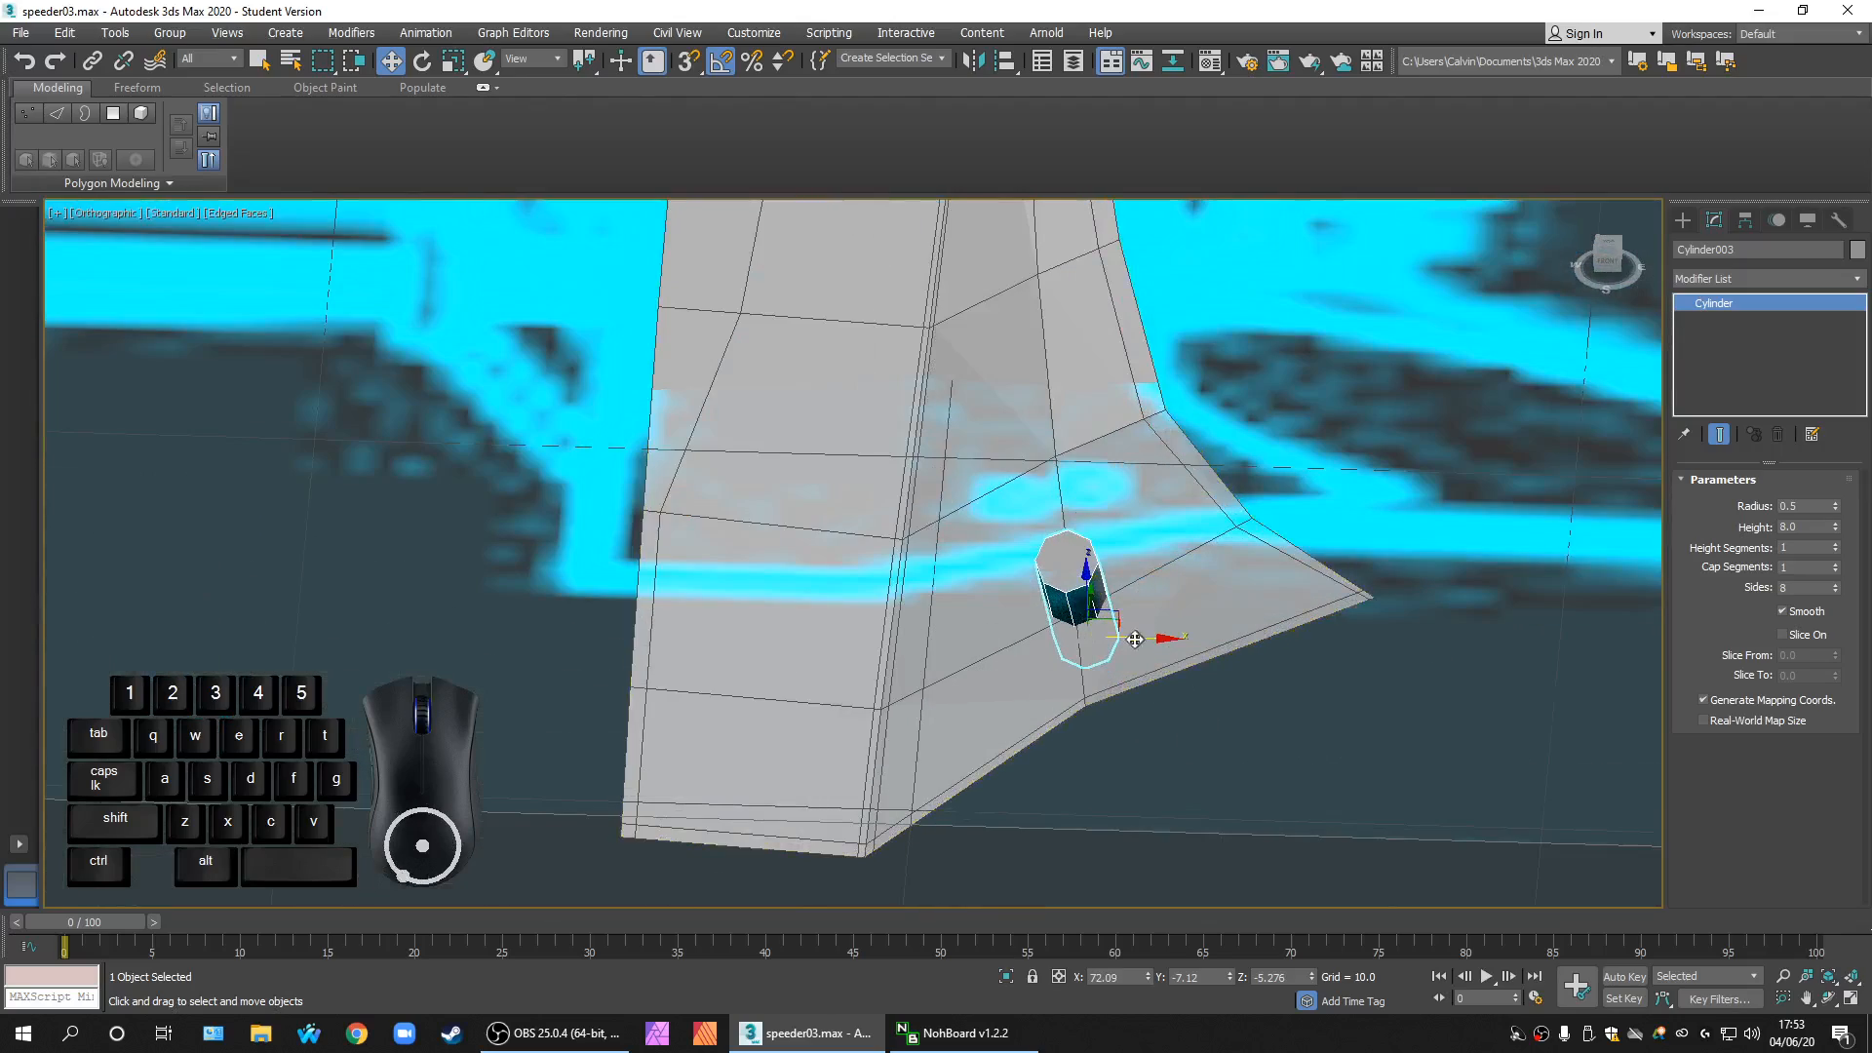
scroll(1286, 566, up, 2)
scroll(1263, 635, up, 2)
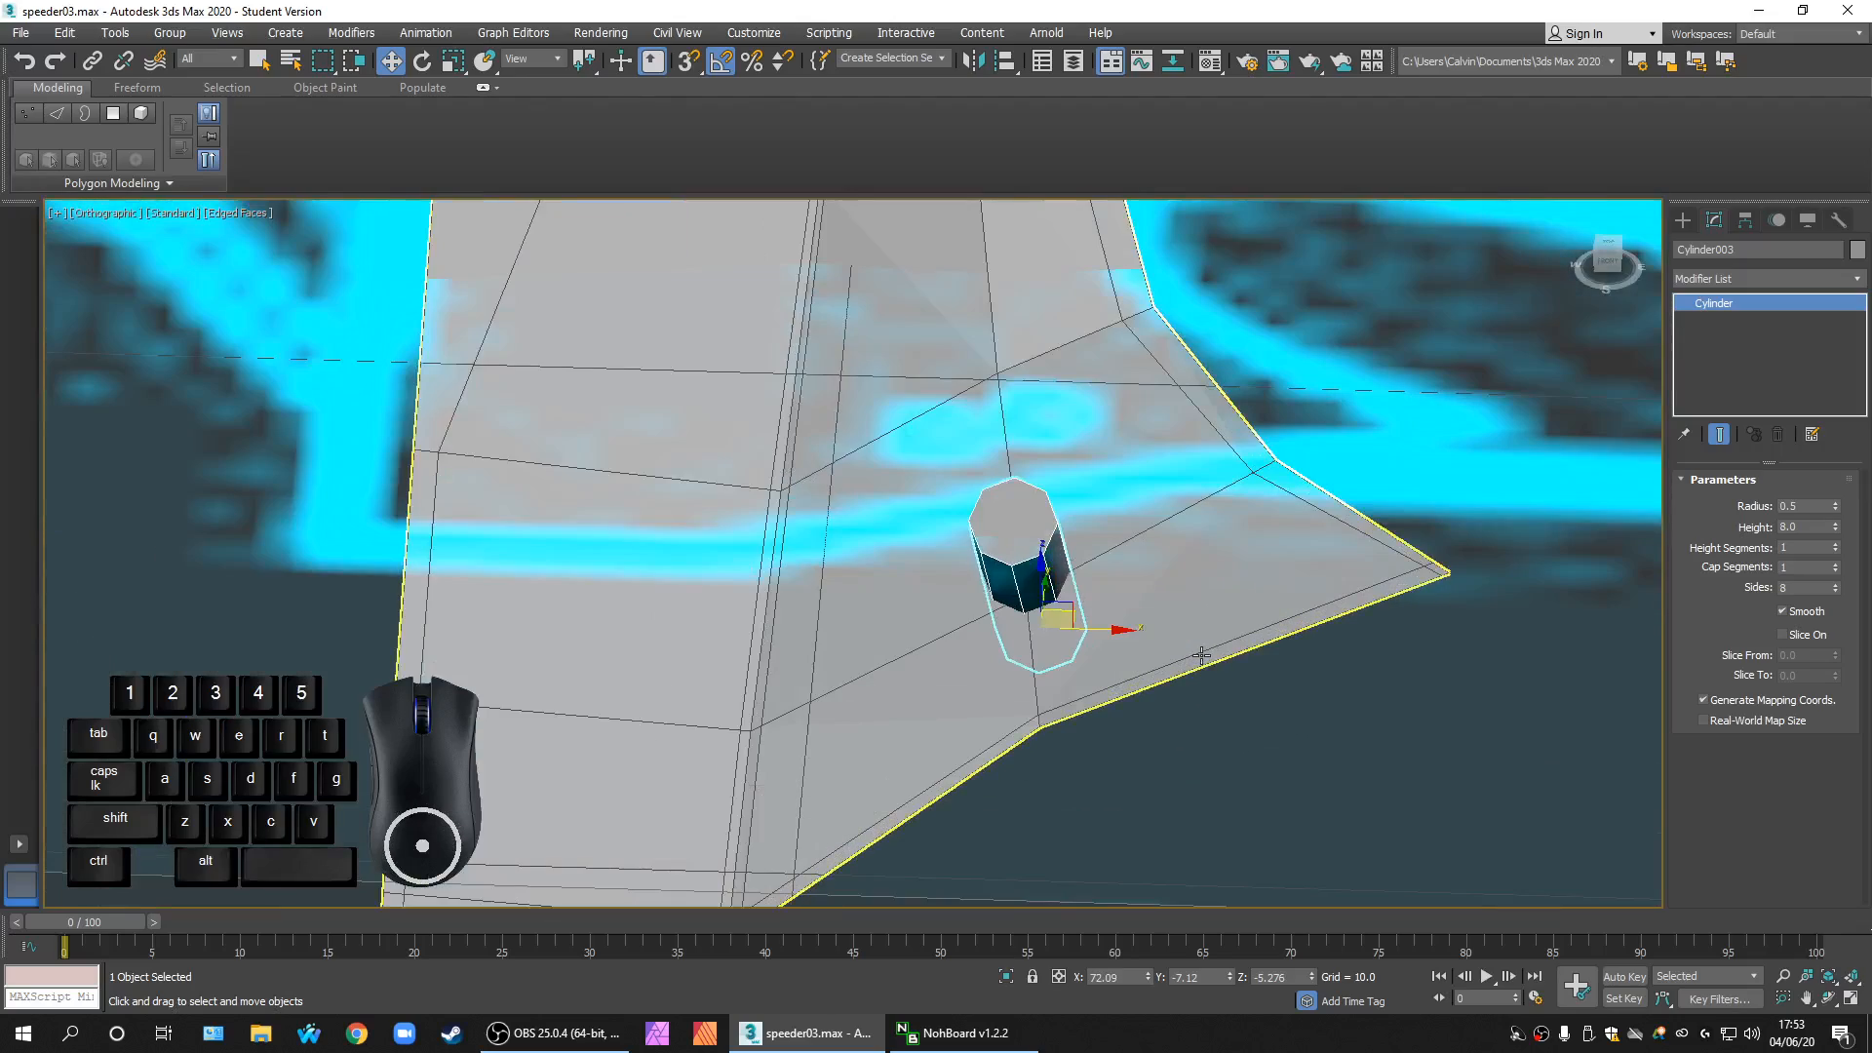
scroll(1189, 625, down, 1)
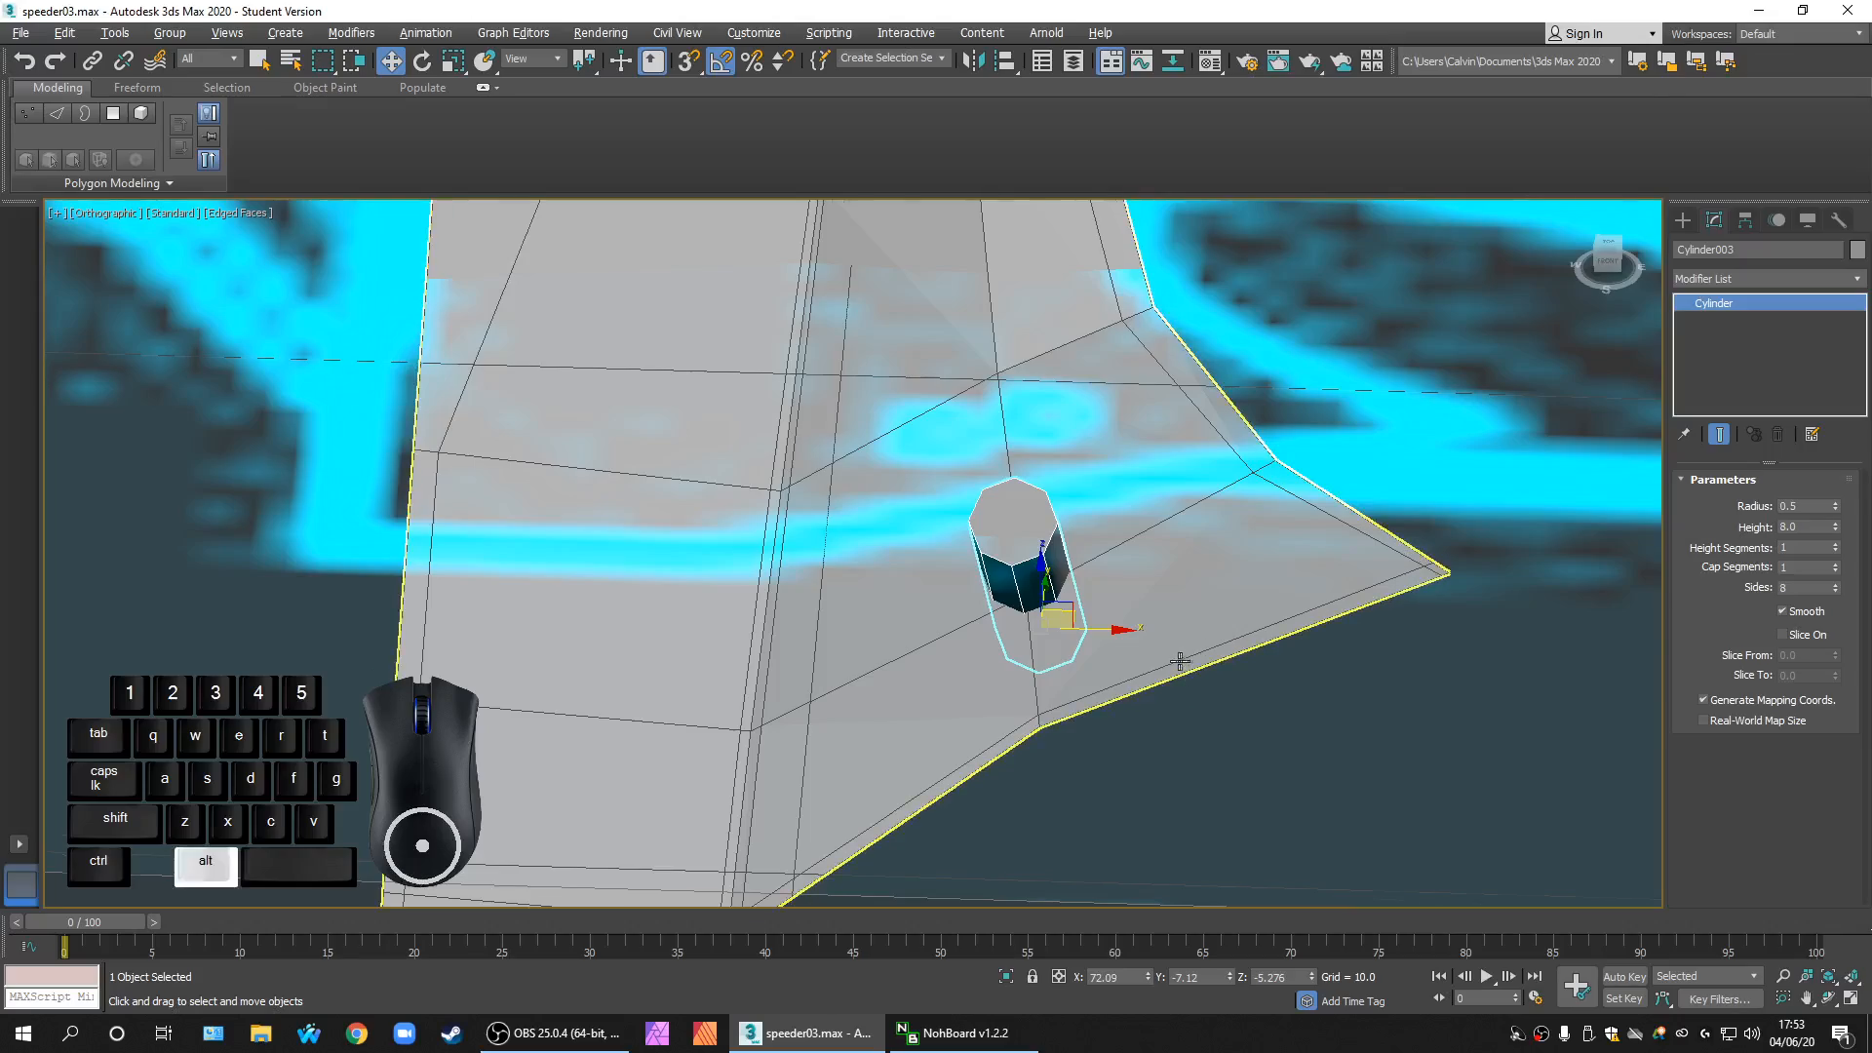
alt+middle_drag(1184, 661, 1147, 622)
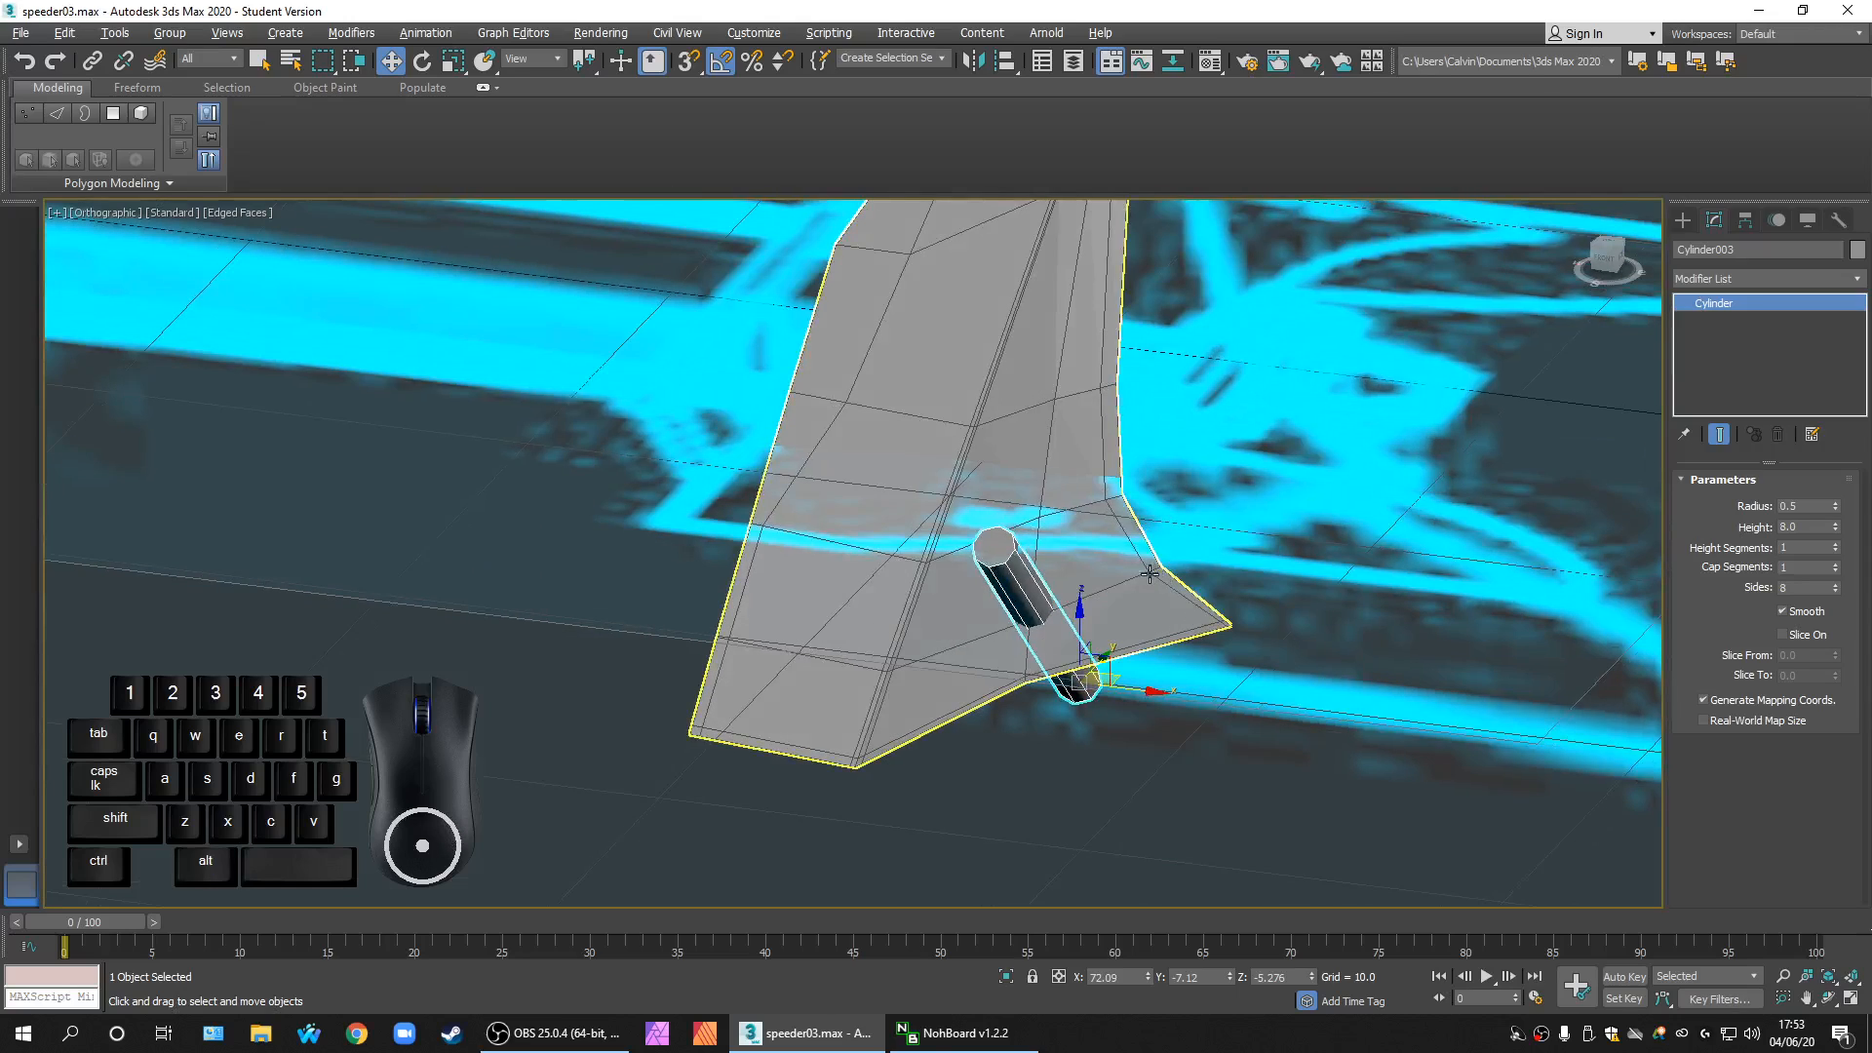
click(1683, 220)
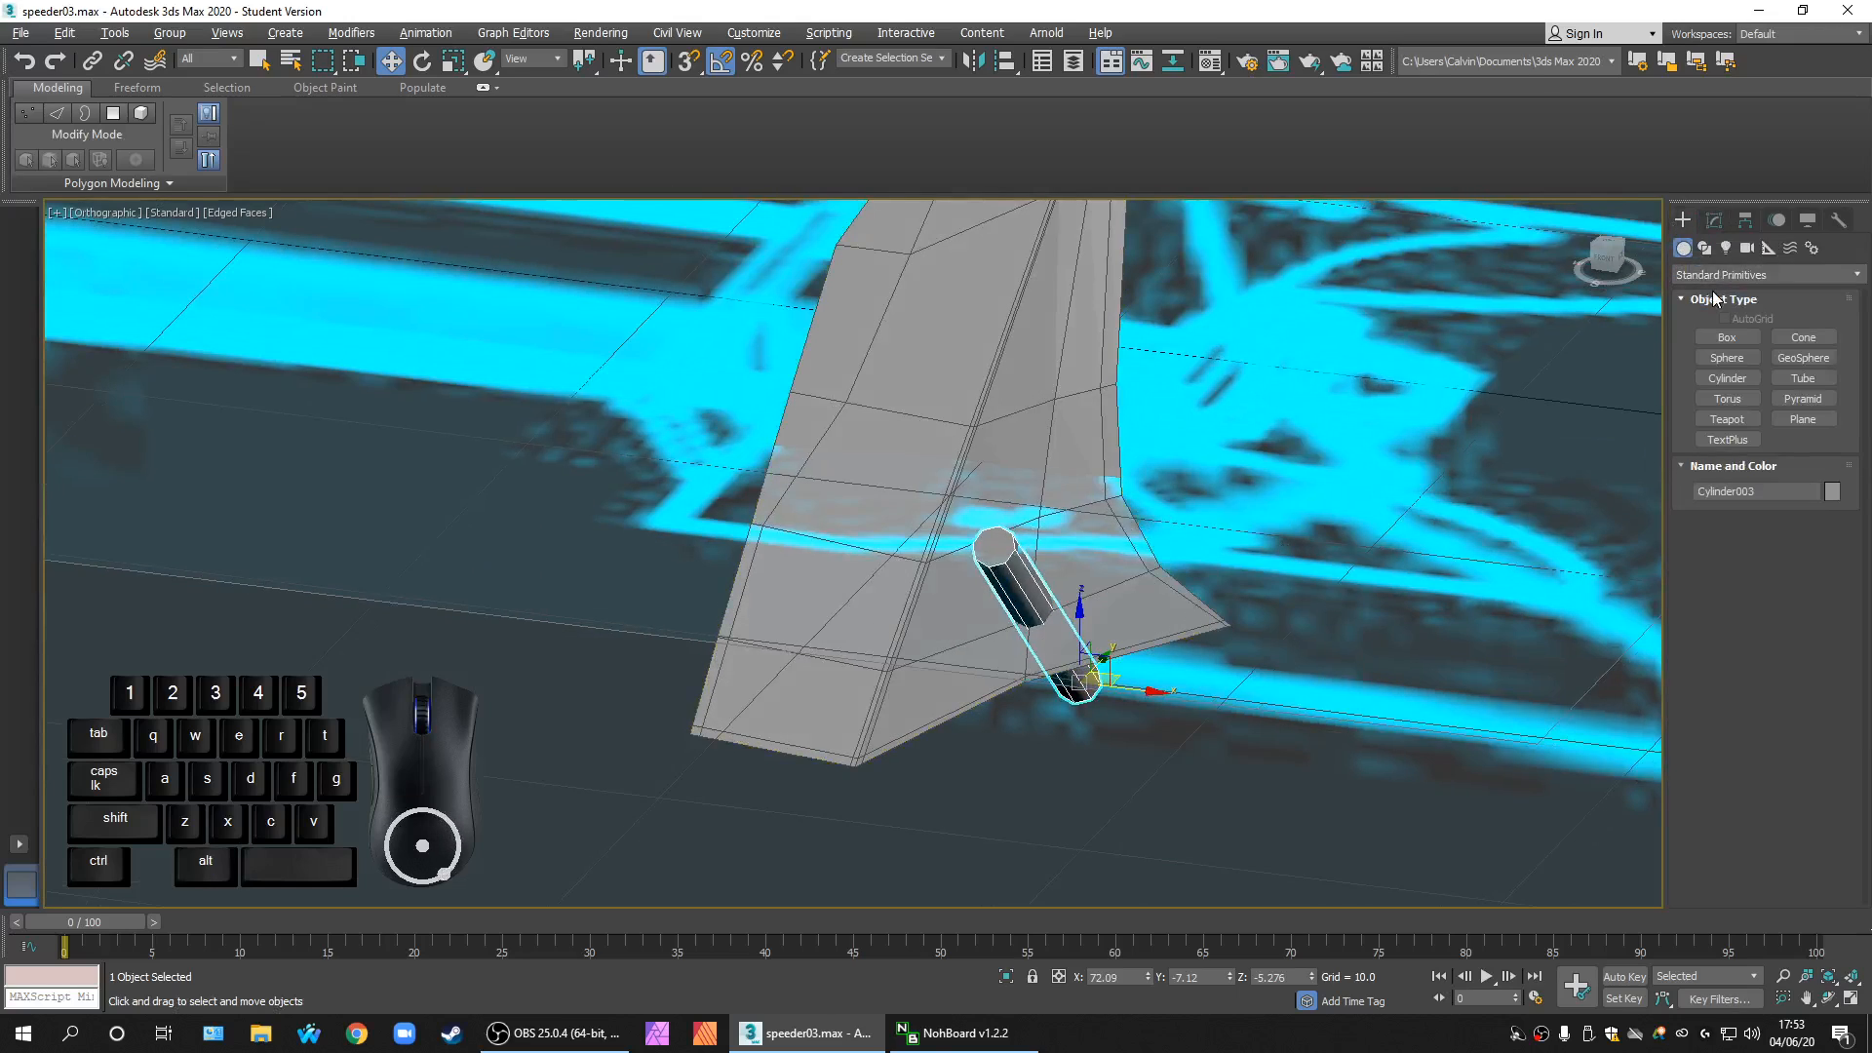
click(1713, 221)
alt+middle_drag(1307, 612, 1449, 551)
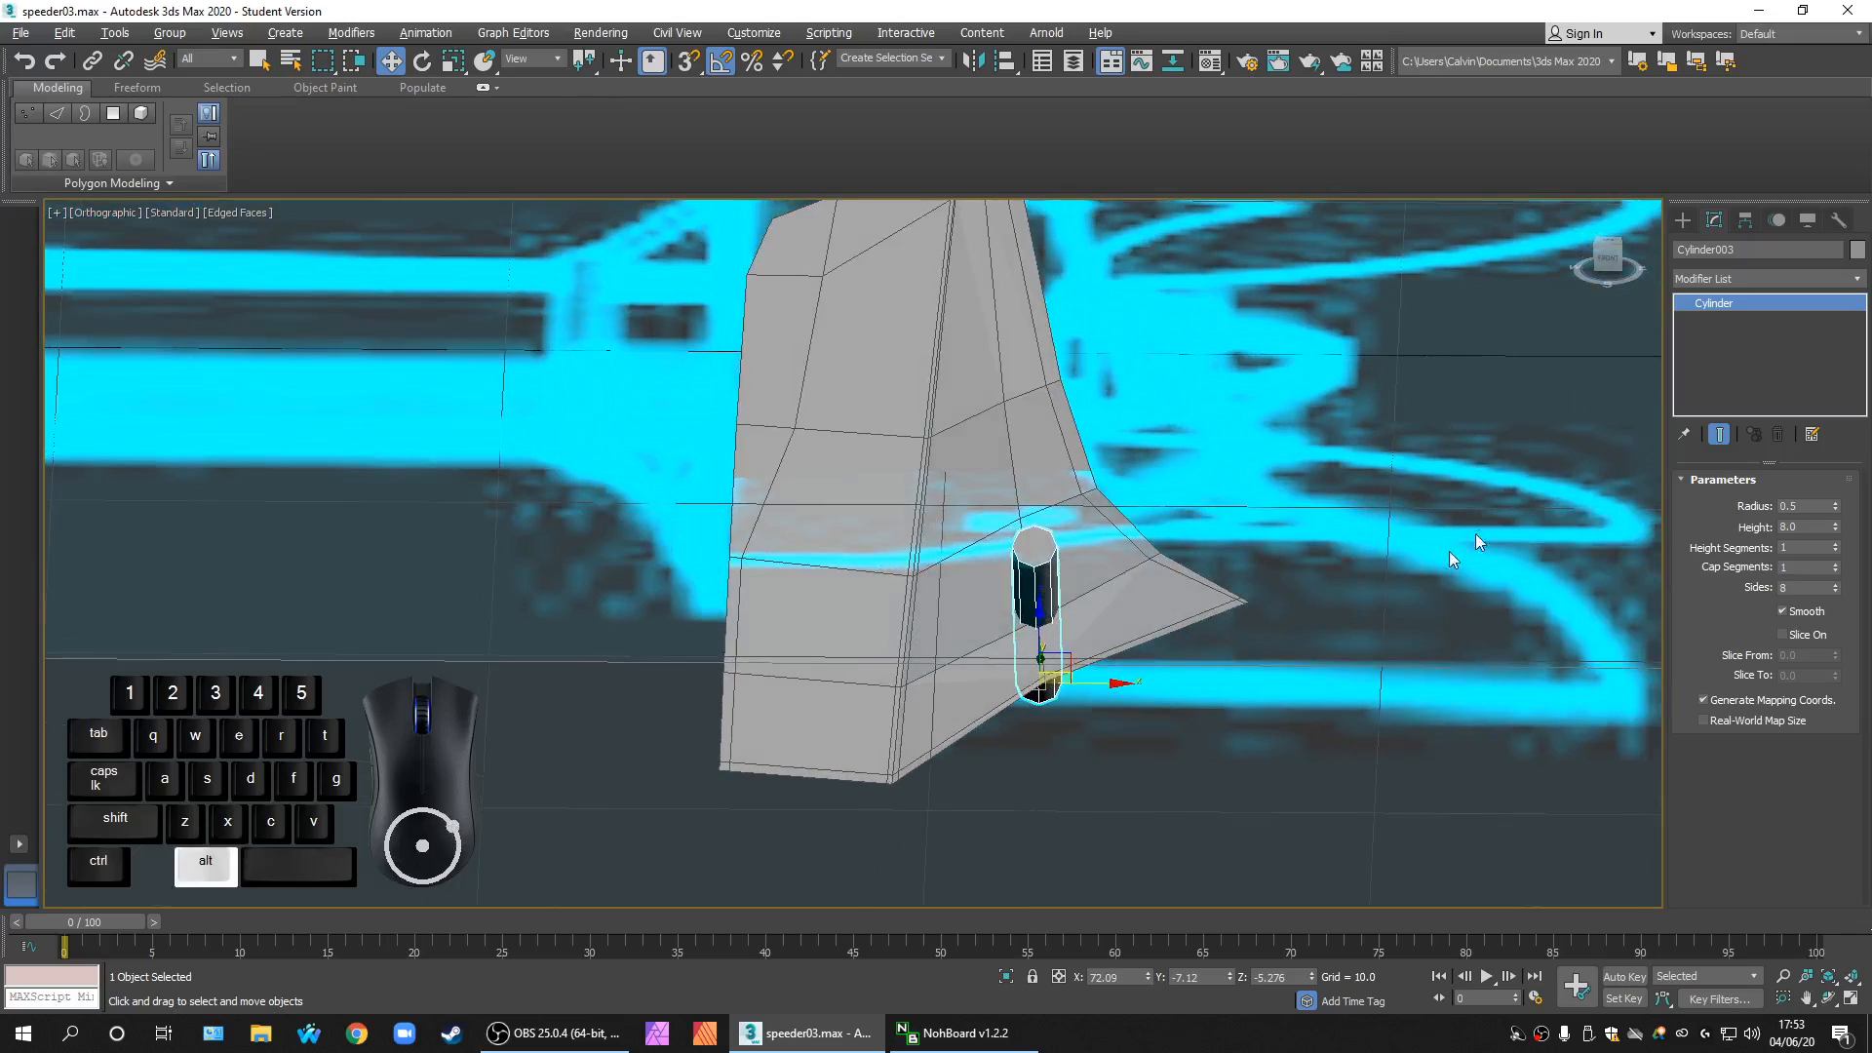
Step: Try a ProBoolean subtraction starting from the thin cylinder and picking the rear fin as the other operand
click(1683, 220)
click(1783, 275)
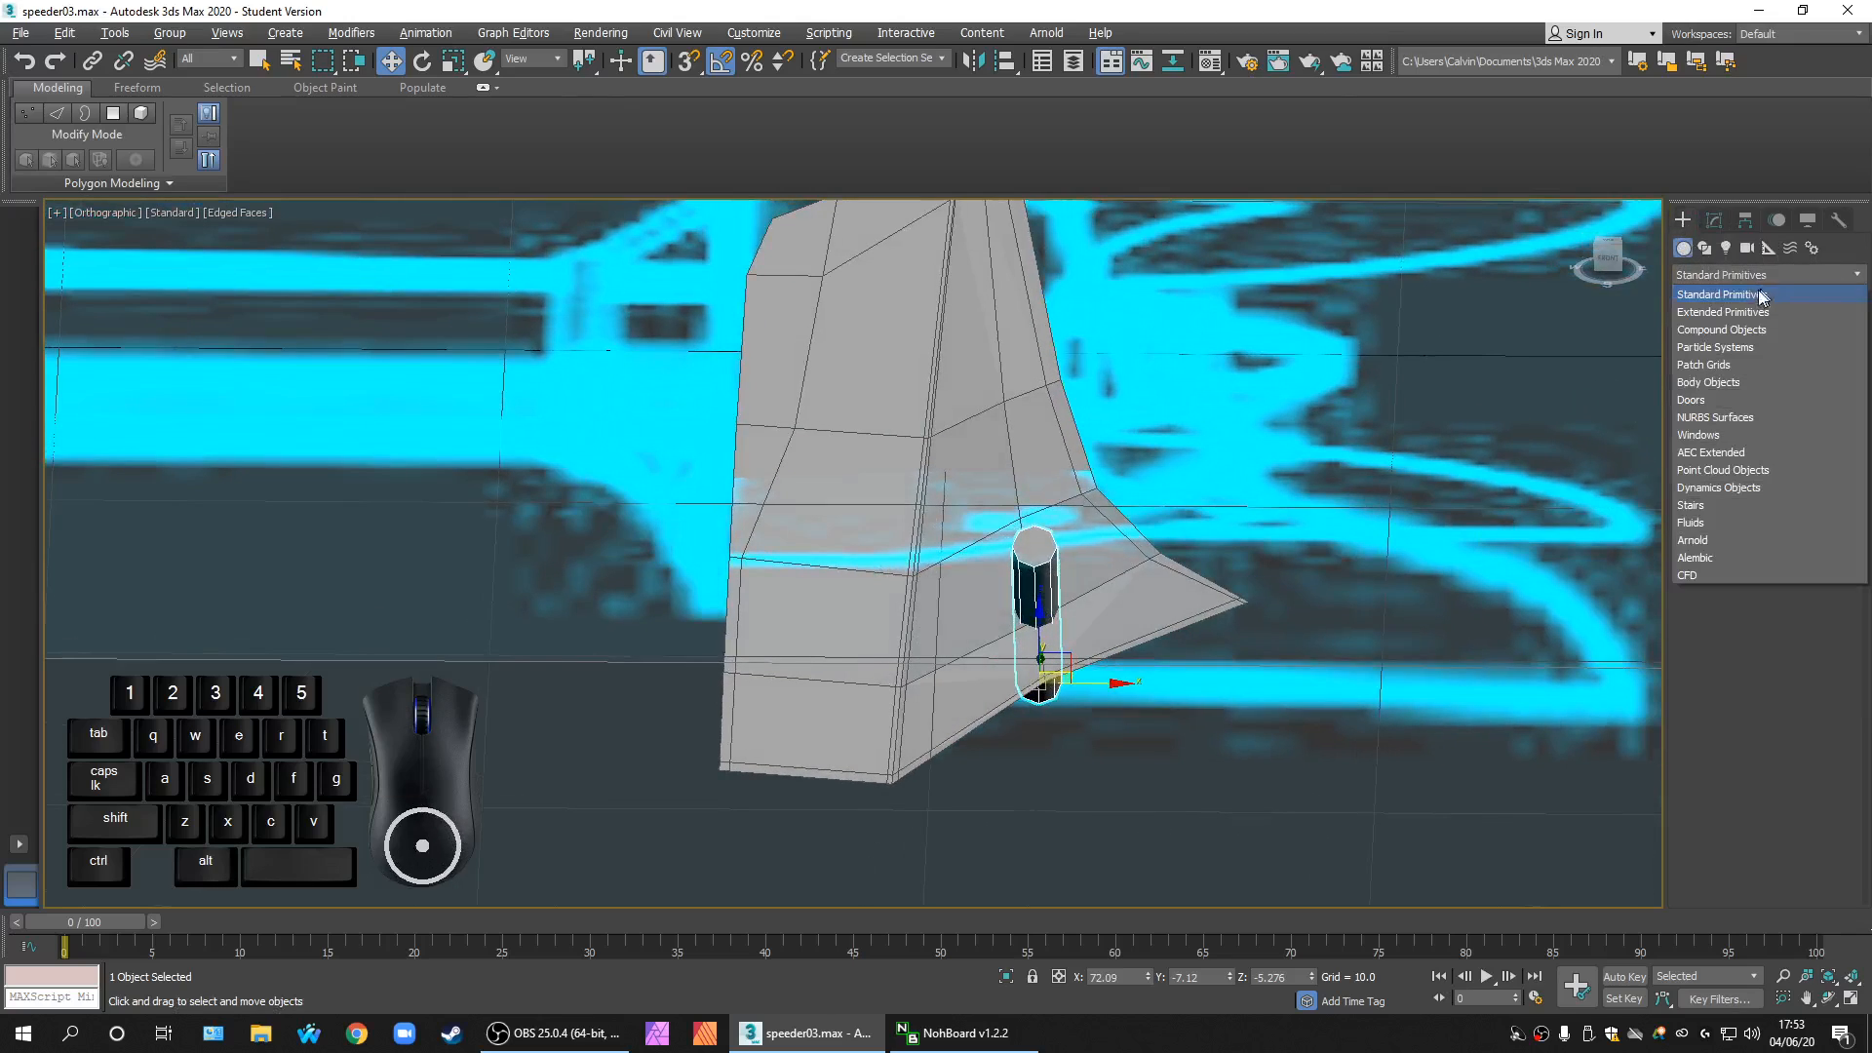
click(1715, 331)
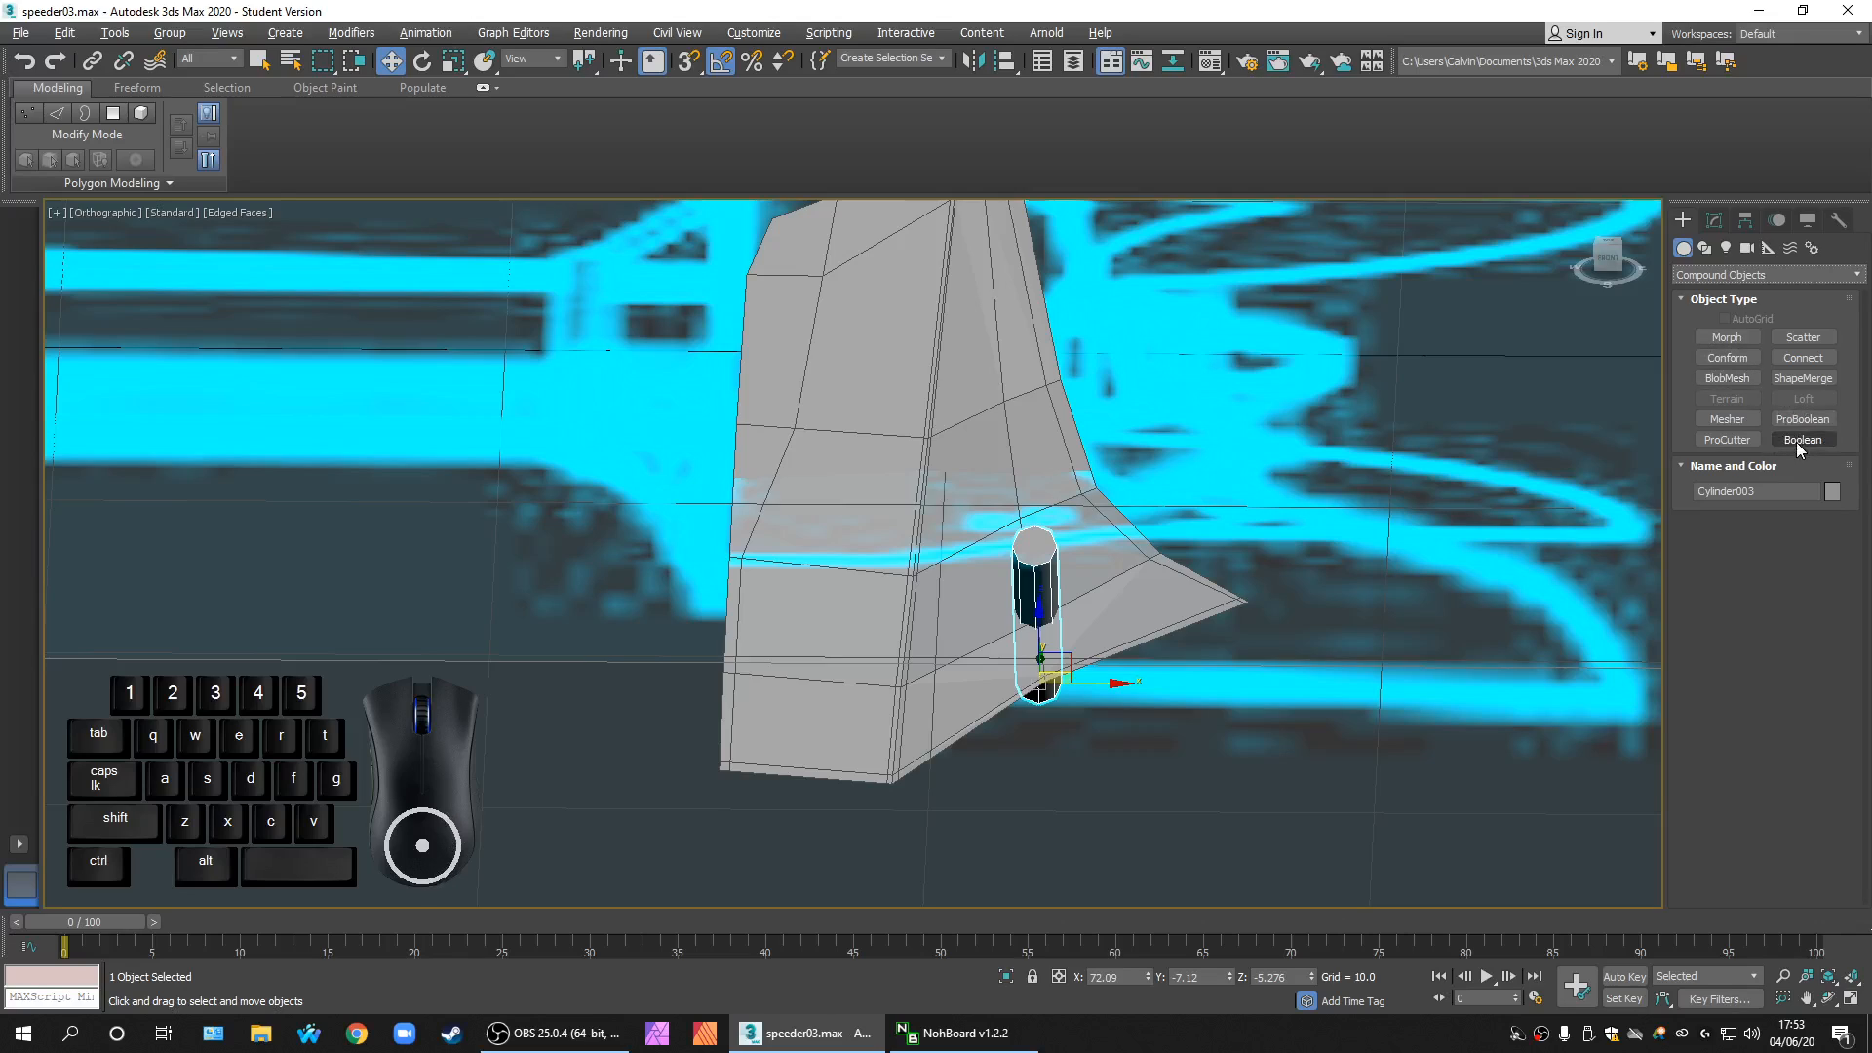
click(1804, 420)
click(1734, 546)
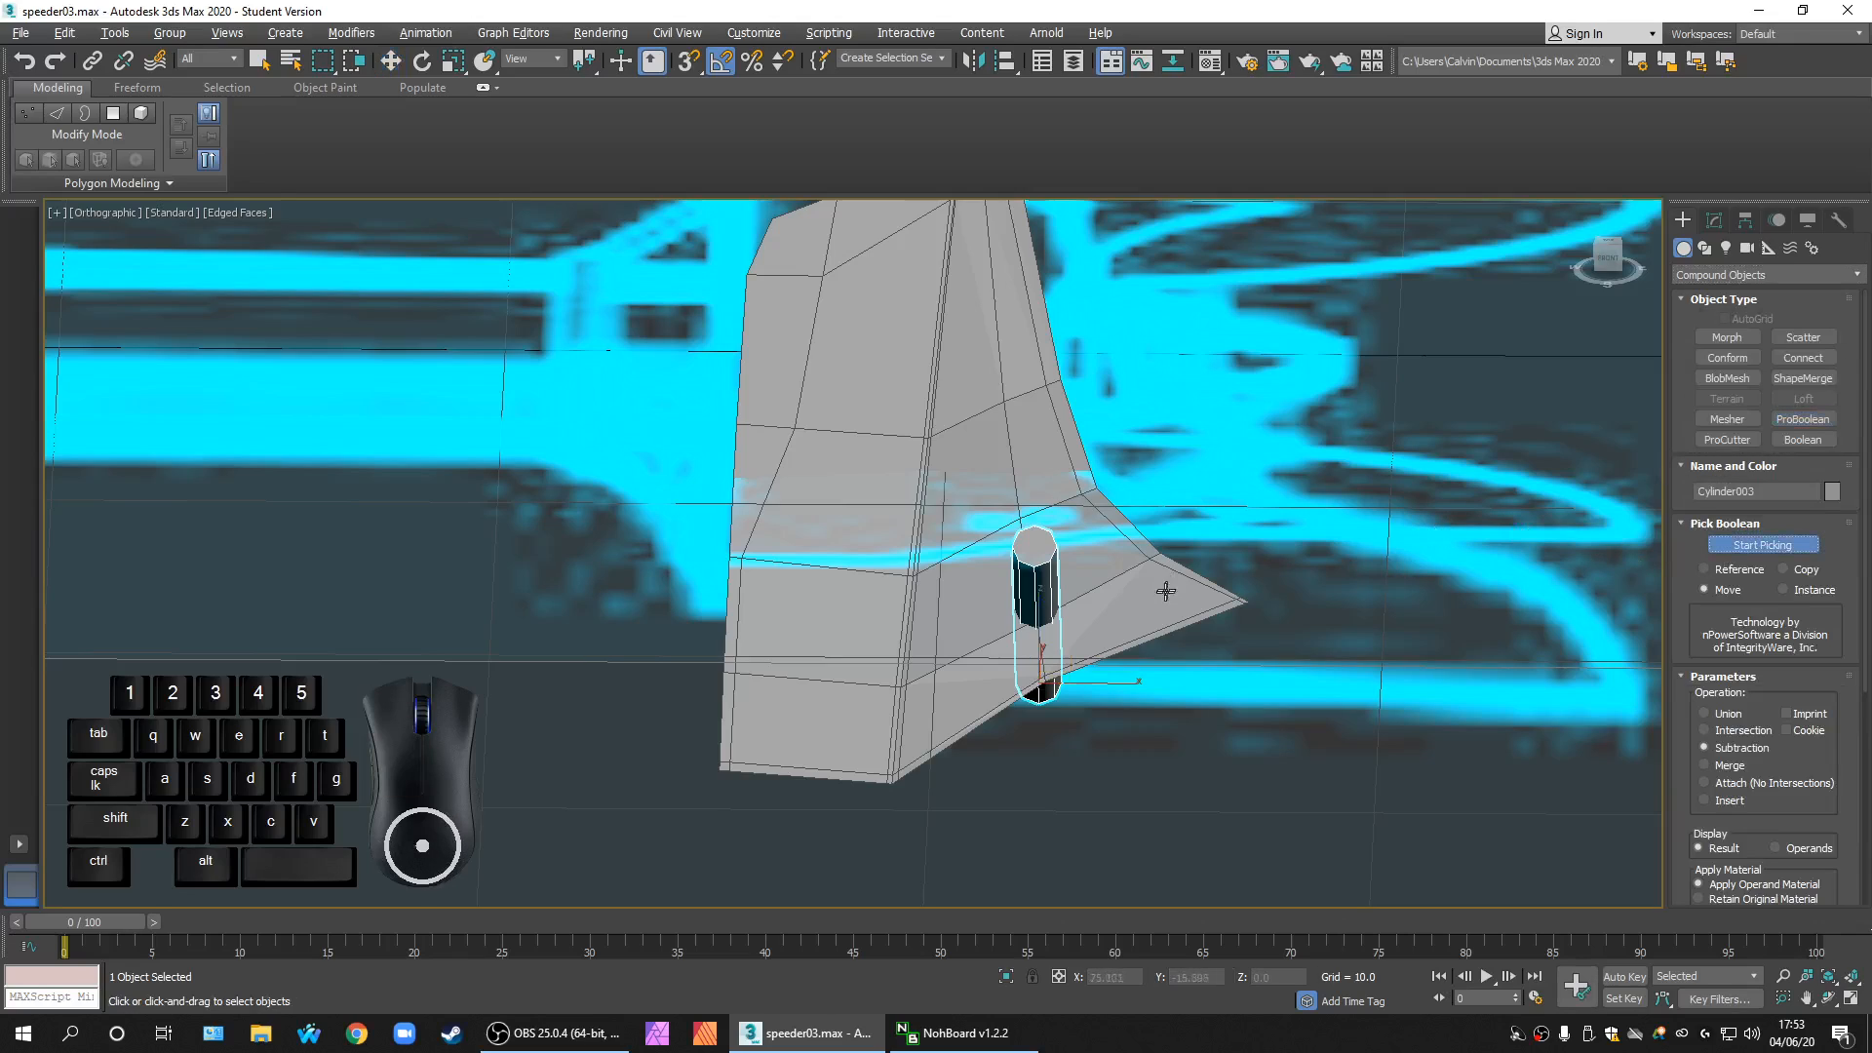
click(1166, 590)
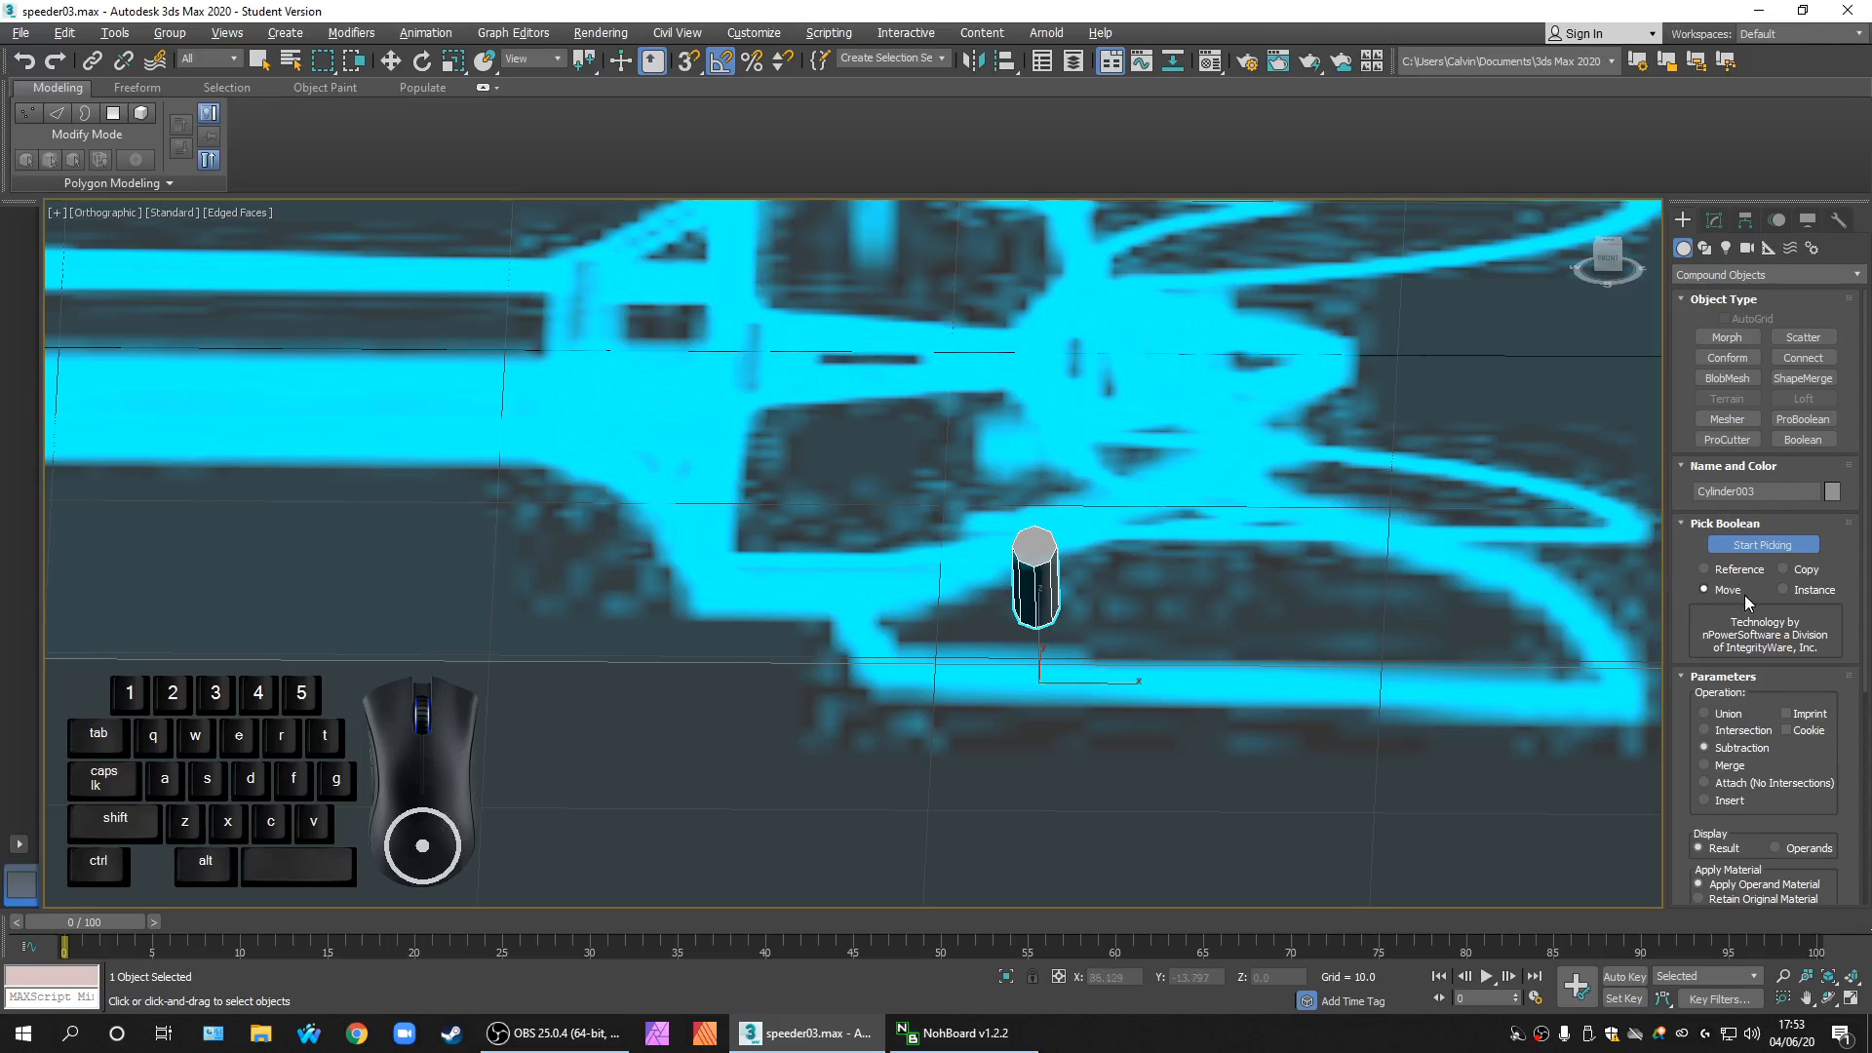
Step: Try reordering the ProBoolean operands so that the fin, Plane005, comes before Cylinder003 at position 0
drag(1855, 583, 1833, 773)
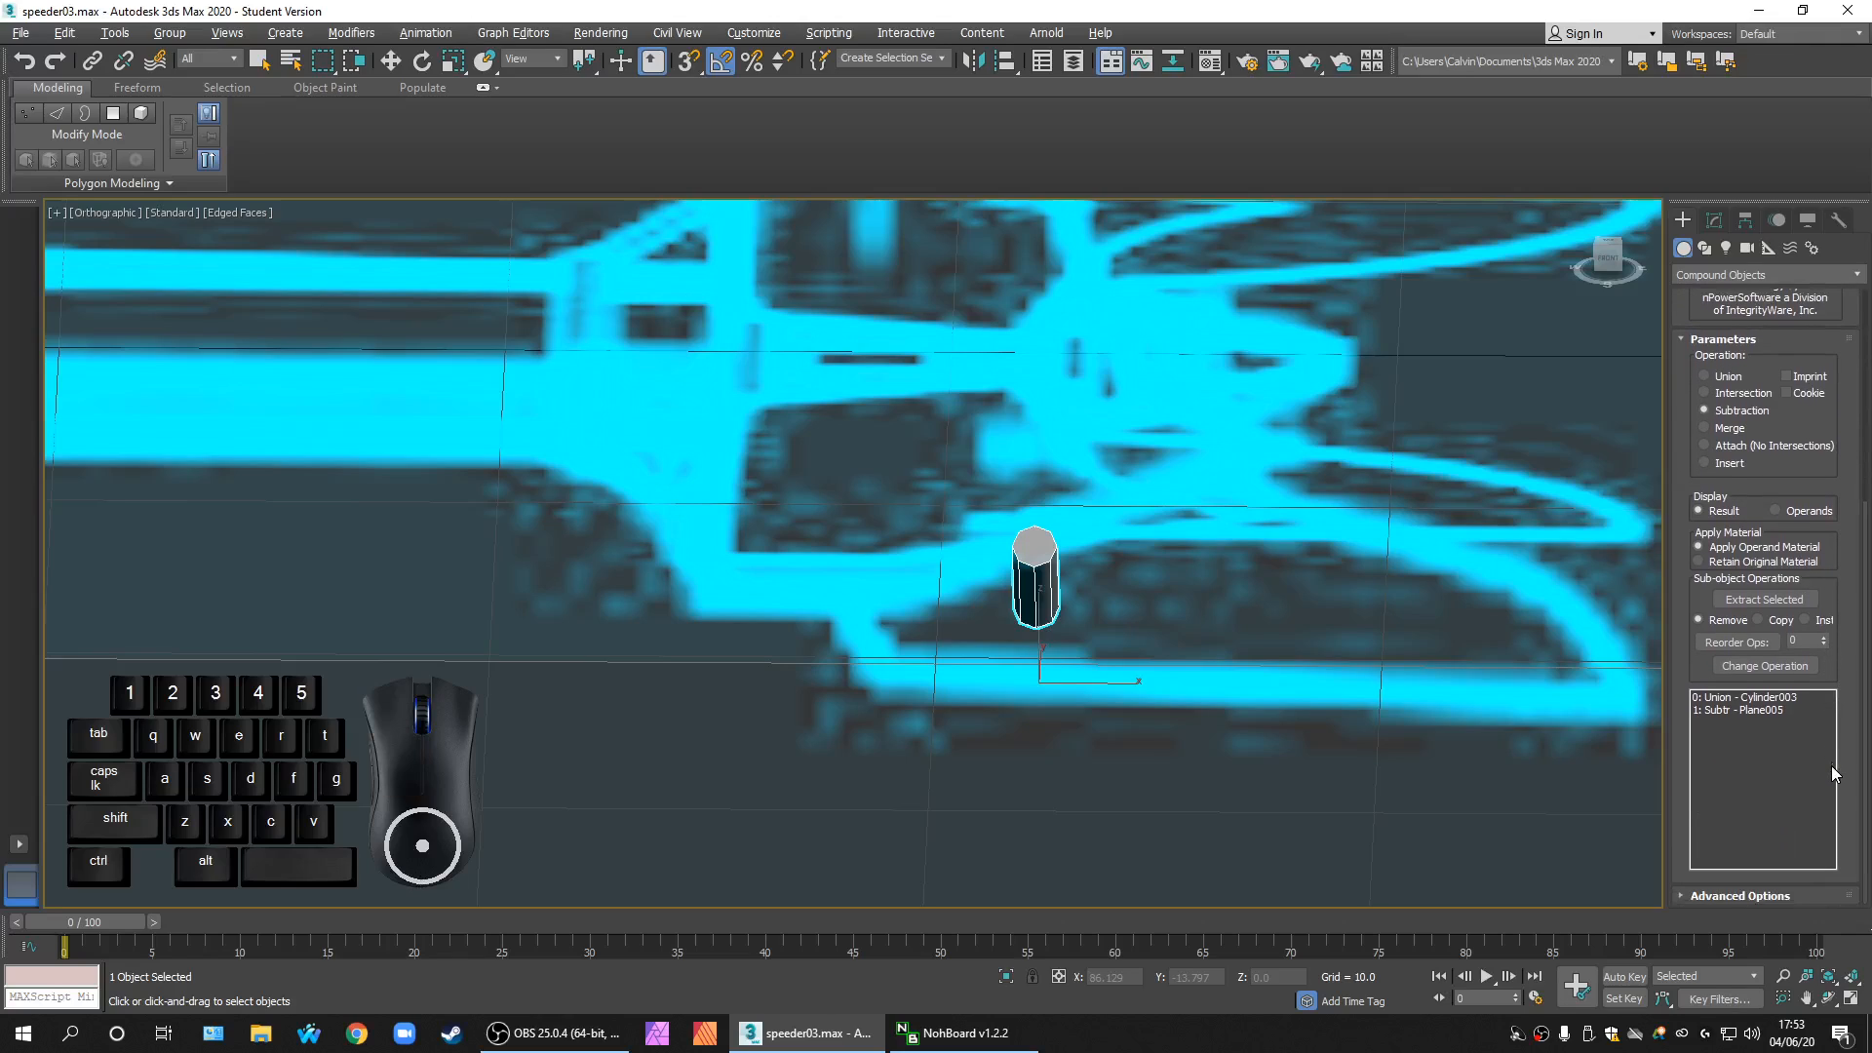
click(1782, 708)
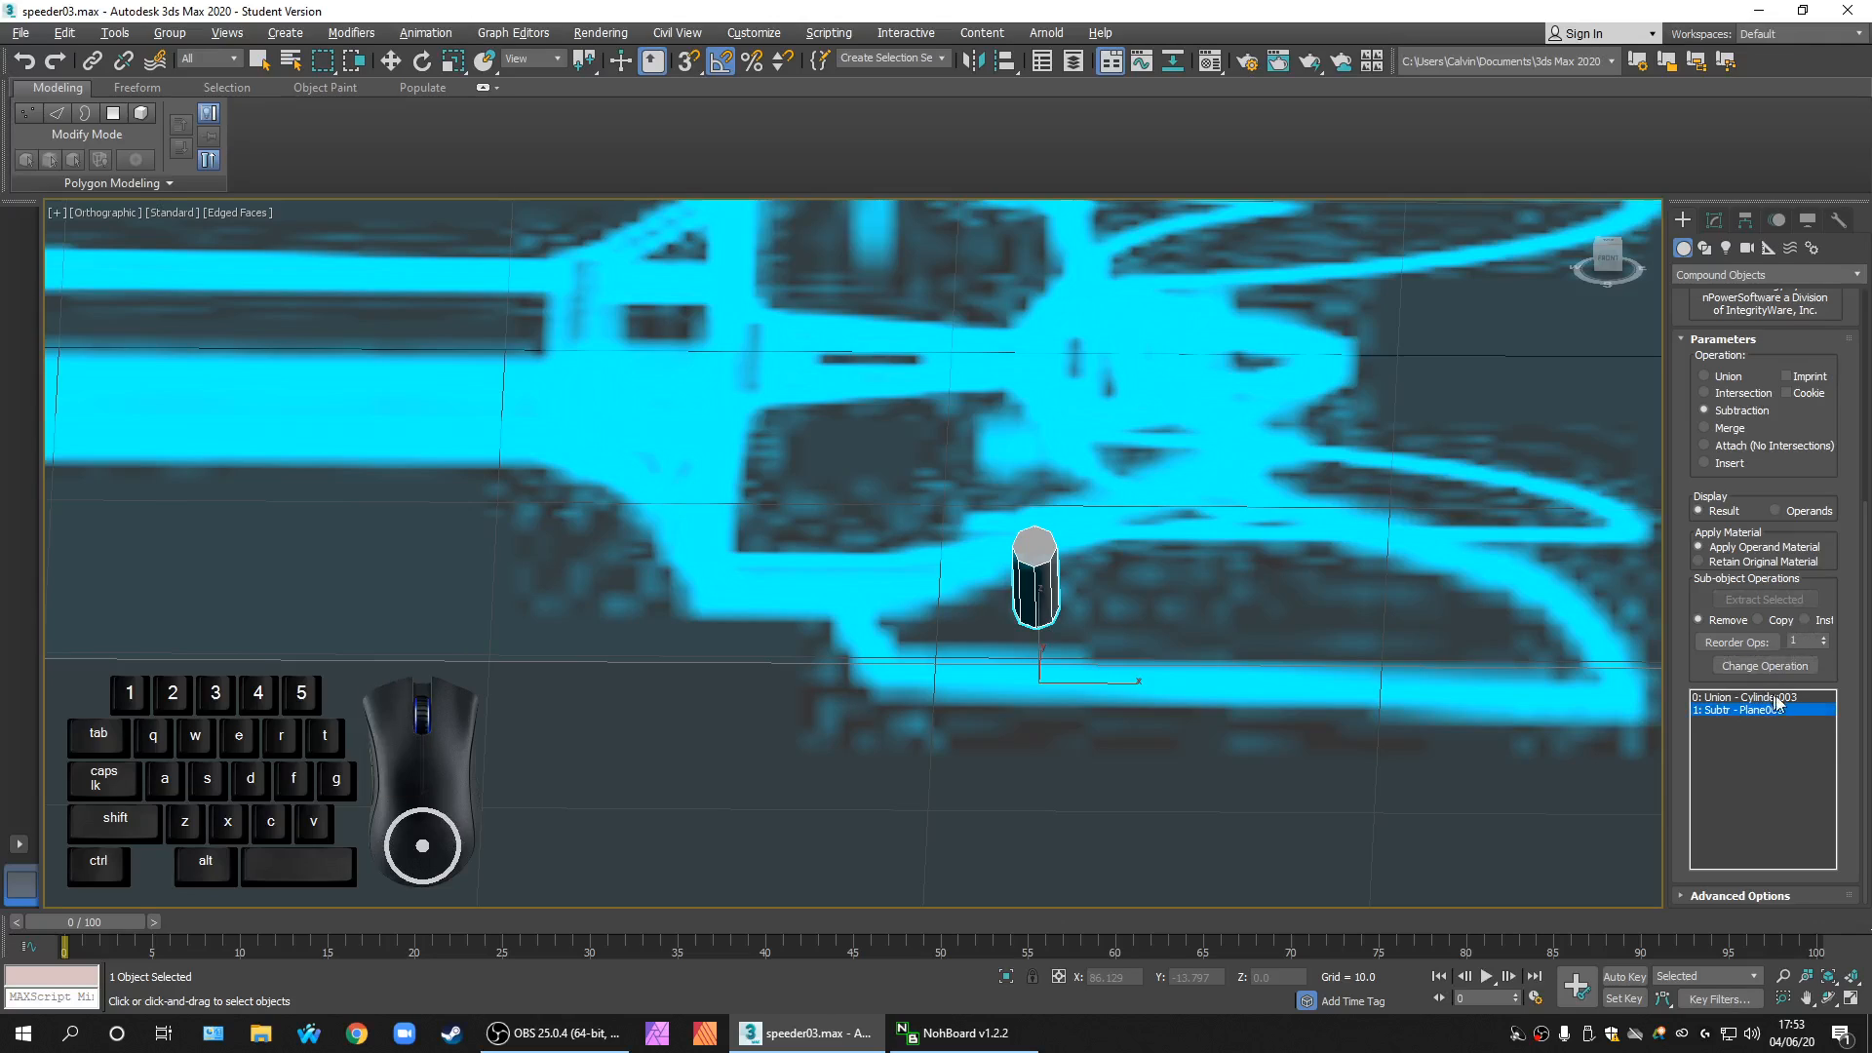
click(1787, 670)
click(1764, 643)
click(1735, 642)
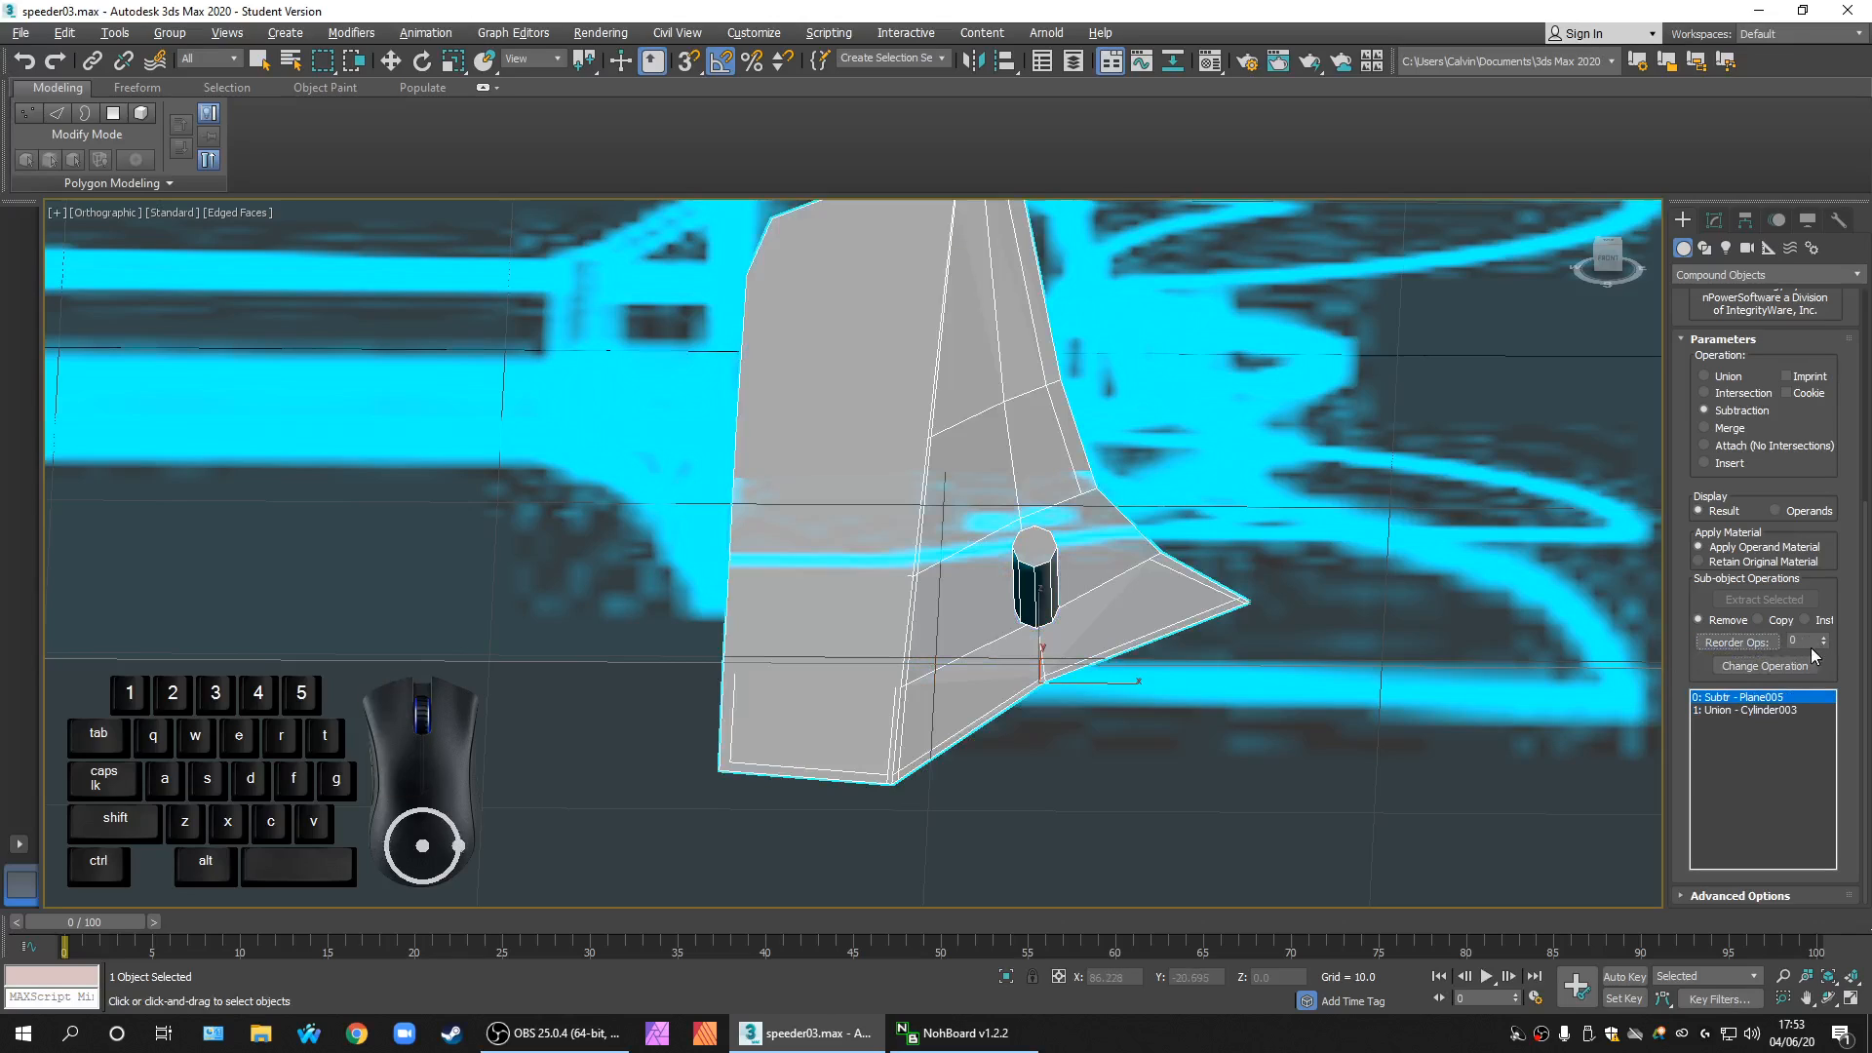
click(1823, 638)
click(1766, 643)
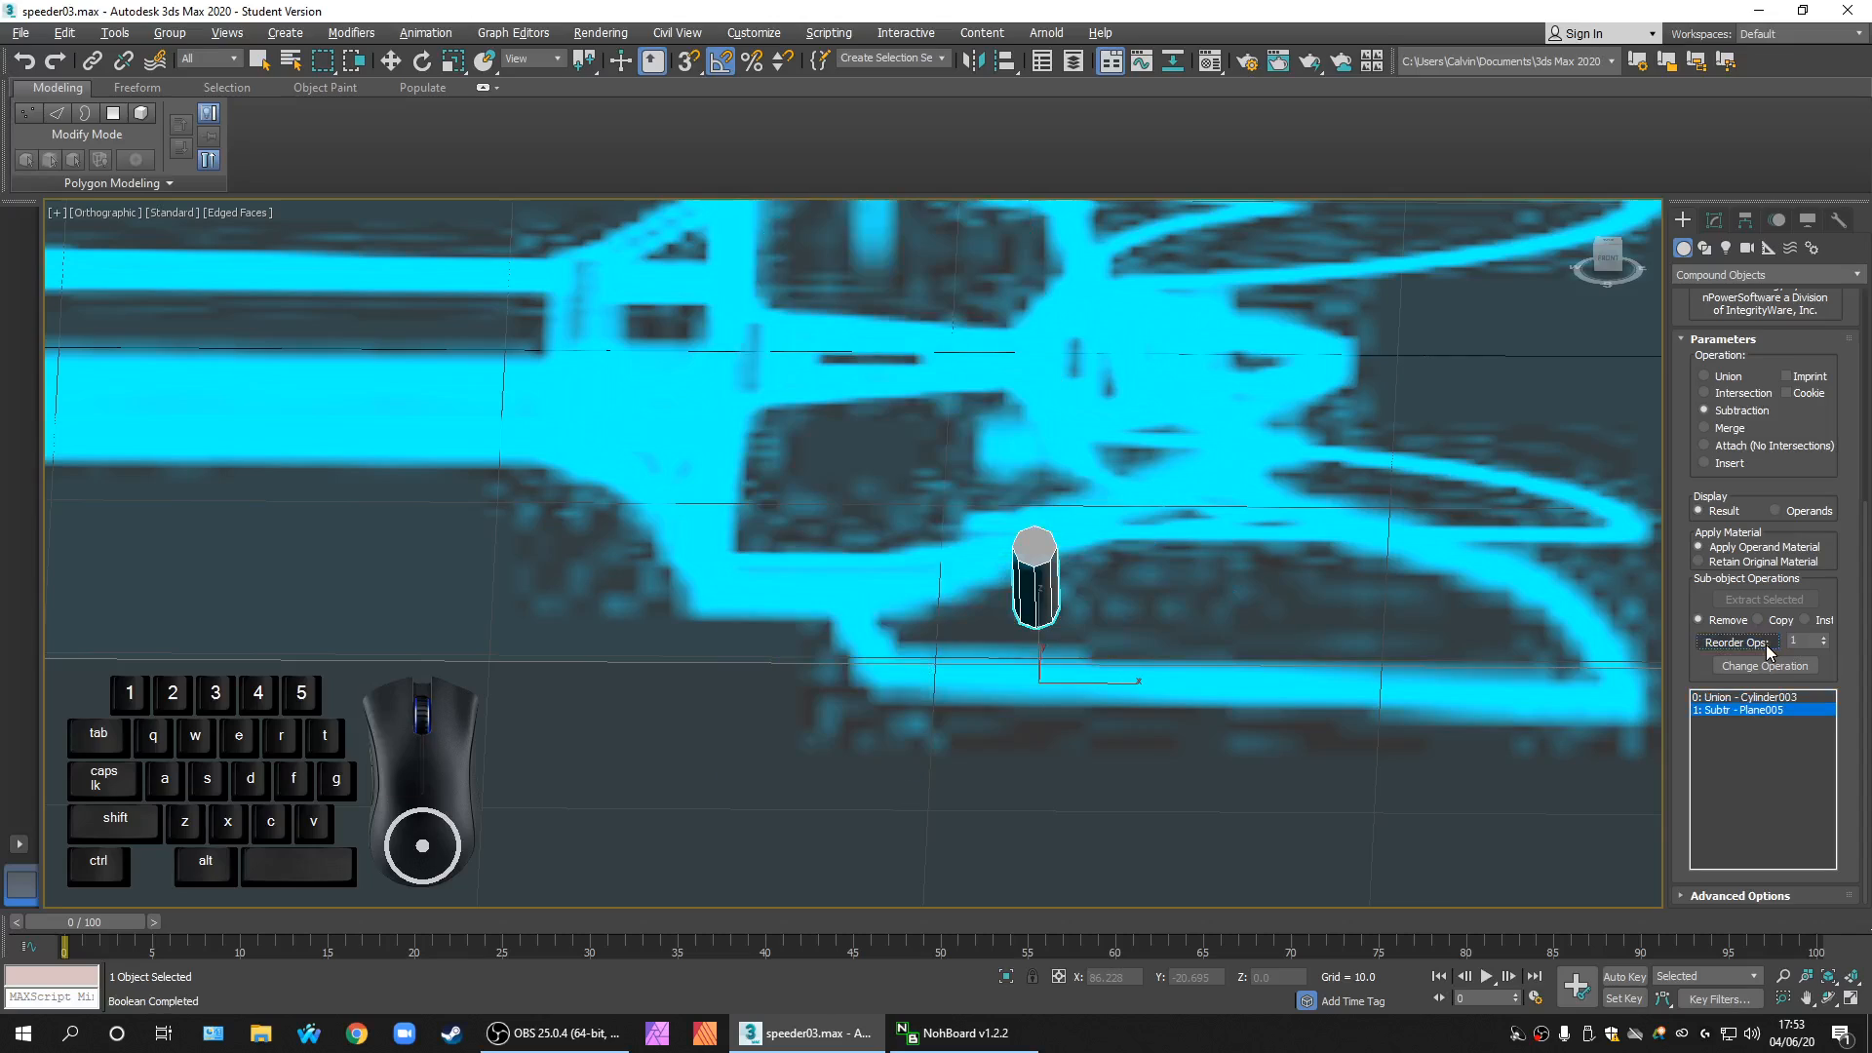
click(1756, 642)
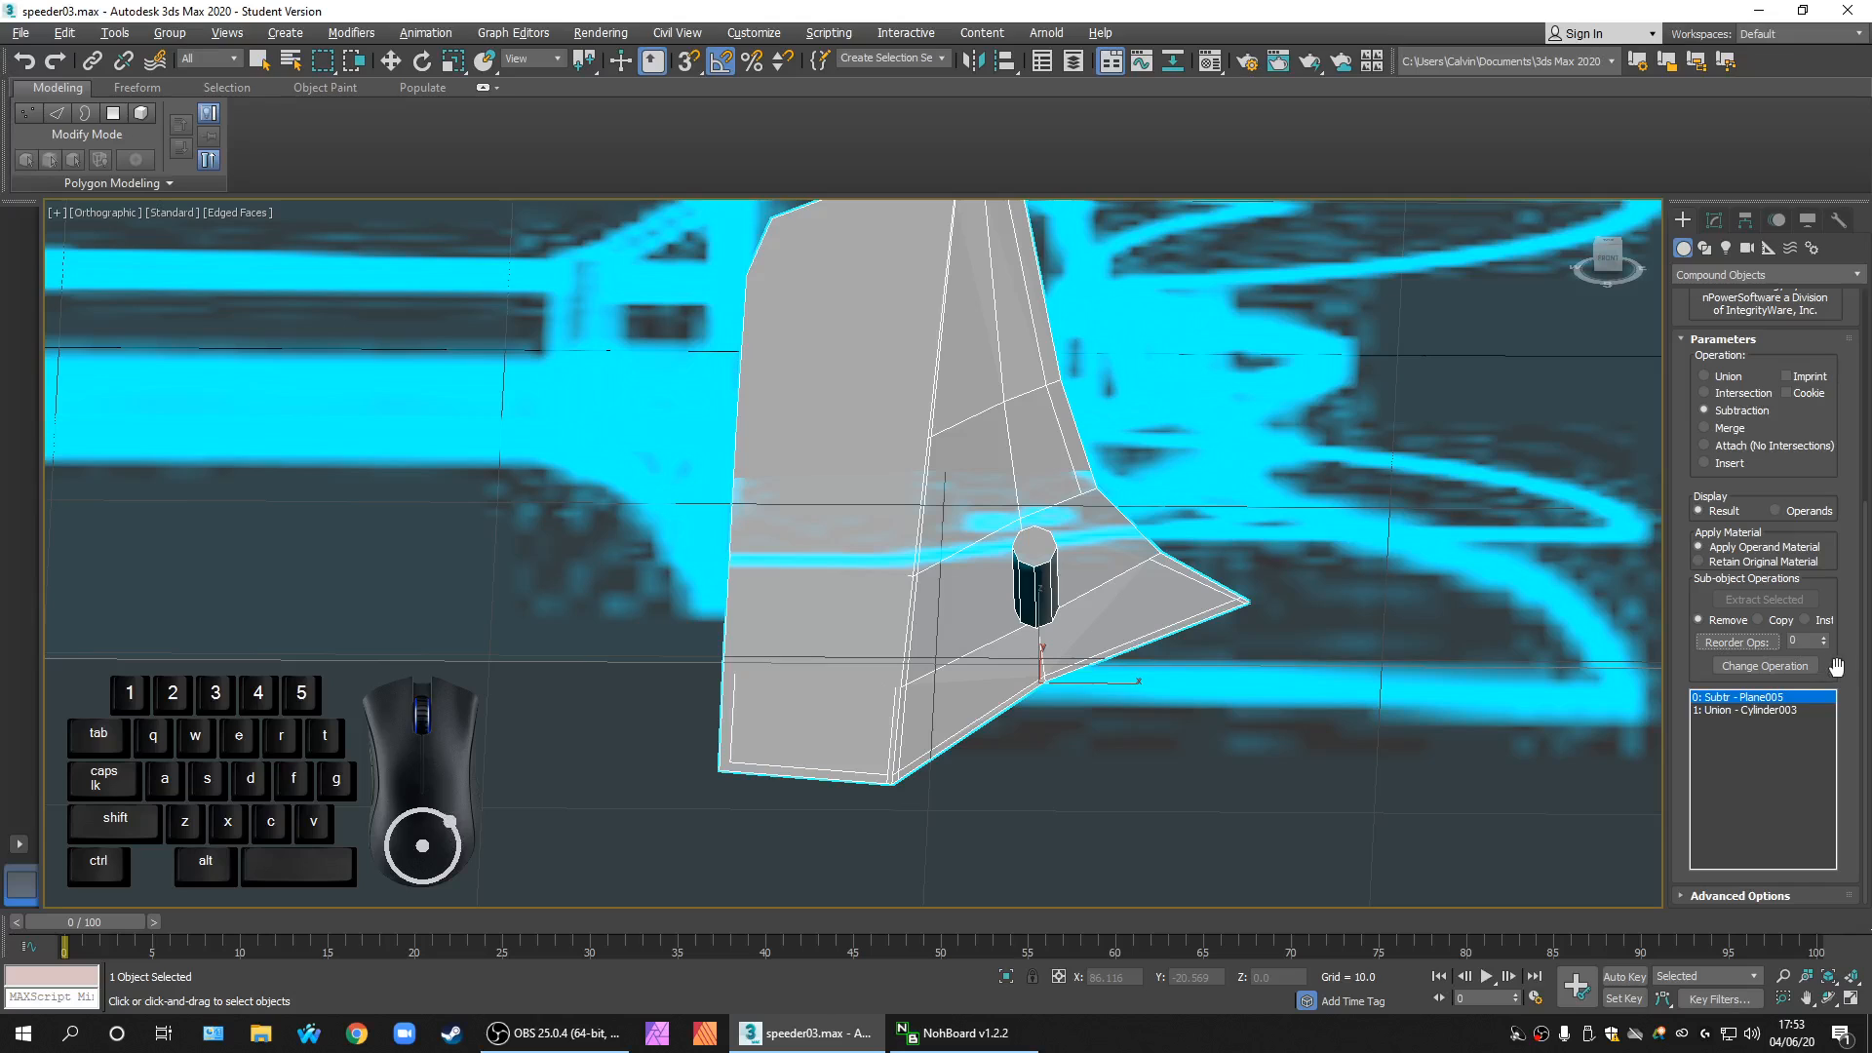
Step: Inspect the reordered ProBoolean around the cylinder and review its operand list, operation settings and advanced options
alt+middle_drag(1329, 698, 1219, 677)
scroll(1100, 647, up, 2)
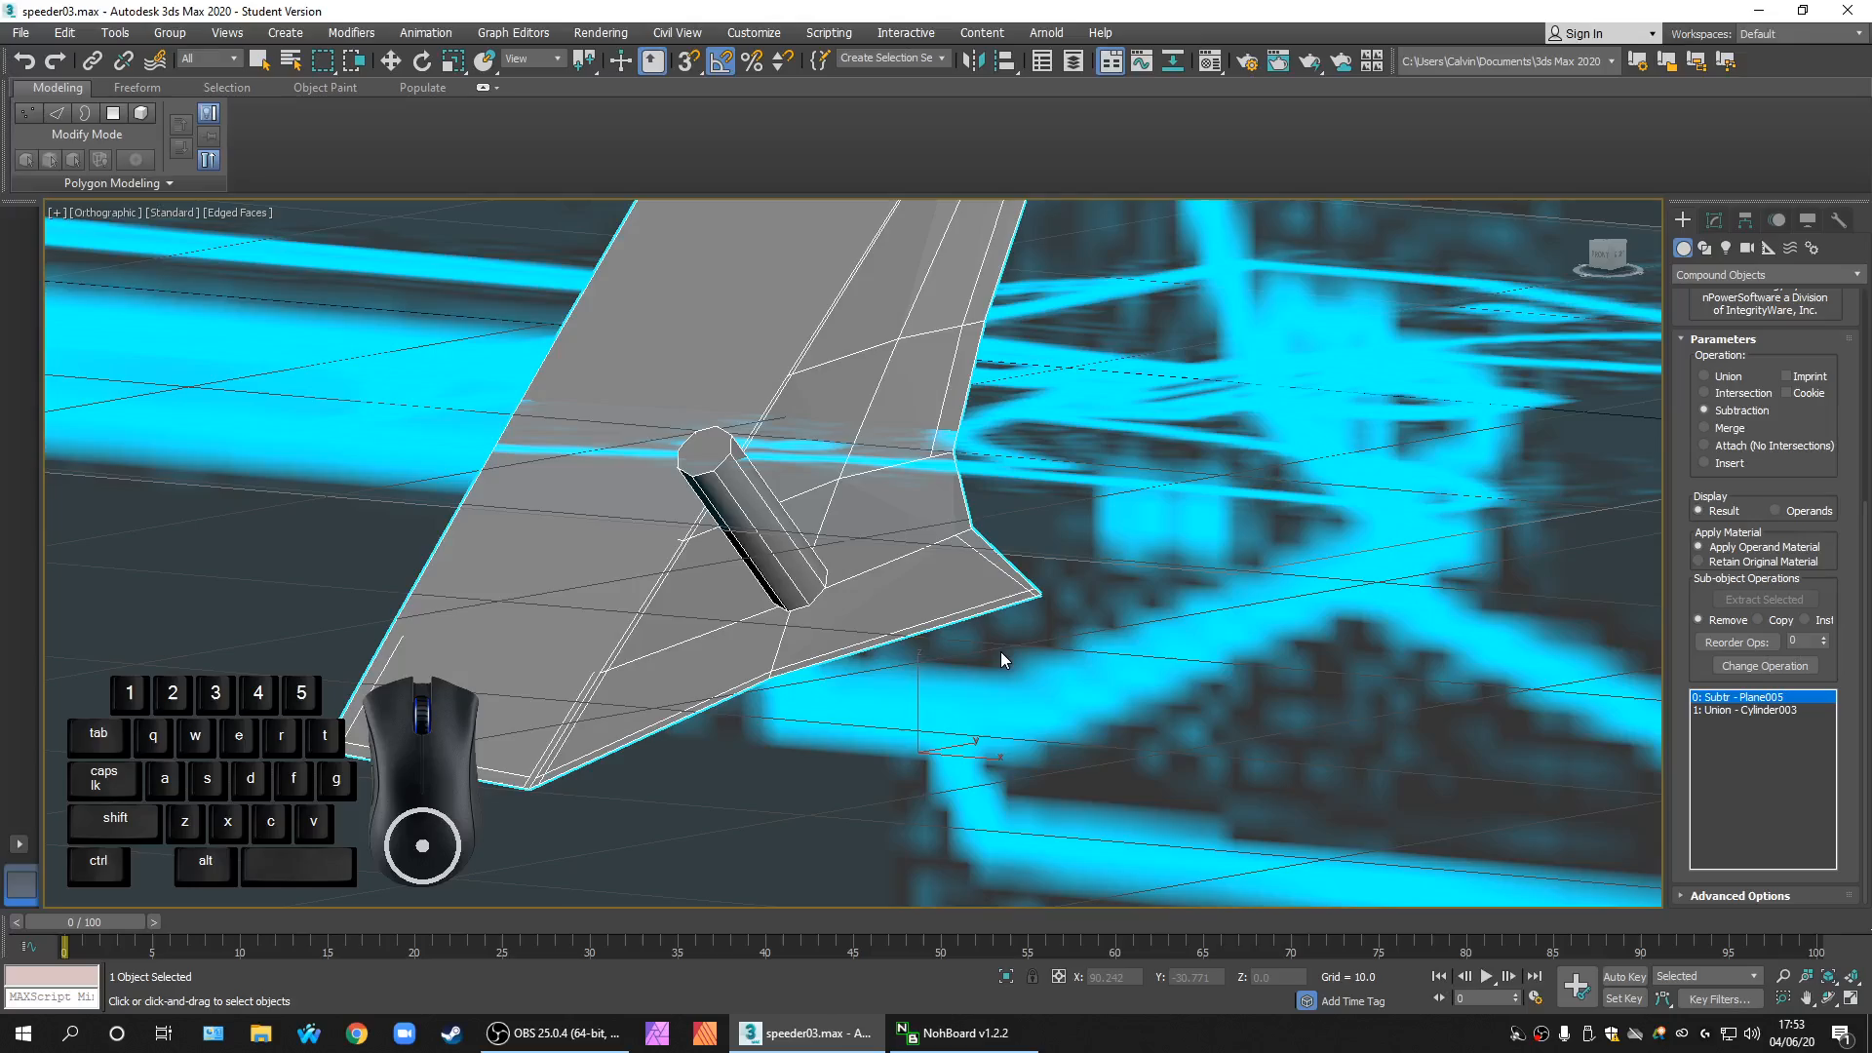
alt+middle_drag(845, 630, 892, 673)
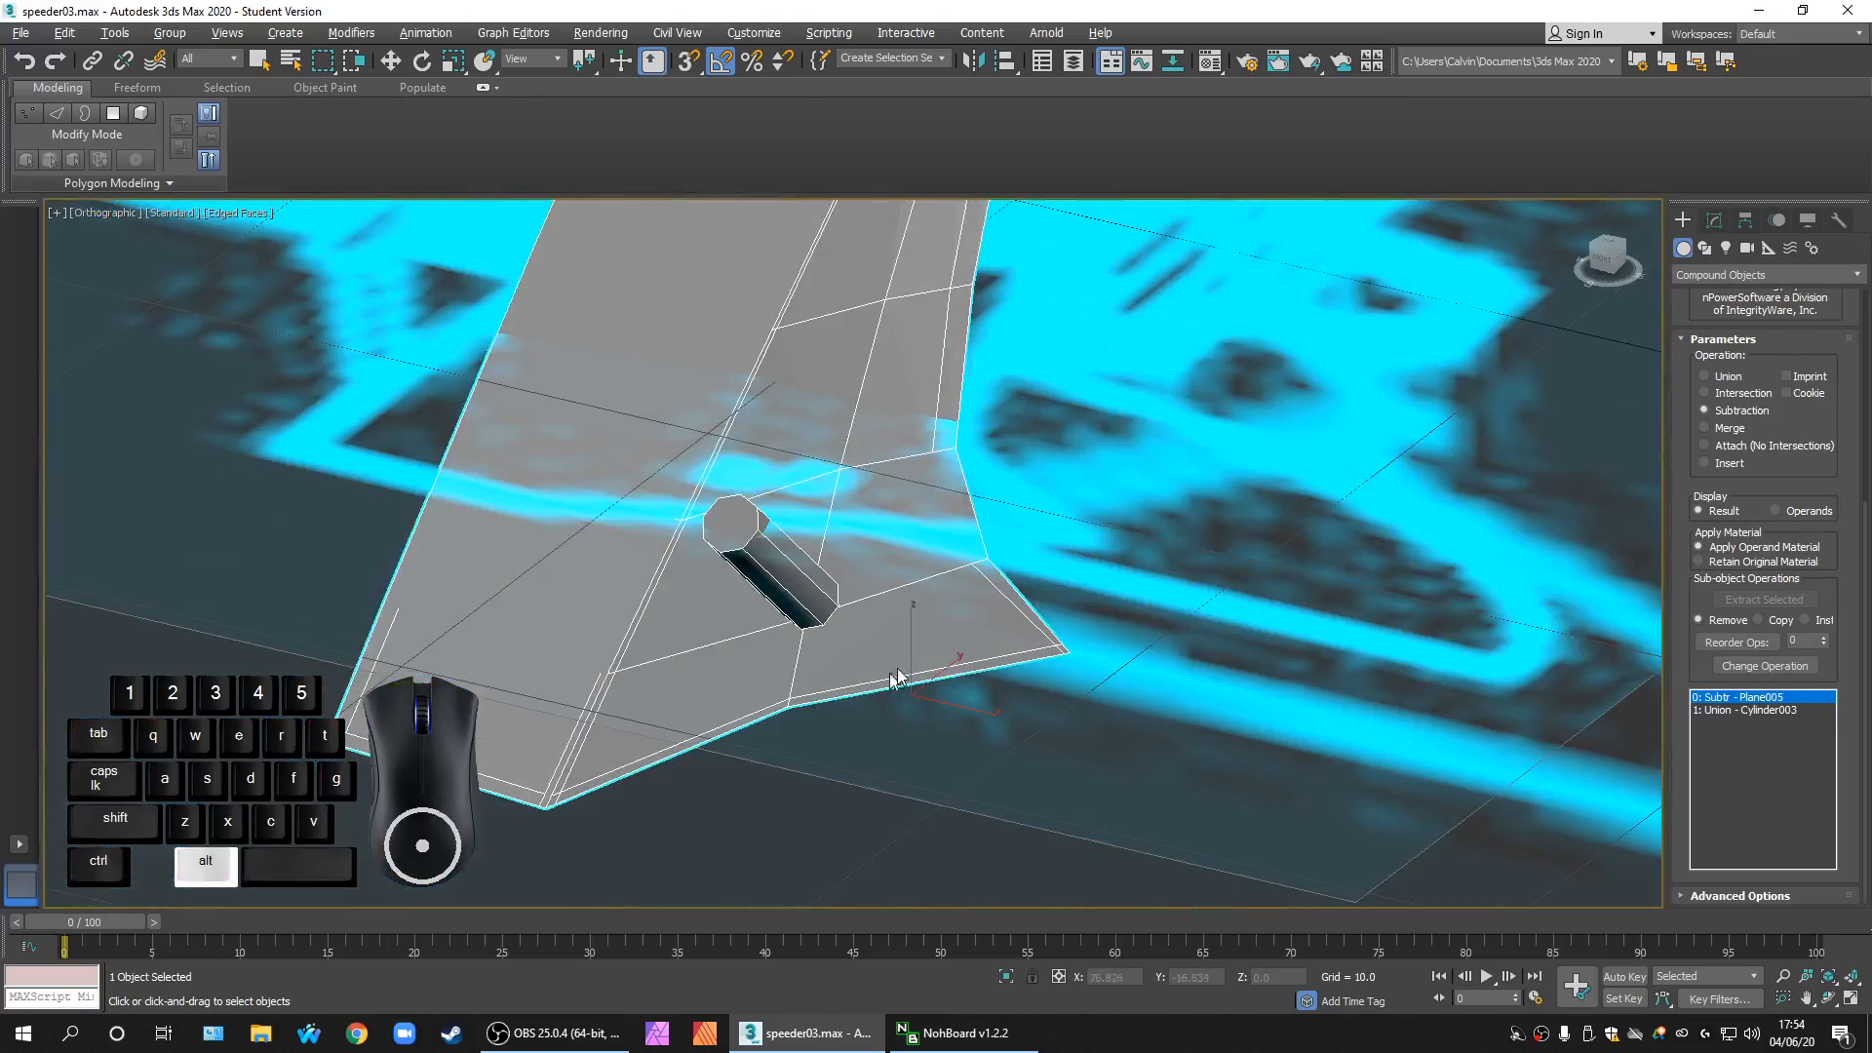
drag(1826, 642, 1822, 647)
click(1821, 650)
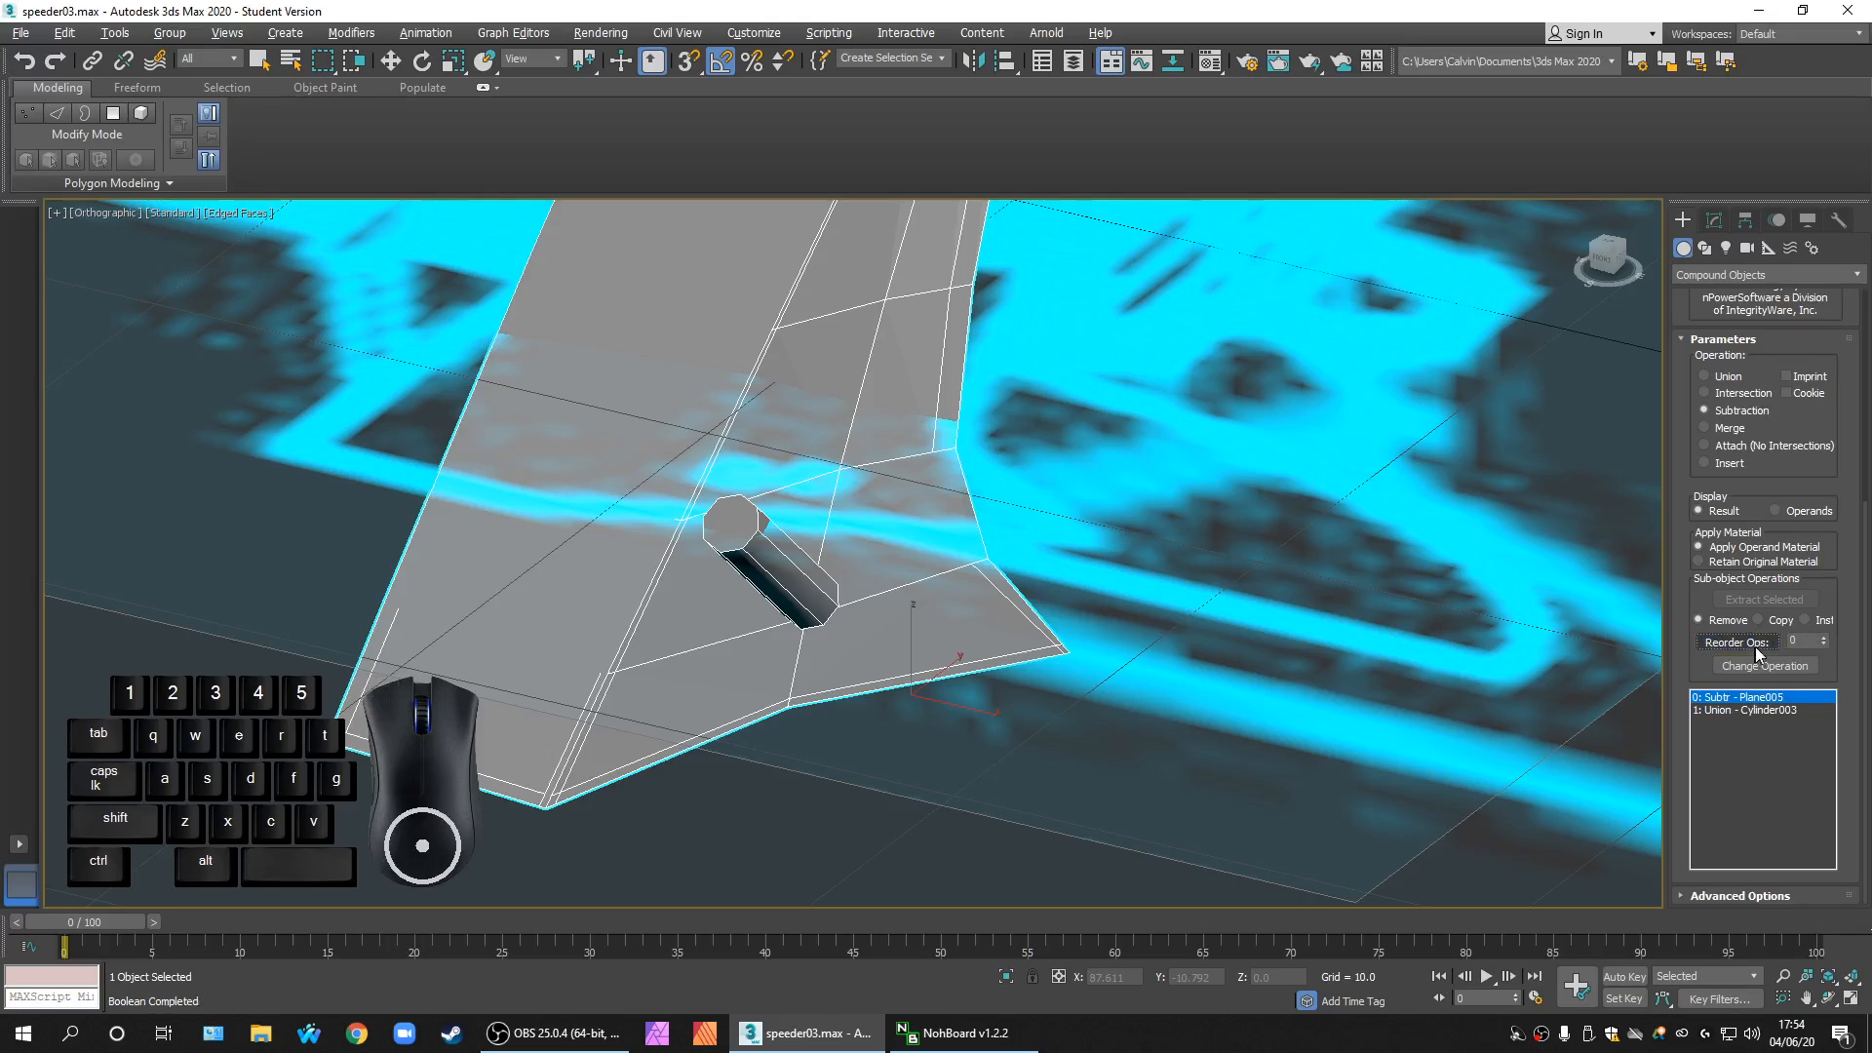
alt+middle_drag(1221, 711, 1369, 713)
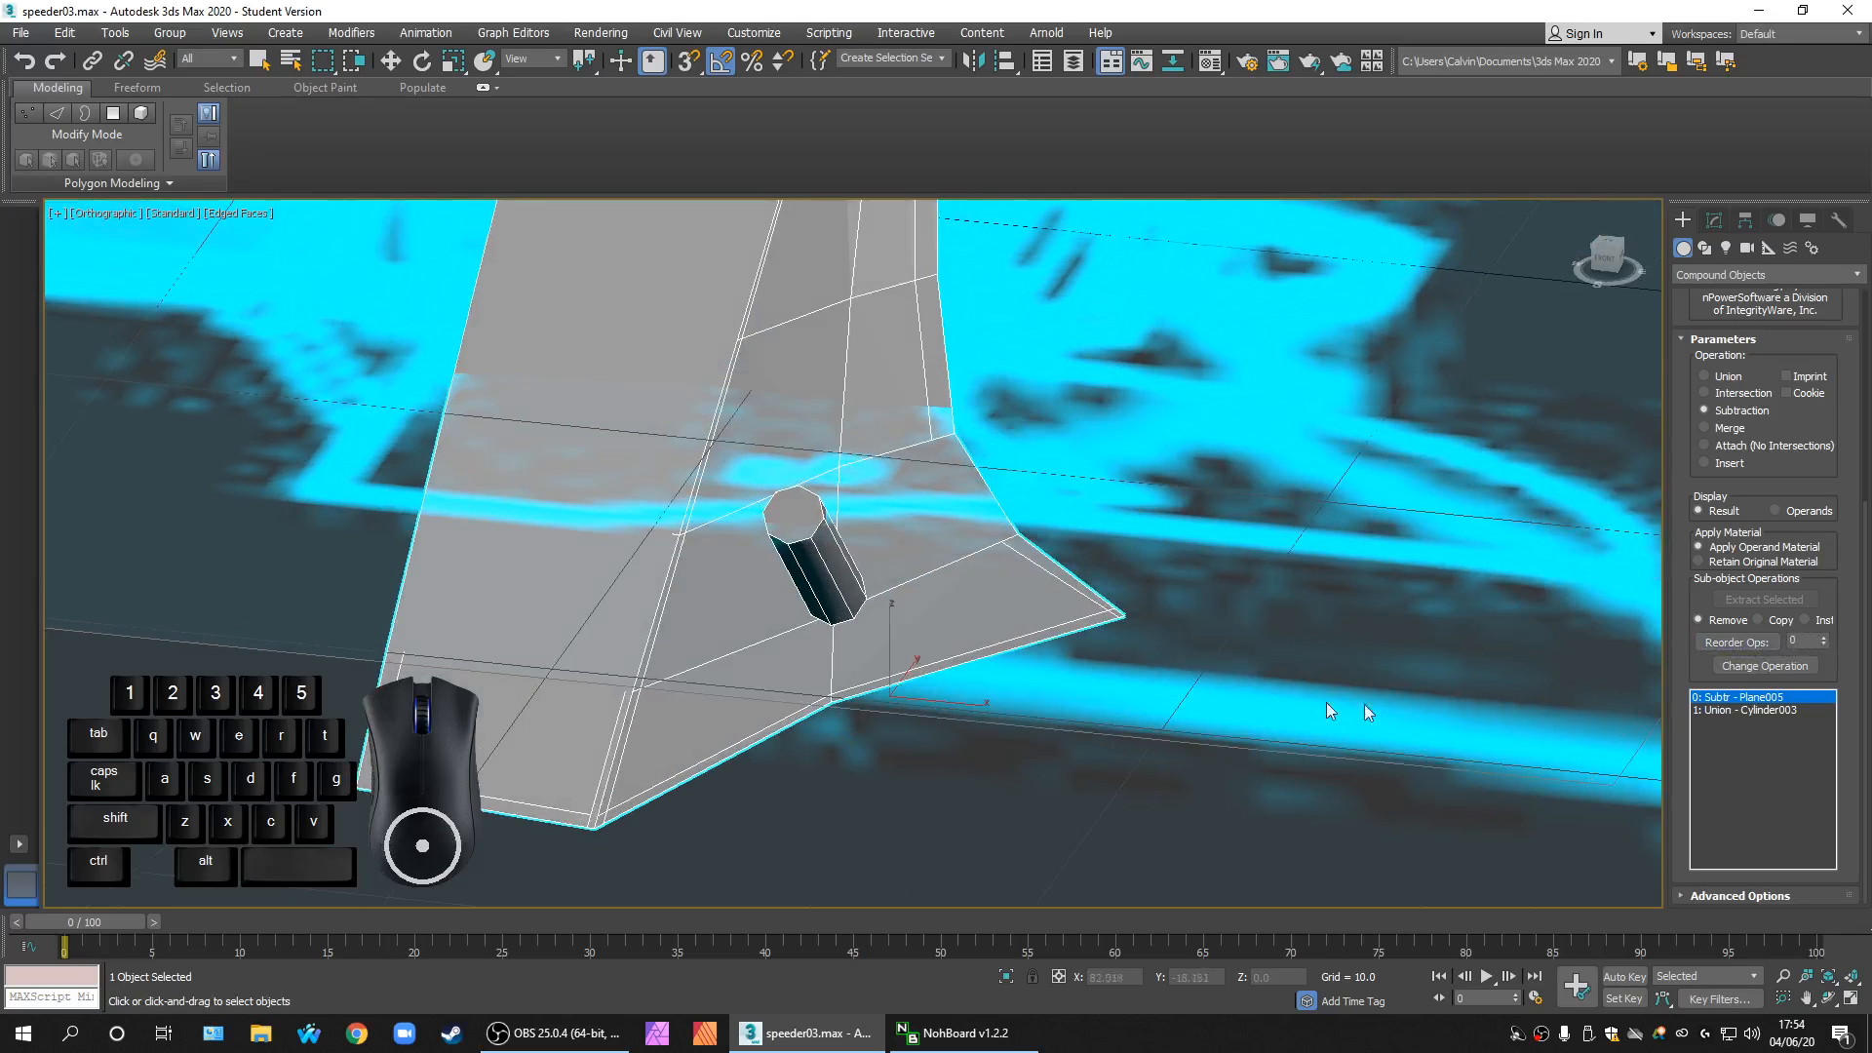
click(1752, 710)
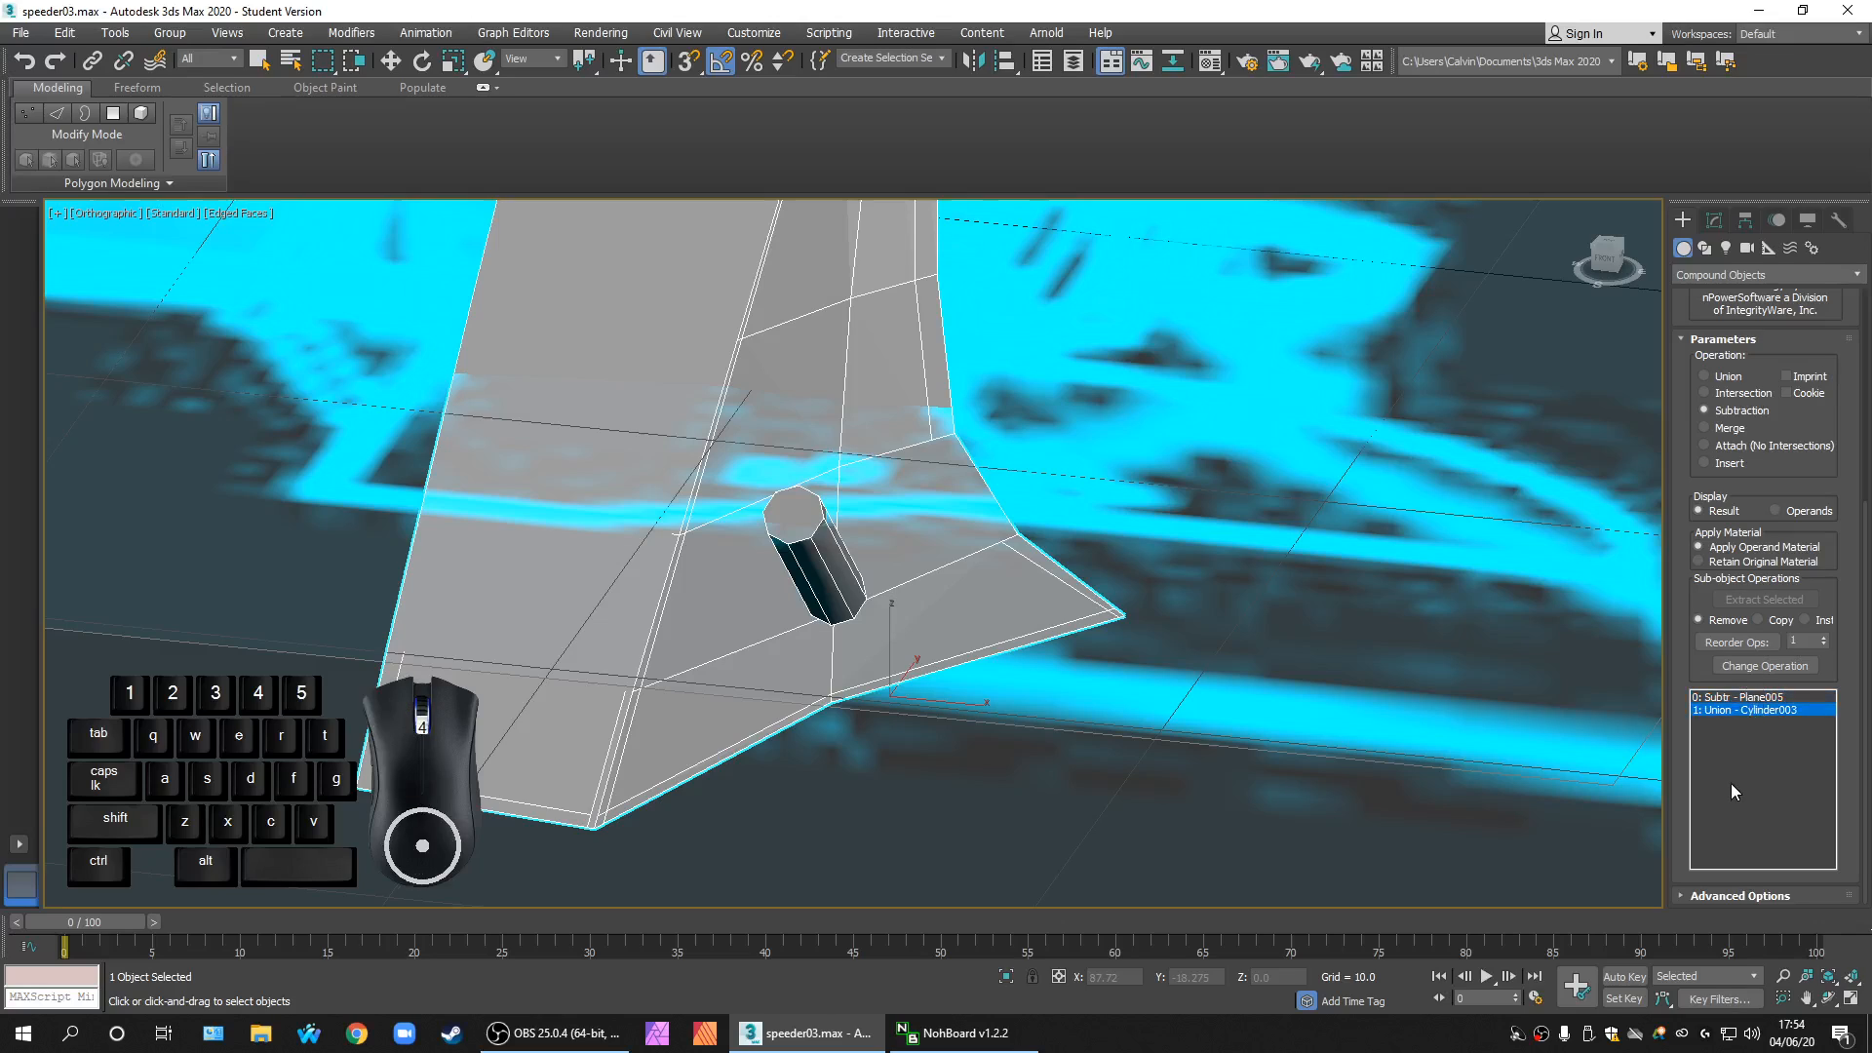
click(1737, 894)
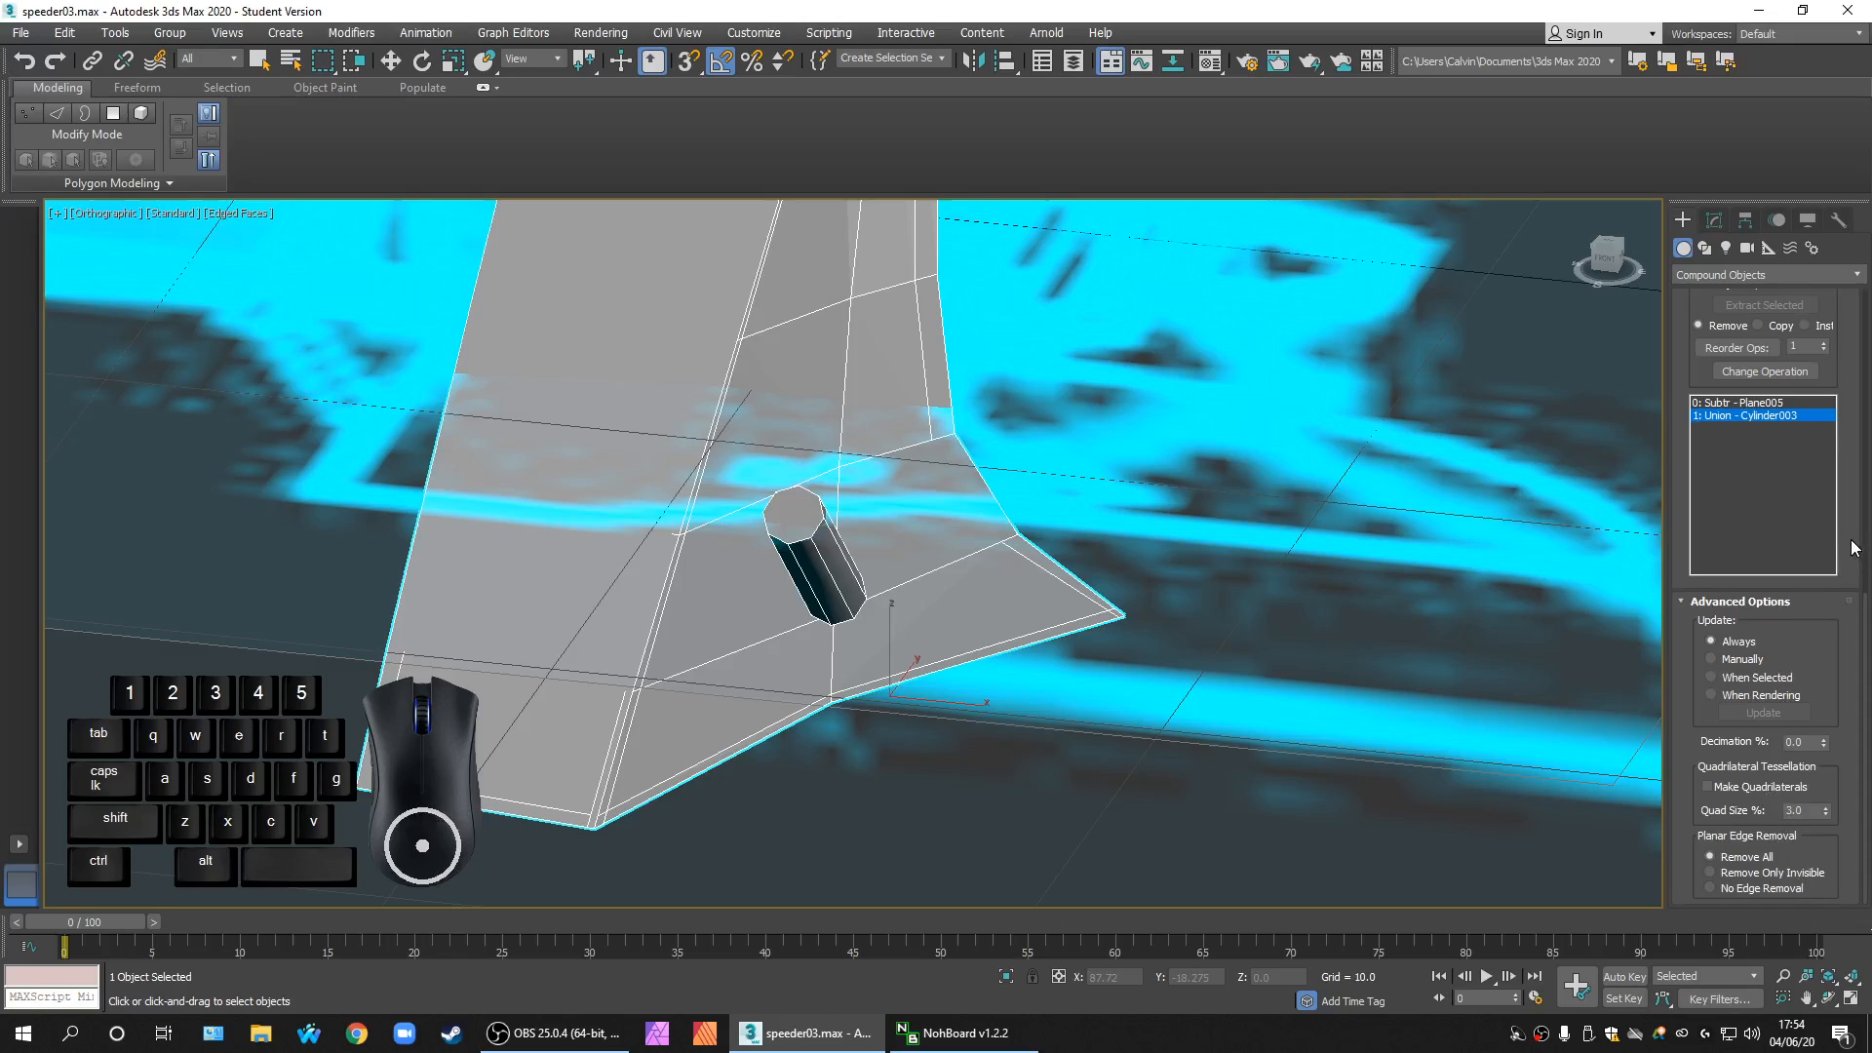
drag(1854, 548, 1852, 943)
drag(1842, 561, 1841, 748)
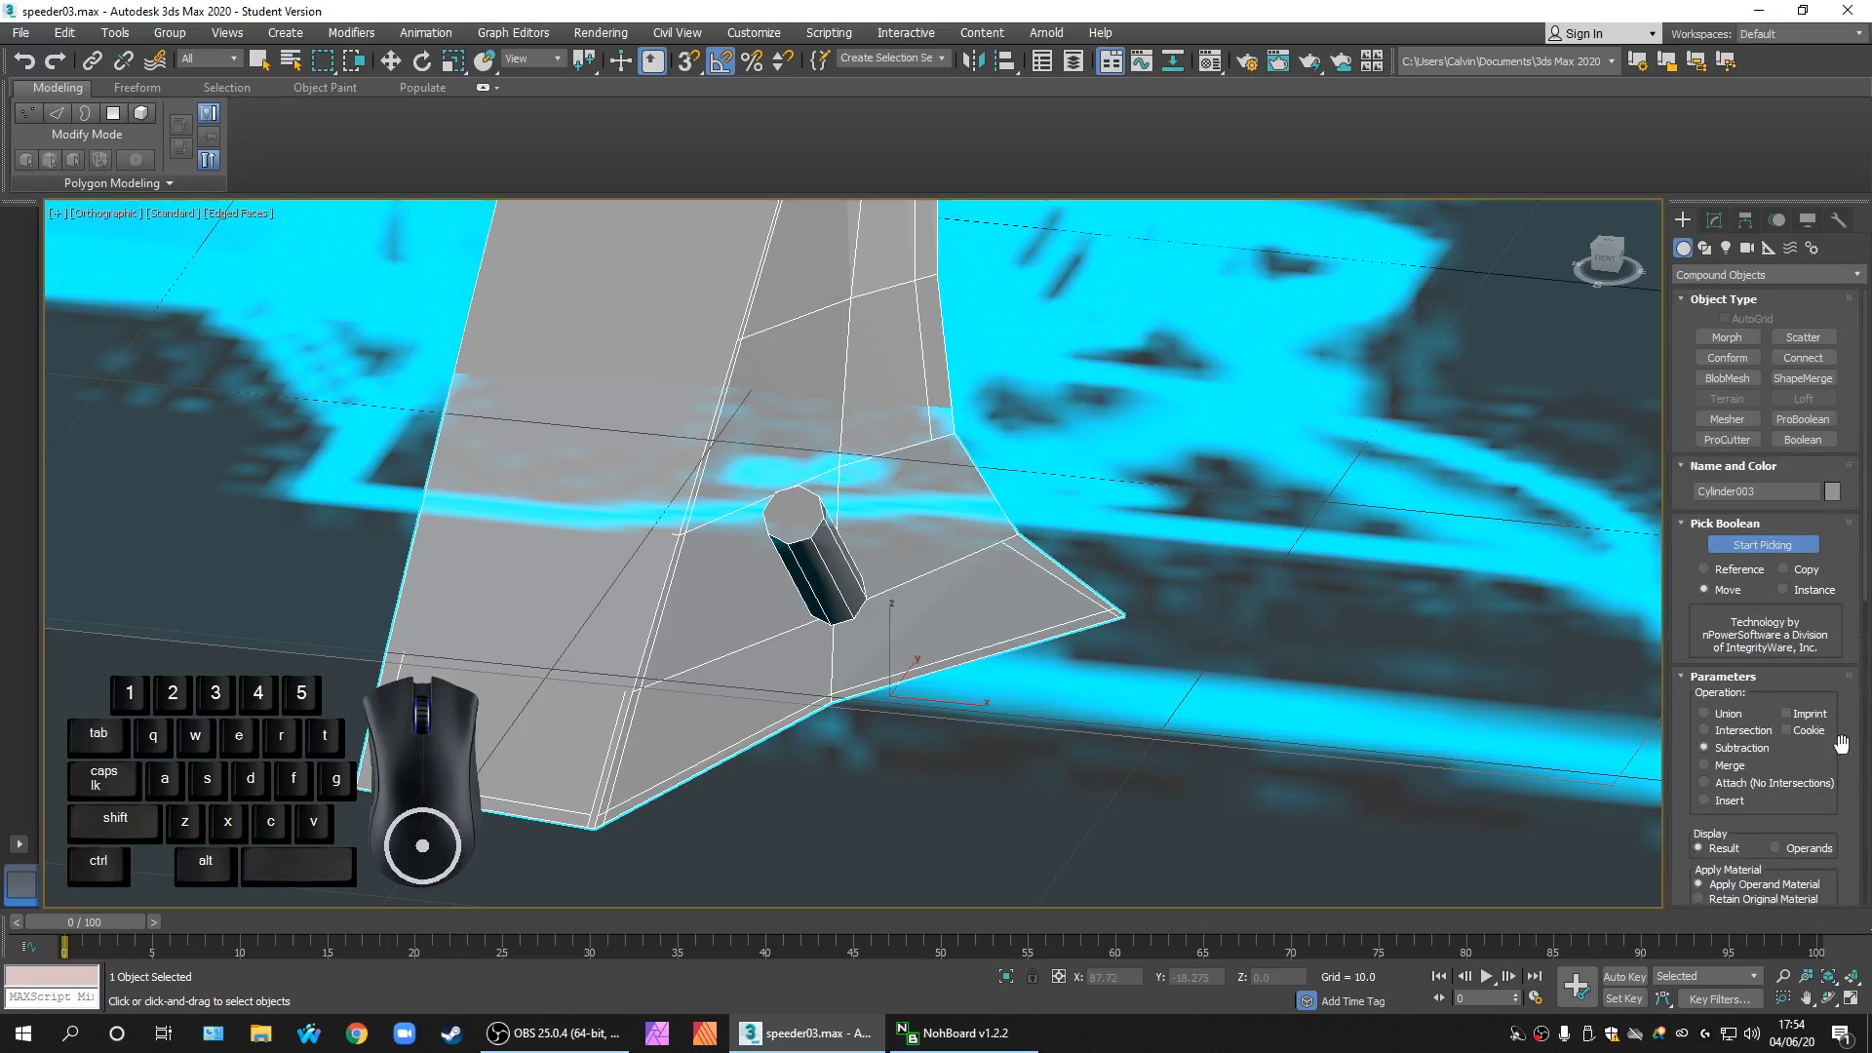
middle_drag(1132, 737, 1118, 673)
scroll(1099, 664, down, 3)
scroll(889, 577, up, 3)
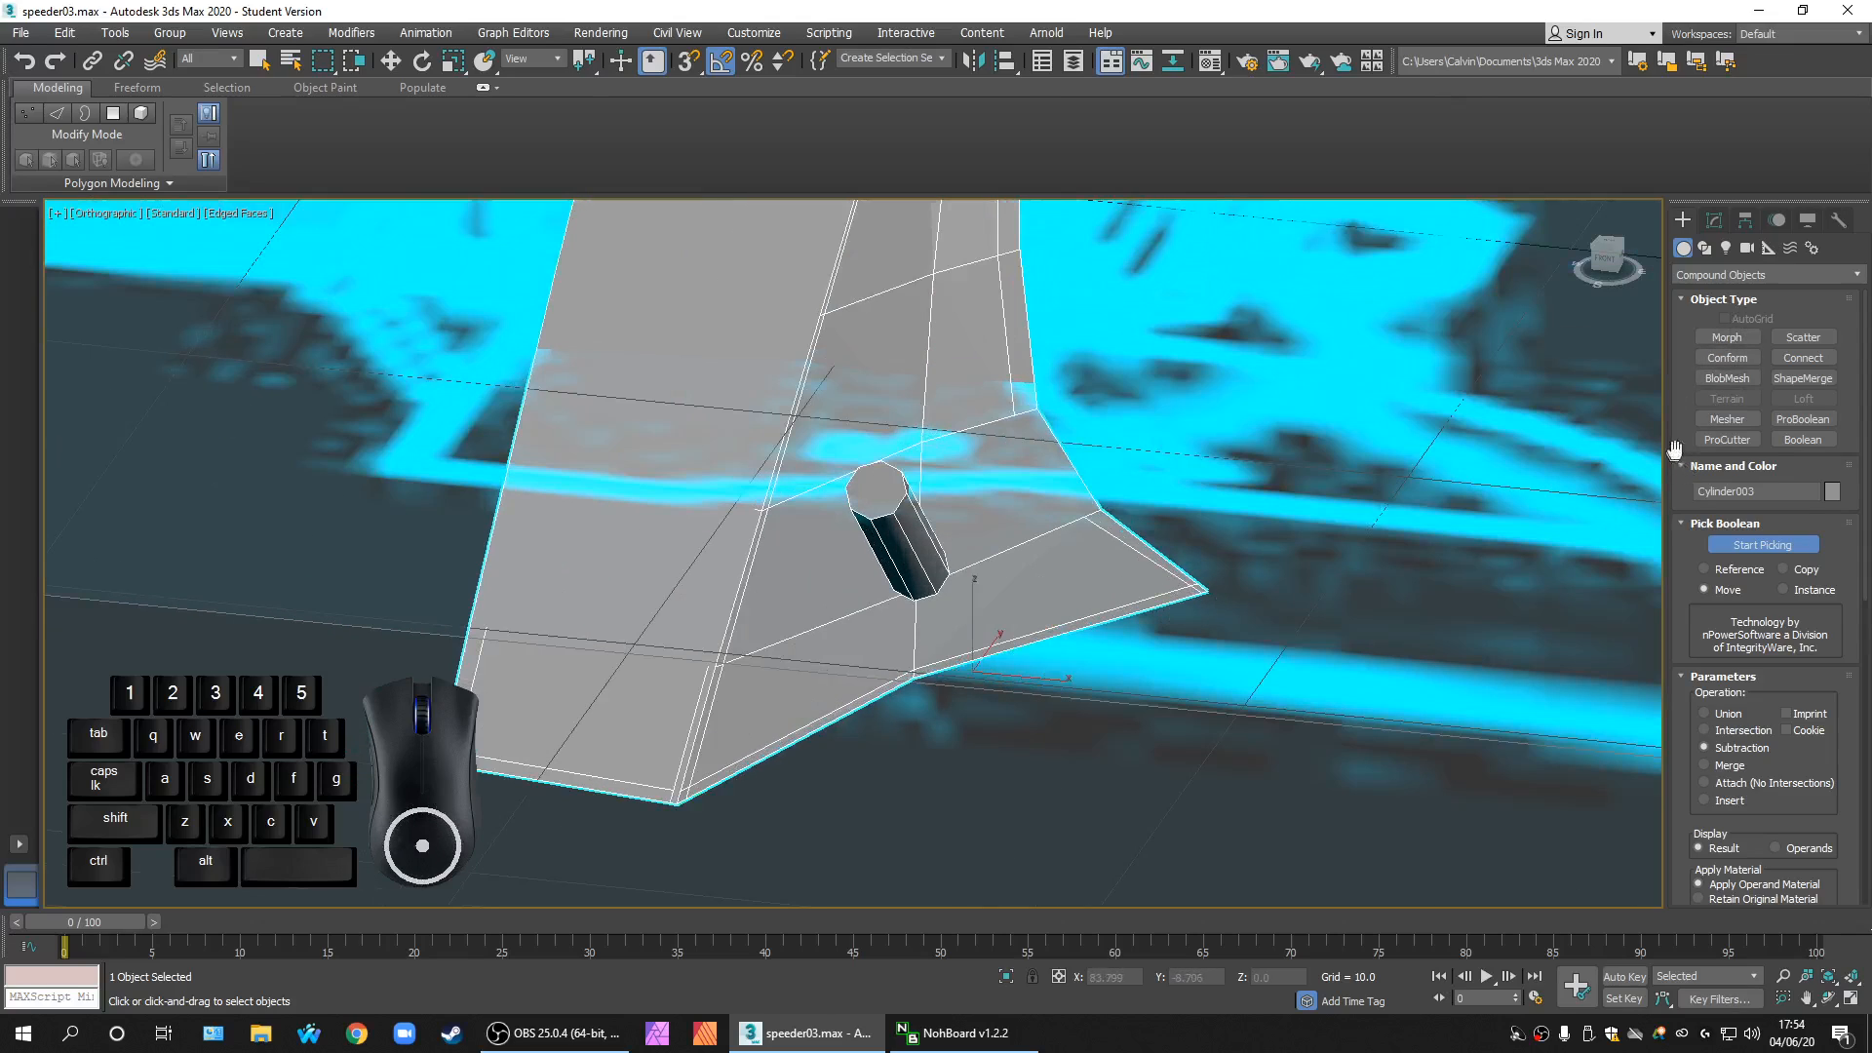
Step: Undo the ProBoolean operand reordering and subtraction back to the separate fin and cylinder
click(26, 68)
click(26, 67)
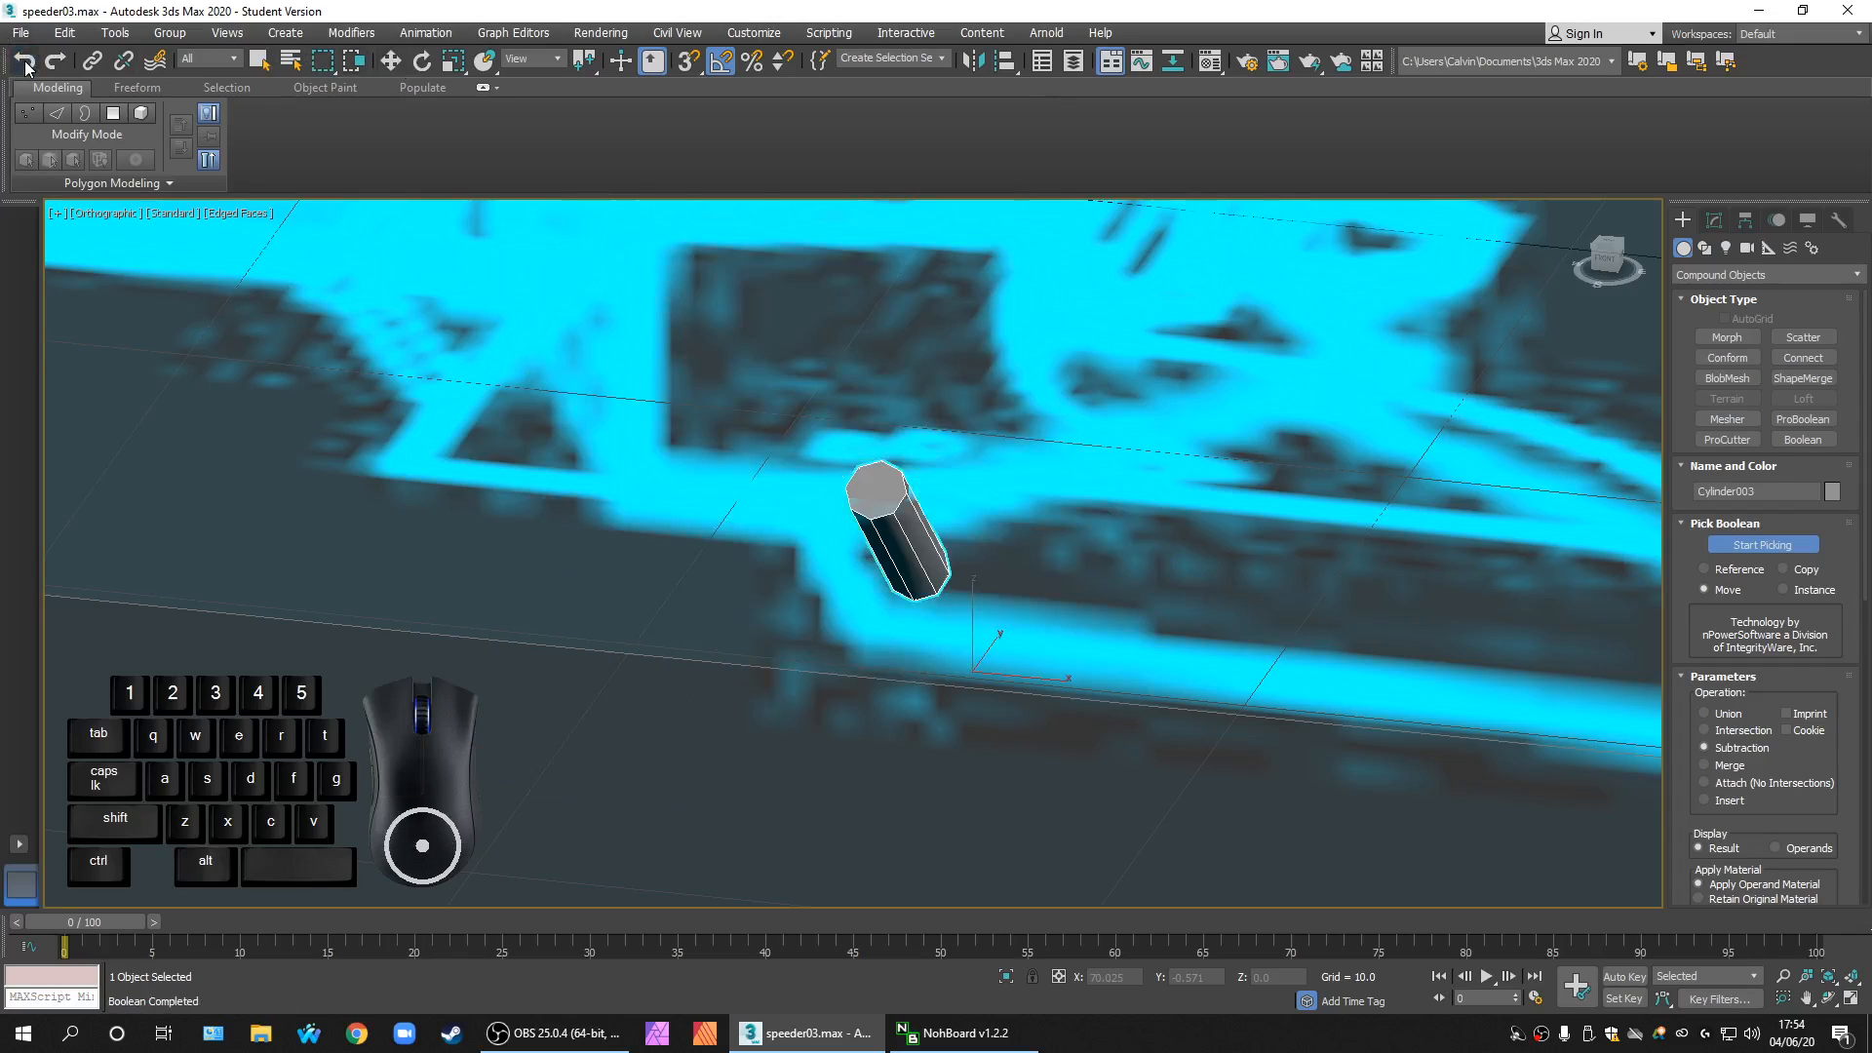
click(26, 67)
click(26, 67)
click(27, 67)
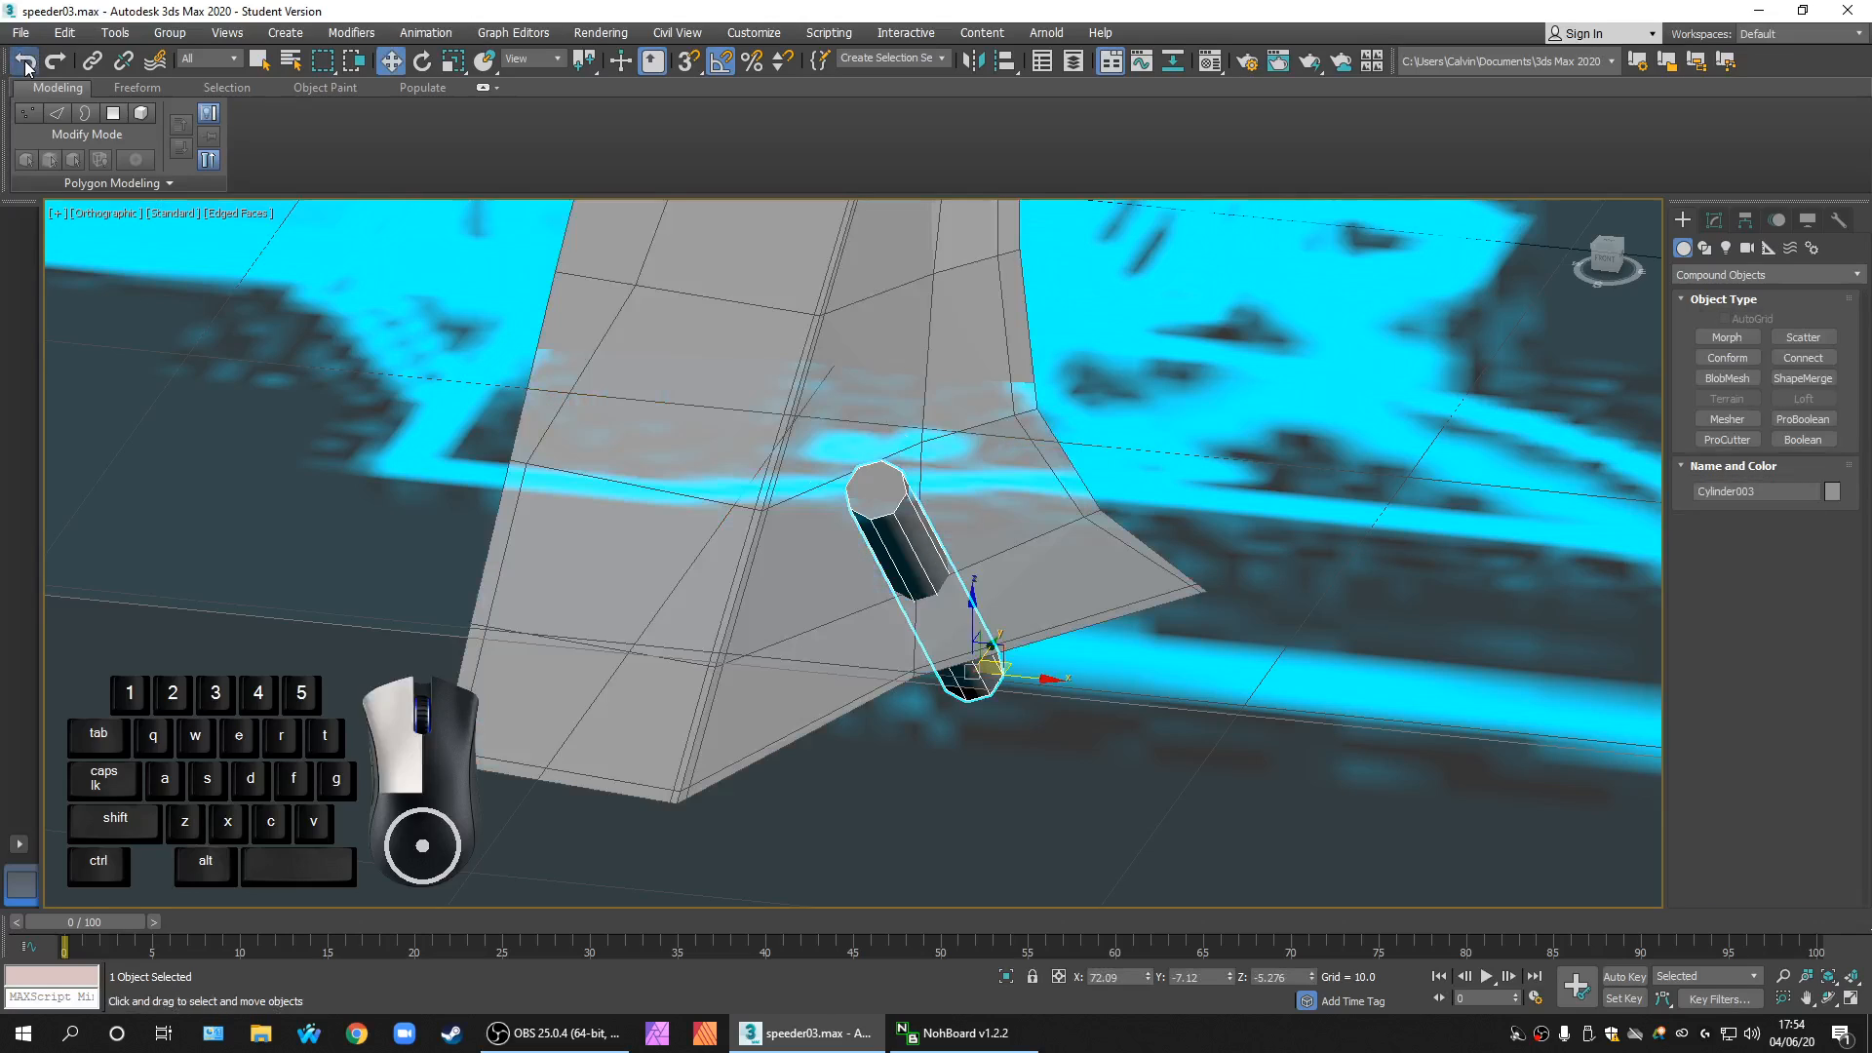
click(55, 61)
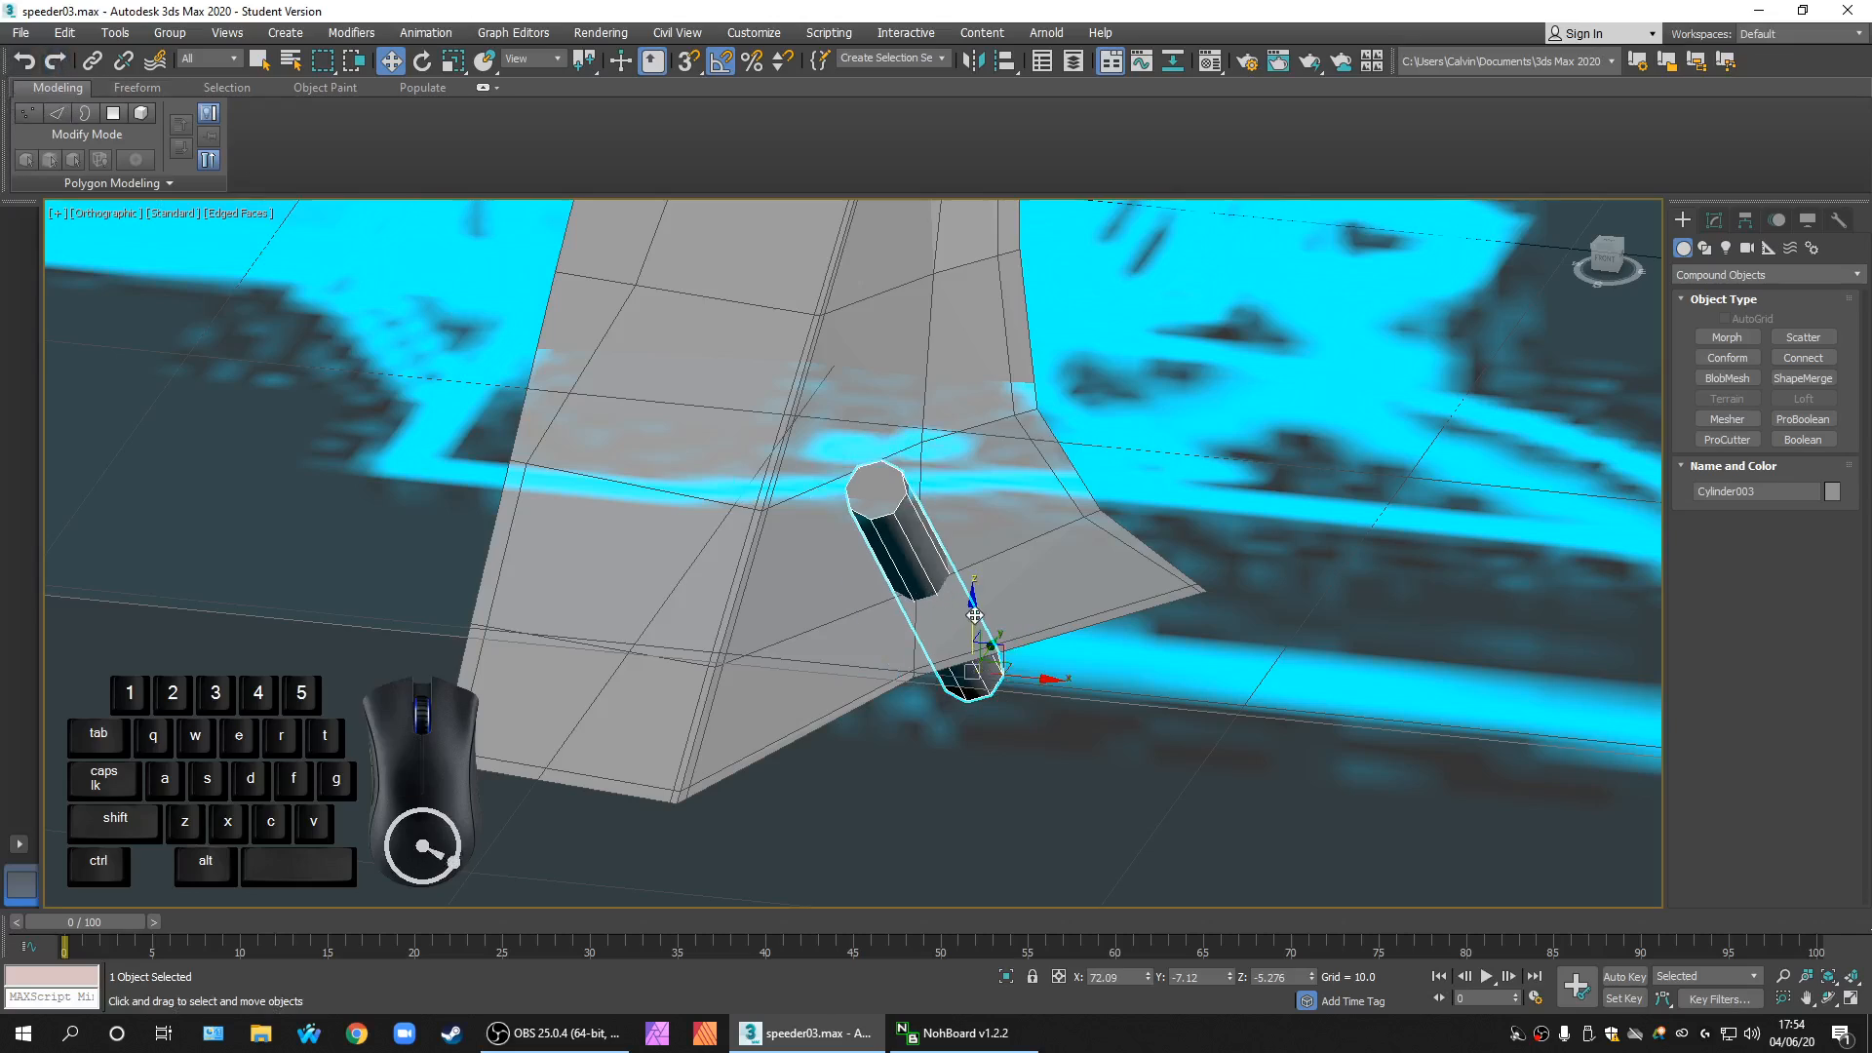
Step: Select the rear fin and turn it into a Boolean compound object
click(1227, 738)
click(1199, 575)
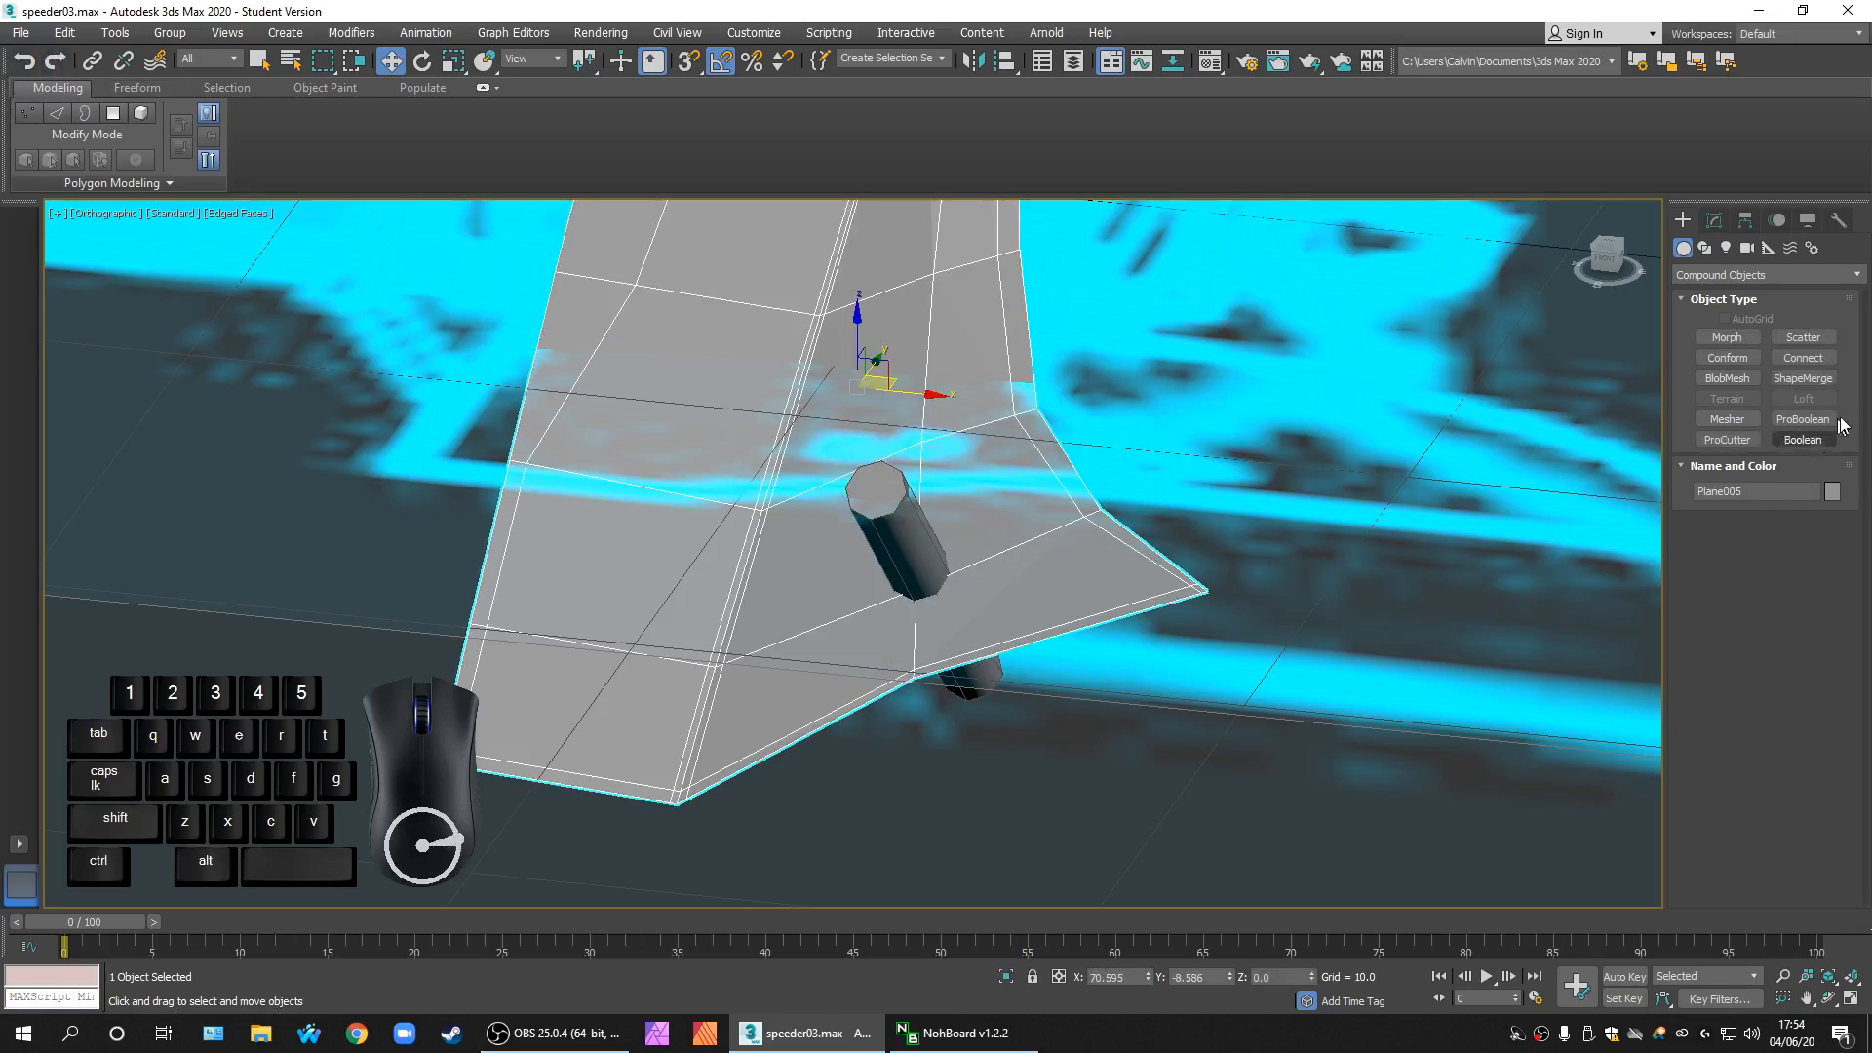
click(1716, 220)
click(1681, 220)
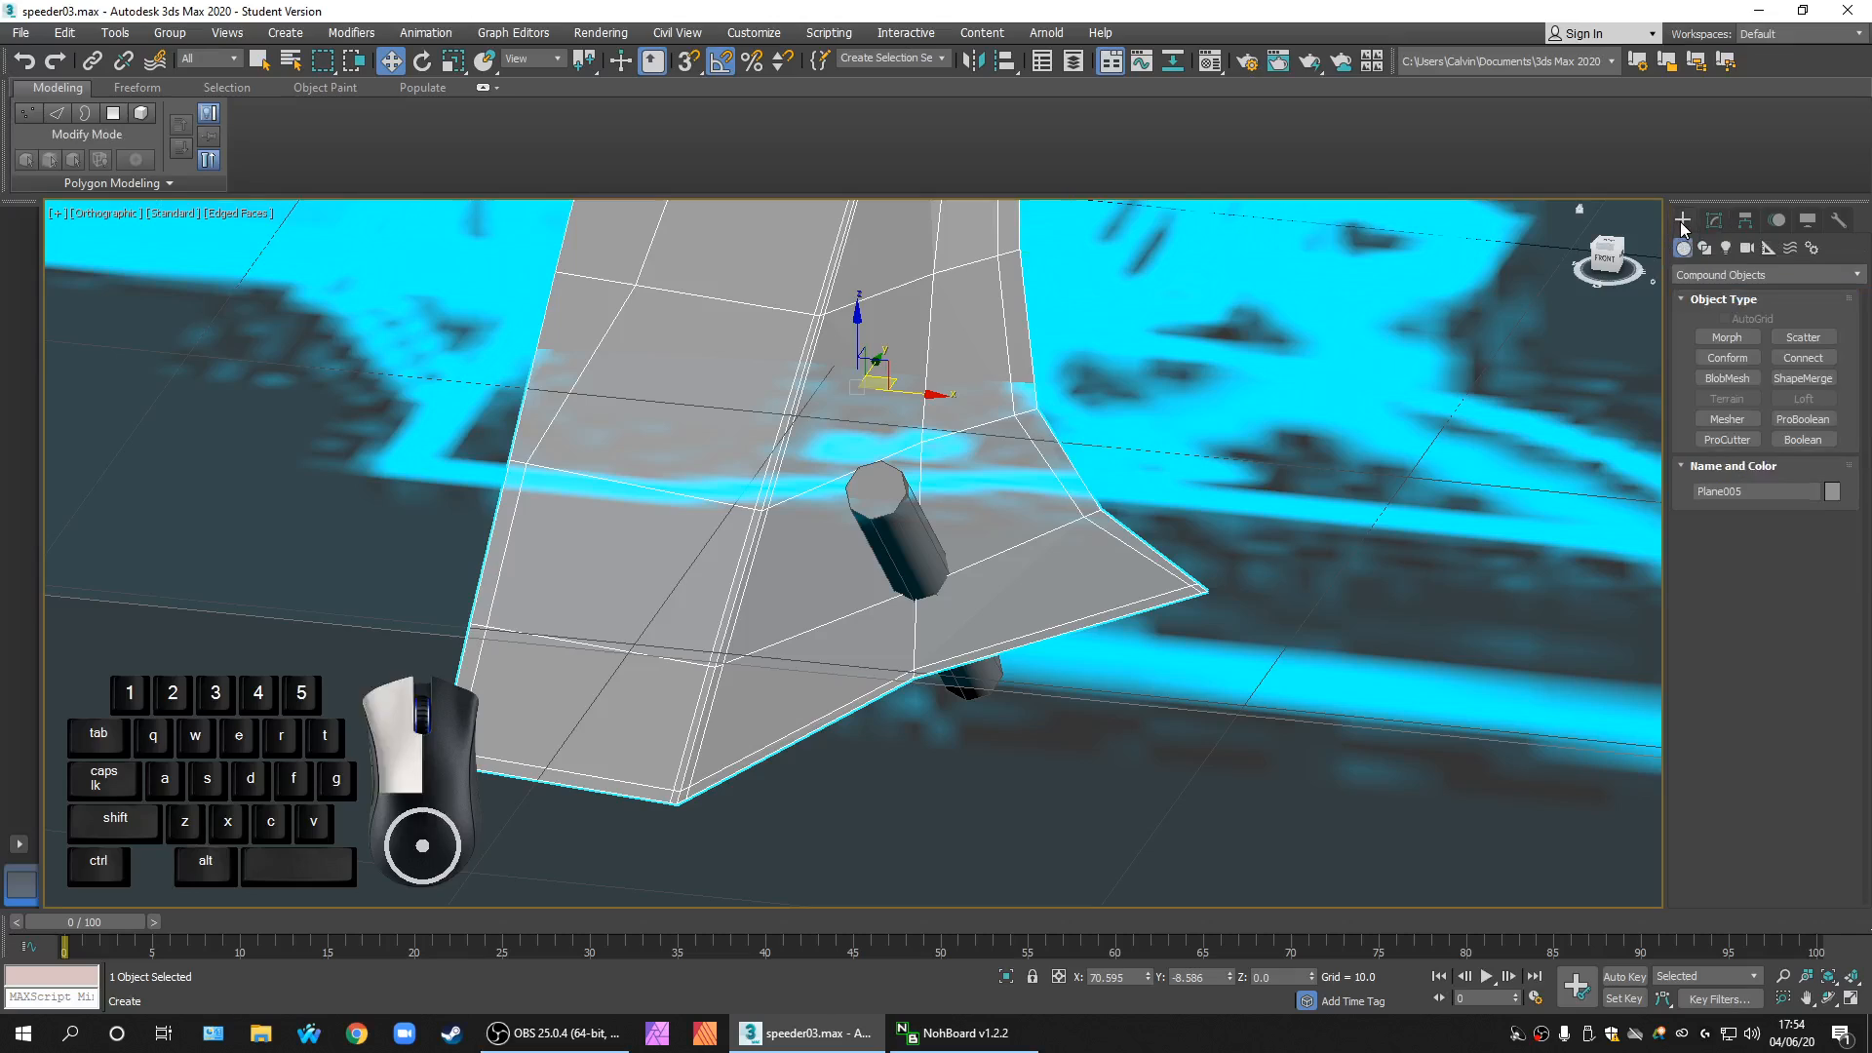
click(1755, 276)
click(1755, 276)
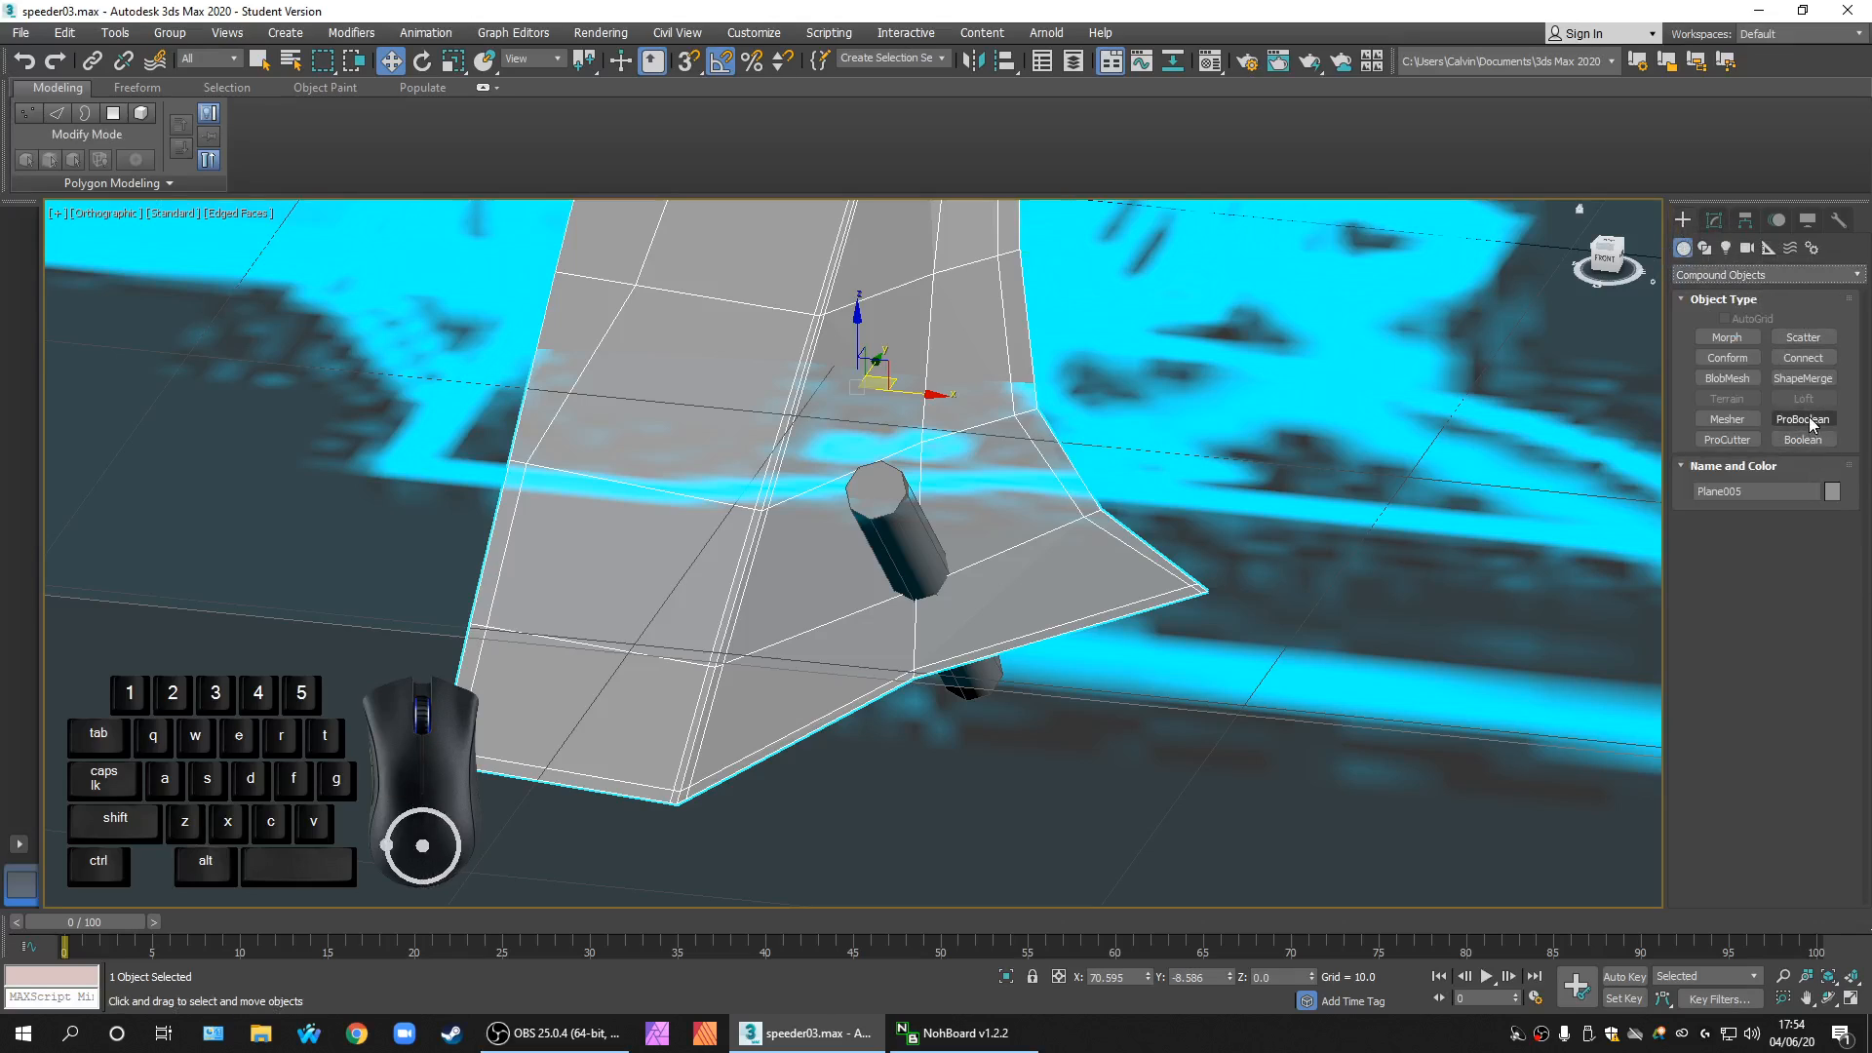
click(1791, 443)
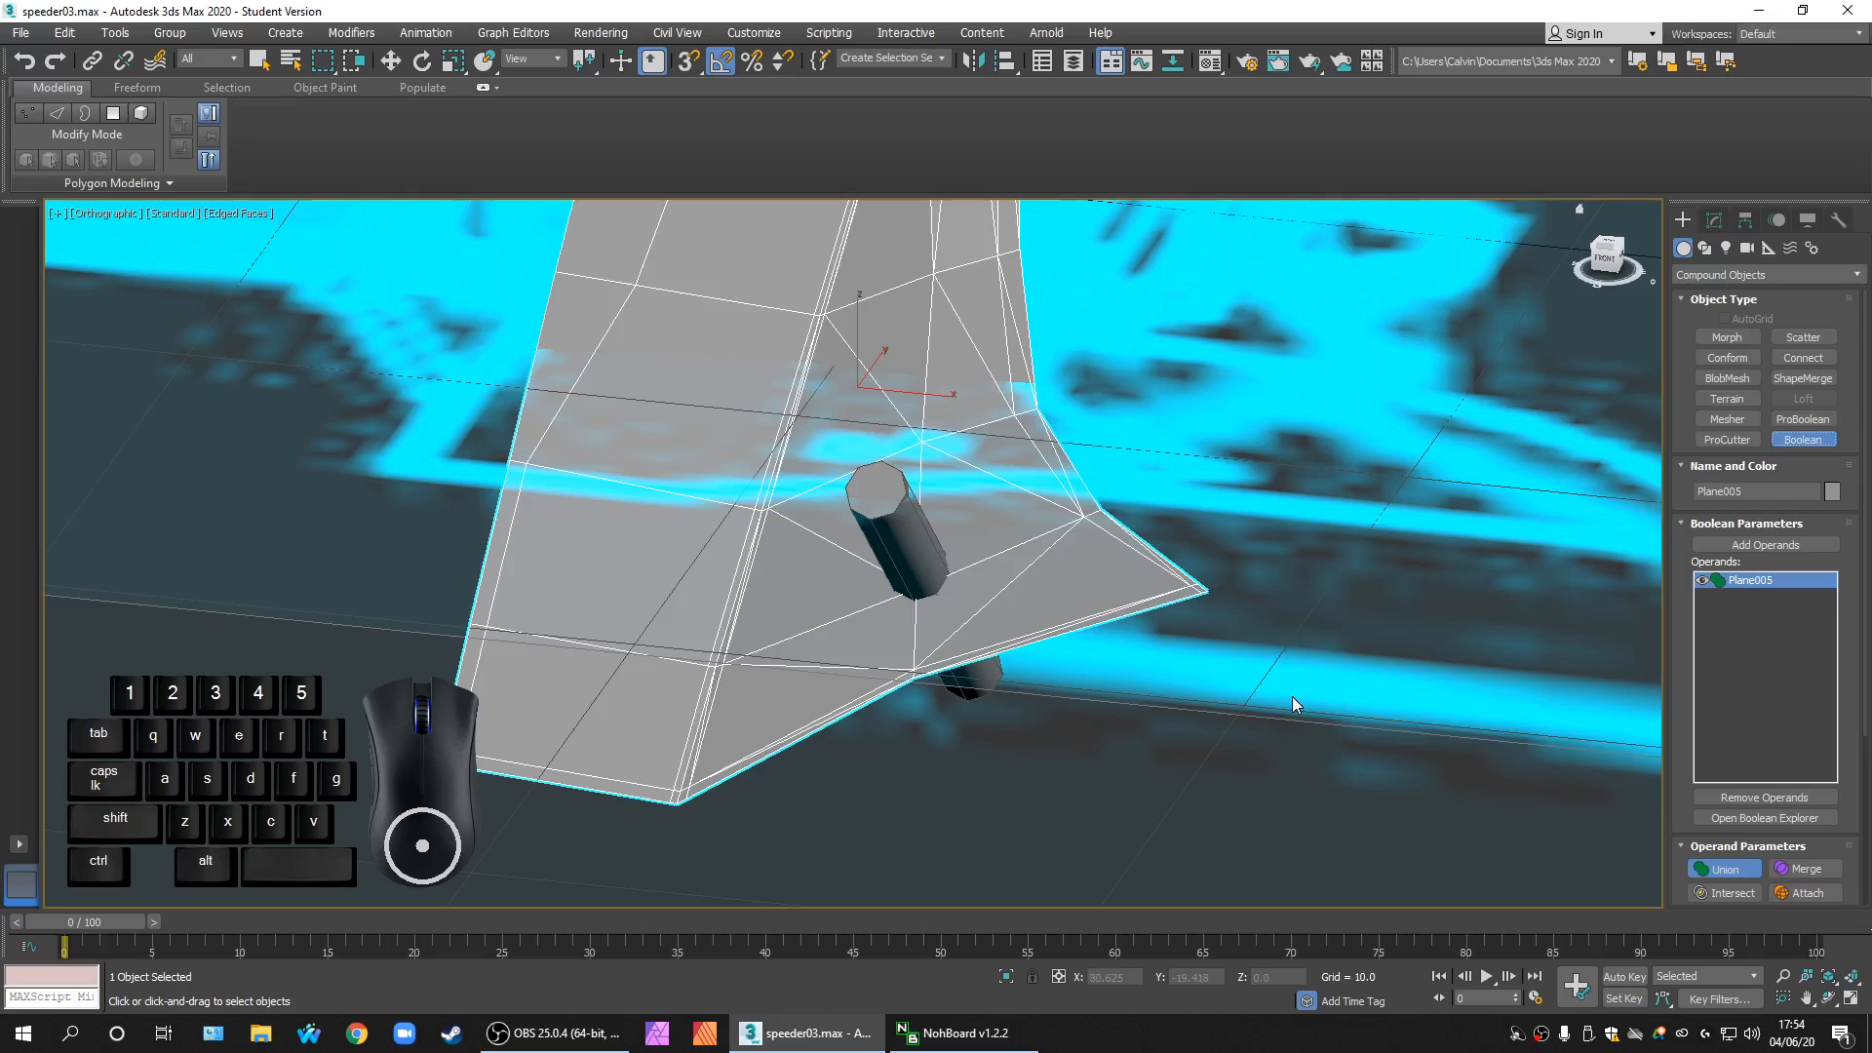
Step: Add the thin cylinder as a Boolean operand and set it to Subtract to cut a hole through the fin
middle_drag(1290, 696, 1319, 617)
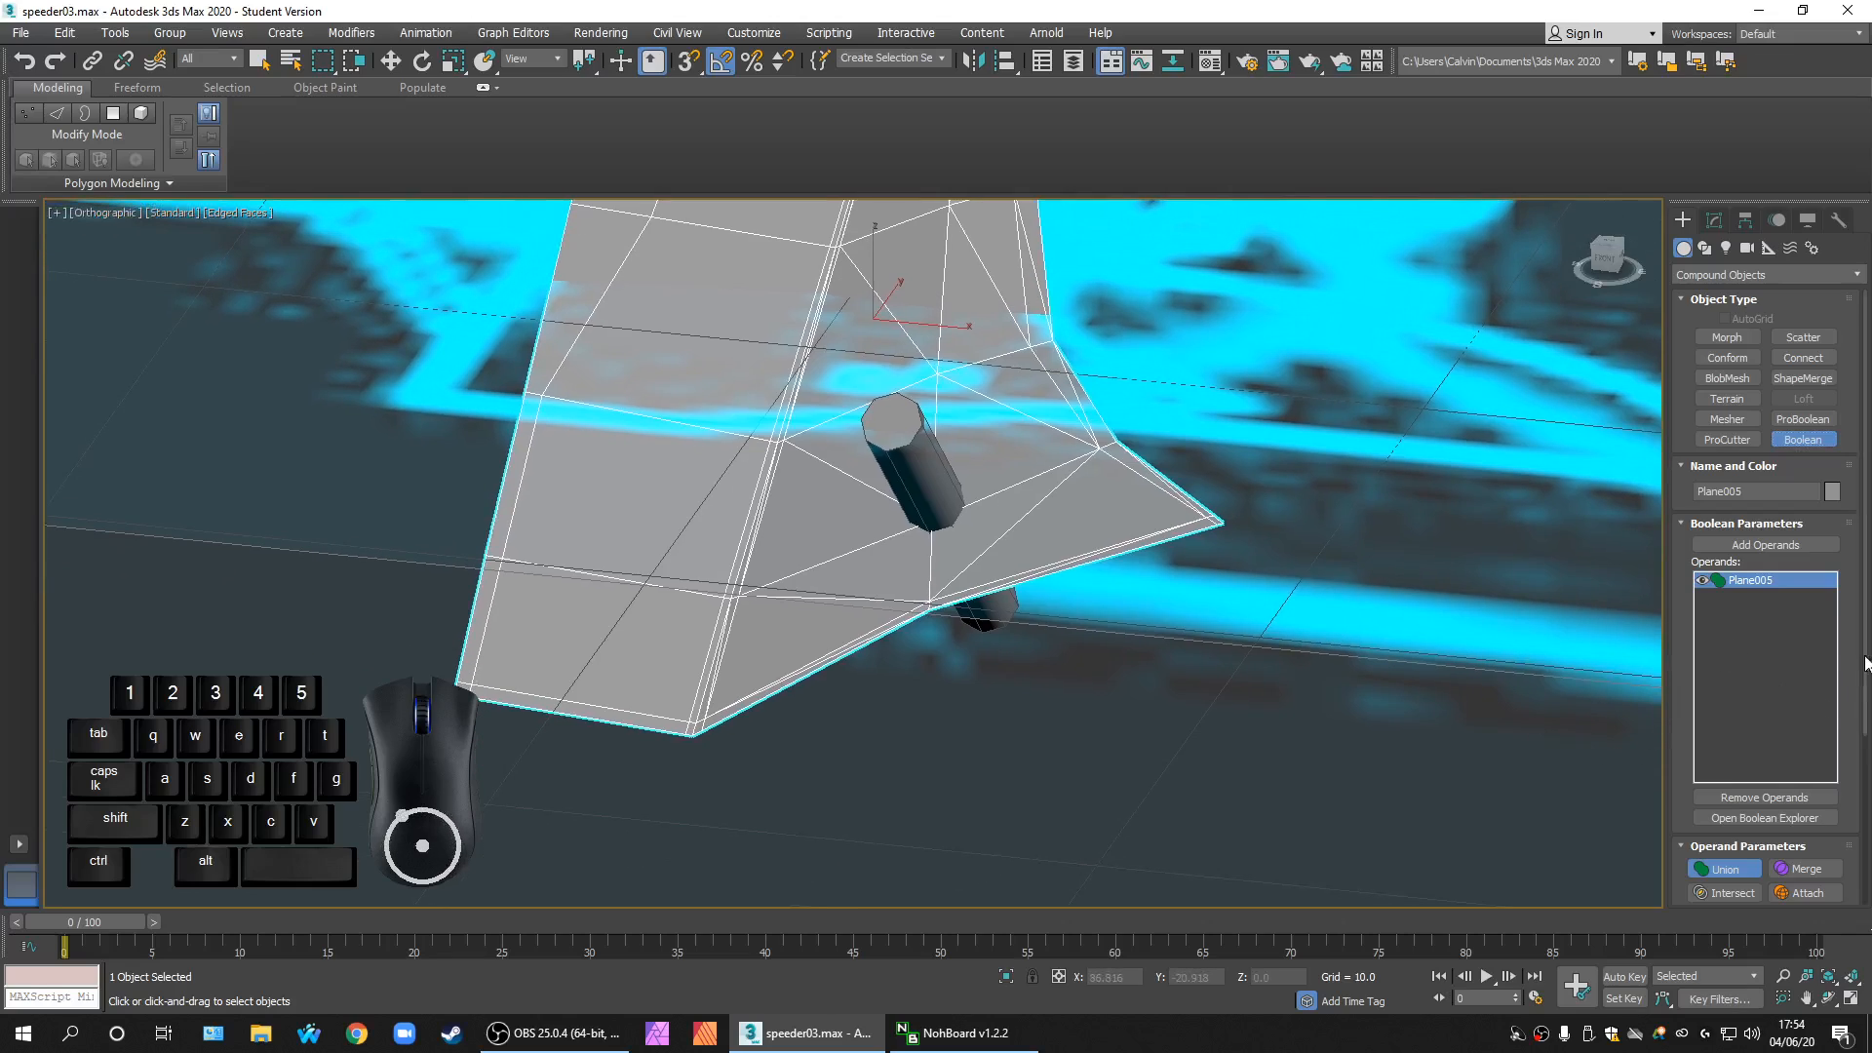
click(1796, 544)
click(989, 485)
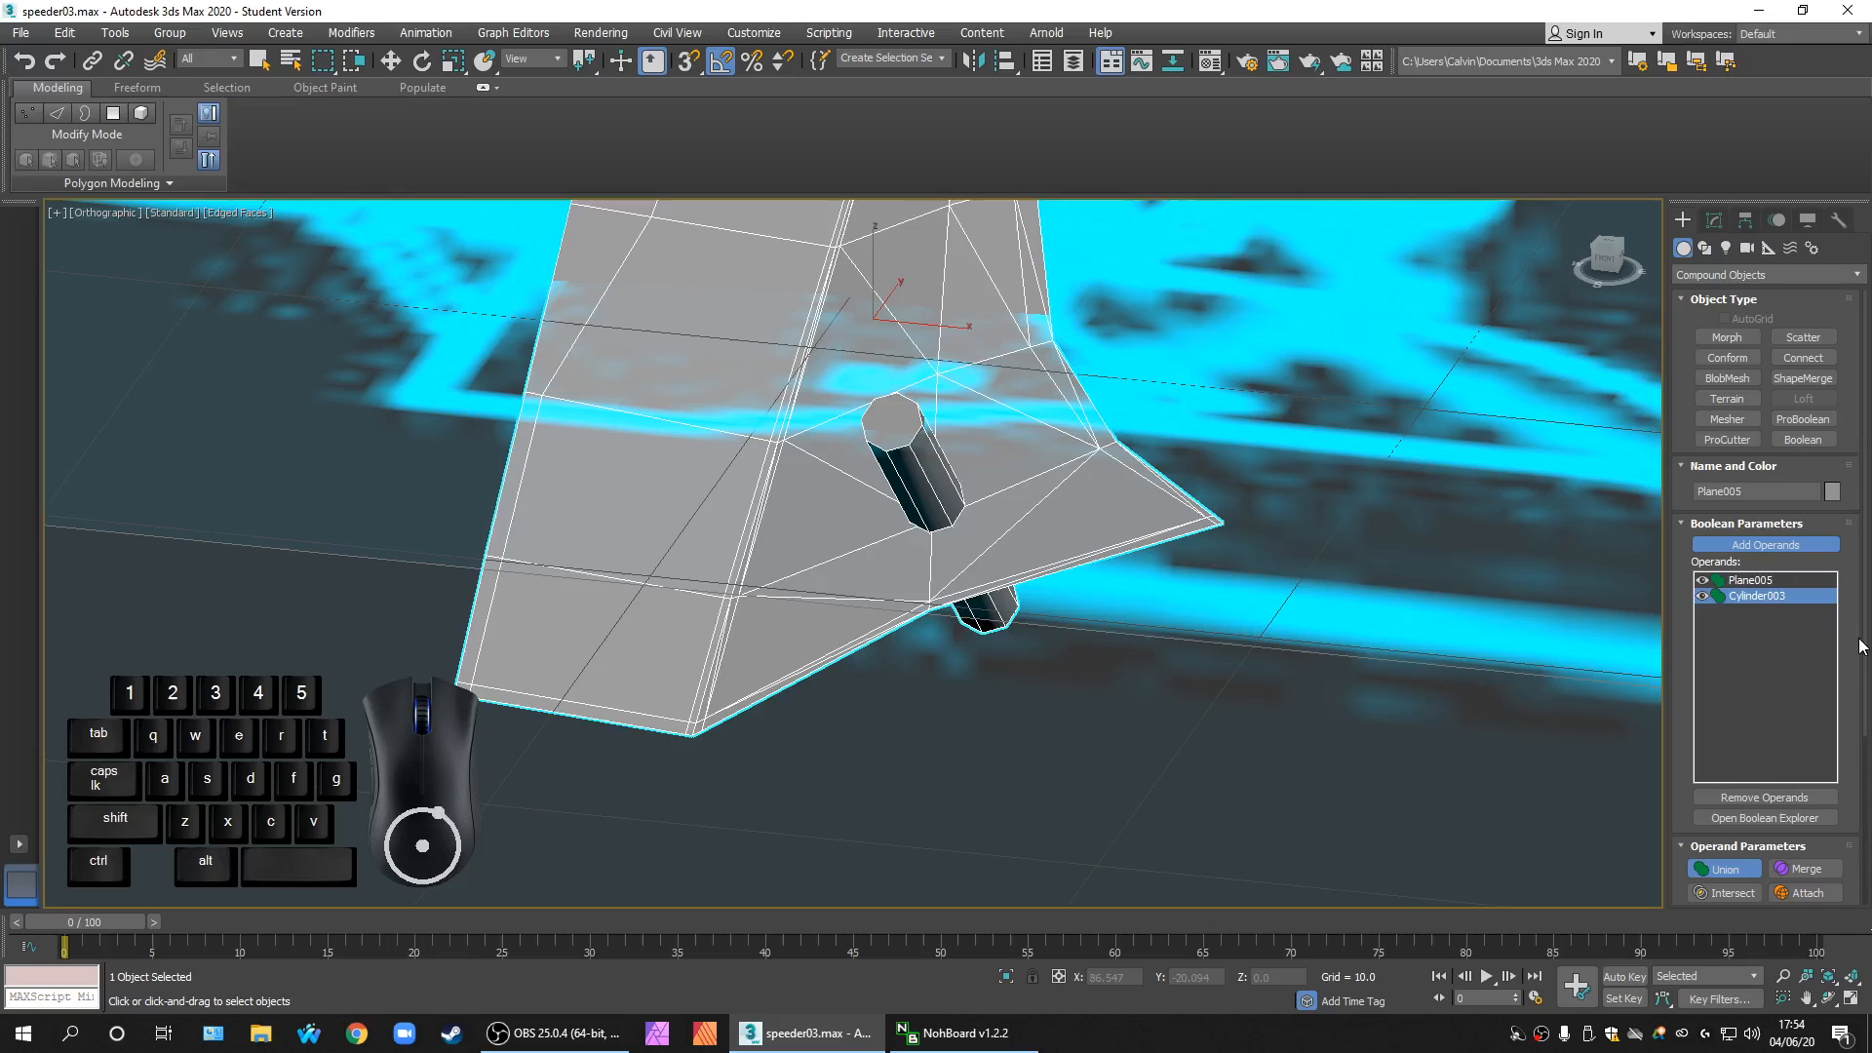
scroll(1862, 645, down, 3)
click(1729, 766)
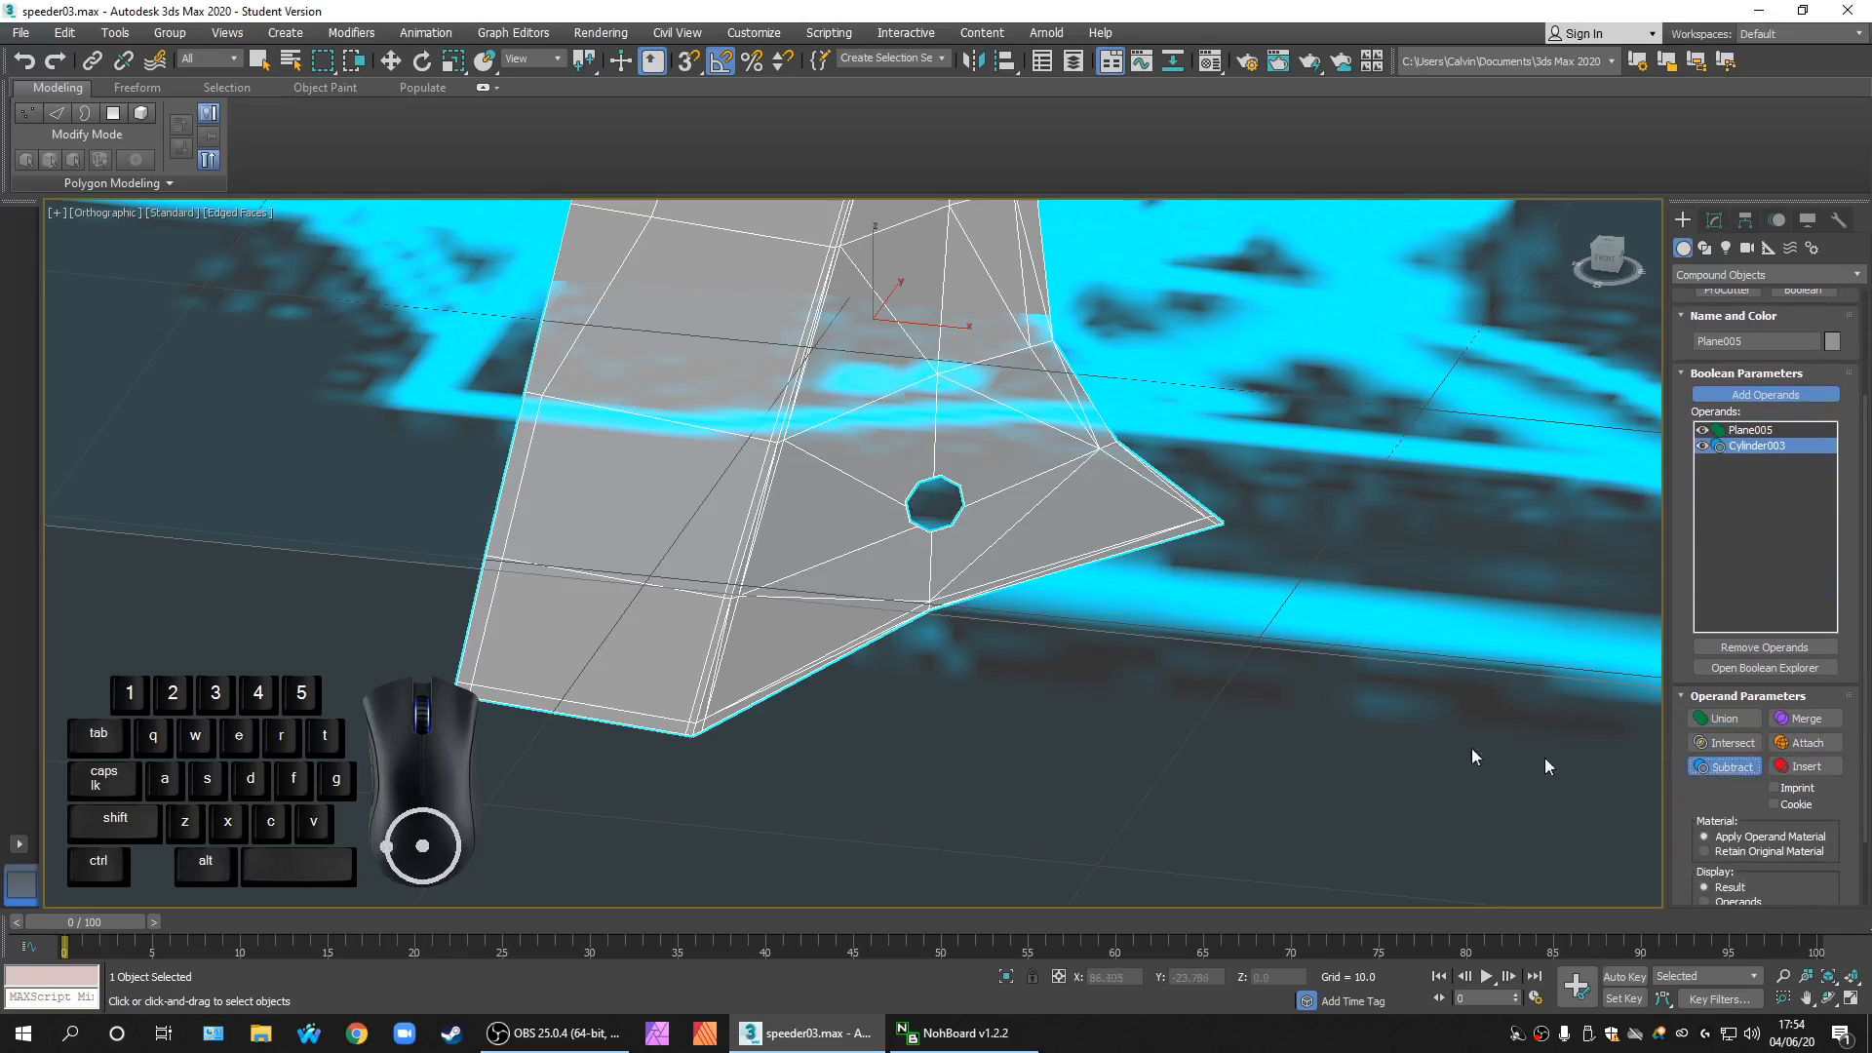
scroll(911, 566, up, 2)
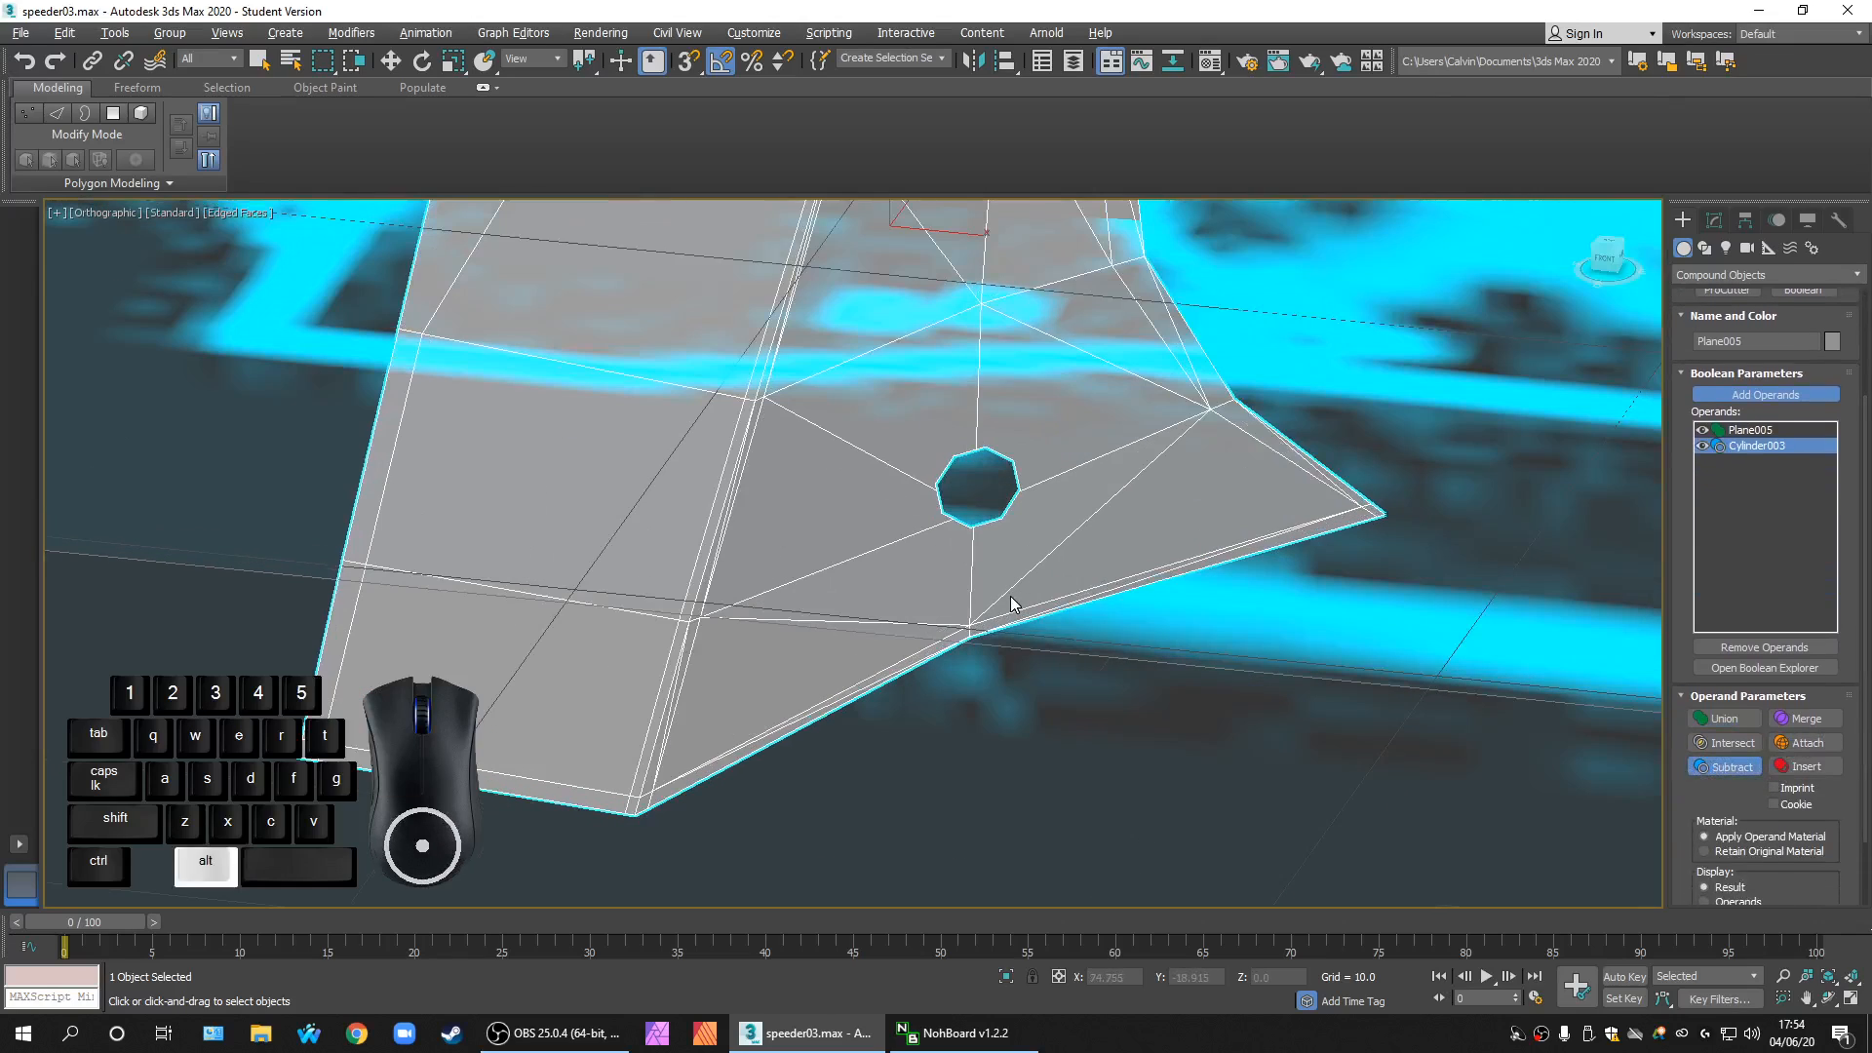
alt+middle_drag(1019, 599, 965, 585)
Step: Add an Edit Poly modifier above the fin's Boolean
key(w)
click(1713, 221)
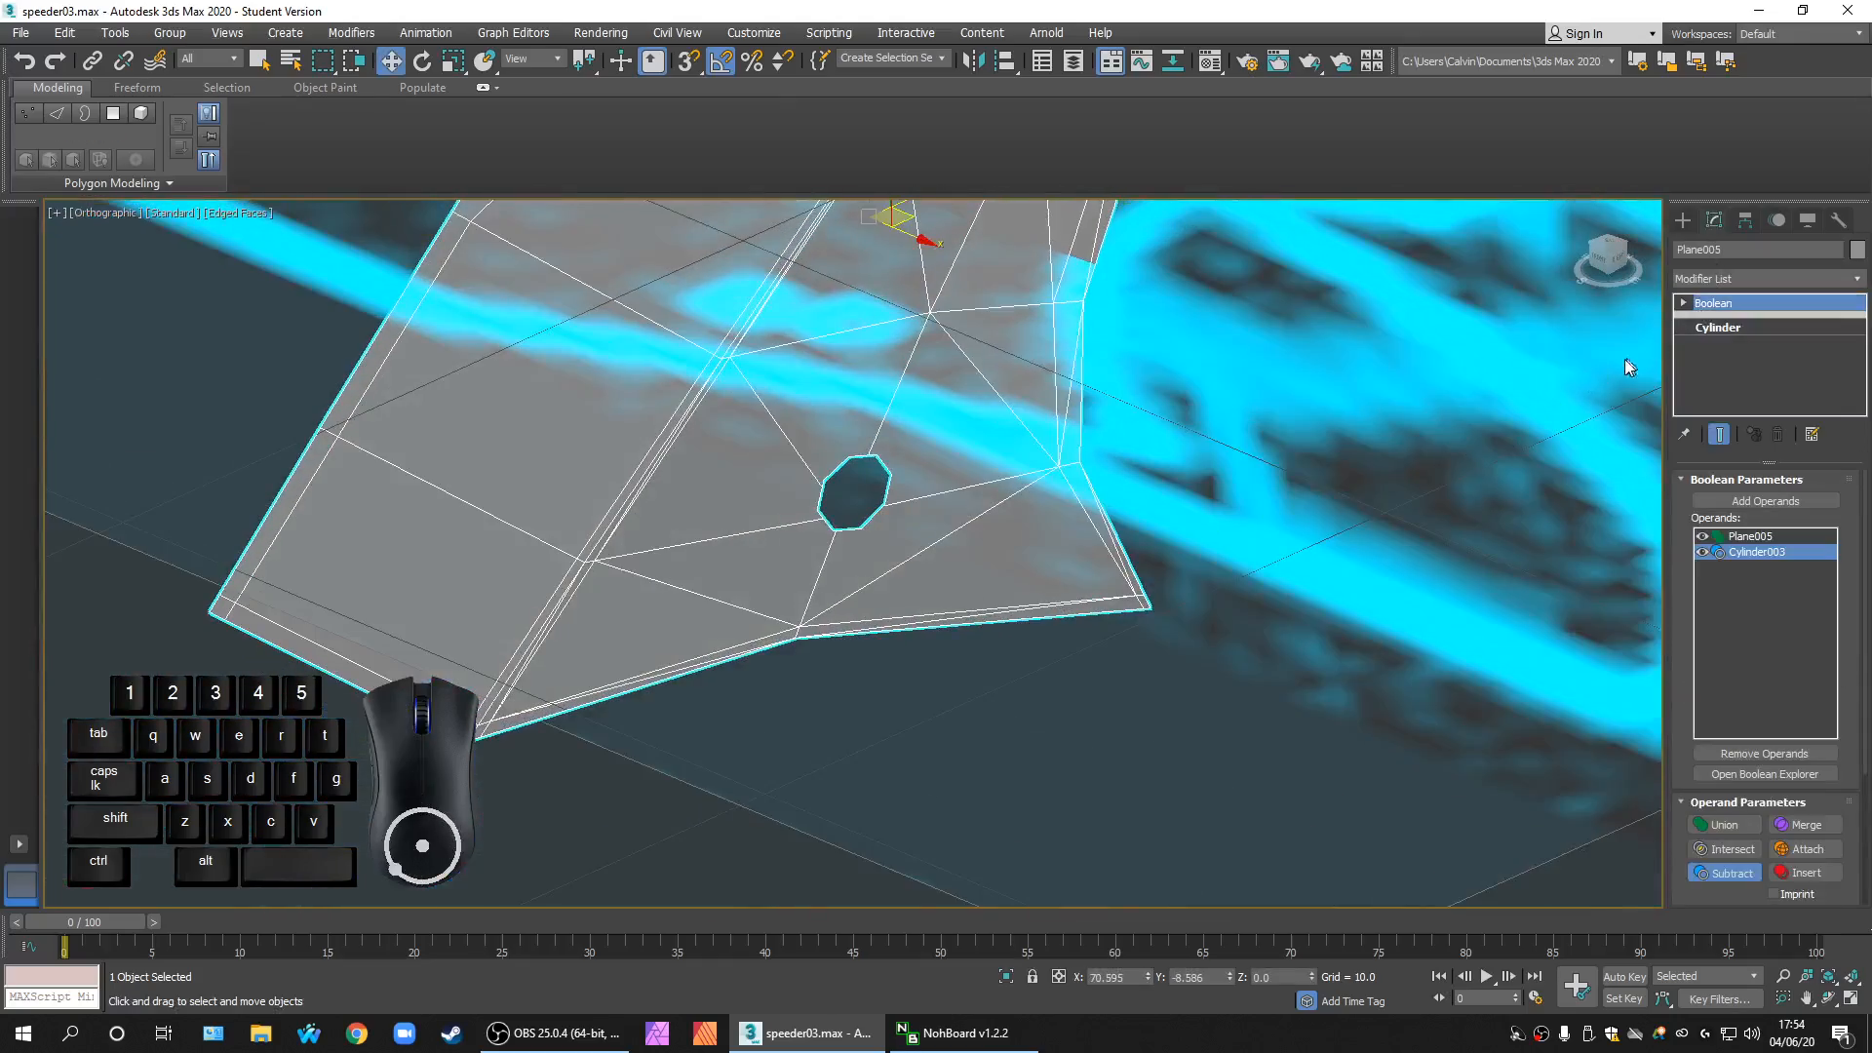
click(1767, 278)
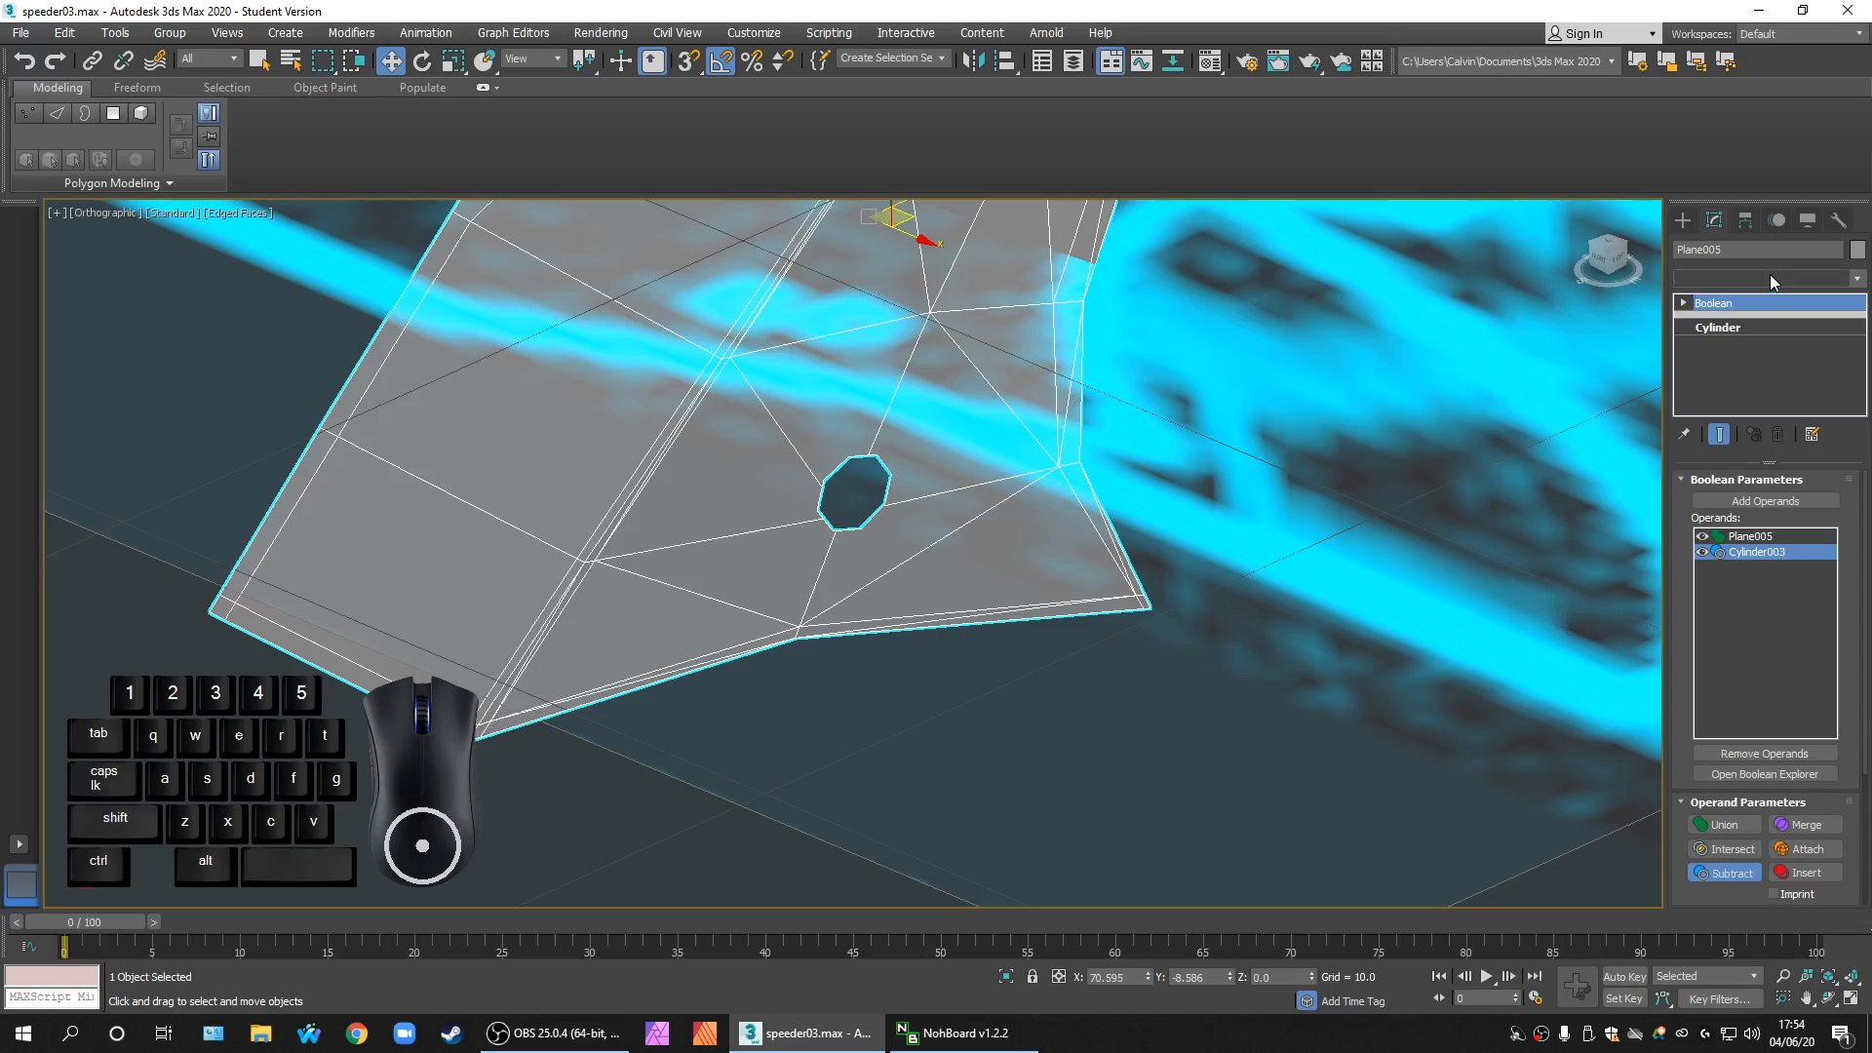
key(e)
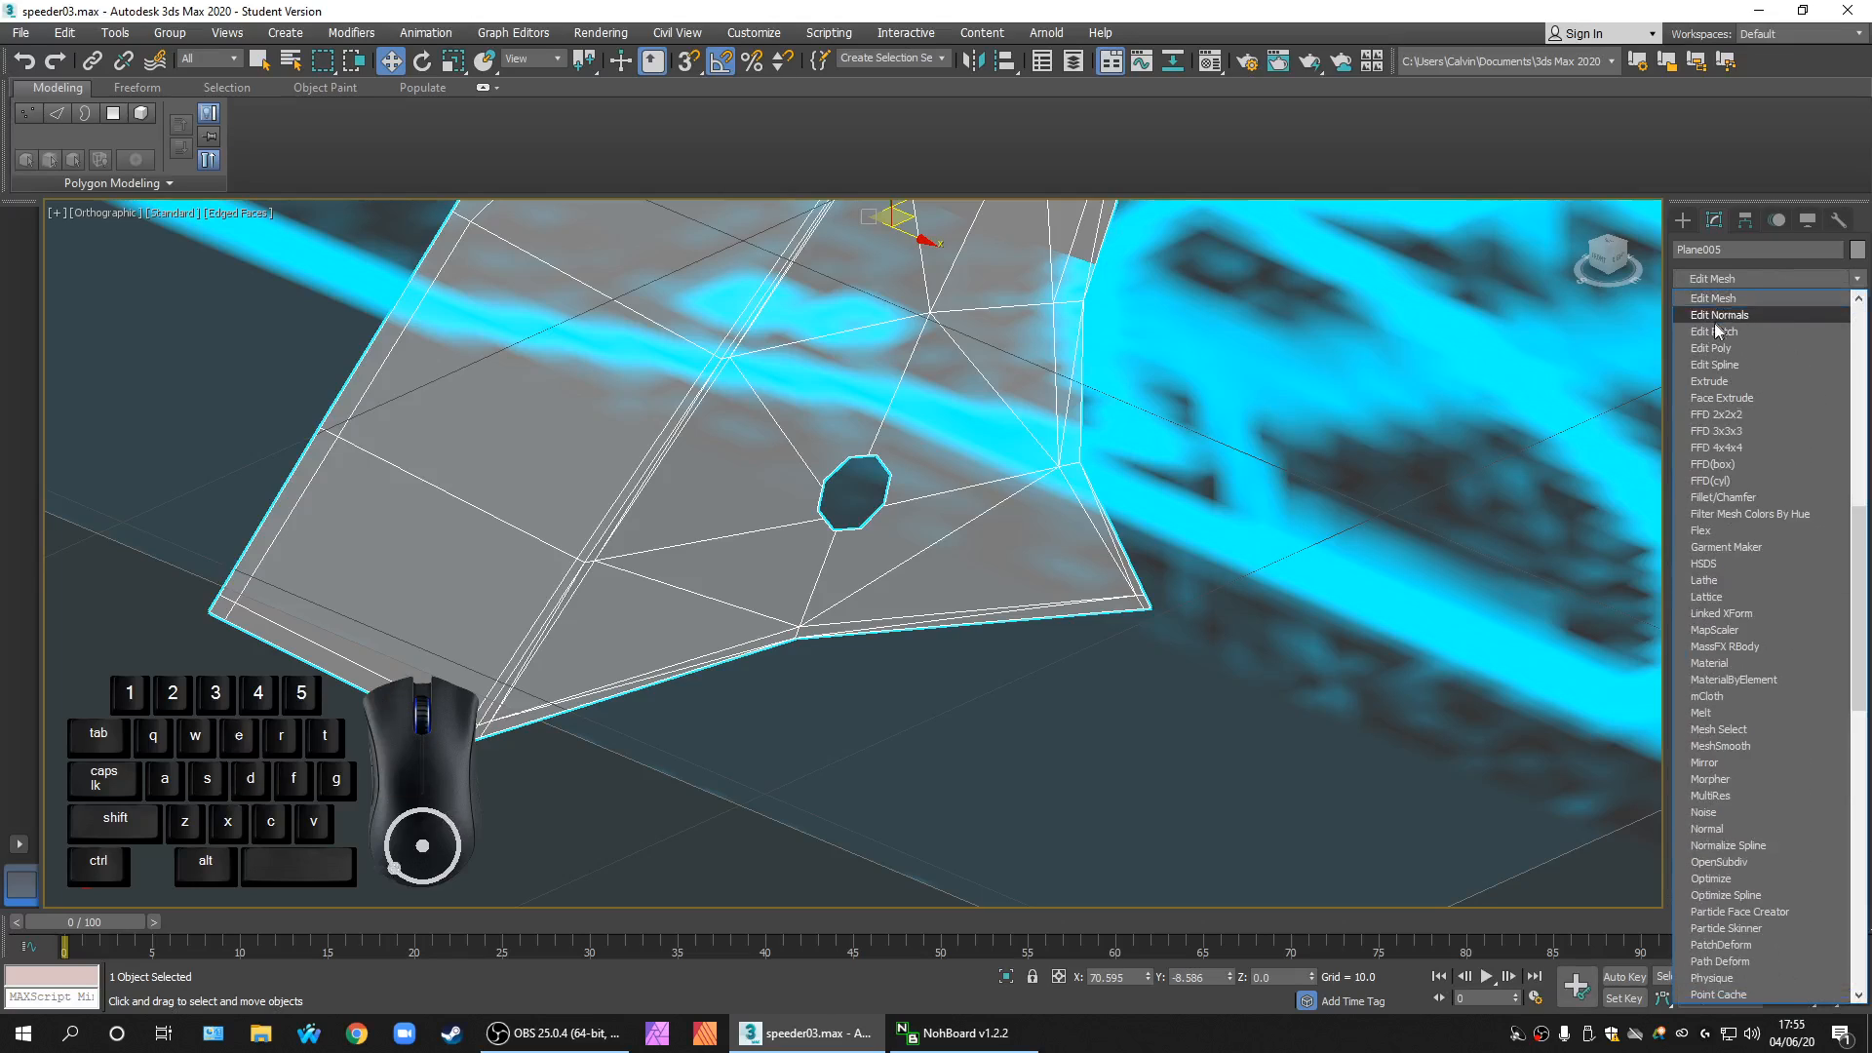
click(1708, 353)
Step: Remove the Edit Poly modifier from the fin and undo the Boolean subtraction of the cylinder
alt+middle_drag(1179, 587, 1316, 585)
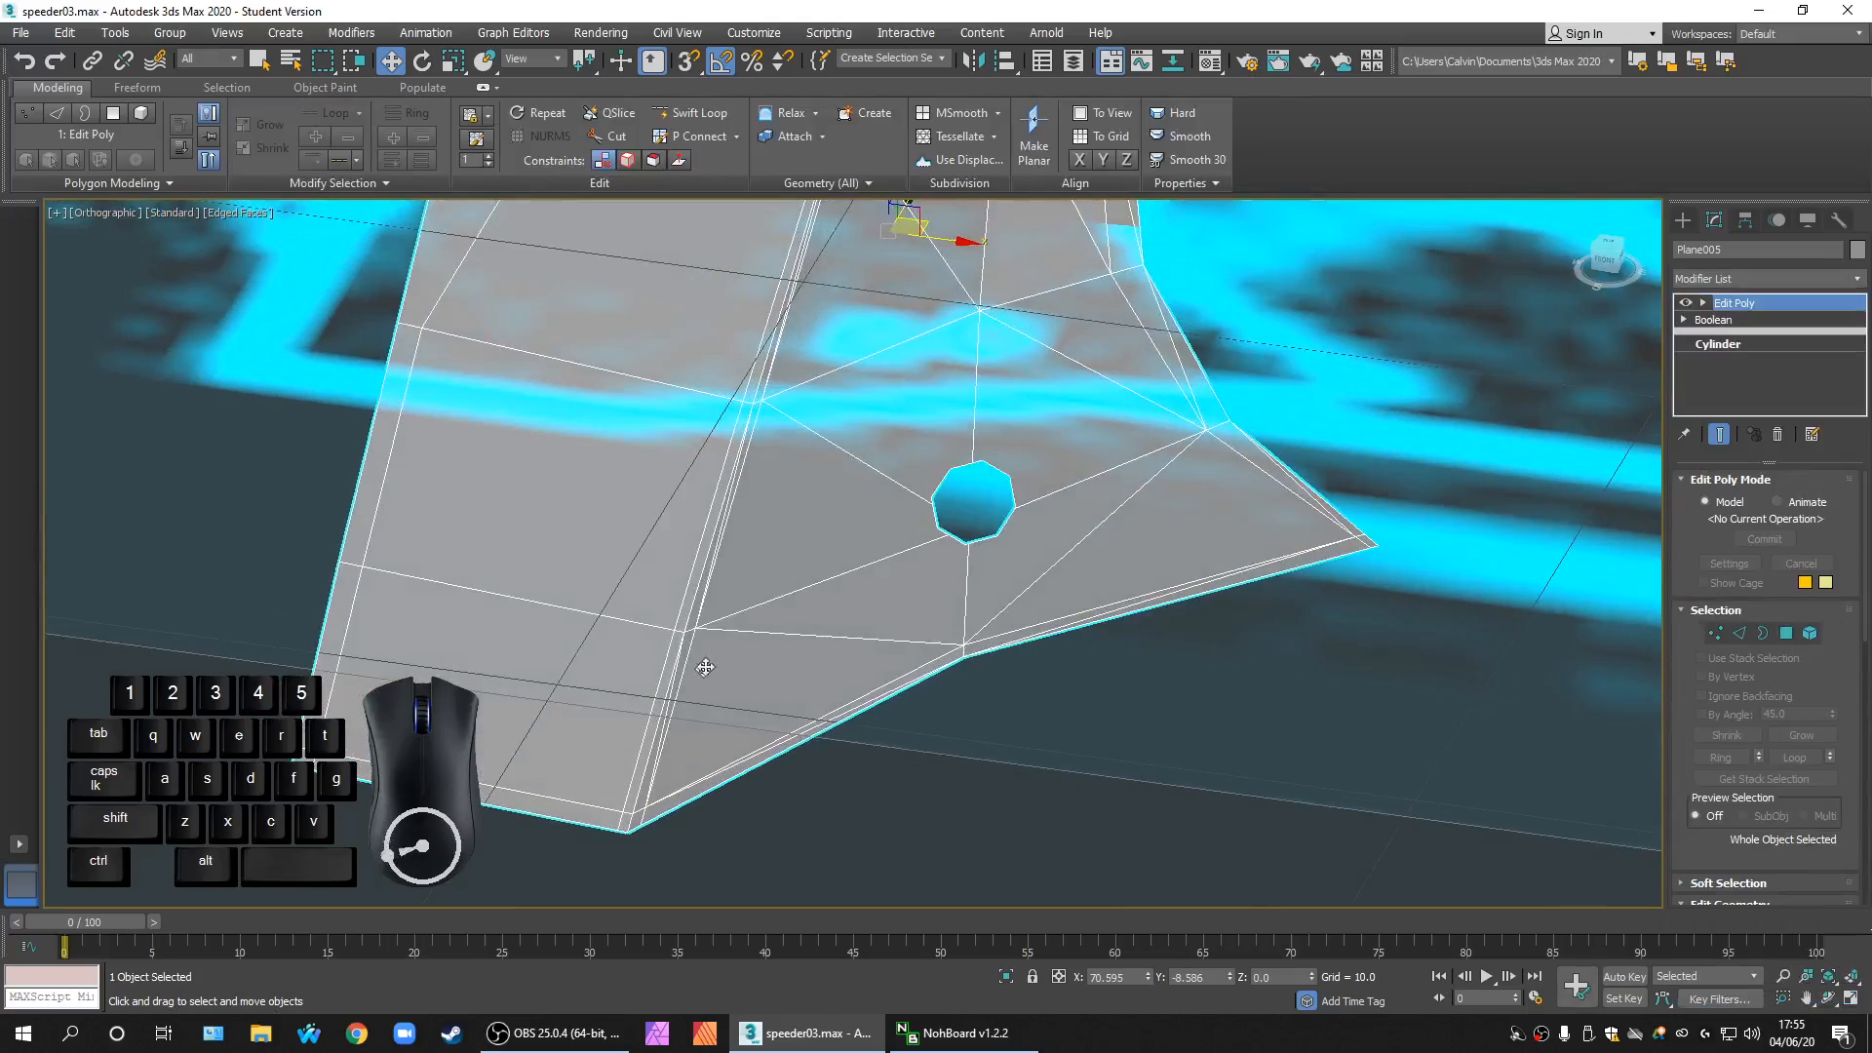
scroll(753, 586, up, 4)
scroll(1067, 680, down, 5)
alt+middle_drag(1124, 660, 1147, 617)
click(1784, 436)
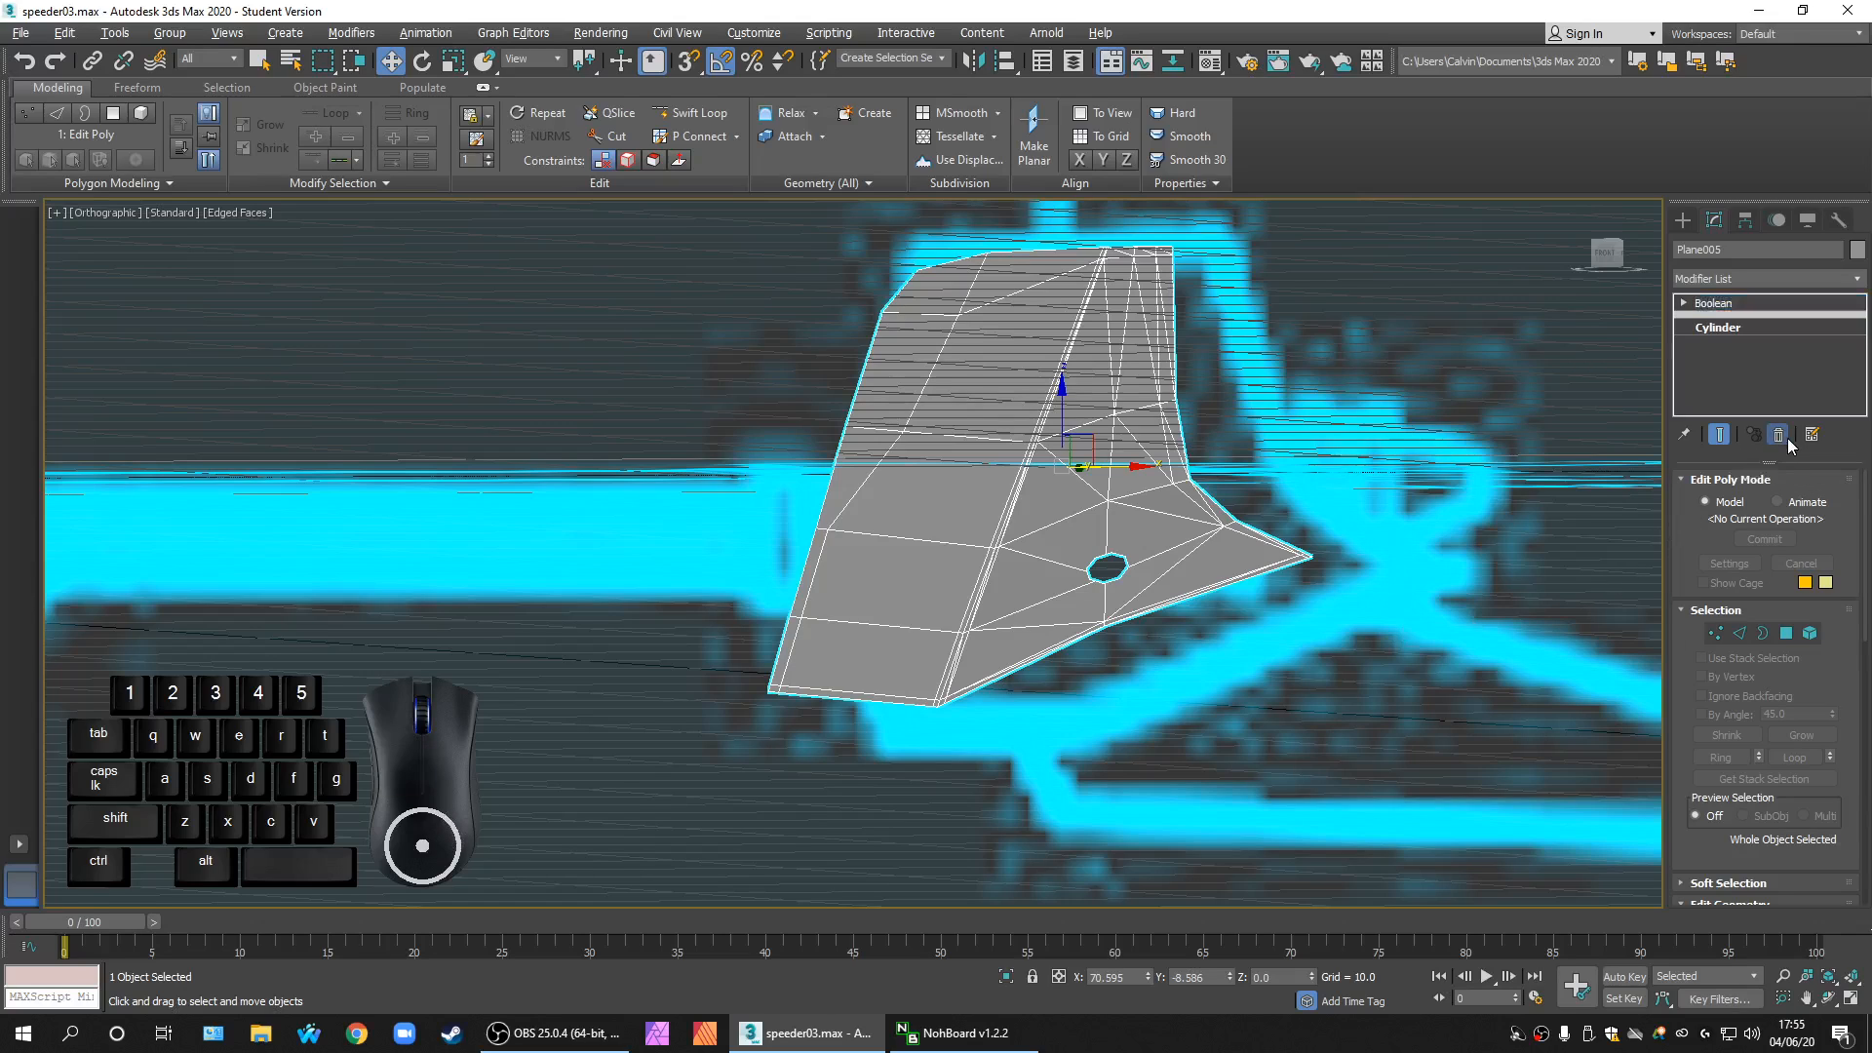
alt+middle_drag(1484, 599, 1641, 277)
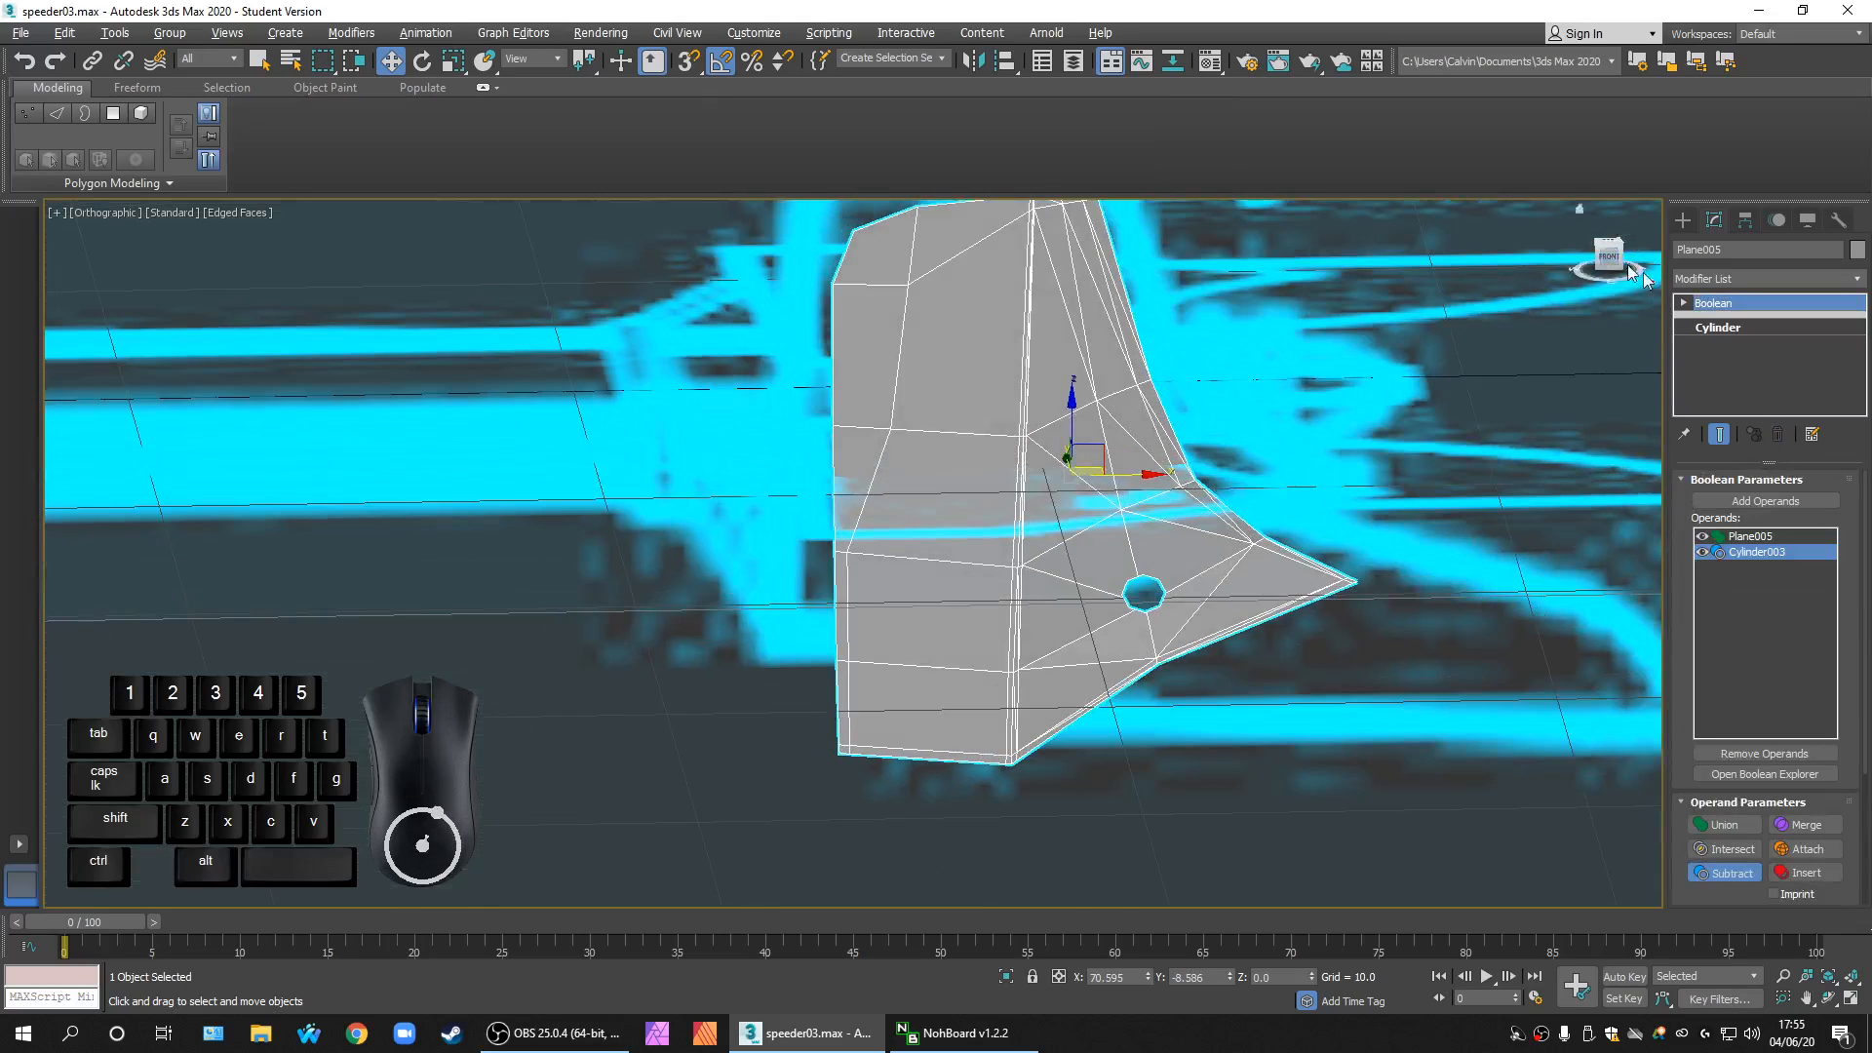
click(25, 63)
click(27, 71)
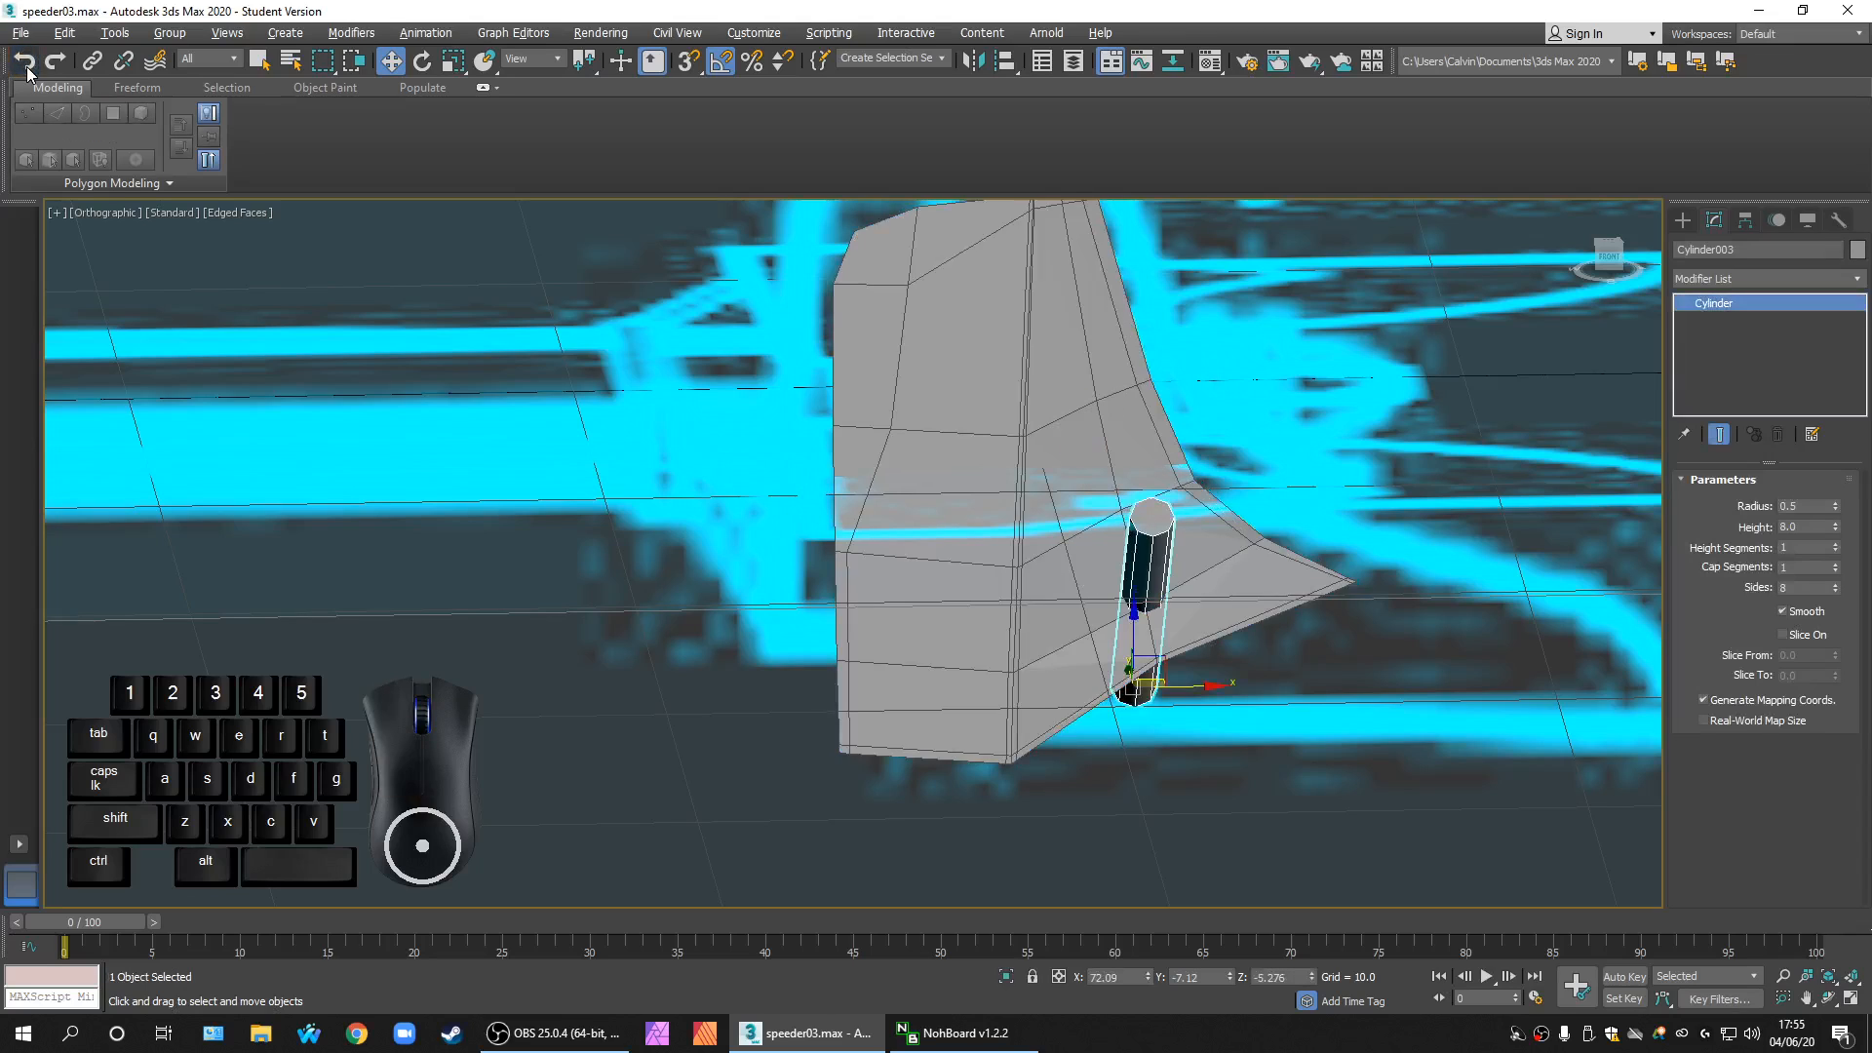
Step: Select the rear fin and switch its Shell, Edit Poly, OpenSubdiv and Symmetry modifiers back on
alt+middle_drag(1066, 677, 945, 669)
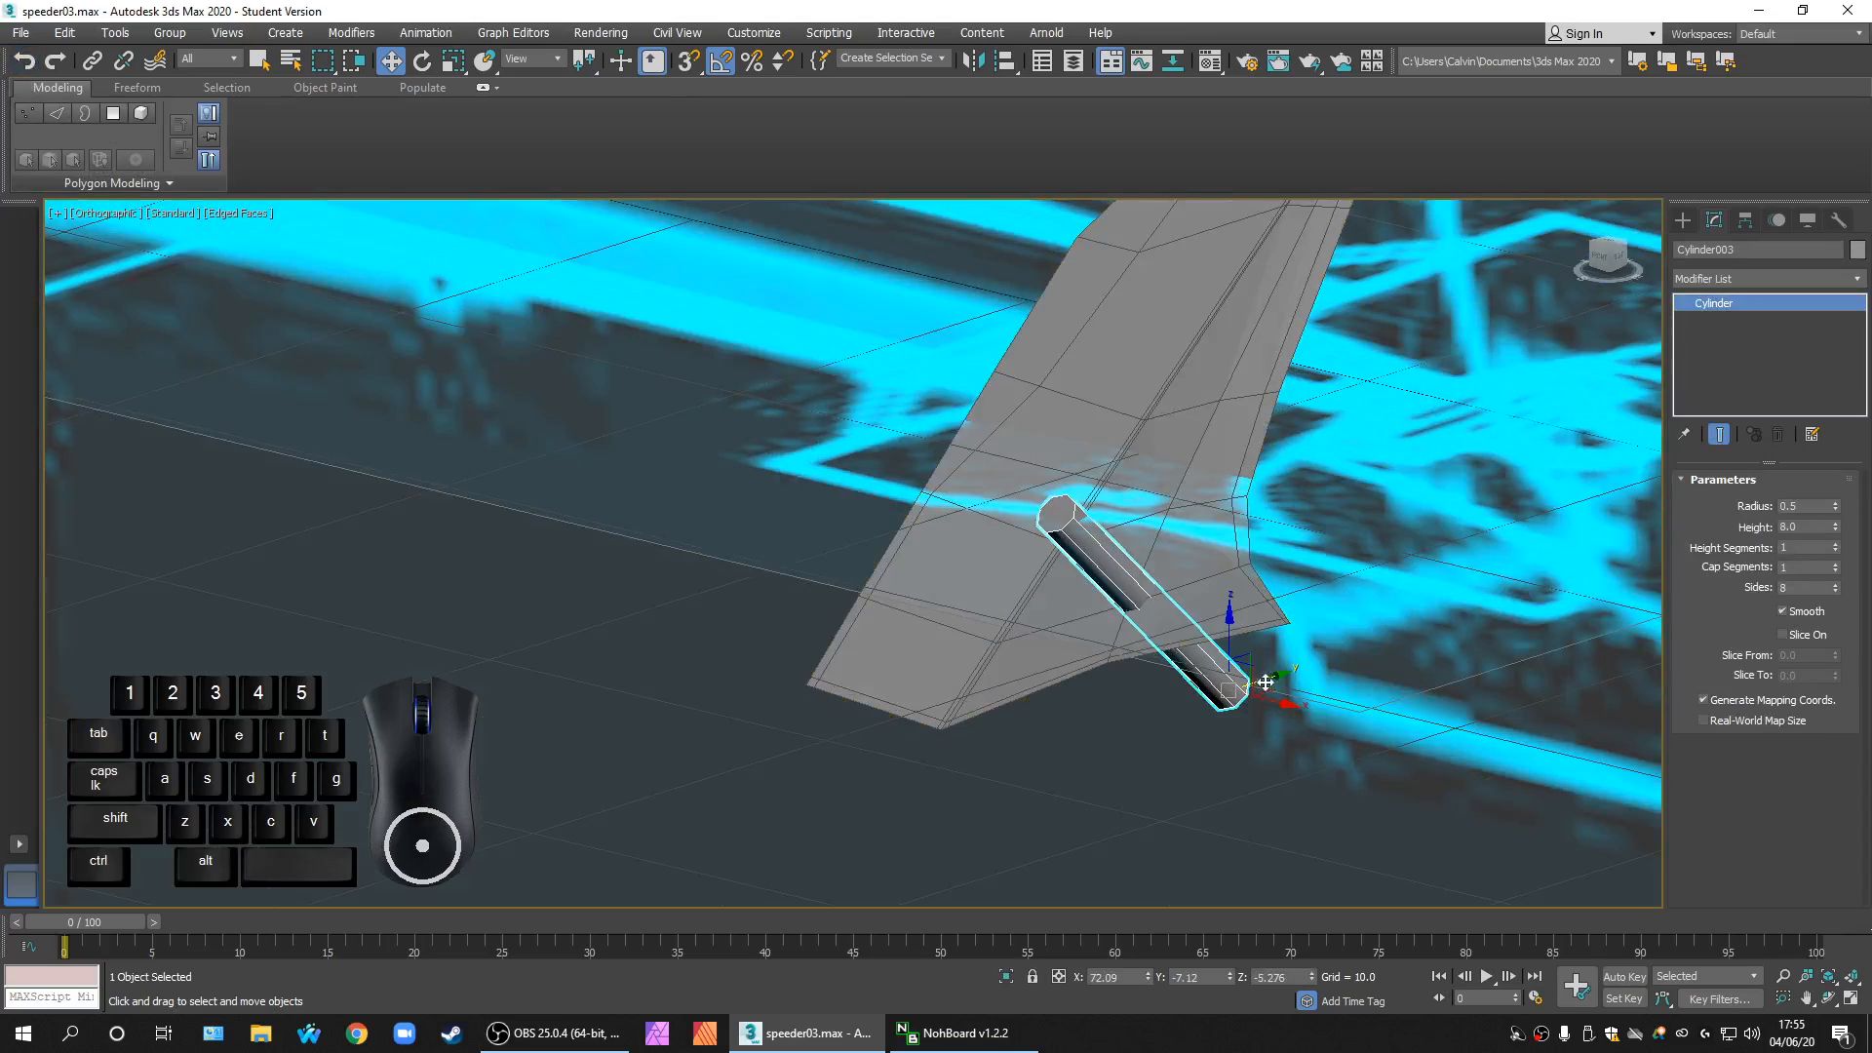
click(1279, 575)
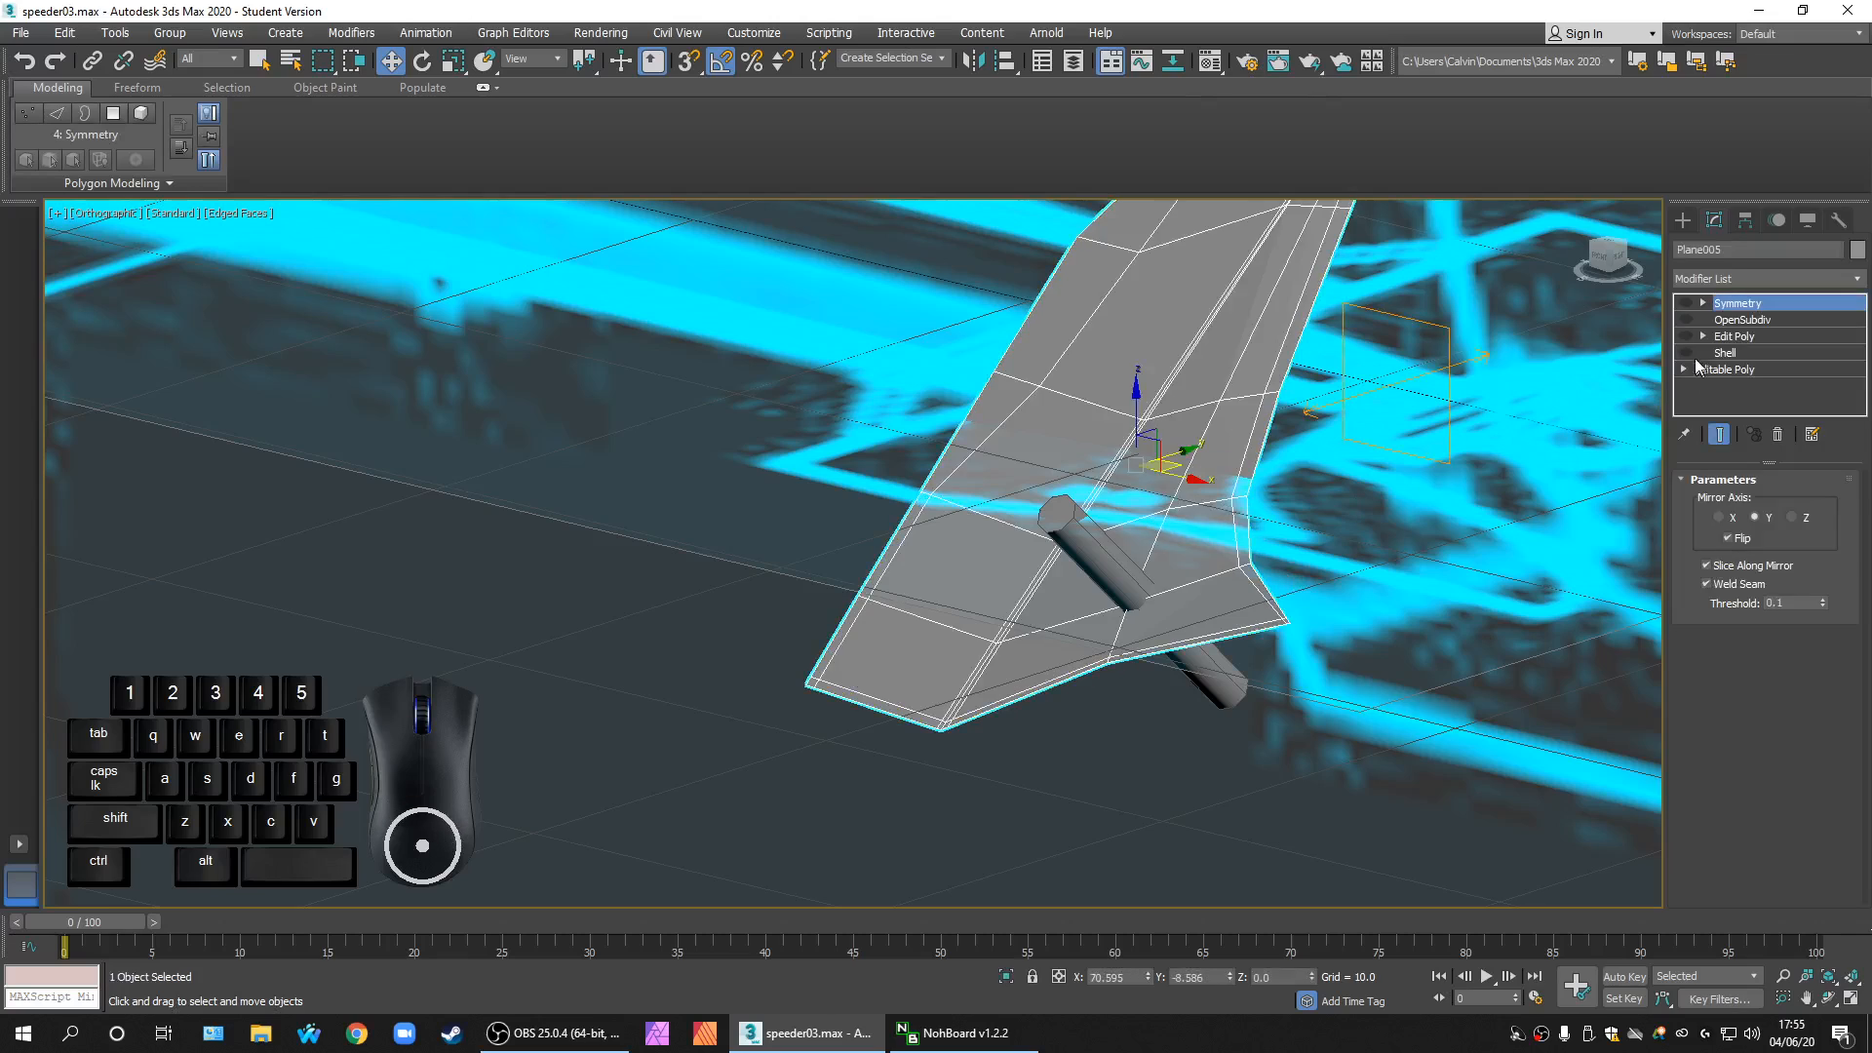
click(1686, 352)
click(1686, 335)
click(1686, 319)
click(1684, 304)
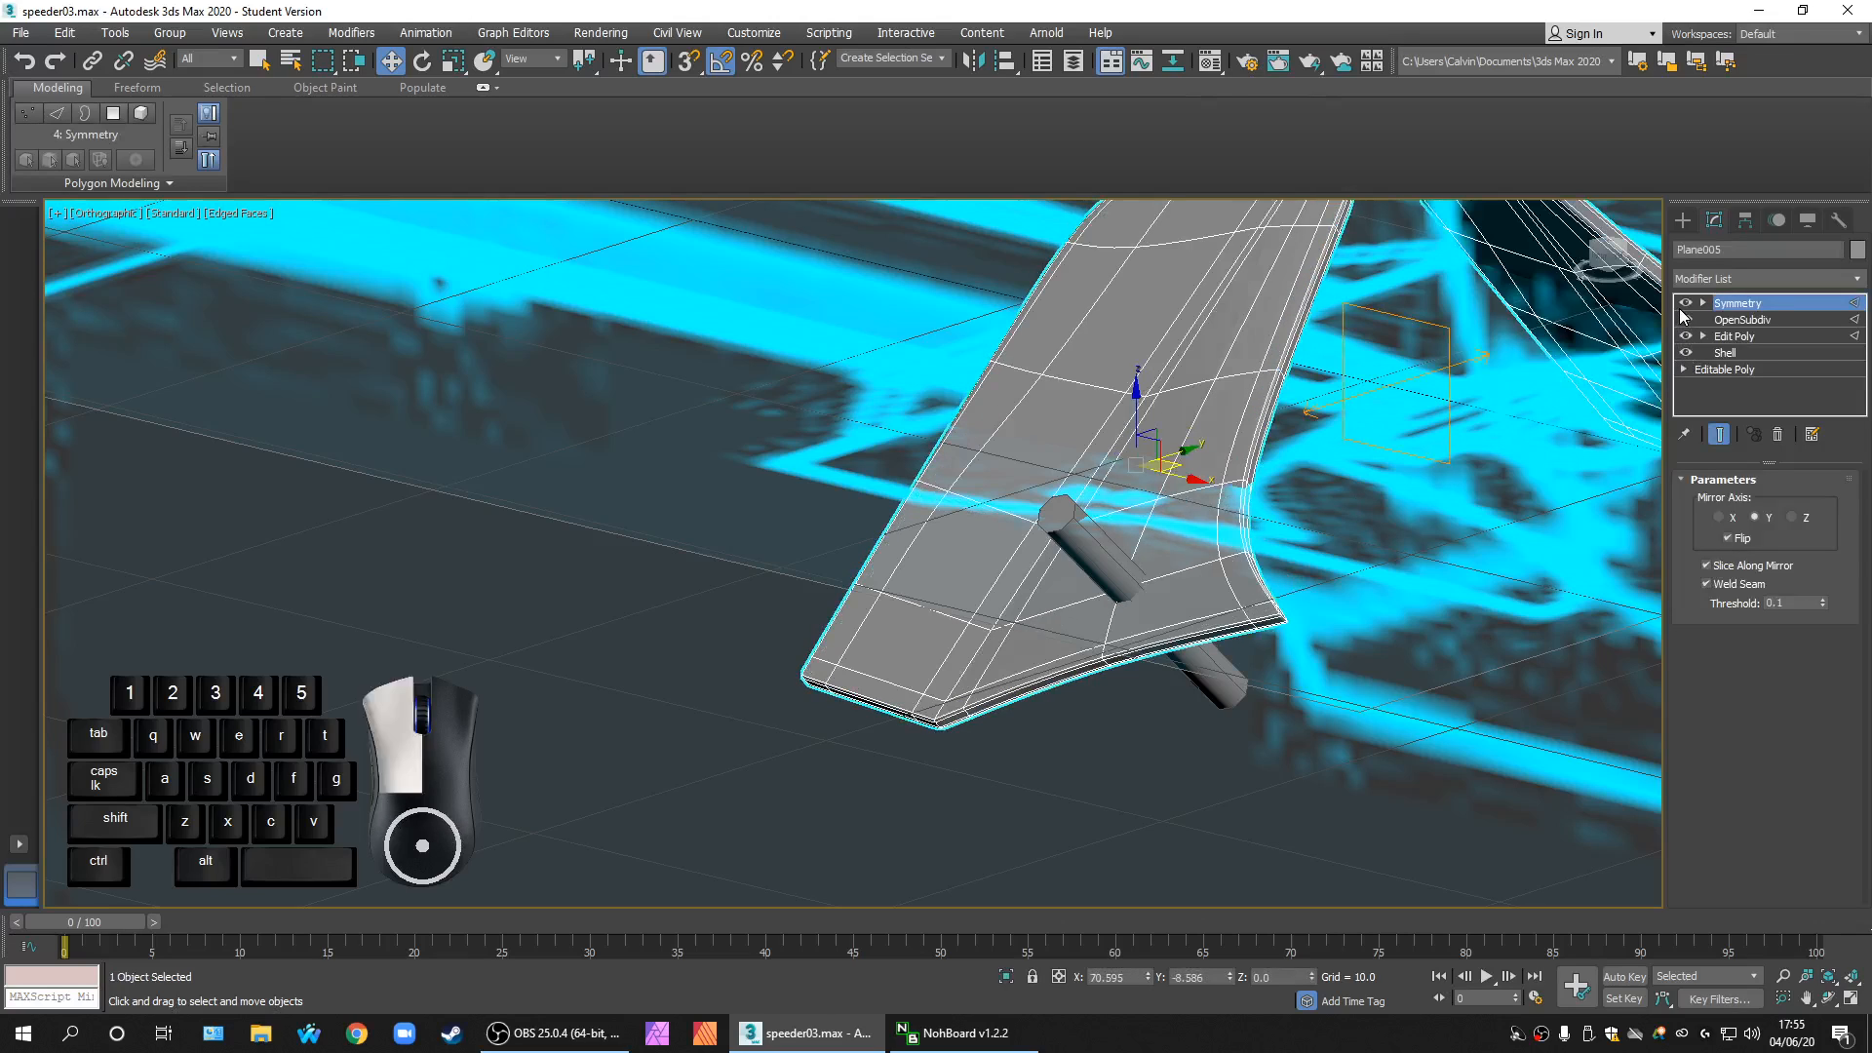
Step: Switch off the fin's Symmetry and OpenSubdiv modifiers and inspect the lower corner's edges at the Edit Poly level
mouse_move(1454, 484)
middle_down()
mouse_move(1338, 571)
mouse_move(1120, 535)
middle_up()
key(F4)
scroll(1113, 524, up, 3)
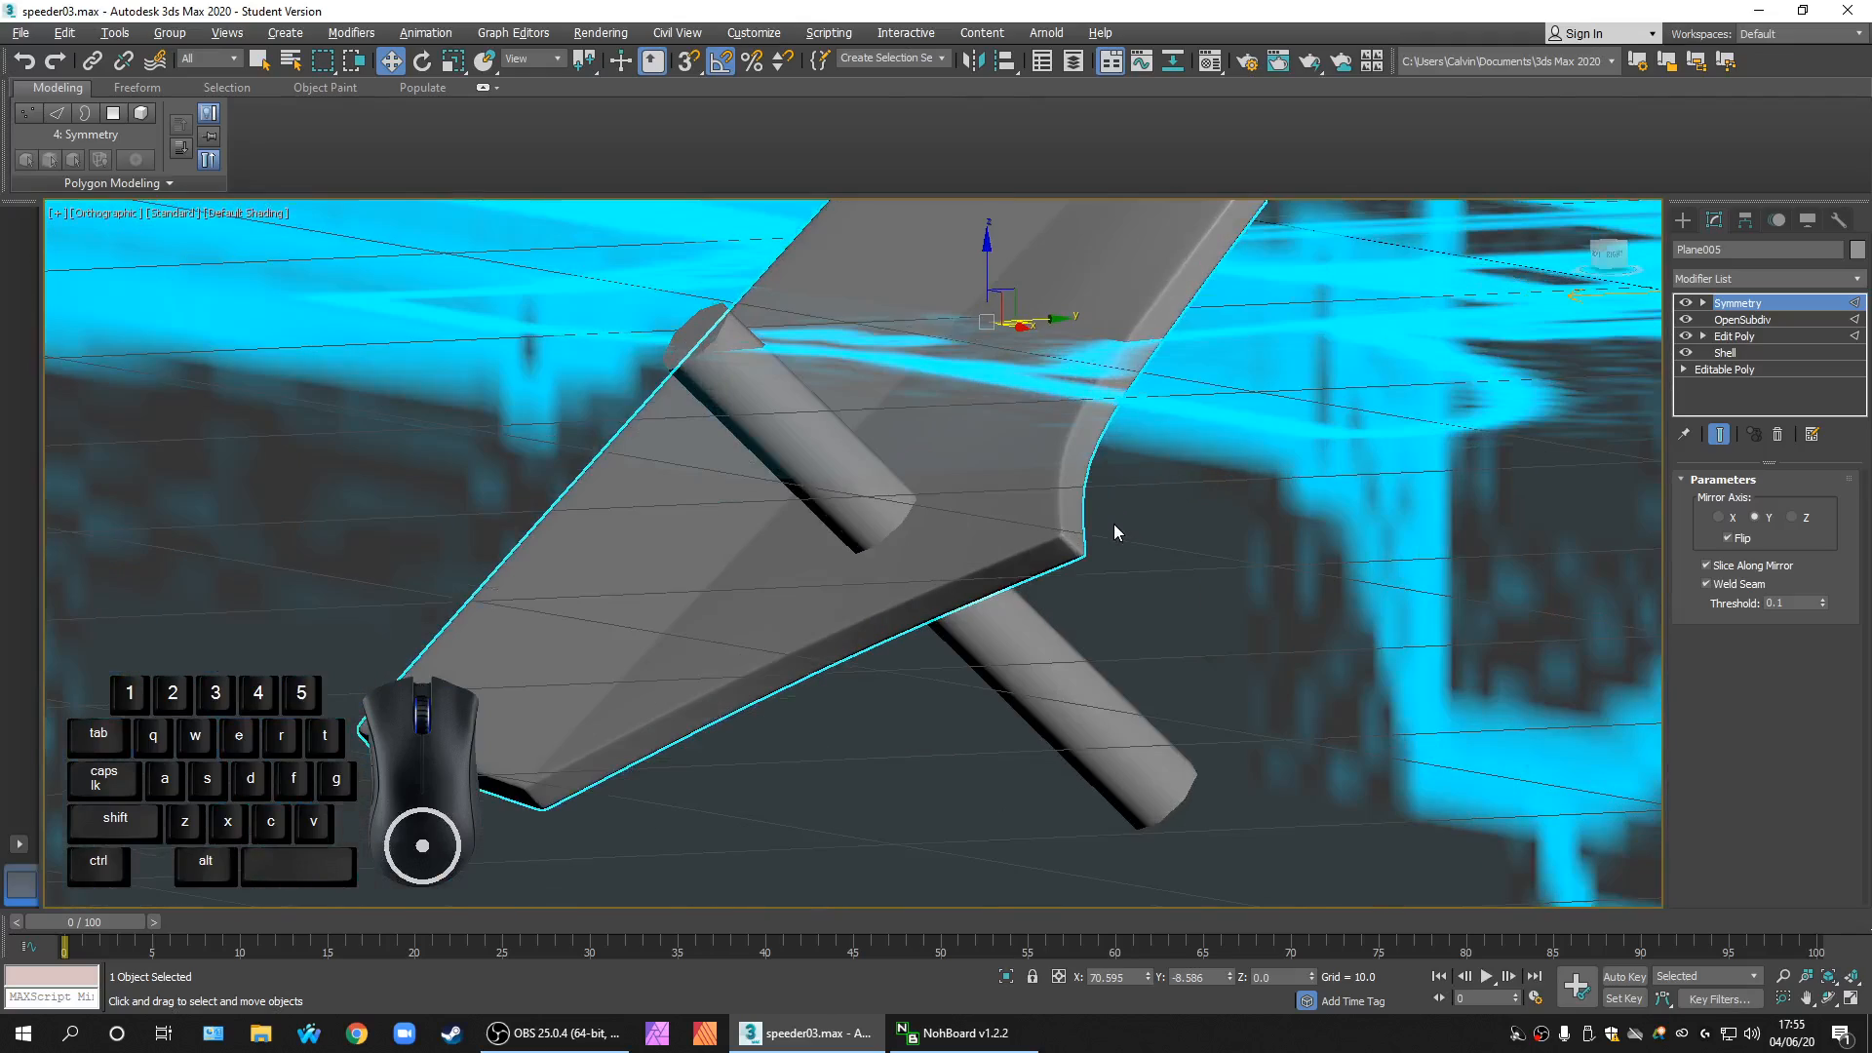
scroll(1113, 523, up, 2)
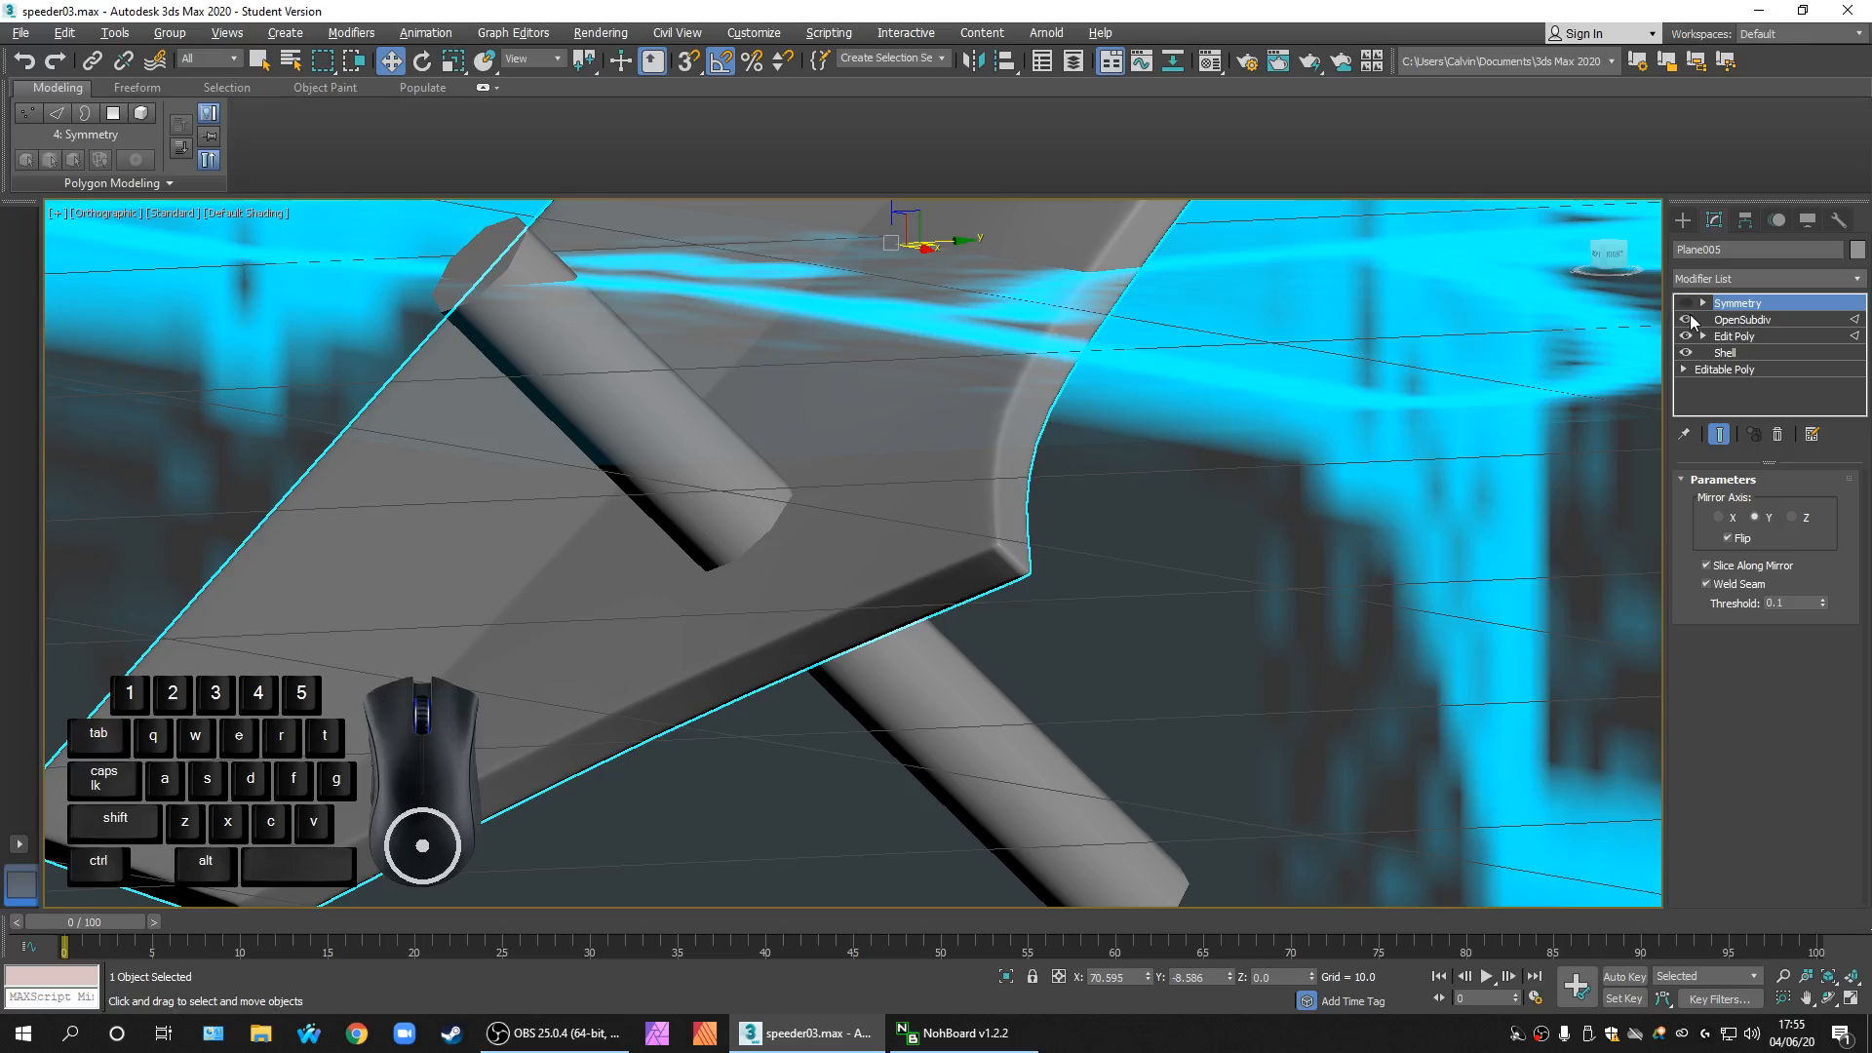
click(1687, 320)
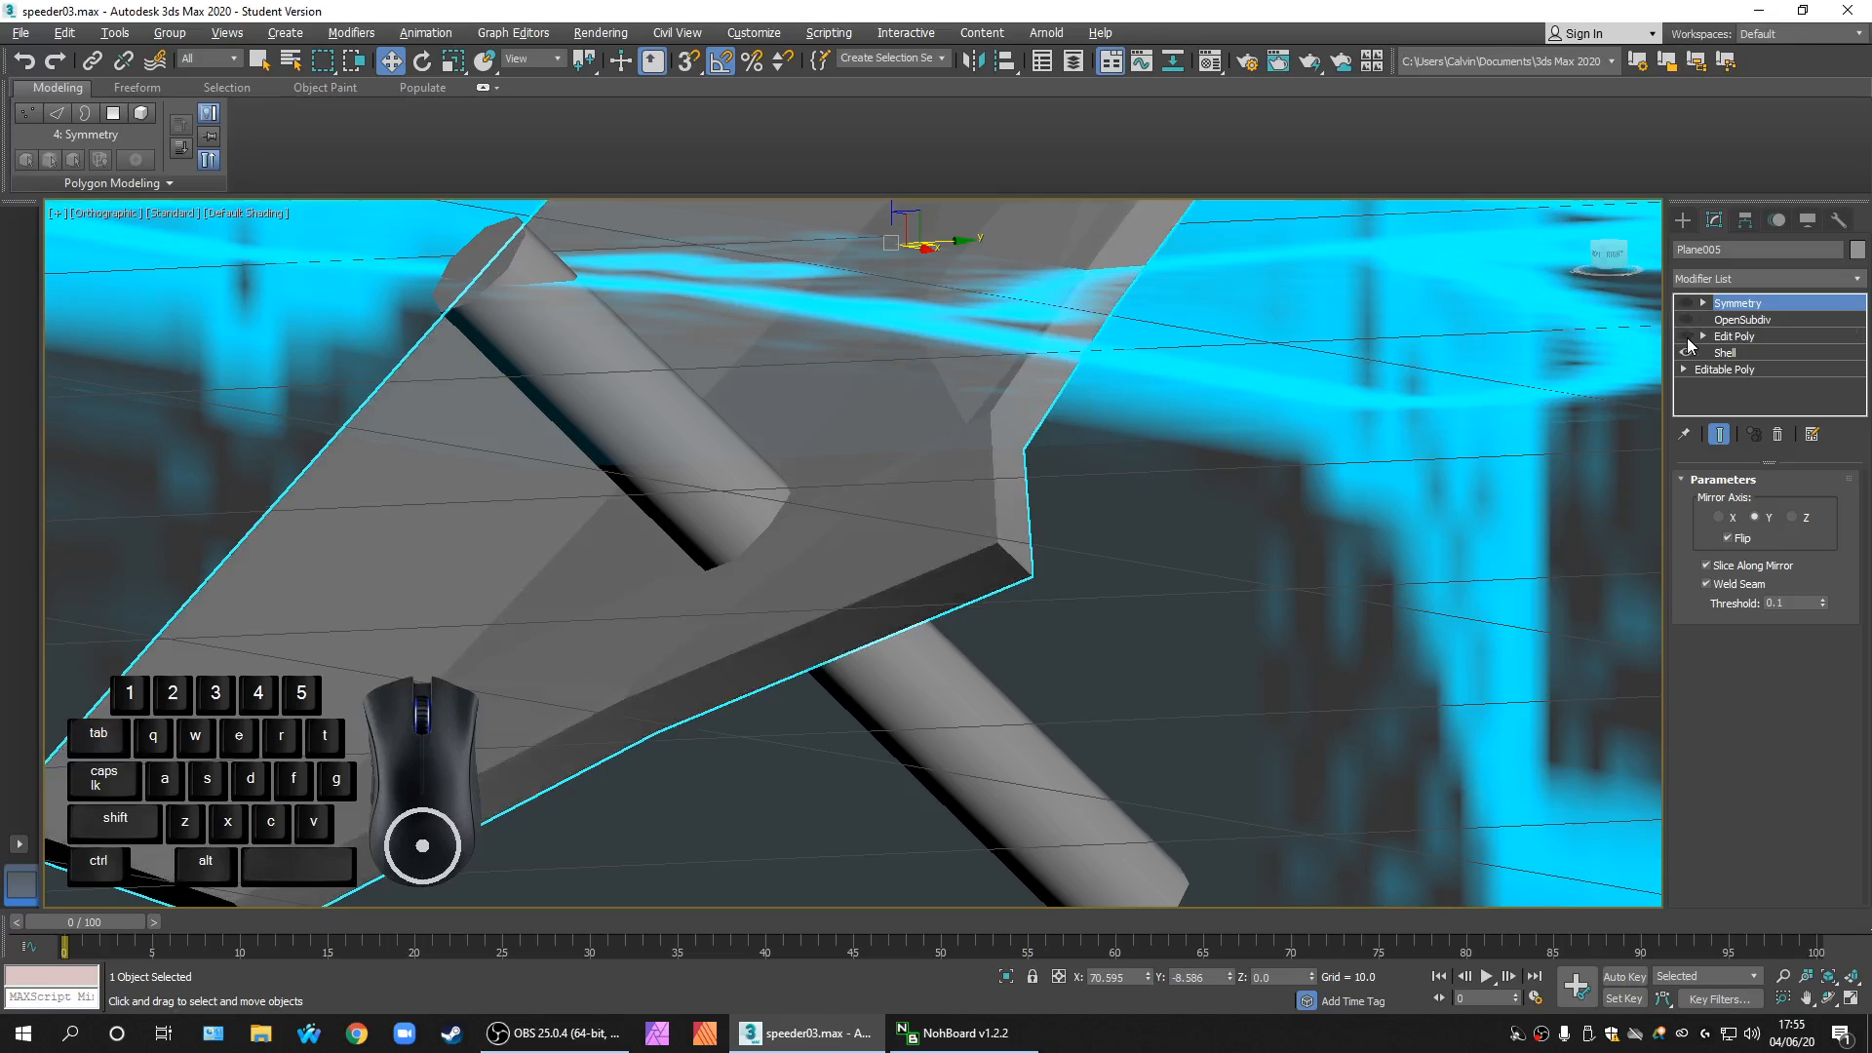
click(1693, 337)
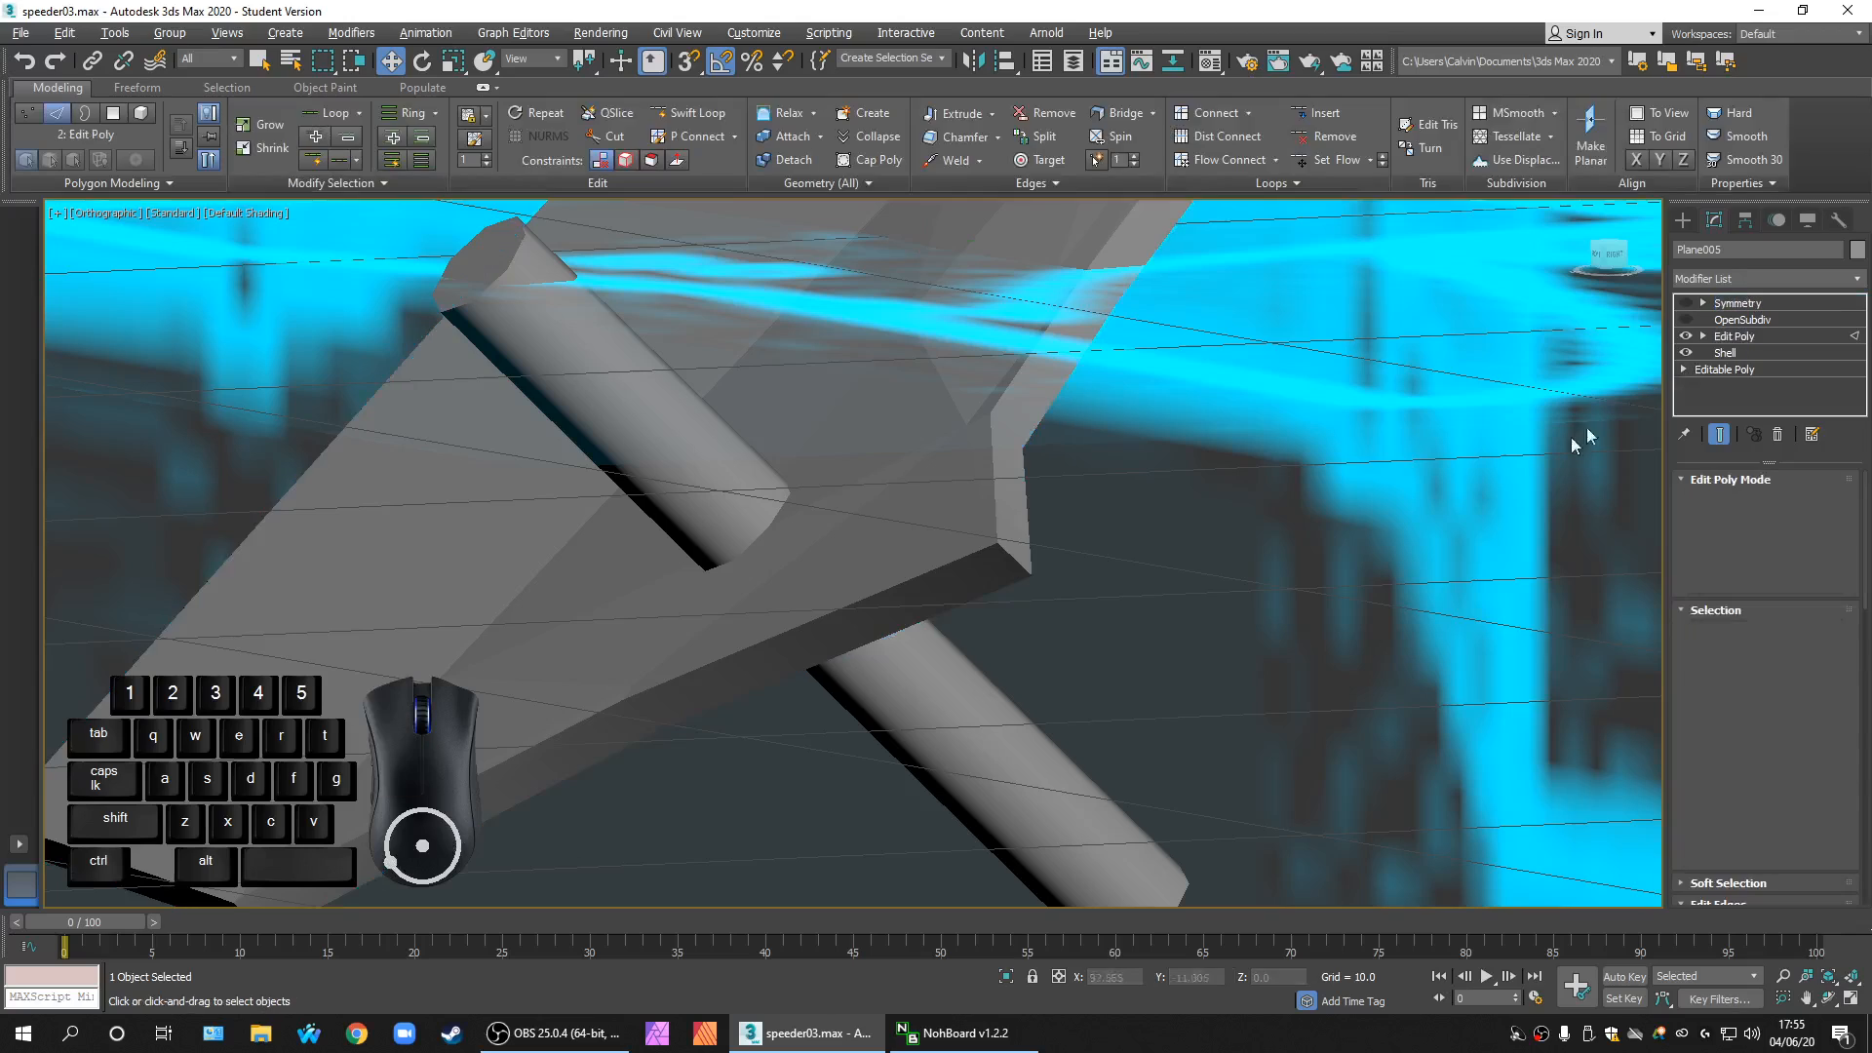
scroll(980, 567, up, 2)
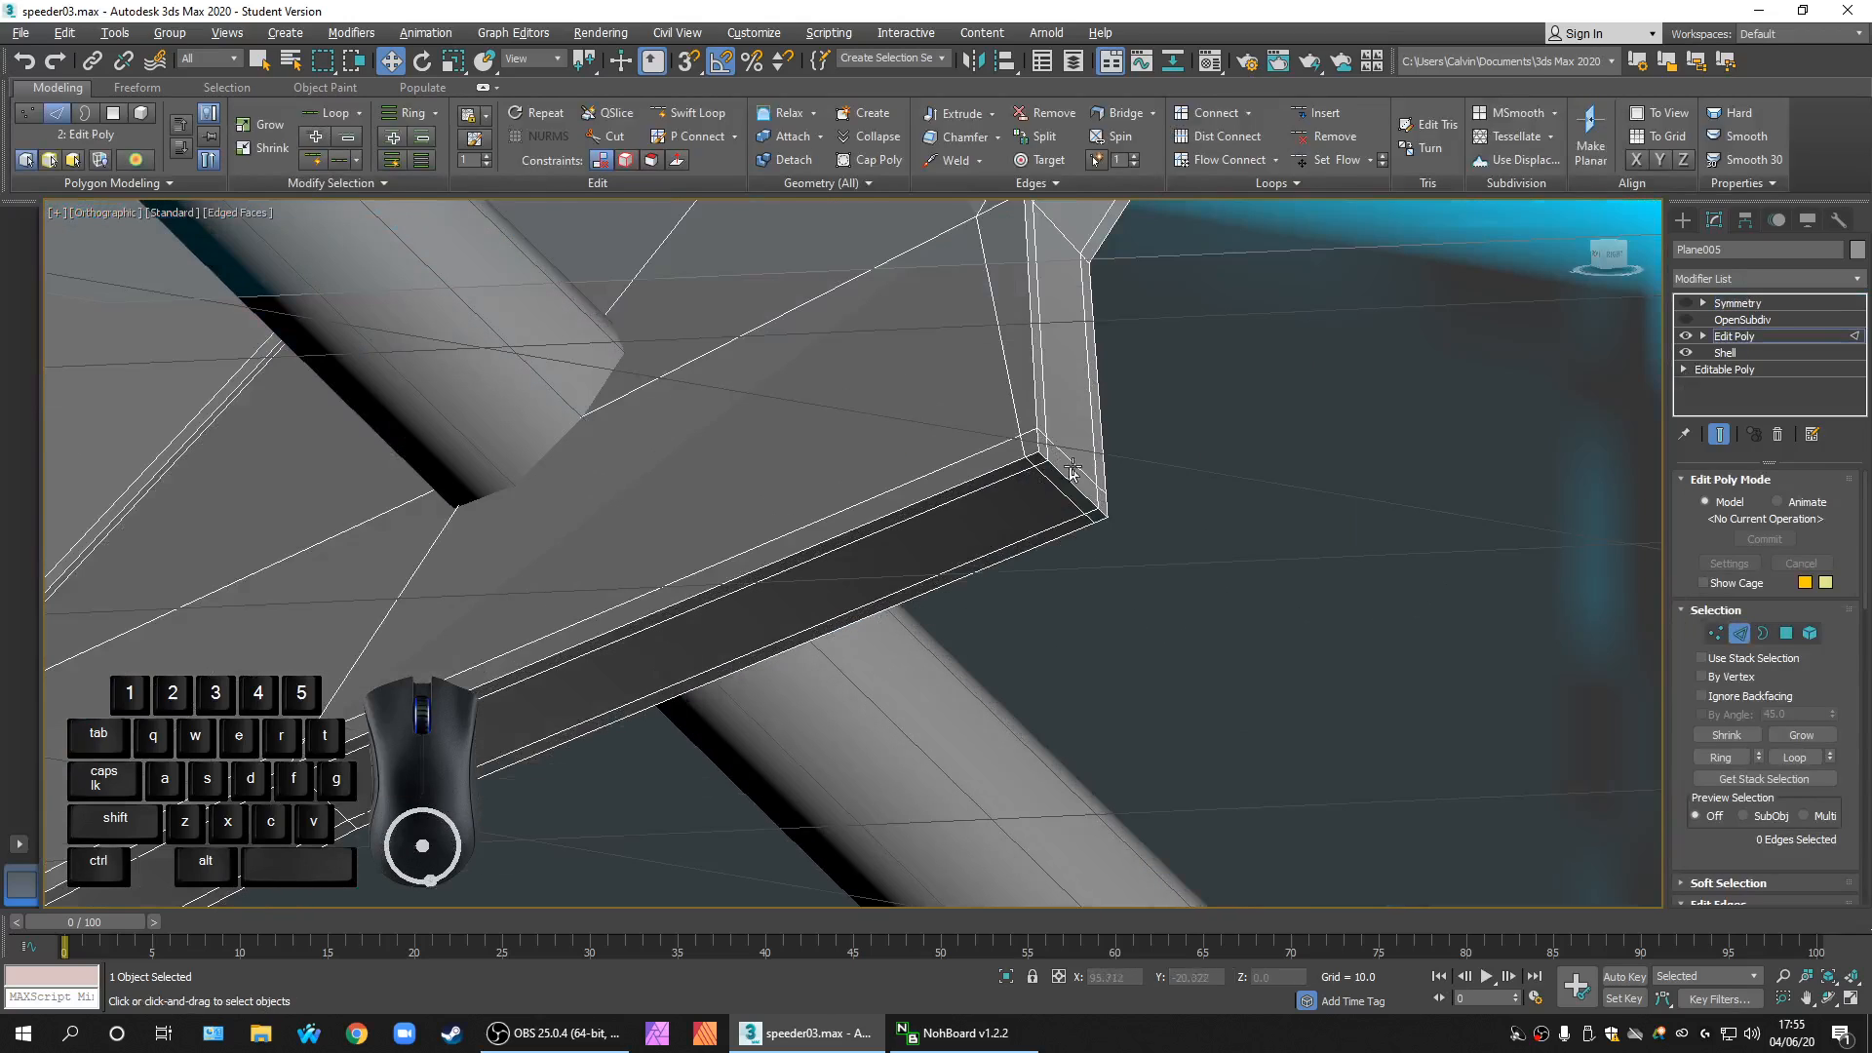
middle_drag(1121, 524, 1160, 521)
scroll(1160, 521, down, 2)
Step: Switch the fin's OpenSubdiv and Symmetry modifiers on again
click(1697, 320)
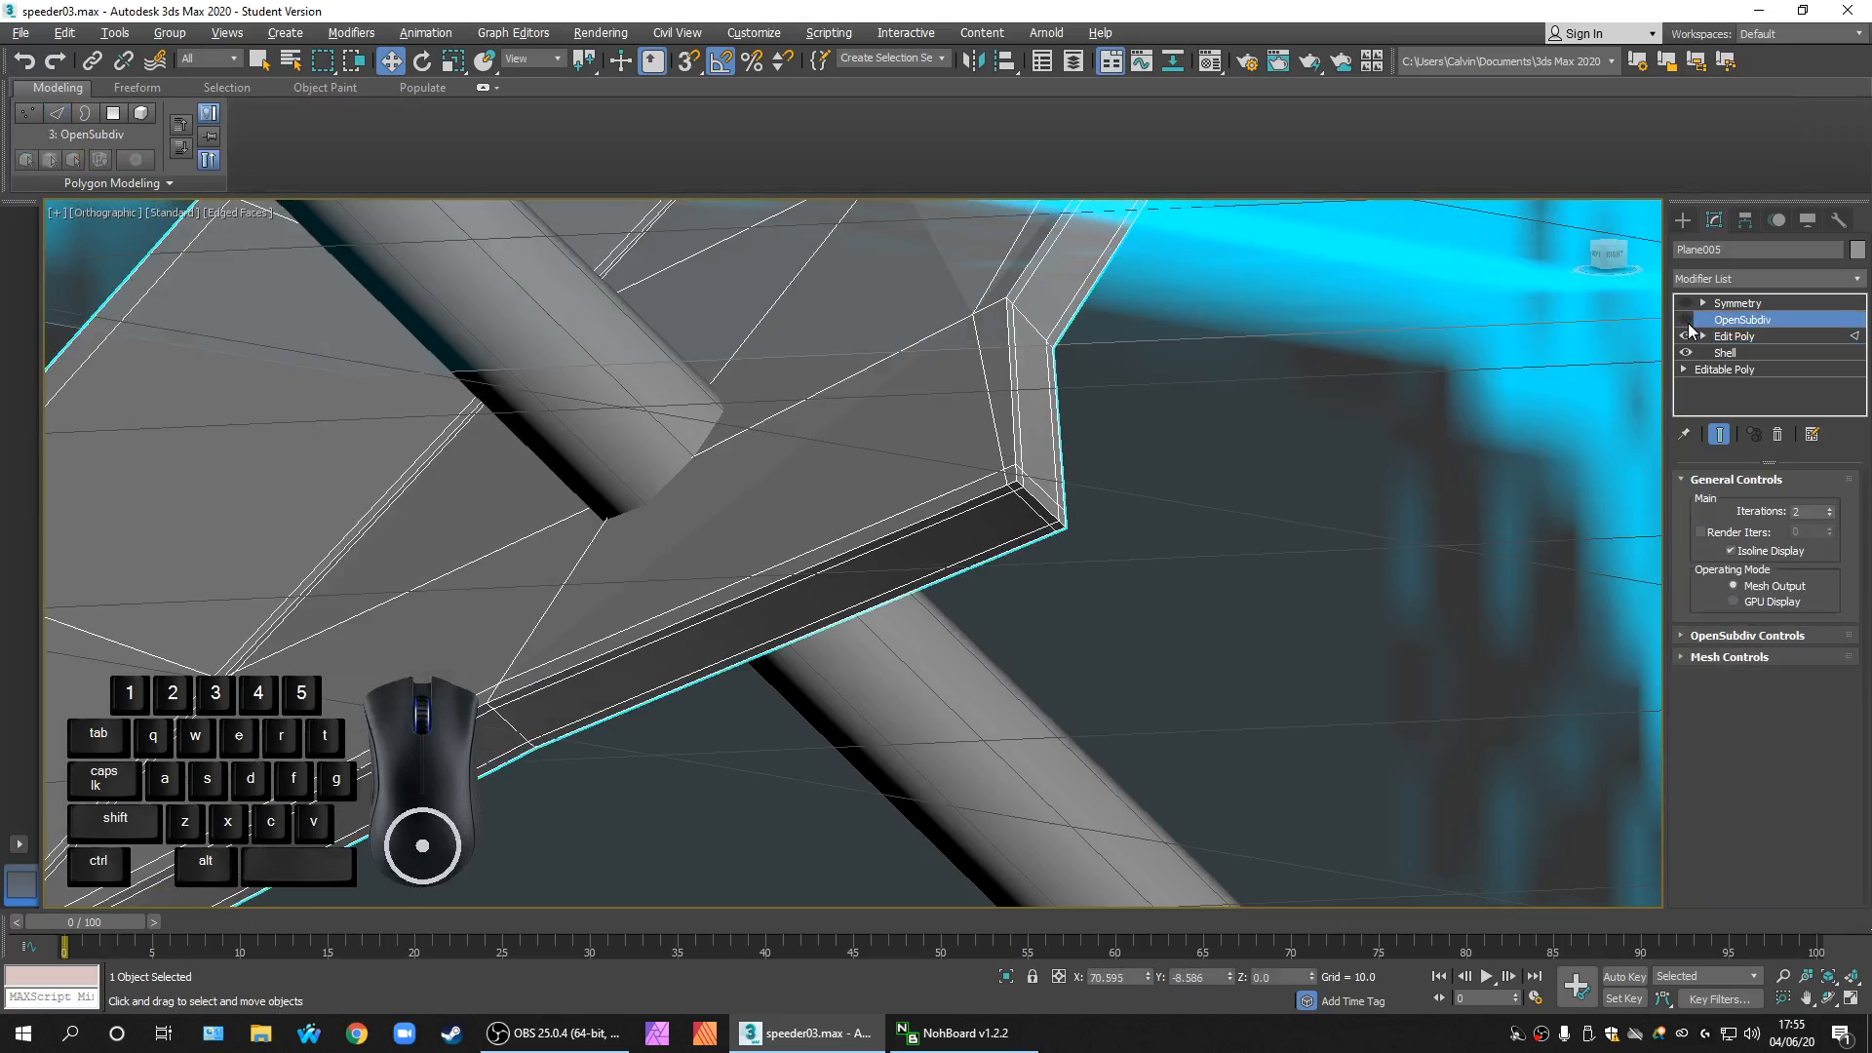
click(1685, 319)
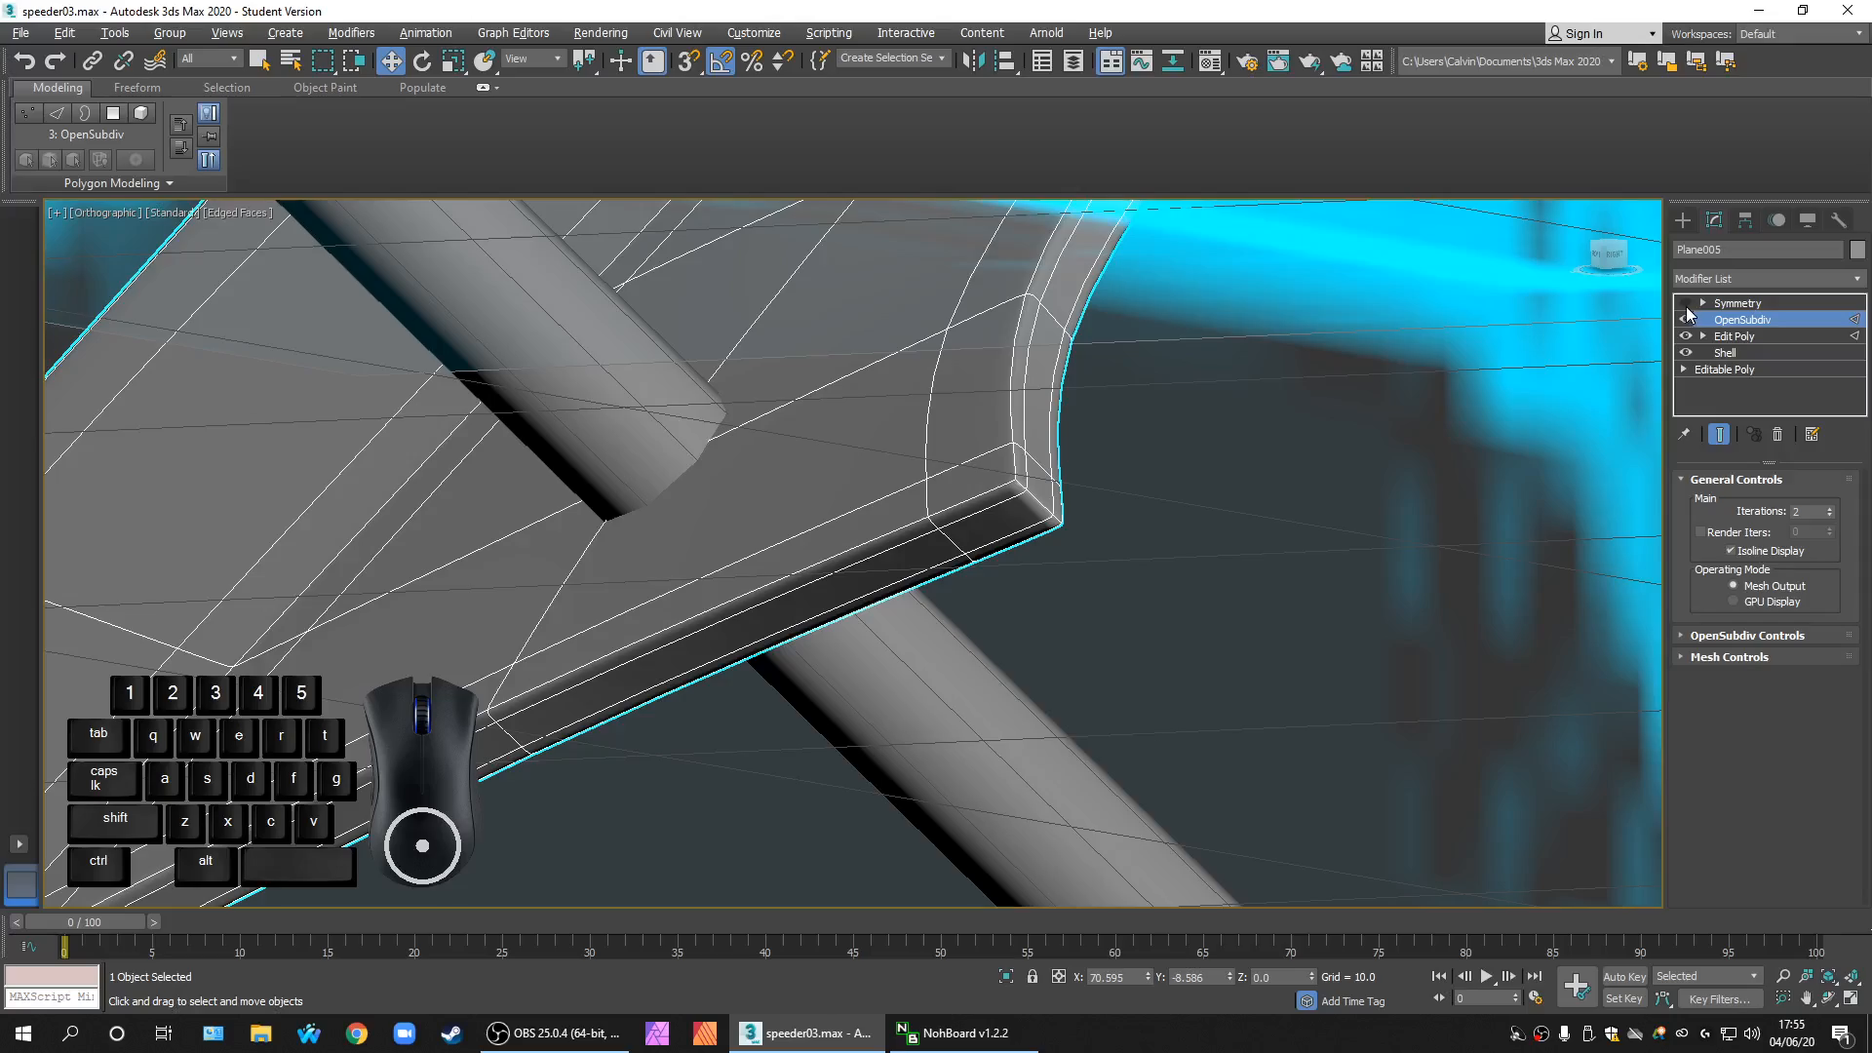
scroll(1040, 537, down, 5)
alt+middle_drag(1045, 539, 1149, 598)
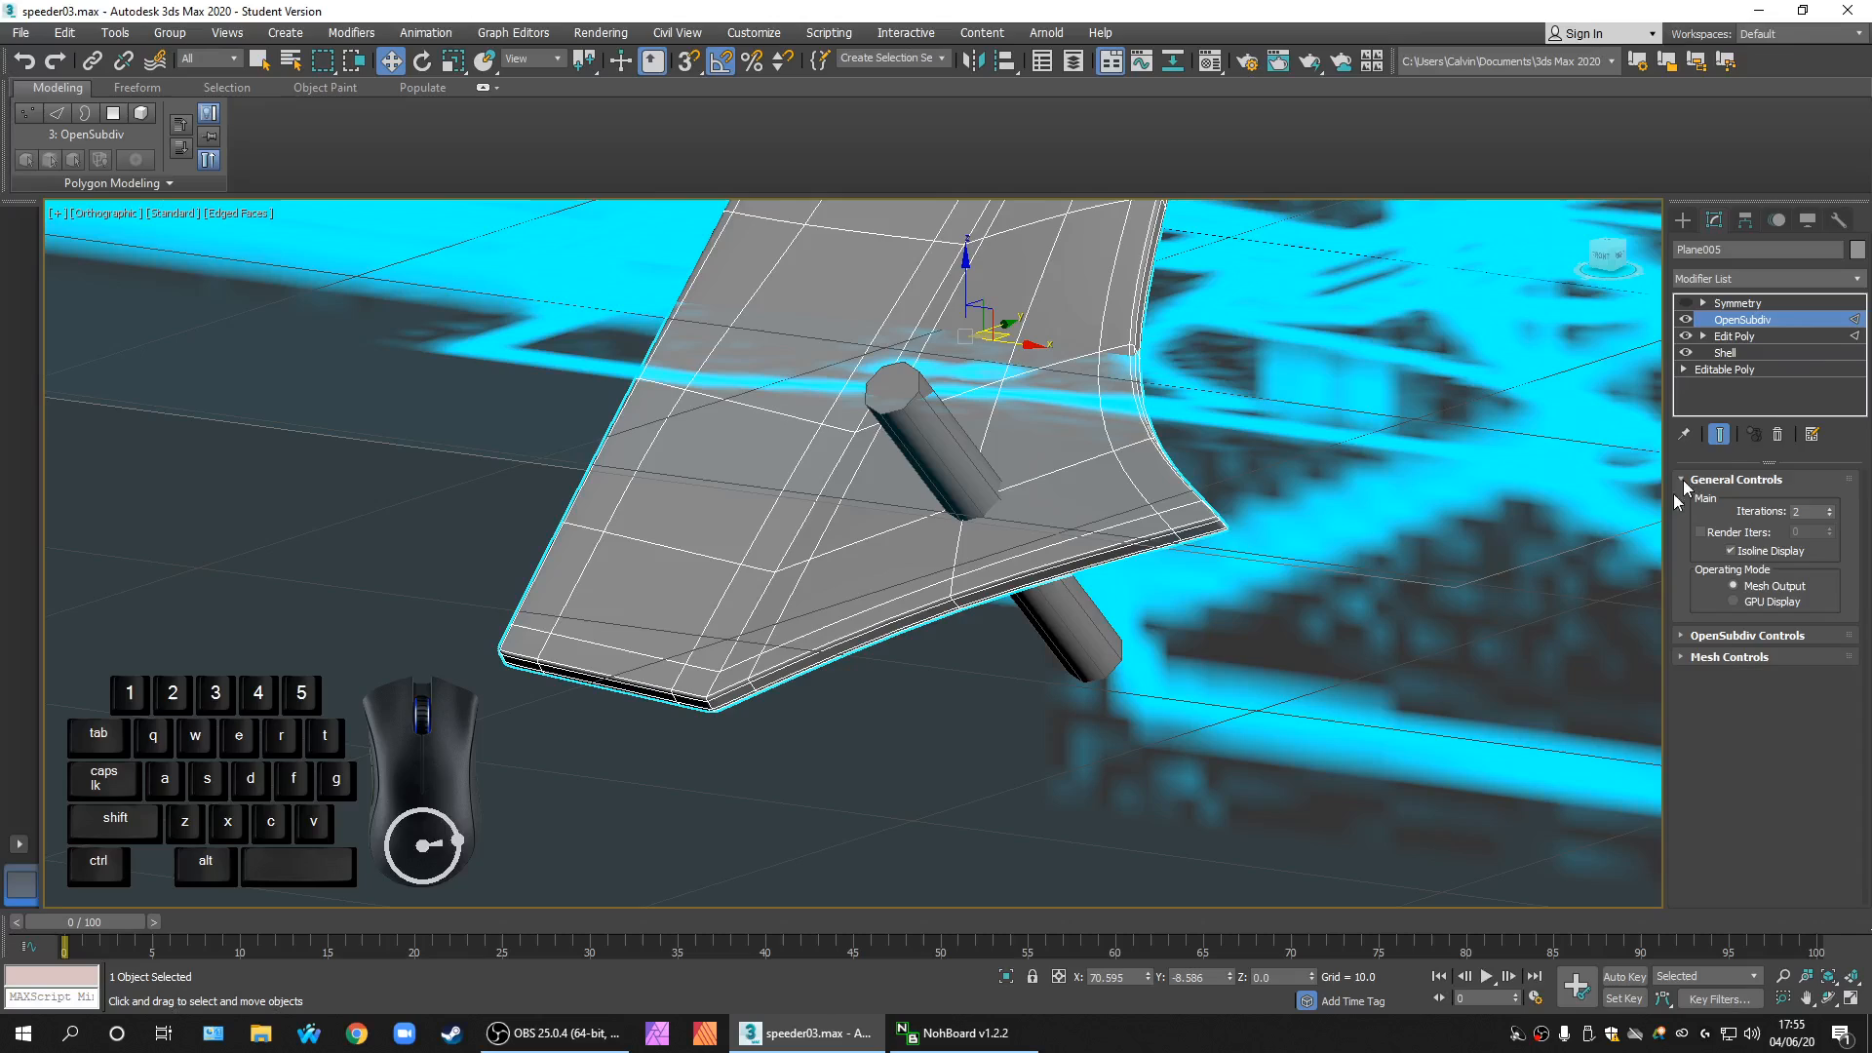
click(1686, 303)
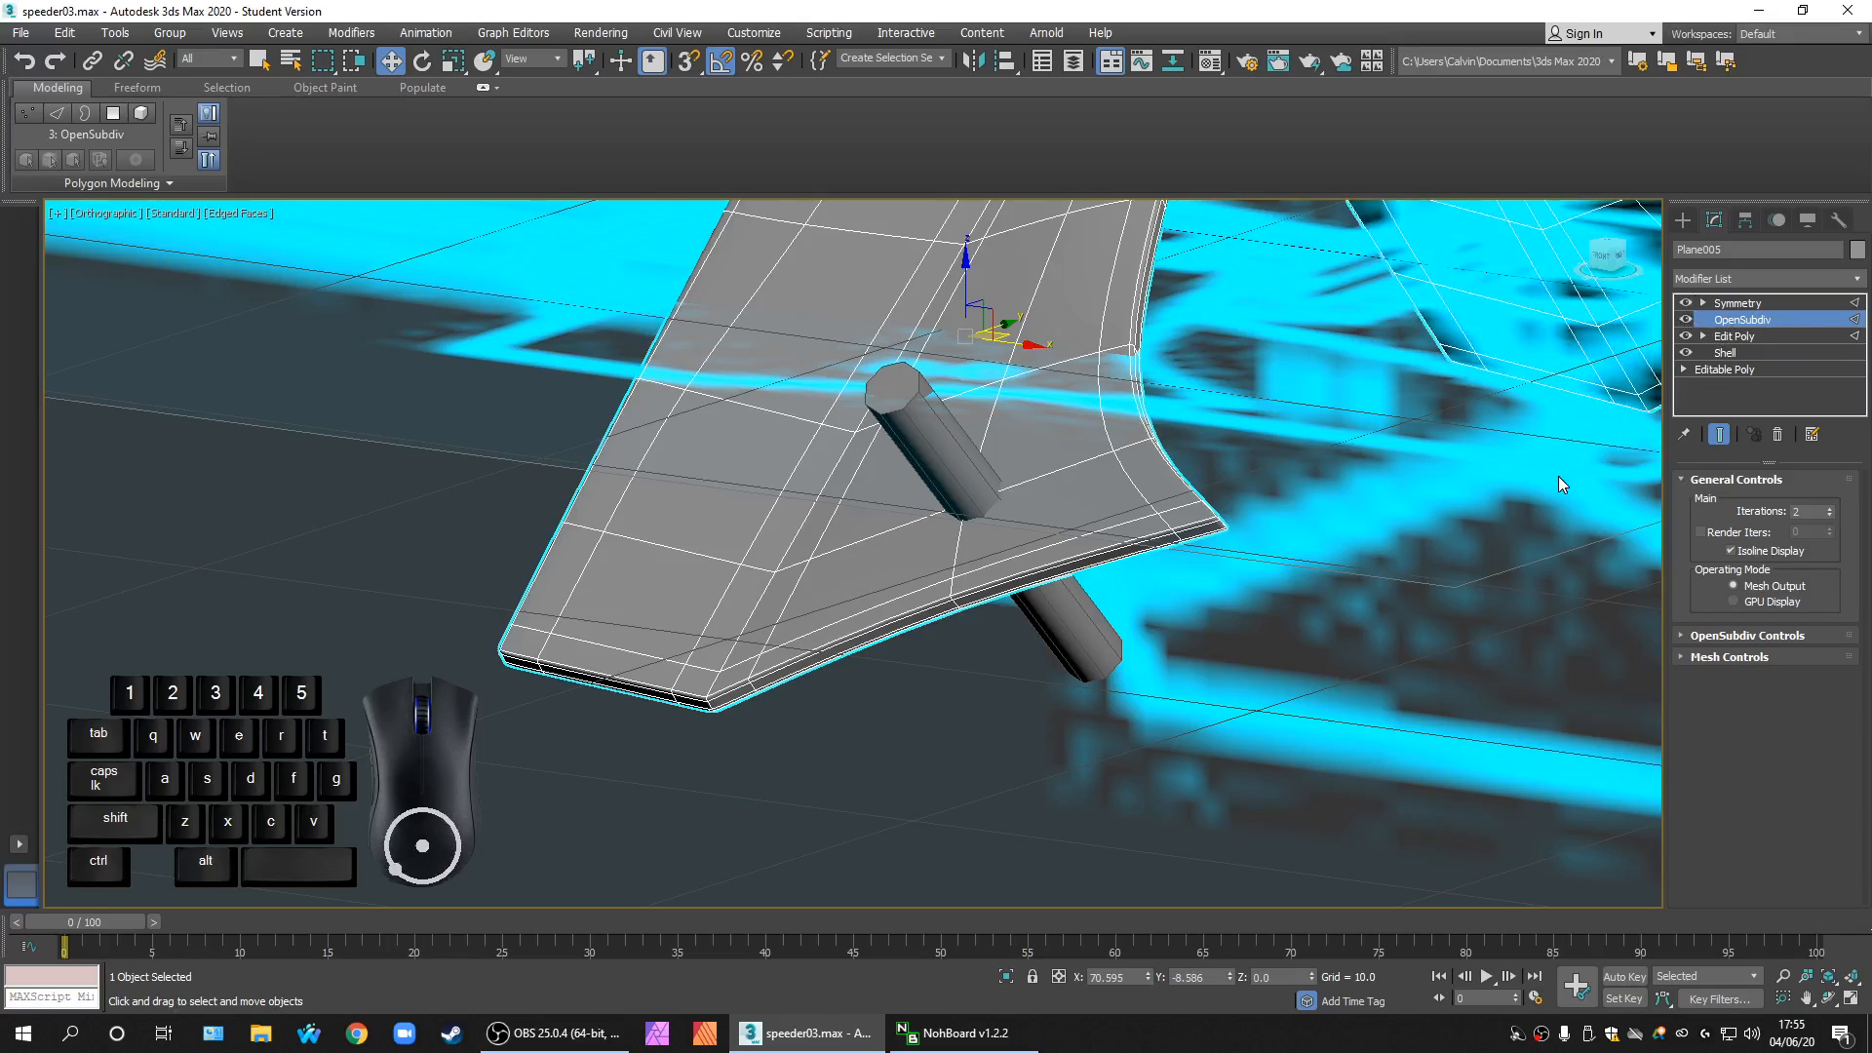
middle_drag(1495, 498, 1476, 499)
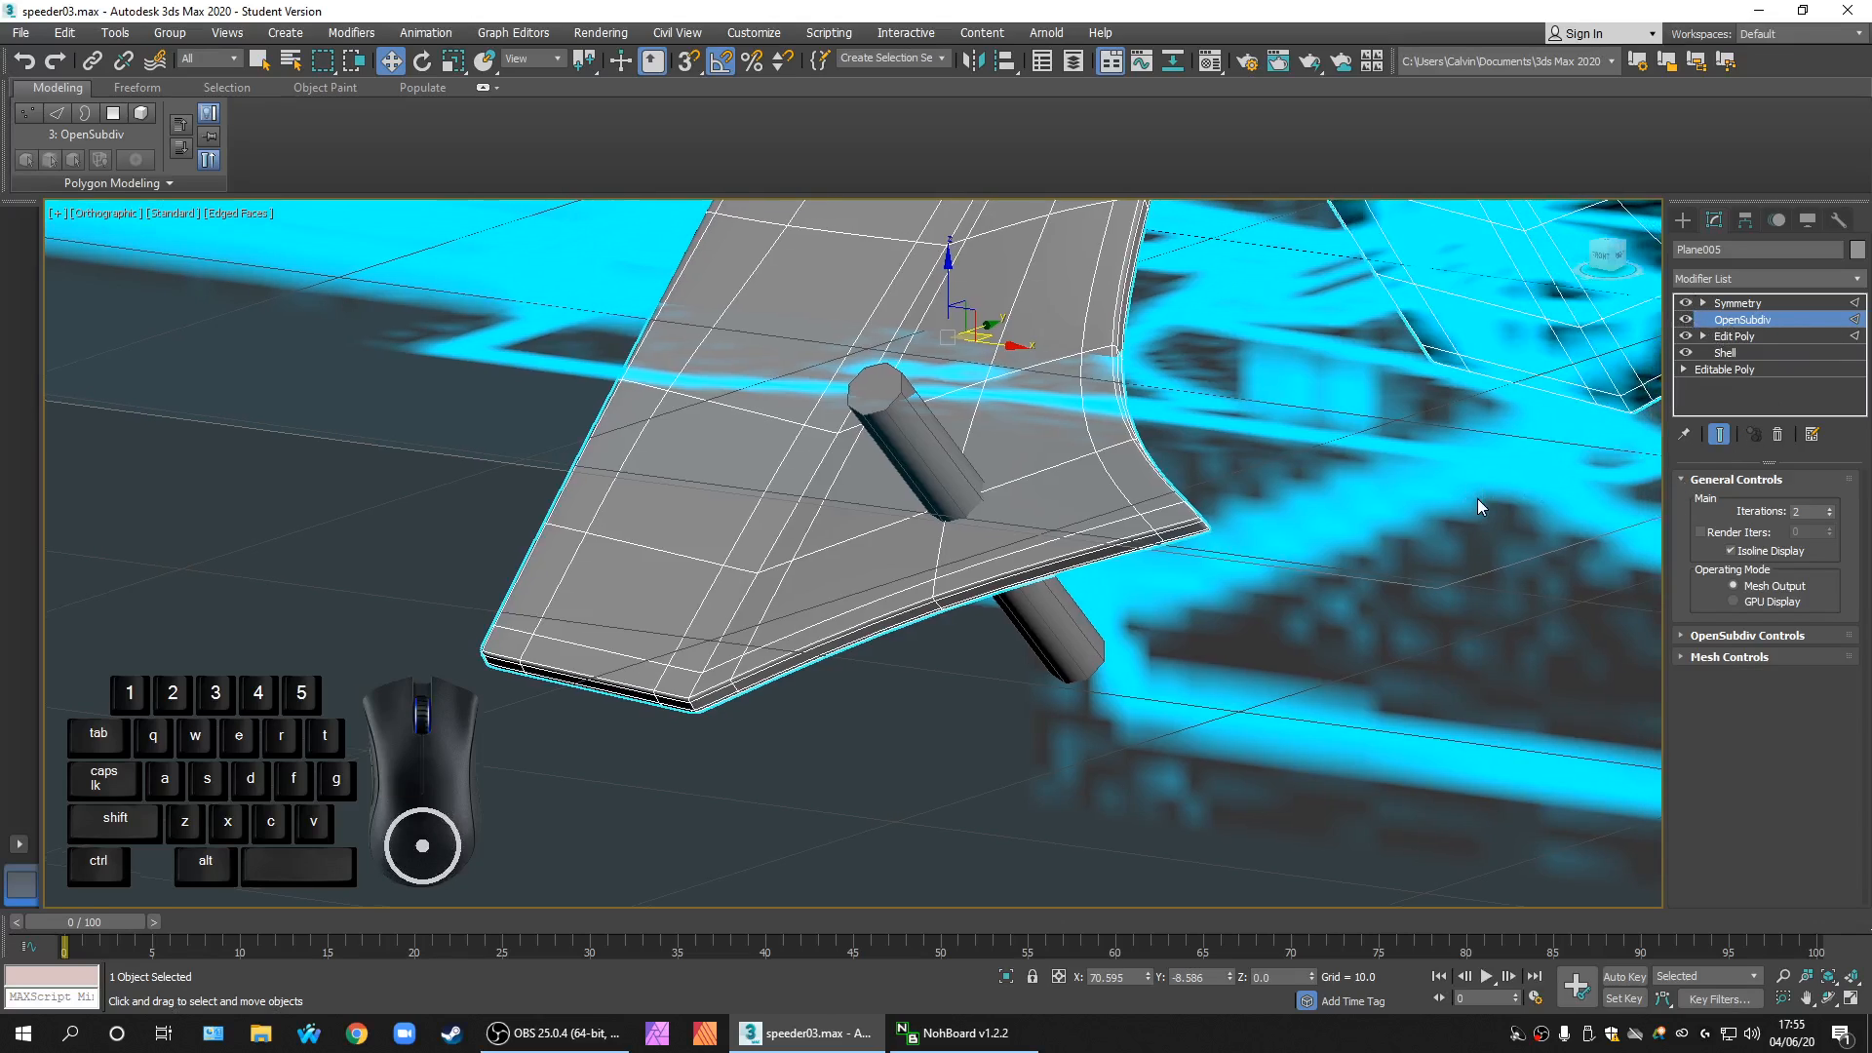
Step: Delete the thin cylinder that passes through the fin's lower part
click(1079, 631)
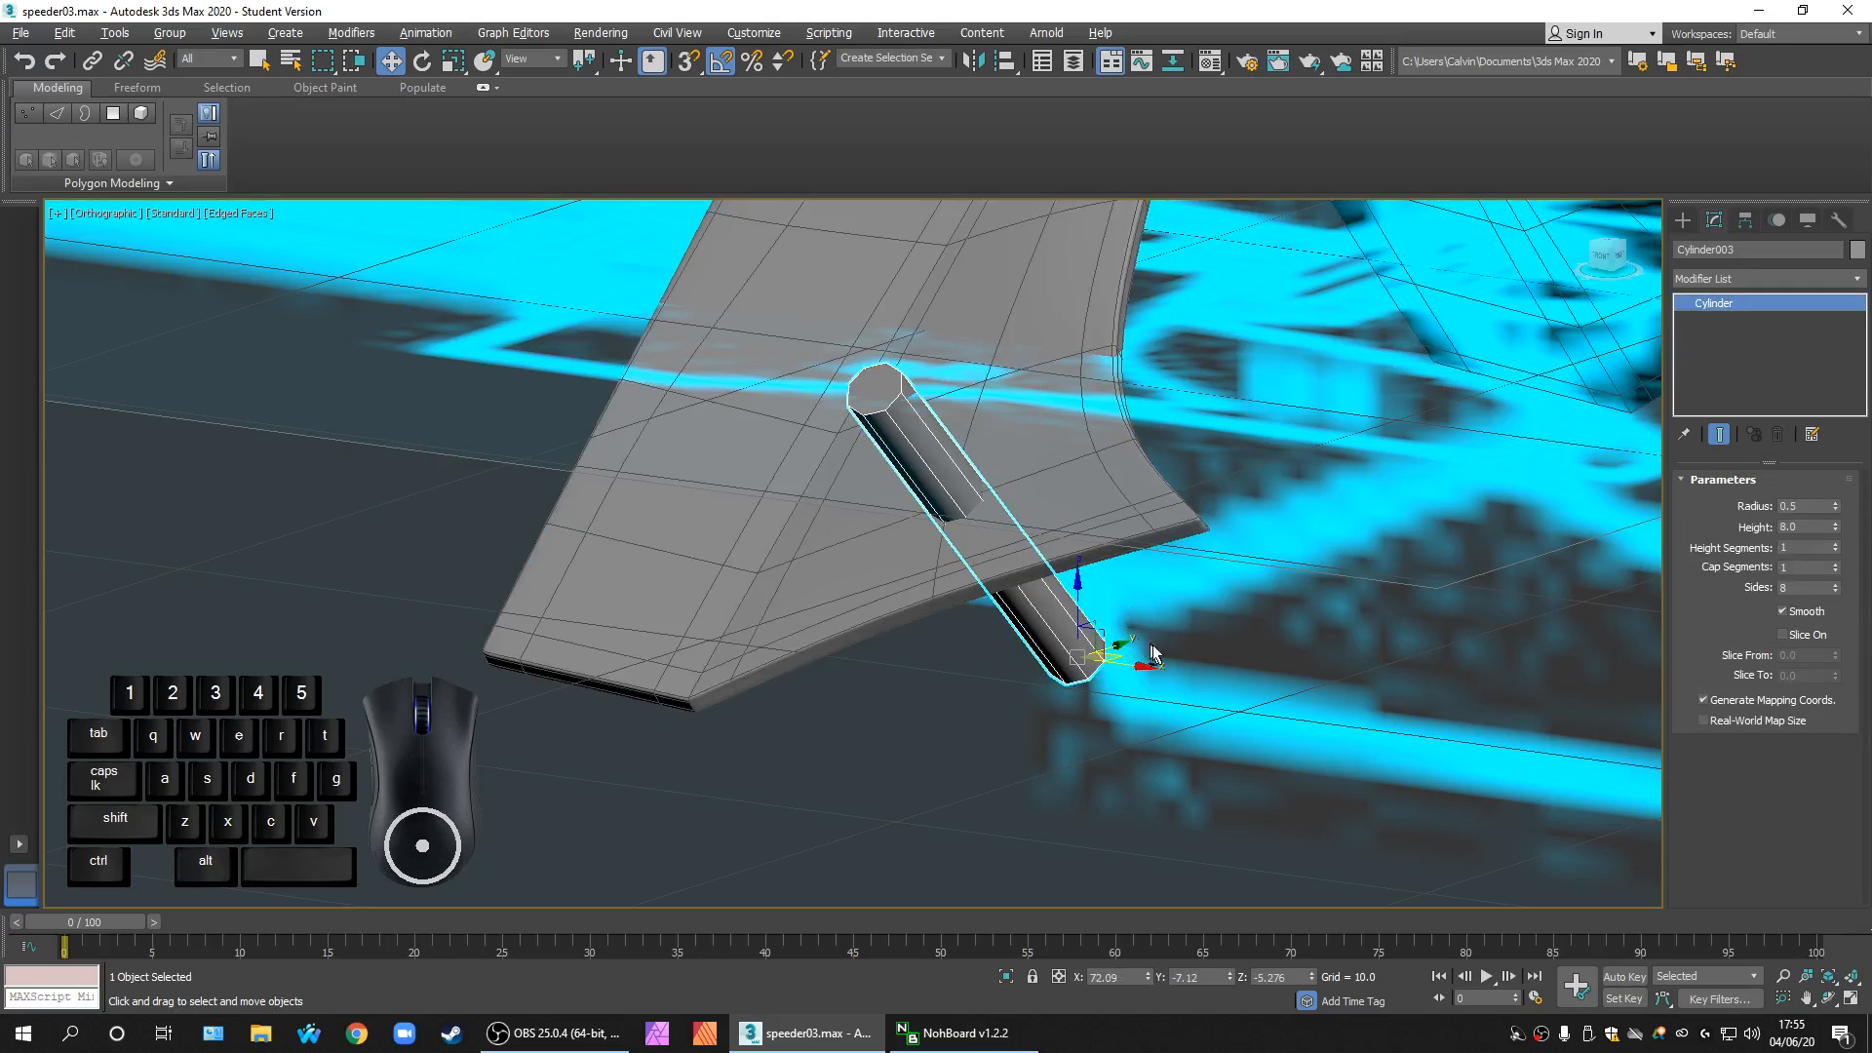
alt+middle_drag(1153, 655, 1078, 658)
key(Delete)
scroll(996, 574, down, 3)
middle_drag(1066, 547, 1092, 690)
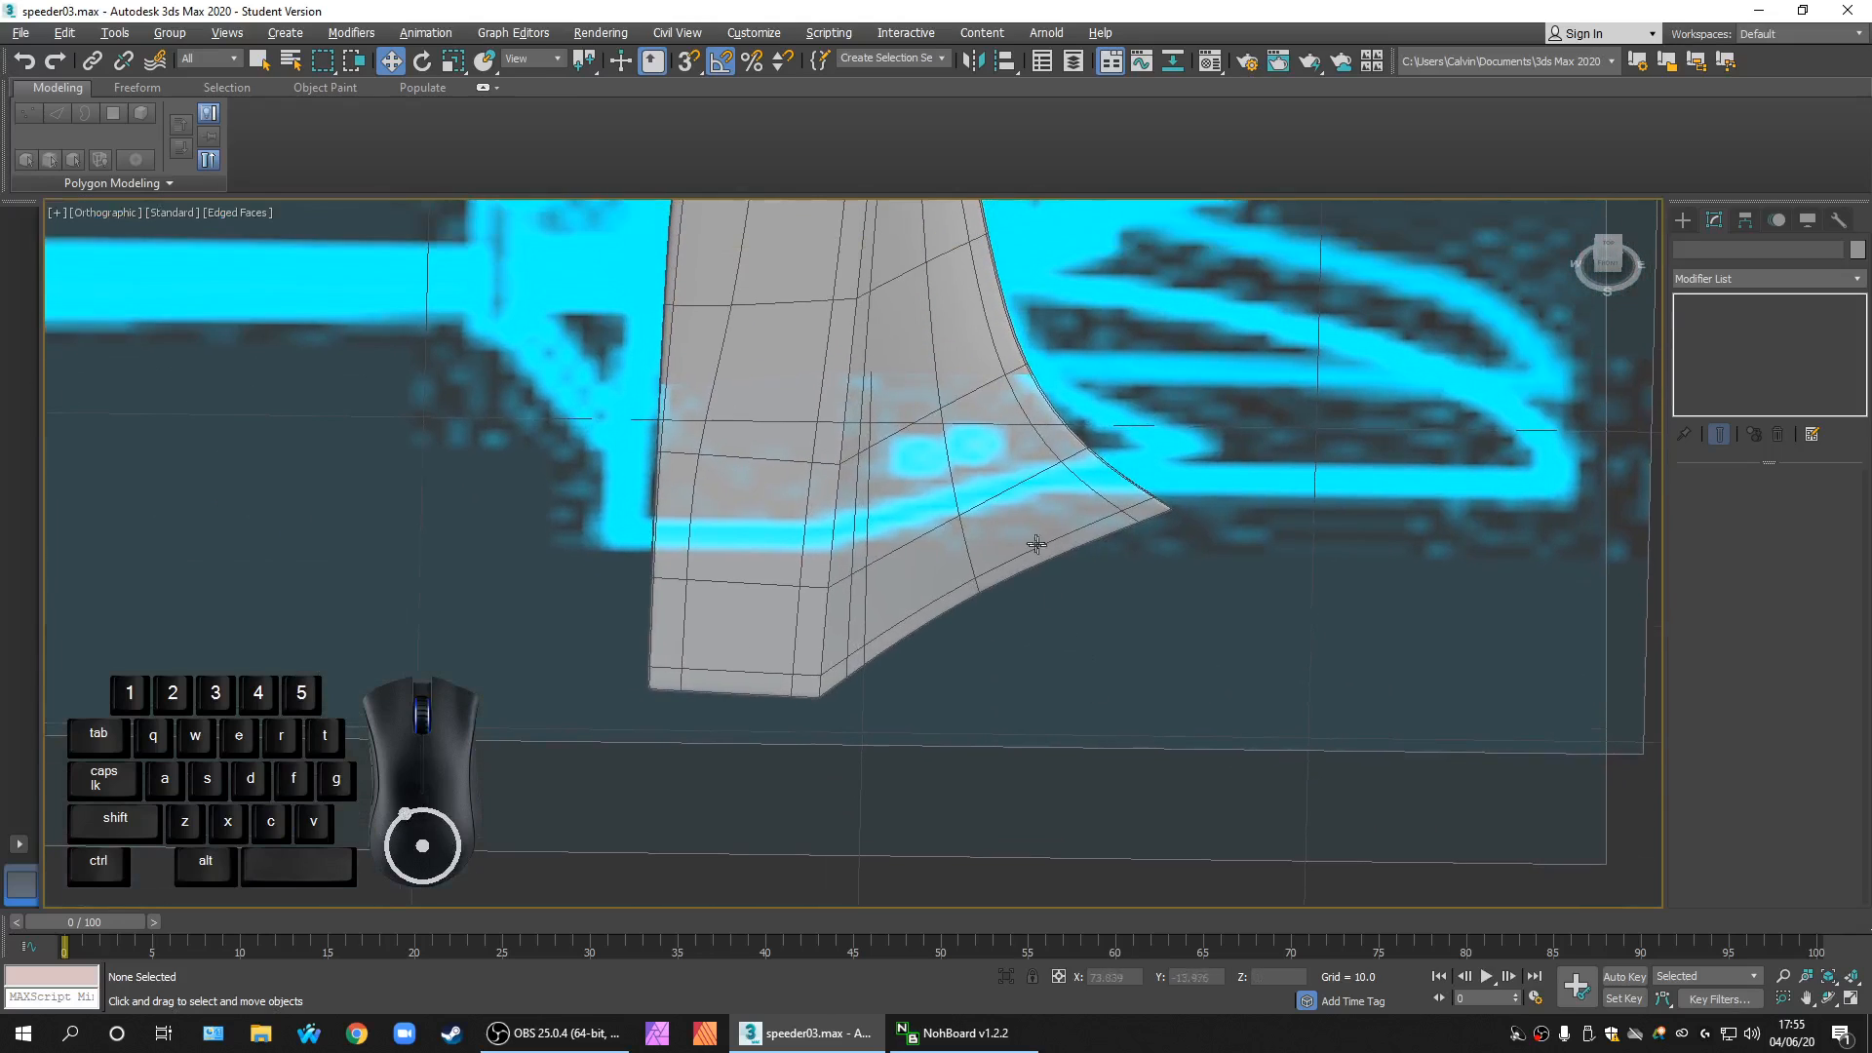
Step: Turn on 3D snapping with Midpoint enabled as a snap type
scroll(1037, 543, up, 3)
click(1683, 219)
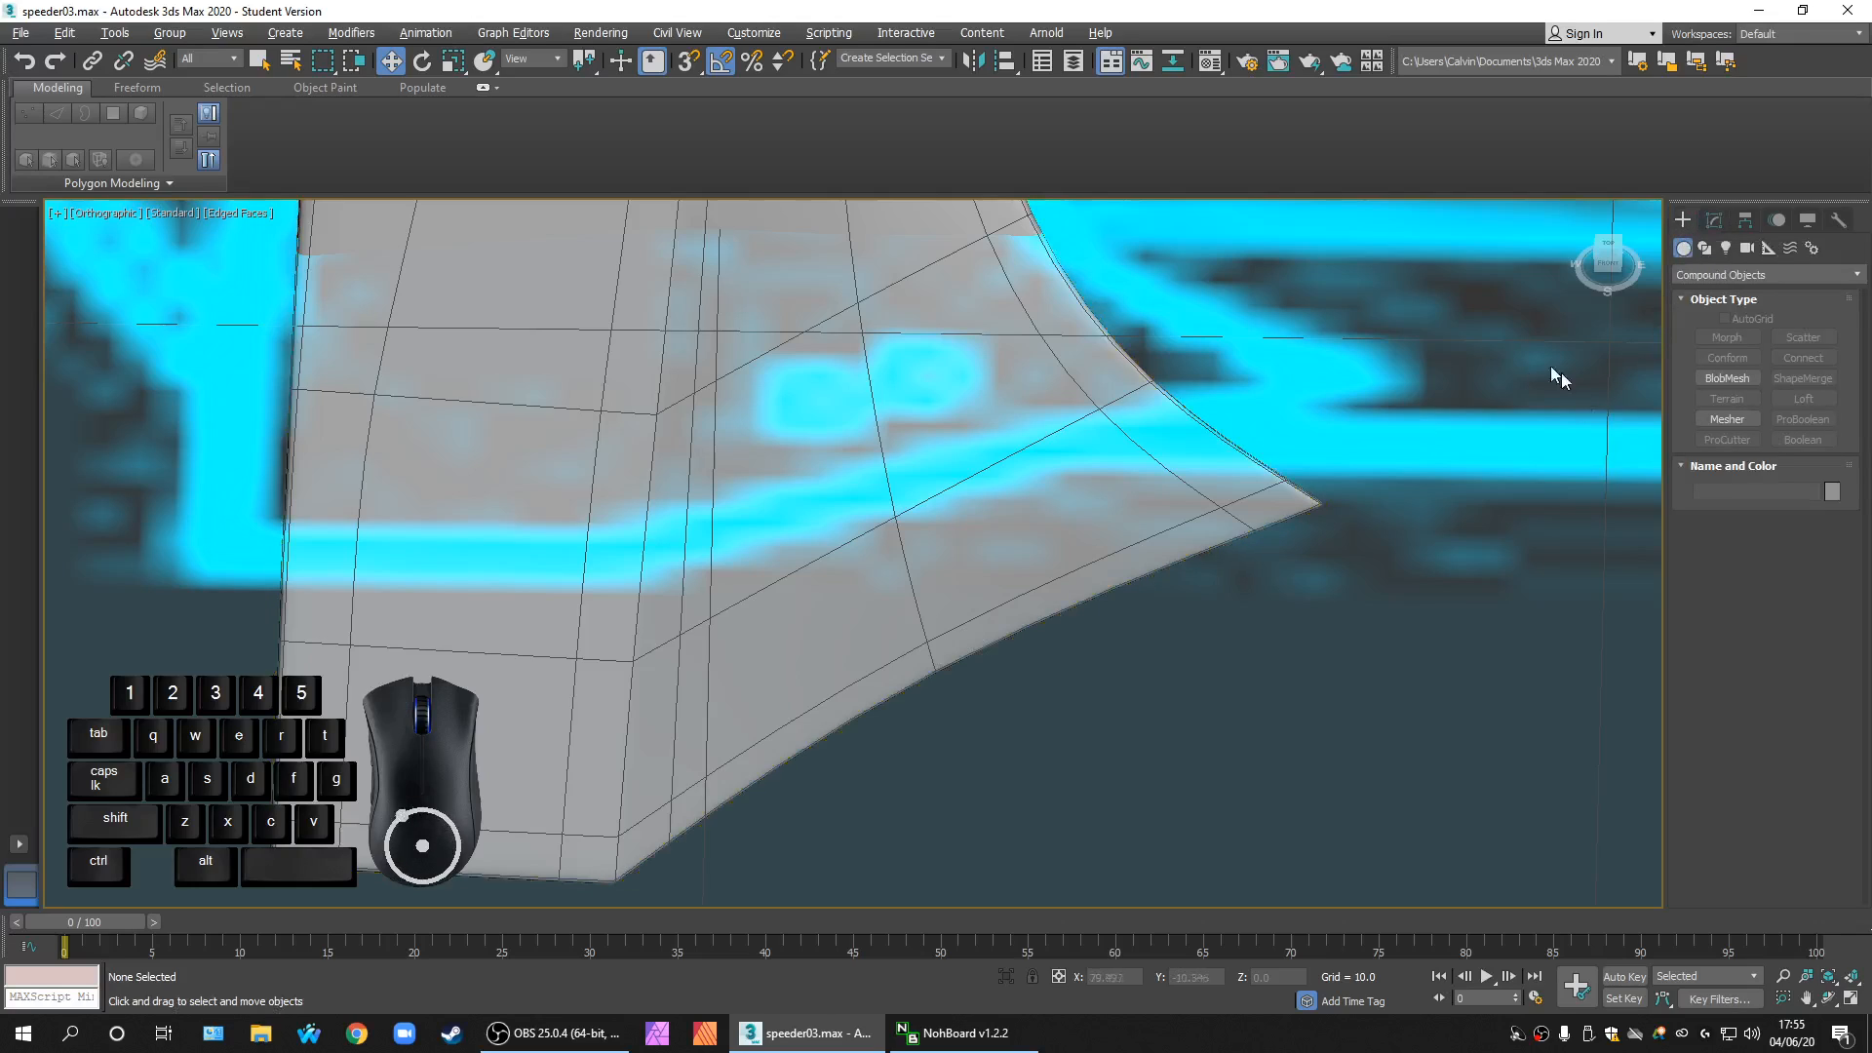
click(688, 60)
right_click(689, 58)
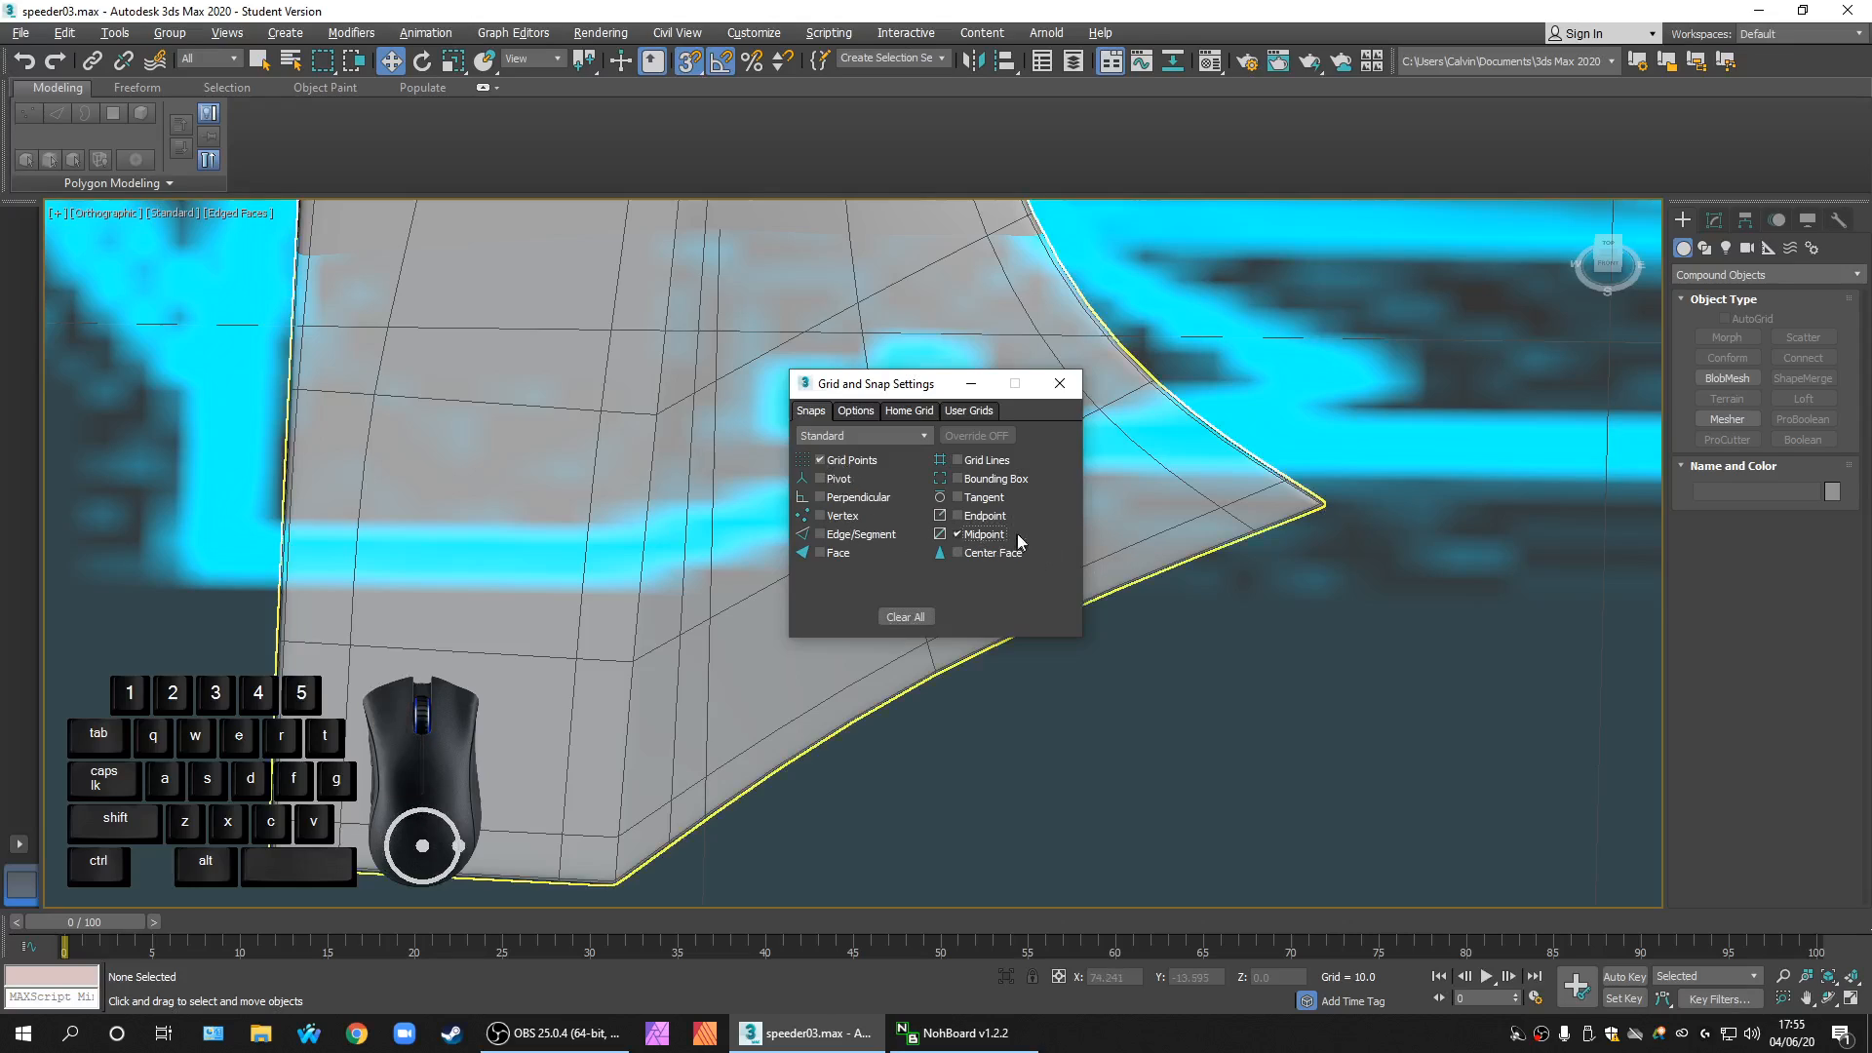
click(1060, 383)
scroll(974, 564, up, 4)
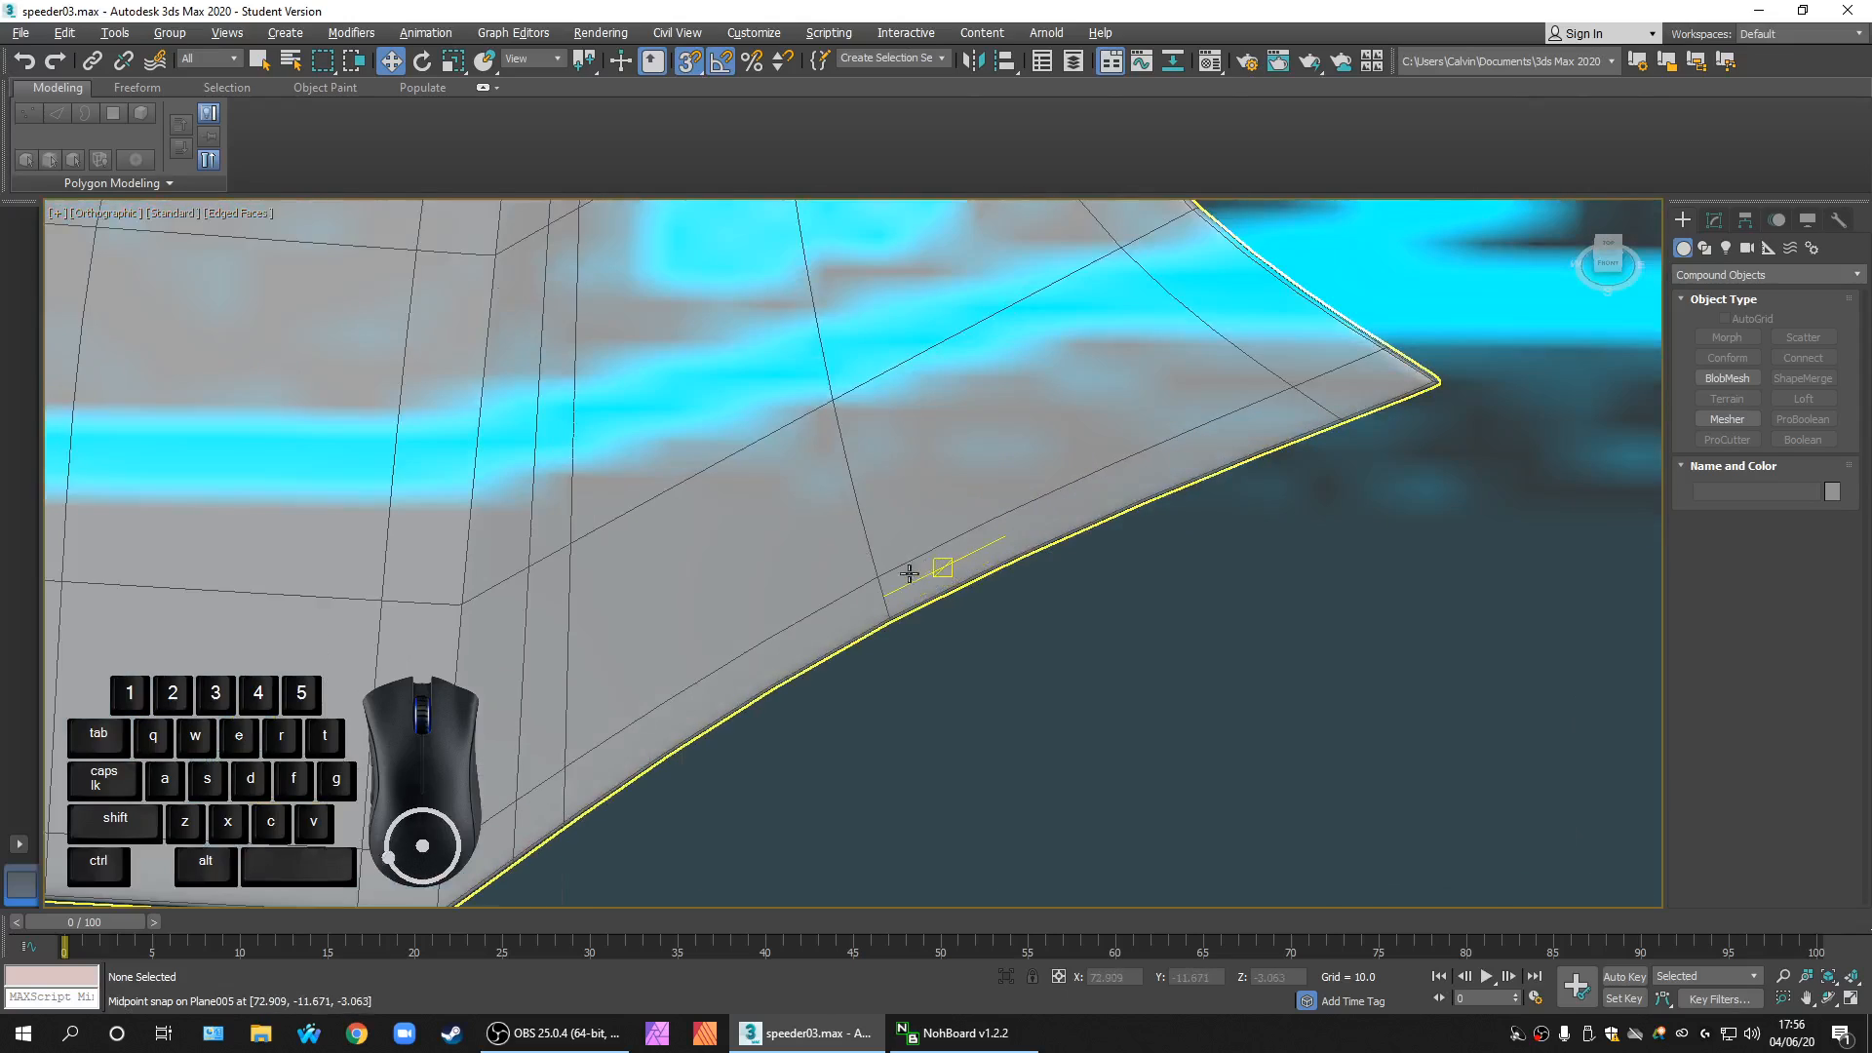
Step: Start the NGon spline tool and enable Vertex snapping in addition to Midpoint
click(1714, 220)
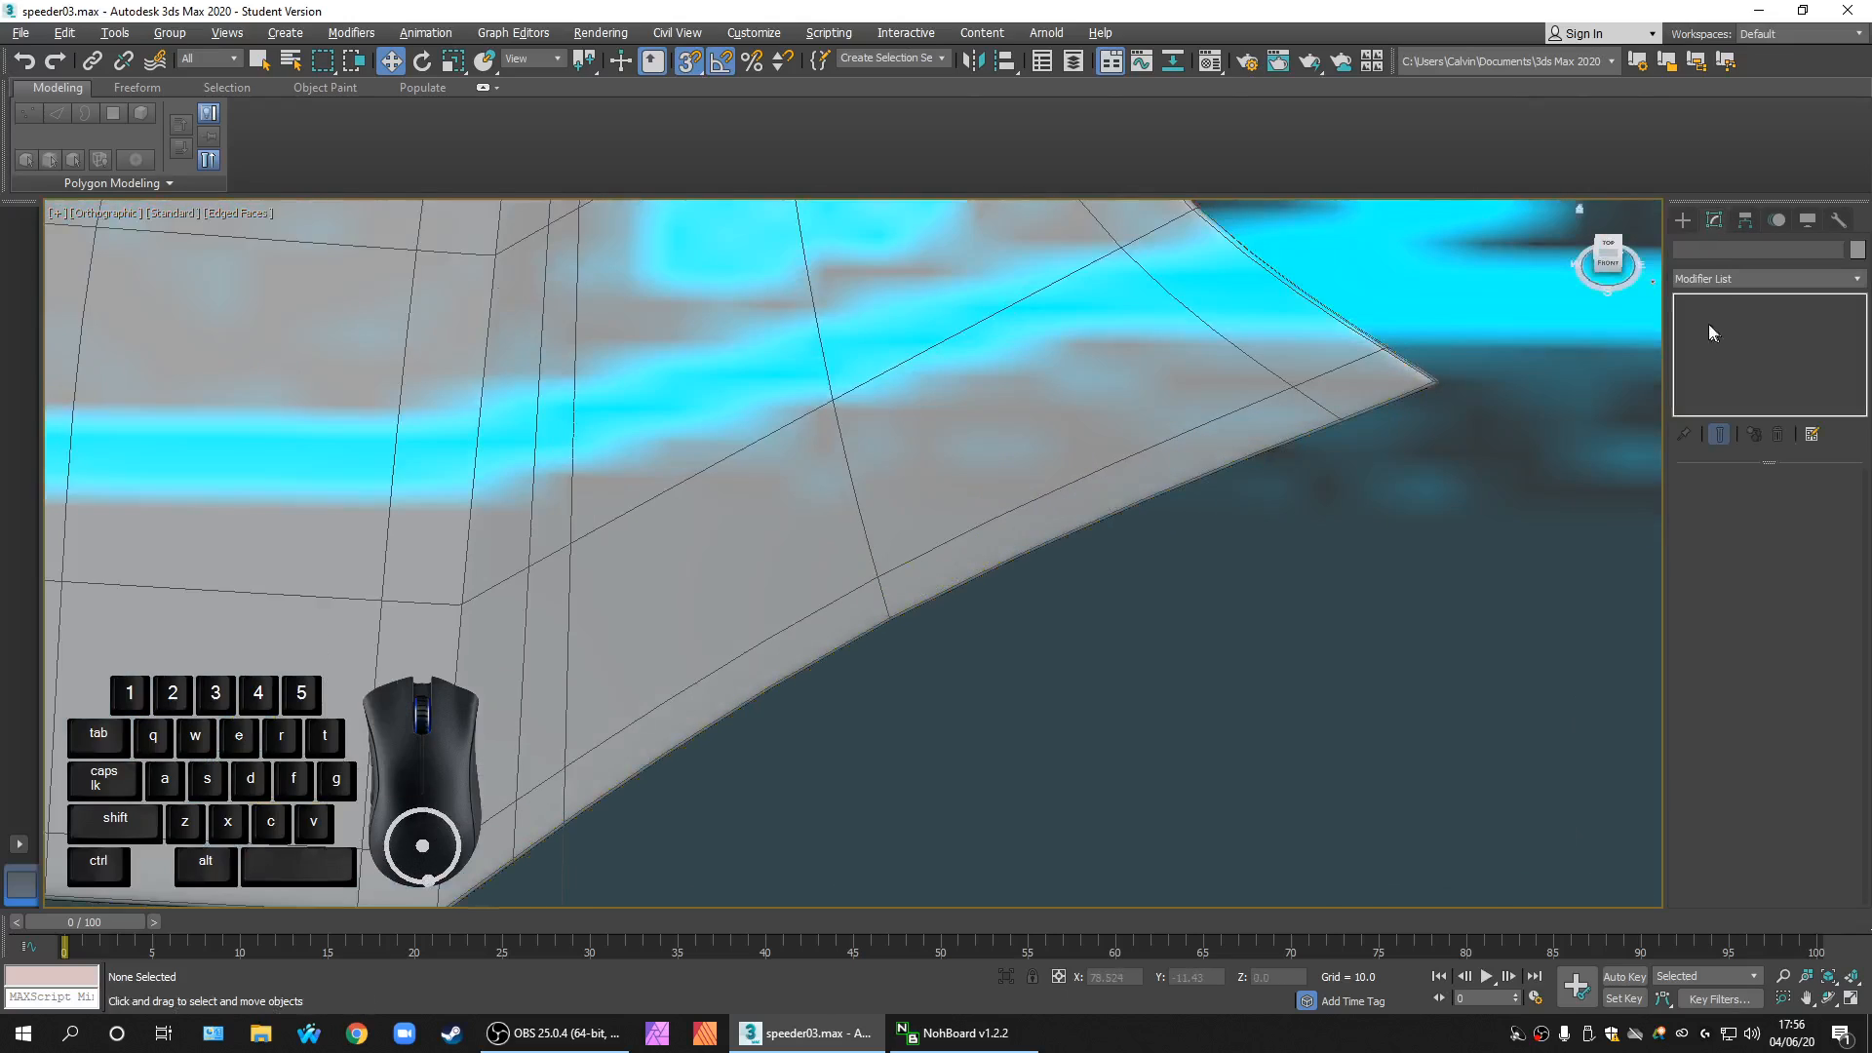
click(1686, 221)
click(1694, 274)
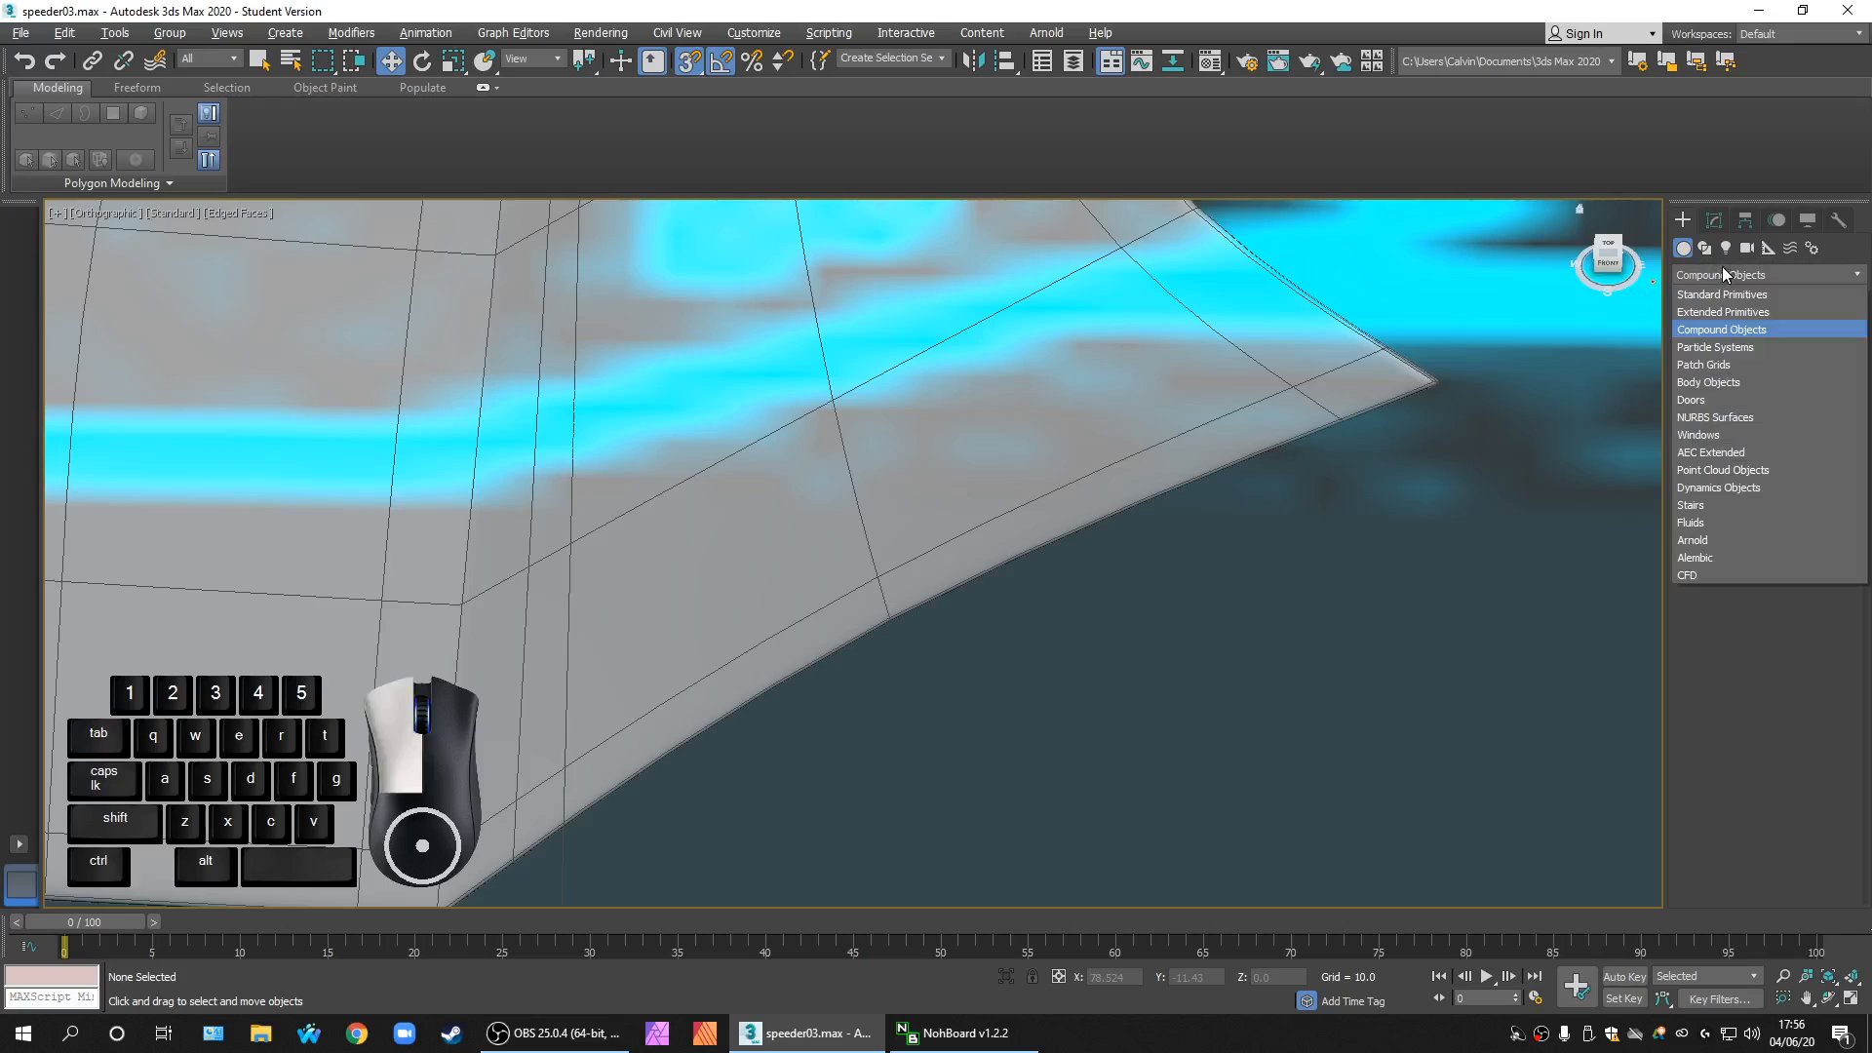
click(1720, 285)
click(1706, 250)
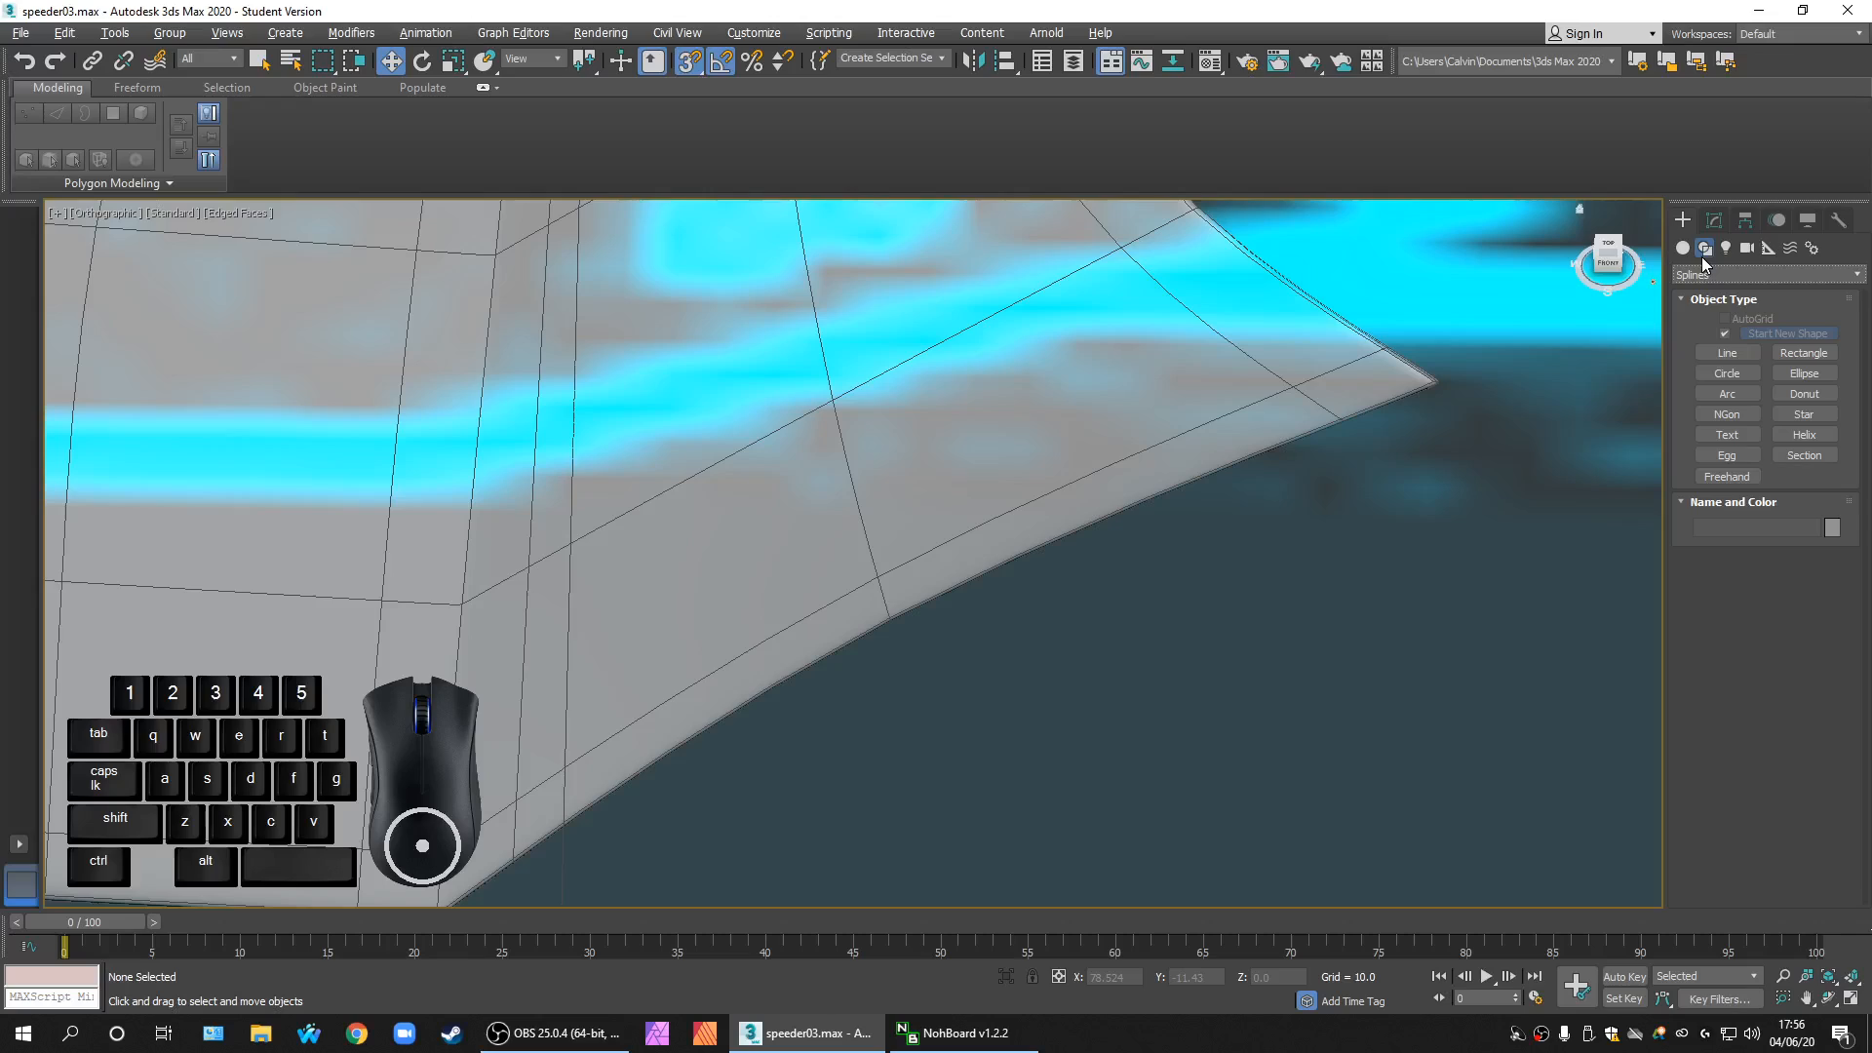
click(1726, 413)
click(1728, 413)
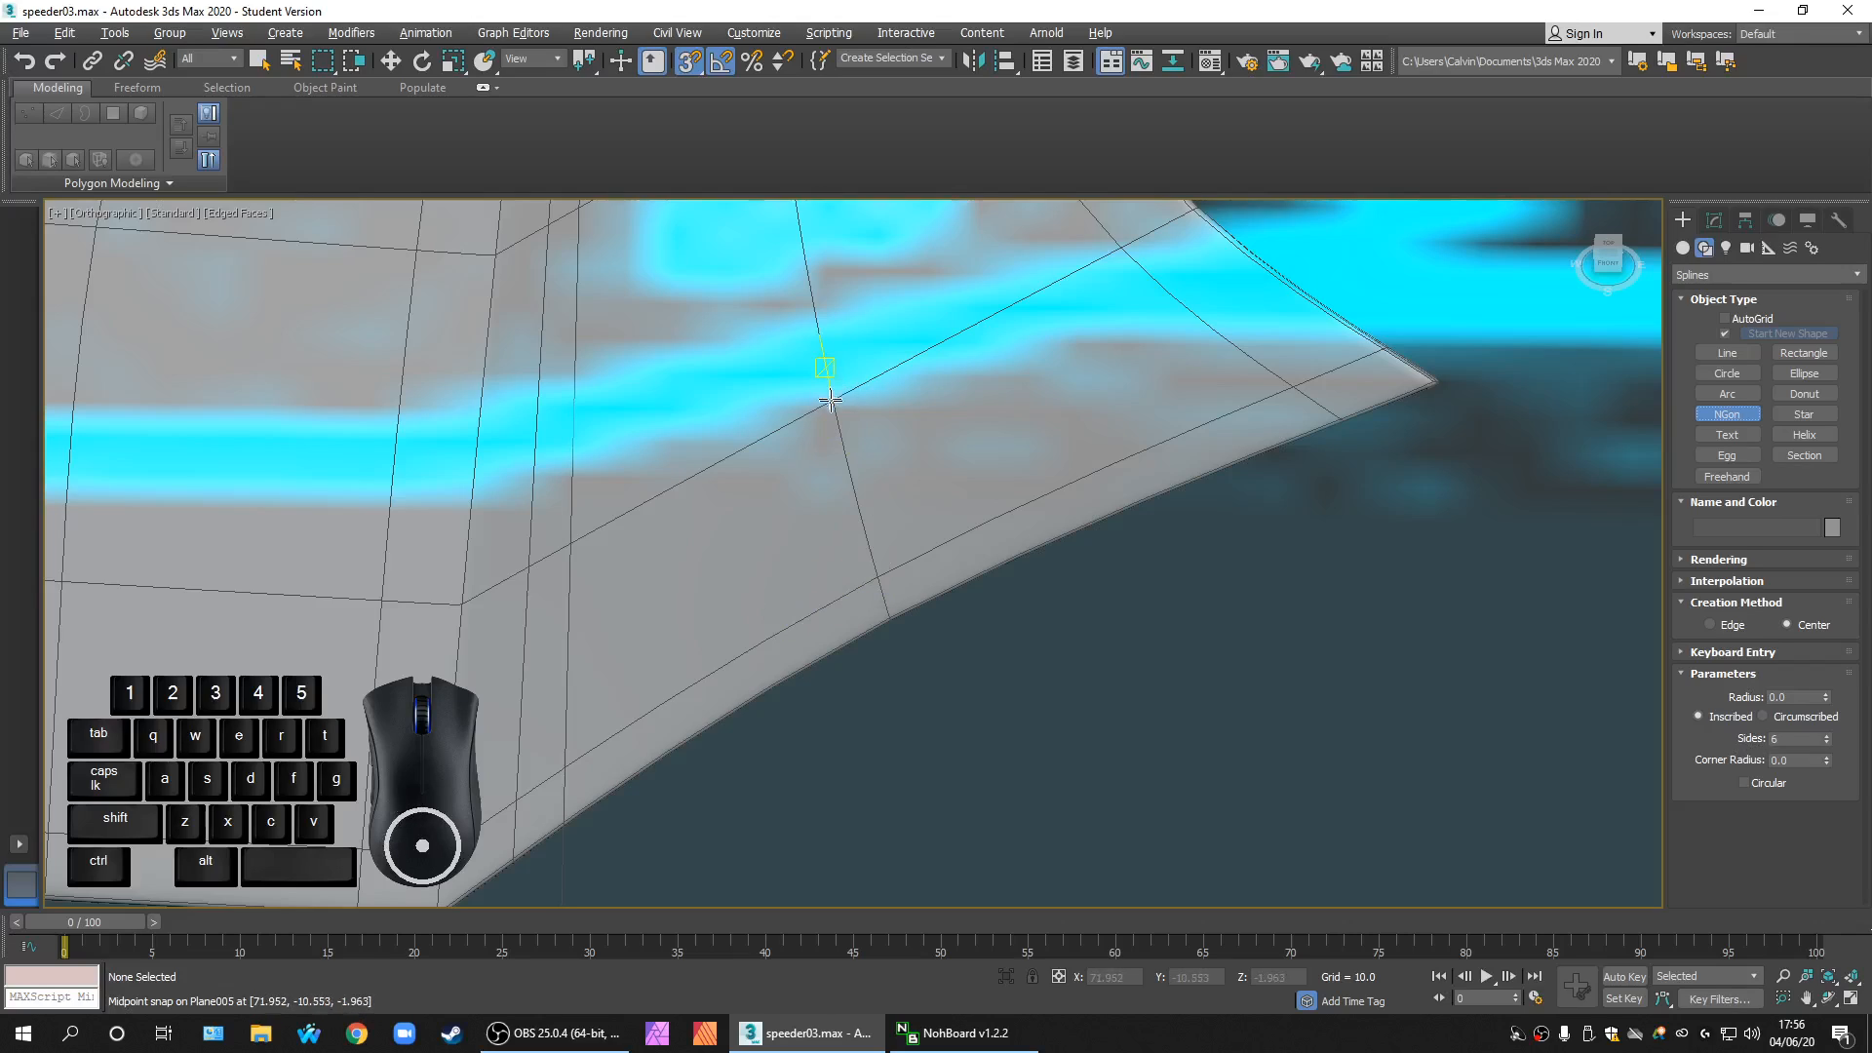
right_click(693, 69)
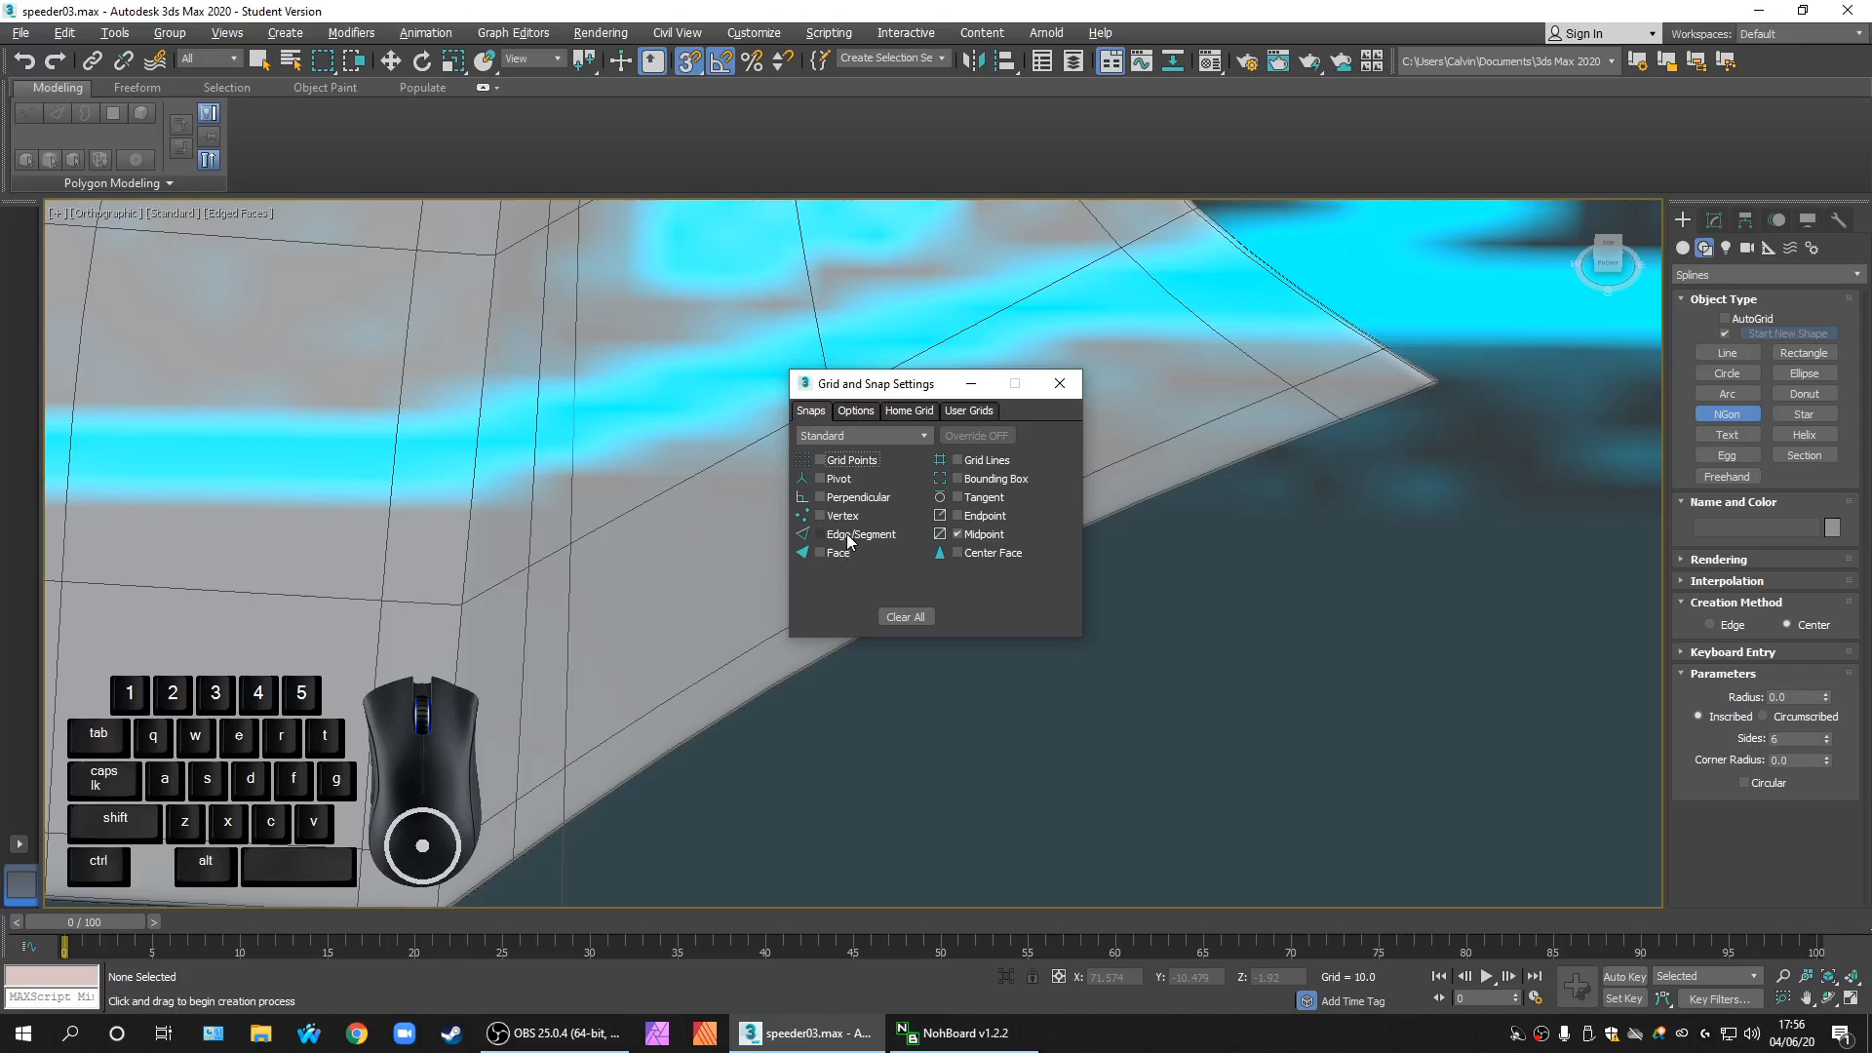
click(1060, 383)
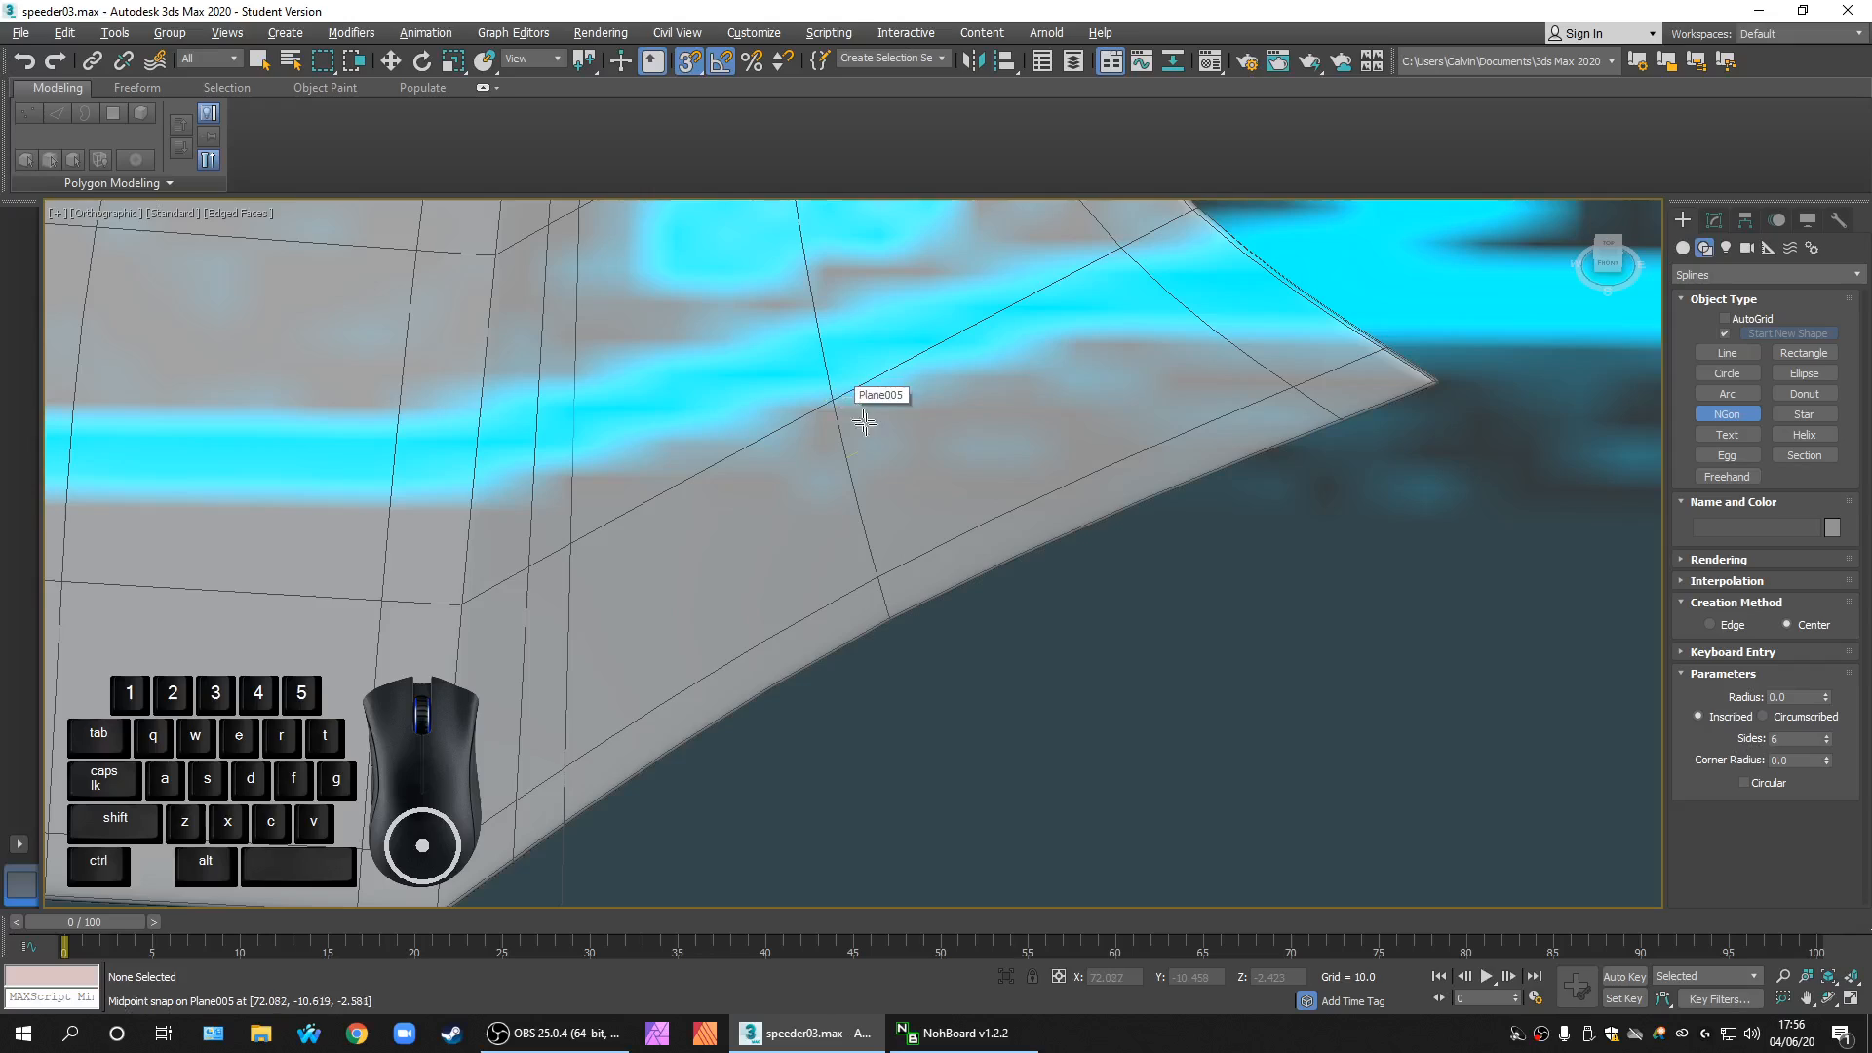
Step: Switch to the four-viewport layout with the fin in view
scroll(874, 395, down, 3)
scroll(883, 416, down, 5)
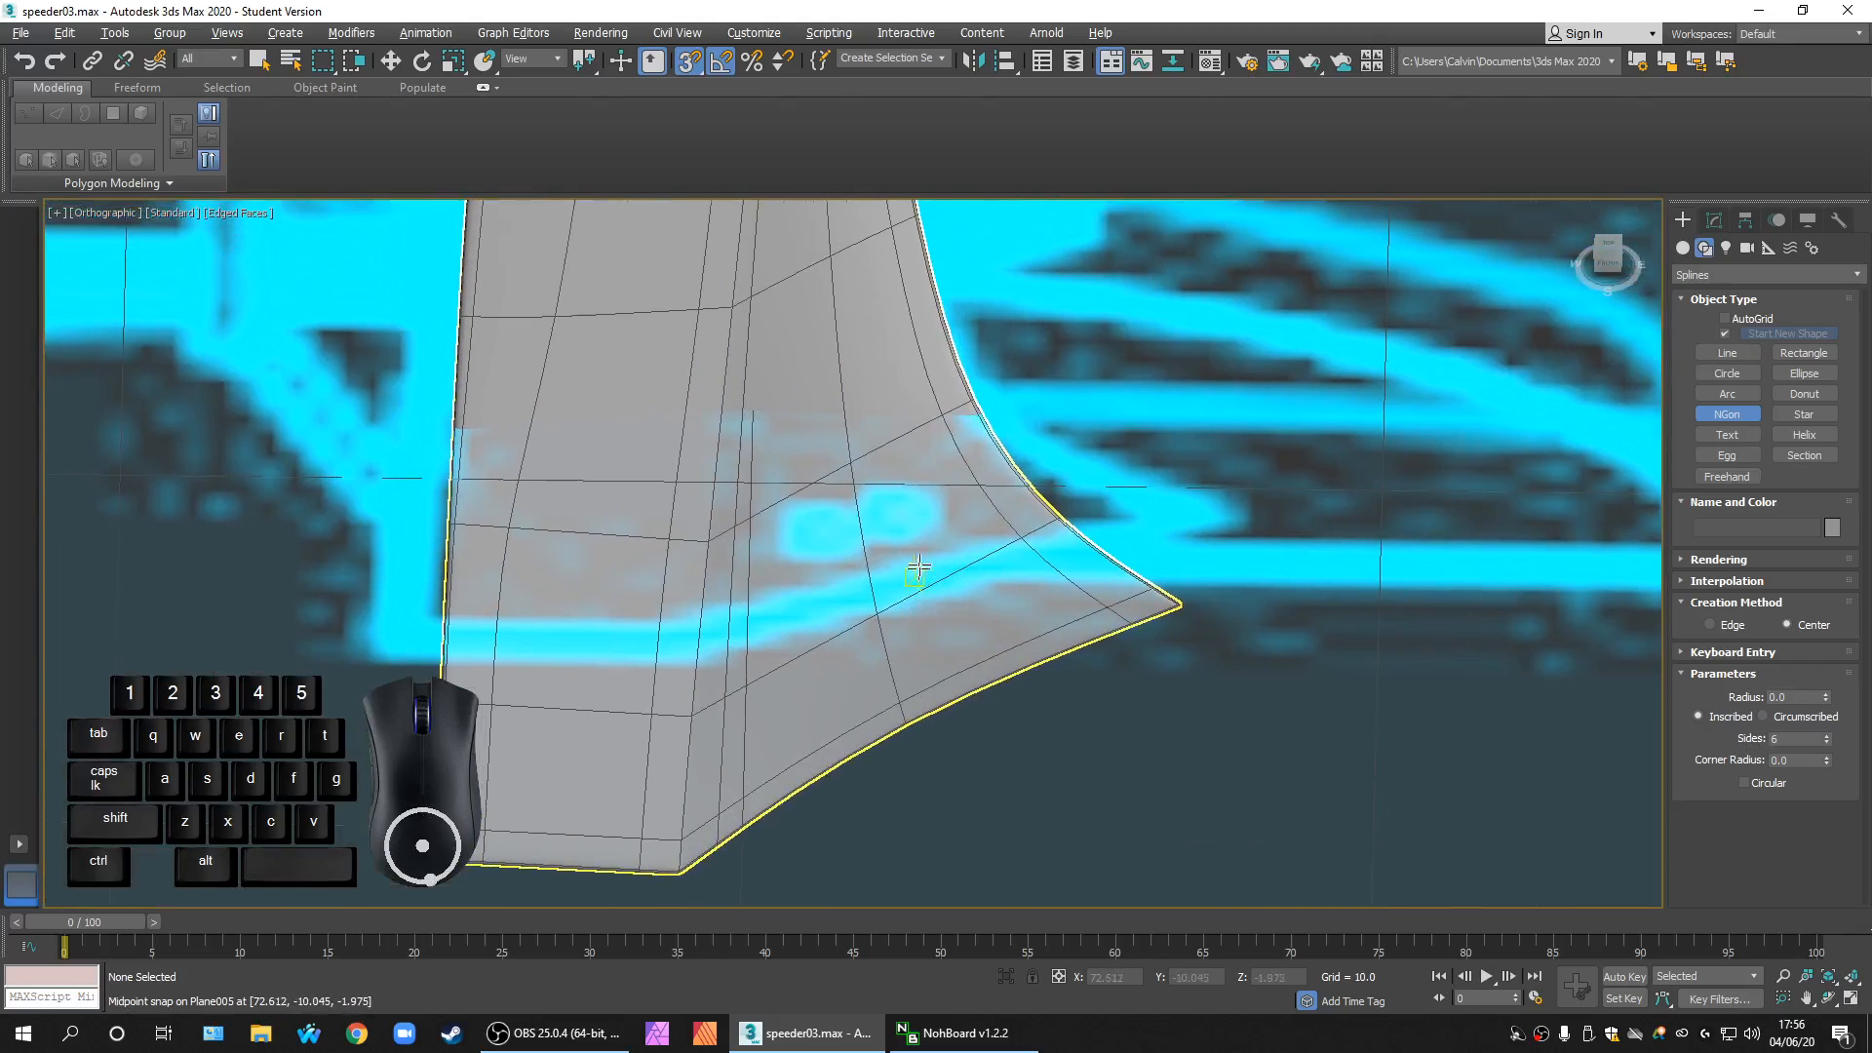
key(alt+w)
middle_drag(1092, 436, 1004, 451)
middle_drag(647, 435, 641, 398)
scroll(642, 399, down, 3)
scroll(604, 425, up, 3)
scroll(603, 425, up, 2)
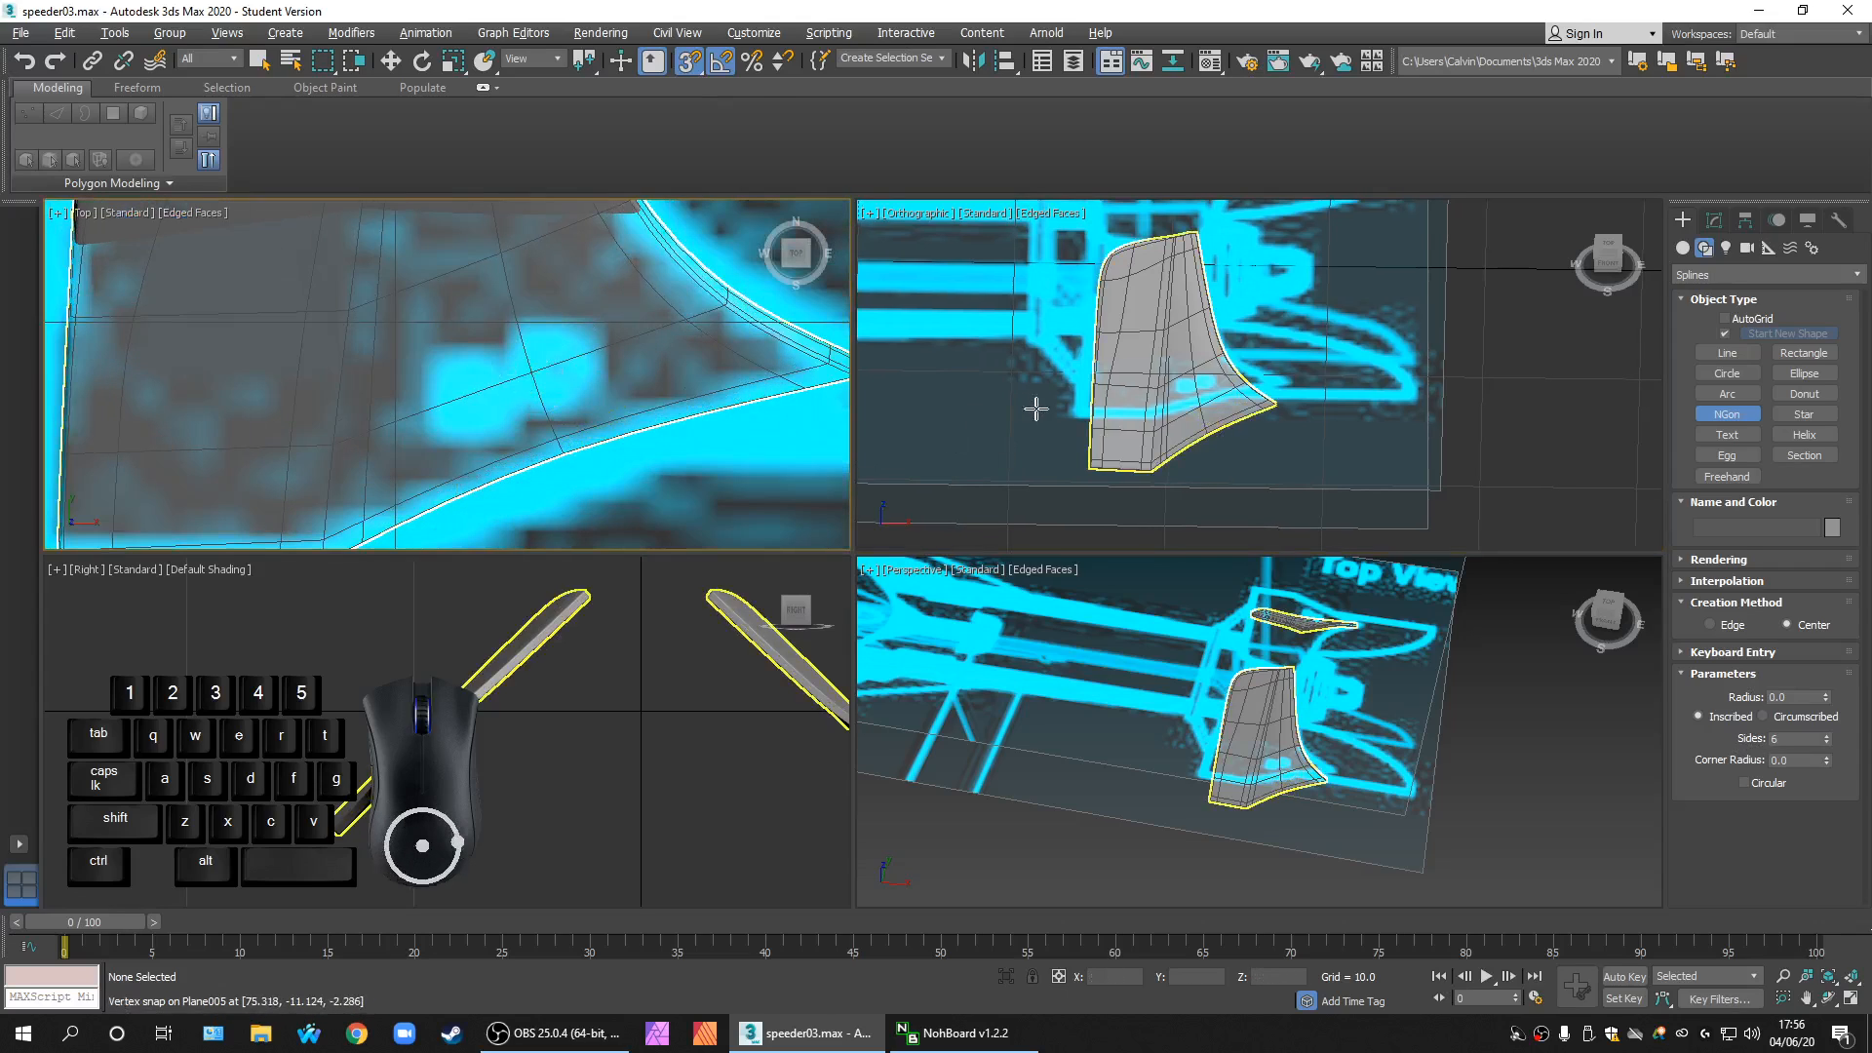
scroll(1033, 408, down, 5)
scroll(1129, 441, up, 4)
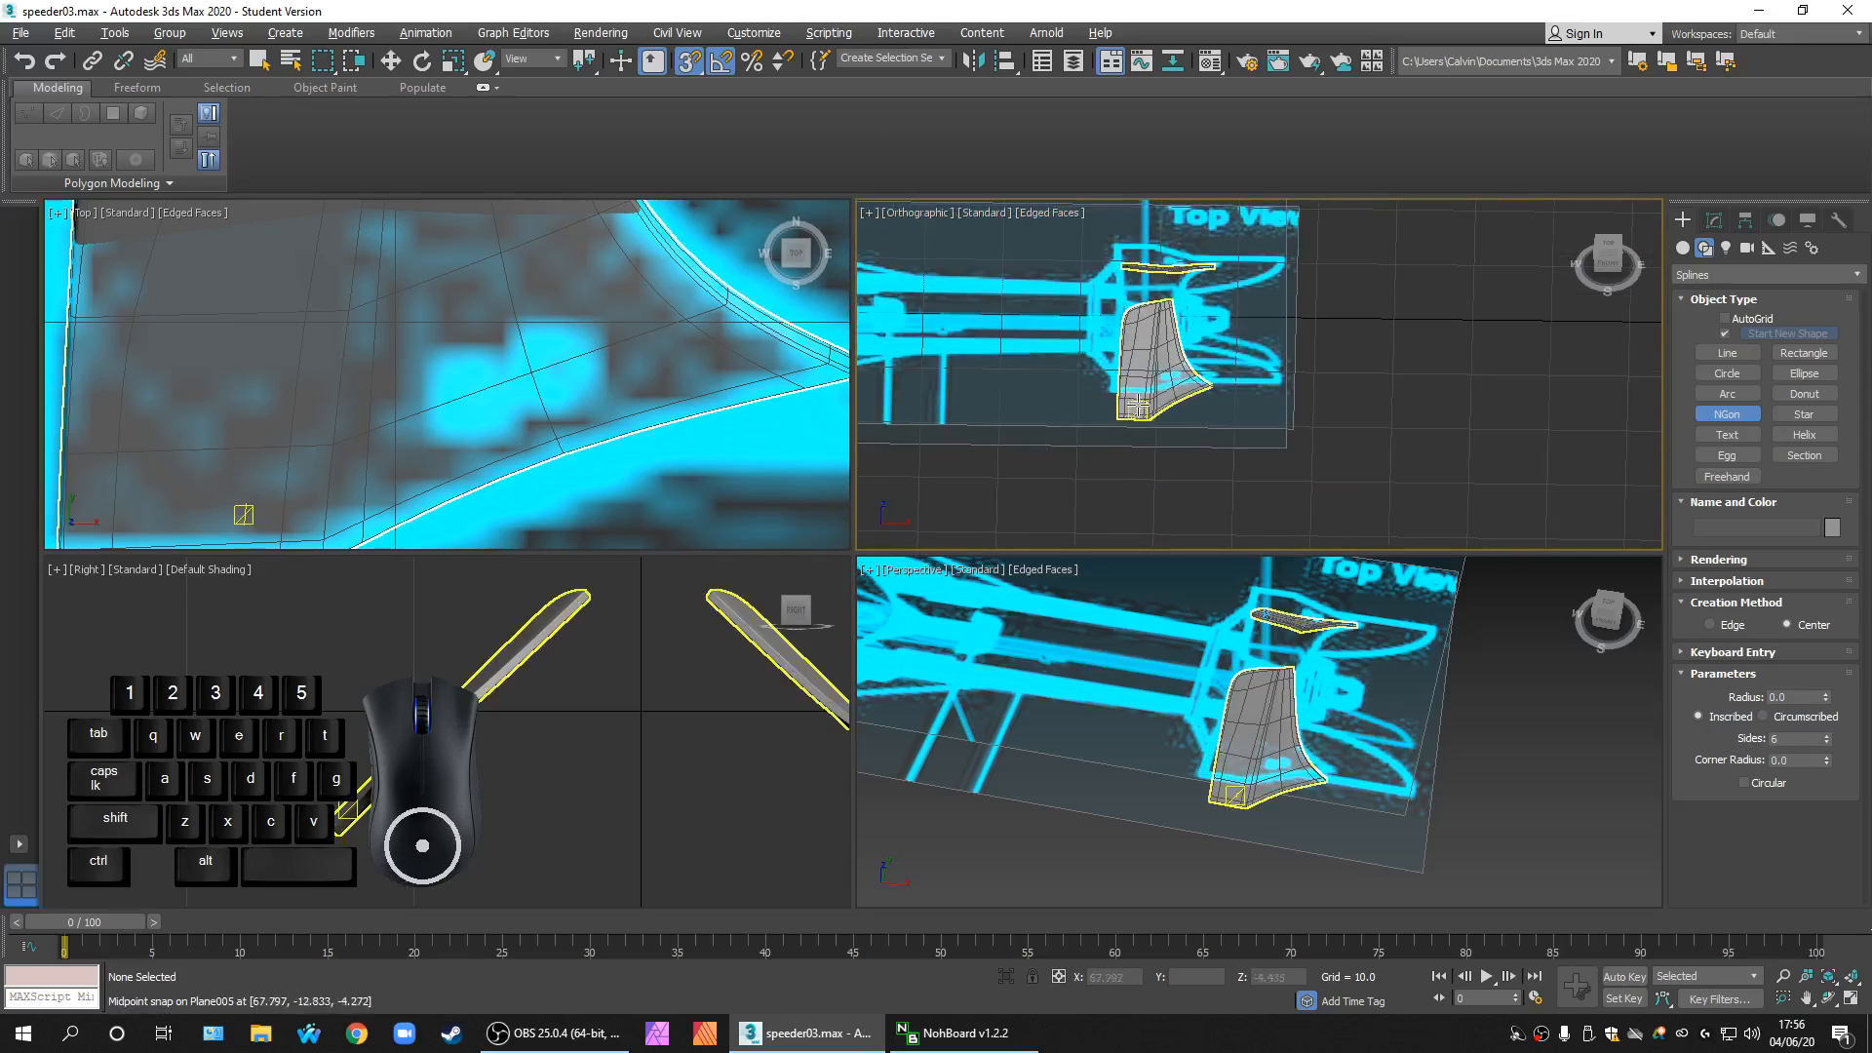
Step: Draw a six-sided NGon of radius about 0.553 in the Perspective view, centred on the edge crossing in the fin's lower part
alt+middle_drag(1275, 770, 1320, 811)
key(z)
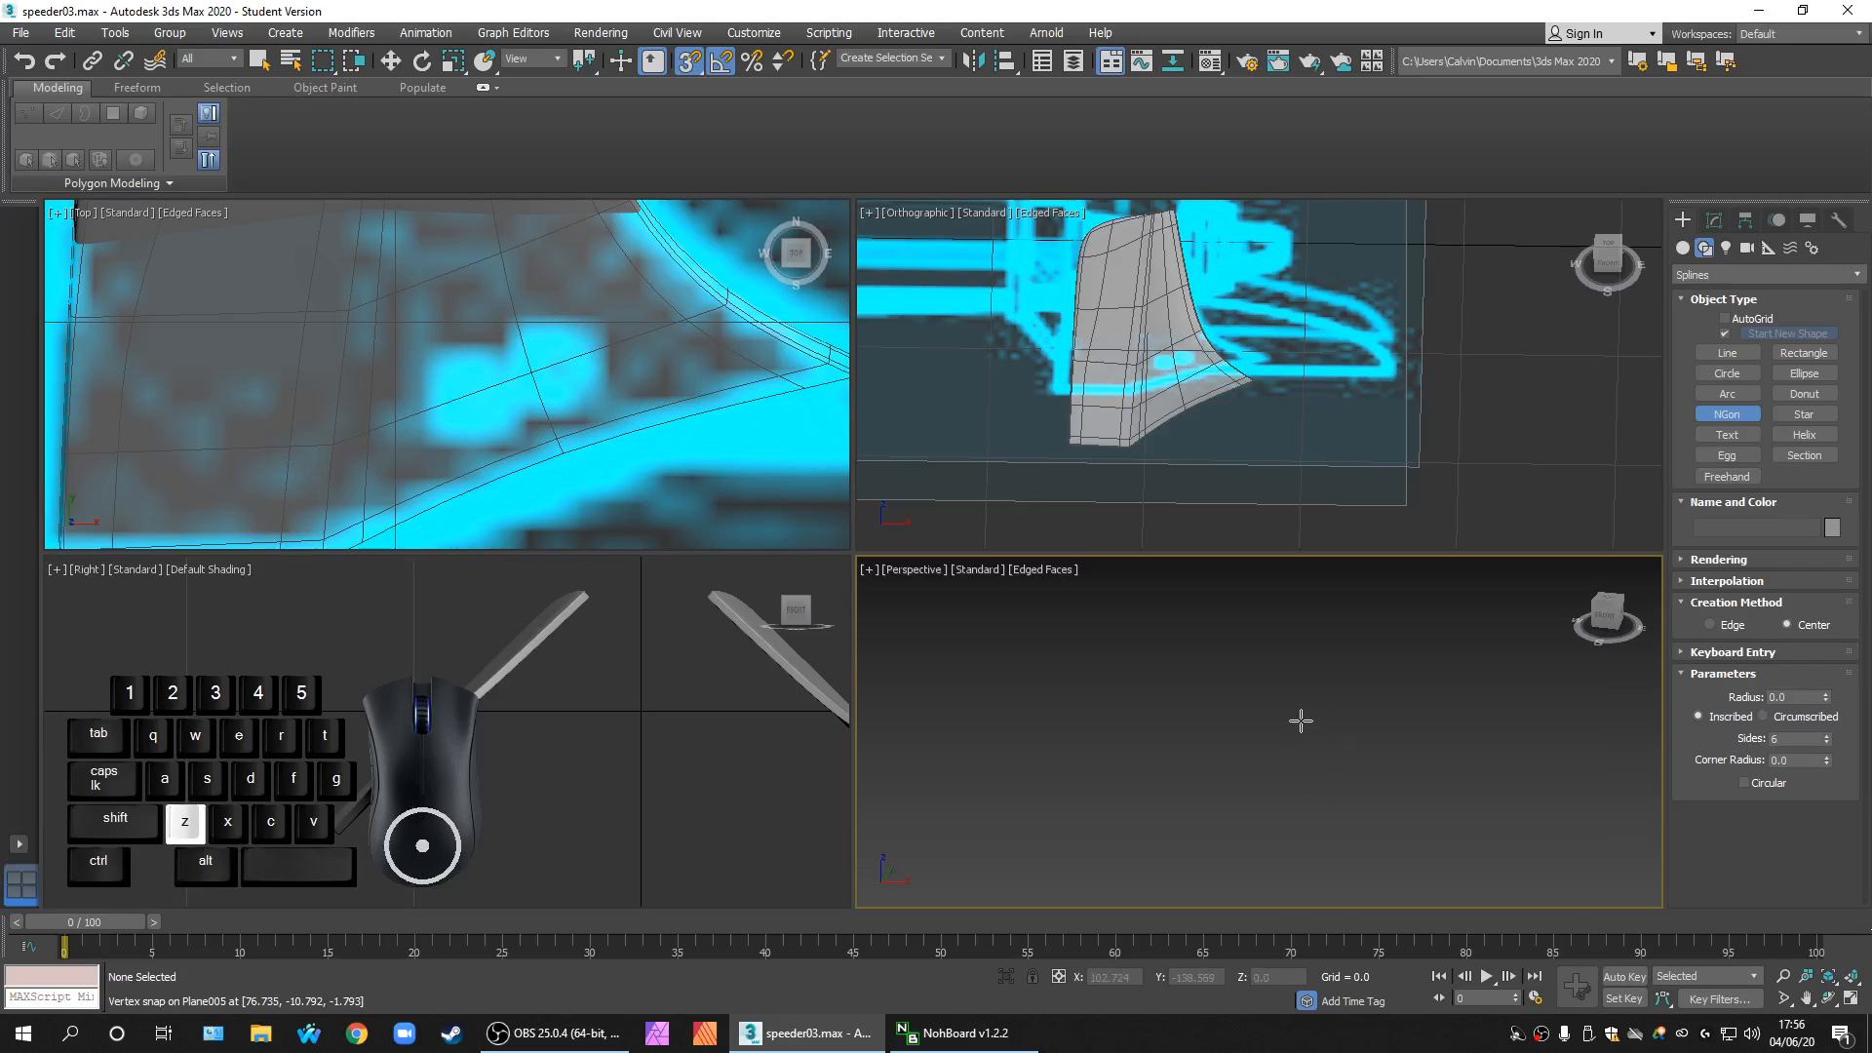
scroll(1326, 750, up, 4)
scroll(1341, 765, up, 5)
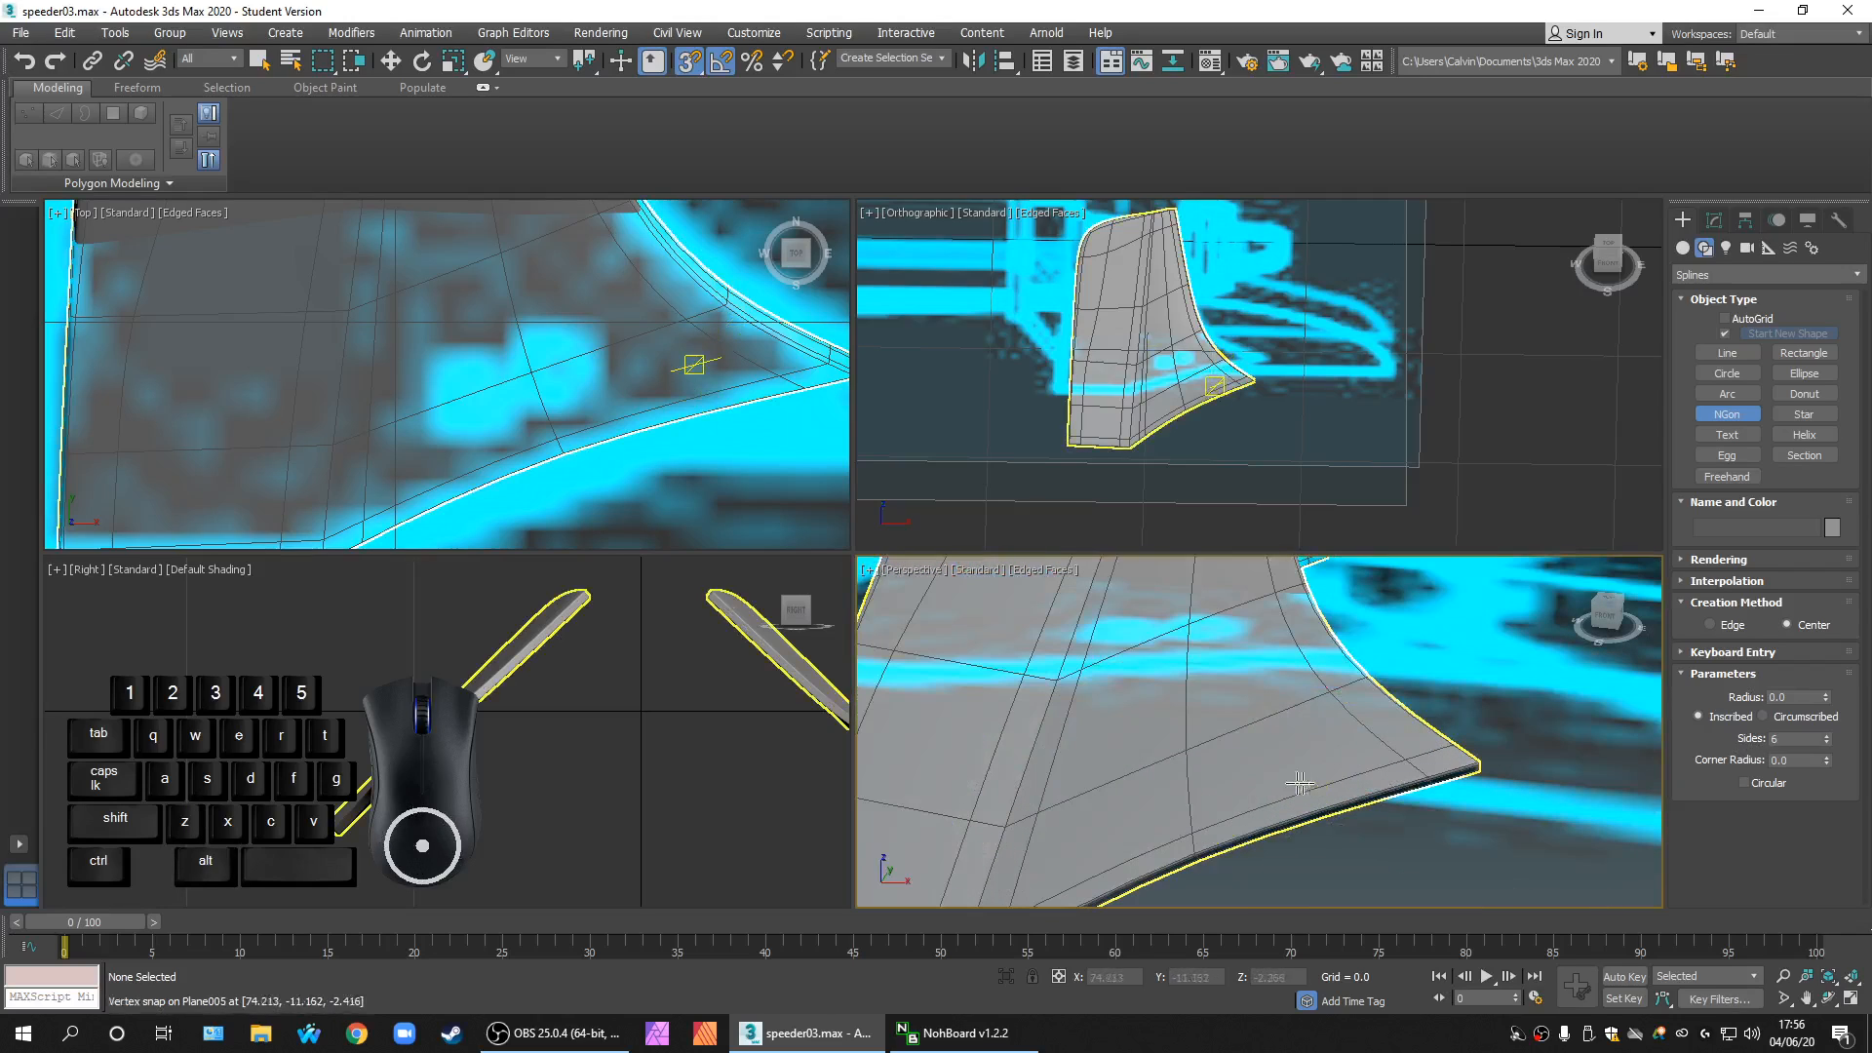
scroll(1244, 751, up, 4)
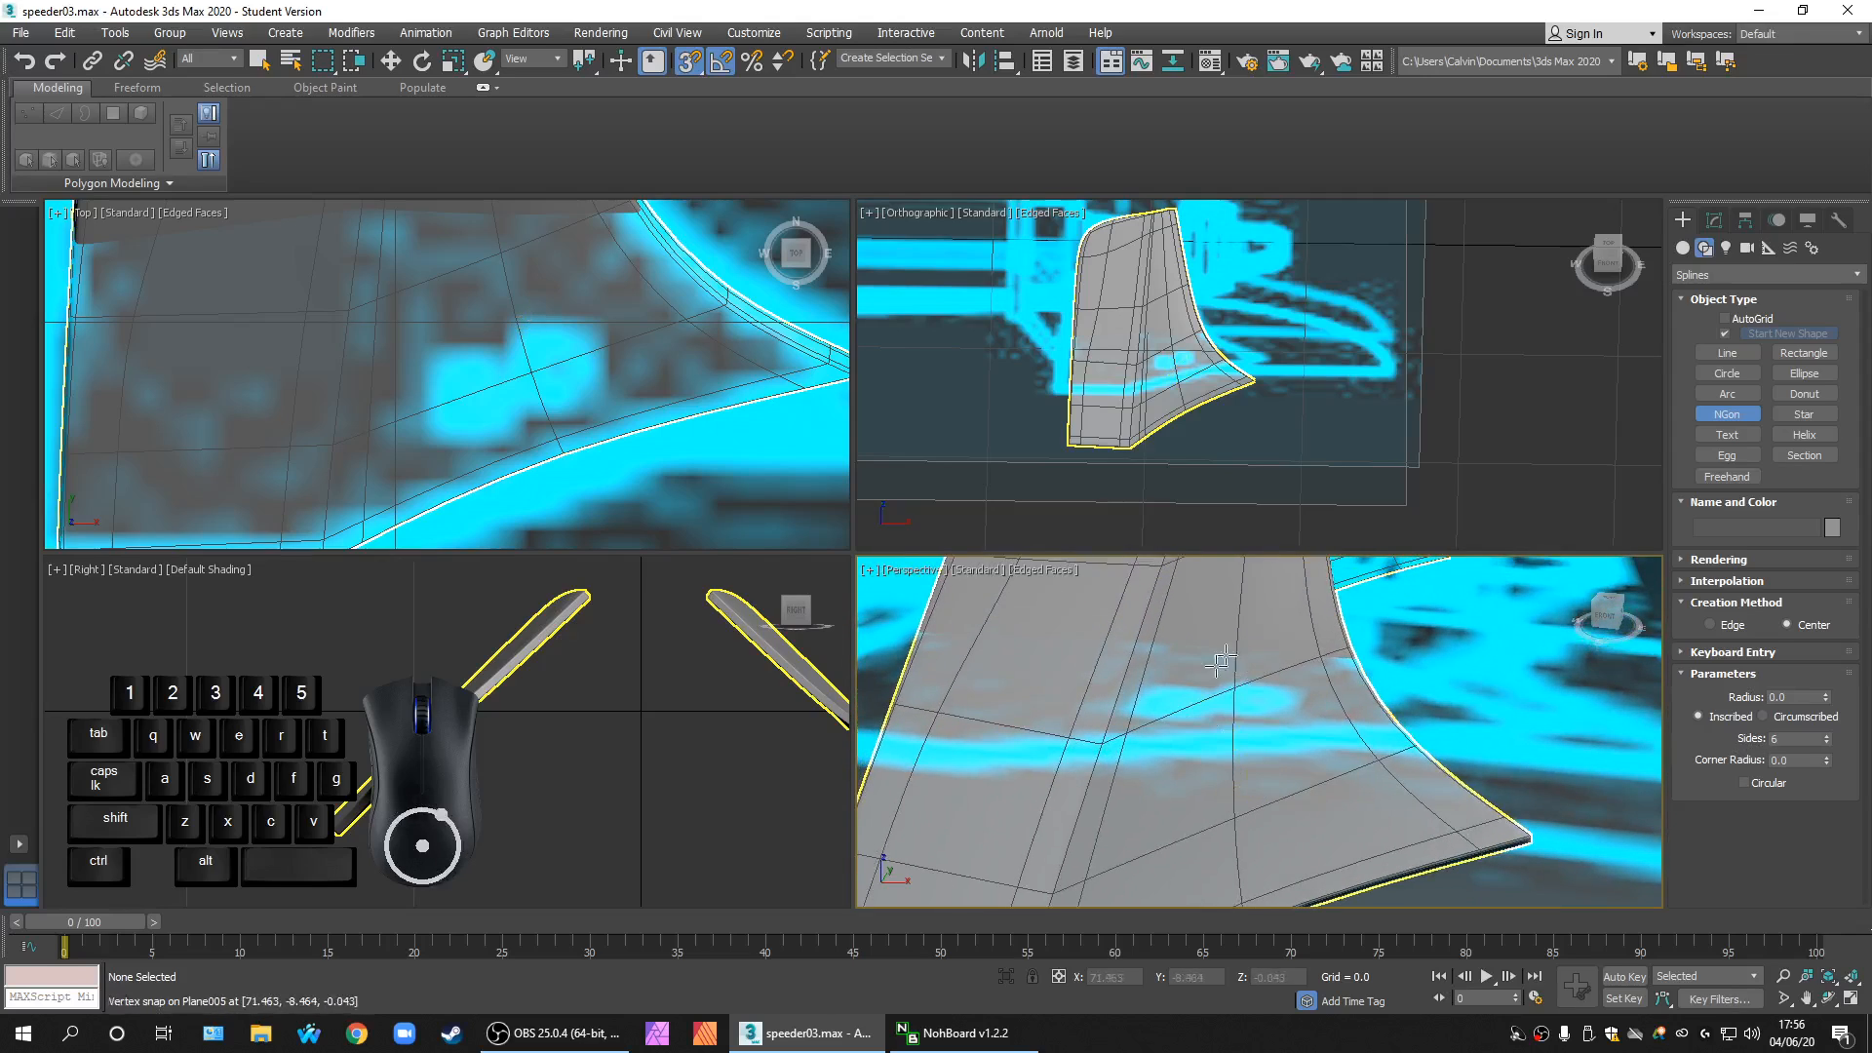
scroll(1262, 647, down, 4)
mouse_move(1291, 718)
alt+middle_down()
mouse_move(1309, 739)
mouse_move(1354, 690)
mouse_move(1254, 719)
mouse_move(1237, 669)
mouse_move(1271, 719)
mouse_move(1313, 685)
mouse_move(1245, 785)
mouse_move(1044, 682)
alt+middle_up()
scroll(1236, 779, up, 3)
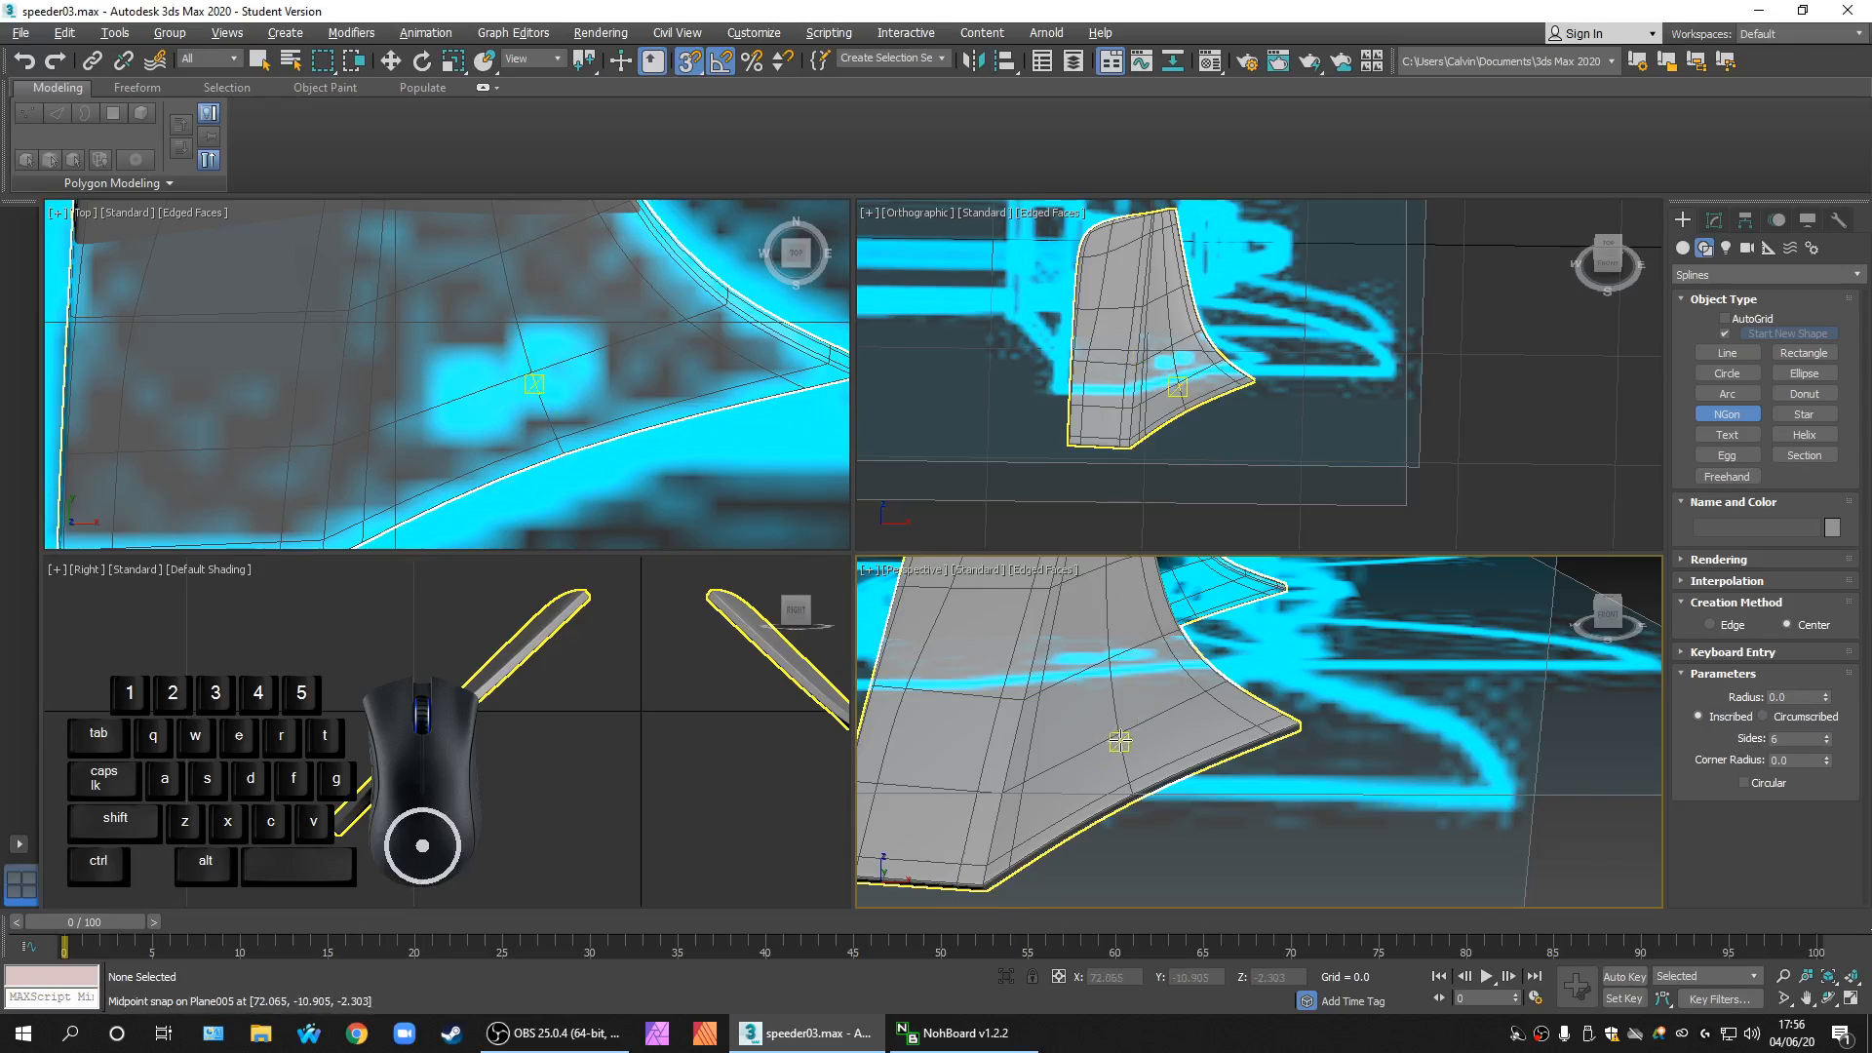
scroll(1106, 751, up, 5)
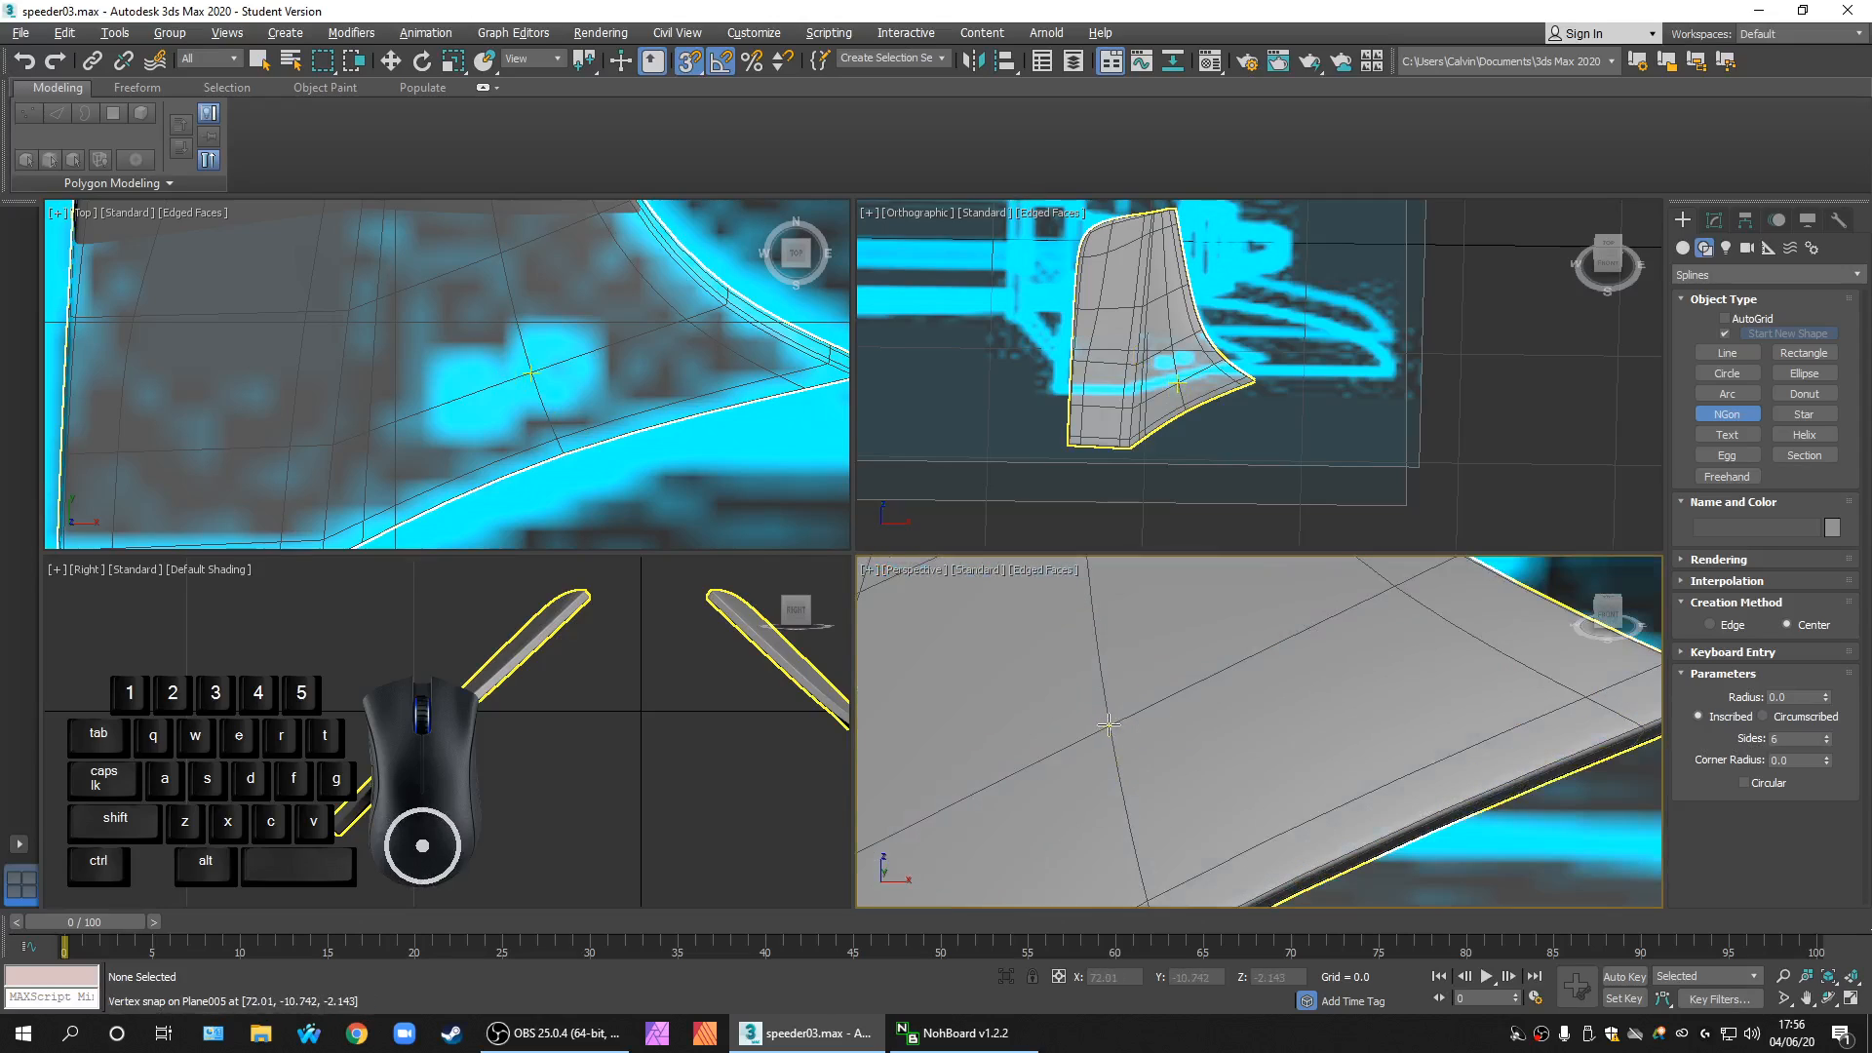
drag(1108, 725, 1146, 733)
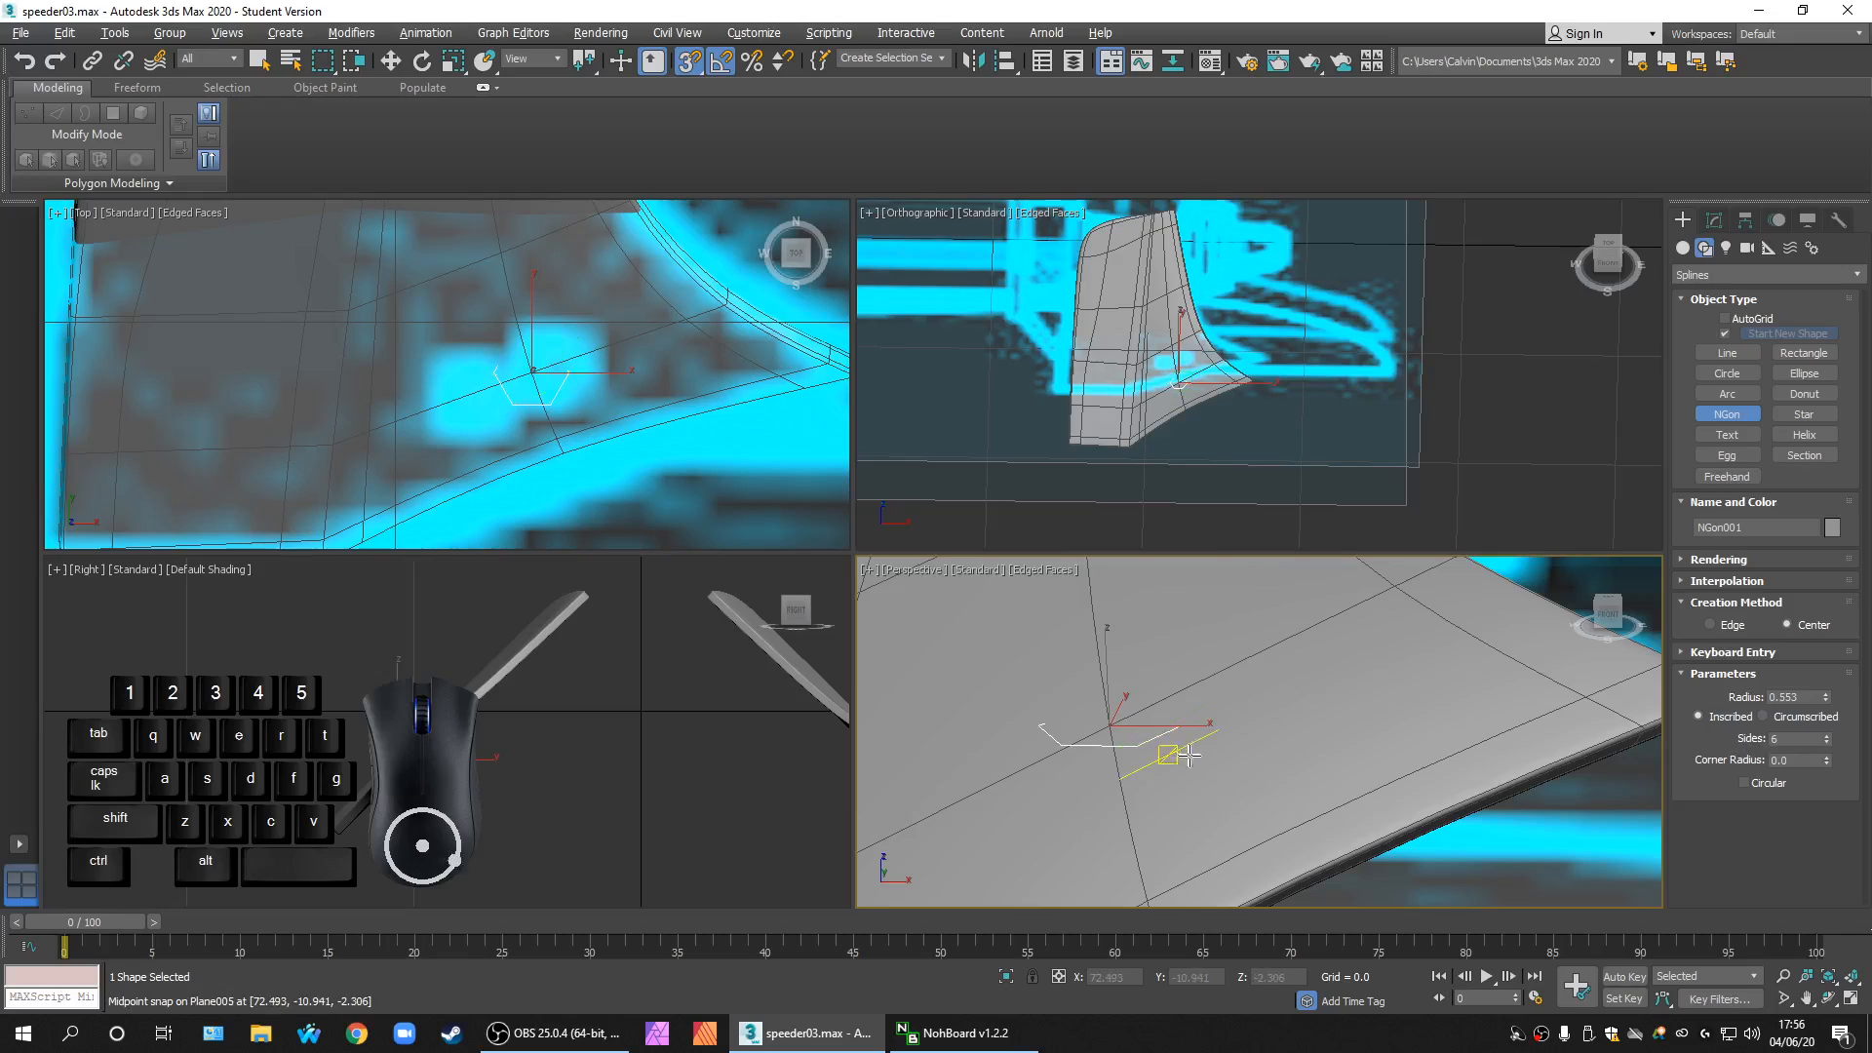
Step: Turn on AutoGrid for the NGon tool and delete the hexagon at the fin's edge crossing
scroll(1238, 736, down, 5)
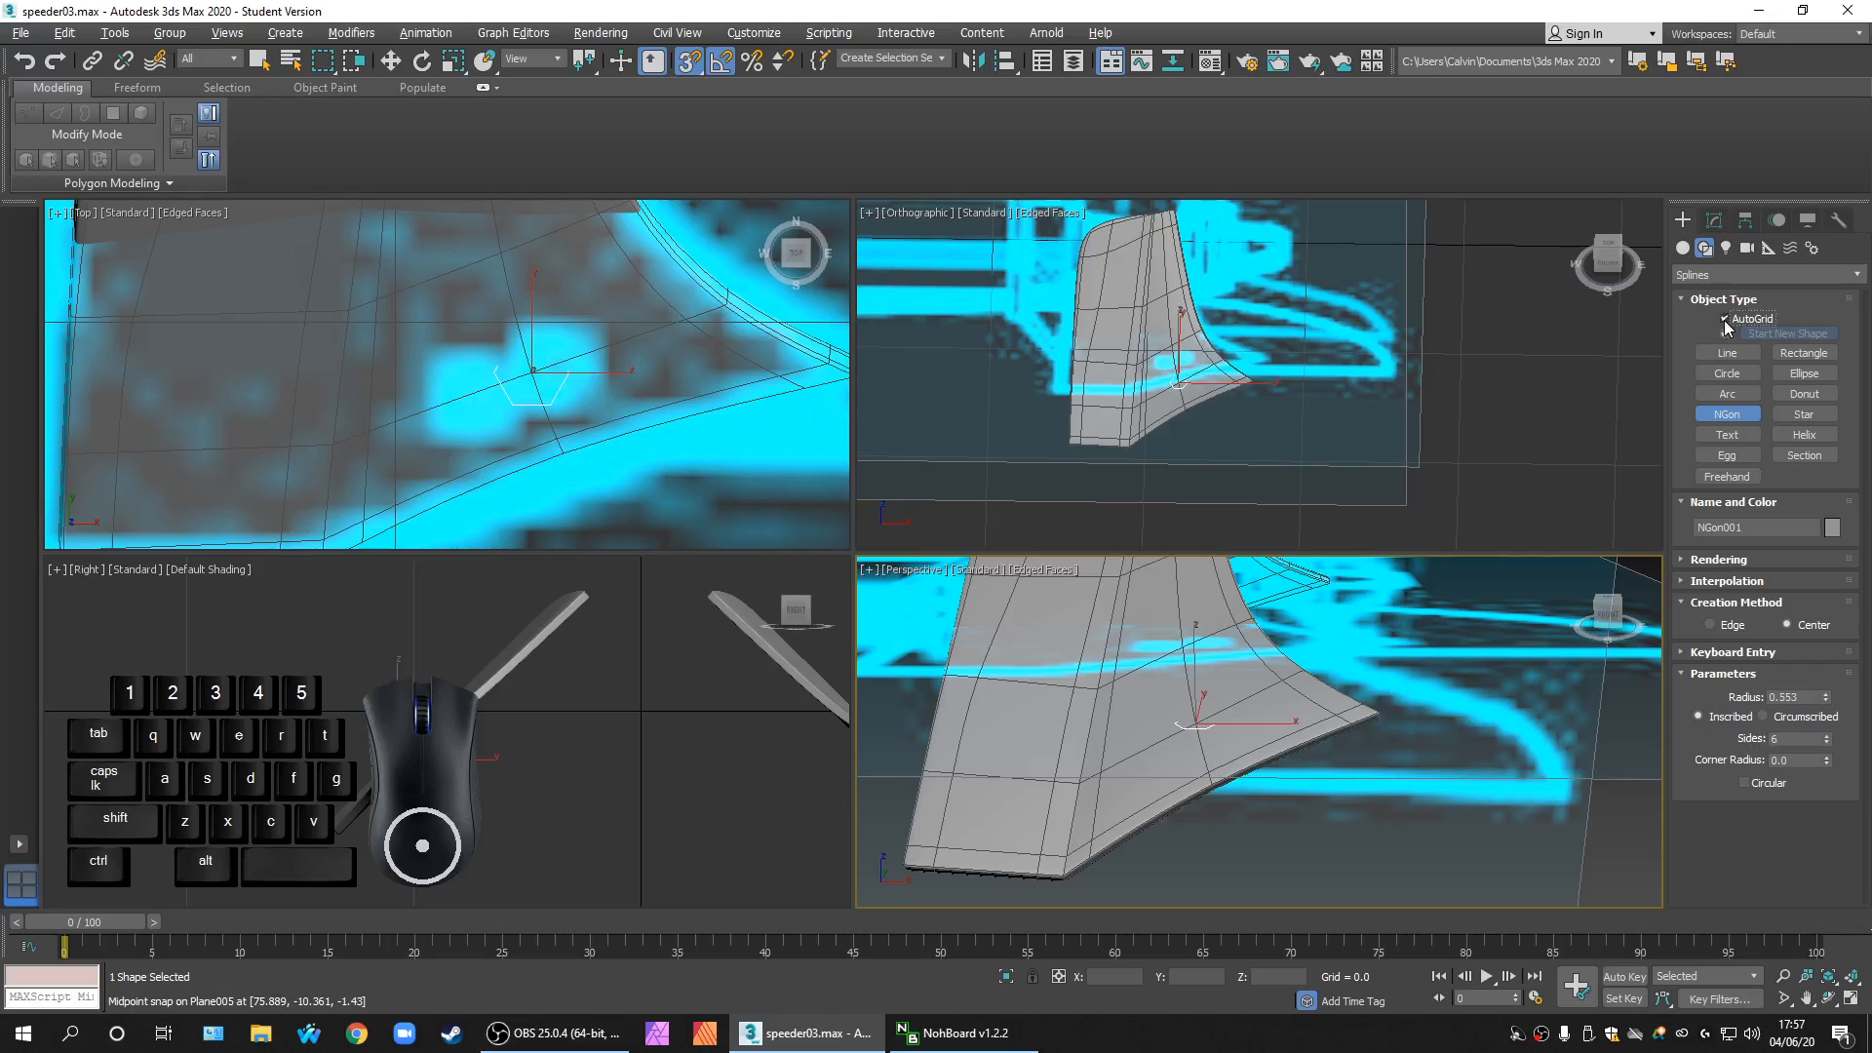
scroll(1416, 731, up, 3)
key(Delete)
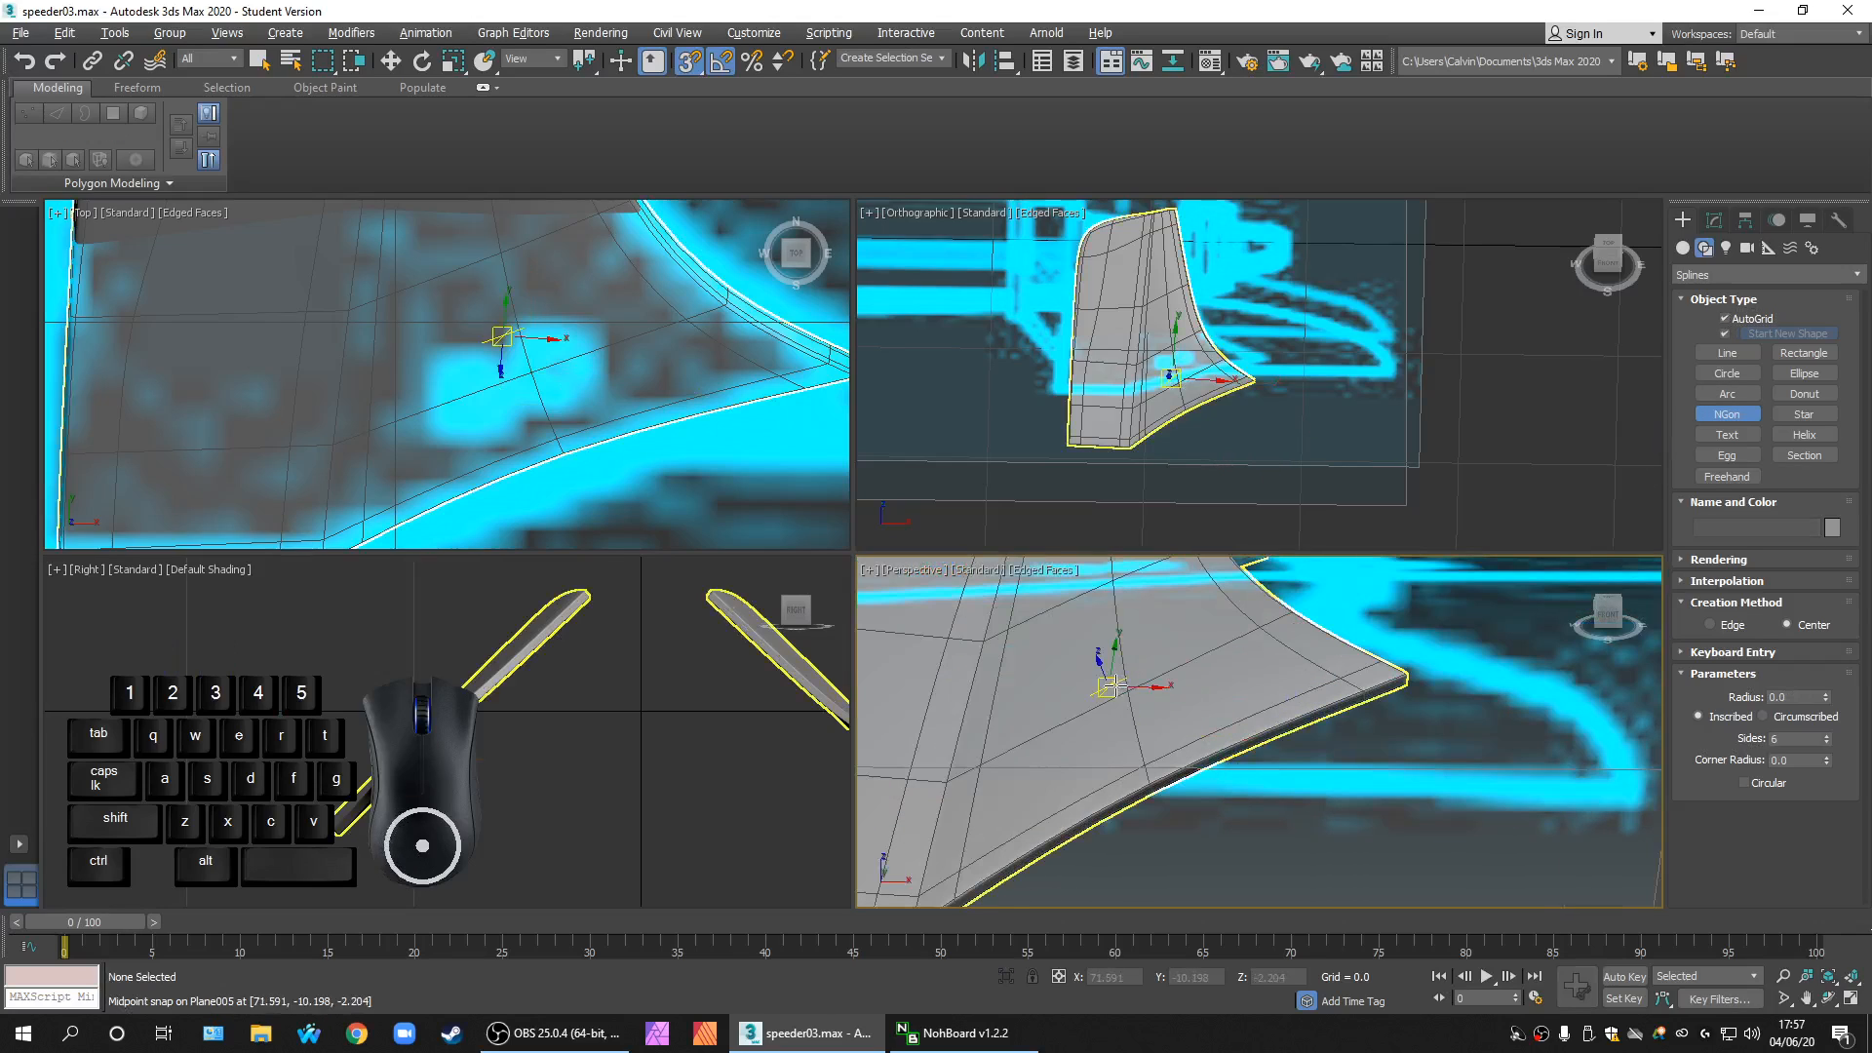
Step: Draw a six-sided NGon of radius about 1.357 on the fin's lower surface, centred on the edge crossing, and show its modify parameters
drag(1138, 688, 1149, 690)
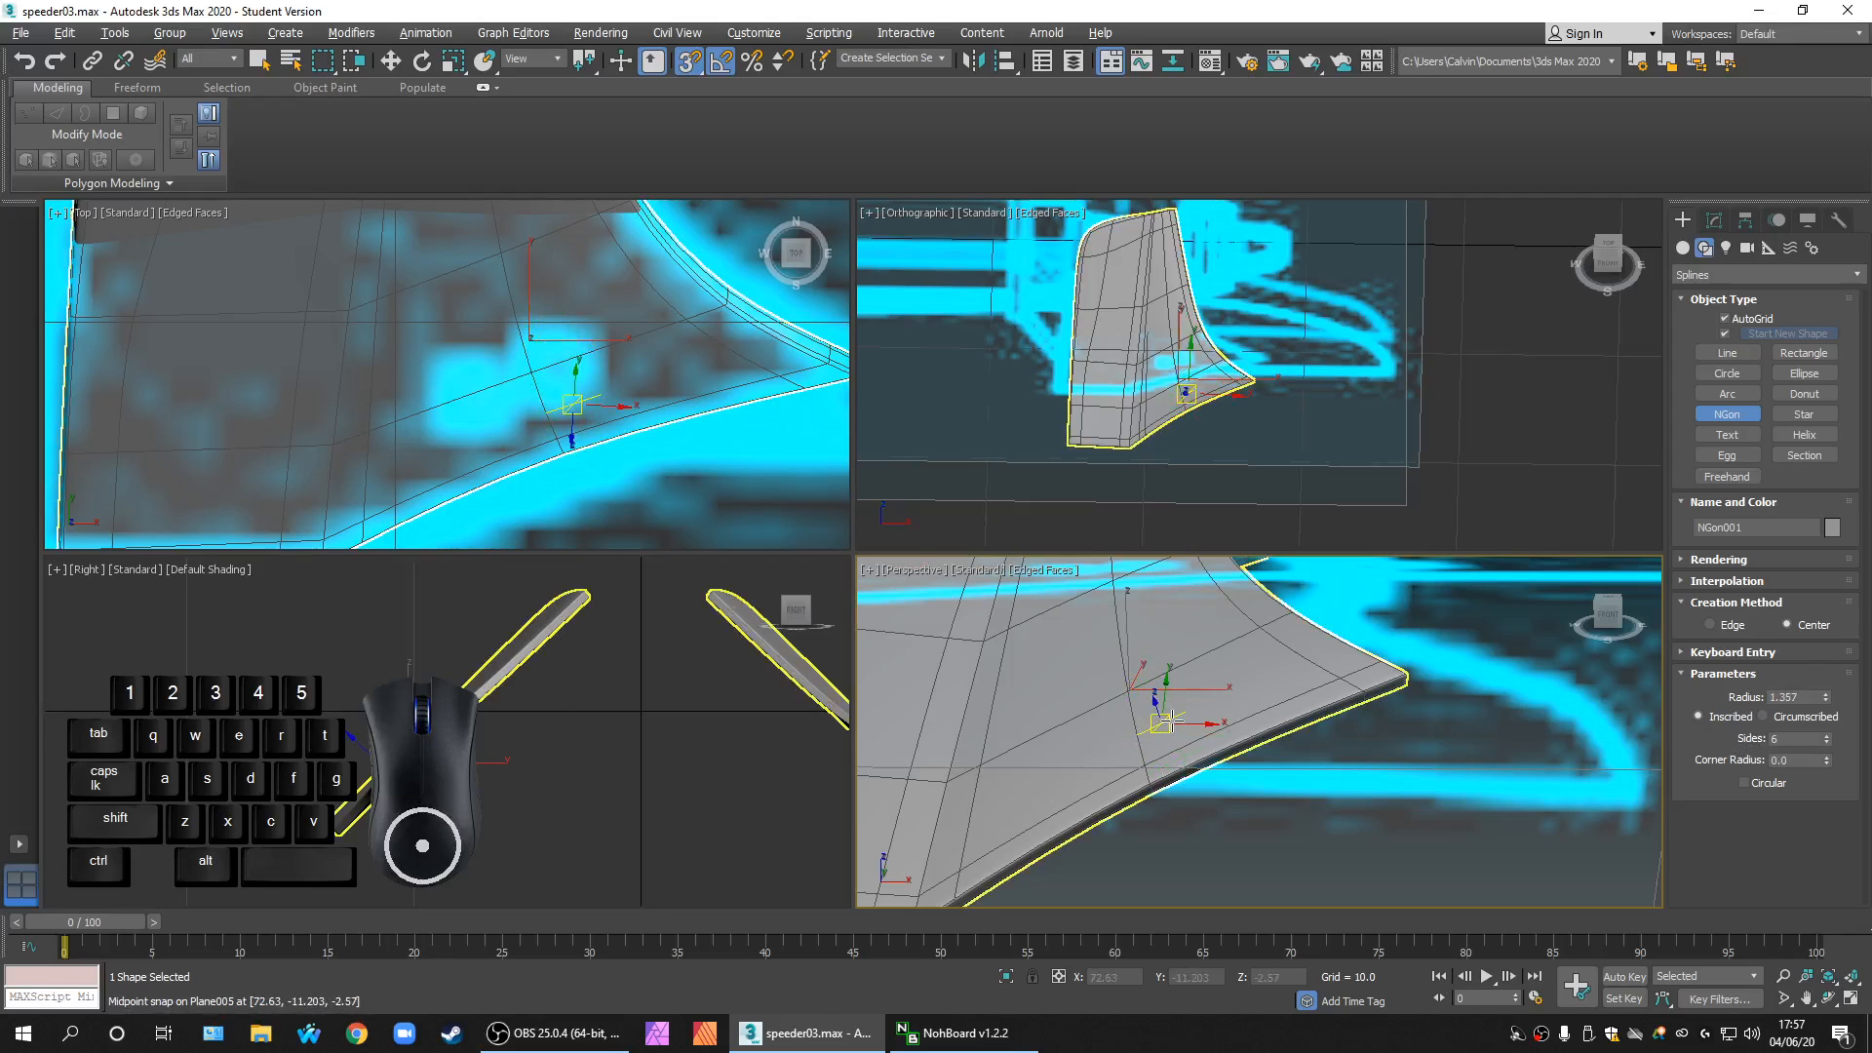
alt+middle_drag(1150, 738, 1173, 808)
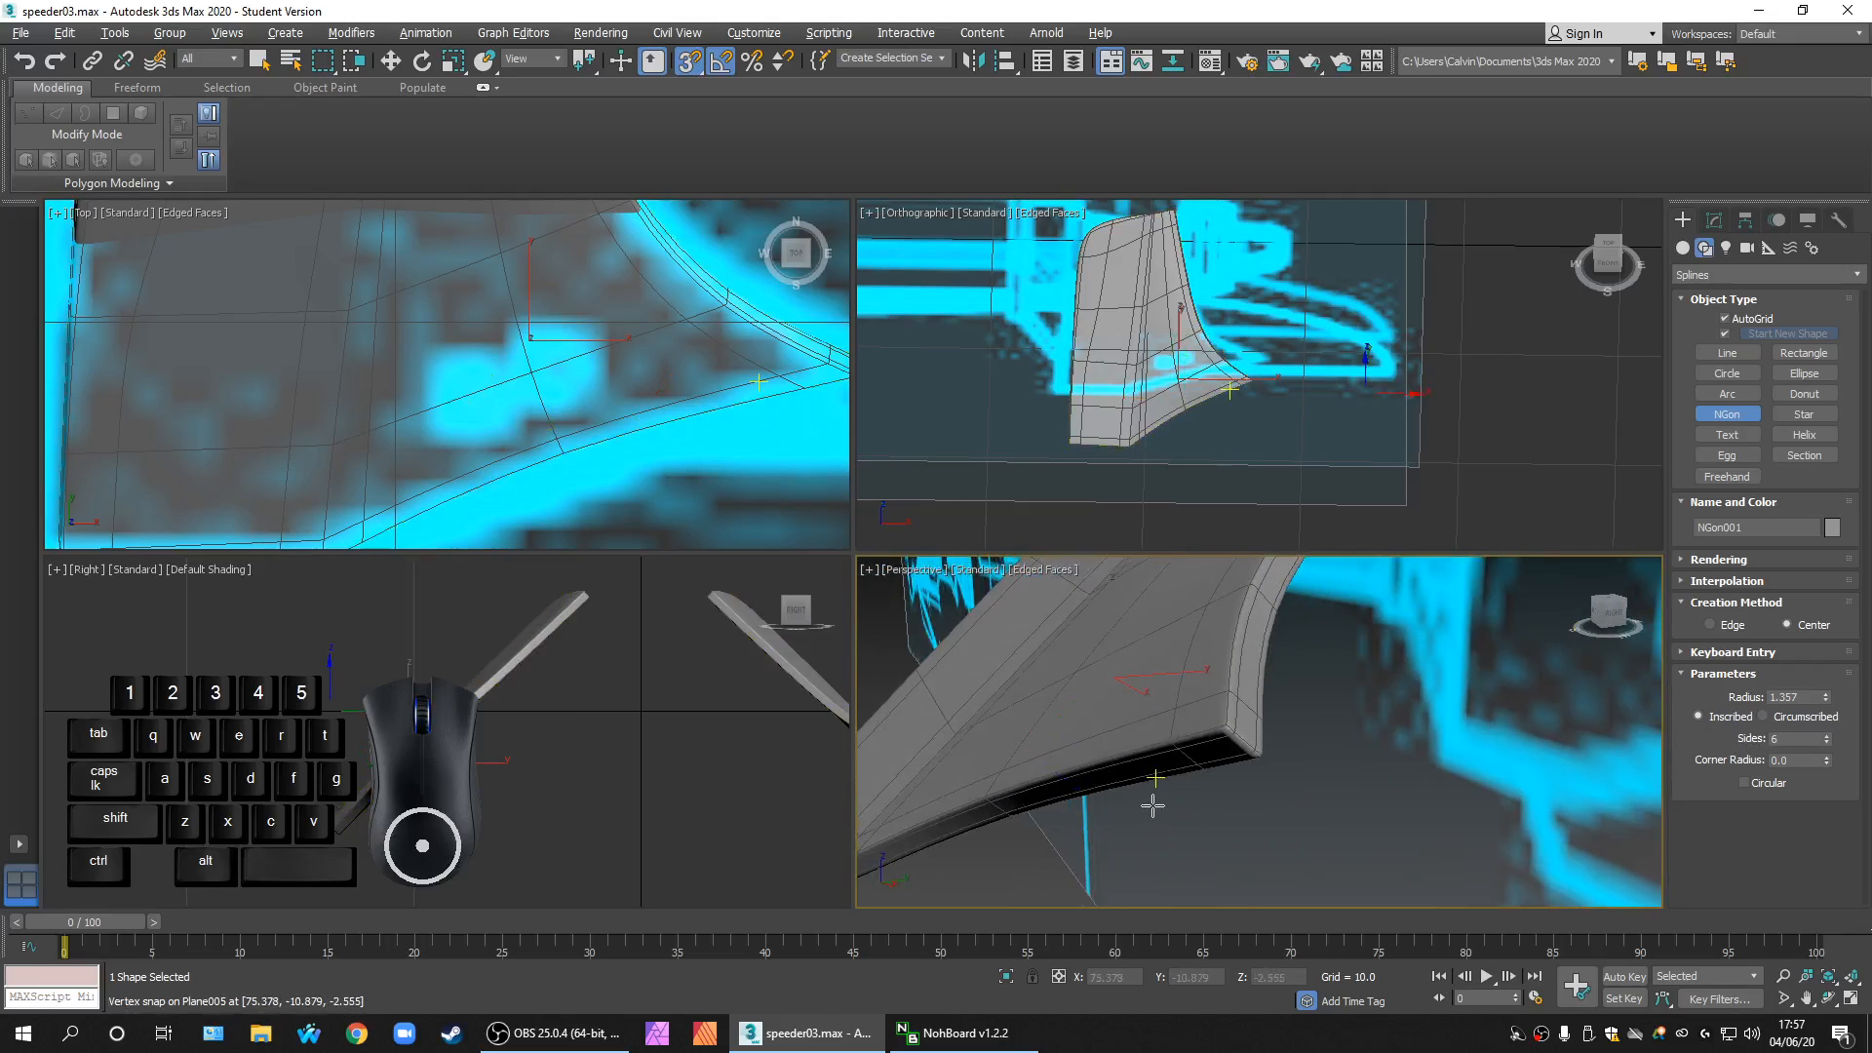
key(w)
scroll(1267, 683, down, 3)
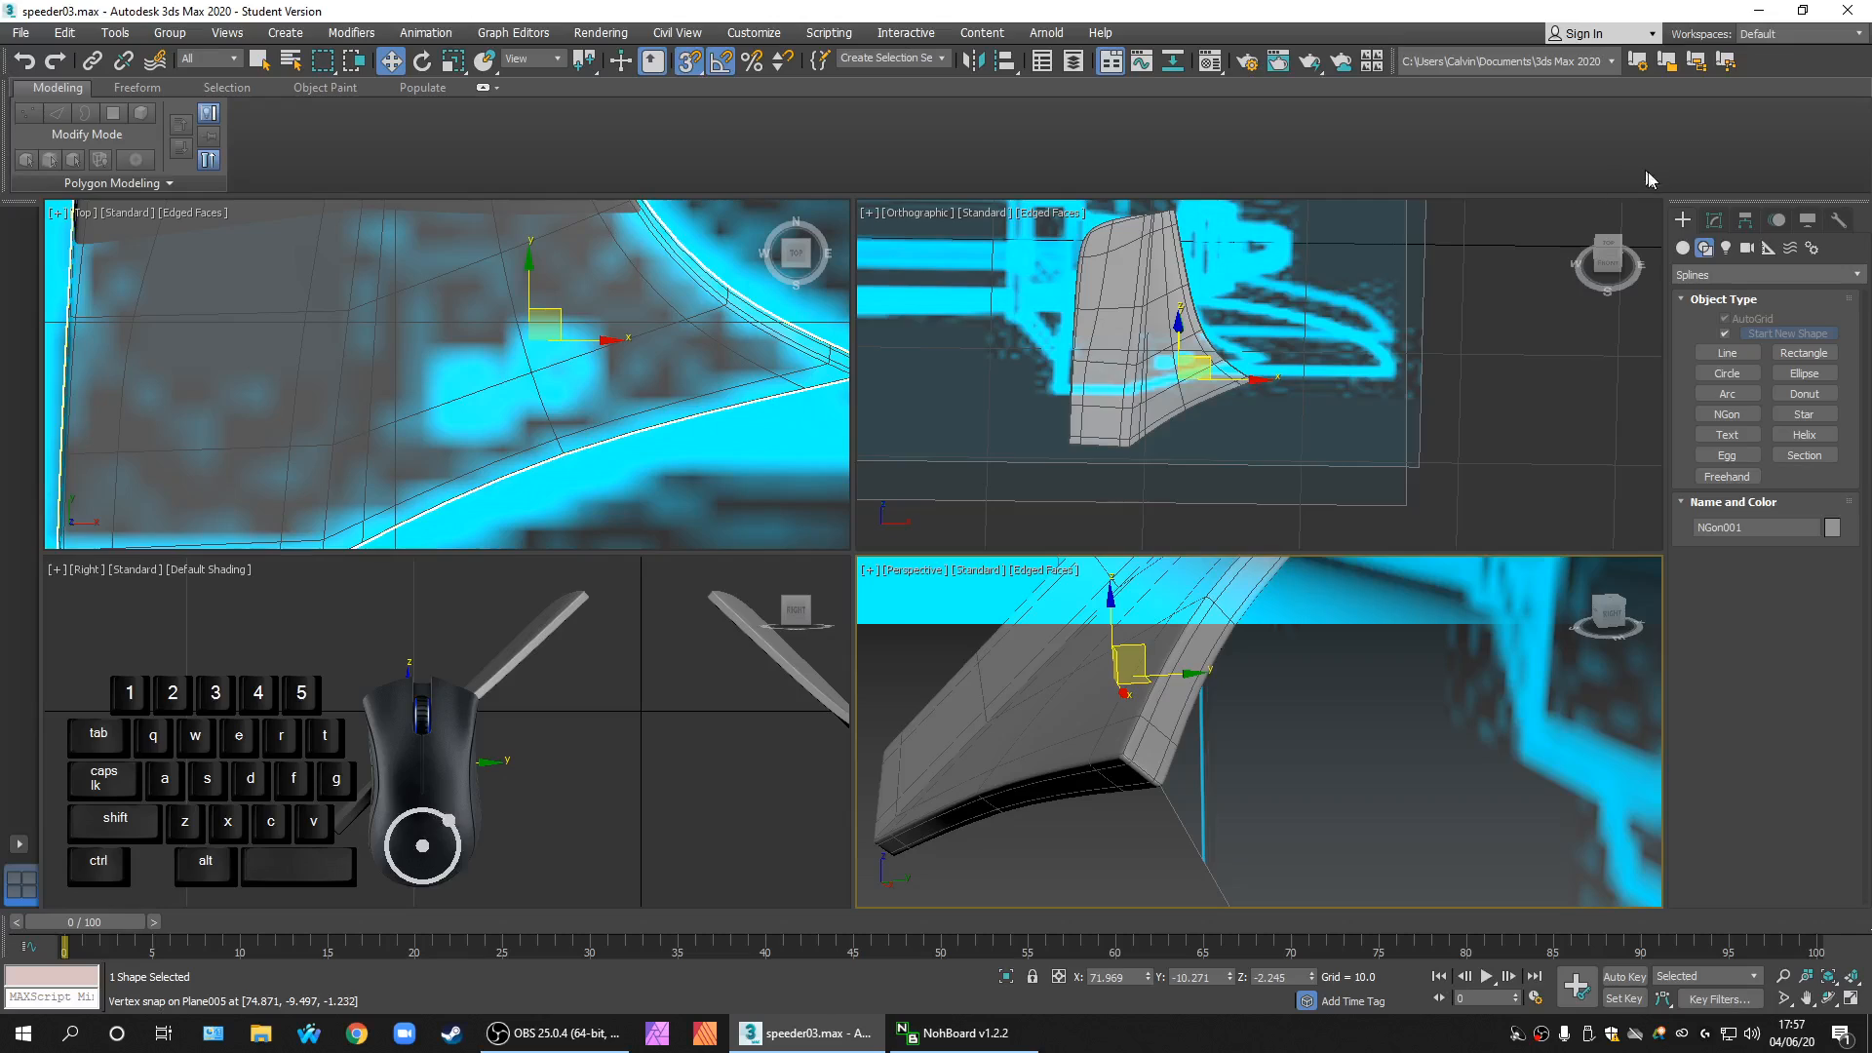
click(1713, 222)
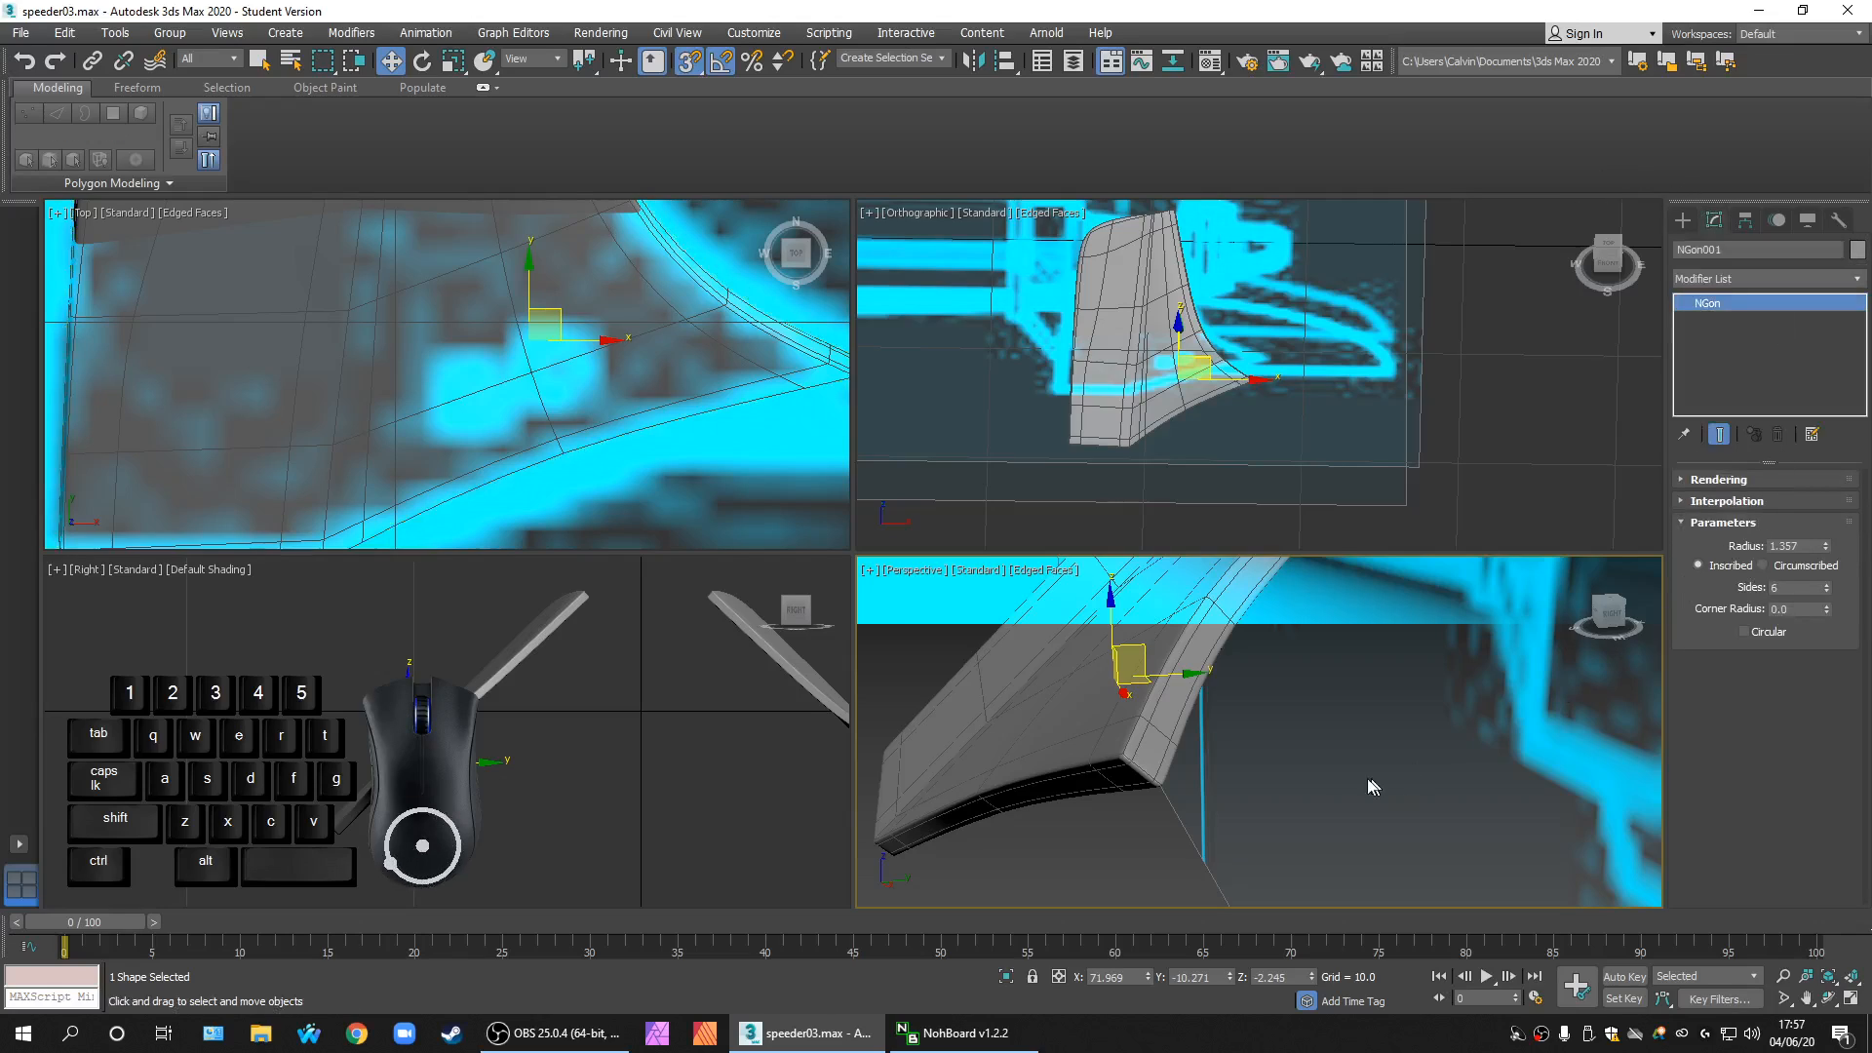
Step: Turn off 3D snapping and move the hexagon clear of the fin's surface in the Right view, to about Y -10.633, Z -1.575
alt+middle_drag(1372, 786, 1478, 651)
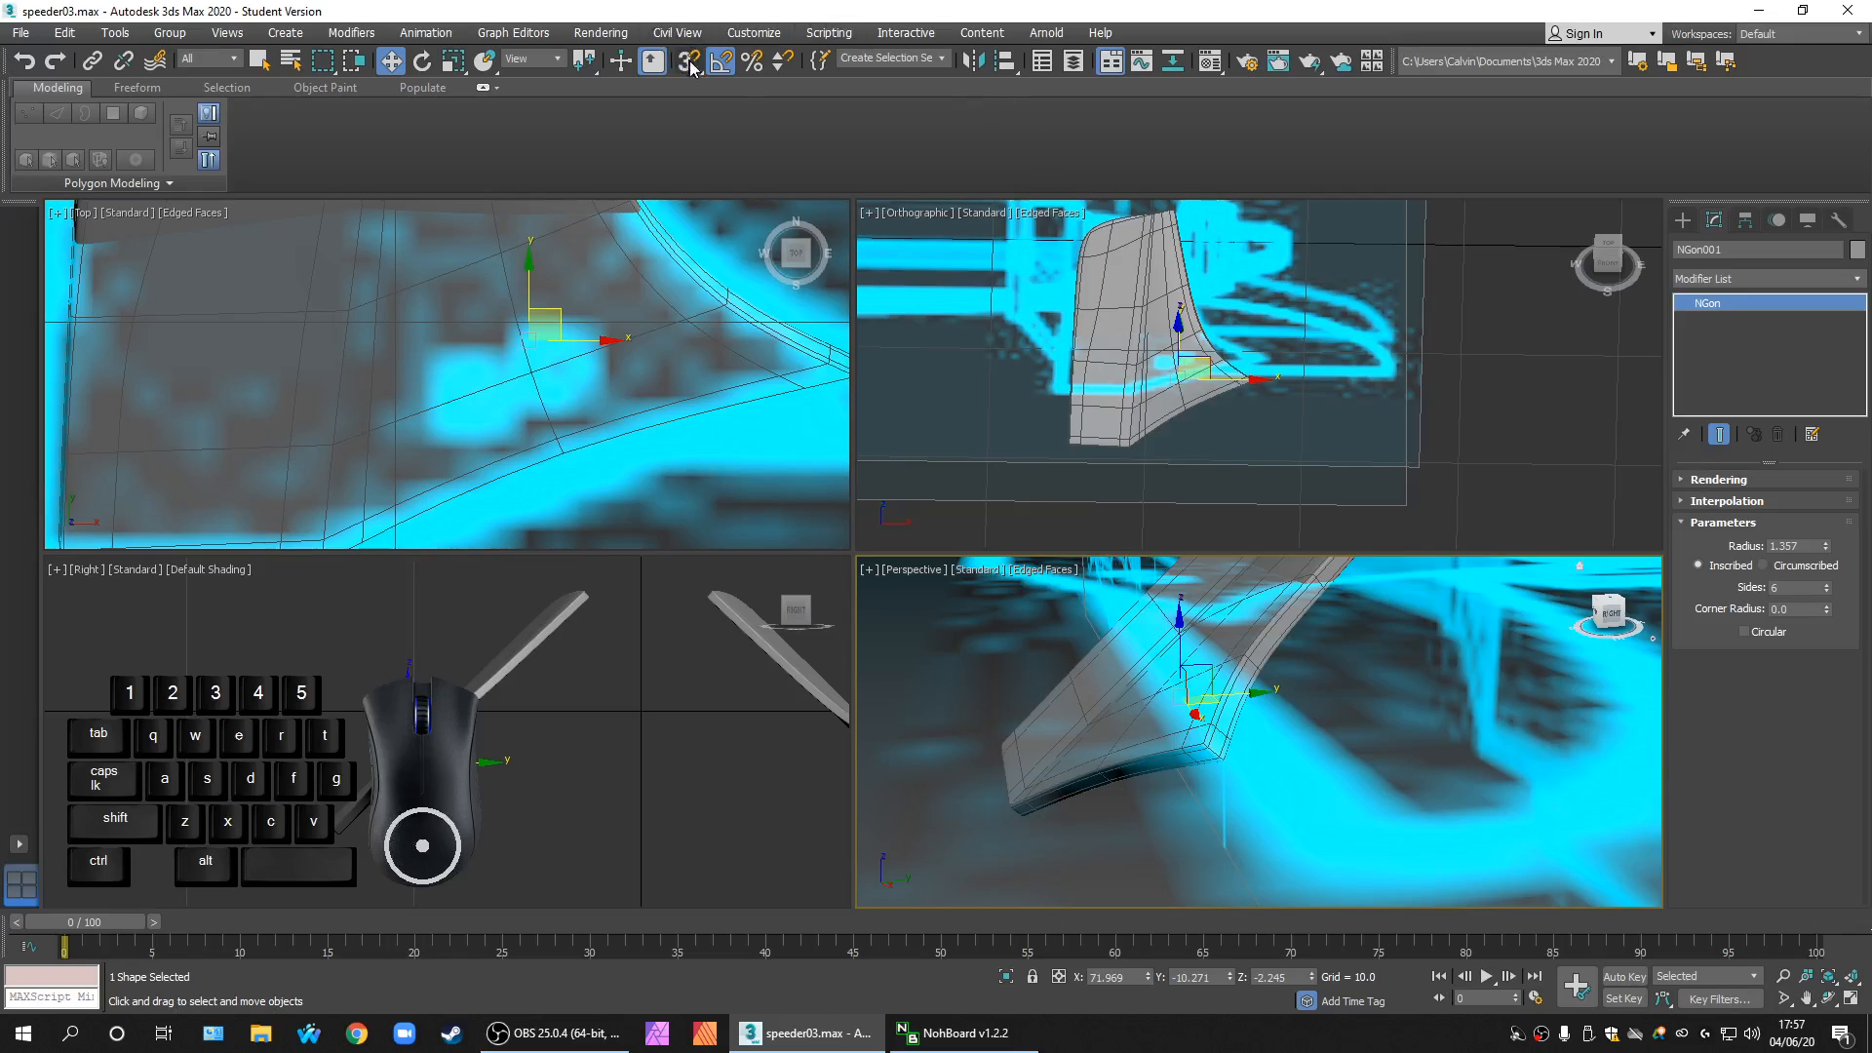
scroll(487, 746, up, 3)
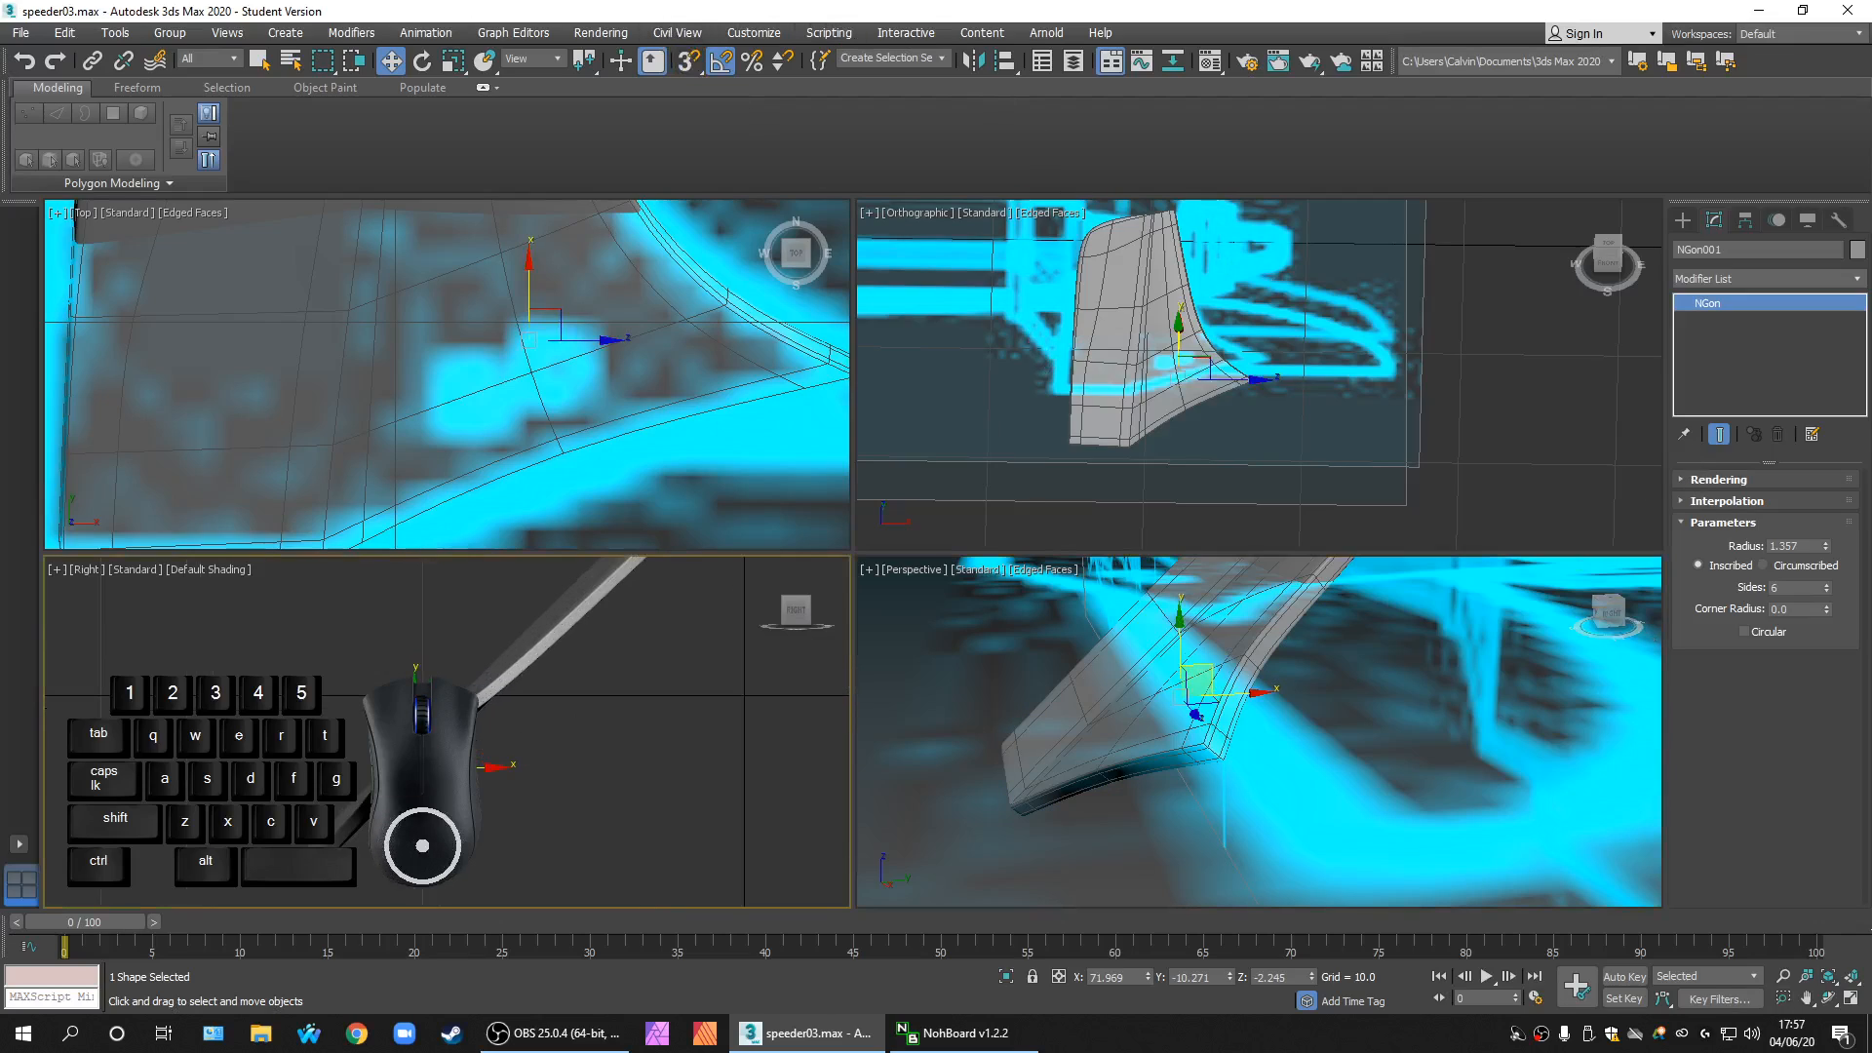
drag(415, 766, 402, 743)
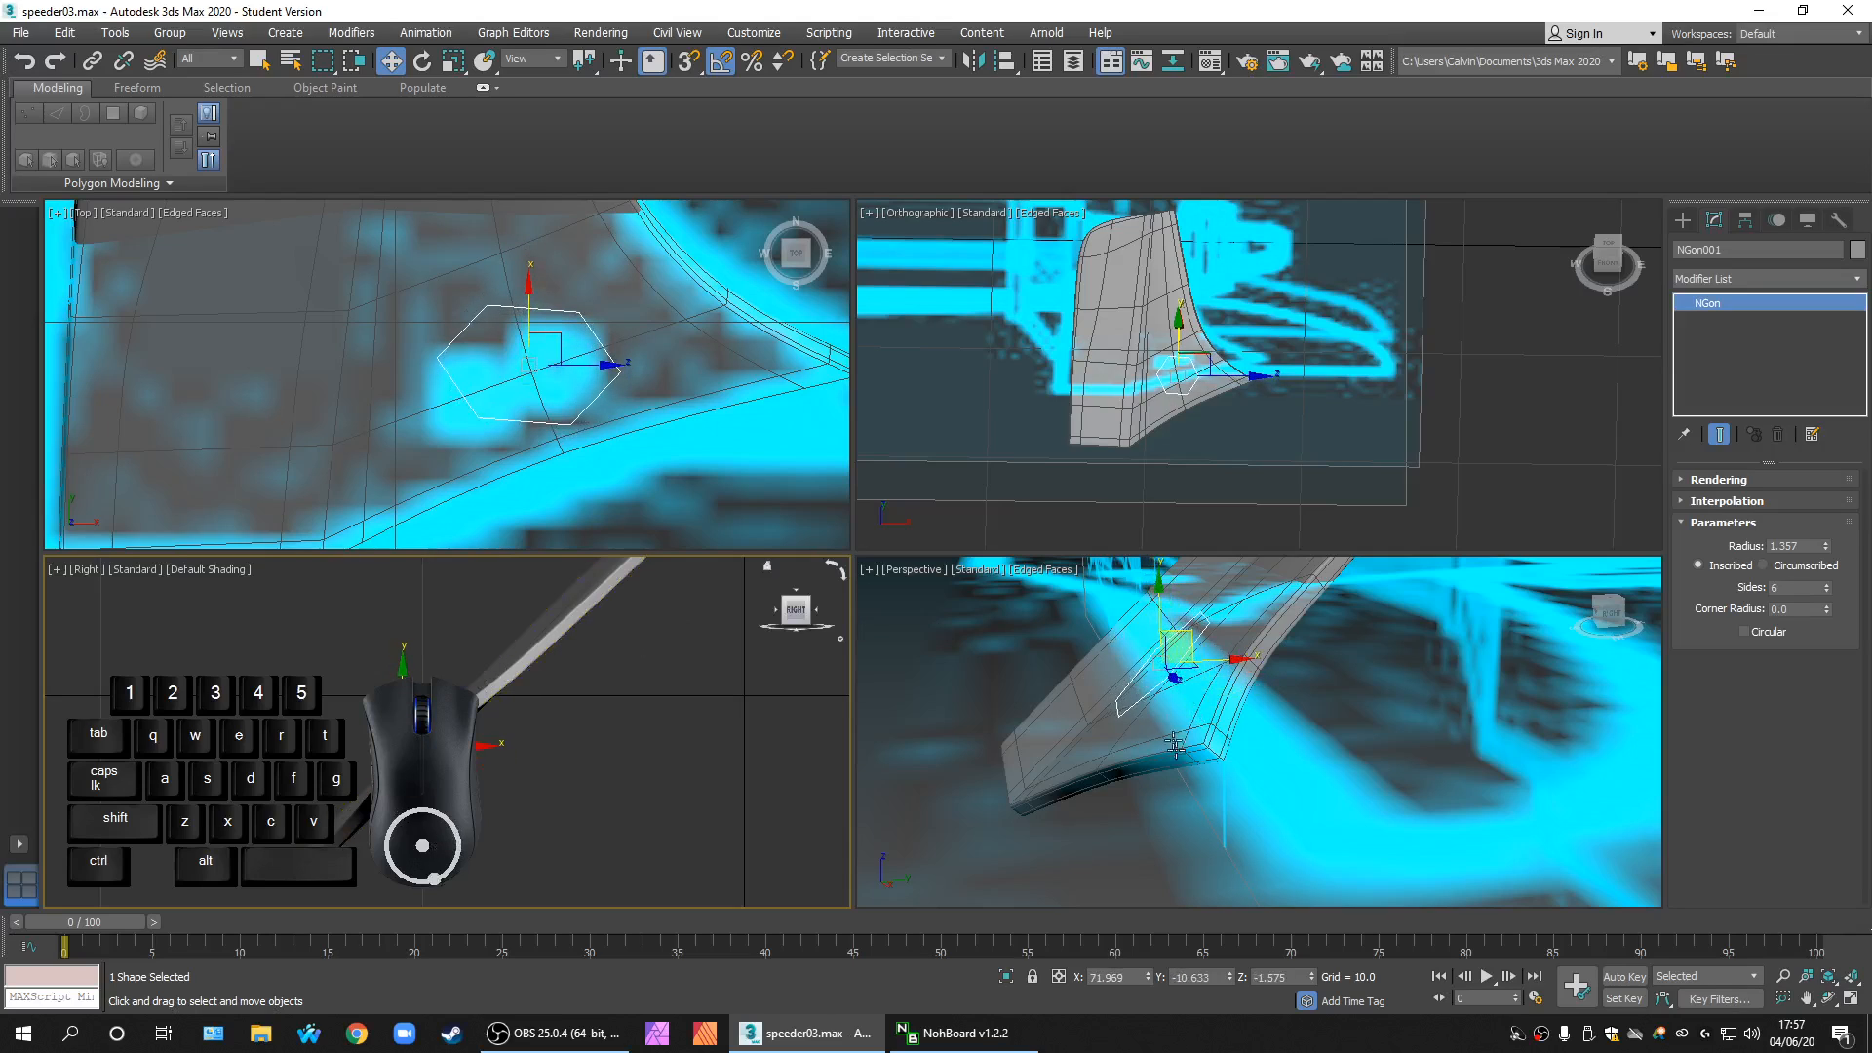
alt+middle_drag(1175, 744, 1287, 761)
scroll(1287, 741, up, 3)
Step: Set the hexagon's radius to 0.5
click(1801, 544)
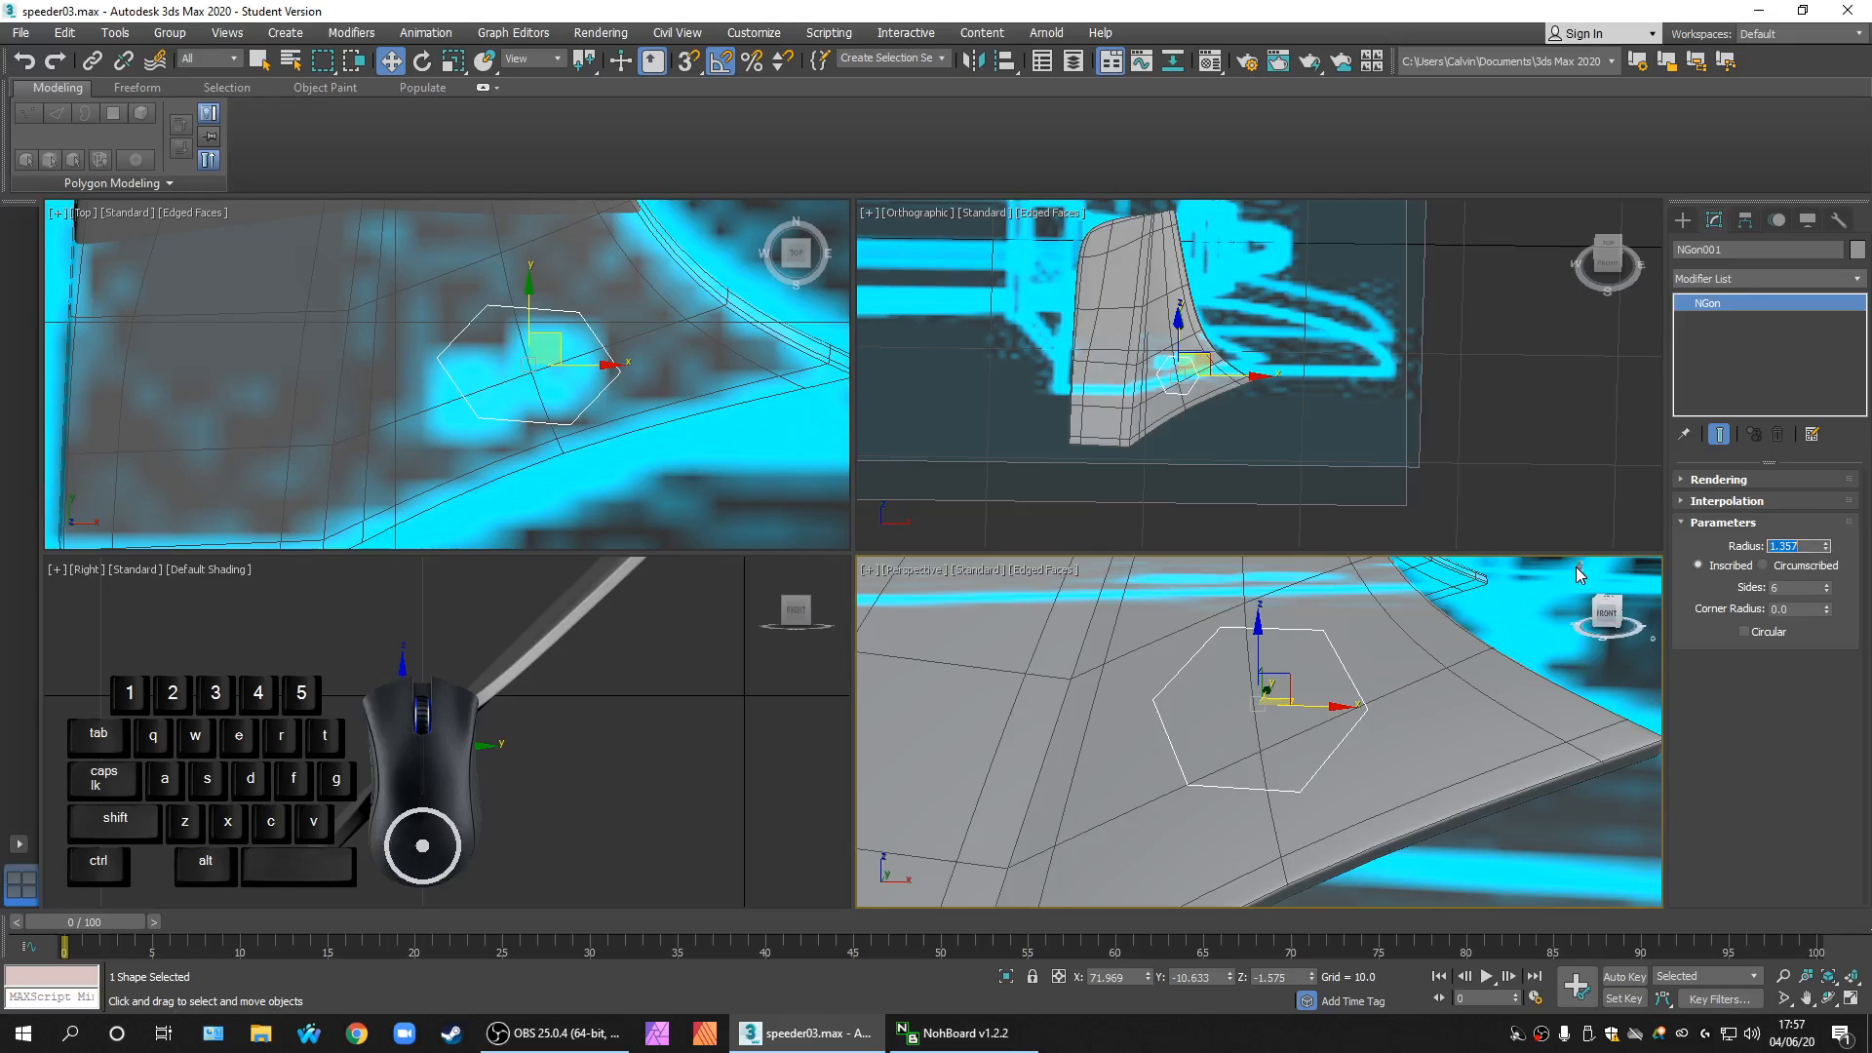
click(1806, 549)
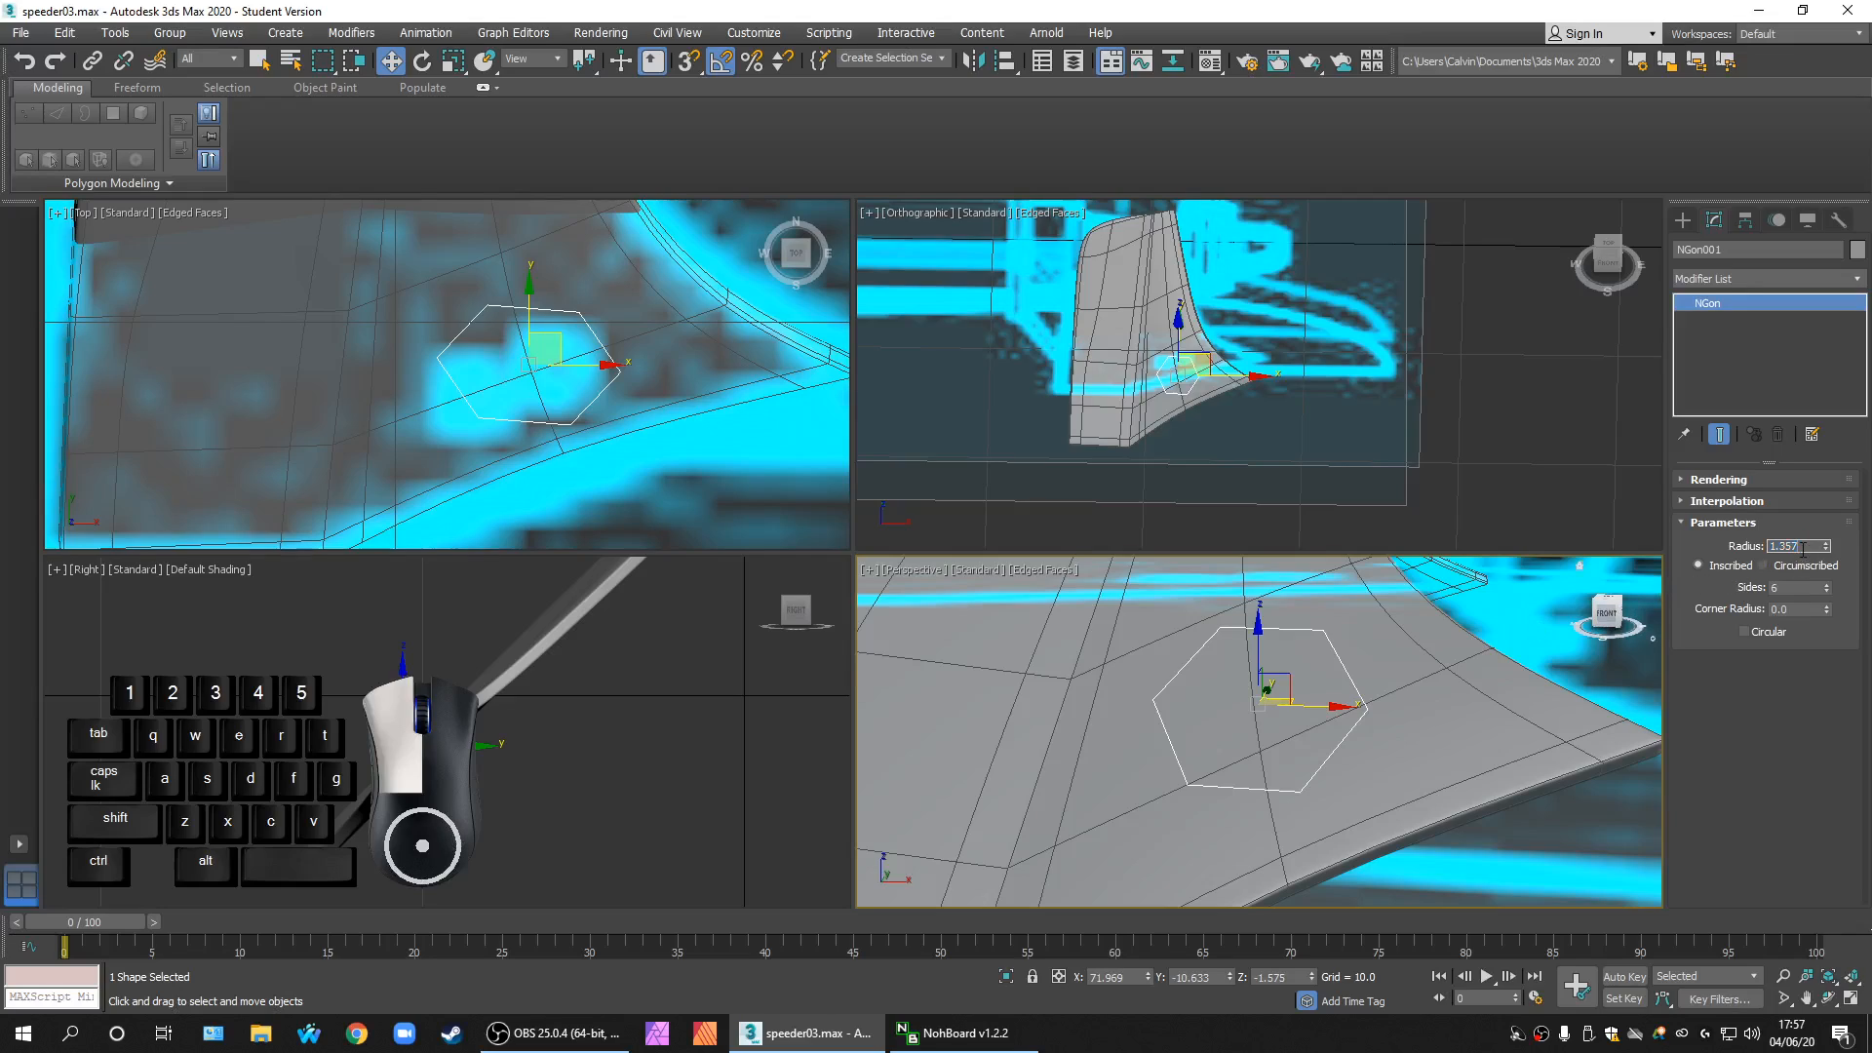
drag(1809, 549, 1694, 544)
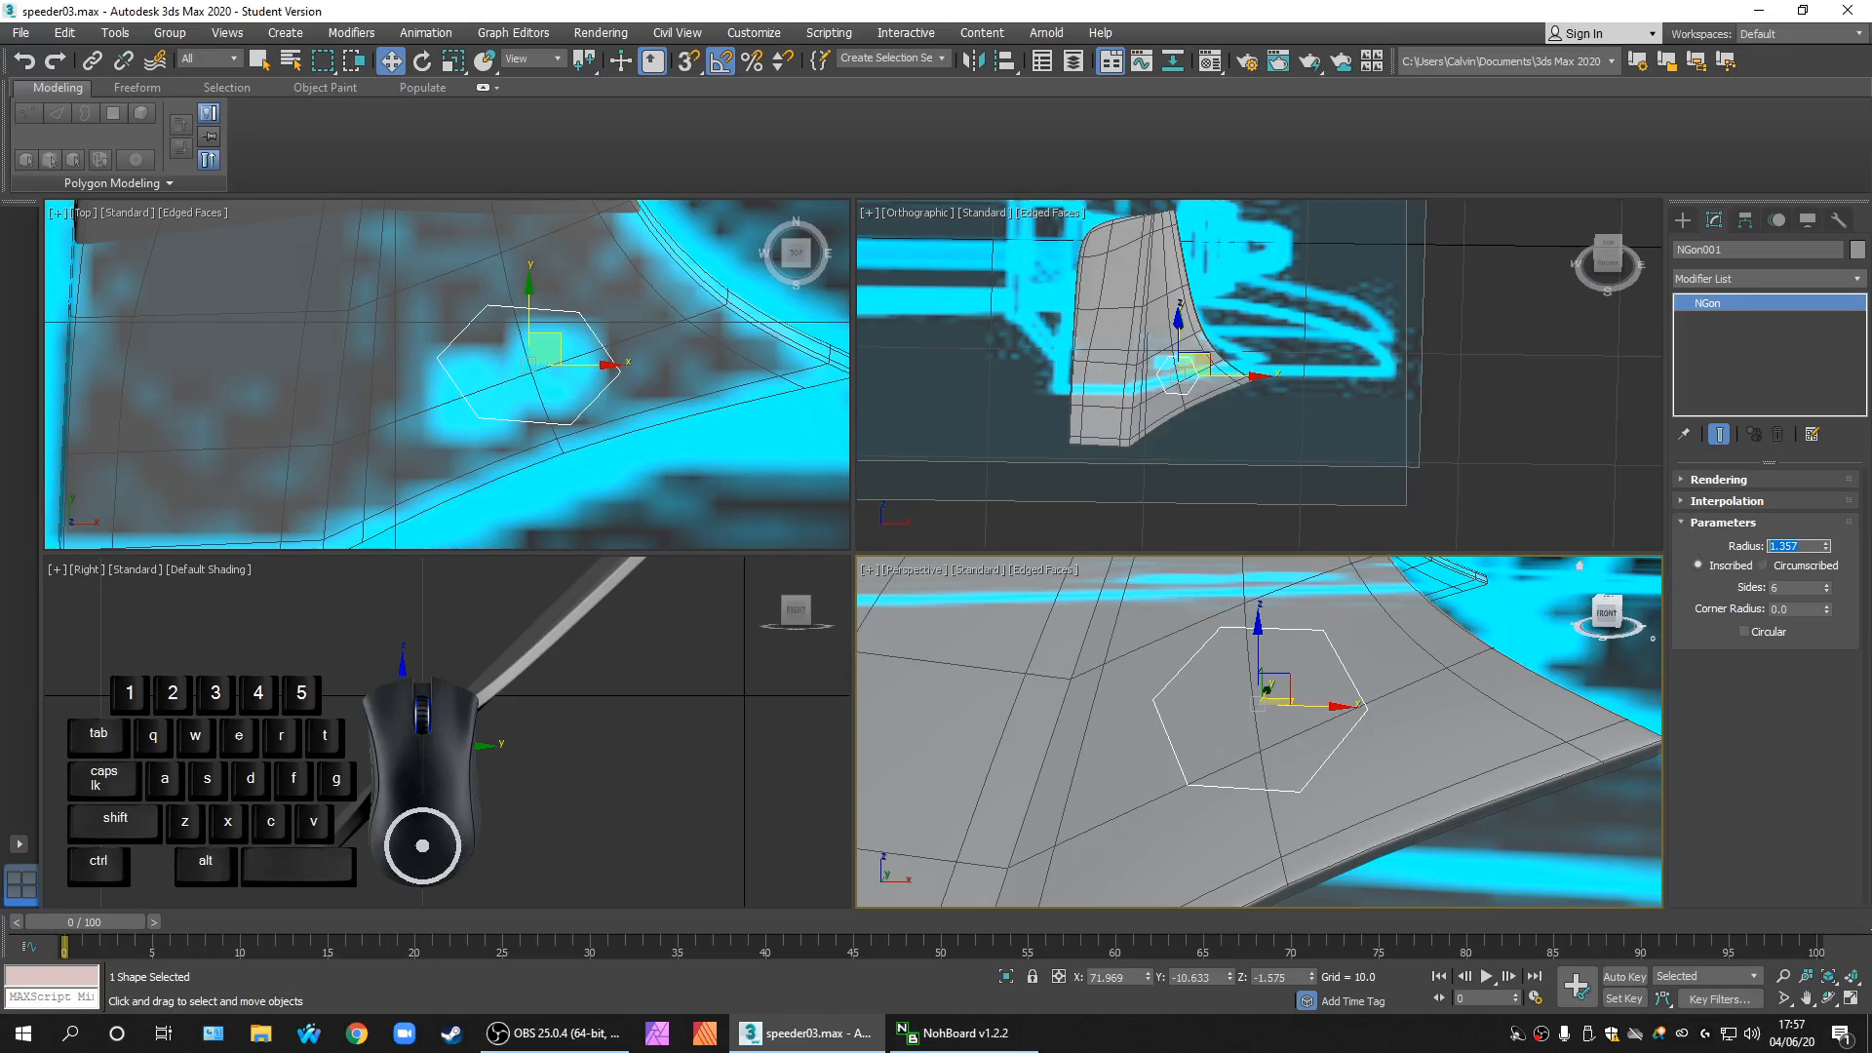
text(0.5)
key(Return)
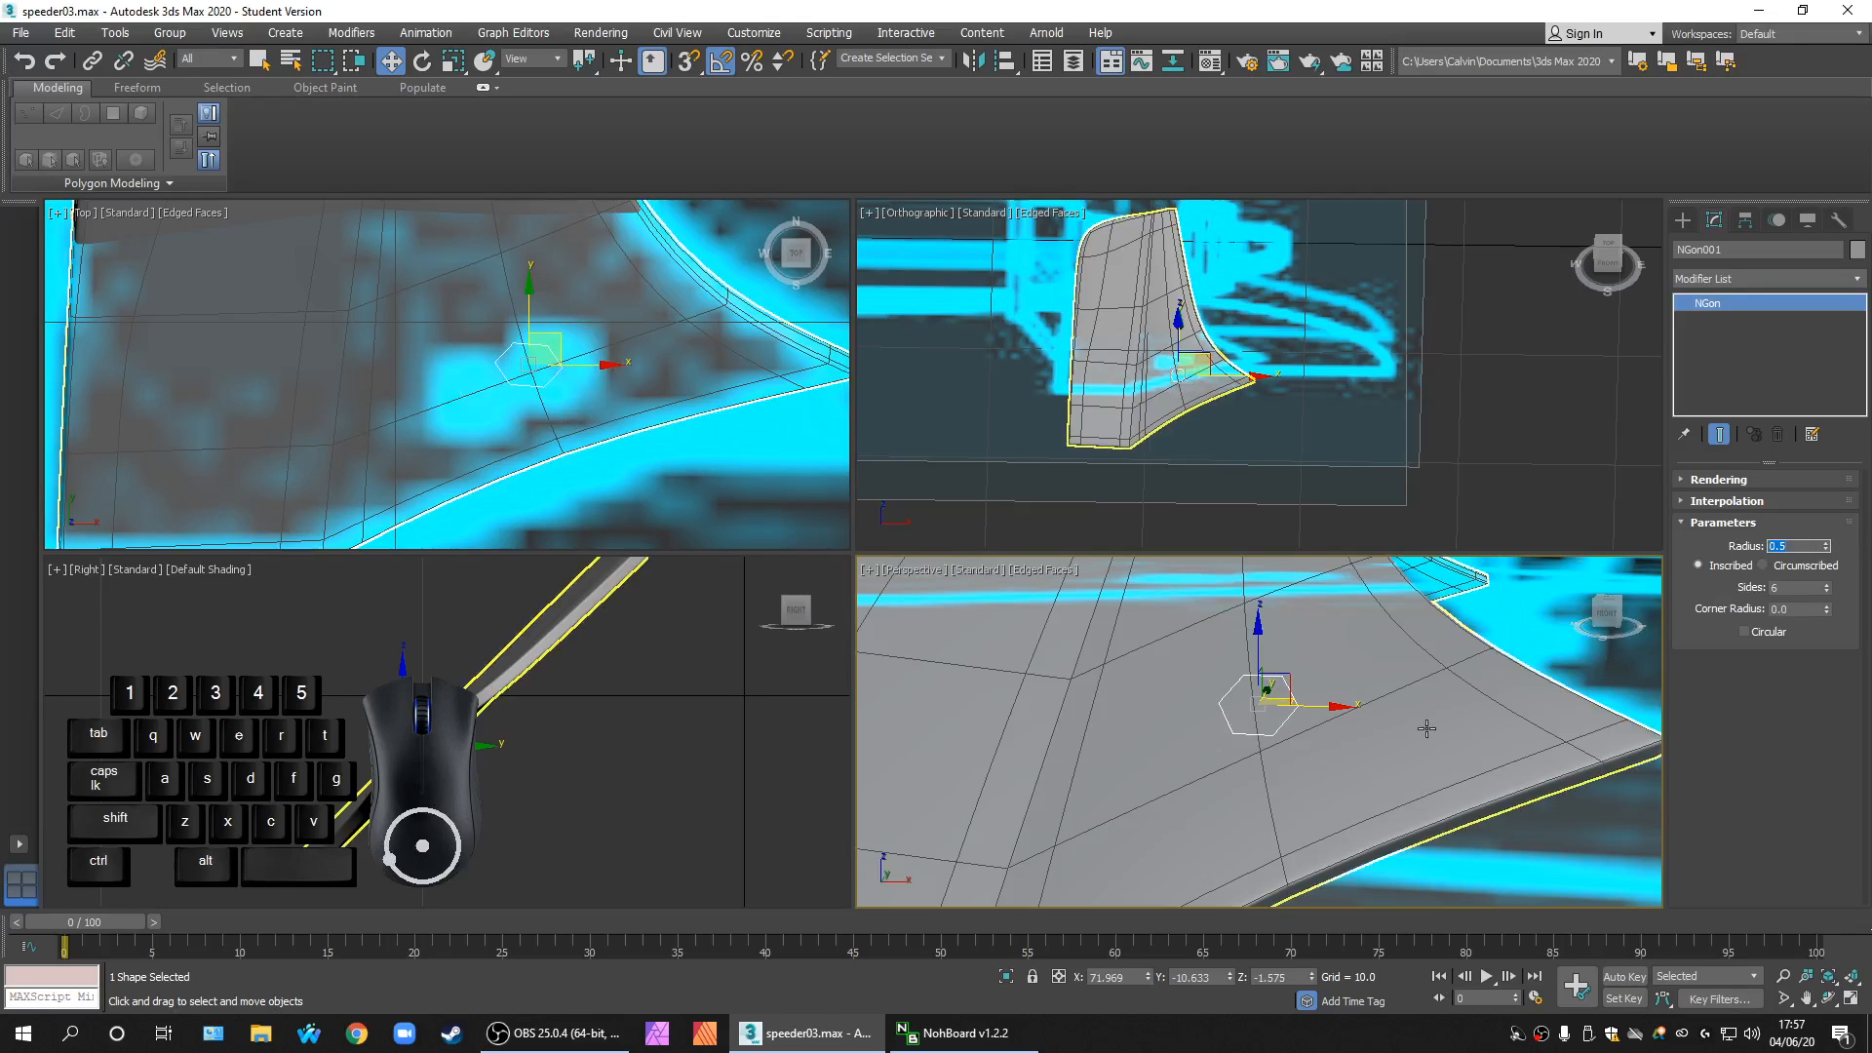
Step: Move the hexagon sideways towards the fin's rear tip in the Orthographic view, to about X 72.585, Y -10.56
scroll(1252, 762, down, 3)
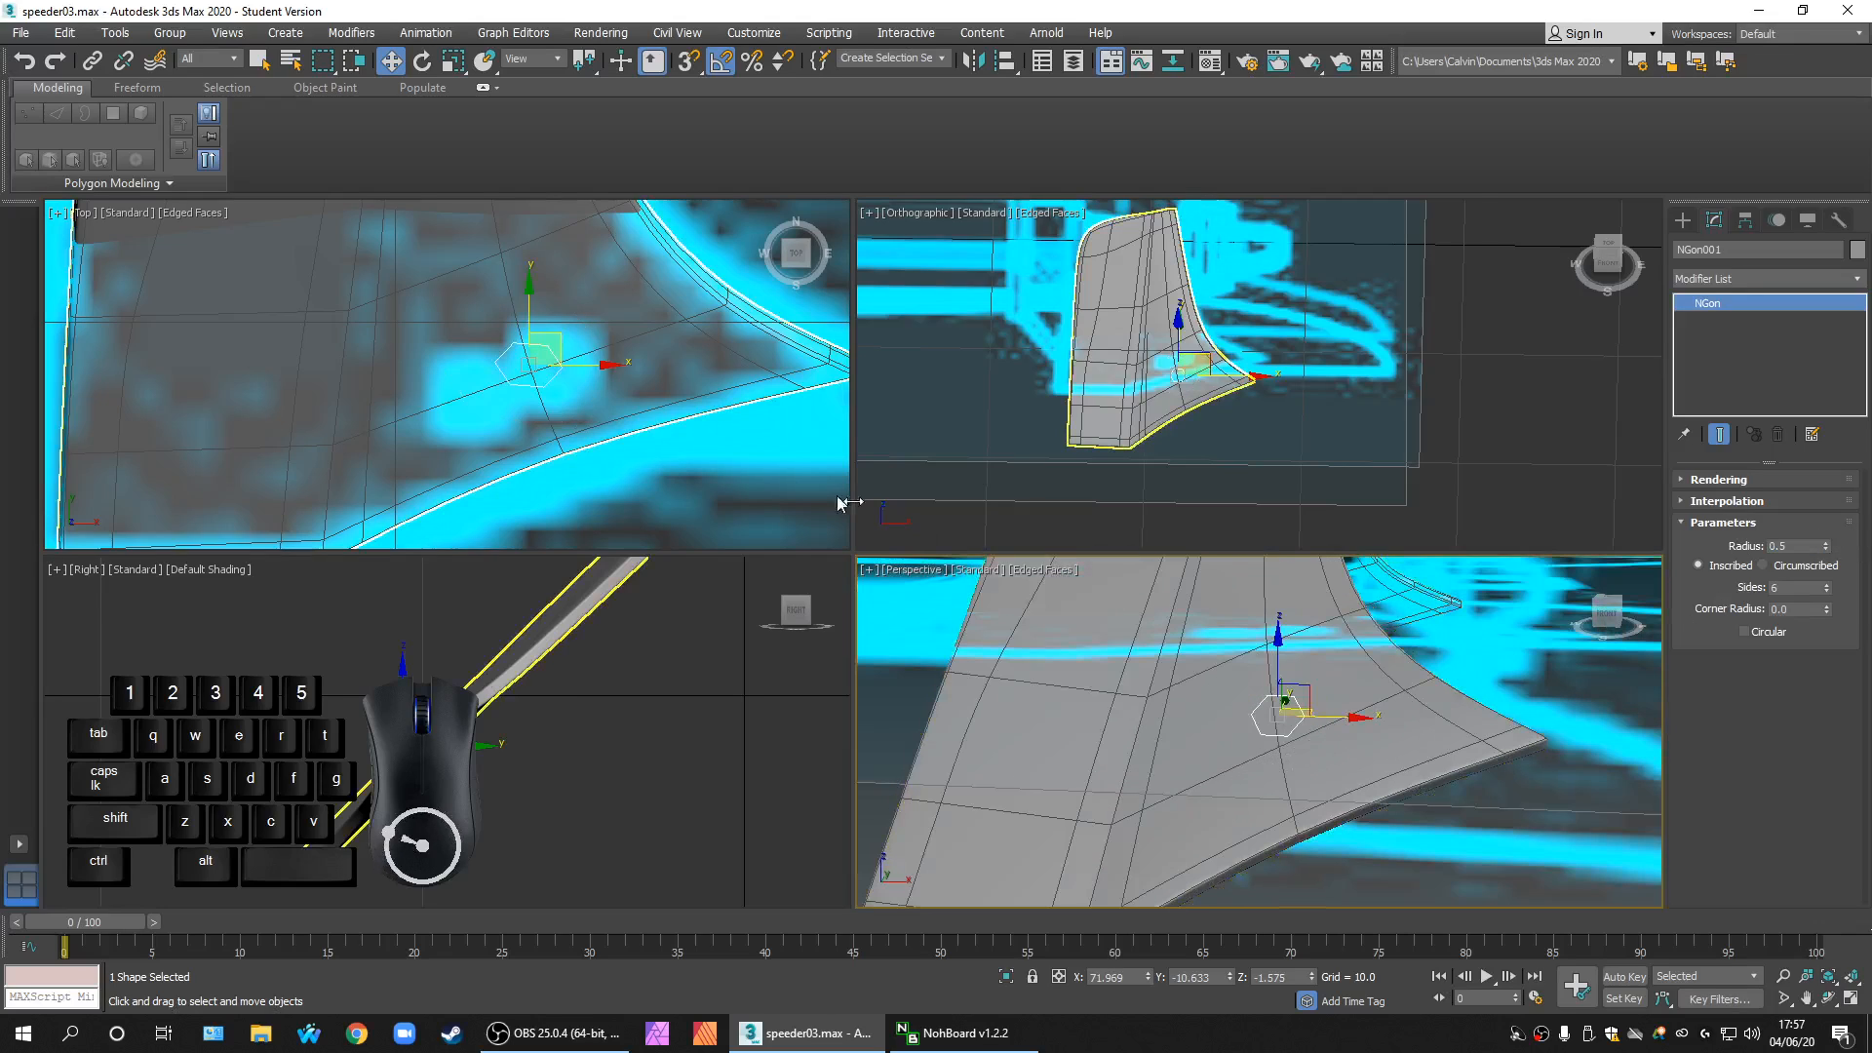
scroll(652, 384, down, 3)
scroll(546, 394, up, 3)
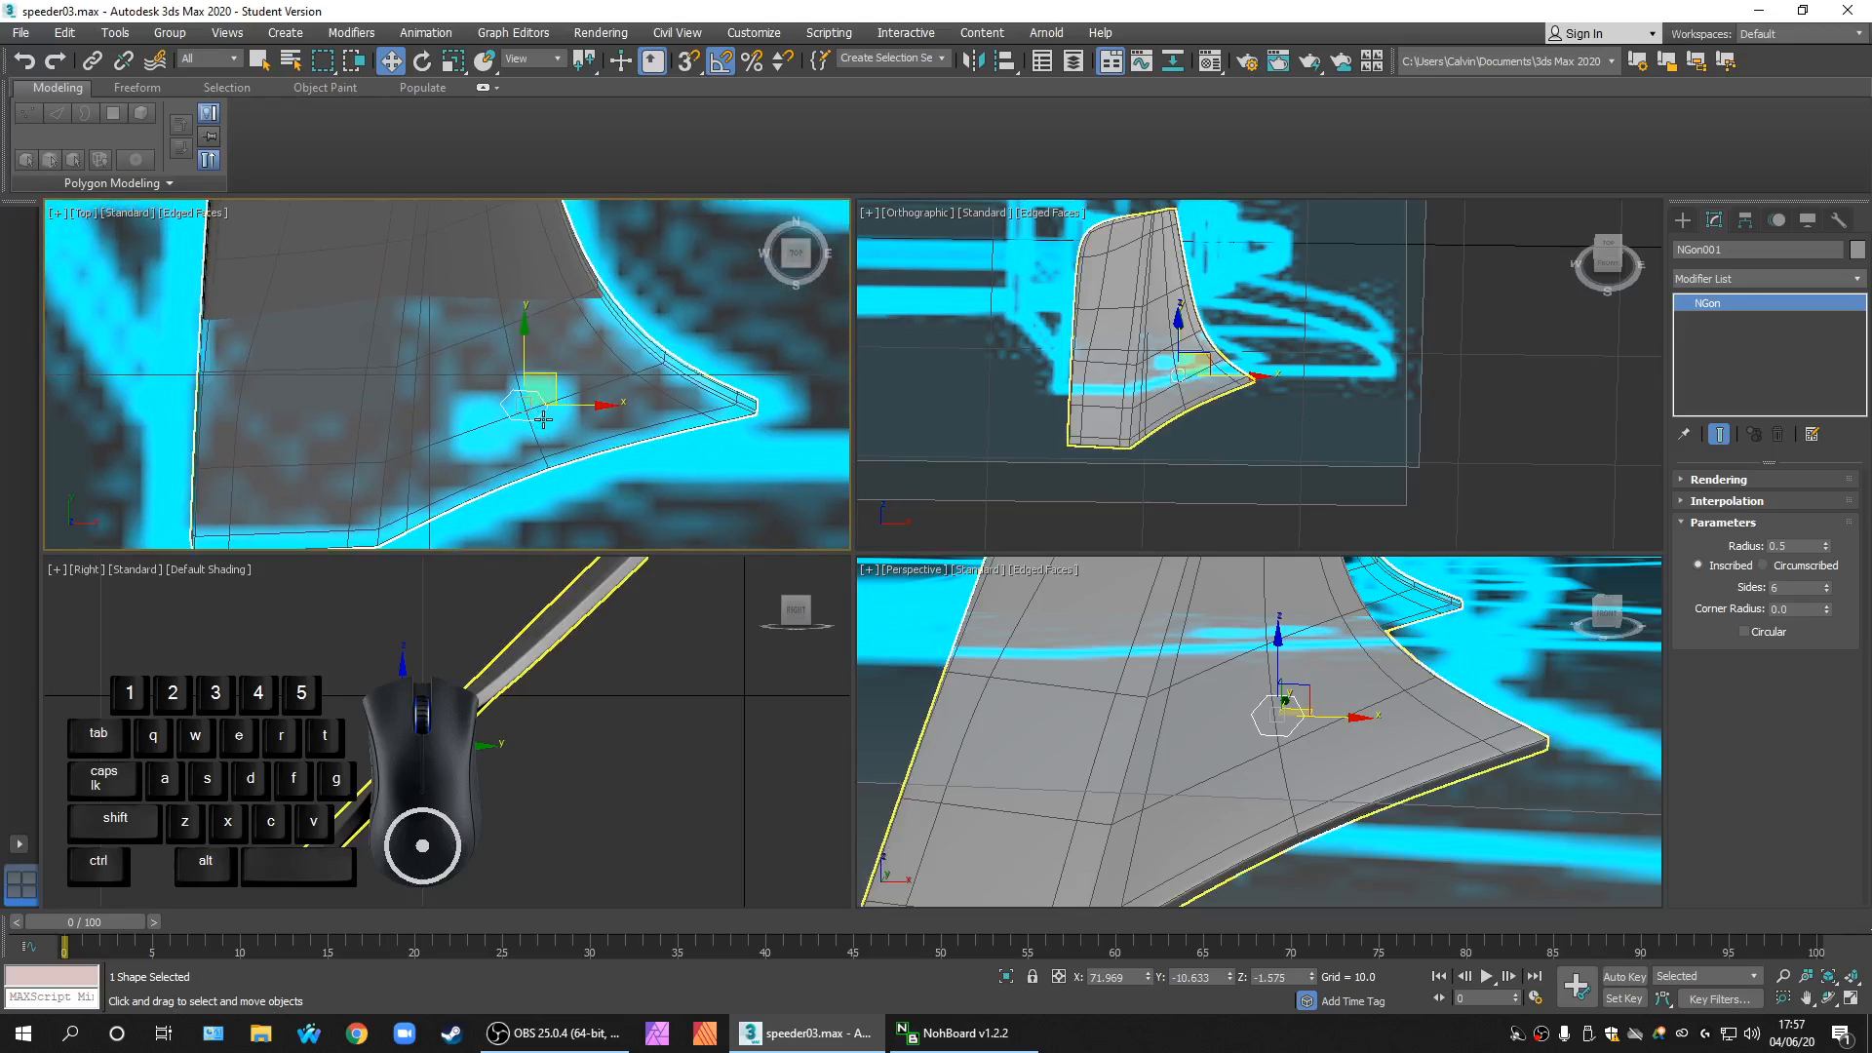
scroll(552, 430, down, 3)
scroll(552, 430, down, 3)
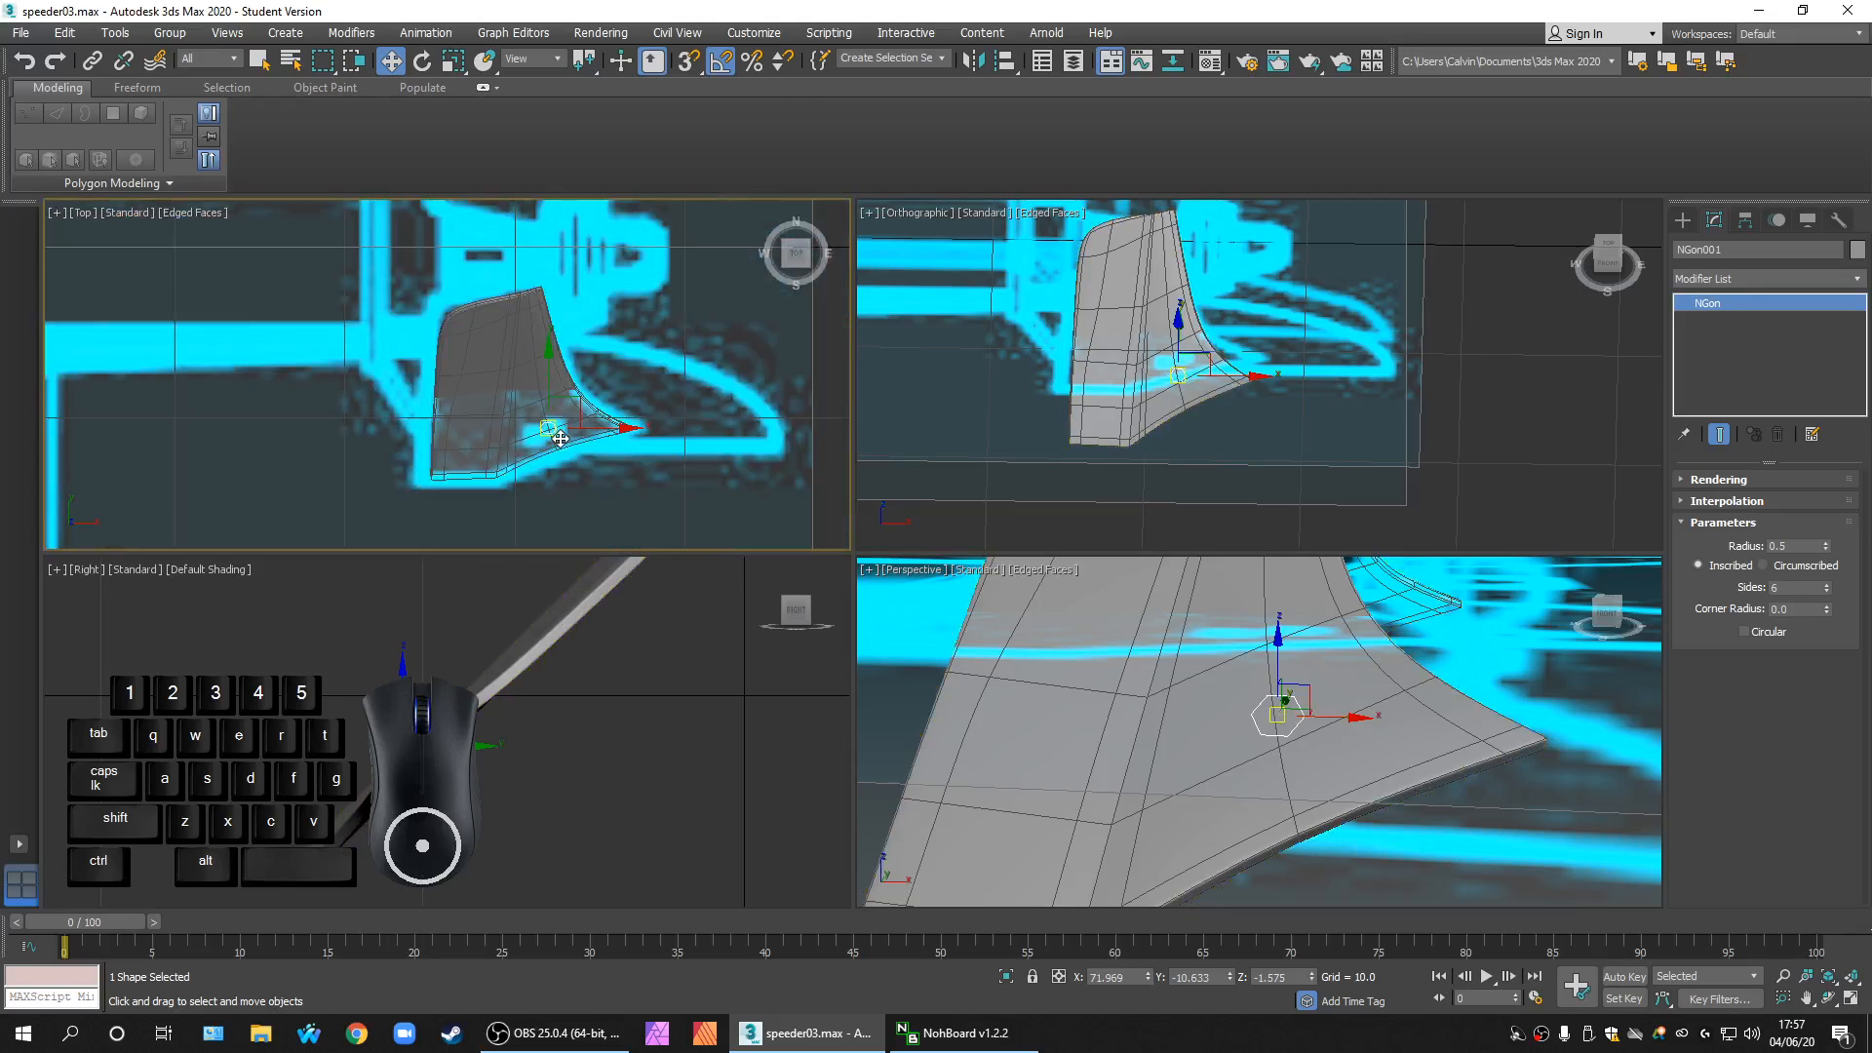
scroll(551, 429, up, 6)
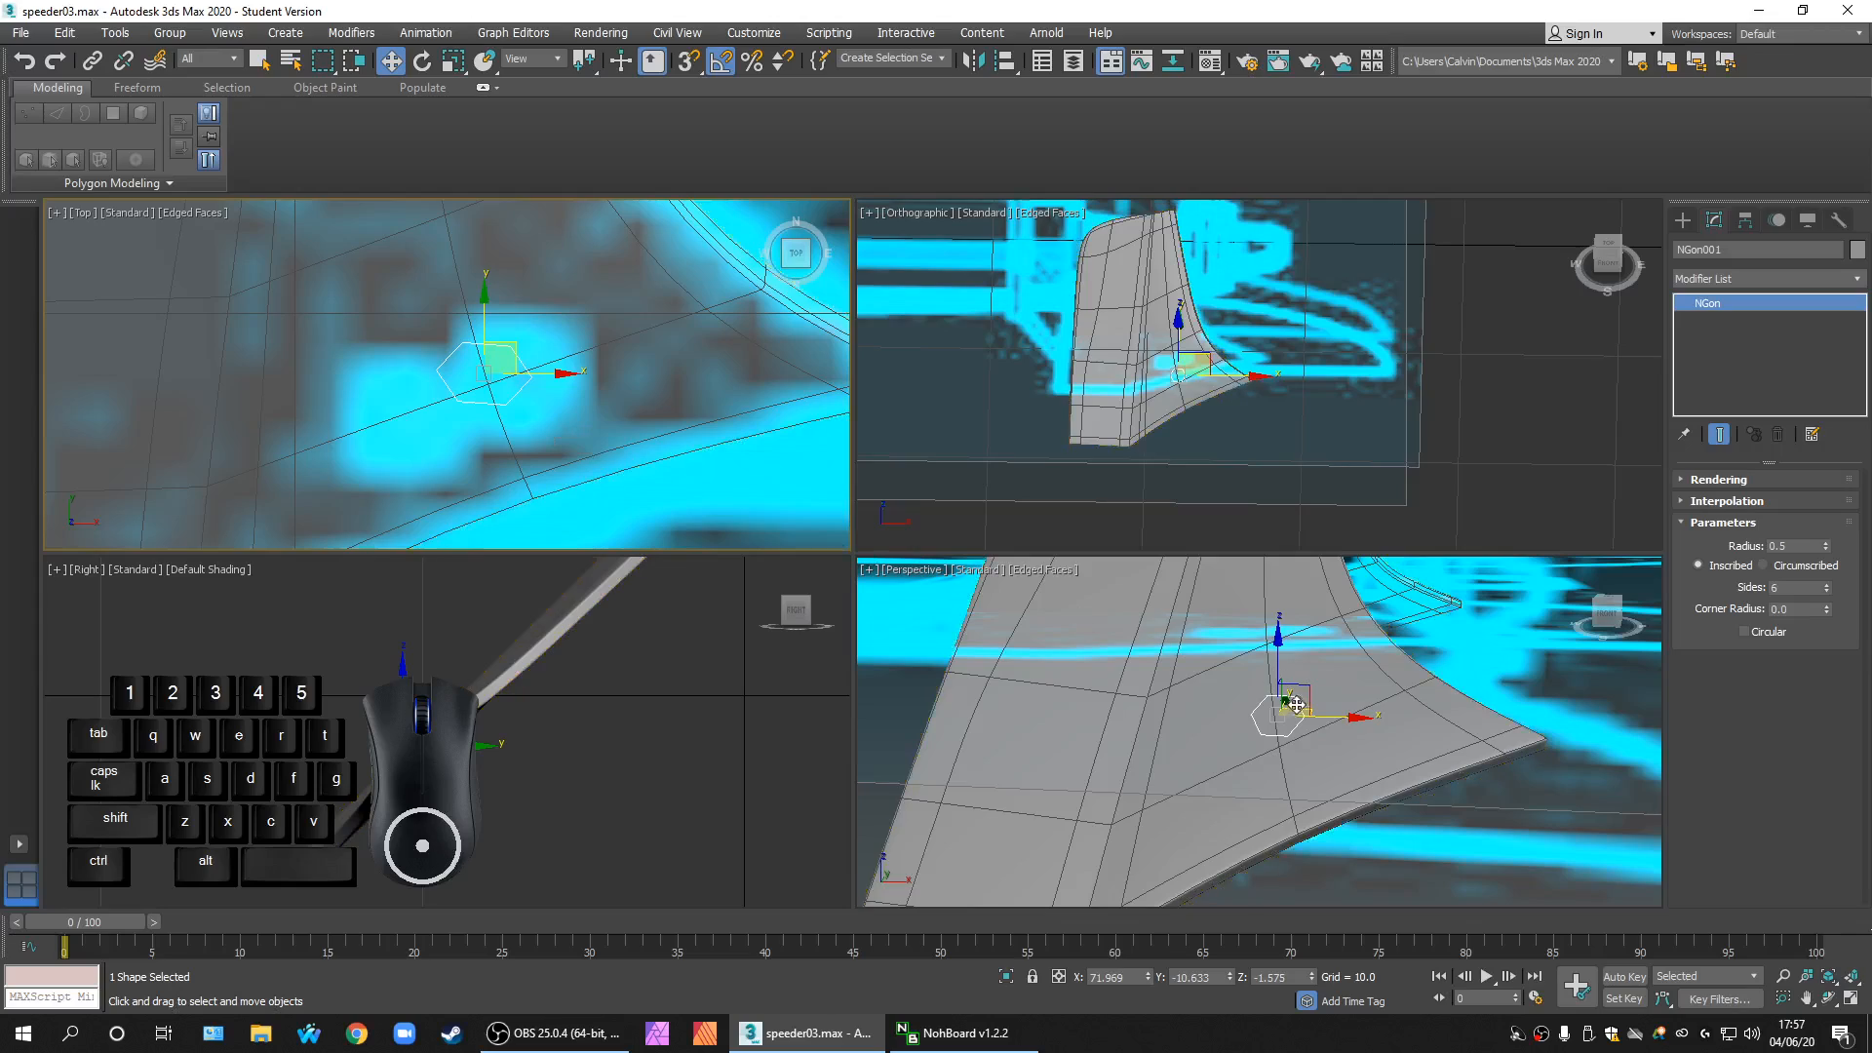
alt+middle_drag(1280, 743, 1081, 632)
scroll(643, 407, down, 4)
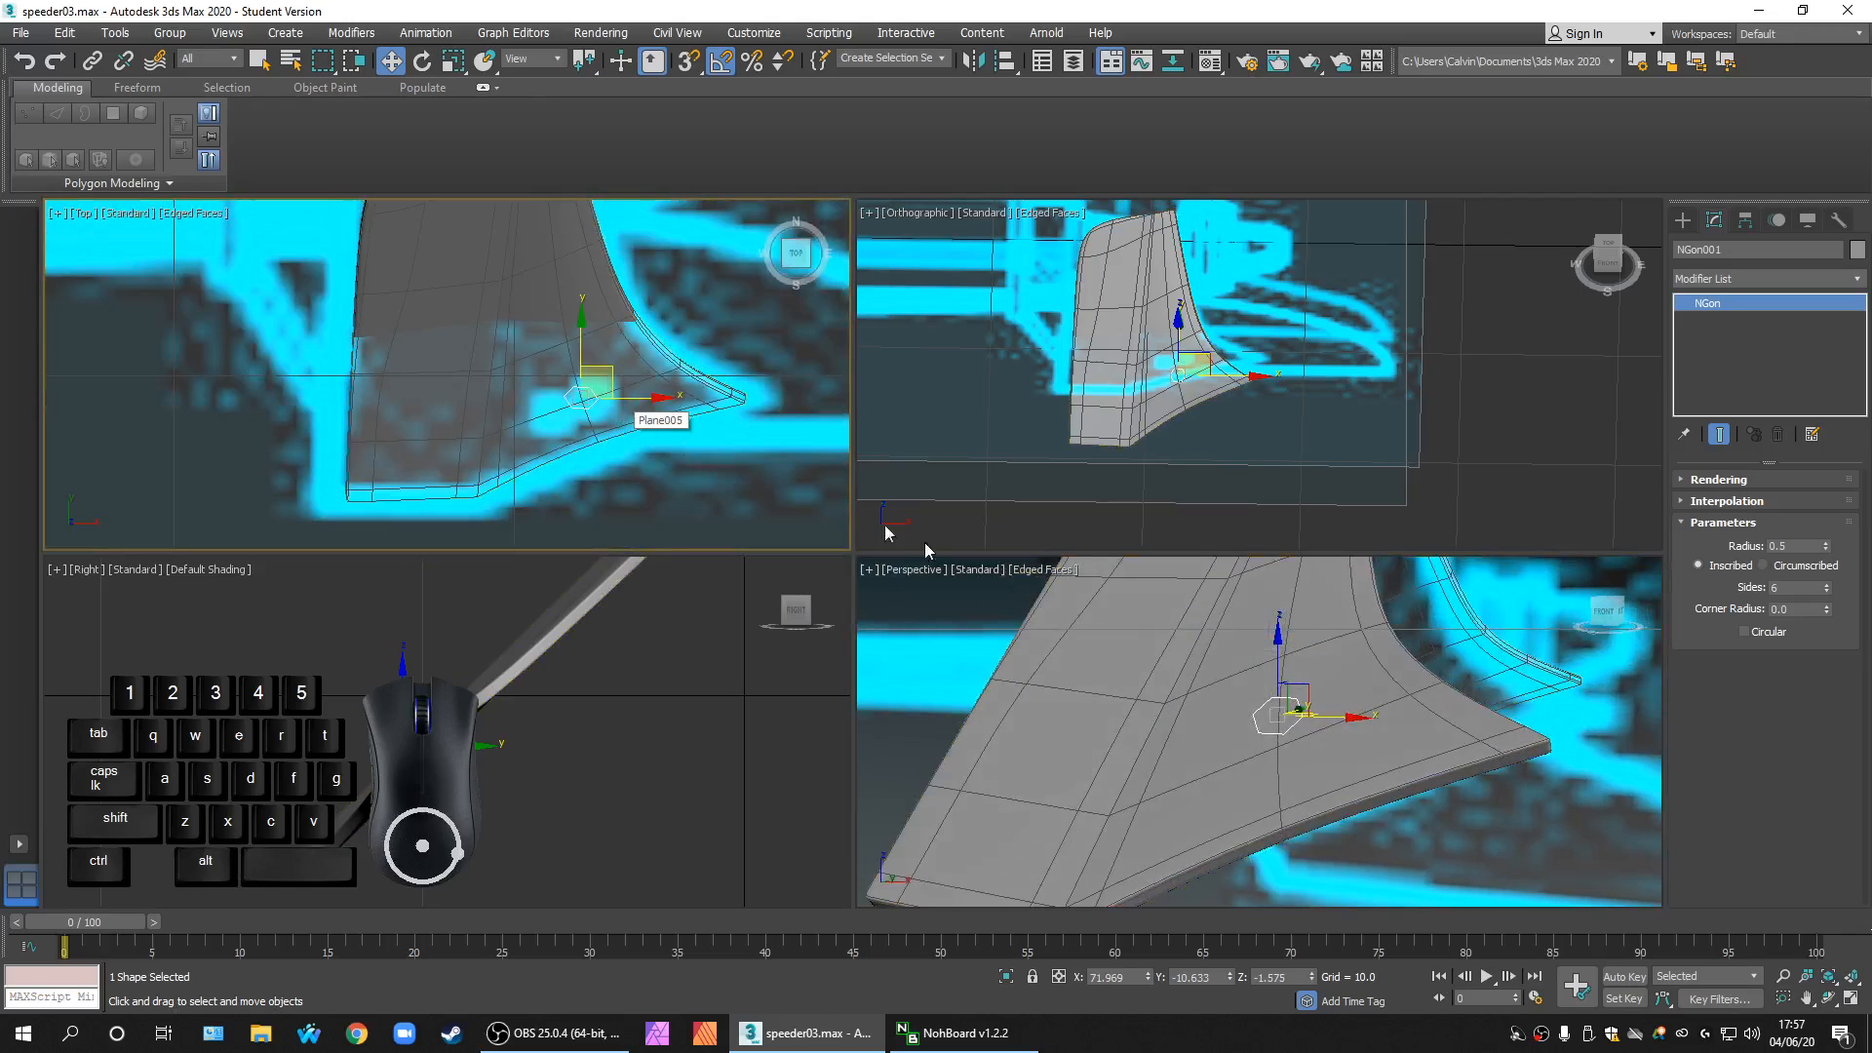
scroll(1160, 431, up, 6)
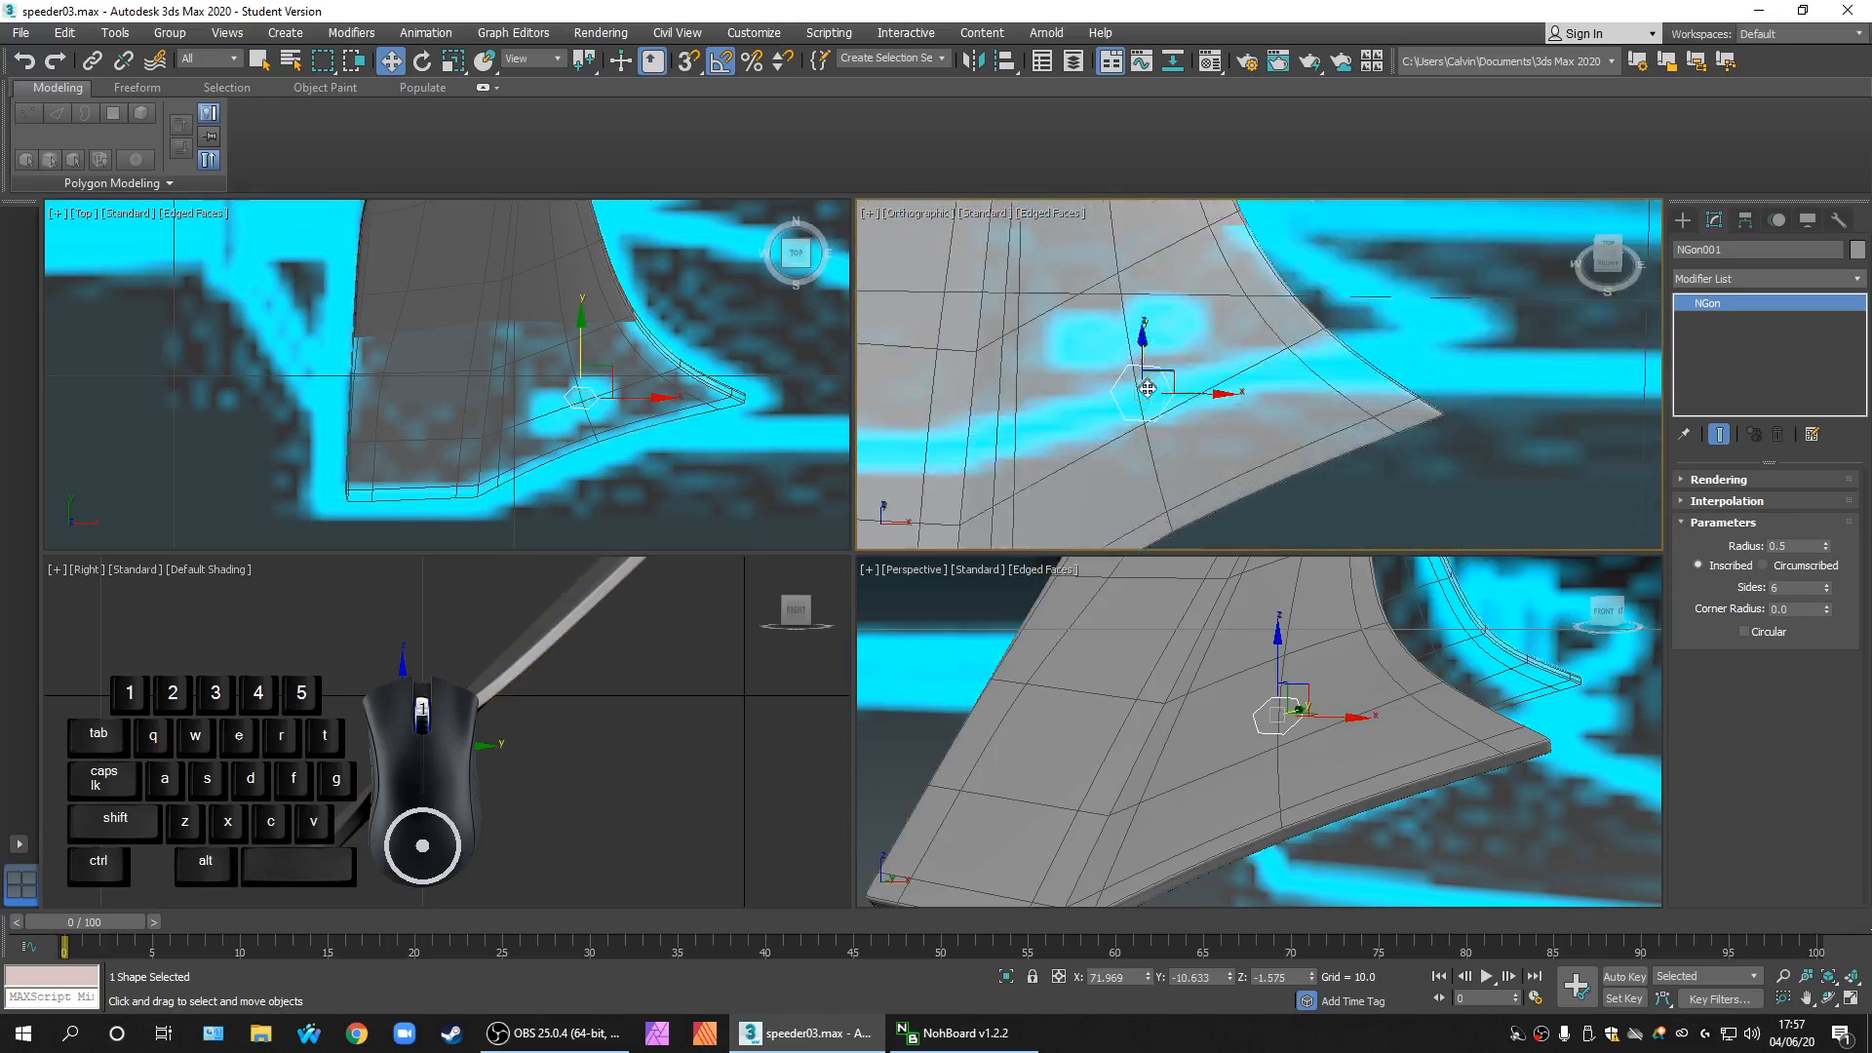
middle_drag(1165, 420, 1171, 357)
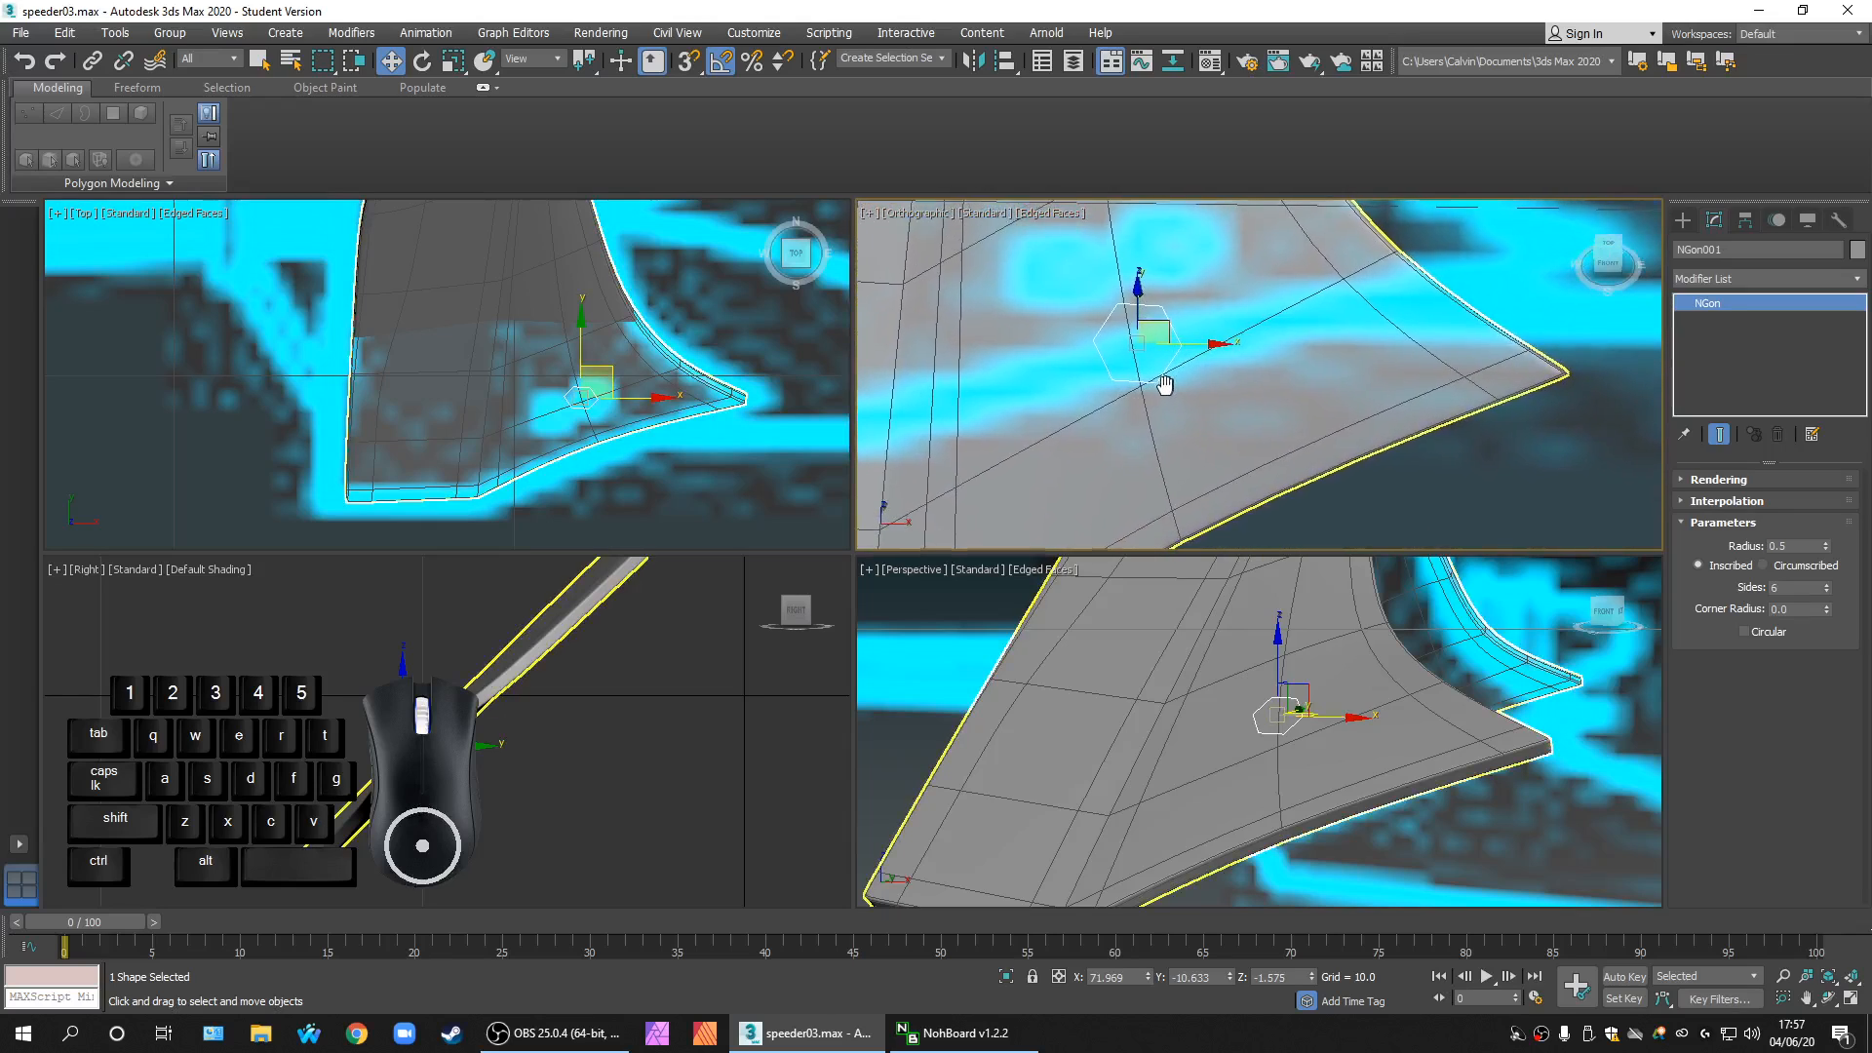
drag(1172, 331, 1226, 327)
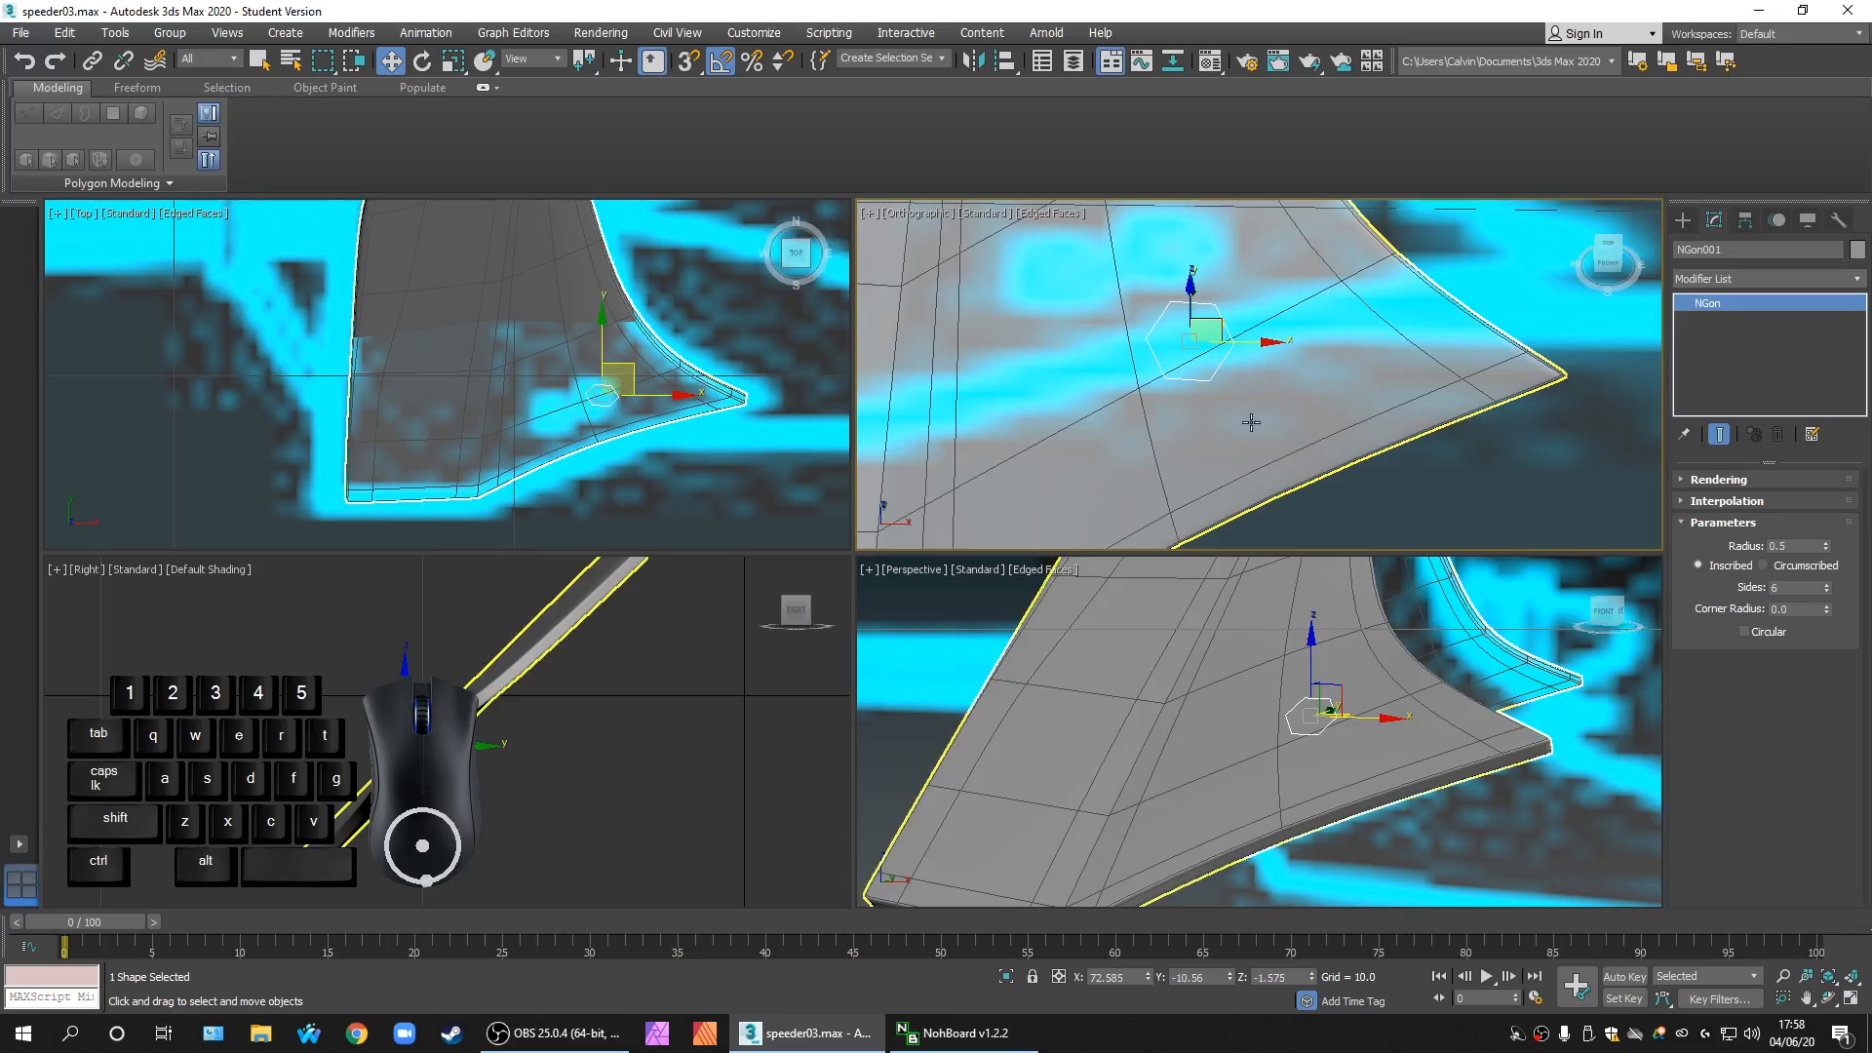
Step: Nudge the hexagon to about X 72.877, Y -10.331 and clone it as a Copy at about X 71.223, Y -11.681
scroll(1302, 397, down, 4)
scroll(1257, 429, up, 4)
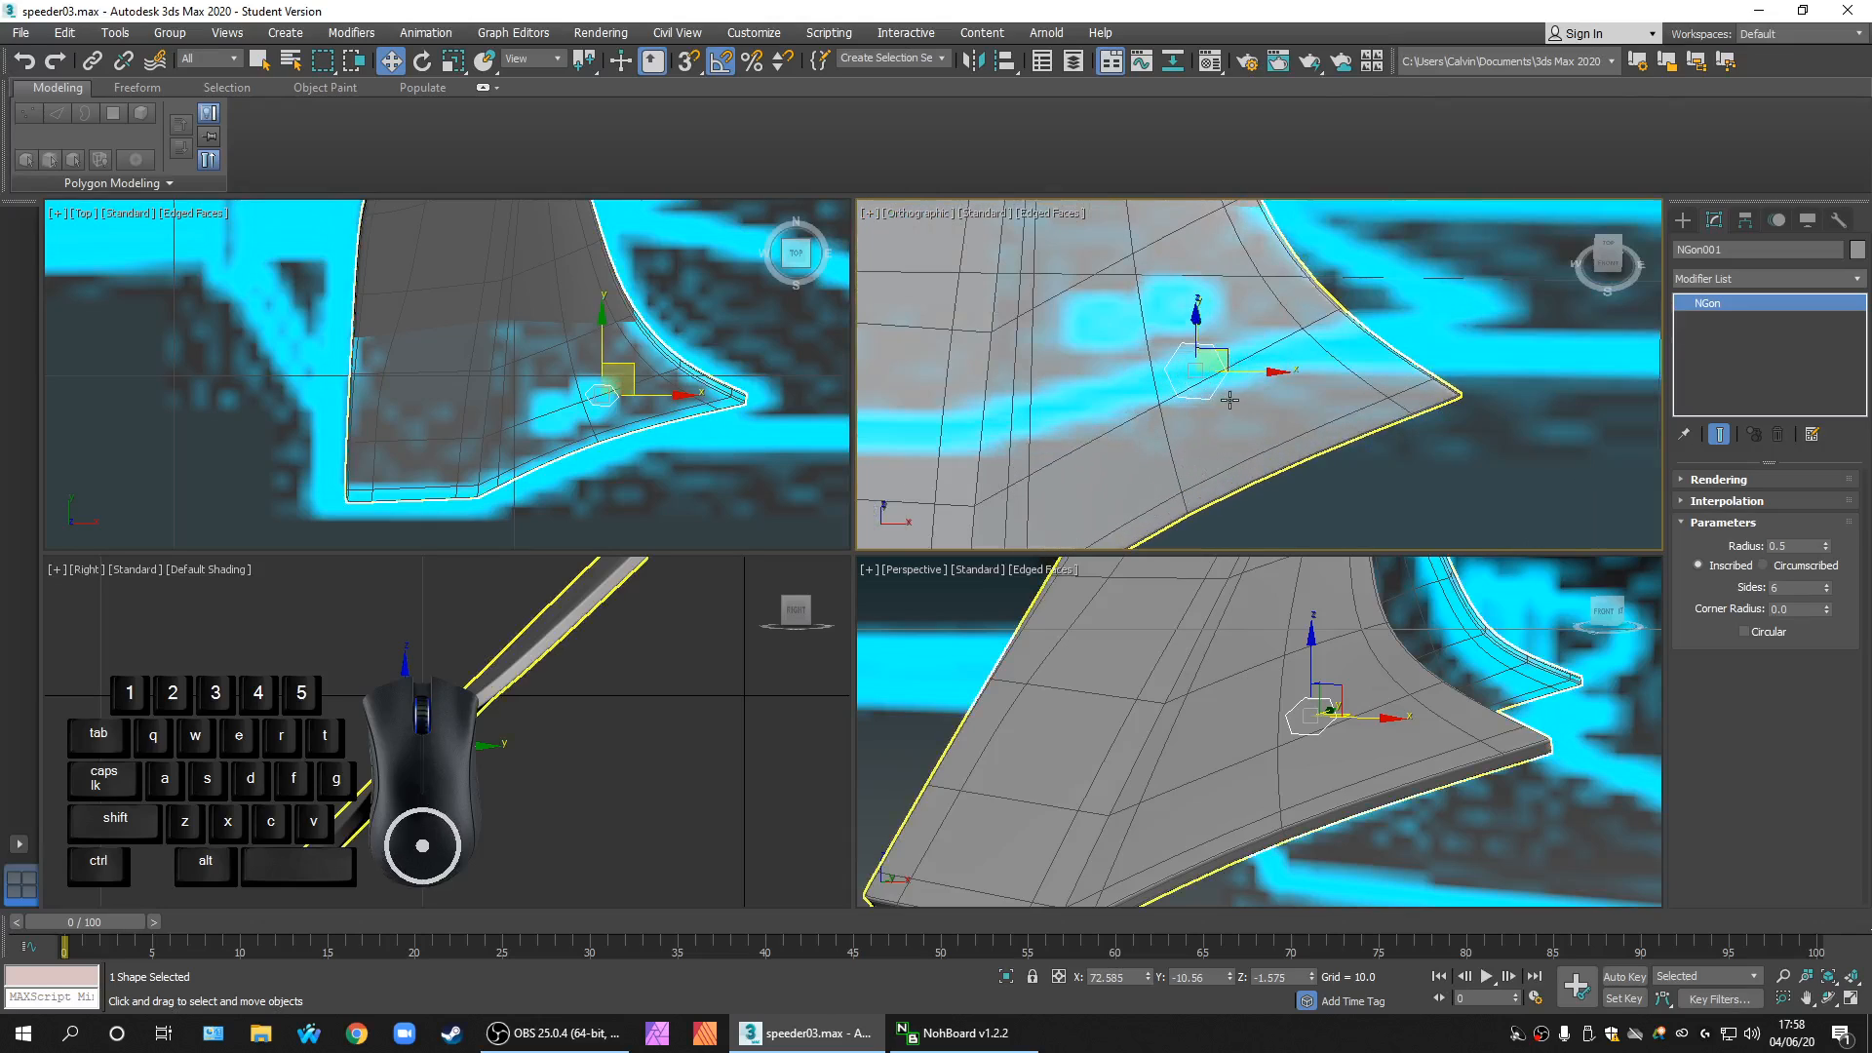
mouse_move(1234, 361)
mouse_down()
mouse_move(1300, 332)
mouse_move(1161, 435)
mouse_move(1239, 355)
mouse_up()
scroll(1320, 406, down, 4)
scroll(1301, 417, up, 4)
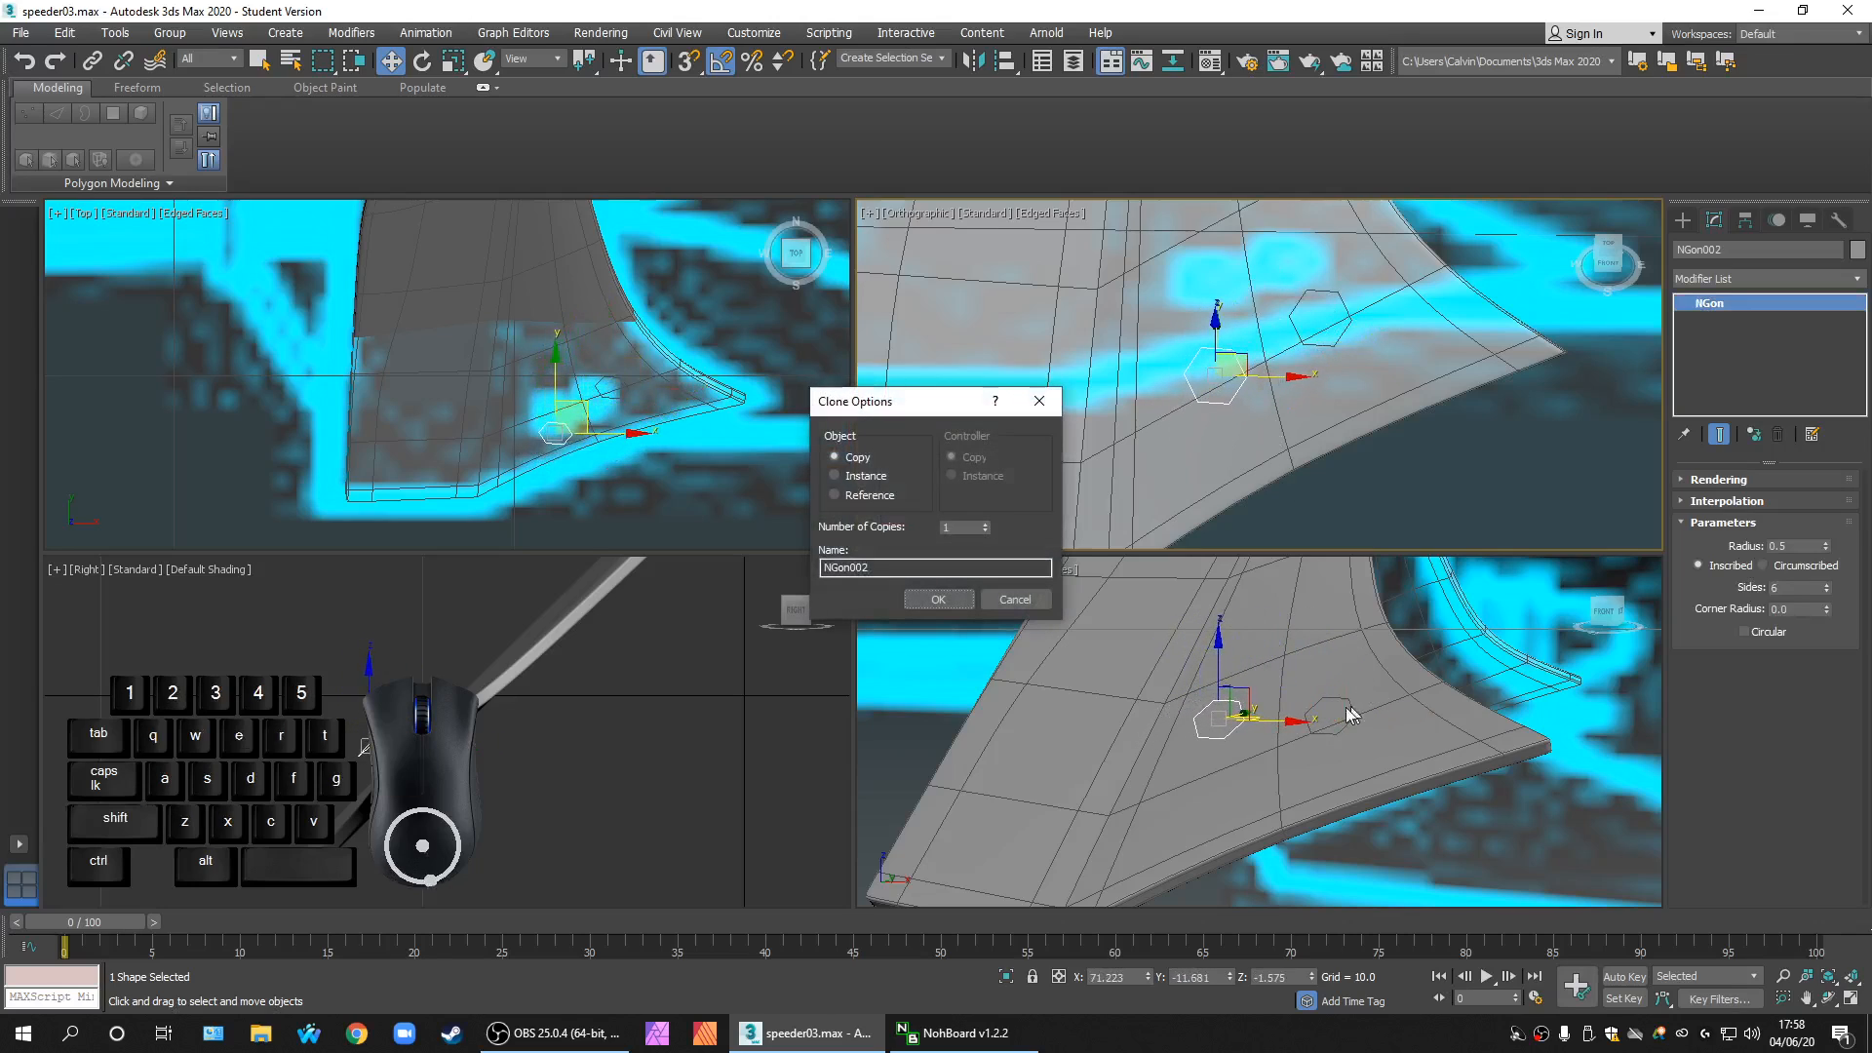
click(940, 600)
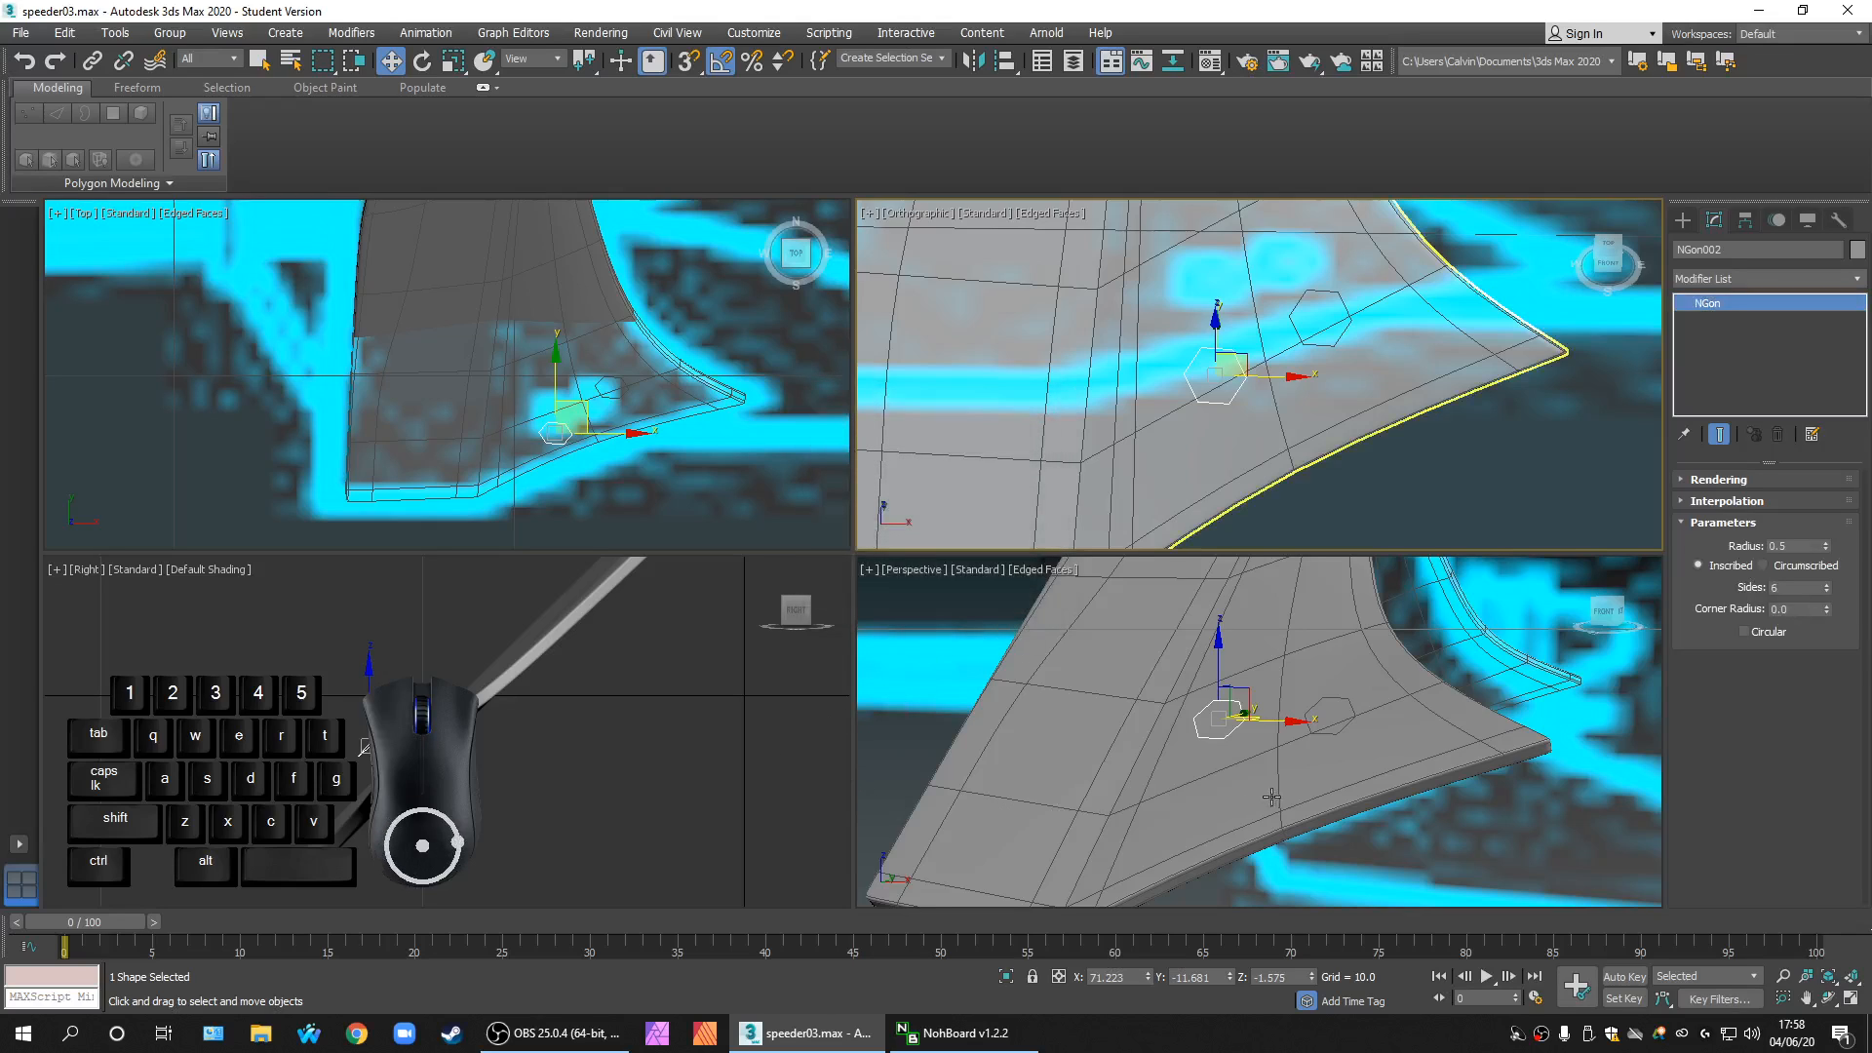
Step: Move the copied hexagon to just off the fin's surface, over its slanting edge, at about Y -10.931, Z -2.305
mouse_move(1270, 793)
alt+middle_down()
mouse_move(1192, 767)
mouse_move(1206, 722)
alt+middle_up()
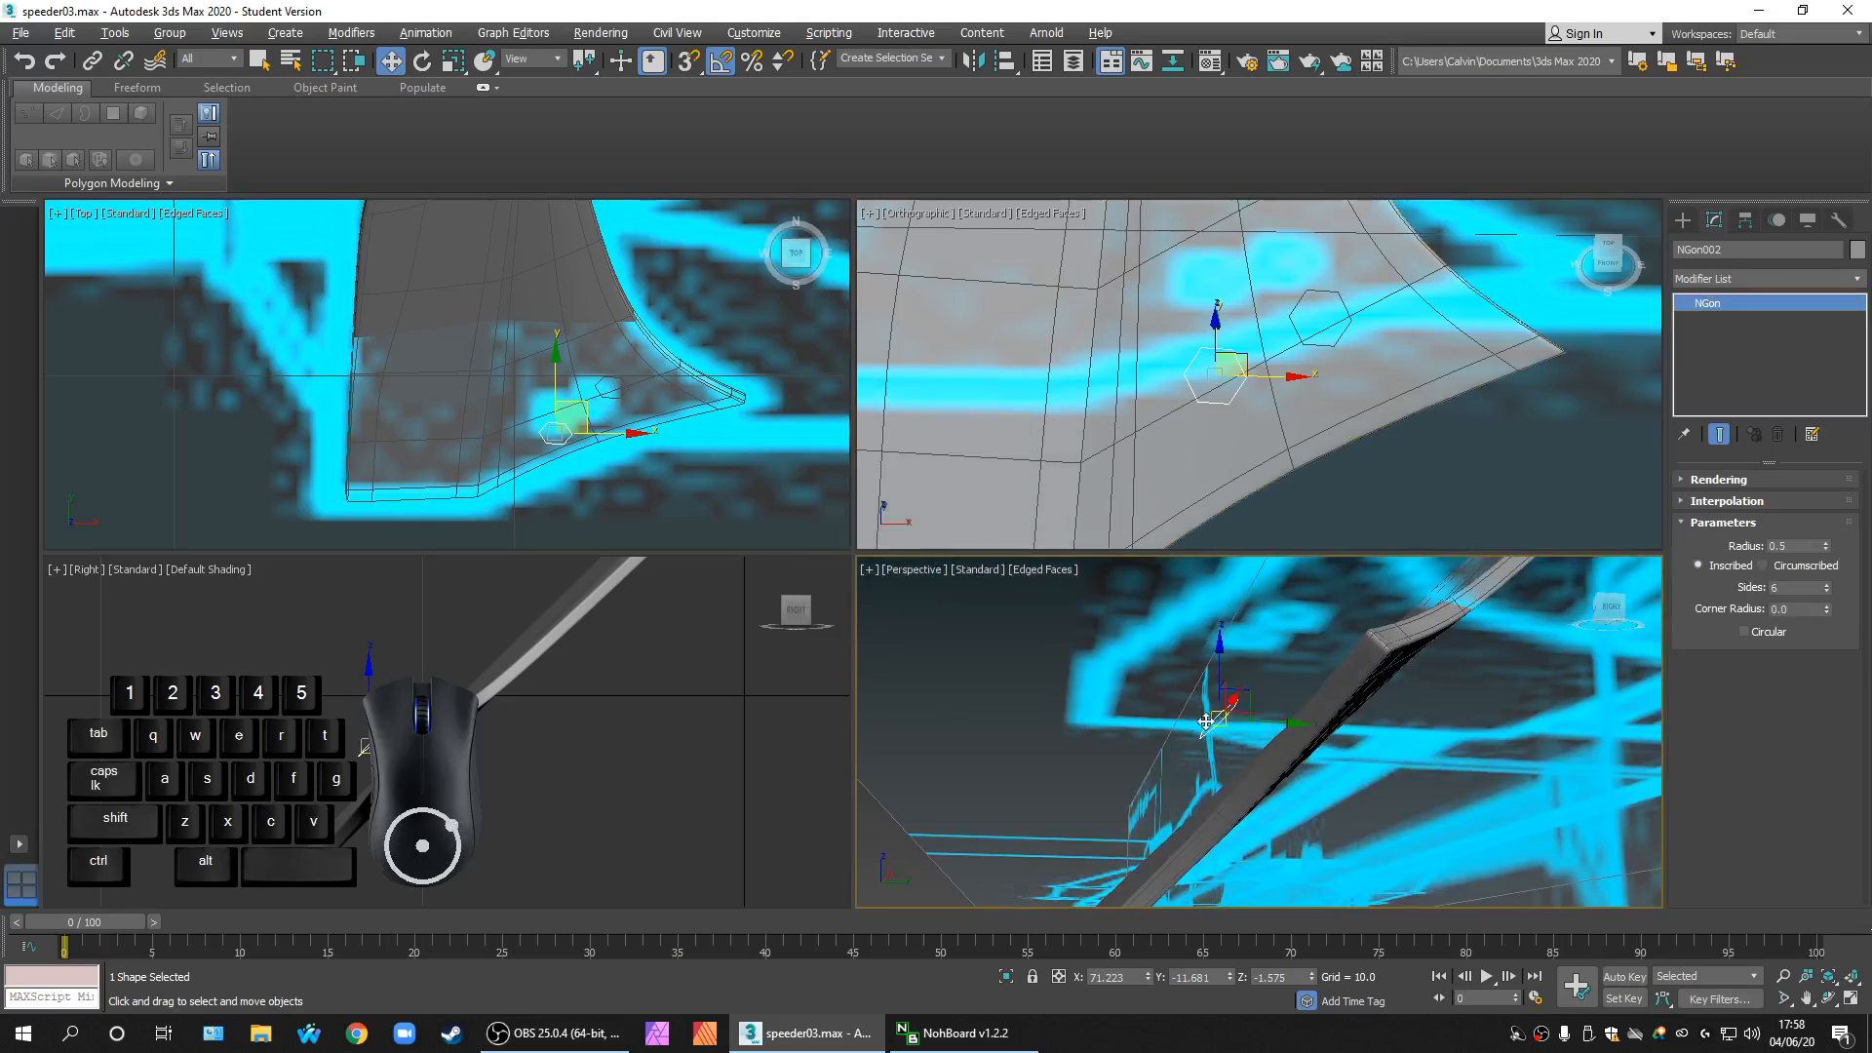
right_click(521, 742)
drag(385, 729, 418, 738)
alt+middle_drag(1111, 790, 1306, 745)
drag(1230, 694, 1243, 730)
alt+middle_drag(1462, 815, 1271, 725)
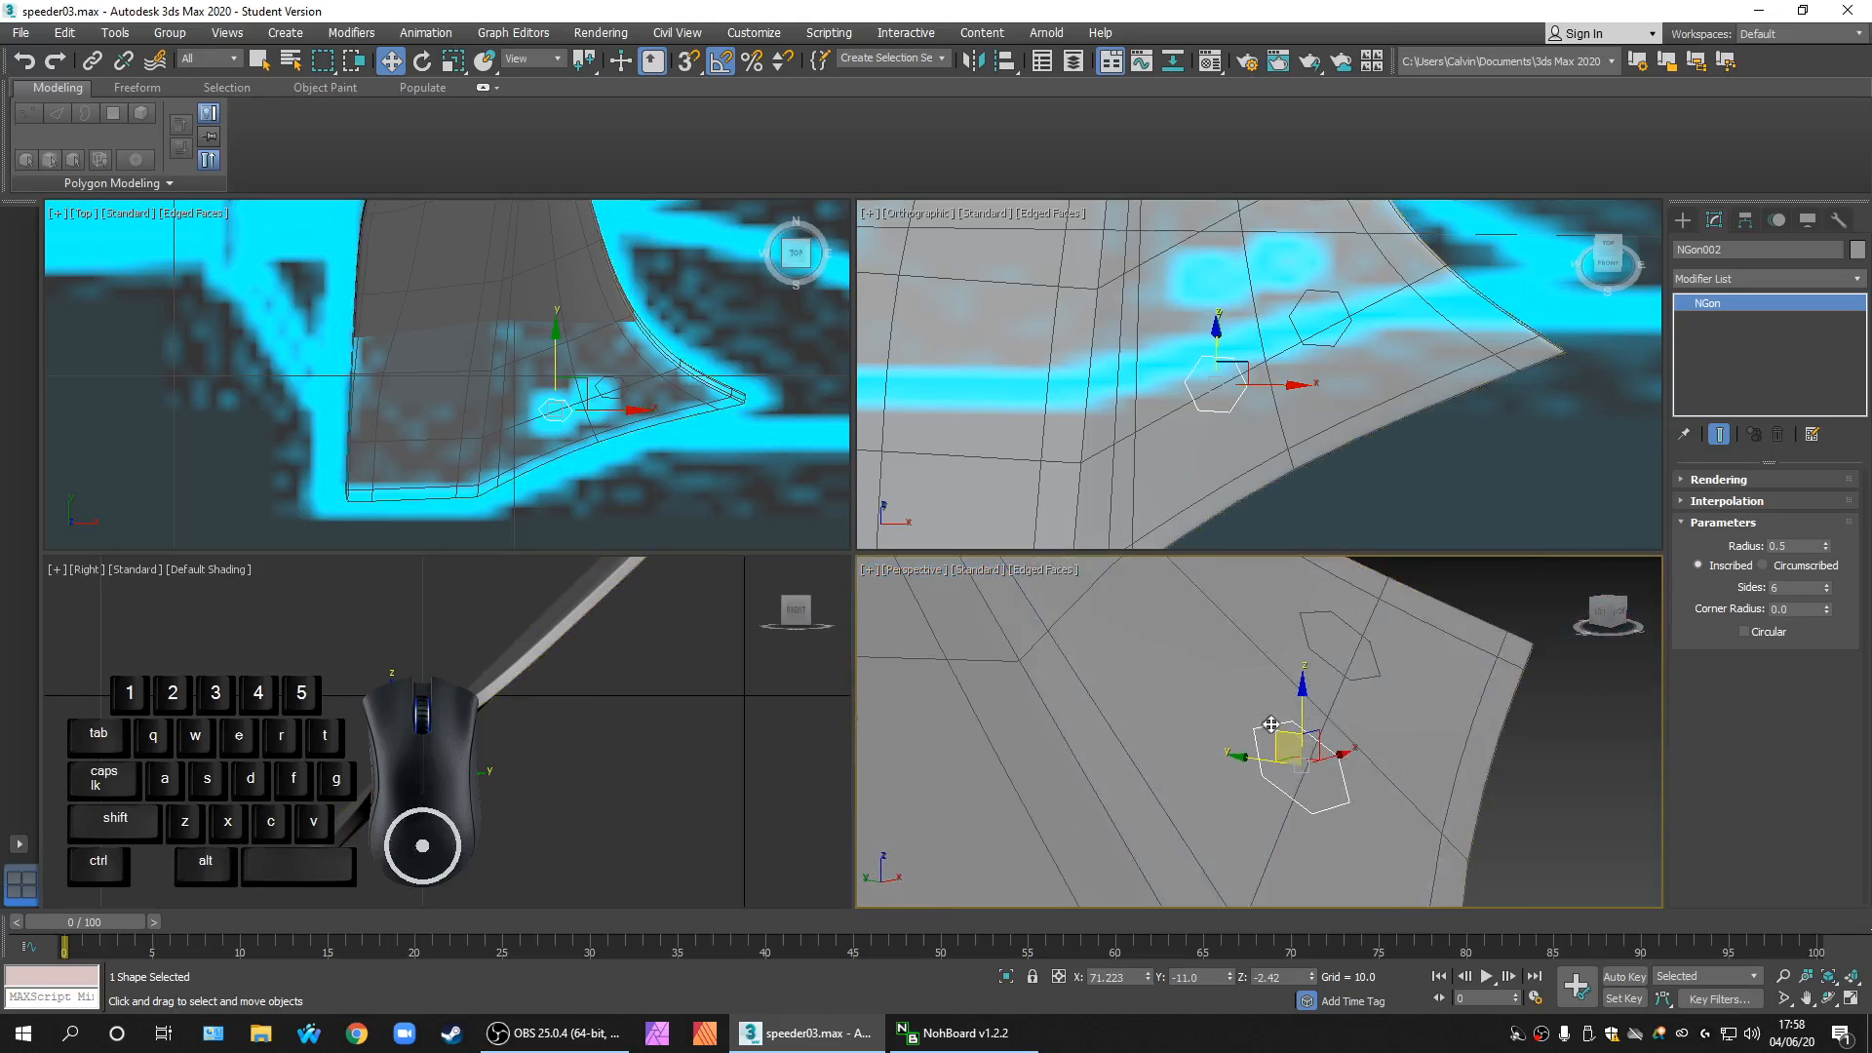
mouse_move(1277, 724)
mouse_down()
mouse_move(1272, 746)
mouse_move(1270, 708)
mouse_up()
alt+middle_drag(1411, 768, 1302, 782)
scroll(1336, 682, down, 3)
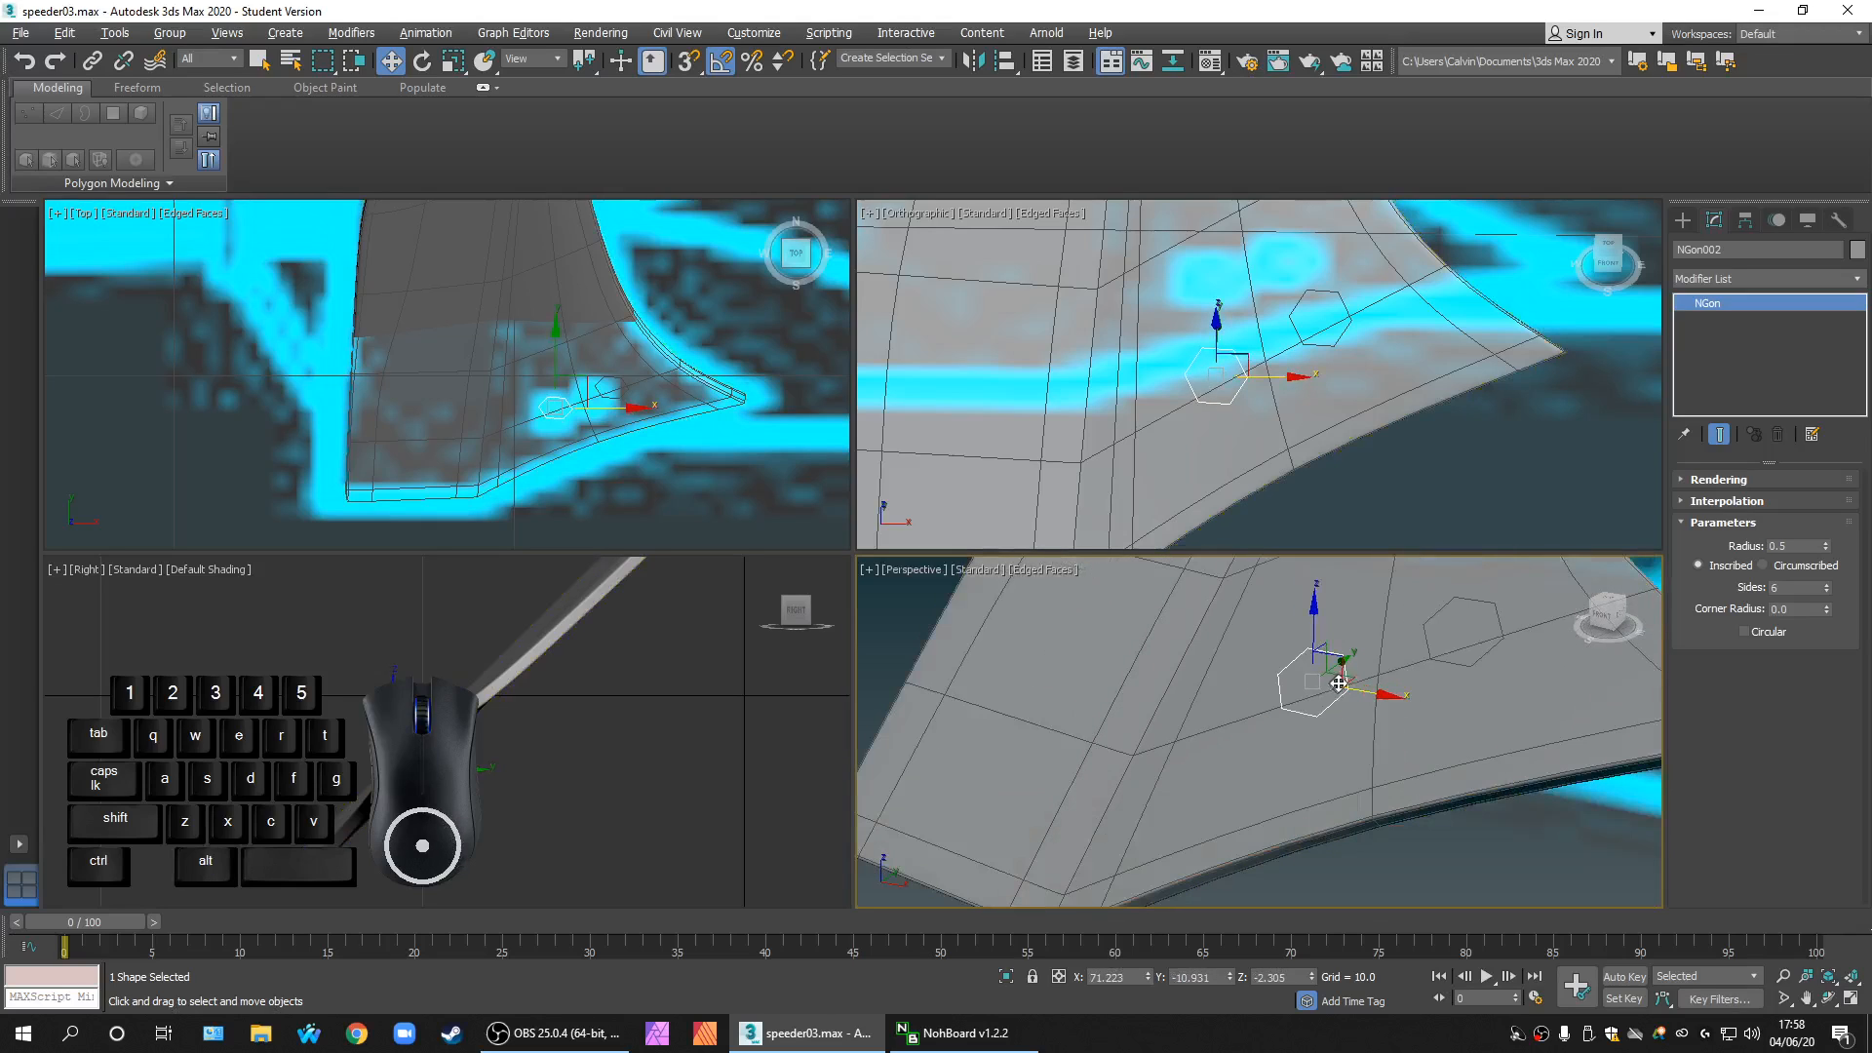
Step: Set the number of sides of both NGons to 8
double_click(1796, 586)
text(5)
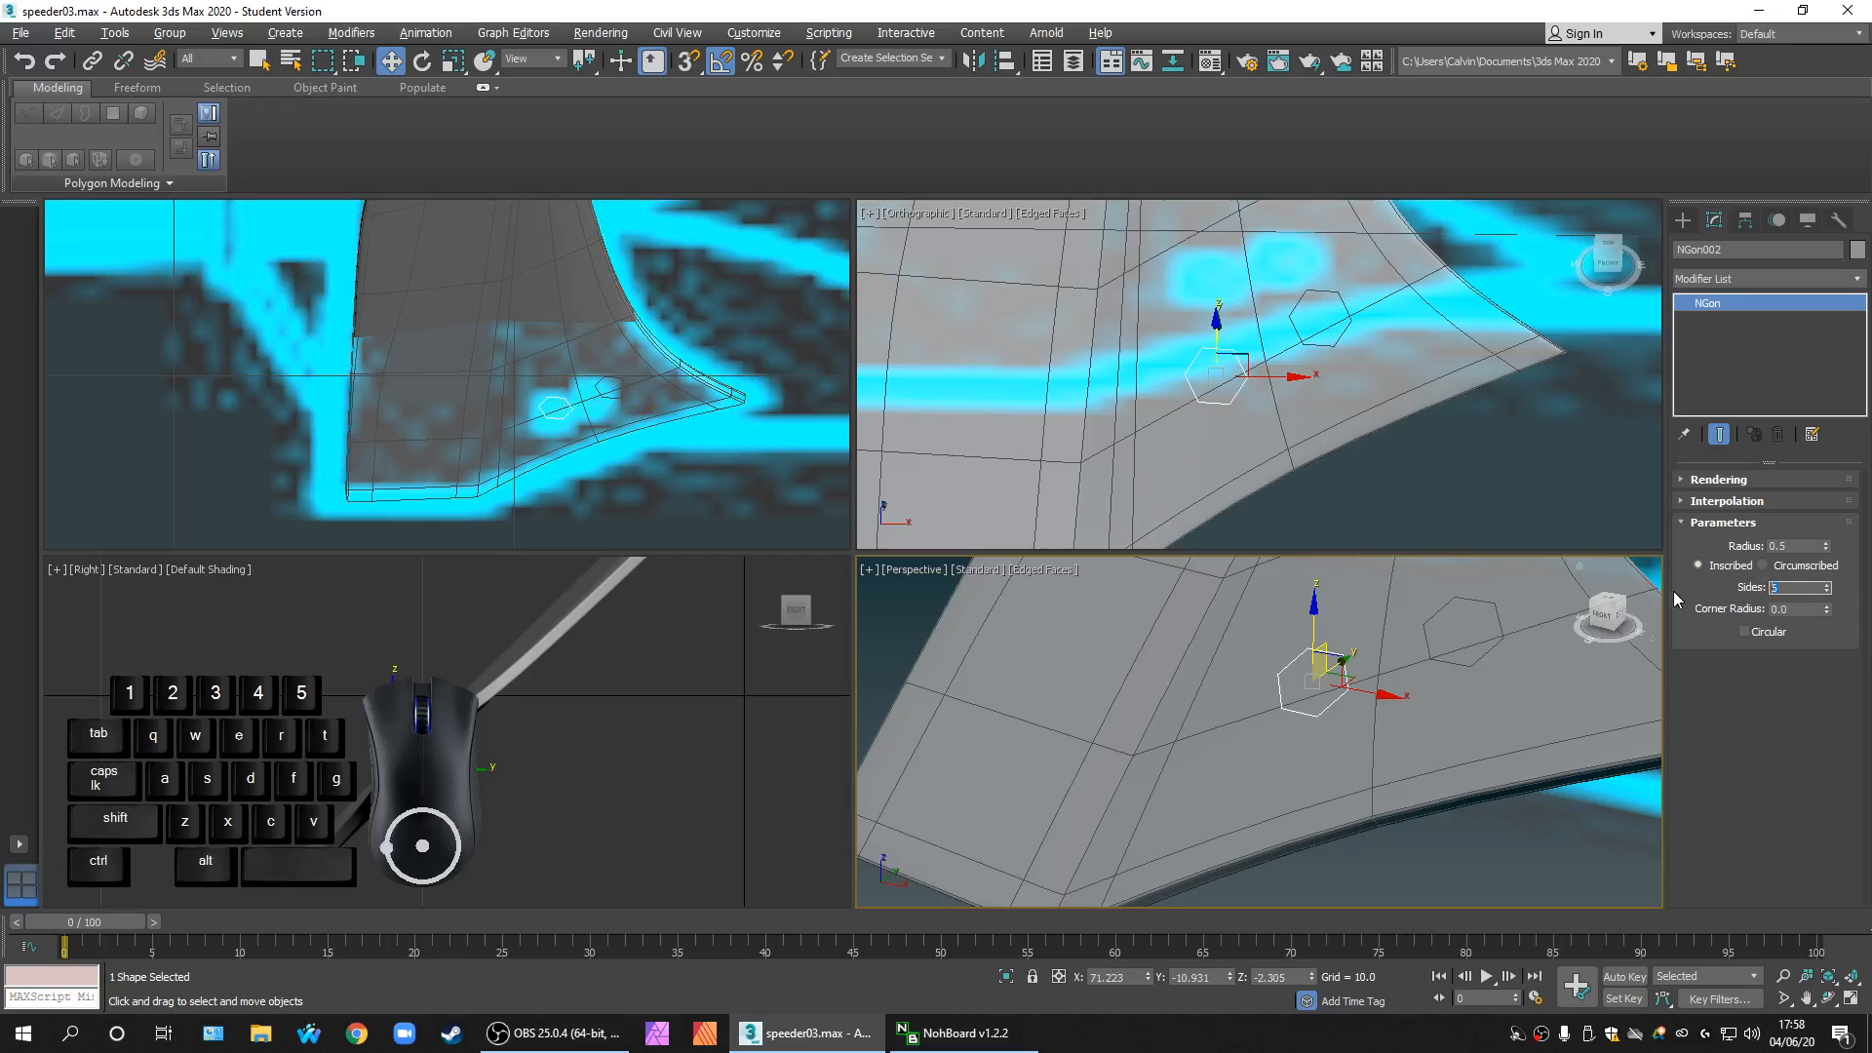
click(1473, 635)
double_click(1796, 587)
text(8)
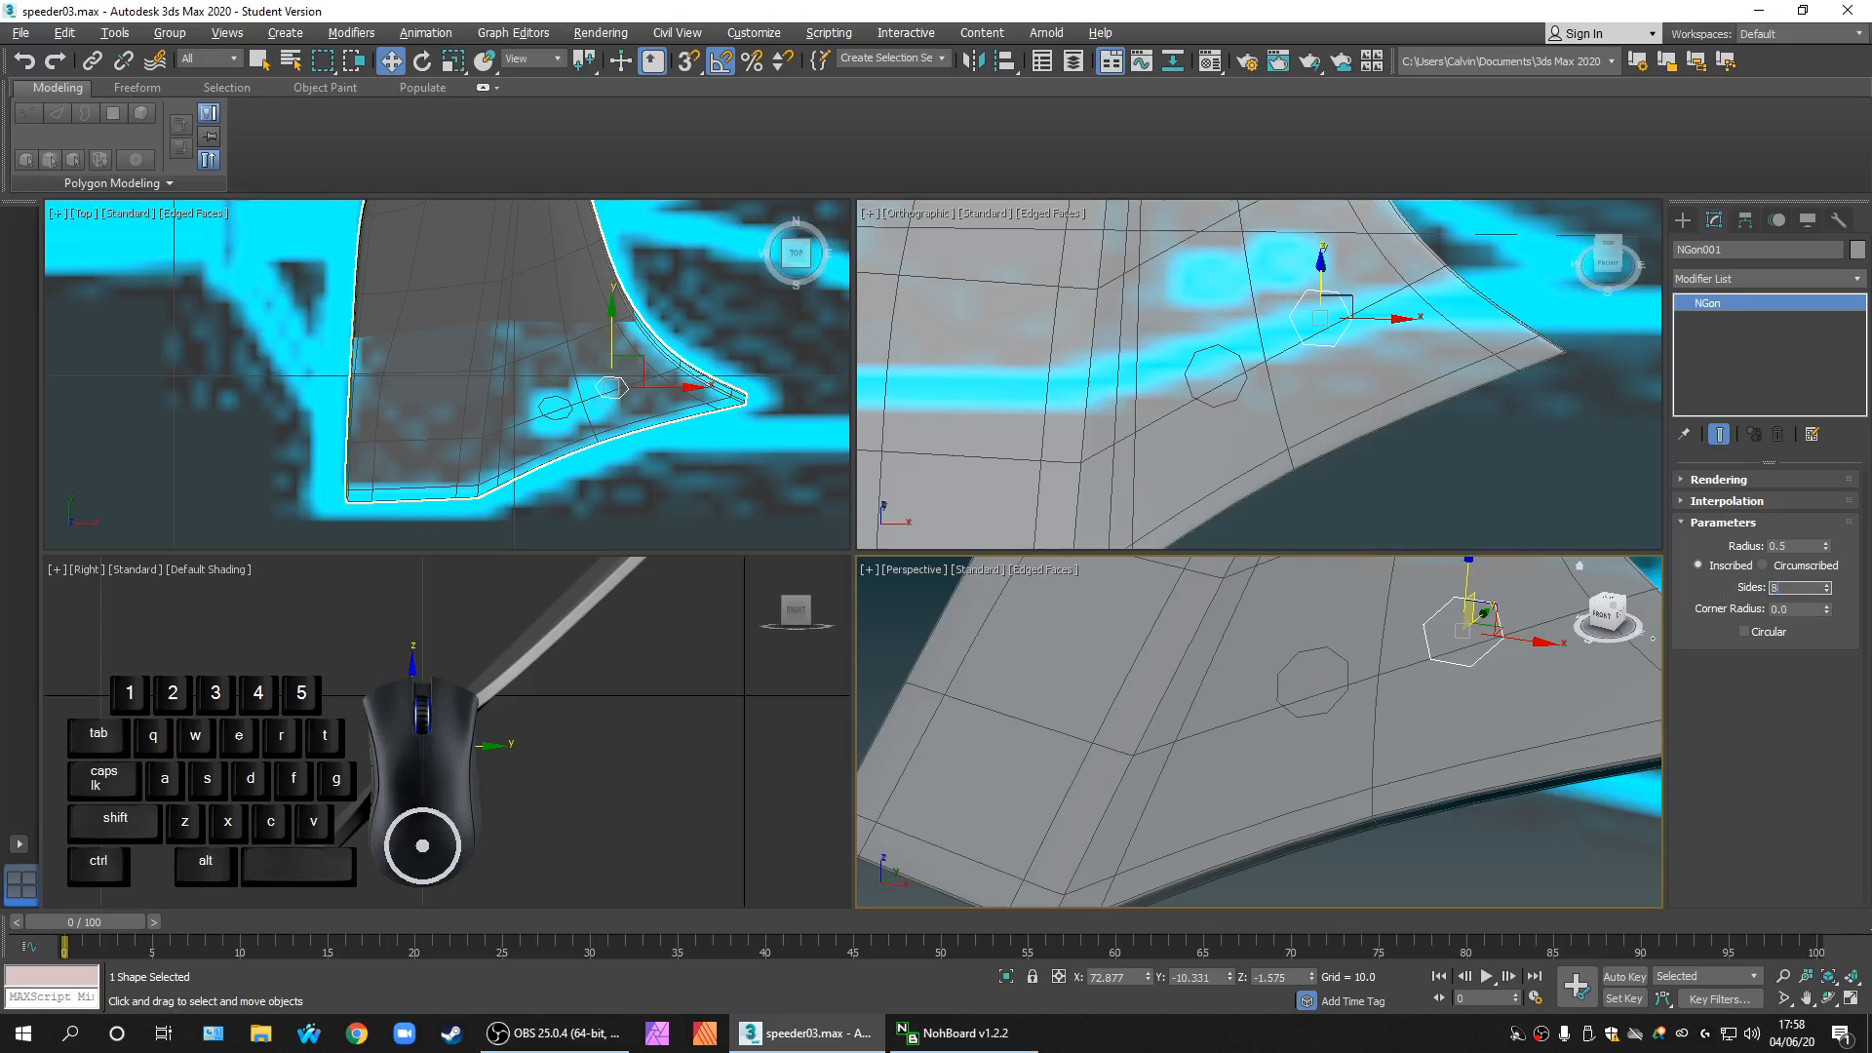
key(Return)
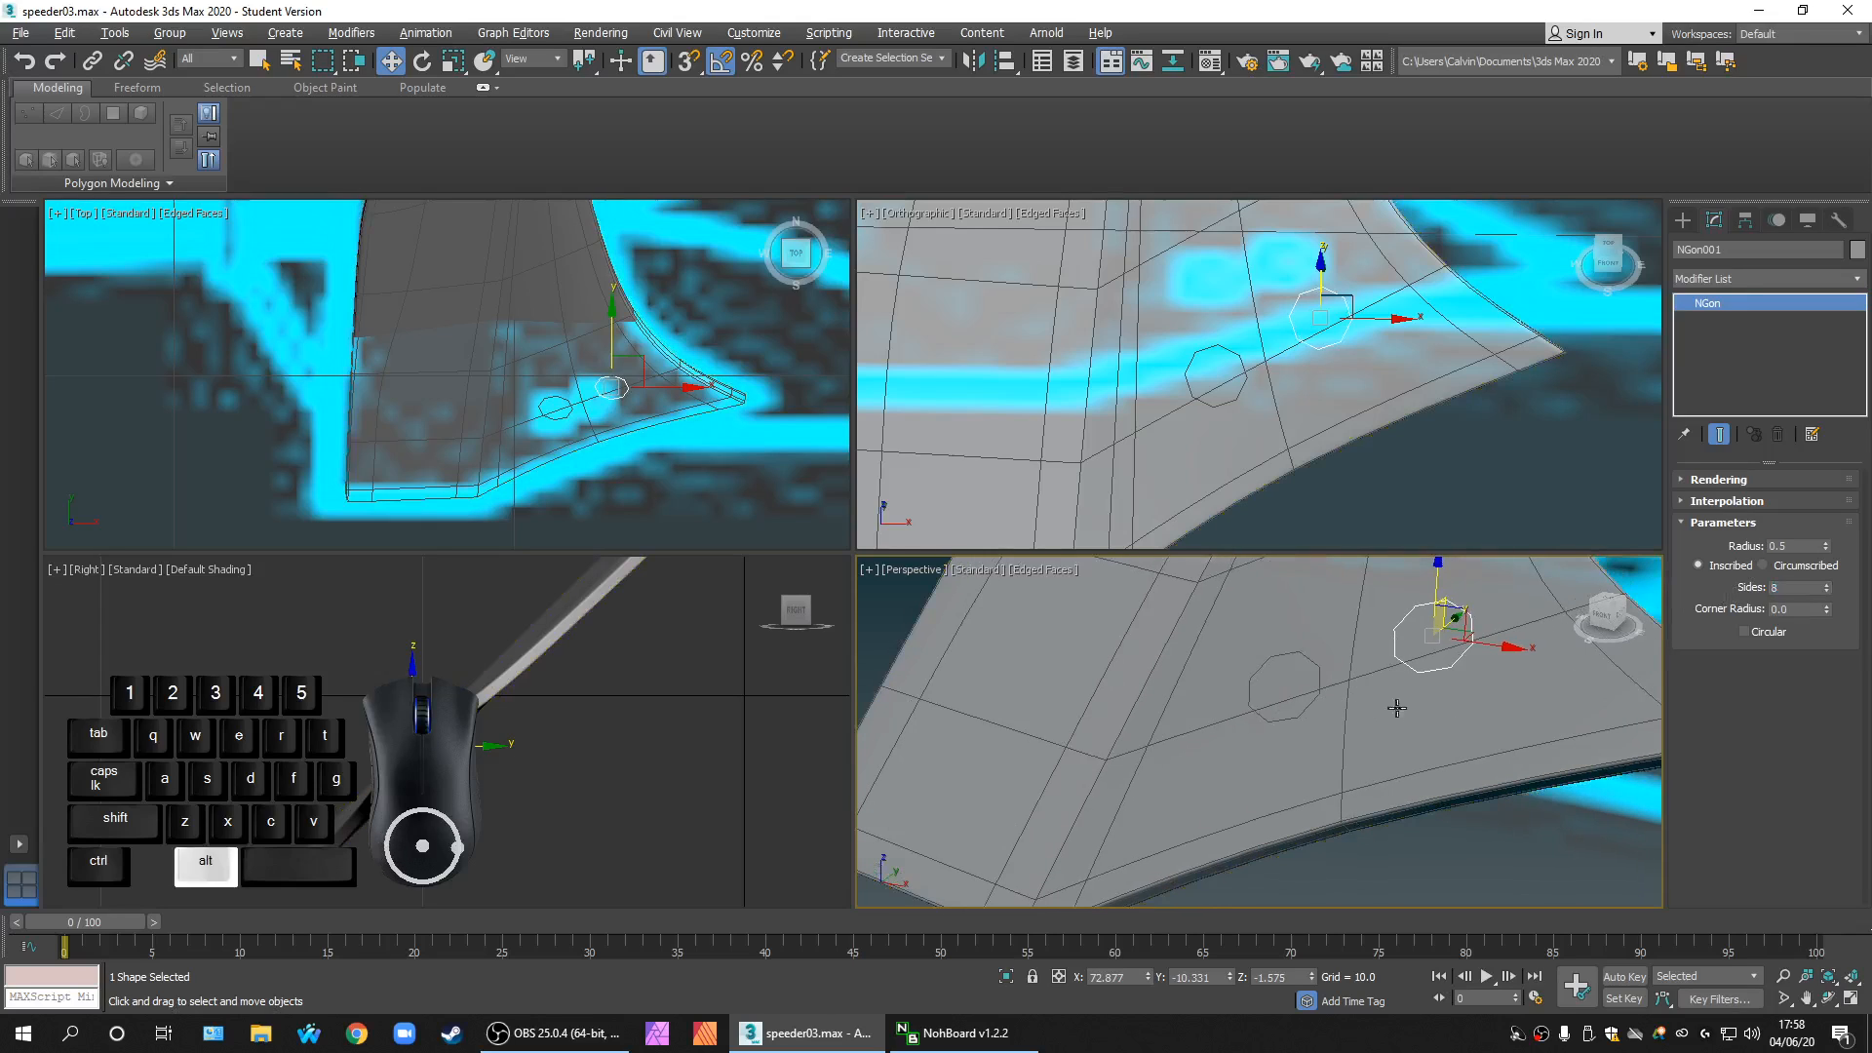
Step: Lower the copied octagon slightly to about Z -2.386 to centre it on the fin's slanting edge
scroll(1394, 716, up, 4)
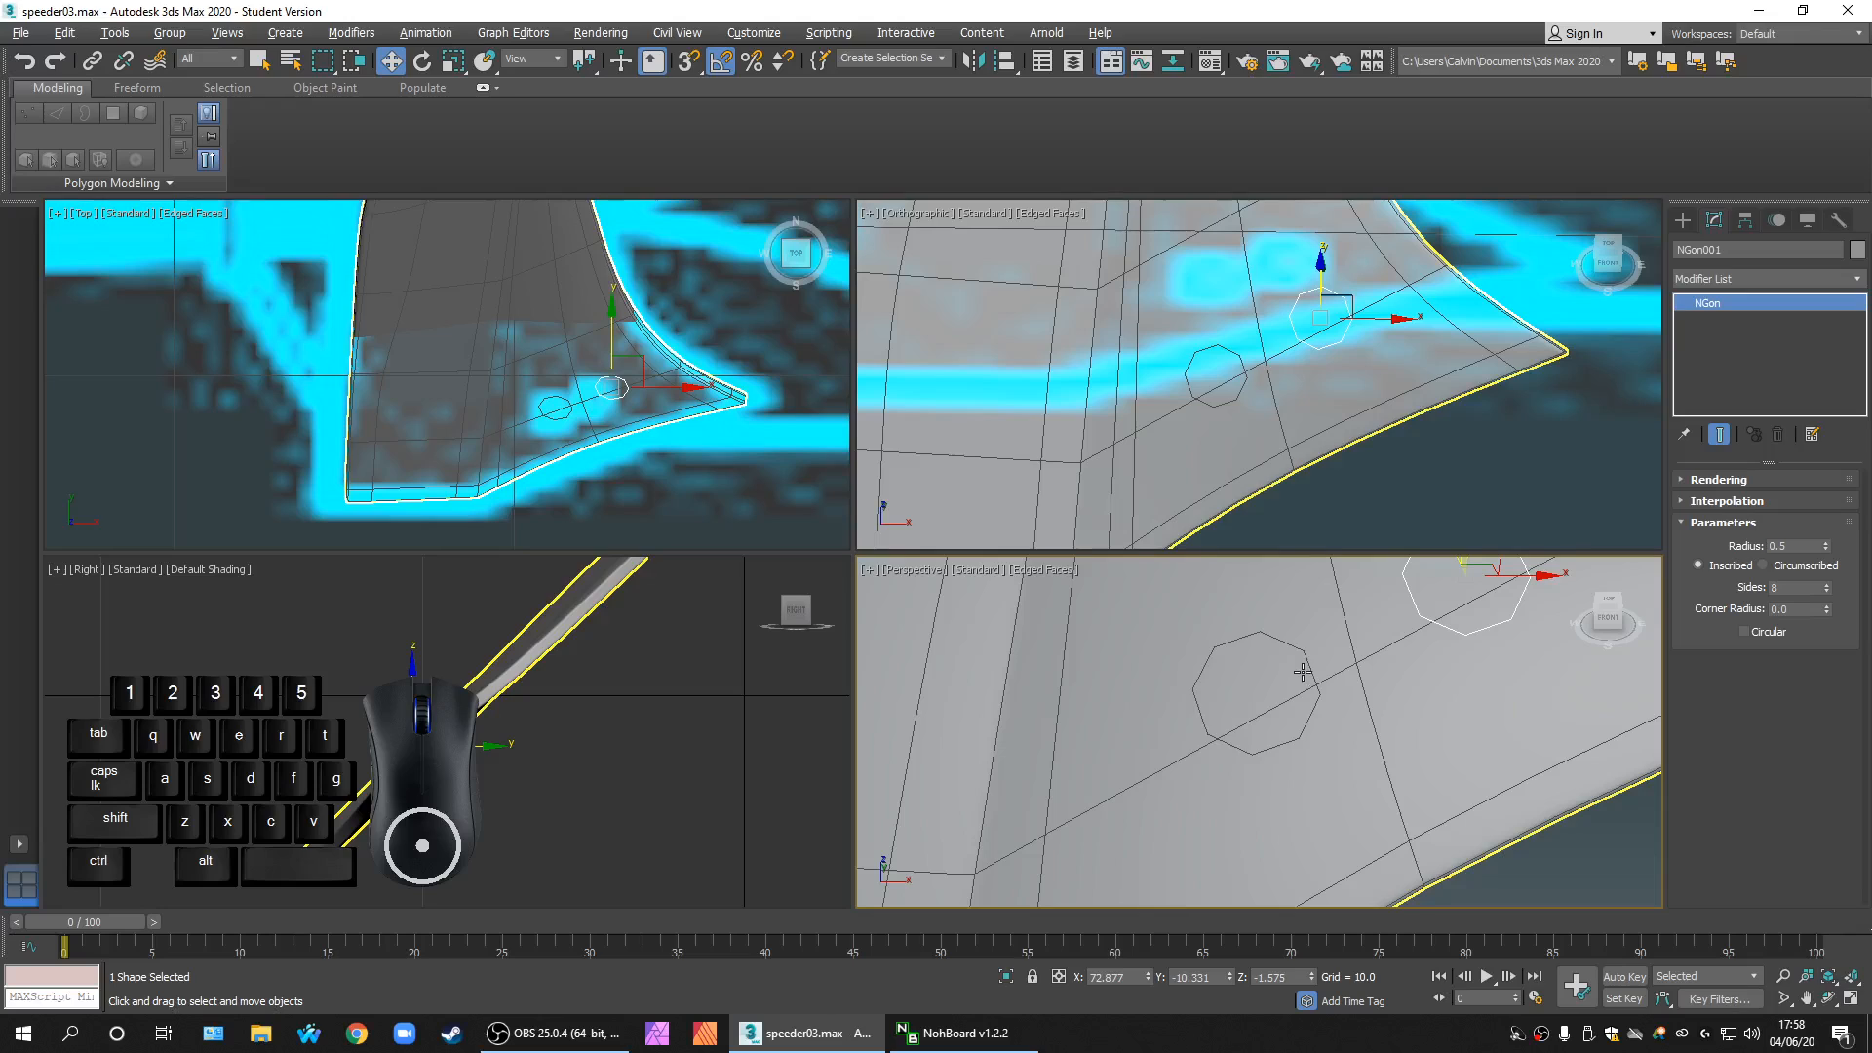
click(1323, 701)
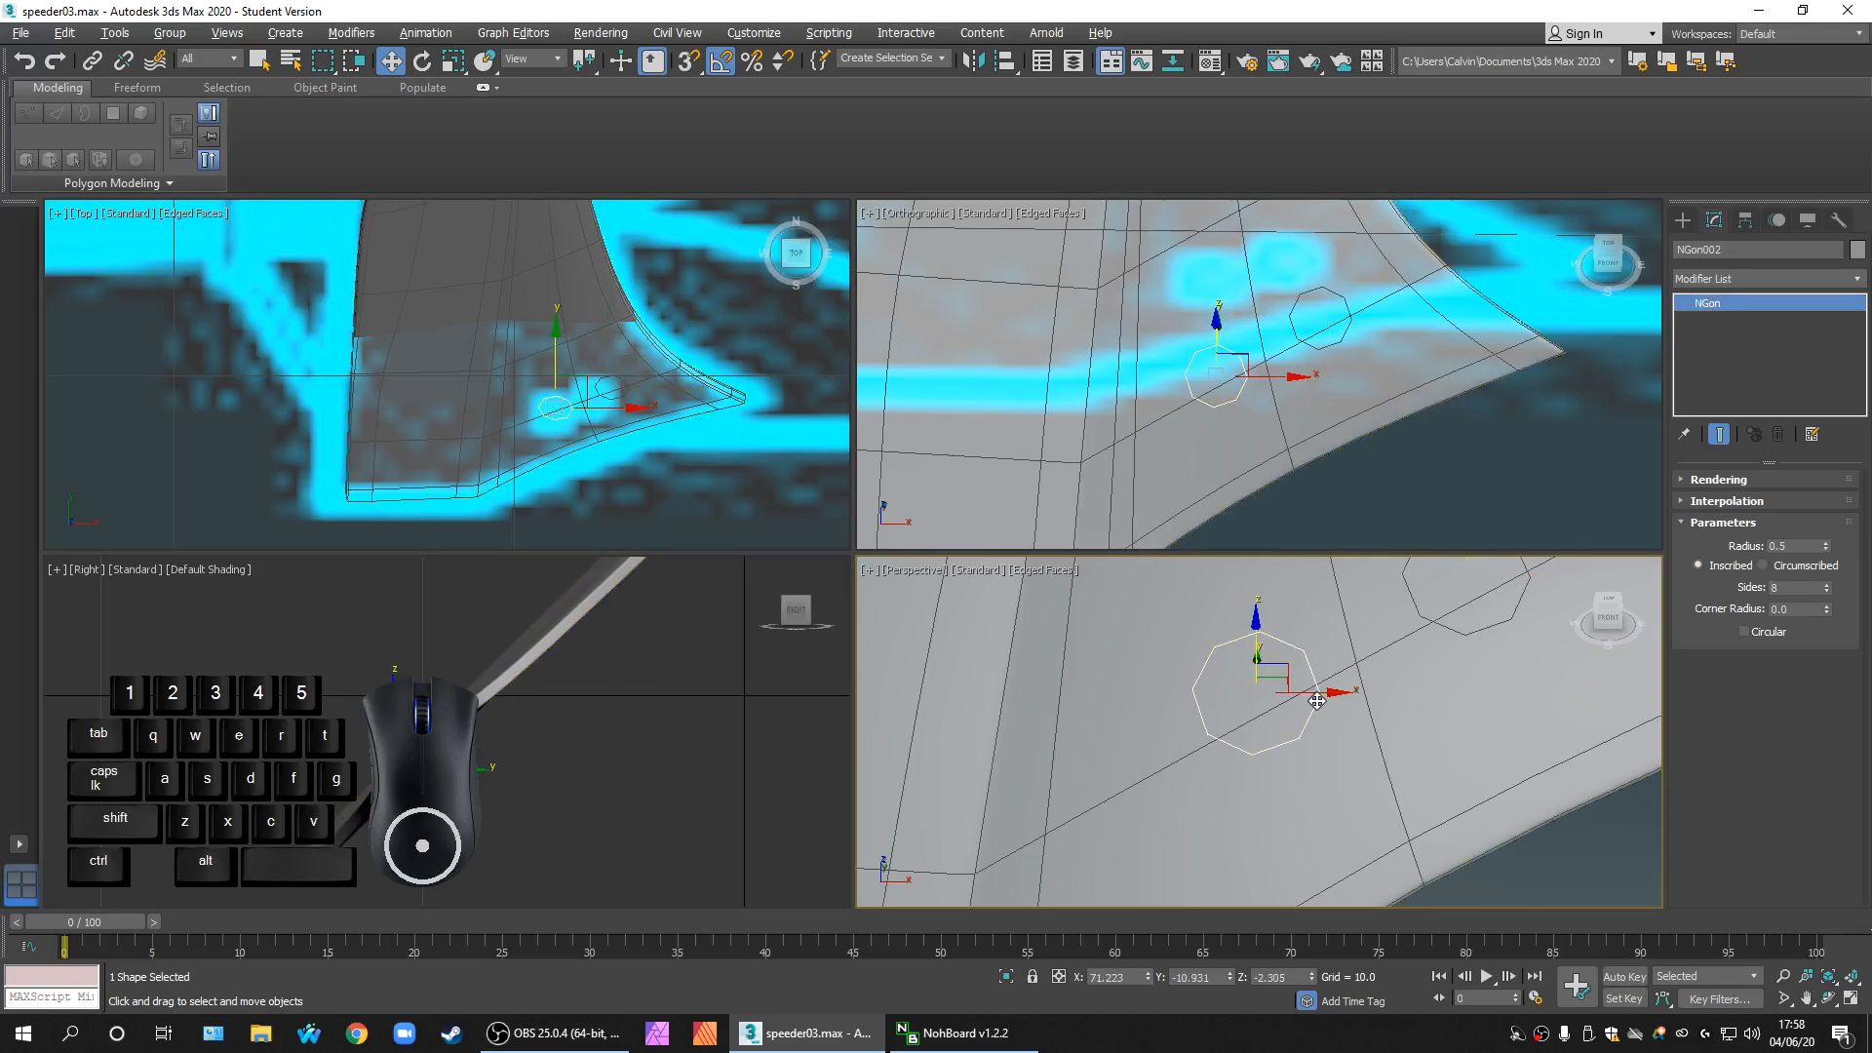
alt+middle_drag(1318, 700, 1341, 716)
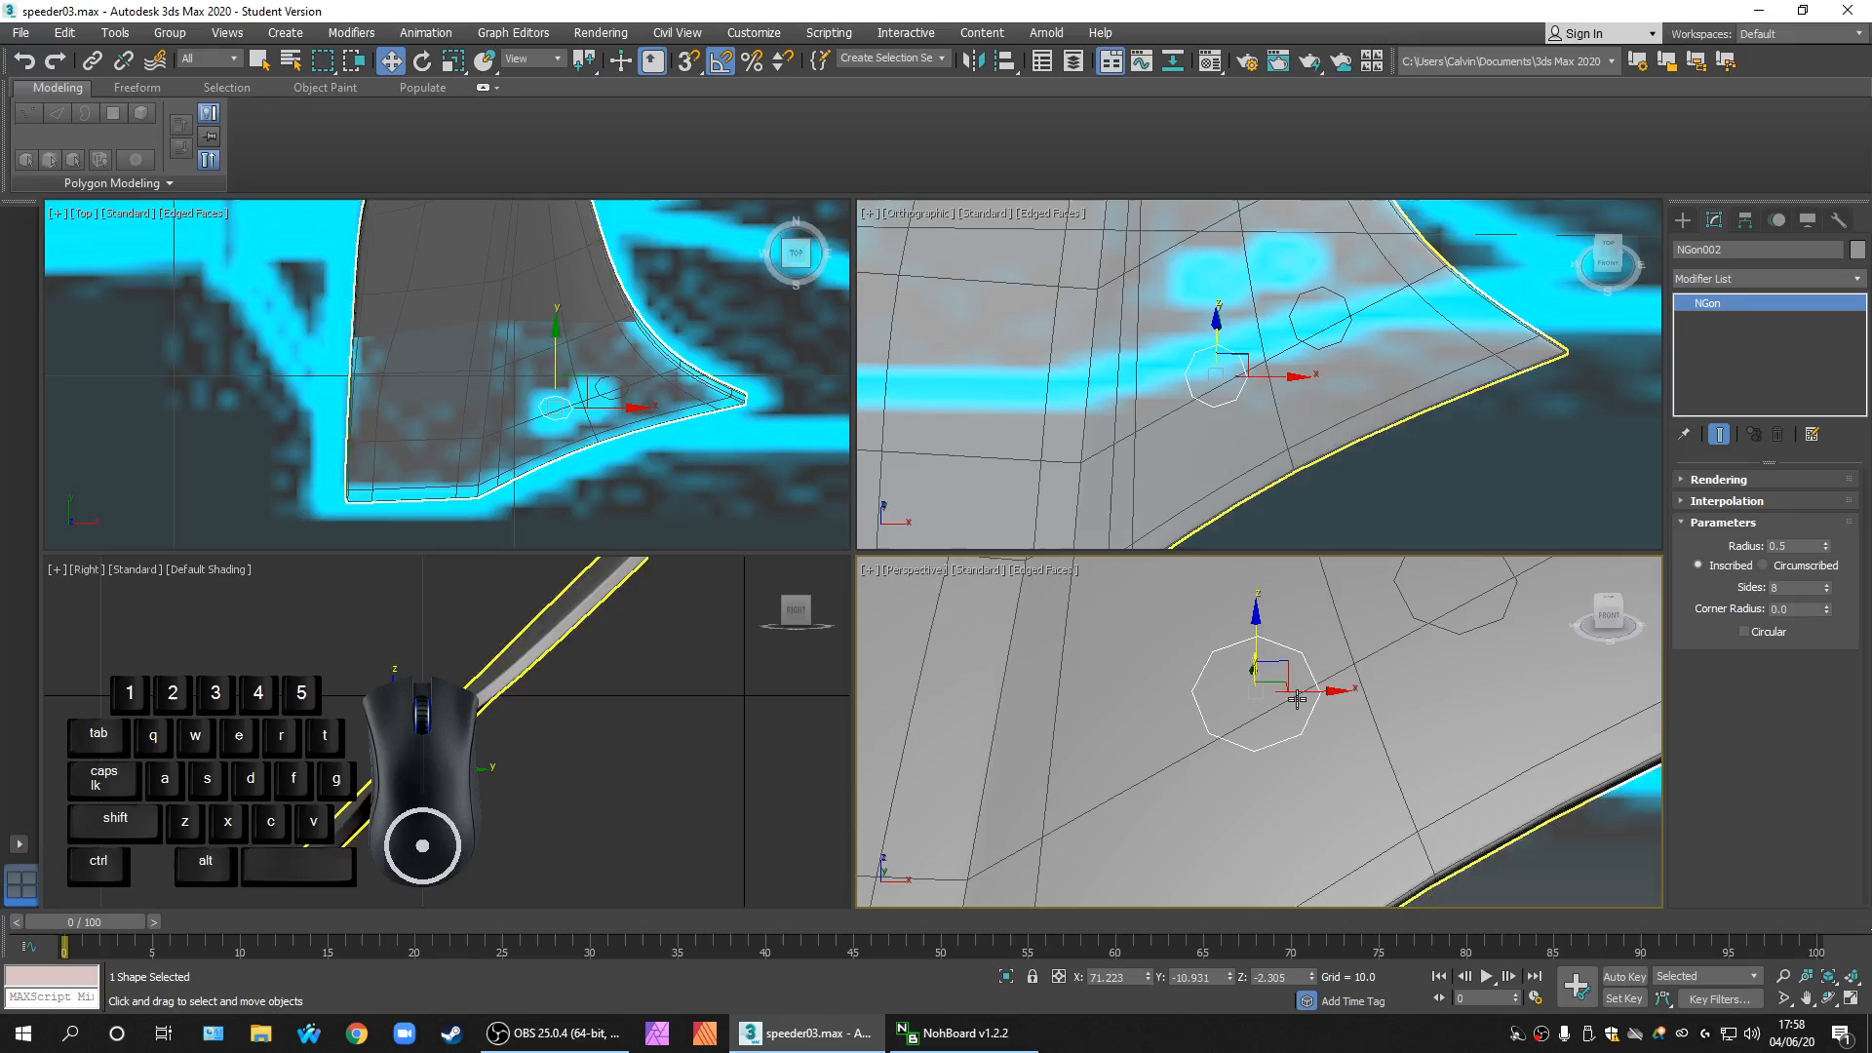
mouse_move(1260, 641)
mouse_down()
mouse_move(1257, 673)
mouse_move(1259, 650)
mouse_up()
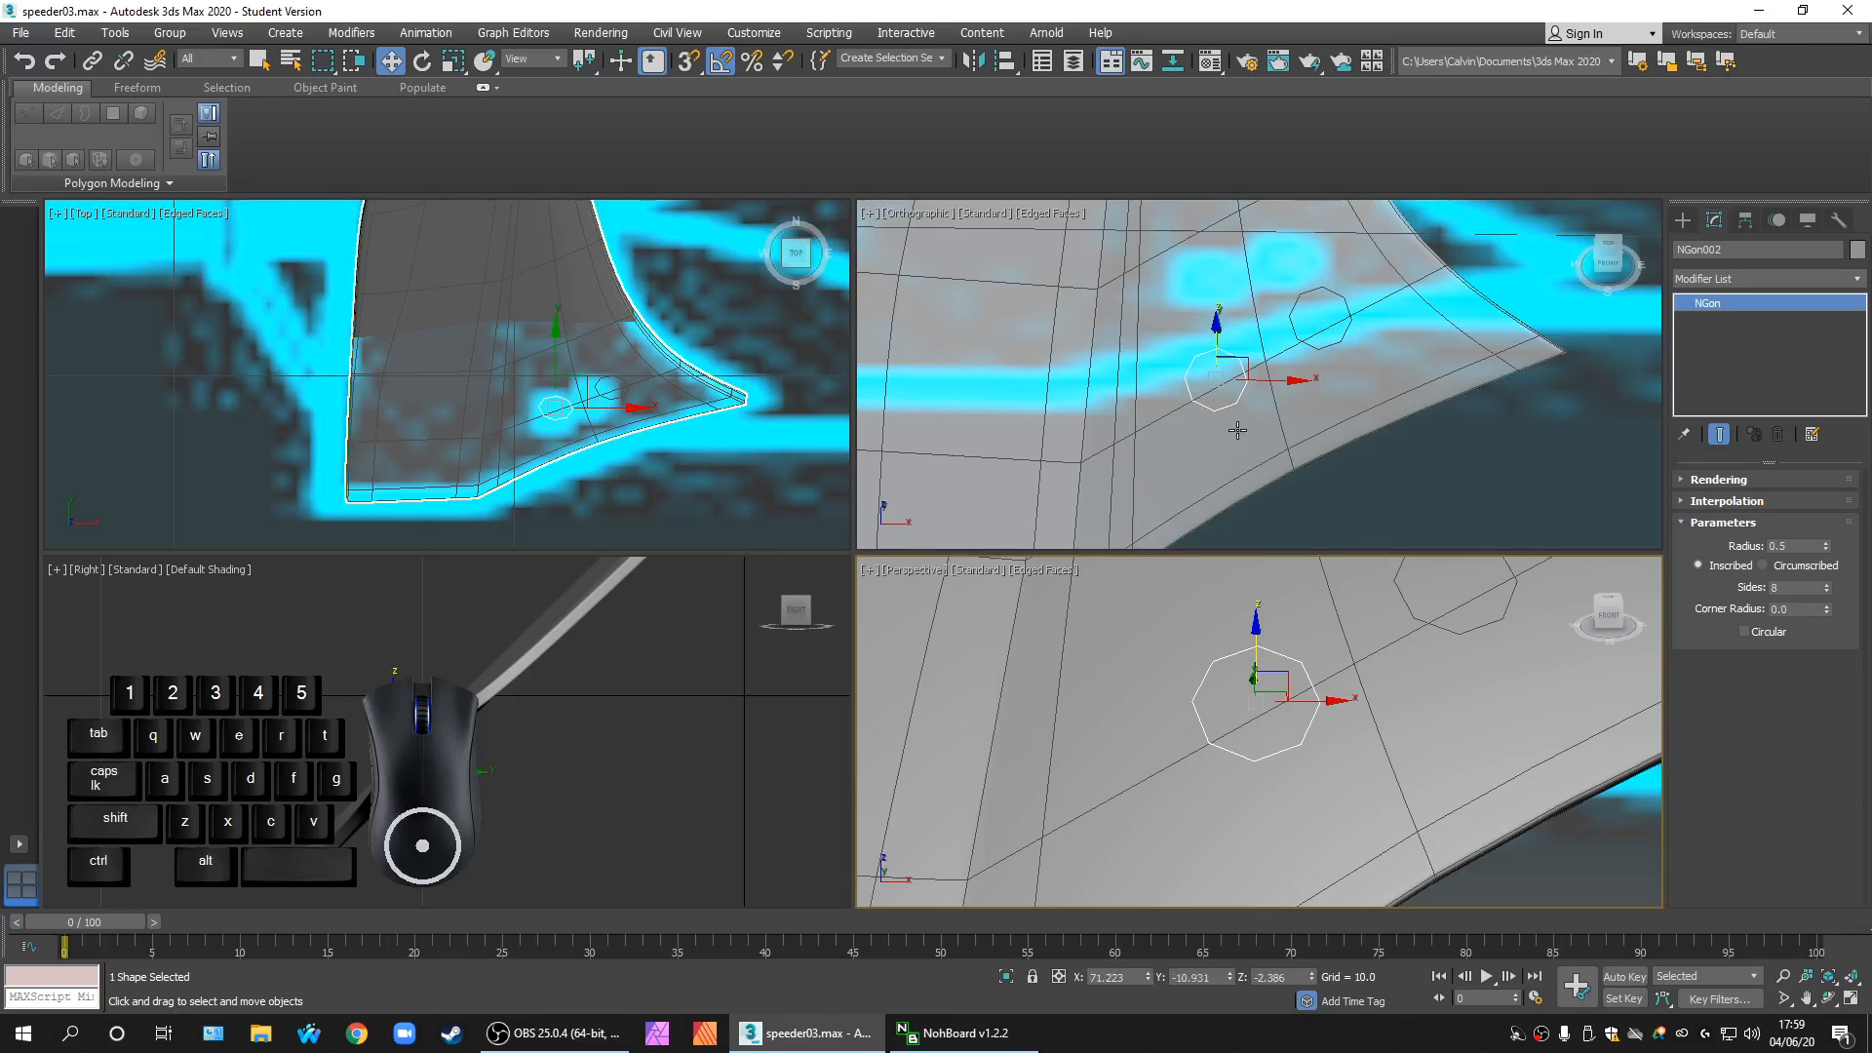
Step: Maximise the Perspective viewport with both octagons on the fin's lower part in view
scroll(1231, 421, down, 3)
scroll(1297, 727, down, 3)
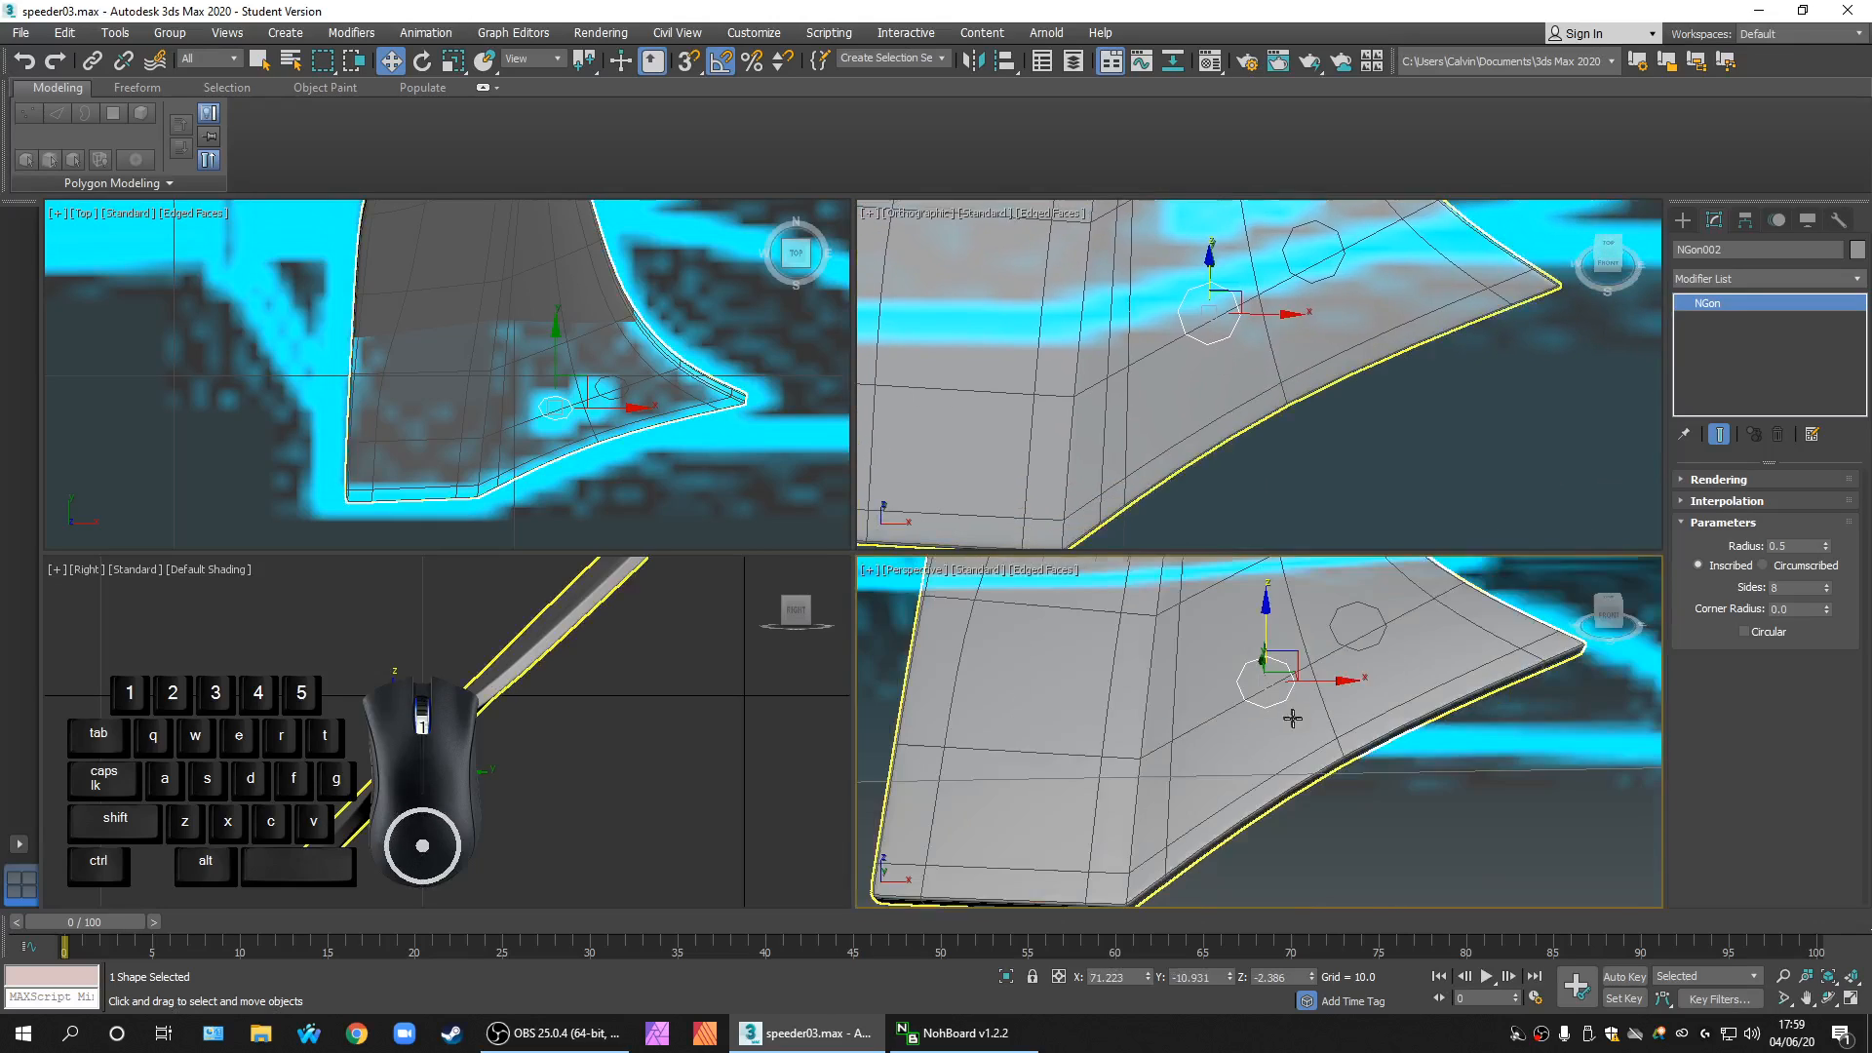
key(alt+w)
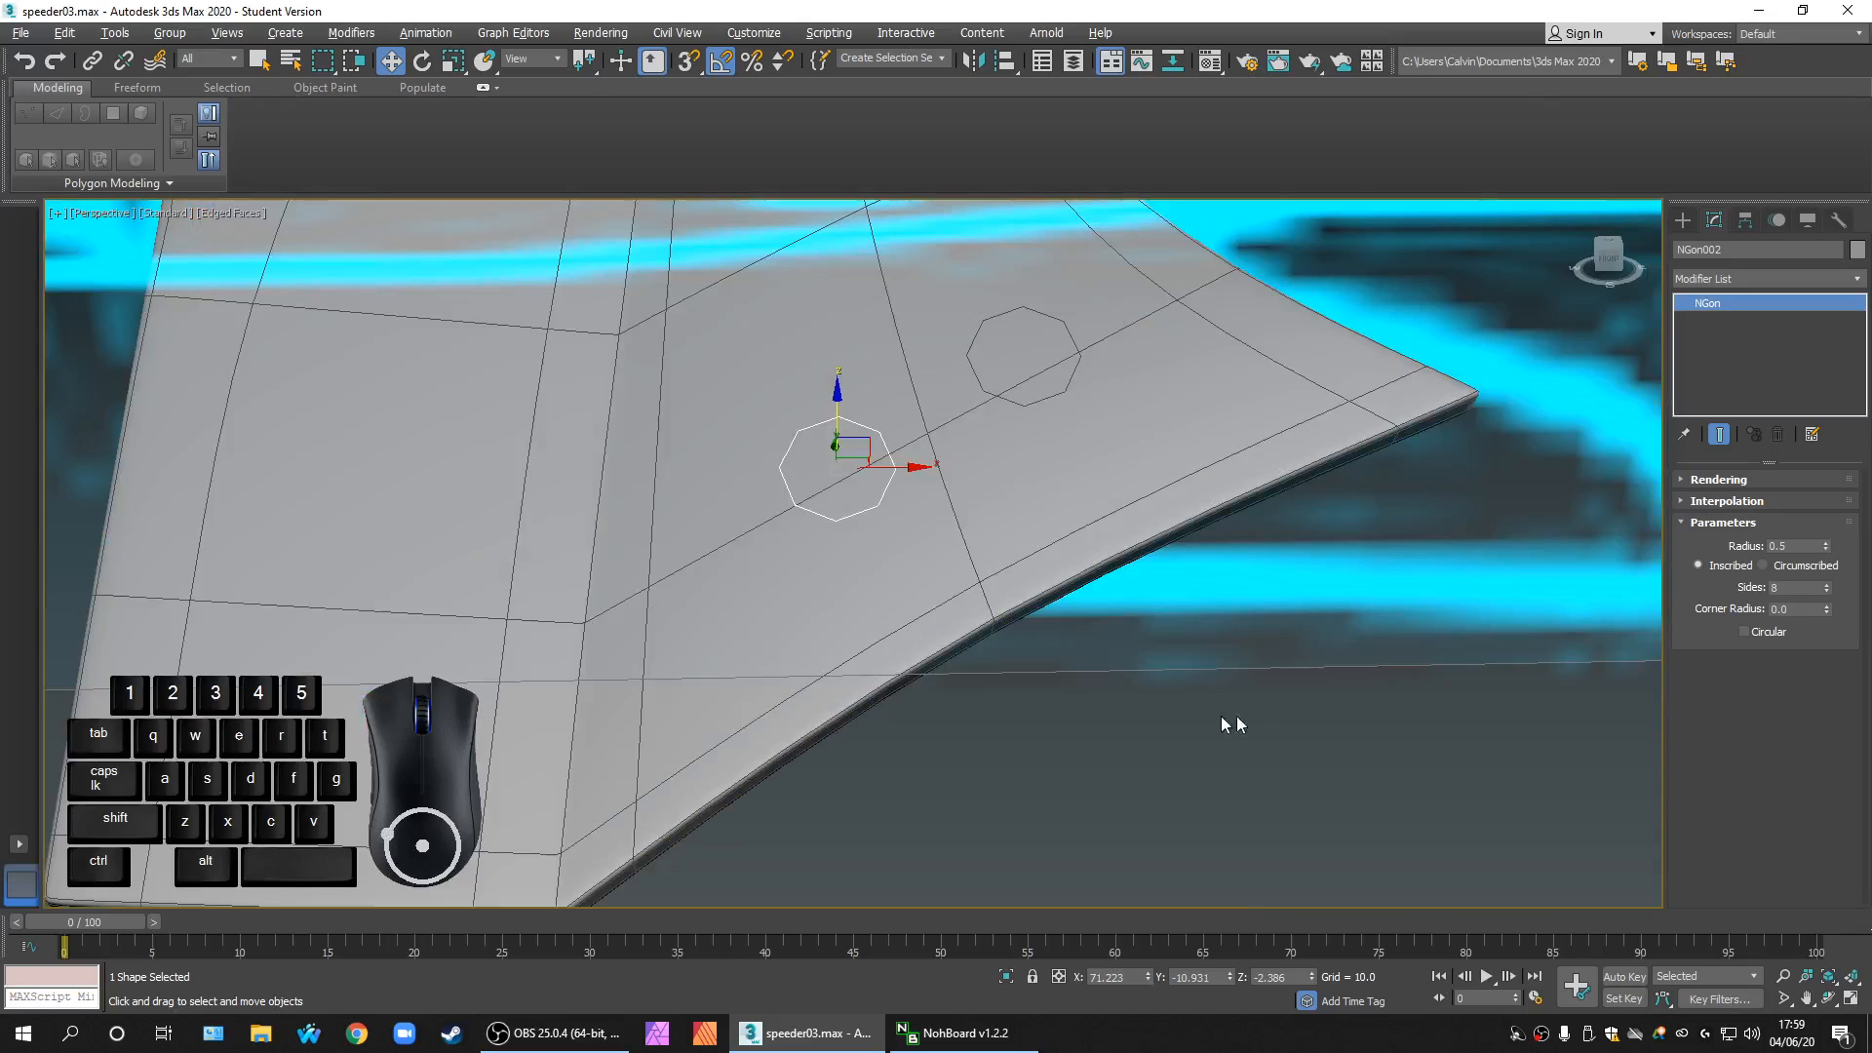
alt+middle_drag(1232, 718, 1120, 682)
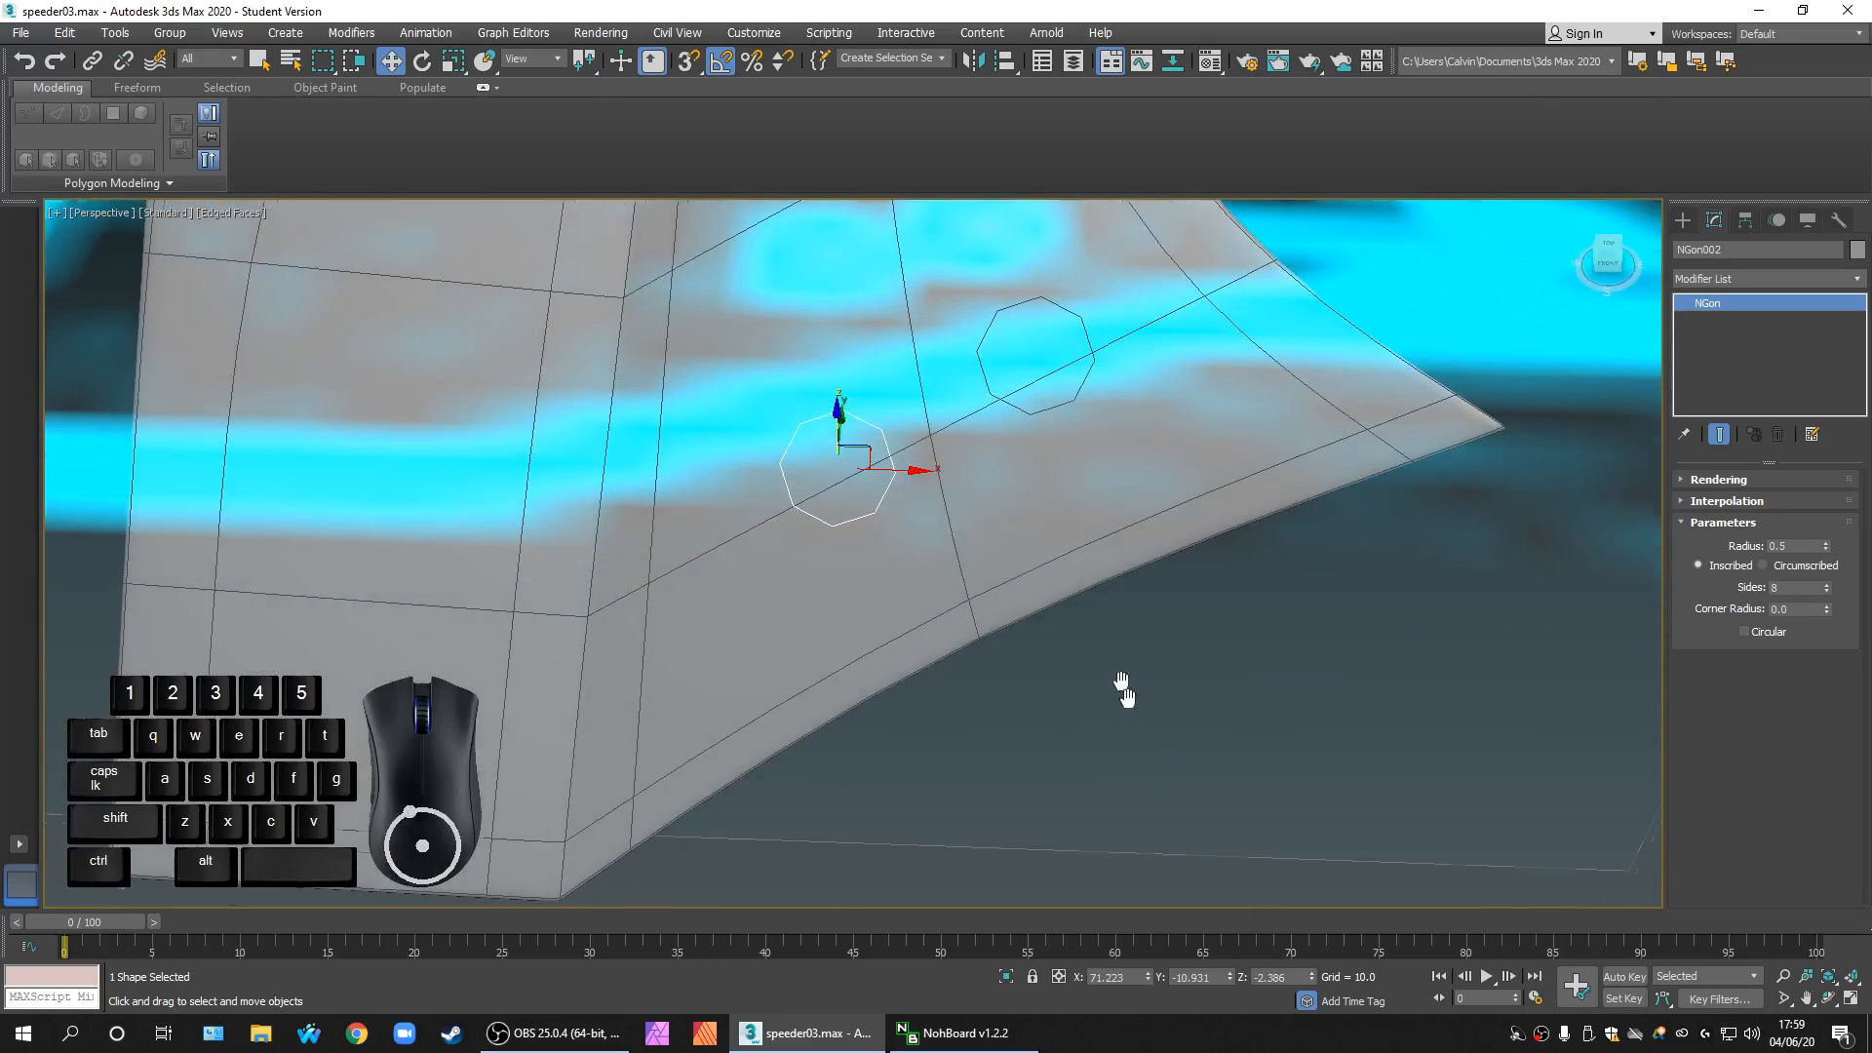
Step: Isolate the rear fin and both octagon guides by selecting them and hiding all unselected objects
scroll(1222, 734, down, 3)
scroll(1133, 700, down, 5)
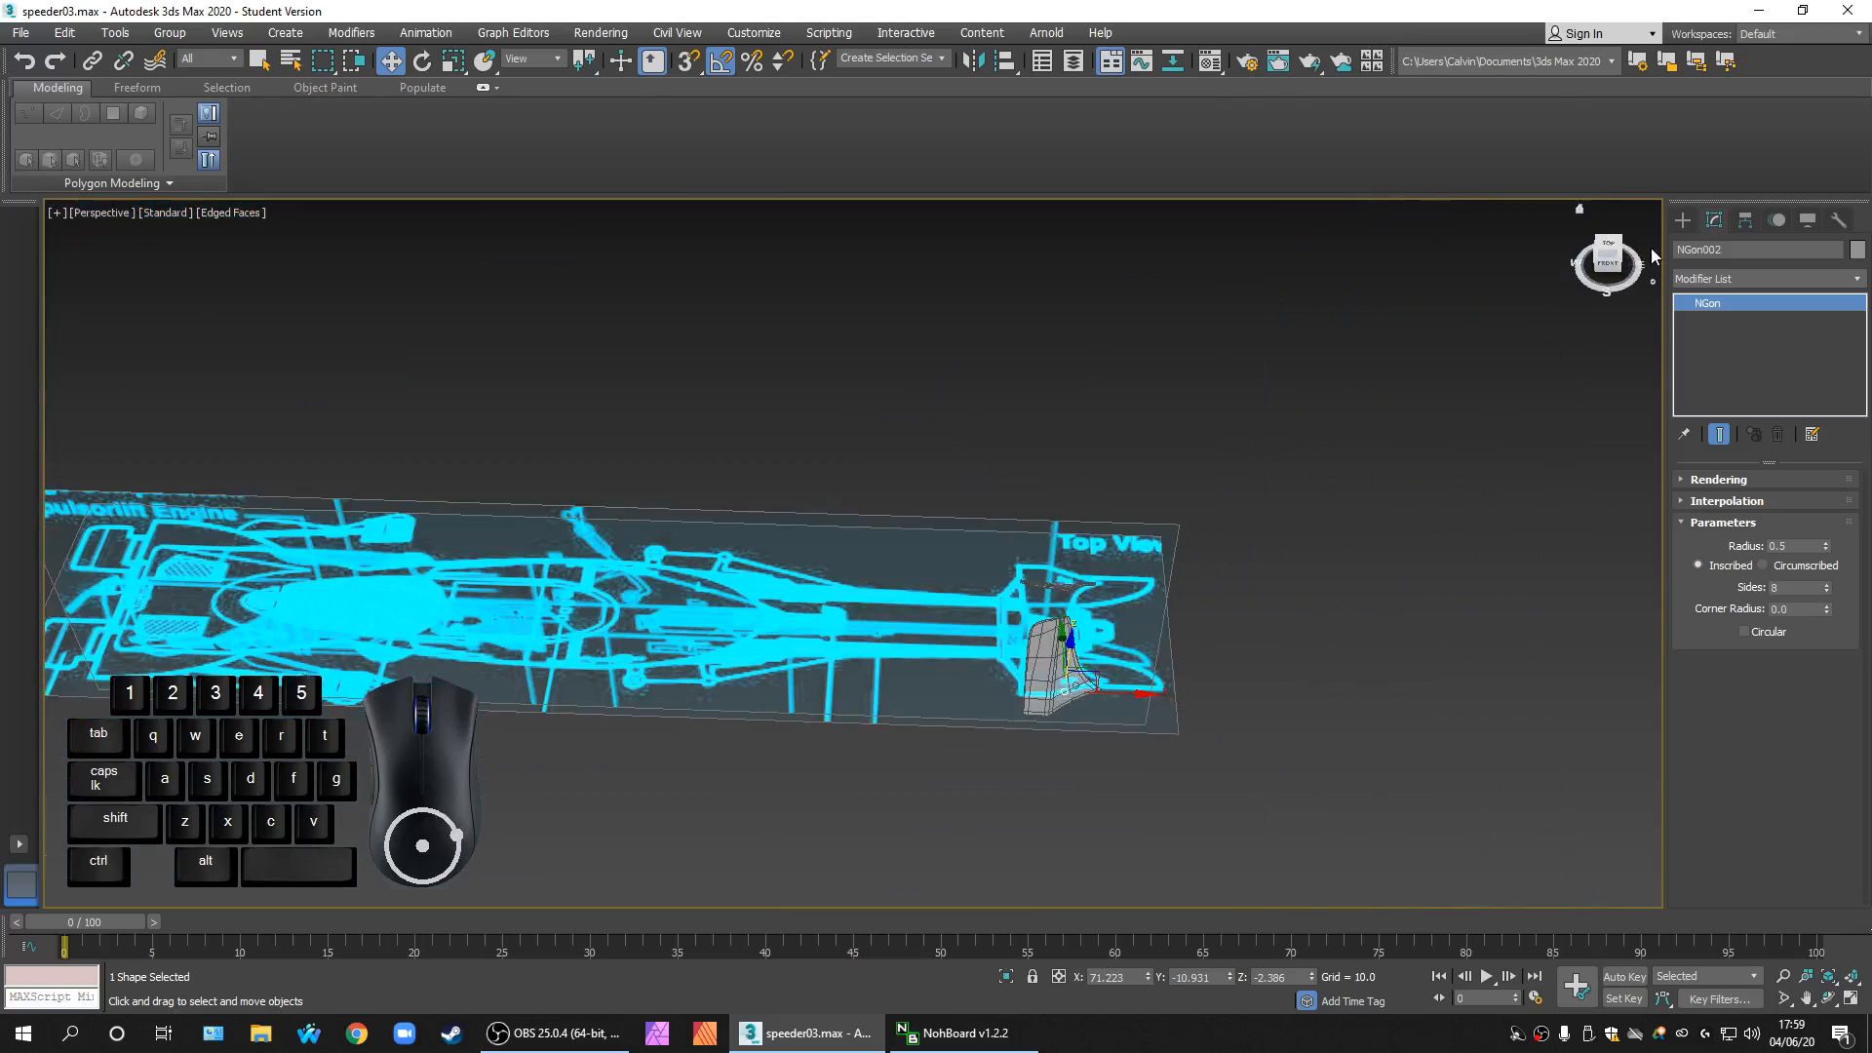
click(1682, 221)
click(1283, 764)
drag(1182, 801, 1069, 712)
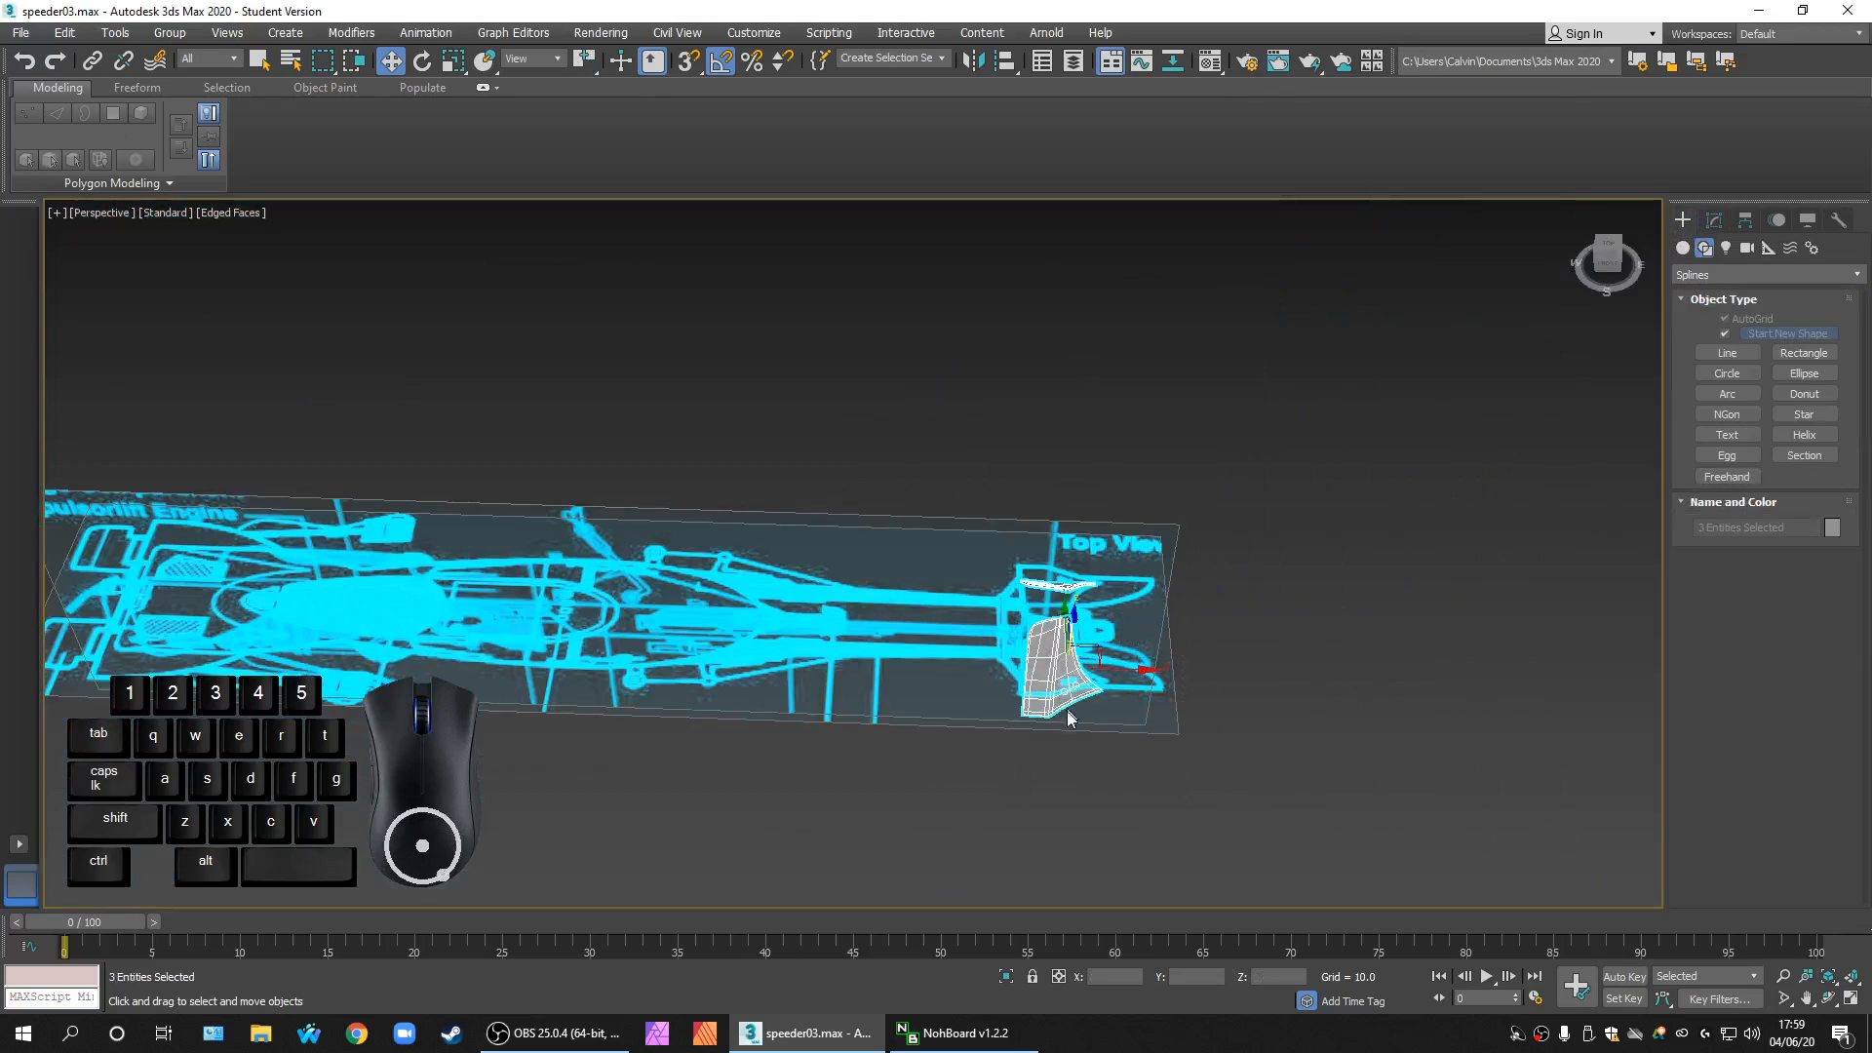
right_click(1046, 676)
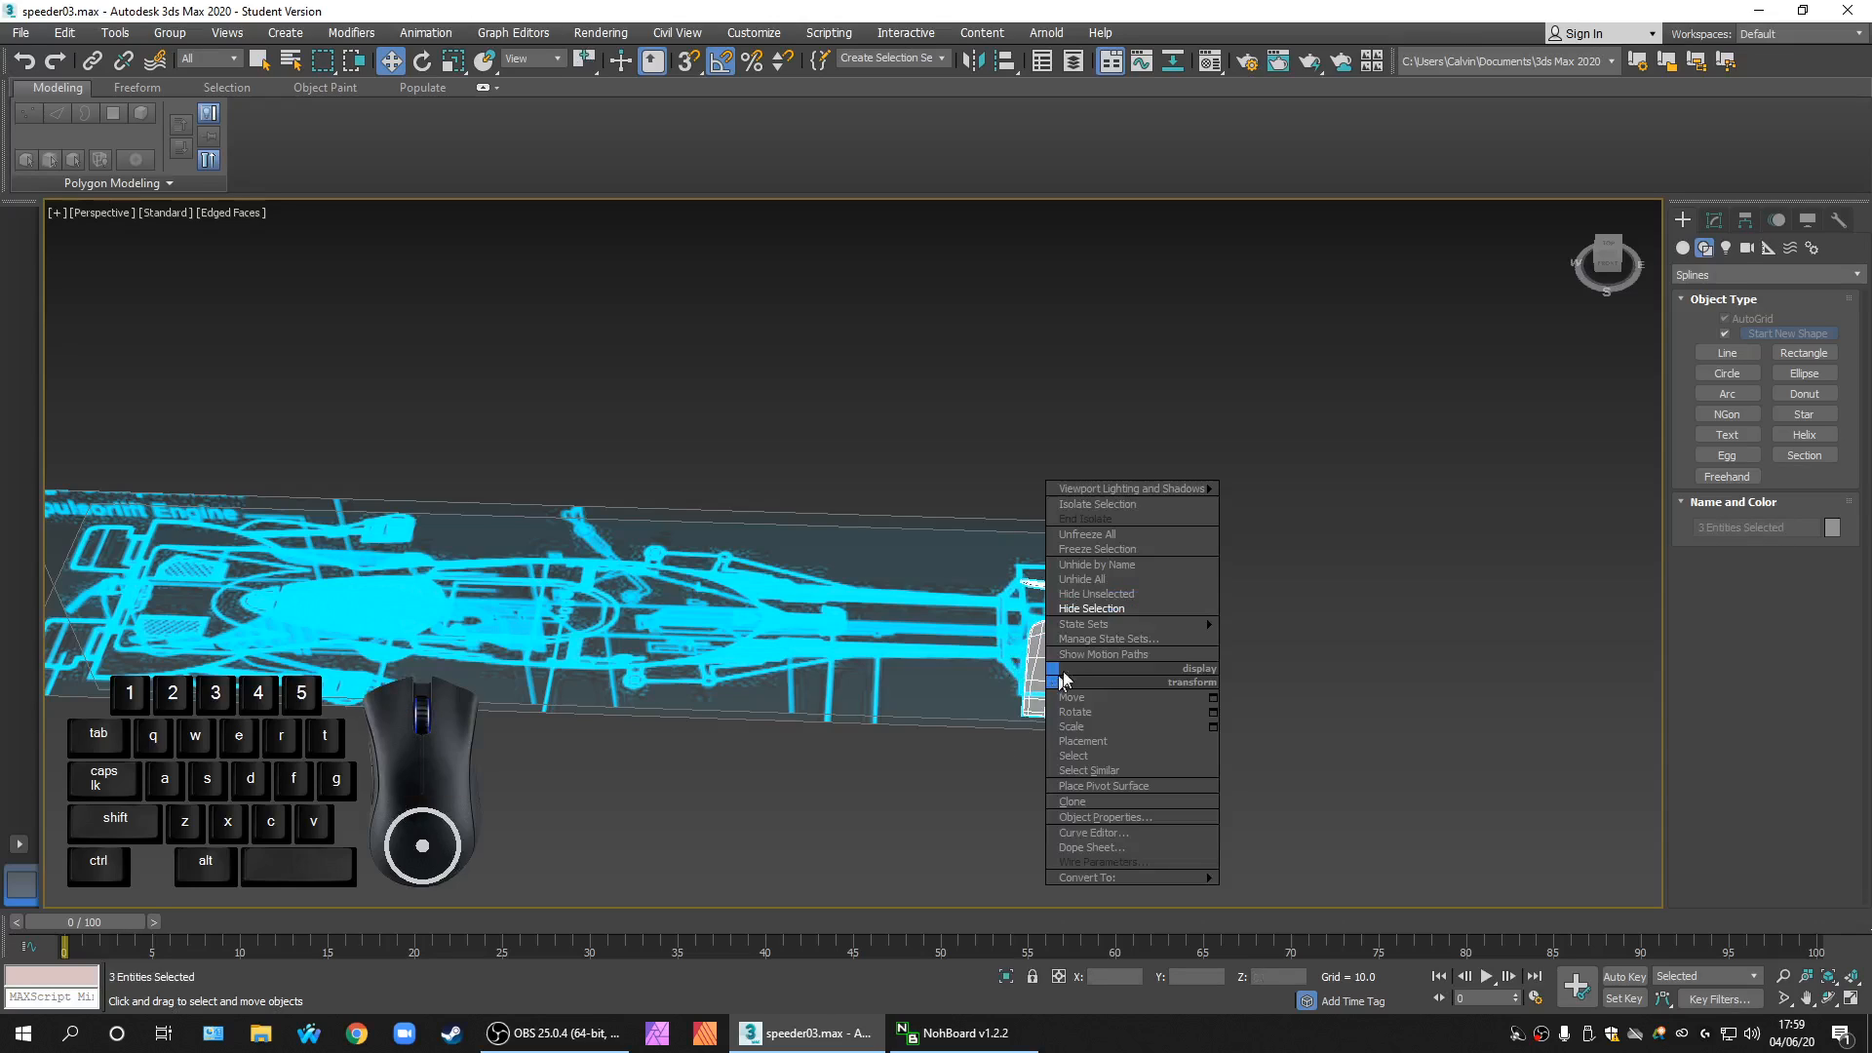
click(1111, 593)
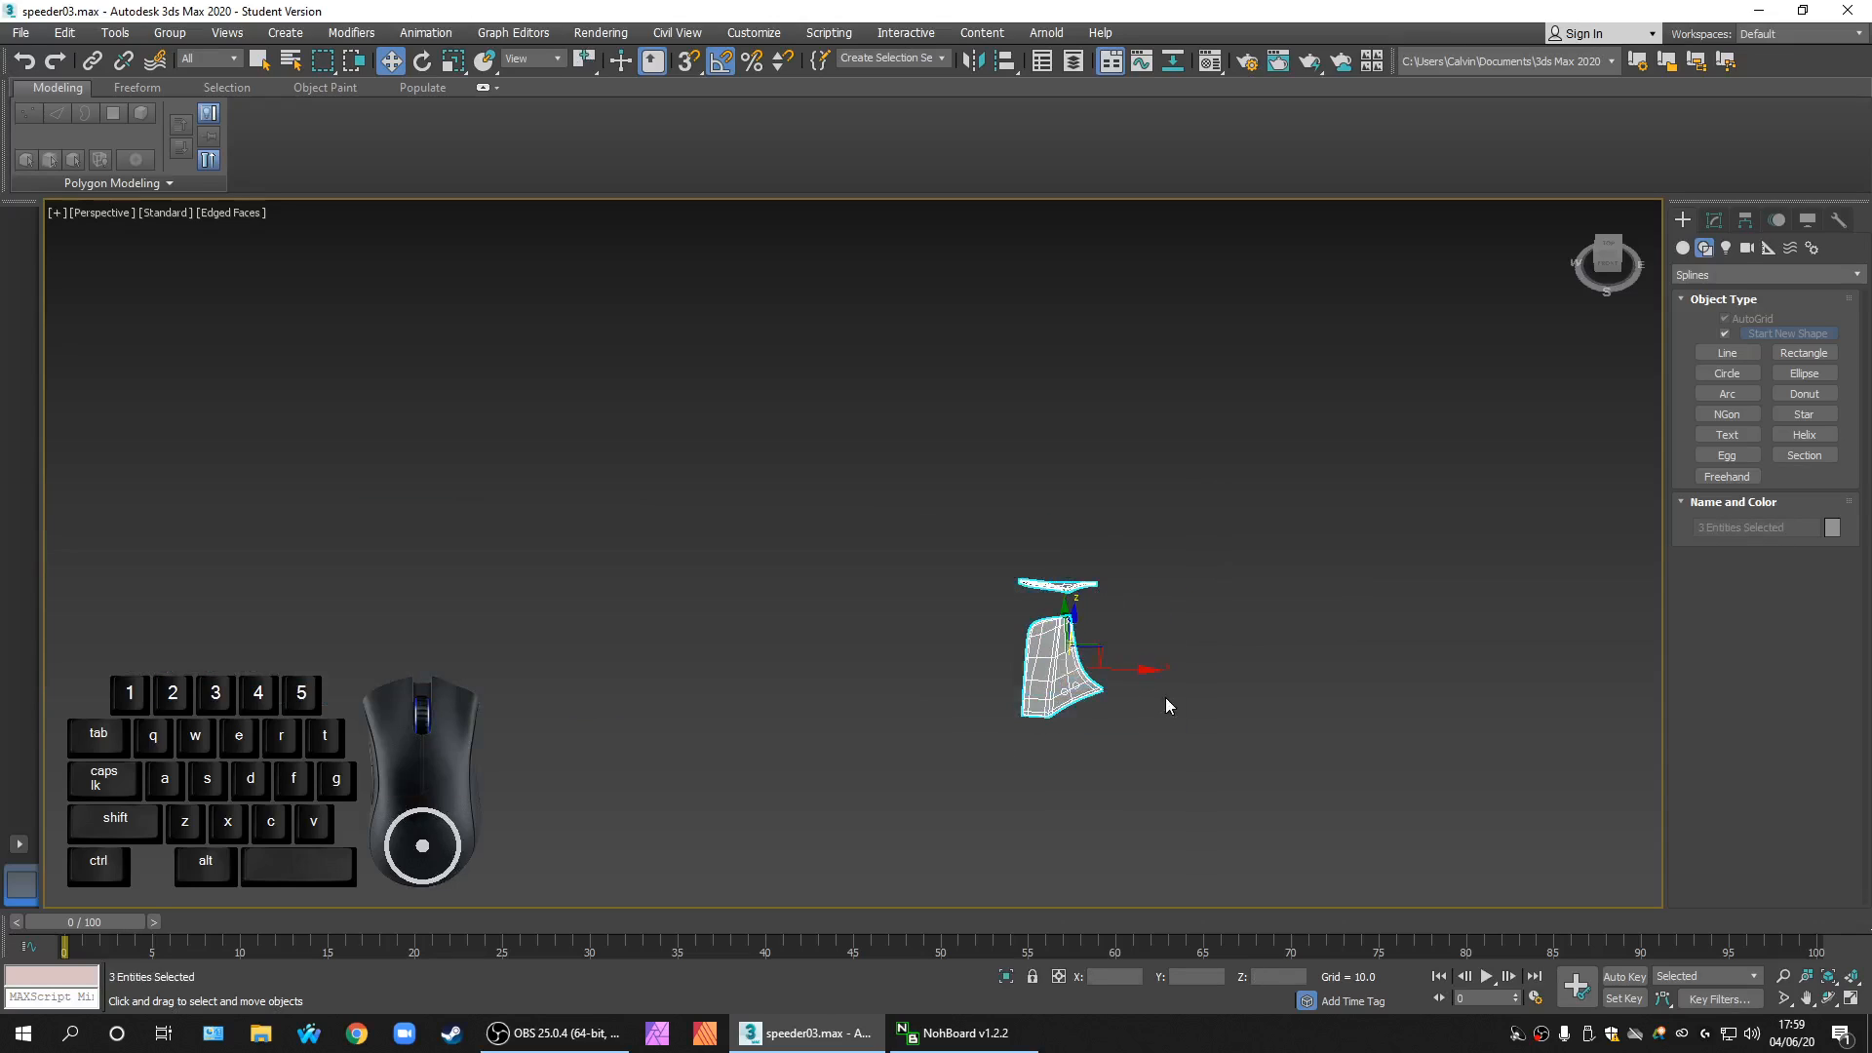
Step: Examine how the two octagons sit across the fin's slanting edge and check each NGon's parameters
scroll(1051, 683, up, 10)
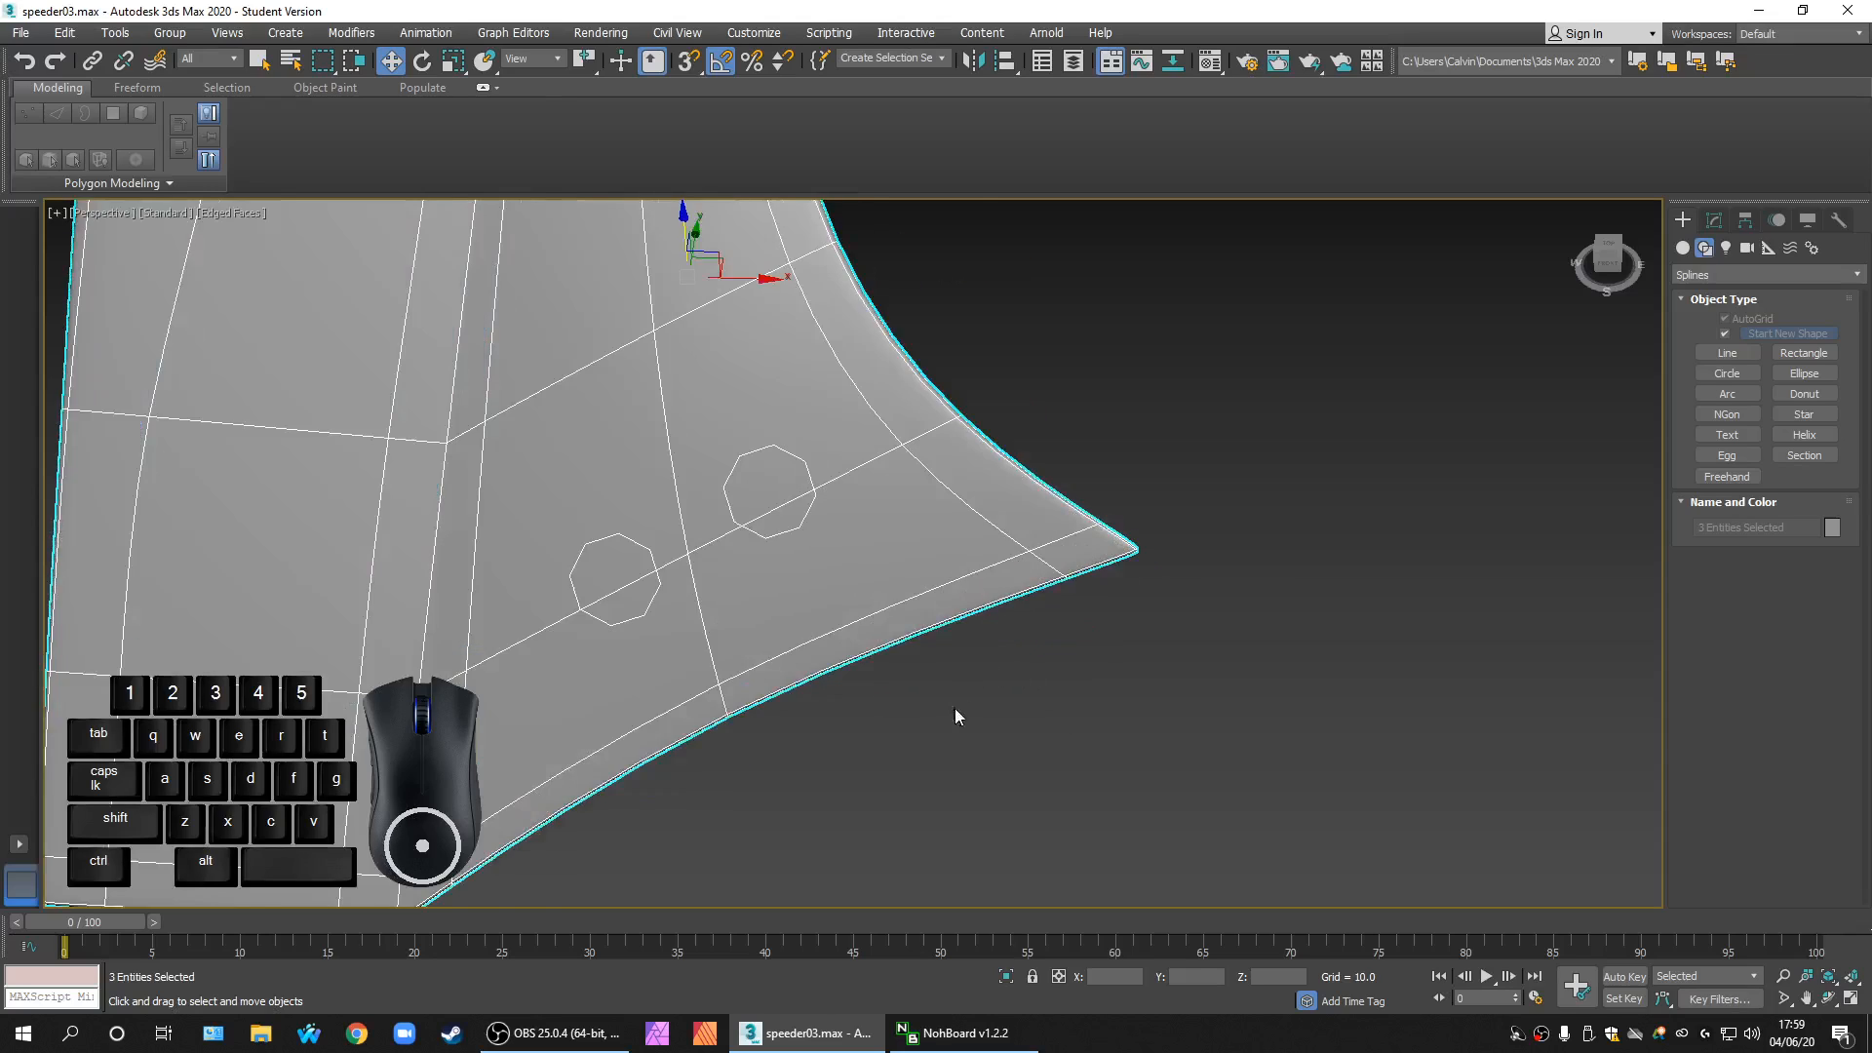
click(1067, 781)
click(955, 560)
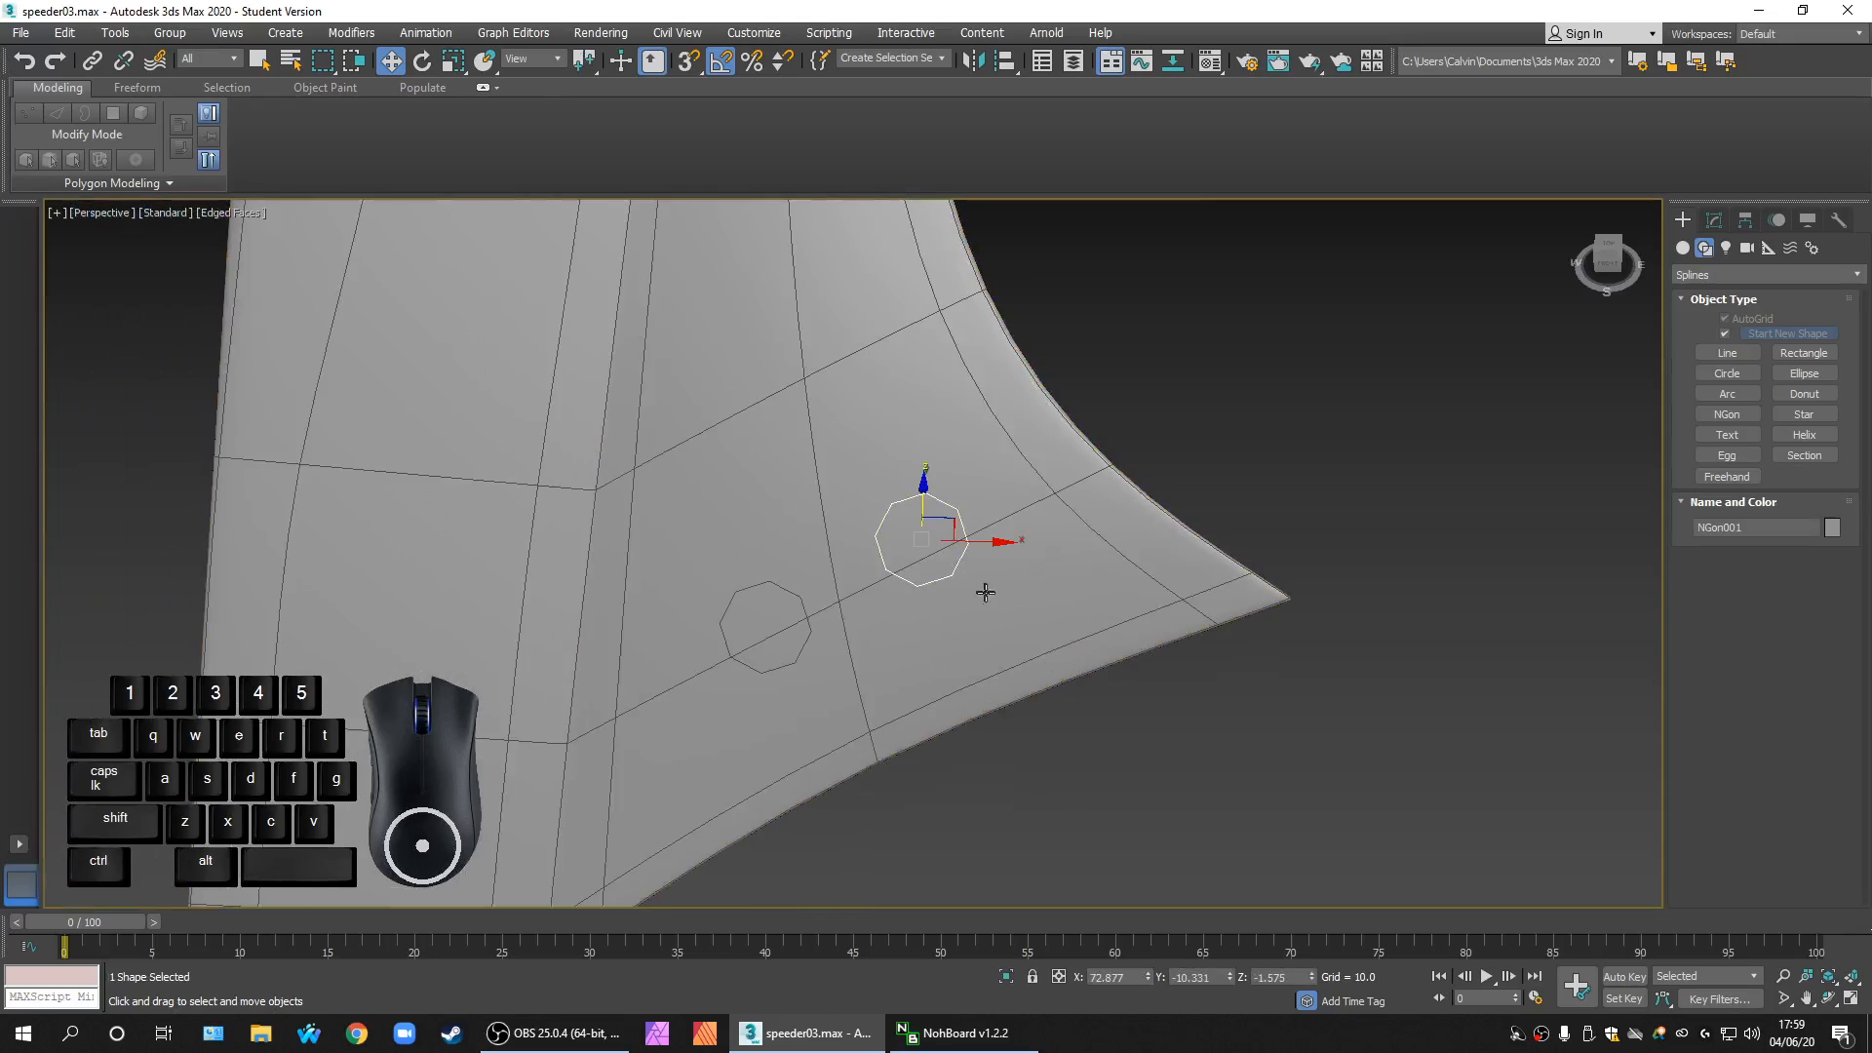
middle_drag(1045, 654, 1109, 664)
scroll(1108, 664, up, 3)
scroll(1151, 556, up, 2)
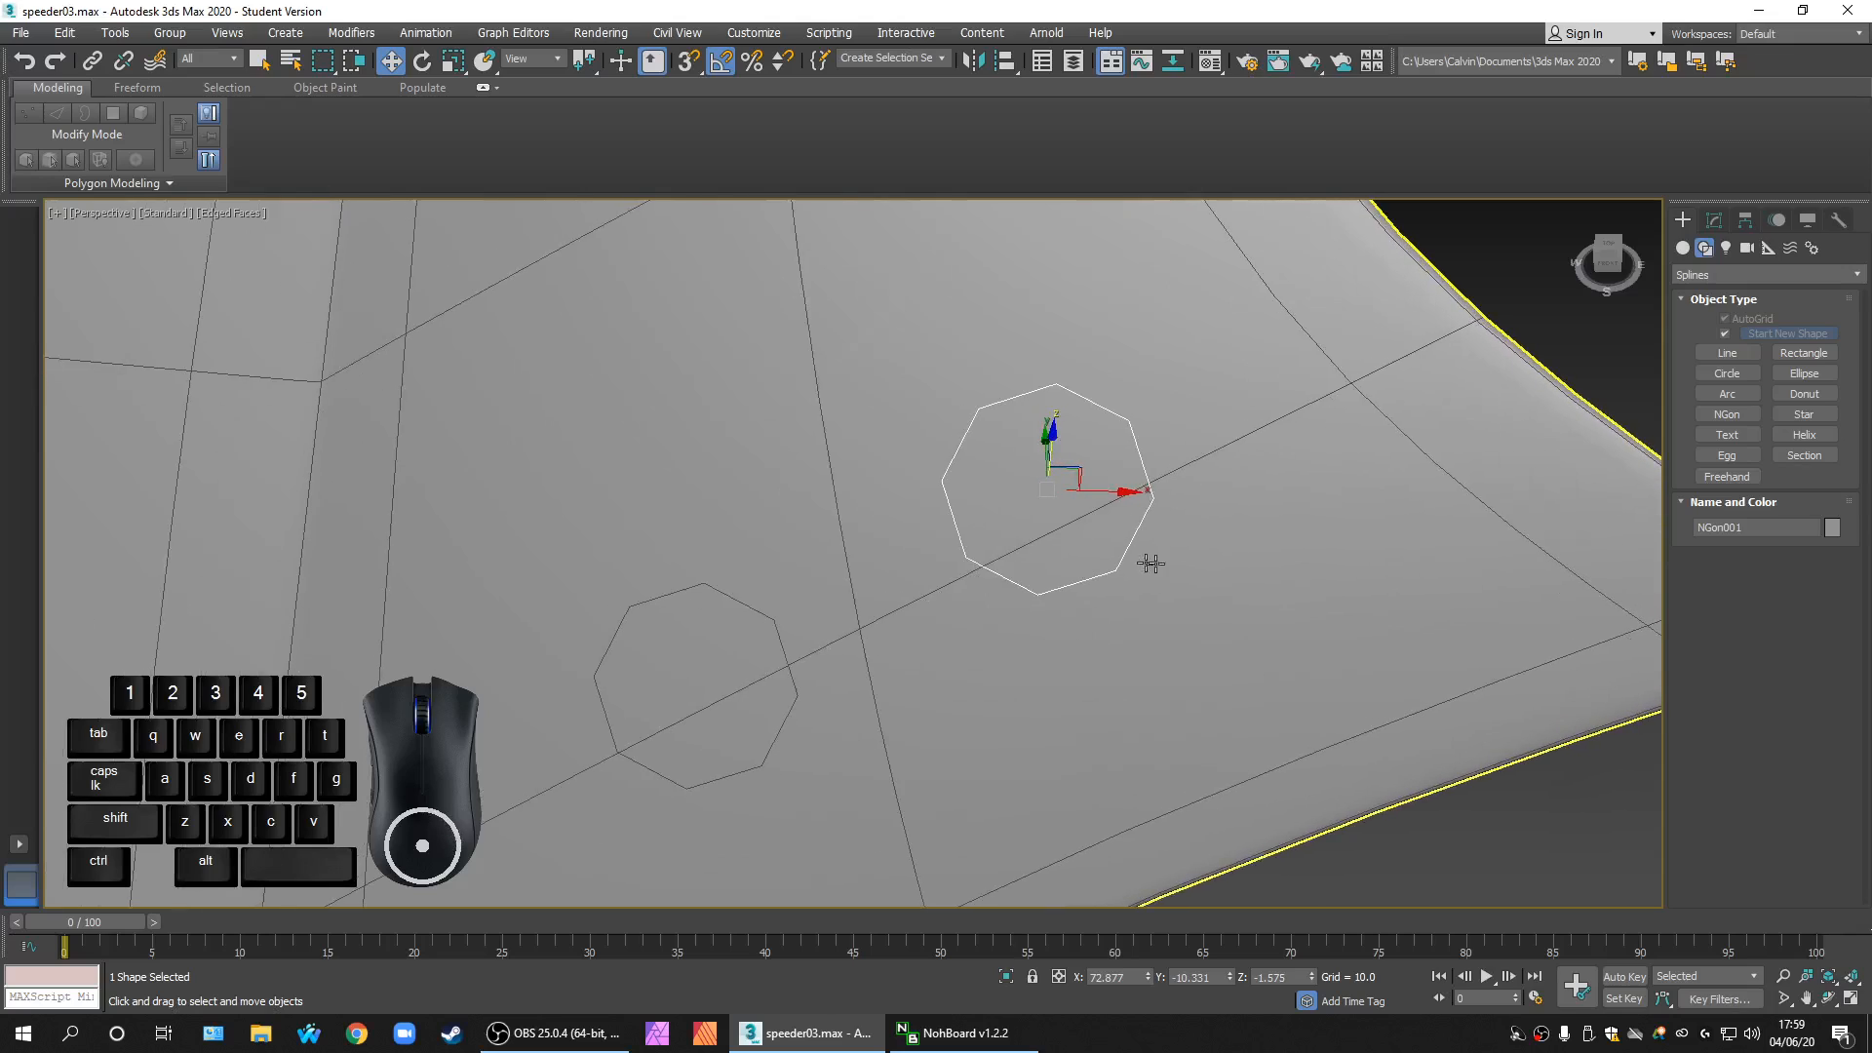
scroll(1182, 539, down, 6)
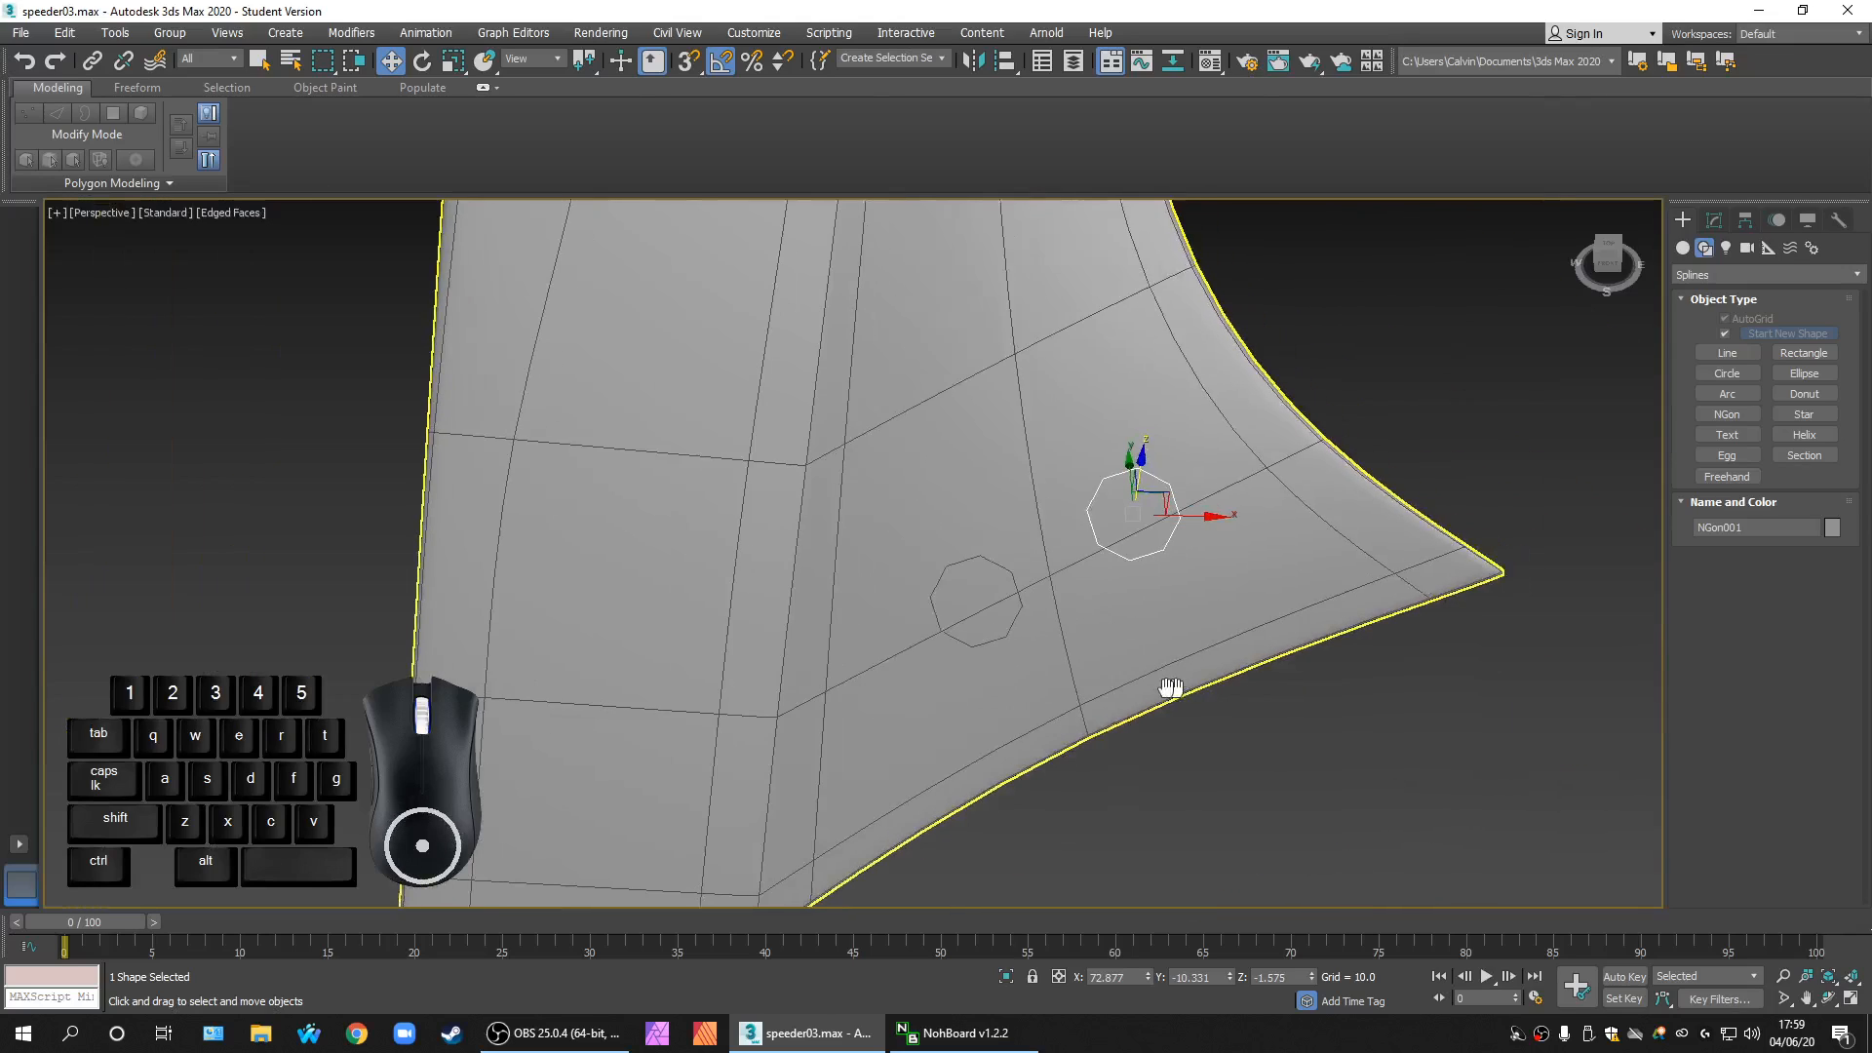
scroll(1111, 722, up, 4)
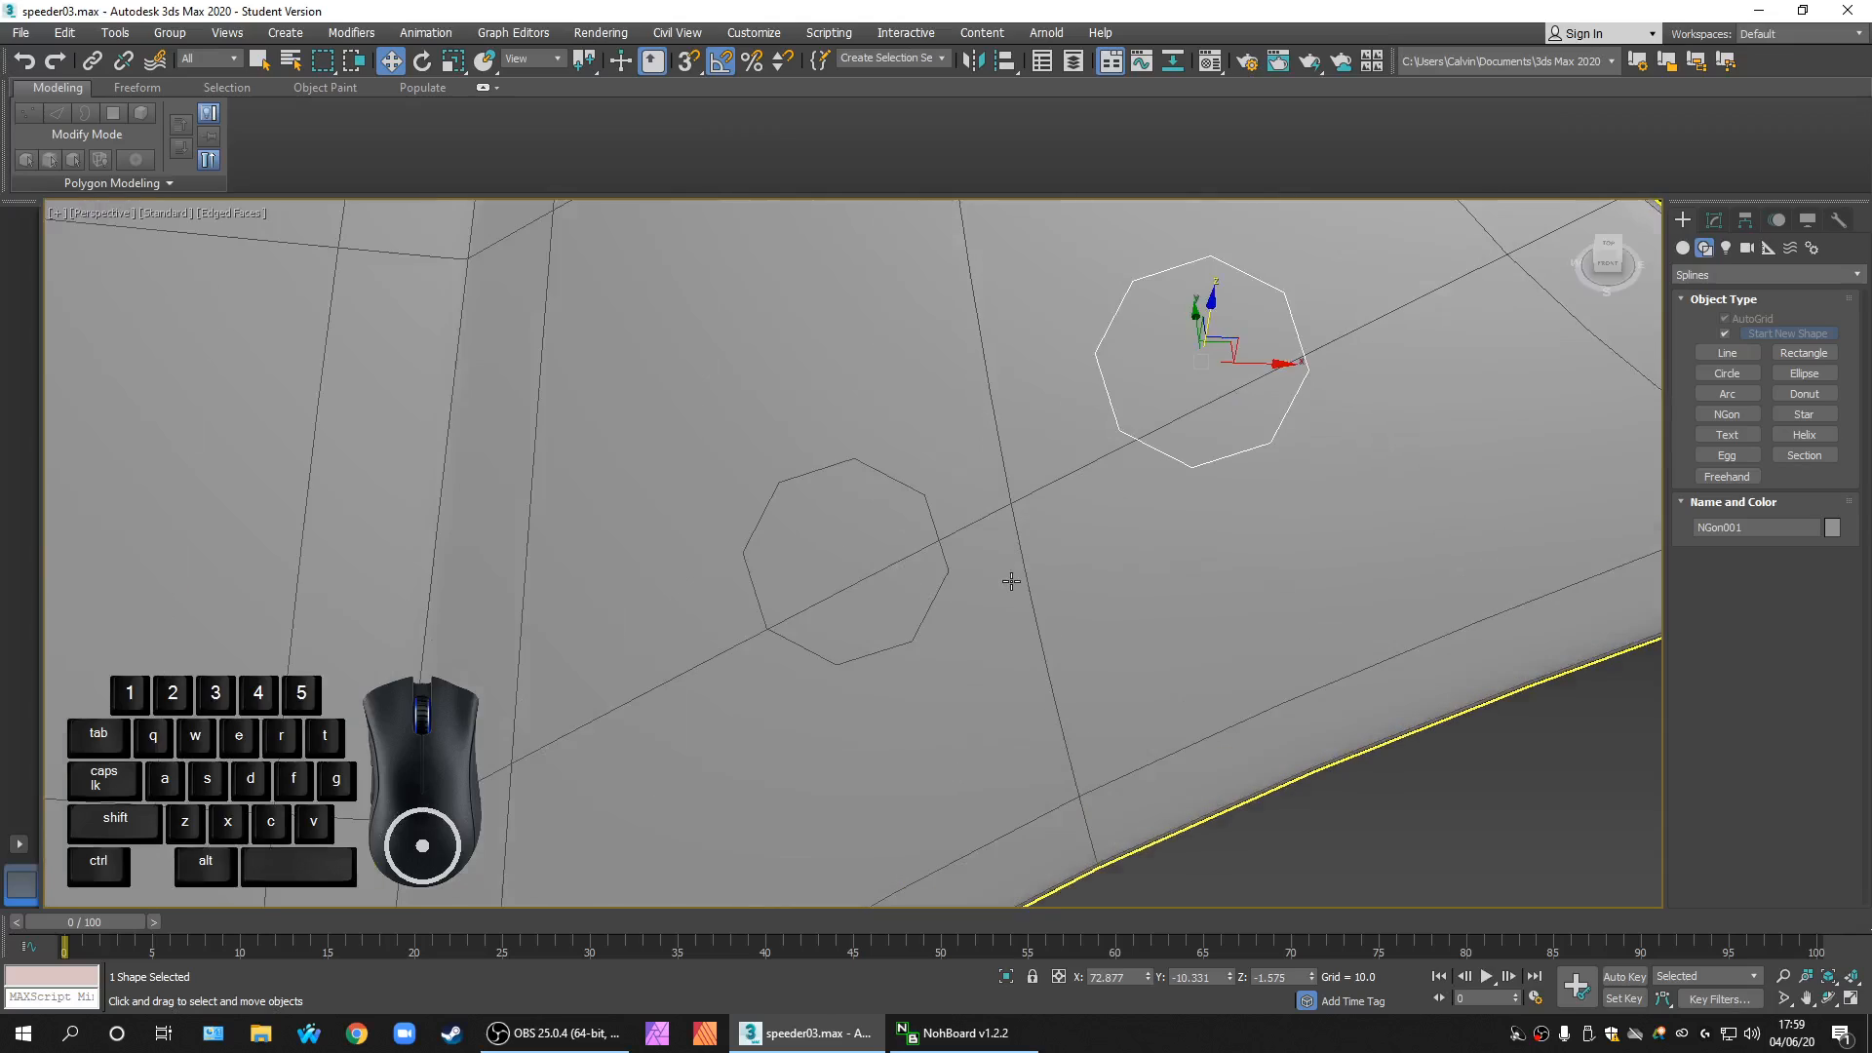
middle_drag(1007, 576, 991, 608)
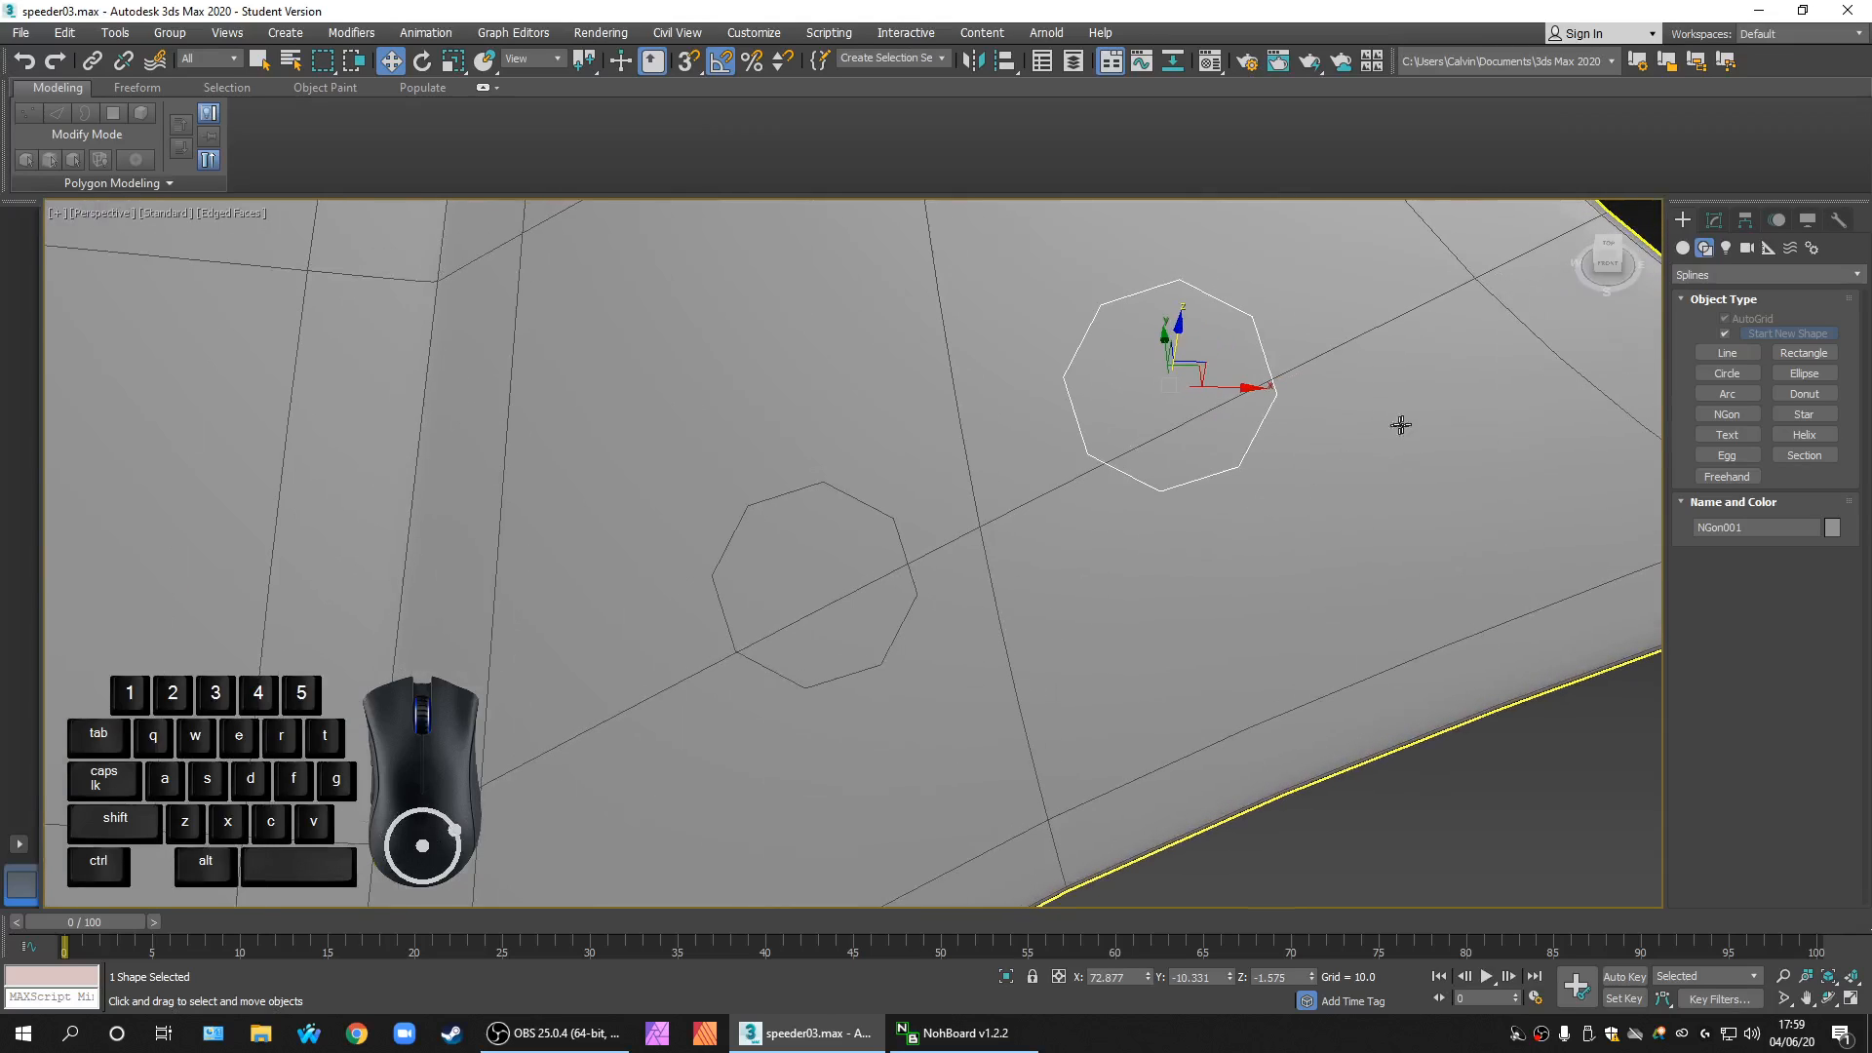
click(1713, 220)
scroll(1158, 667, down, 3)
scroll(1159, 666, up, 5)
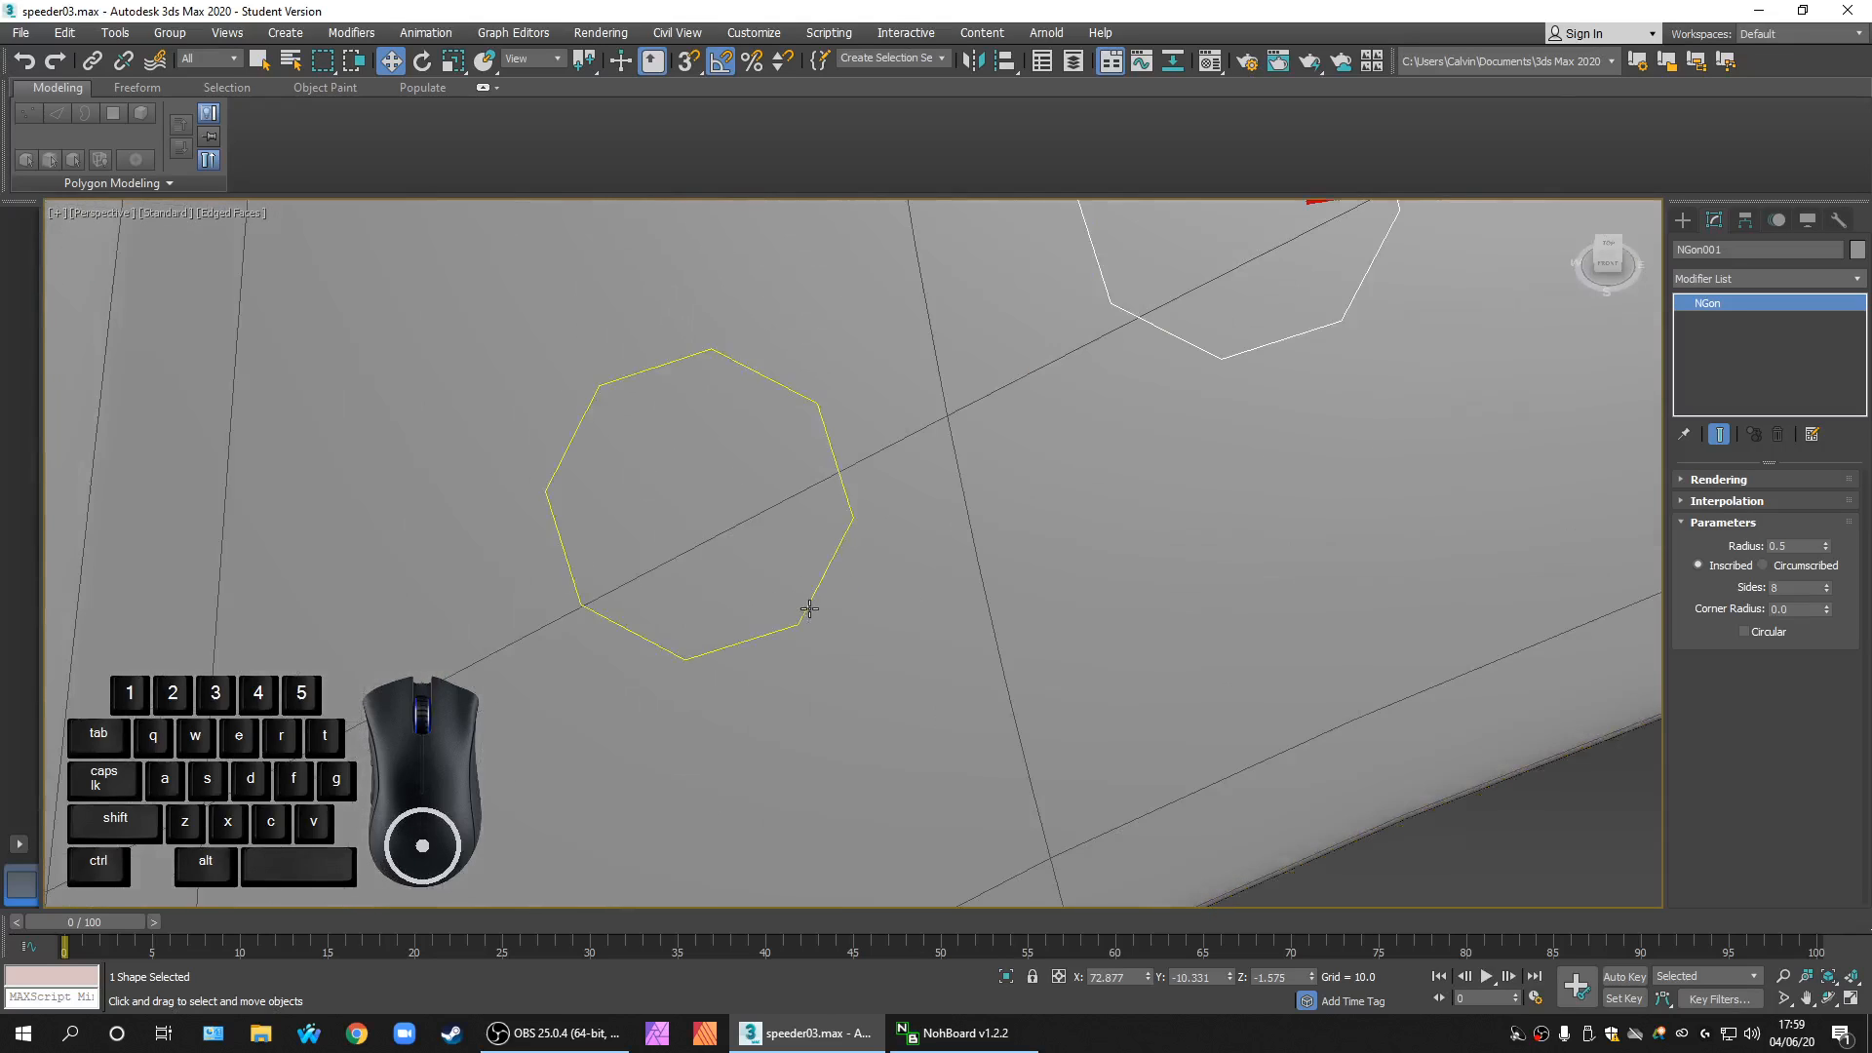
click(807, 611)
scroll(975, 658, down, 3)
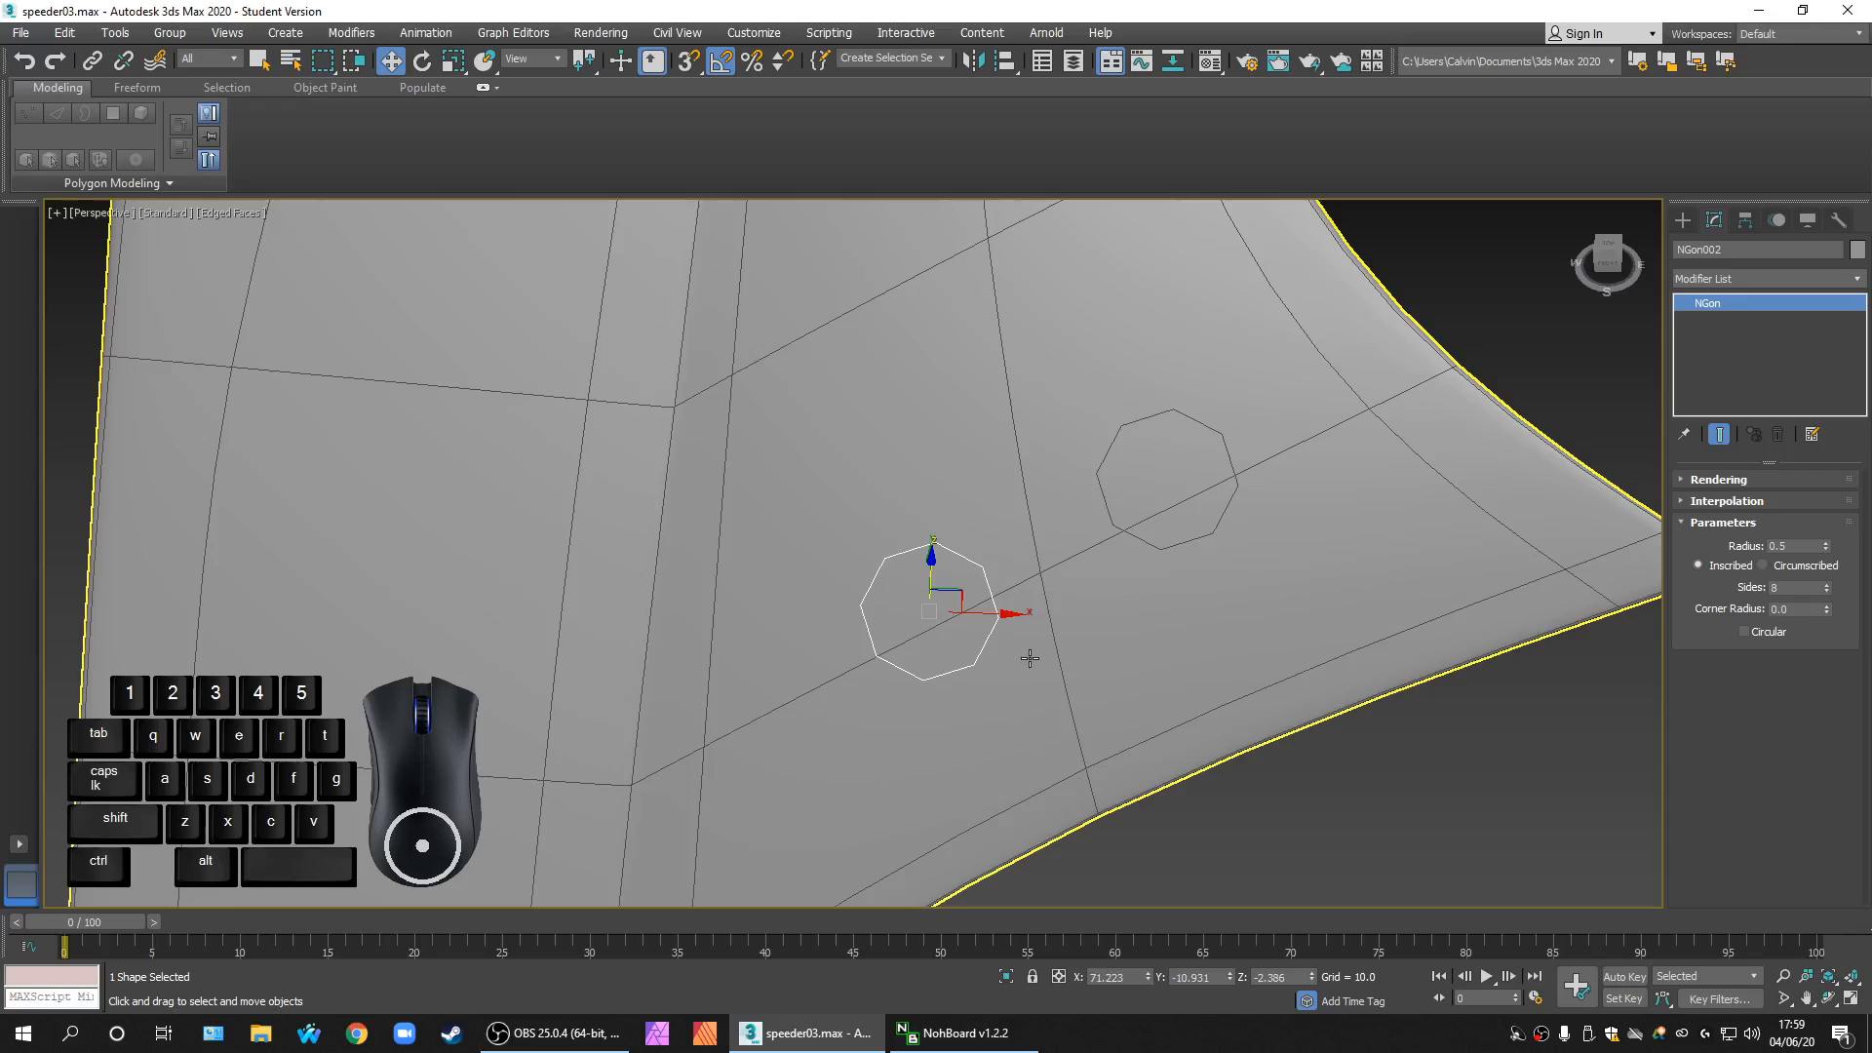
scroll(994, 634, down, 1)
scroll(995, 634, up, 3)
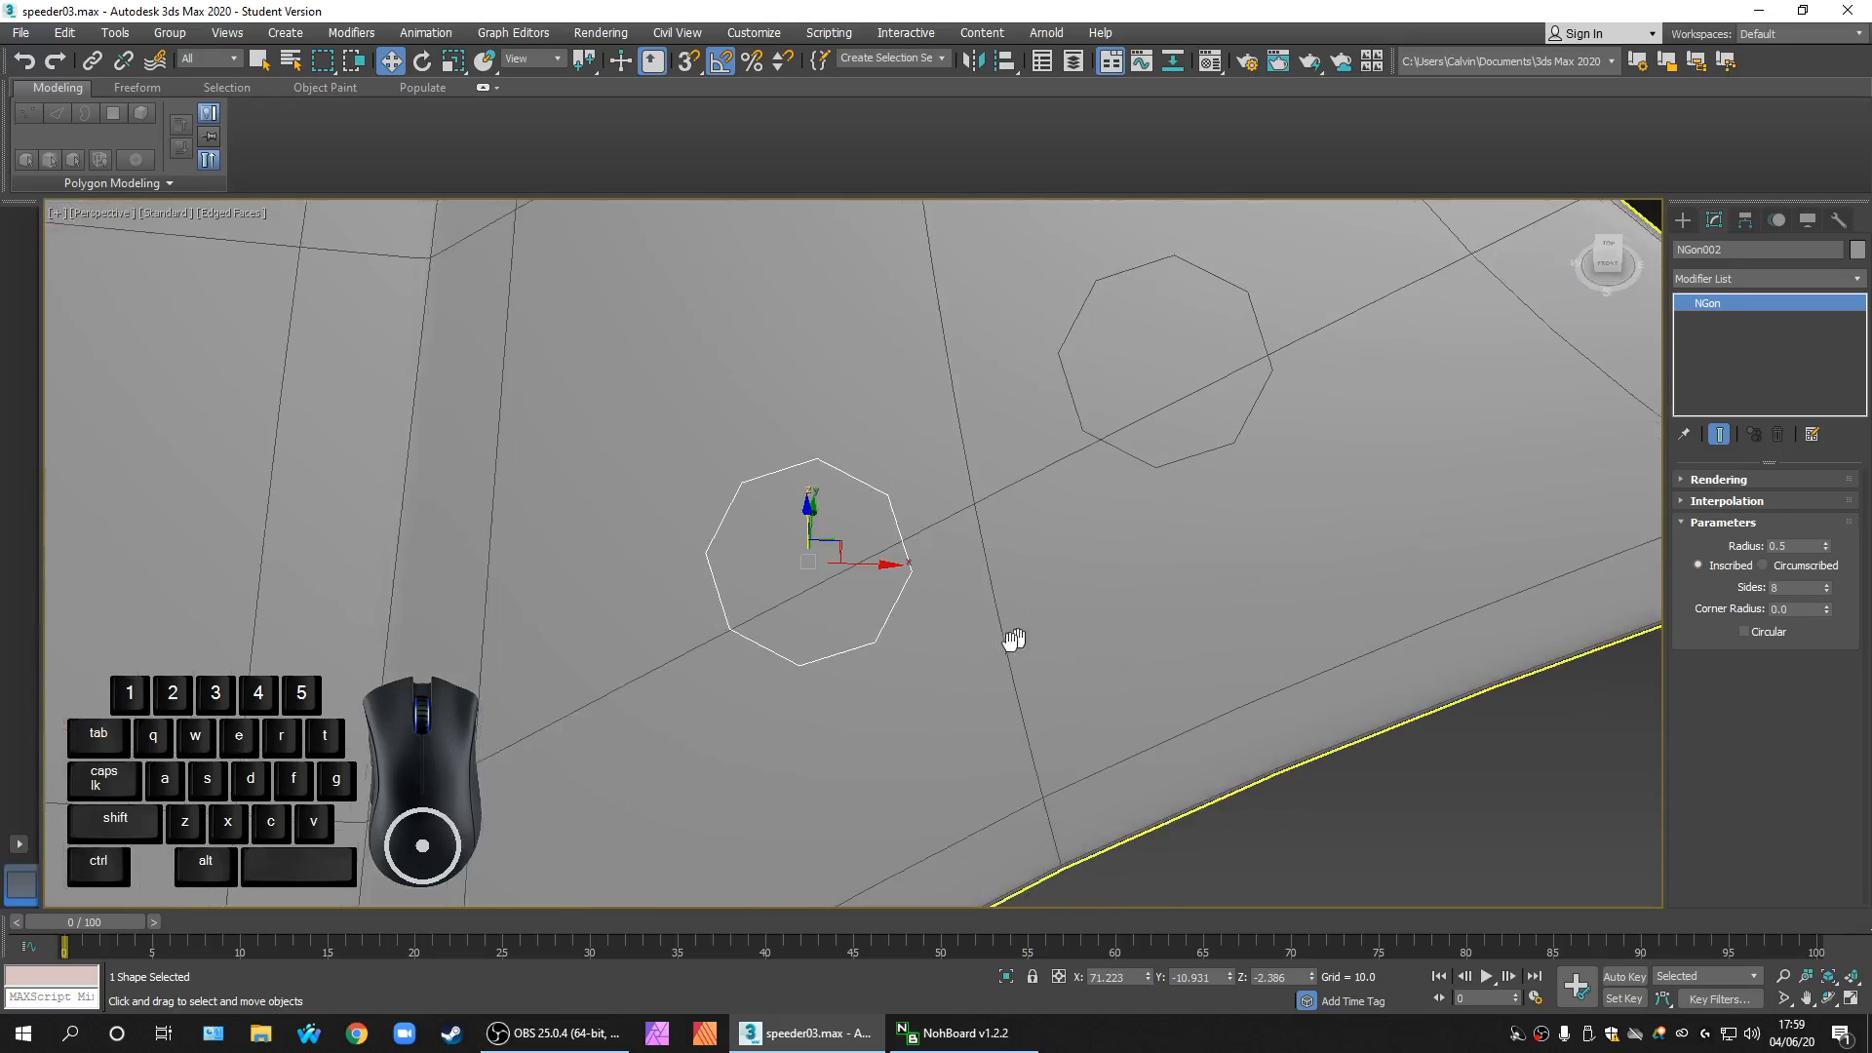
scroll(1007, 639, up, 1)
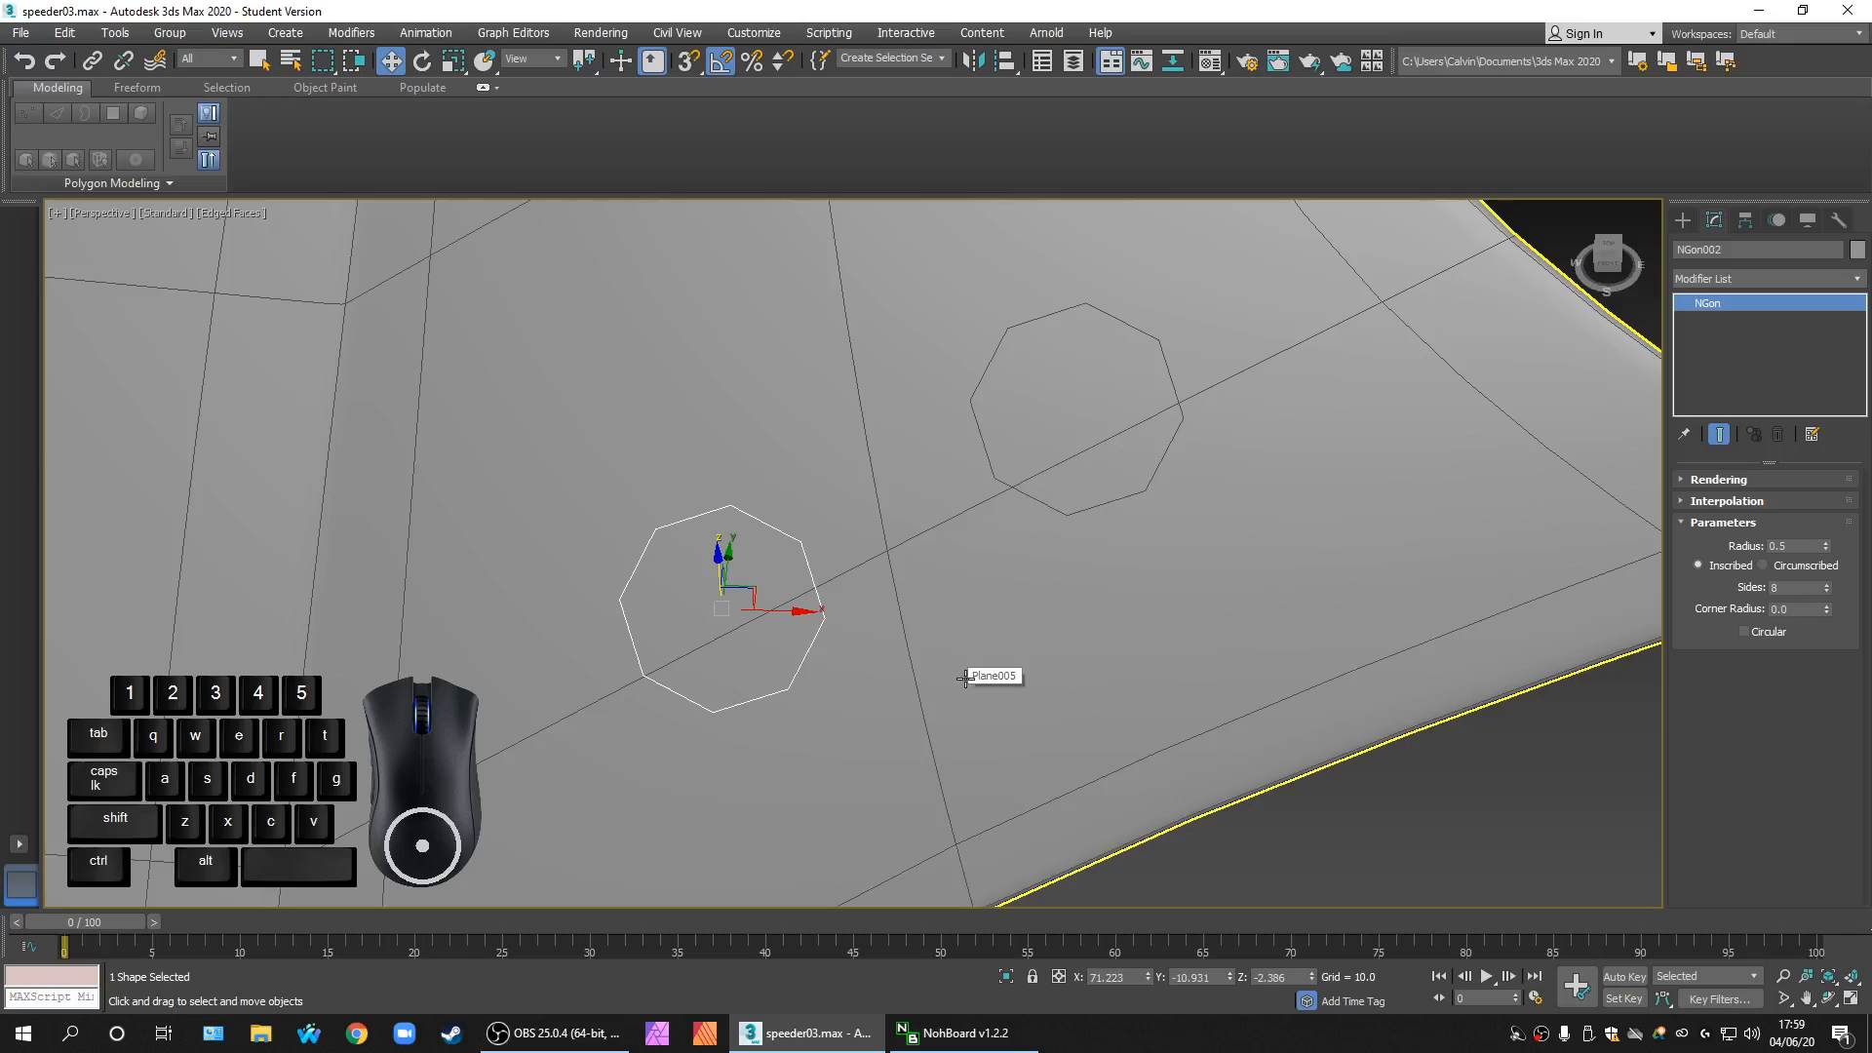
click(1681, 220)
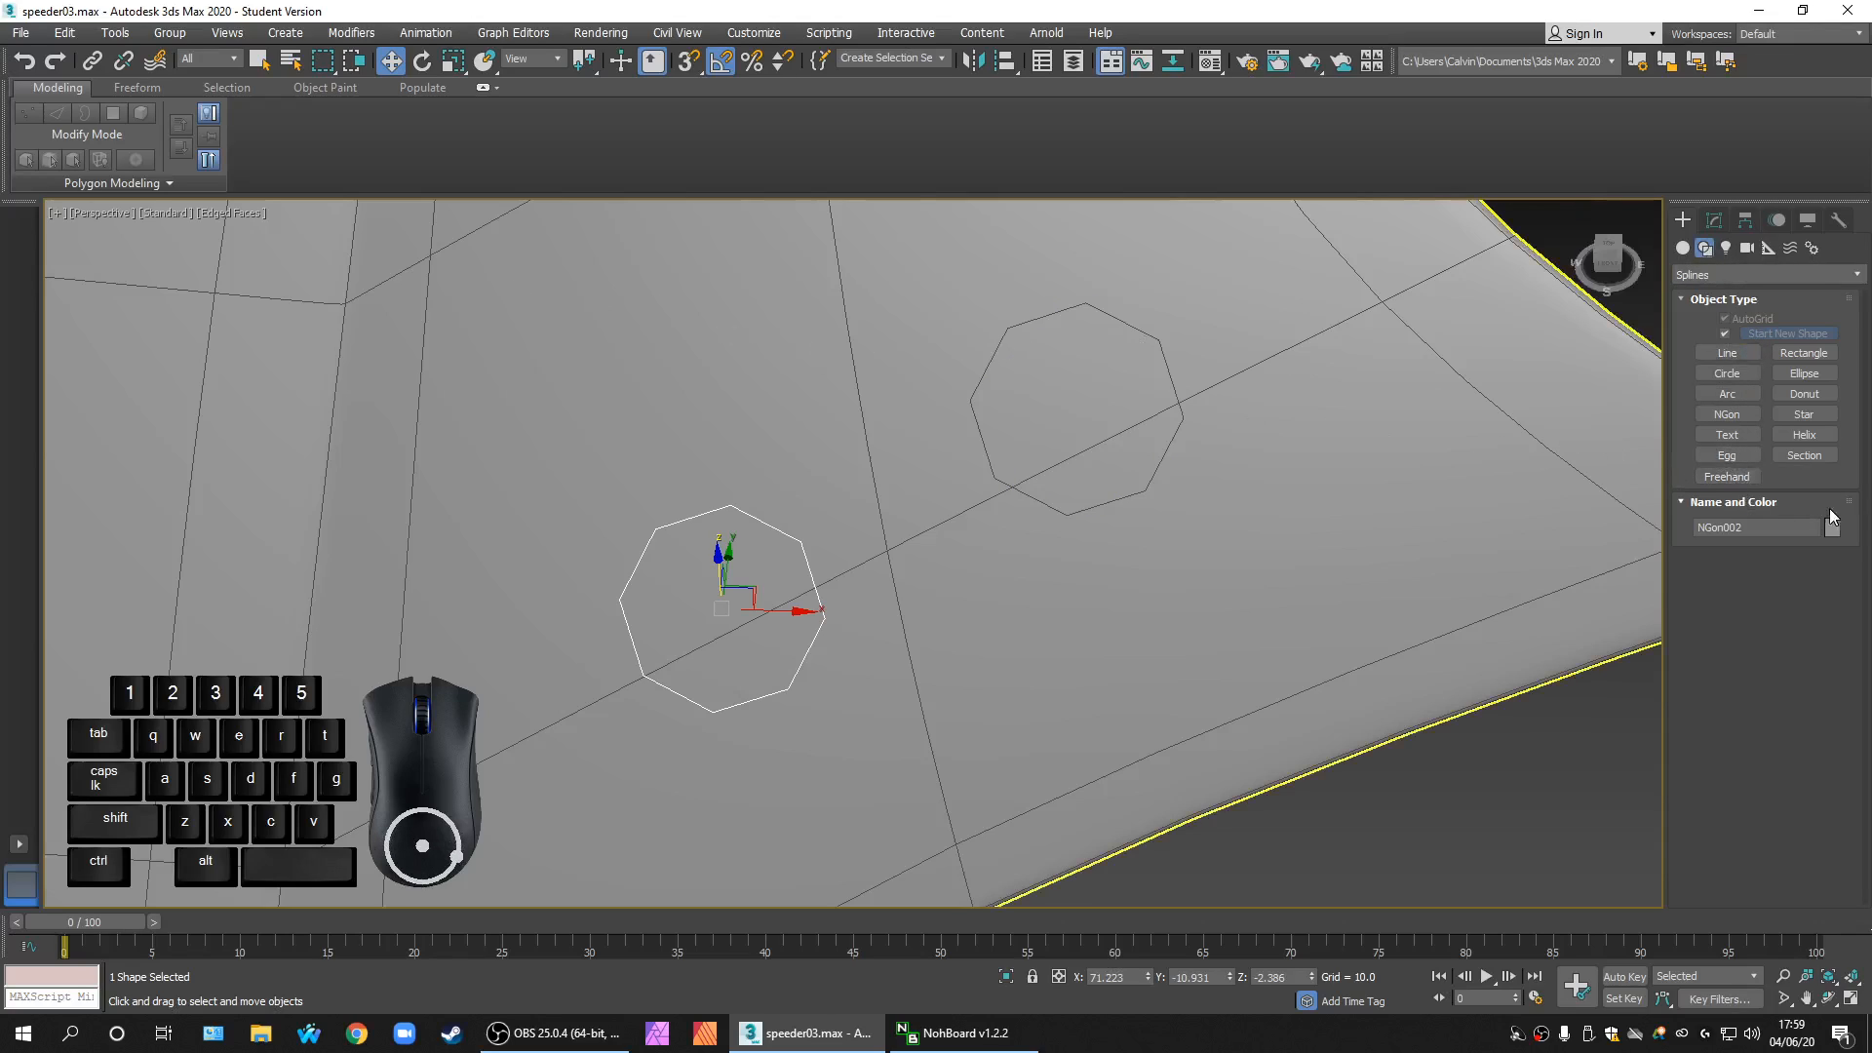
click(1713, 220)
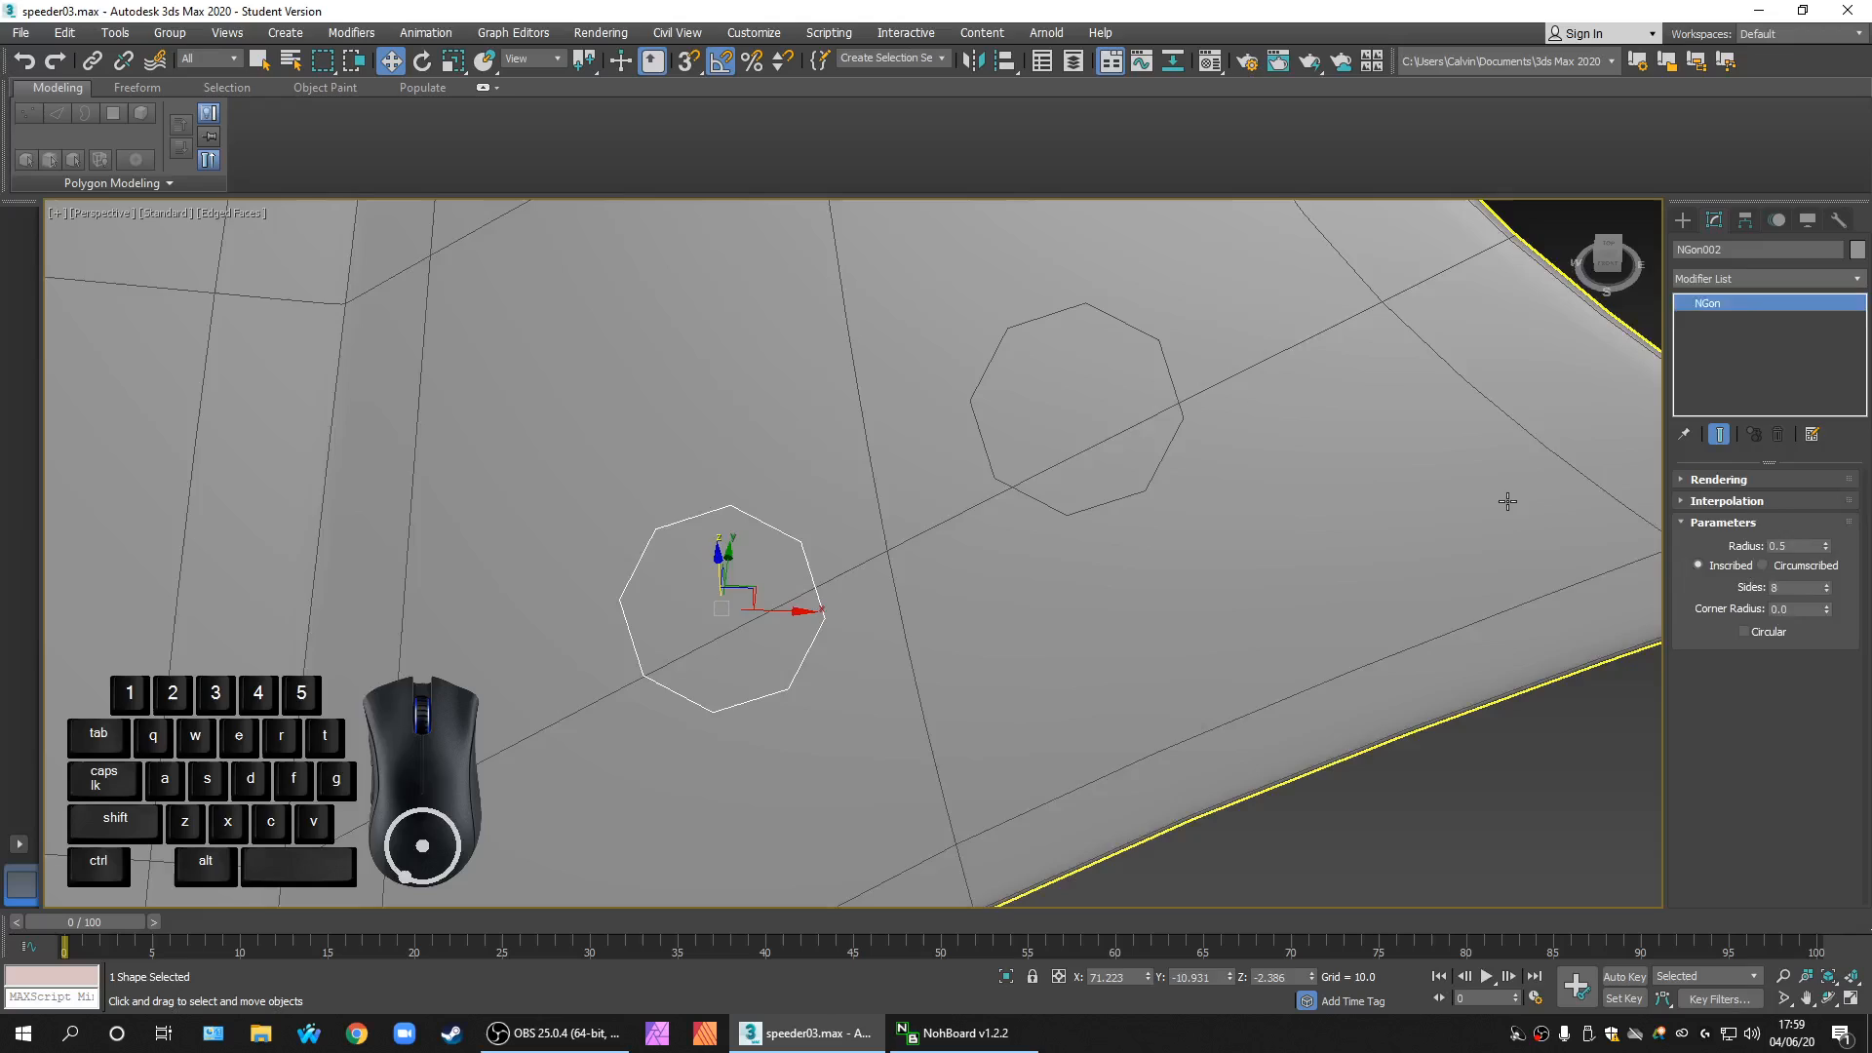
Step: Turn off the fin's Symmetry, OpenSubdiv, Edit Poly and Shell modifiers and go down to its Editable Poly base
click(1391, 493)
scroll(1341, 606, down, 5)
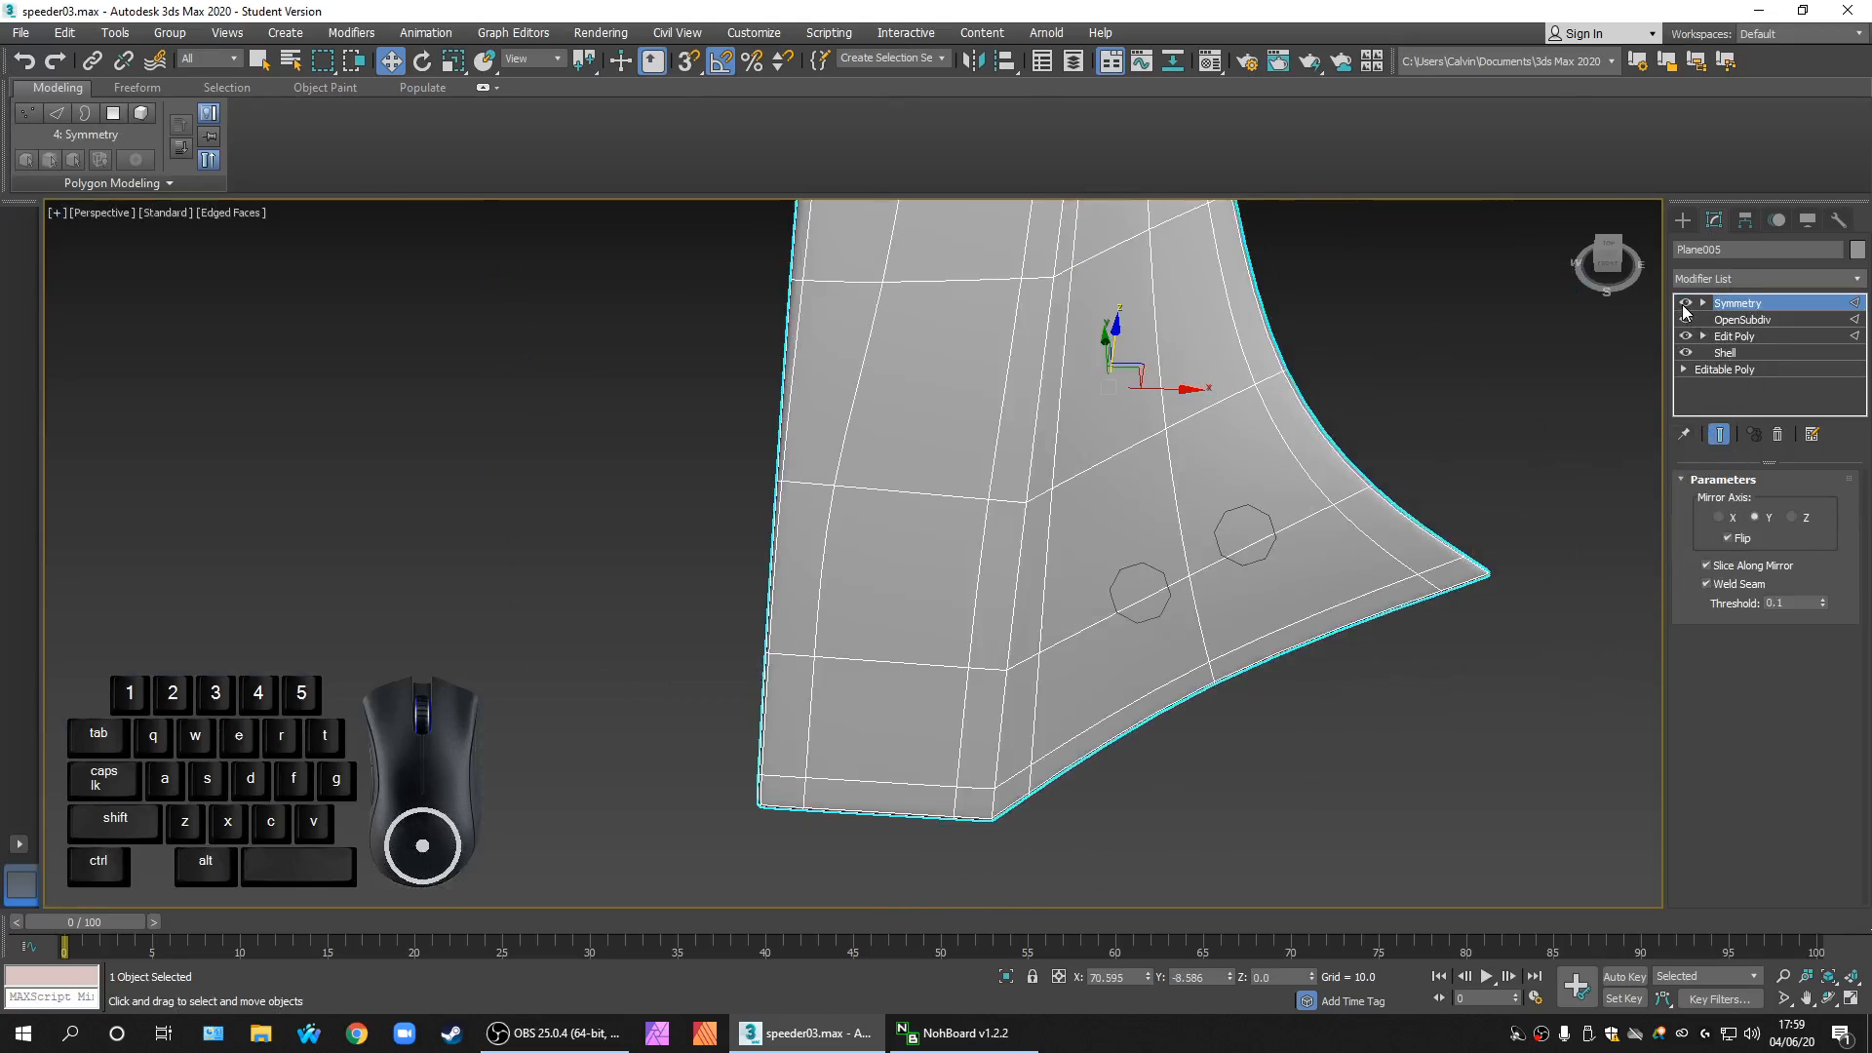
click(1684, 303)
click(1685, 320)
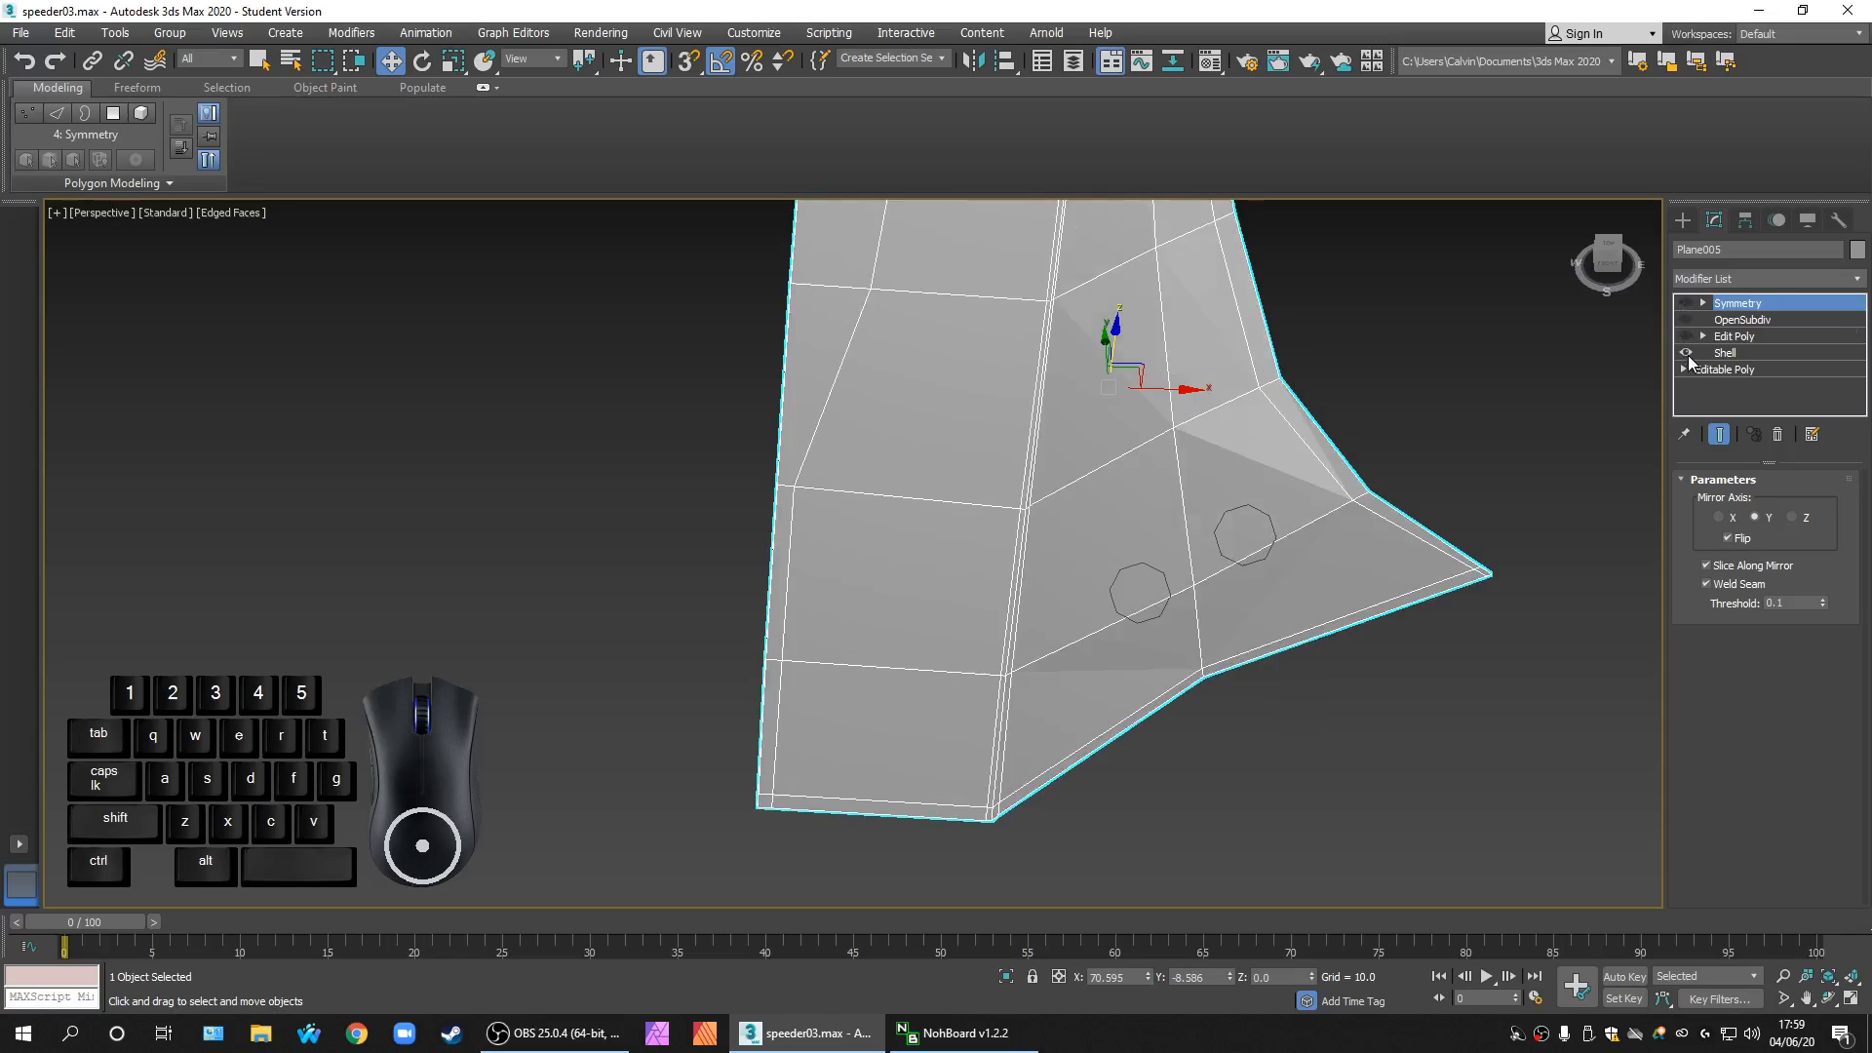
click(1687, 353)
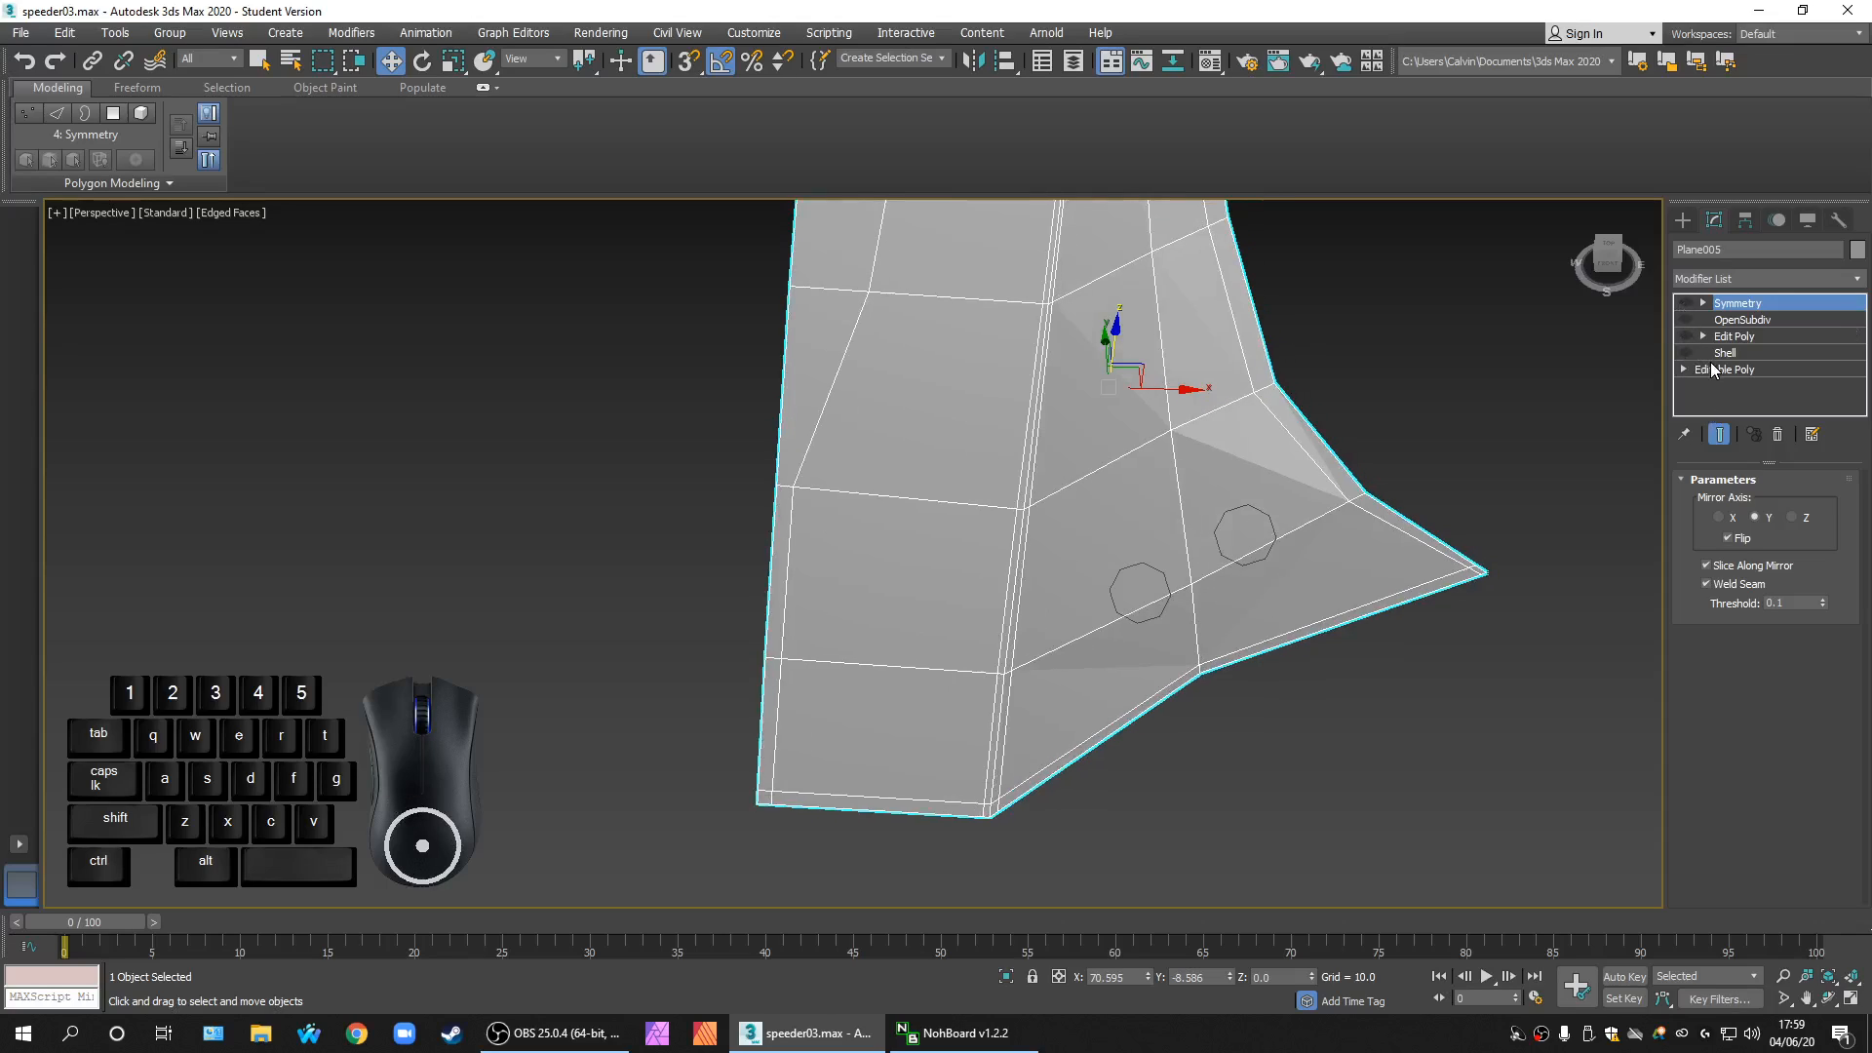
click(1713, 369)
Step: Activate the Cut tool at the fin's vertex level and turn on 3D snapping to vertices
click(1037, 575)
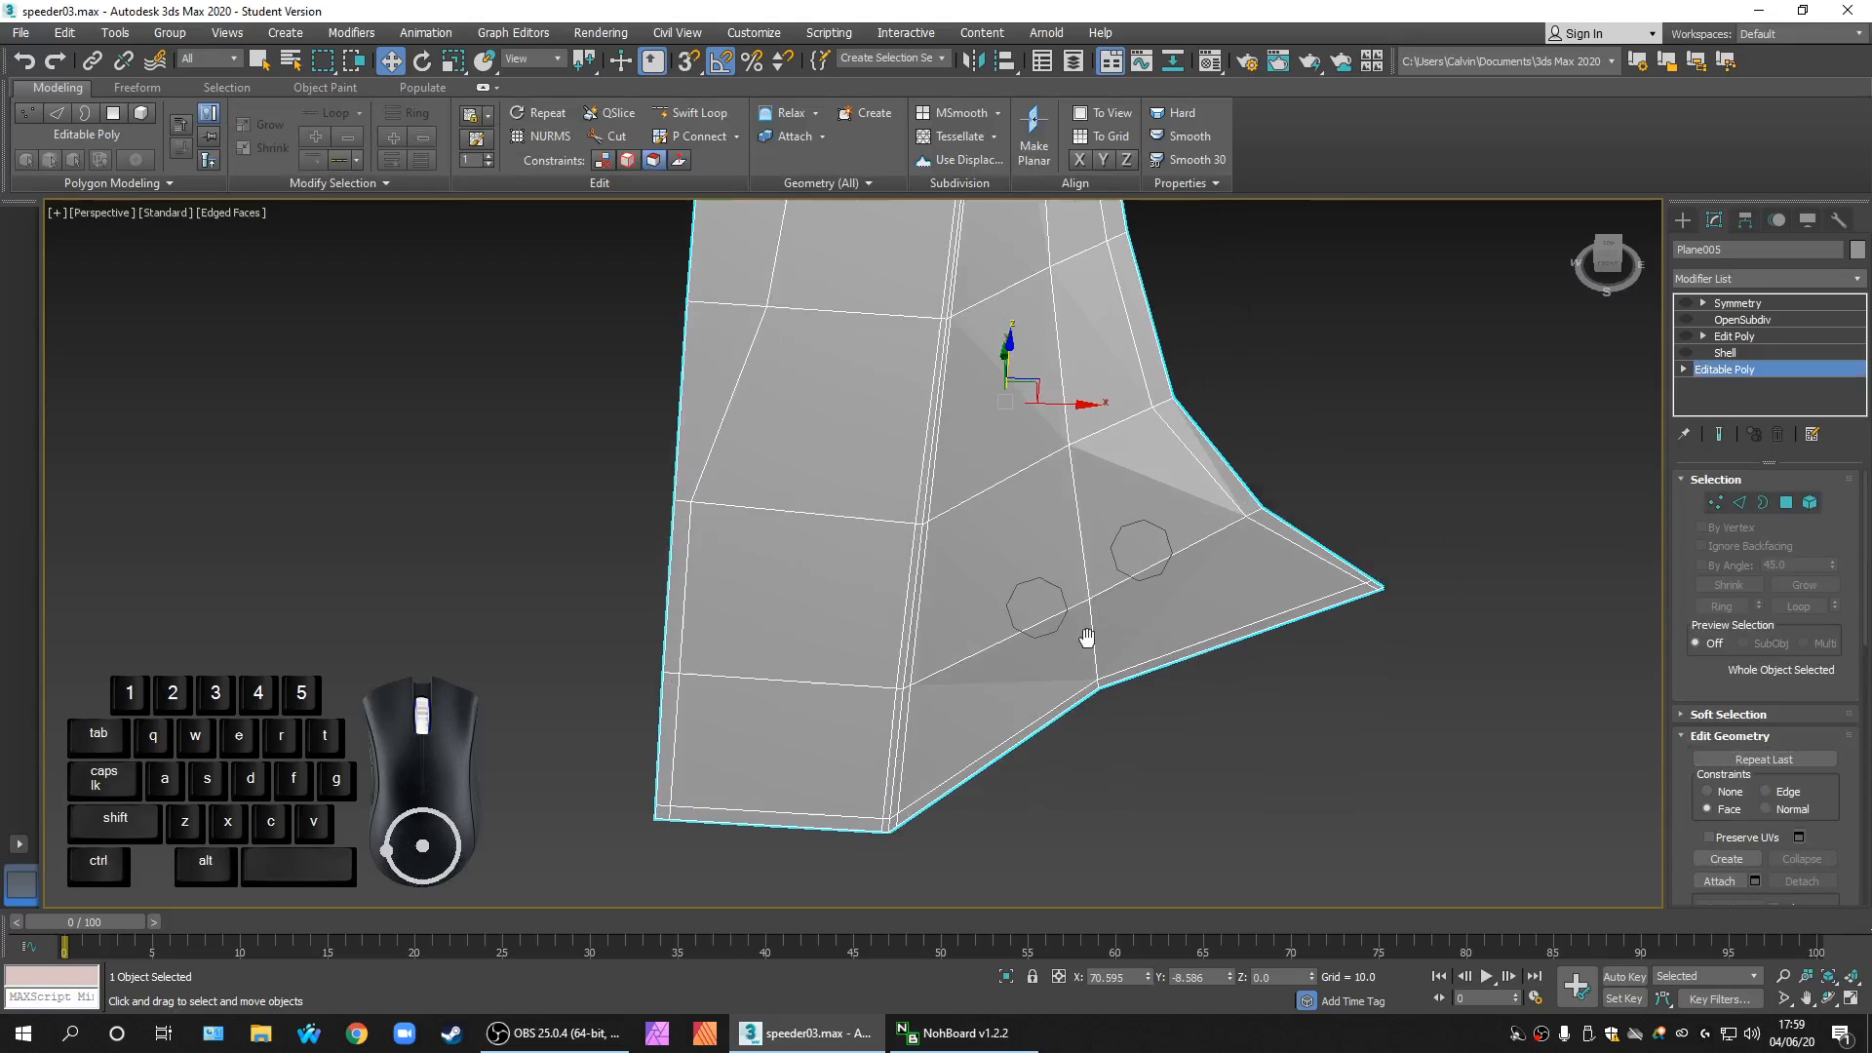
scroll(1085, 640, up, 6)
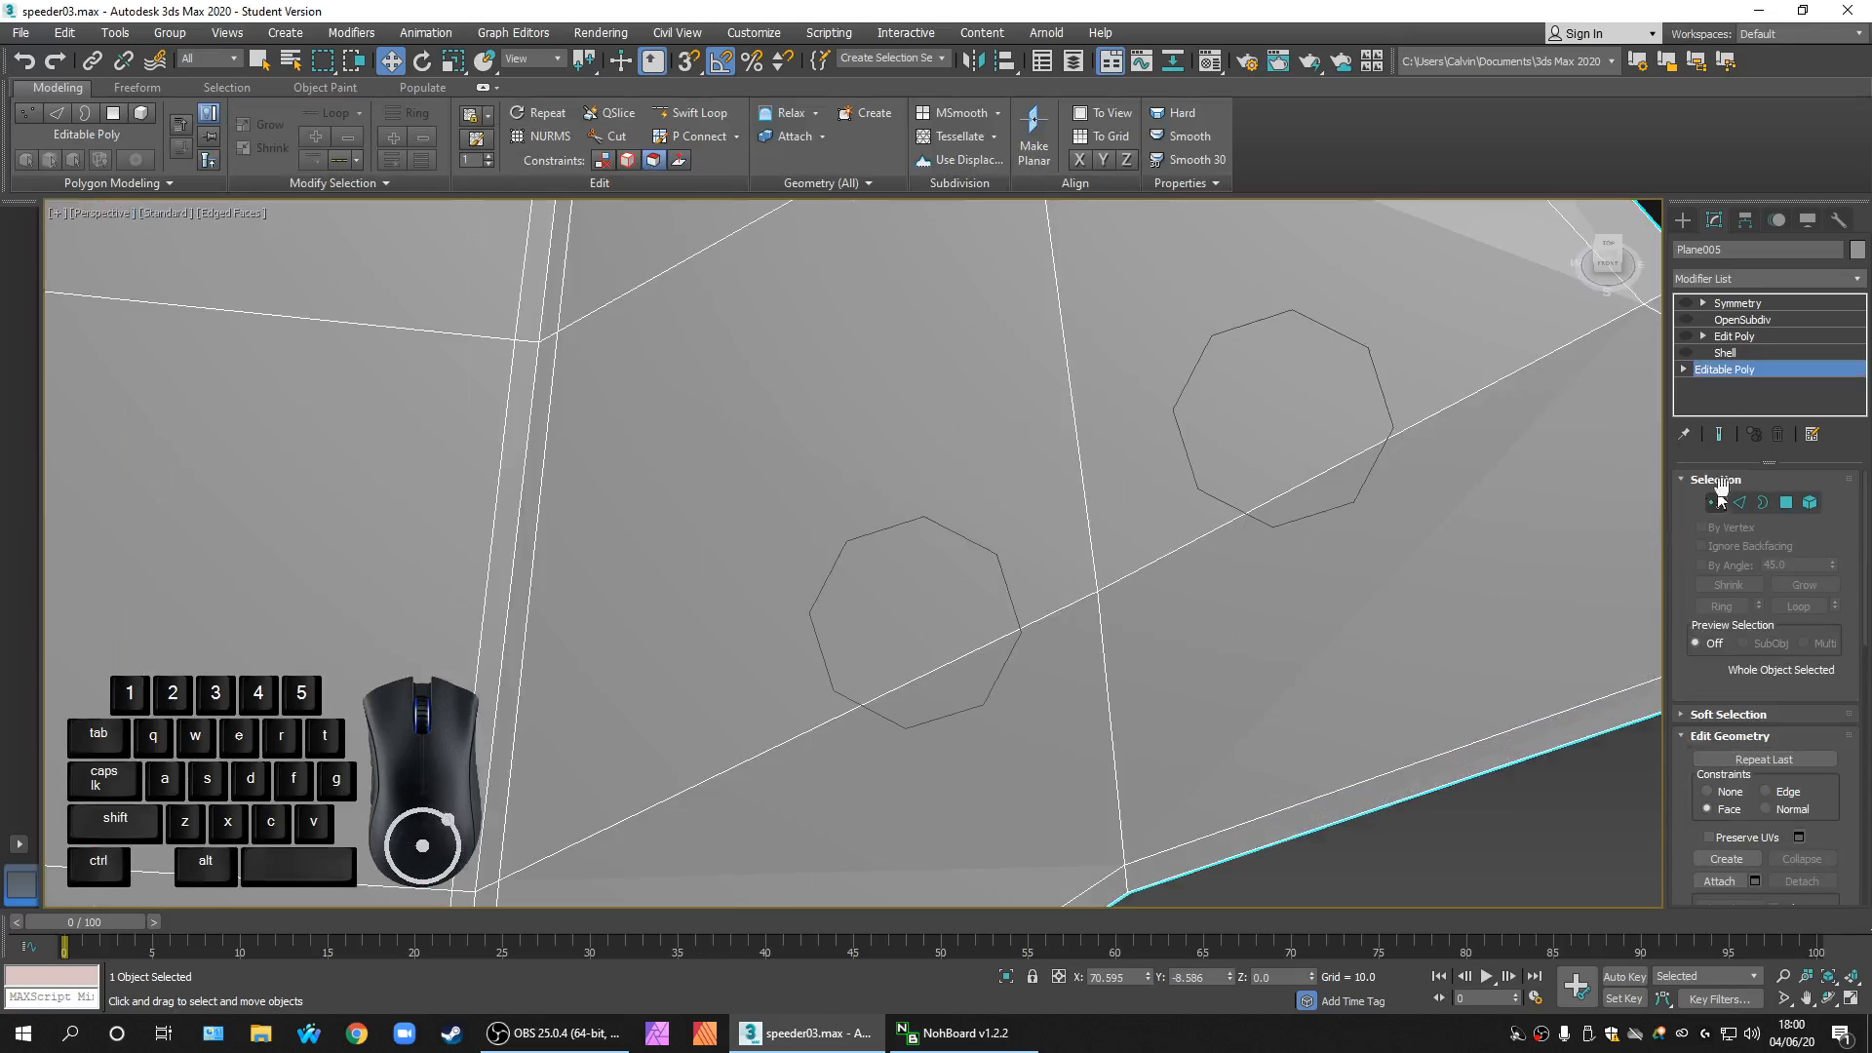
click(1715, 502)
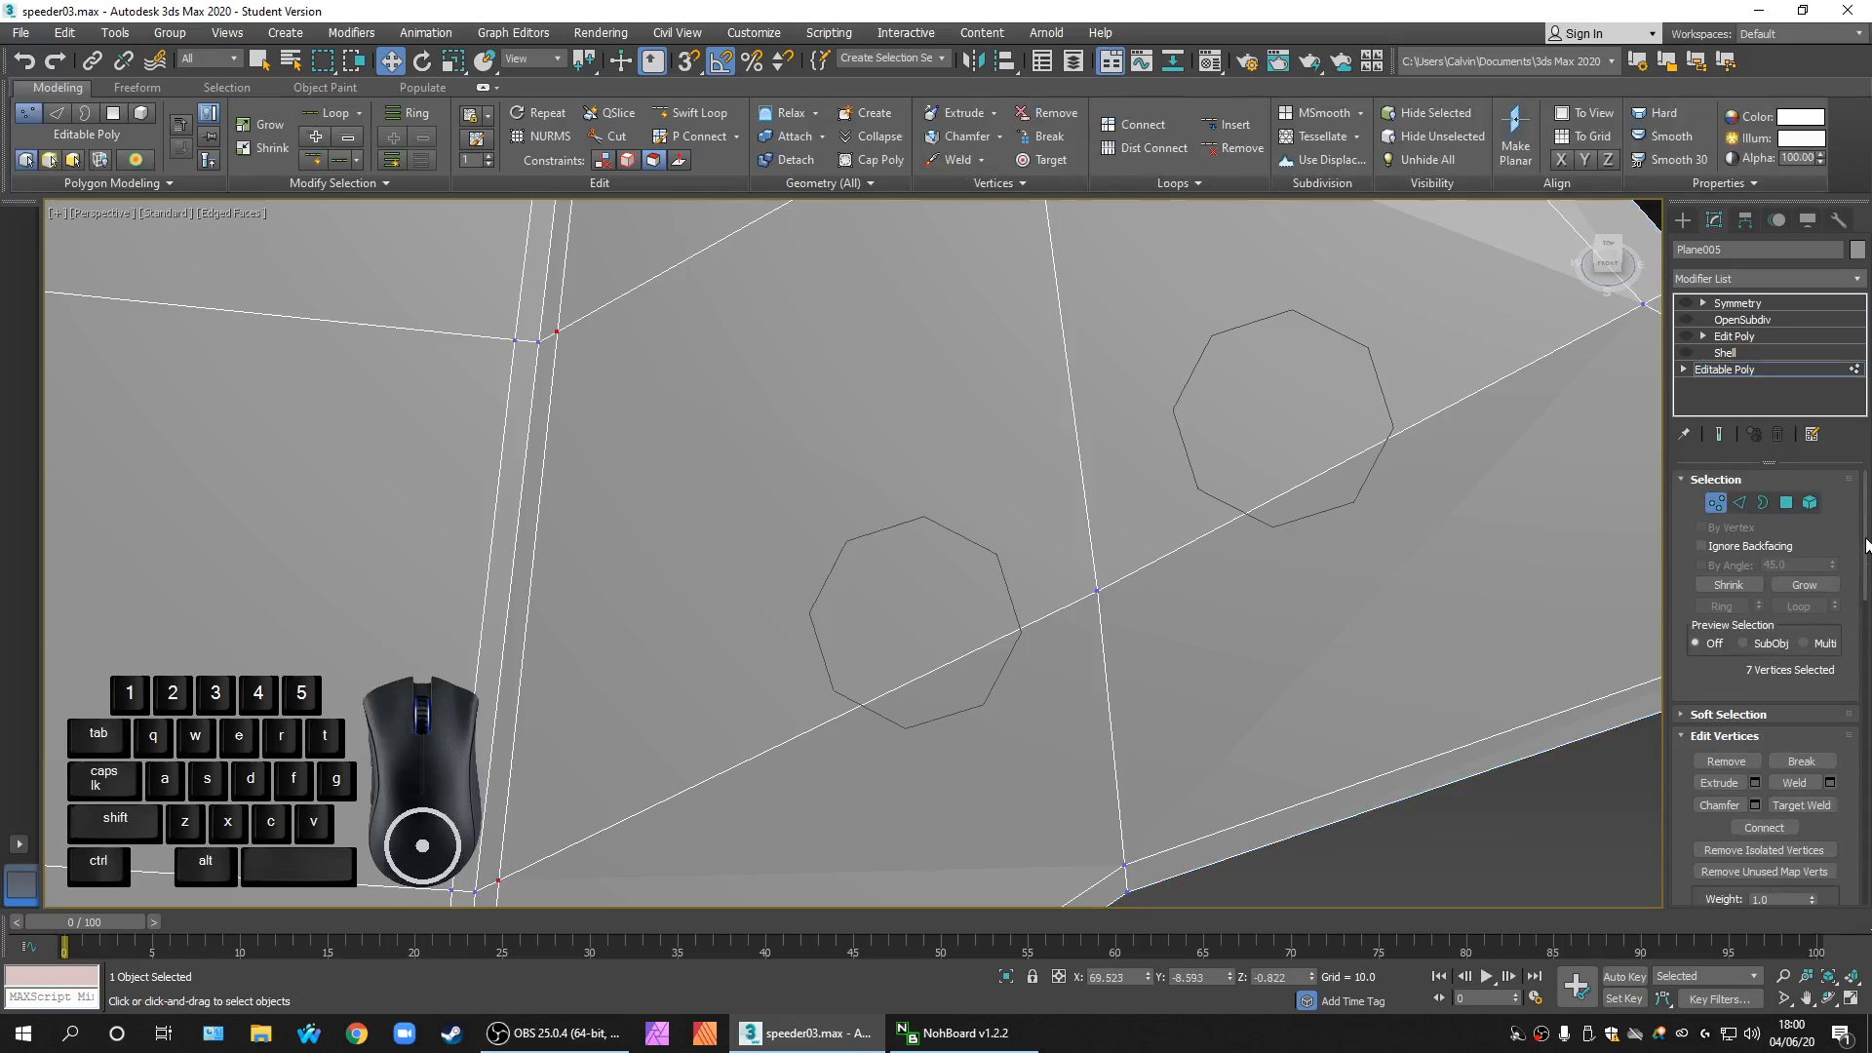
drag(1866, 546, 1841, 670)
click(1801, 707)
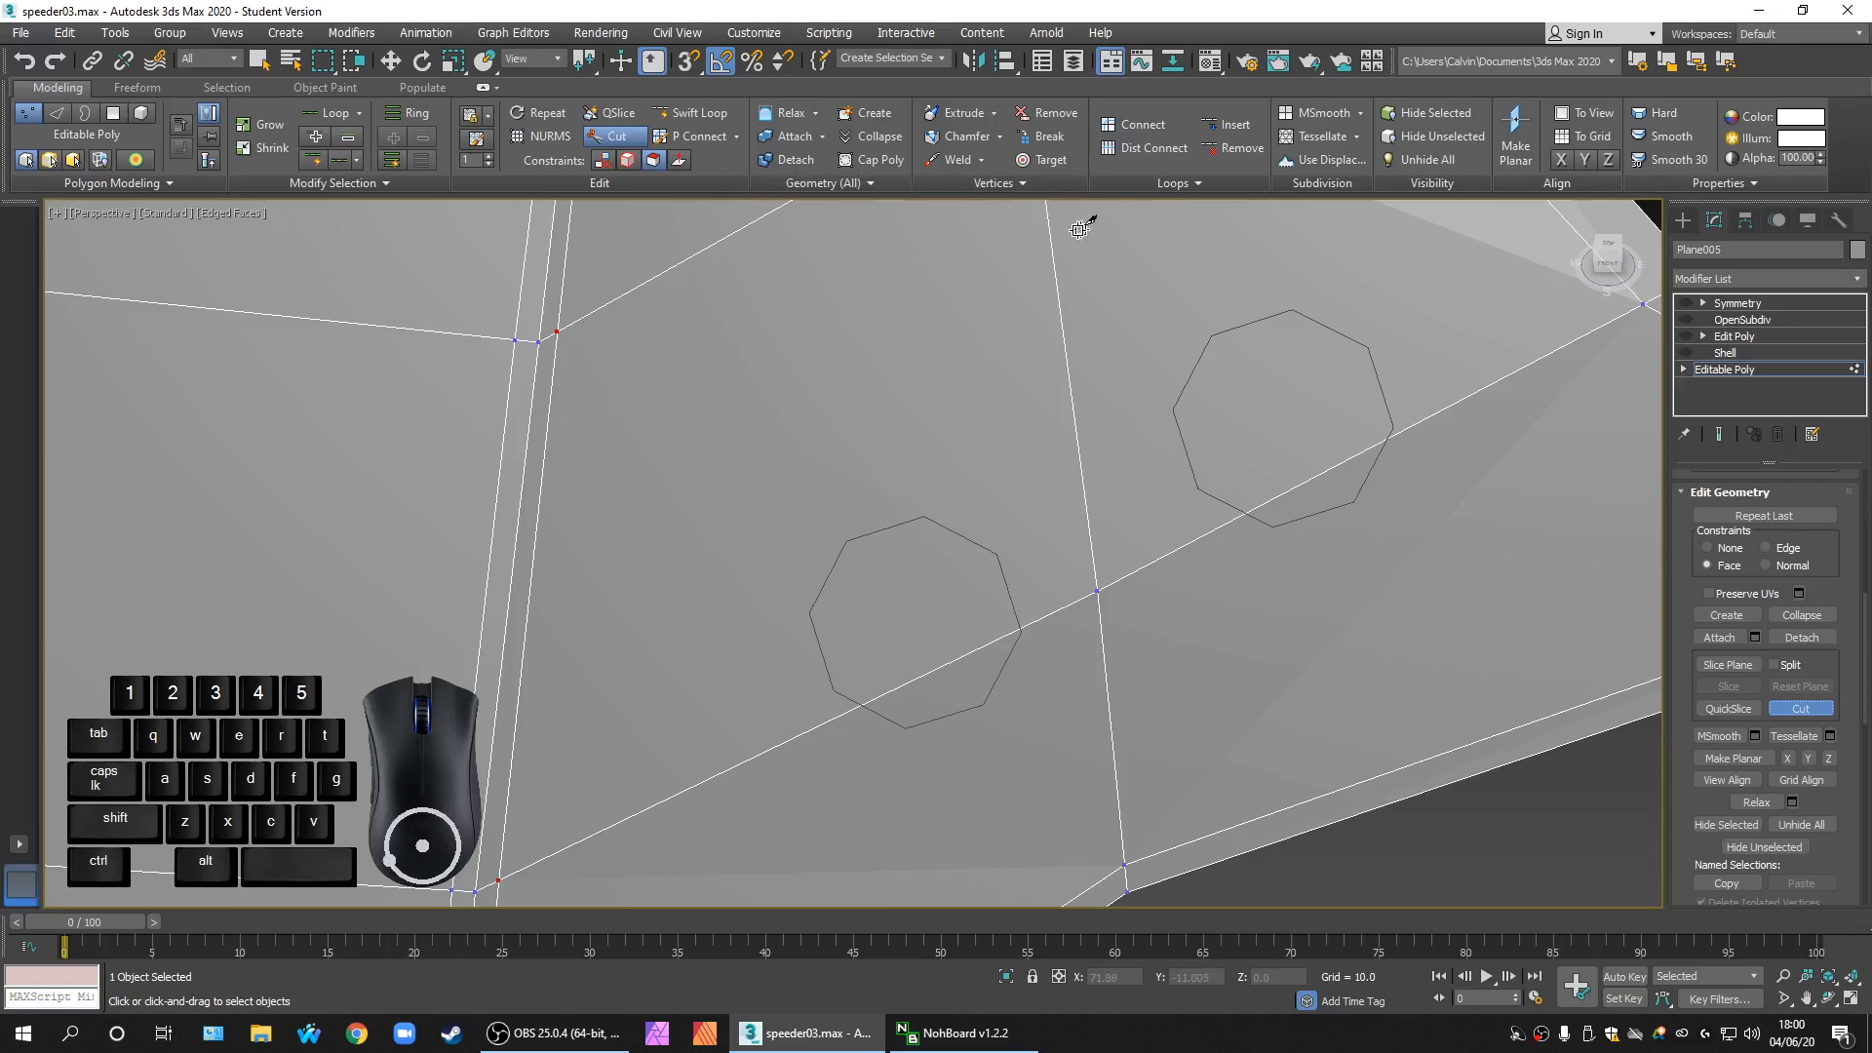
click(688, 61)
right_click(688, 61)
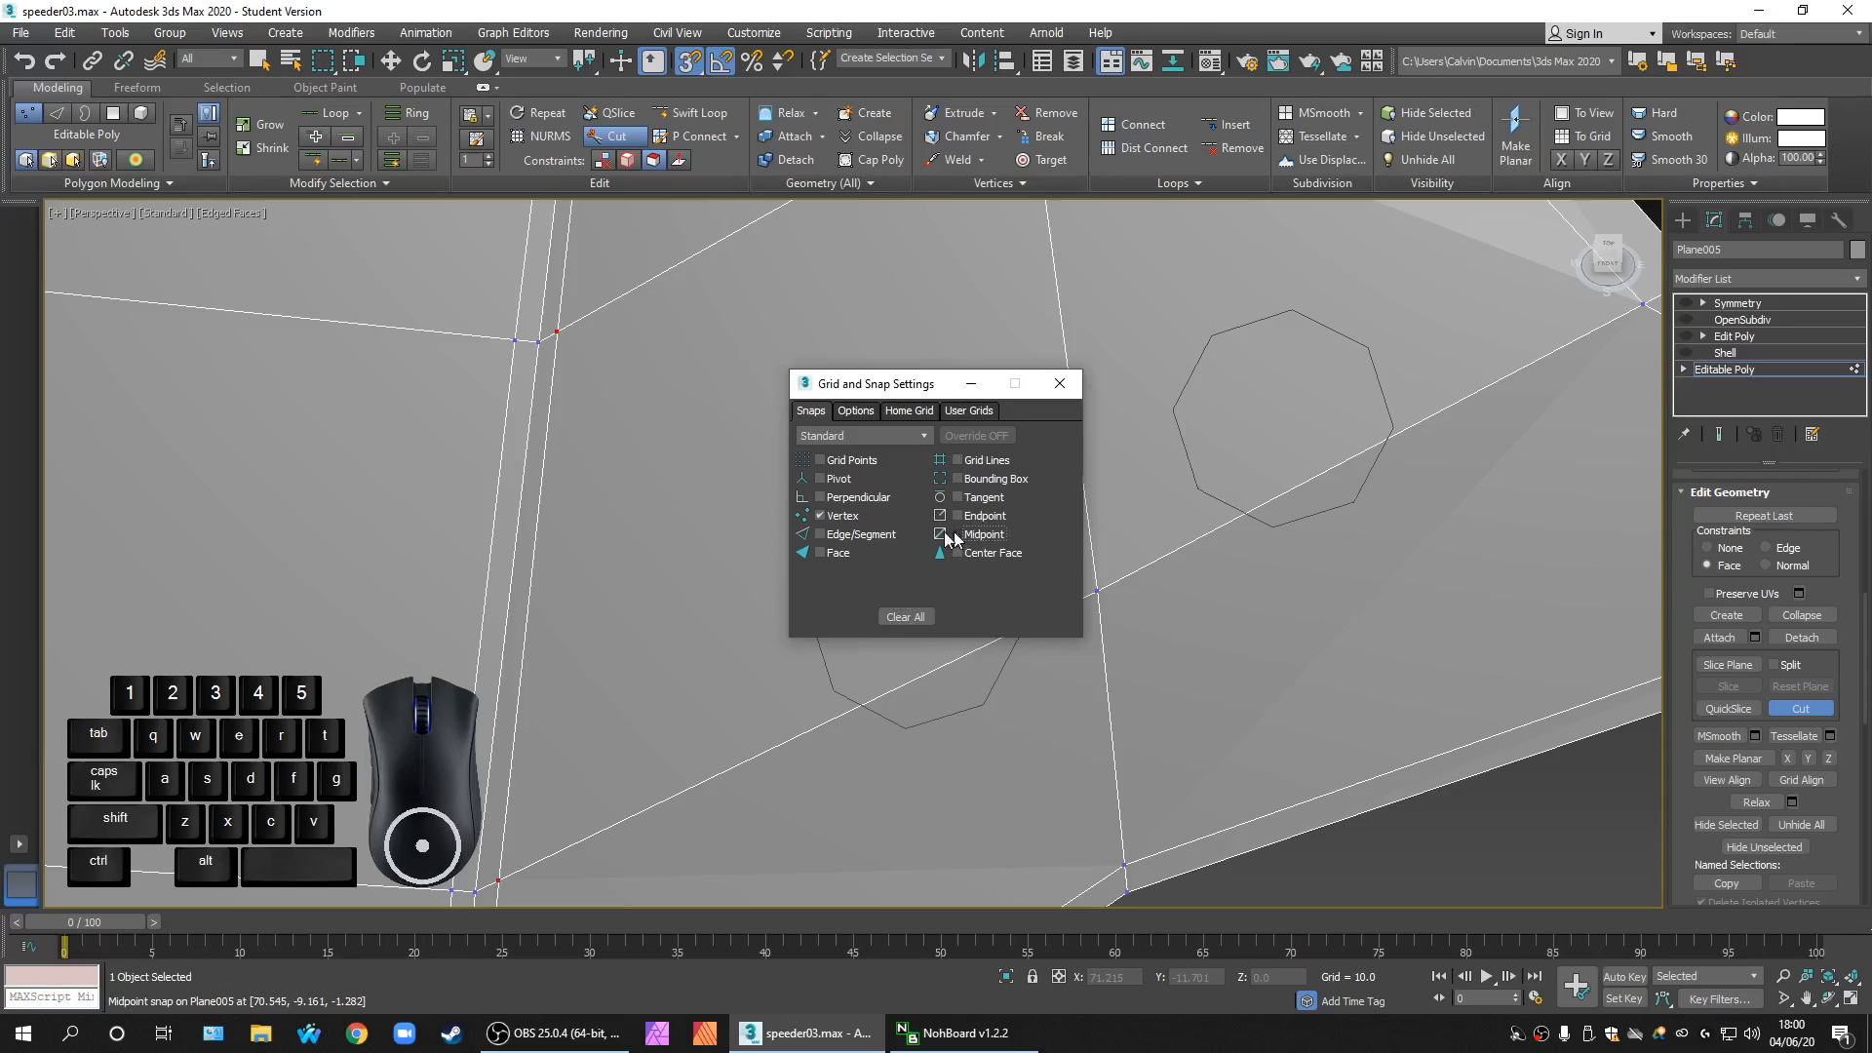
click(1059, 383)
Step: Cut a closed octagon into the fin mesh, snapping to every corner of the lower NGon guide
middle_drag(985, 570, 945, 529)
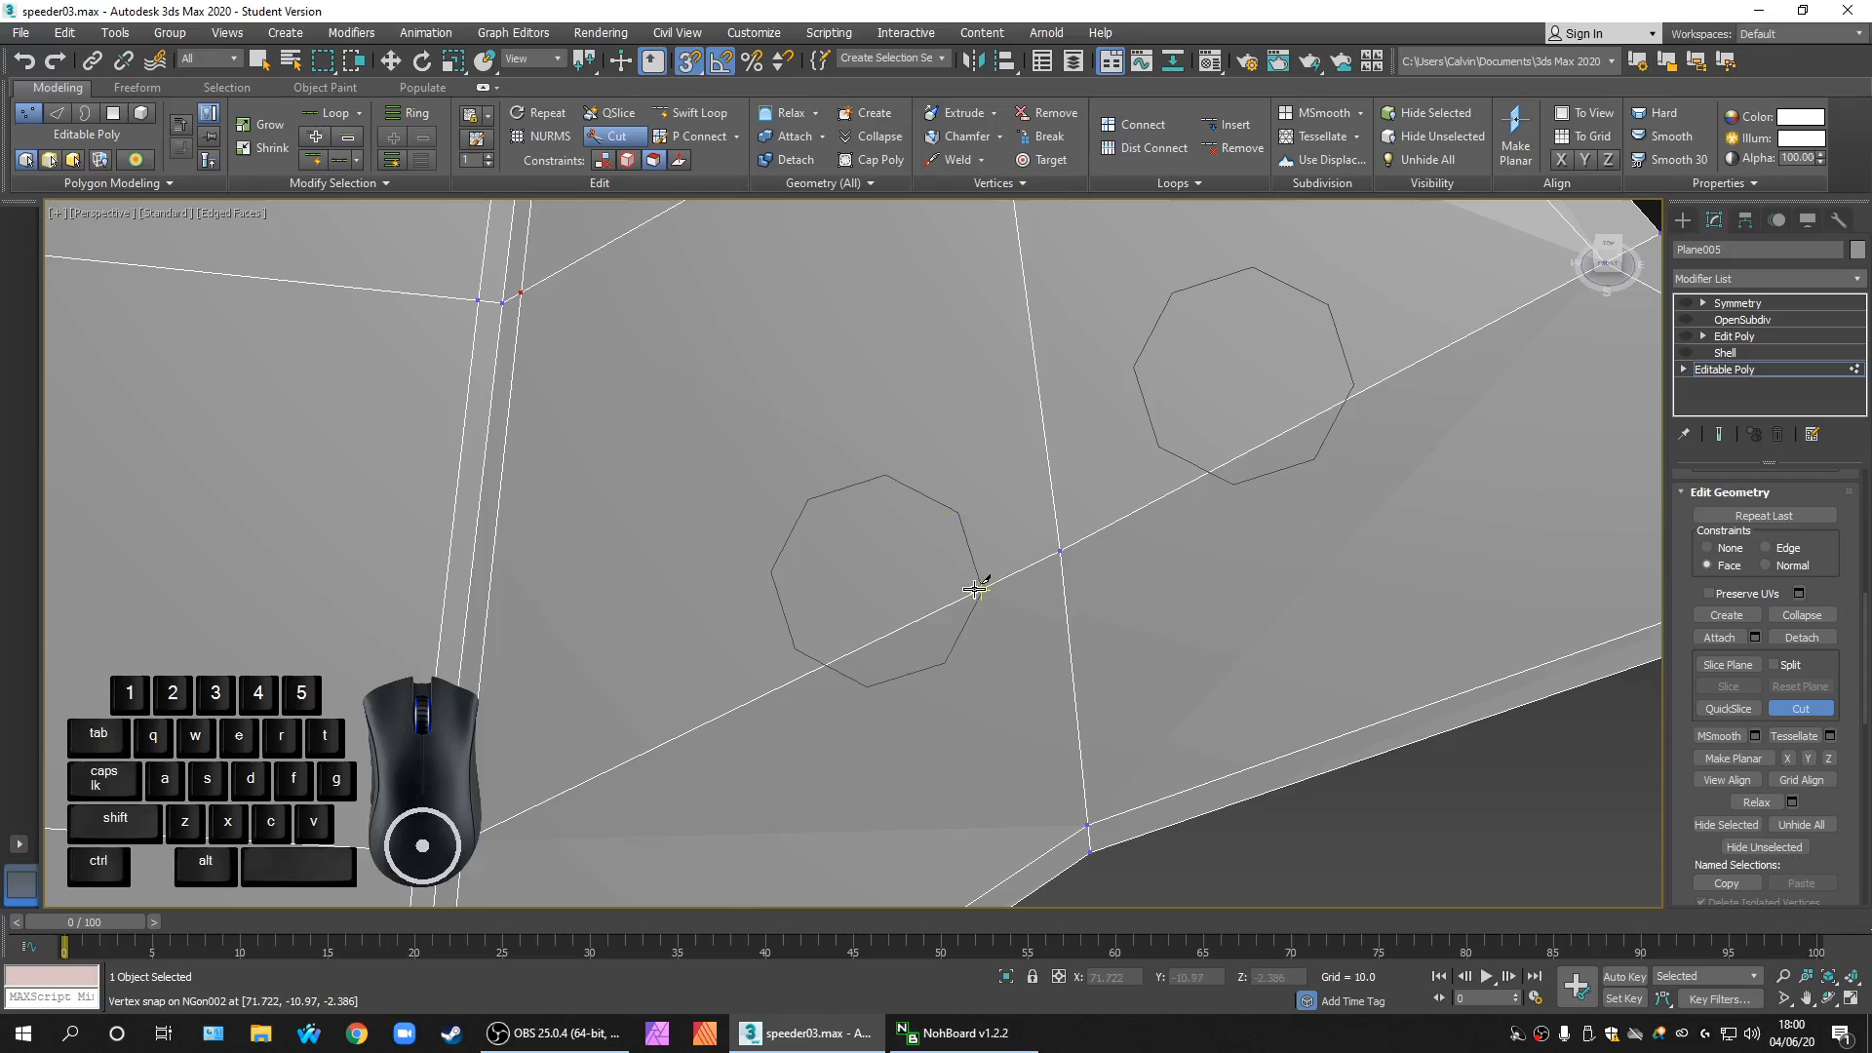
click(958, 508)
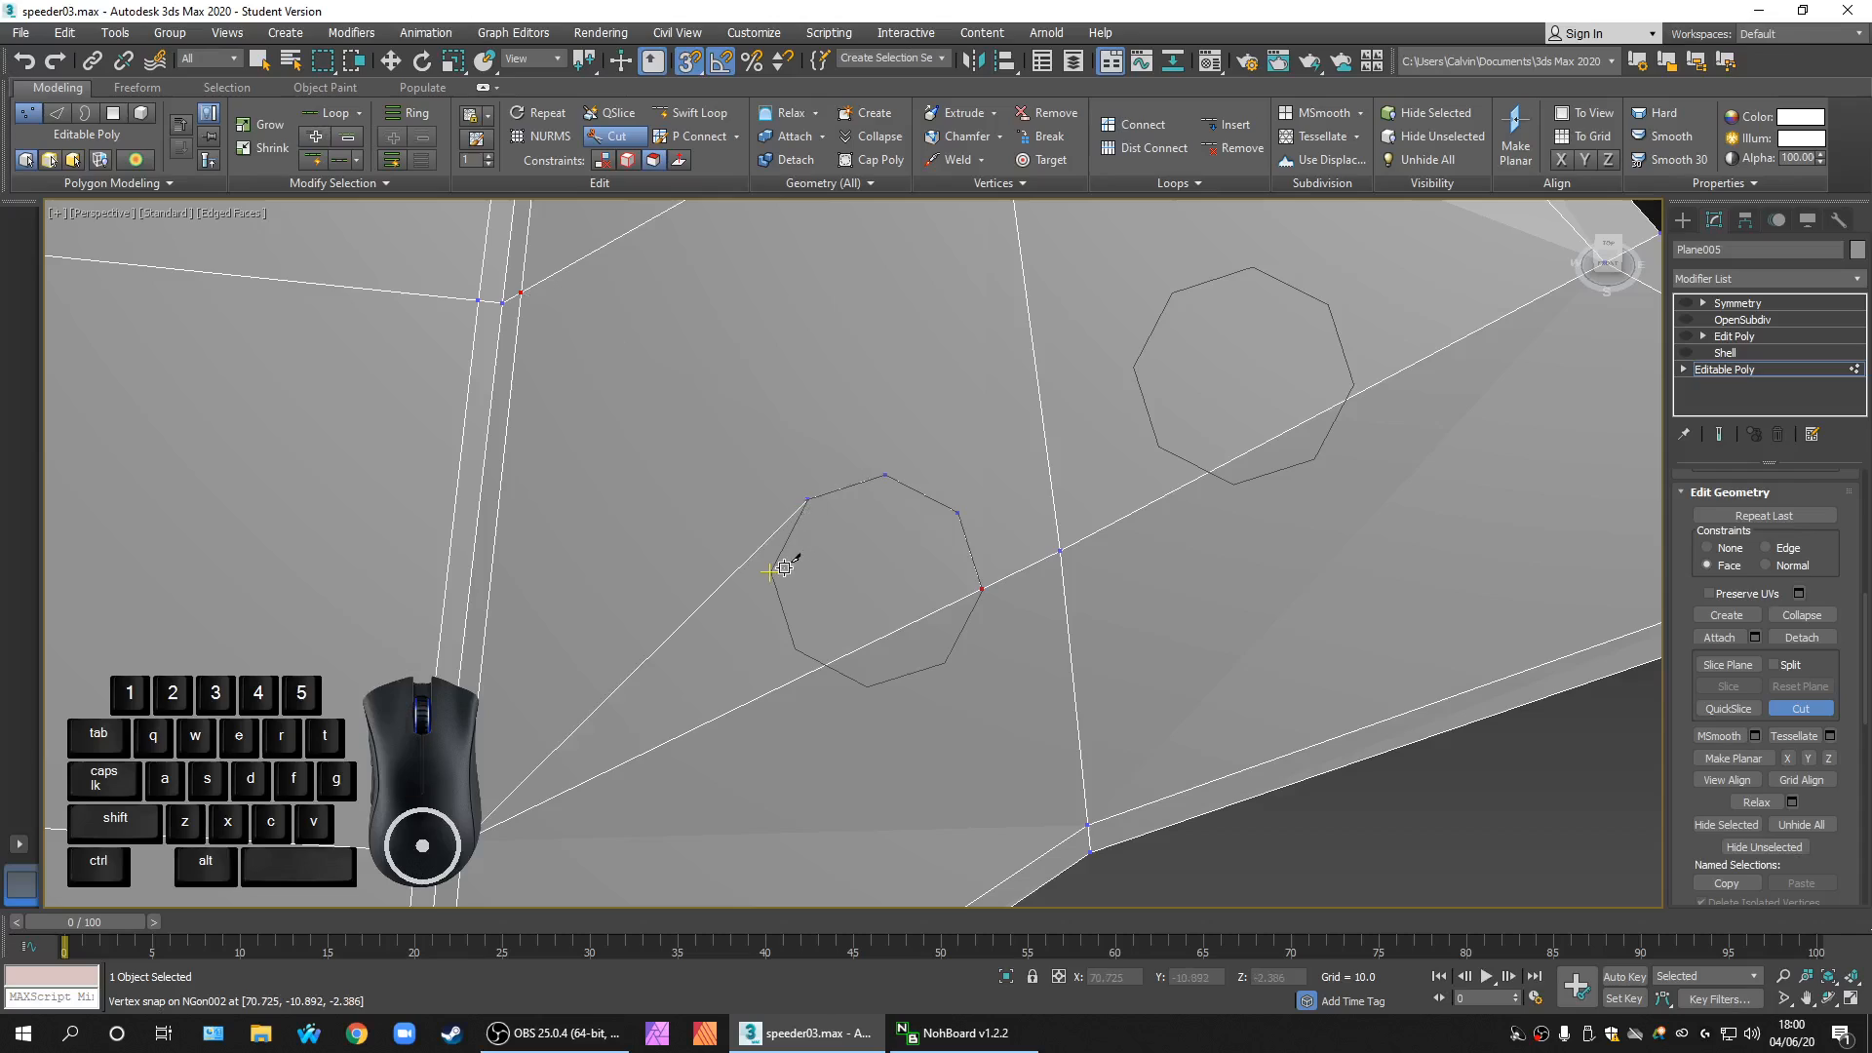
click(866, 686)
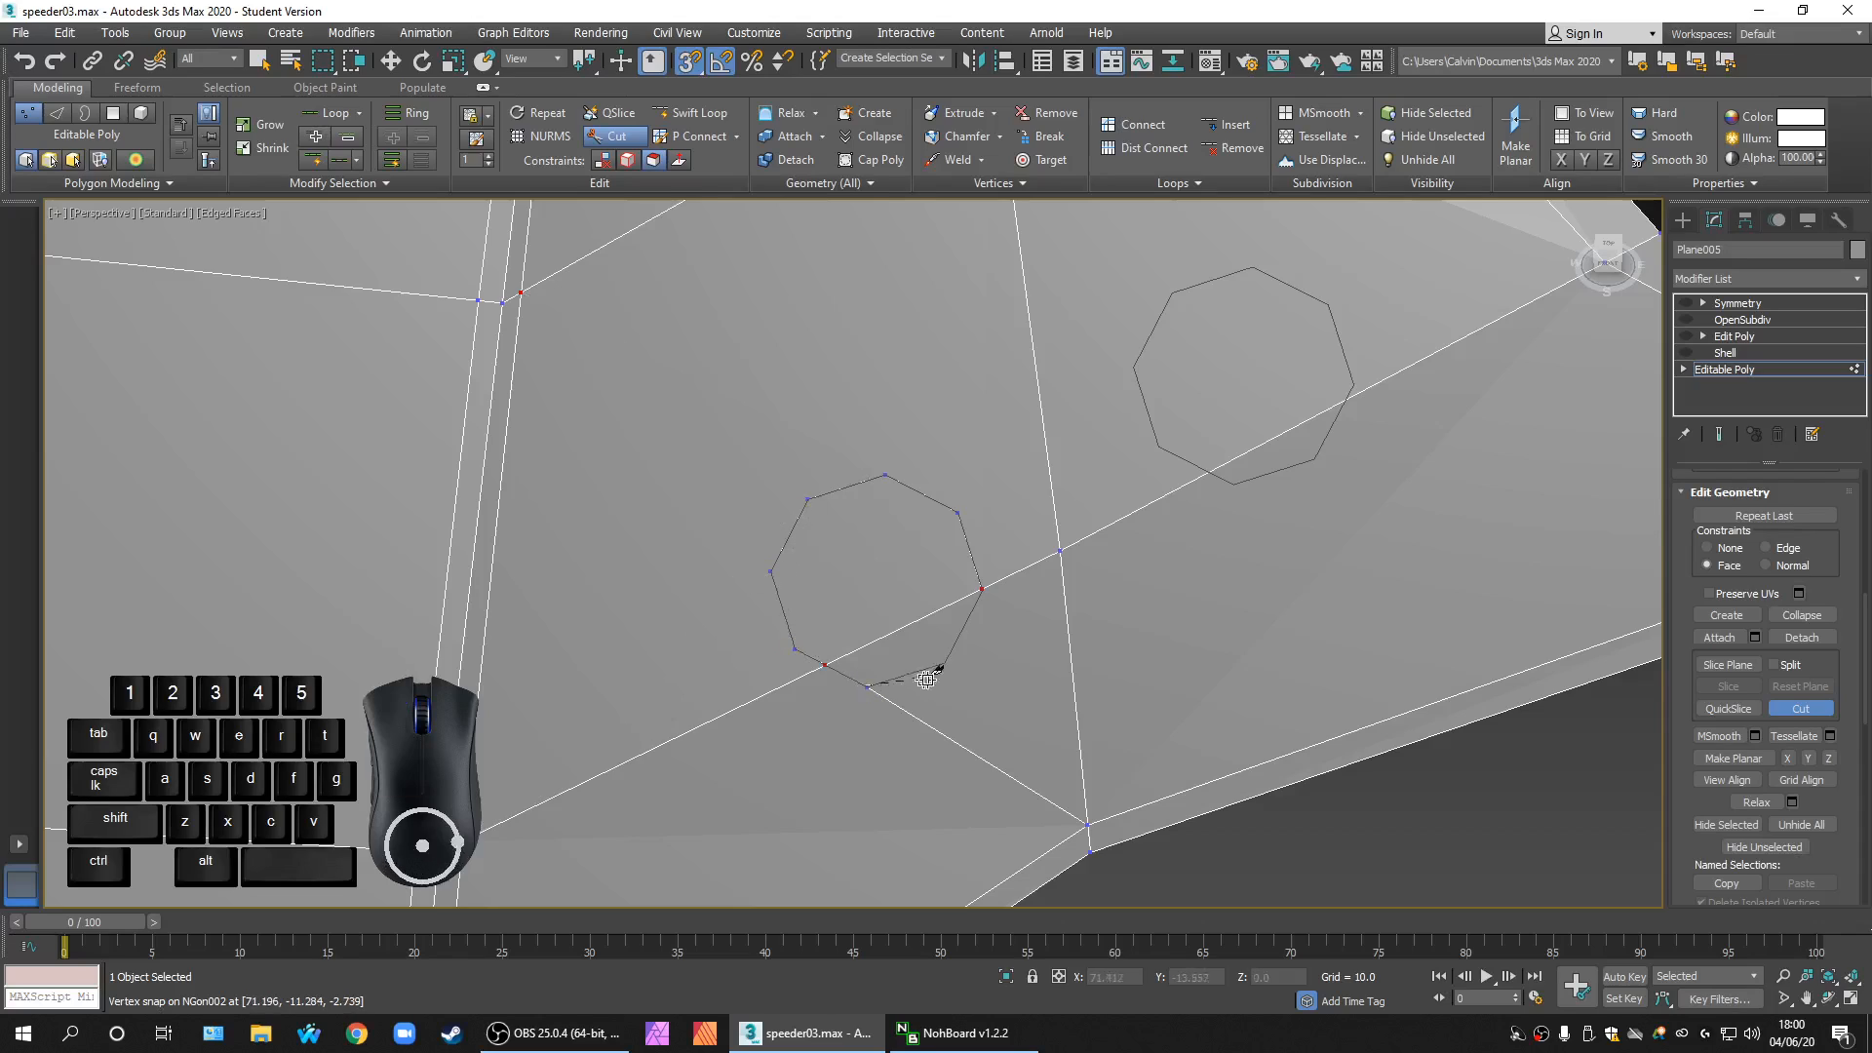
click(945, 661)
click(983, 589)
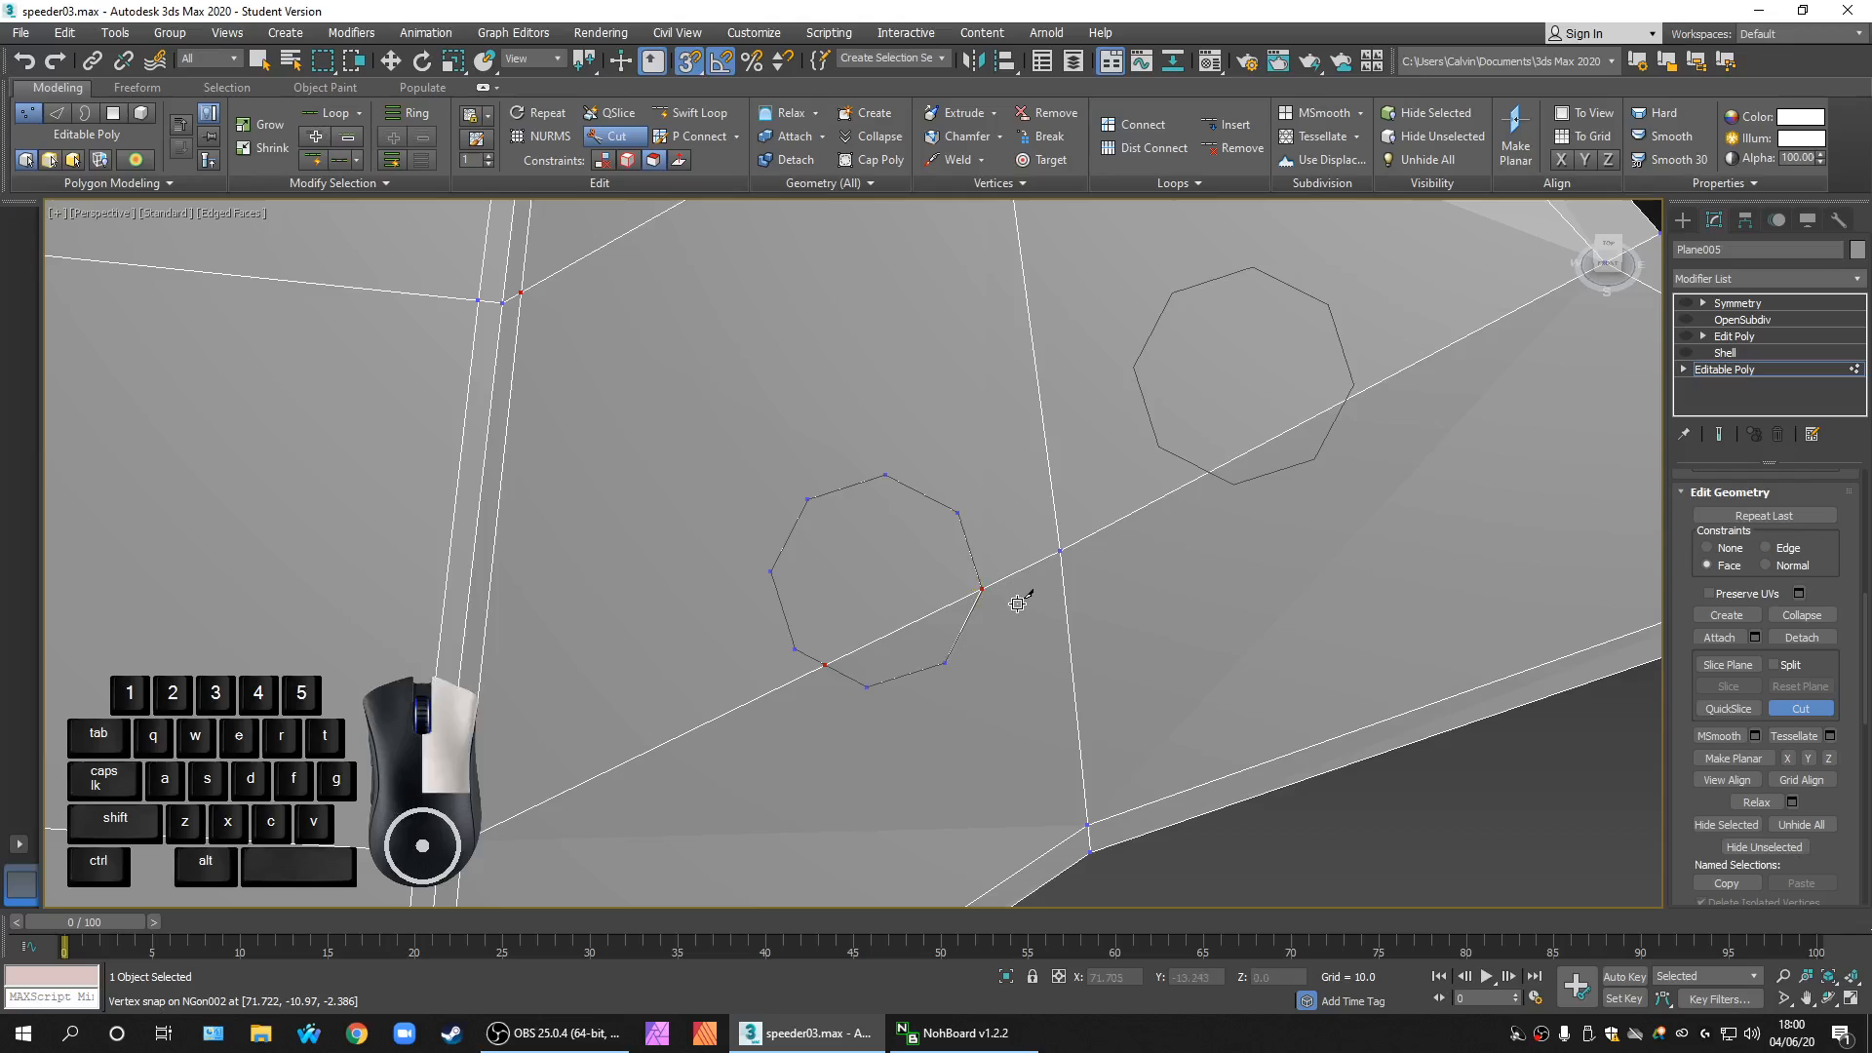
Step: Try to cut the fin mesh along the corners of the upper NGon guide, starting at its lower edge
alt+middle_drag(1016, 593, 920, 698)
click(887, 604)
click(854, 582)
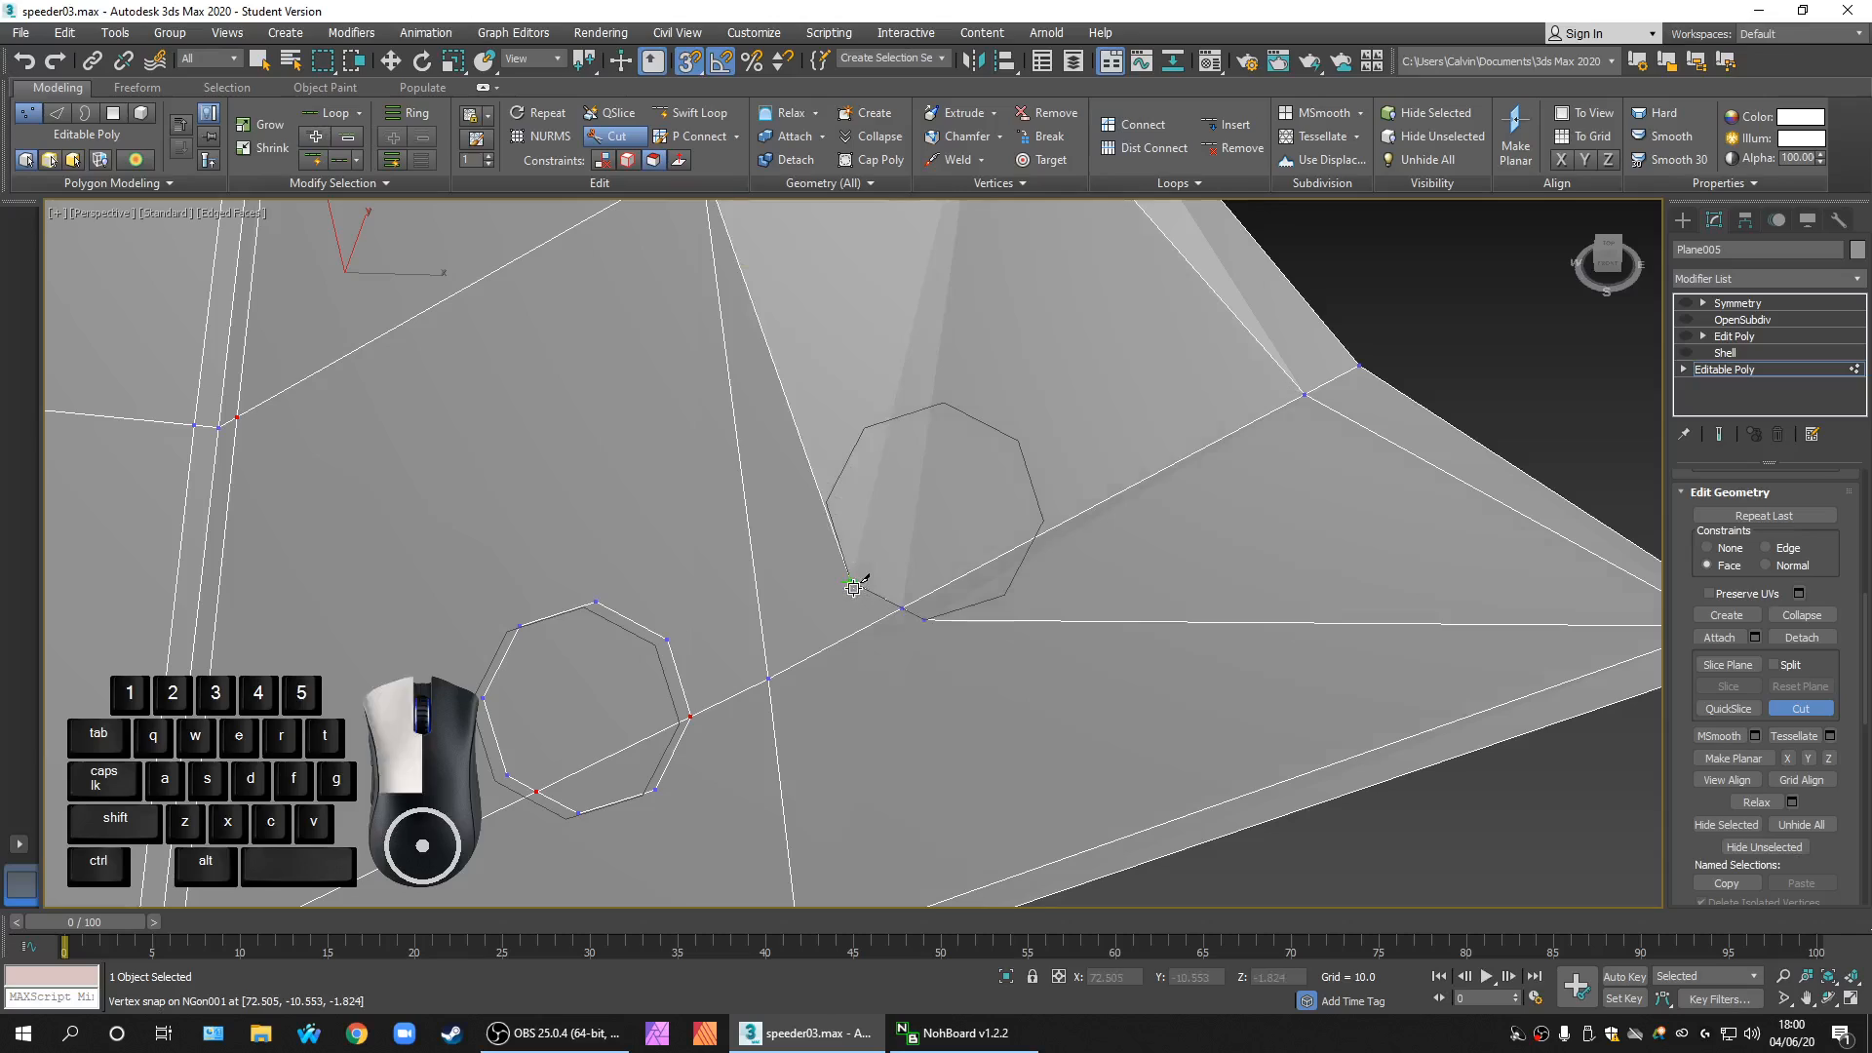
click(829, 499)
click(861, 425)
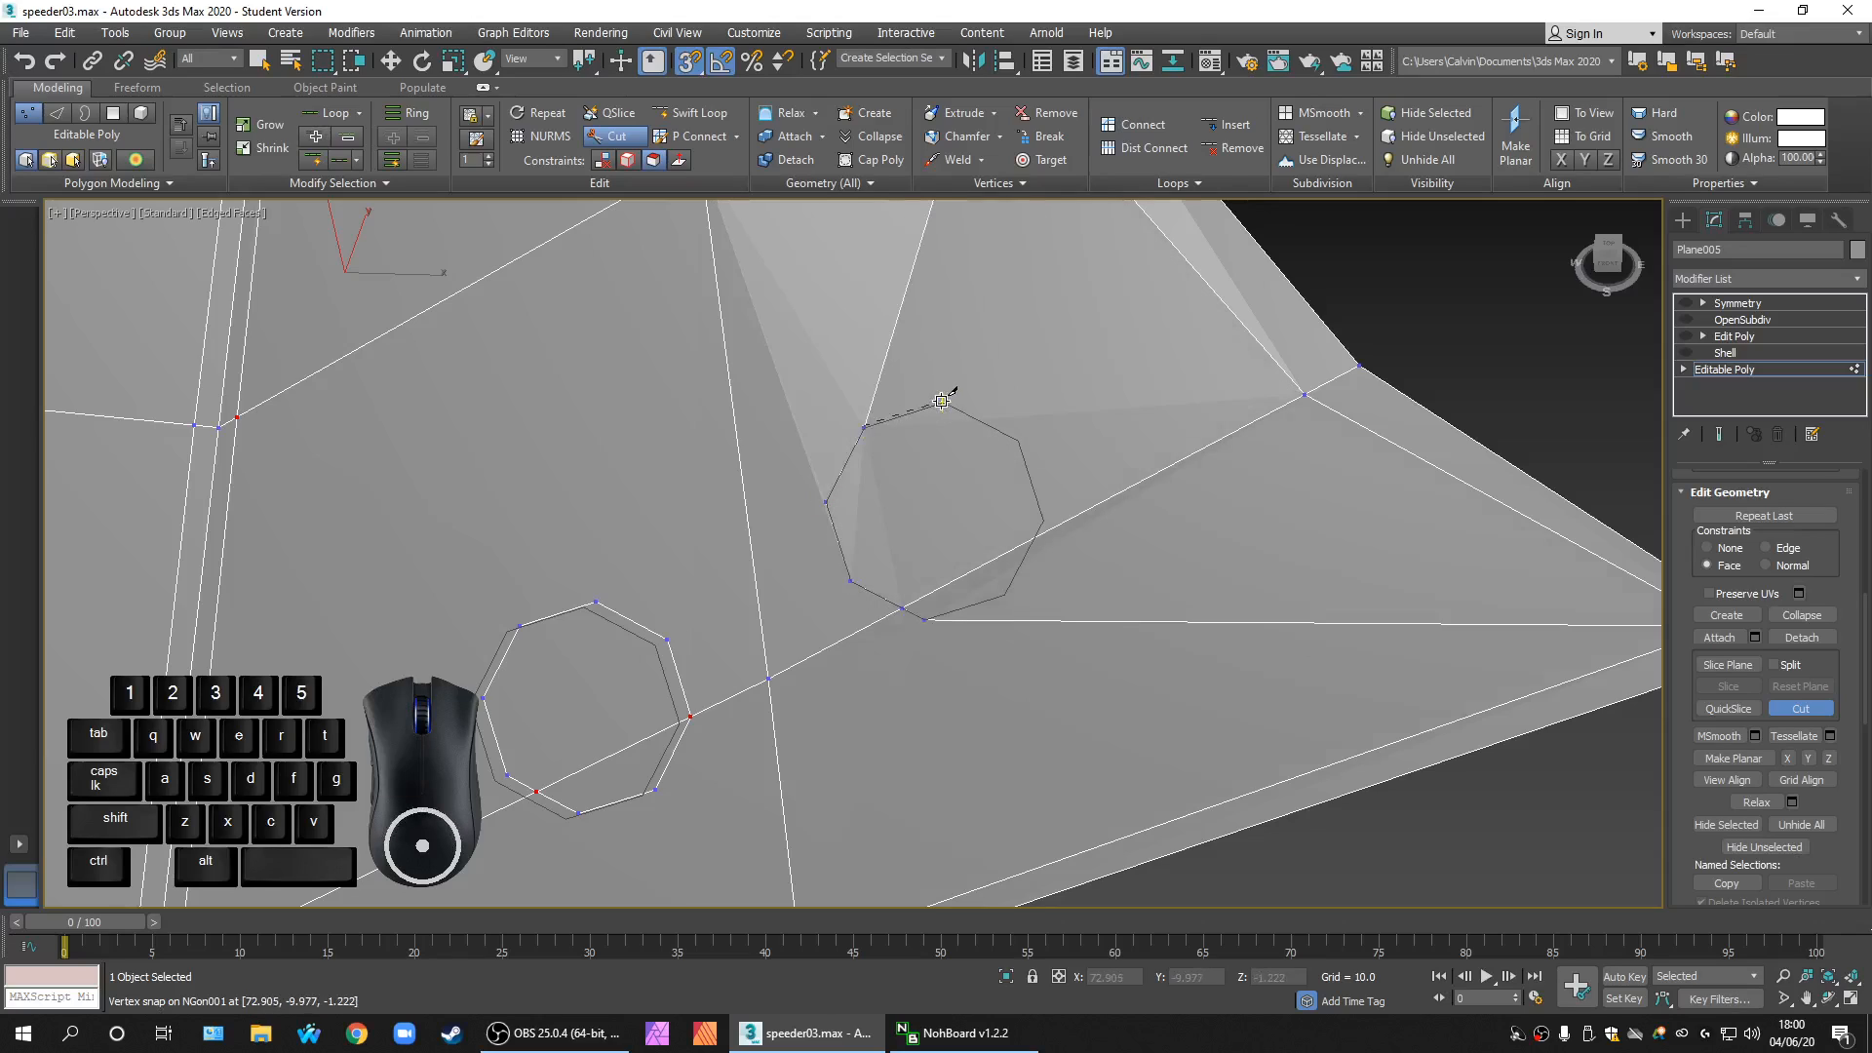
click(942, 403)
click(1020, 441)
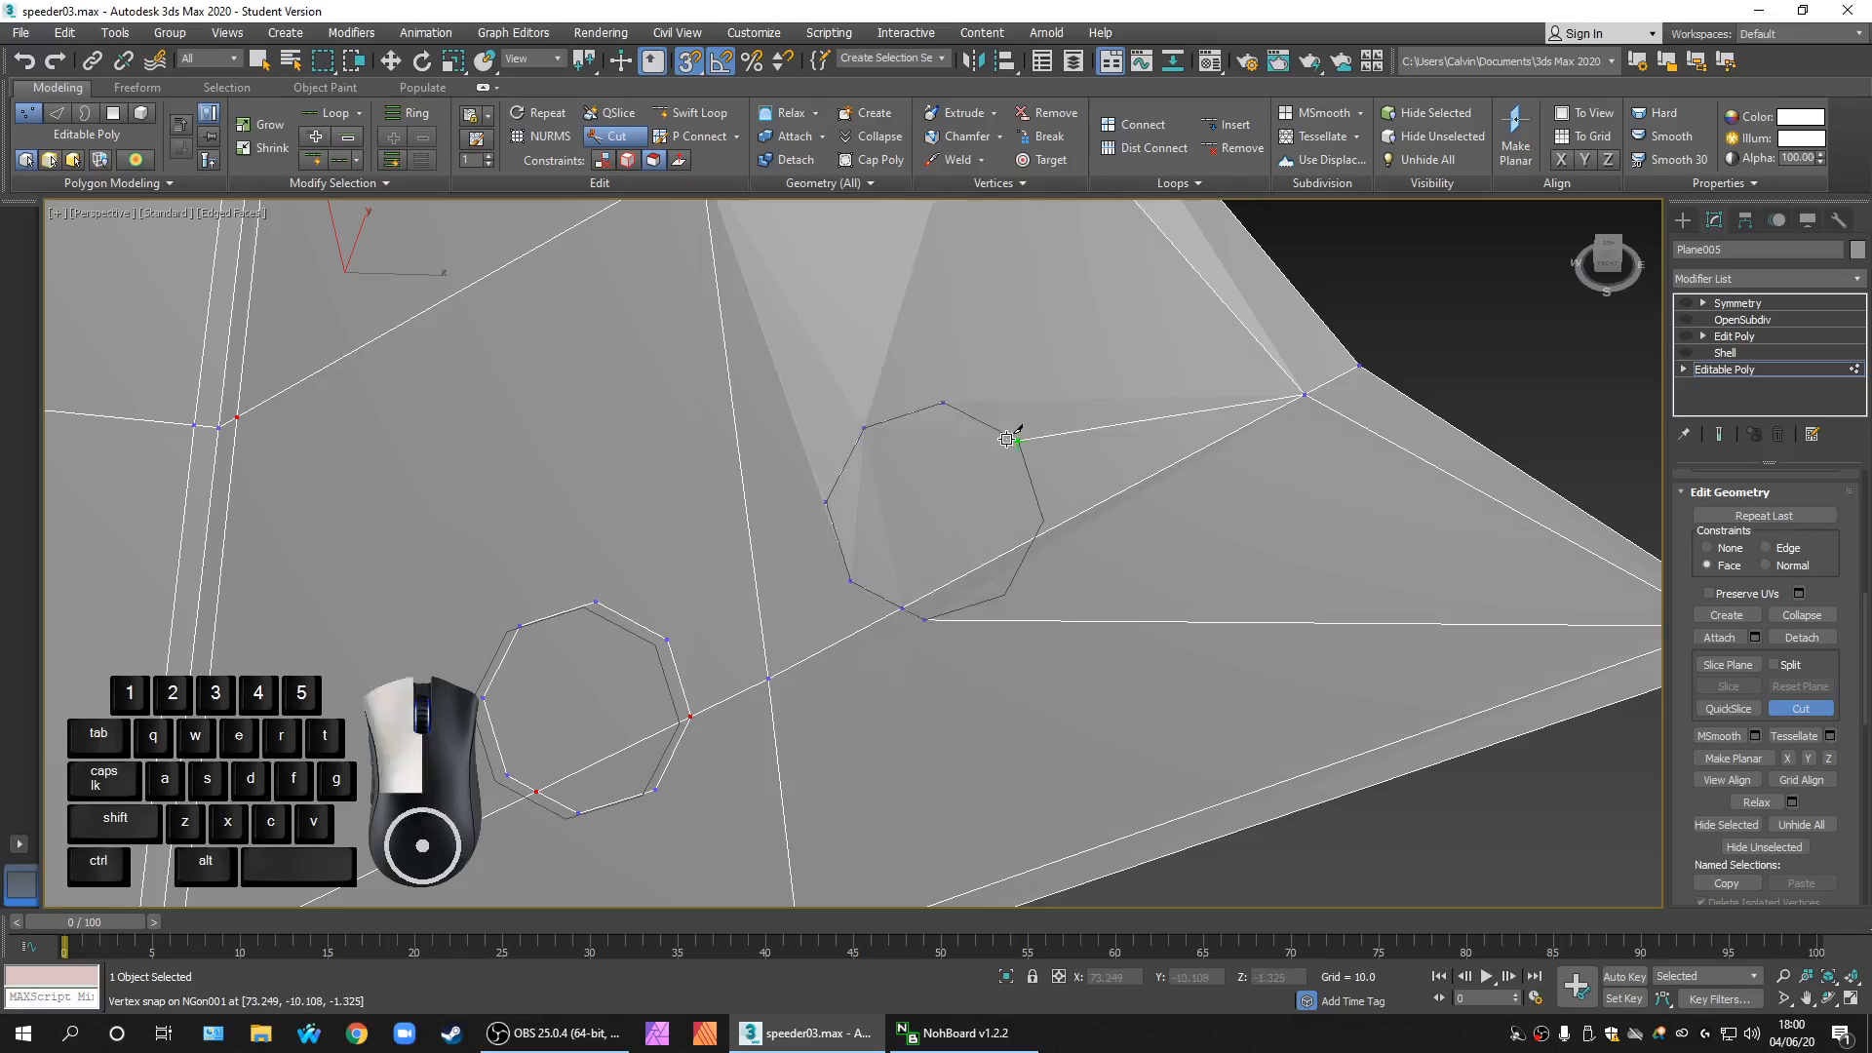
right_click(1082, 485)
alt+middle_drag(1228, 600, 1272, 577)
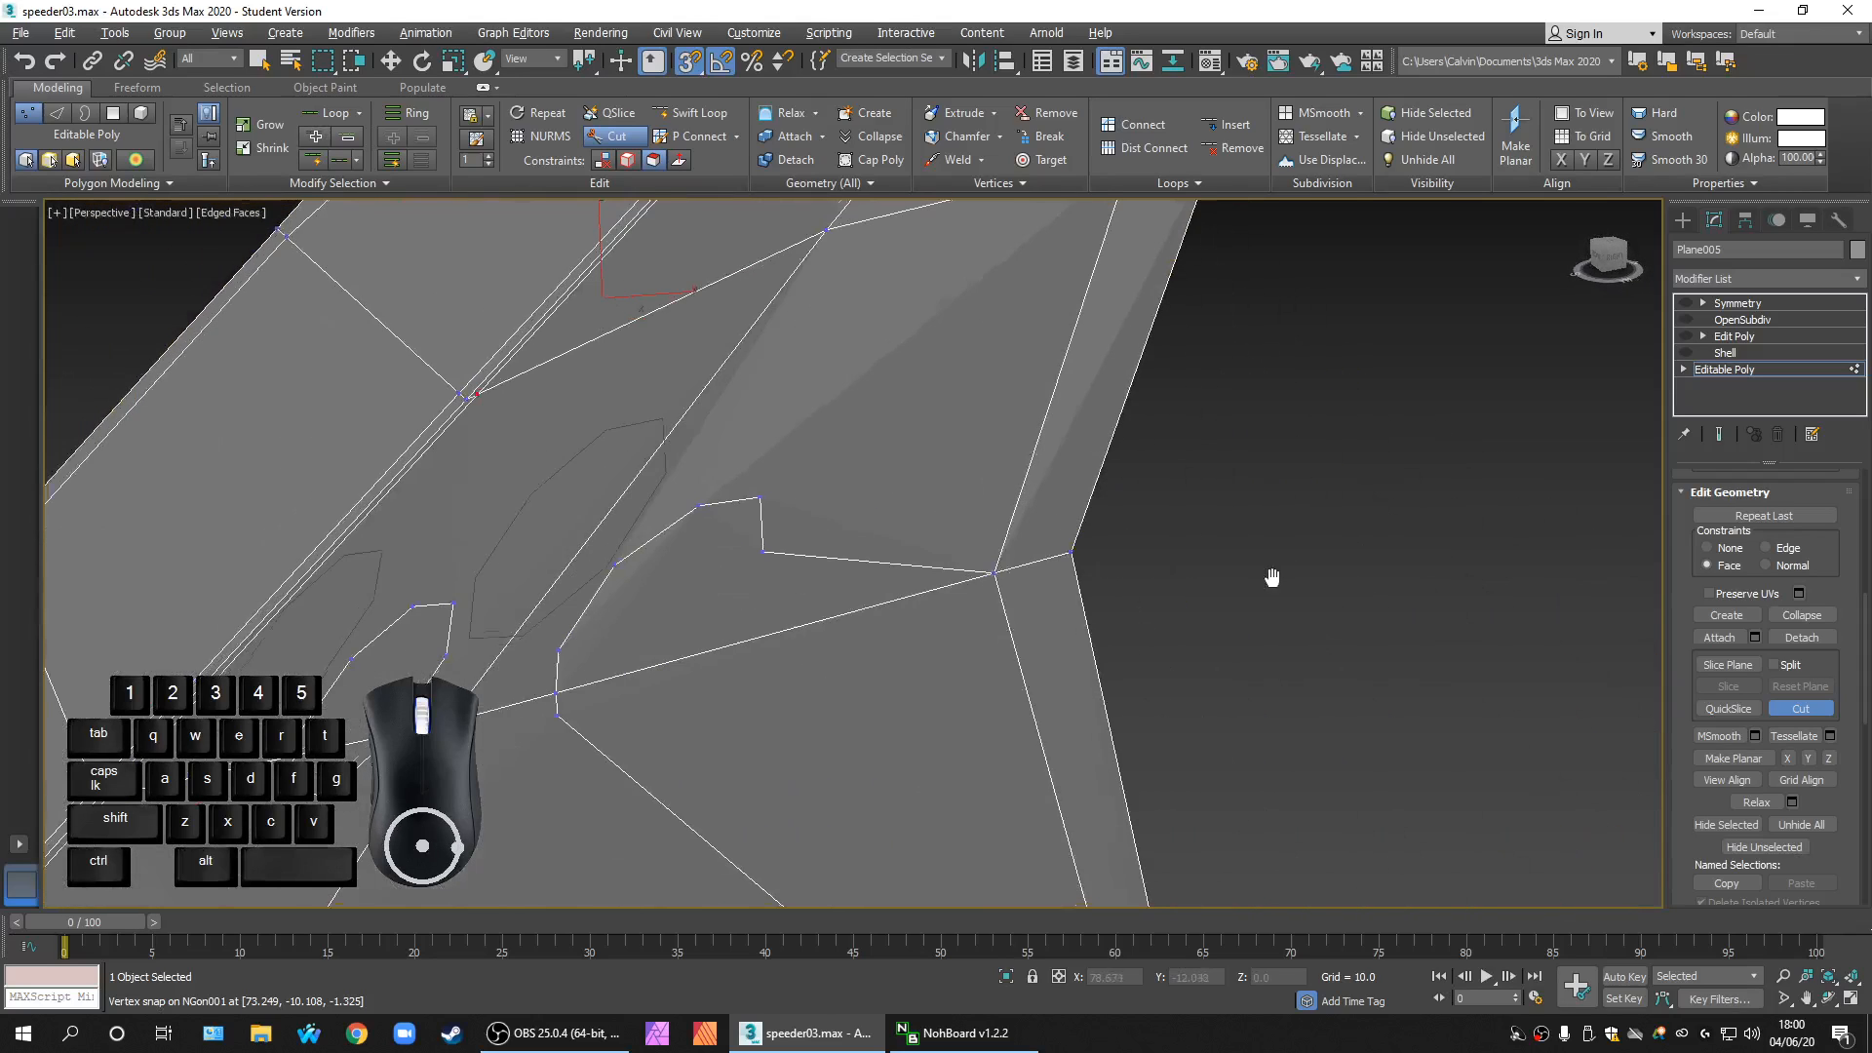
Step: Undo the cuts made around the upper octagon guide
key(ctrl+z)
key(ctrl+z)
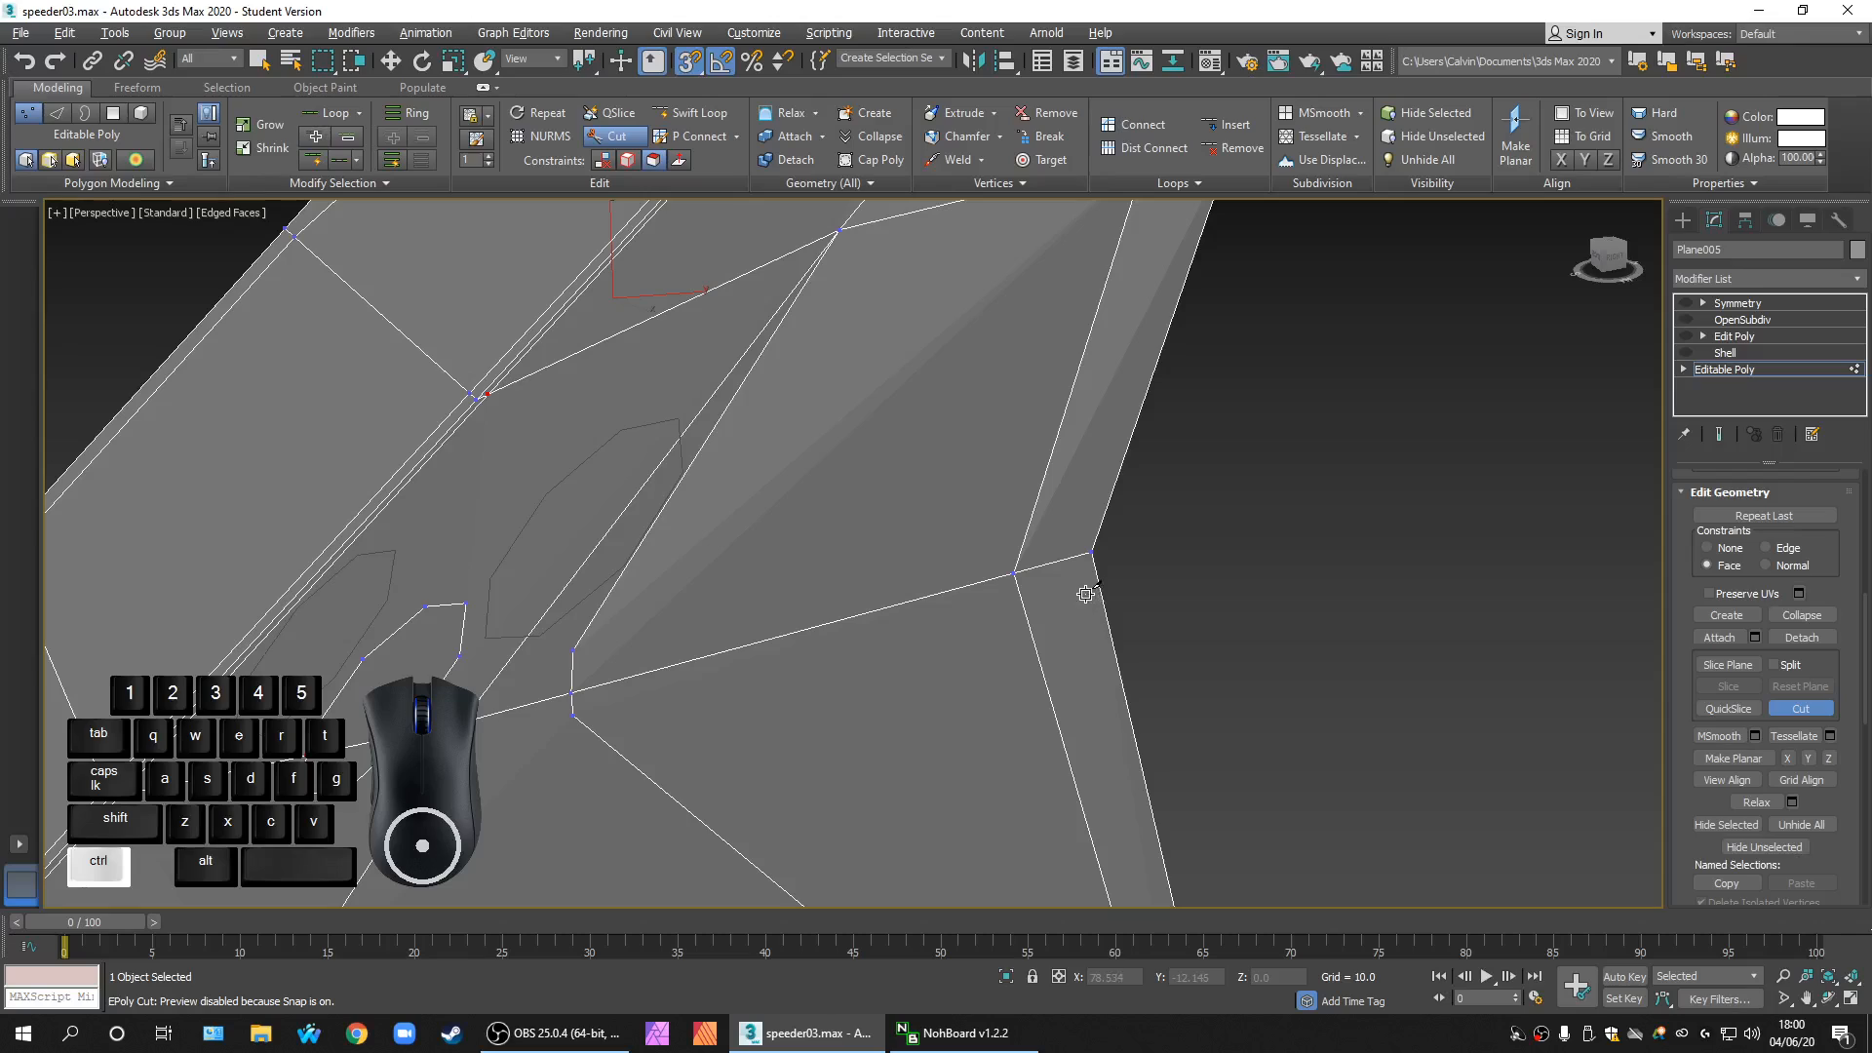
key(ctrl+z)
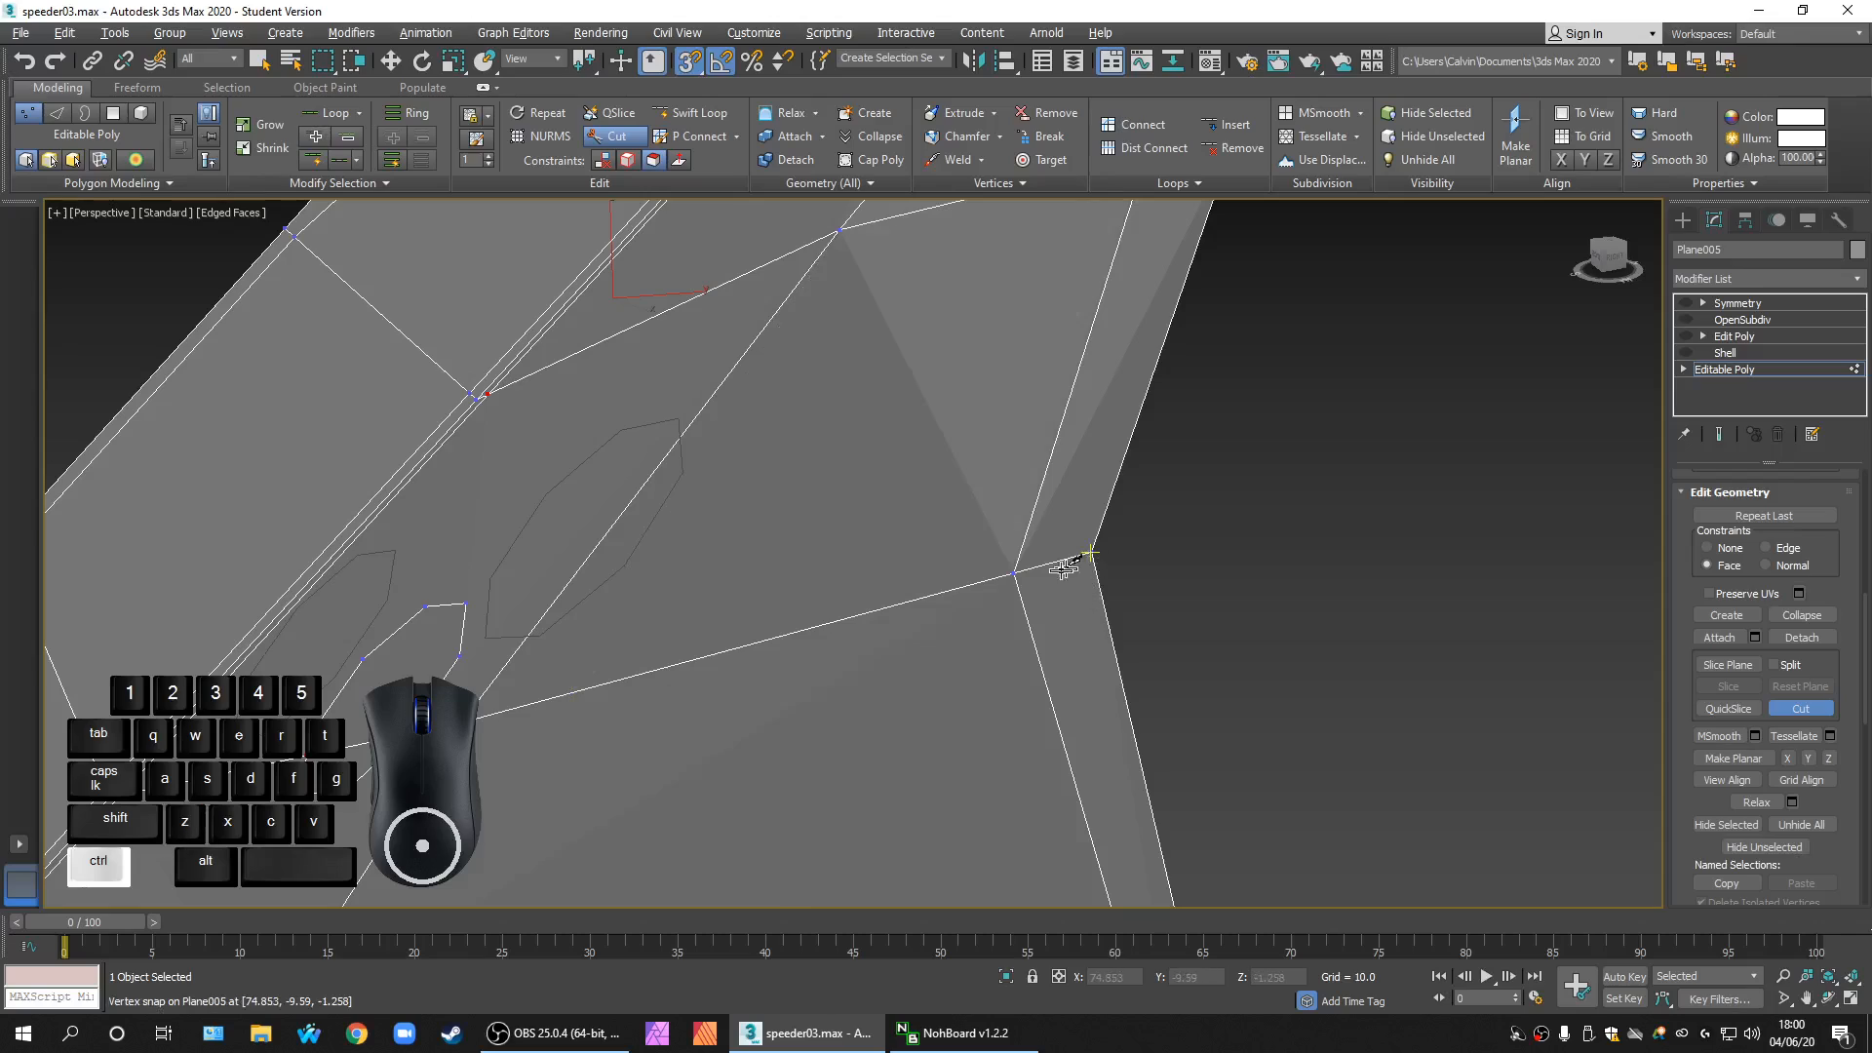
Step: Try to cut a closed octagon into the fin mesh around the upper NGon guide, snapping to its corners from the lower edge
click(539, 635)
click(624, 564)
click(681, 467)
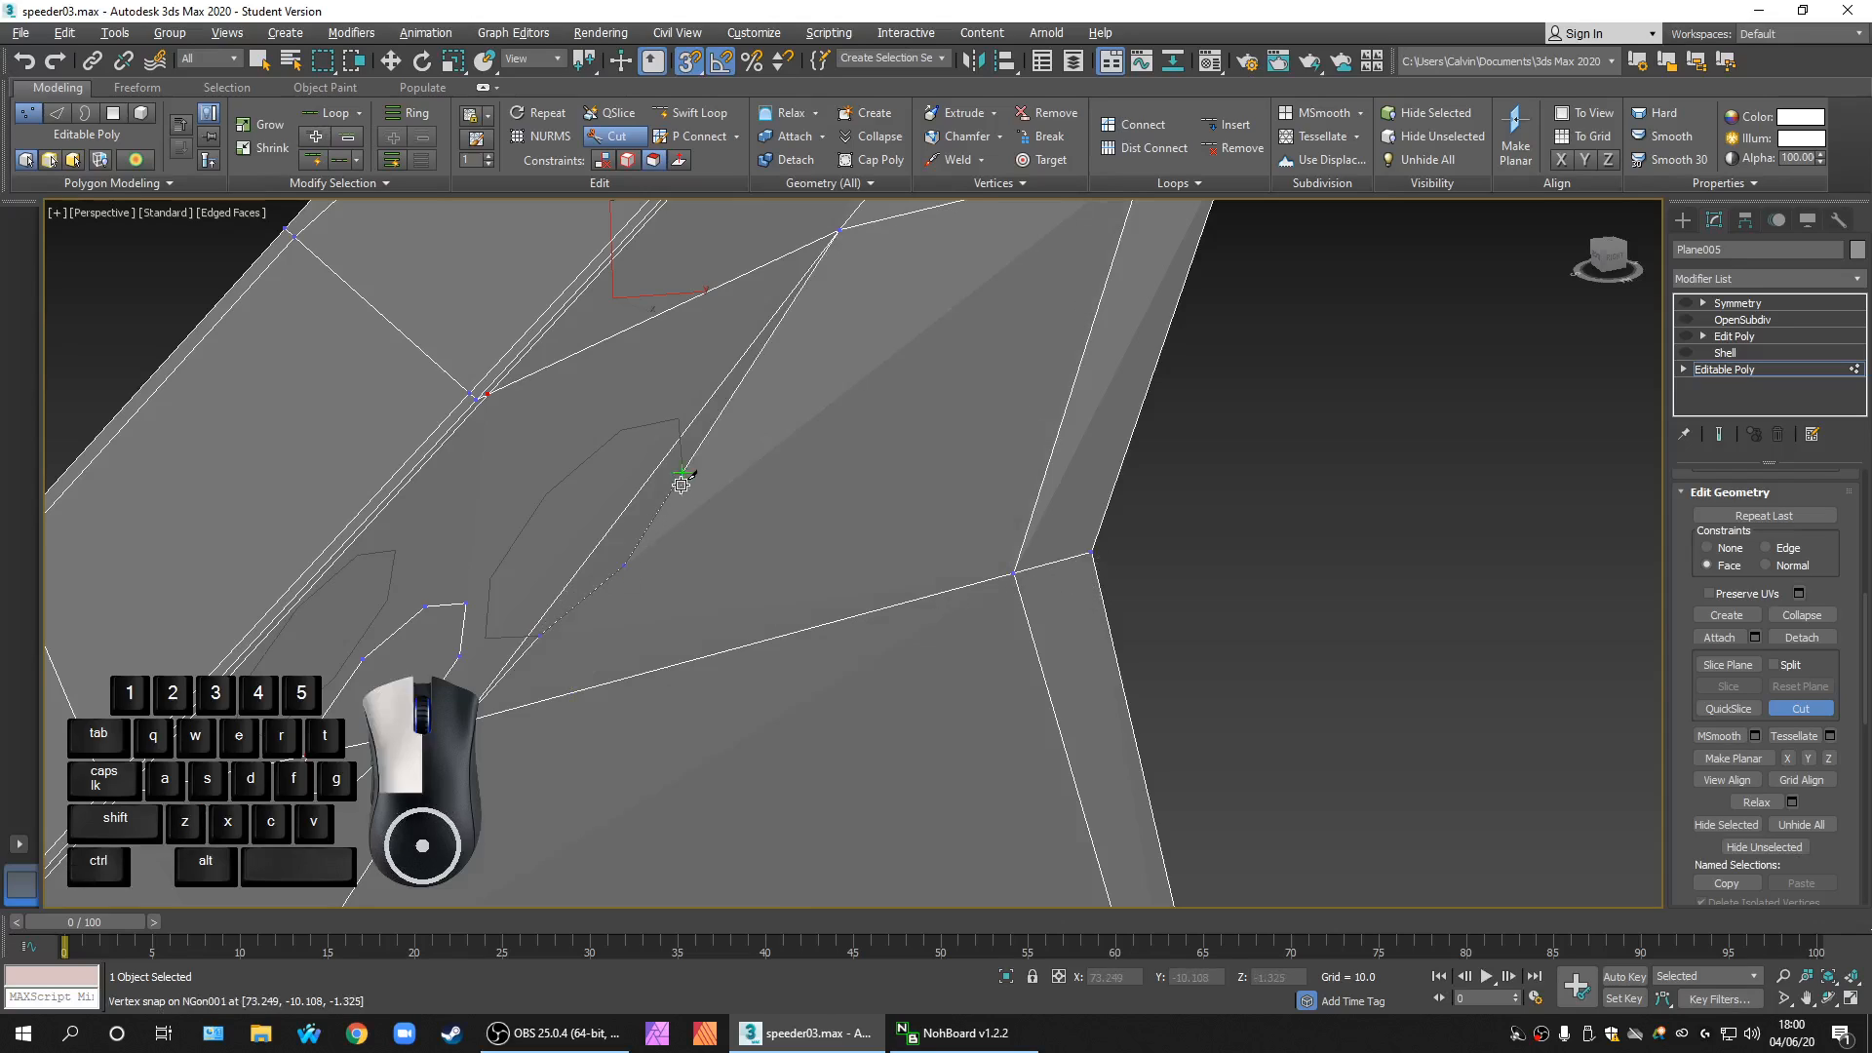
click(680, 419)
click(618, 430)
click(543, 495)
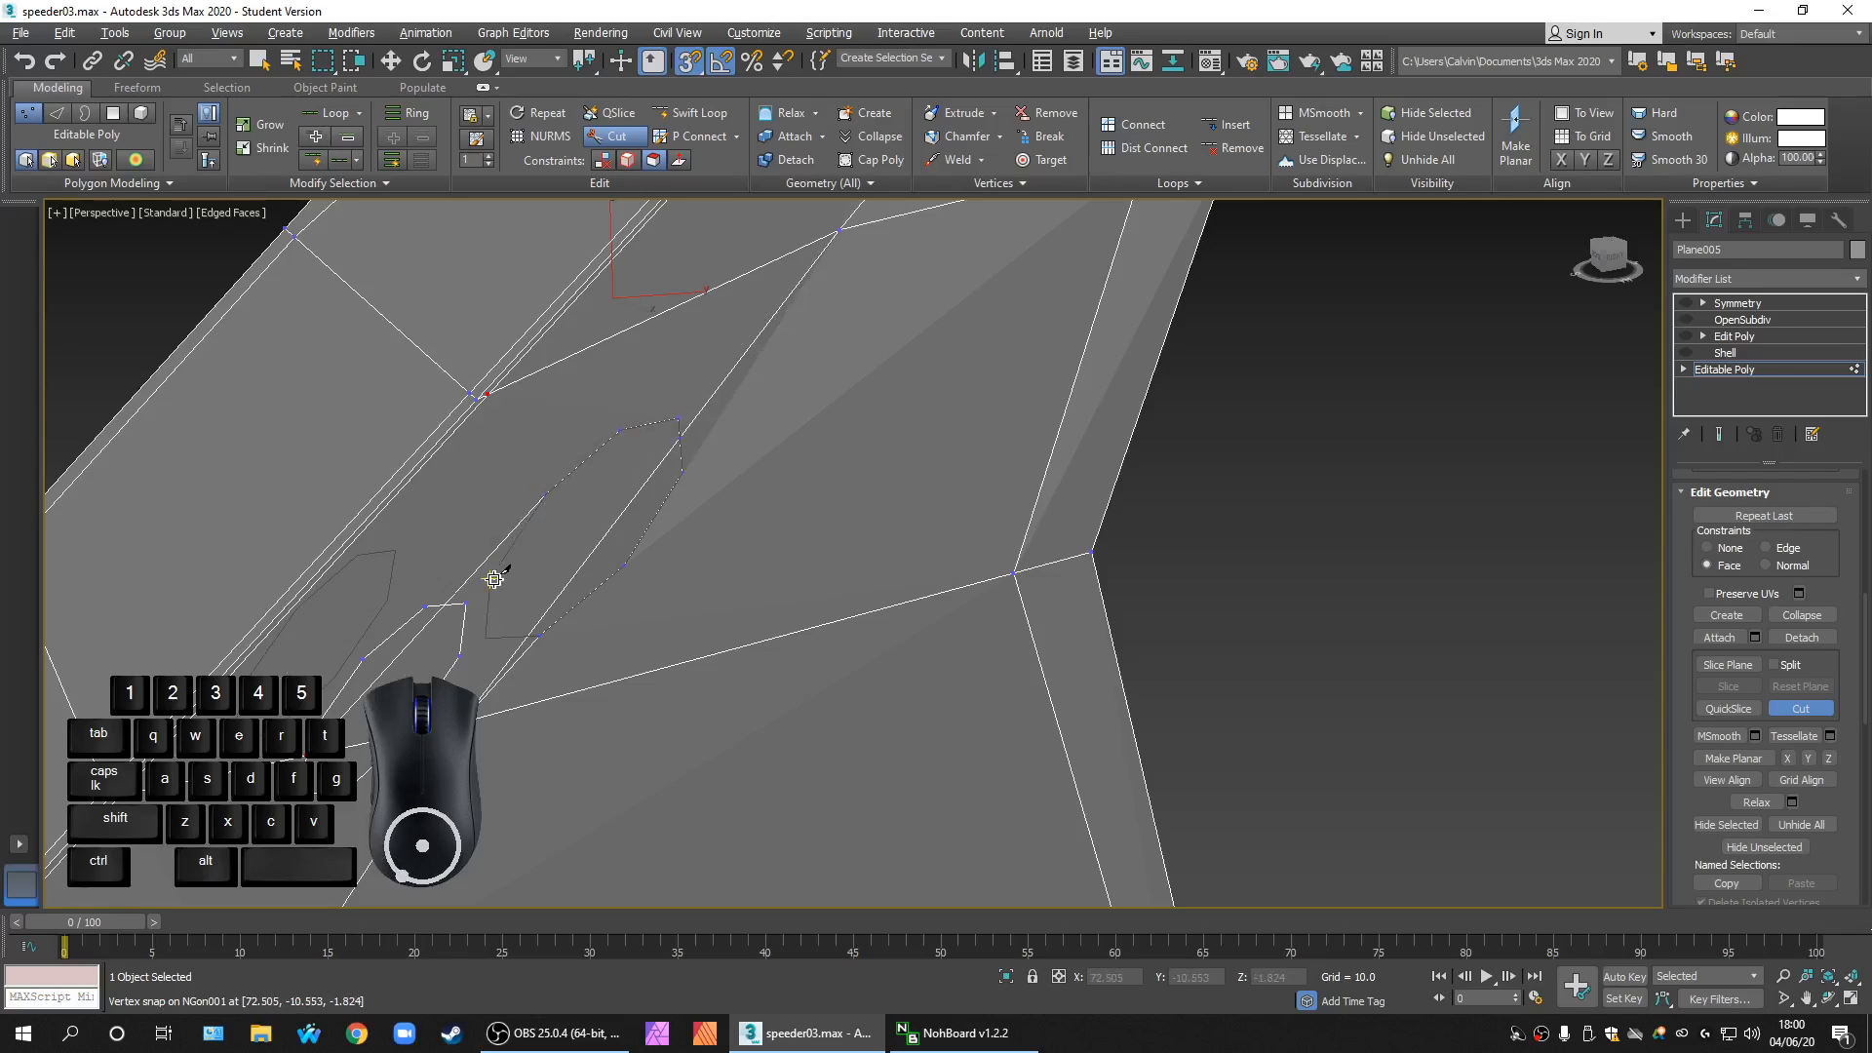
click(489, 579)
click(539, 635)
Step: Examine from several angles how the cut octagons line up with the NGon guides and the fin surface
scroll(794, 710, down, 4)
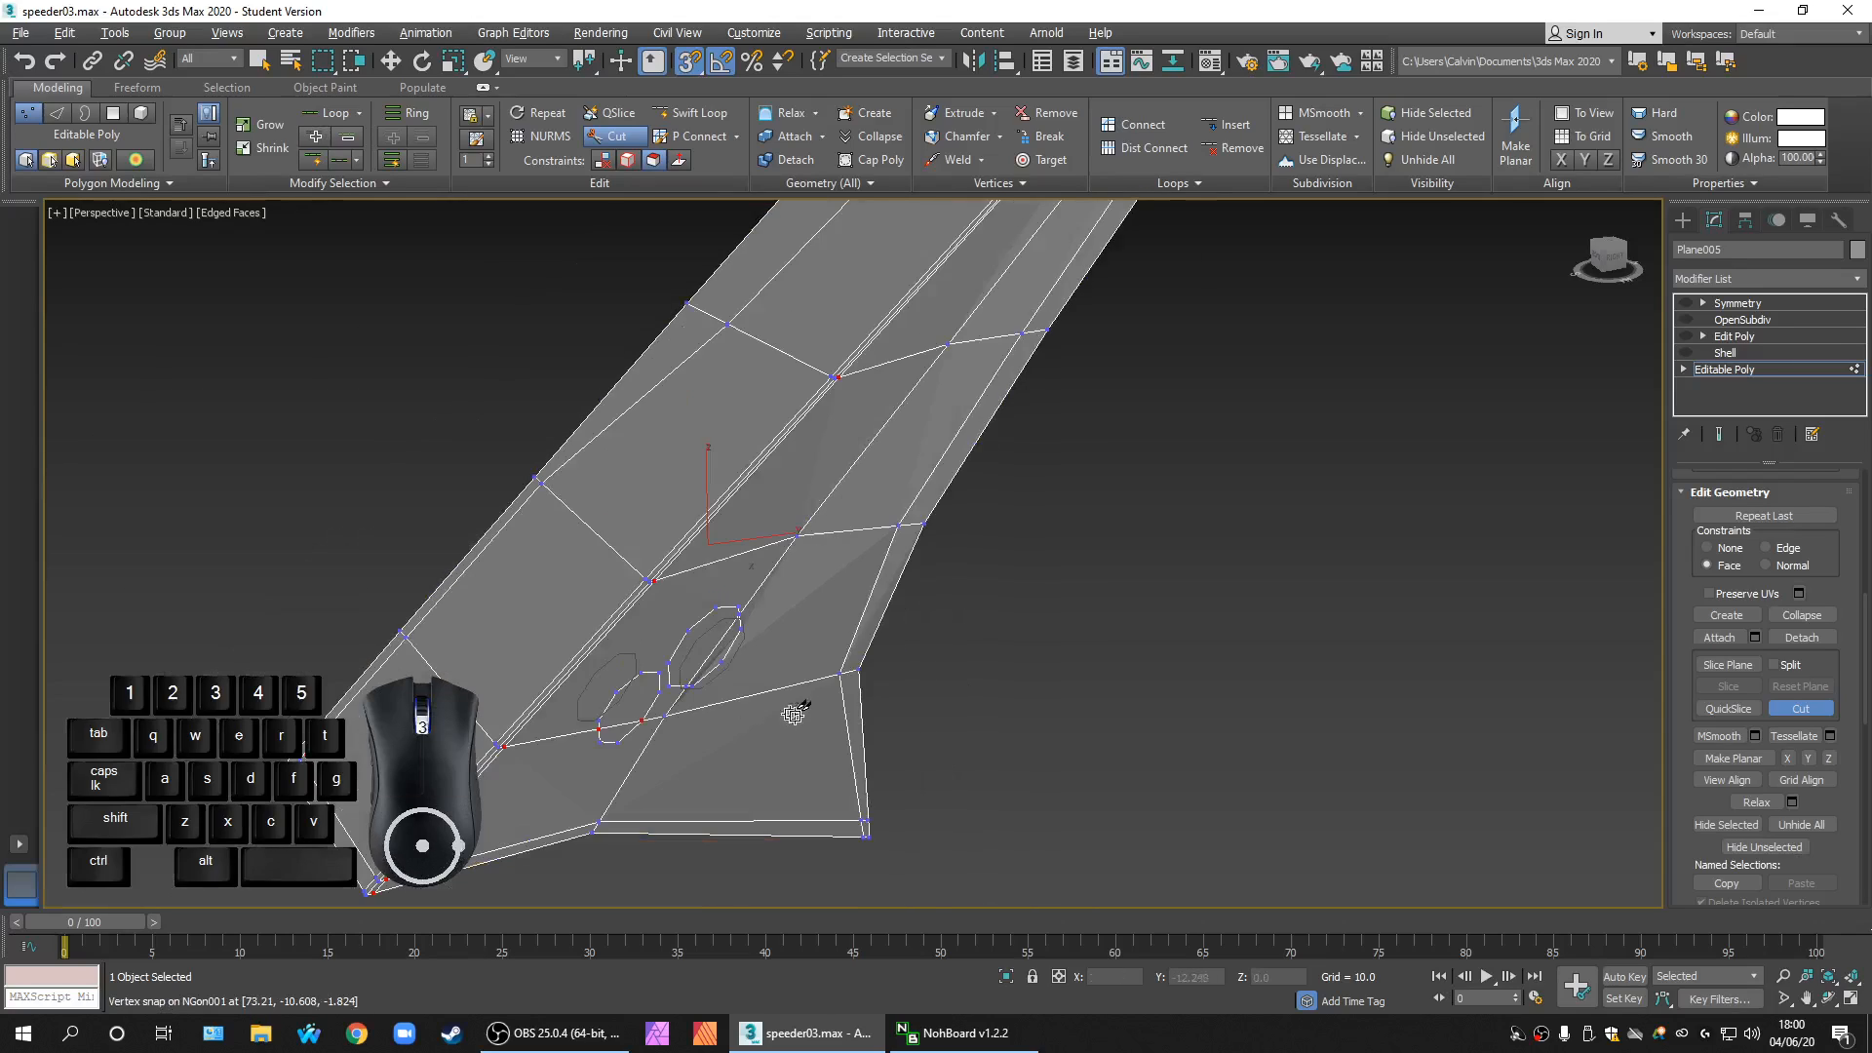
alt+middle_drag(794, 710, 861, 756)
scroll(965, 749, up, 4)
scroll(965, 750, down, 3)
scroll(1053, 660, up, 3)
alt+middle_drag(1052, 660, 931, 829)
scroll(931, 829, up, 3)
scroll(927, 722, down, 3)
scroll(952, 639, up, 3)
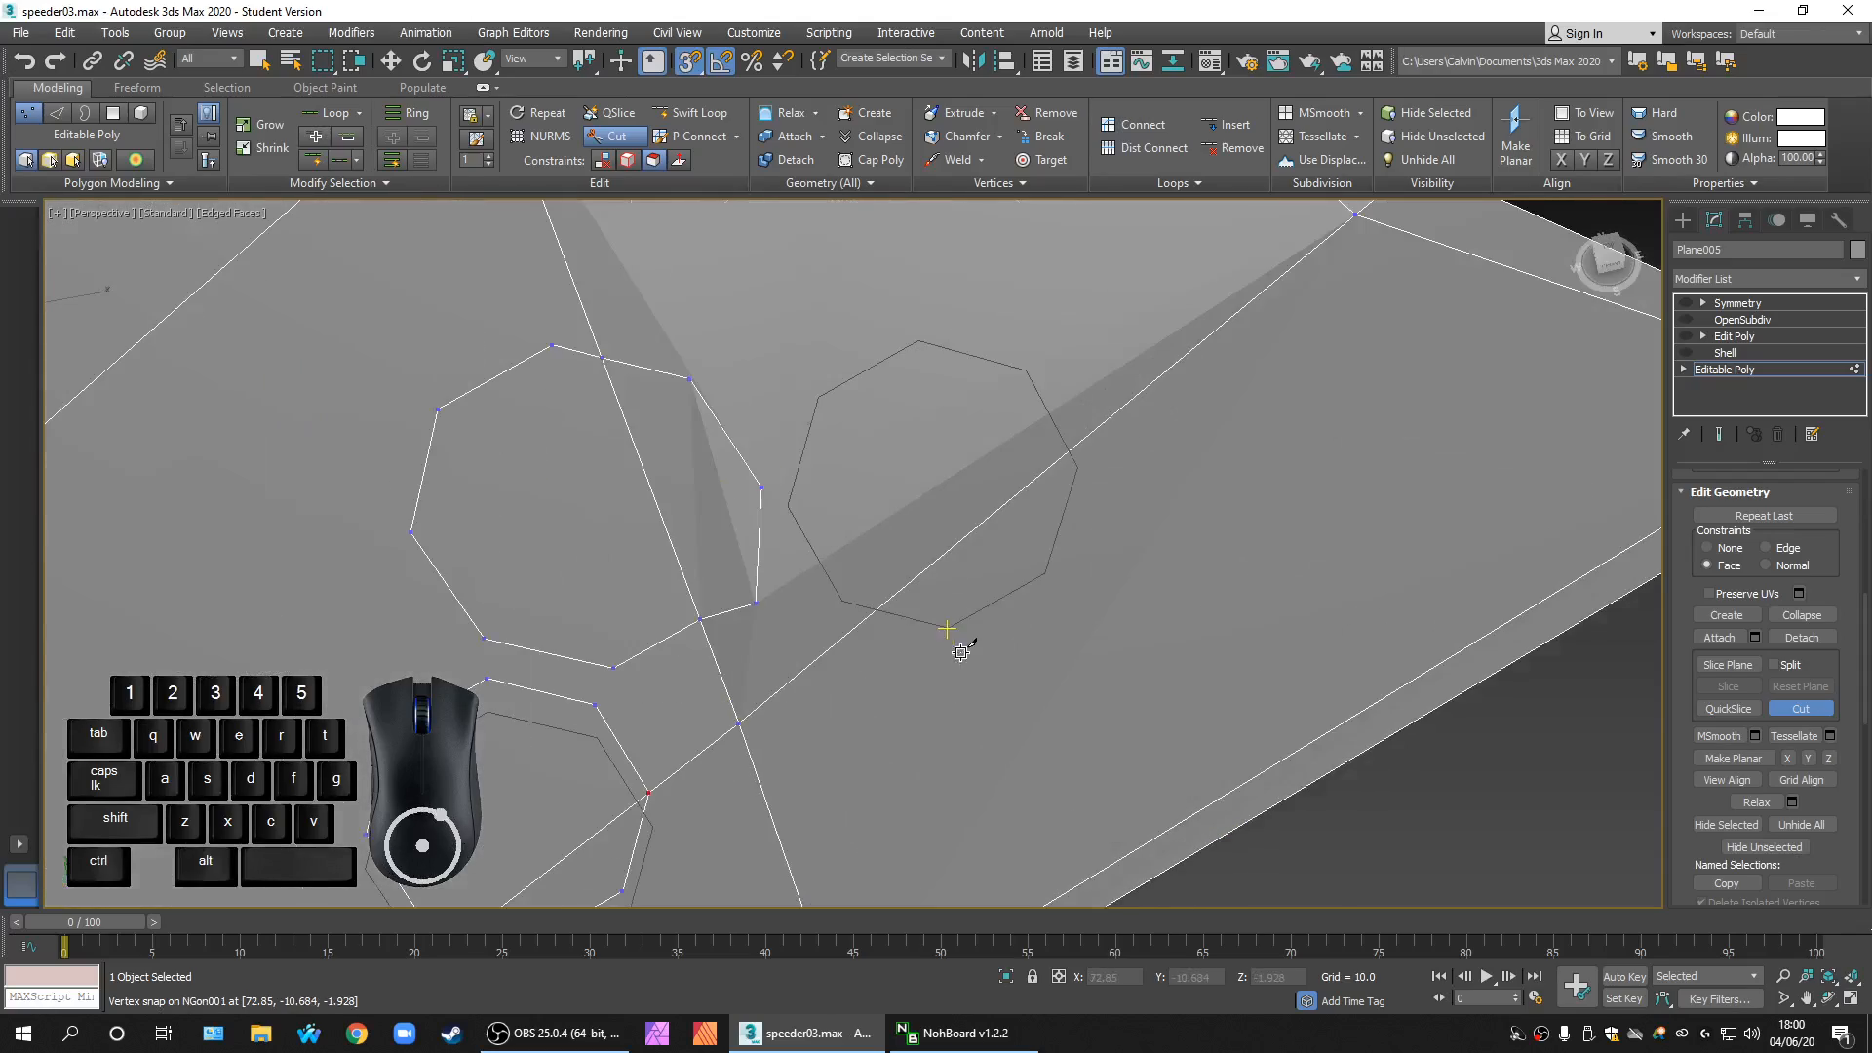
scroll(1007, 681, down, 3)
scroll(812, 618, up, 3)
alt+middle_drag(1007, 682, 1010, 752)
scroll(989, 824, up, 3)
alt+middle_drag(989, 824, 1149, 618)
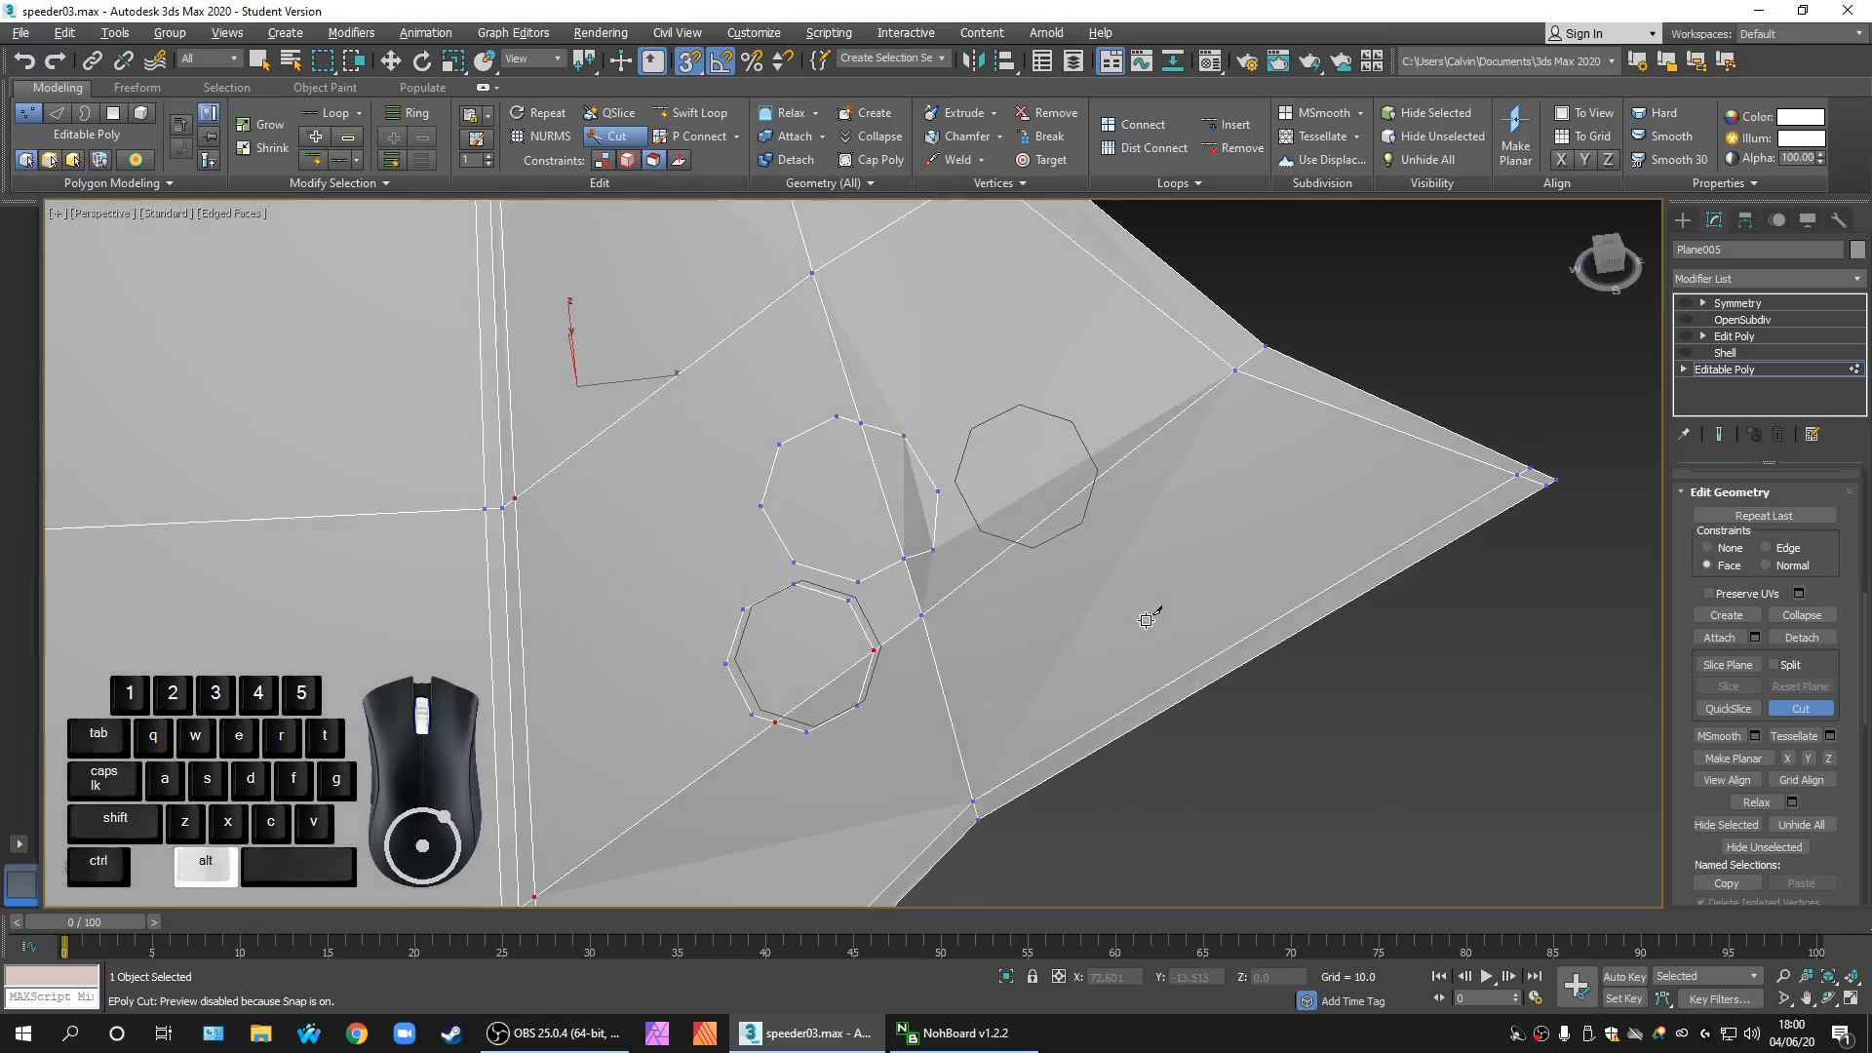
scroll(1107, 522, up, 3)
scroll(1108, 526, down, 5)
alt+middle_drag(1107, 526, 1116, 643)
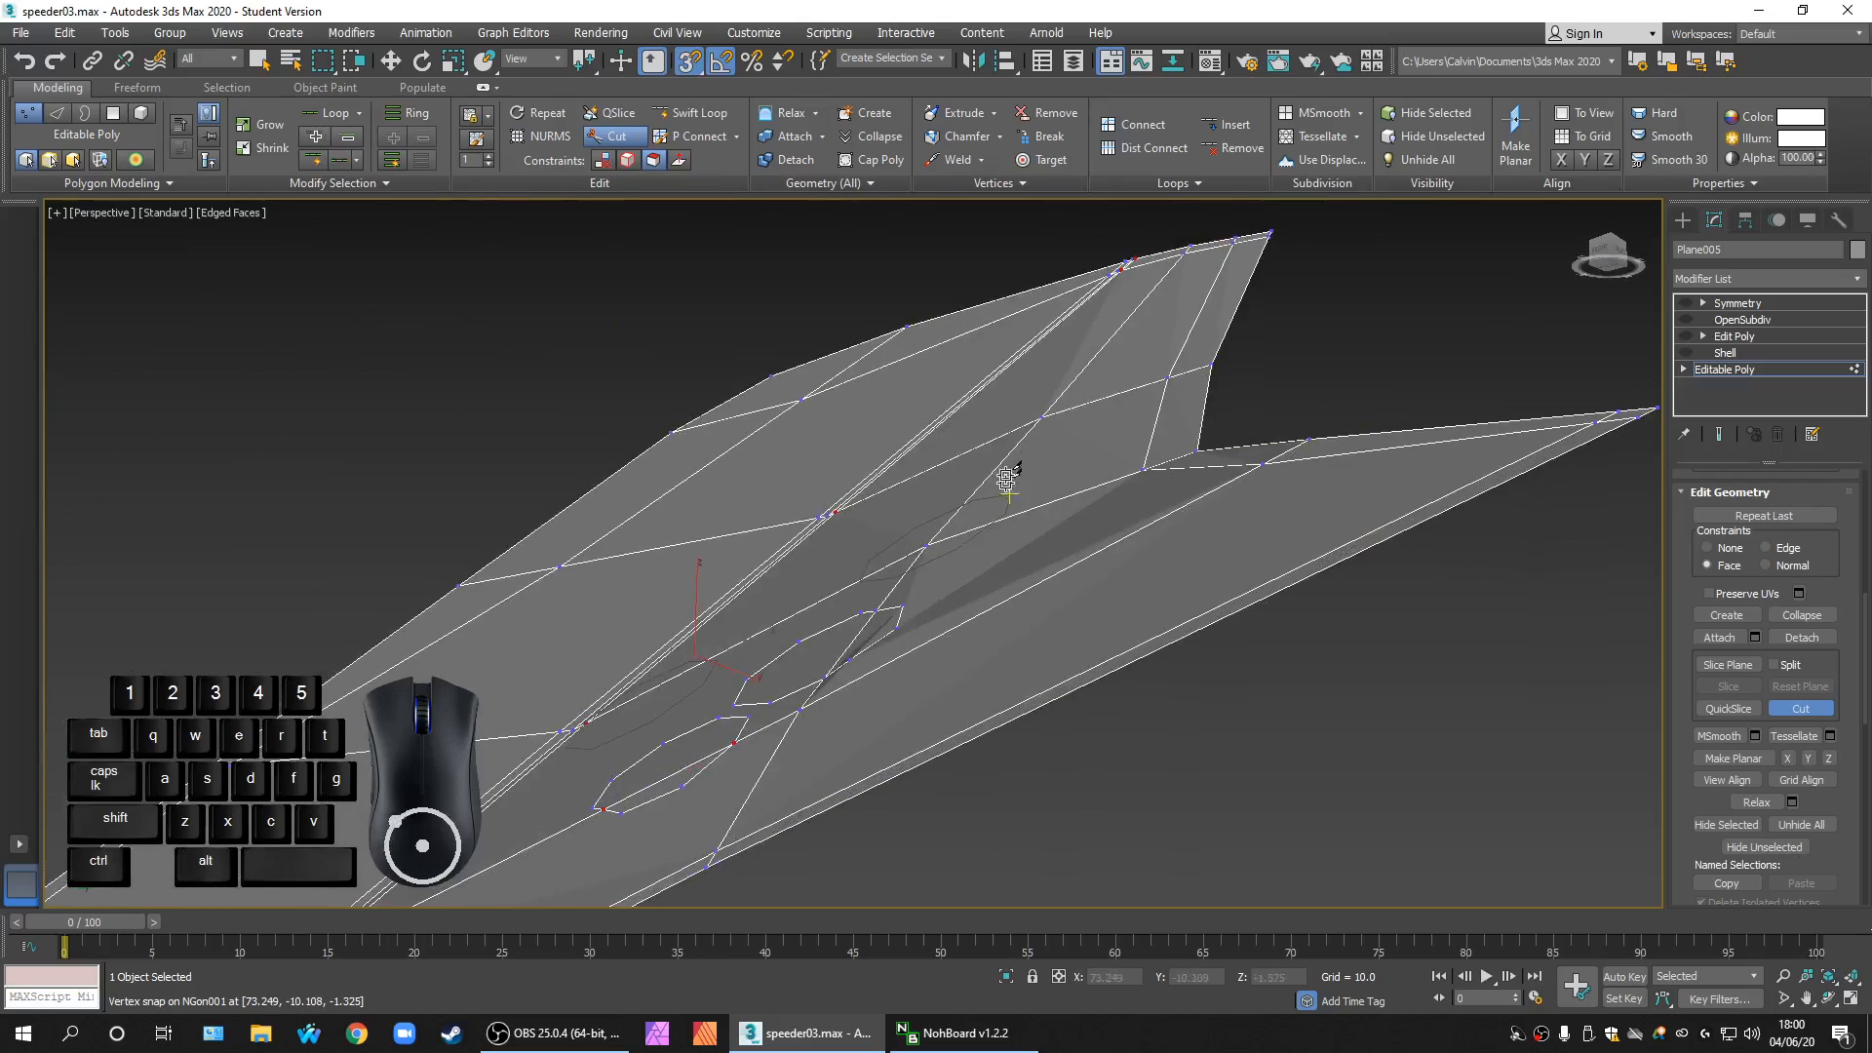
alt+middle_drag(1031, 560, 1094, 562)
scroll(1095, 563, down, 4)
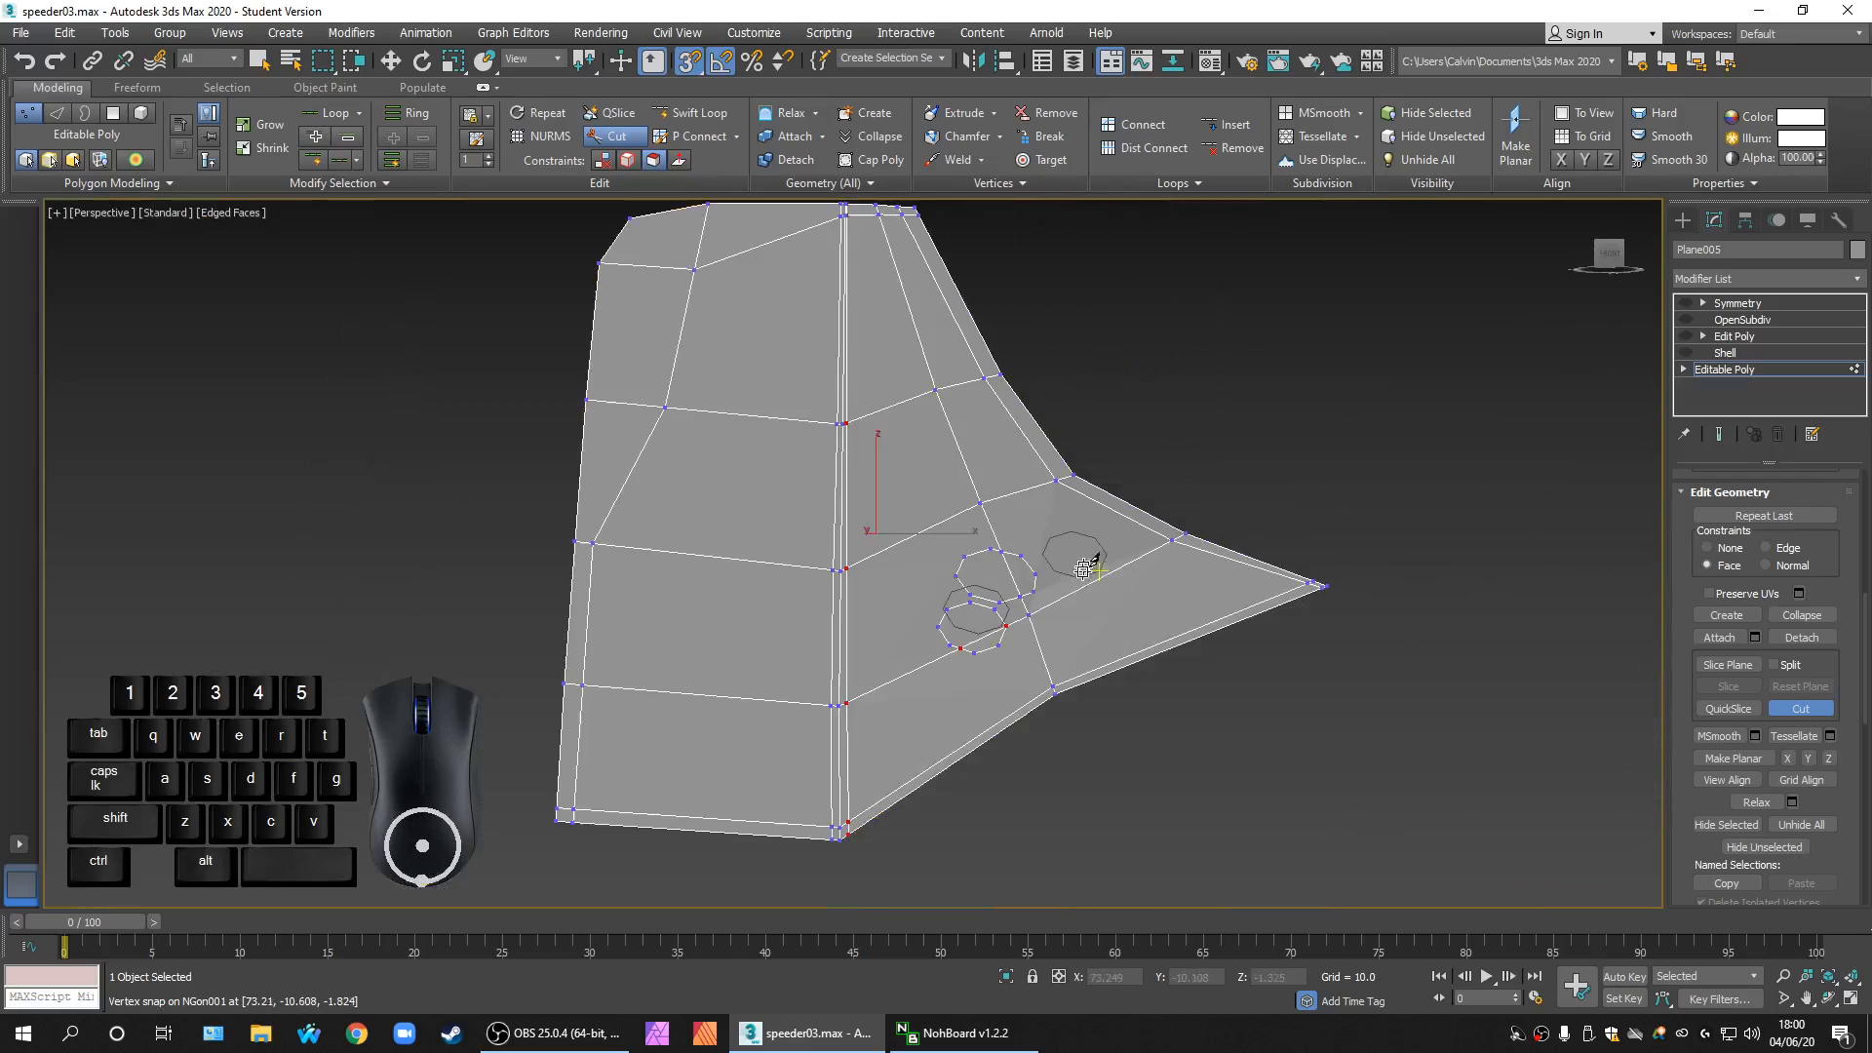
scroll(1091, 619, up, 1)
scroll(1092, 619, up, 5)
Step: Undo the octagon cuts made around the upper NGon guide and end the running cut
key(ctrl+z)
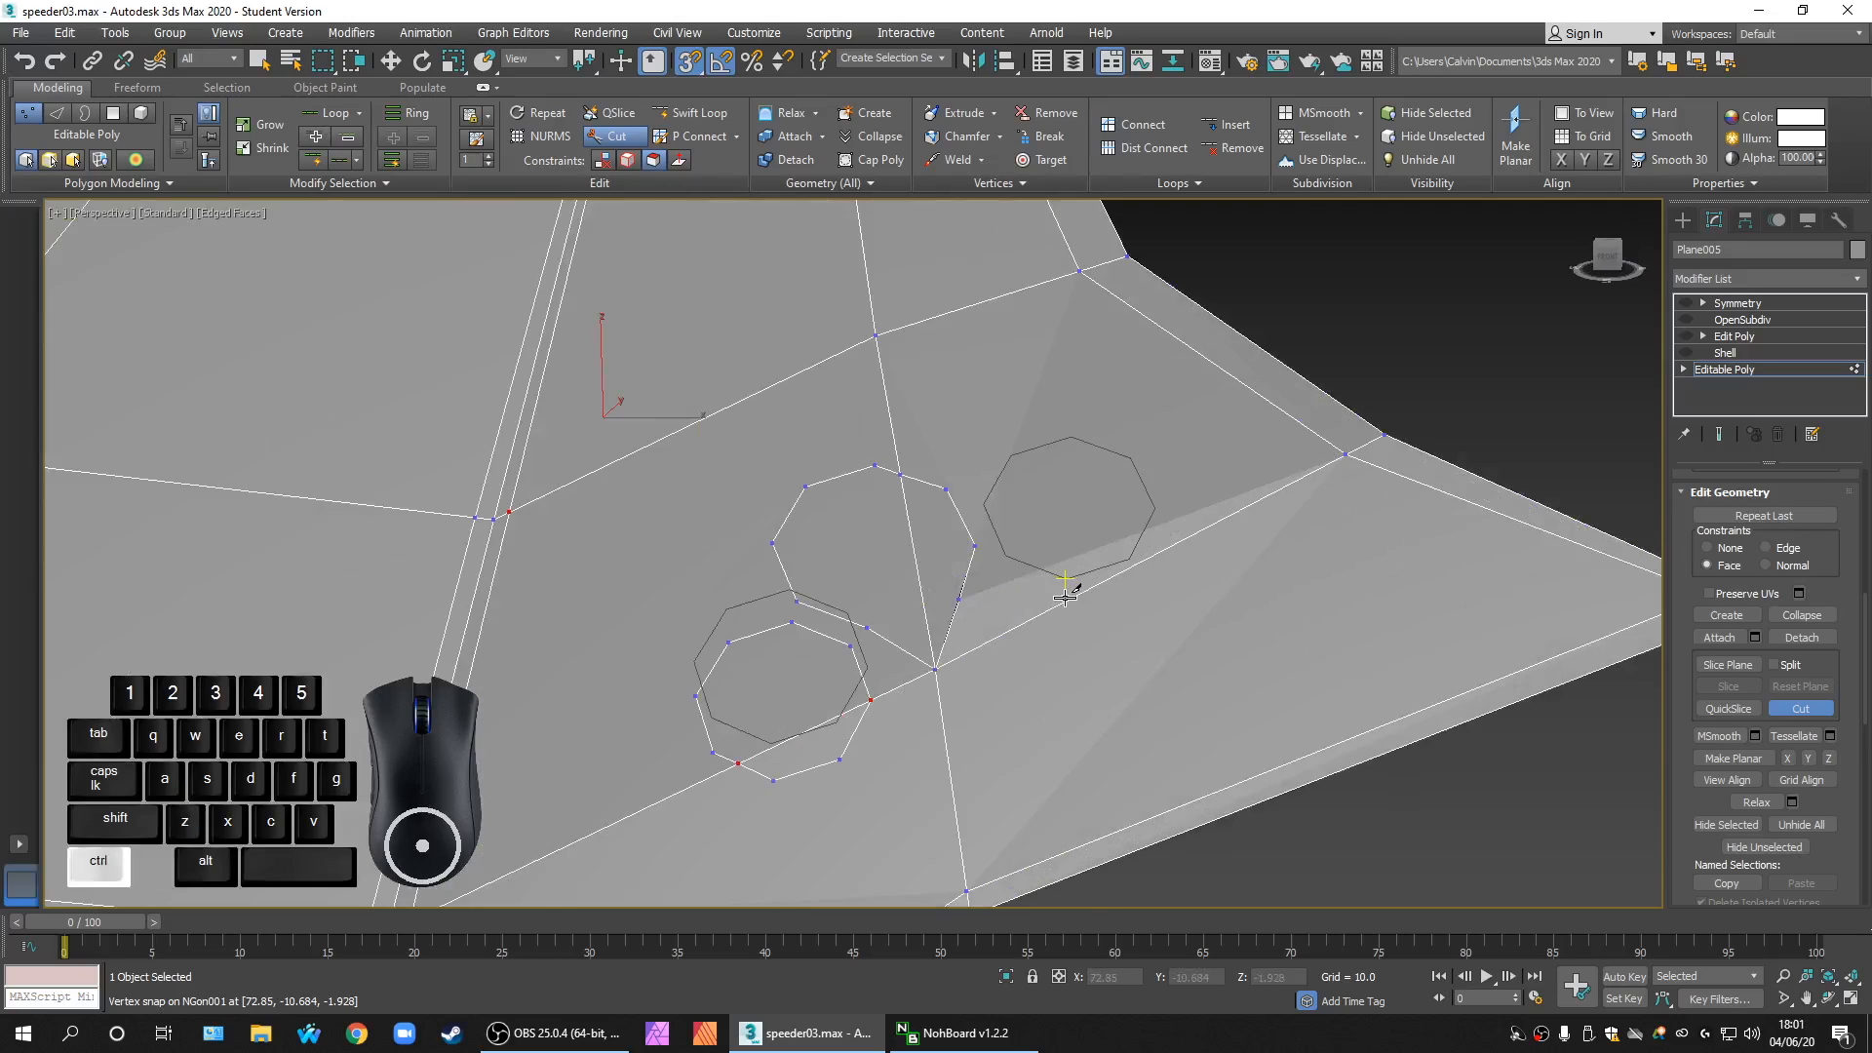
key(ctrl+z)
key(ctrl+z)
key(ctrl+z)
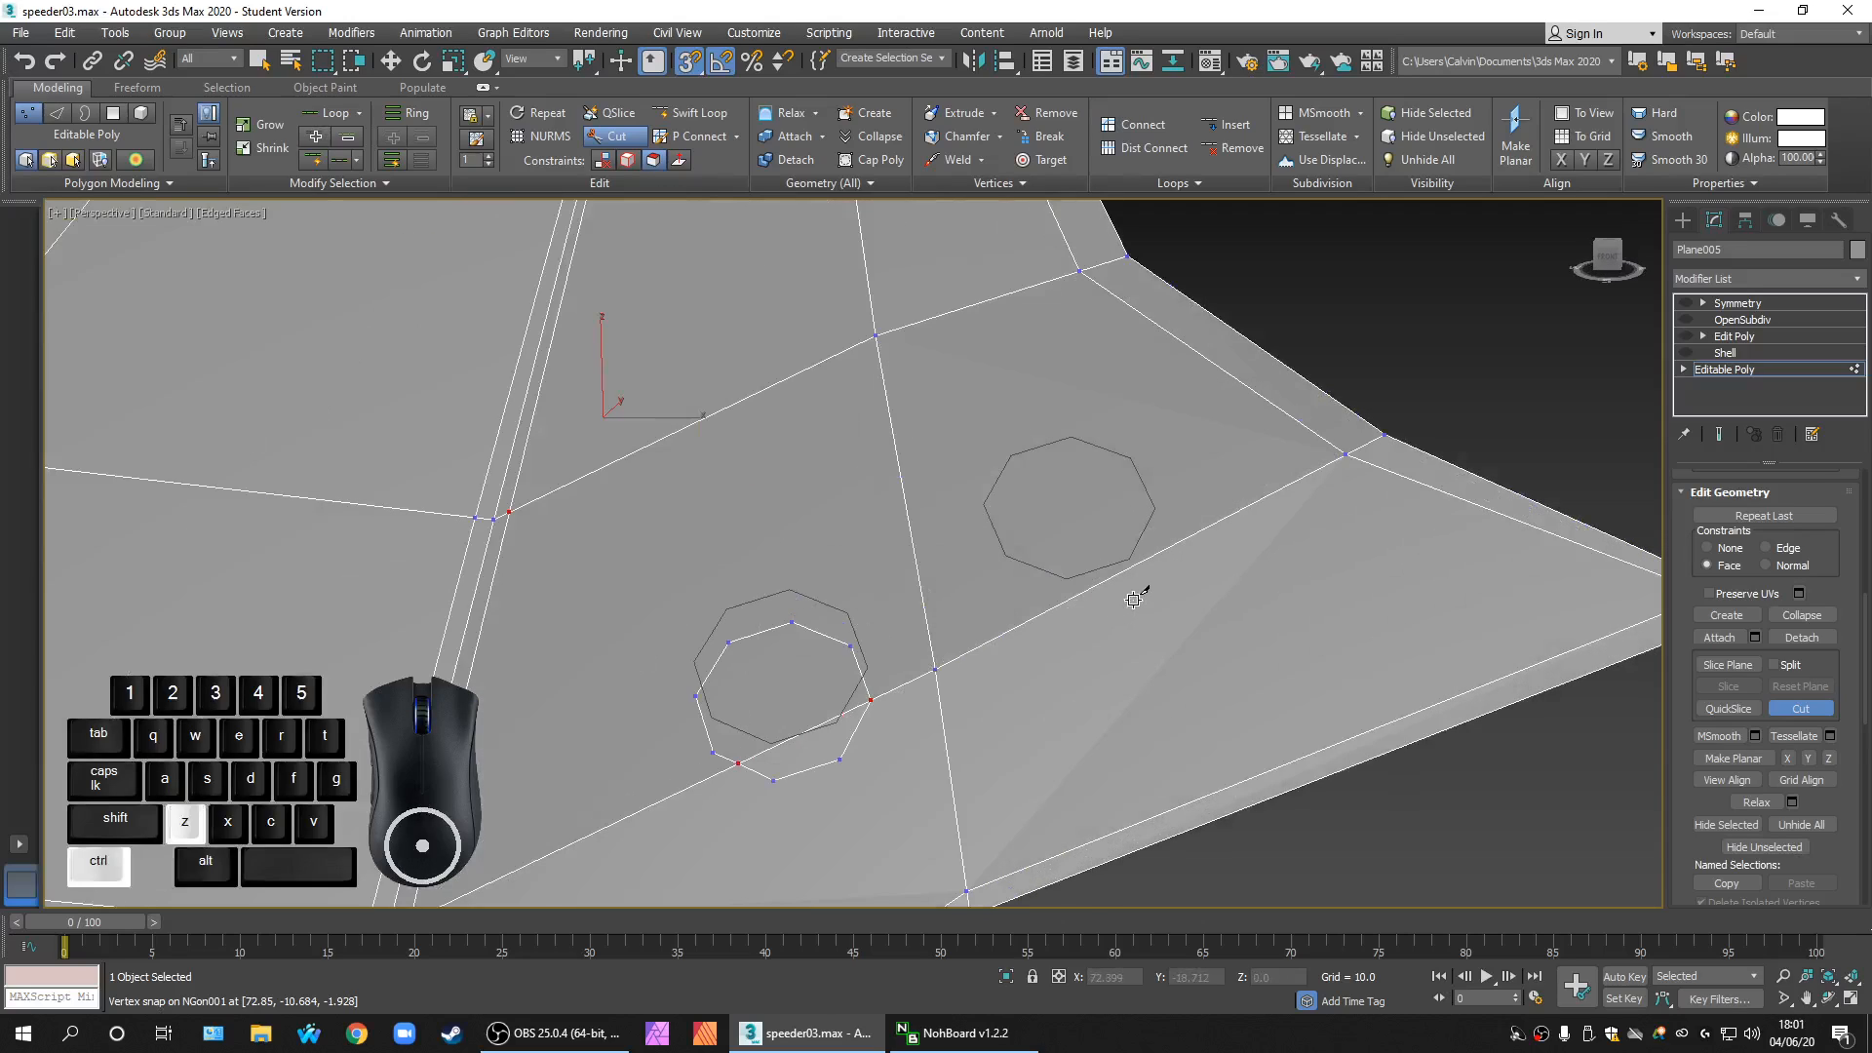
alt+middle_drag(1165, 589, 1117, 706)
alt+middle_drag(1236, 670, 1165, 519)
right_click(1277, 536)
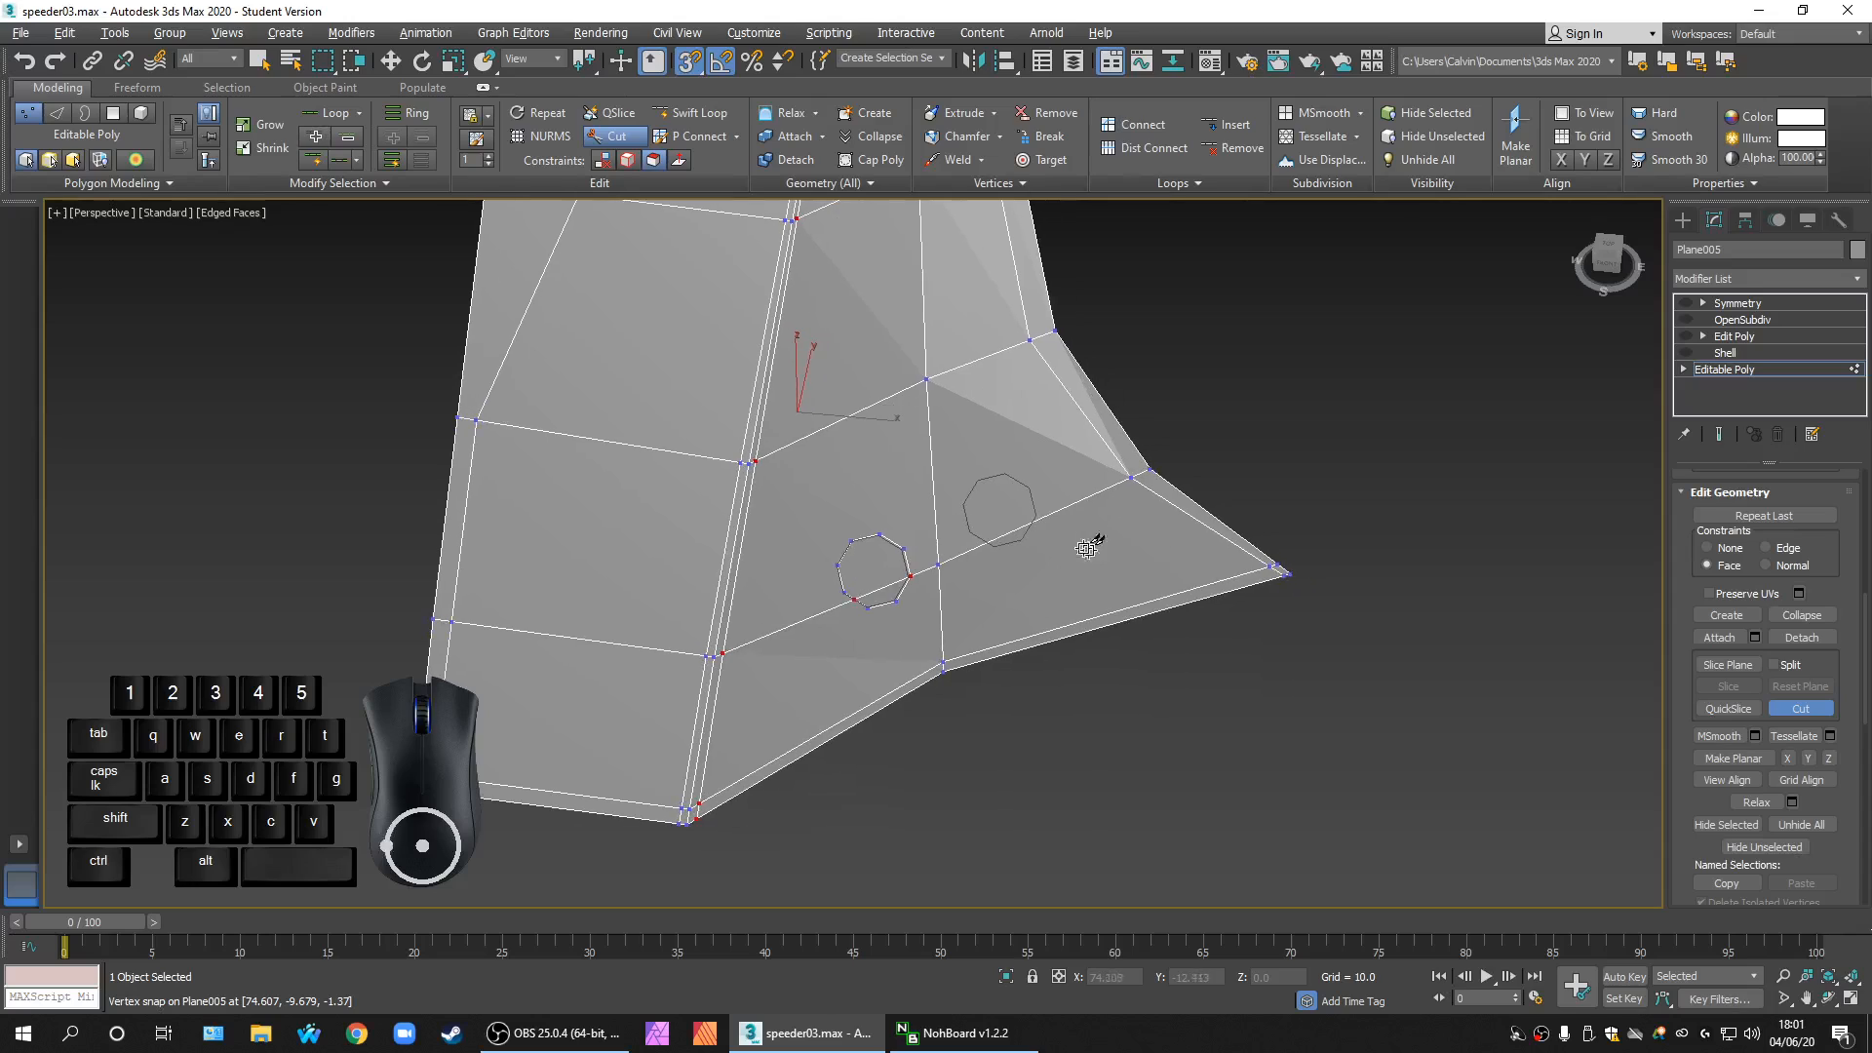
Step: Try to cut the upper octagon, starting at the guide corner on the fin's diagonal edge and snapping to each corner
scroll(1091, 546, up, 6)
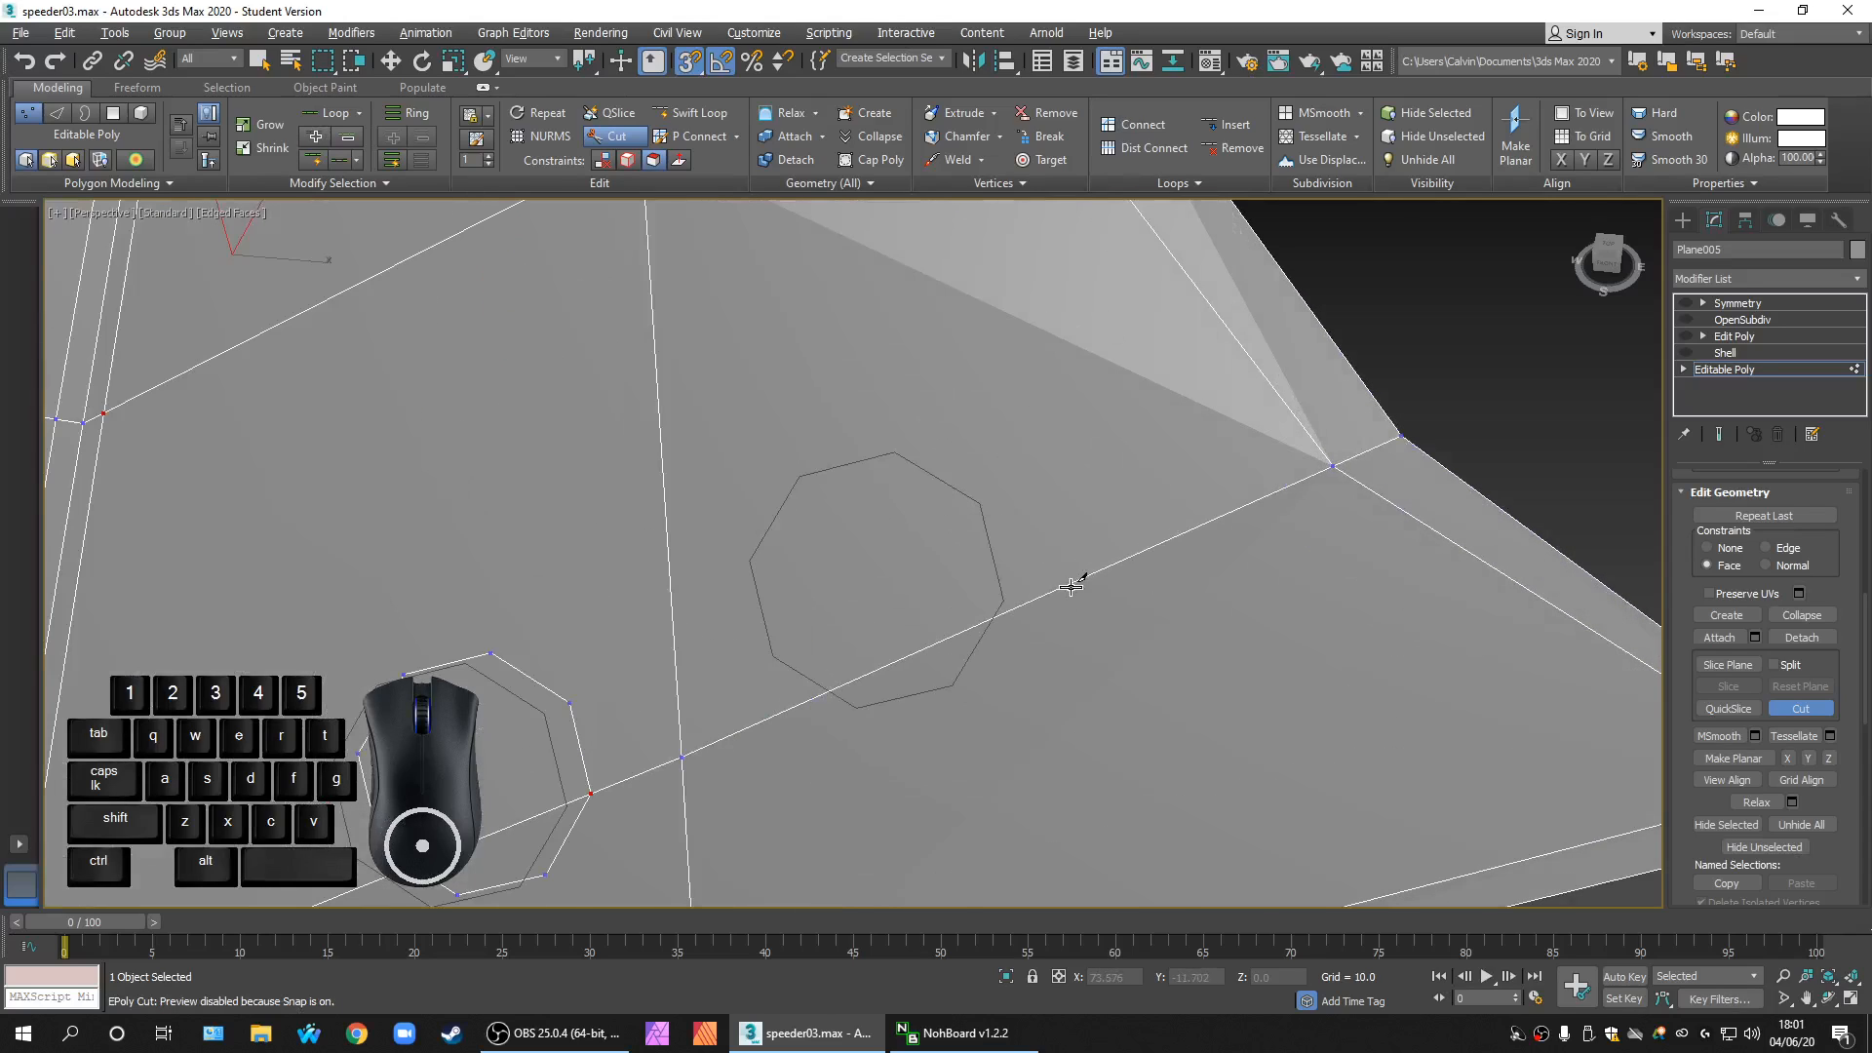
scroll(1076, 581, down, 2)
alt+middle_drag(1074, 581, 1121, 587)
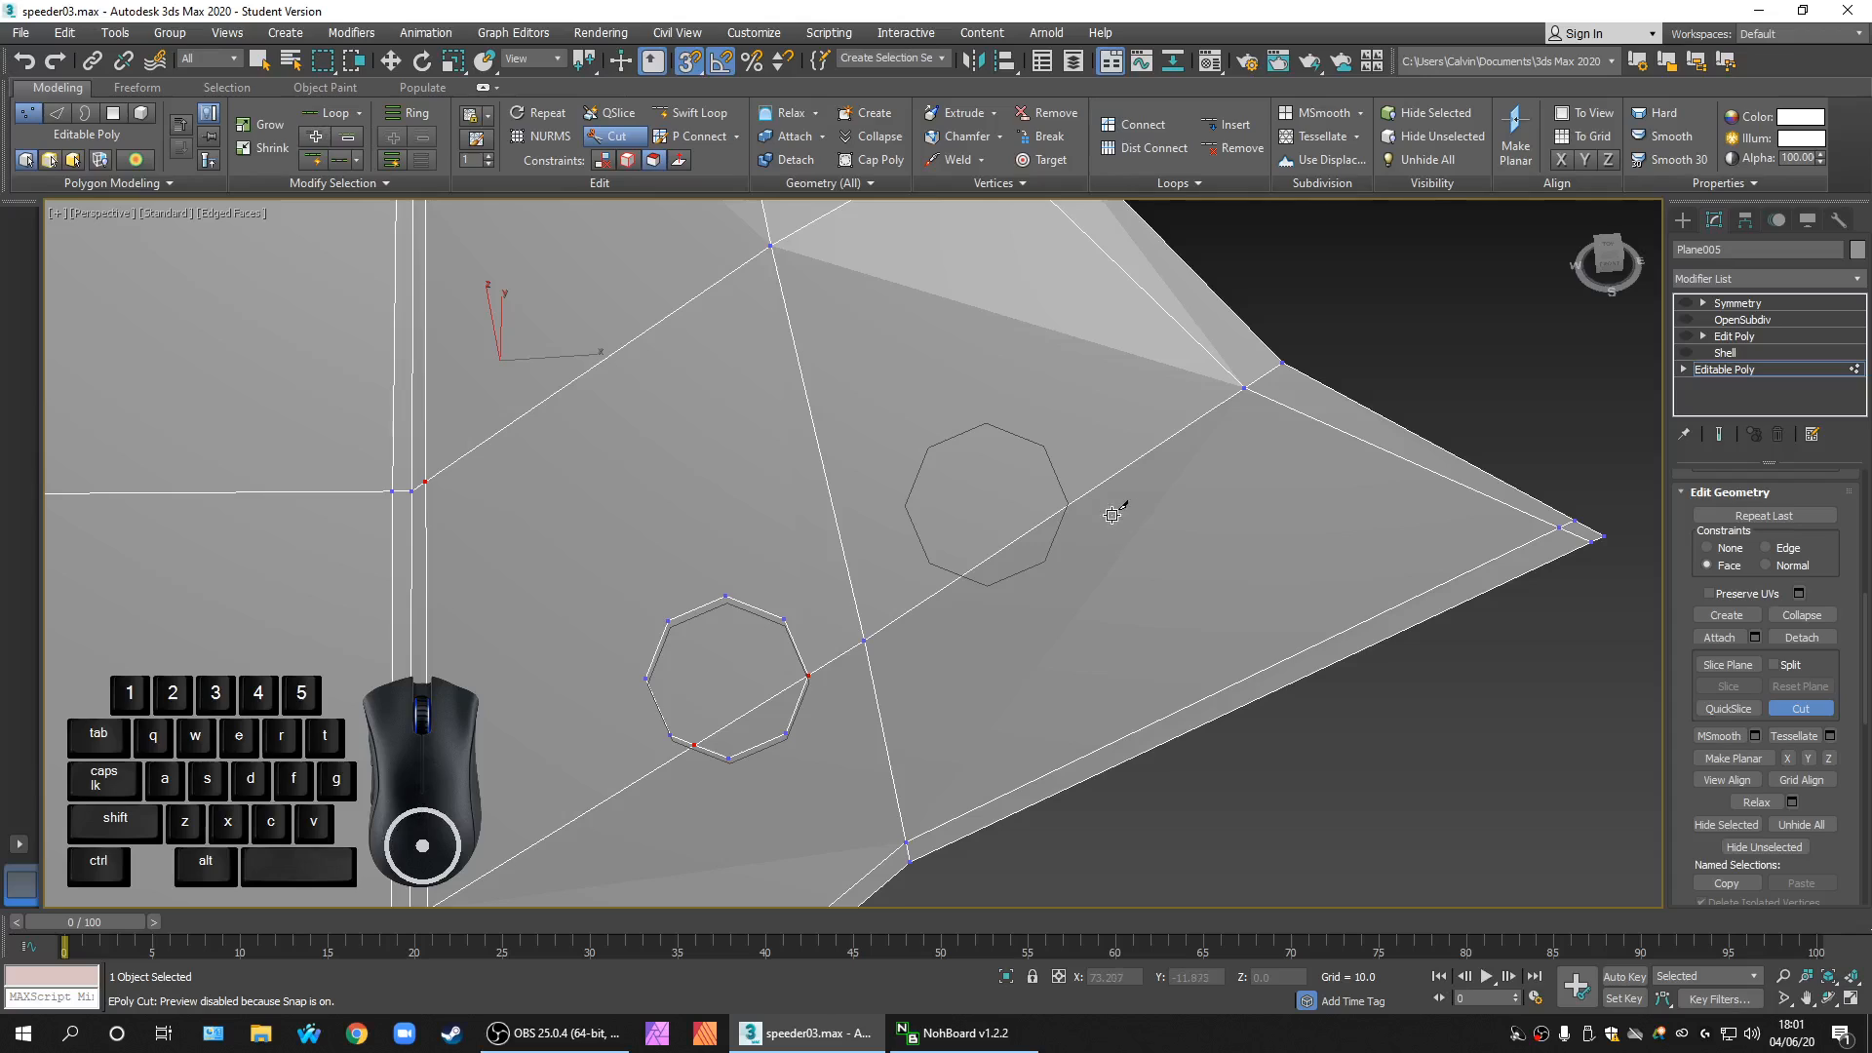
middle_drag(1118, 489, 1128, 556)
scroll(1095, 597, up, 2)
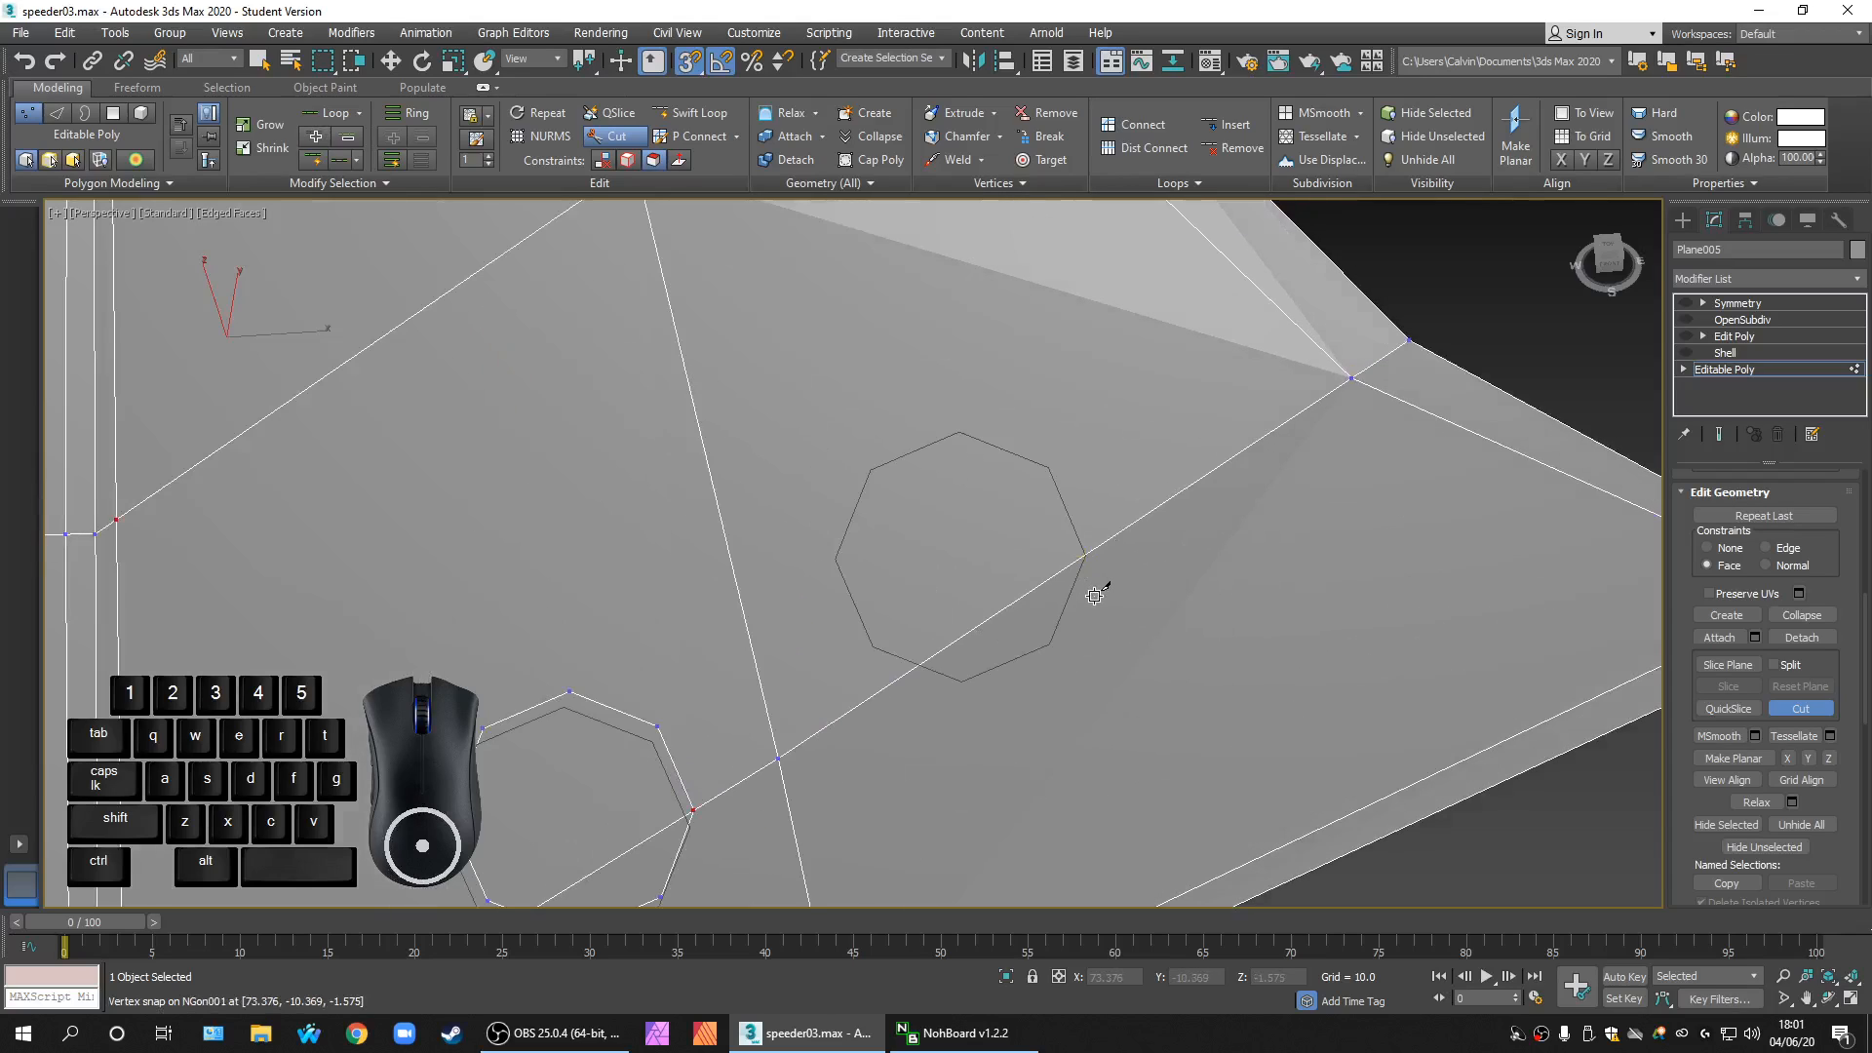
middle_drag(1133, 696, 1030, 776)
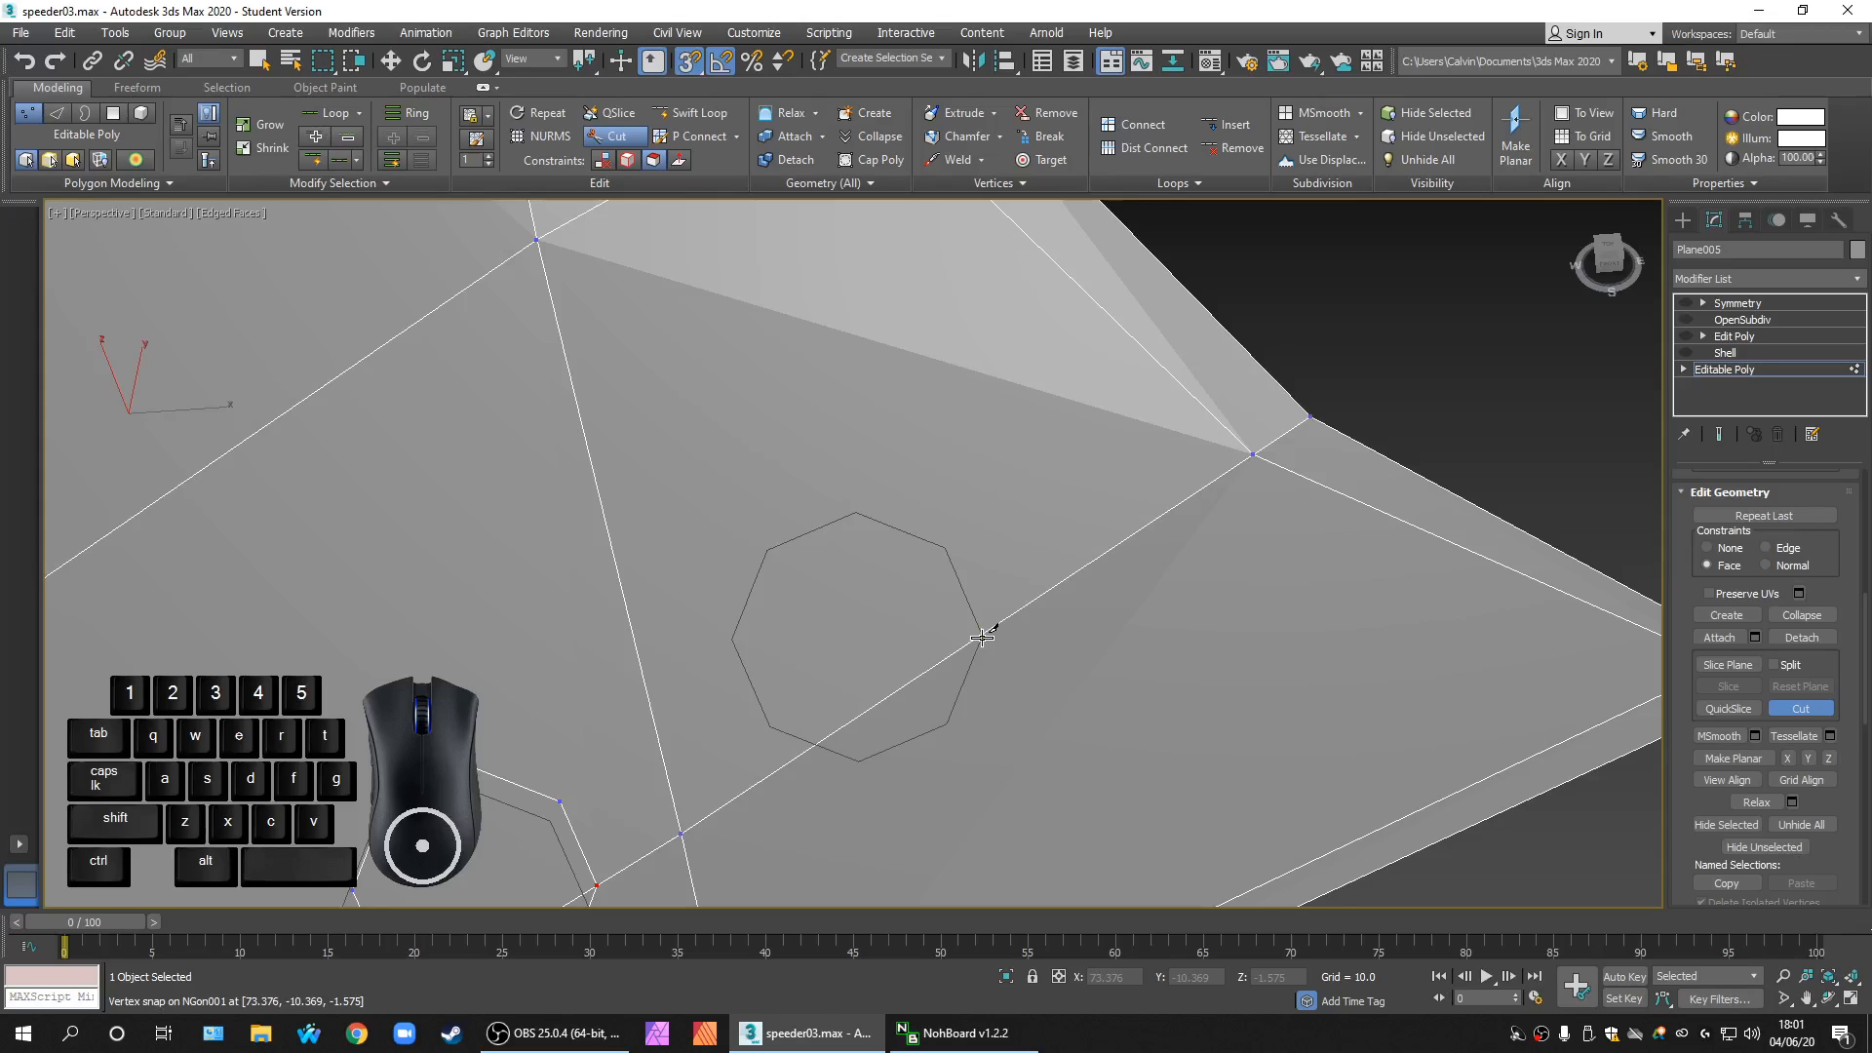
click(943, 540)
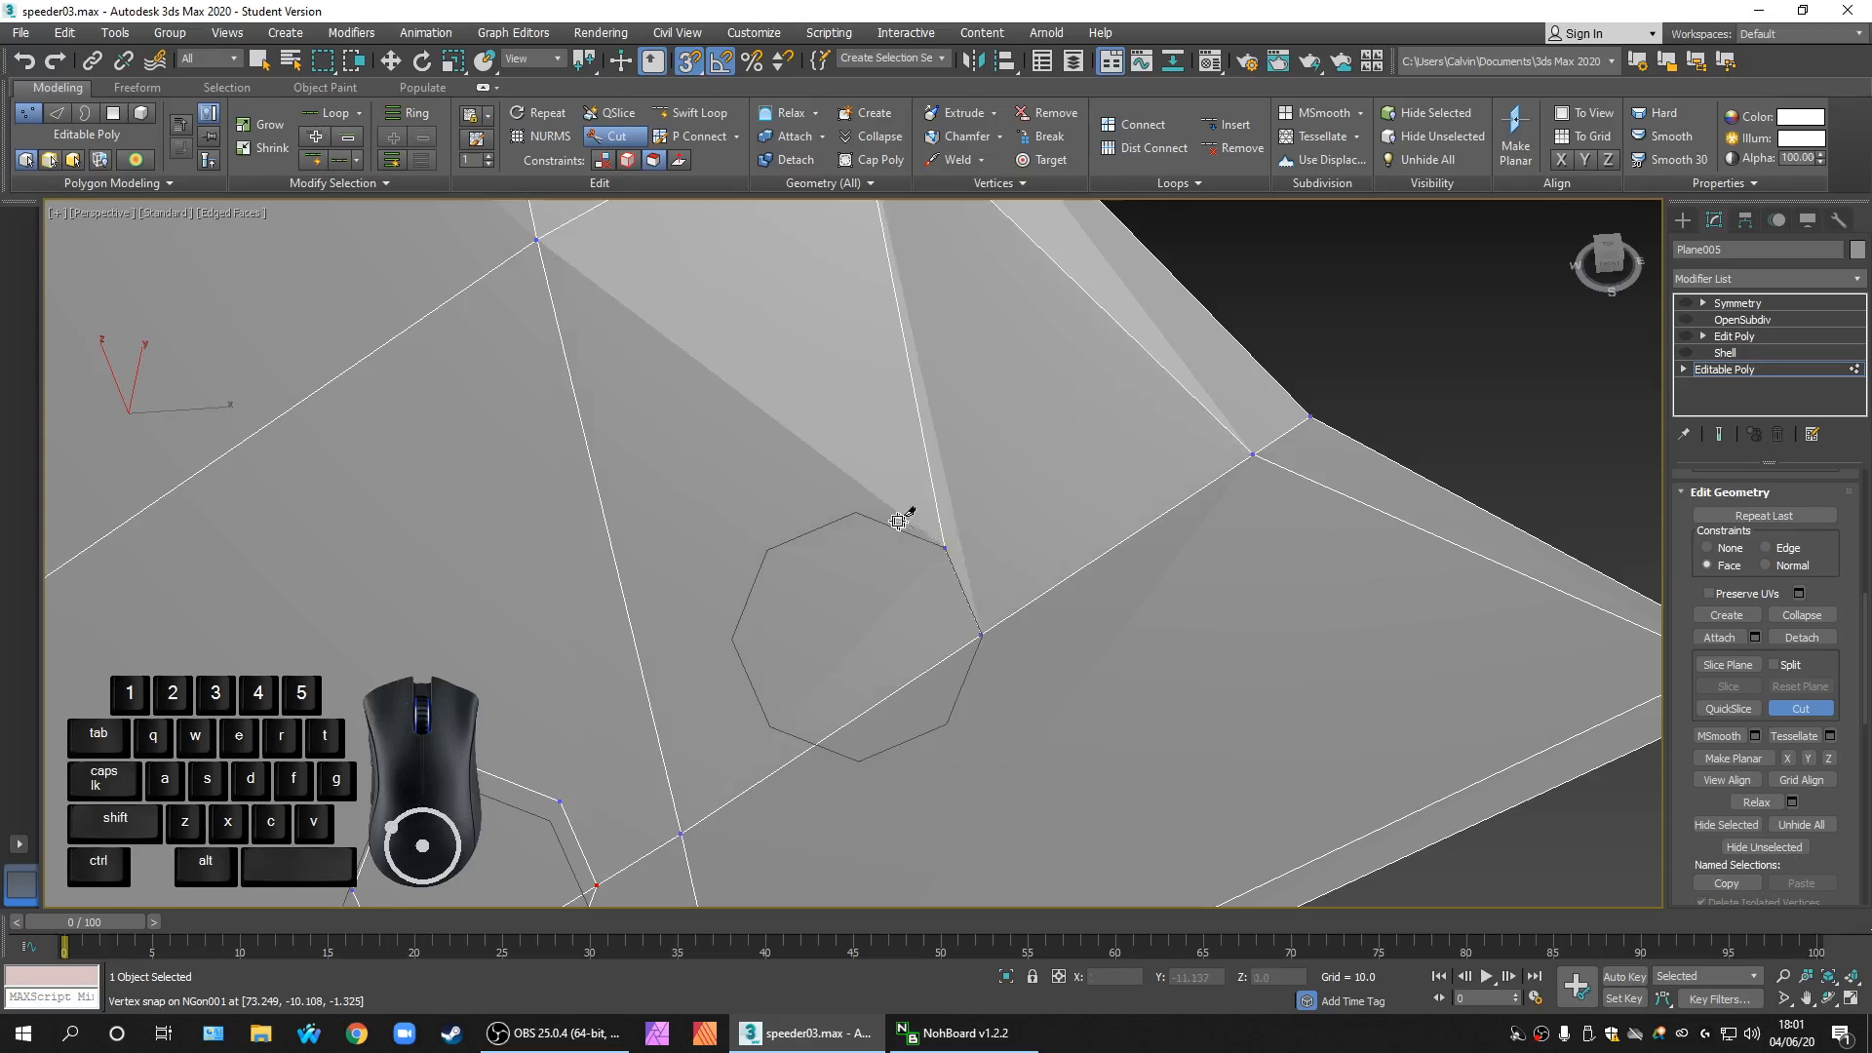
click(856, 512)
click(768, 549)
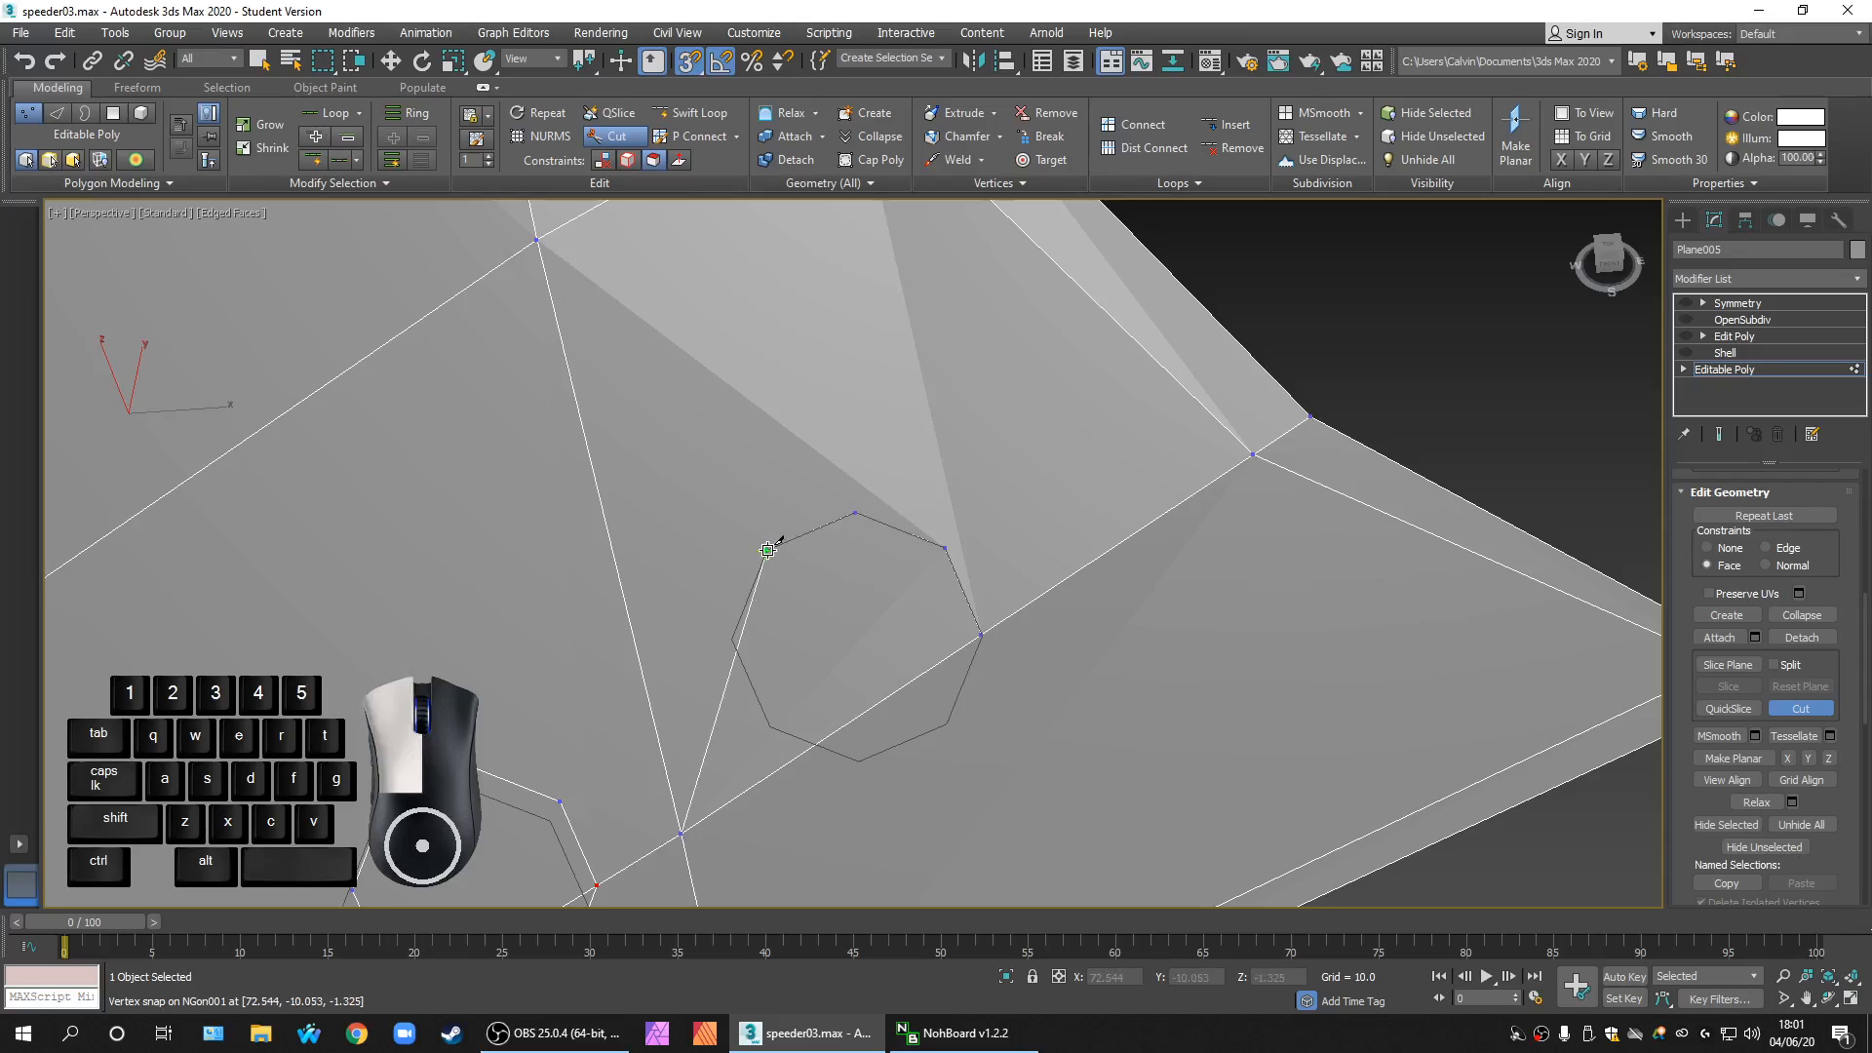
click(732, 640)
click(769, 726)
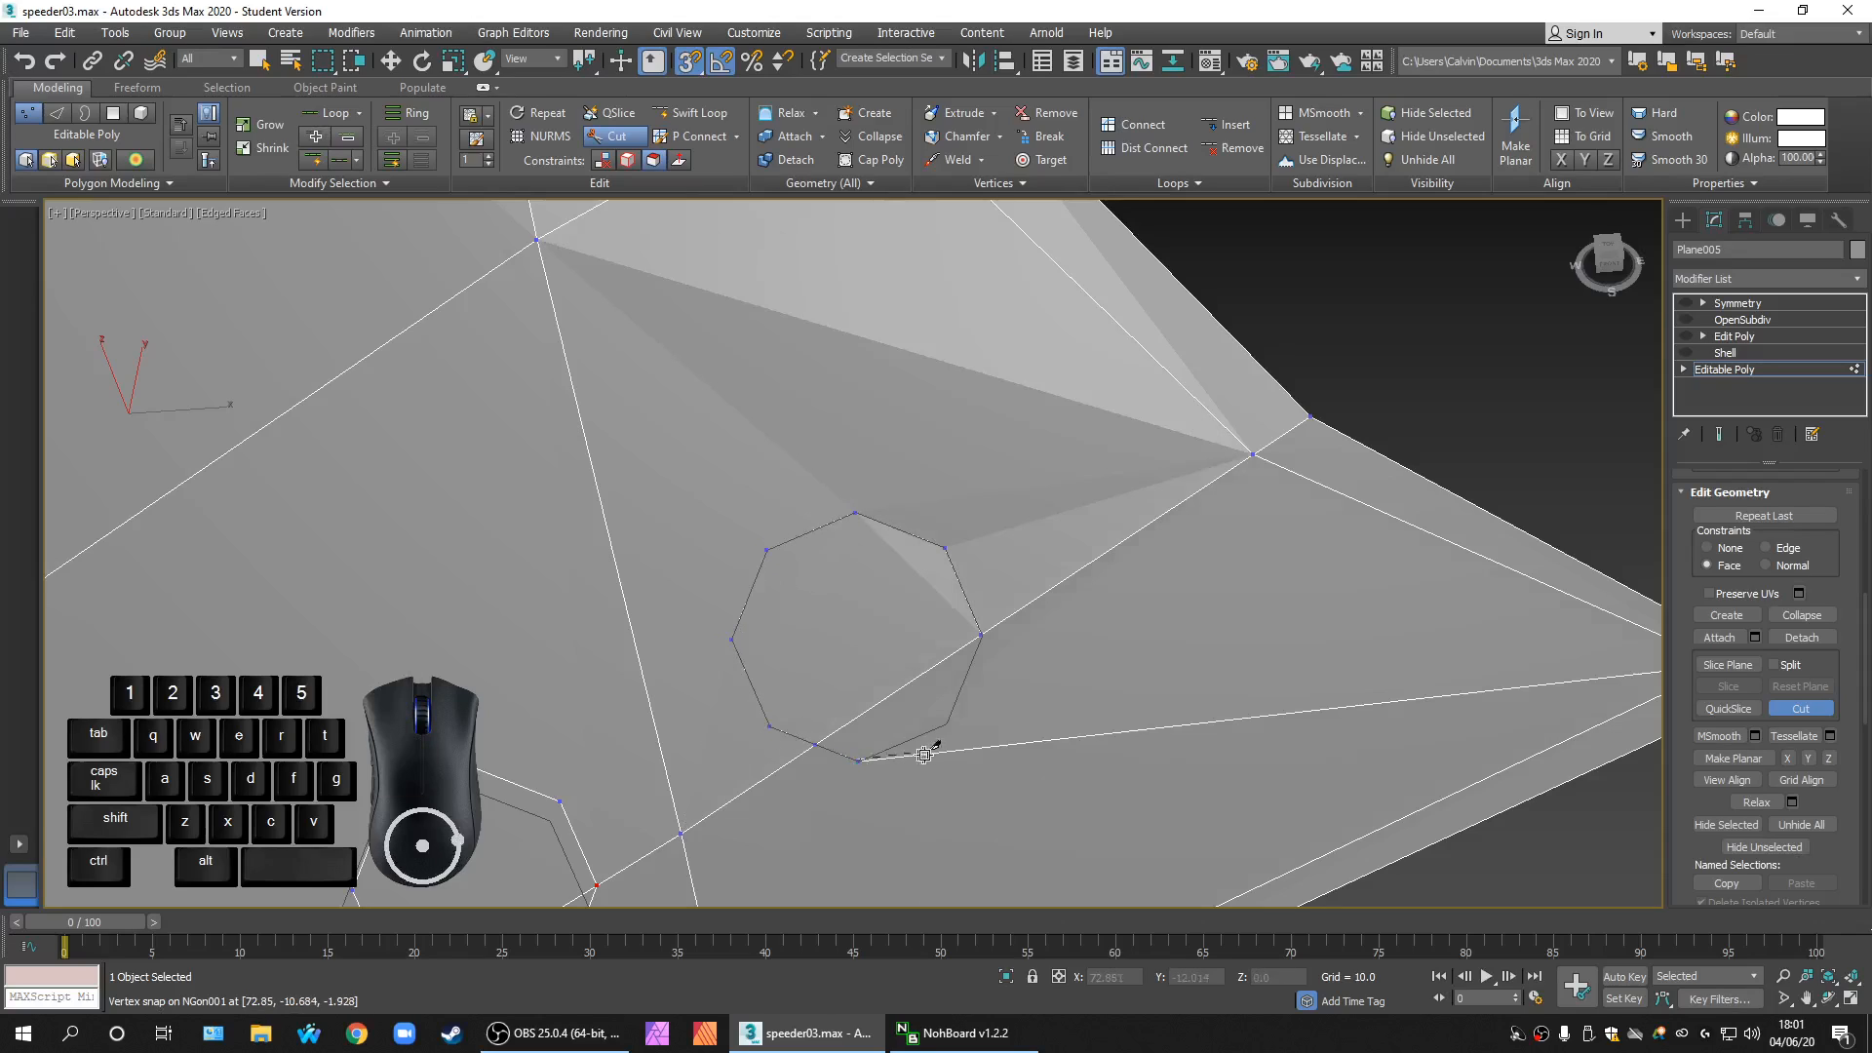
click(946, 724)
scroll(1058, 708, down, 2)
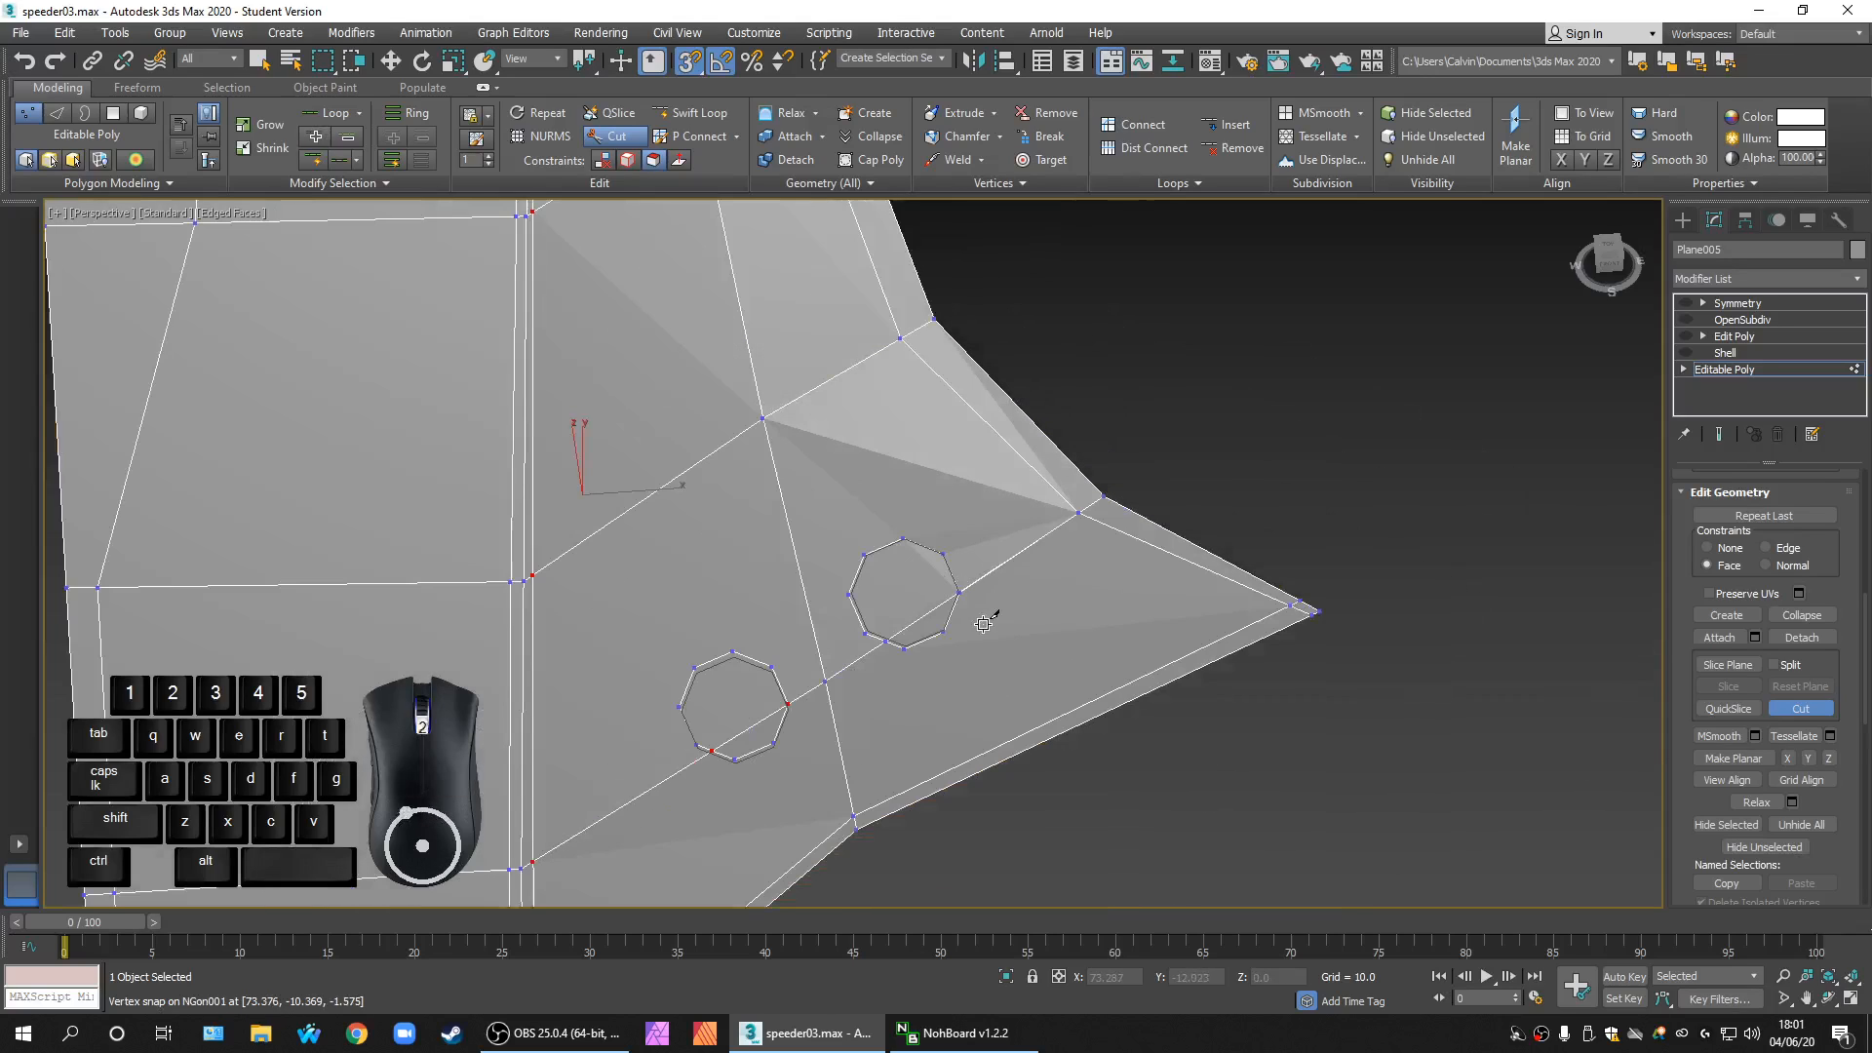
scroll(997, 620, up, 6)
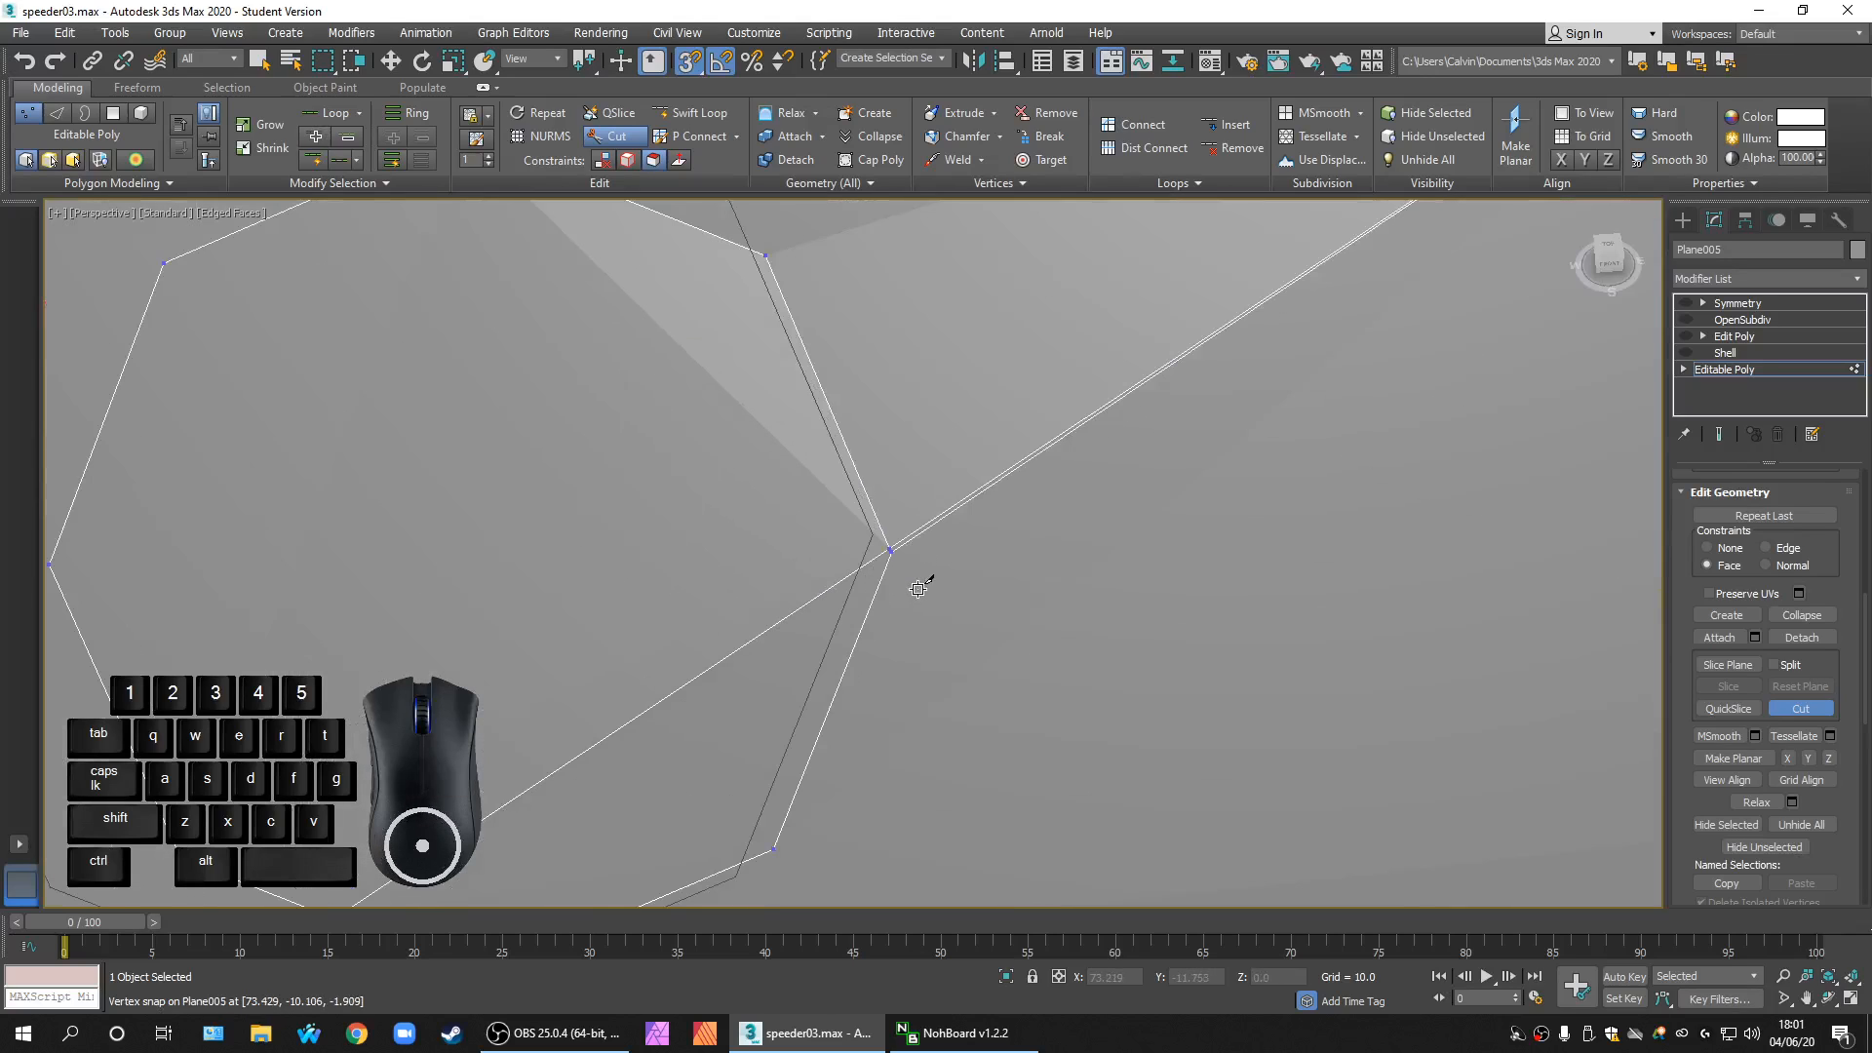
Step: Undo the last cut segment and try to re-cut the octagon's closing side up to the corner on the diagonal edge
key(ctrl+z)
middle_drag(926, 585, 967, 457)
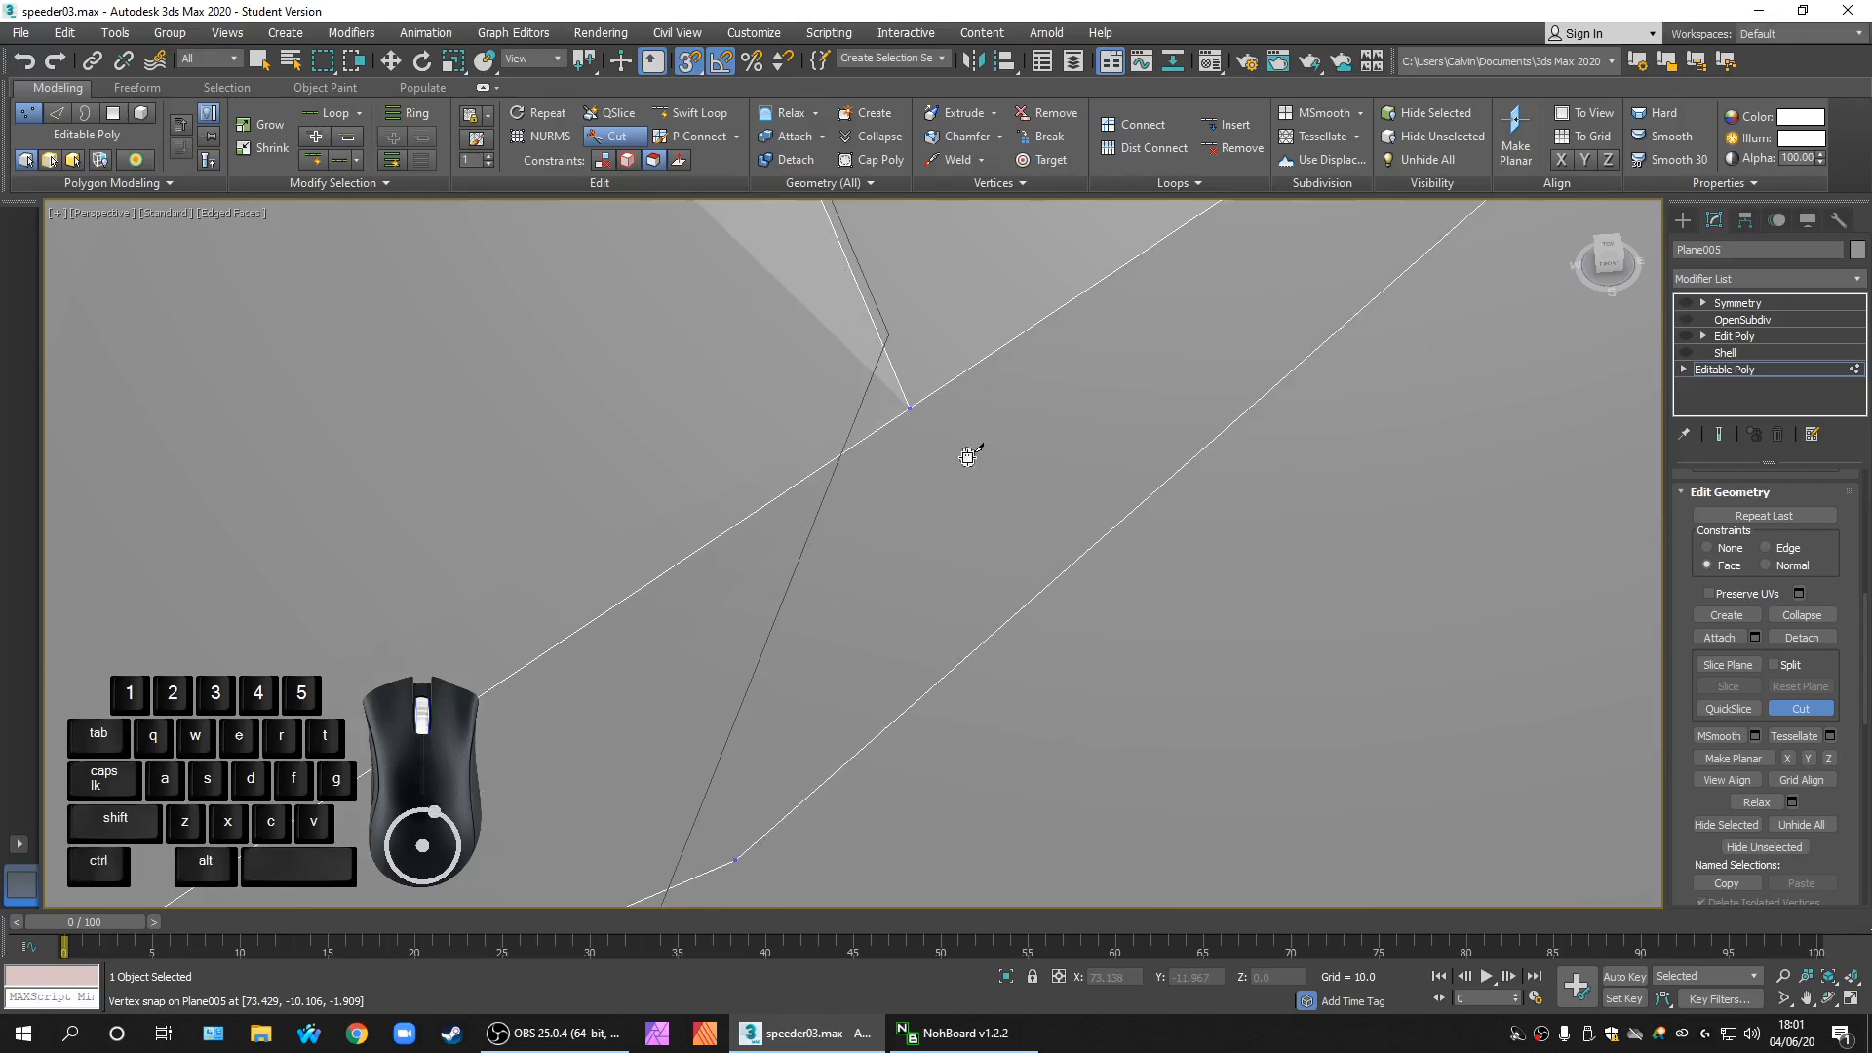
scroll(947, 500, down, 3)
click(868, 668)
scroll(922, 522, up, 3)
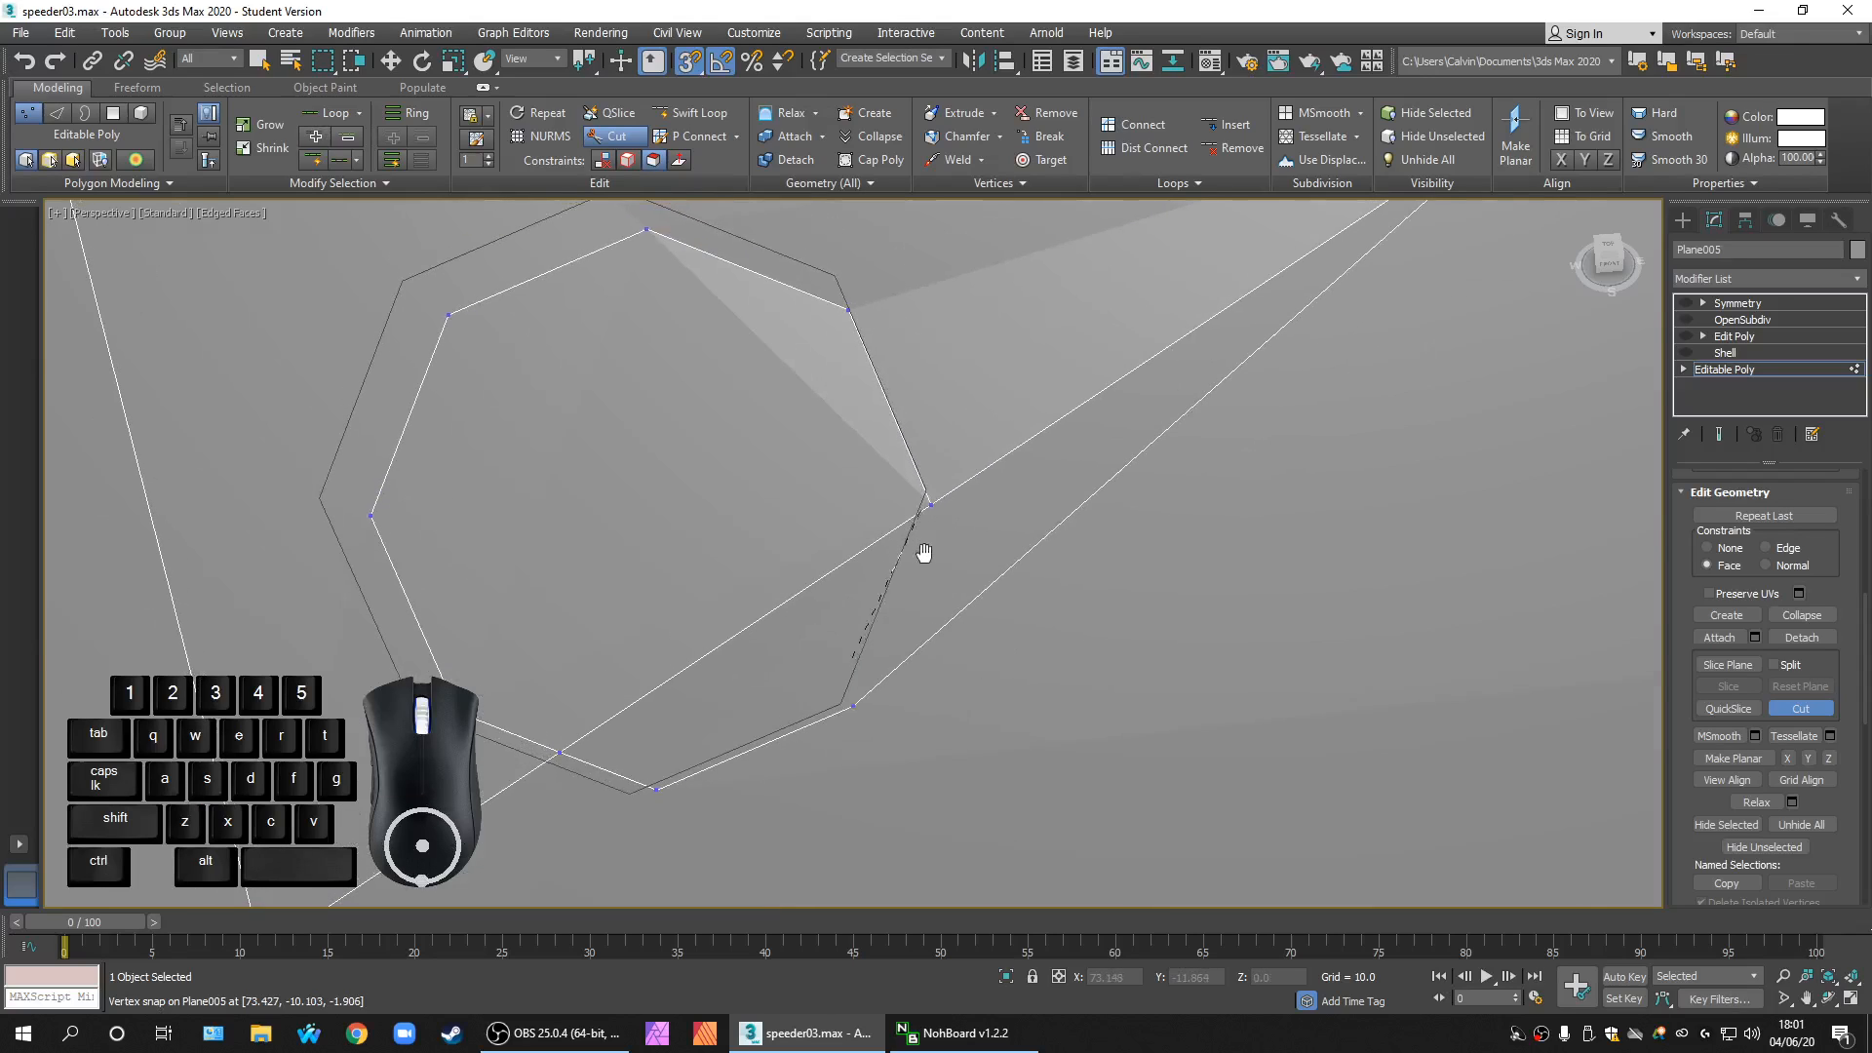
scroll(951, 529, down, 3)
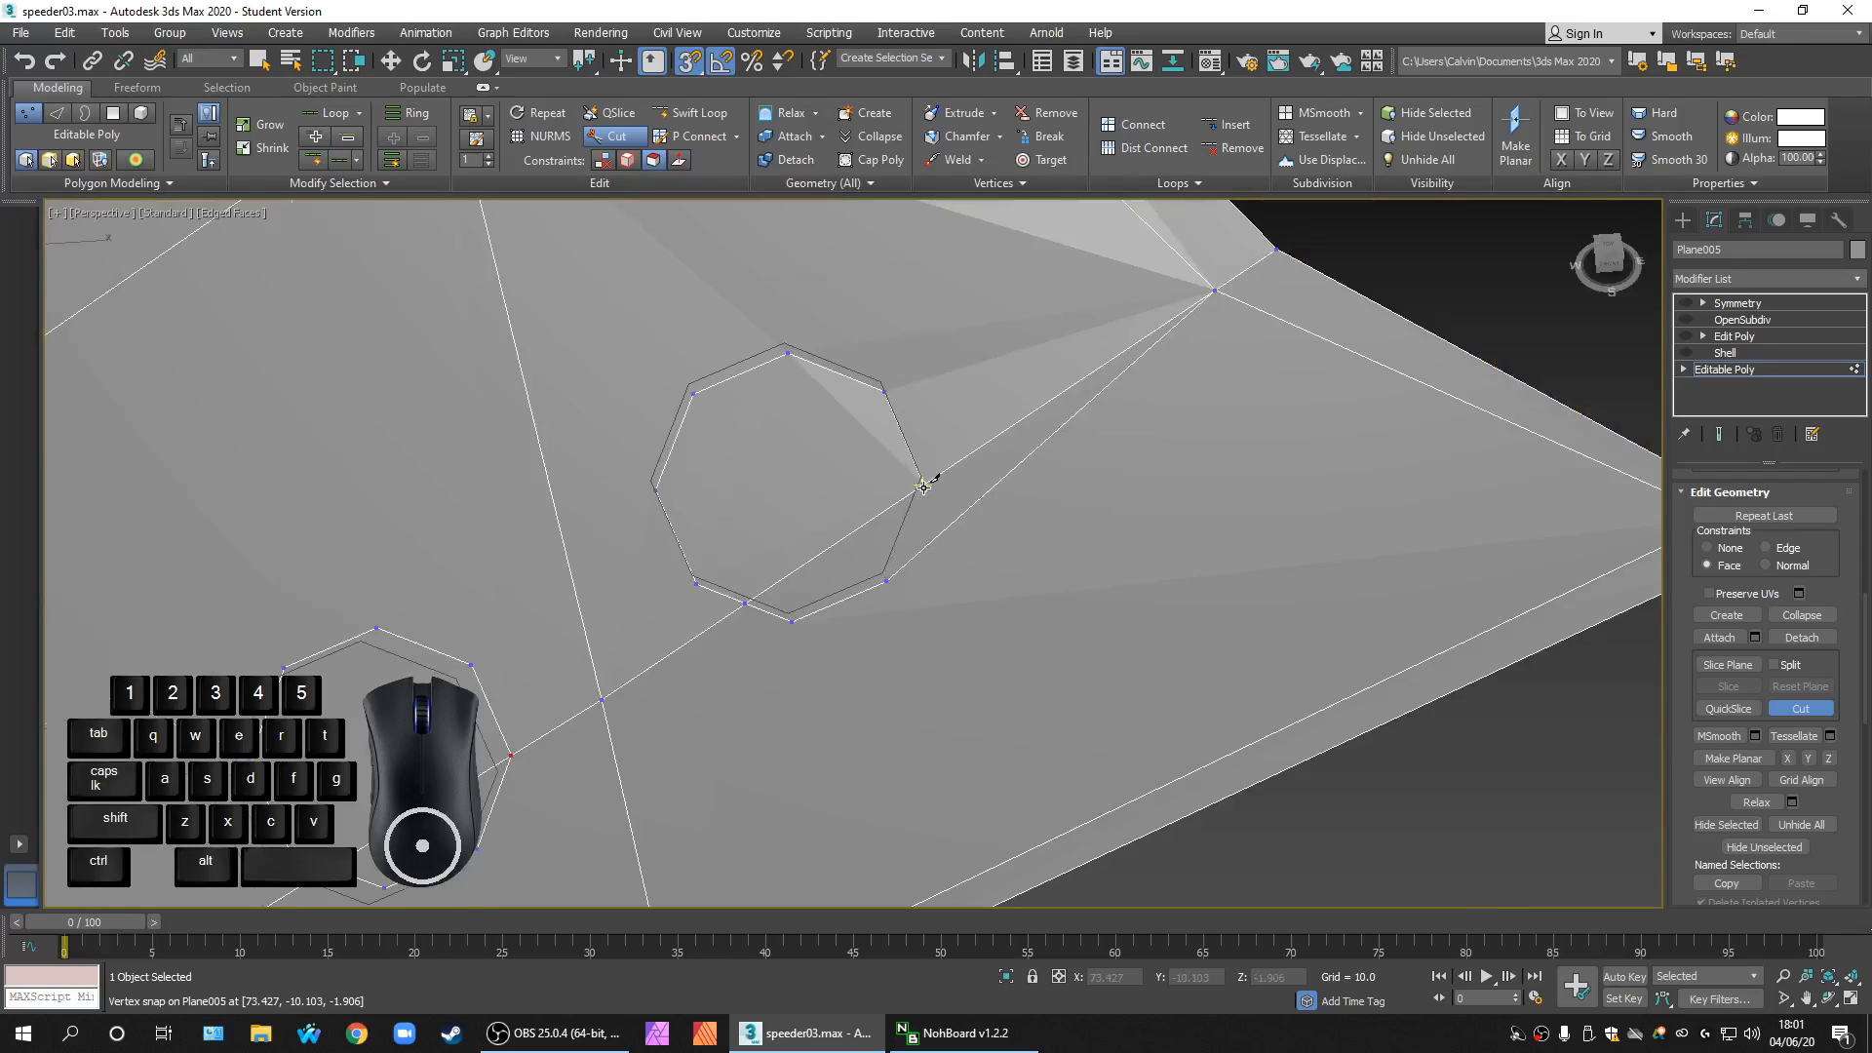
scroll(923, 485, up, 2)
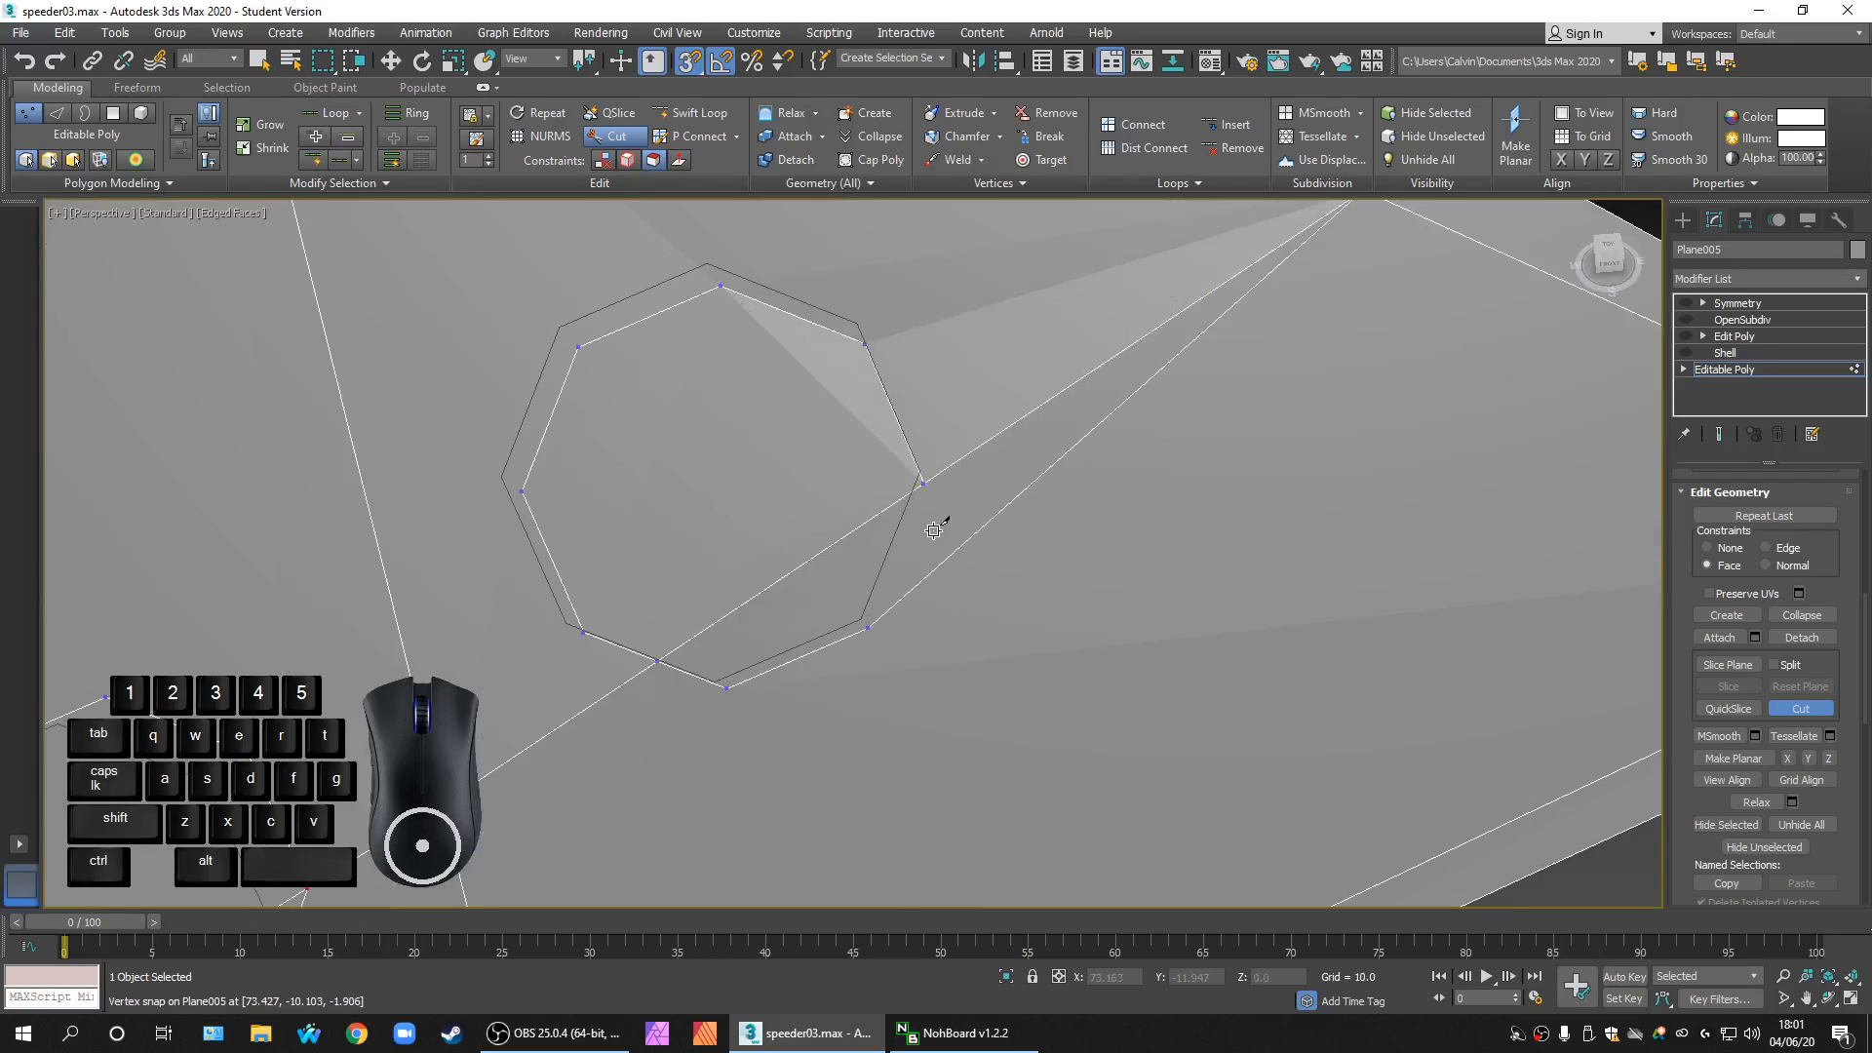
click(924, 468)
right_click(964, 535)
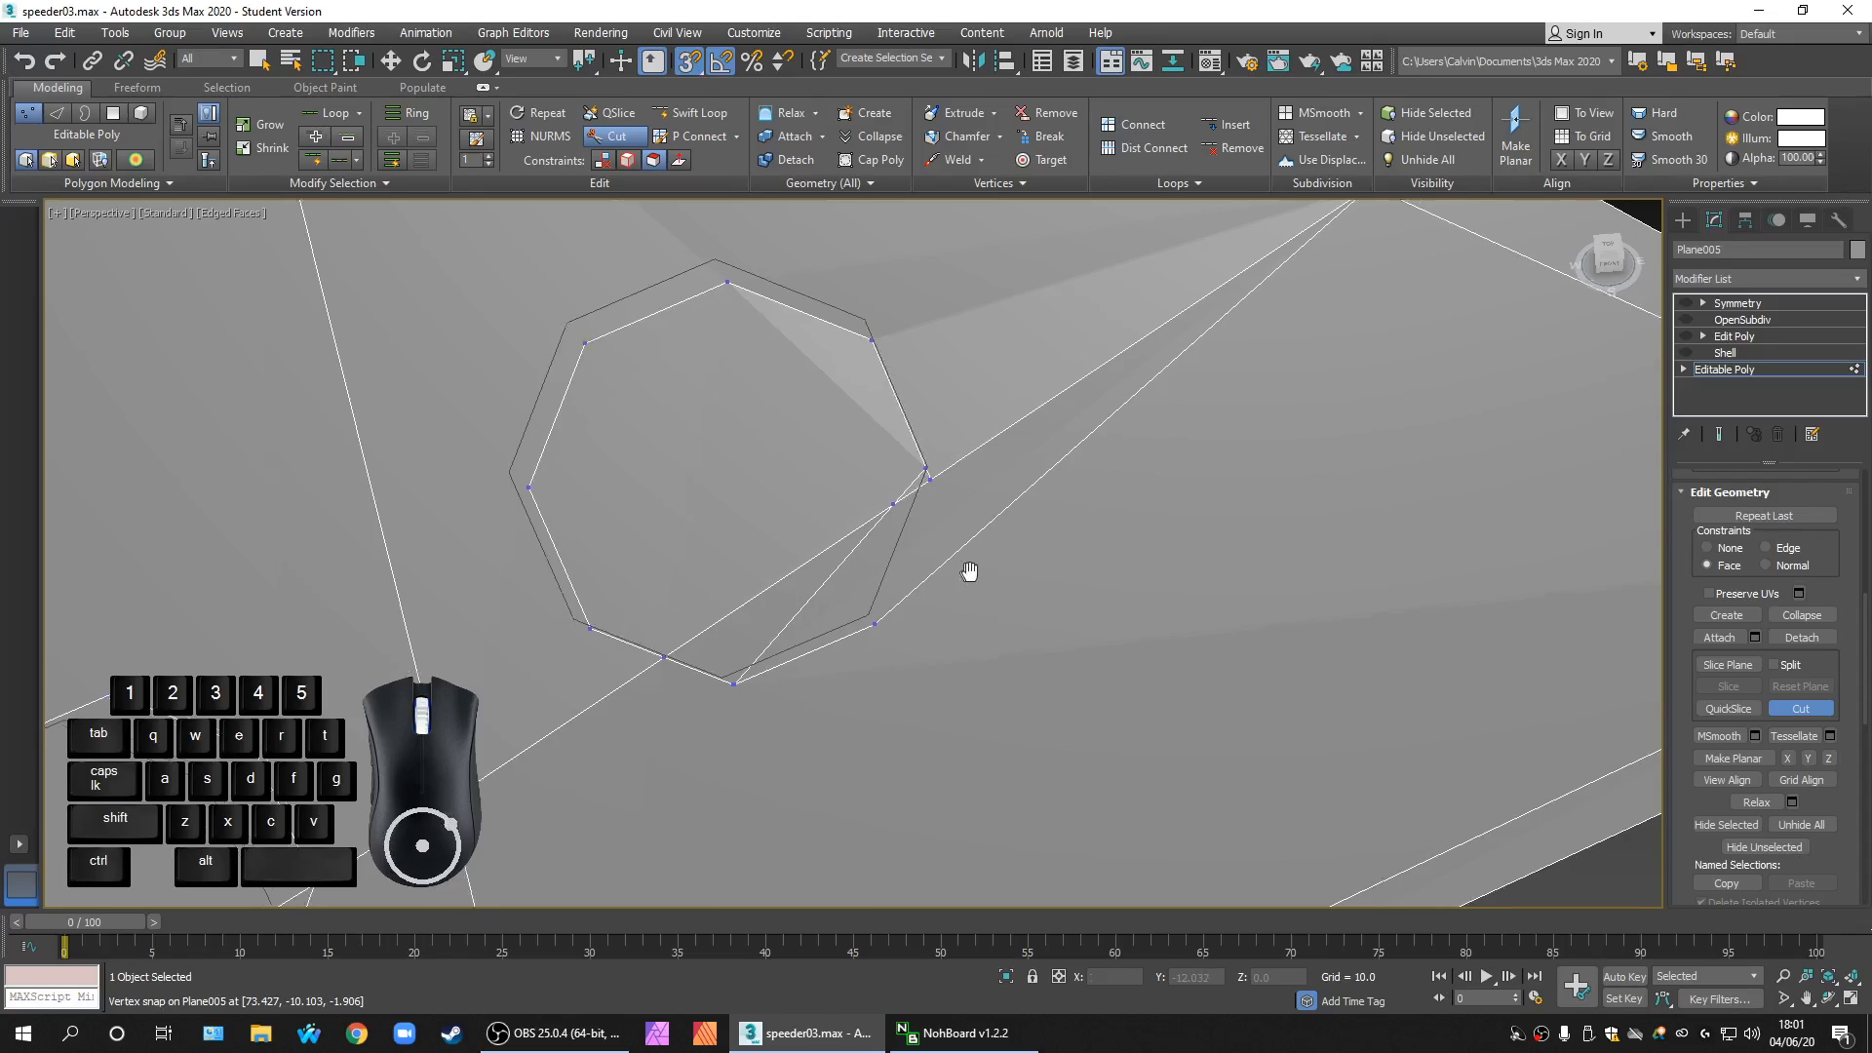
Step: Undo all remaining cuts of the upper octagon
key(ctrl+z)
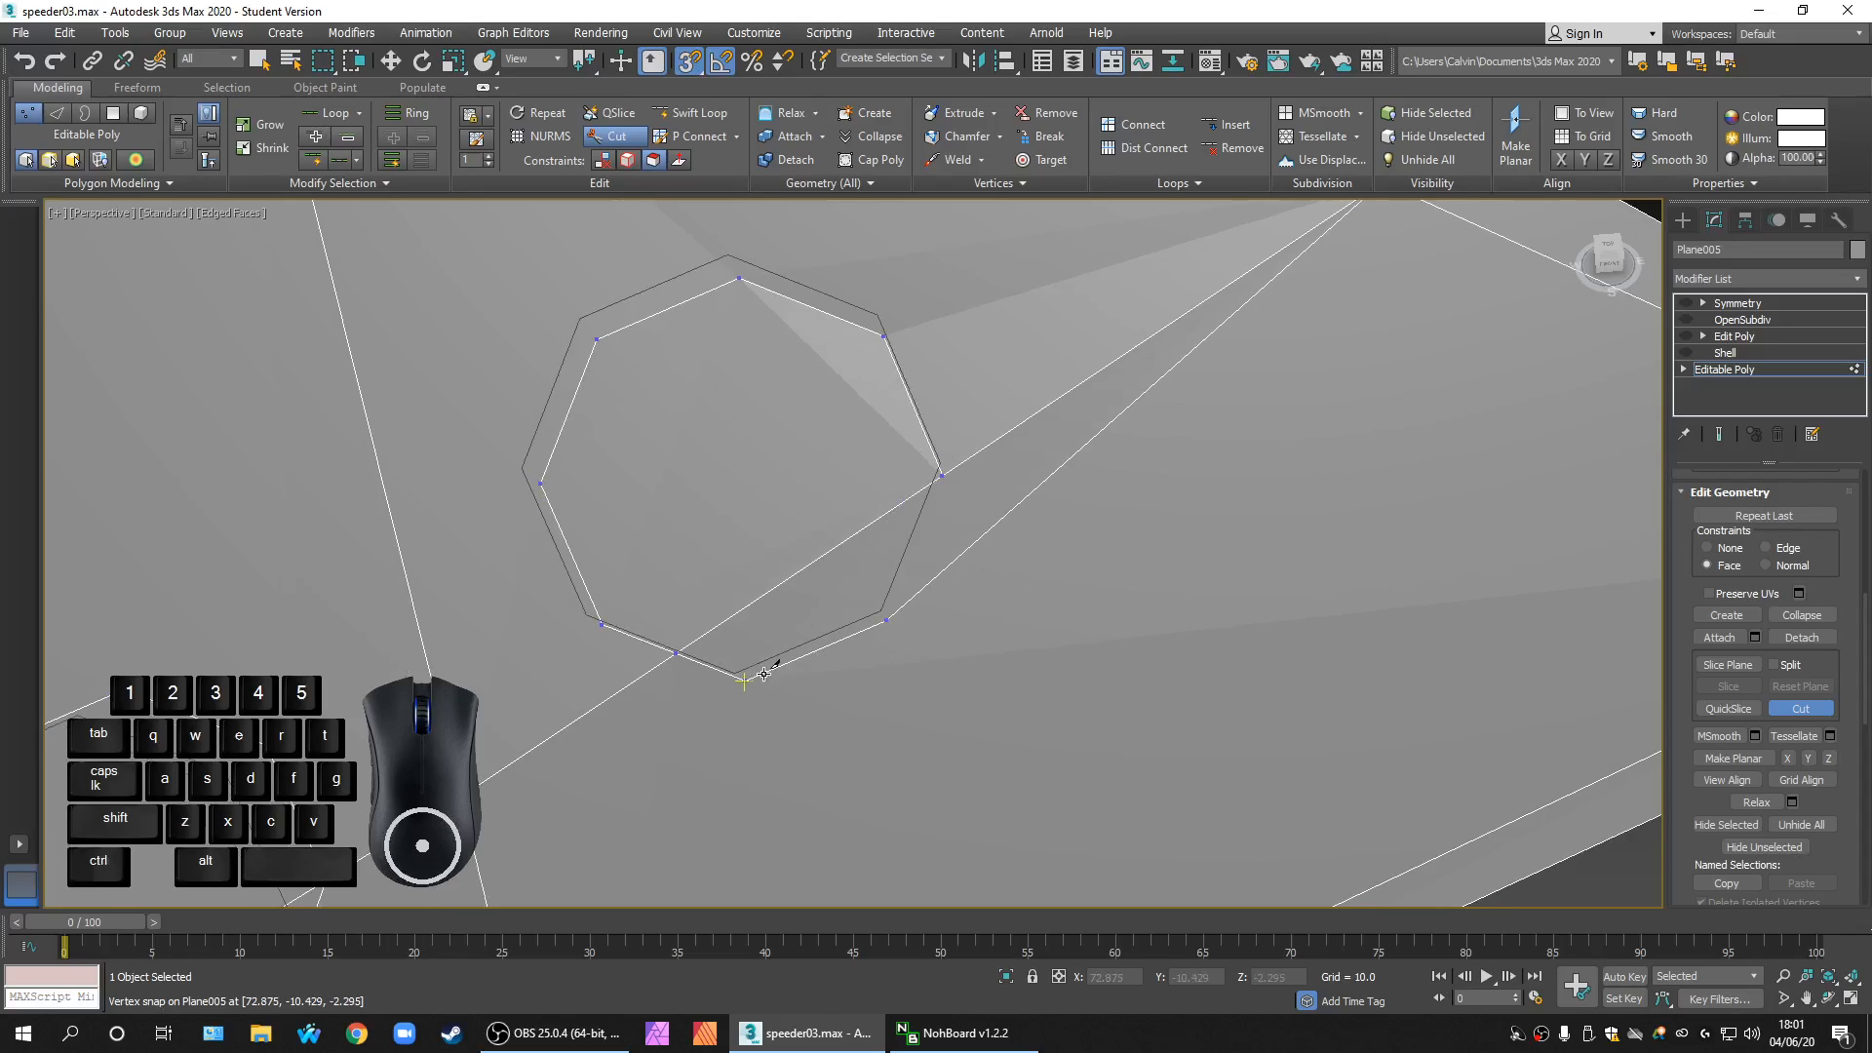
key(ctrl+z)
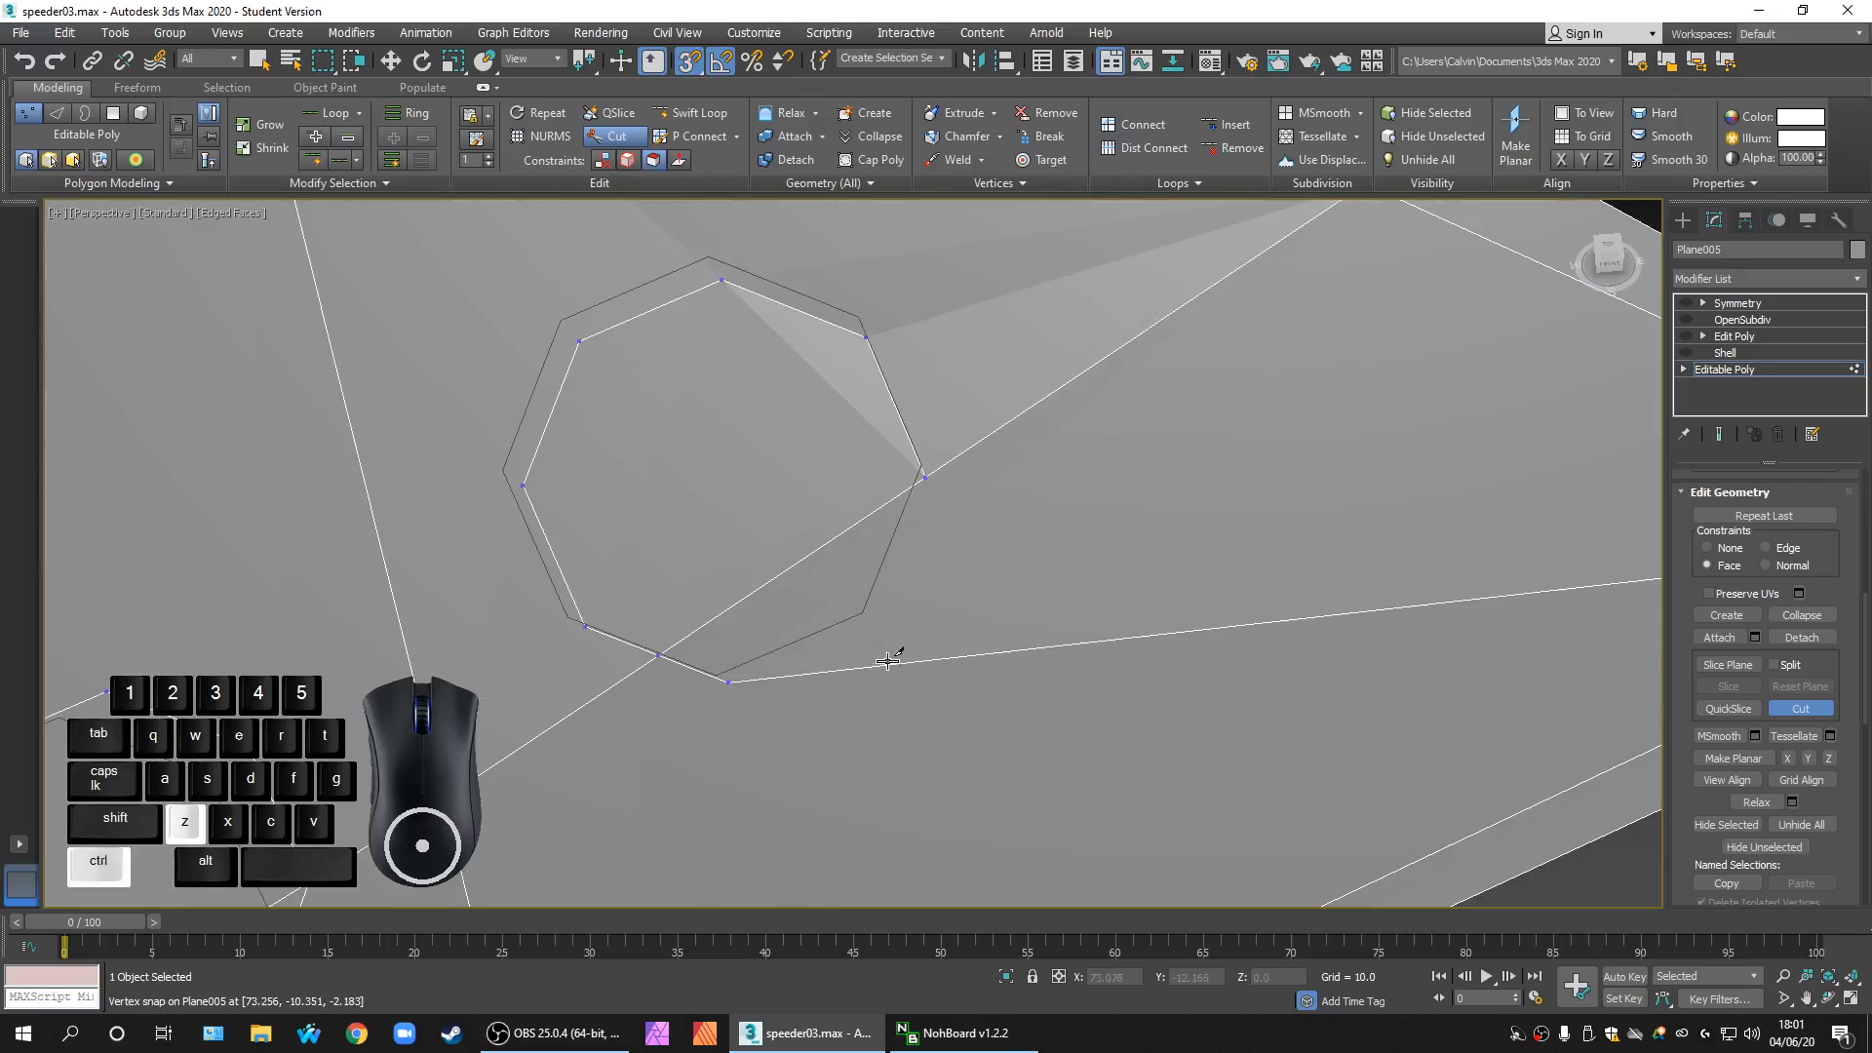
key(ctrl+z)
key(ctrl+z)
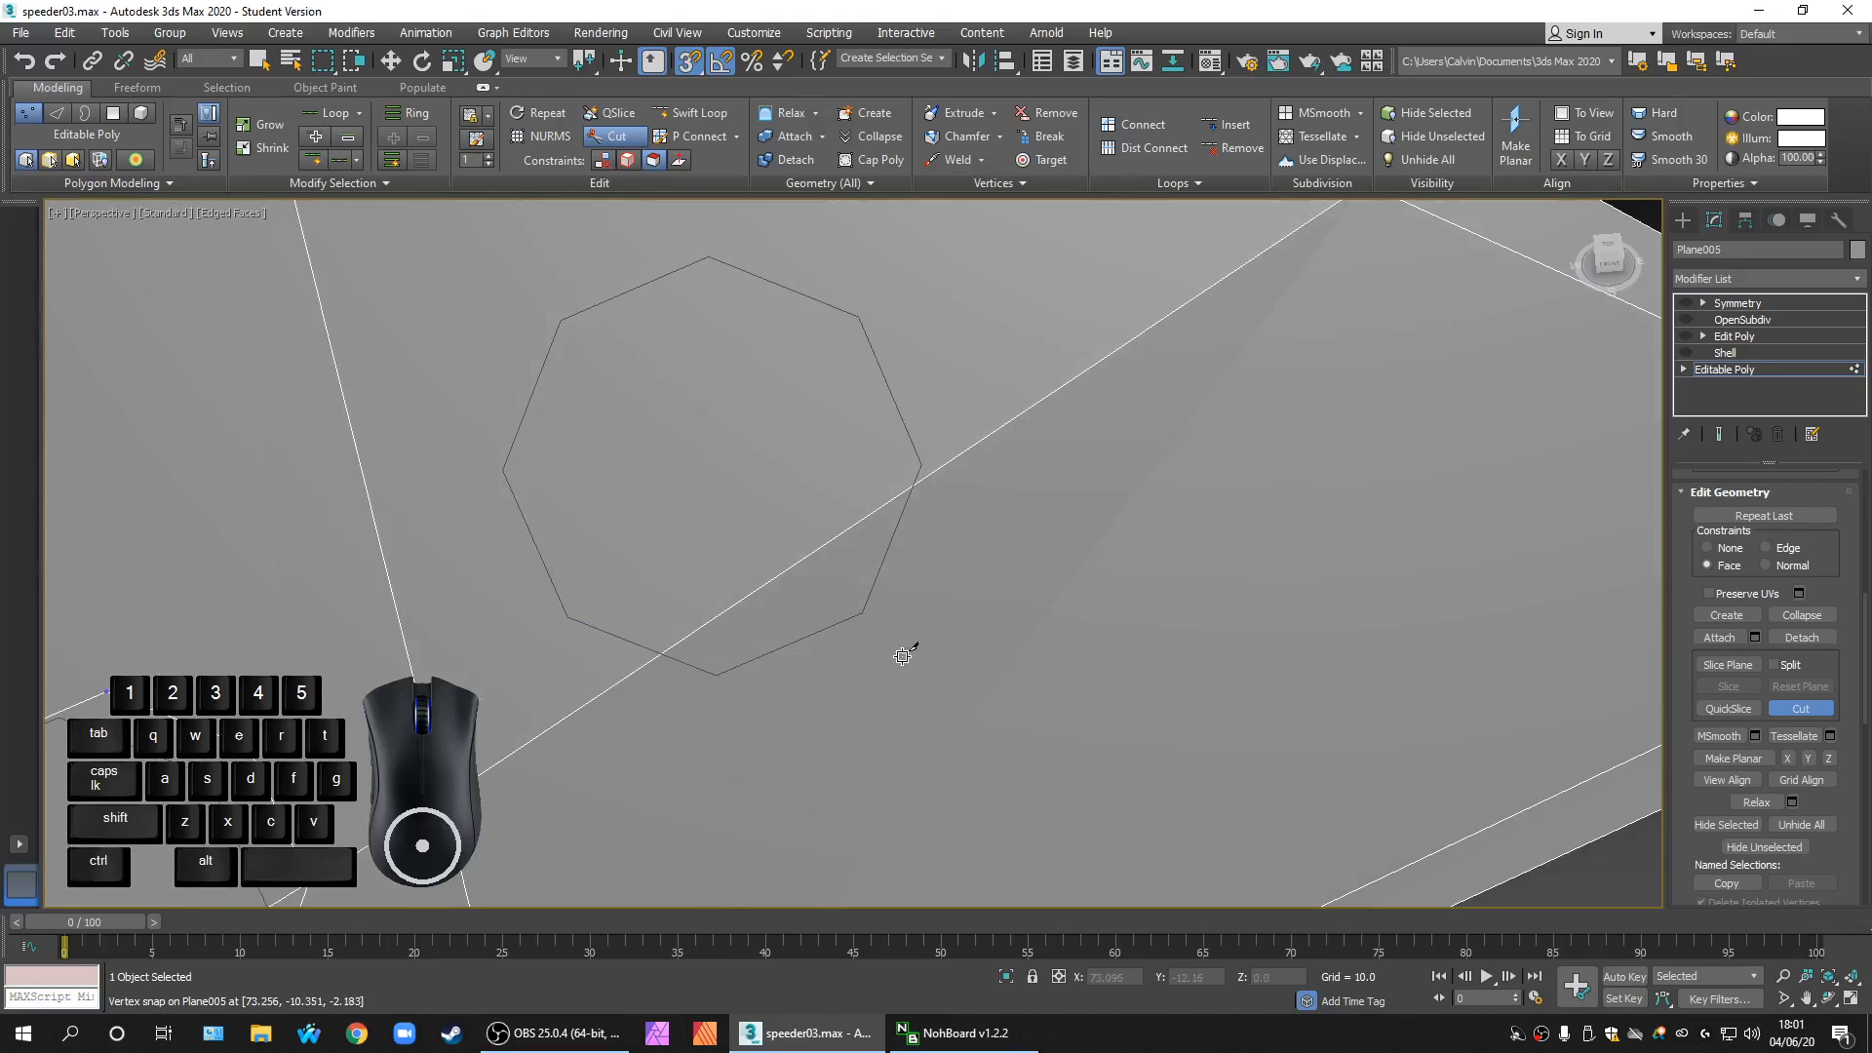
Step: Cut a closed octagon into the fin mesh along all corners of the upper NGon guide, starting and ending on the diagonal edge
scroll(920, 614, down, 6)
mouse_move(934, 680)
alt+middle_down()
mouse_move(915, 706)
mouse_move(928, 694)
alt+middle_up()
scroll(916, 656, up, 3)
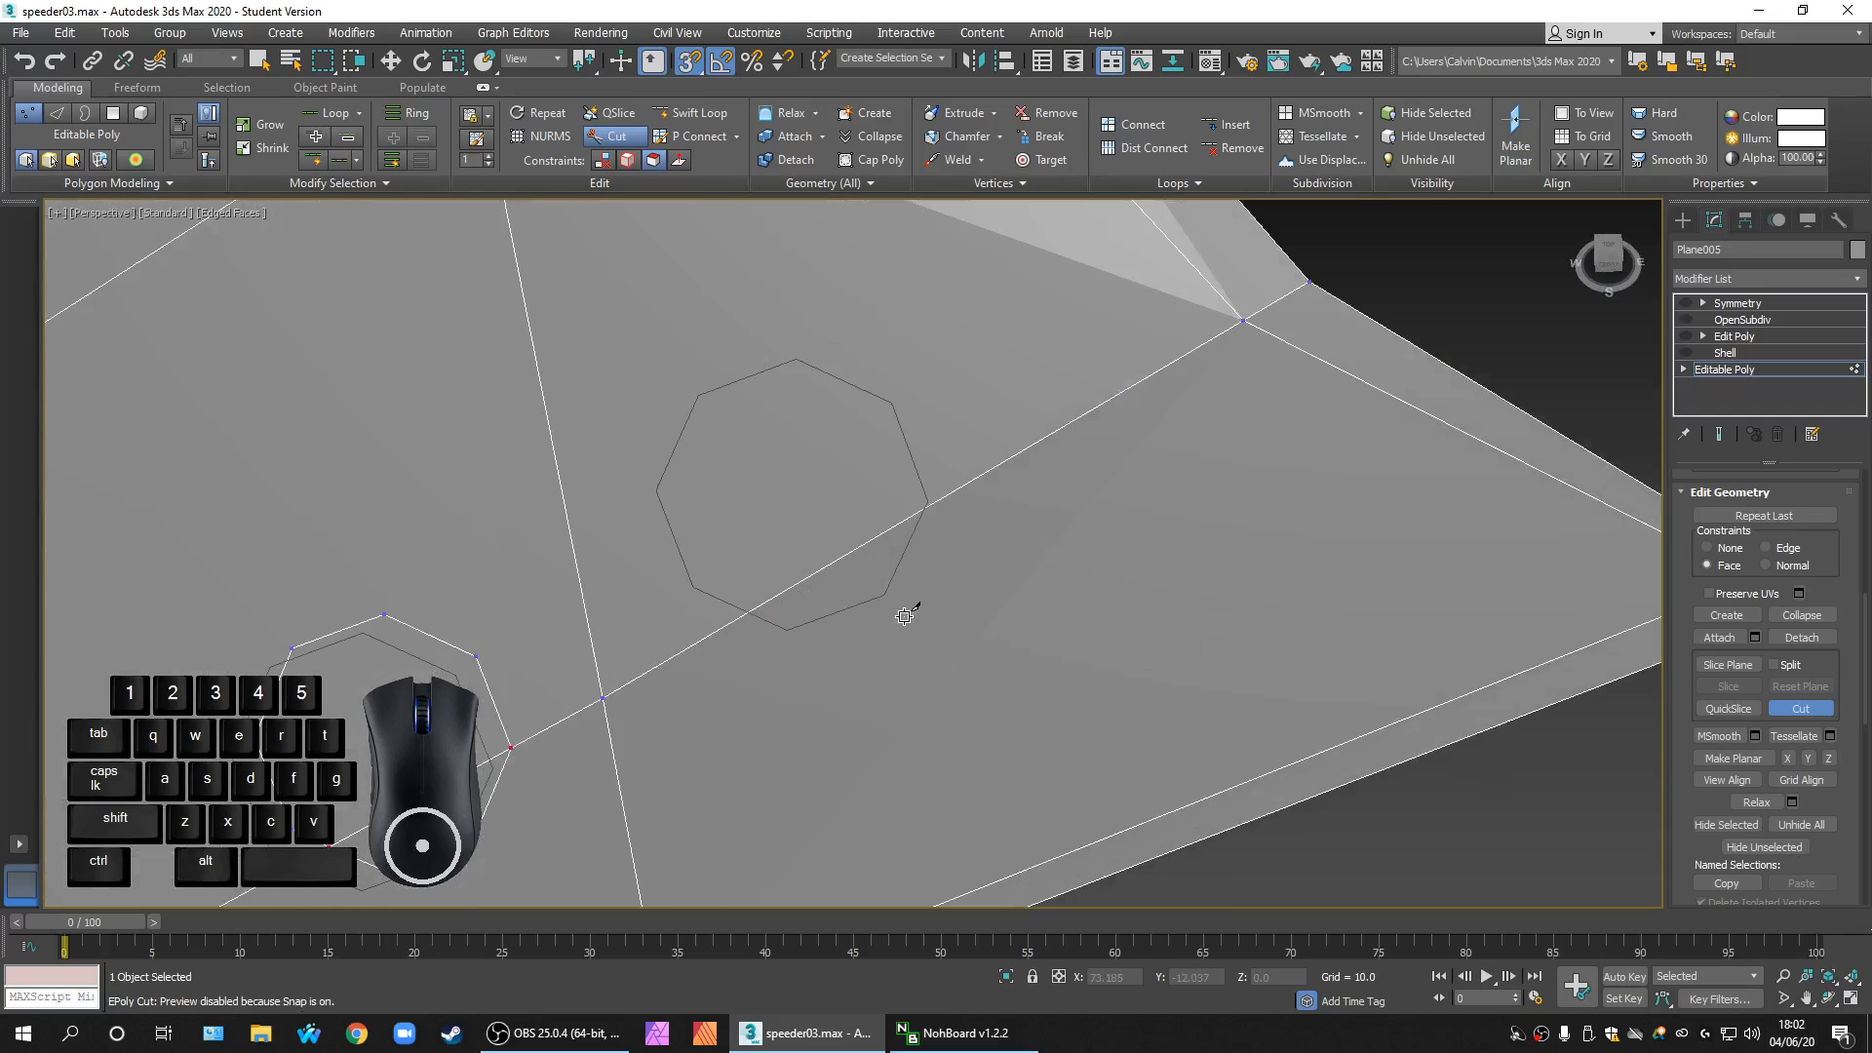
scroll(964, 633, up, 2)
middle_drag(964, 633, 978, 660)
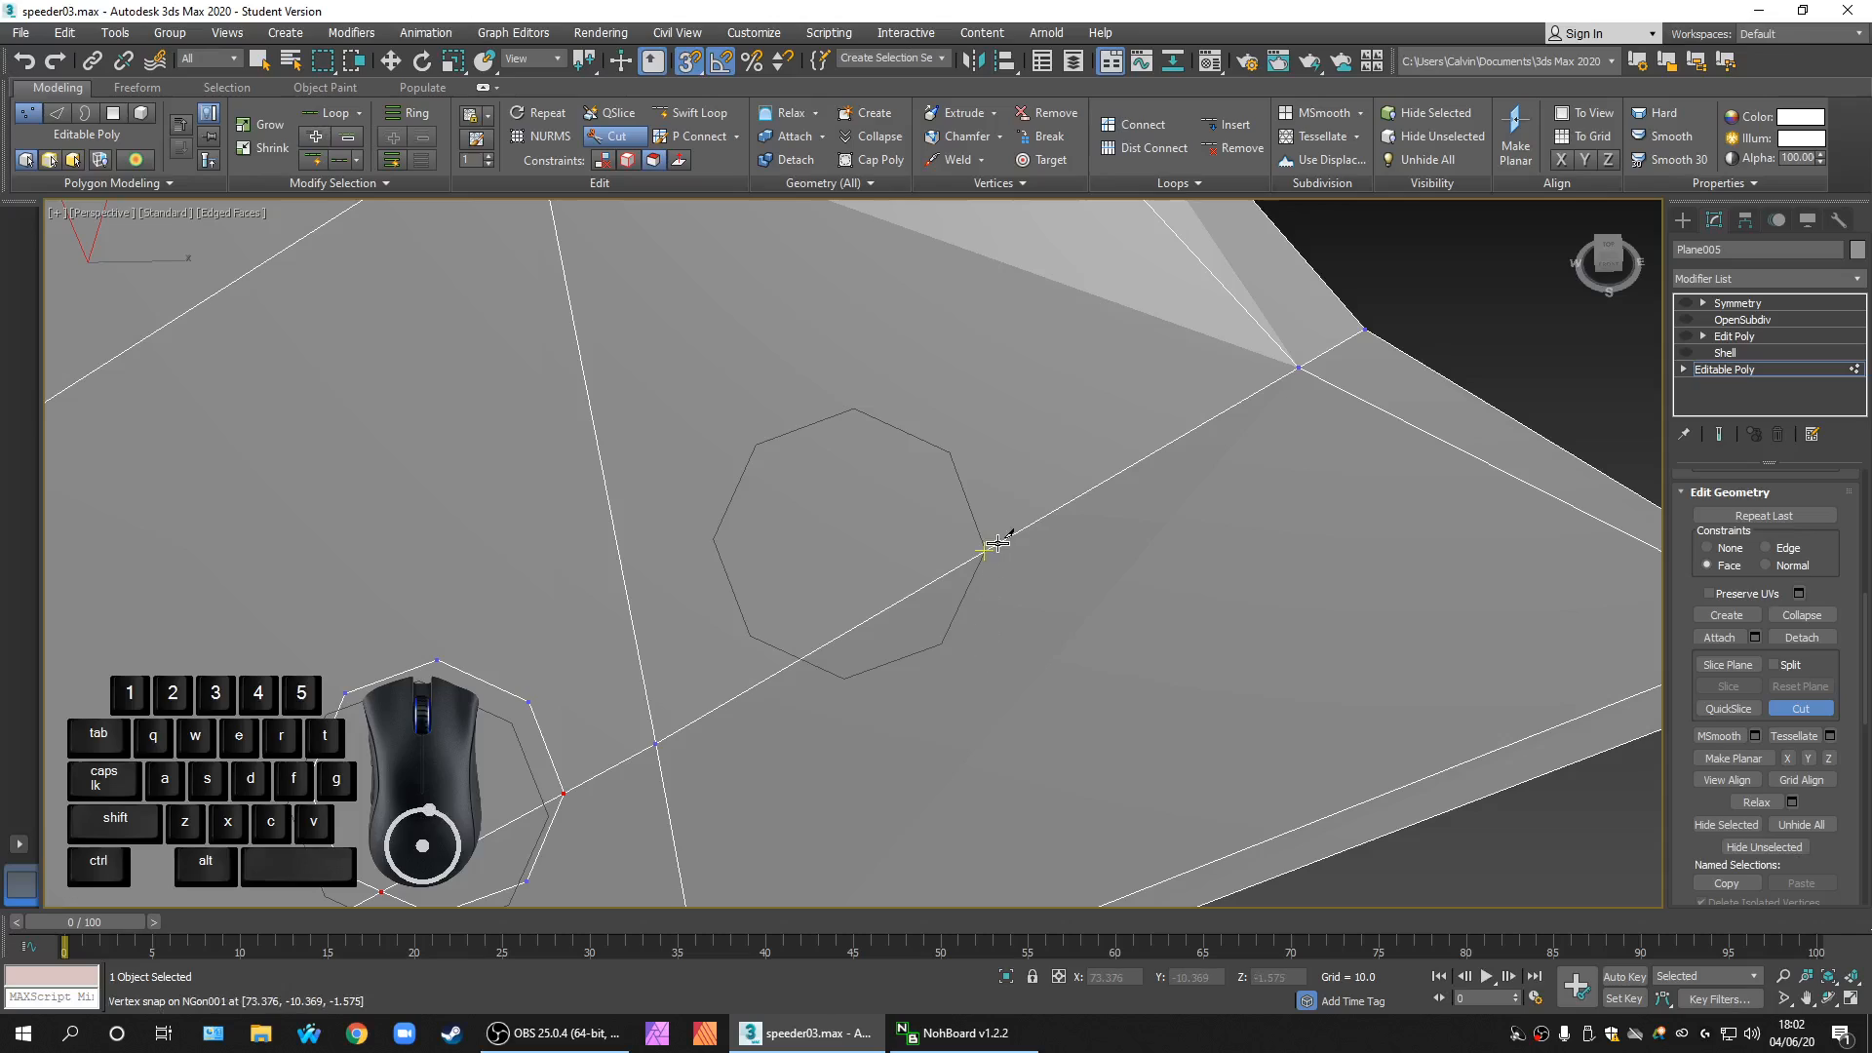
click(947, 455)
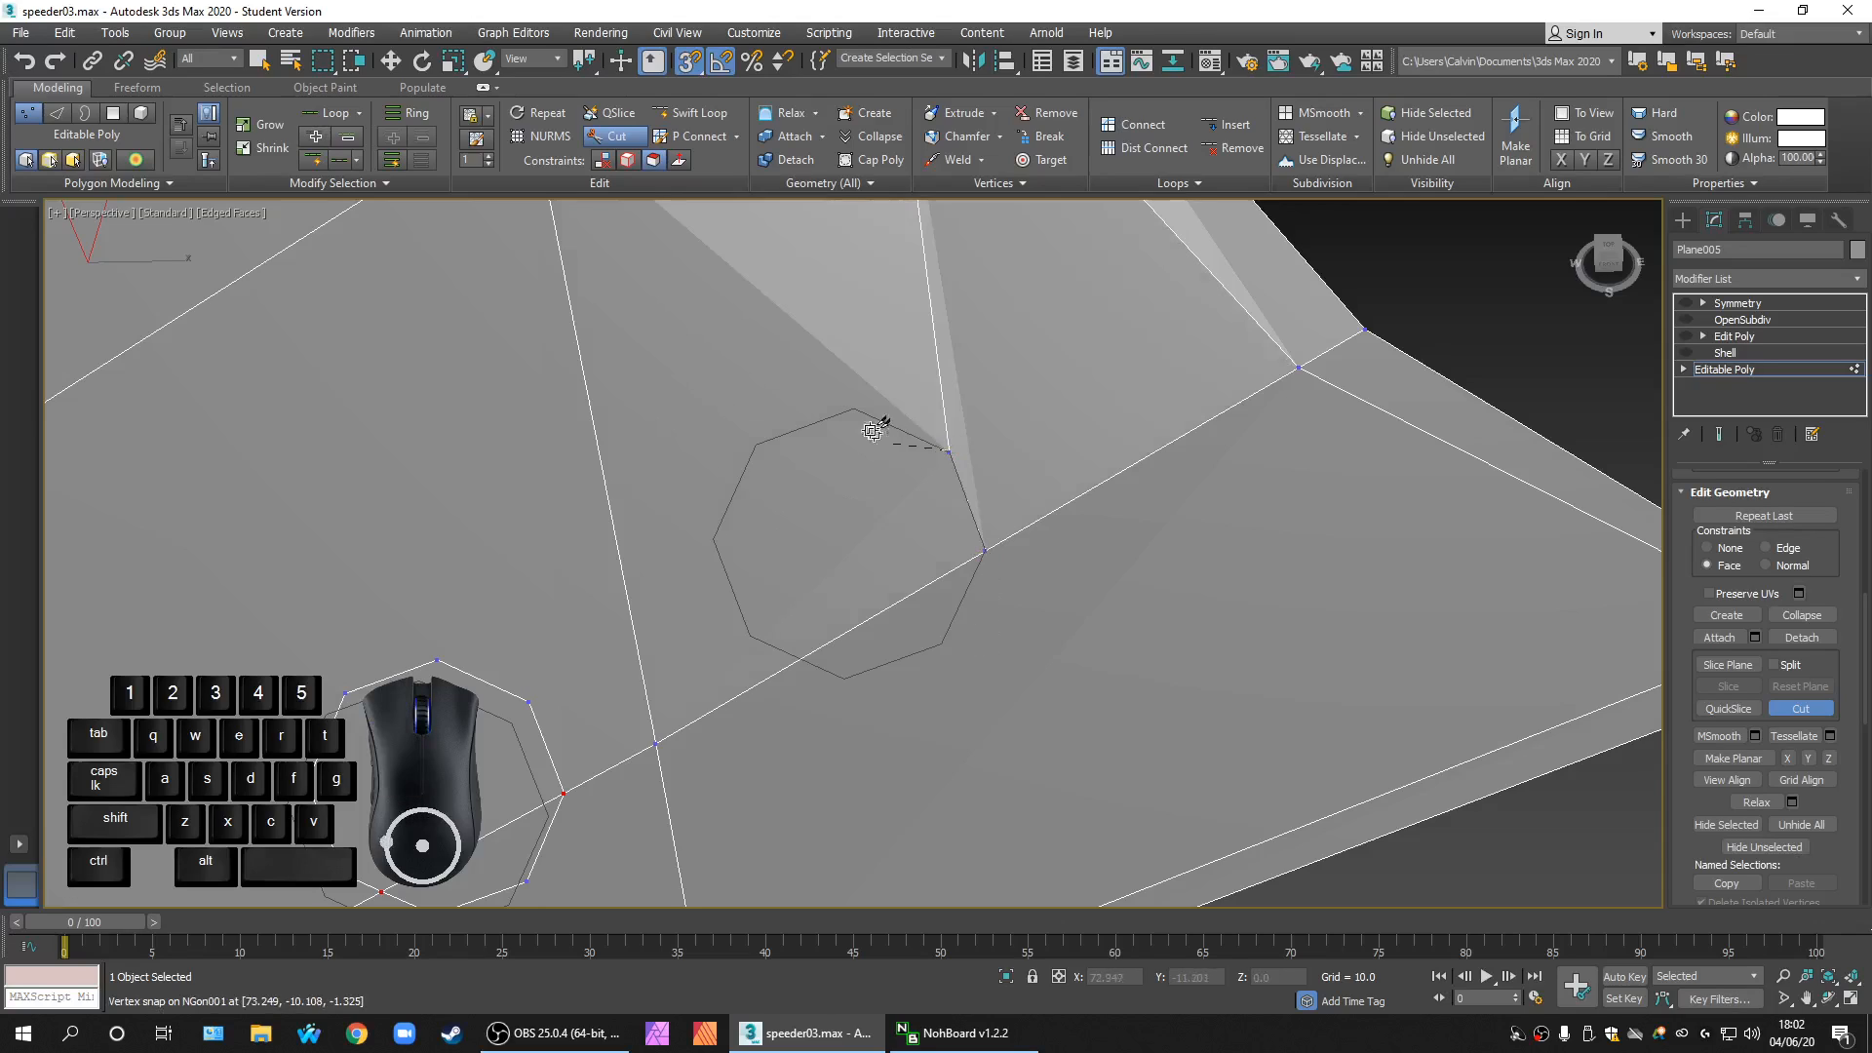
click(854, 408)
click(753, 446)
click(718, 537)
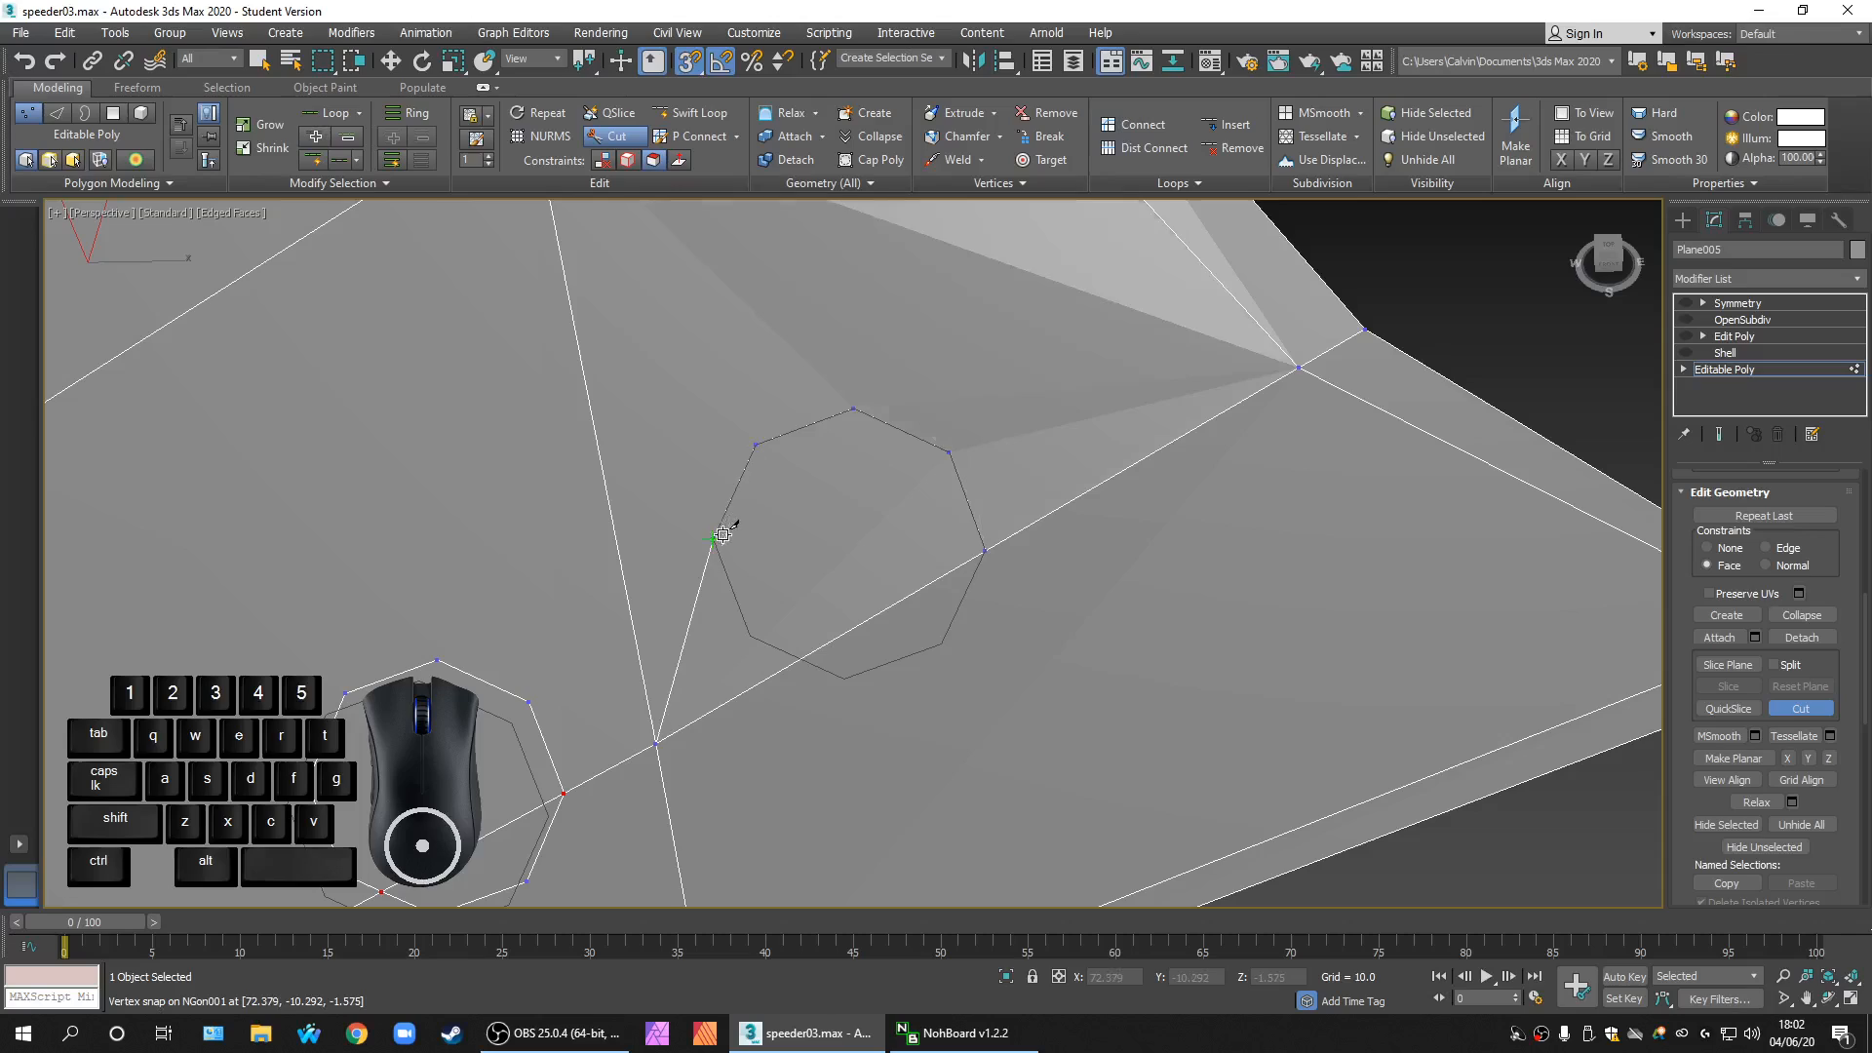
click(748, 637)
click(844, 676)
click(941, 644)
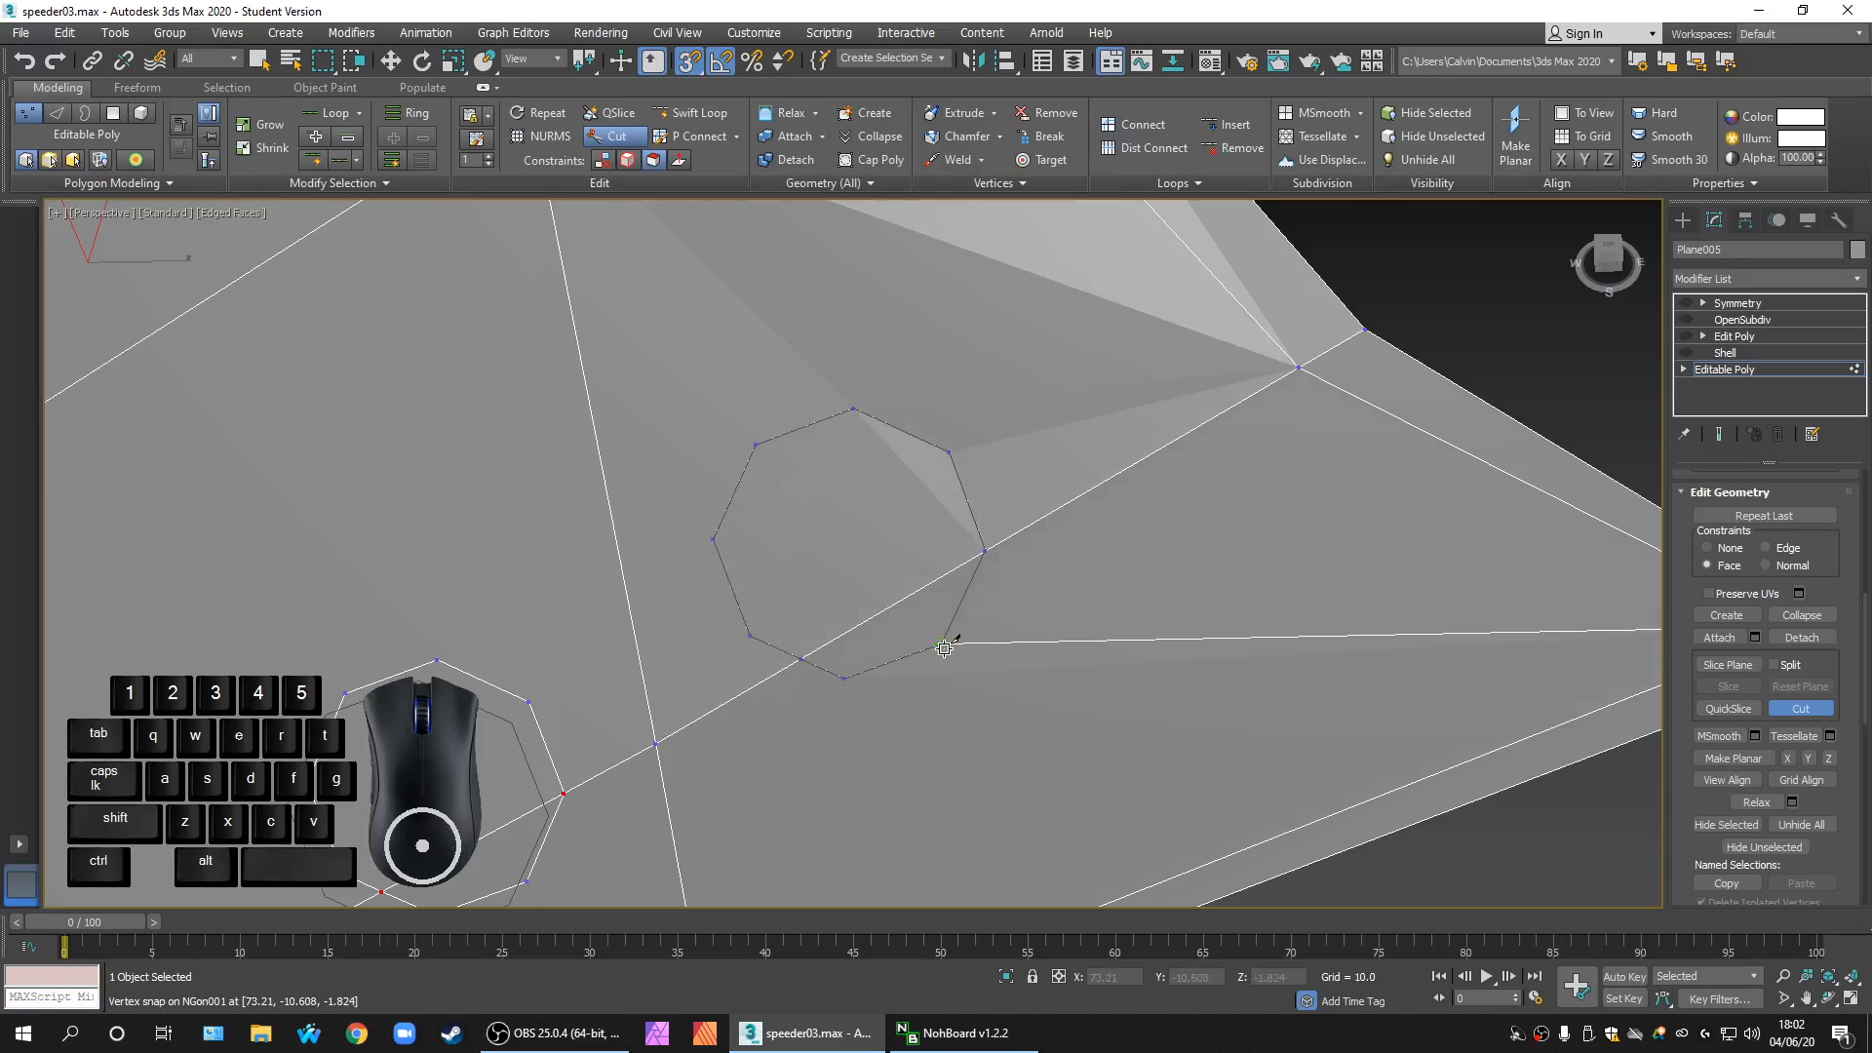
click(983, 547)
scroll(1151, 663, down, 4)
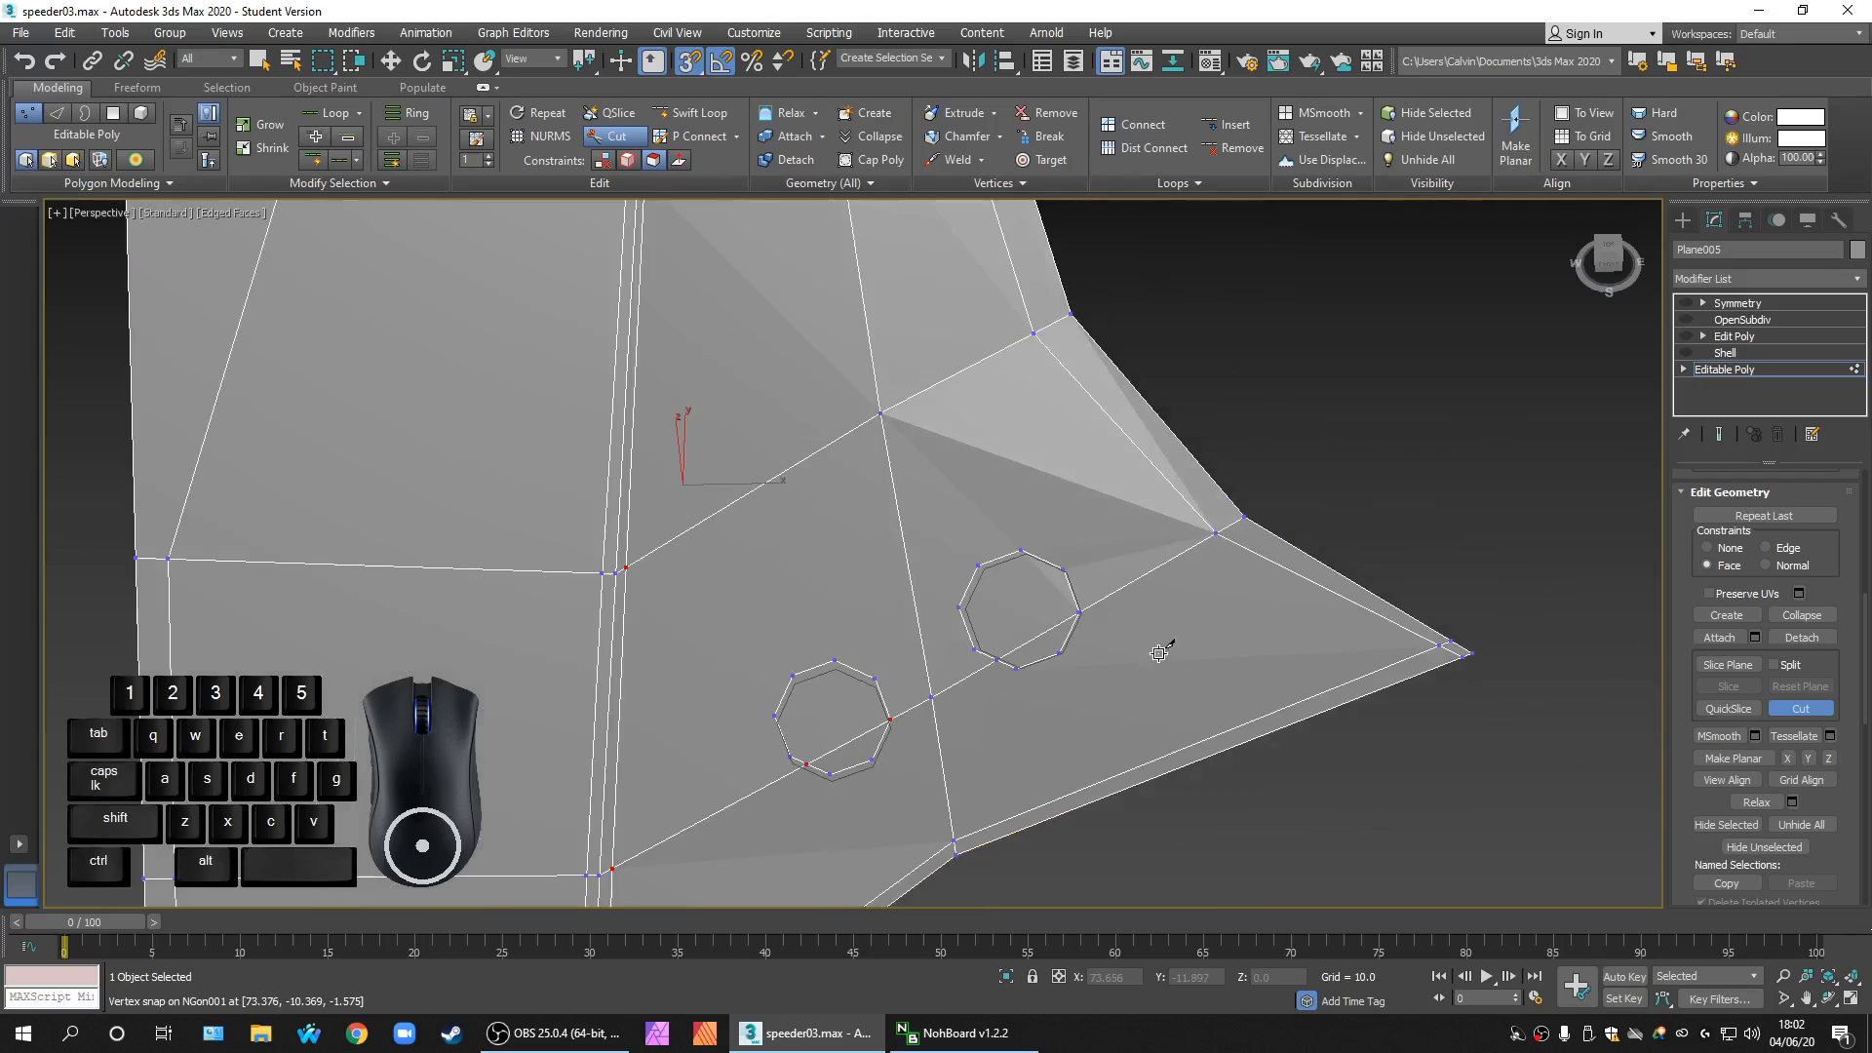
Step: Finish the cut and delete the two octagonal NGon guide splines in front of the fin
right_click(1164, 729)
middle_drag(1266, 828, 1194, 624)
scroll(1197, 769, down, 5)
click(1683, 220)
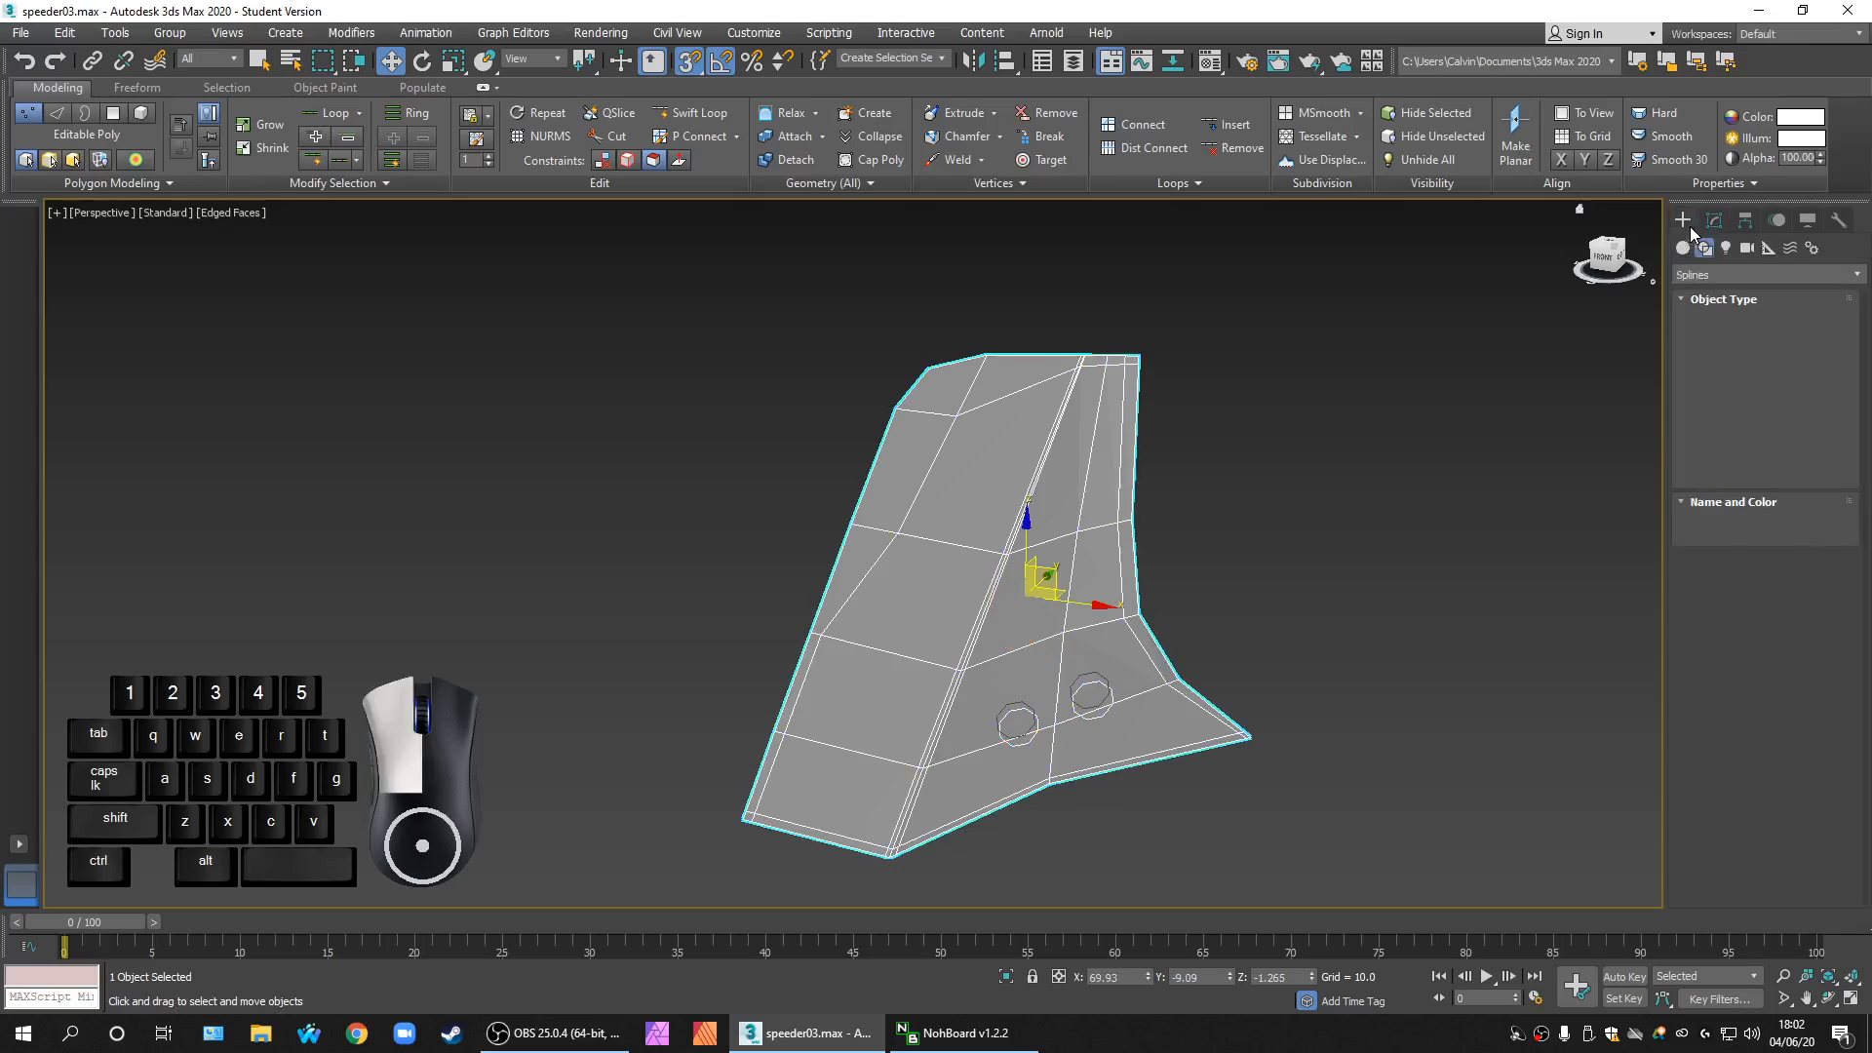
click(1704, 247)
scroll(1062, 682, up, 6)
click(667, 527)
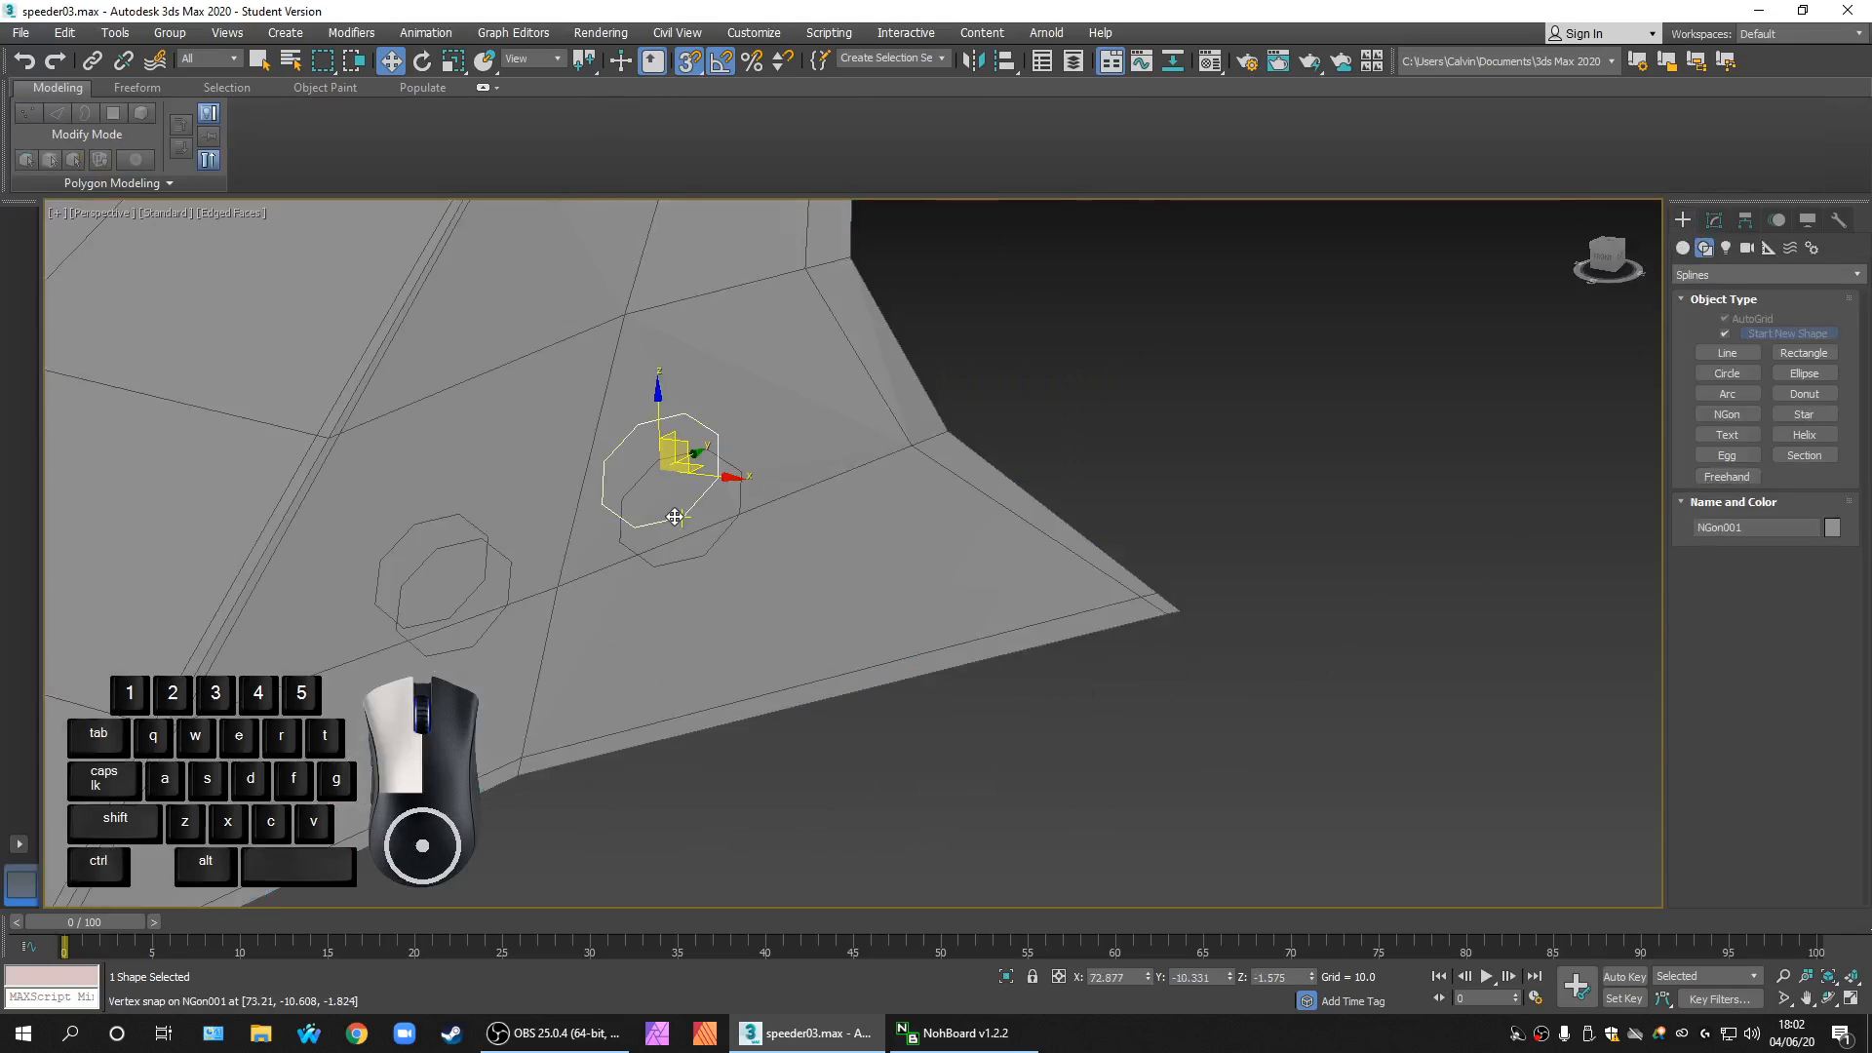
ctrl+click(492, 605)
middle_drag(583, 610, 627, 639)
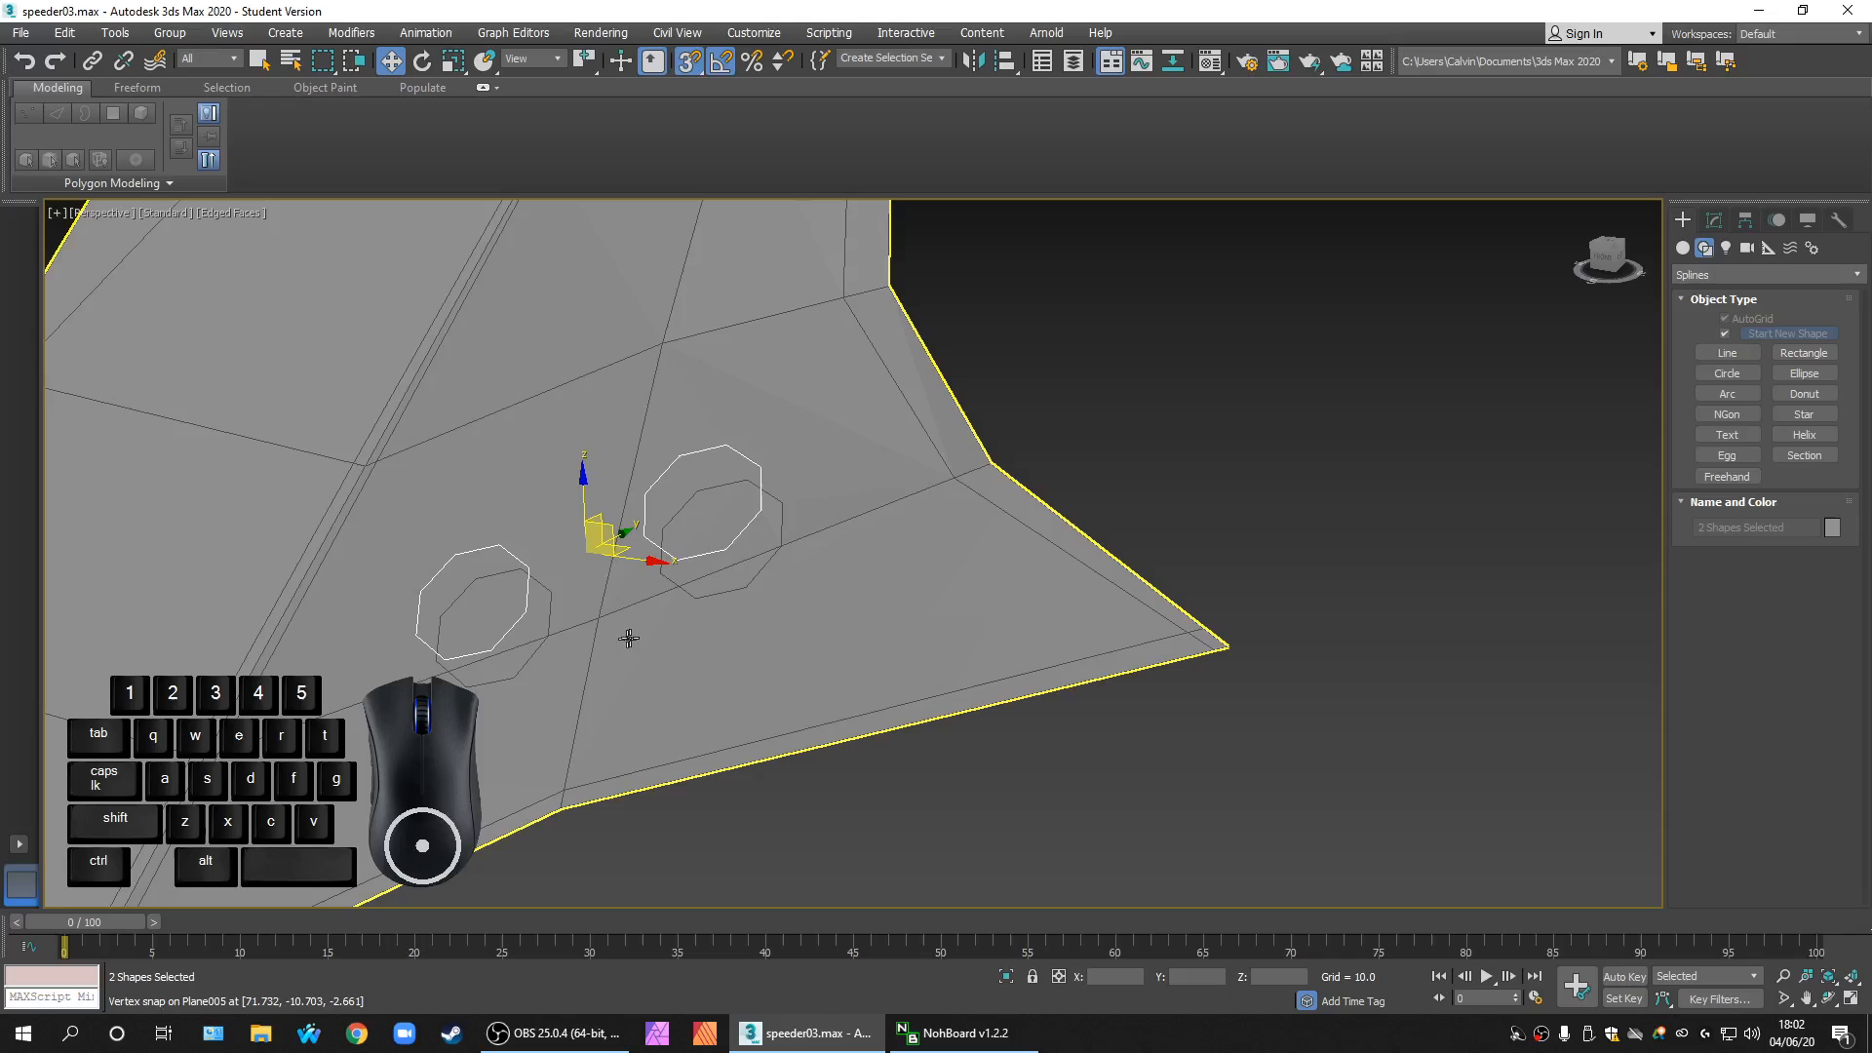
key(Delete)
Step: Select the fin and open its base Editable Poly at polygon level, accepting the topology-dependence warning
scroll(850, 603, down, 5)
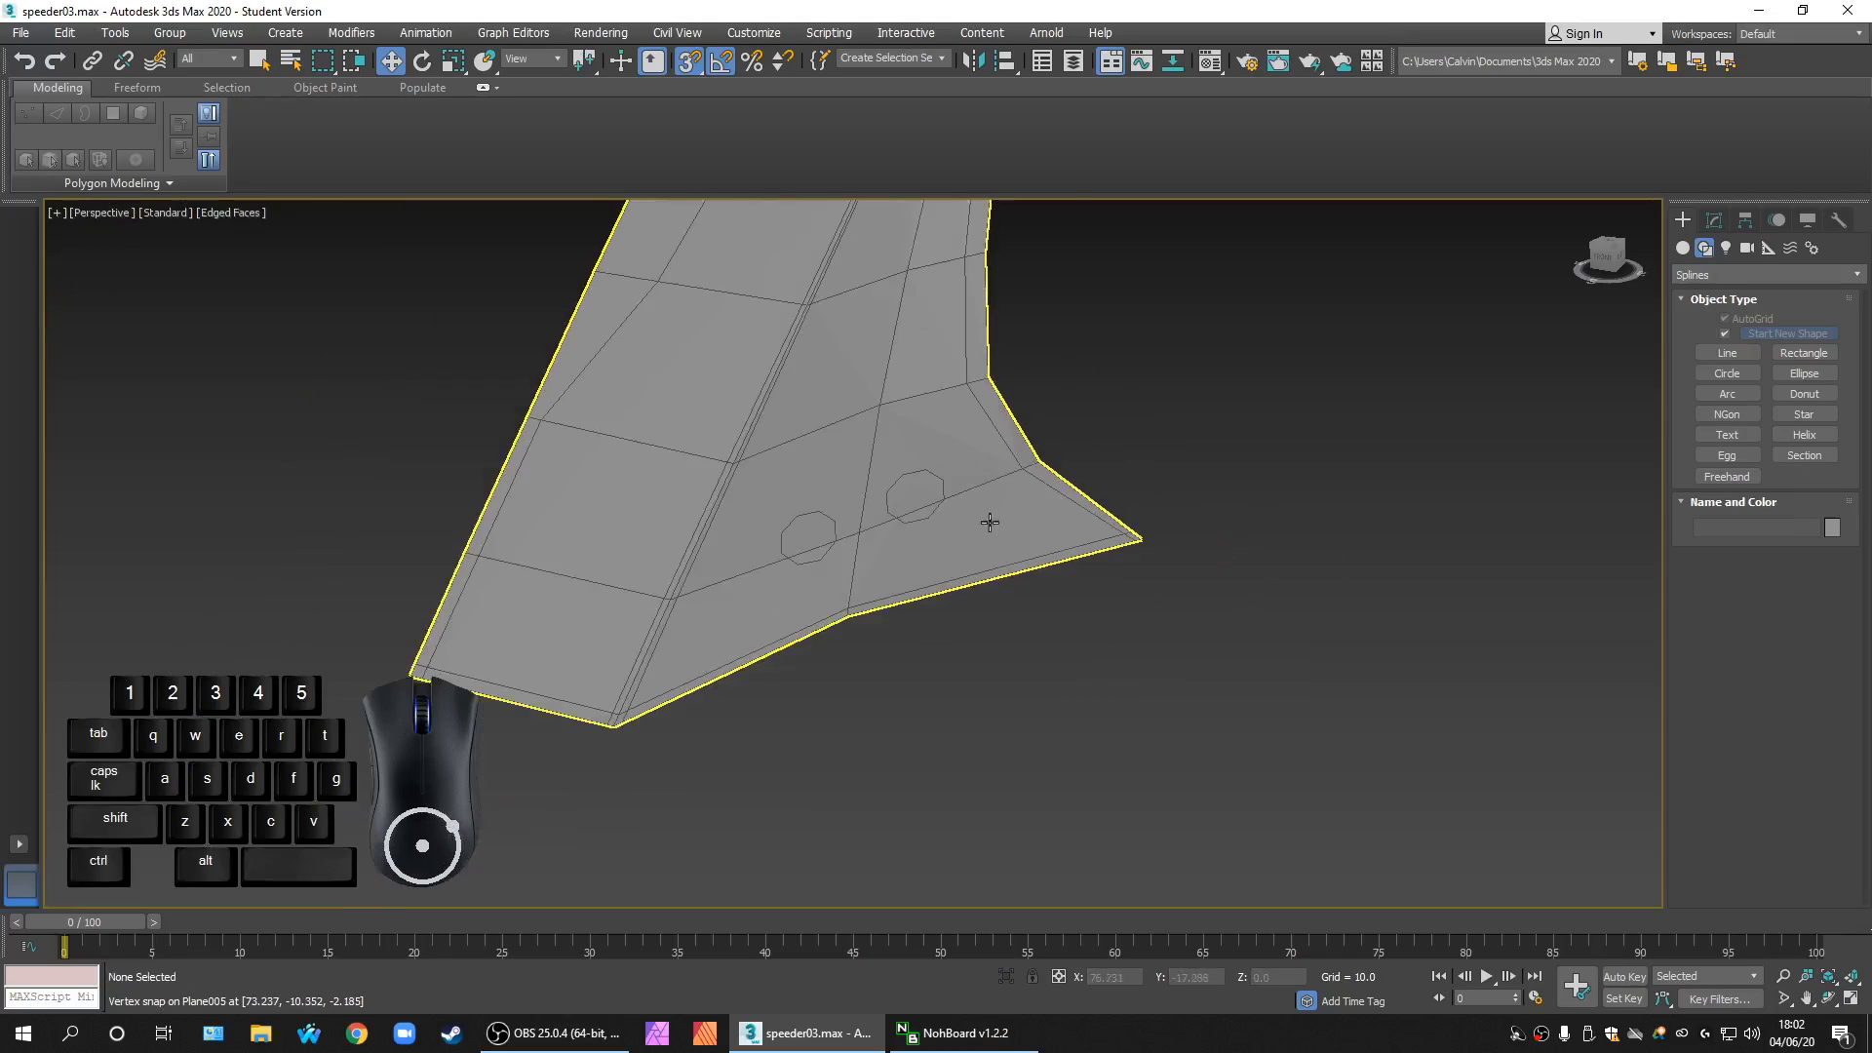
alt+middle_drag(986, 639, 1185, 610)
scroll(1089, 656, down, 5)
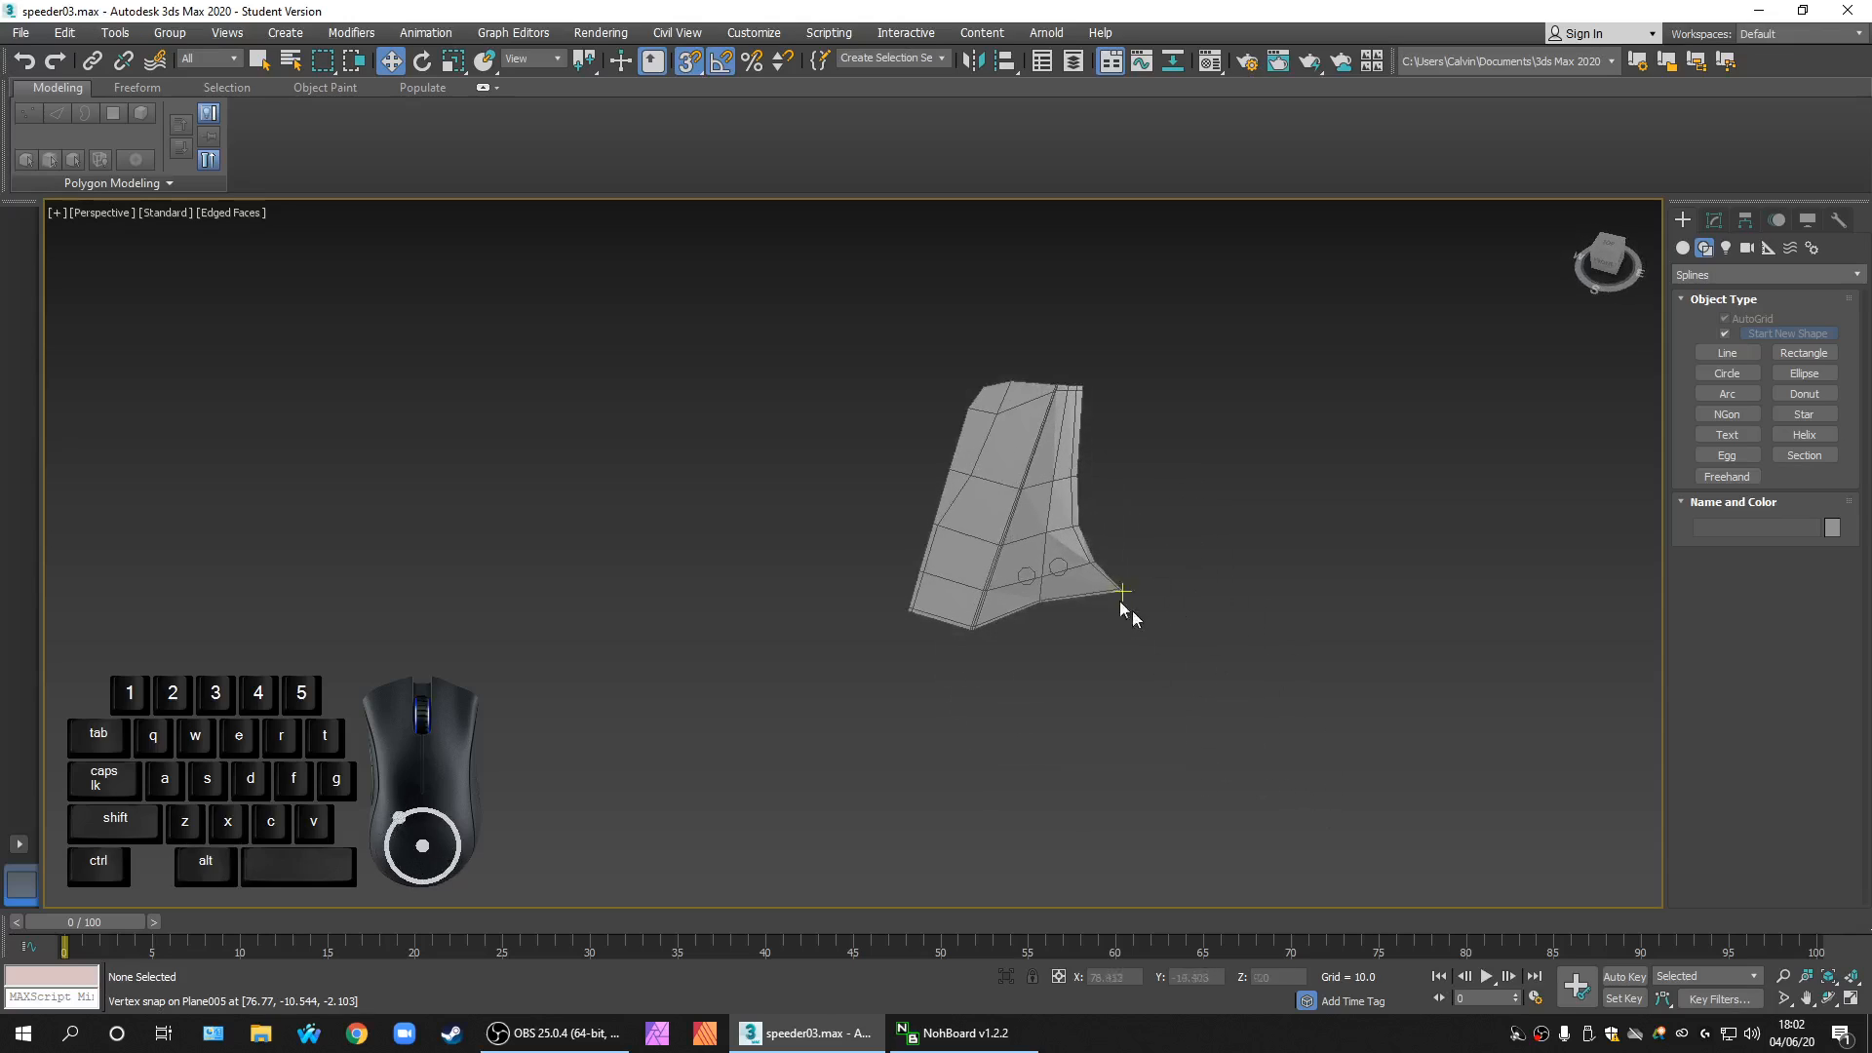
scroll(1183, 723, down, 4)
scroll(1193, 745, up, 2)
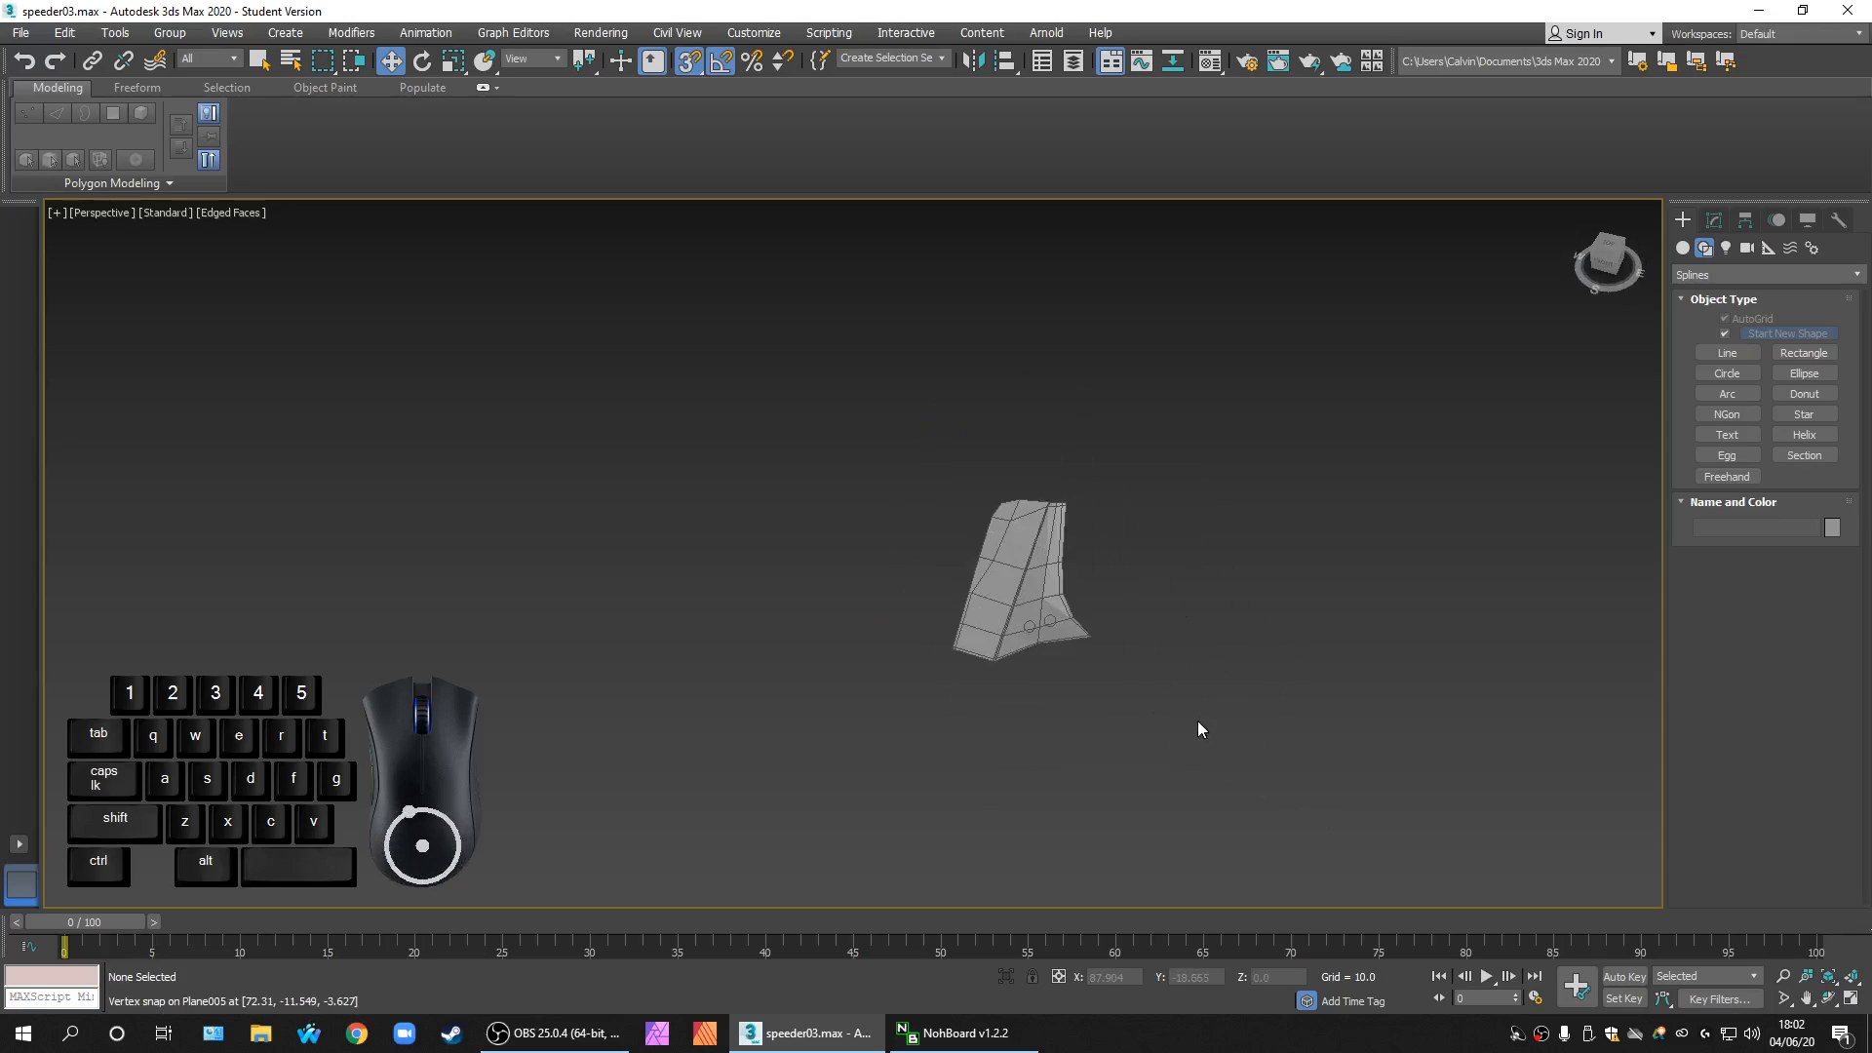
scroll(1115, 685, up, 8)
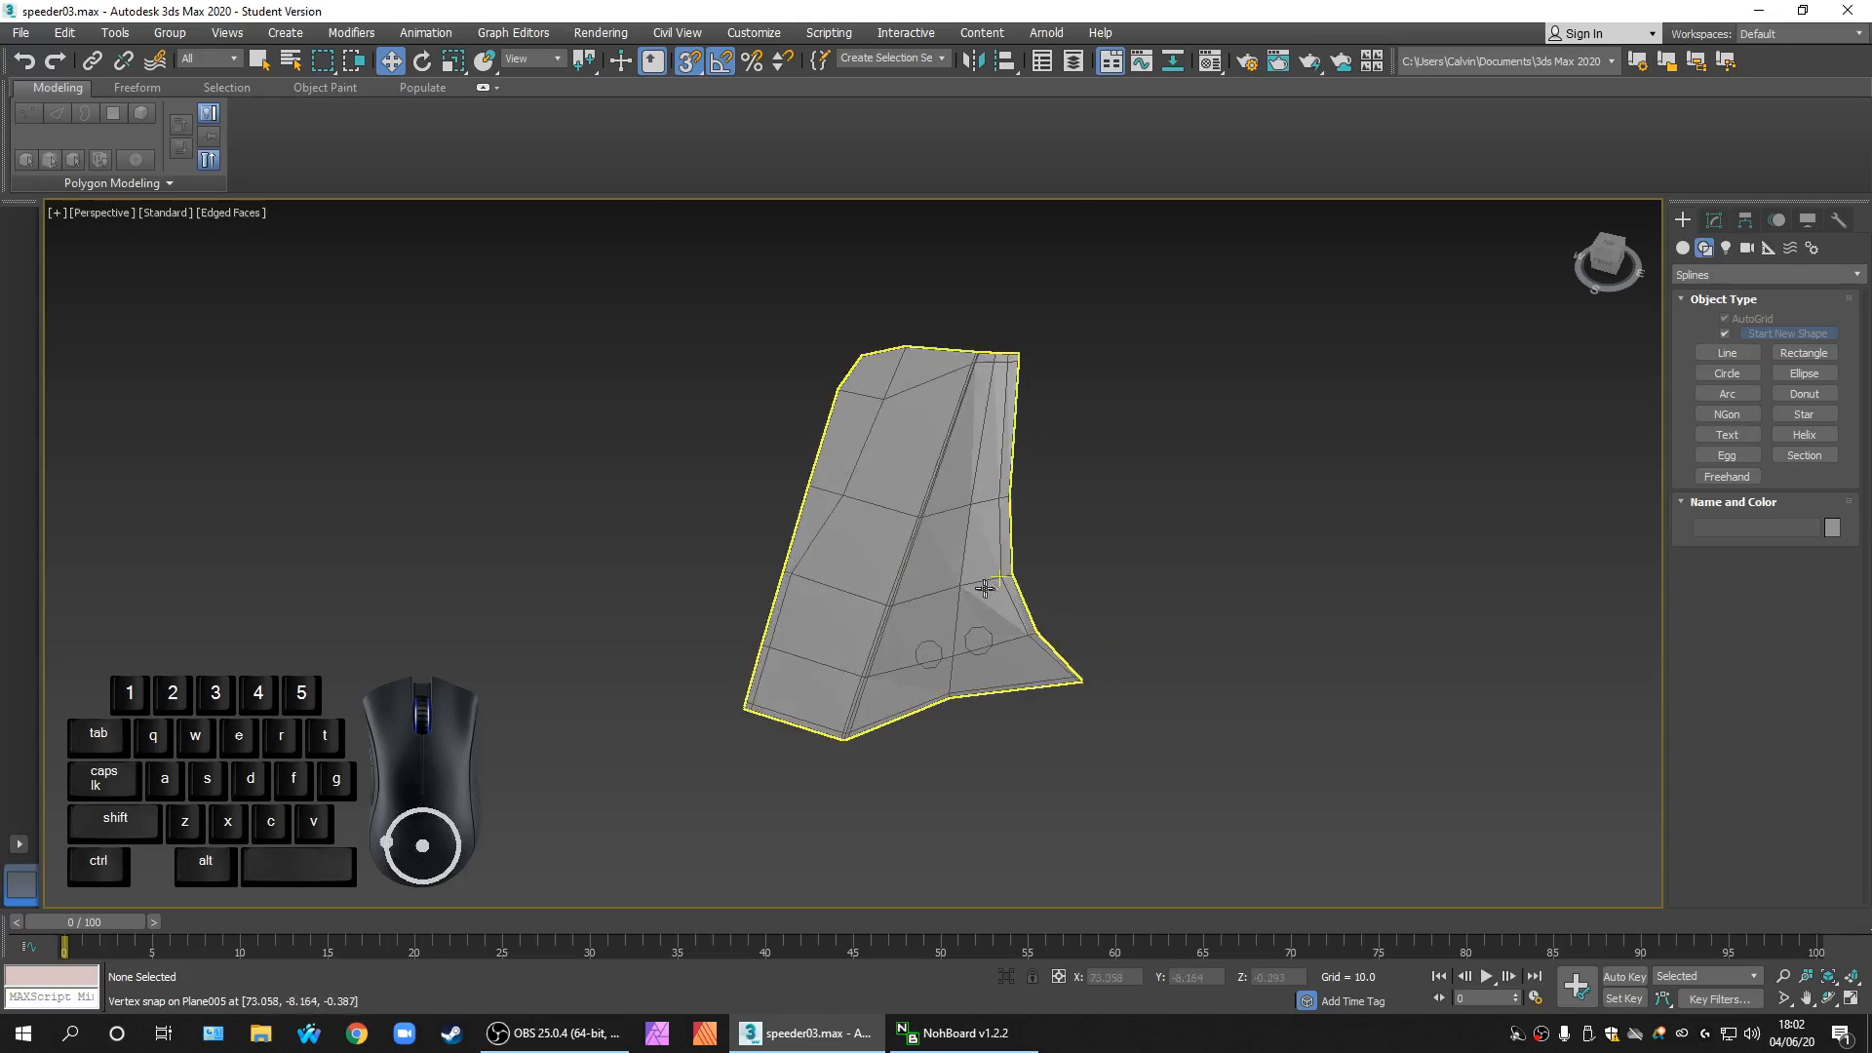
middle_drag(952, 773, 1031, 764)
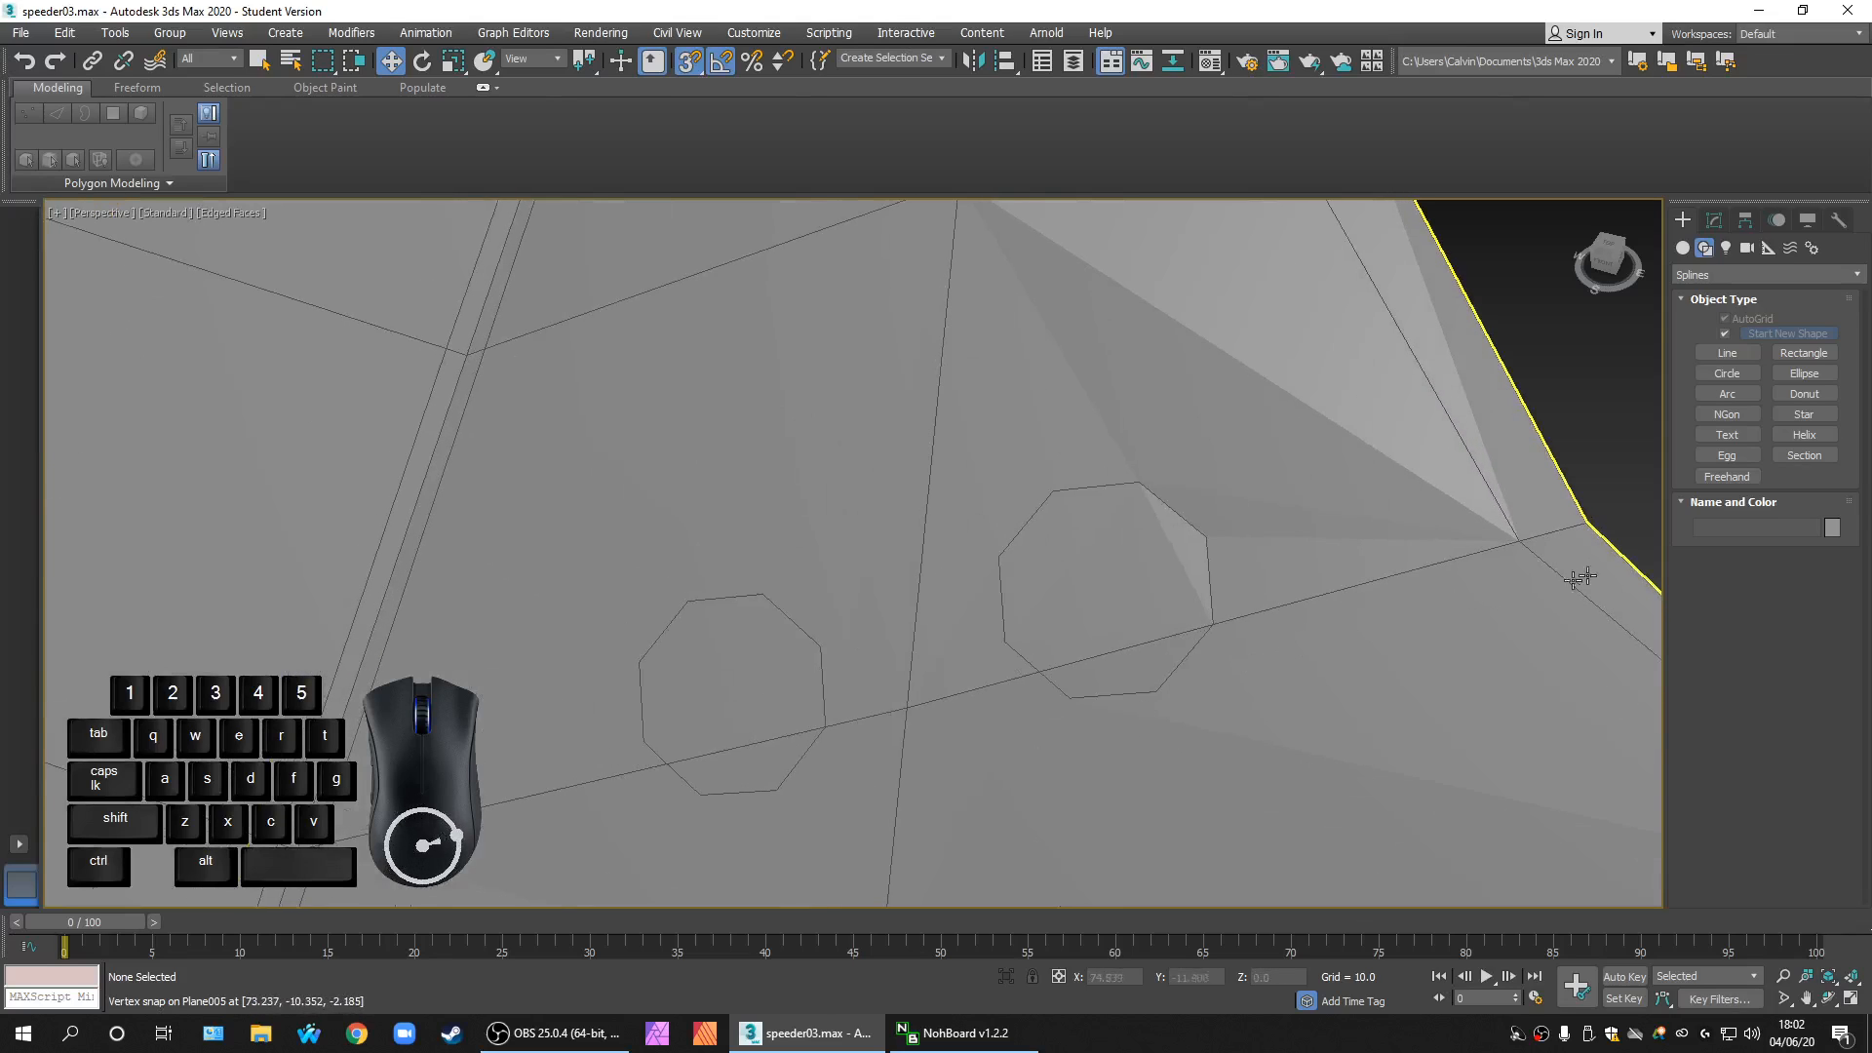
click(1713, 222)
click(1344, 581)
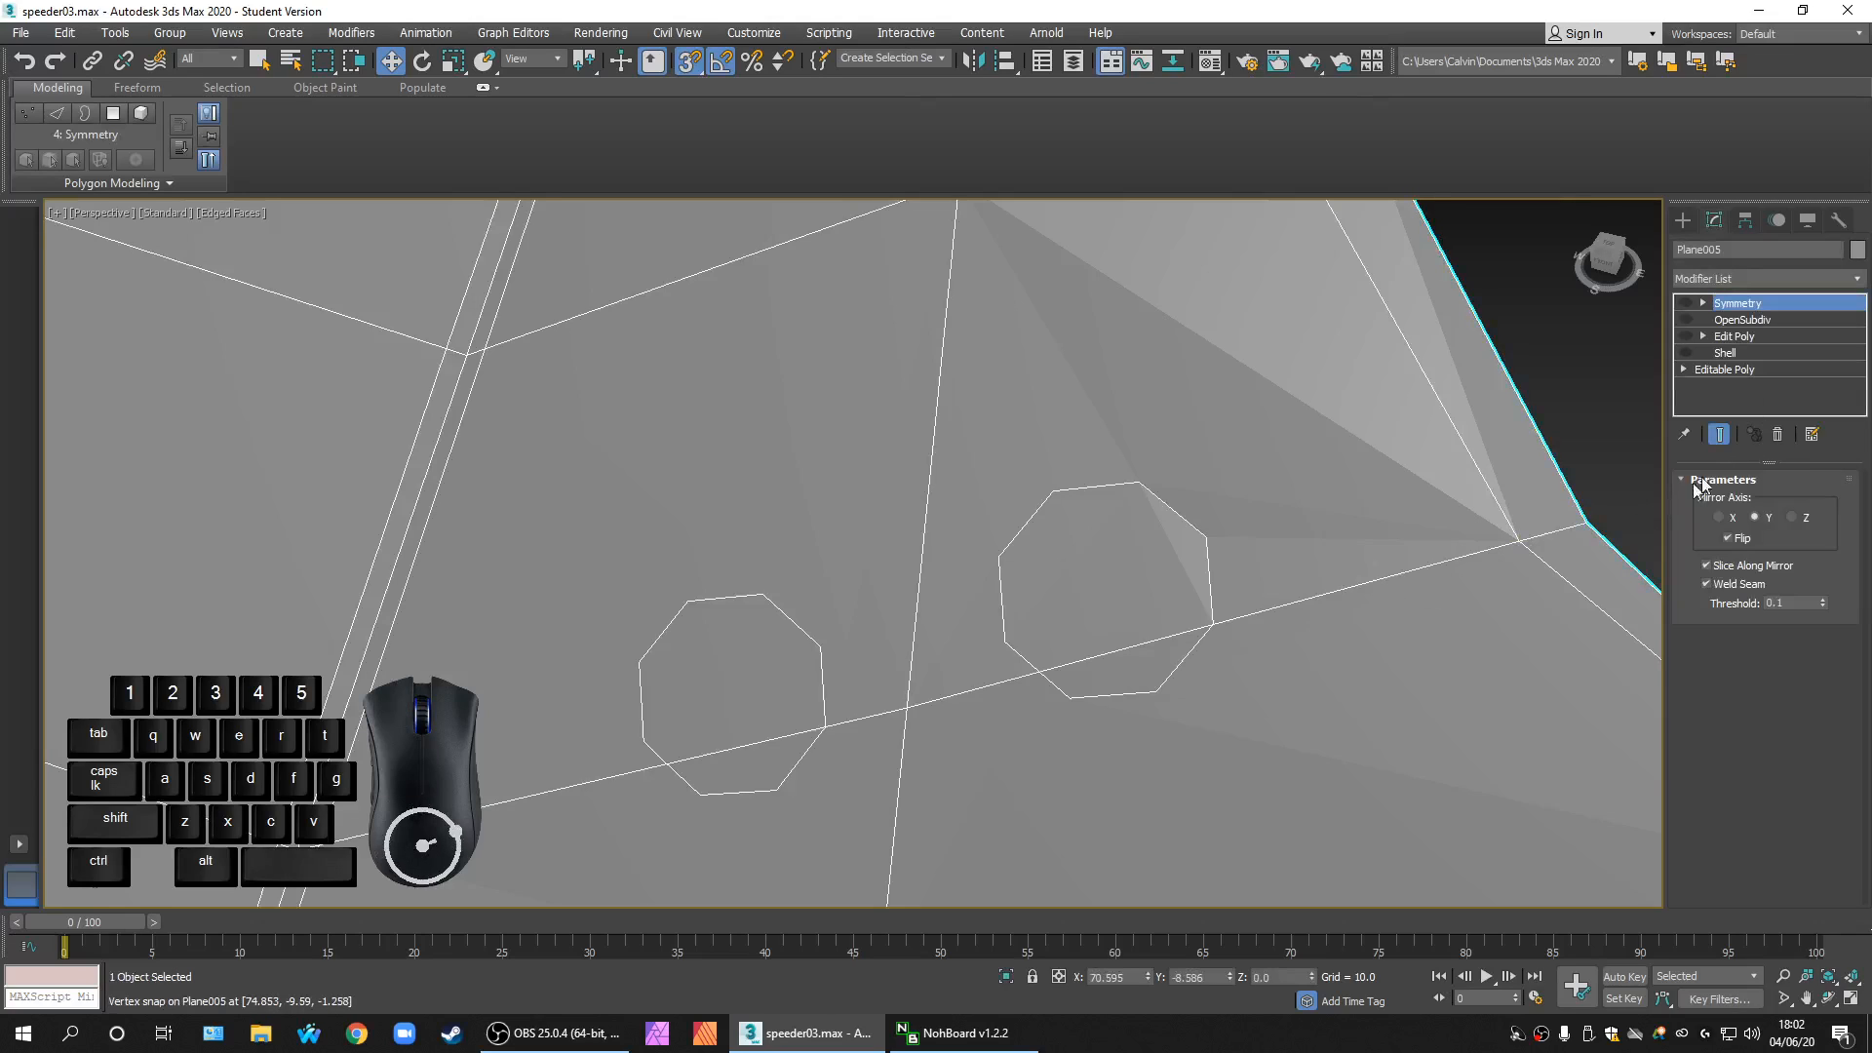
click(1746, 370)
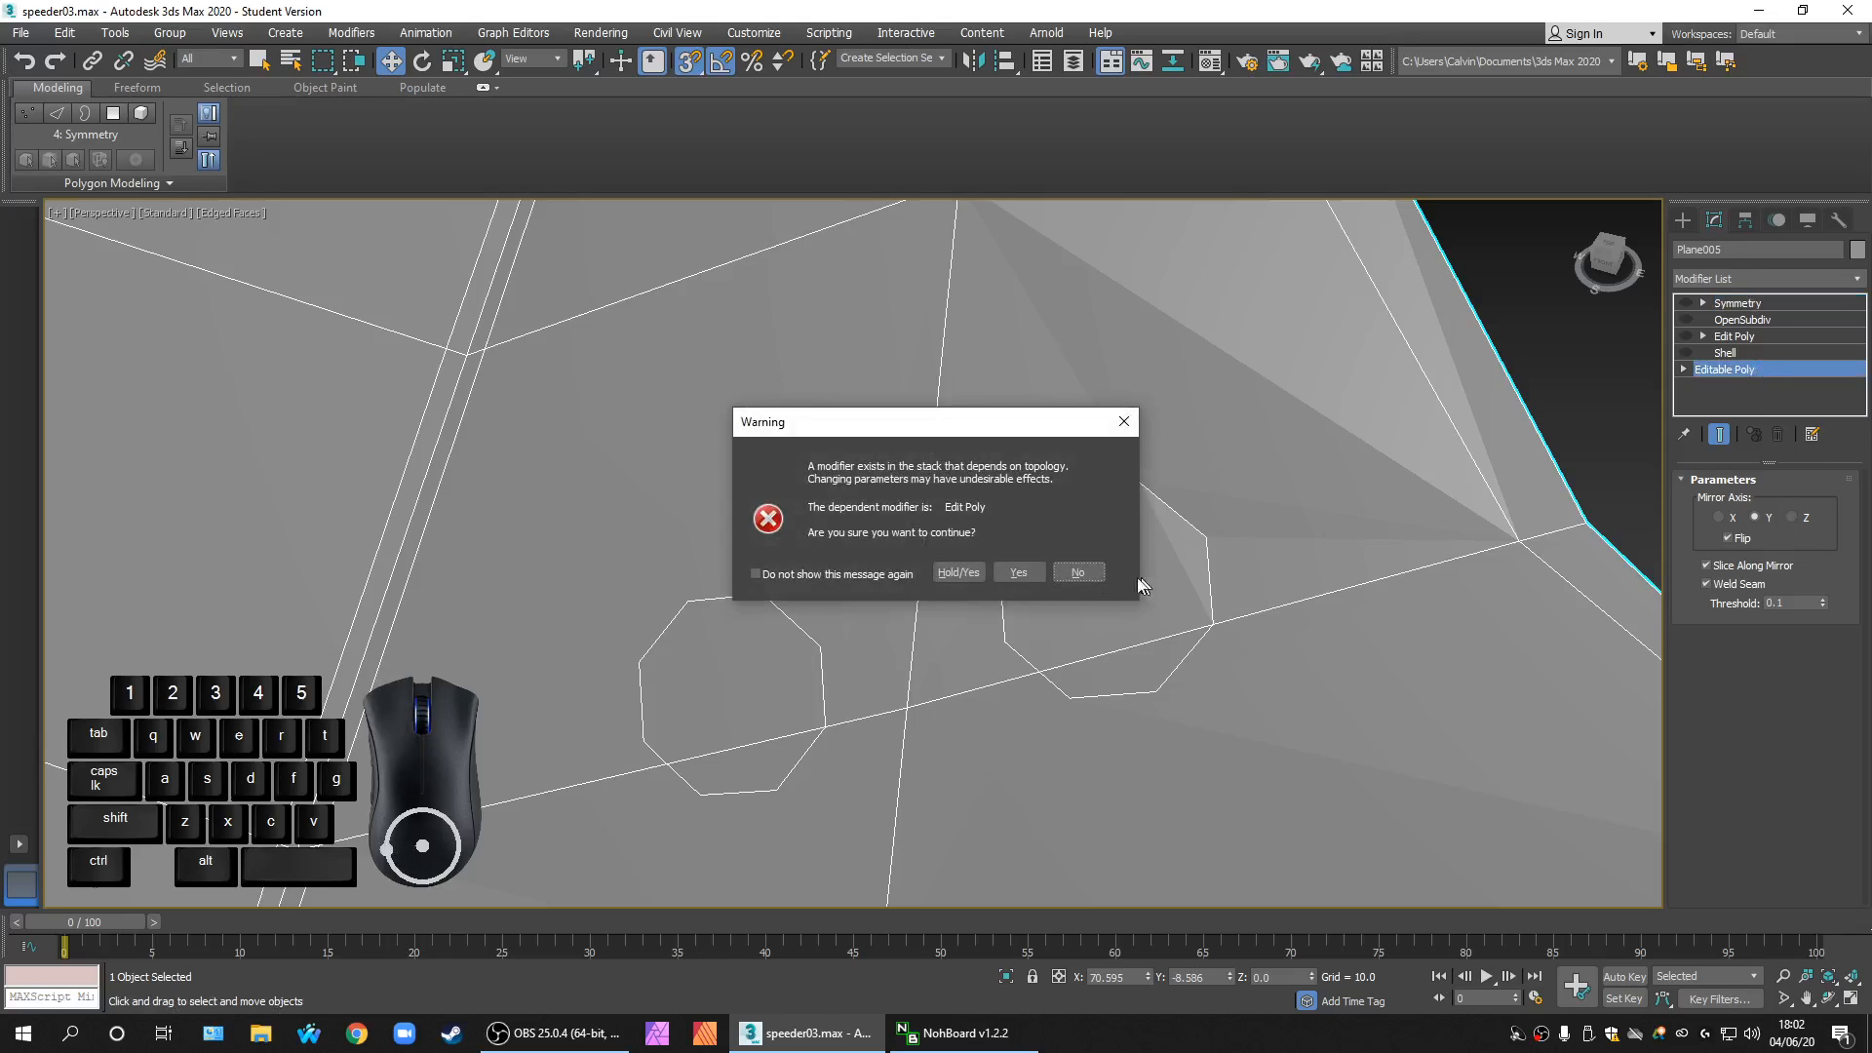
click(1017, 572)
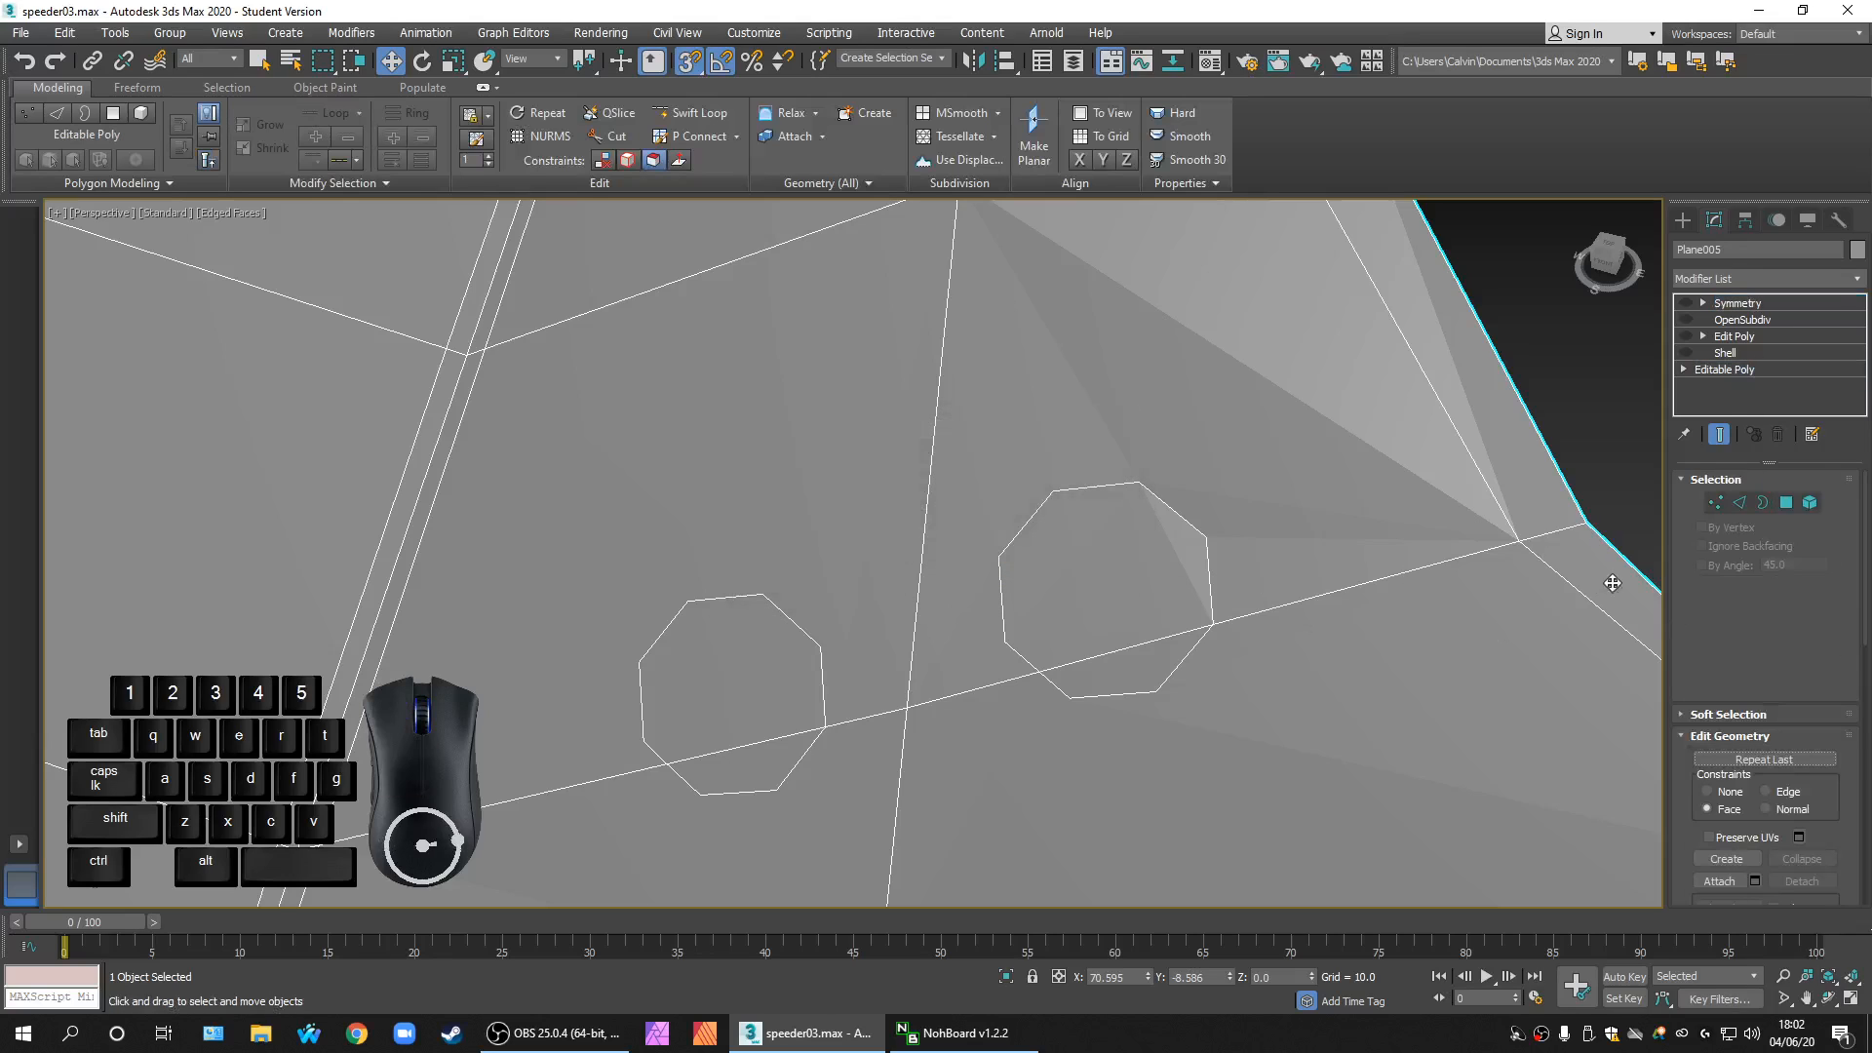
click(1785, 503)
click(1542, 429)
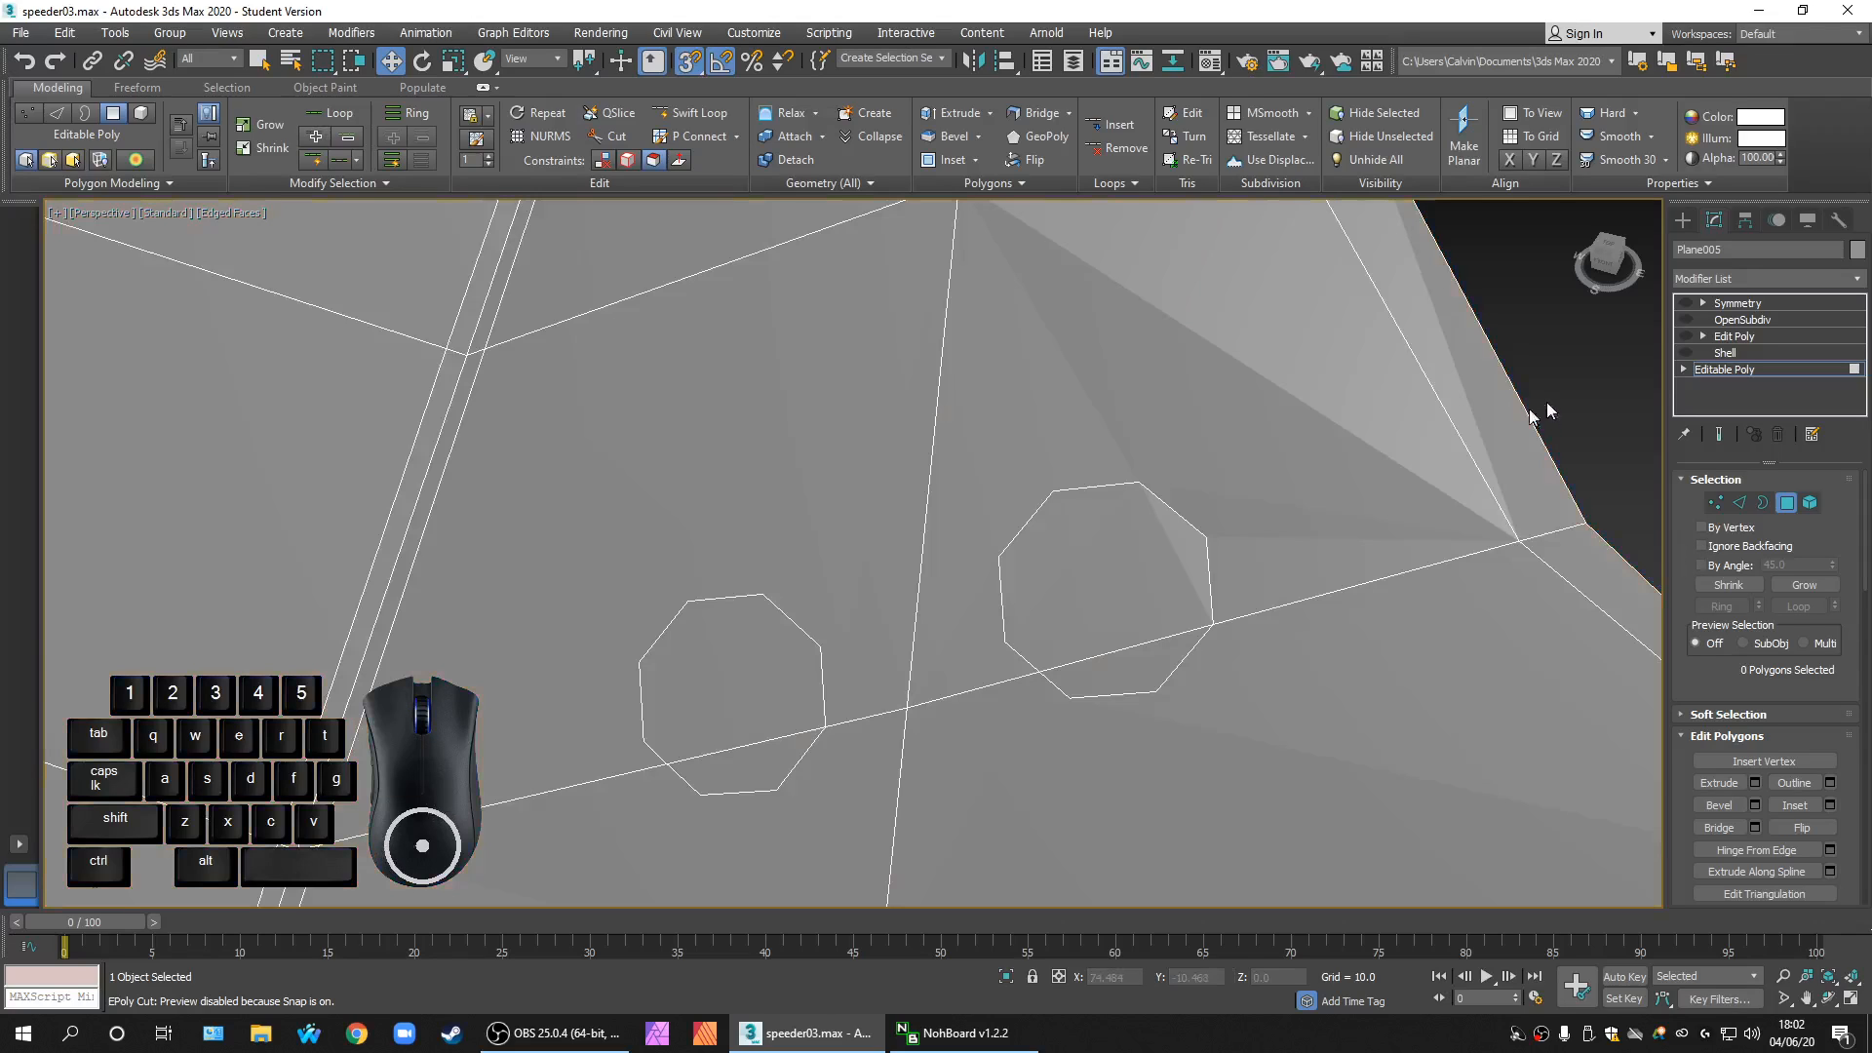
click(1134, 660)
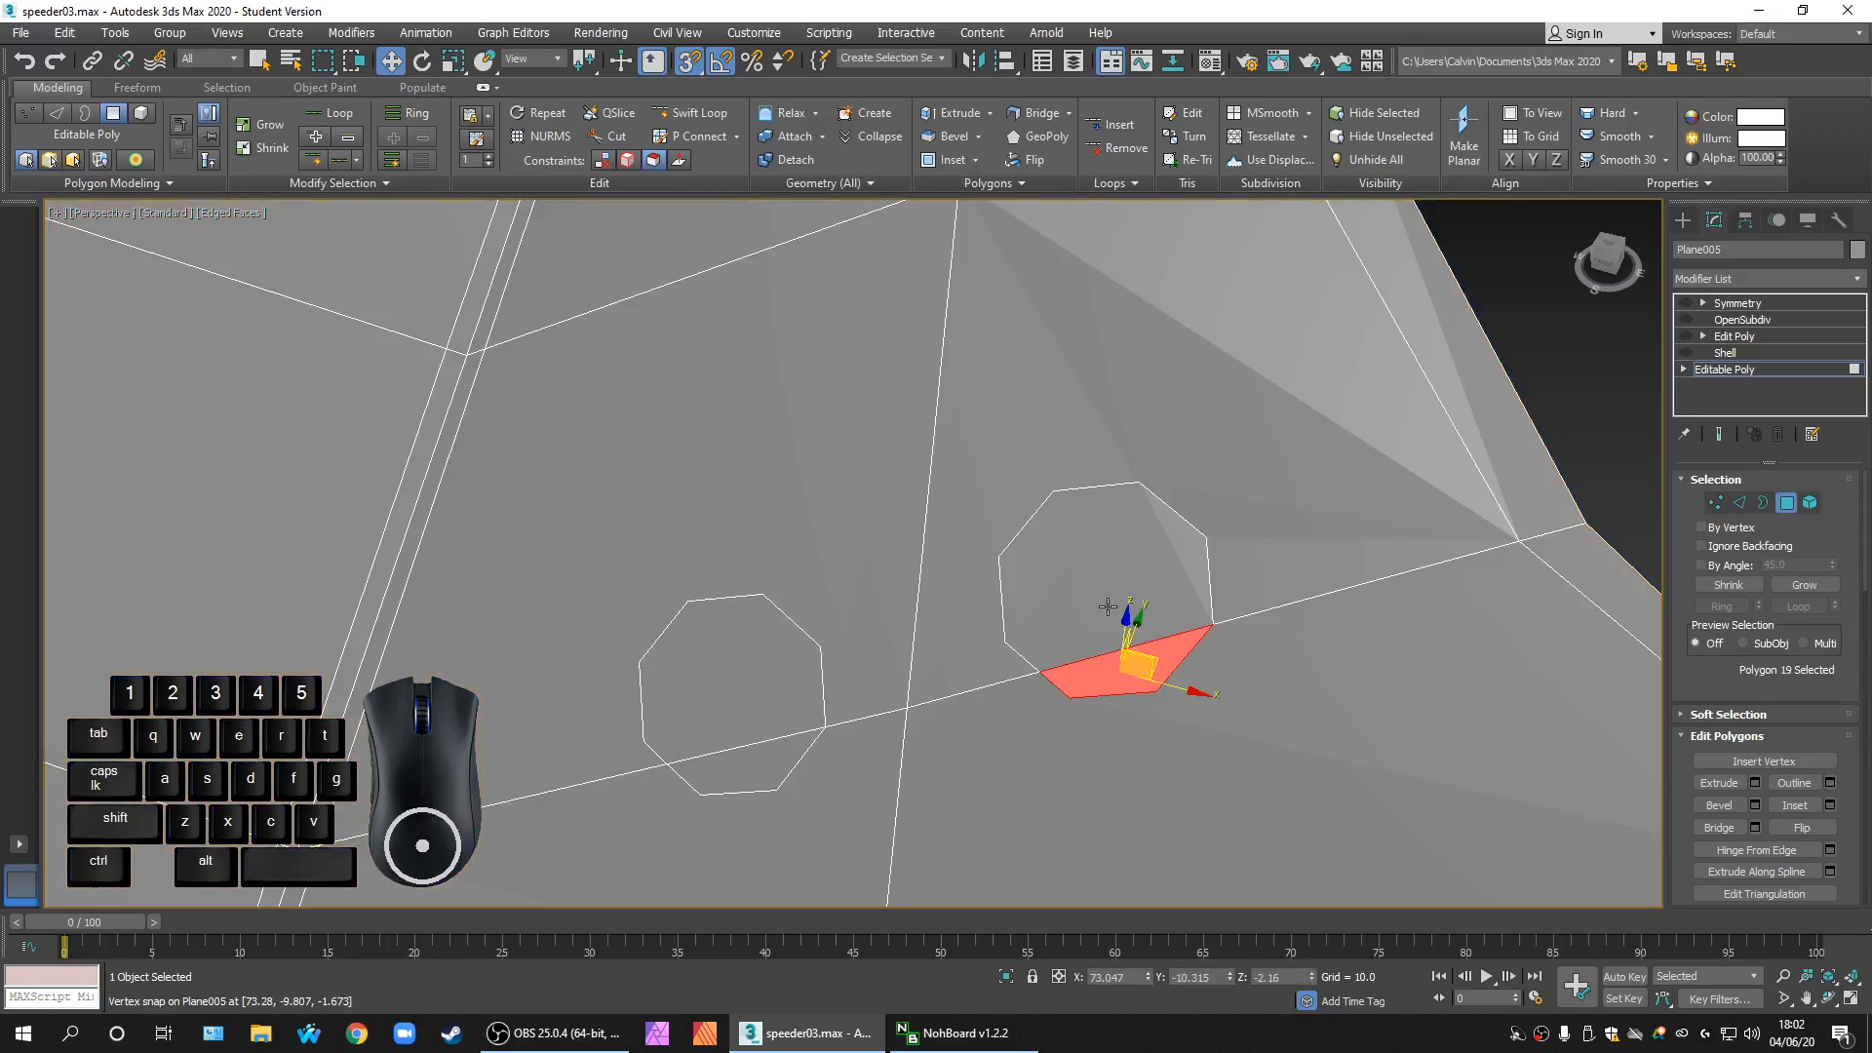
ctrl+click(1107, 606)
ctrl+click(754, 763)
ctrl+click(742, 703)
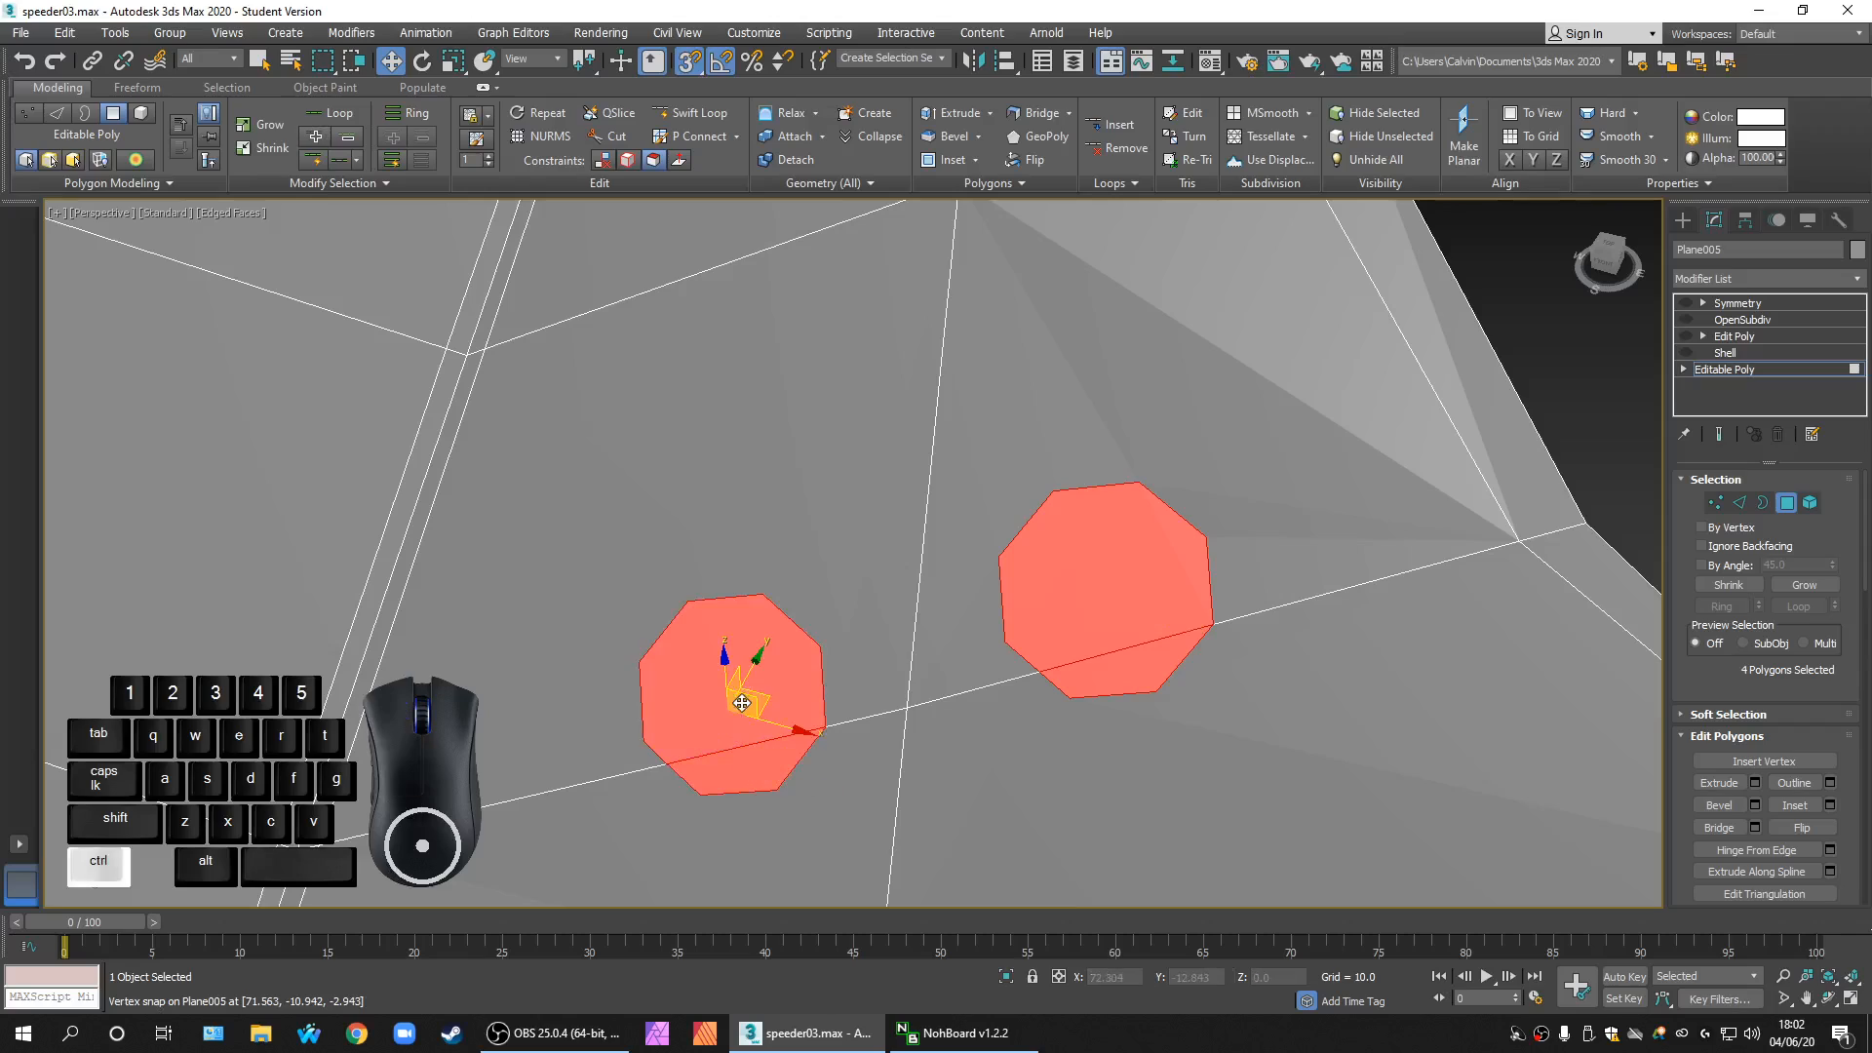
scroll(1024, 731, down, 4)
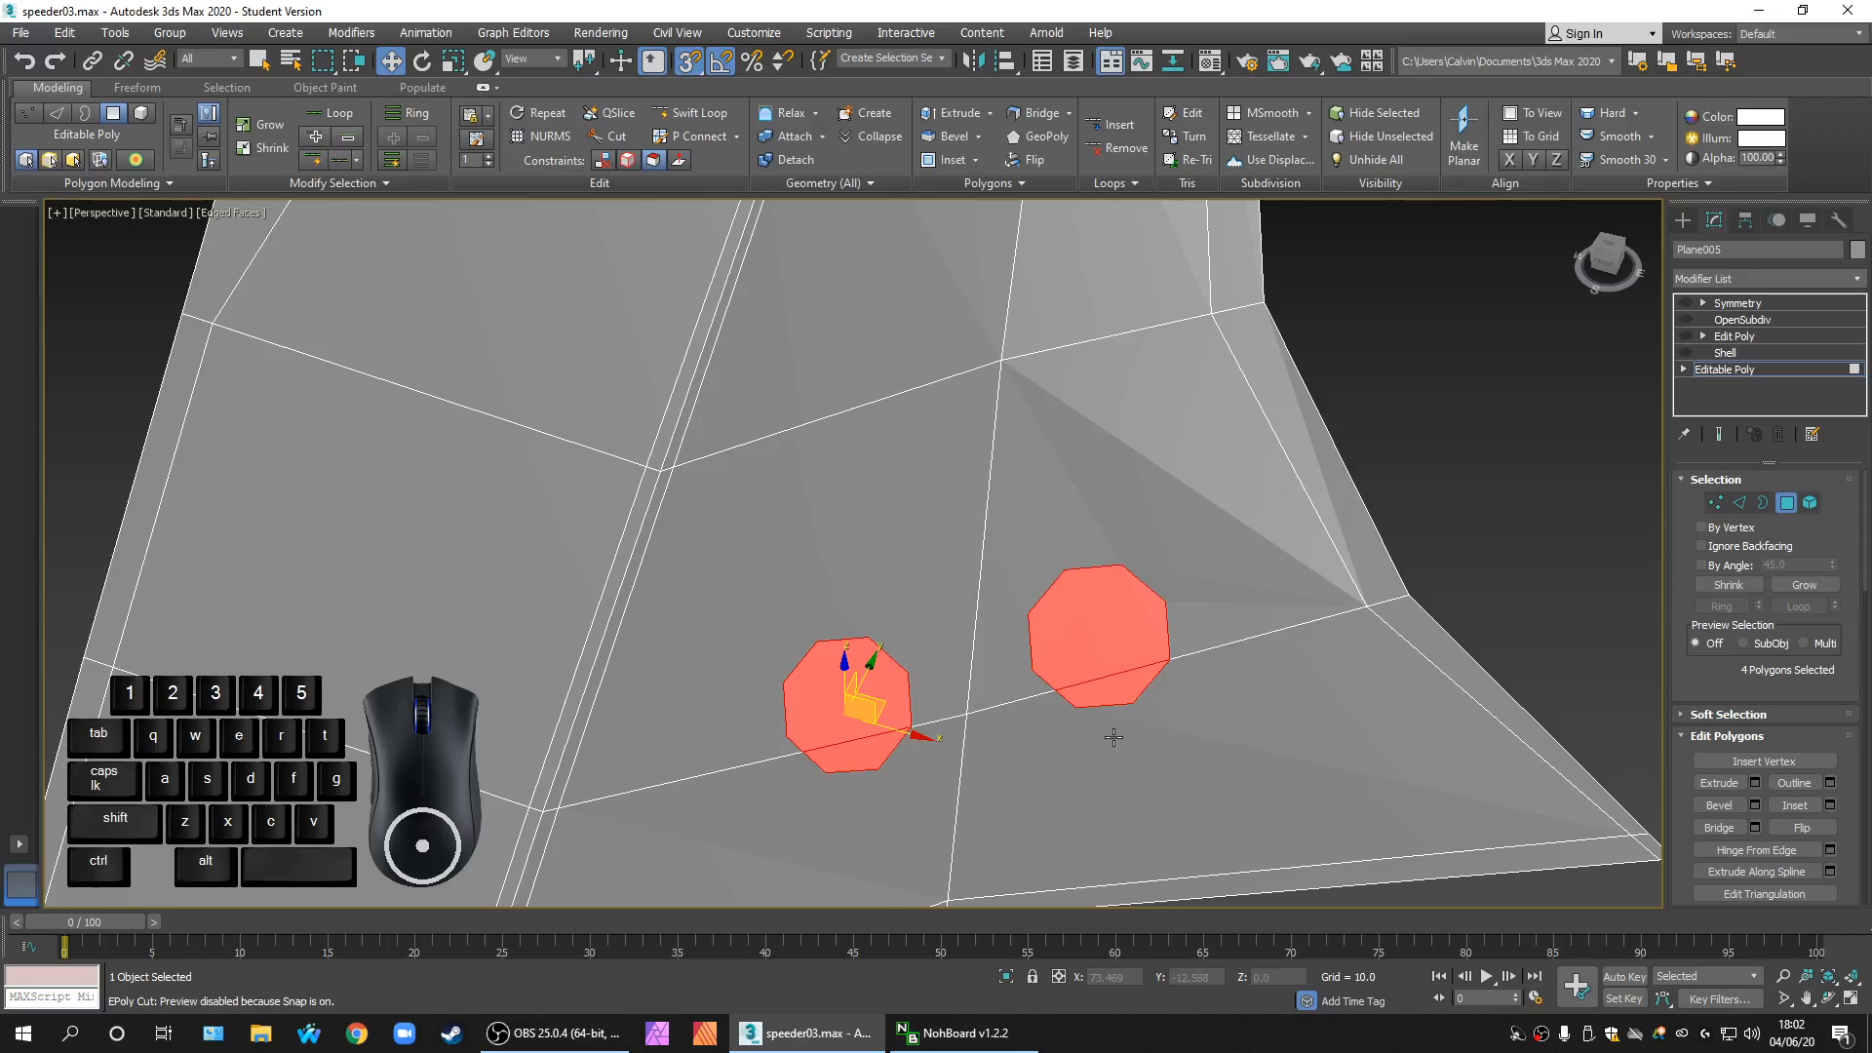
scroll(1175, 710, down, 3)
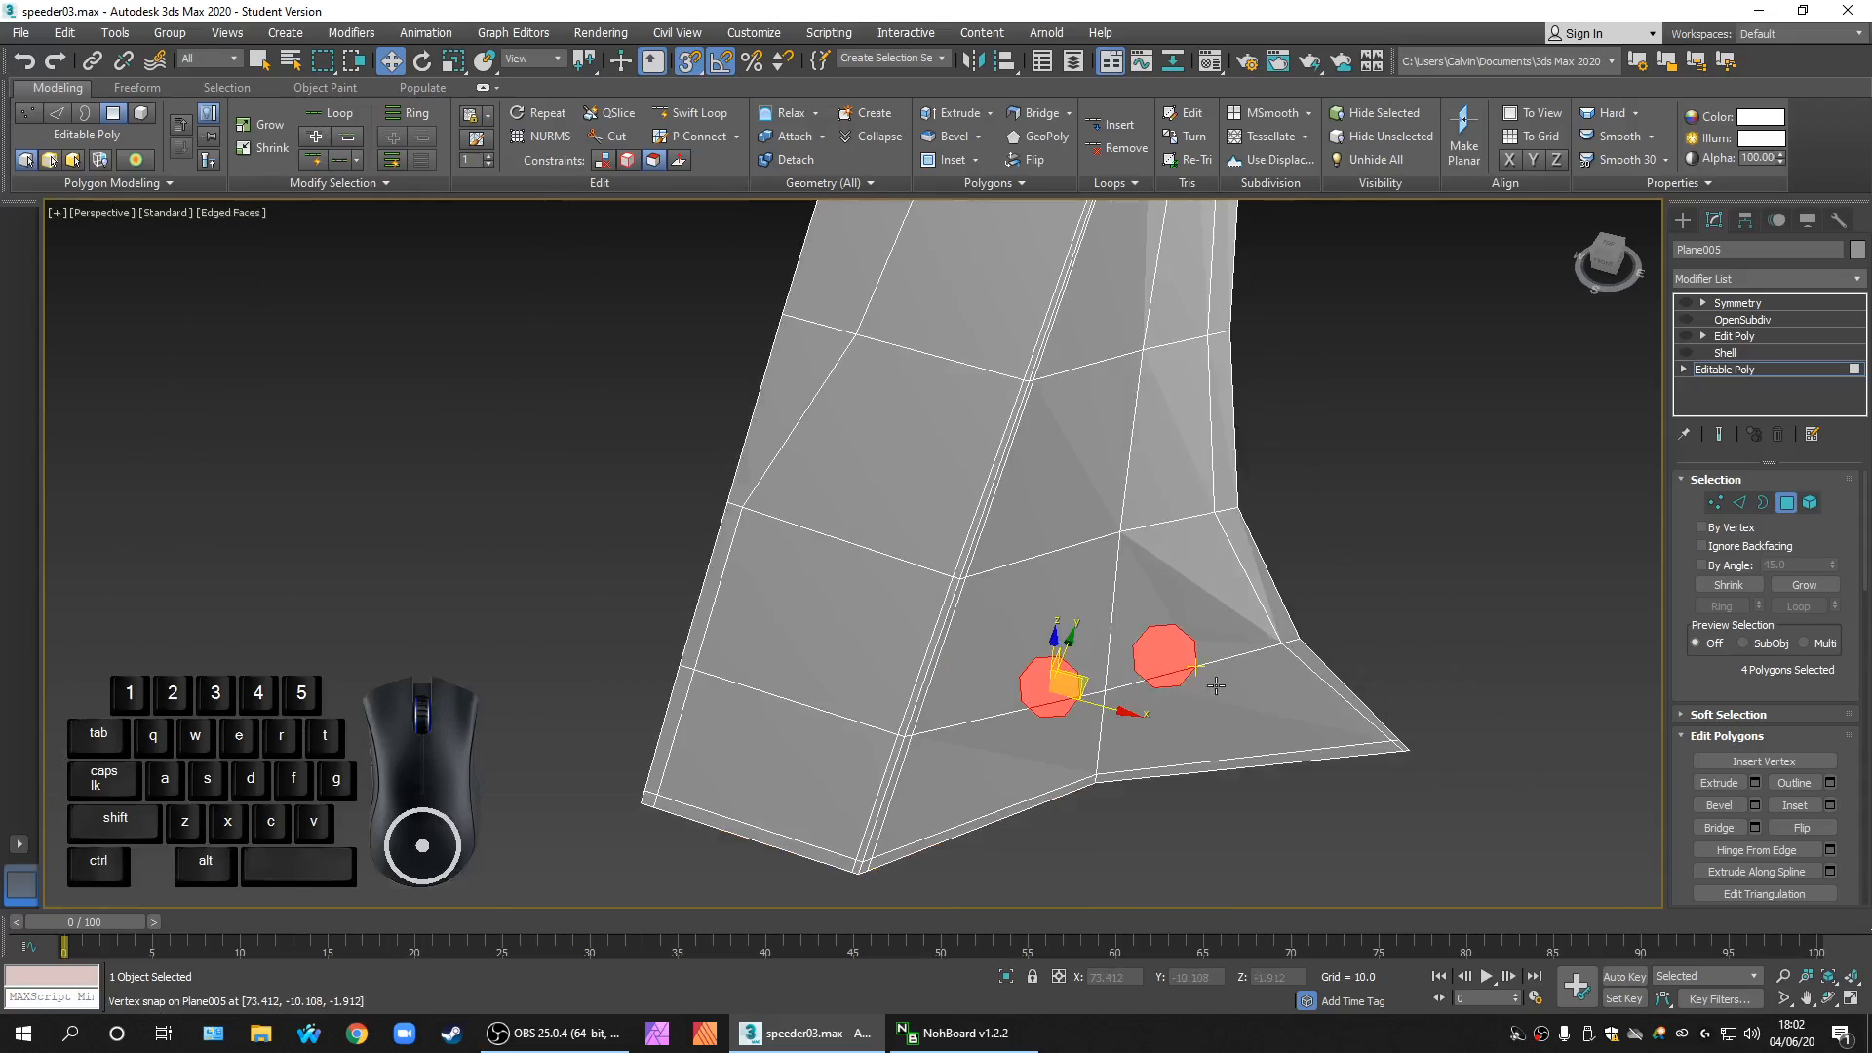
middle_drag(1216, 686, 1189, 690)
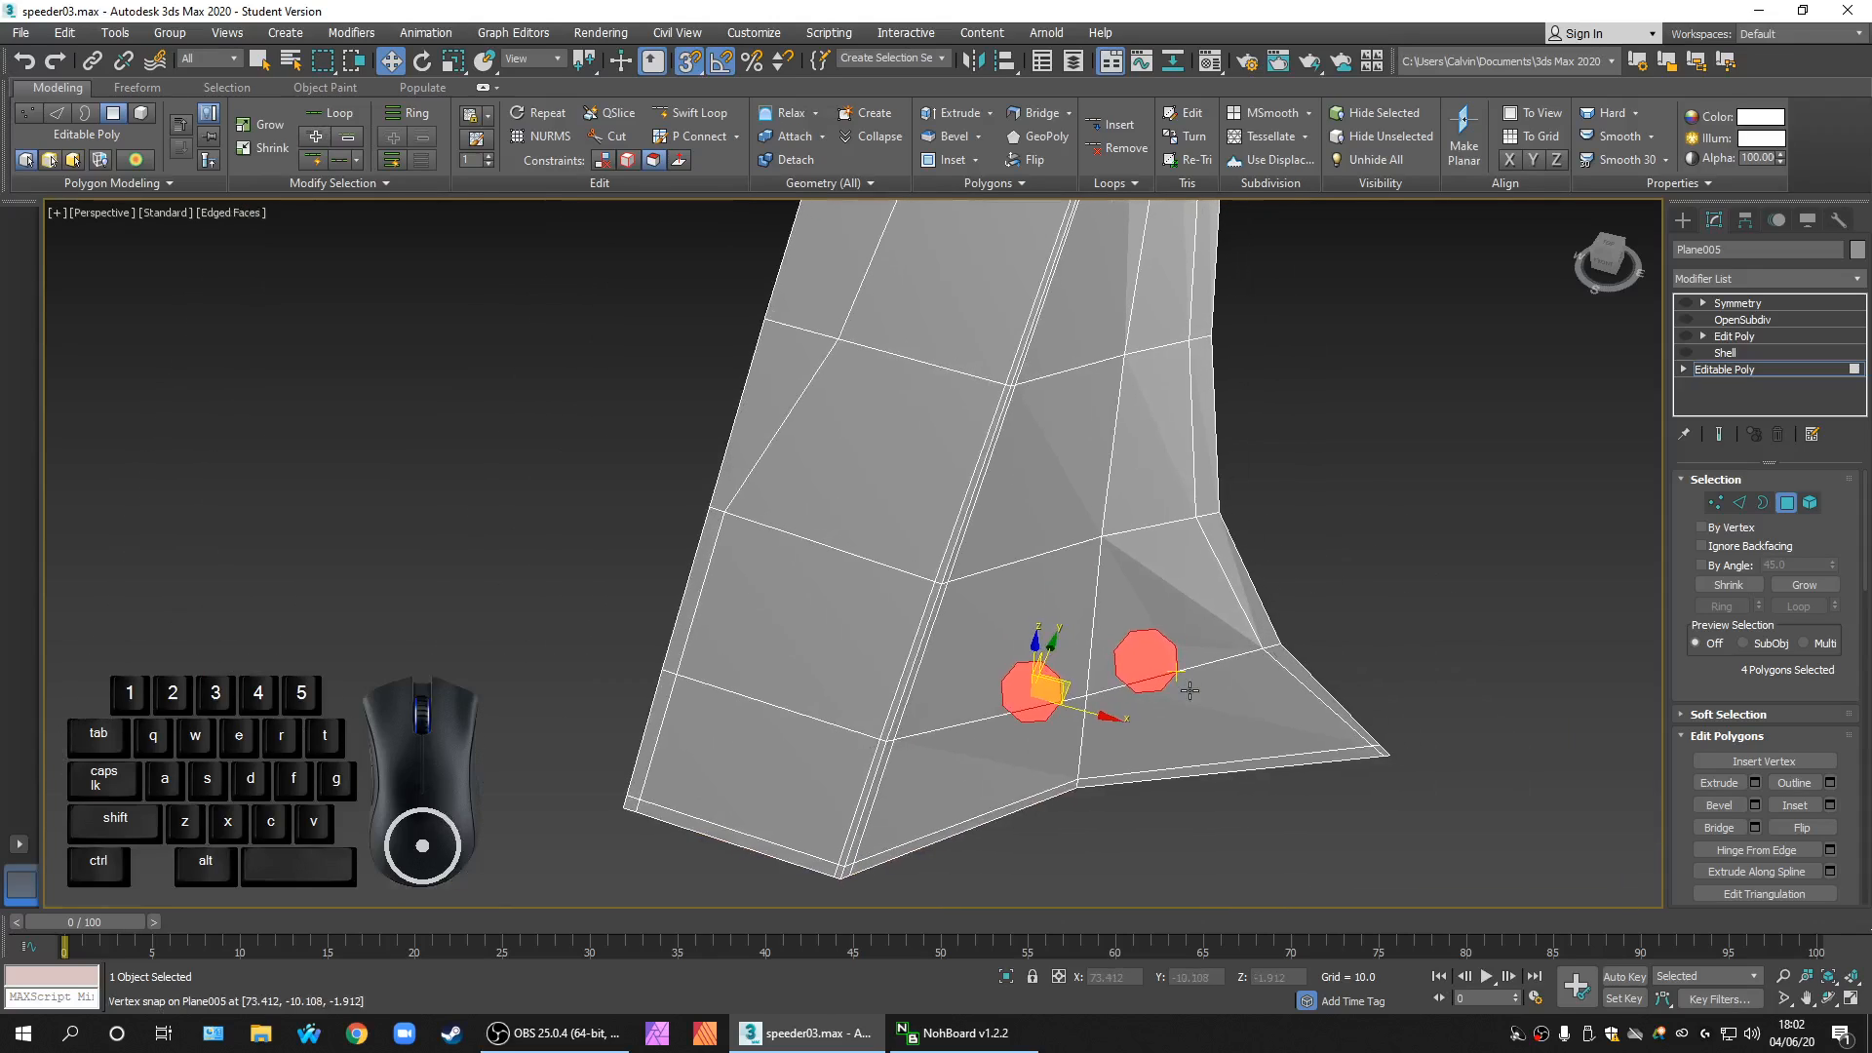
click(1334, 614)
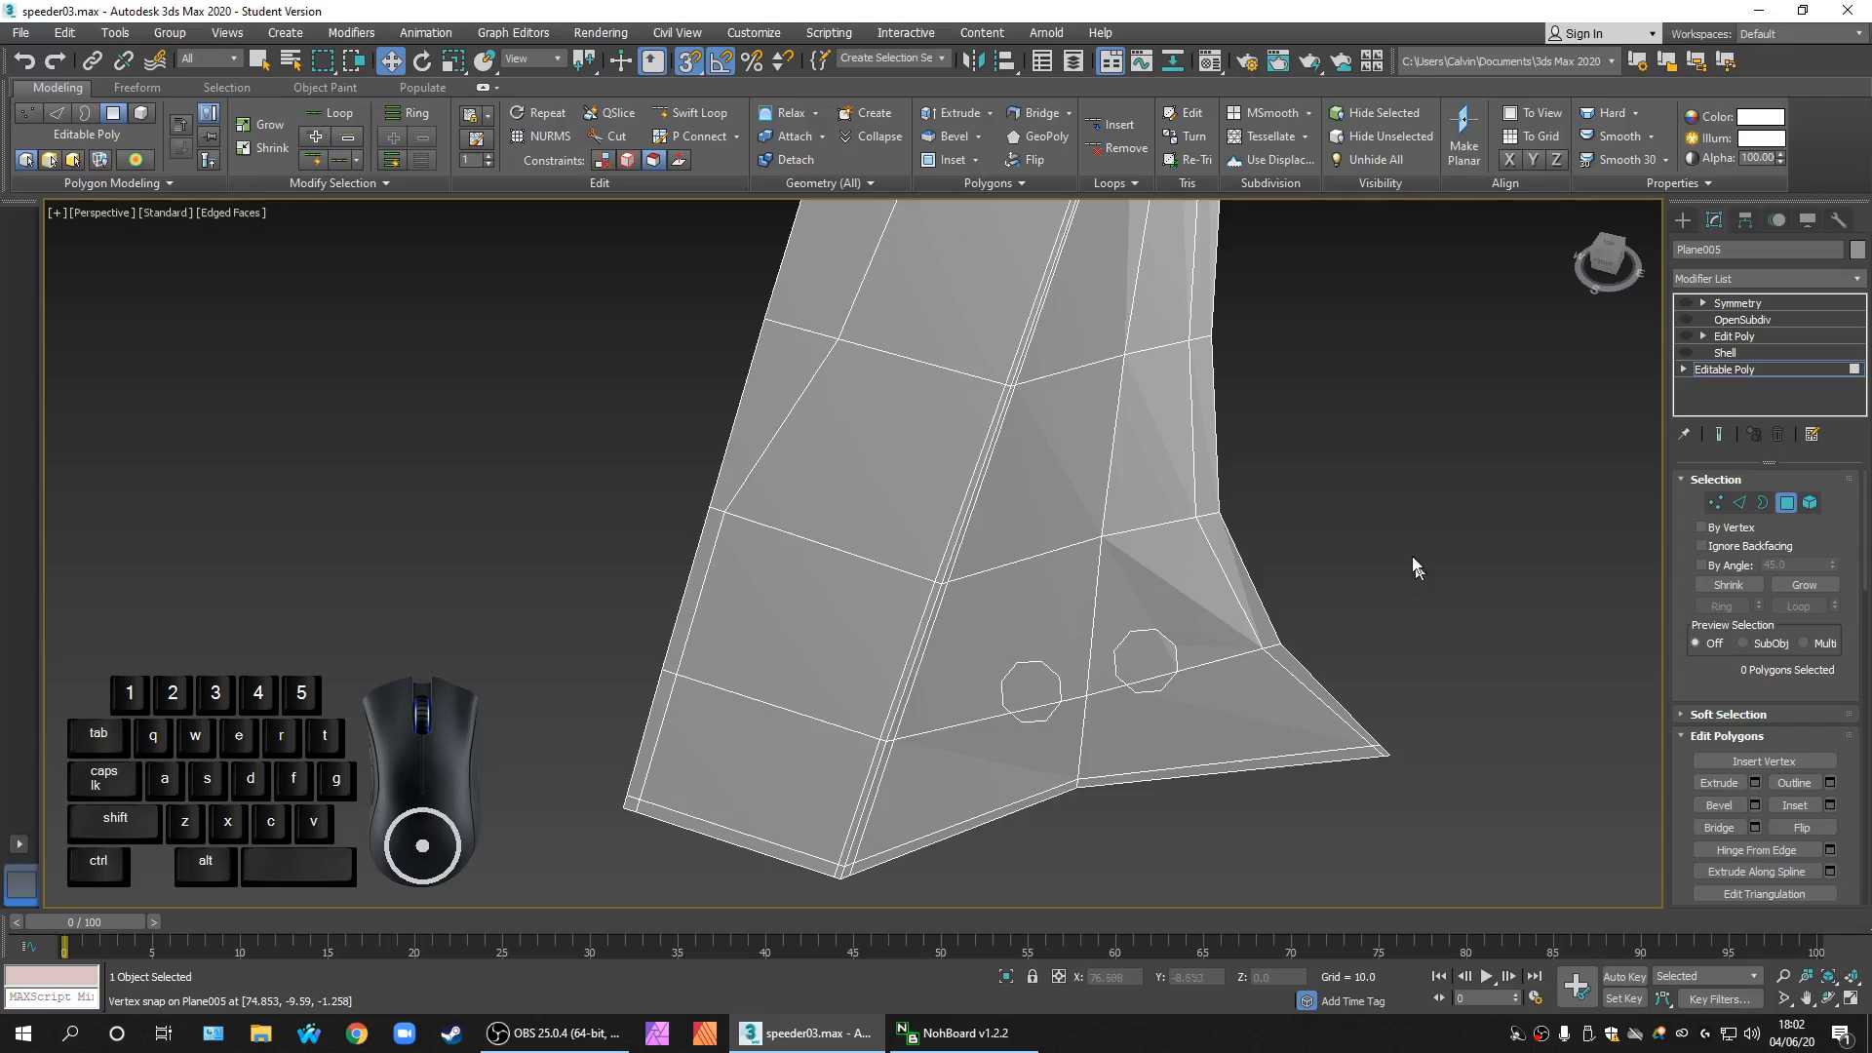
Step: Turn off snapping and delete the polygons inside both octagons to open two holes in the fin
middle_drag(1413, 557, 1431, 703)
right_click(1405, 722)
middle_drag(1399, 626, 1377, 552)
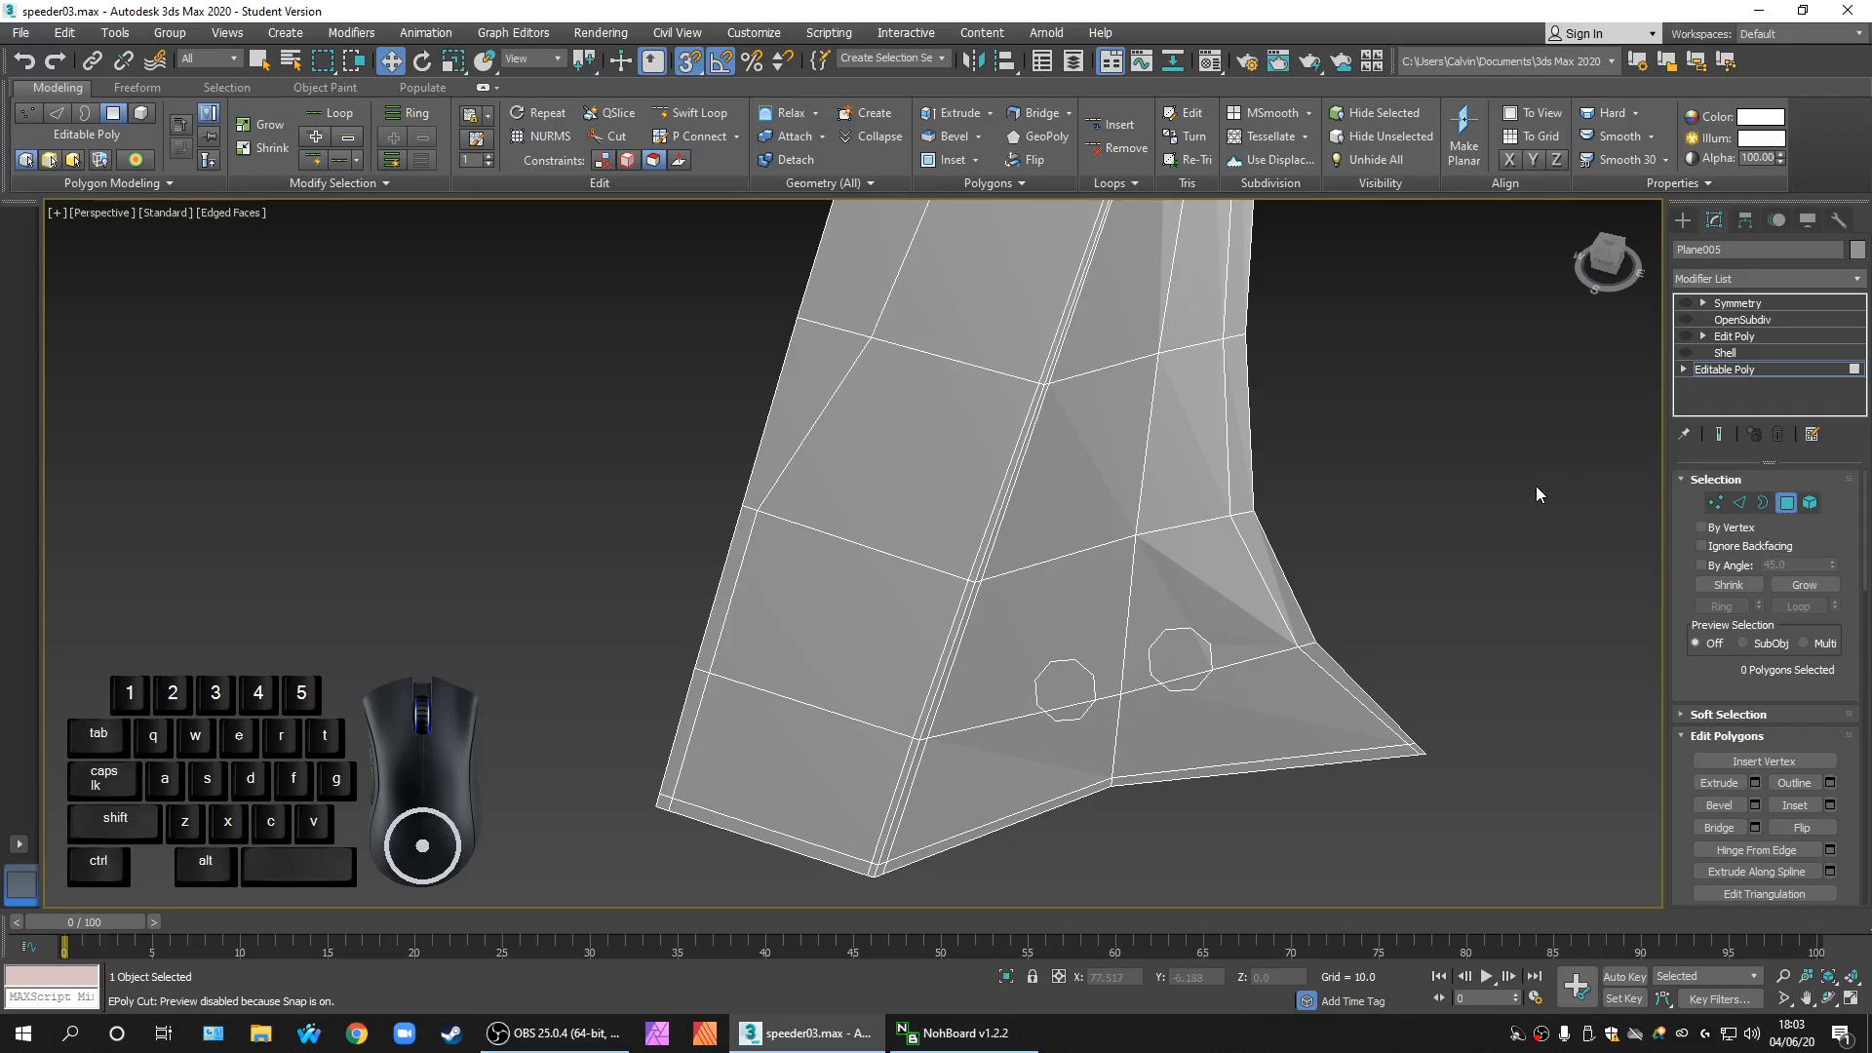
scroll(1219, 597, up, 6)
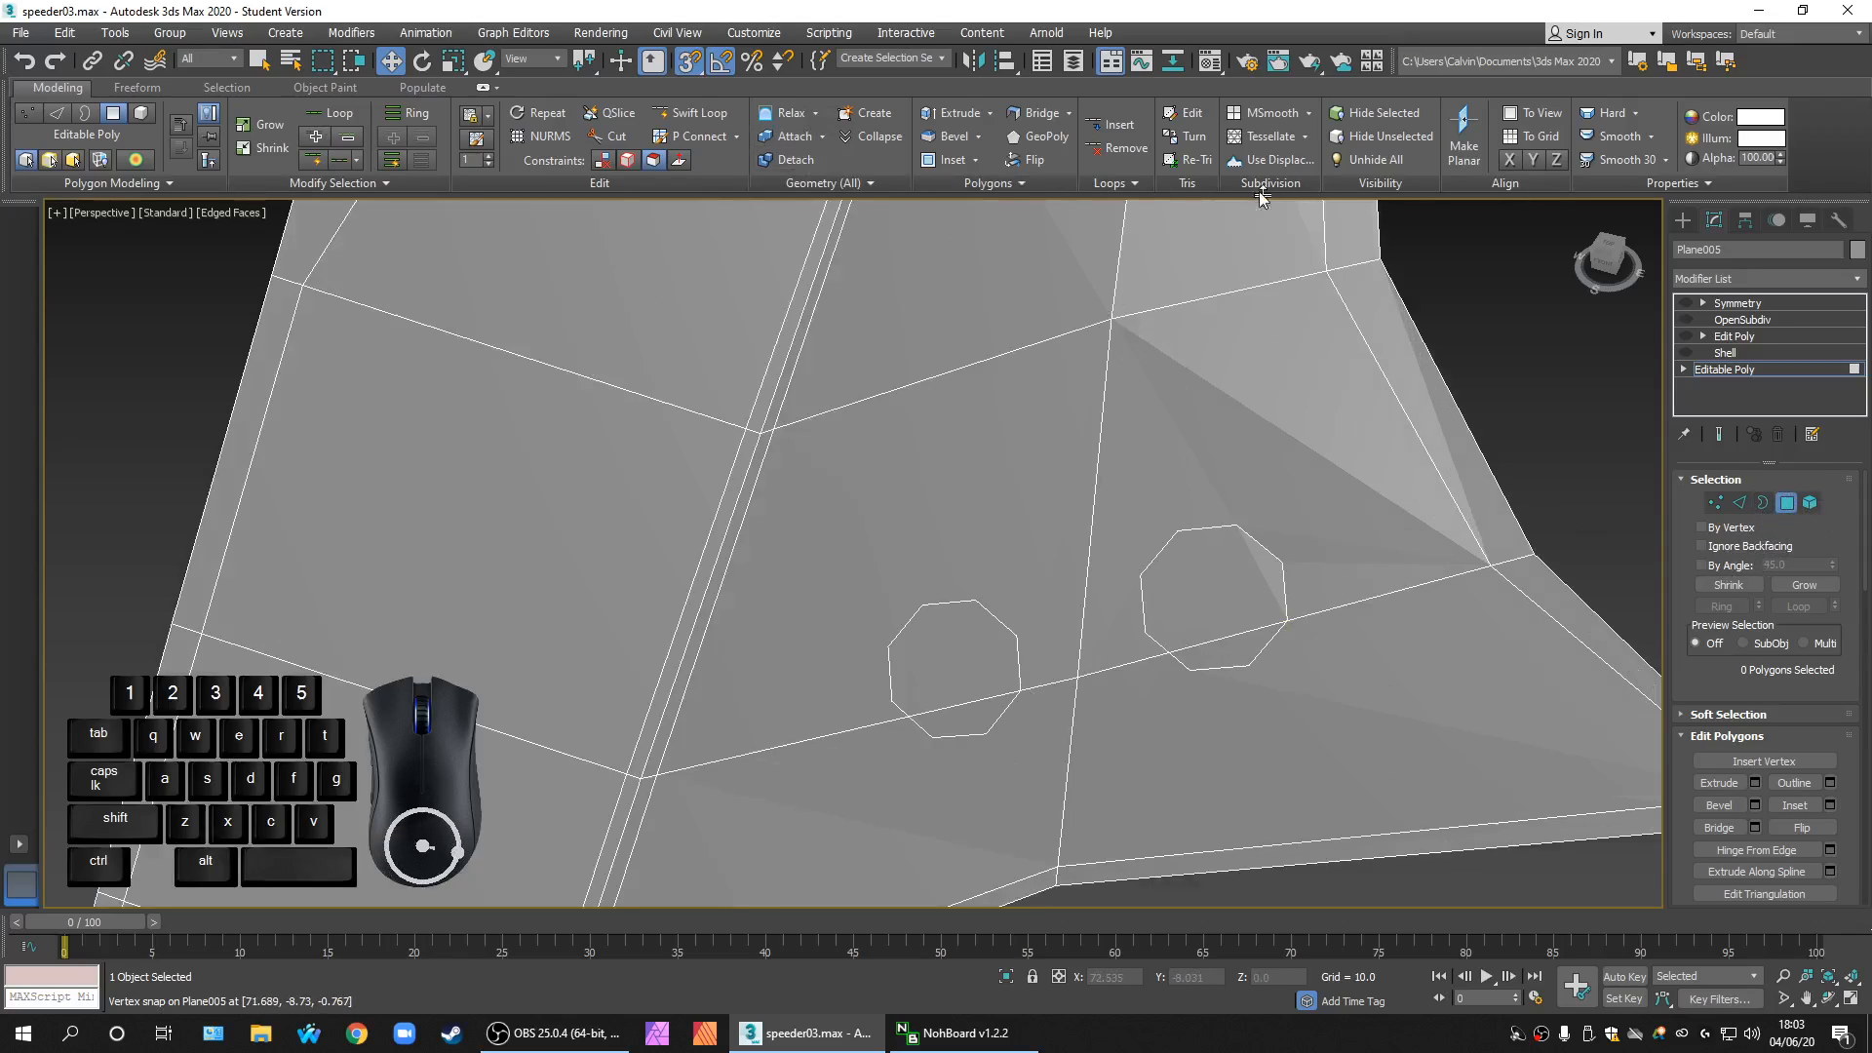
click(692, 64)
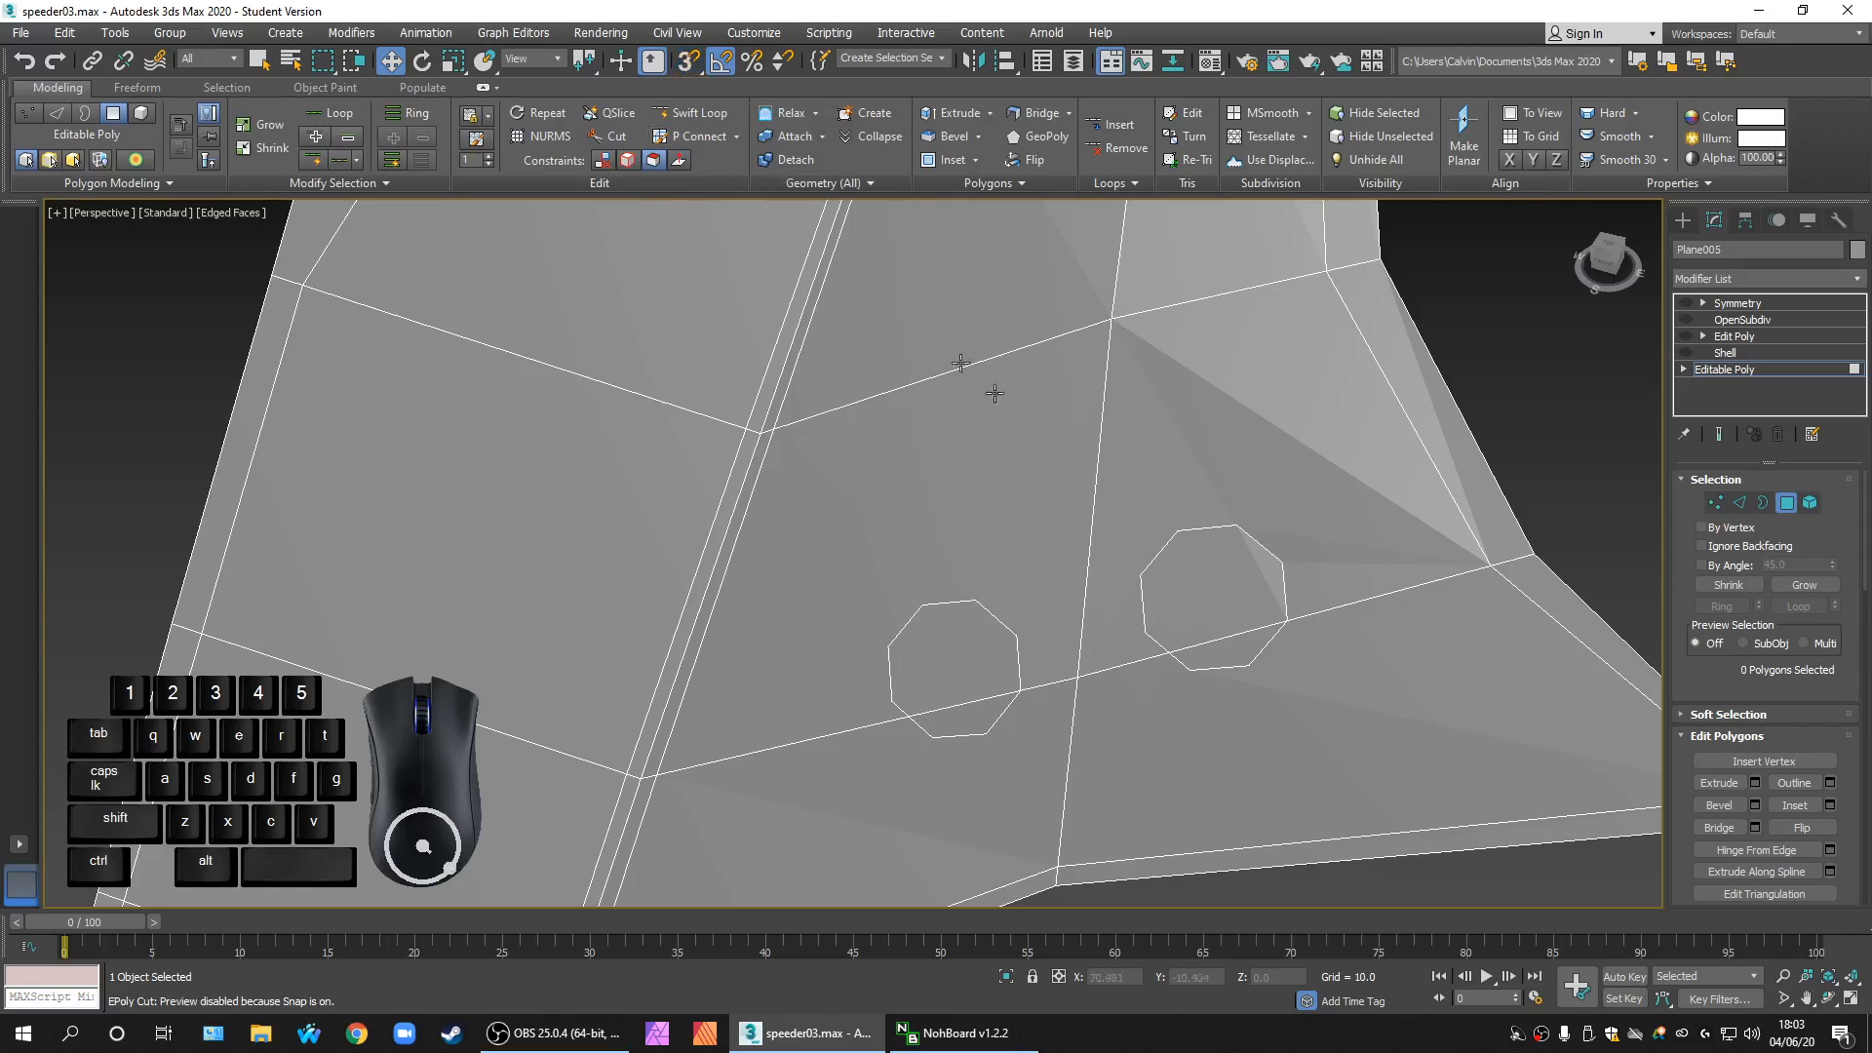
click(1206, 580)
ctrl+click(1236, 641)
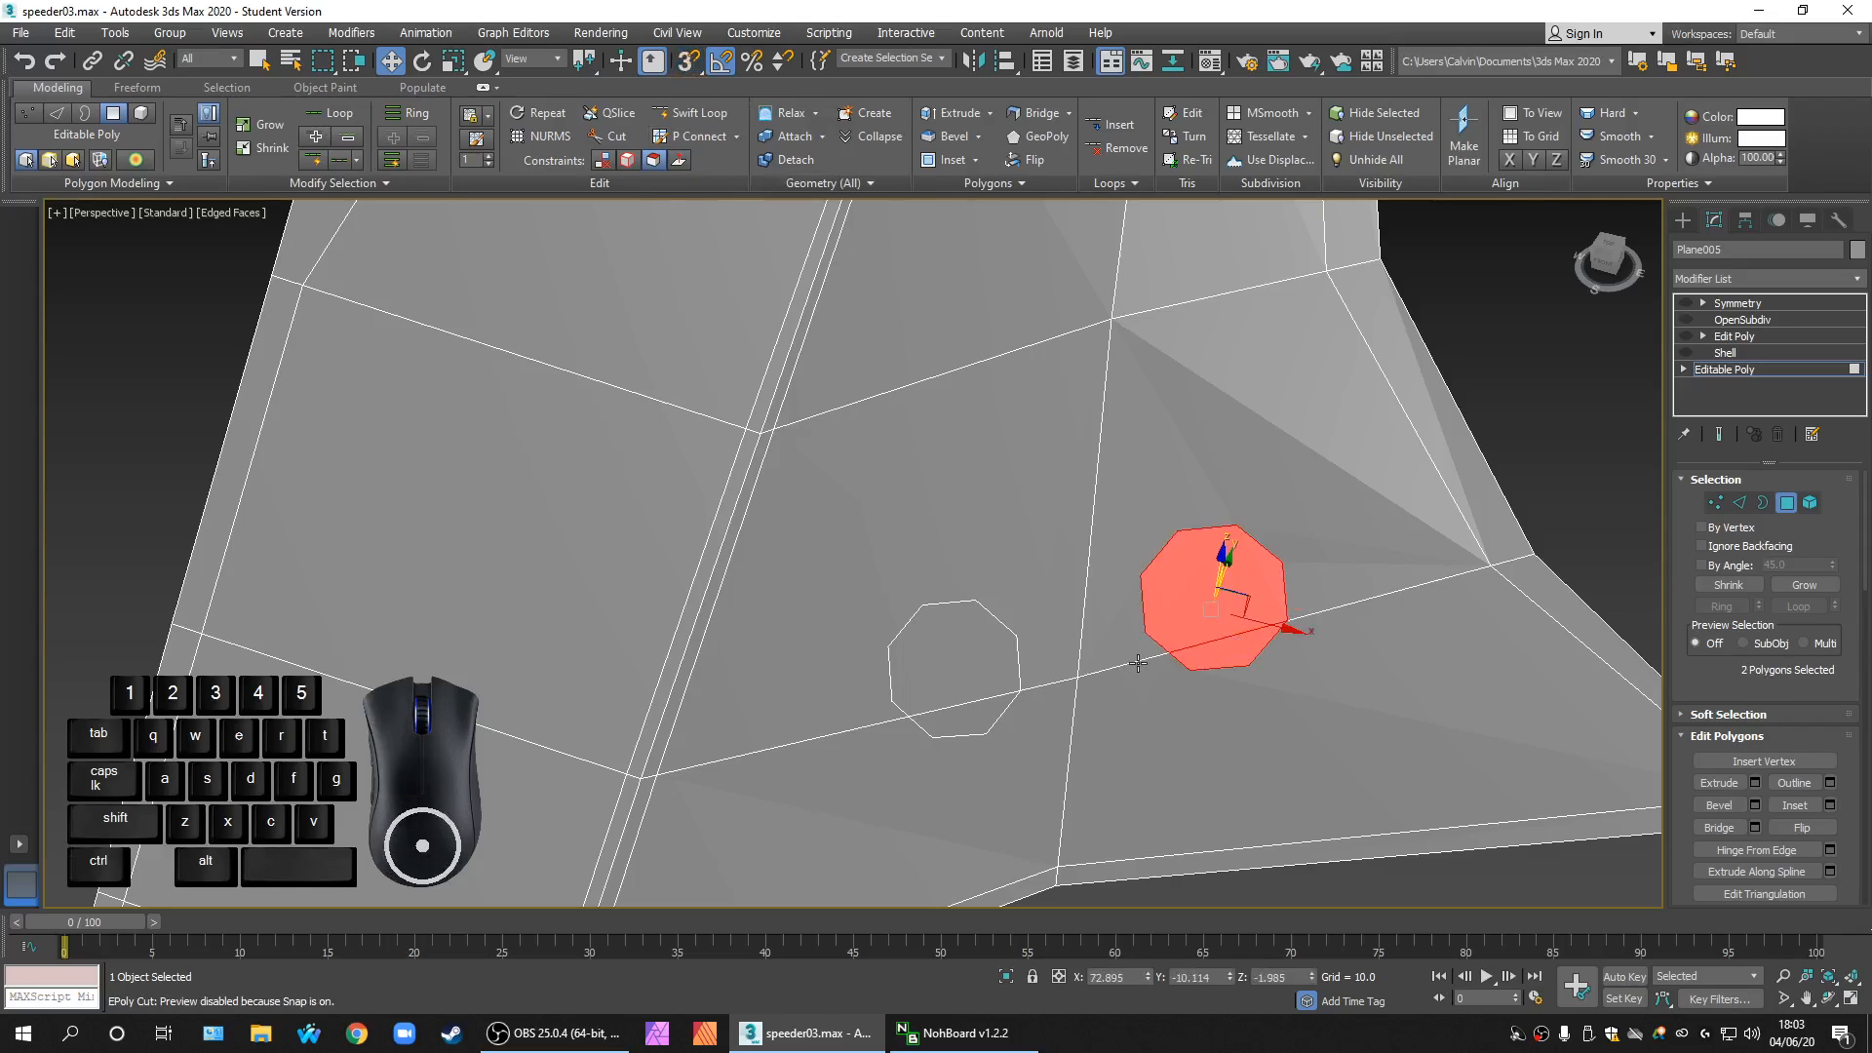
key(Delete)
click(976, 651)
ctrl+click(984, 708)
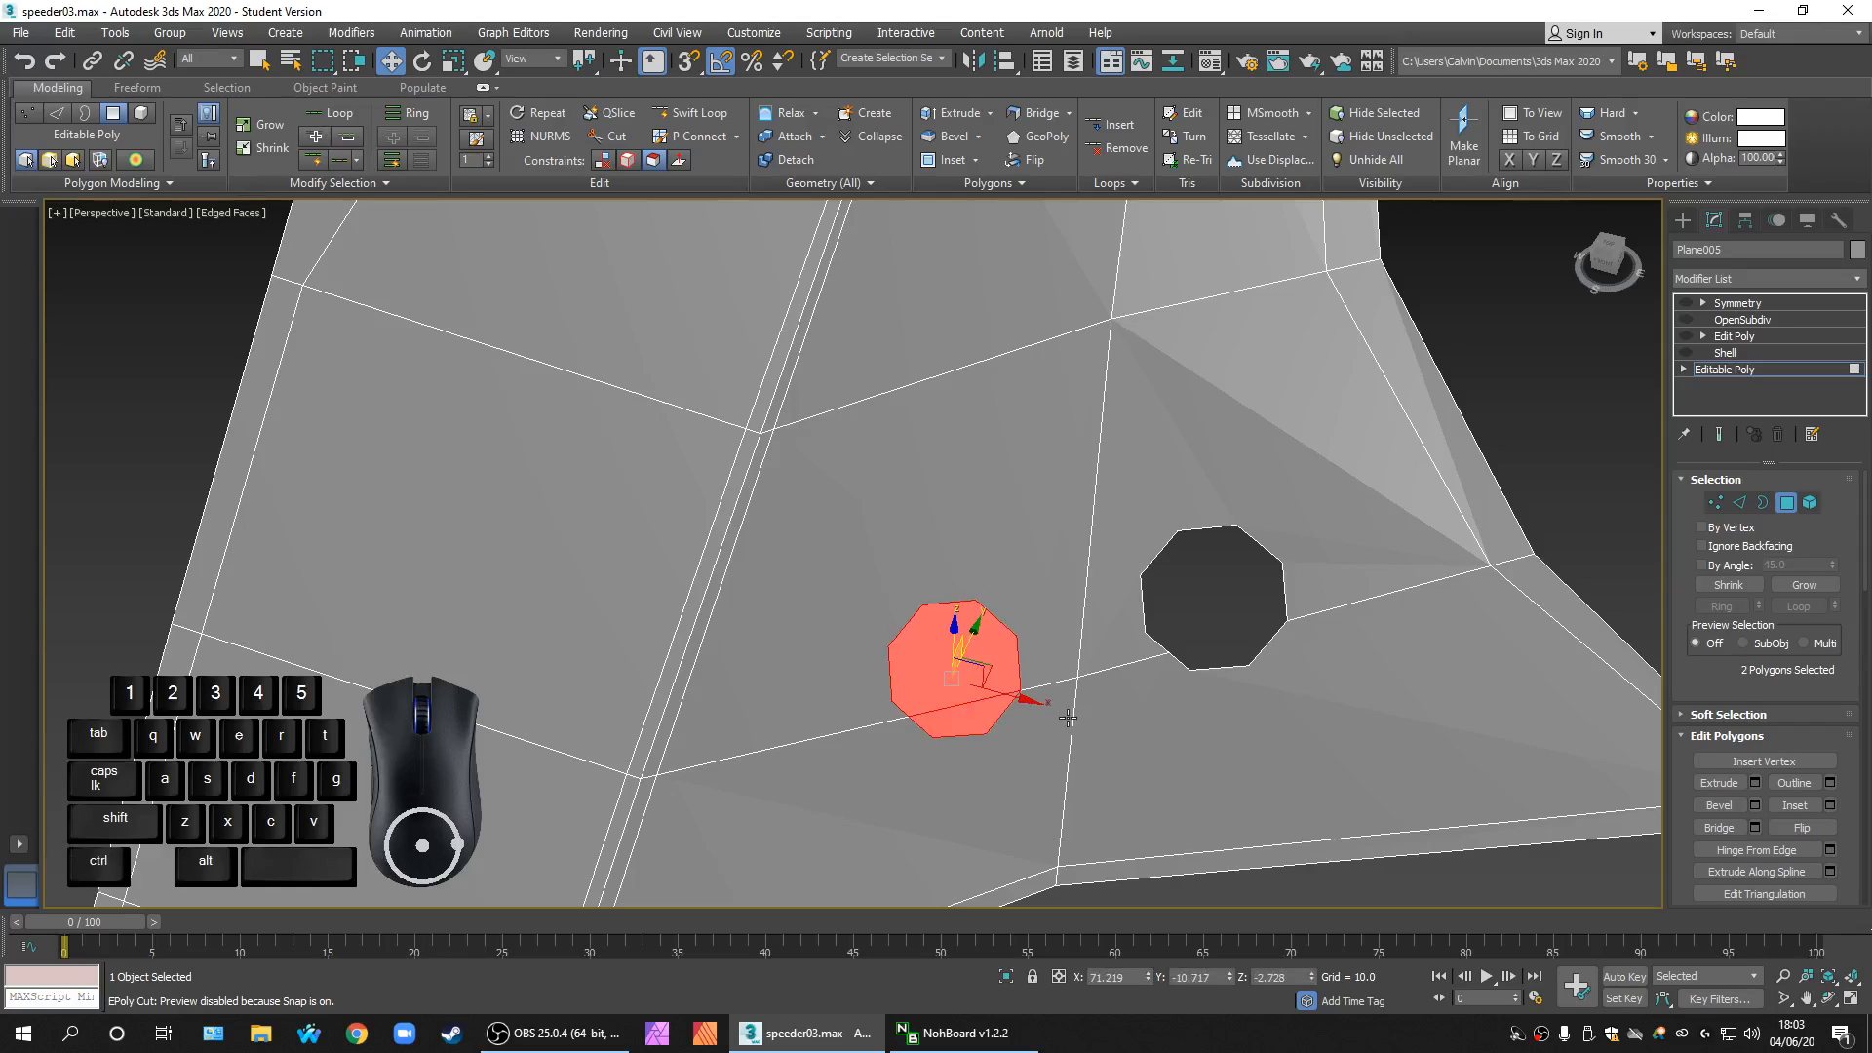
key(Delete)
Step: Switch to vertex level and examine the vertices where the diagonal edge meets the rims of both octagonal holes
scroll(1189, 631, up, 3)
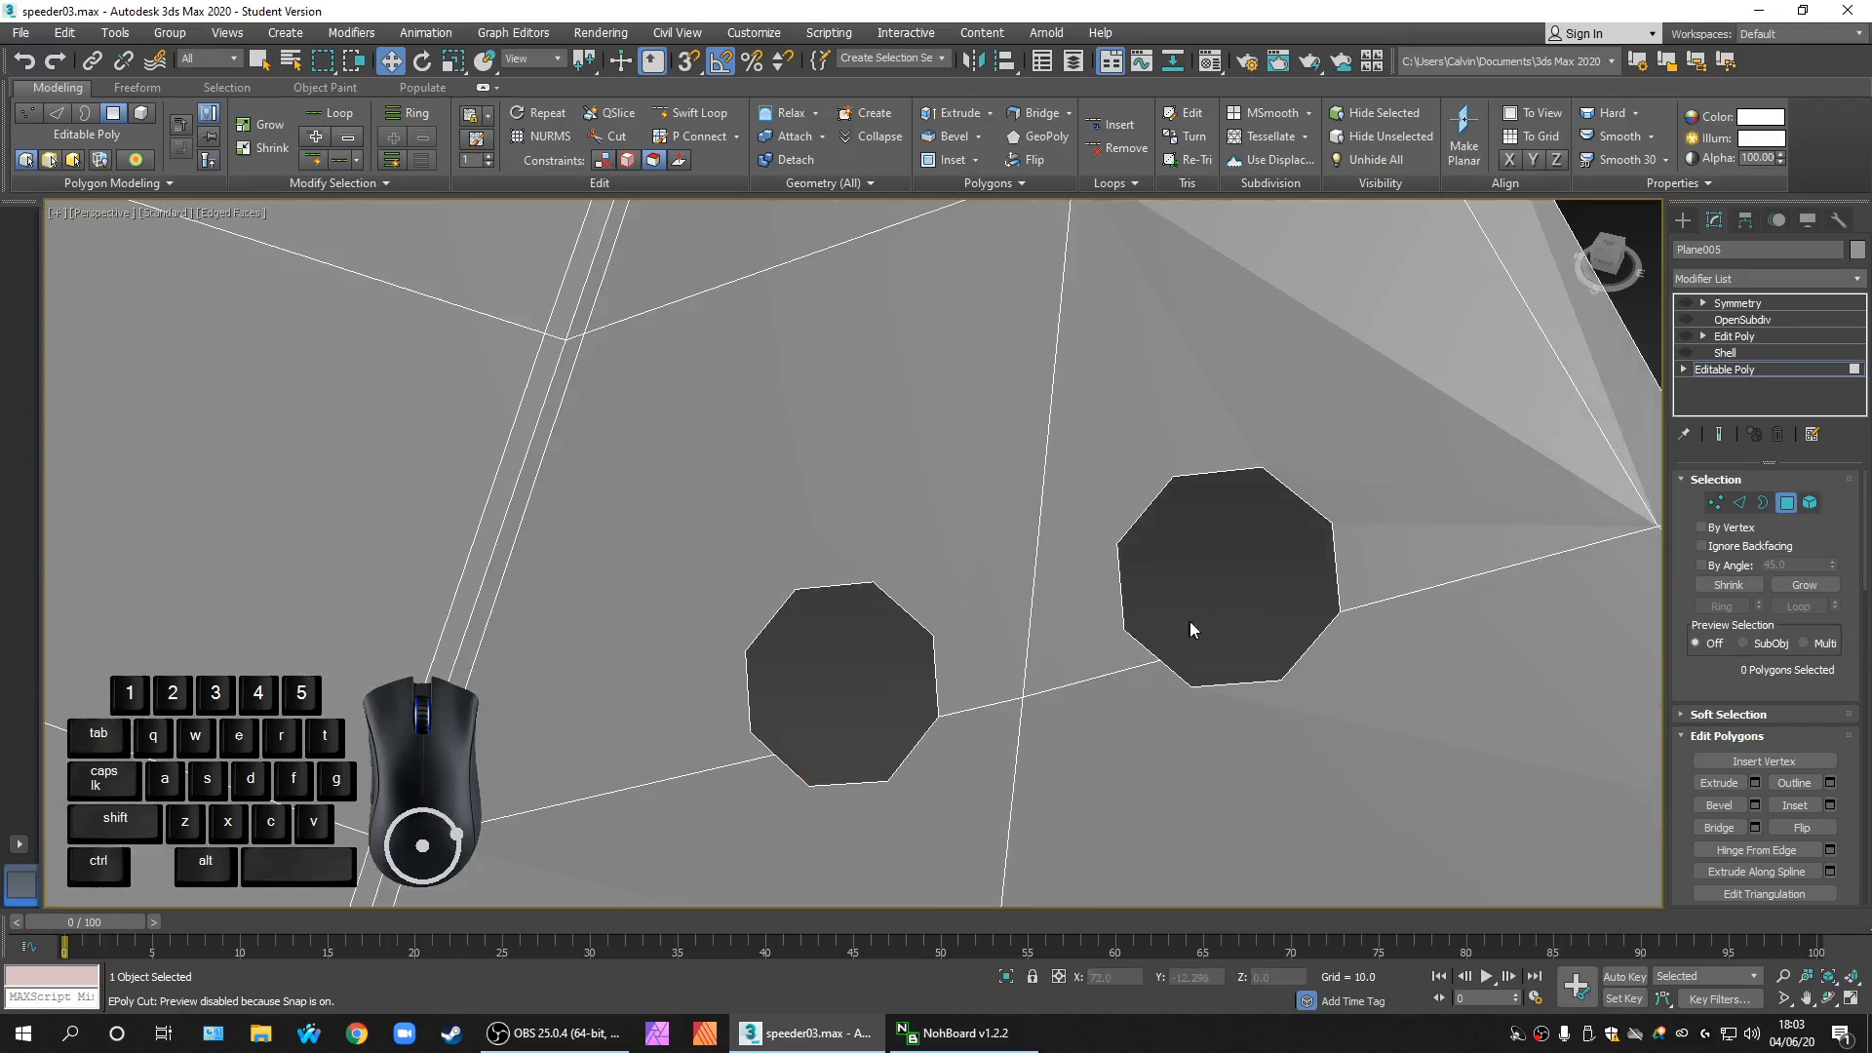
click(1715, 502)
scroll(1325, 604, down, 6)
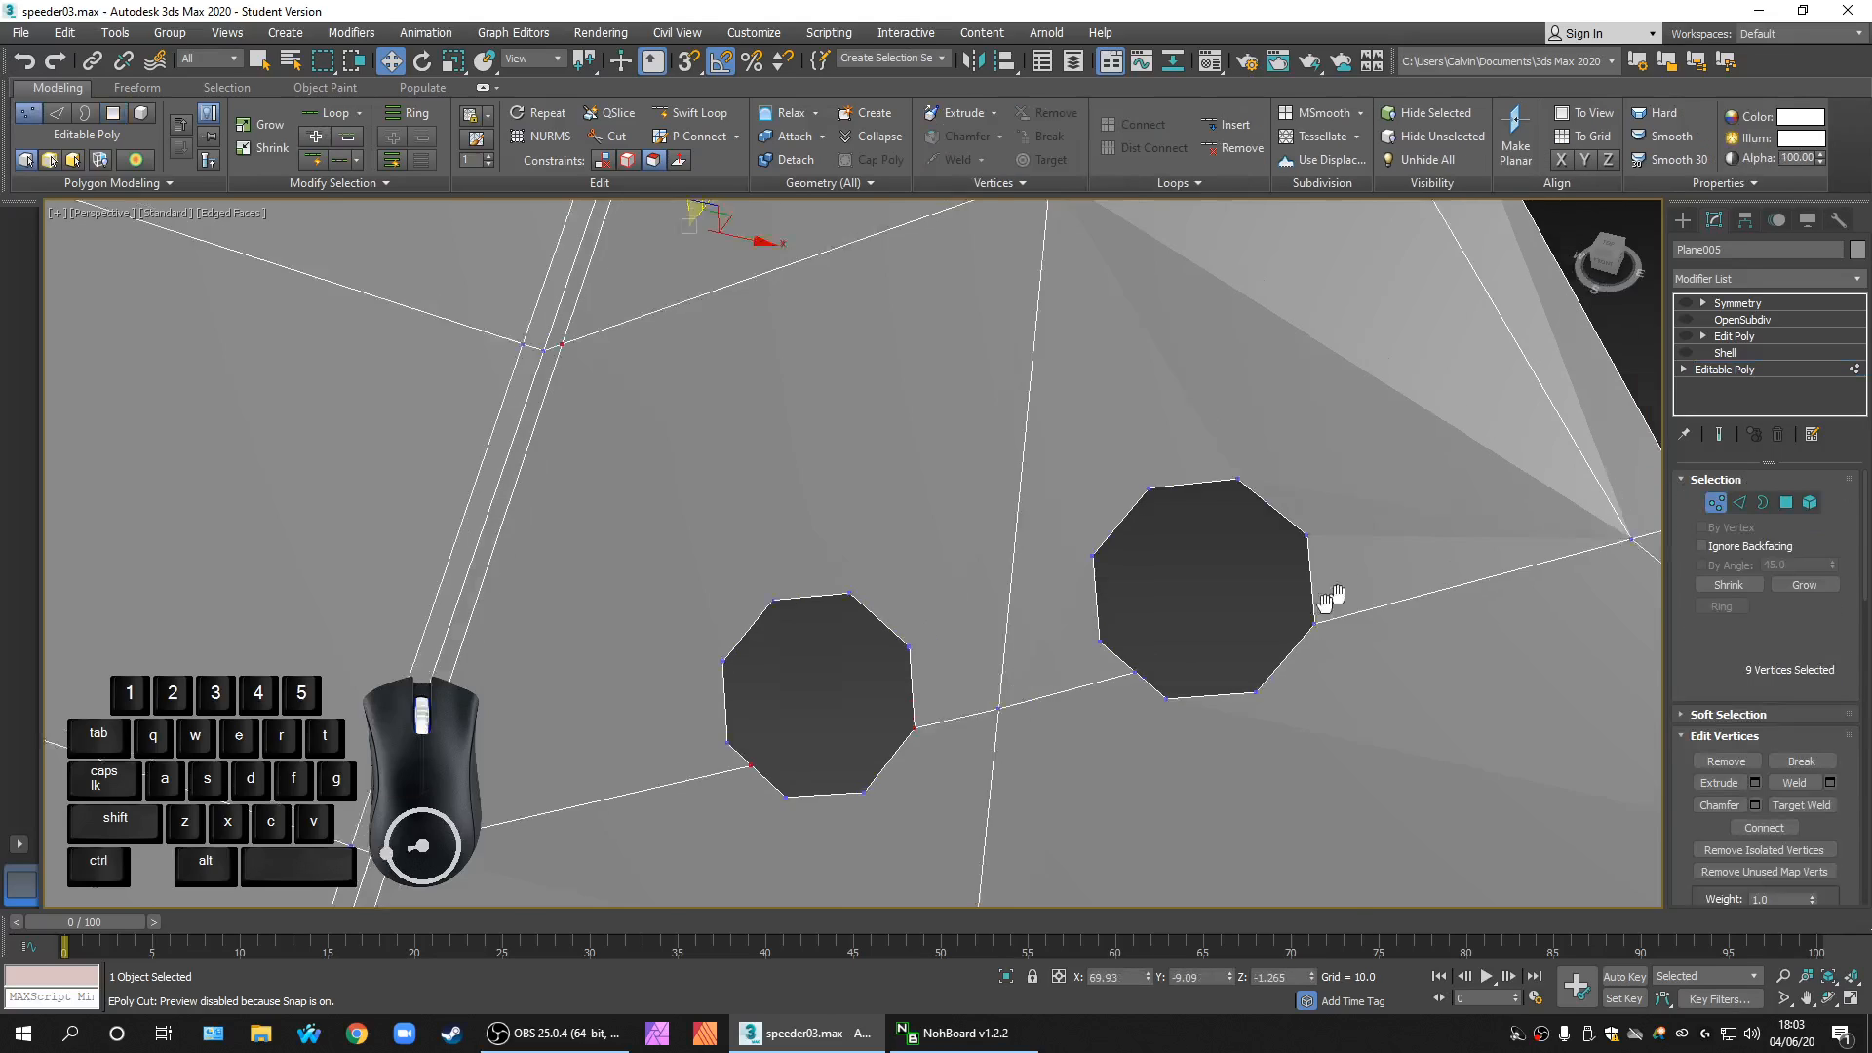
scroll(1265, 661, up, 5)
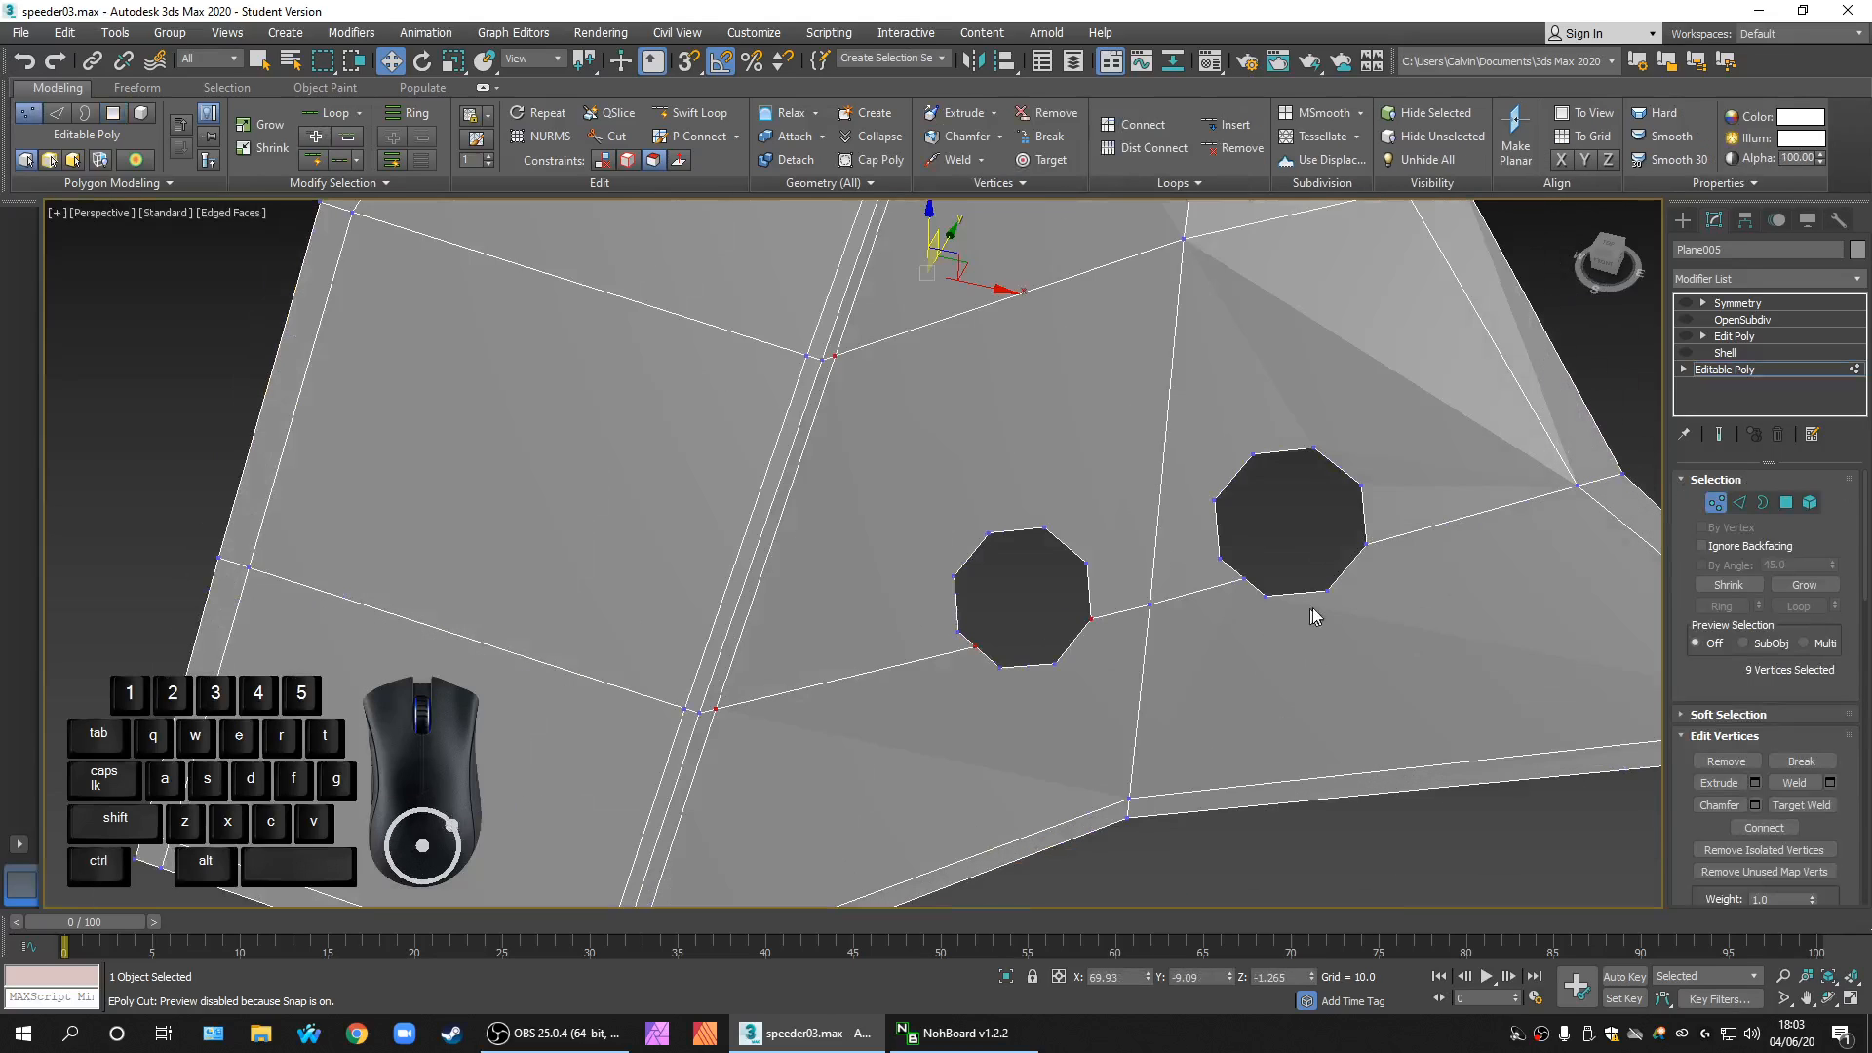
scroll(1237, 593, up, 2)
drag(1063, 588, 1123, 641)
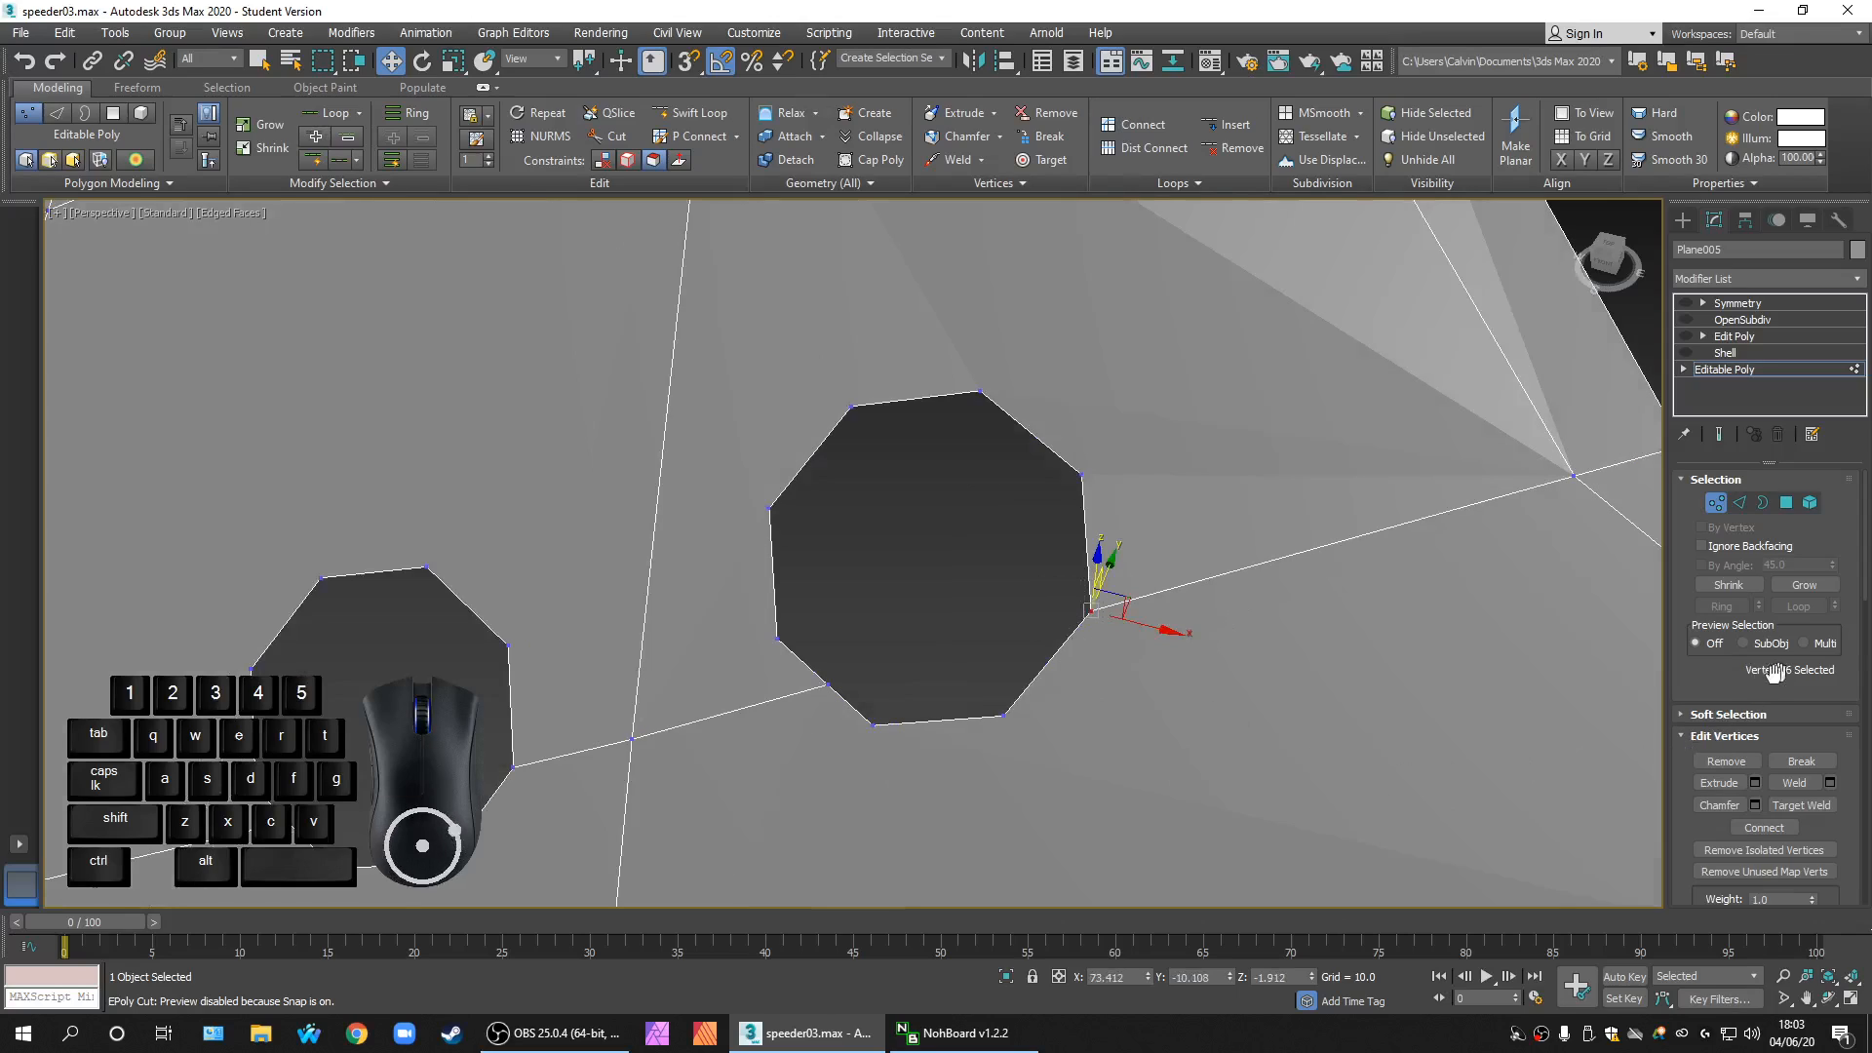
click(992, 628)
middle_drag(890, 657, 905, 575)
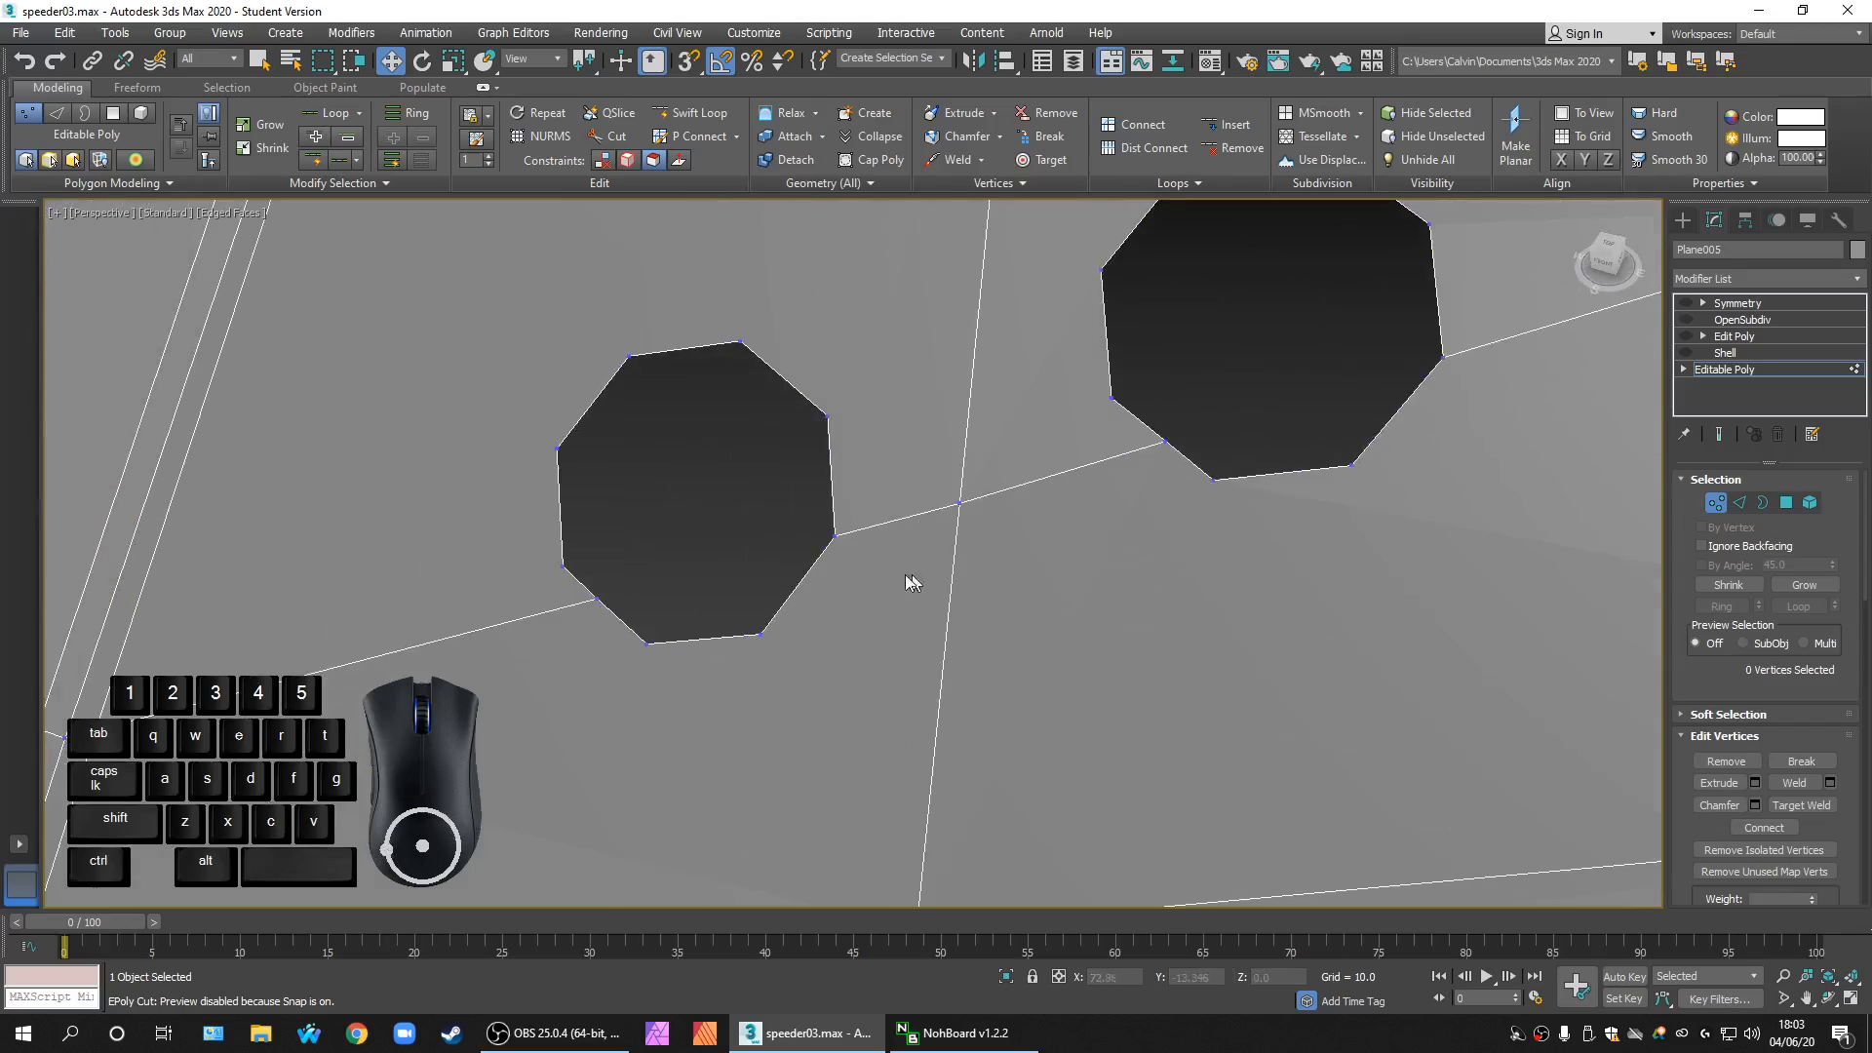
middle_drag(604, 570, 1189, 654)
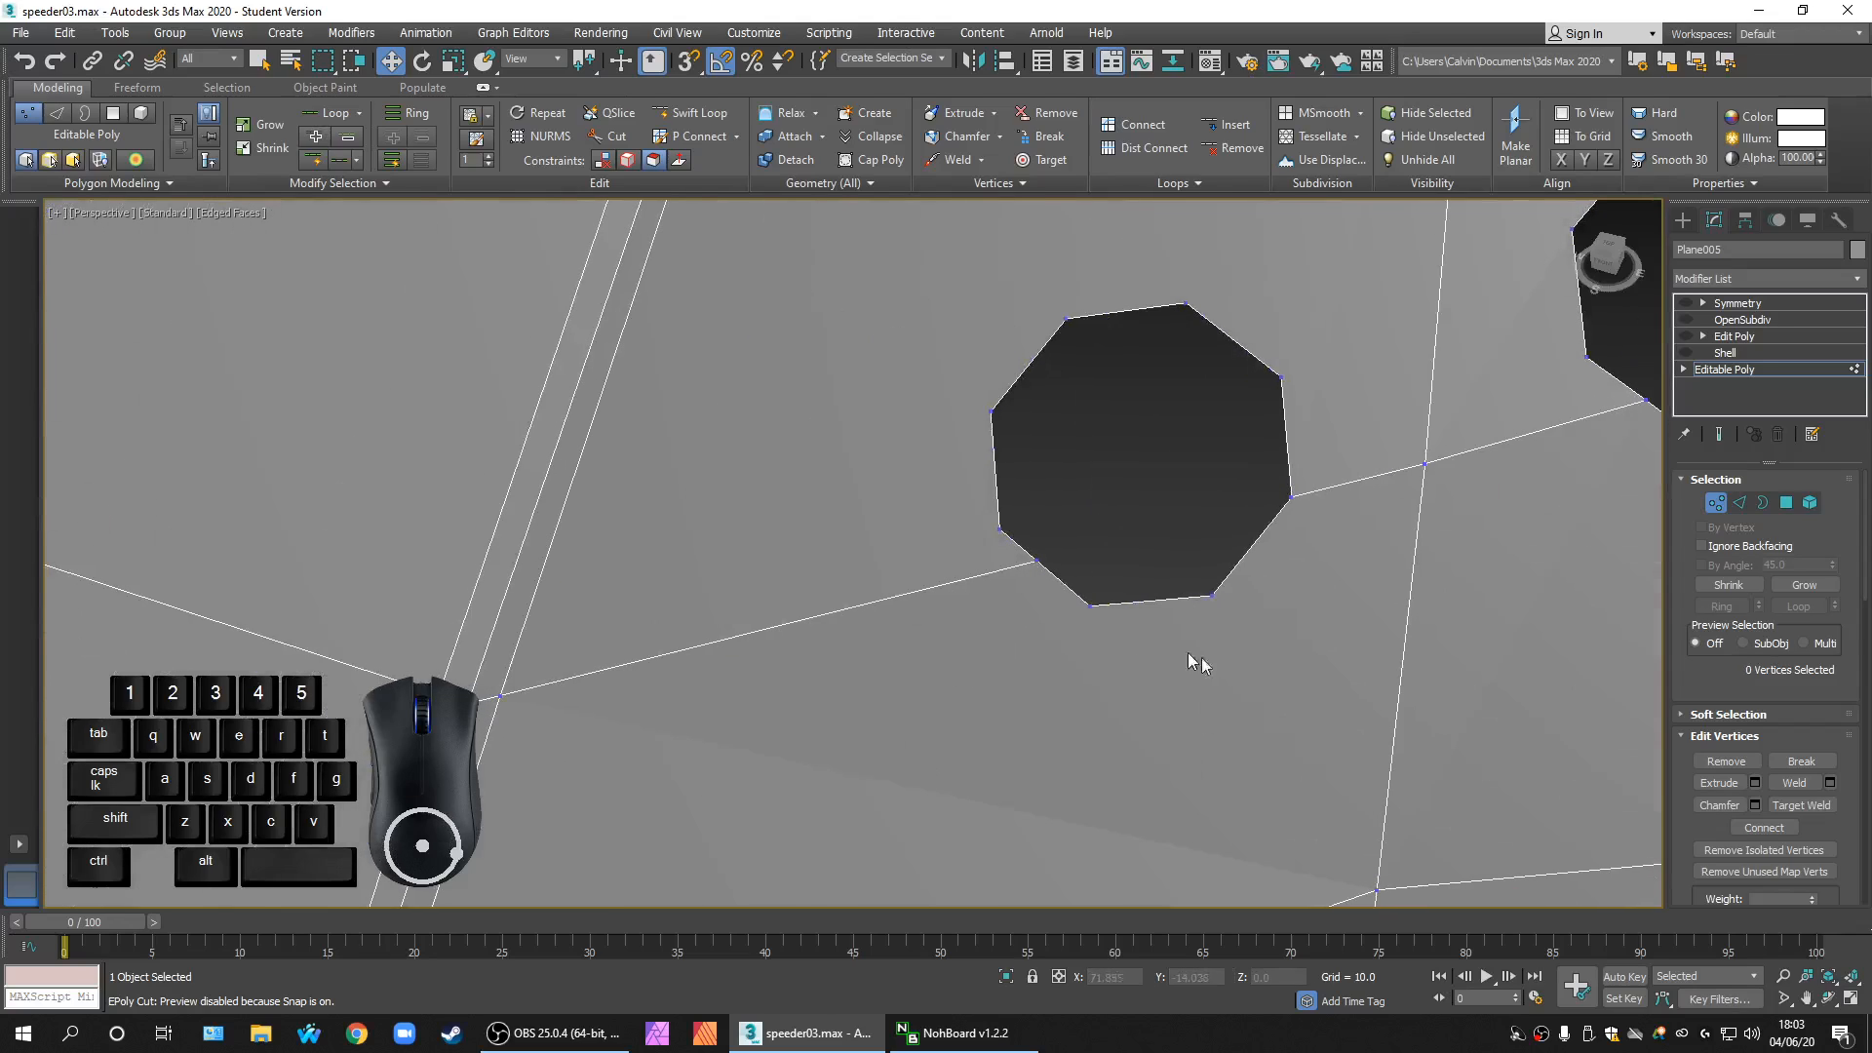
Step: Target-weld the extra vertex where the diagonal edge meets the lower hole's front rim to the adjacent octagon corner
click(1798, 805)
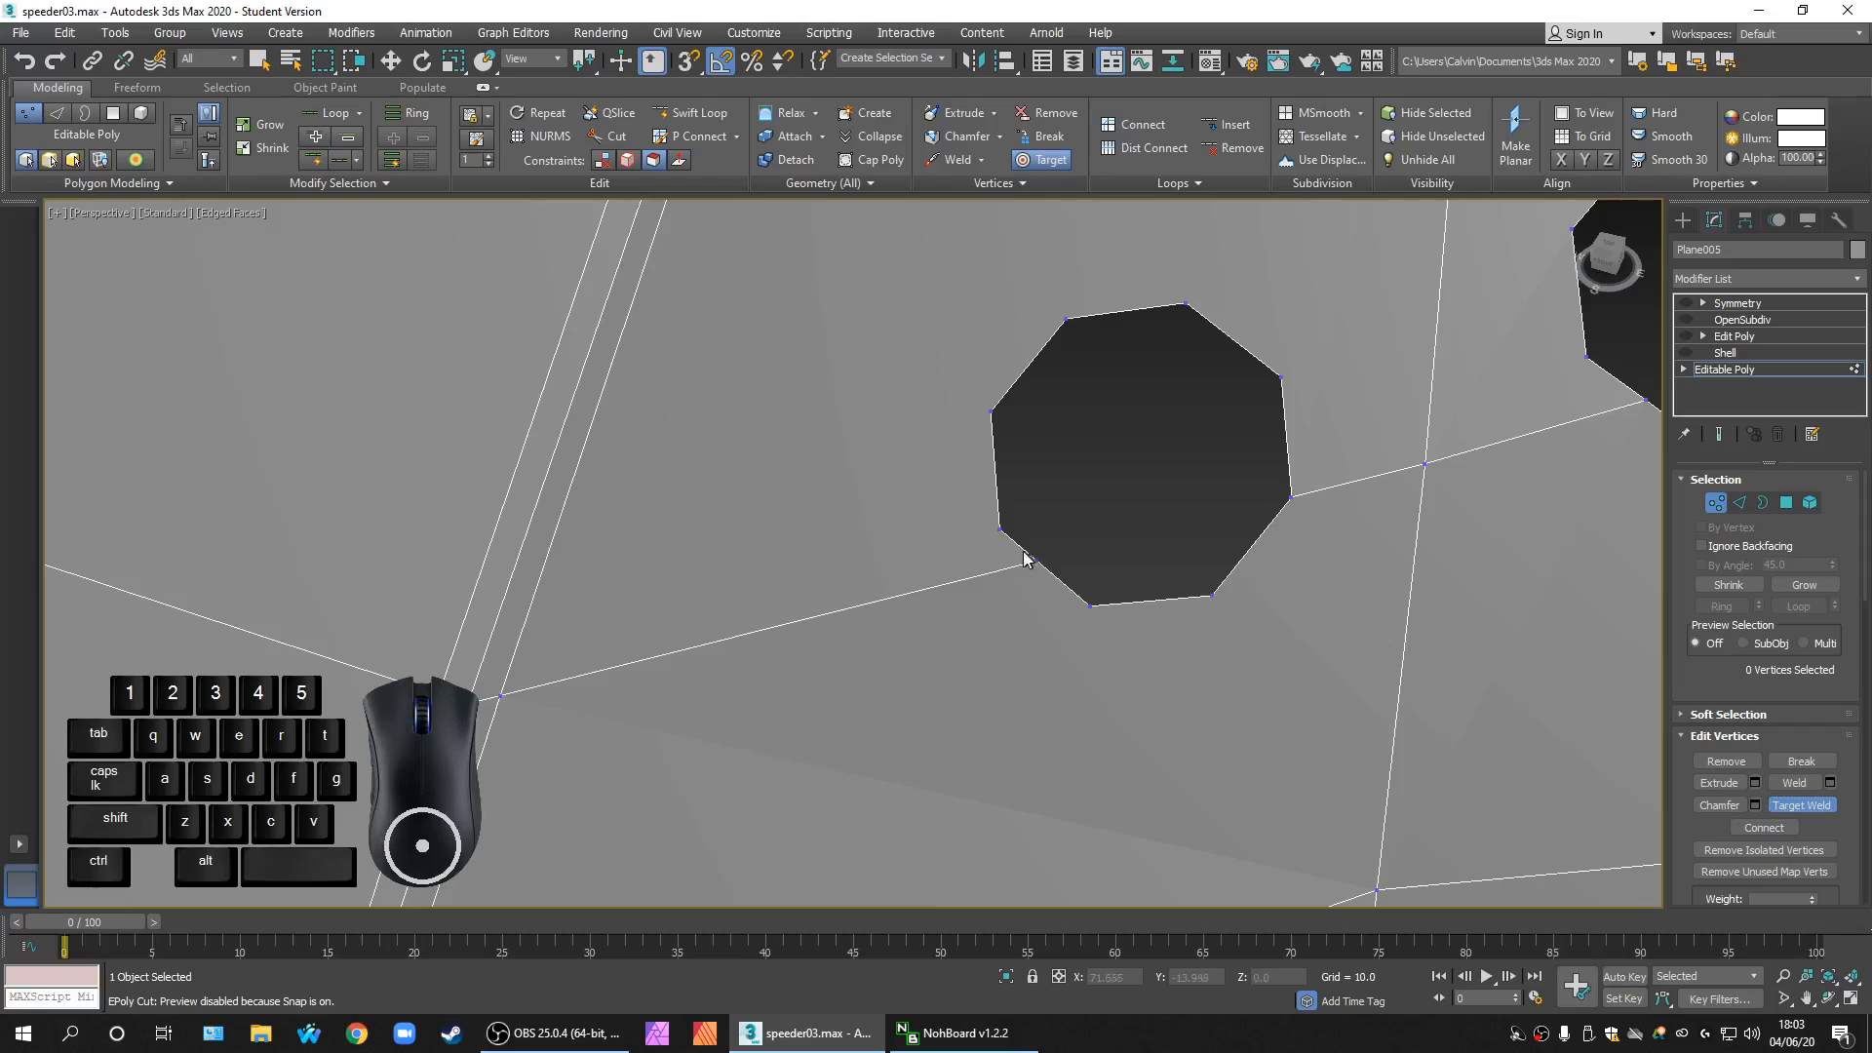
click(1001, 533)
scroll(1044, 587, down, 3)
scroll(1097, 626, up, 2)
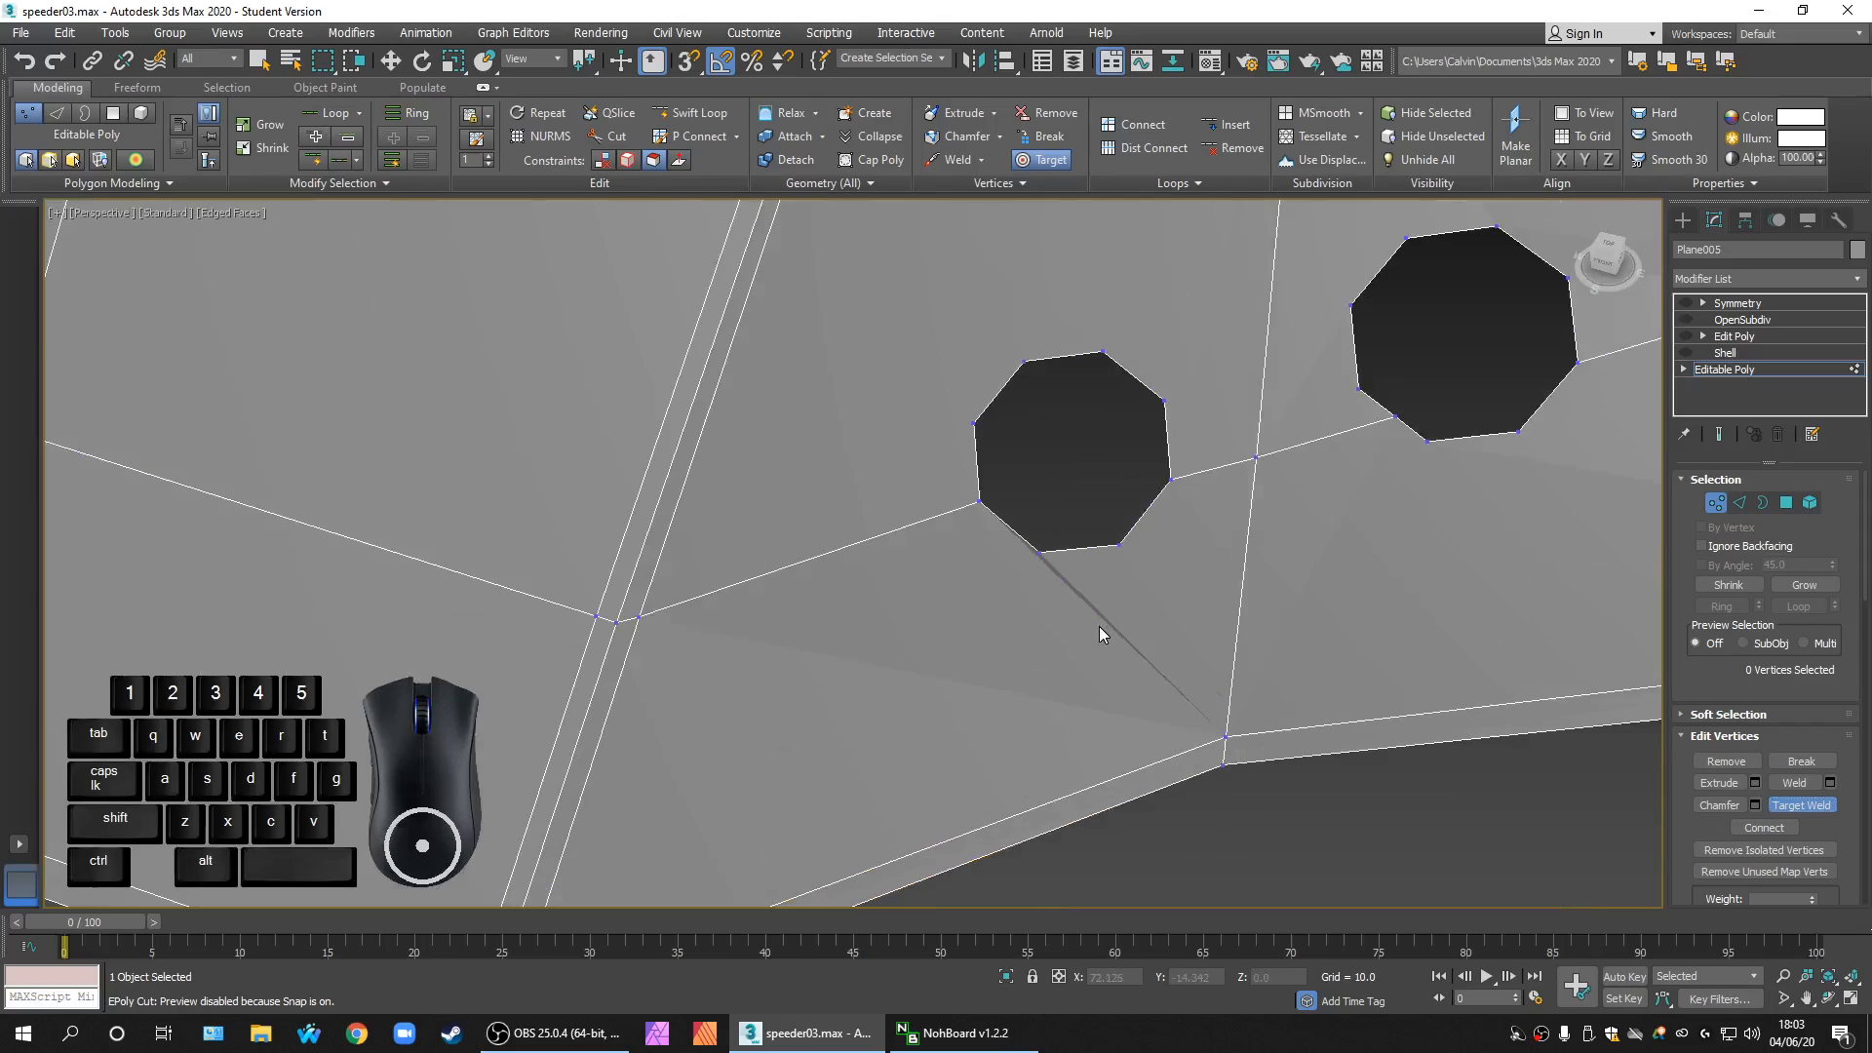
scroll(1207, 468, up, 2)
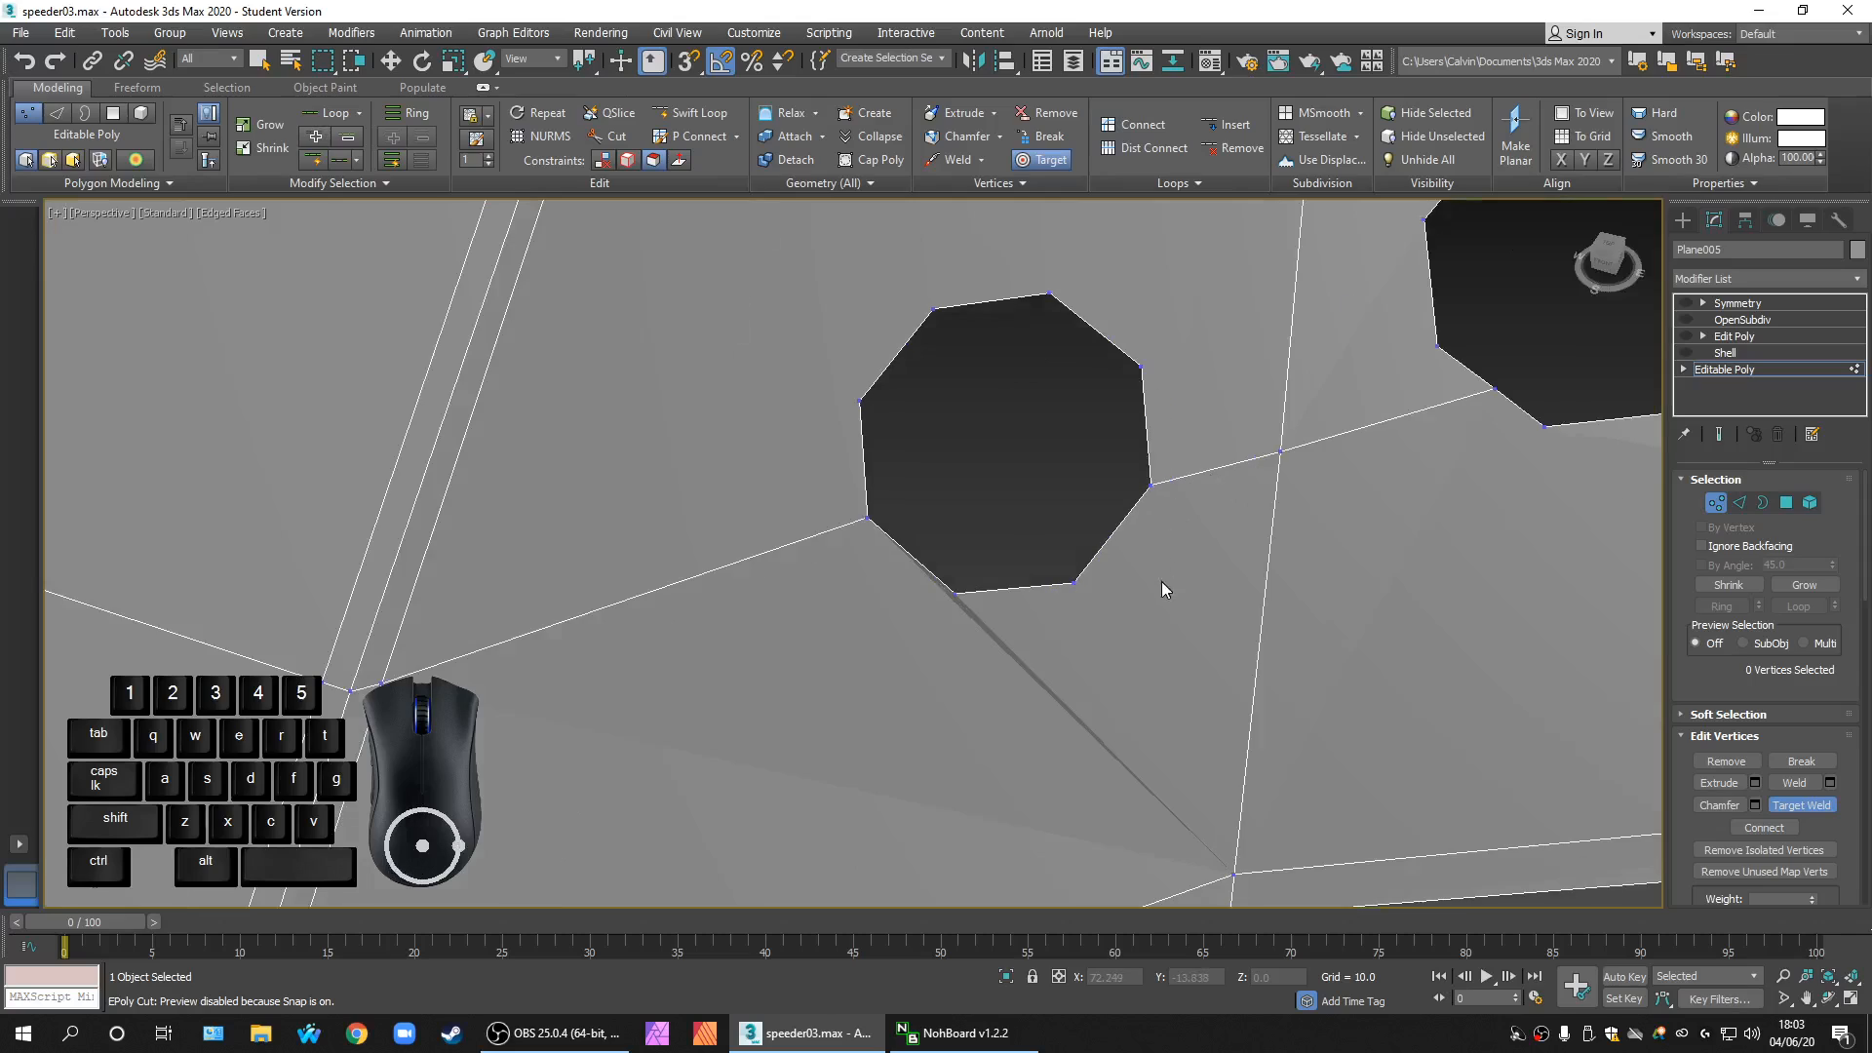
Step: Leave Target Weld and cut an edge from the left hole's lower-left vertex down to the panel's lower border
right_click(1156, 518)
drag(1080, 460, 1195, 531)
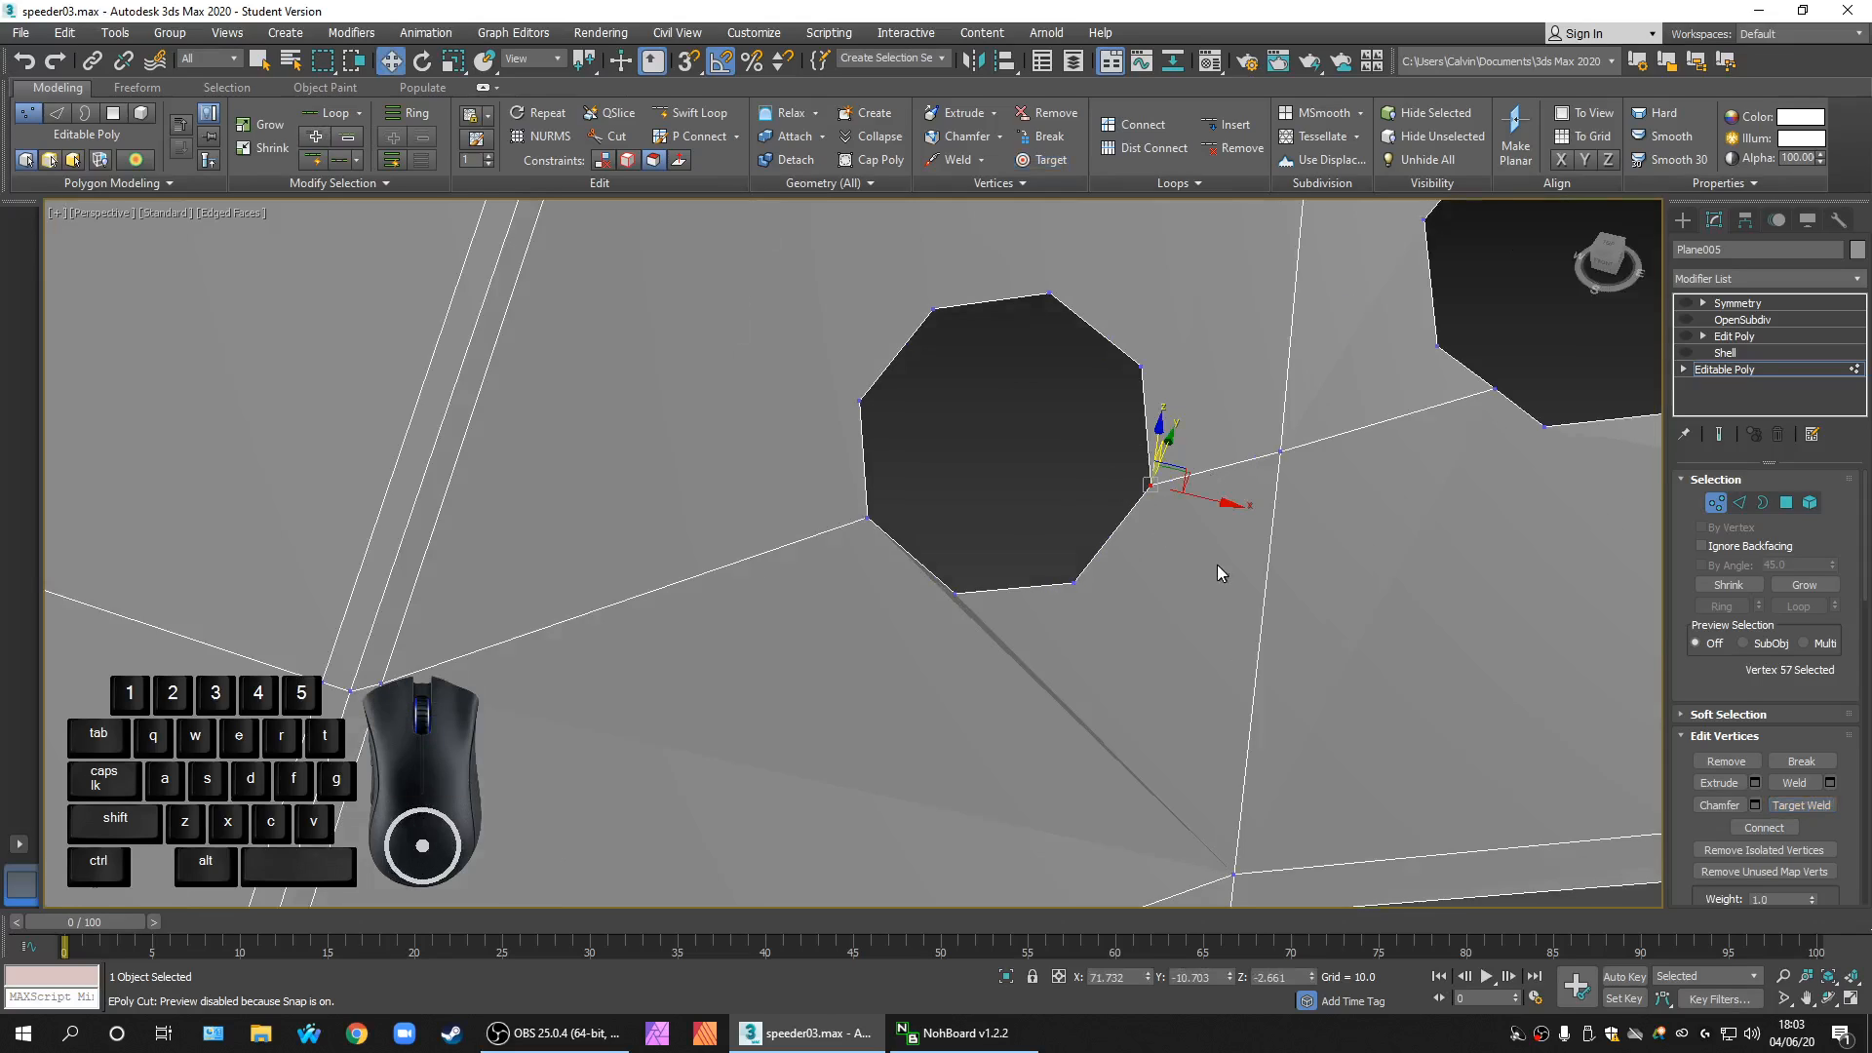
scroll(1195, 492, down, 3)
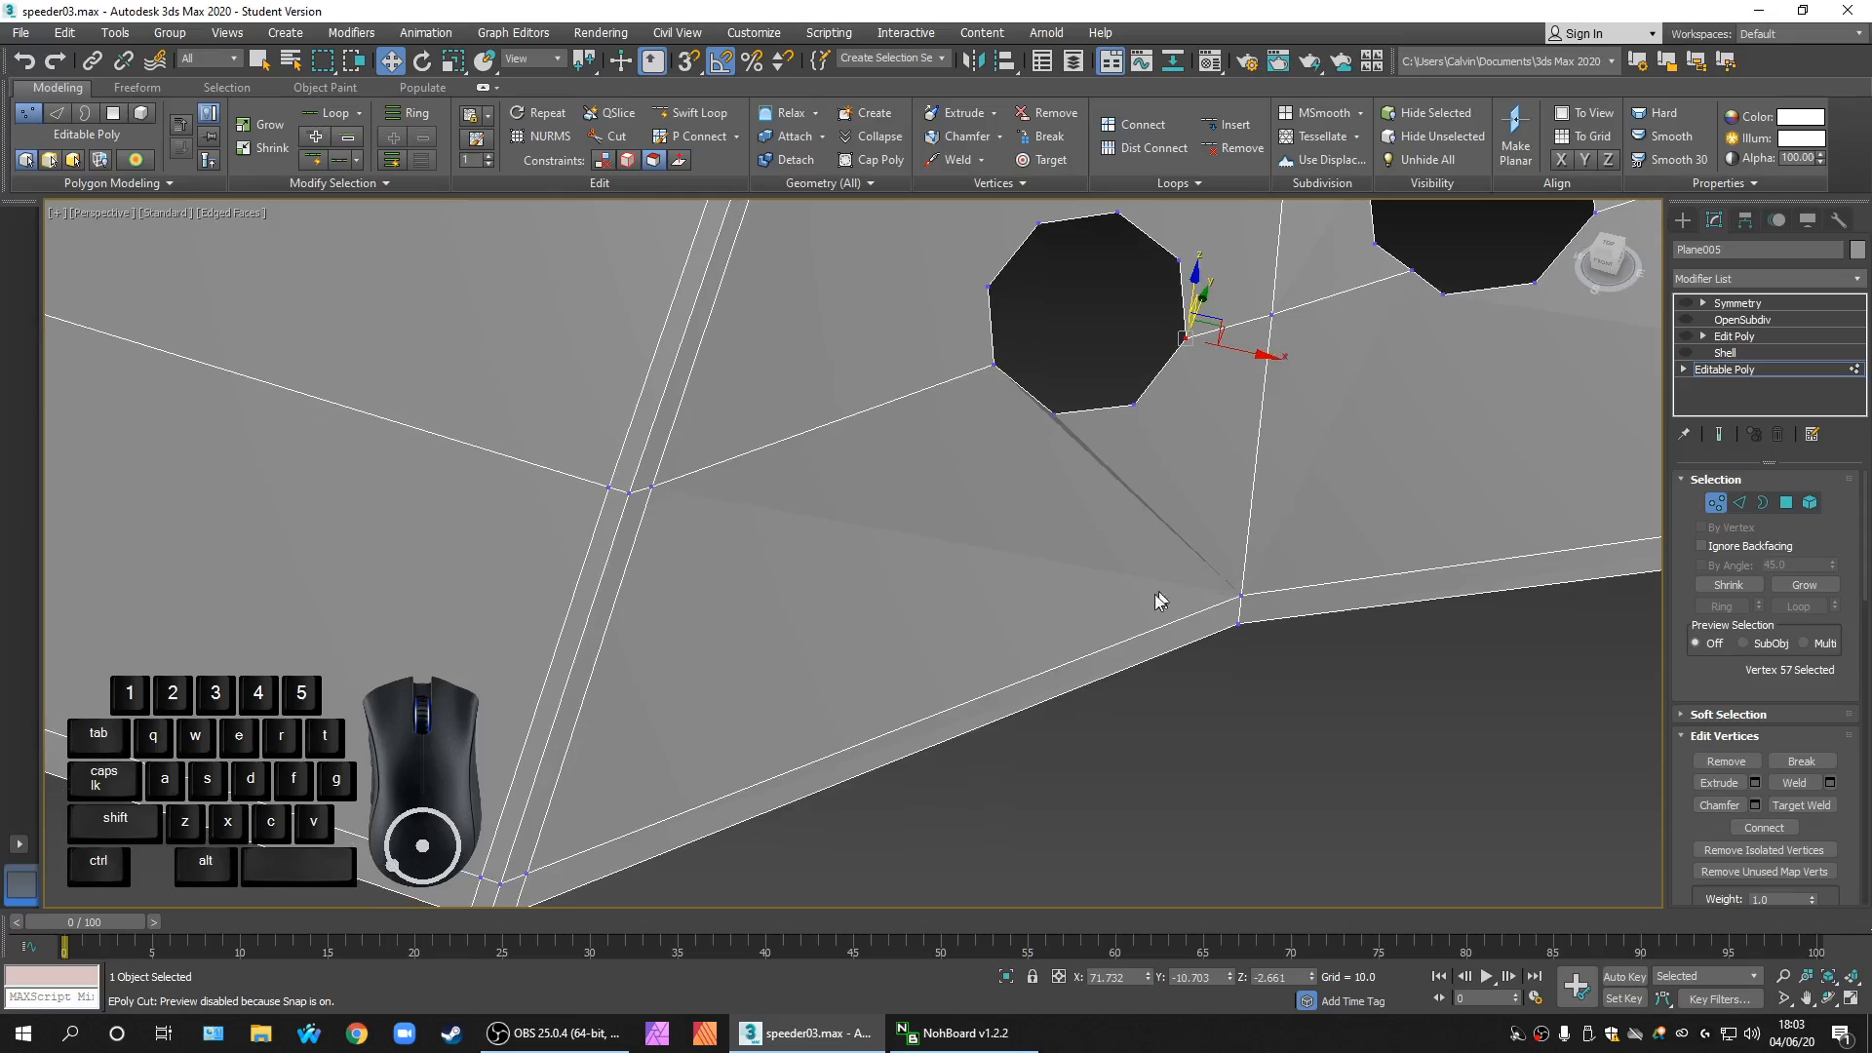
scroll(1154, 593, down, 3)
scroll(1082, 639, up, 2)
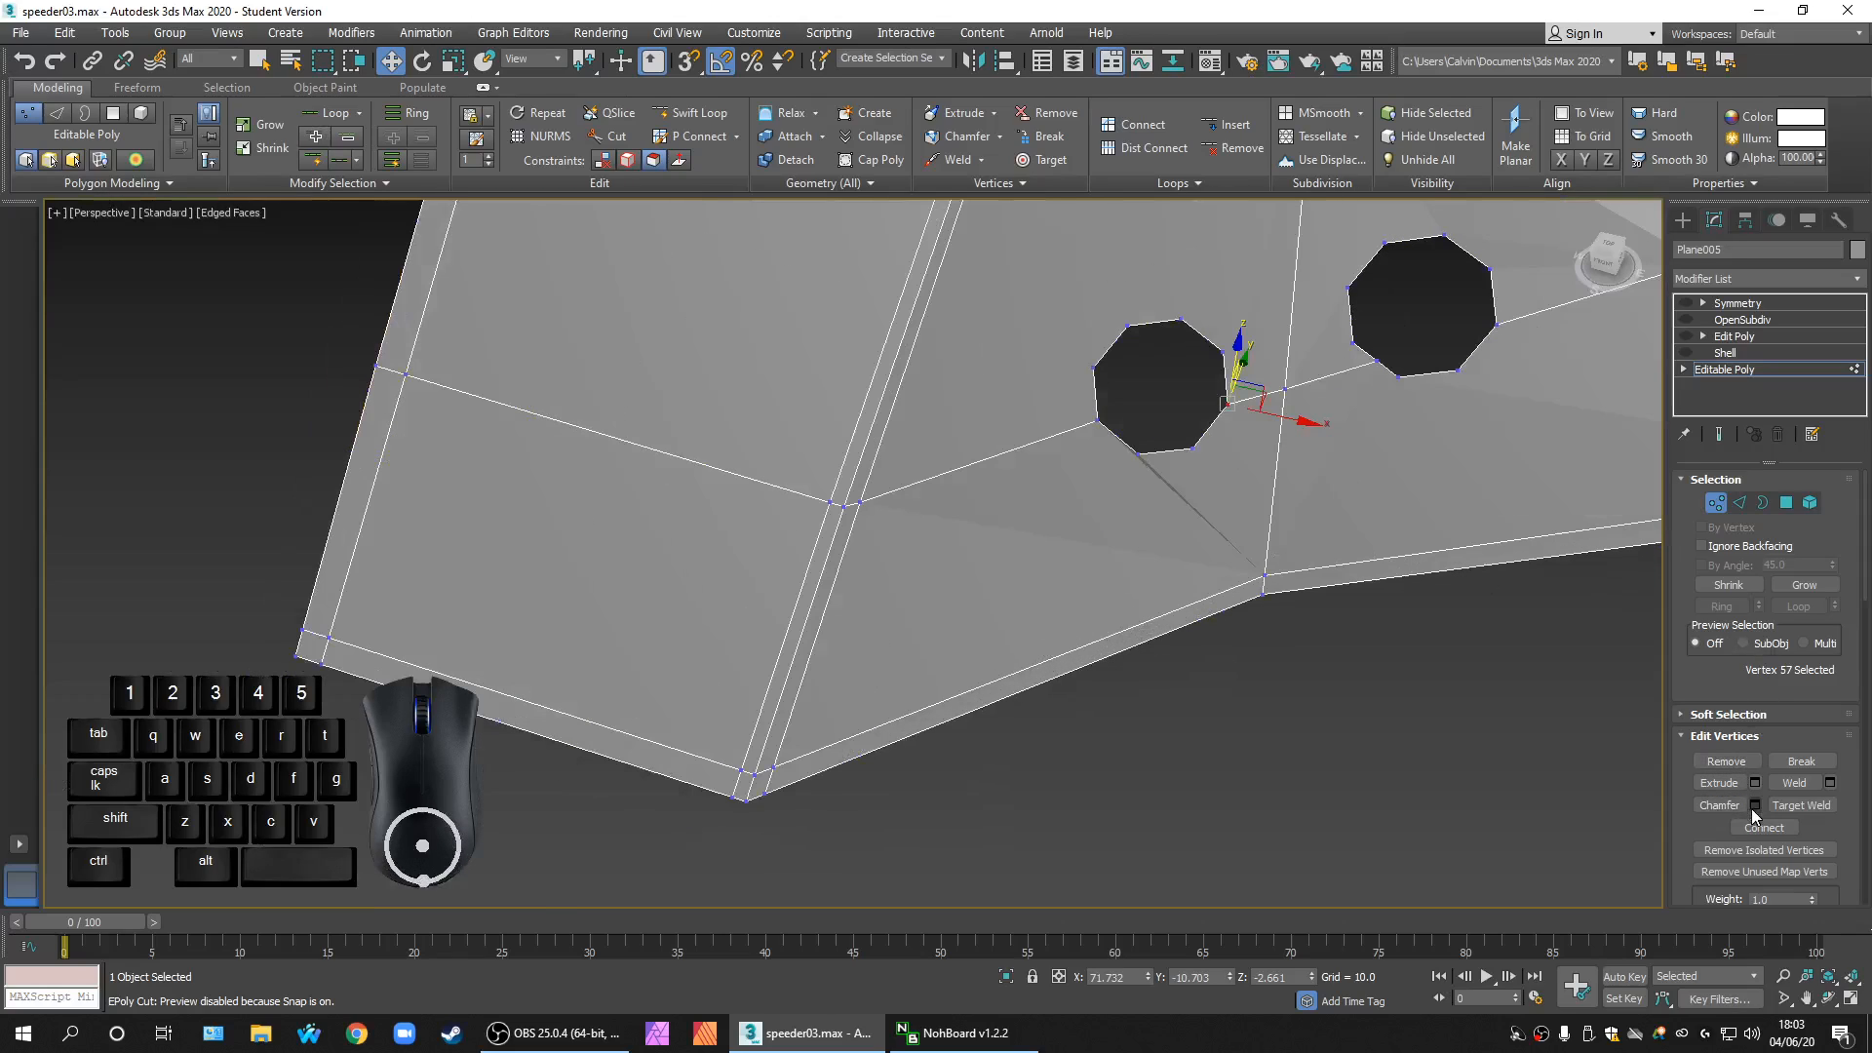
drag(1859, 543, 1859, 606)
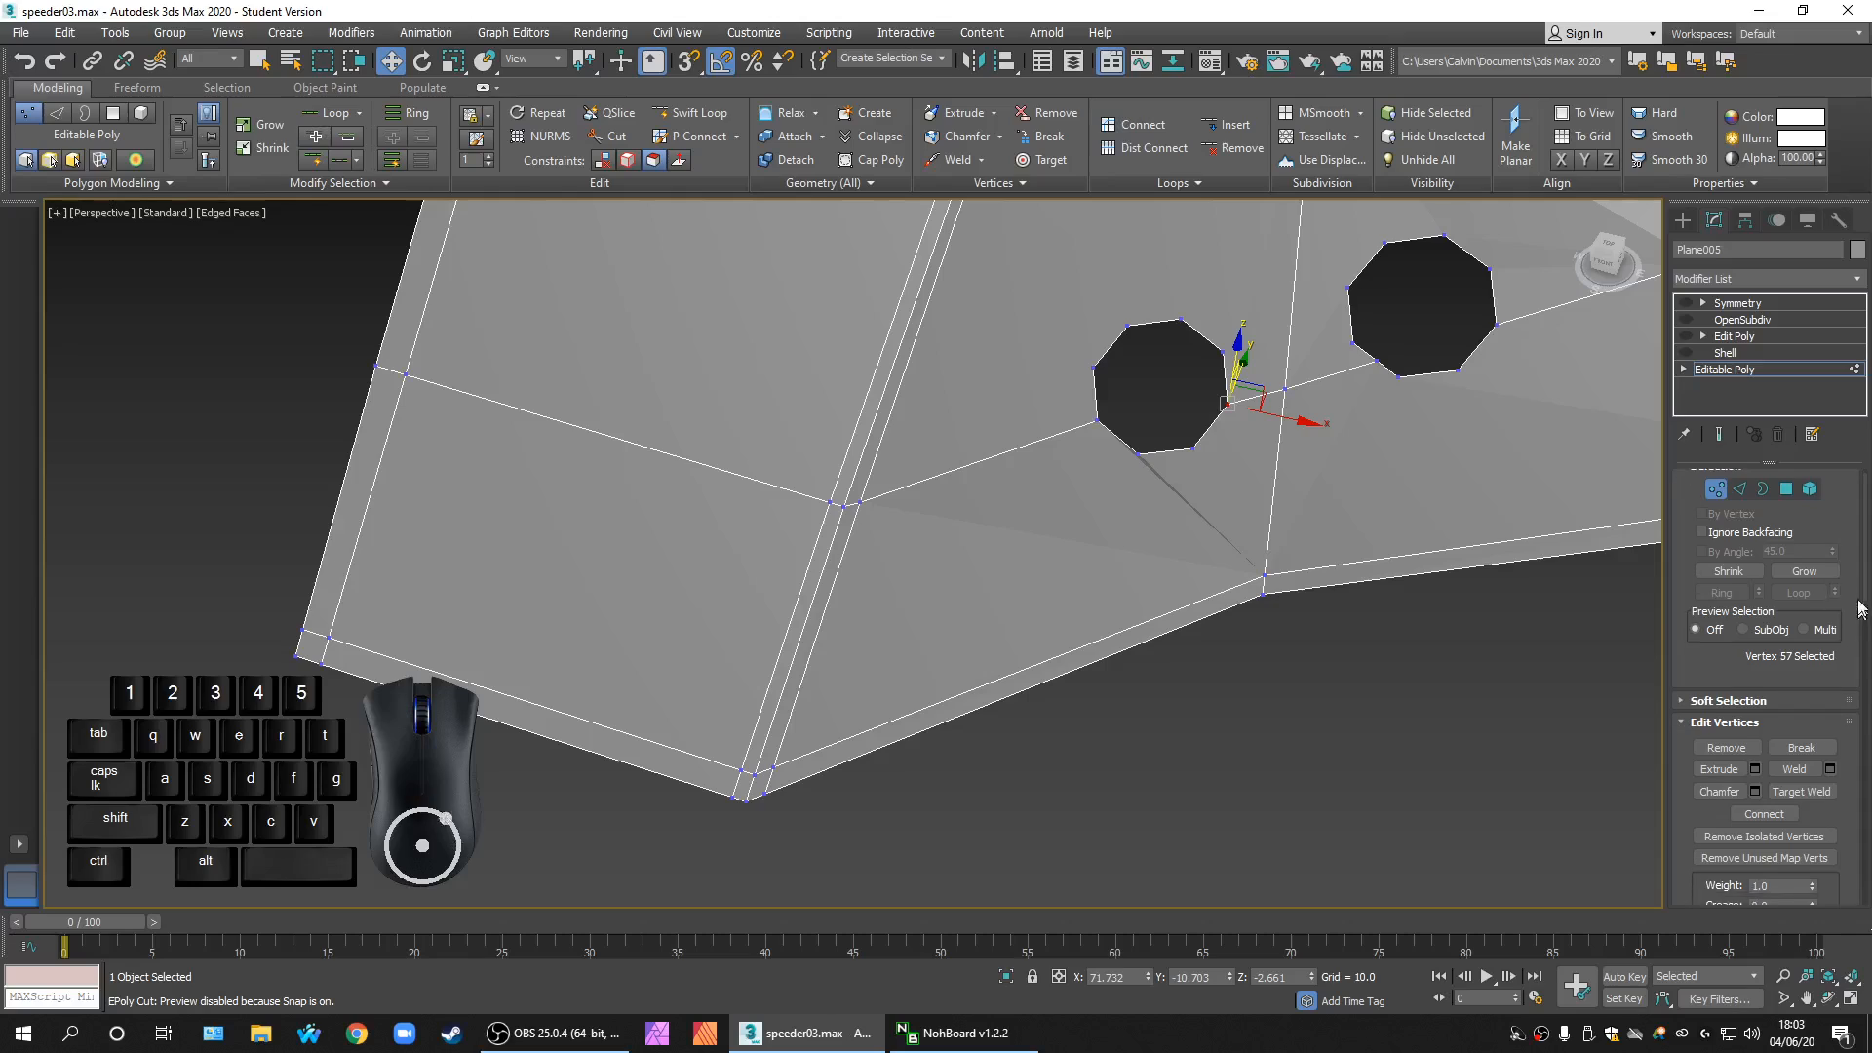
scroll(1813, 682, down, 5)
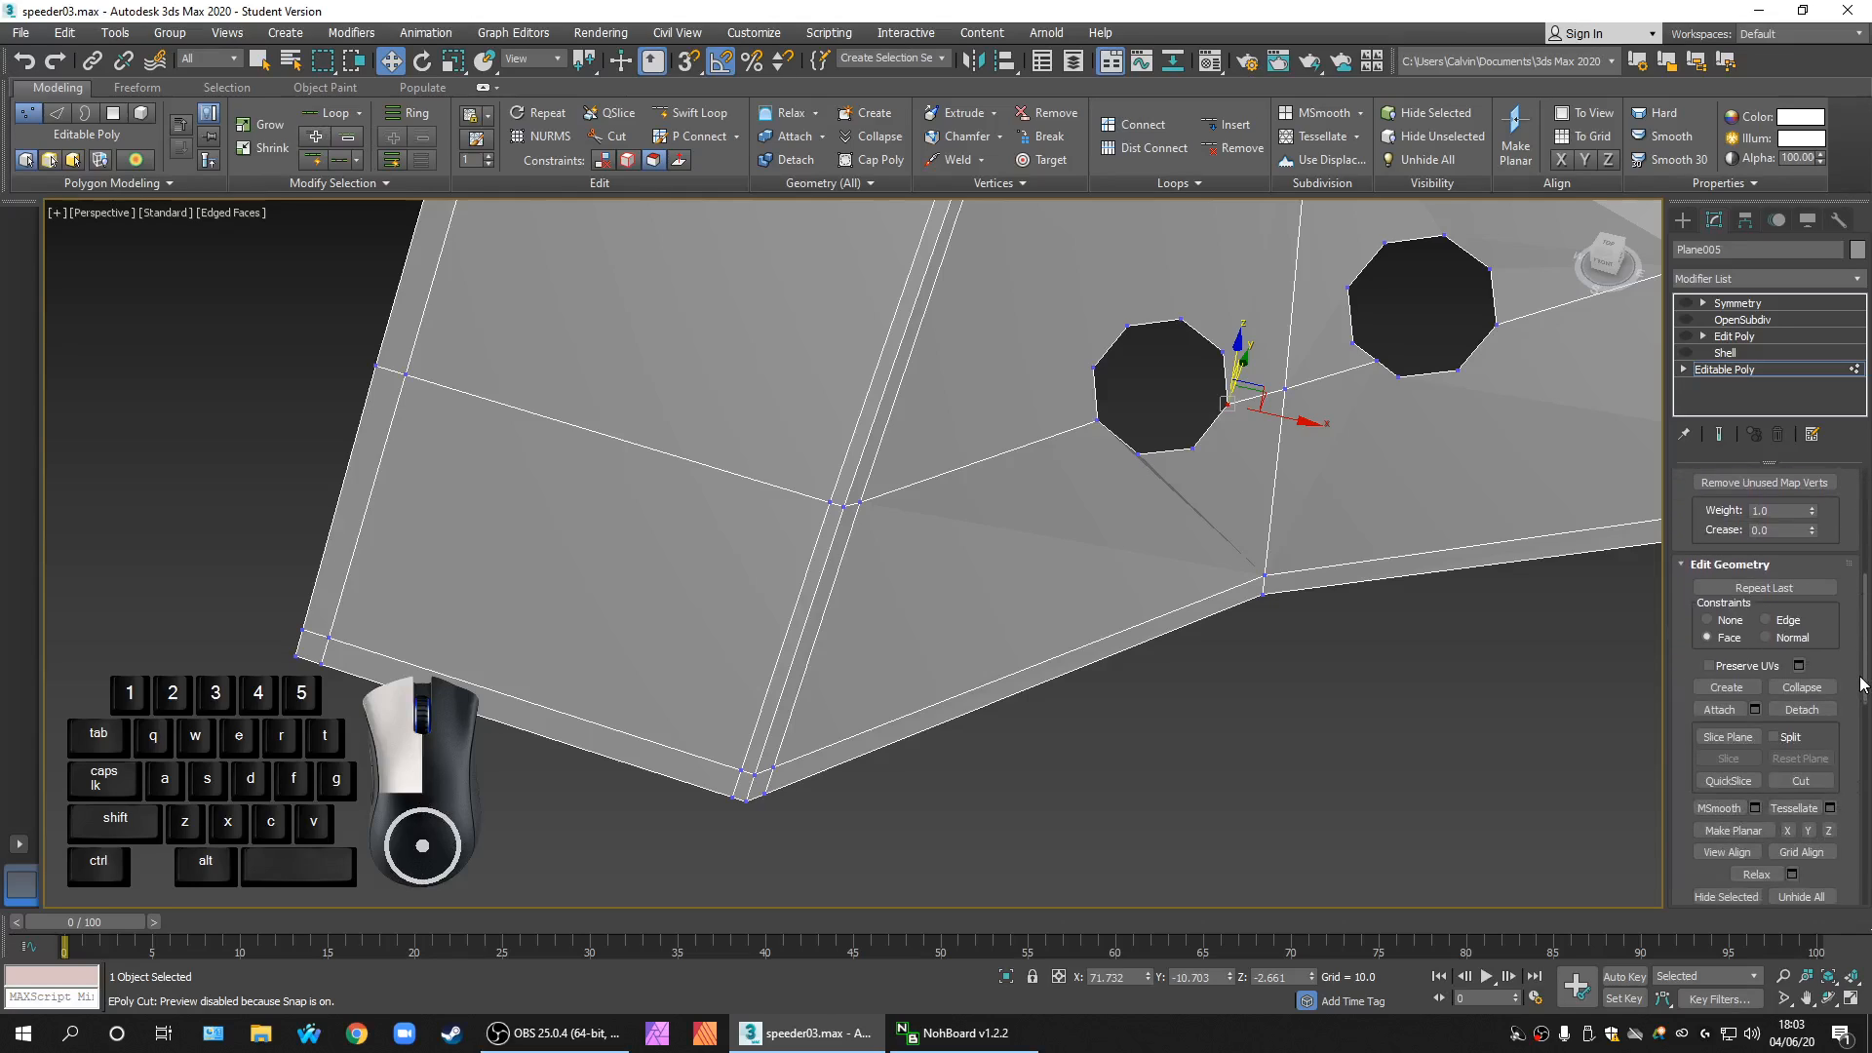
click(1800, 738)
middle_drag(1065, 698, 1179, 744)
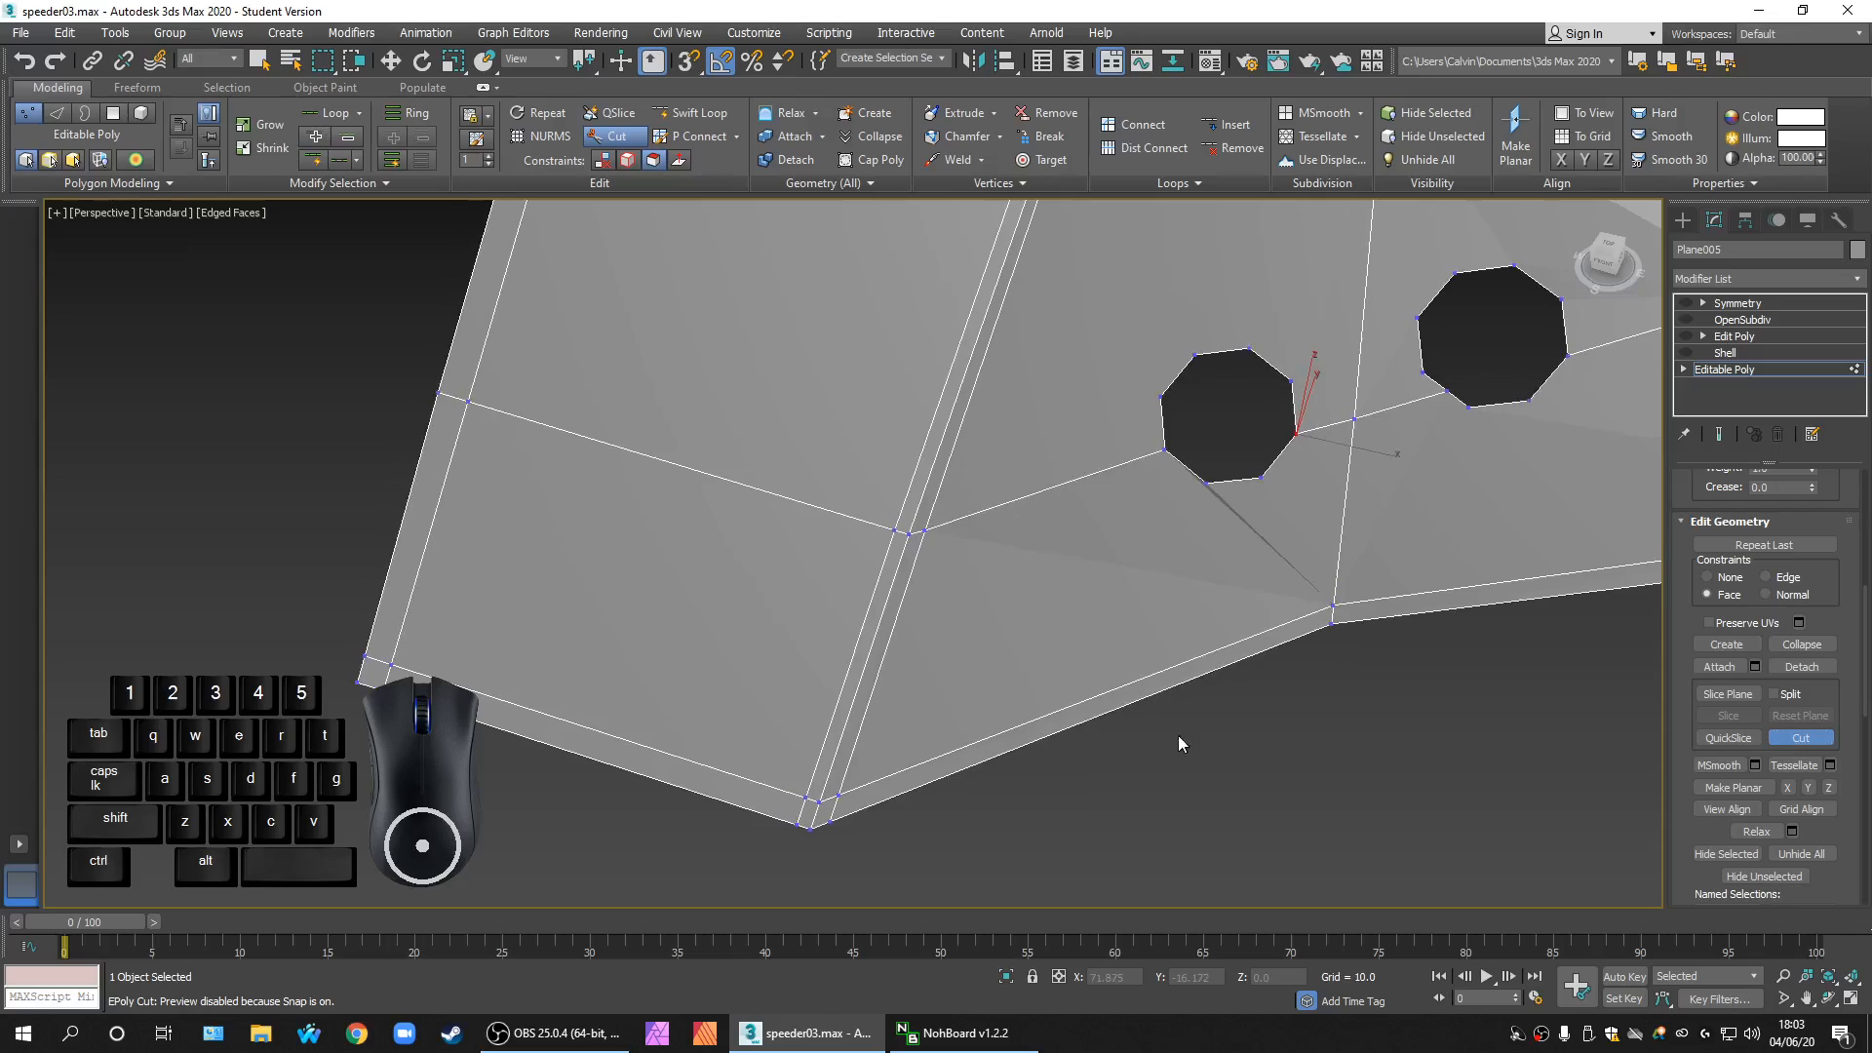
click(1112, 711)
middle_drag(1271, 577, 1149, 639)
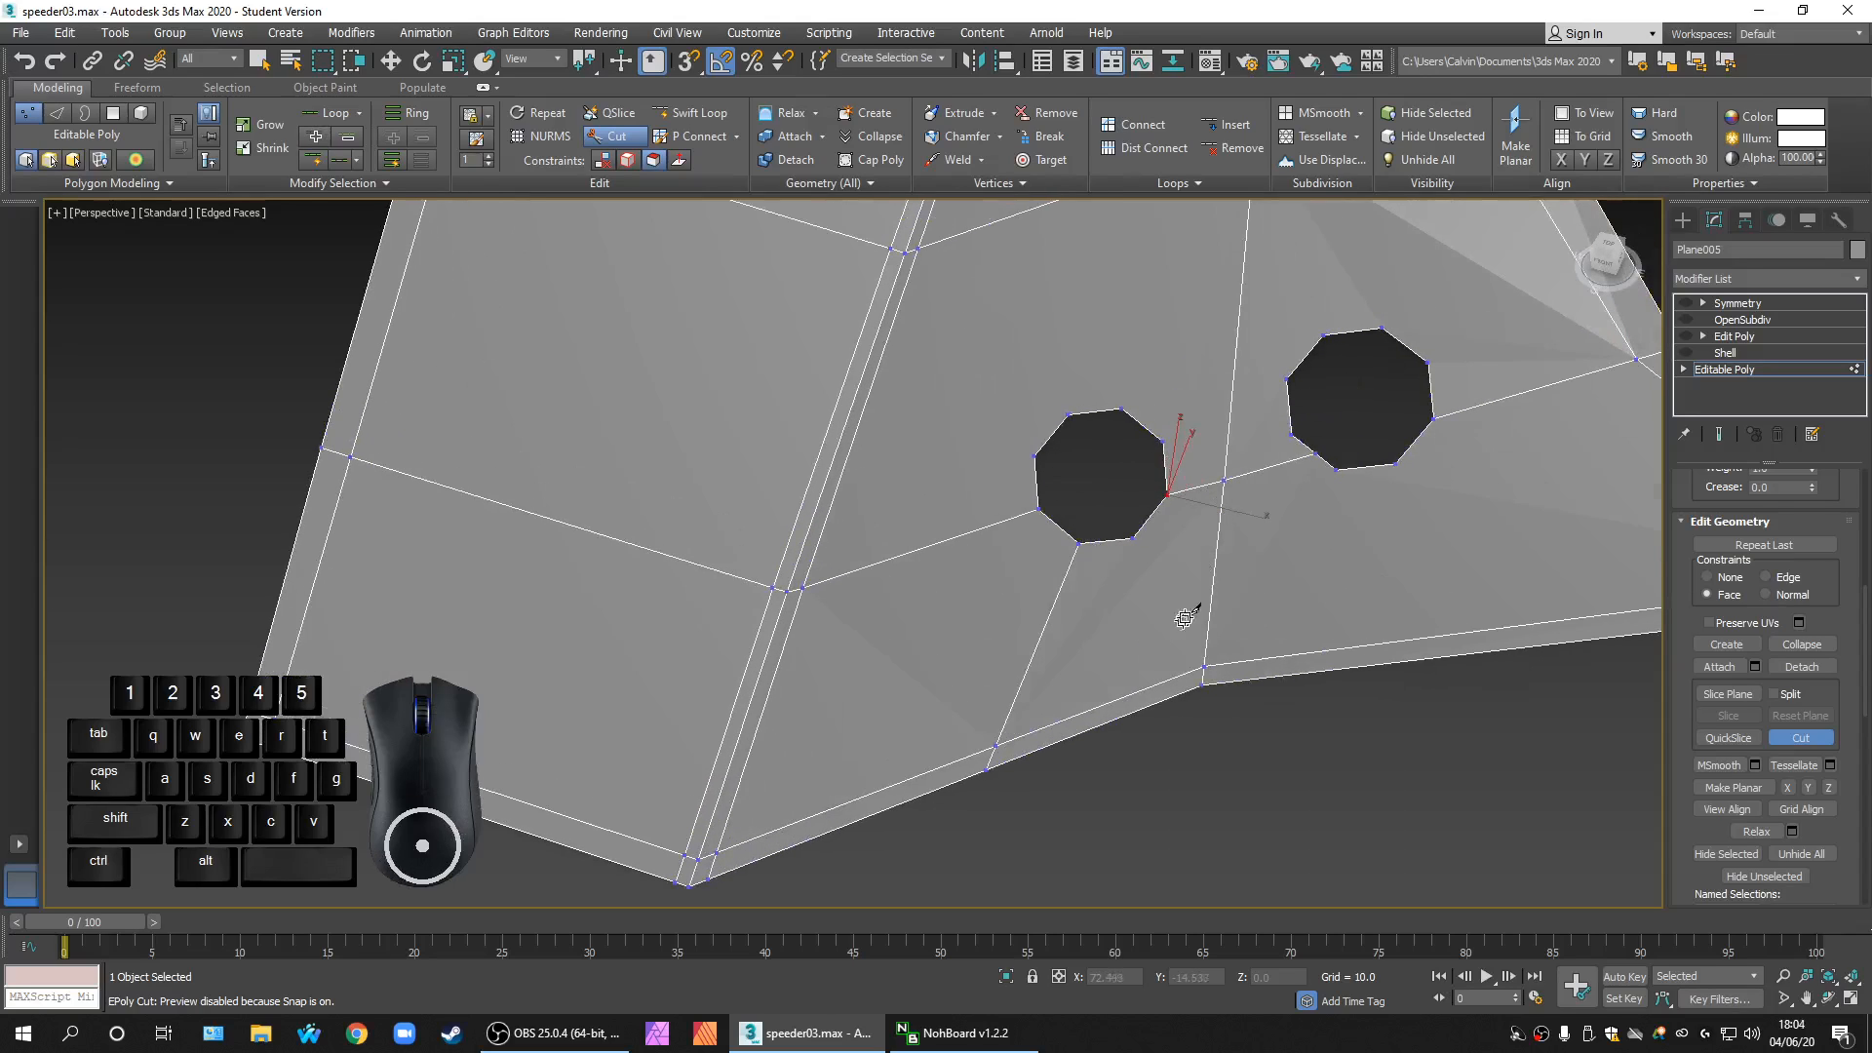
Step: Cut an edge from the left hole's lower-right vertex to the inner corner vertex on the lower border between the holes
scroll(1187, 614, up, 2)
click(1109, 501)
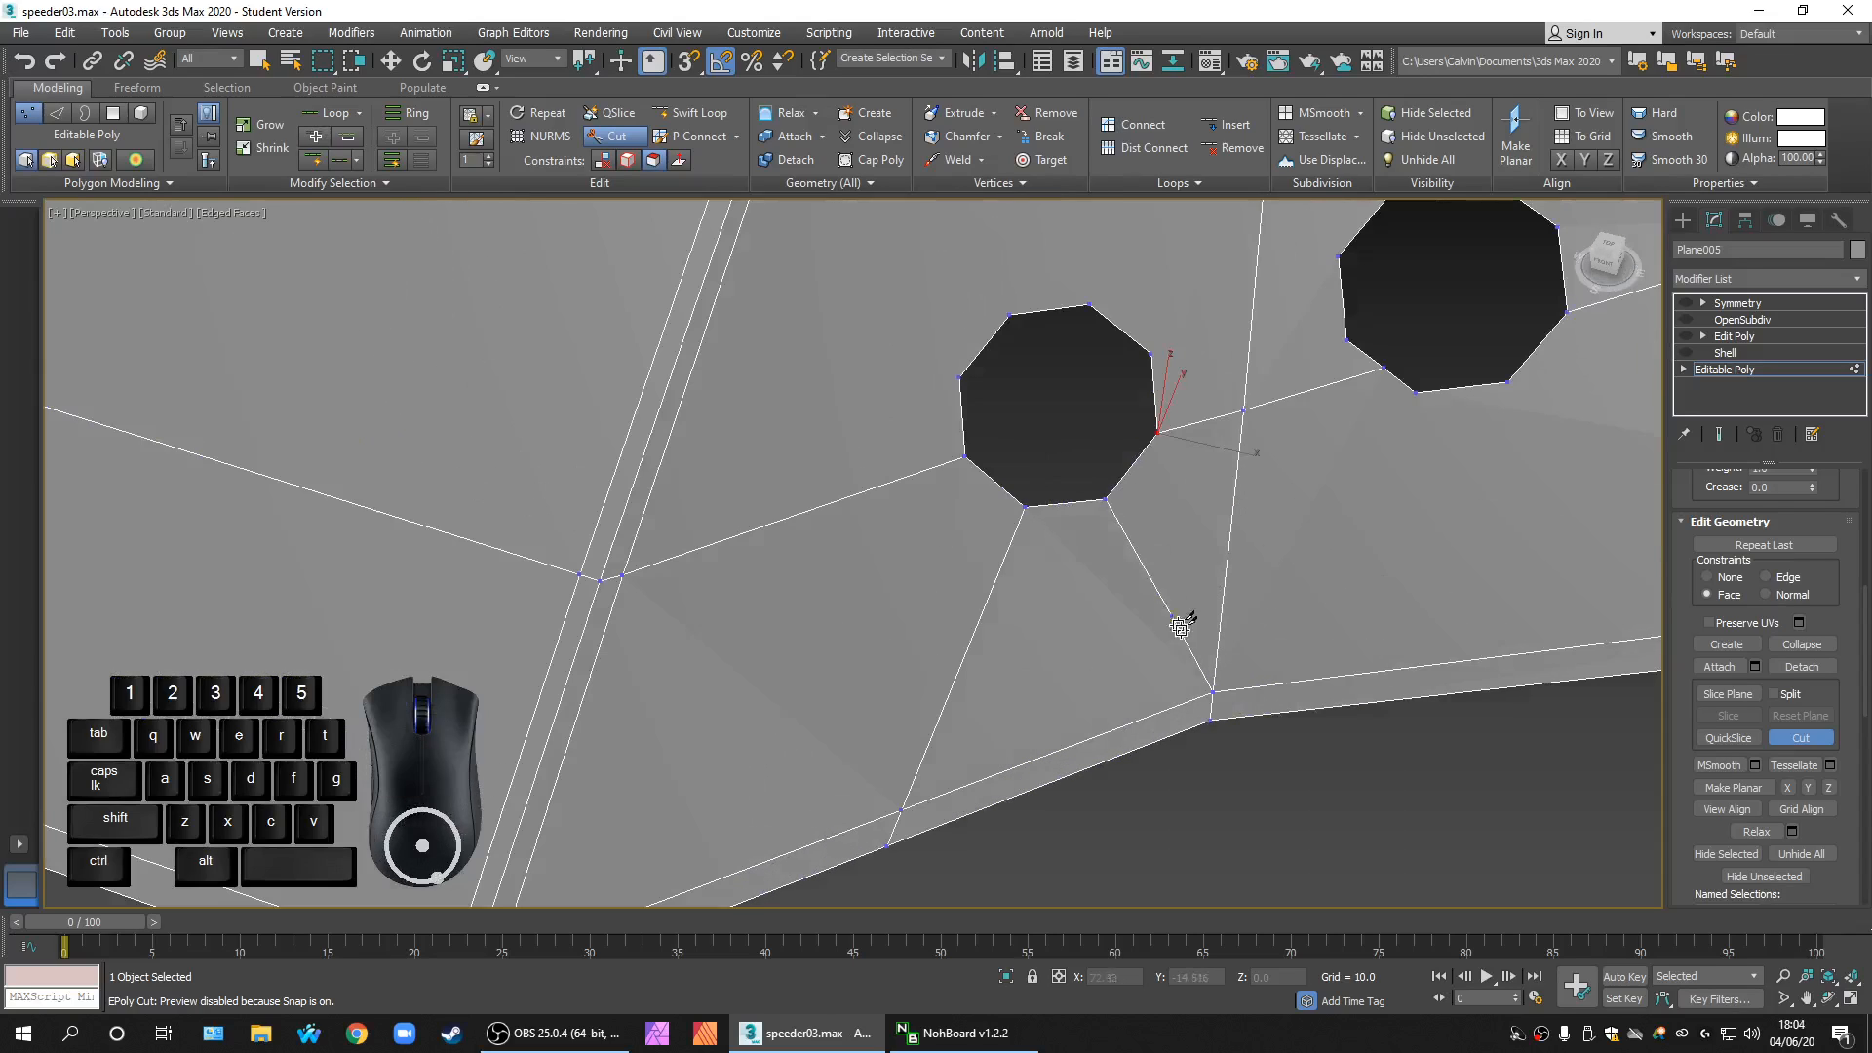
click(1214, 690)
scroll(1290, 645, down, 5)
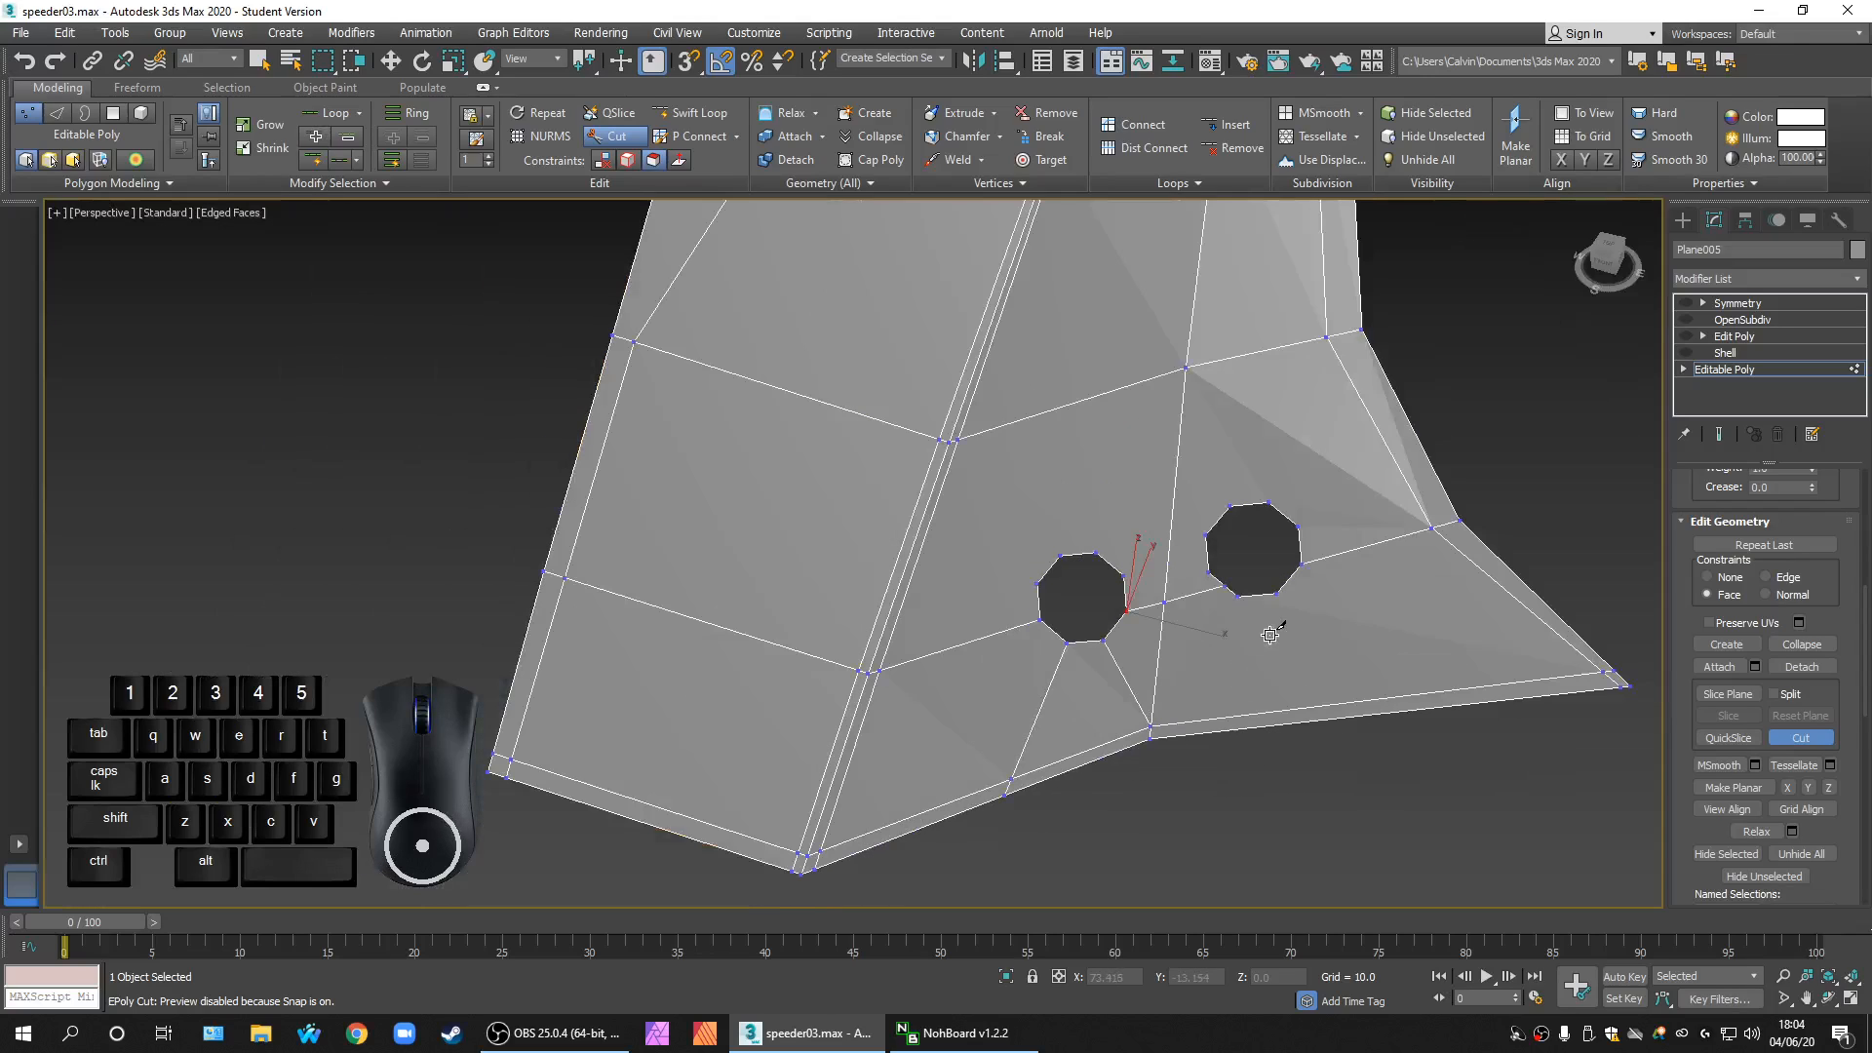
Step: Cut an edge from the right hole's lower-left vertex to the same inner corner vertex on the lower border
scroll(1258, 629, up, 3)
scroll(1244, 627, up, 2)
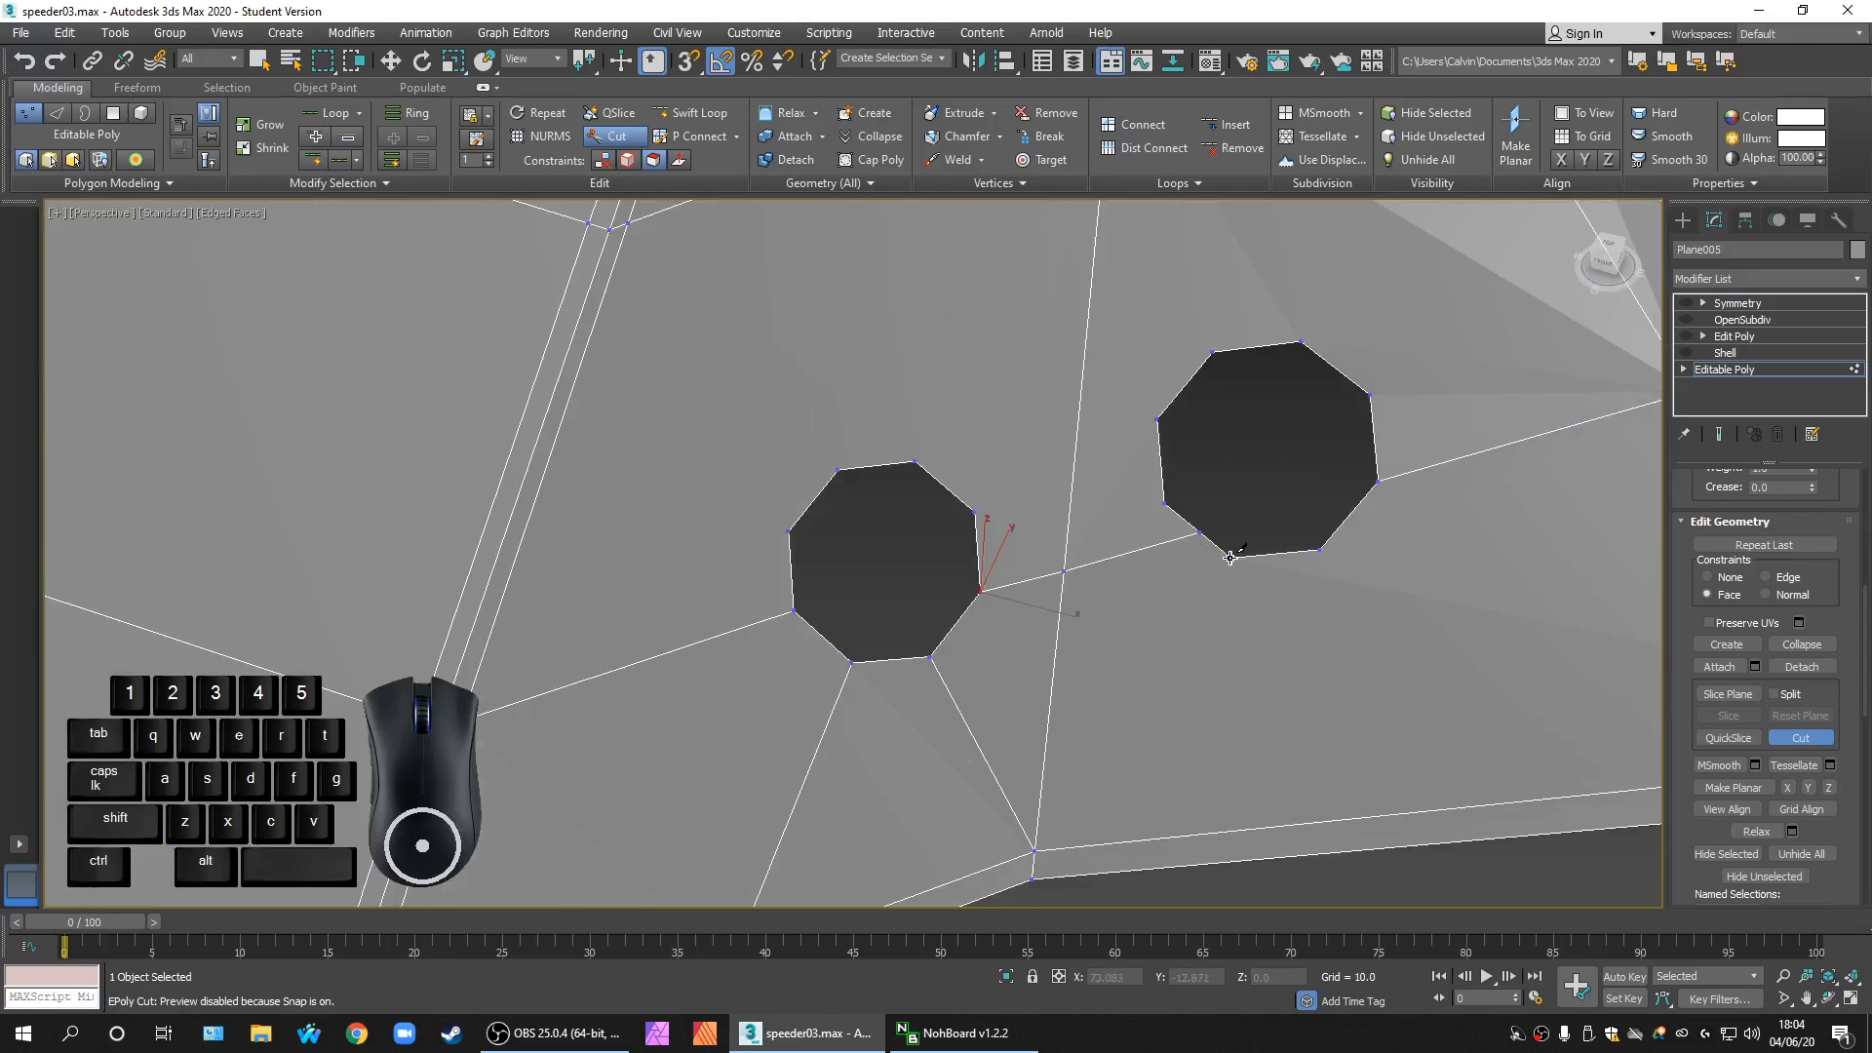
click(1230, 557)
click(1035, 851)
middle_drag(1211, 779, 1100, 781)
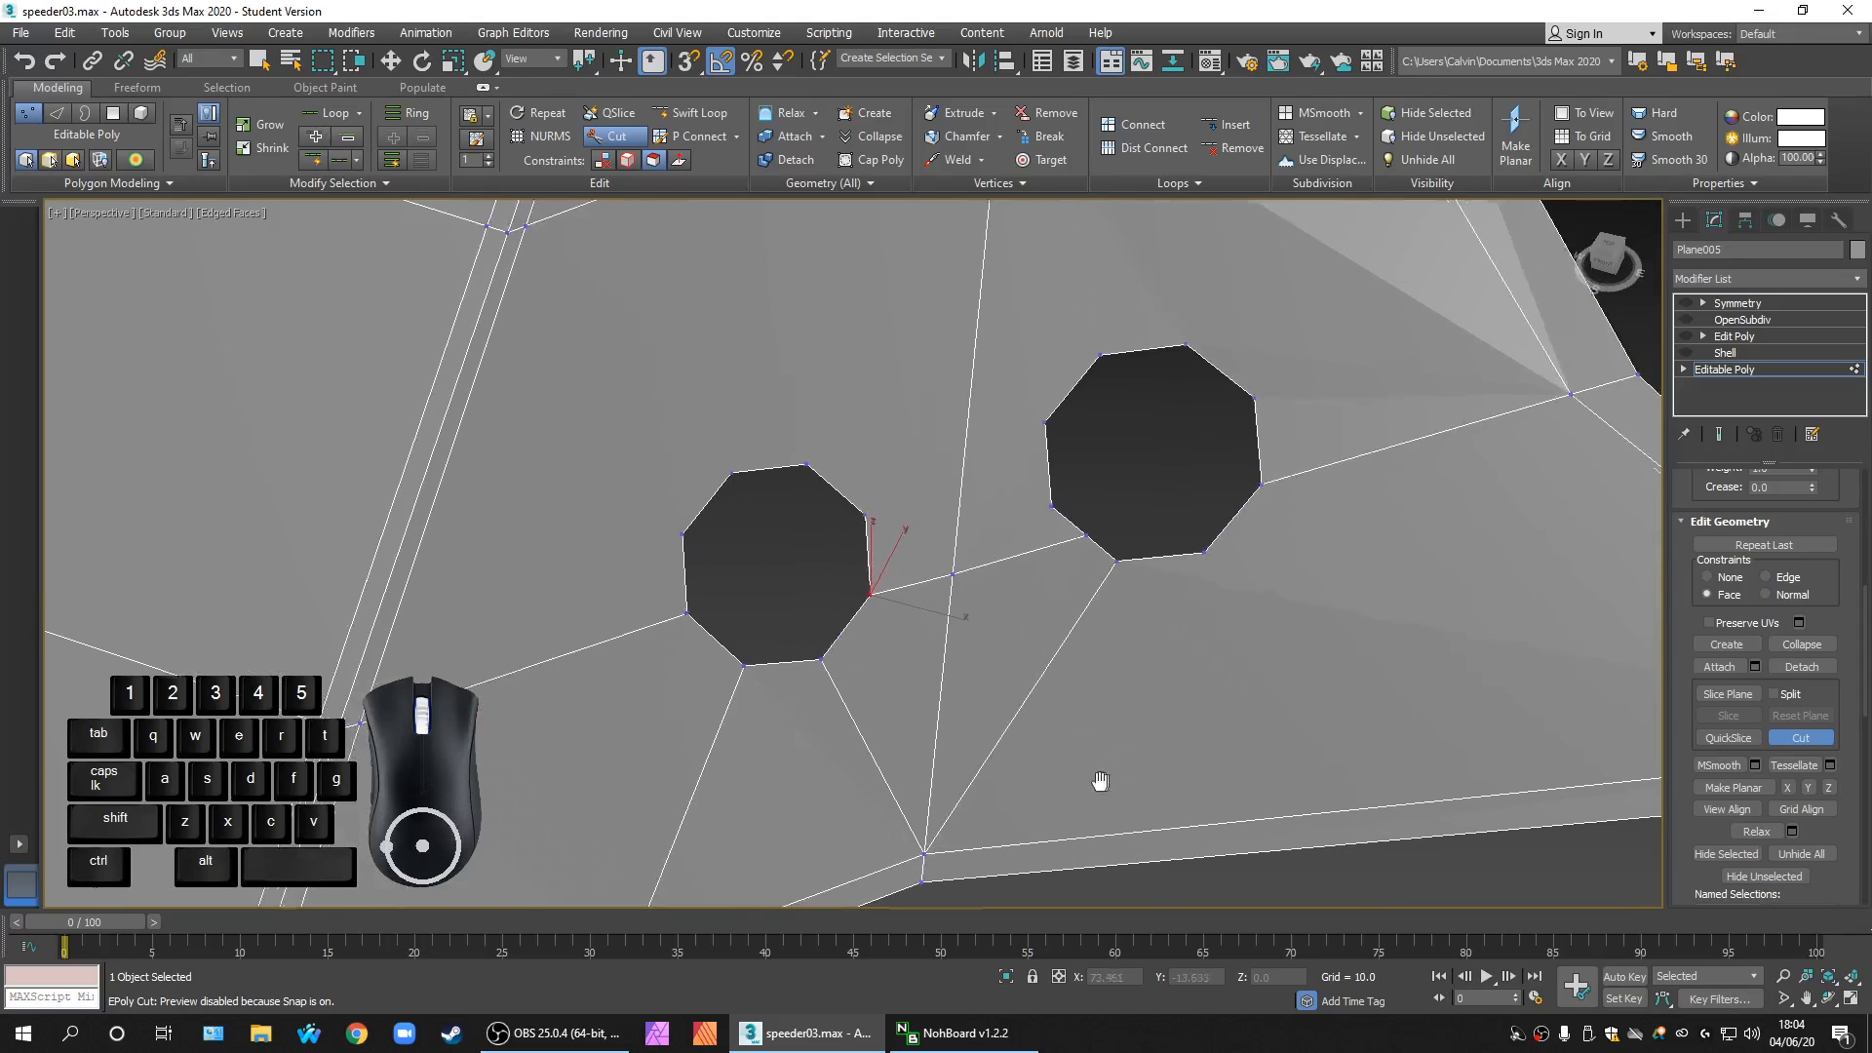
Step: Cut an edge from the right hole's lower-right vertex to the lower border, end the cut, and switch to edge selection
scroll(1106, 777, down, 3)
scroll(1154, 668, up, 2)
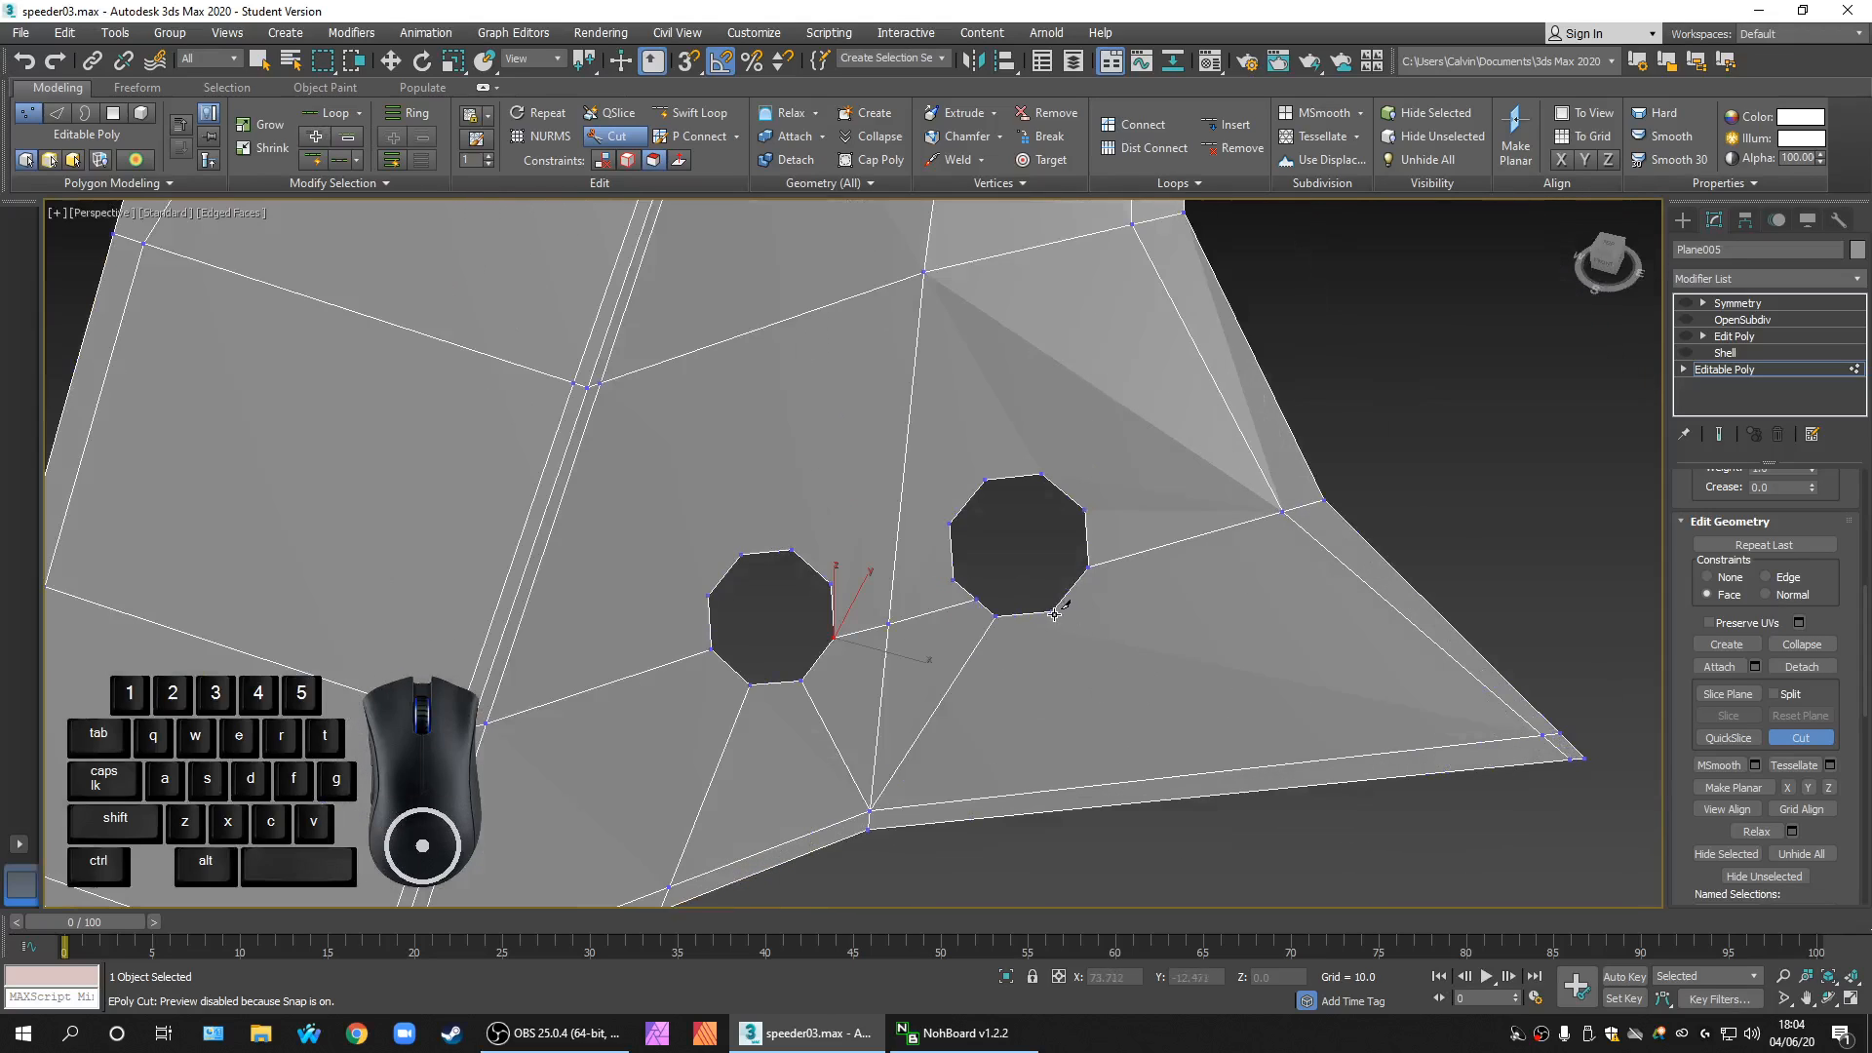
click(1053, 613)
click(1105, 790)
right_click(1160, 829)
scroll(1237, 760, down, 3)
scroll(1208, 755, up, 3)
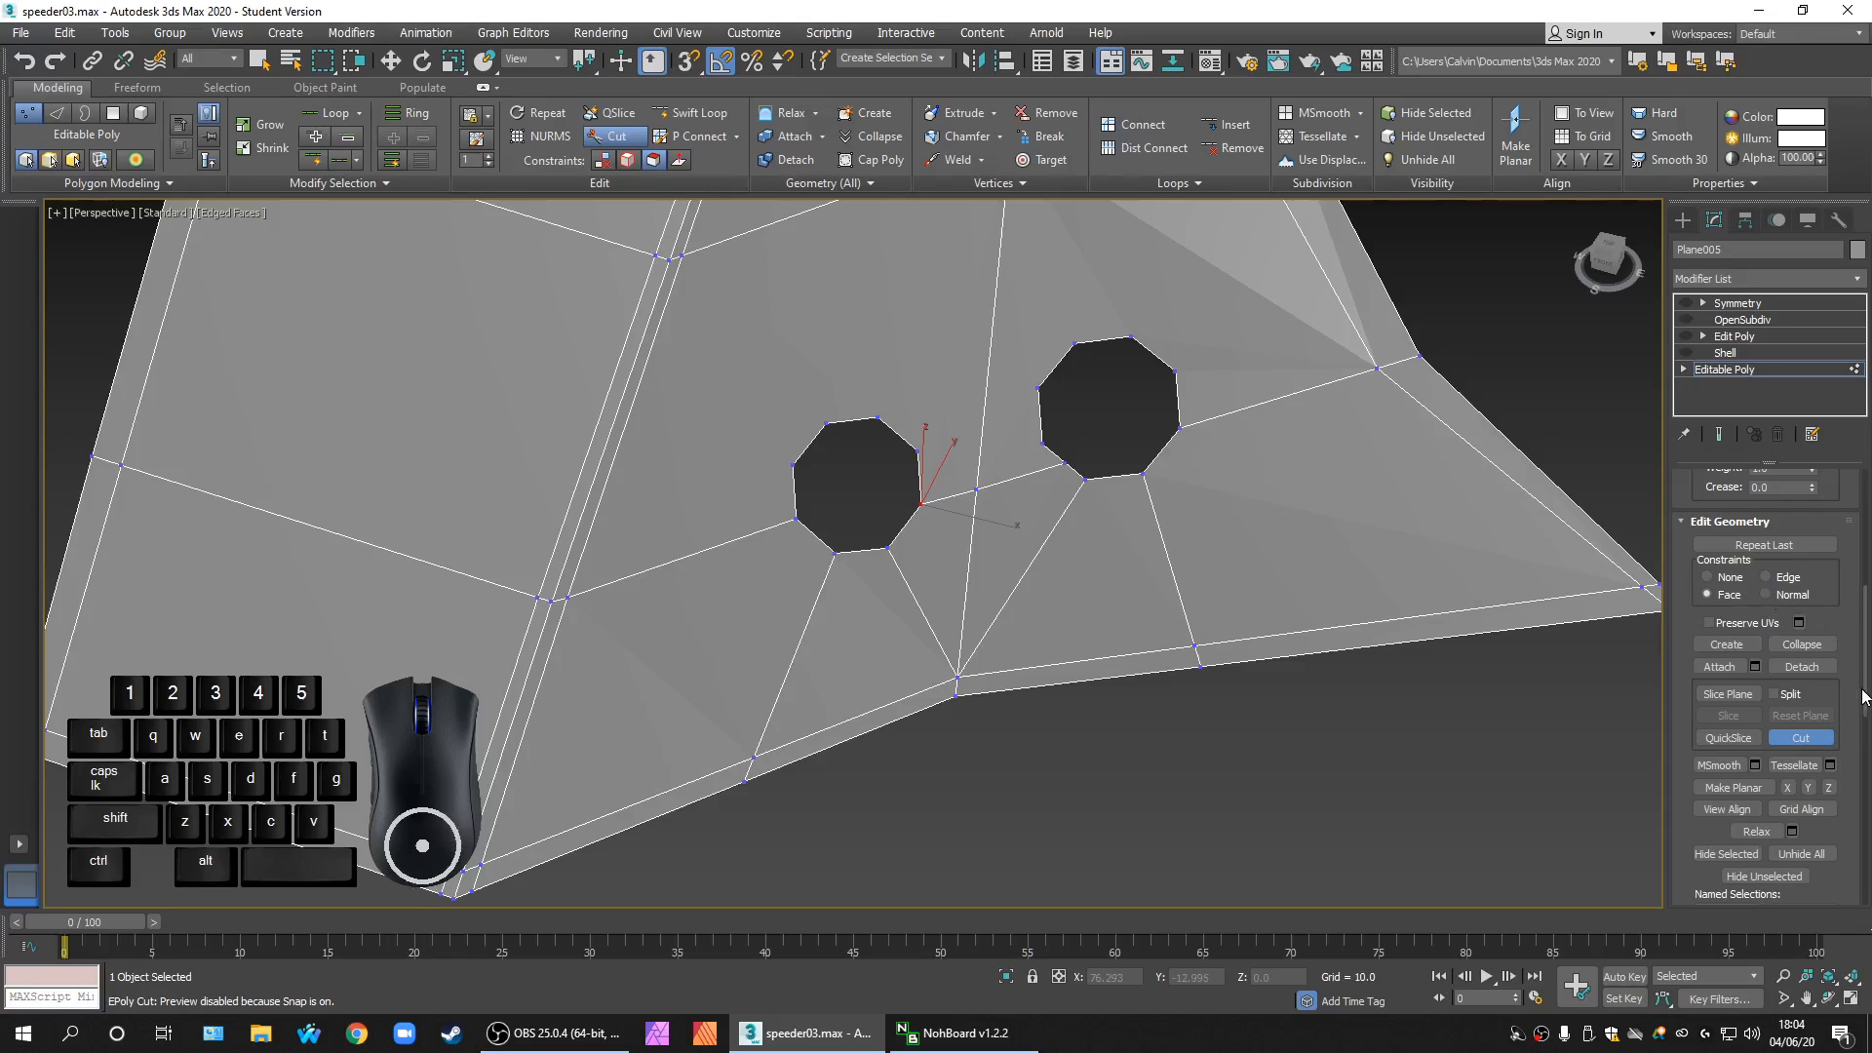
drag(1863, 696, 1863, 575)
click(1739, 502)
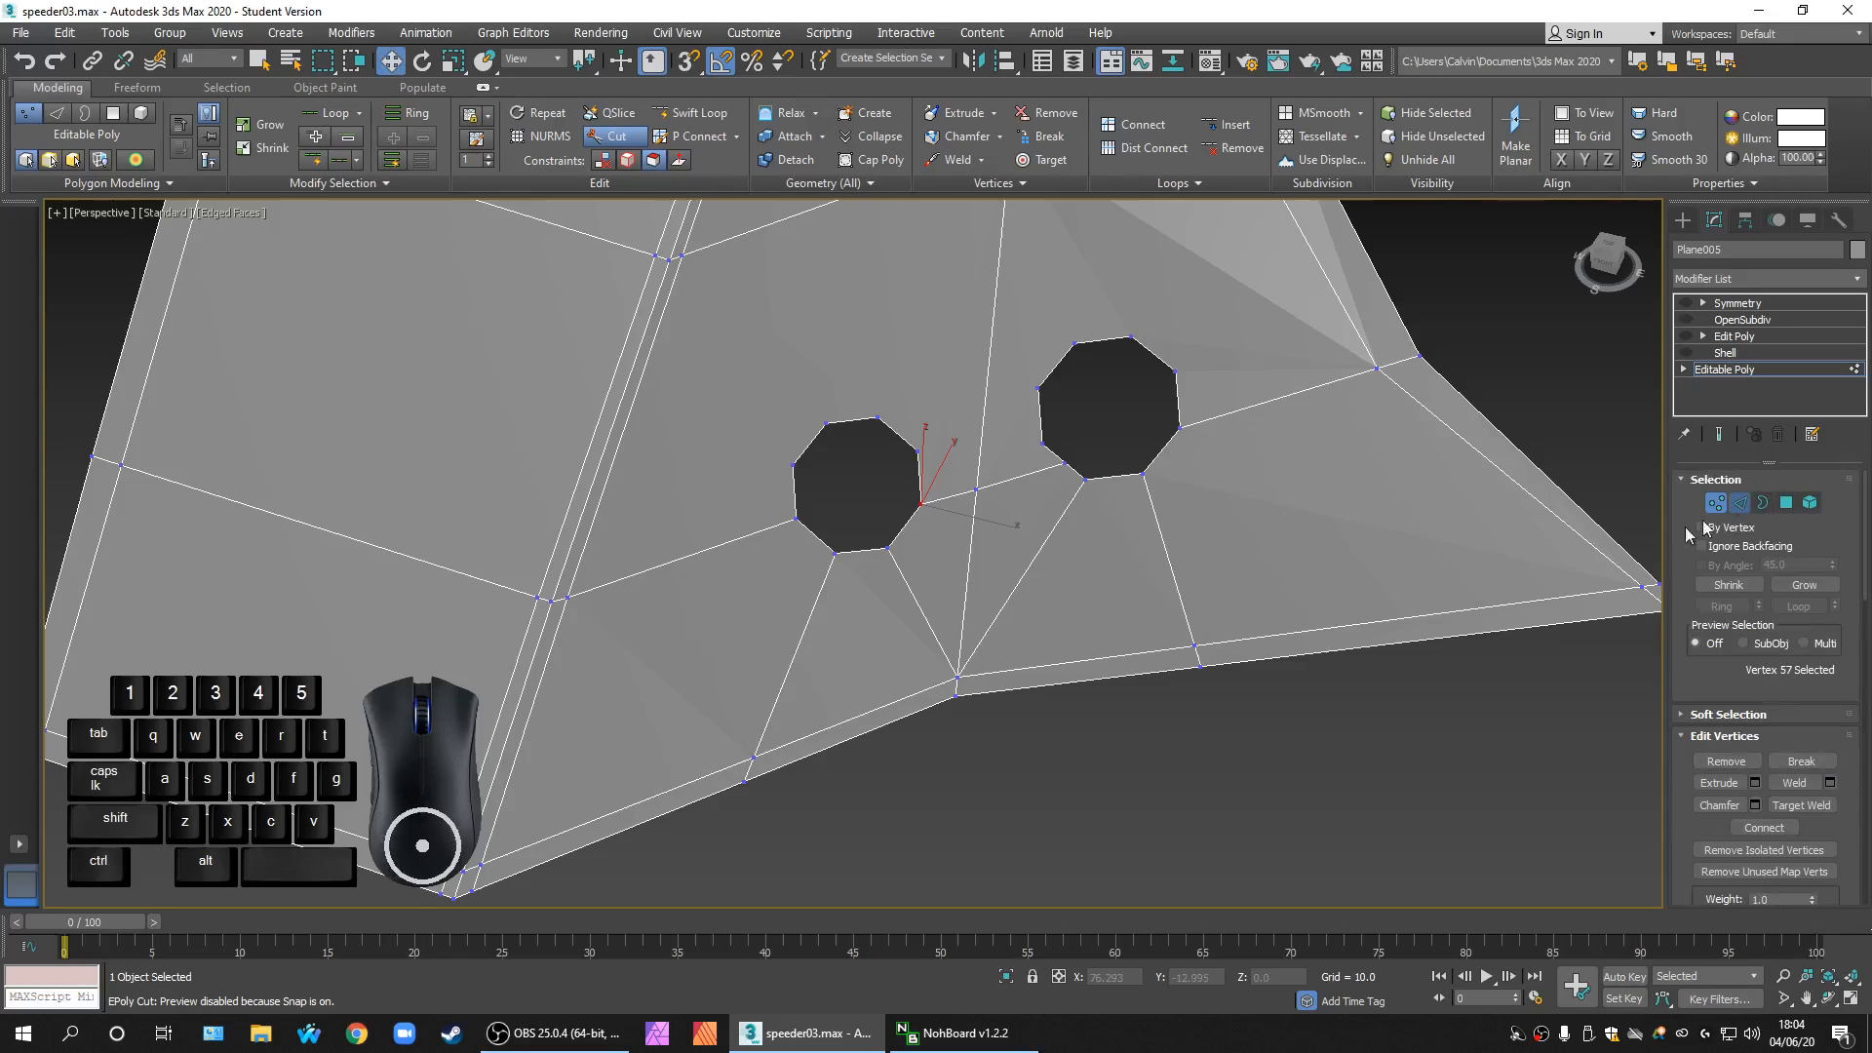
right_click(1191, 713)
right_click(1191, 717)
right_click(1210, 643)
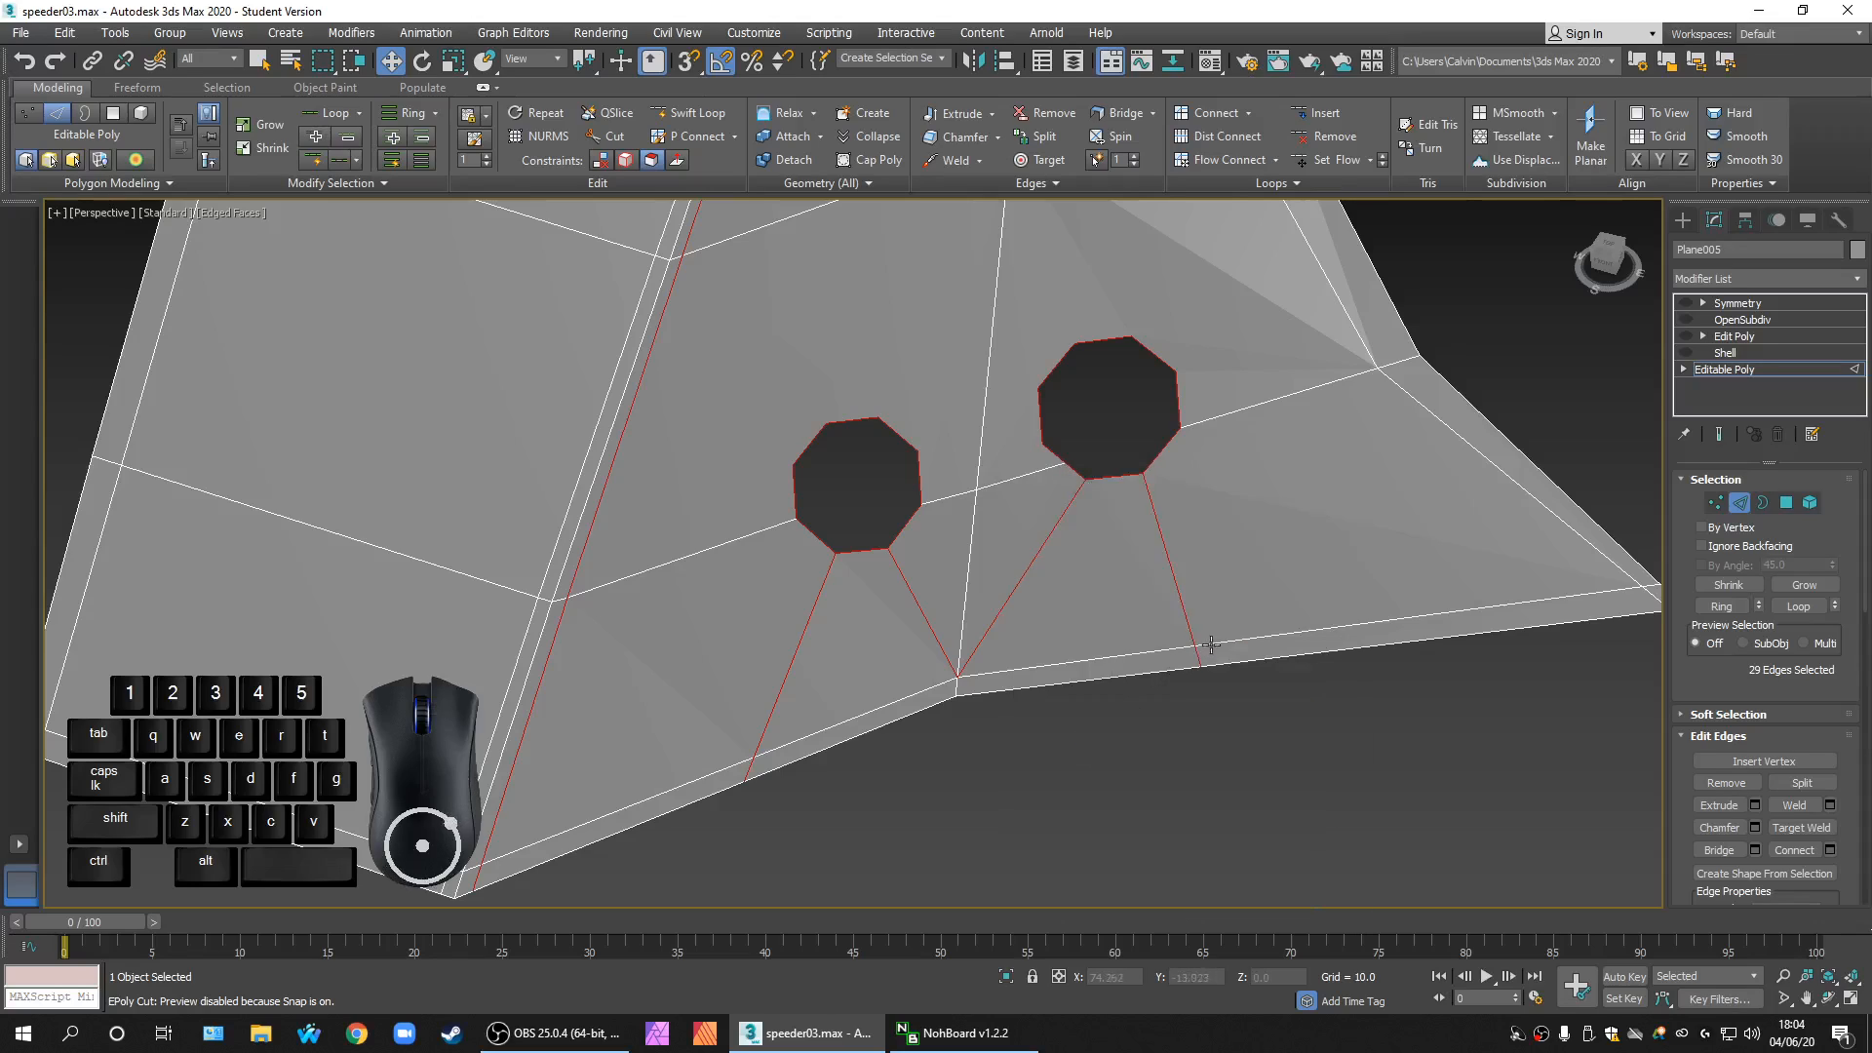
Step: Try Set Flow on the two connected edges running from the right hole to the outer lower border
click(1189, 703)
click(1195, 651)
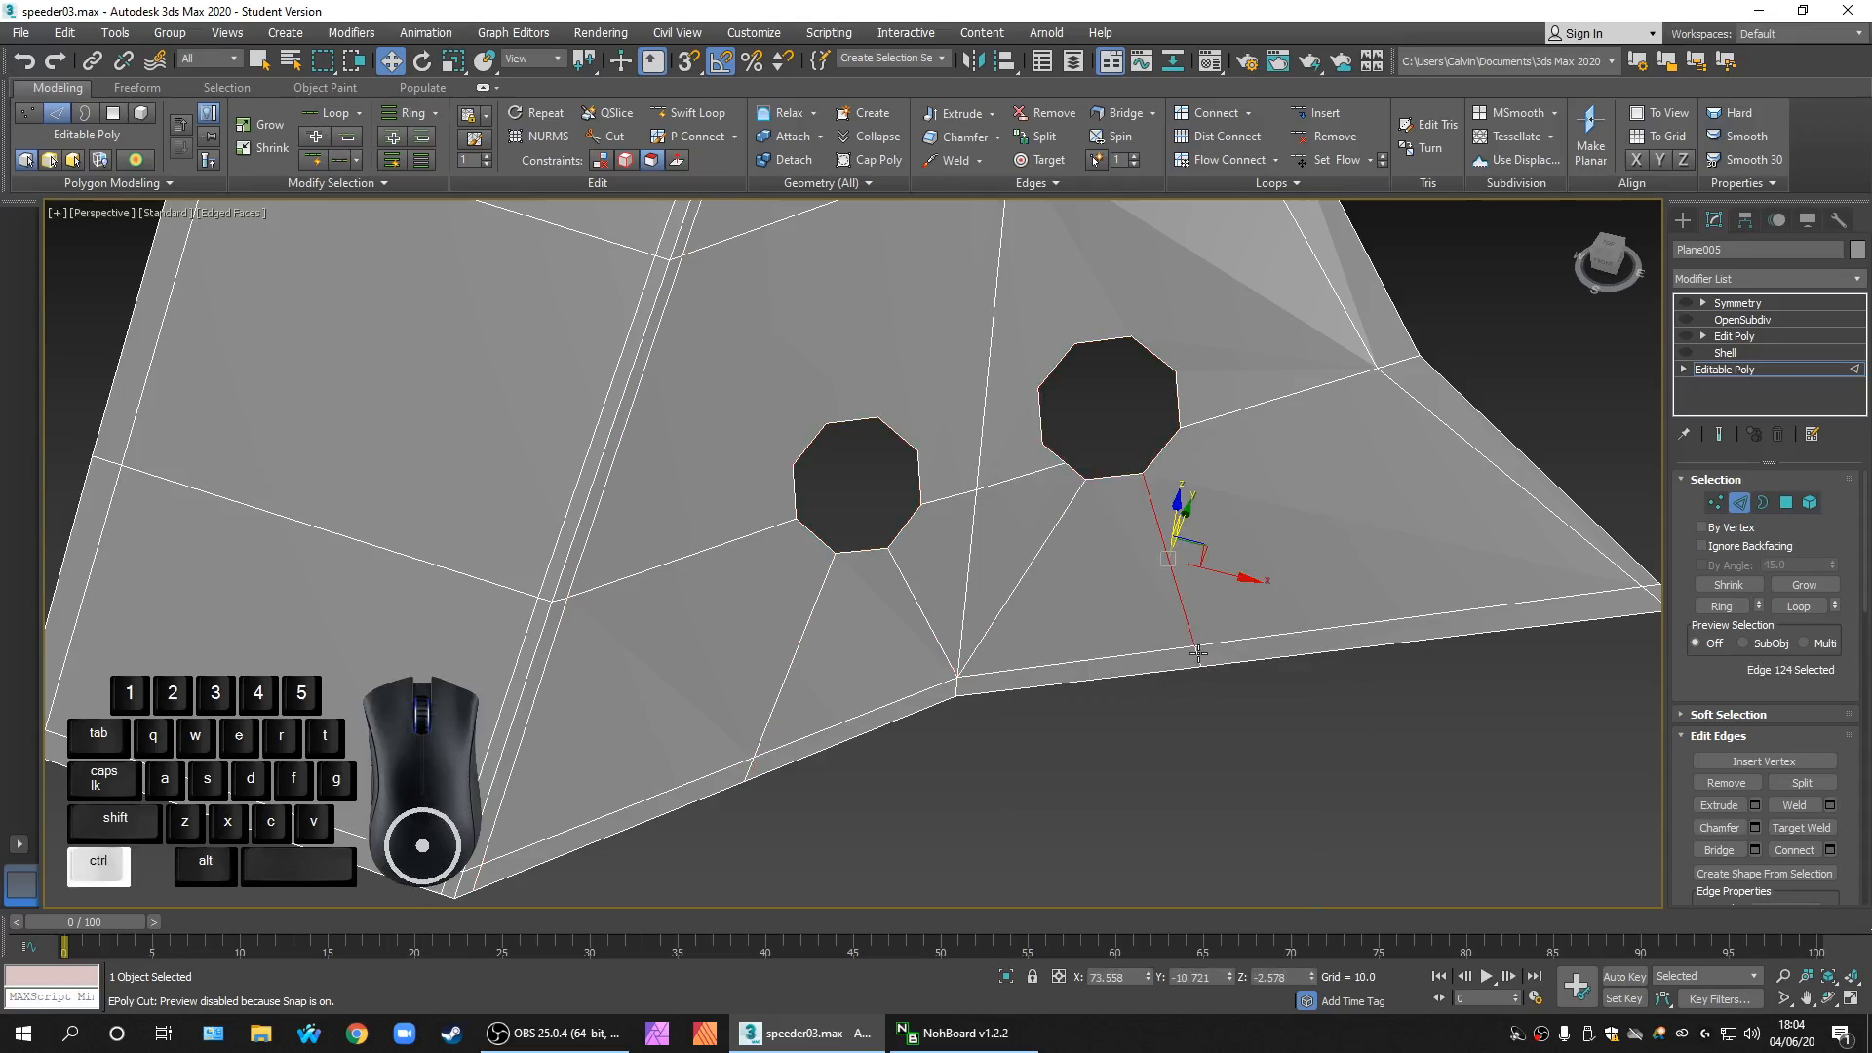
ctrl+click(1197, 652)
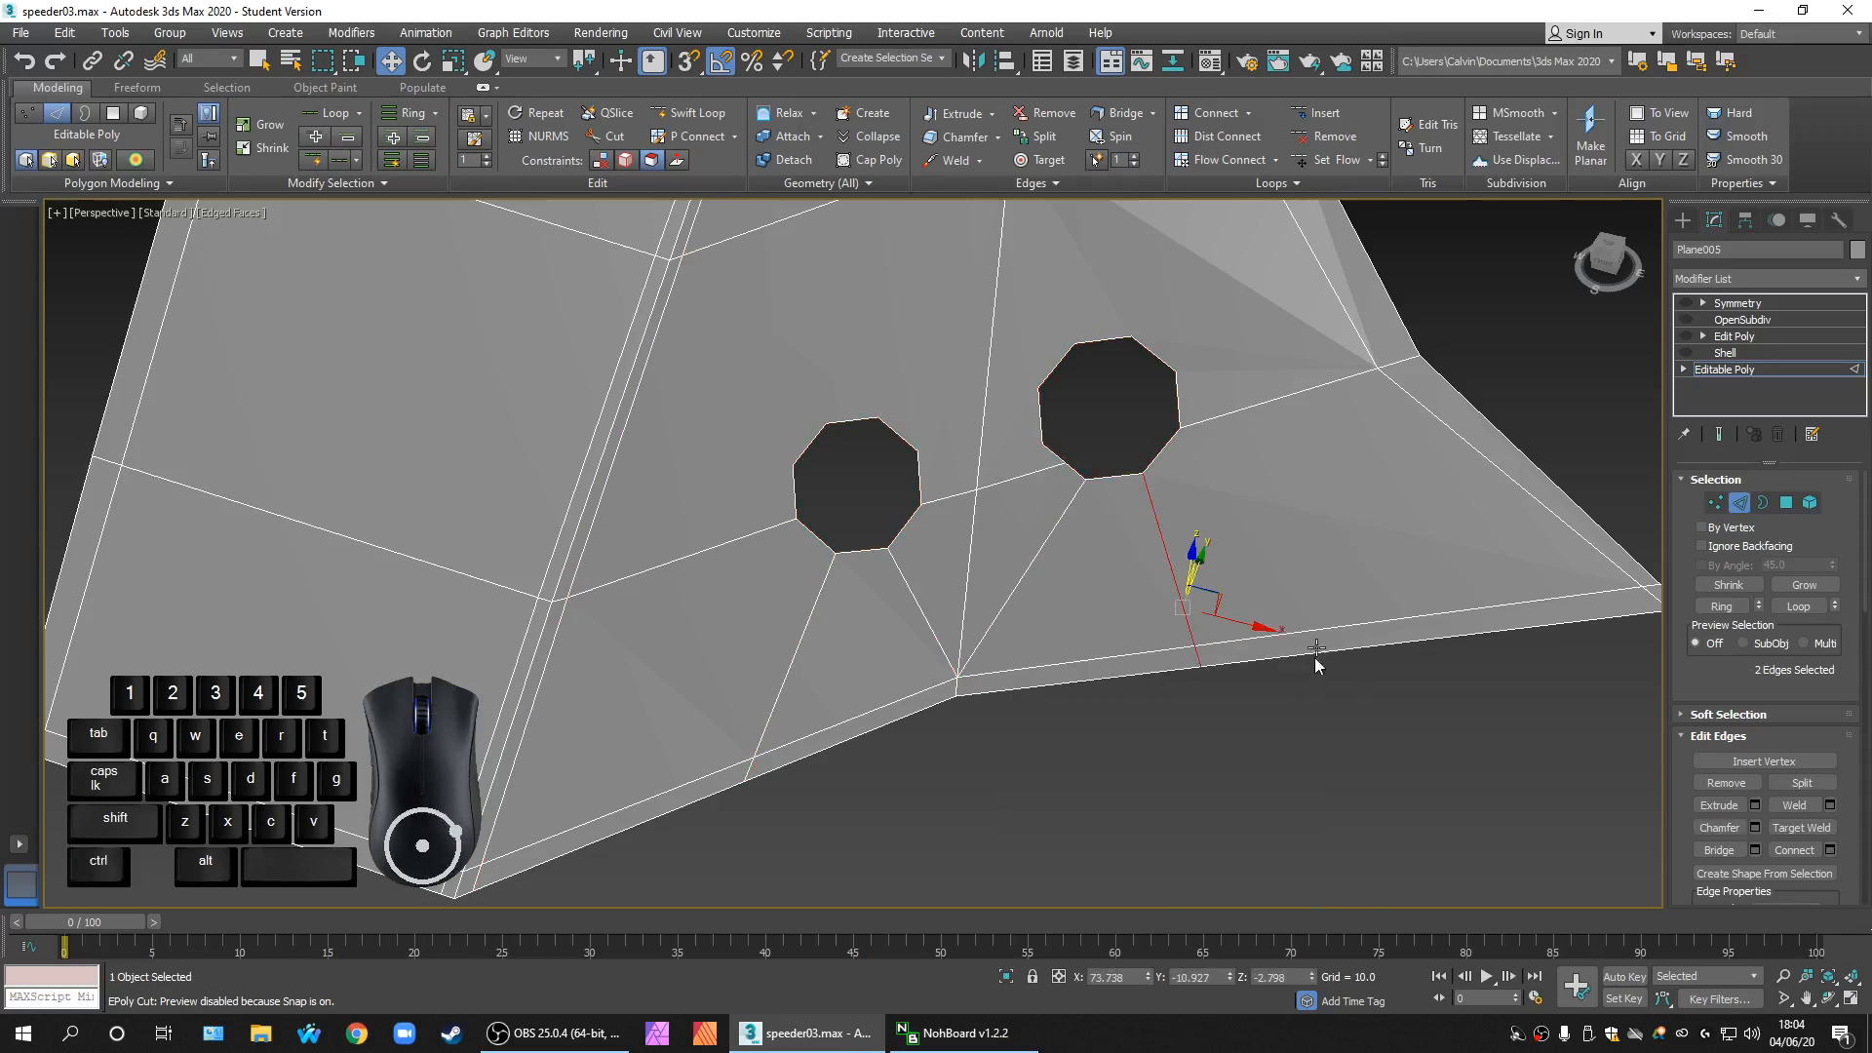
click(1231, 160)
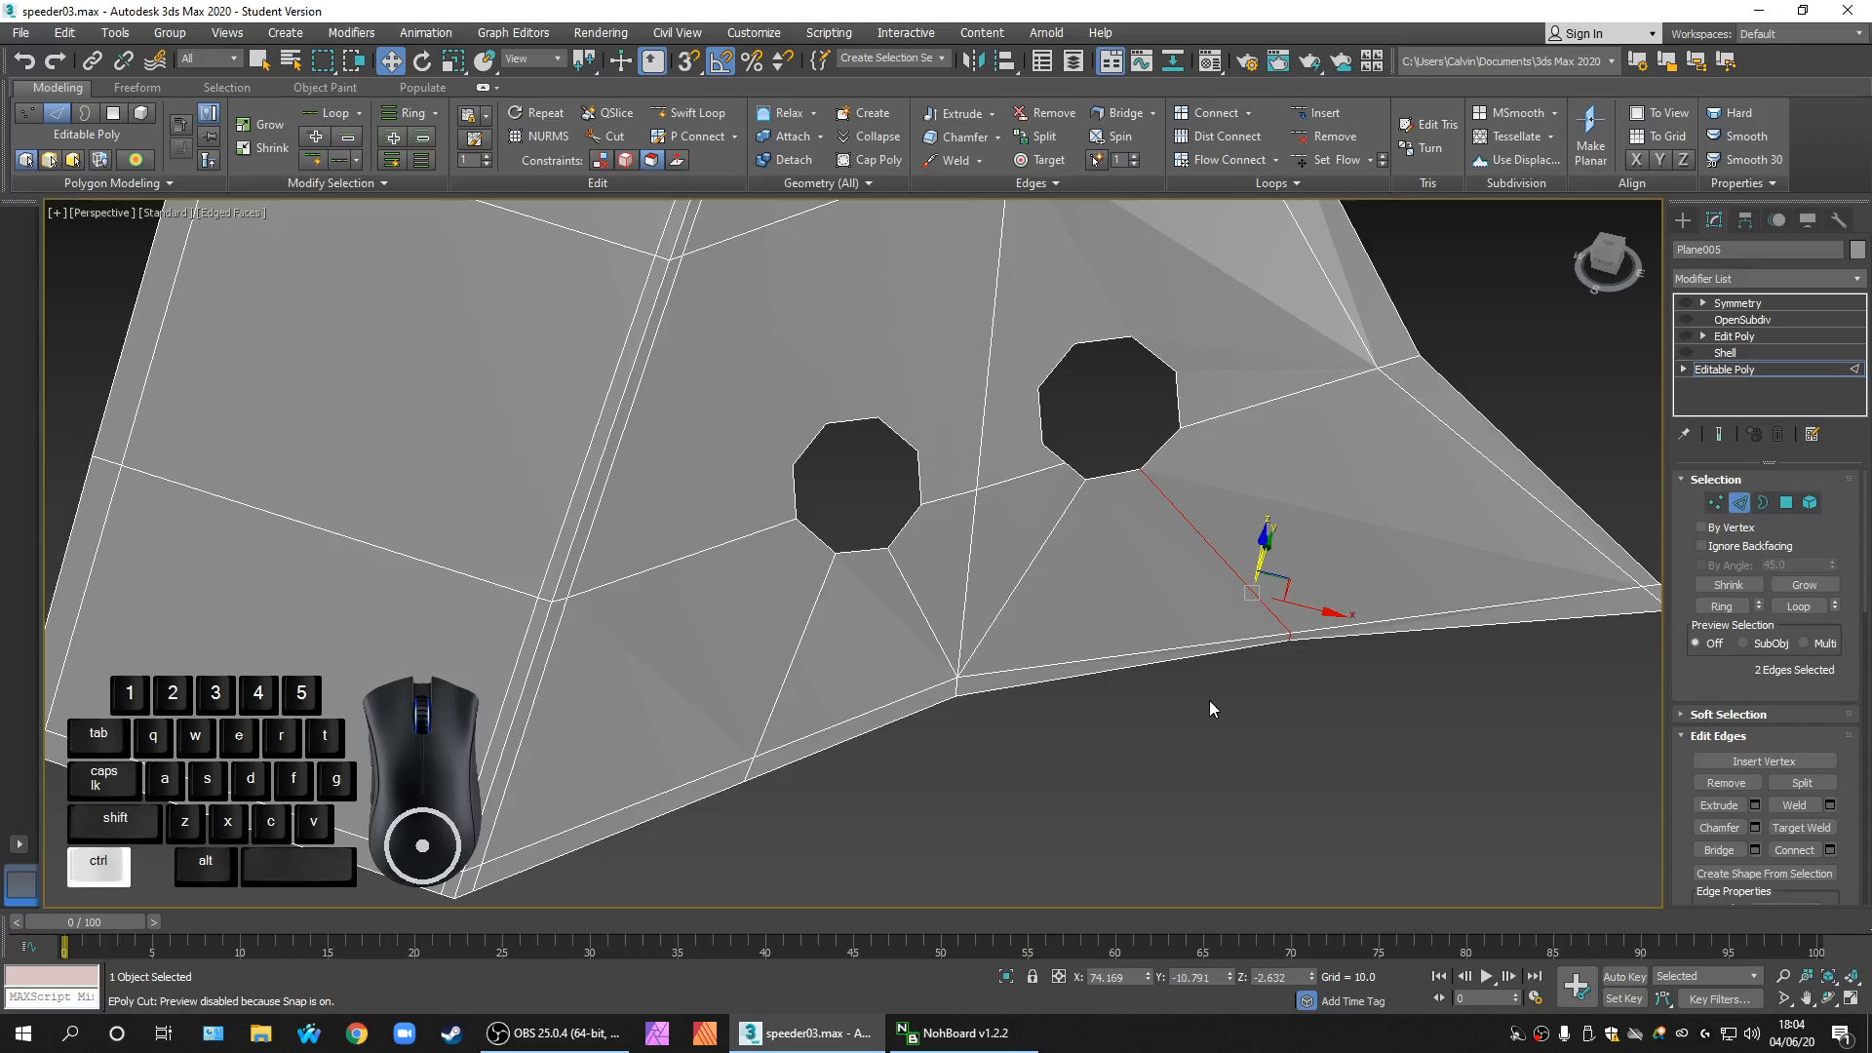
key(ctrl+z)
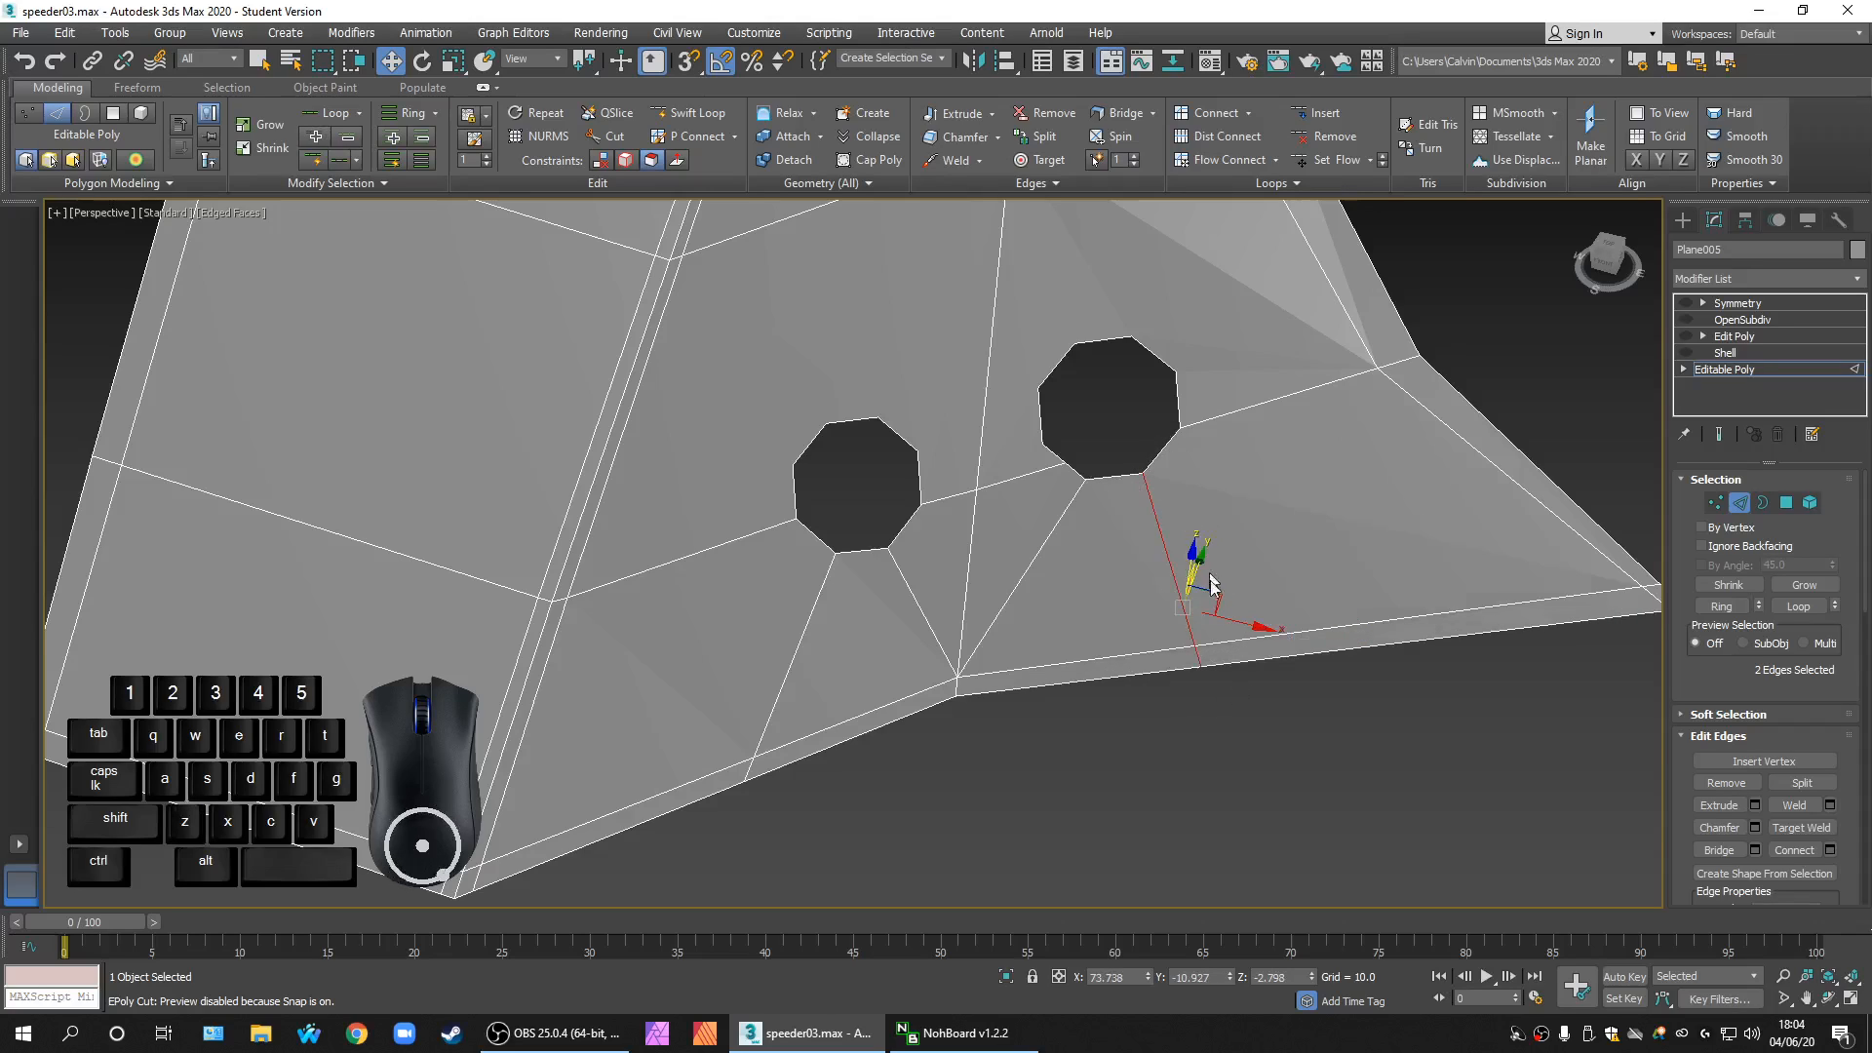
Step: Apply Set Flow to only the short edge crossing the lower border strip below the right hole
scroll(1294, 719, down, 4)
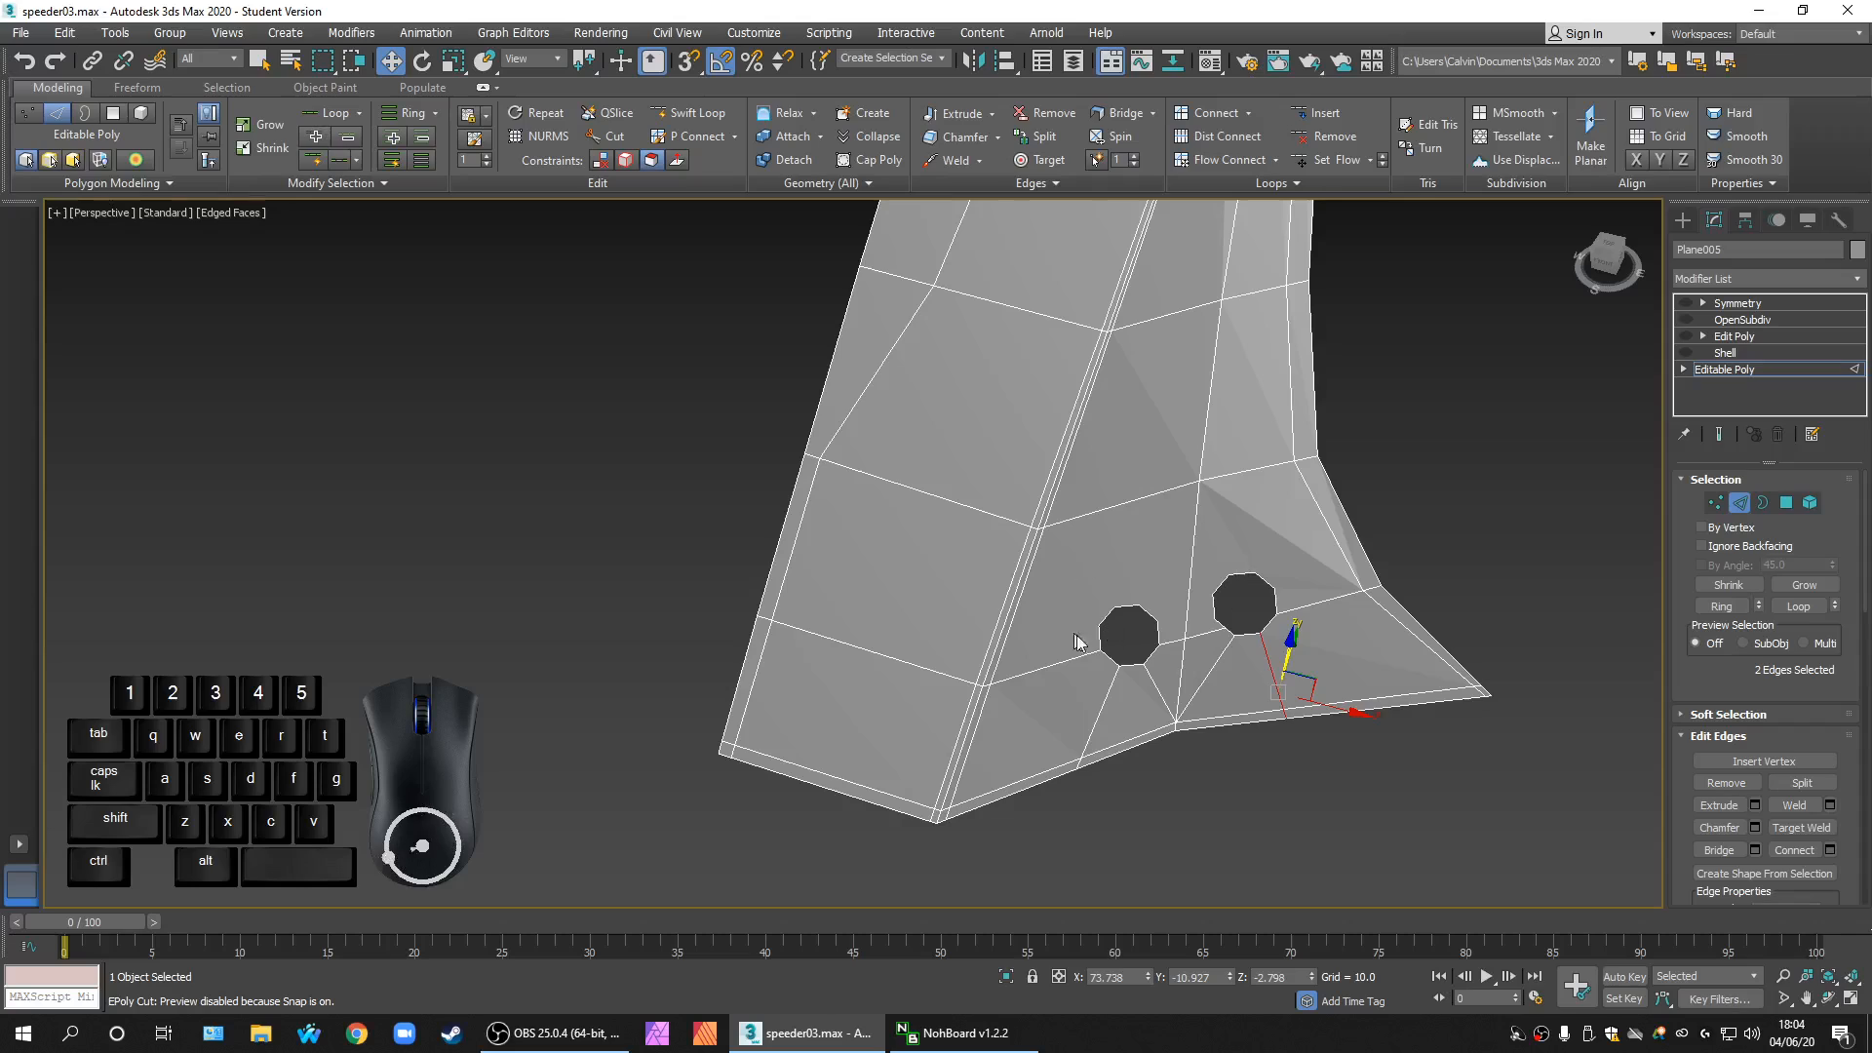
scroll(1209, 626, down, 4)
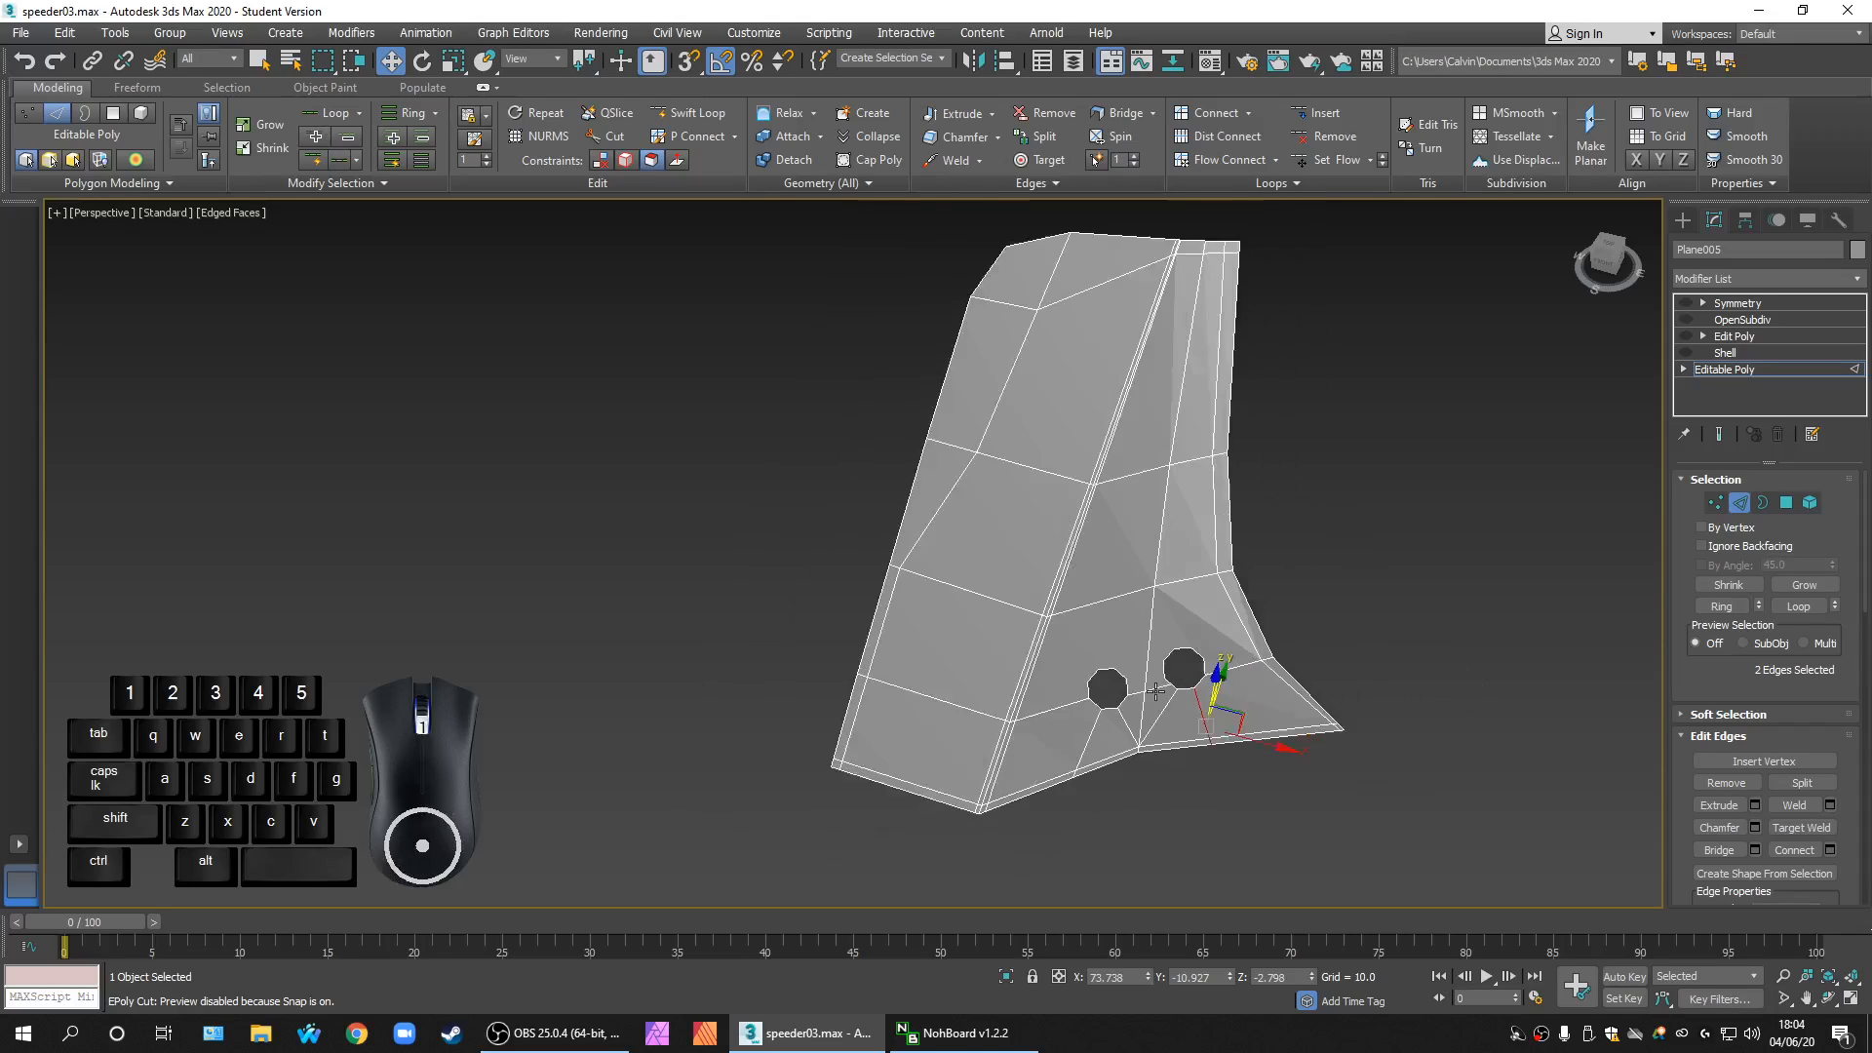
scroll(1191, 681, up, 6)
scroll(1181, 703, up, 3)
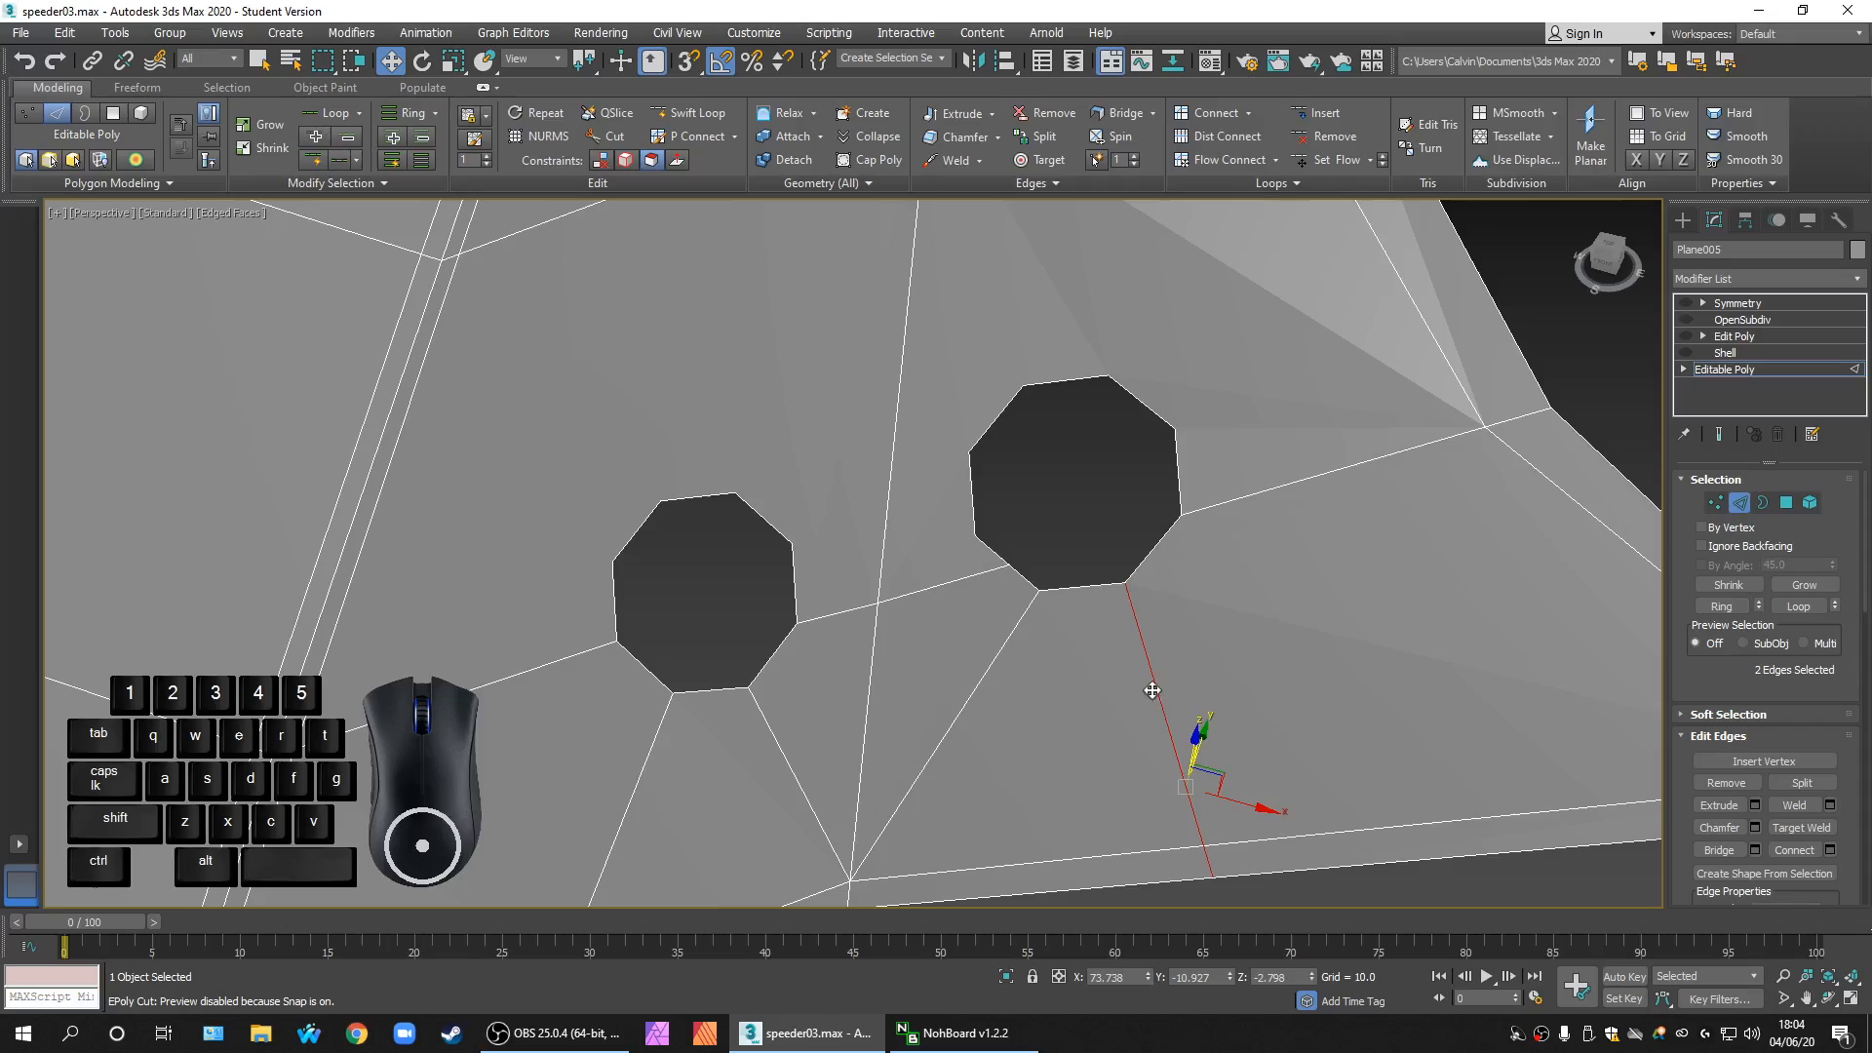
scroll(1153, 689, down, 4)
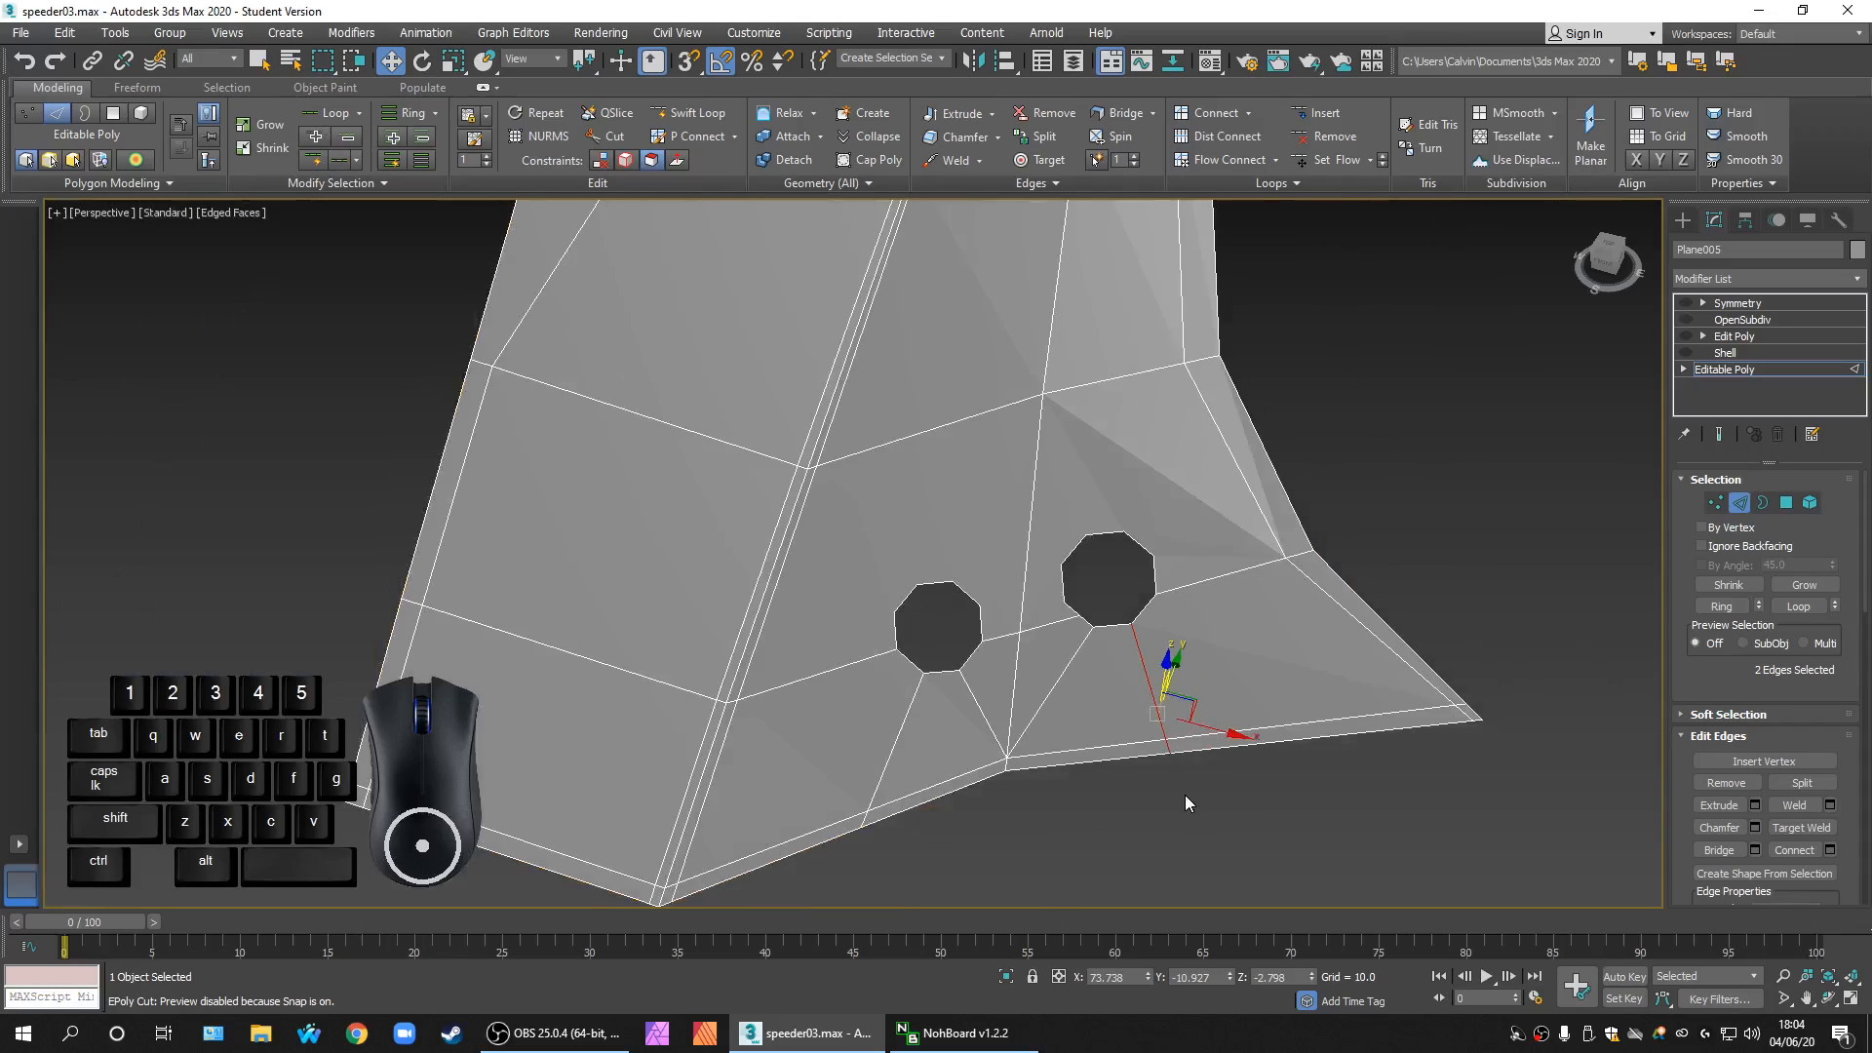
click(1182, 748)
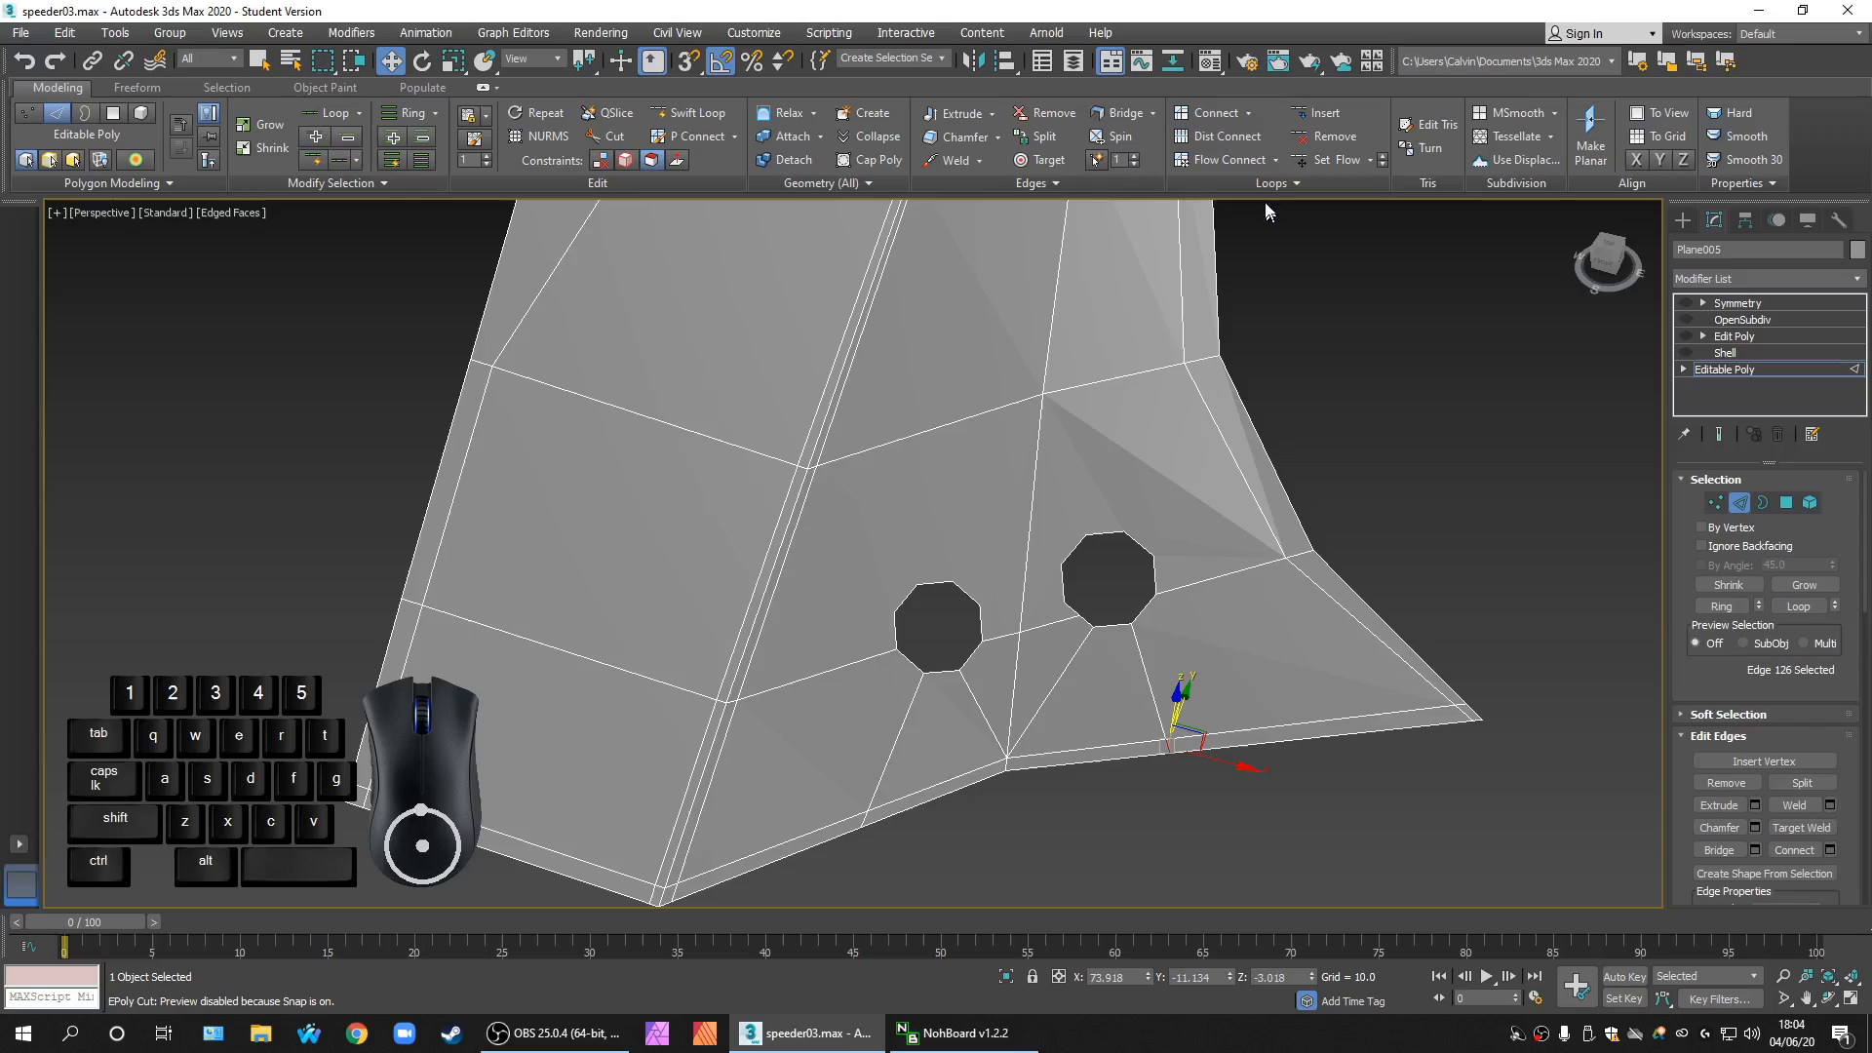
click(1331, 158)
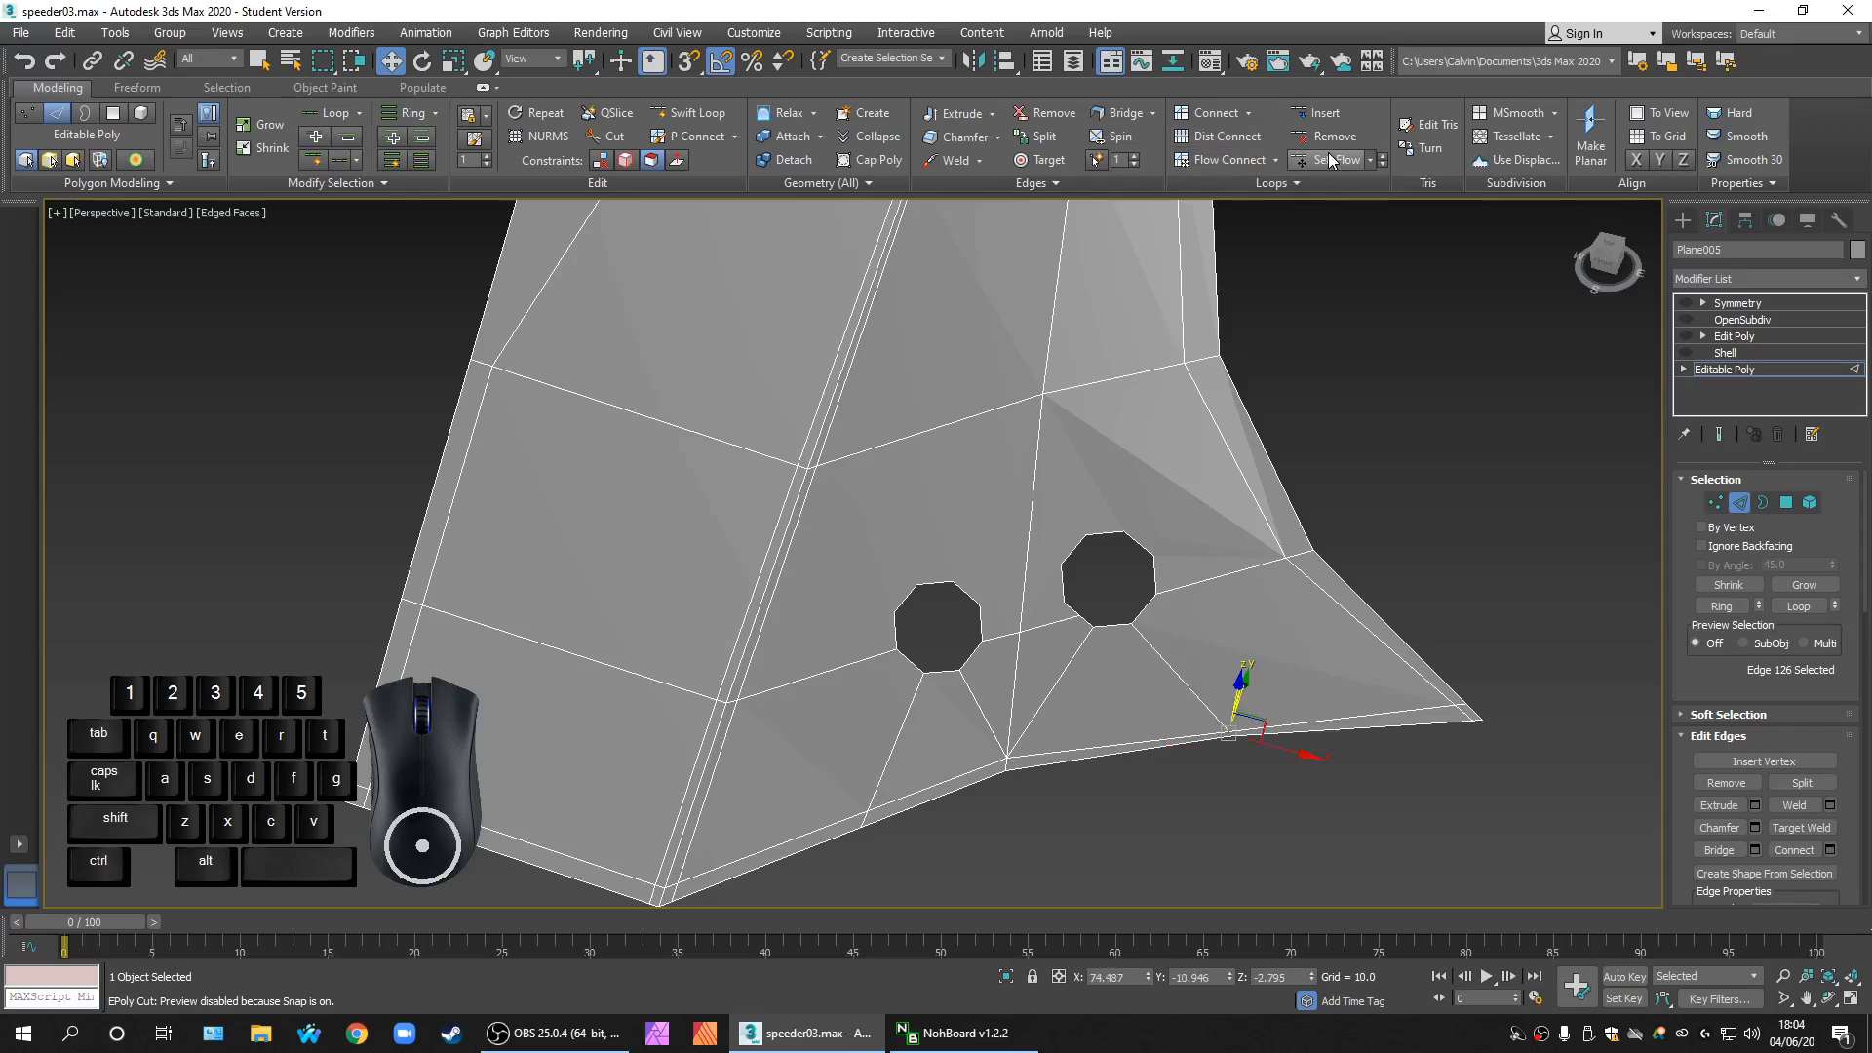
click(1214, 850)
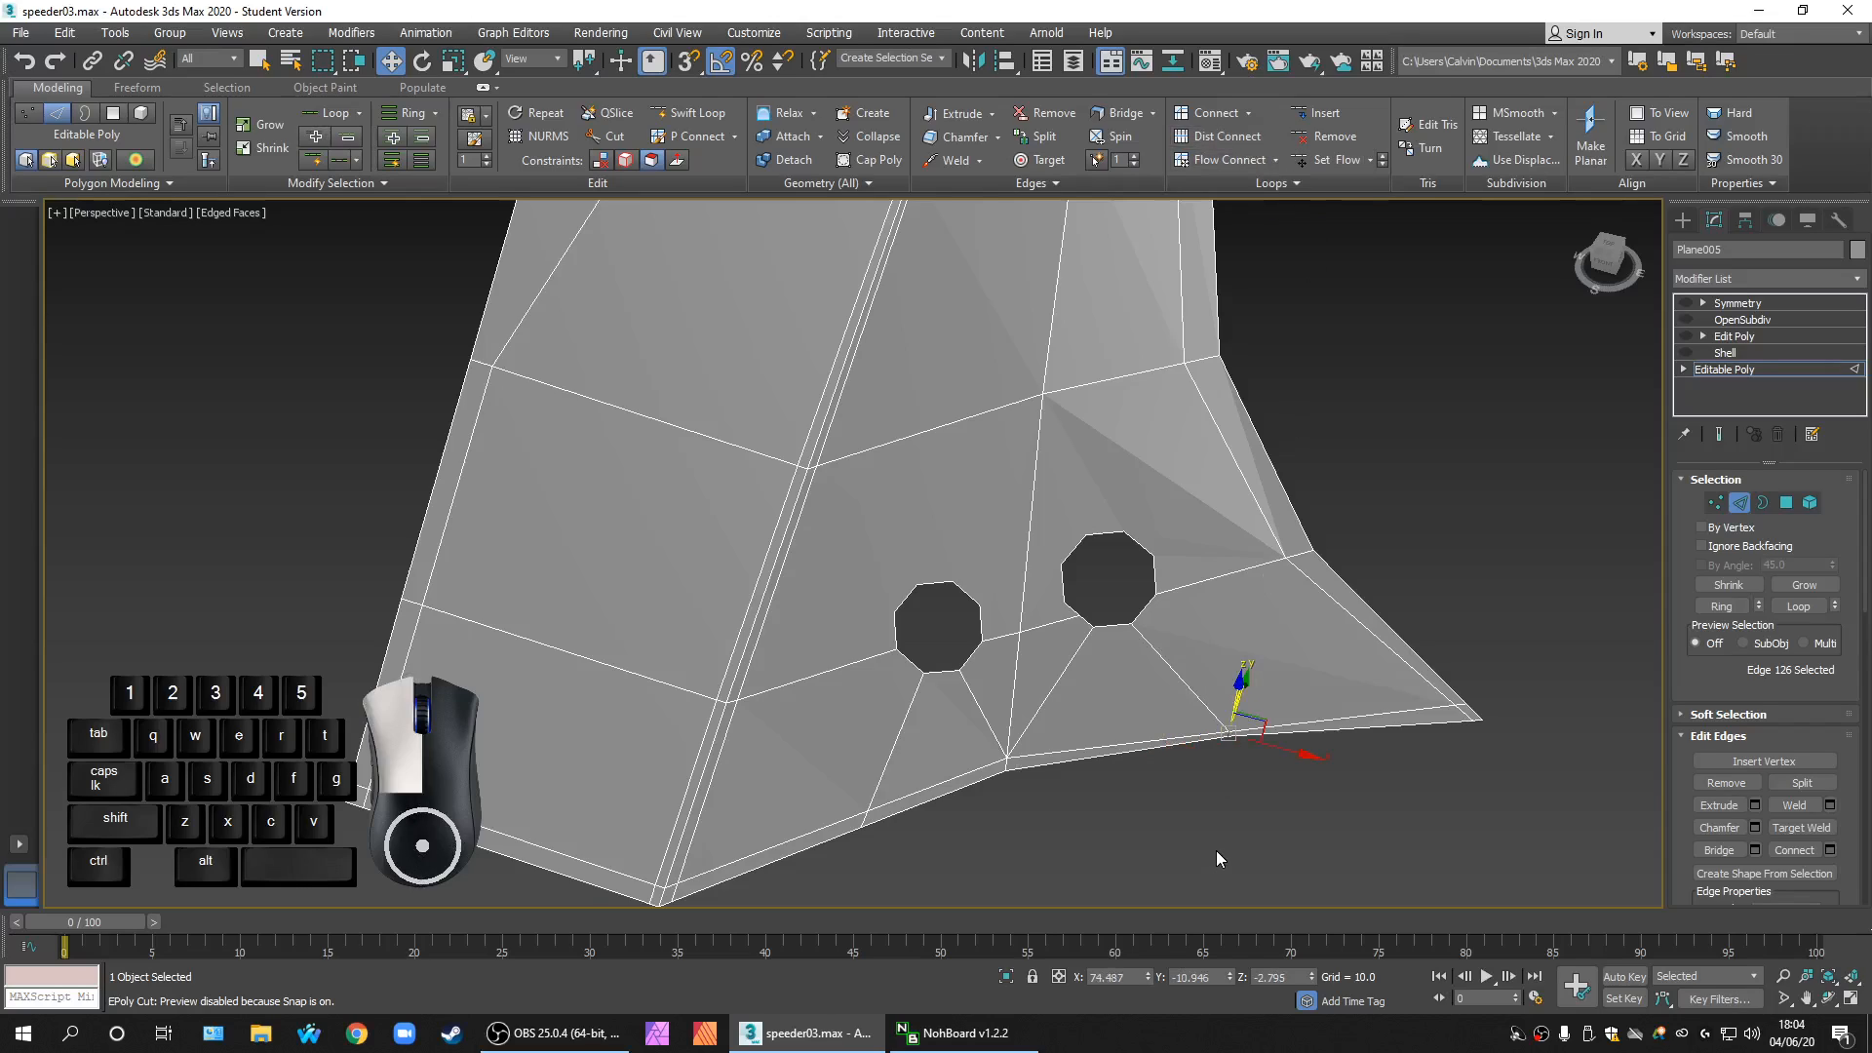
Step: Apply Set Flow to the short edge crossing the lower border strip below the left hole, and clear the selection
click(866, 819)
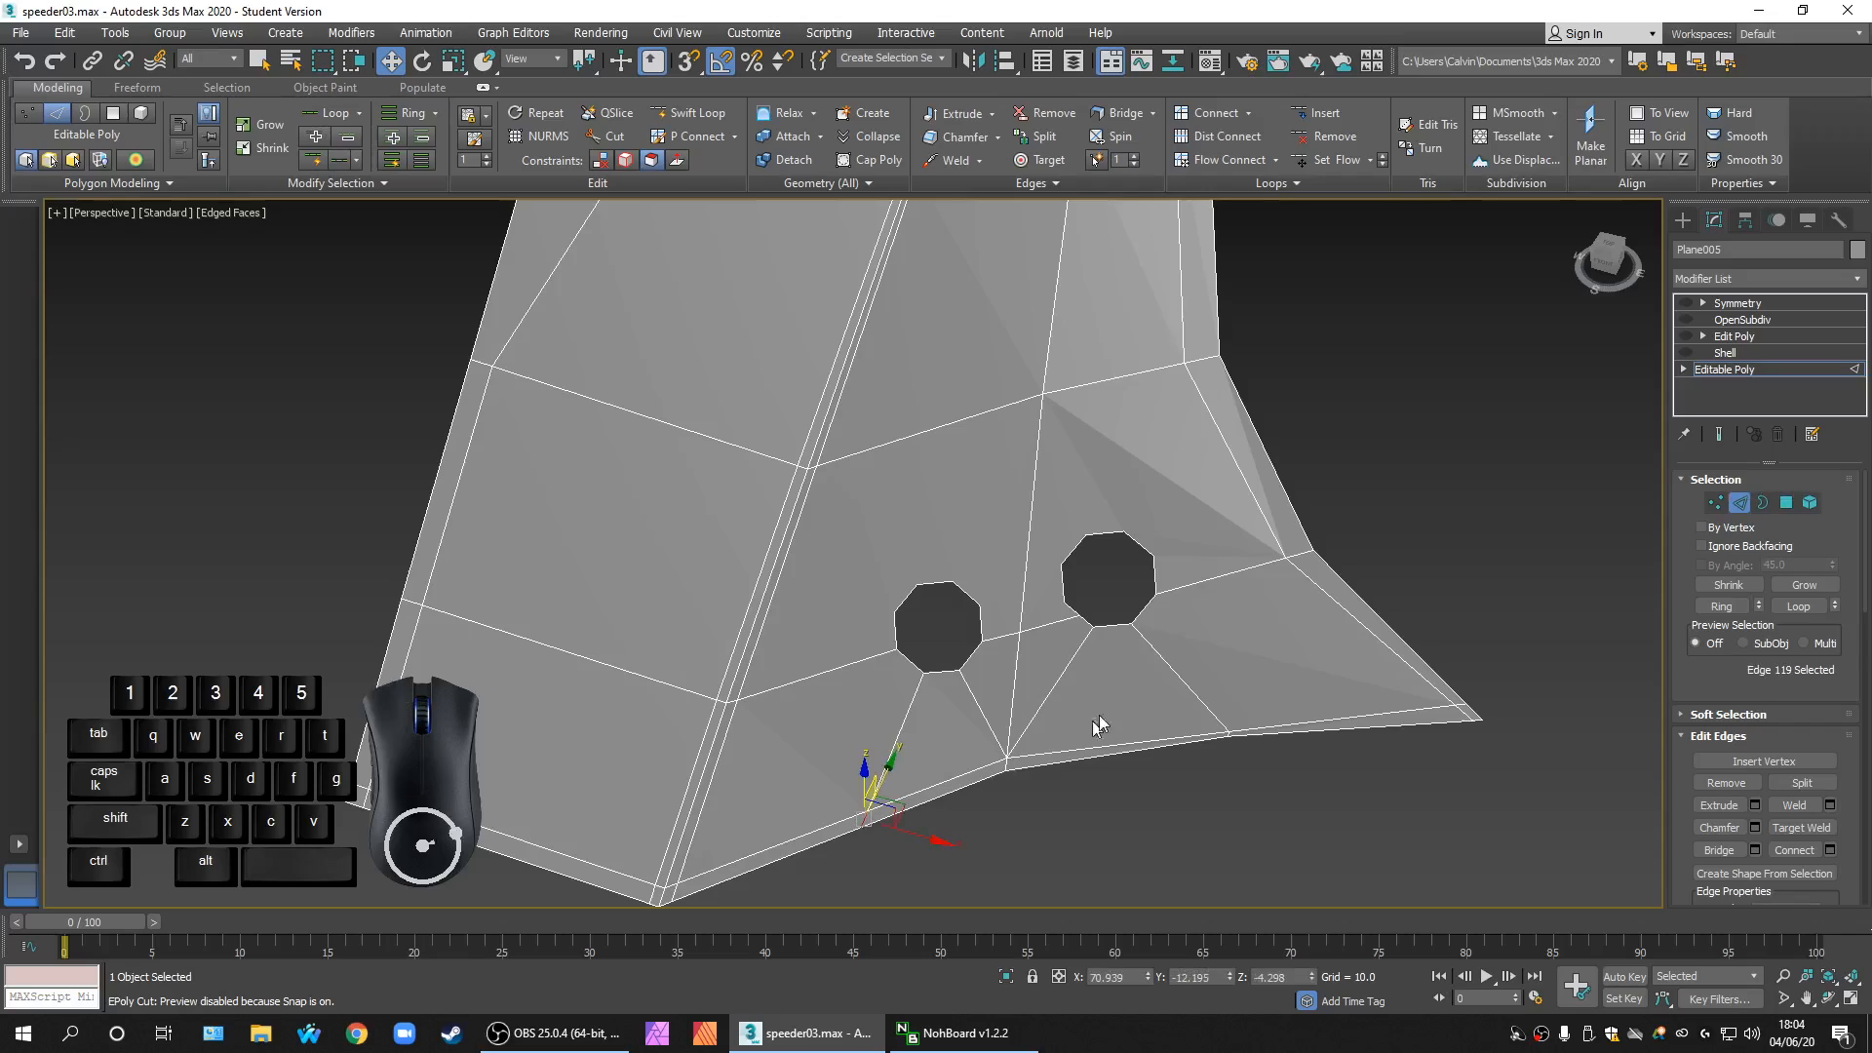
click(1328, 160)
click(1123, 815)
scroll(1215, 704, down, 3)
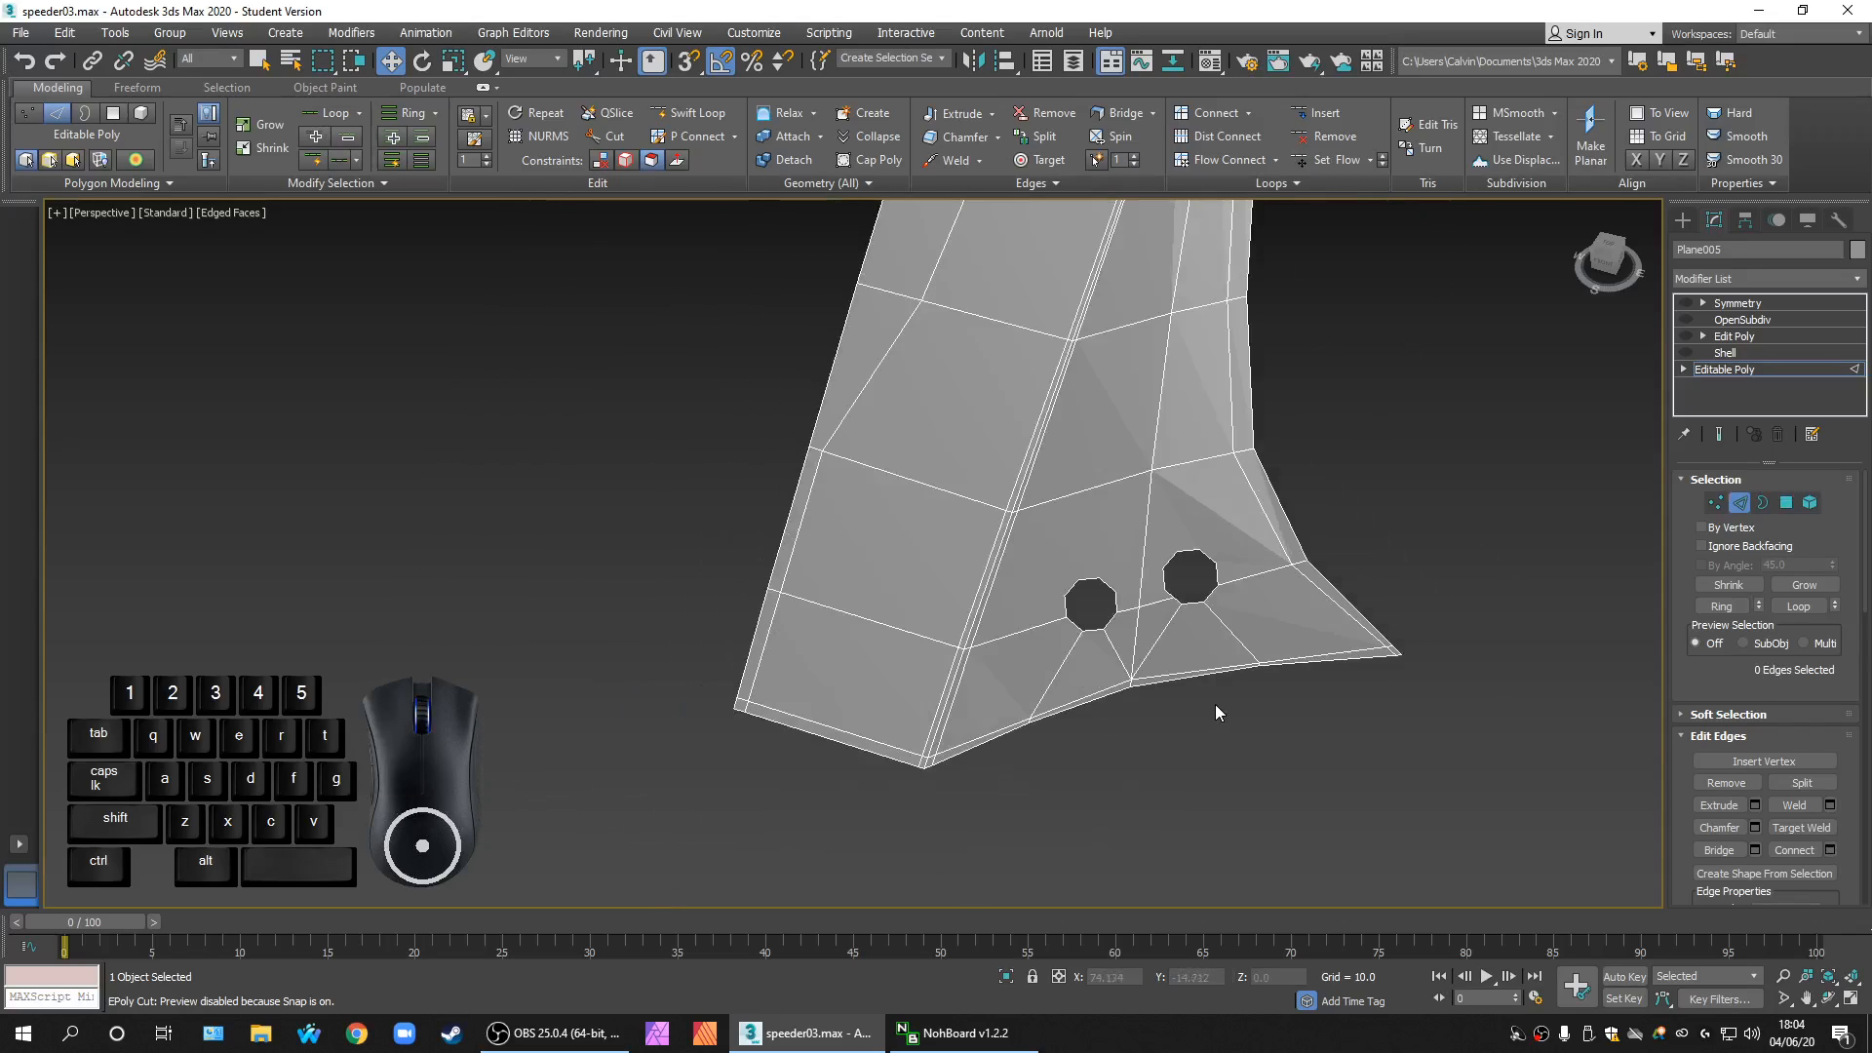
Step: Switch to vertex selection and nudge the inner border vertex below the right hole slightly within the surface
scroll(1261, 669, up, 5)
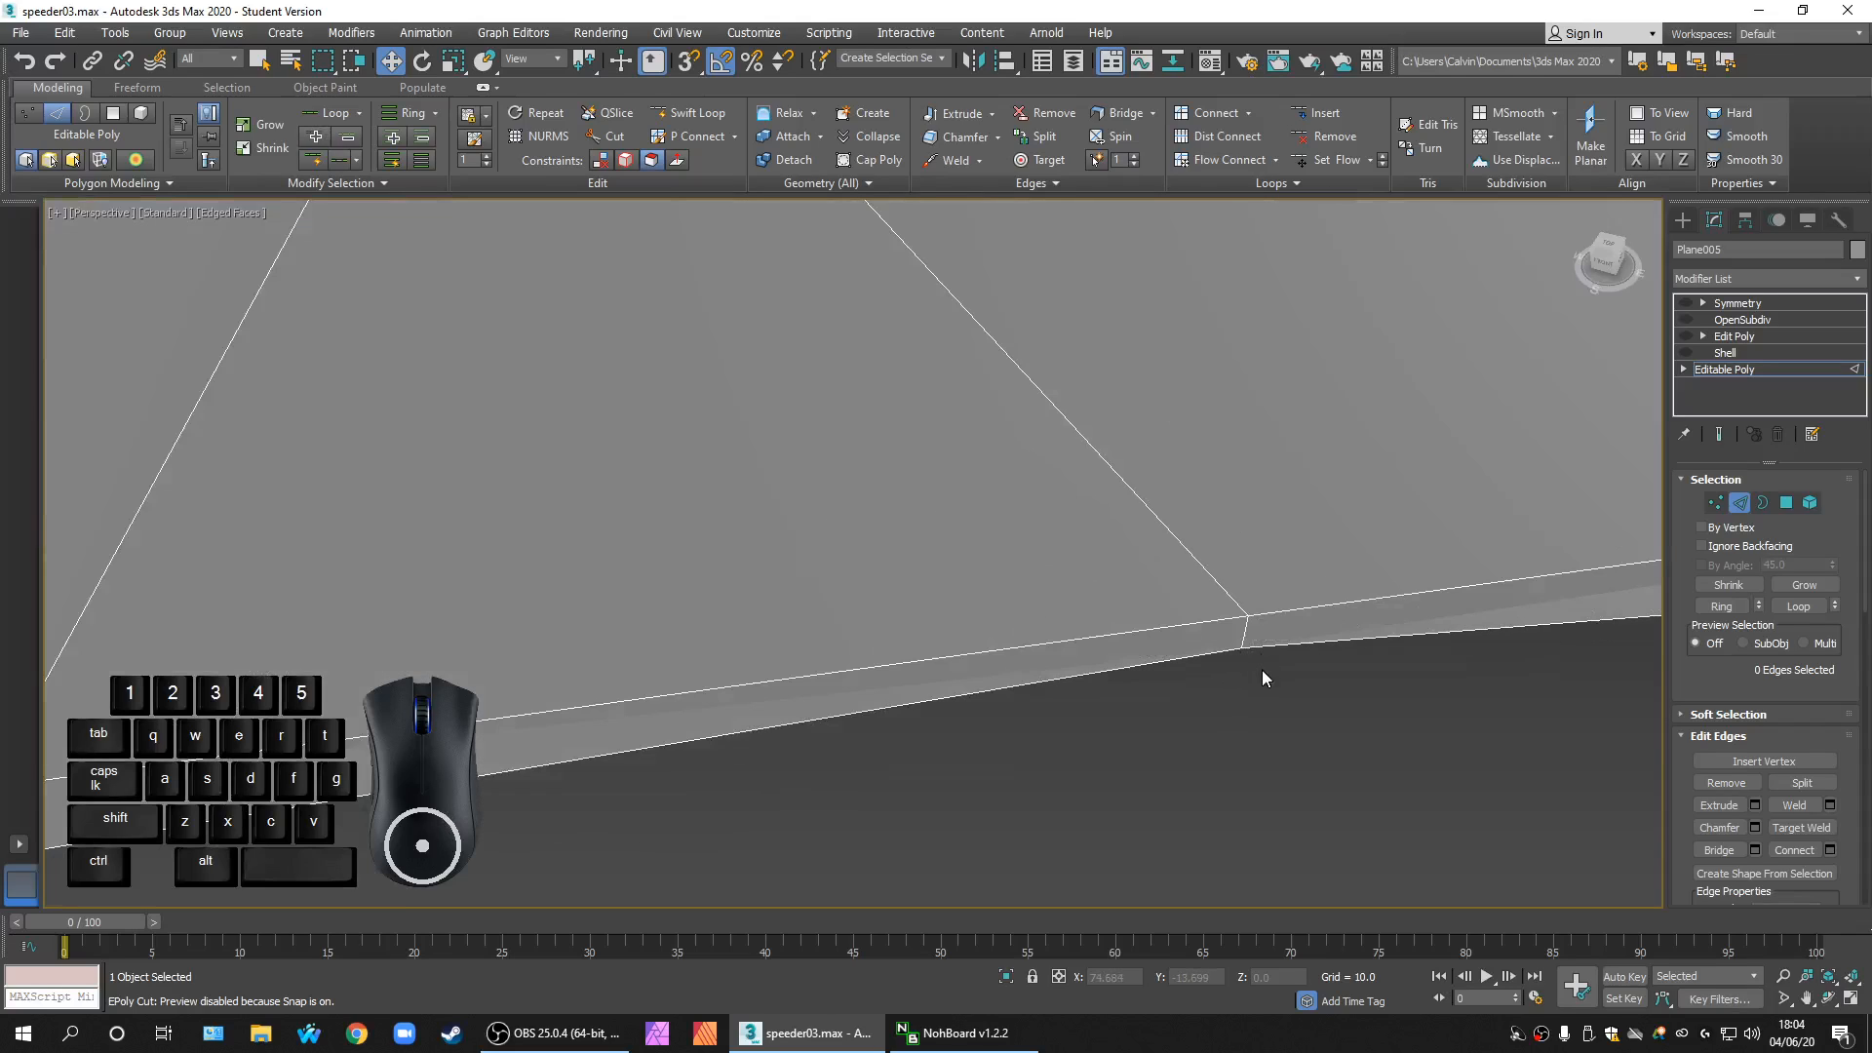
scroll(1265, 688, down, 5)
scroll(1277, 677, up, 5)
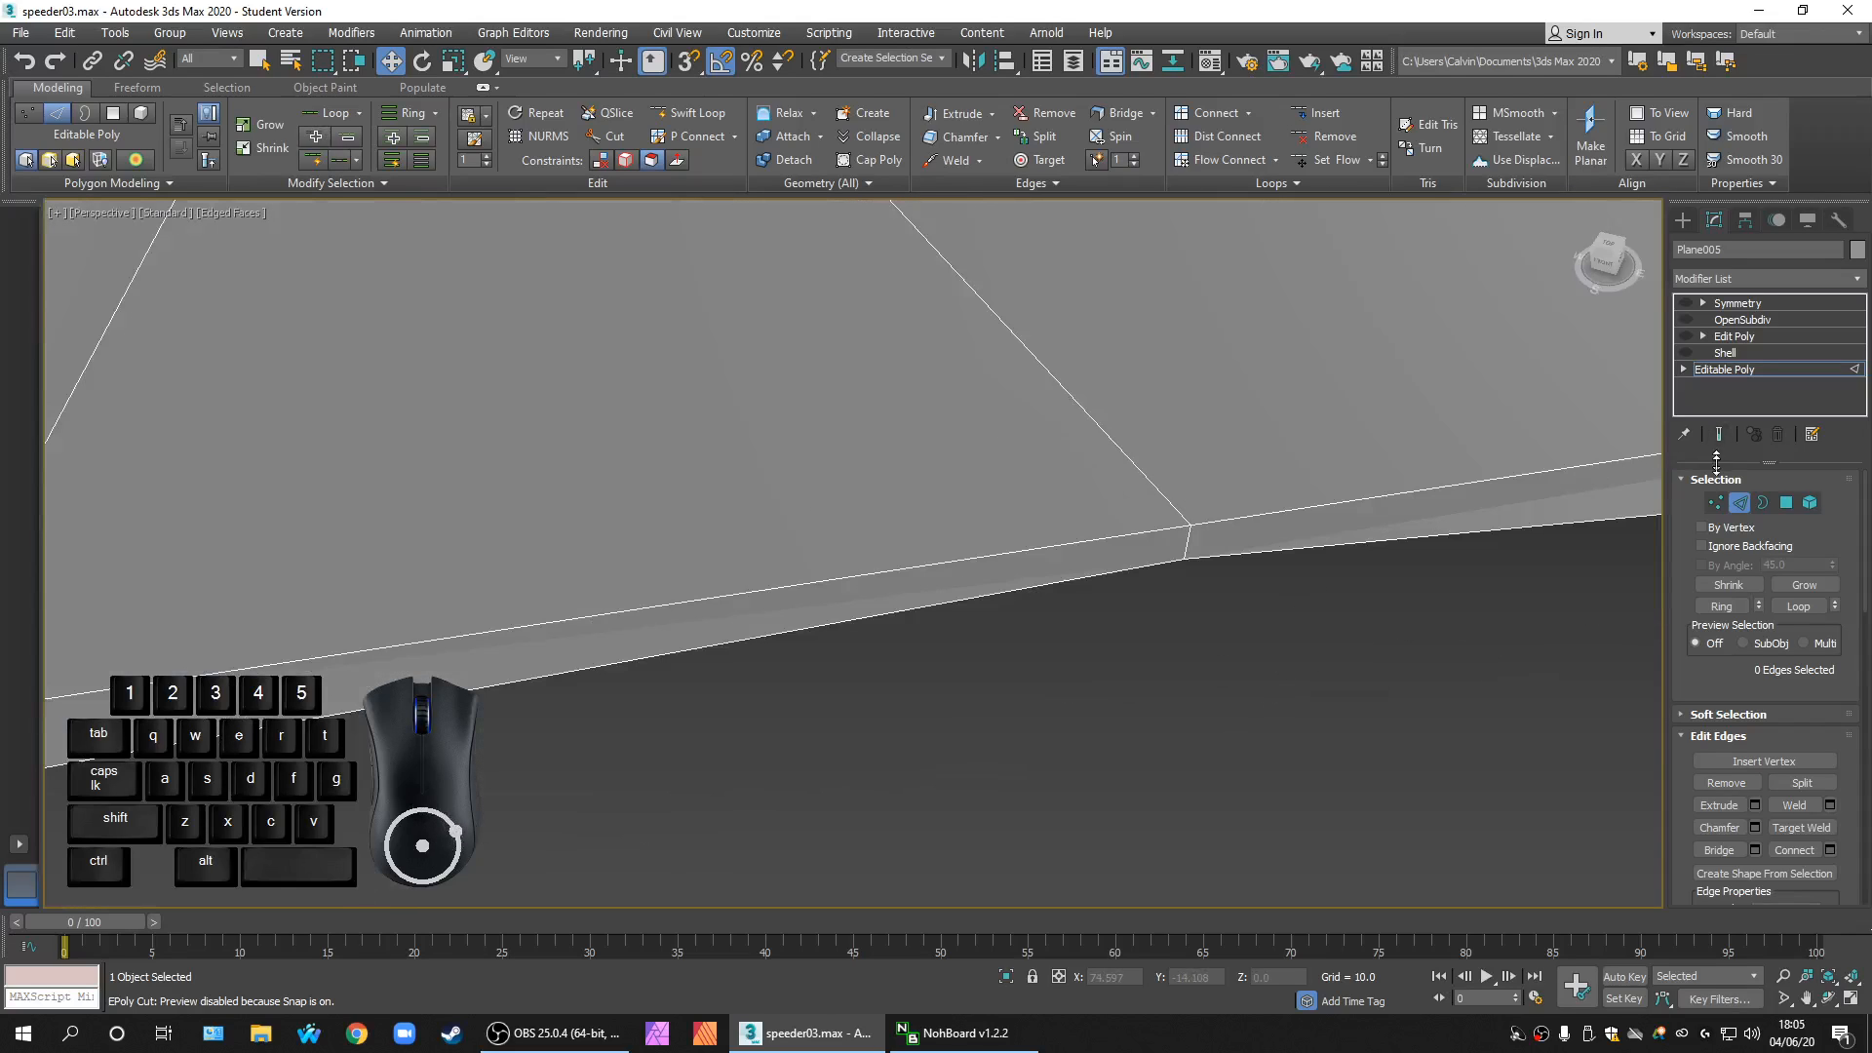
click(1716, 503)
drag(1160, 483, 1213, 536)
scroll(1213, 536, down, 5)
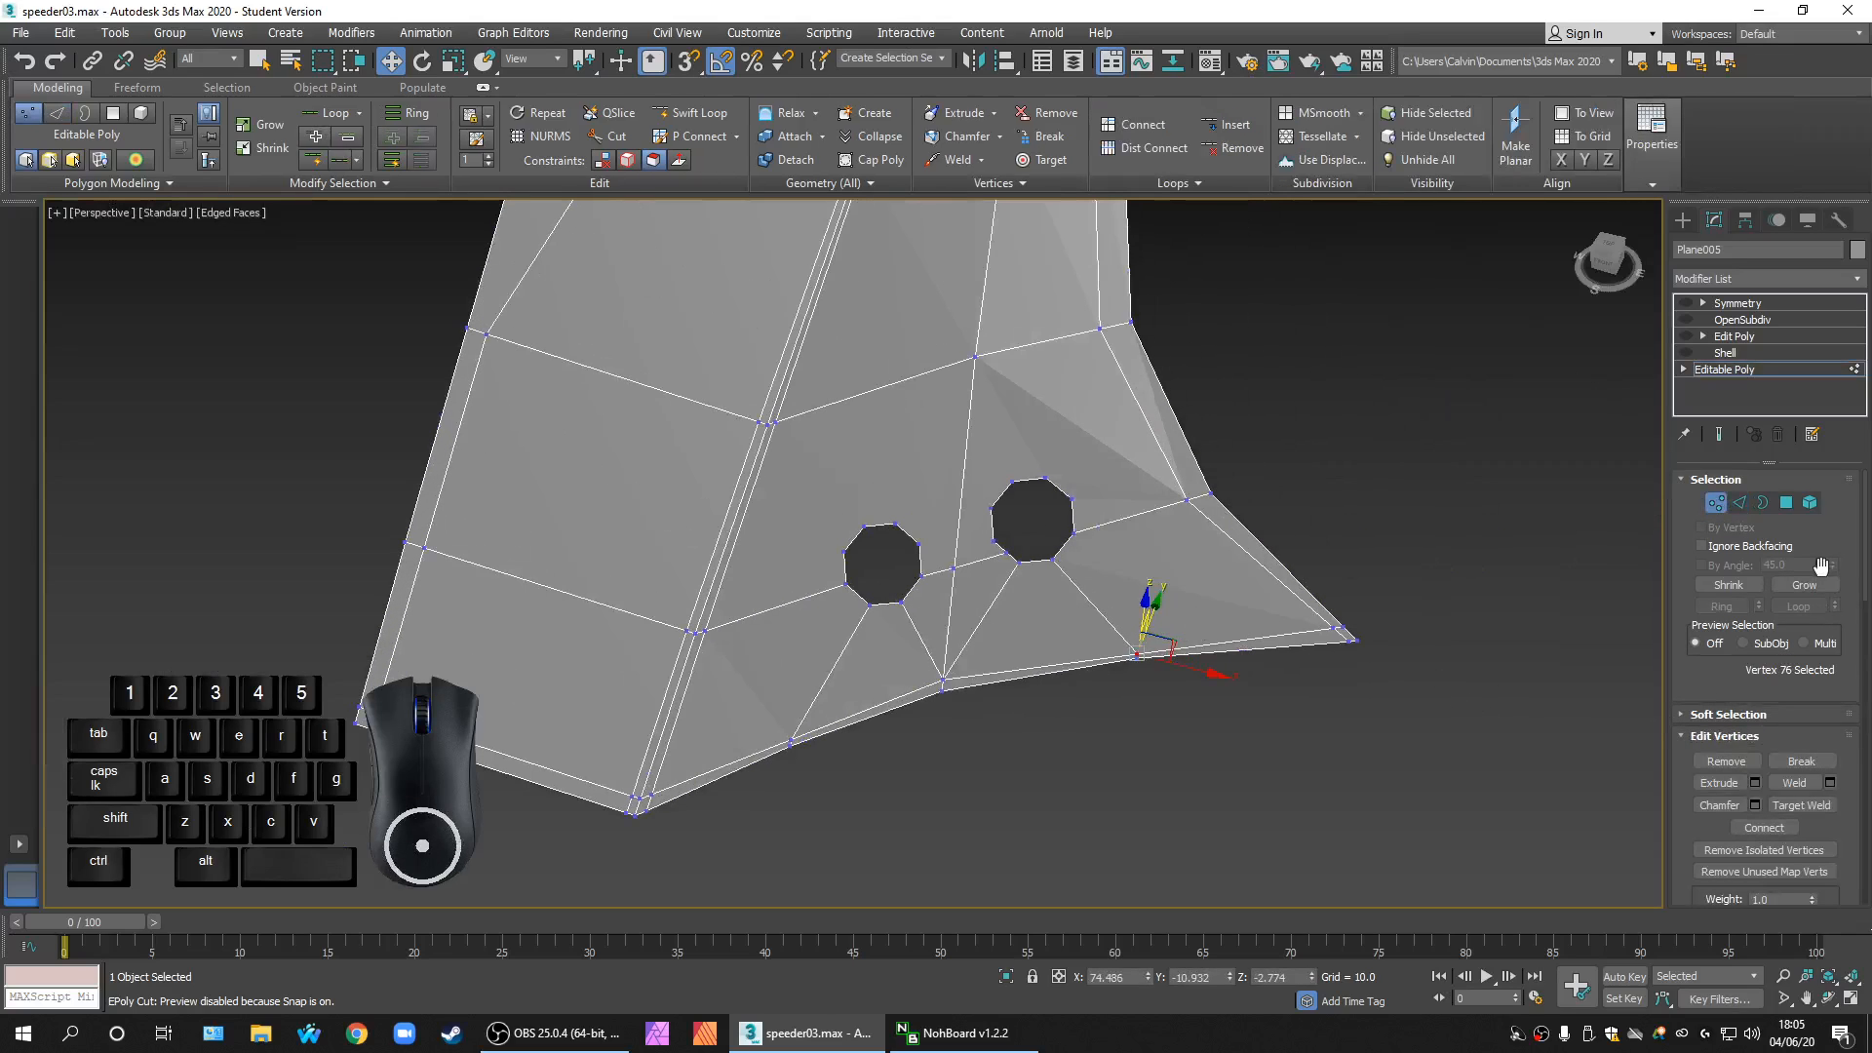
drag(1863, 554, 1858, 624)
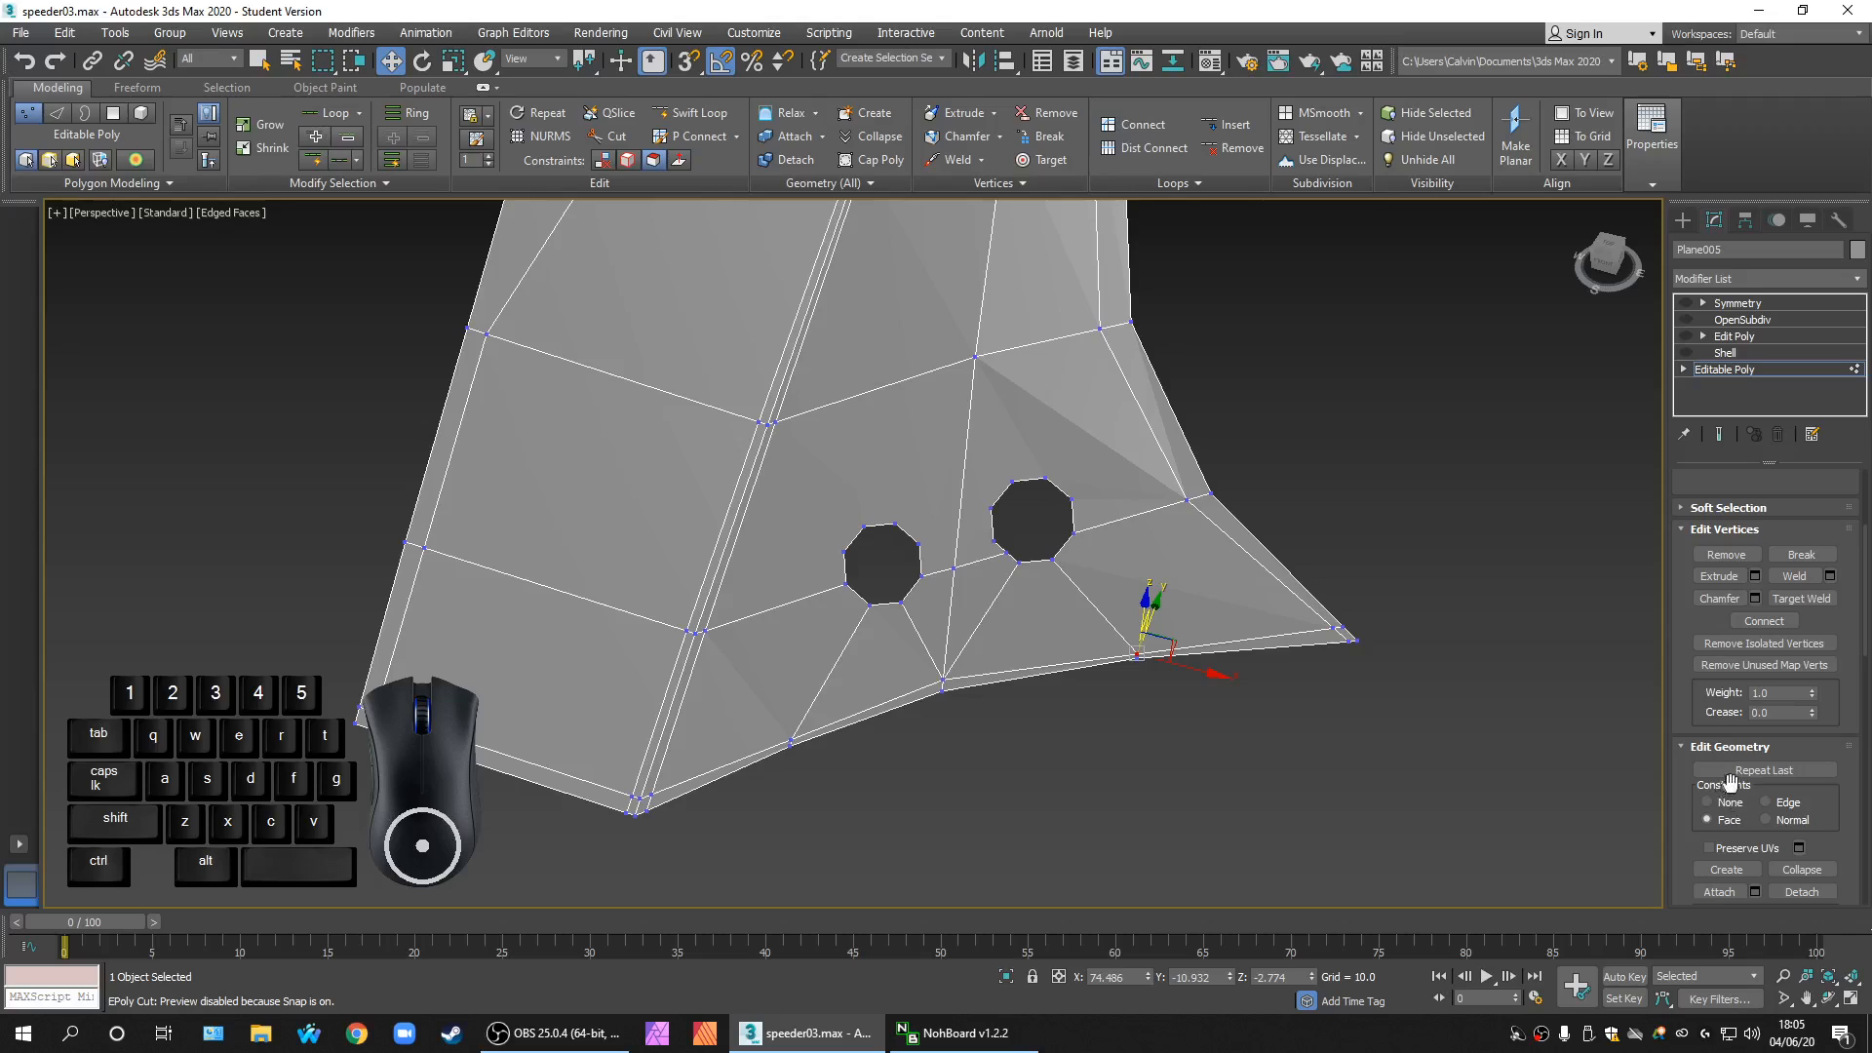
scroll(1290, 718, up, 5)
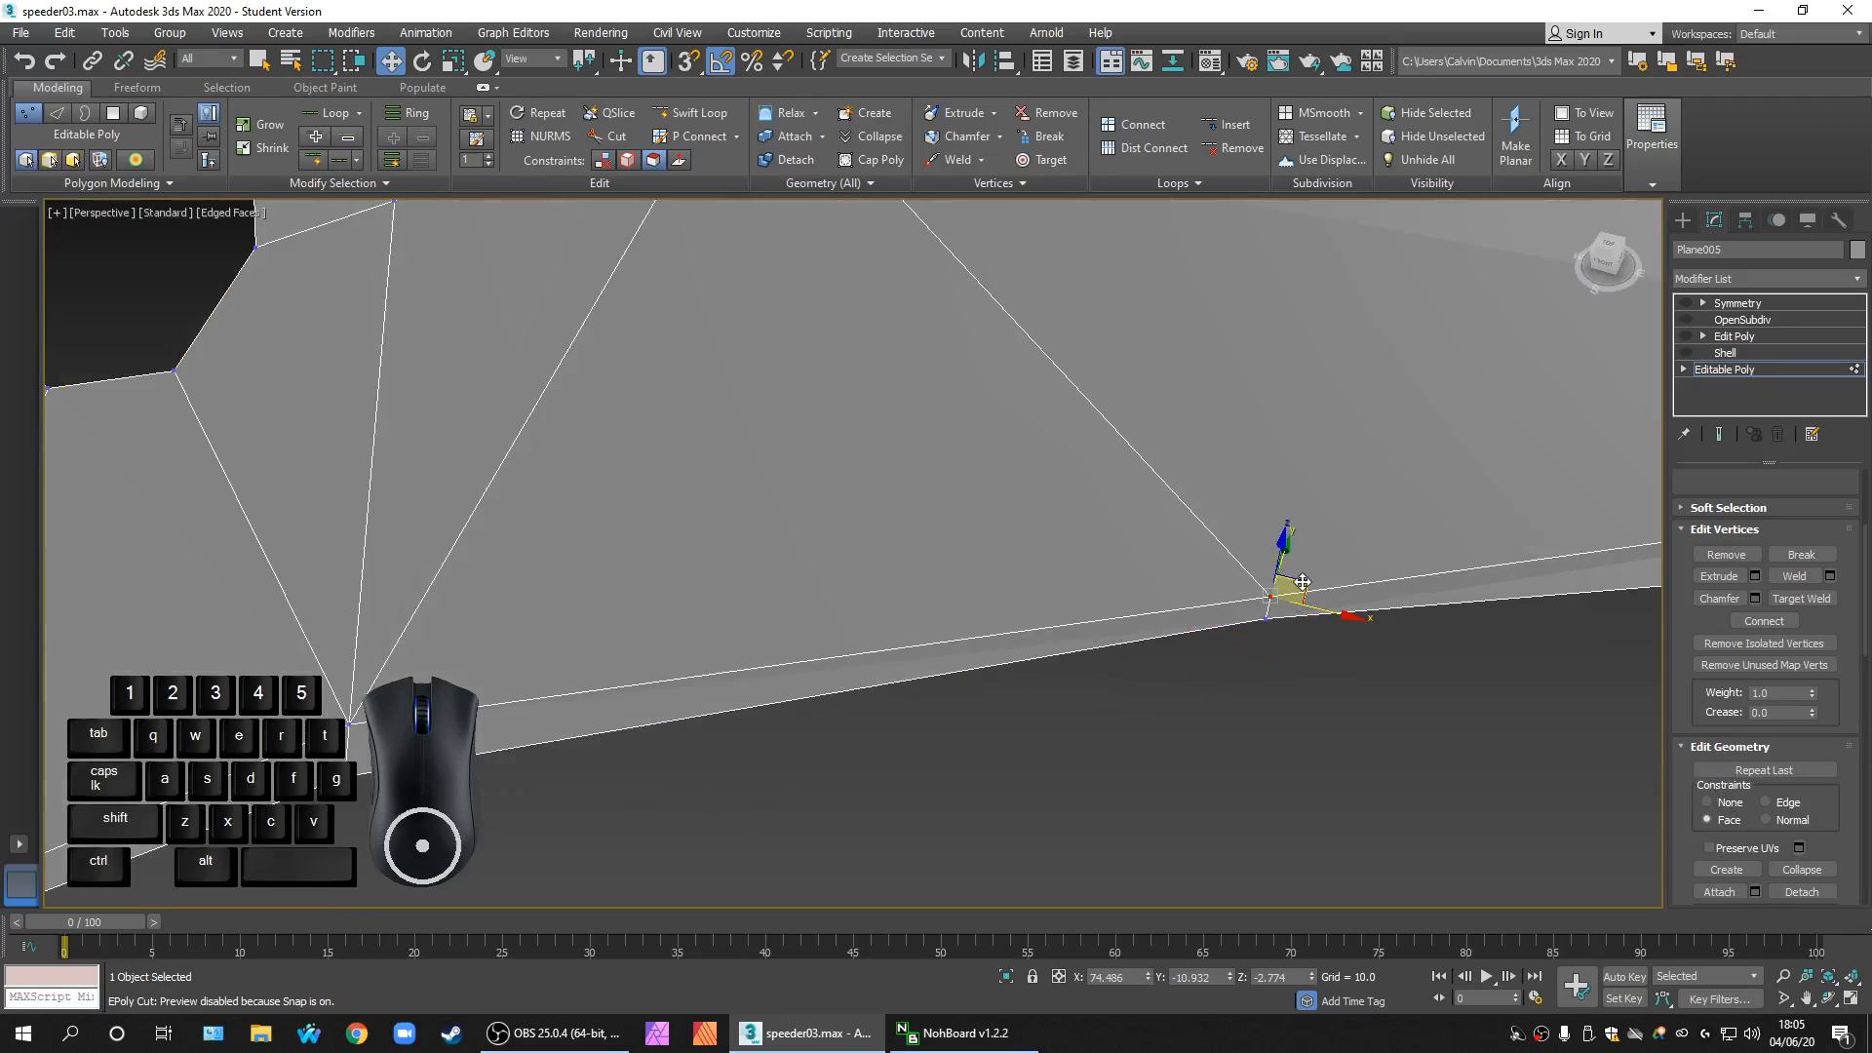
scroll(1204, 694, down, 5)
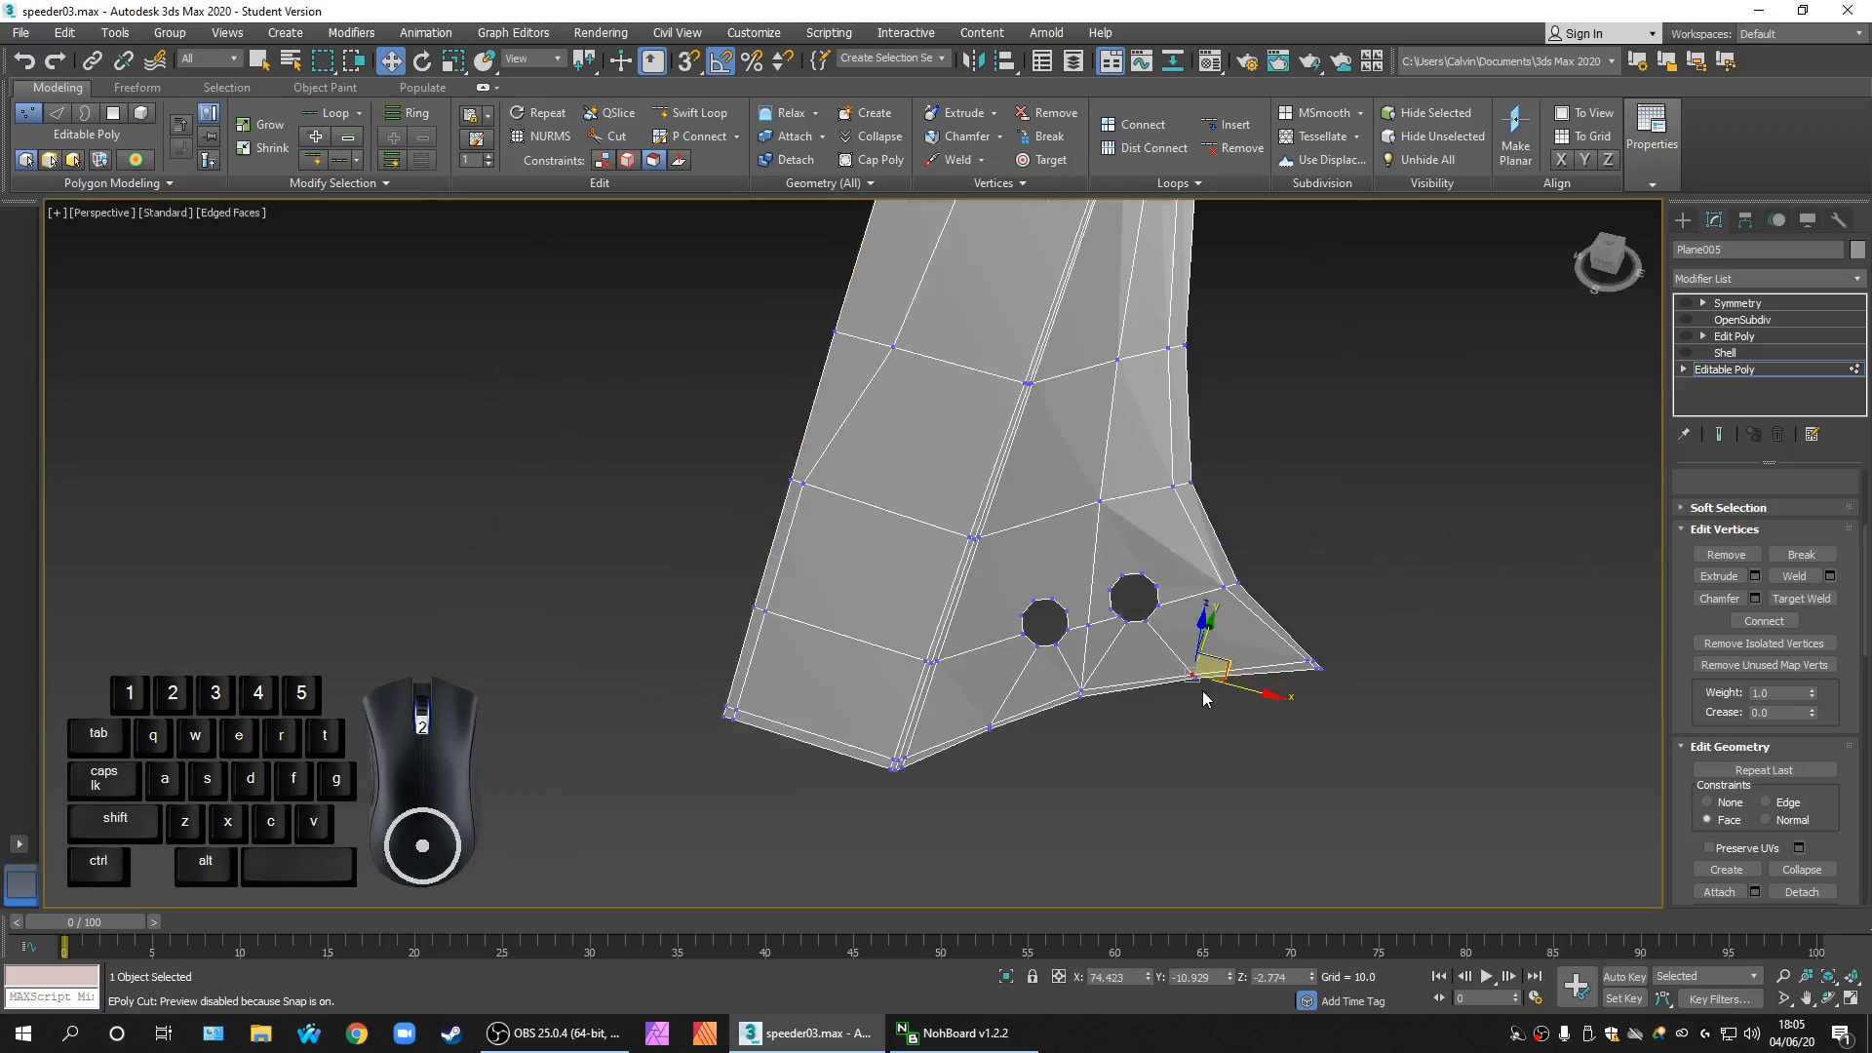
alt+middle_drag(1274, 760, 1242, 729)
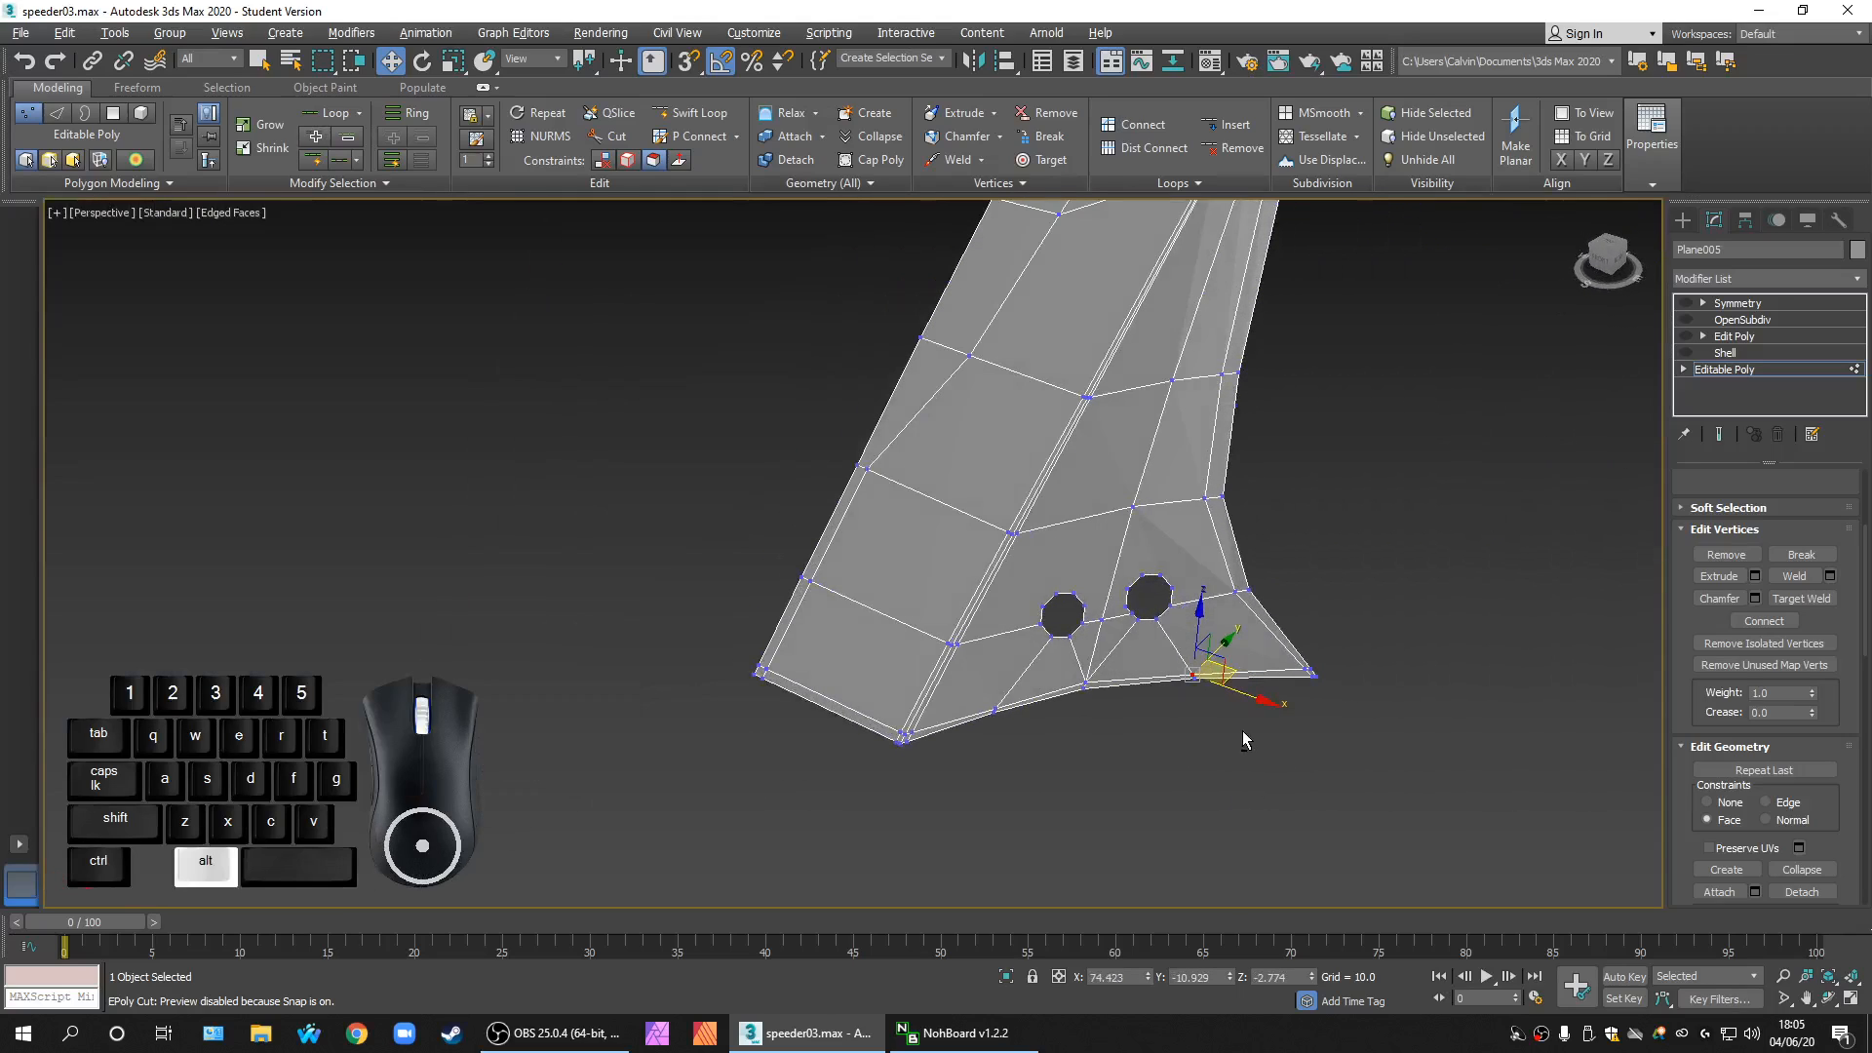
Step: Switch to edge selection and select the outer and inner long edges of the border strip right of the holes
scroll(1184, 712, up, 5)
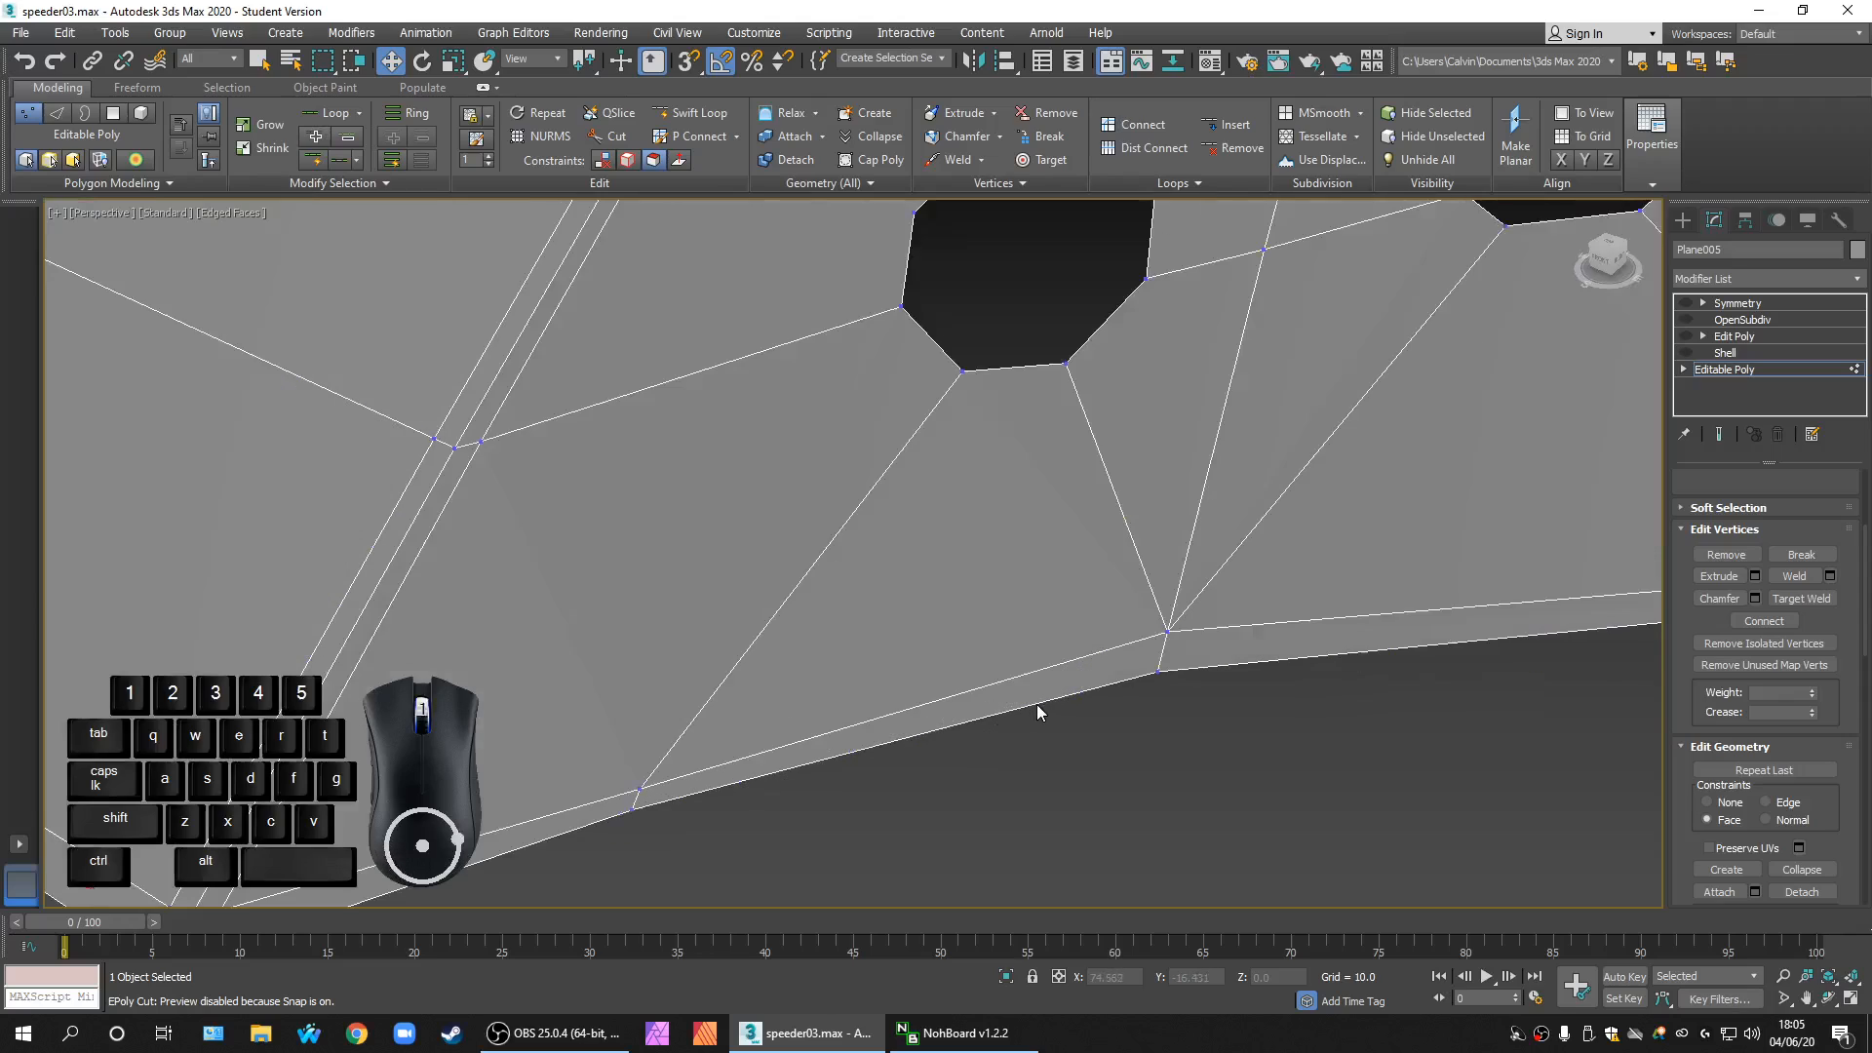
scroll(1053, 712, down, 5)
scroll(1169, 577, up, 1)
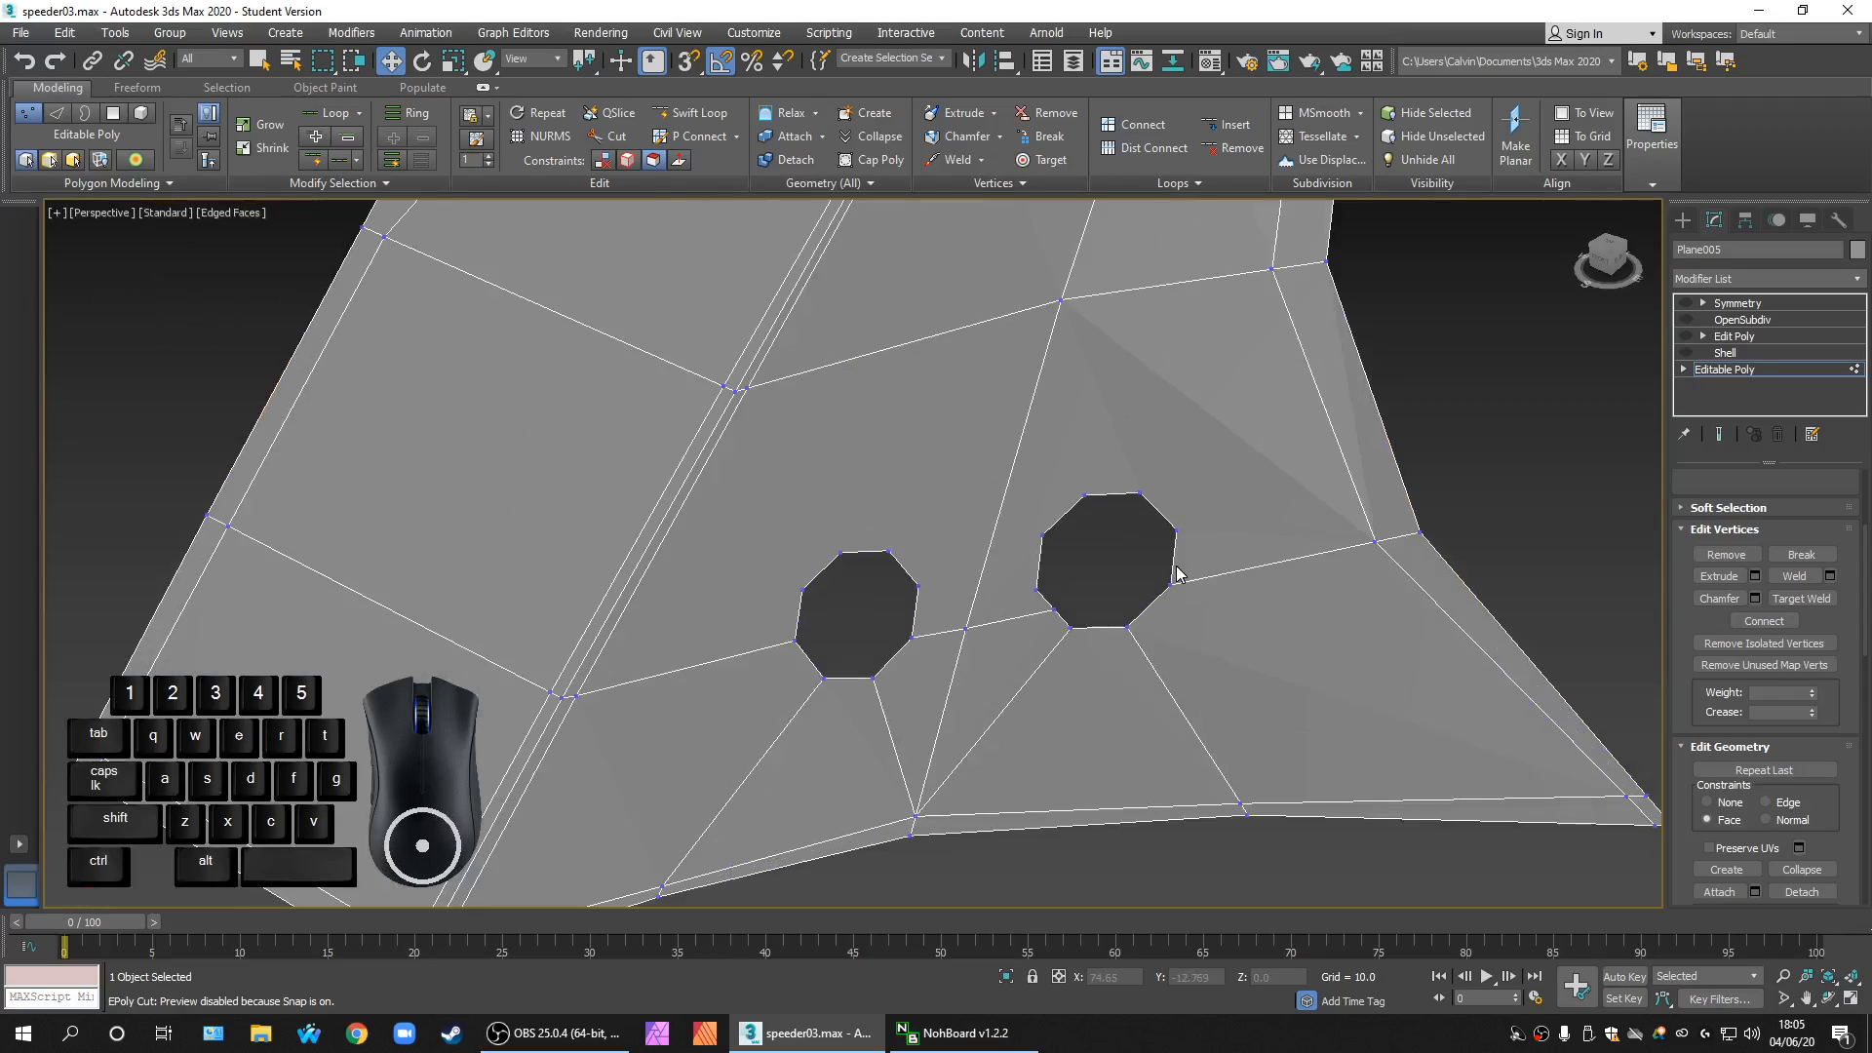
middle_drag(1177, 573, 1219, 722)
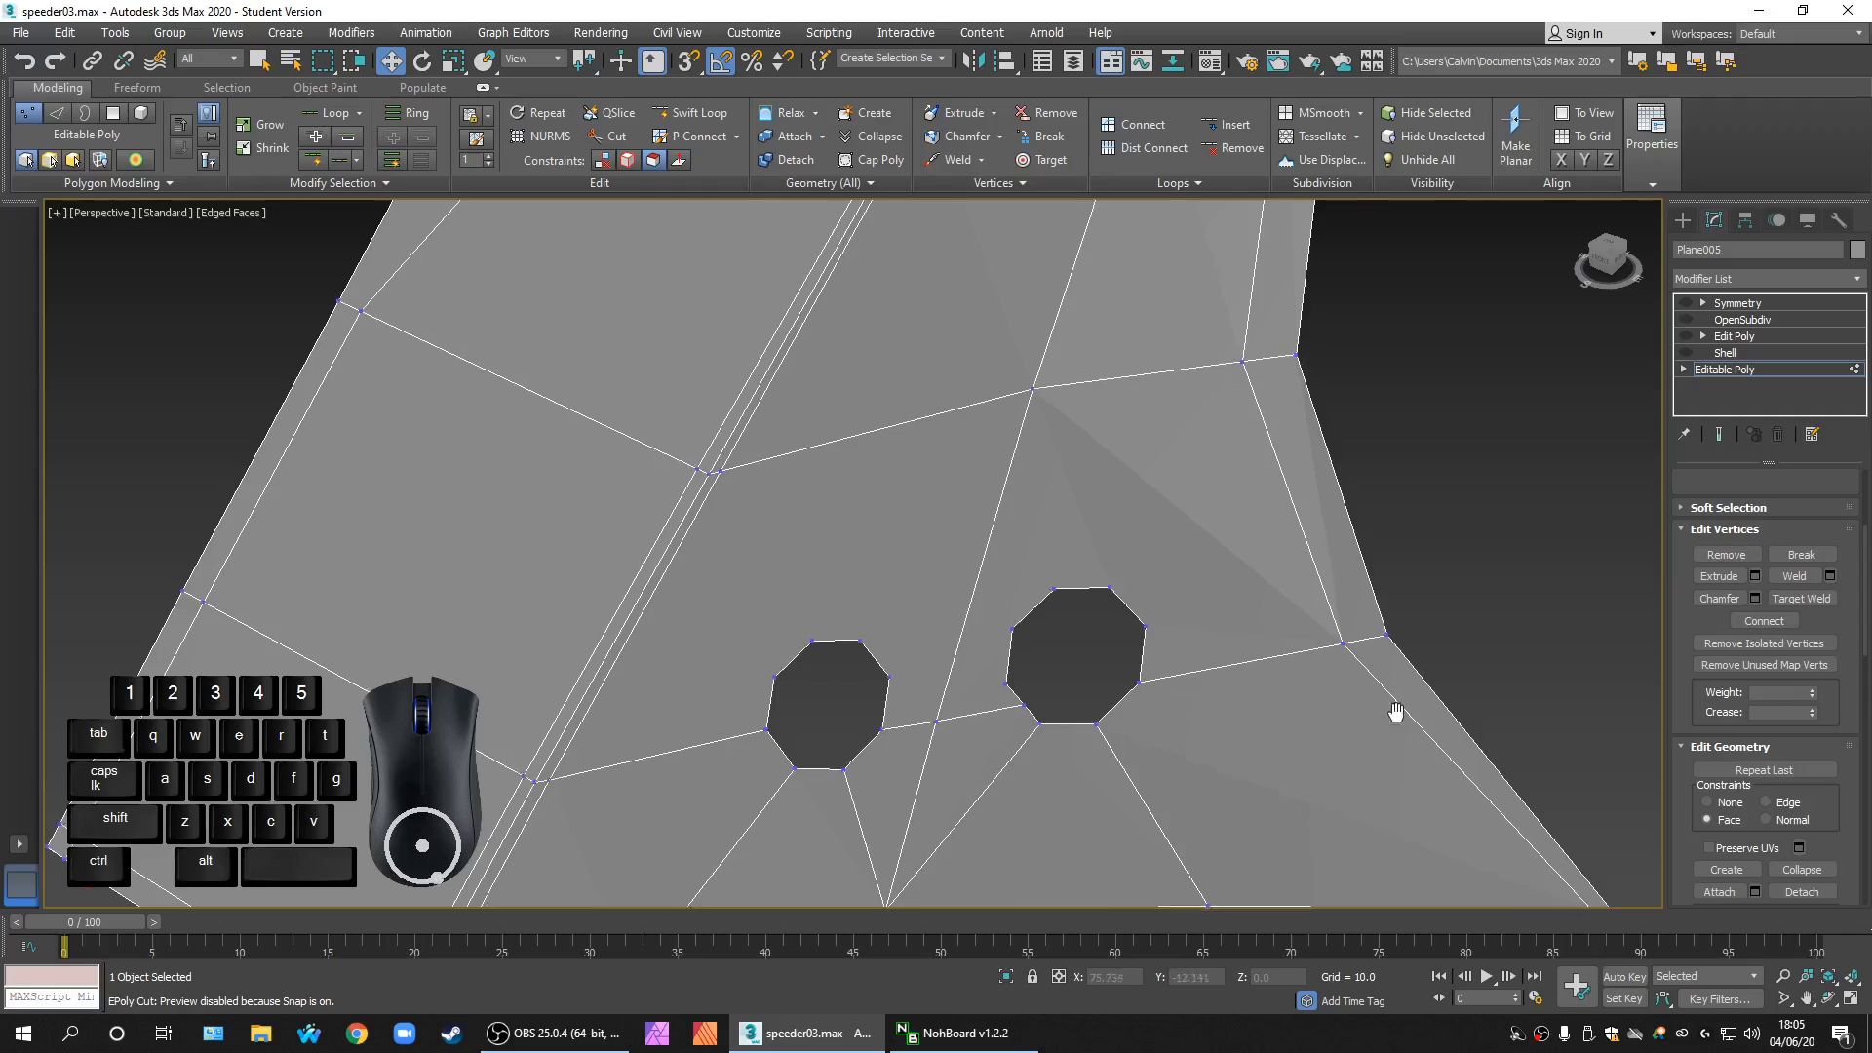
middle_drag(1391, 711, 1443, 717)
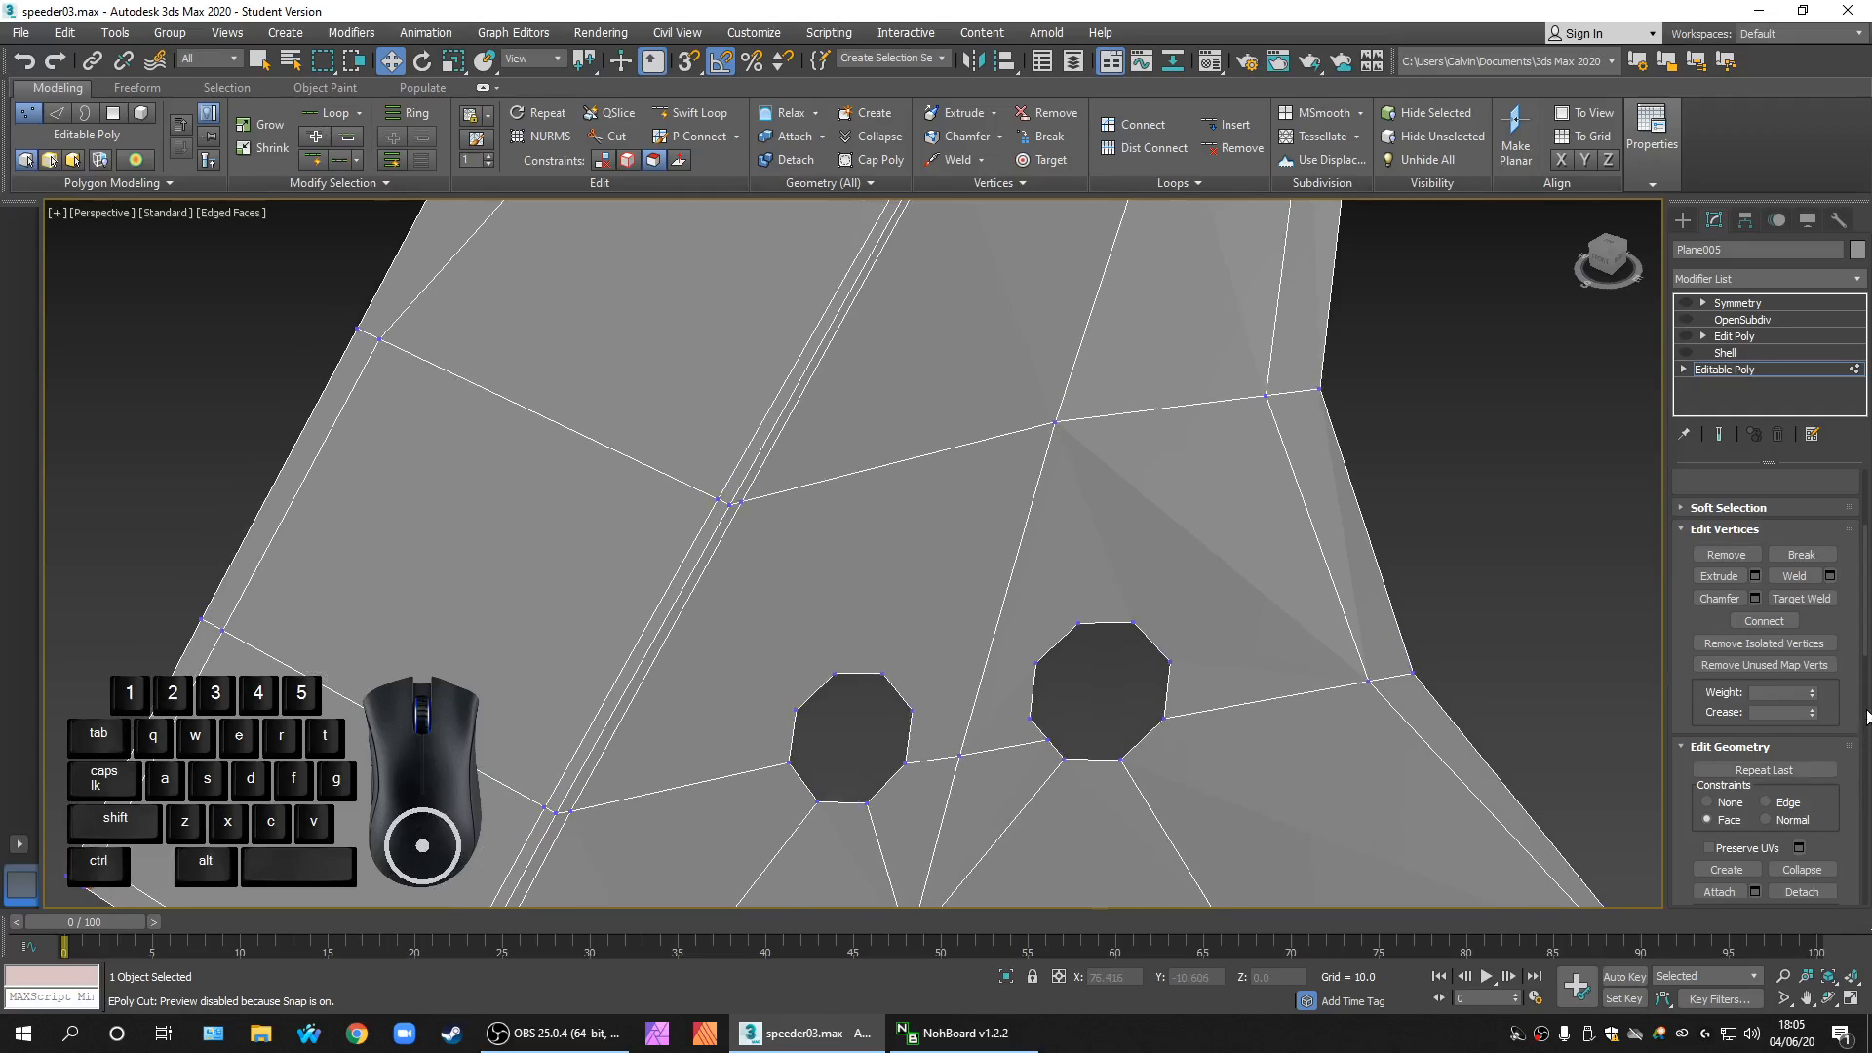
click(1863, 651)
drag(1864, 665, 1864, 453)
key(2)
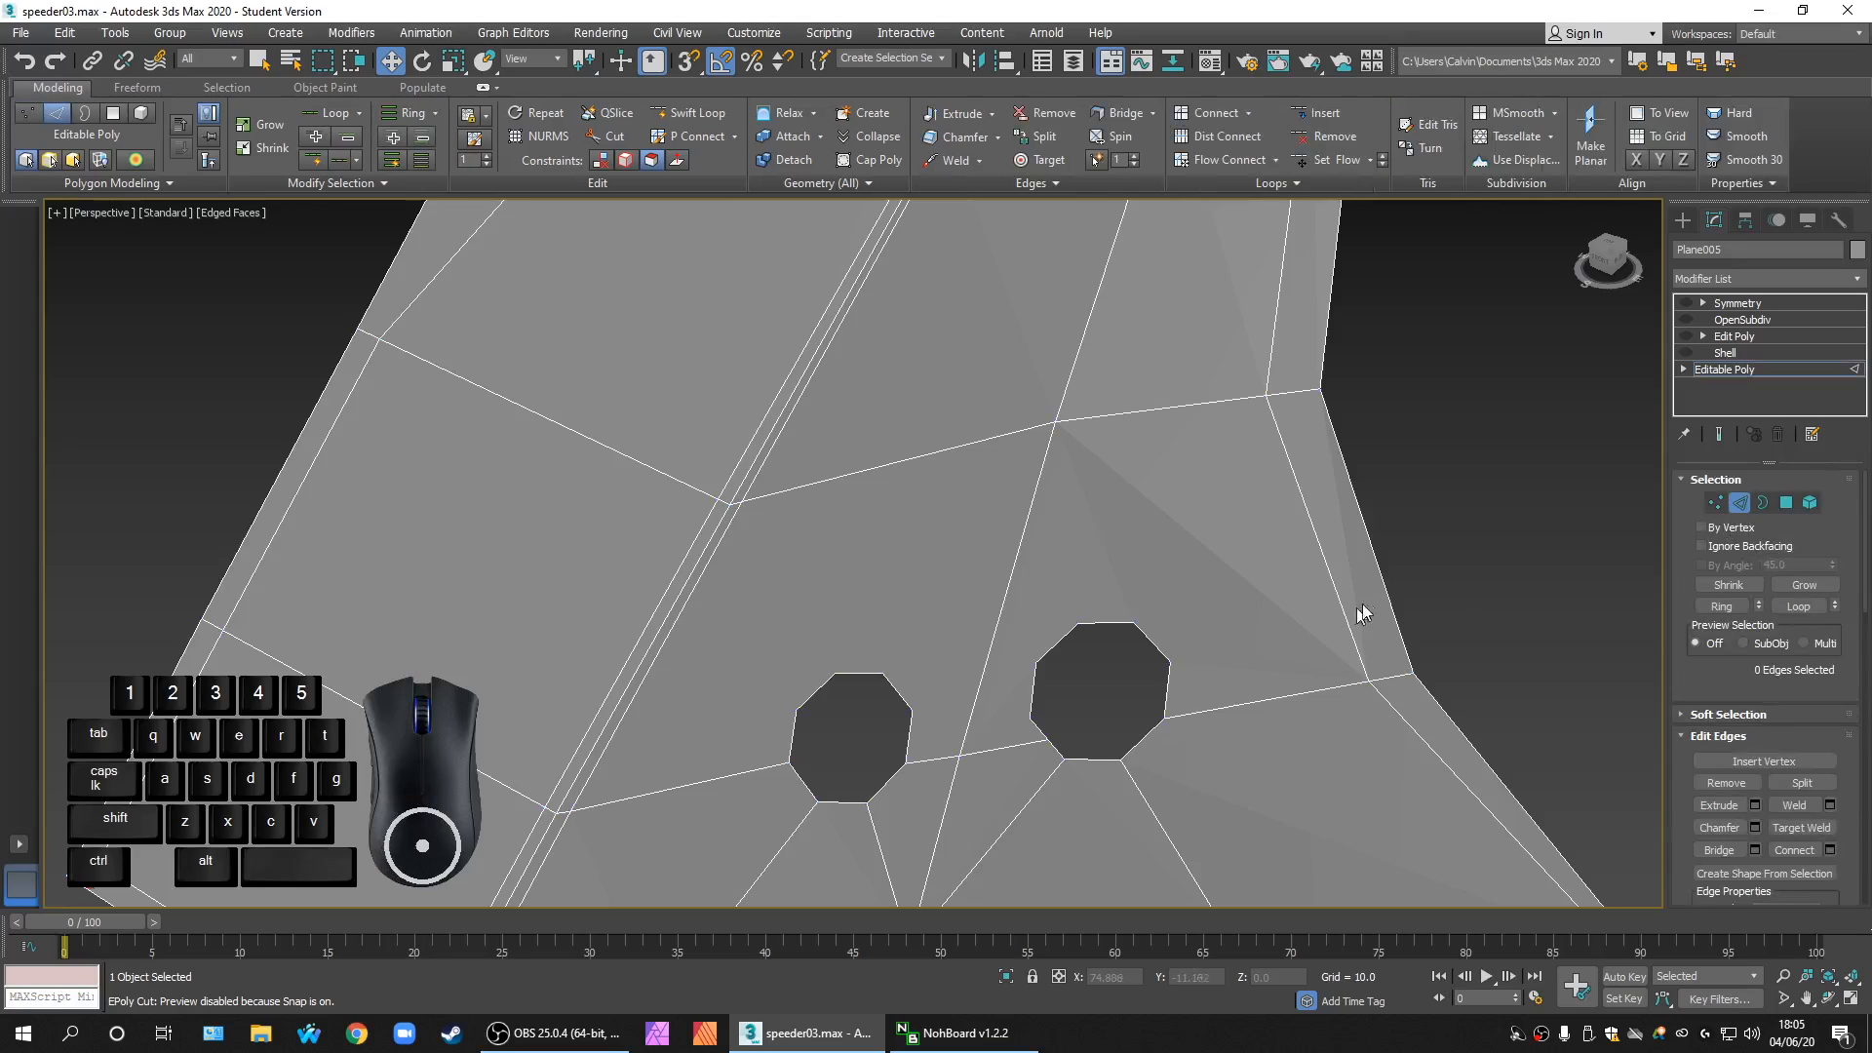
ctrl+click(1380, 570)
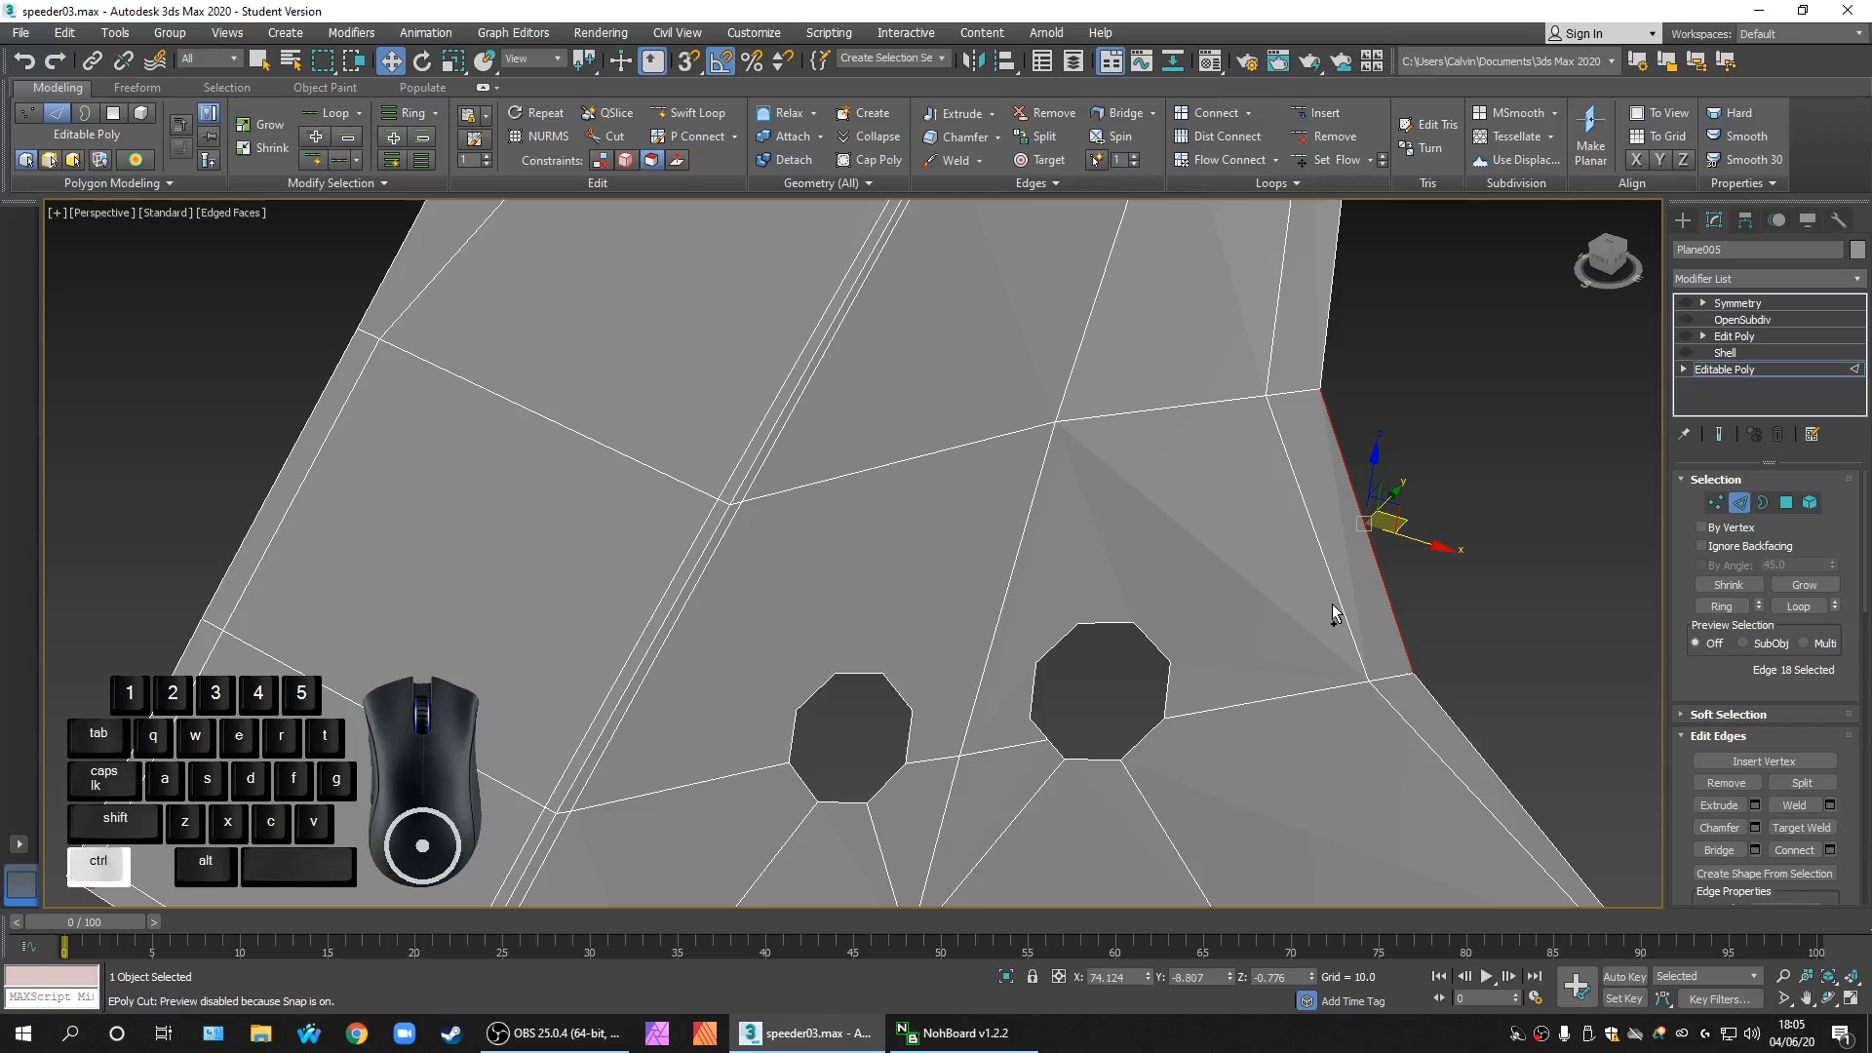
ctrl+click(1341, 601)
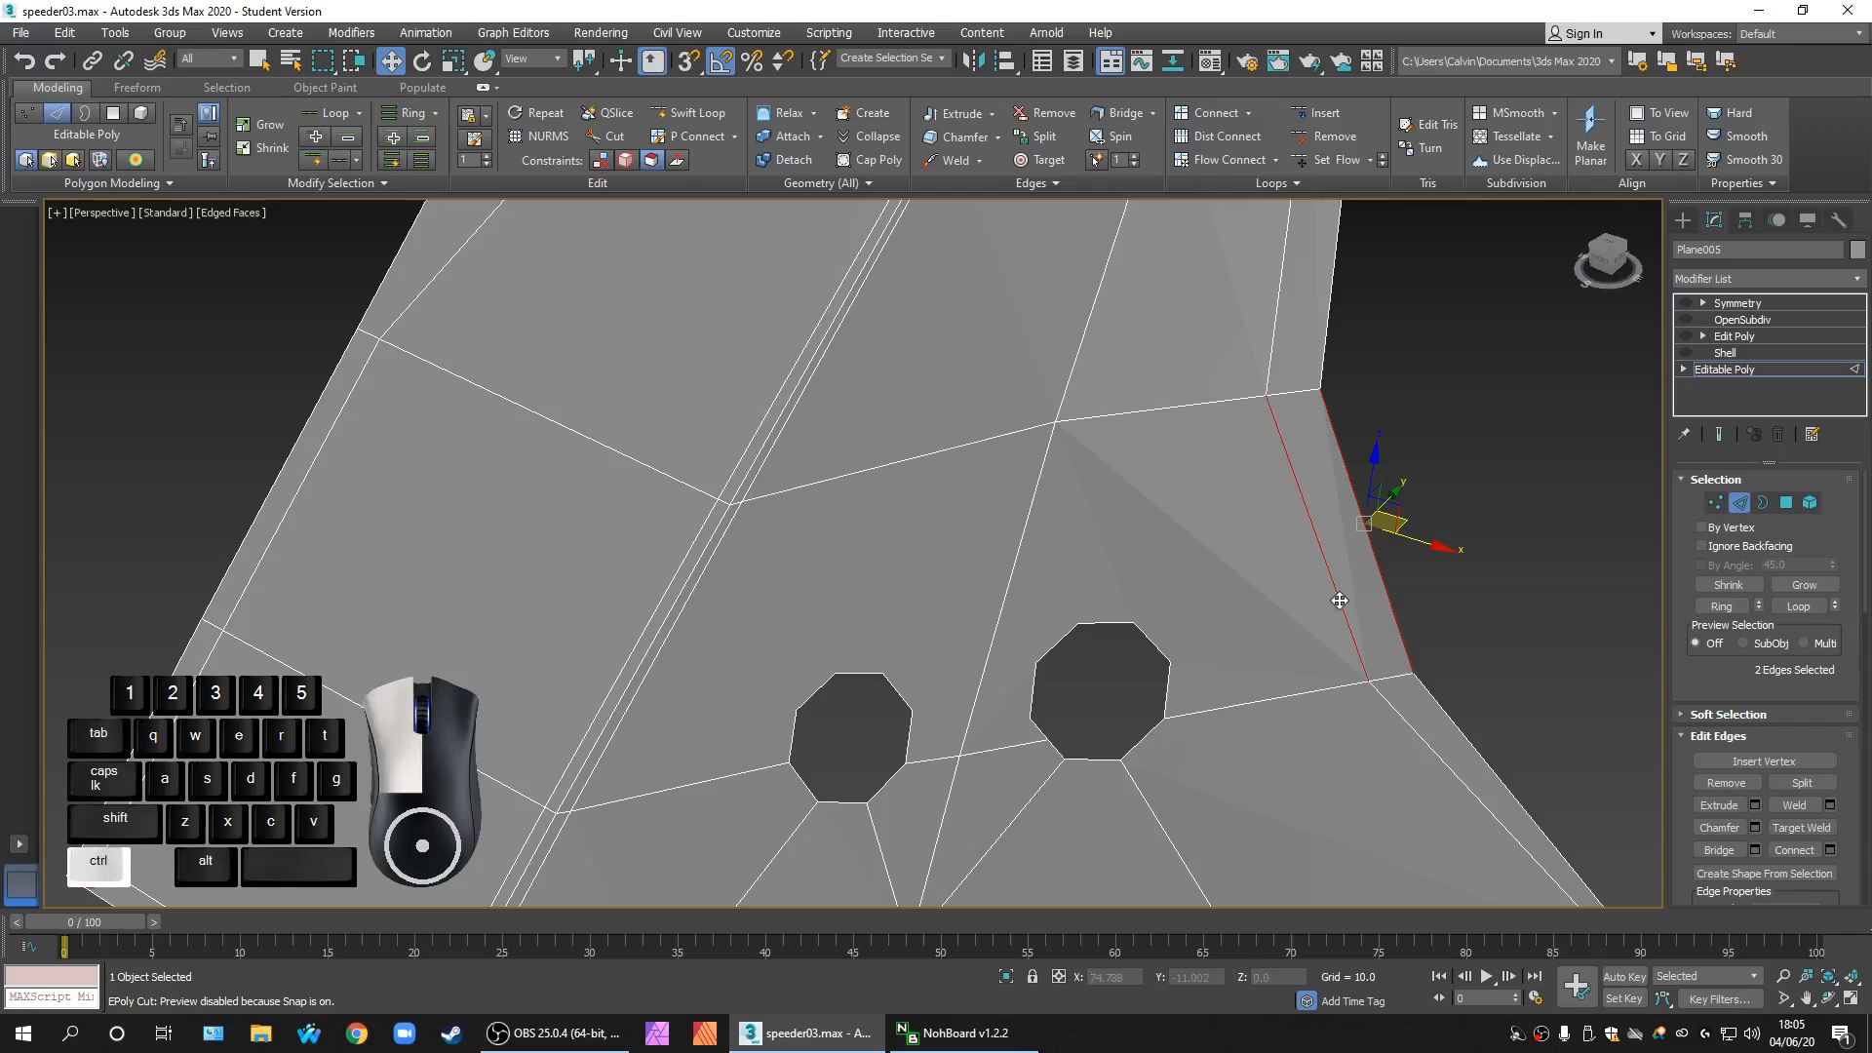
click(1829, 849)
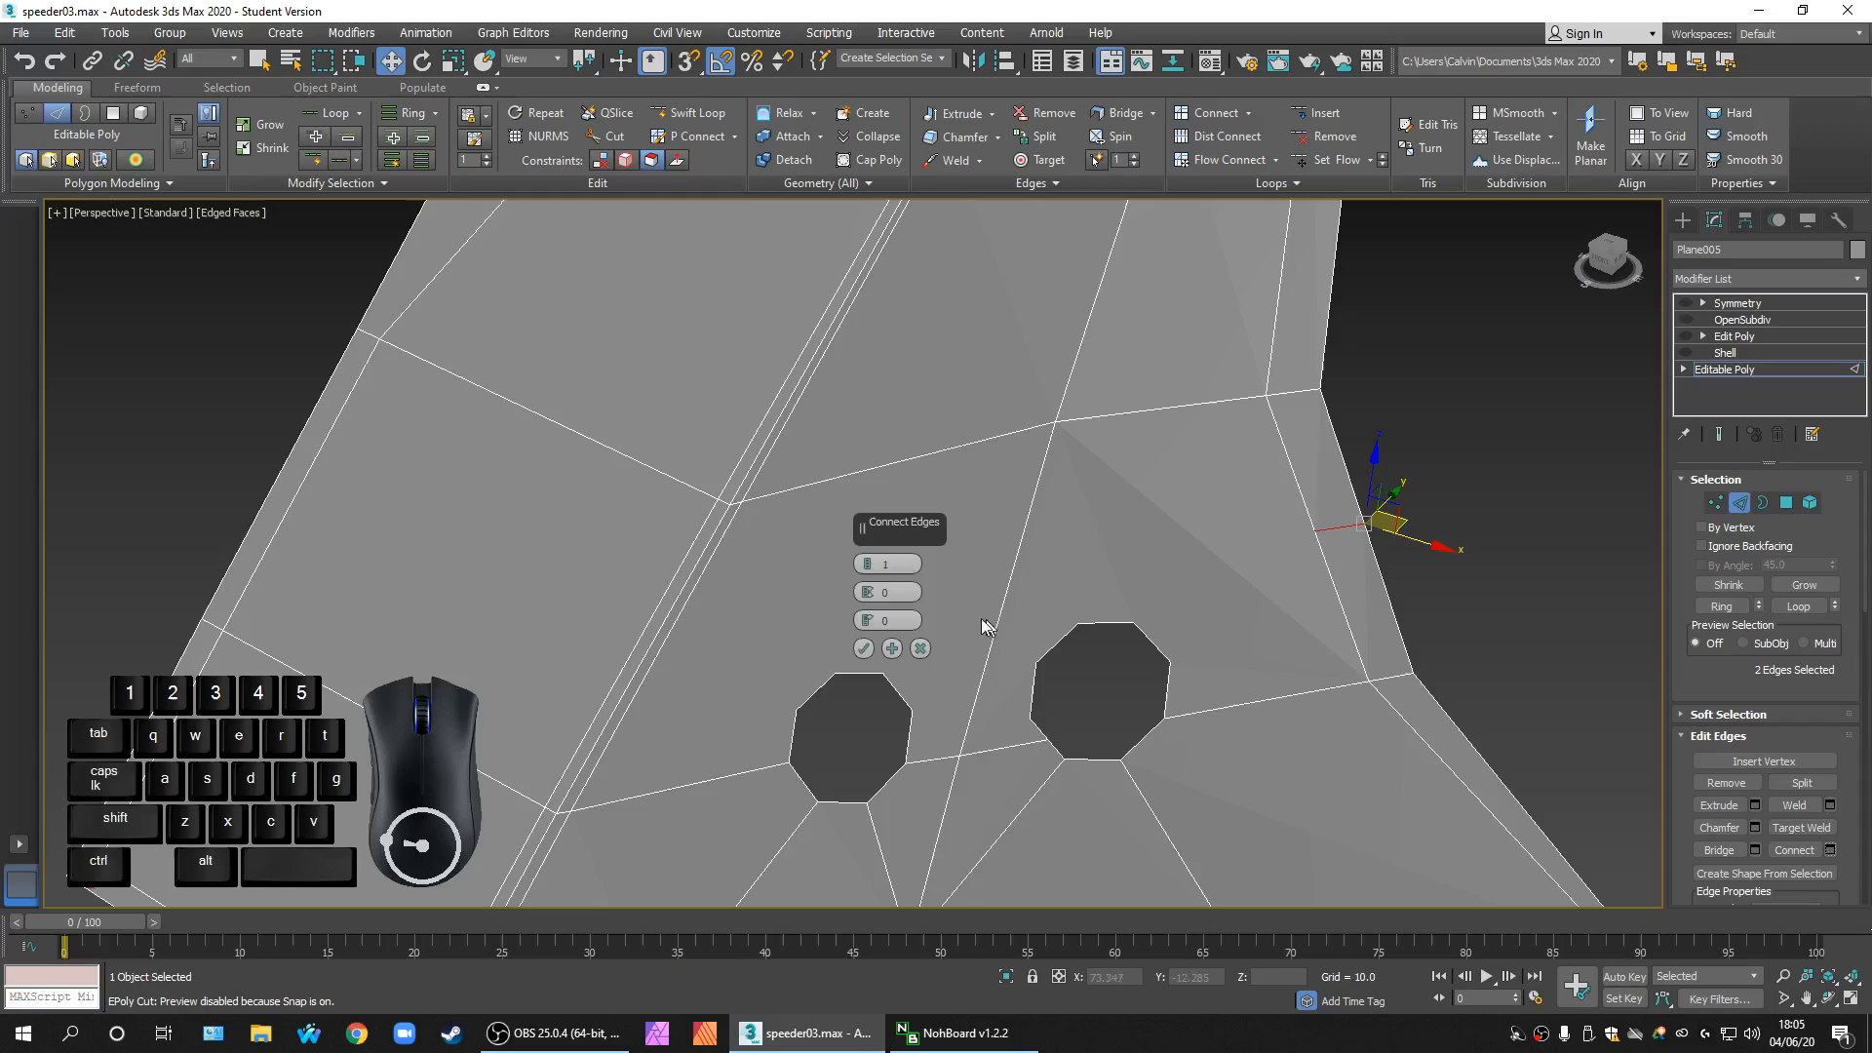
scroll(1121, 598, down, 4)
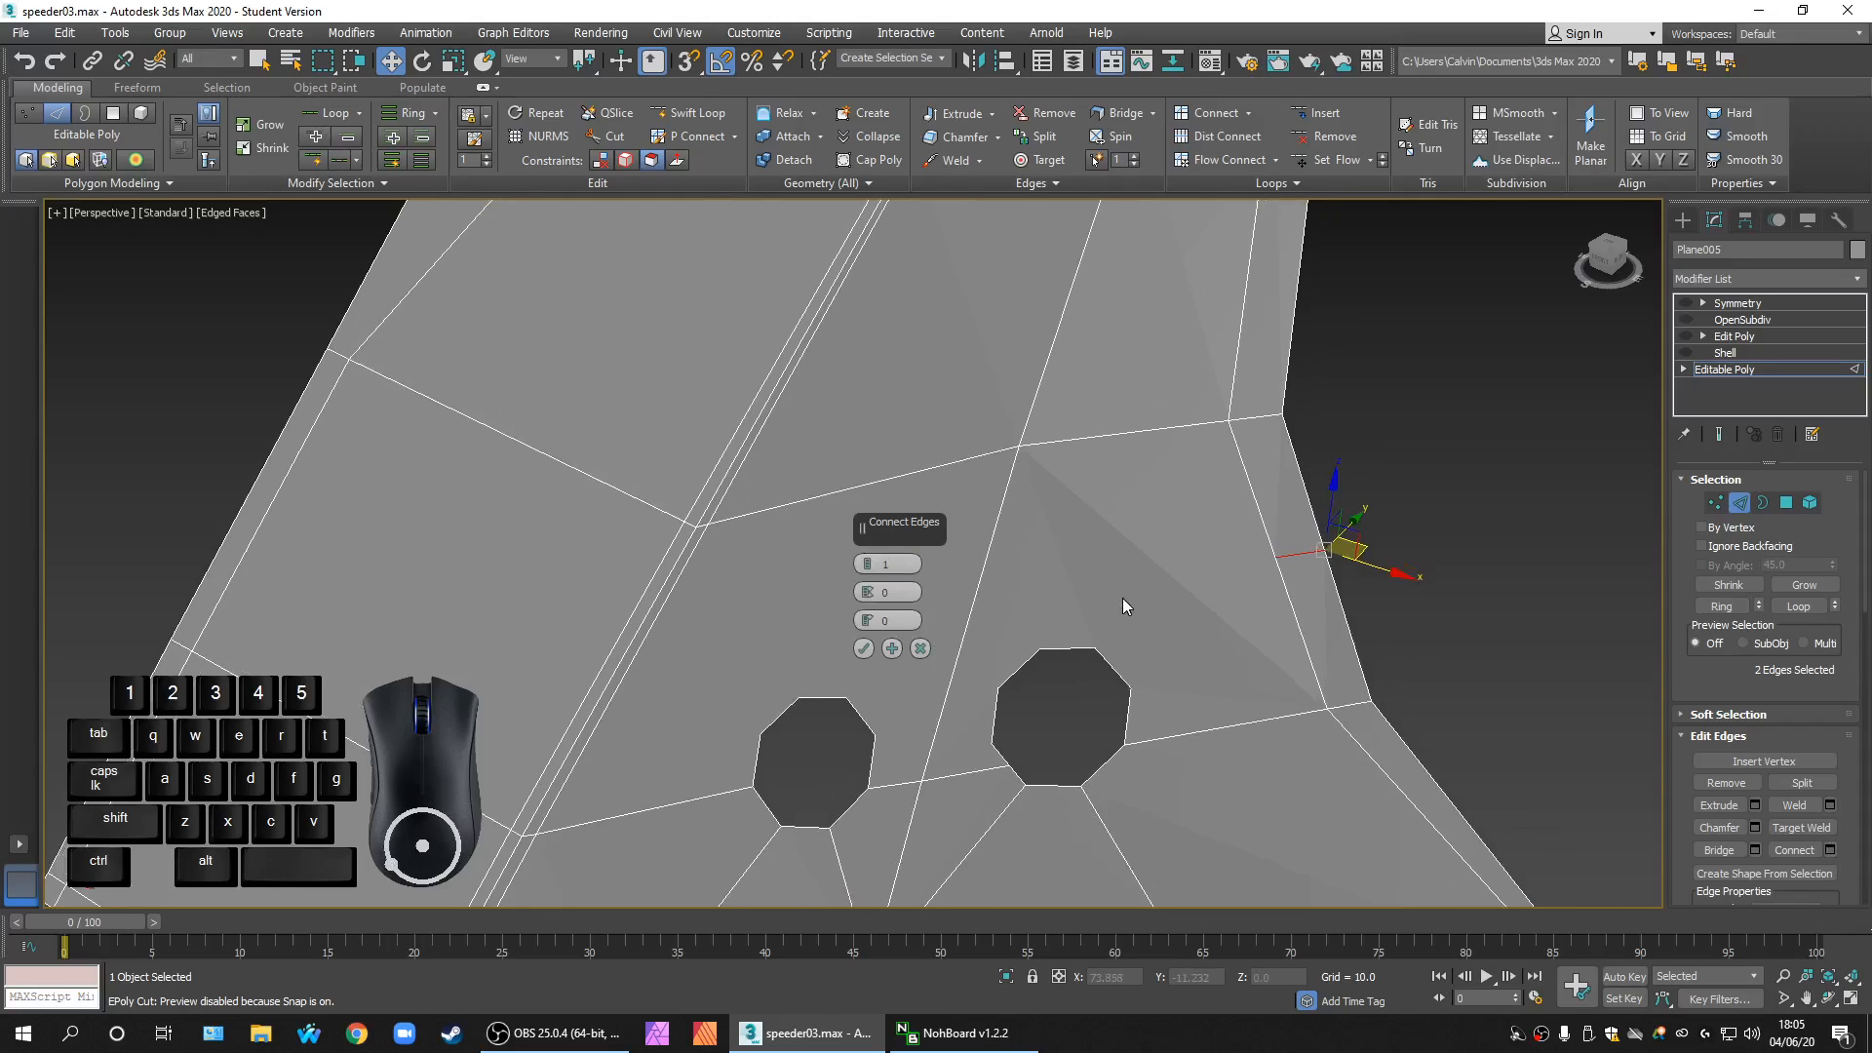
scroll(1135, 610, up, 3)
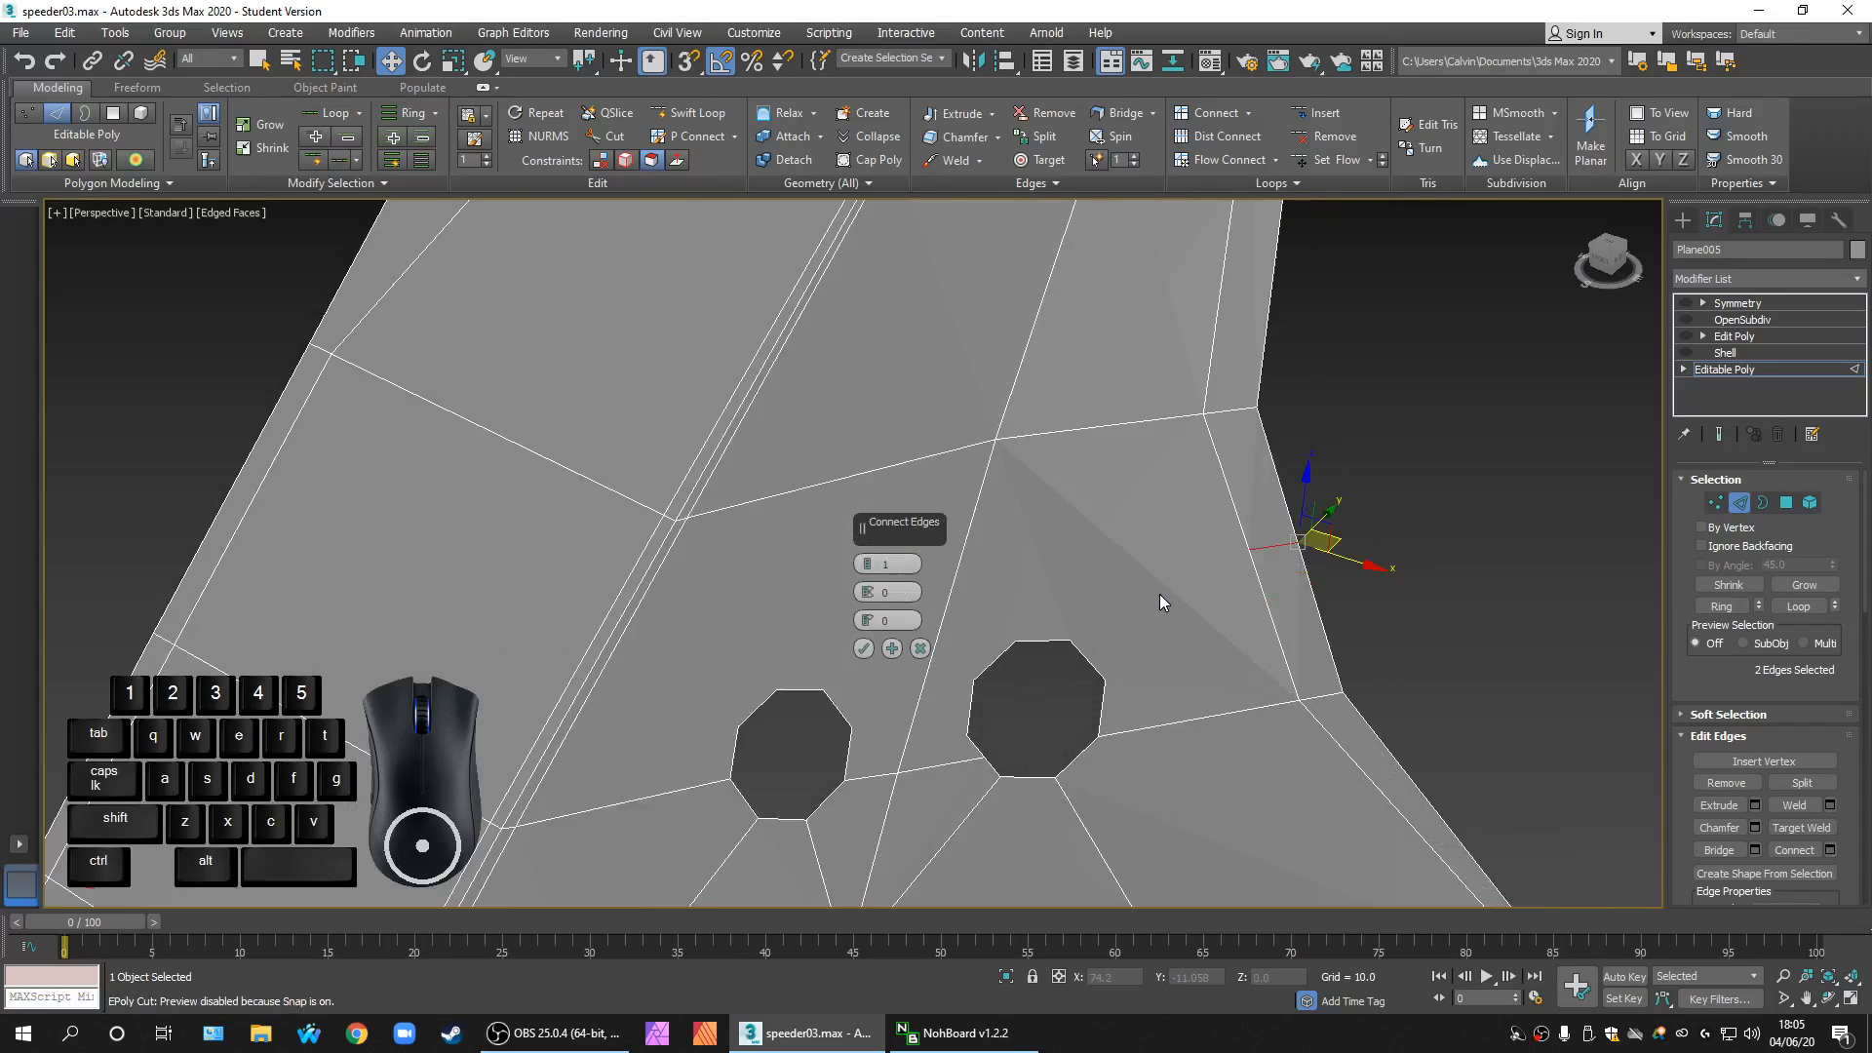
scroll(1201, 609, up, 3)
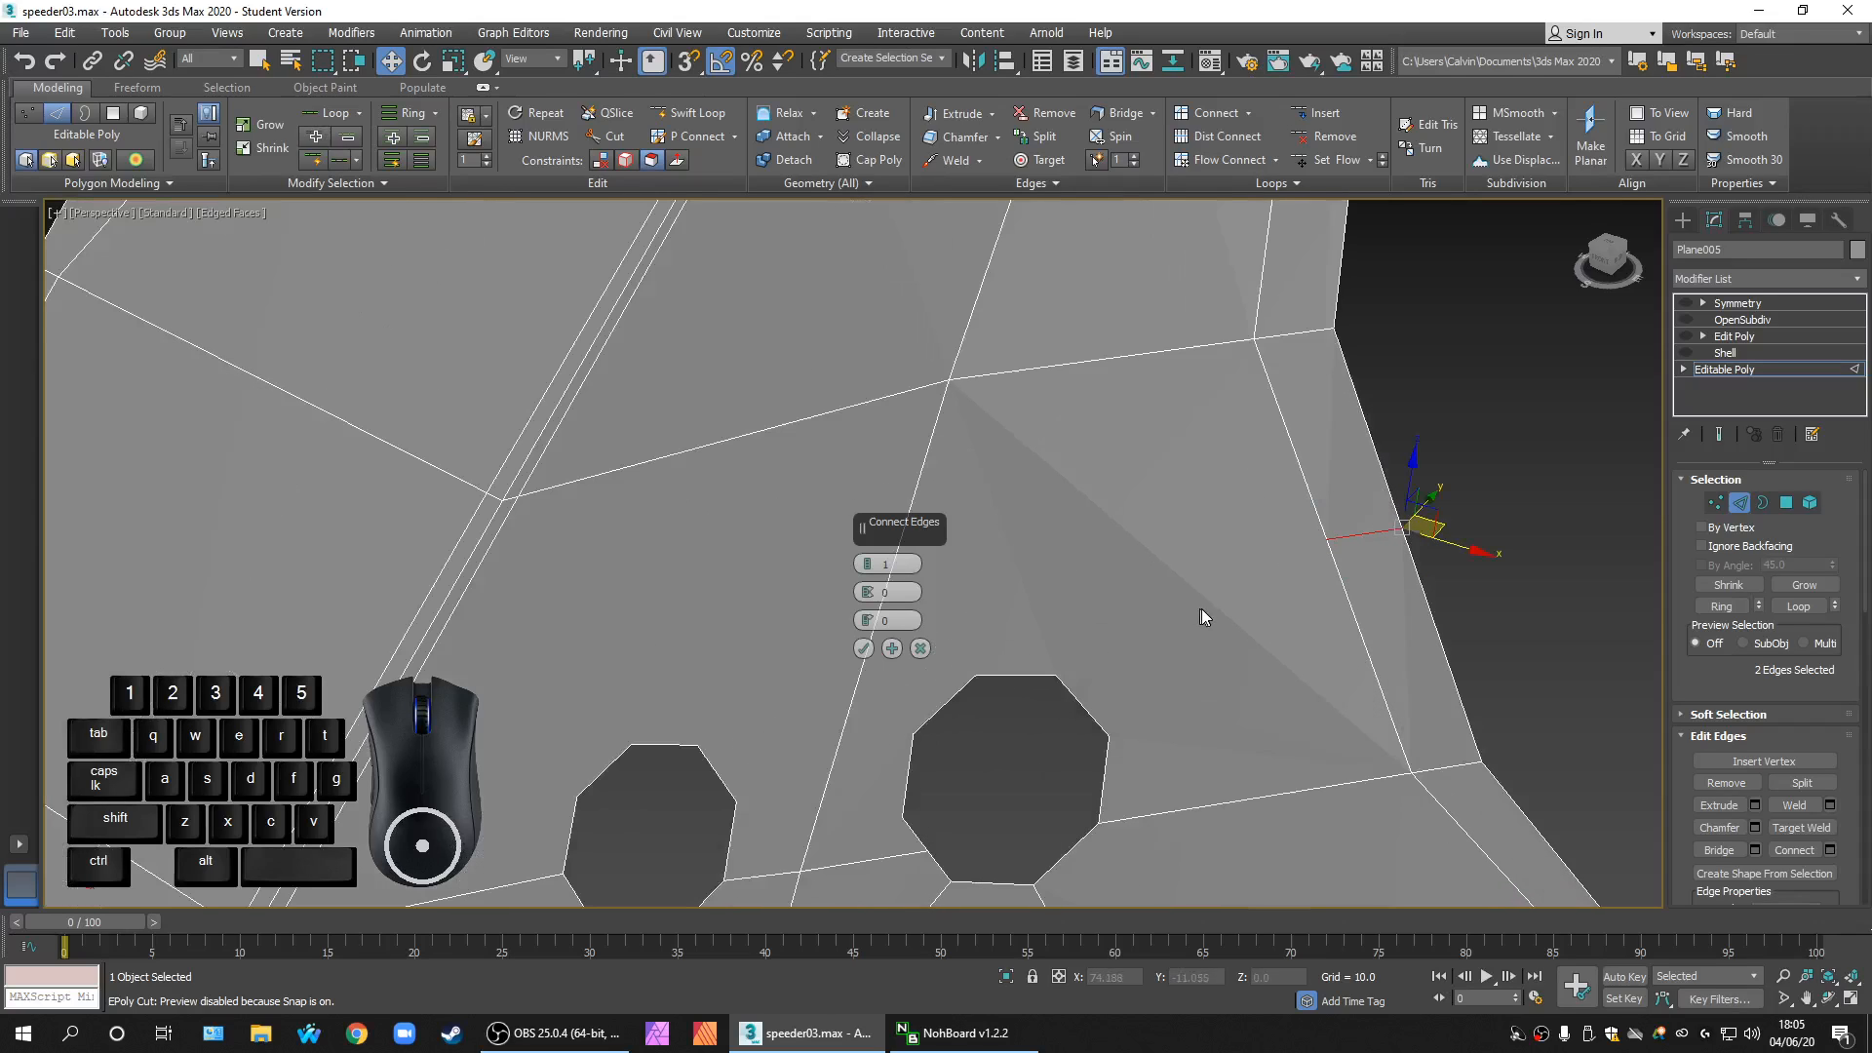
scroll(1184, 587, down, 3)
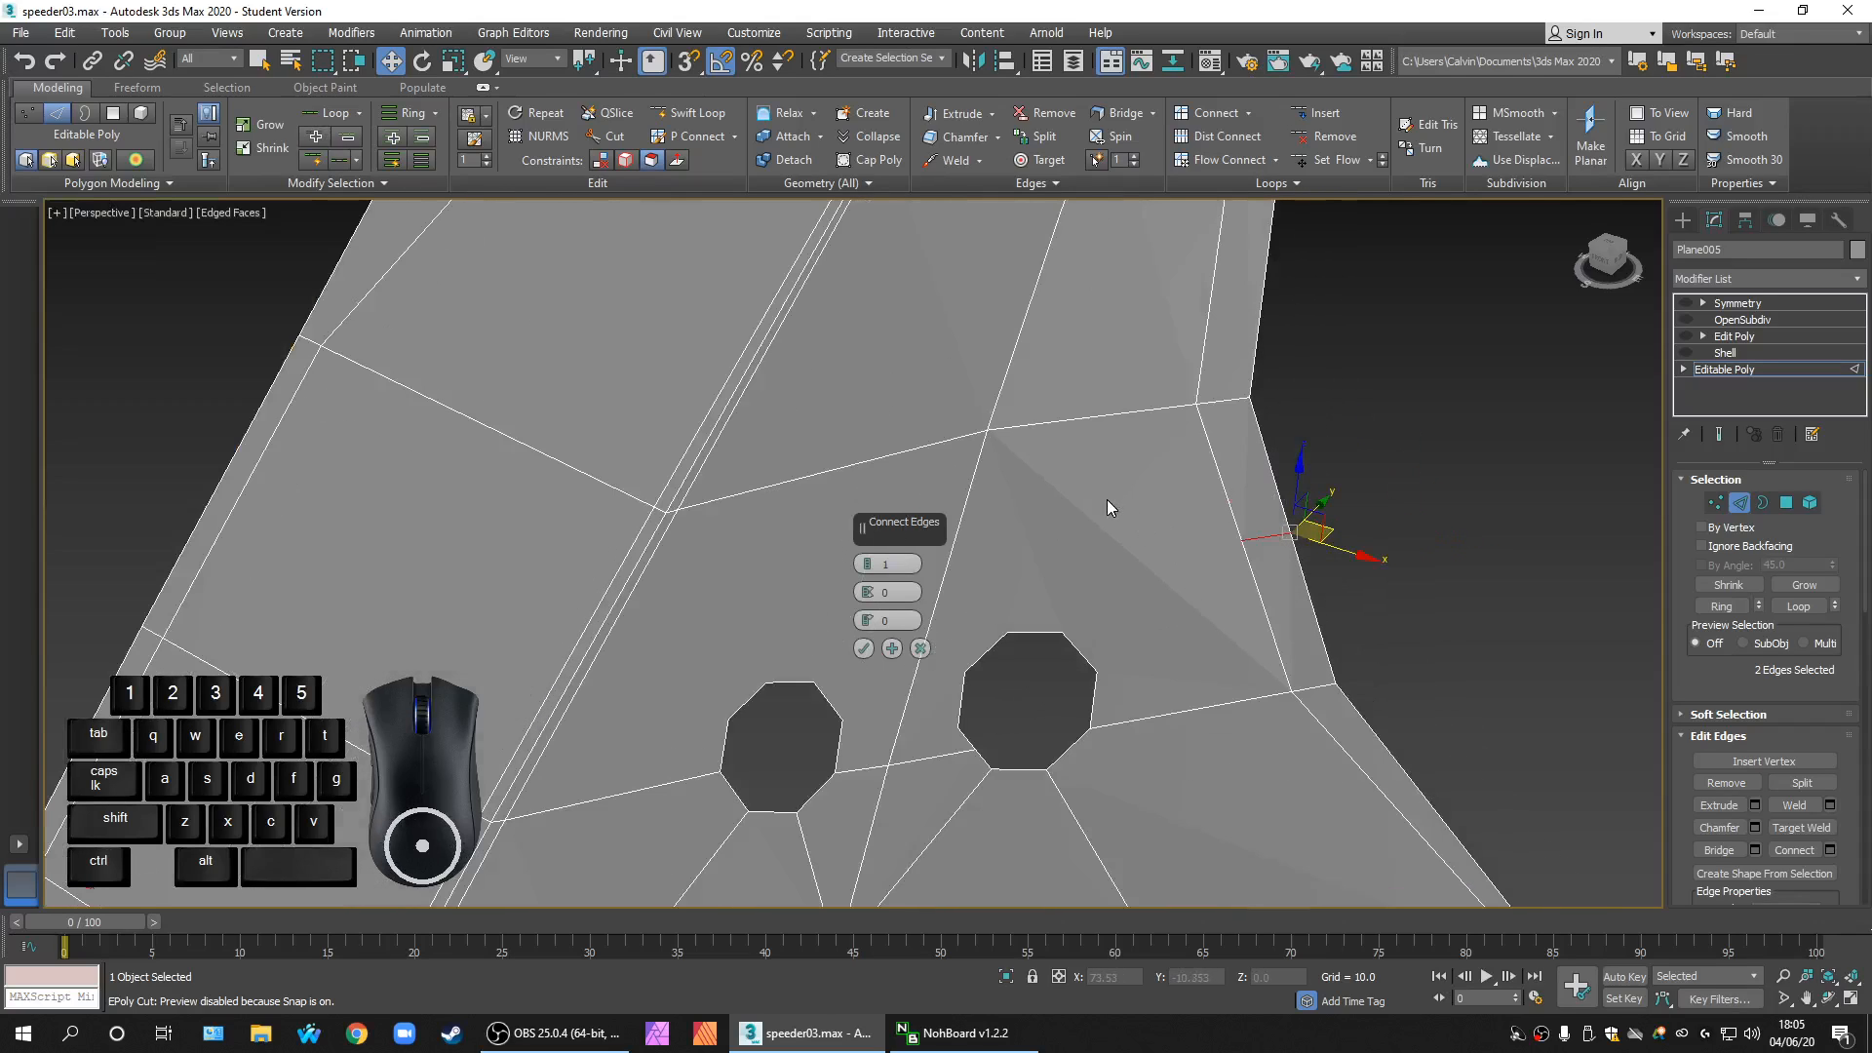
click(863, 648)
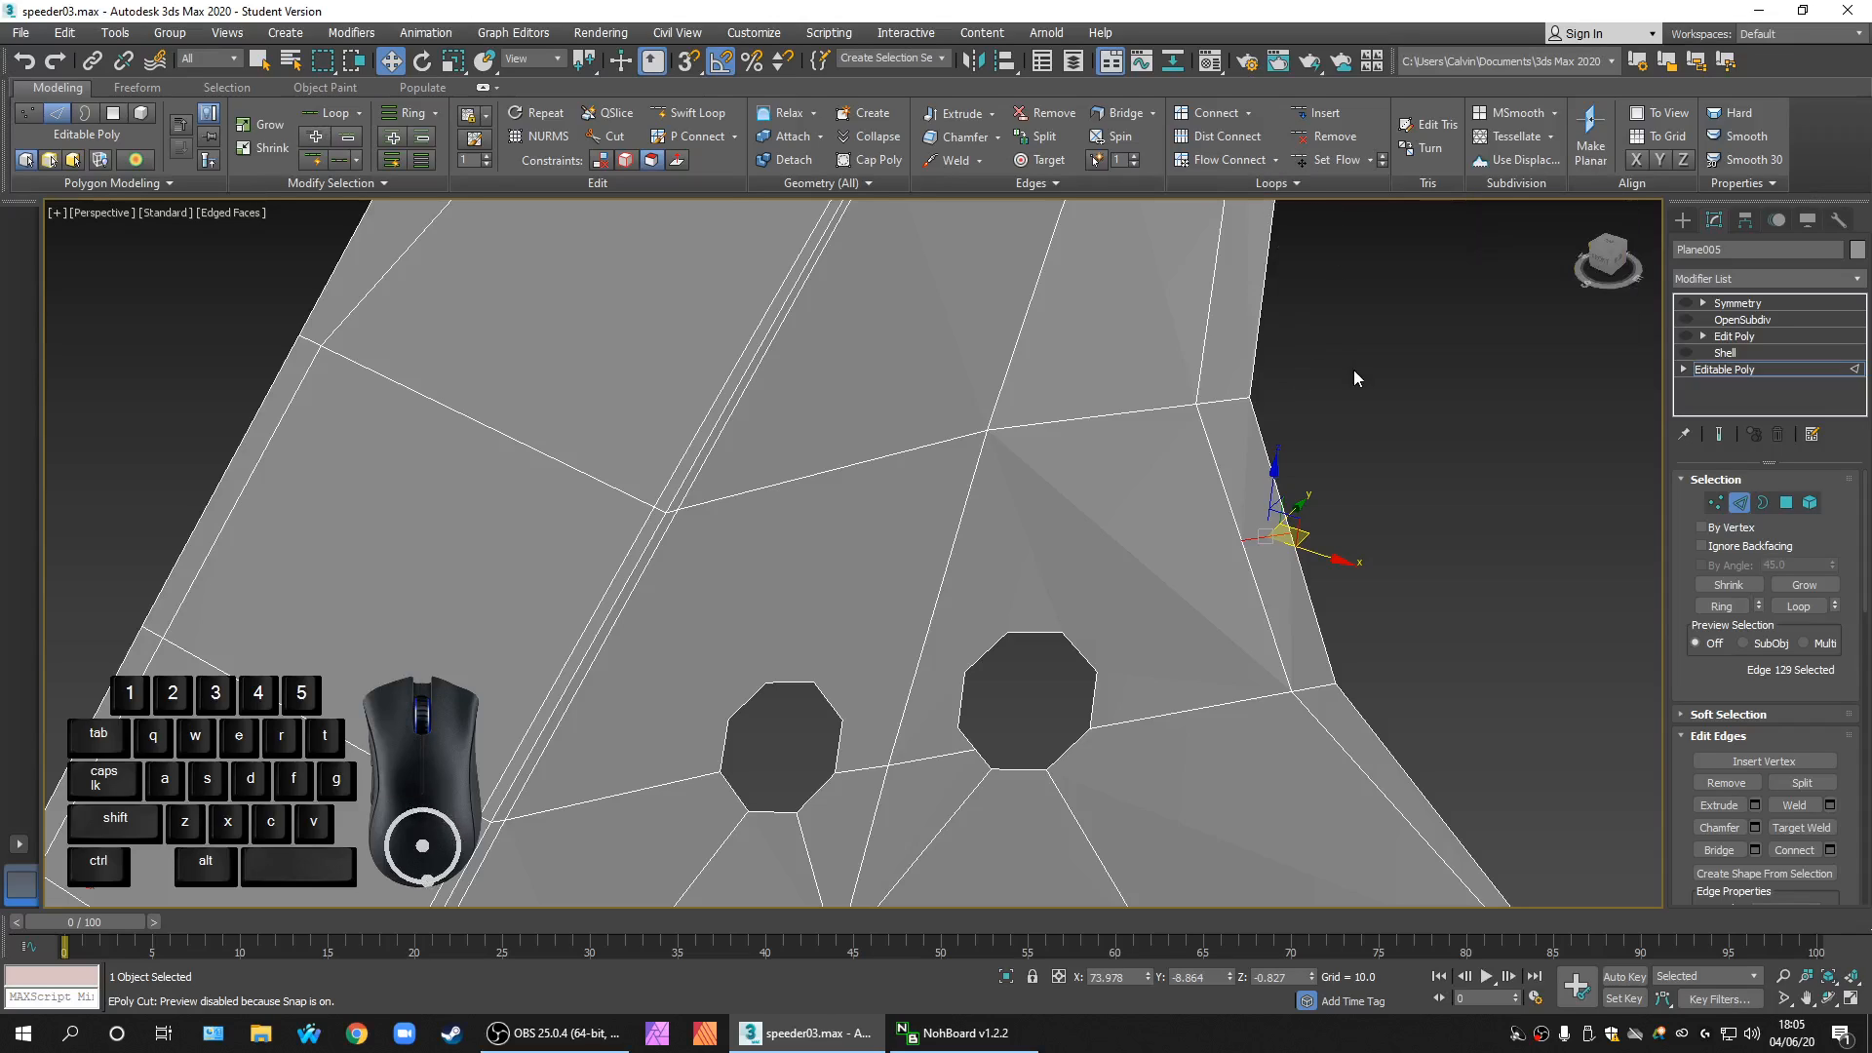
middle_drag(1396, 461, 1387, 461)
key(ctrl+z)
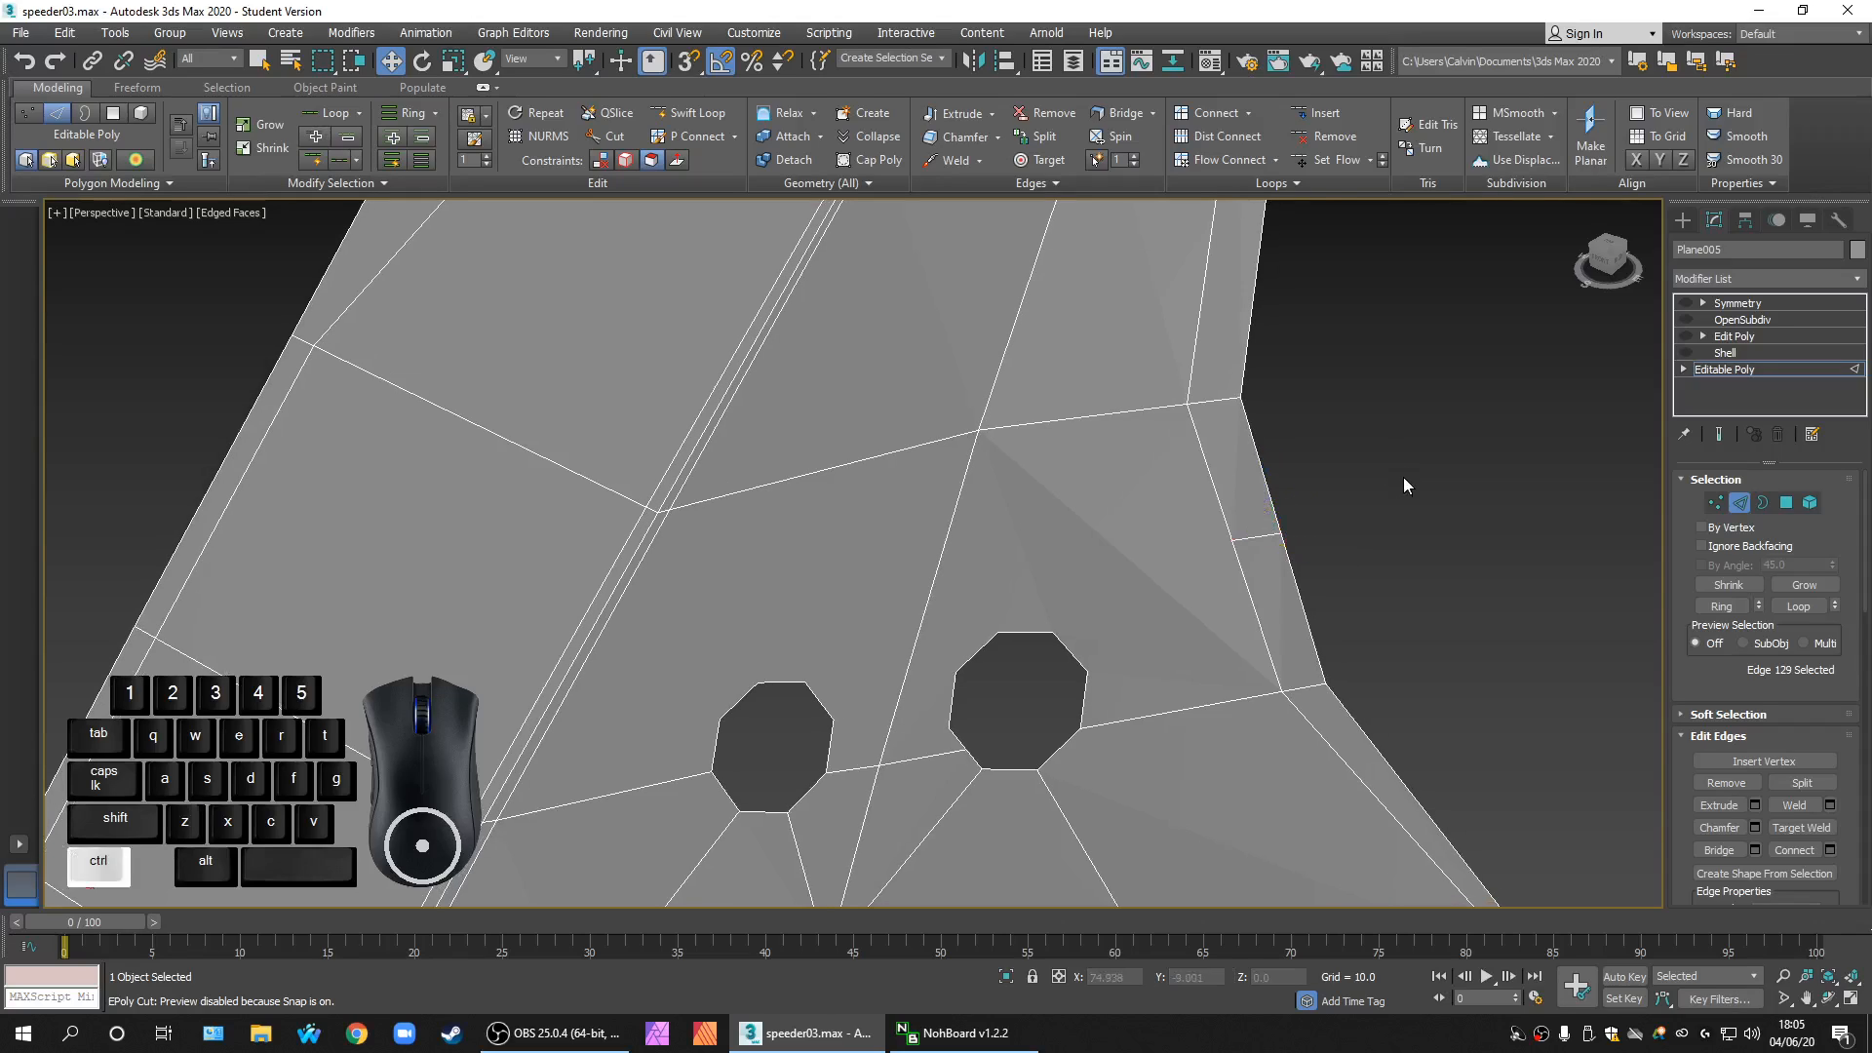
key(ctrl+z)
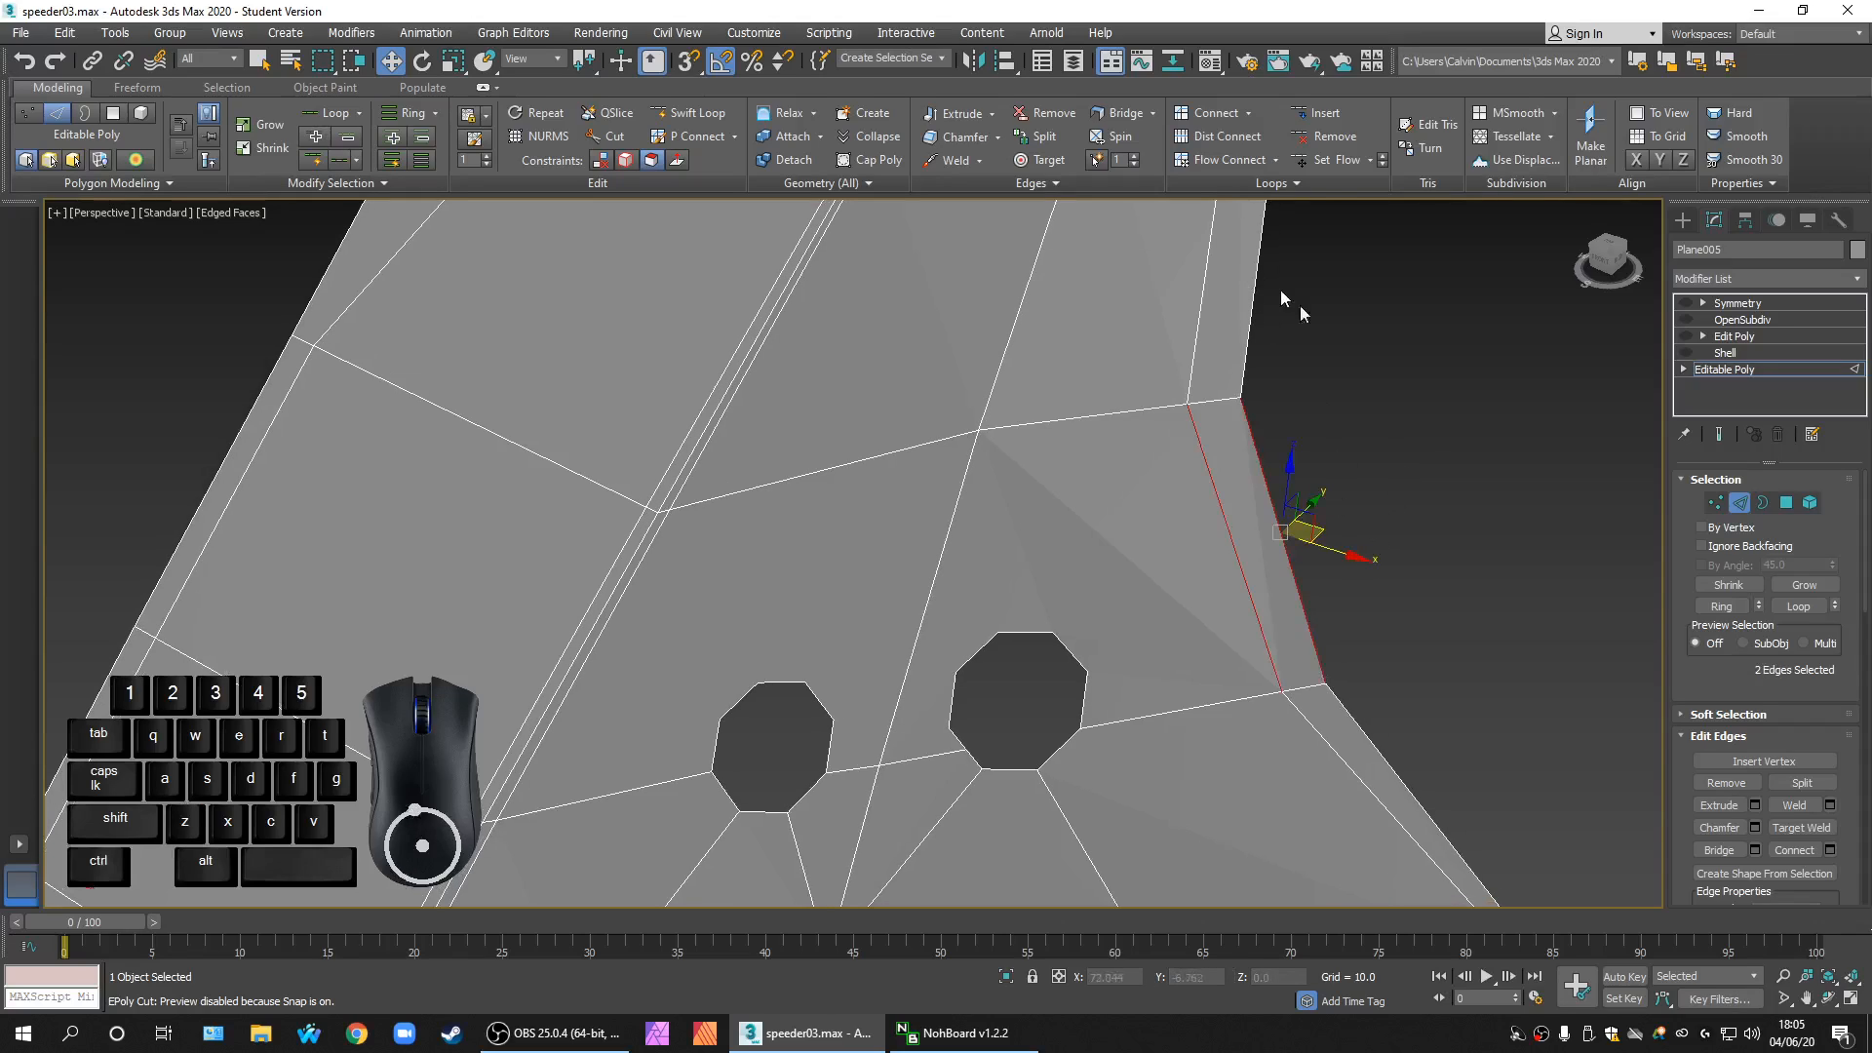
Step: Connect the two selected border edges with one crossing edge, apply Set Flow to it, and clear the selection
click(1808, 850)
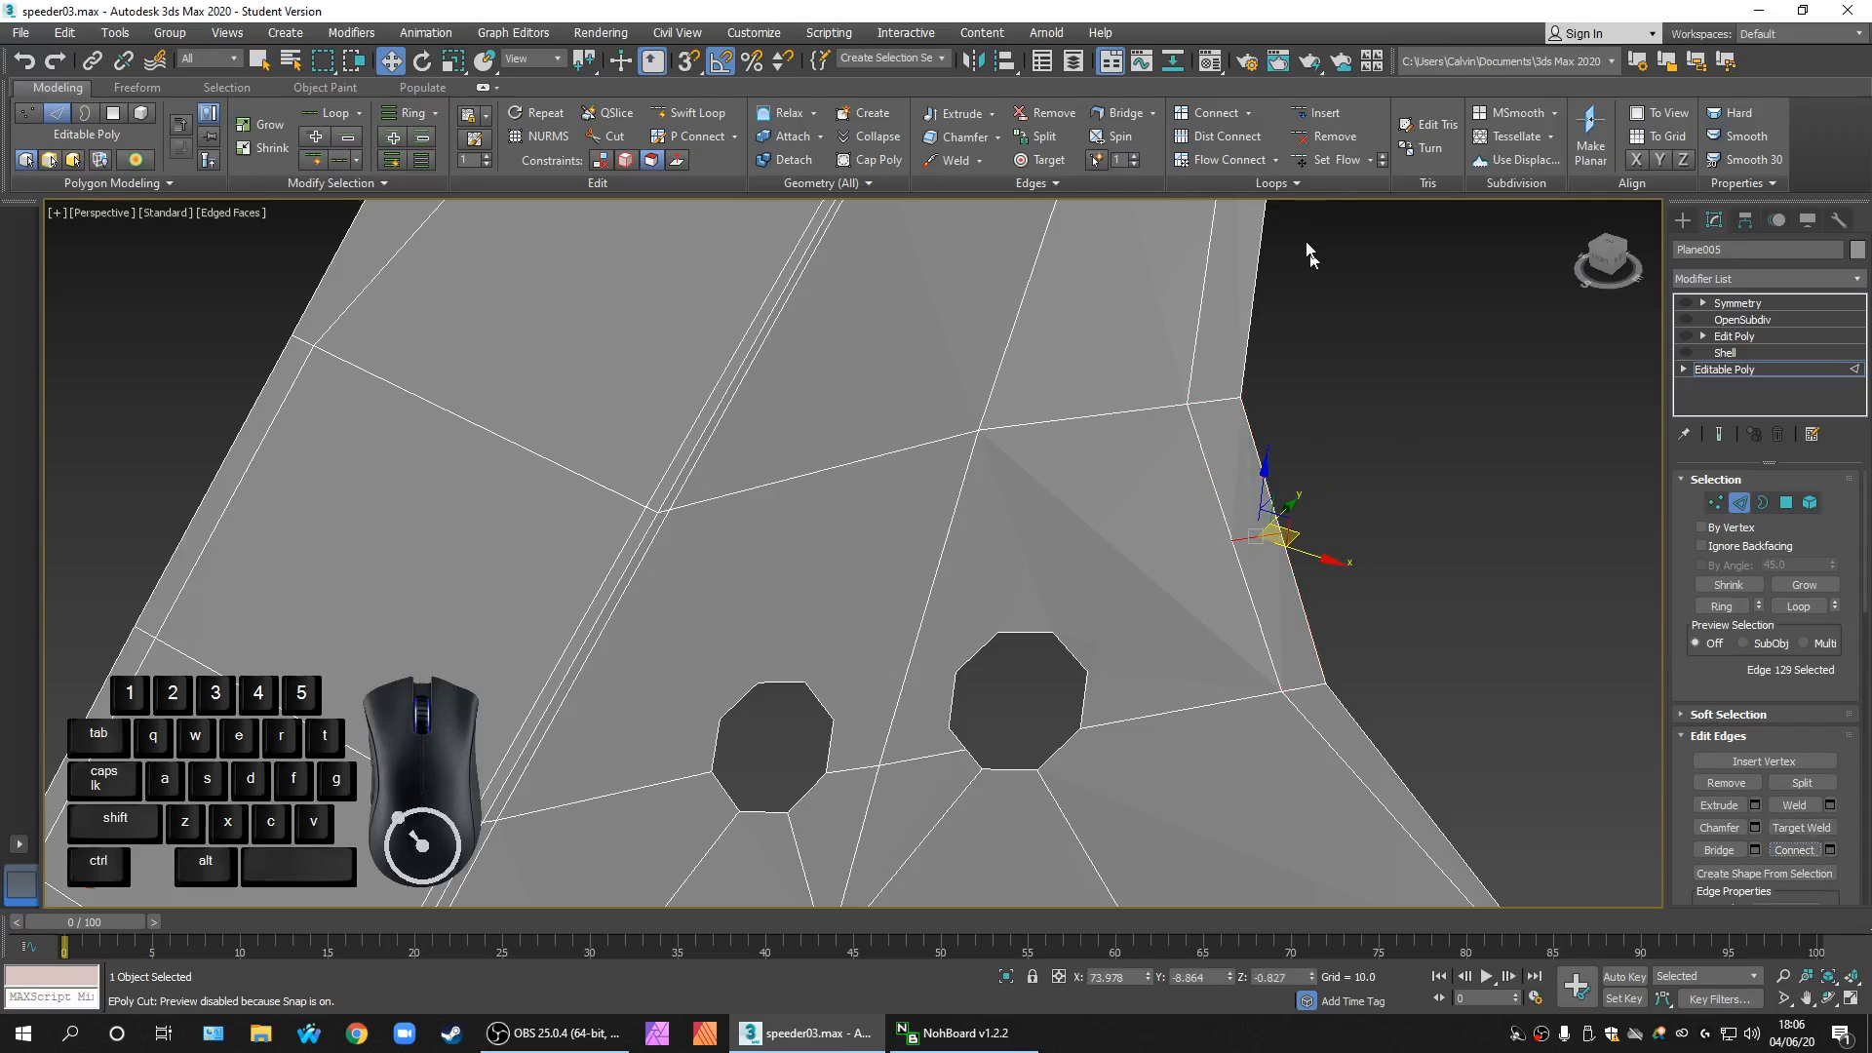
click(1329, 168)
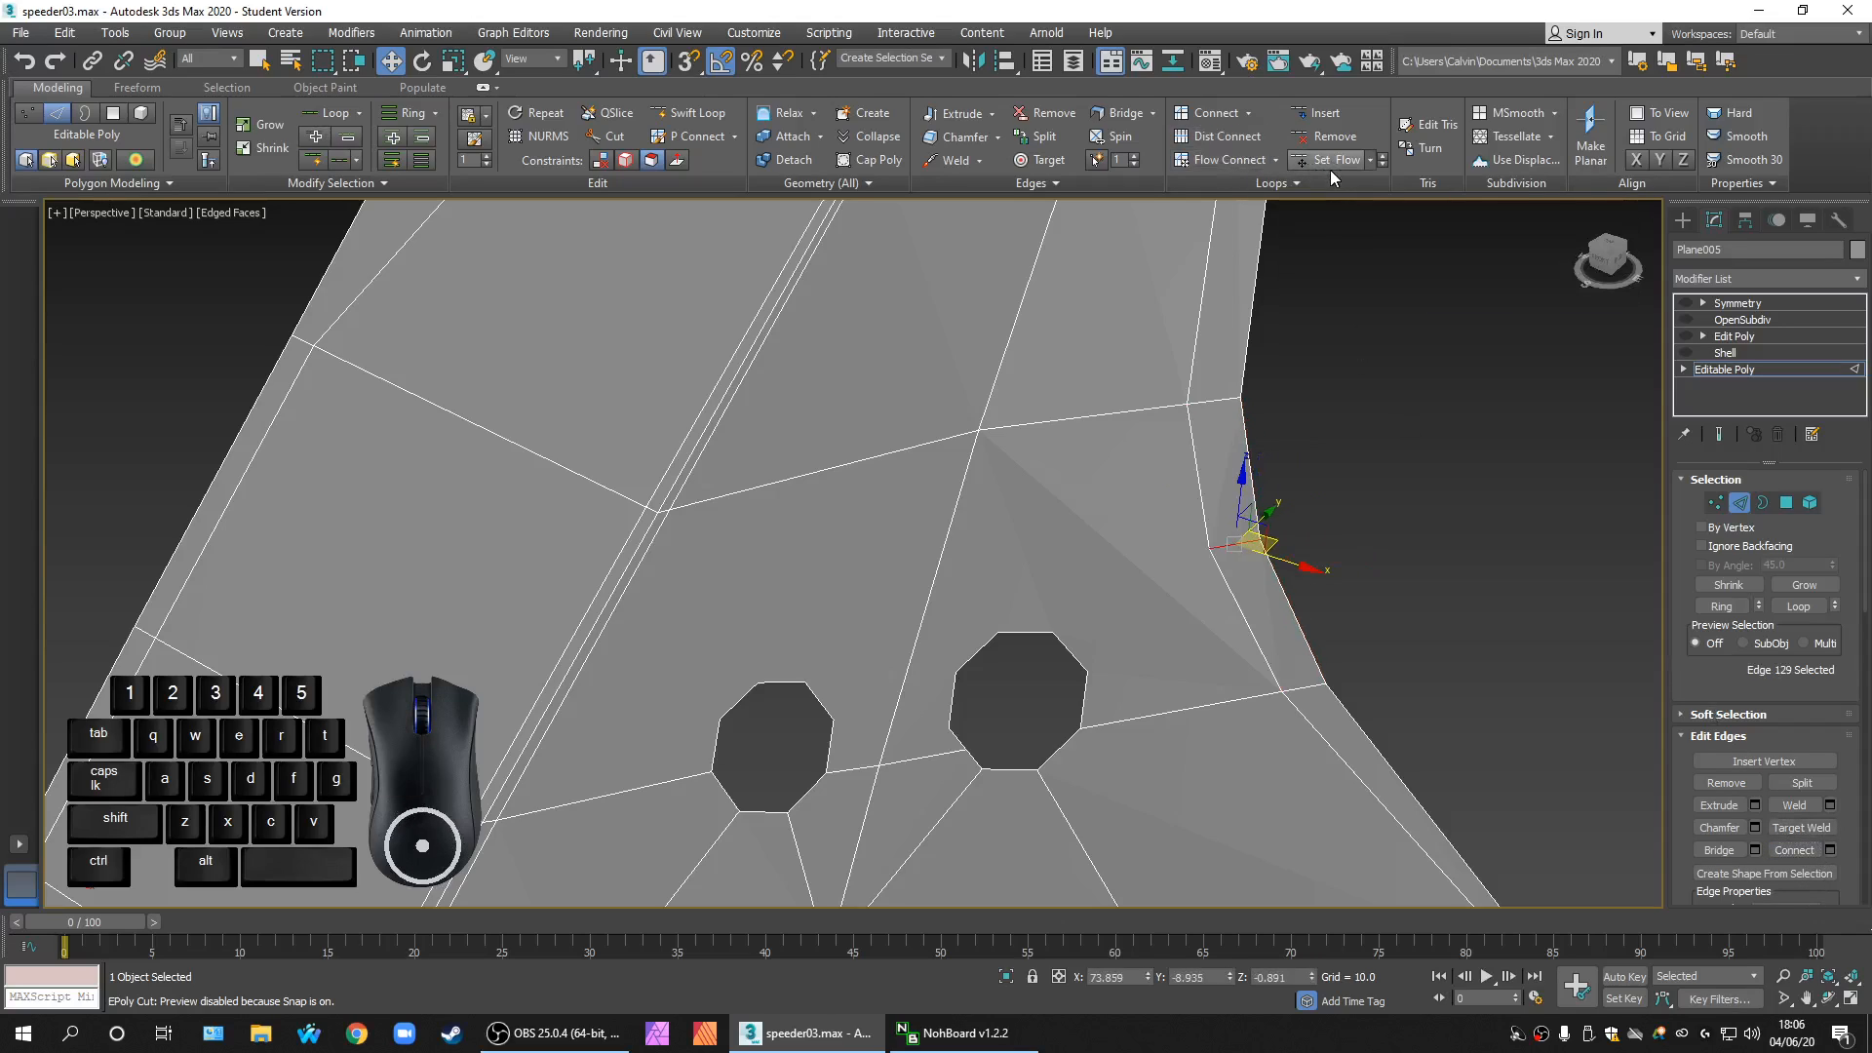
click(1338, 700)
Step: Switch to vertex level and cut an edge from the new inner border vertex to the right hole's upper right side corner
middle_drag(1153, 617, 1204, 620)
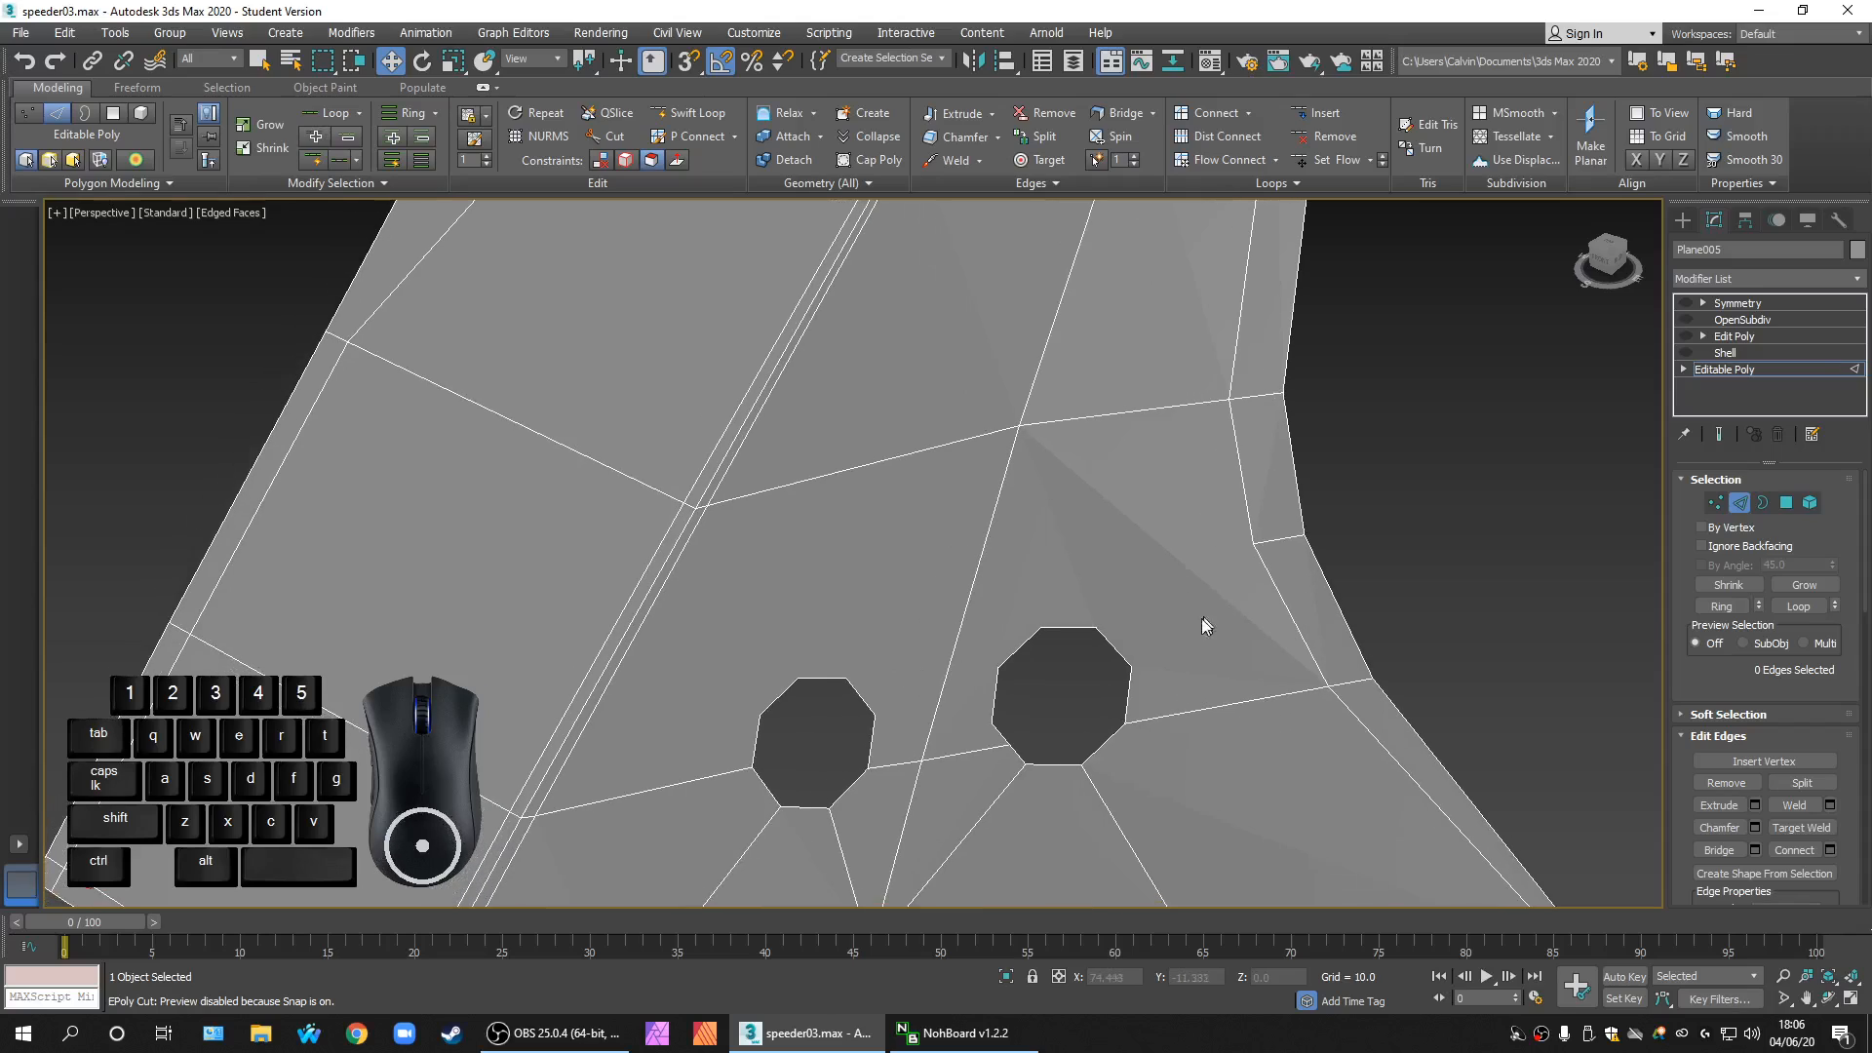
scroll(1205, 620, up, 2)
scroll(1482, 633, down, 5)
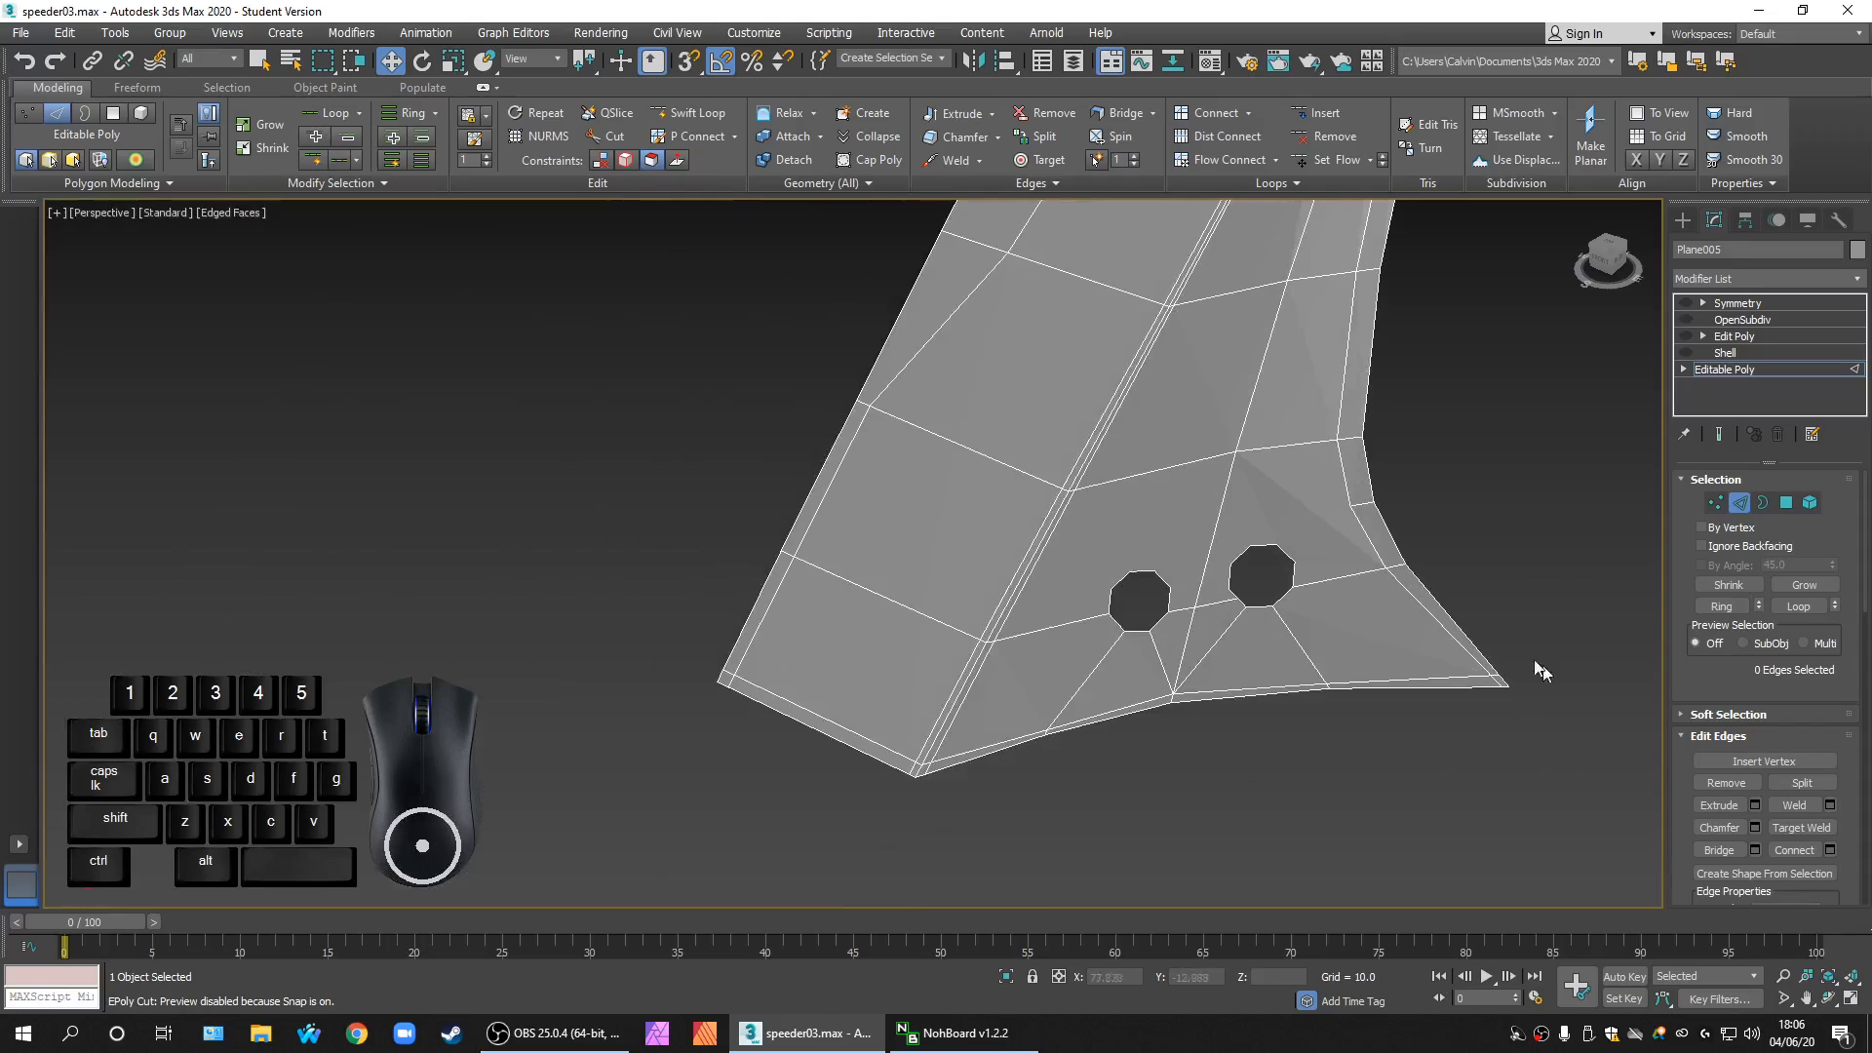
middle_drag(1374, 679, 1135, 758)
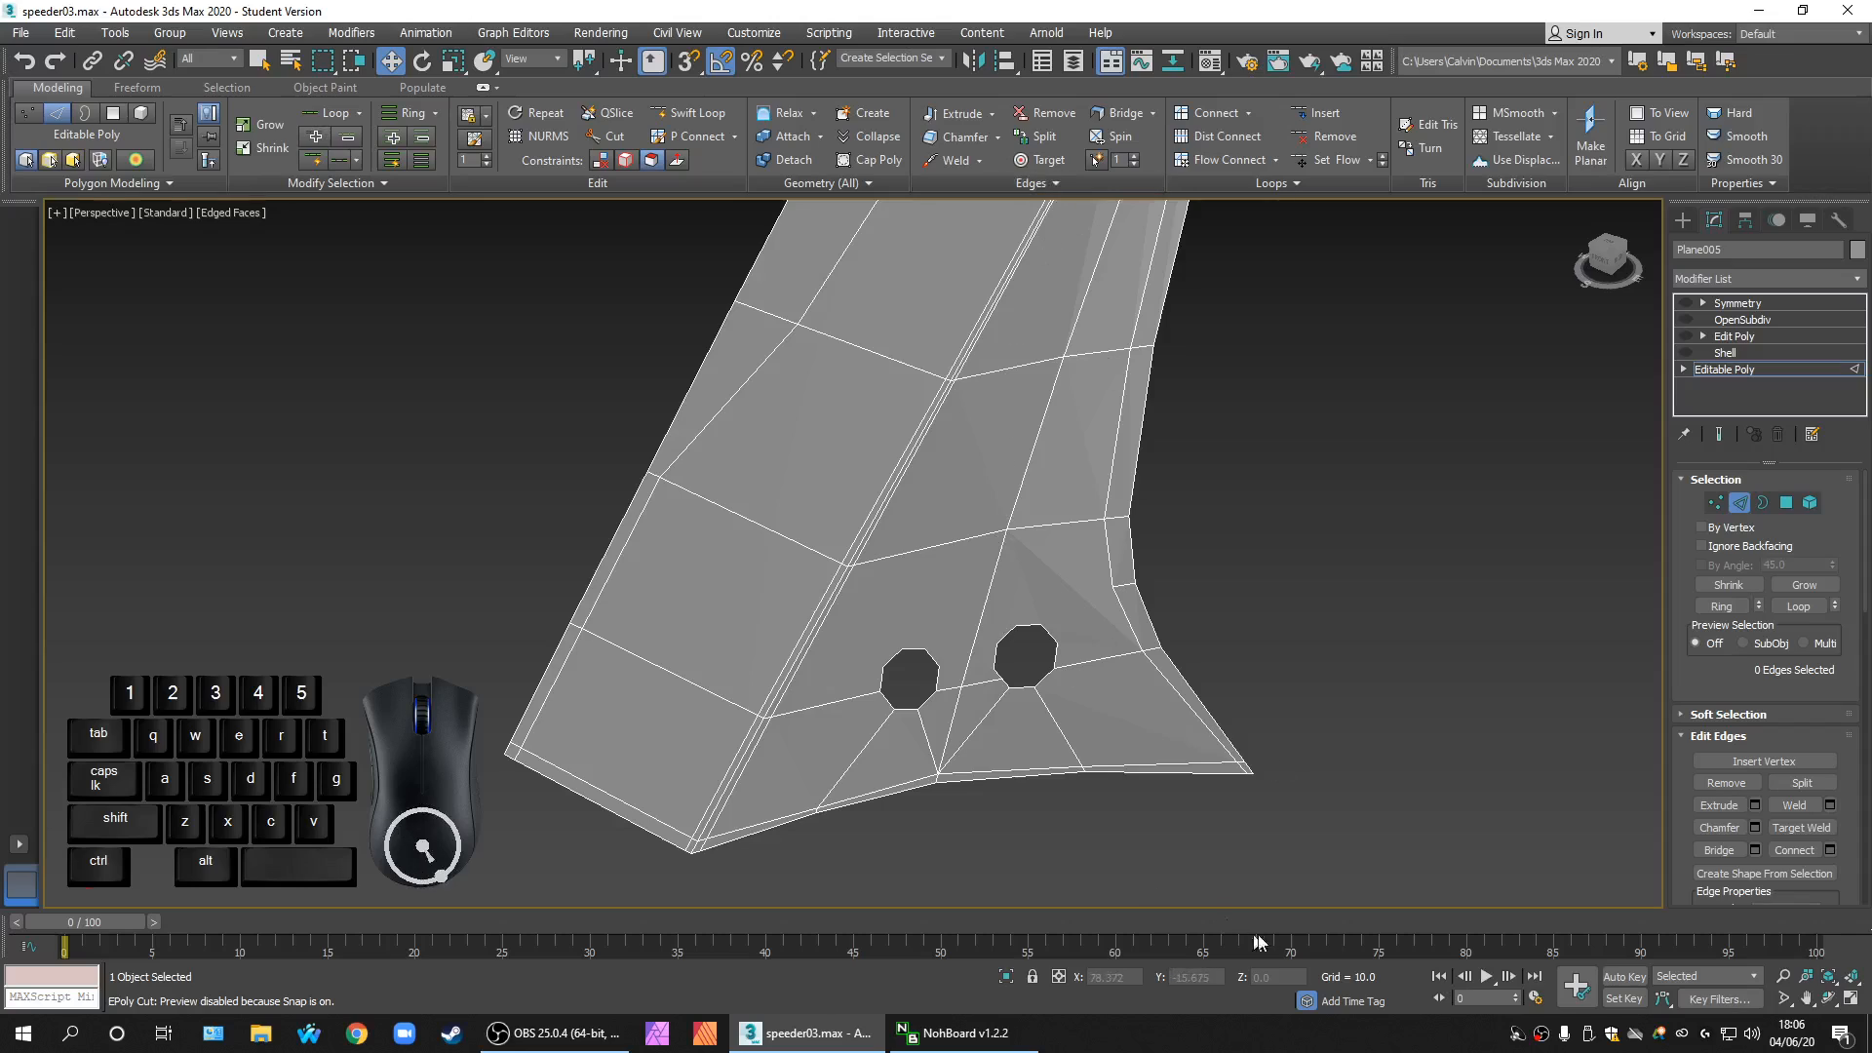
scroll(1189, 729, up, 1)
scroll(1232, 669, up, 3)
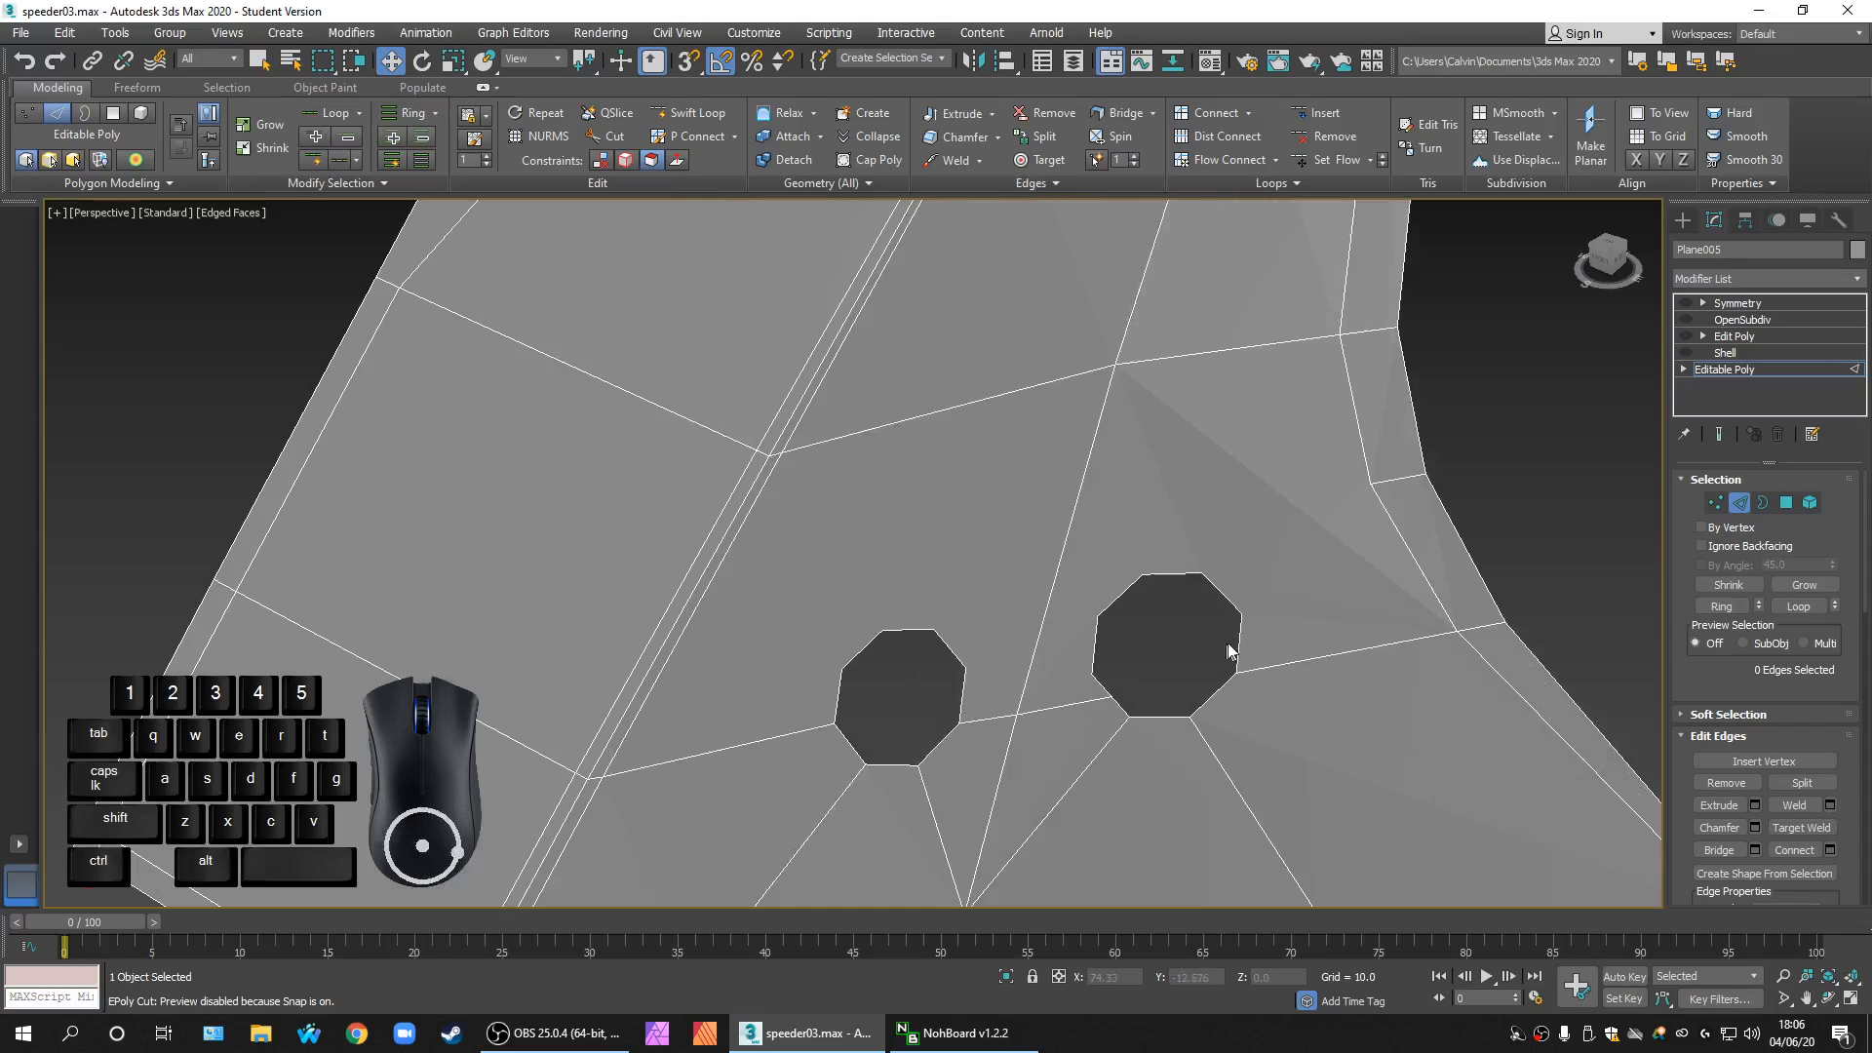
scroll(1260, 595, up, 2)
click(1713, 503)
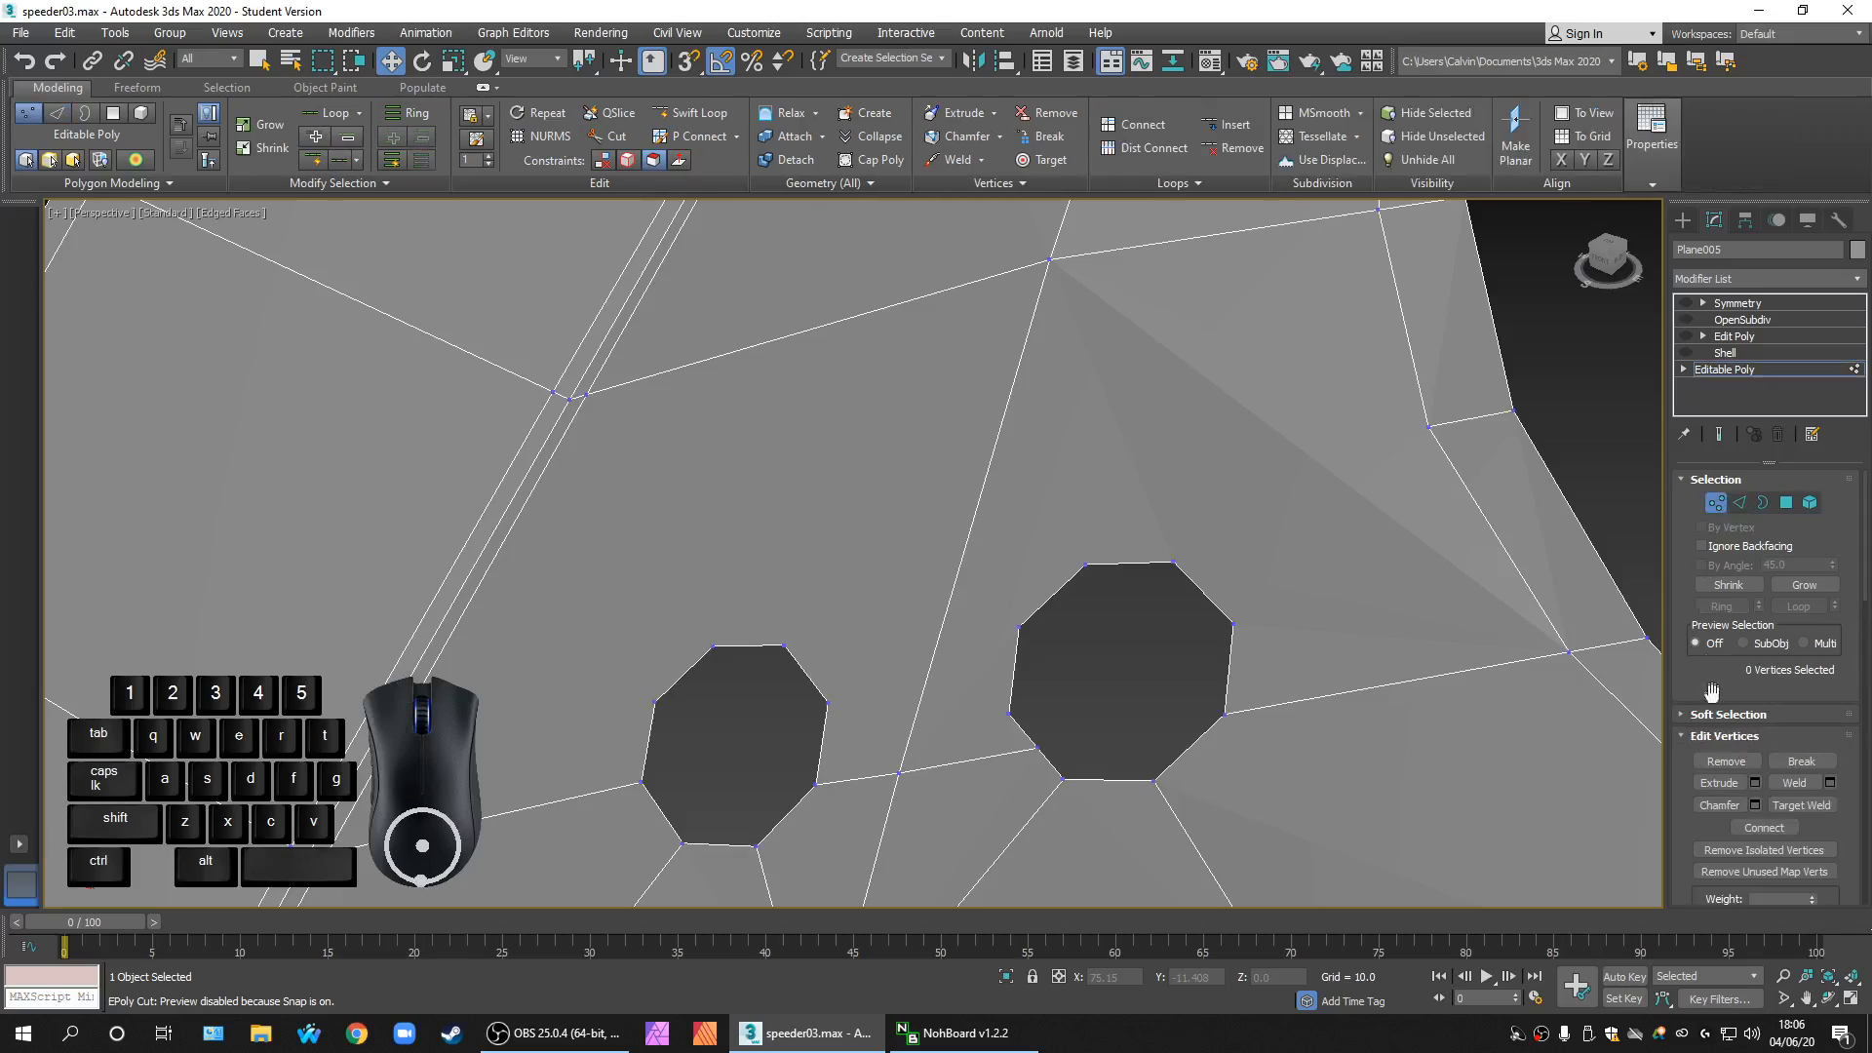
drag(1863, 592, 1867, 700)
click(1801, 703)
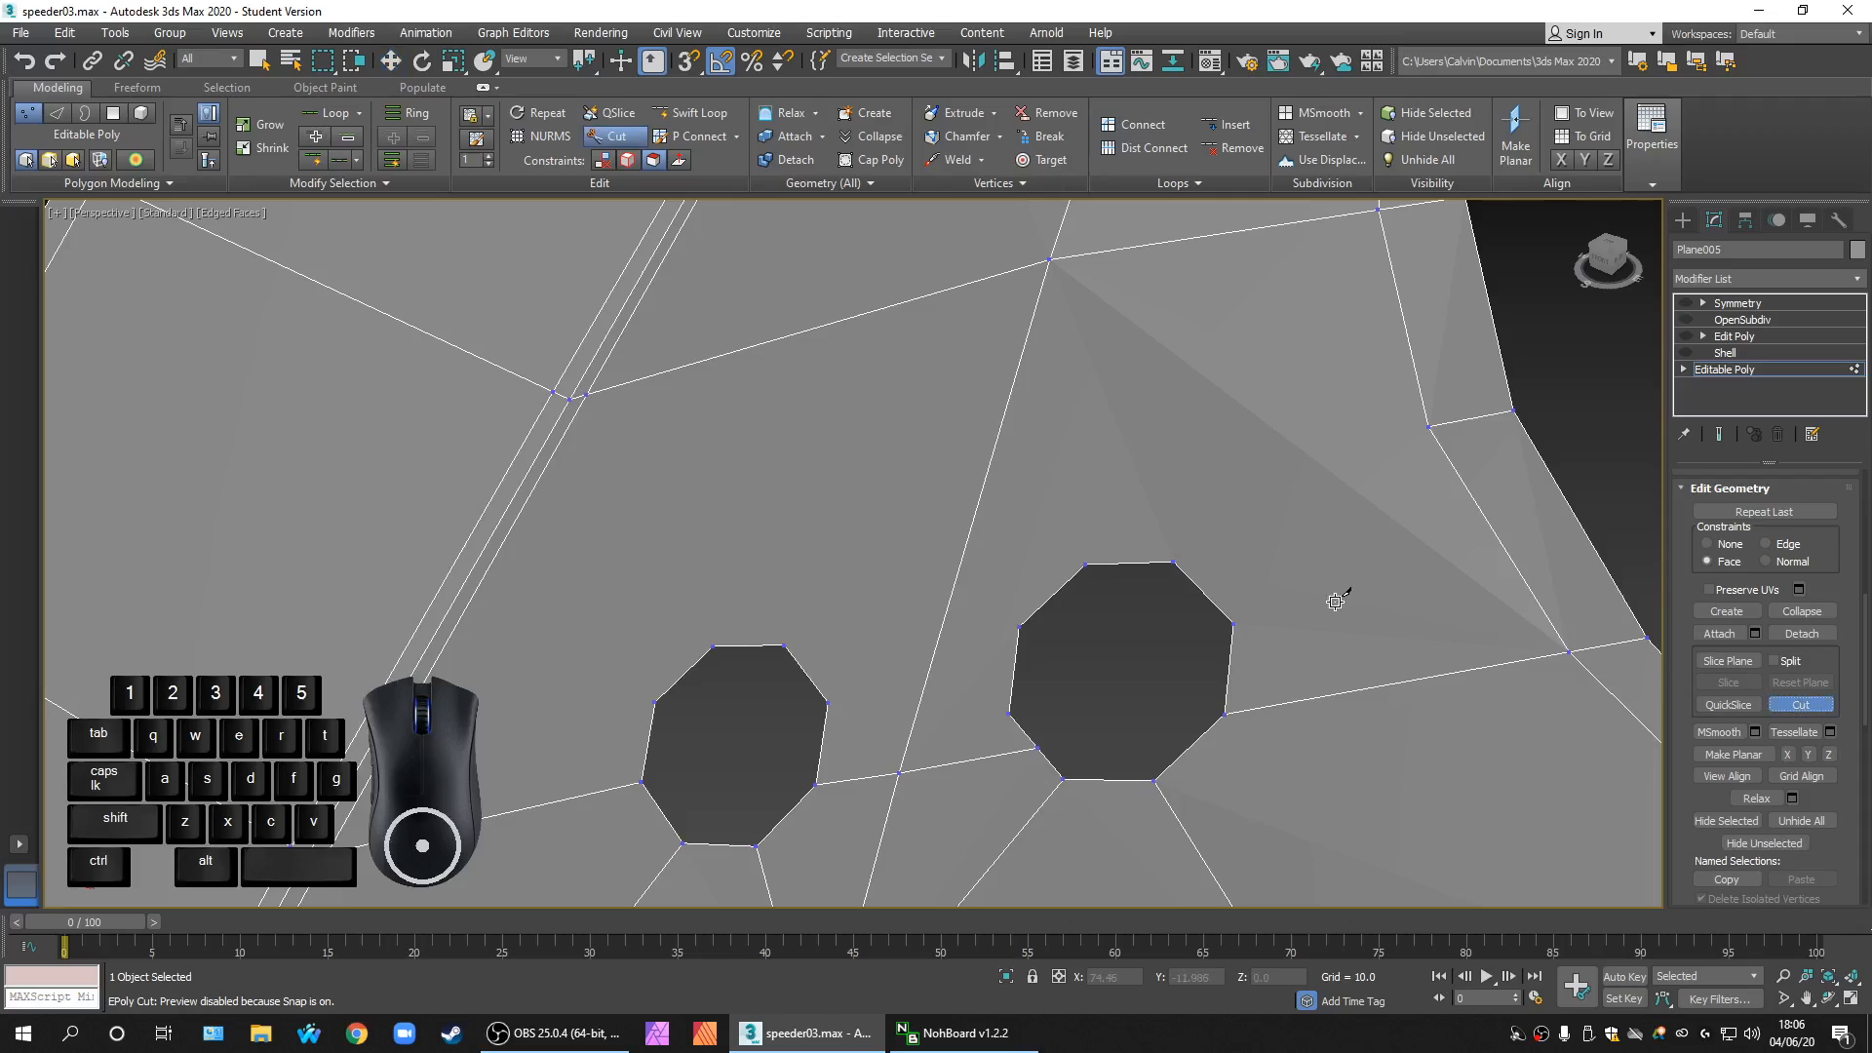
middle_drag(1350, 606, 1293, 627)
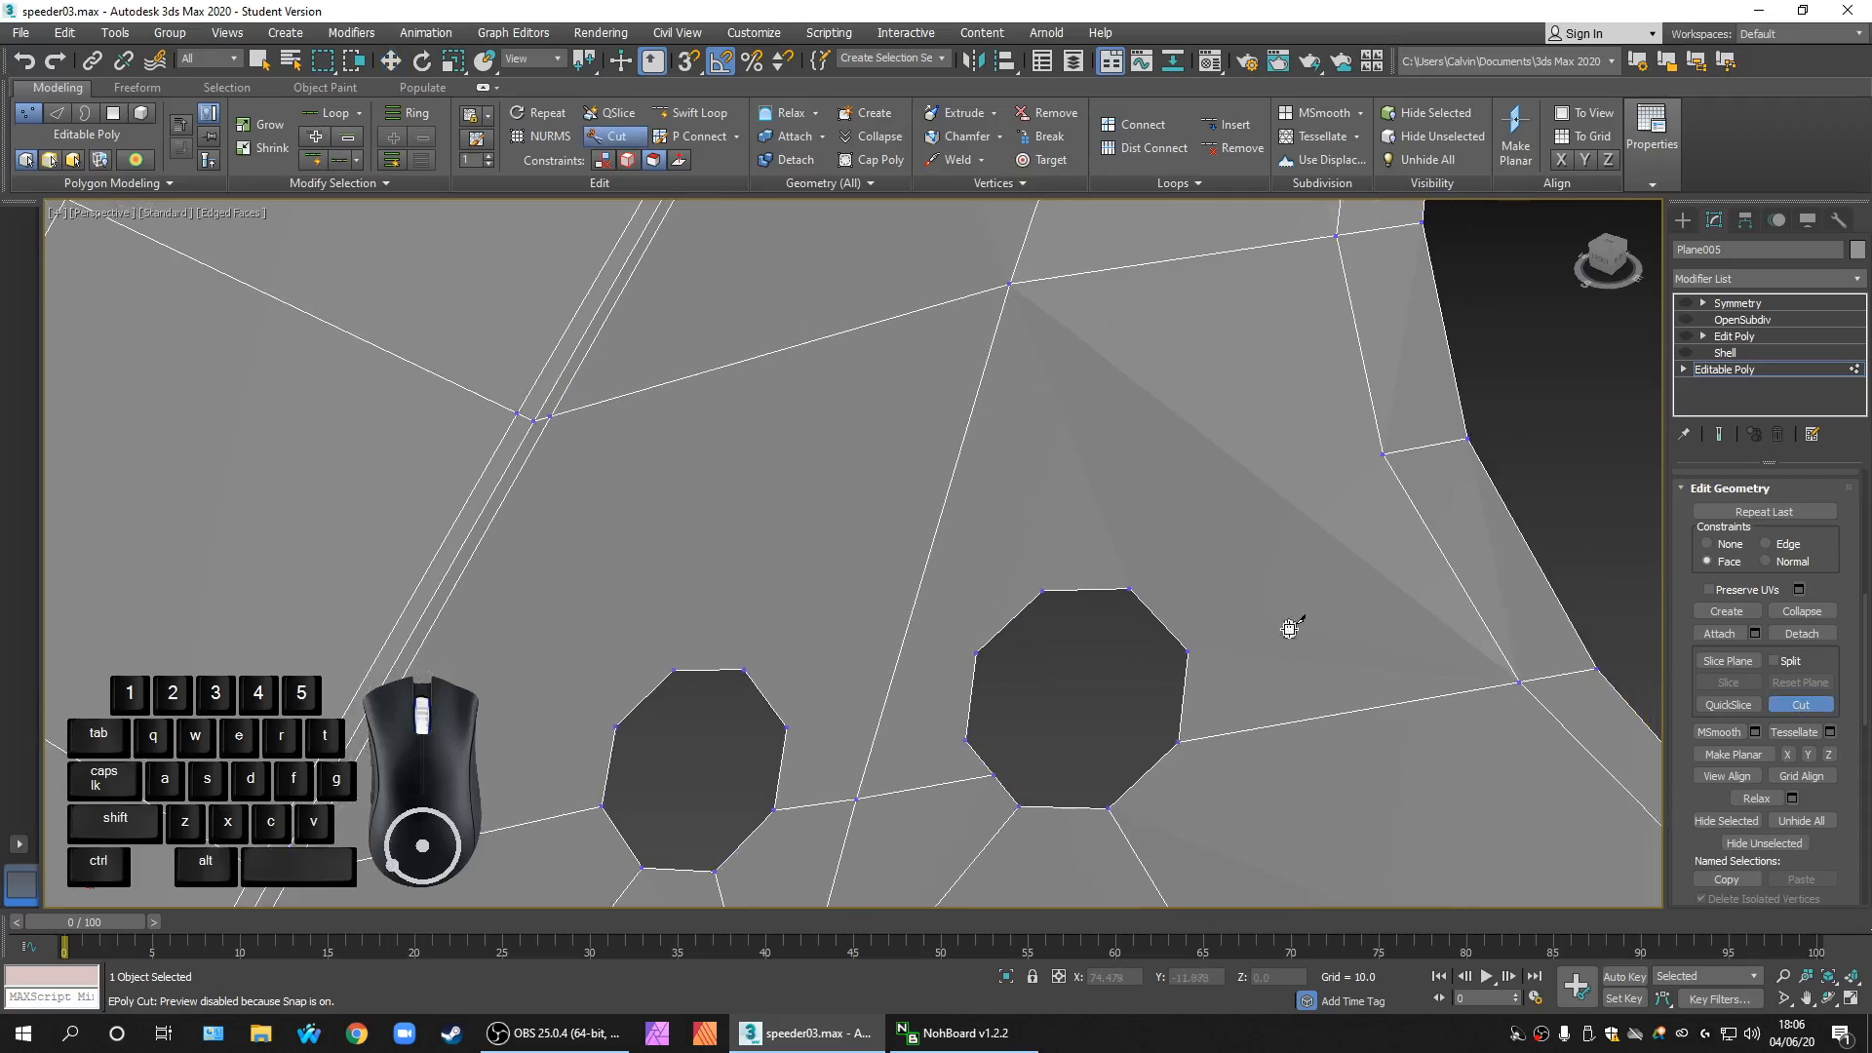
click(1386, 451)
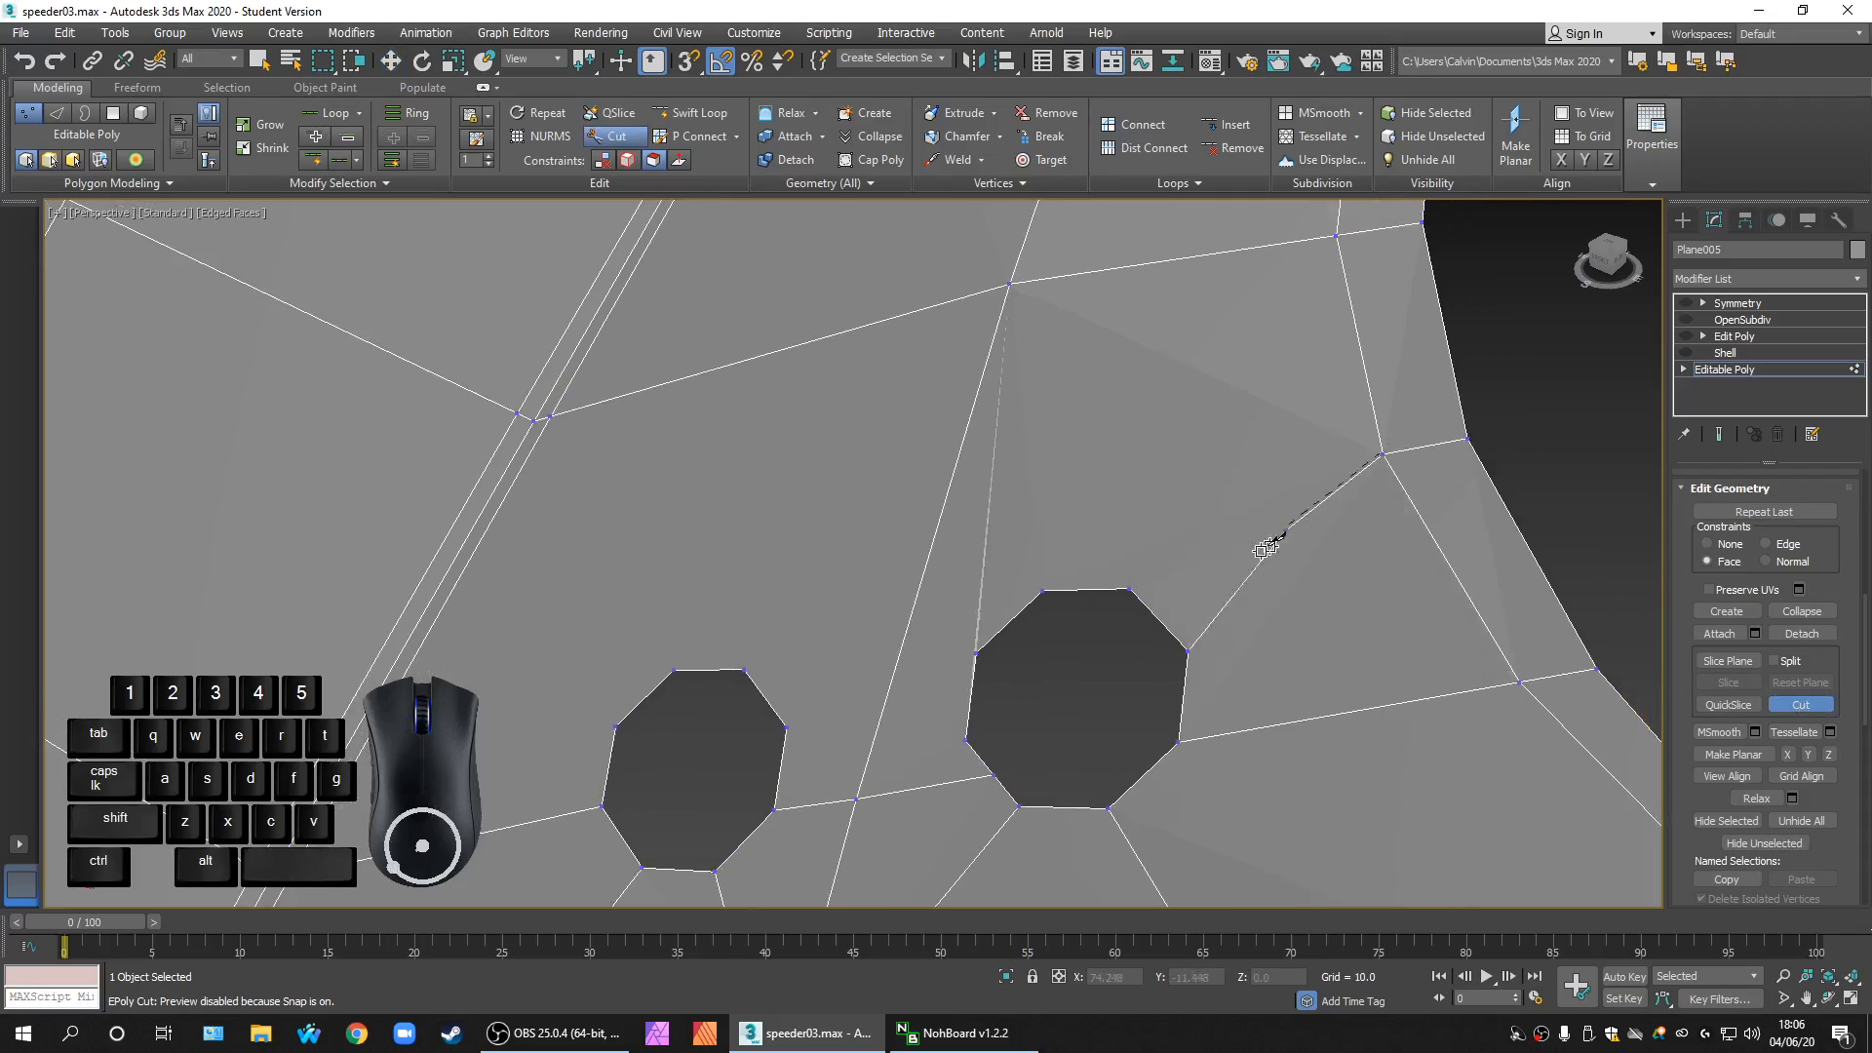
click(1189, 647)
middle_drag(1203, 527, 1209, 646)
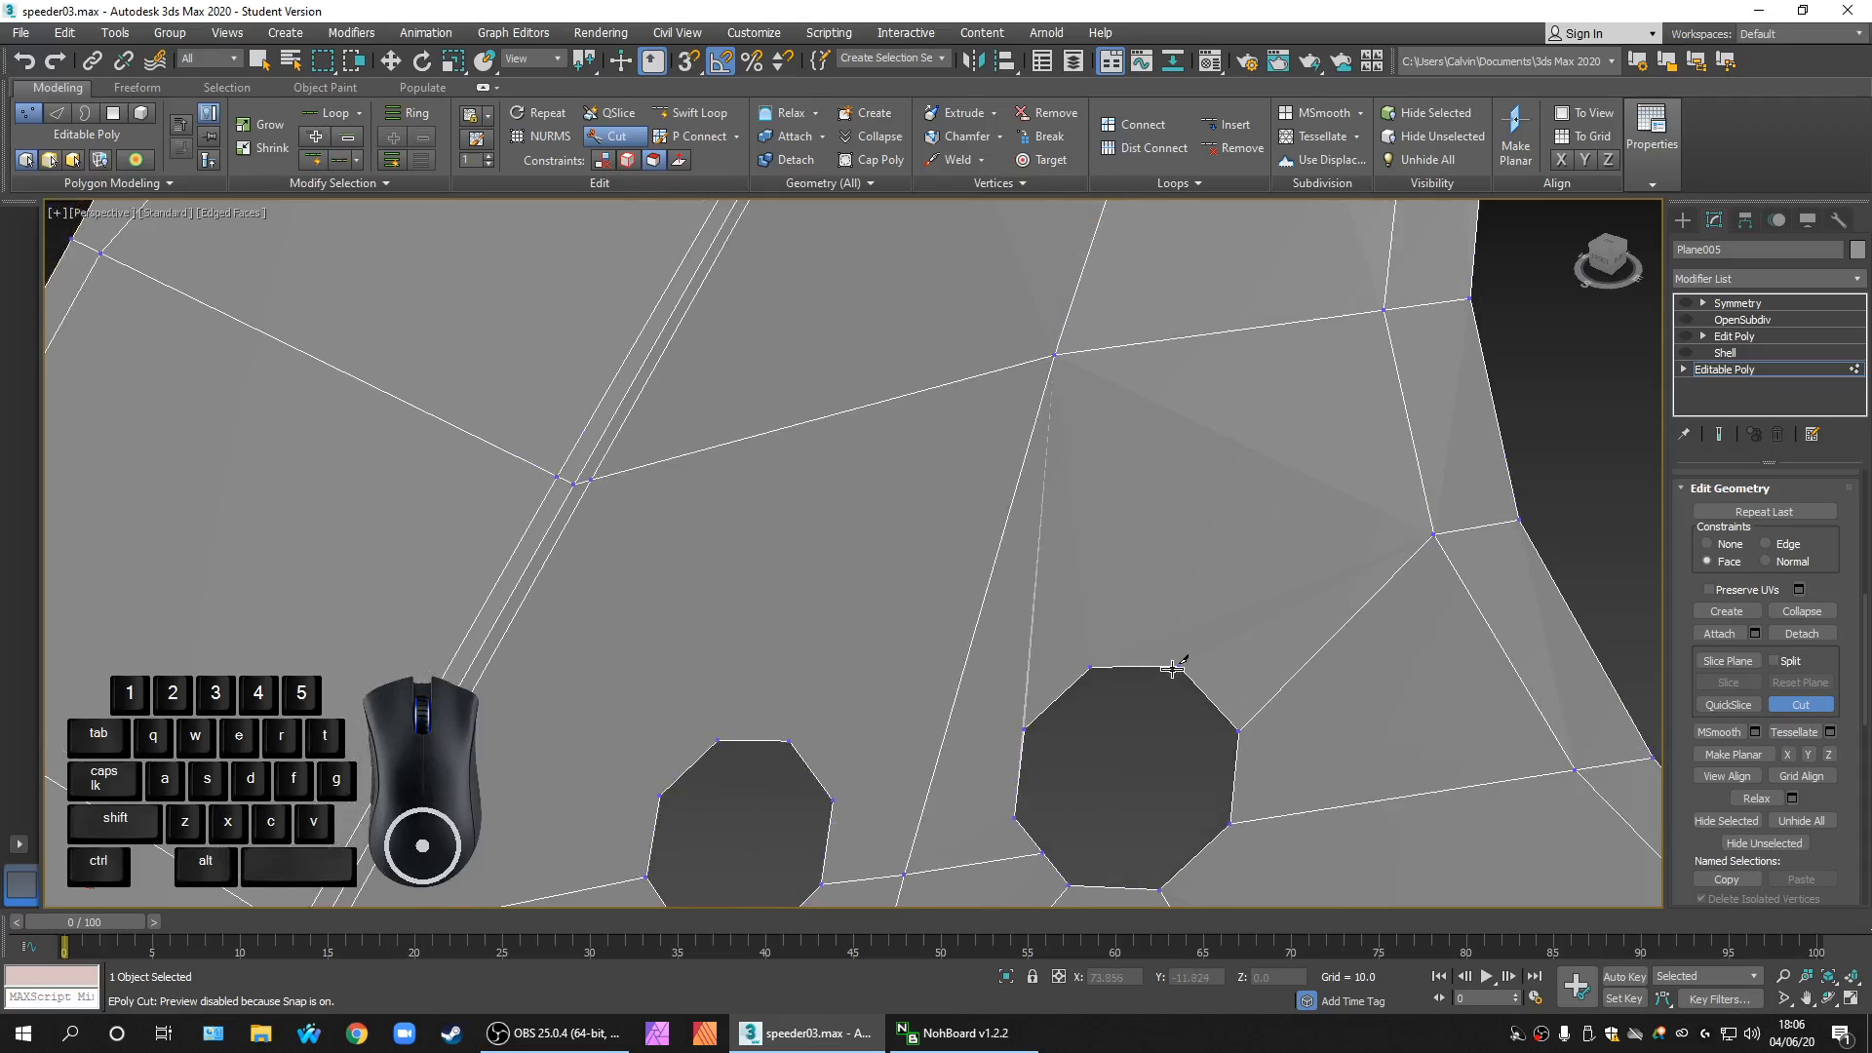
Step: Cut edges from the right hole's two top corners, one to the inner border vertex above and one to the panel vertex above
click(1383, 310)
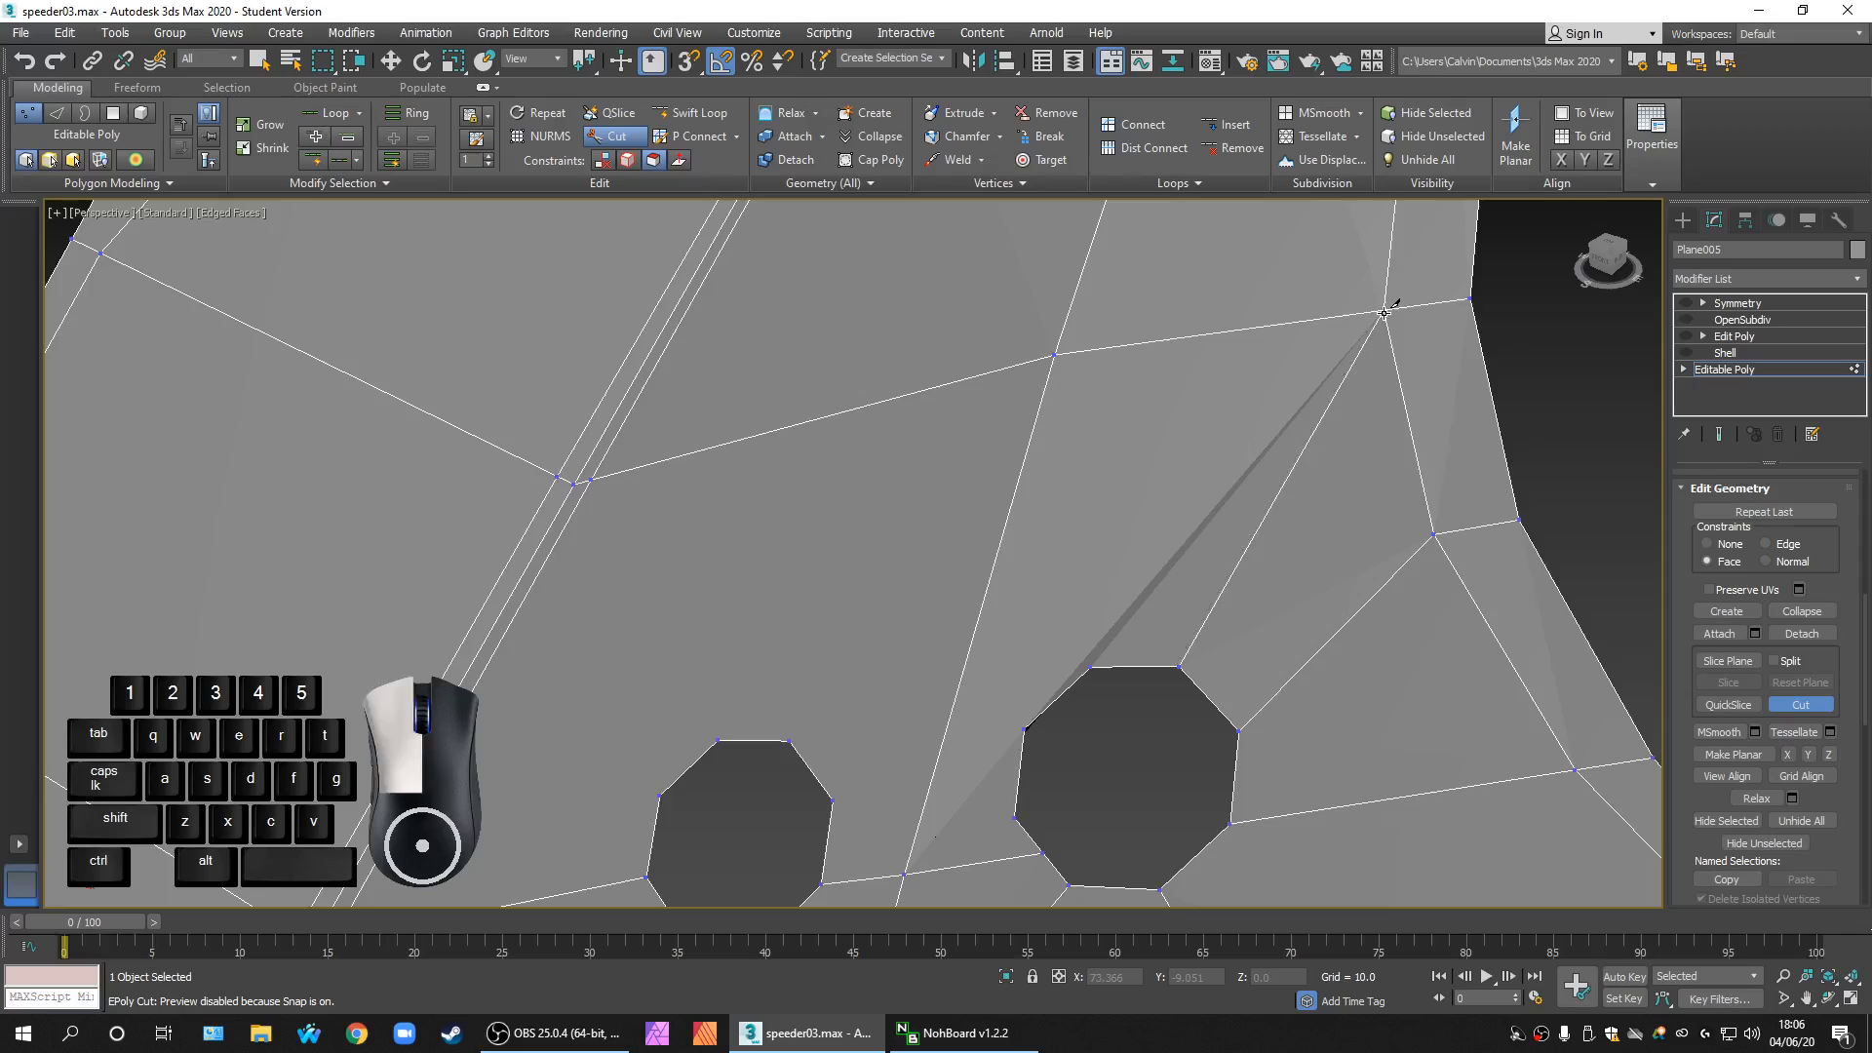
middle_drag(1270, 615, 1308, 665)
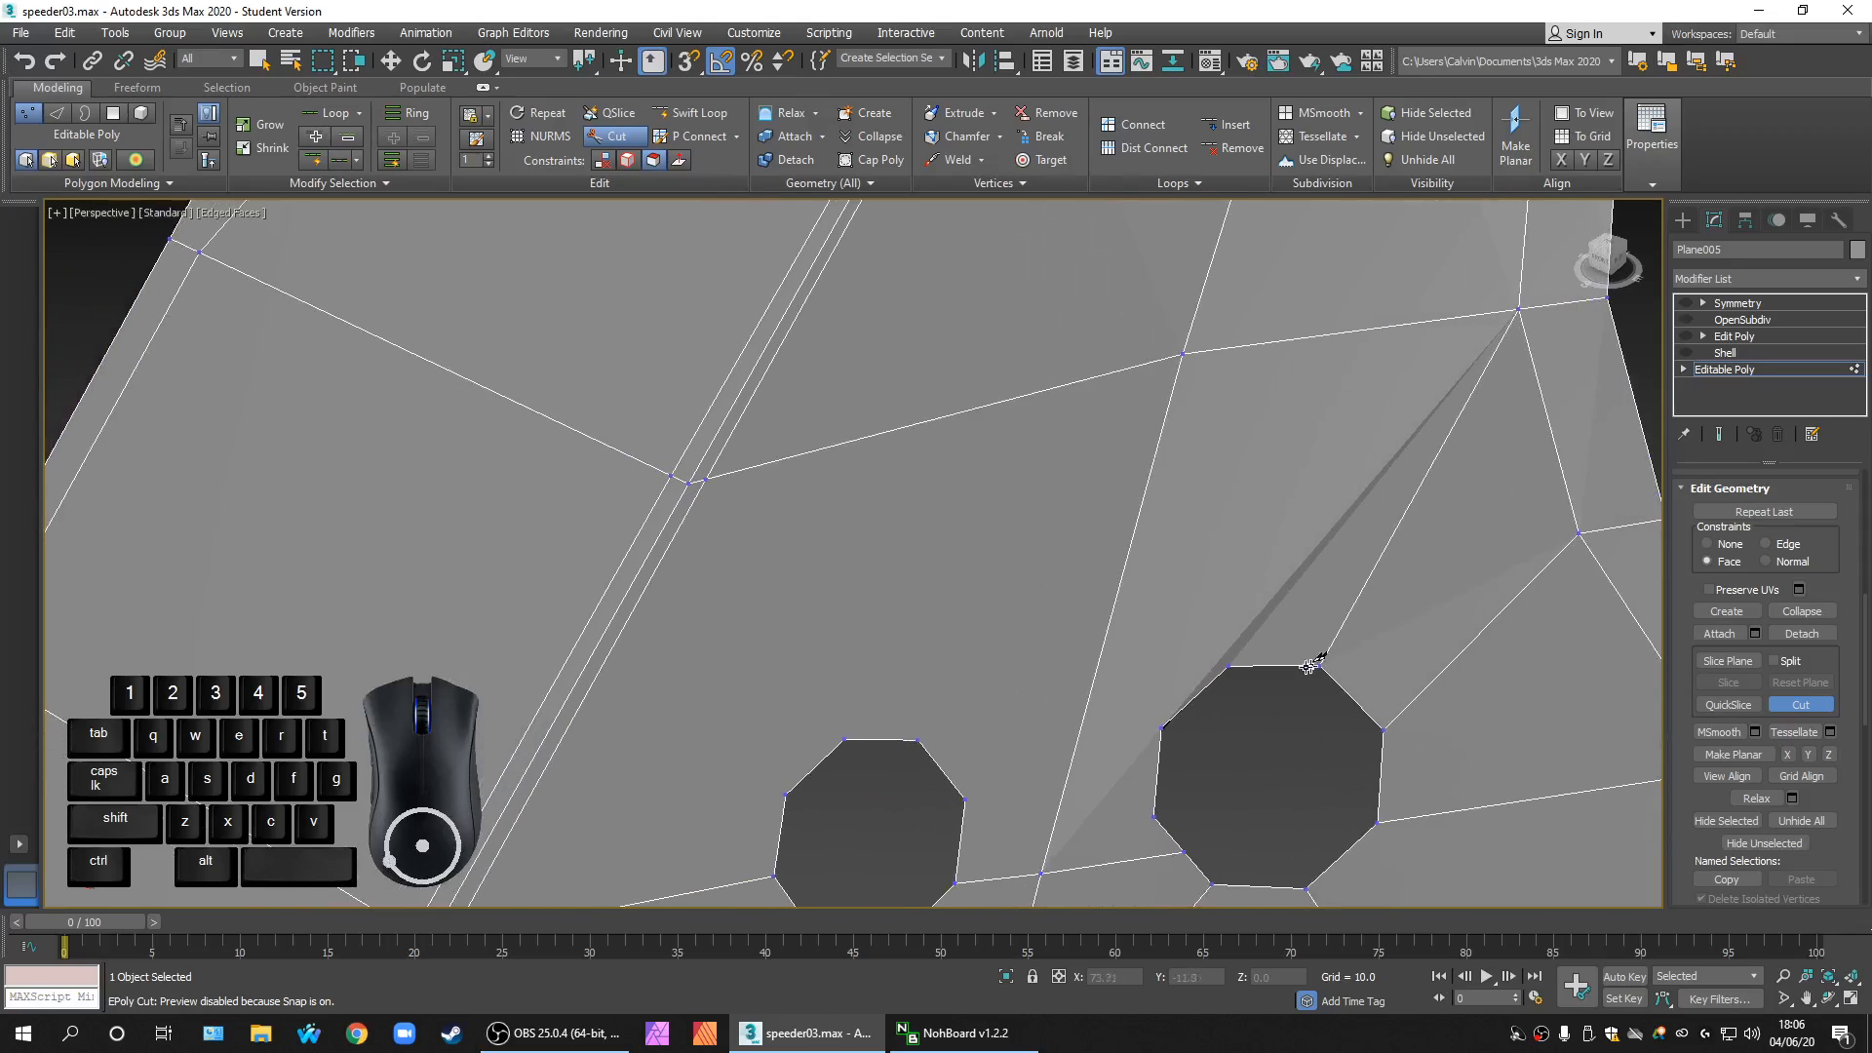
click(1229, 668)
click(1183, 355)
right_click(1184, 355)
Step: Cut two edges across the gap, joining the right hole's two left-side corners to the left hole's top-right and upper right side corners
middle_drag(1273, 688, 1338, 608)
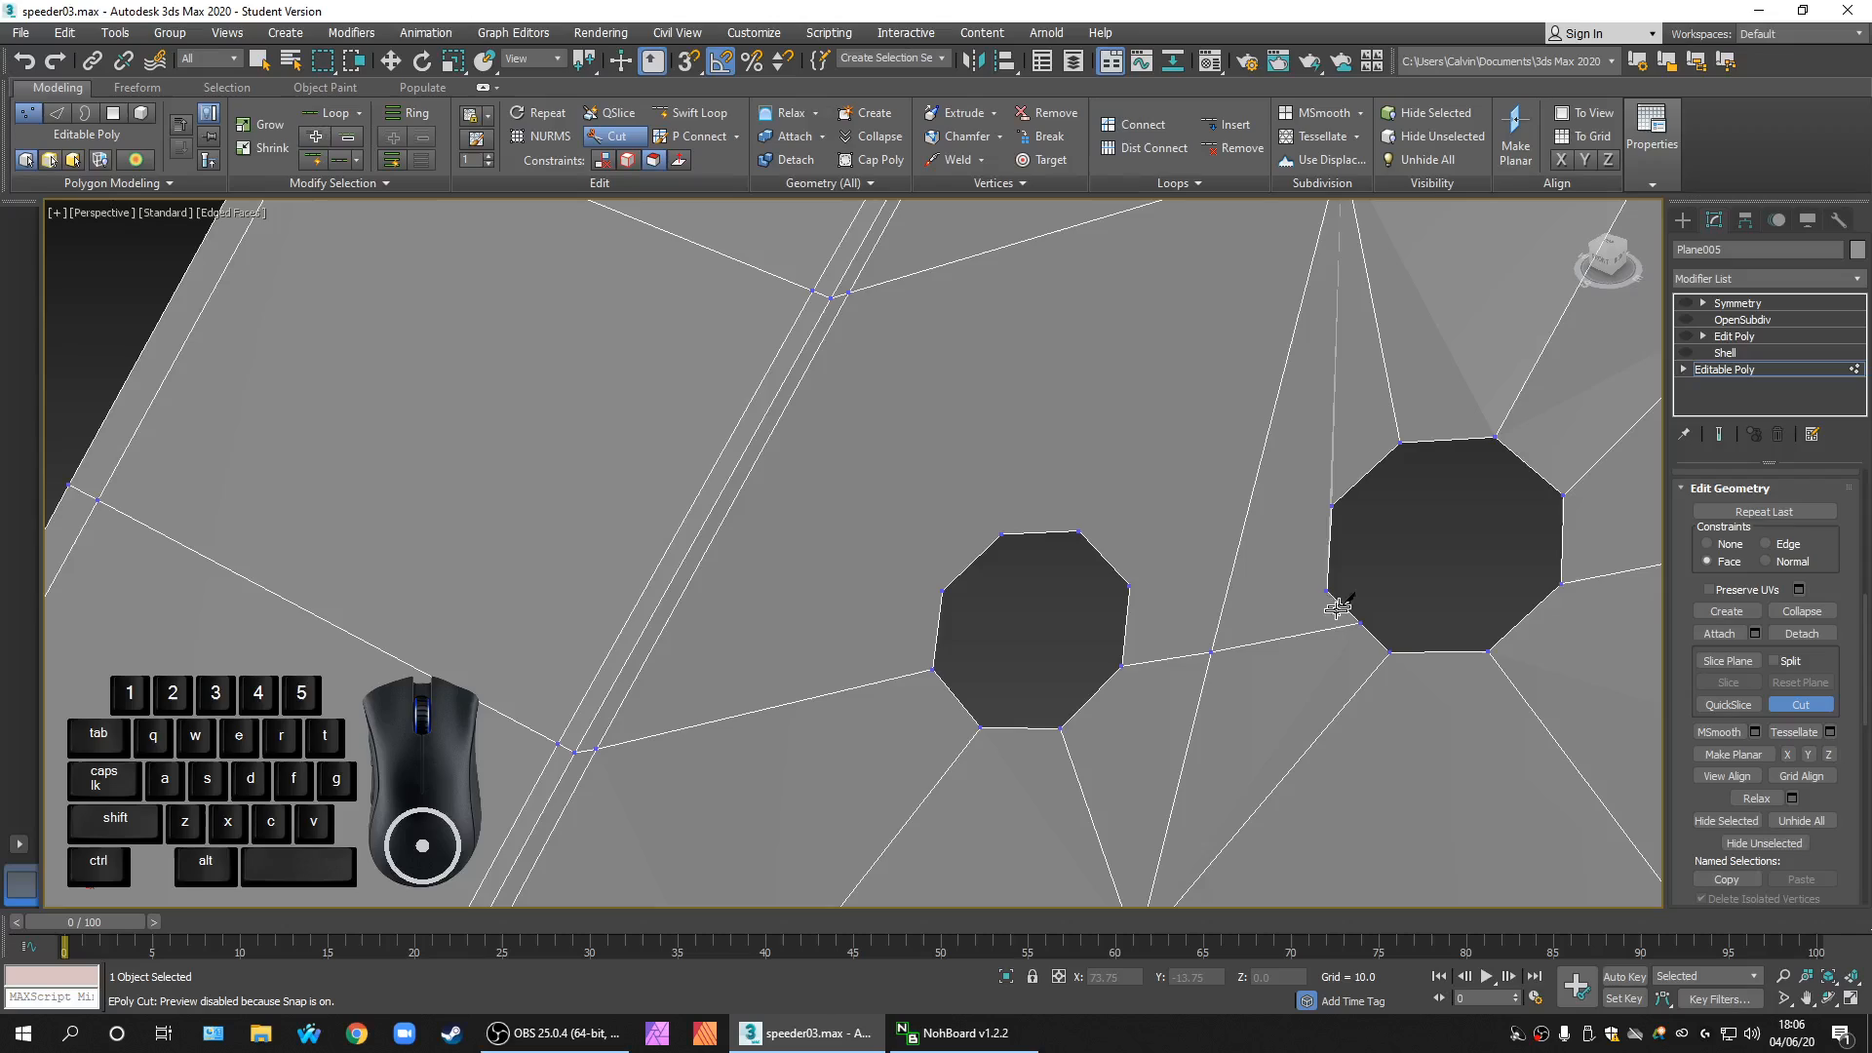
scroll(1337, 609, up, 2)
click(1341, 466)
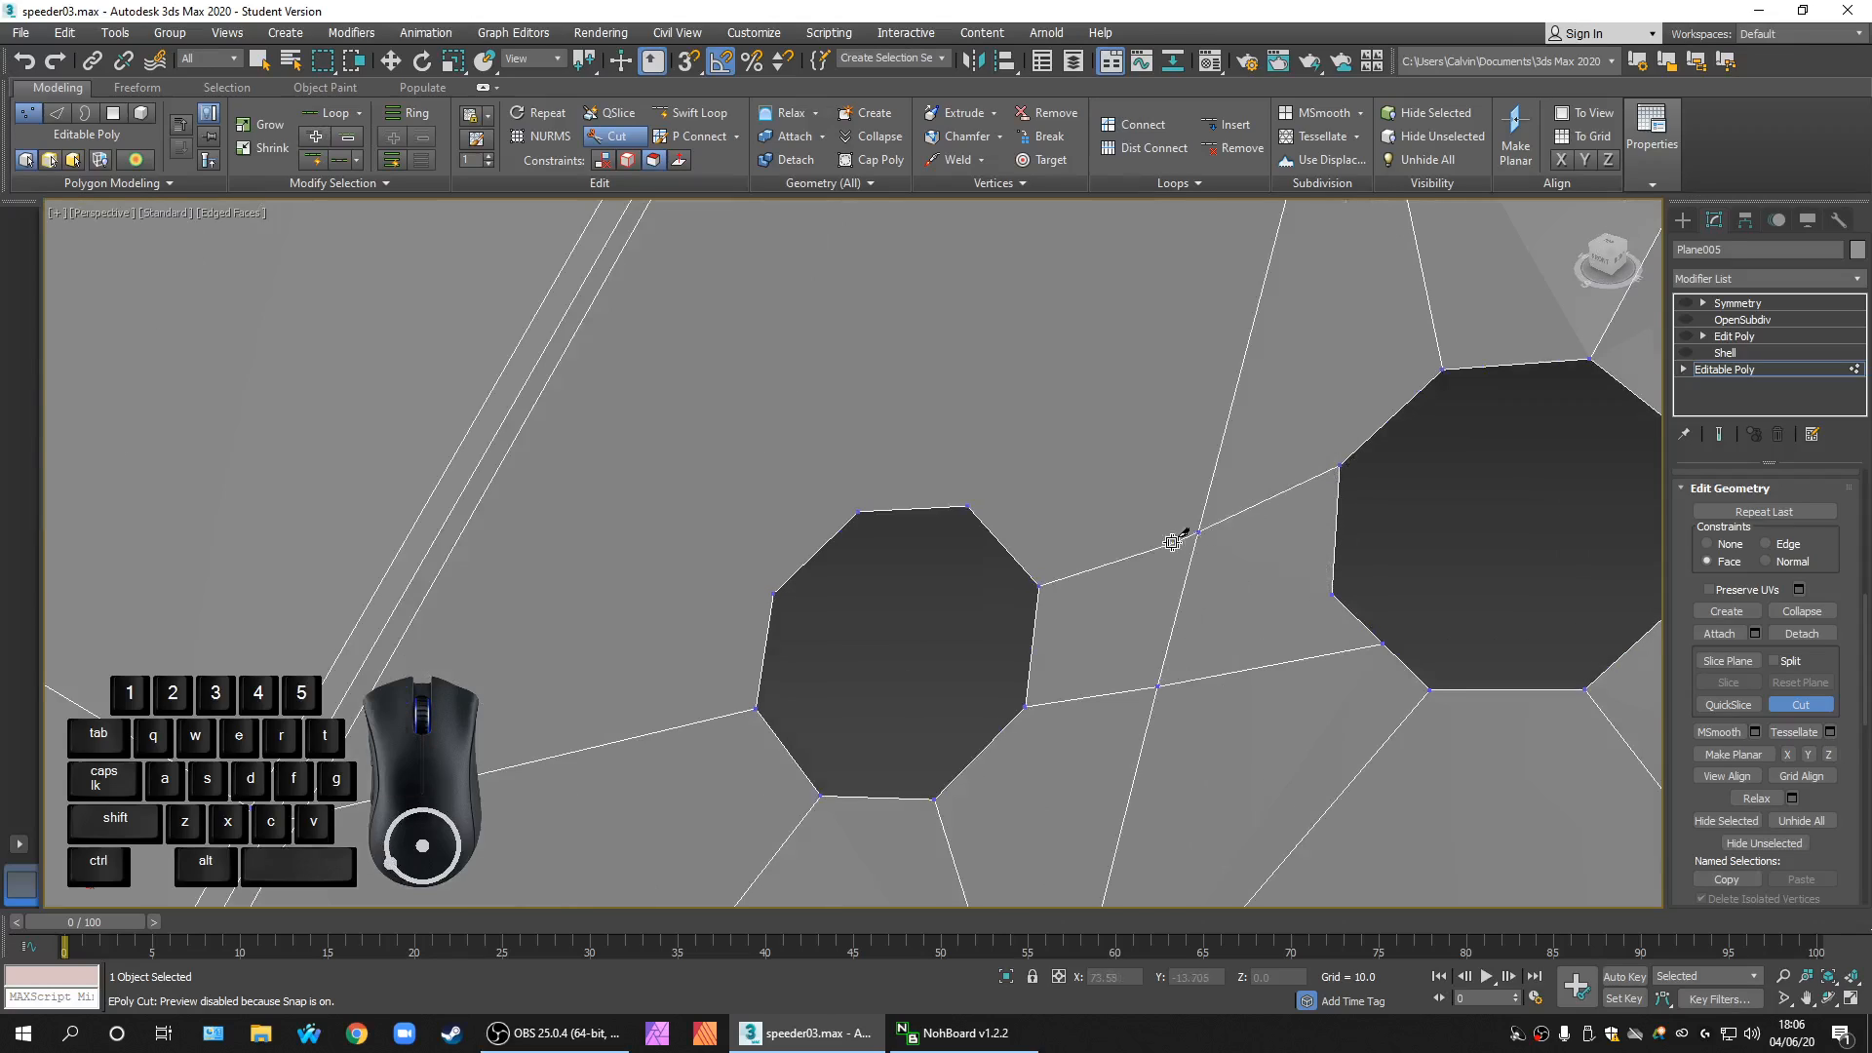
click(968, 505)
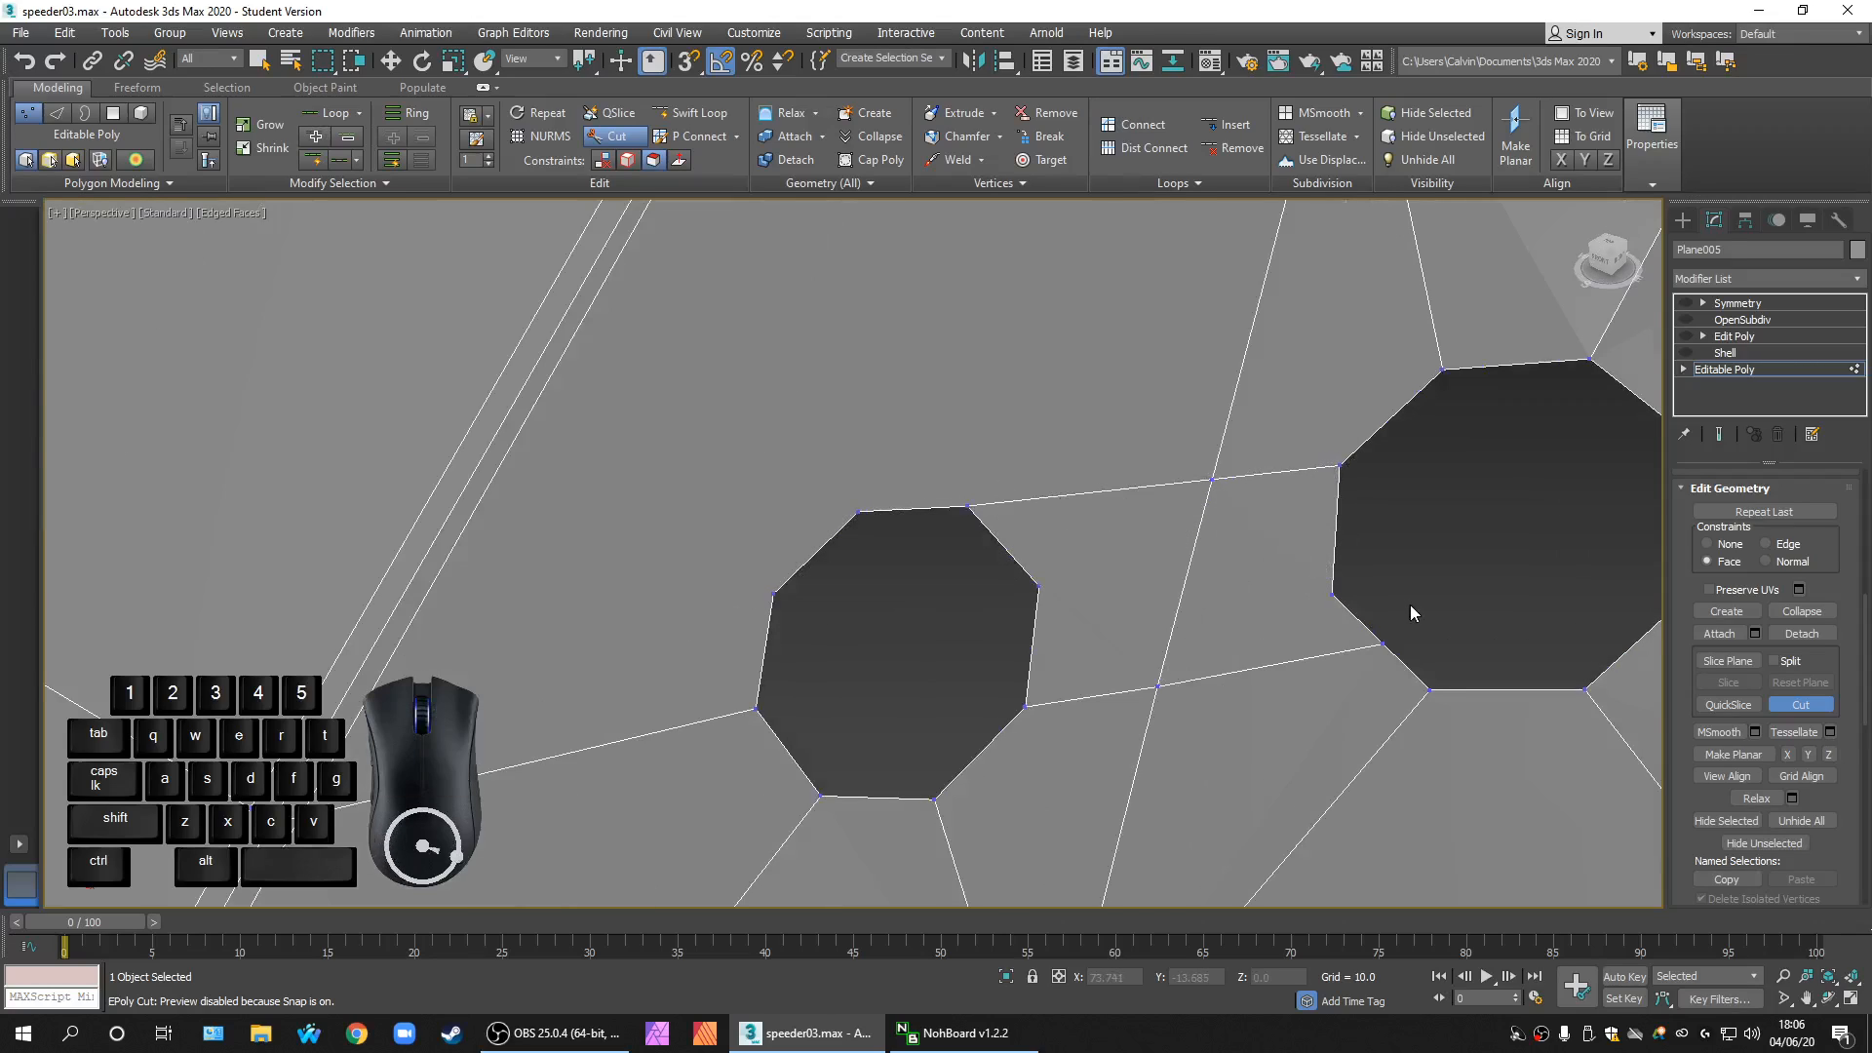
click(1334, 595)
middle_drag(1154, 609, 1443, 680)
Step: Cut an edge from the left hole's top-left corner to the vertex above it on the central edge strip
scroll(1448, 681, down, 2)
middle_drag(1321, 562, 1259, 653)
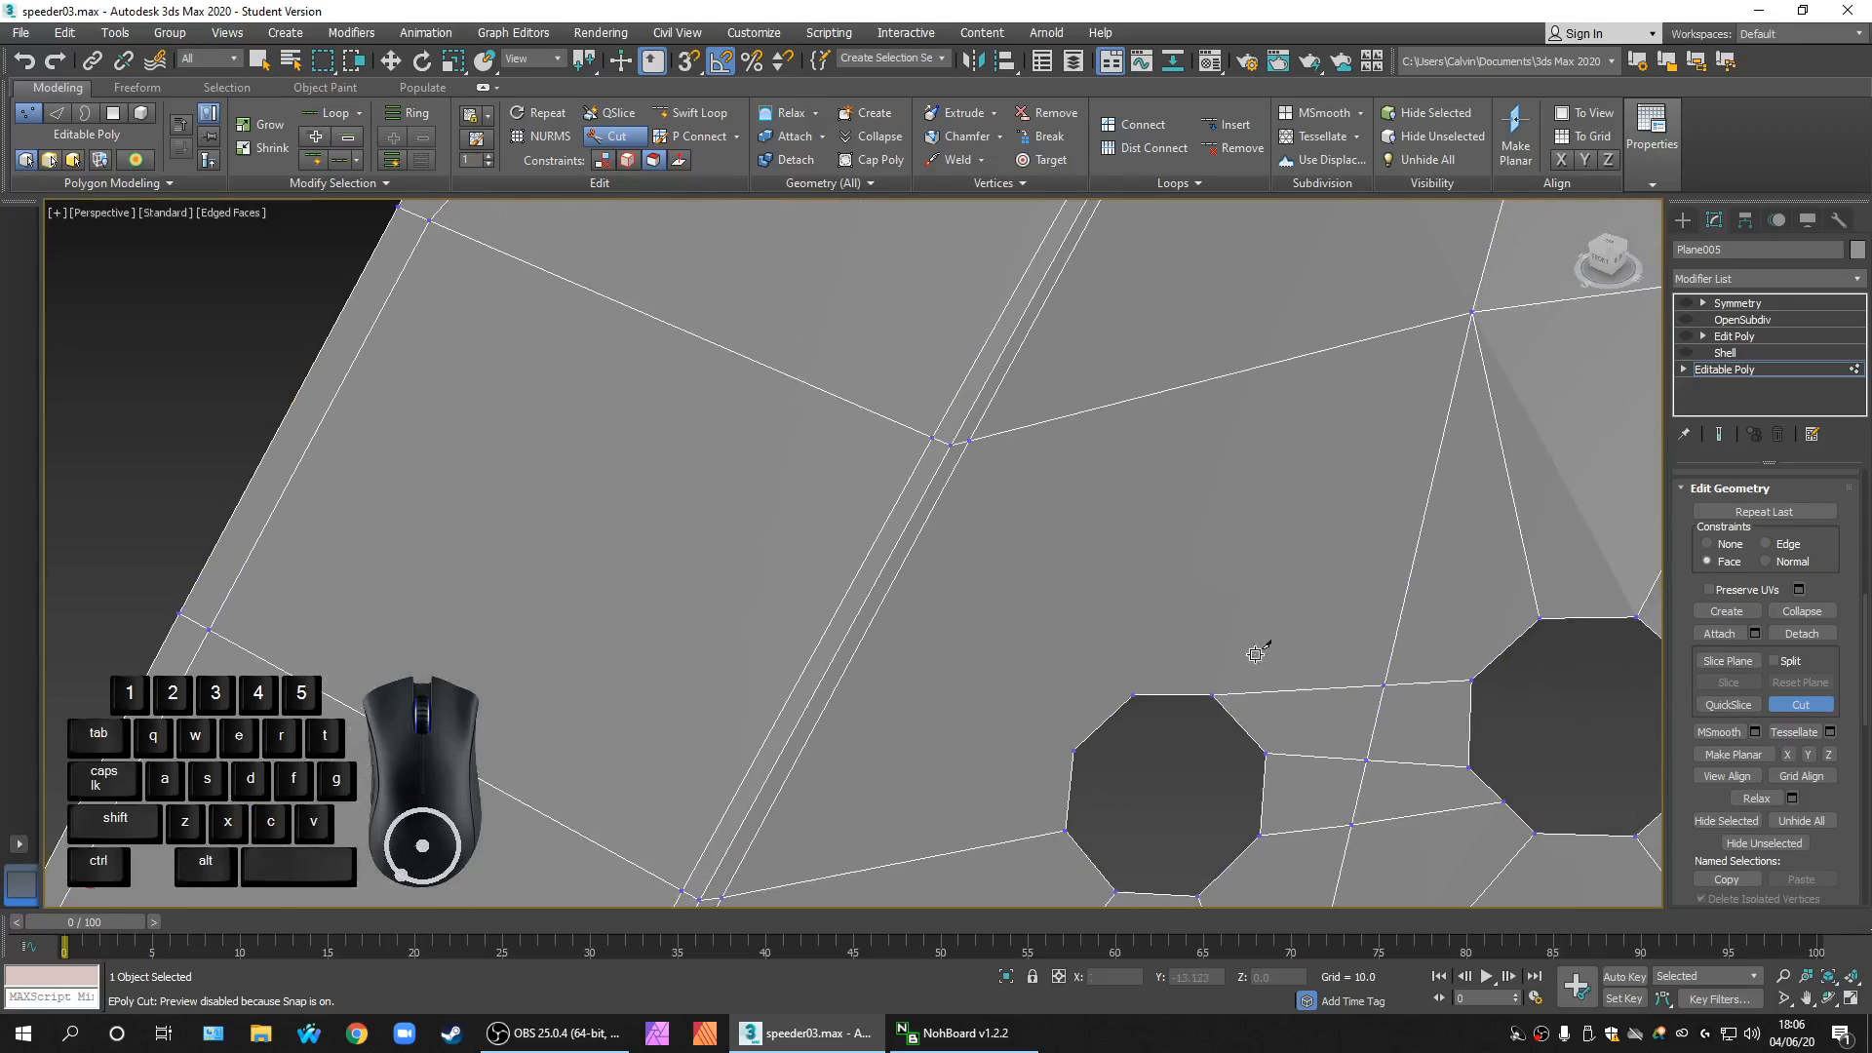
scroll(1216, 691, down, 5)
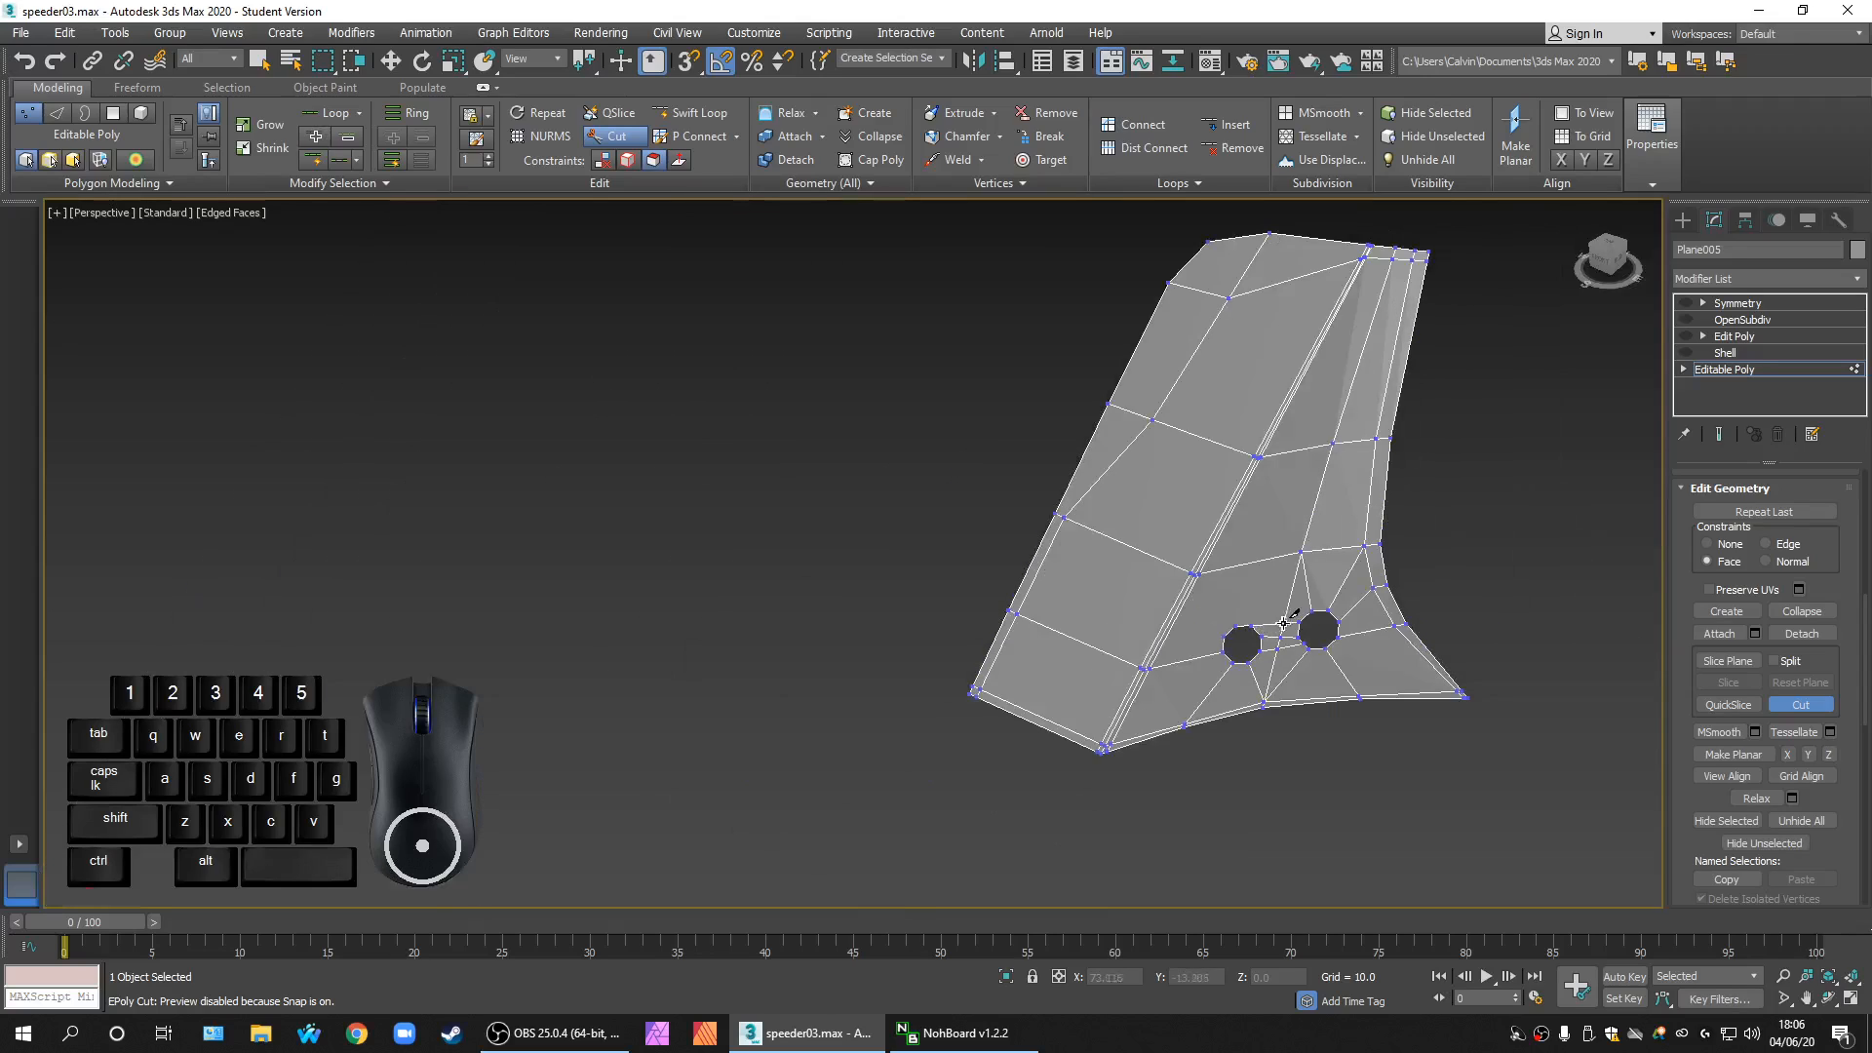
scroll(1285, 621, up, 3)
scroll(1188, 676, up, 2)
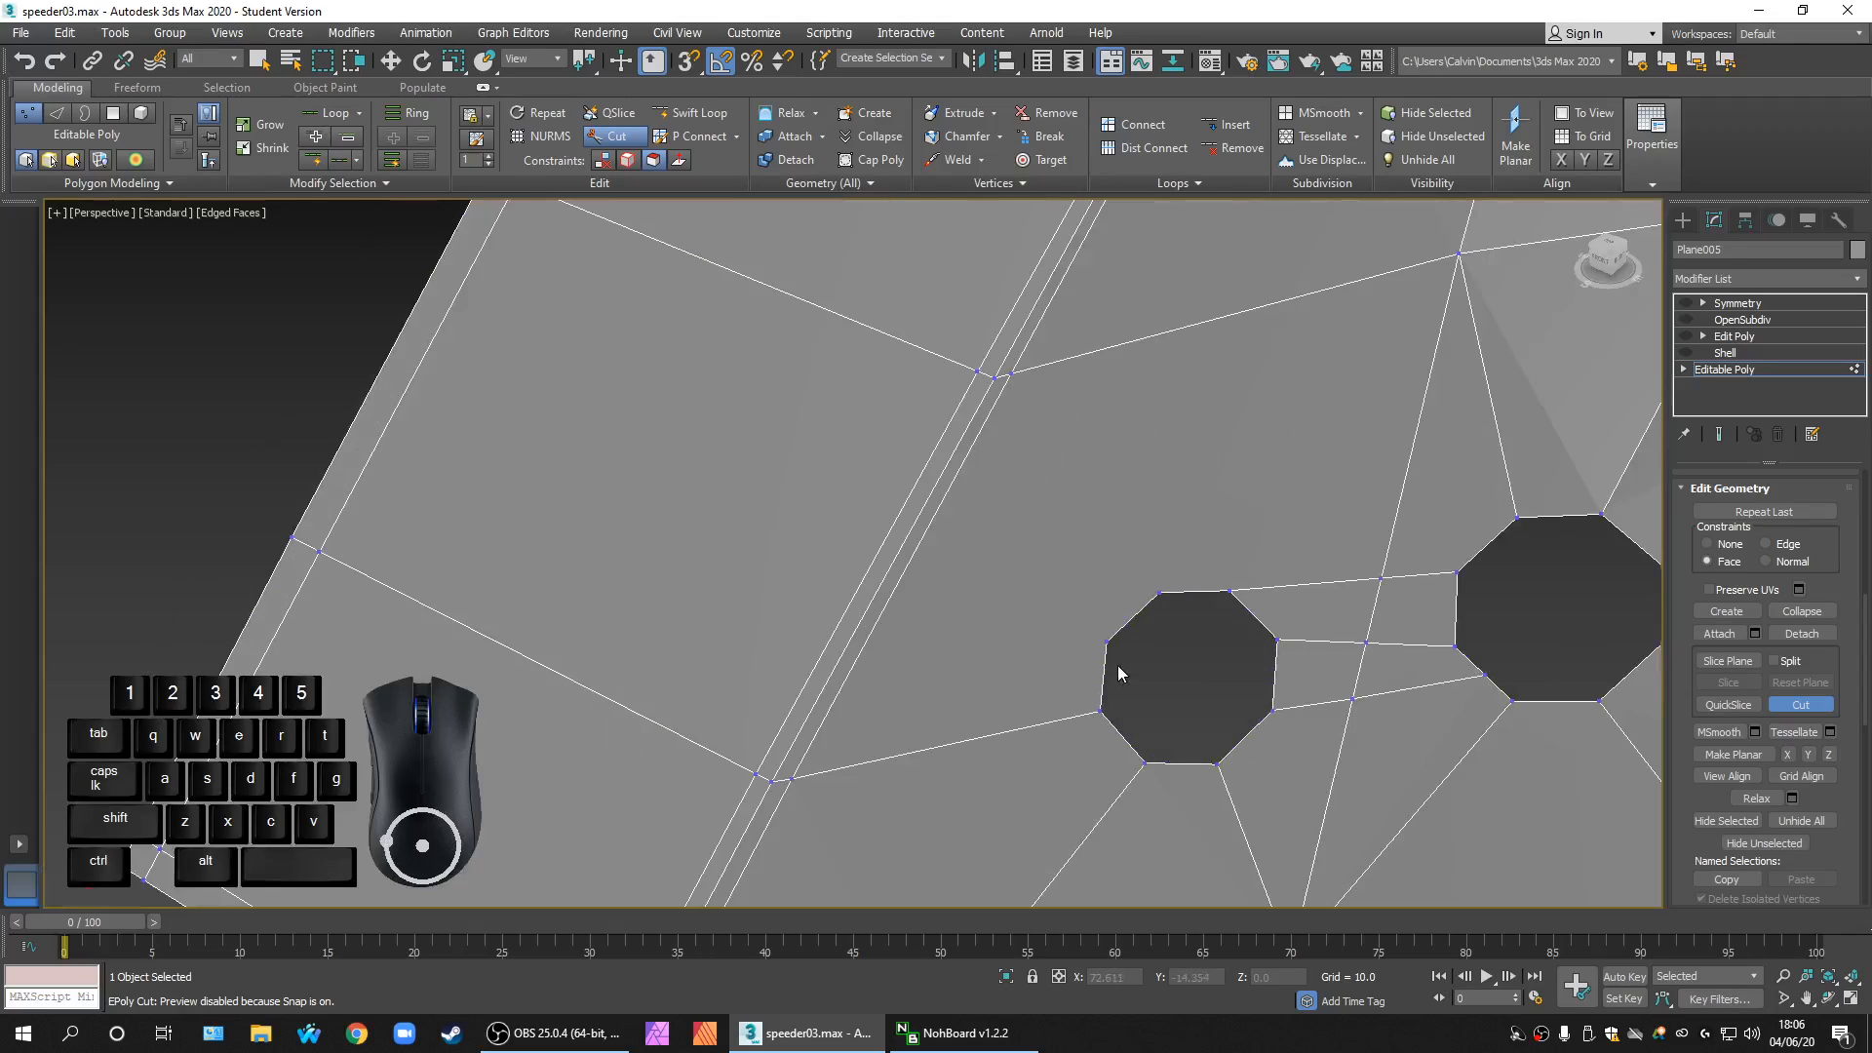
click(1157, 592)
scroll(1120, 493, down, 4)
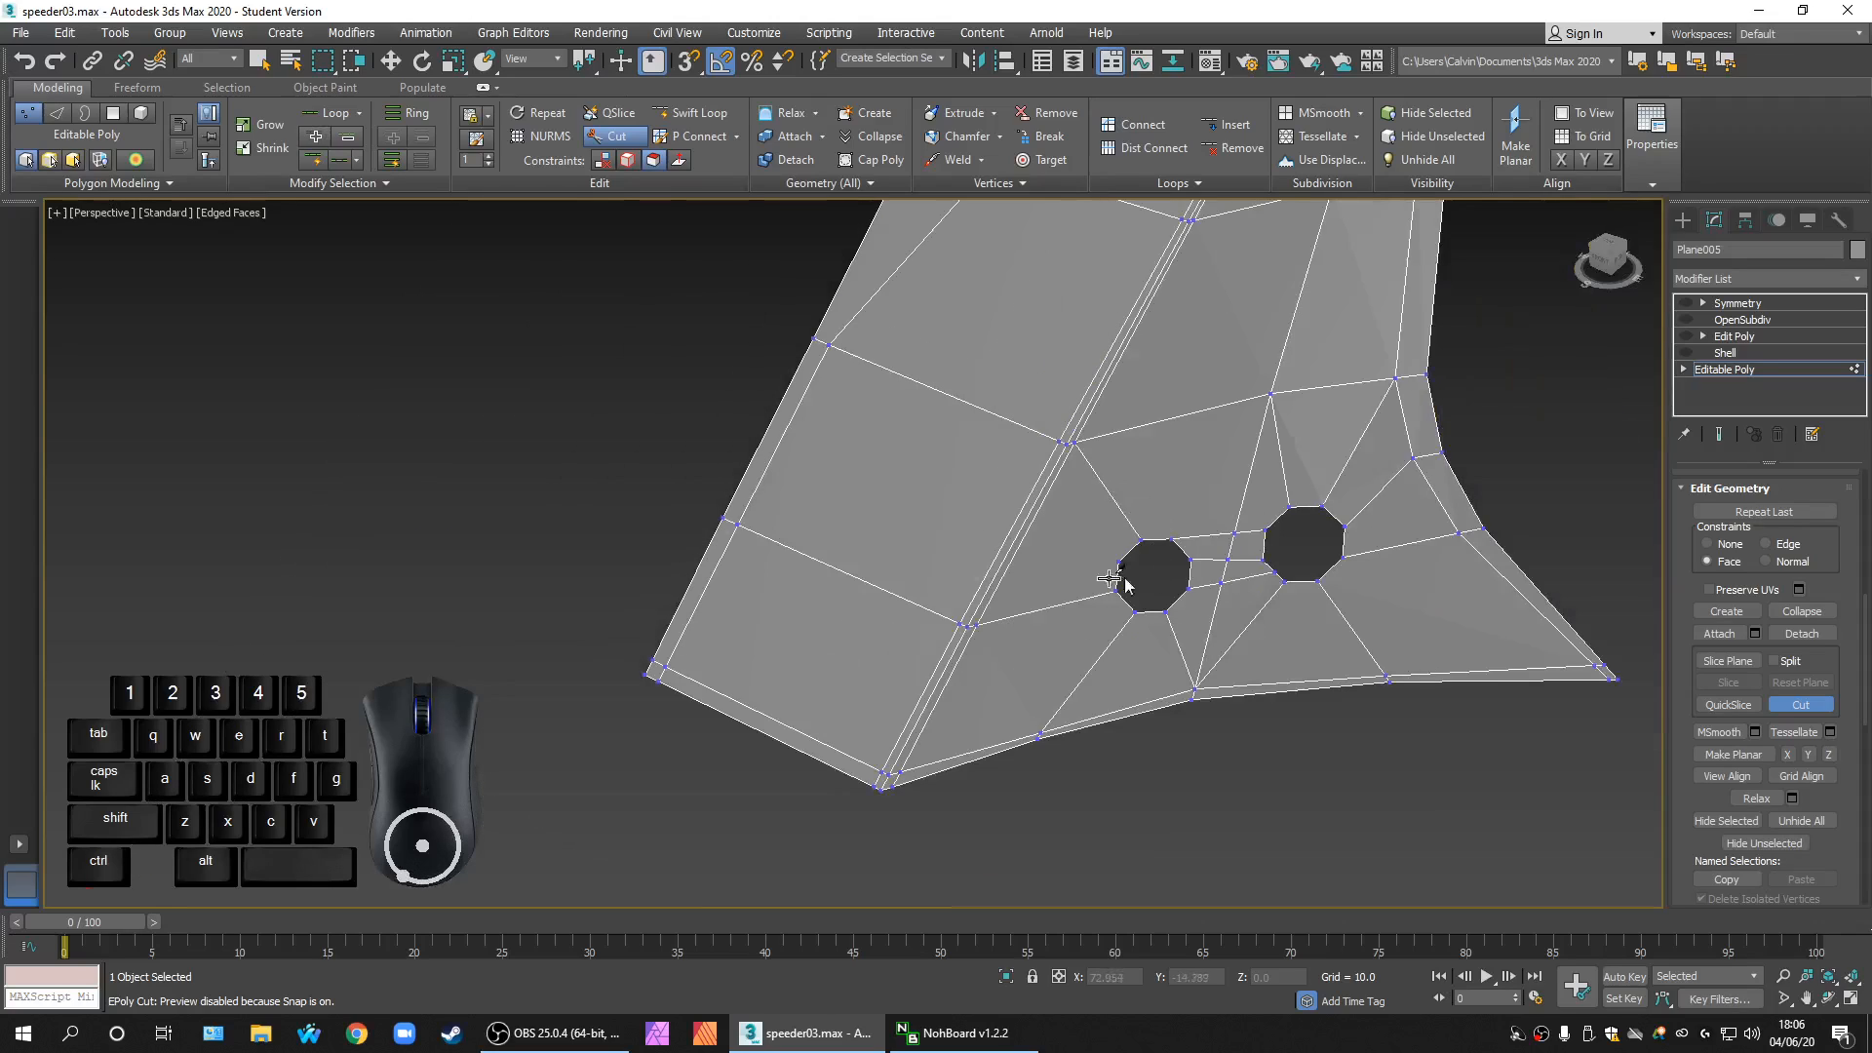
Step: Cut an edge from the panel's outer left border across the central edge strip to the left hole's upper left side corner
scroll(820, 491, up, 2)
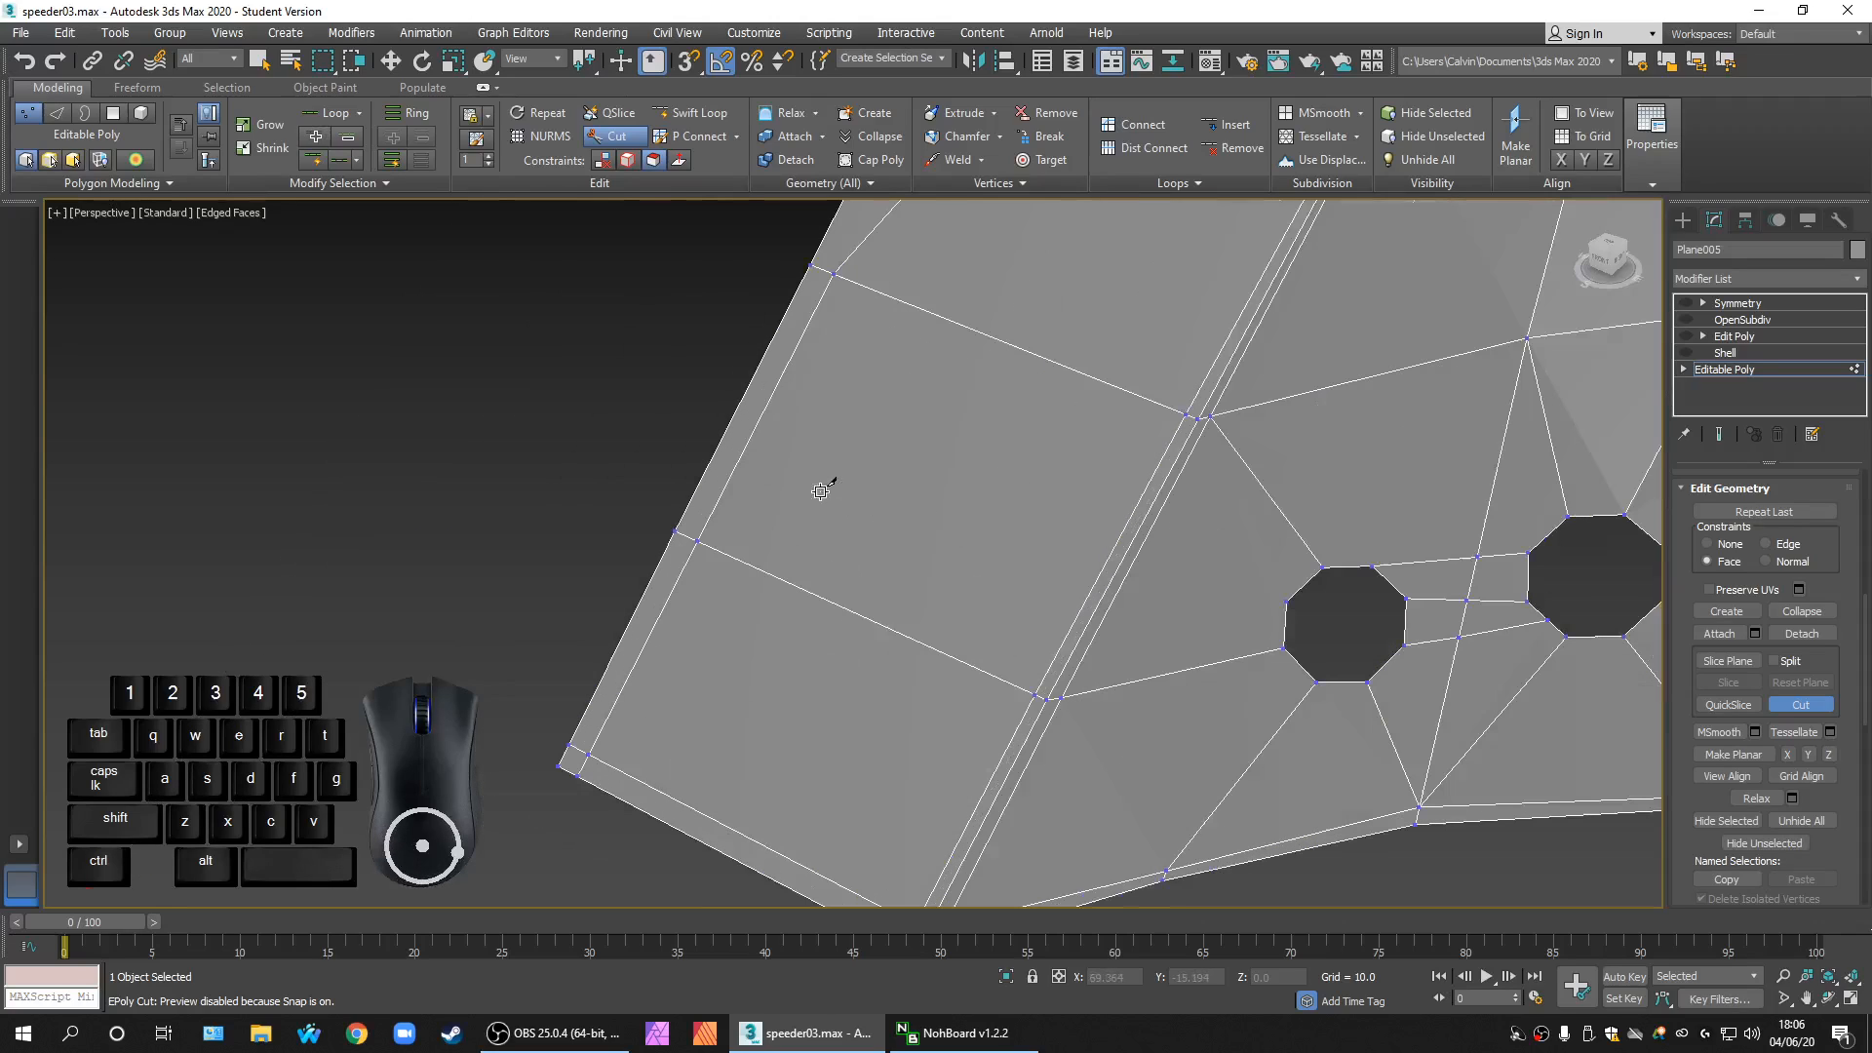
click(739, 410)
click(1281, 602)
scroll(1398, 659, down, 5)
scroll(1308, 610, up, 4)
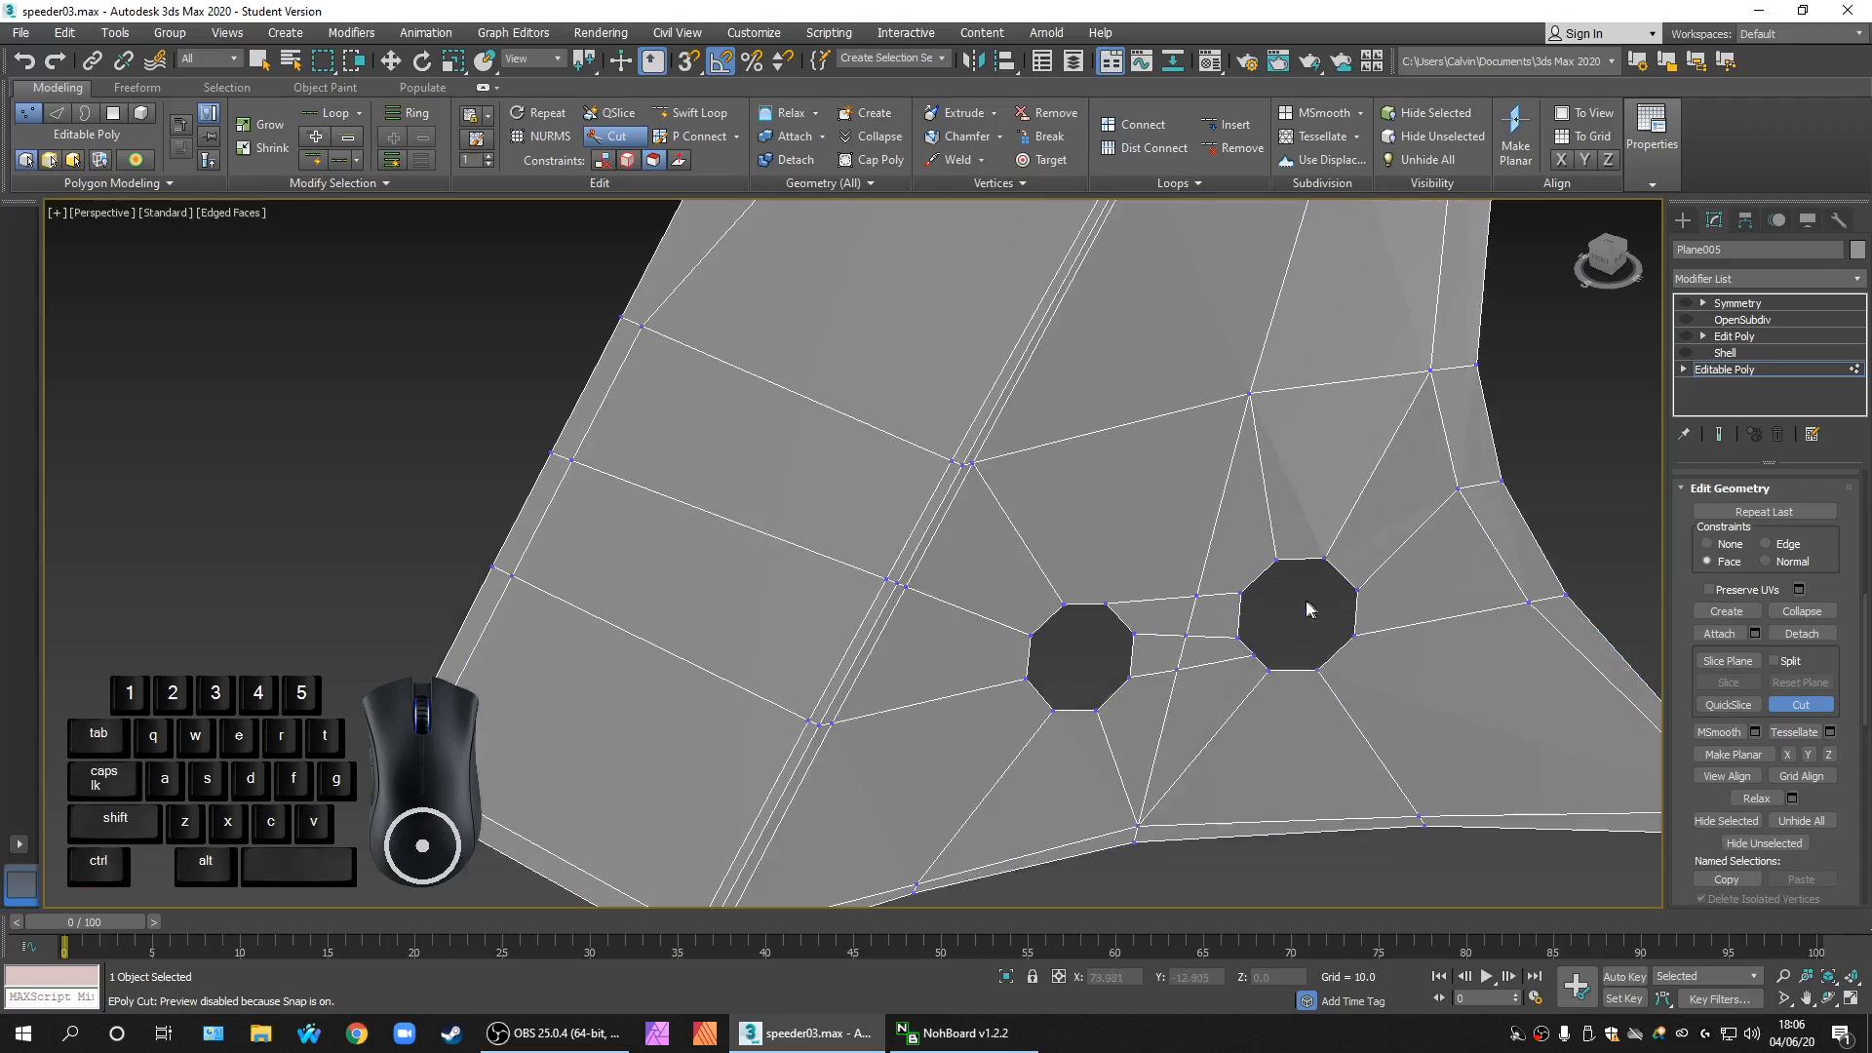
Step: Cut an edge from the left hole's top-right corner up the length of the panel to its top border
scroll(1124, 477, down, 3)
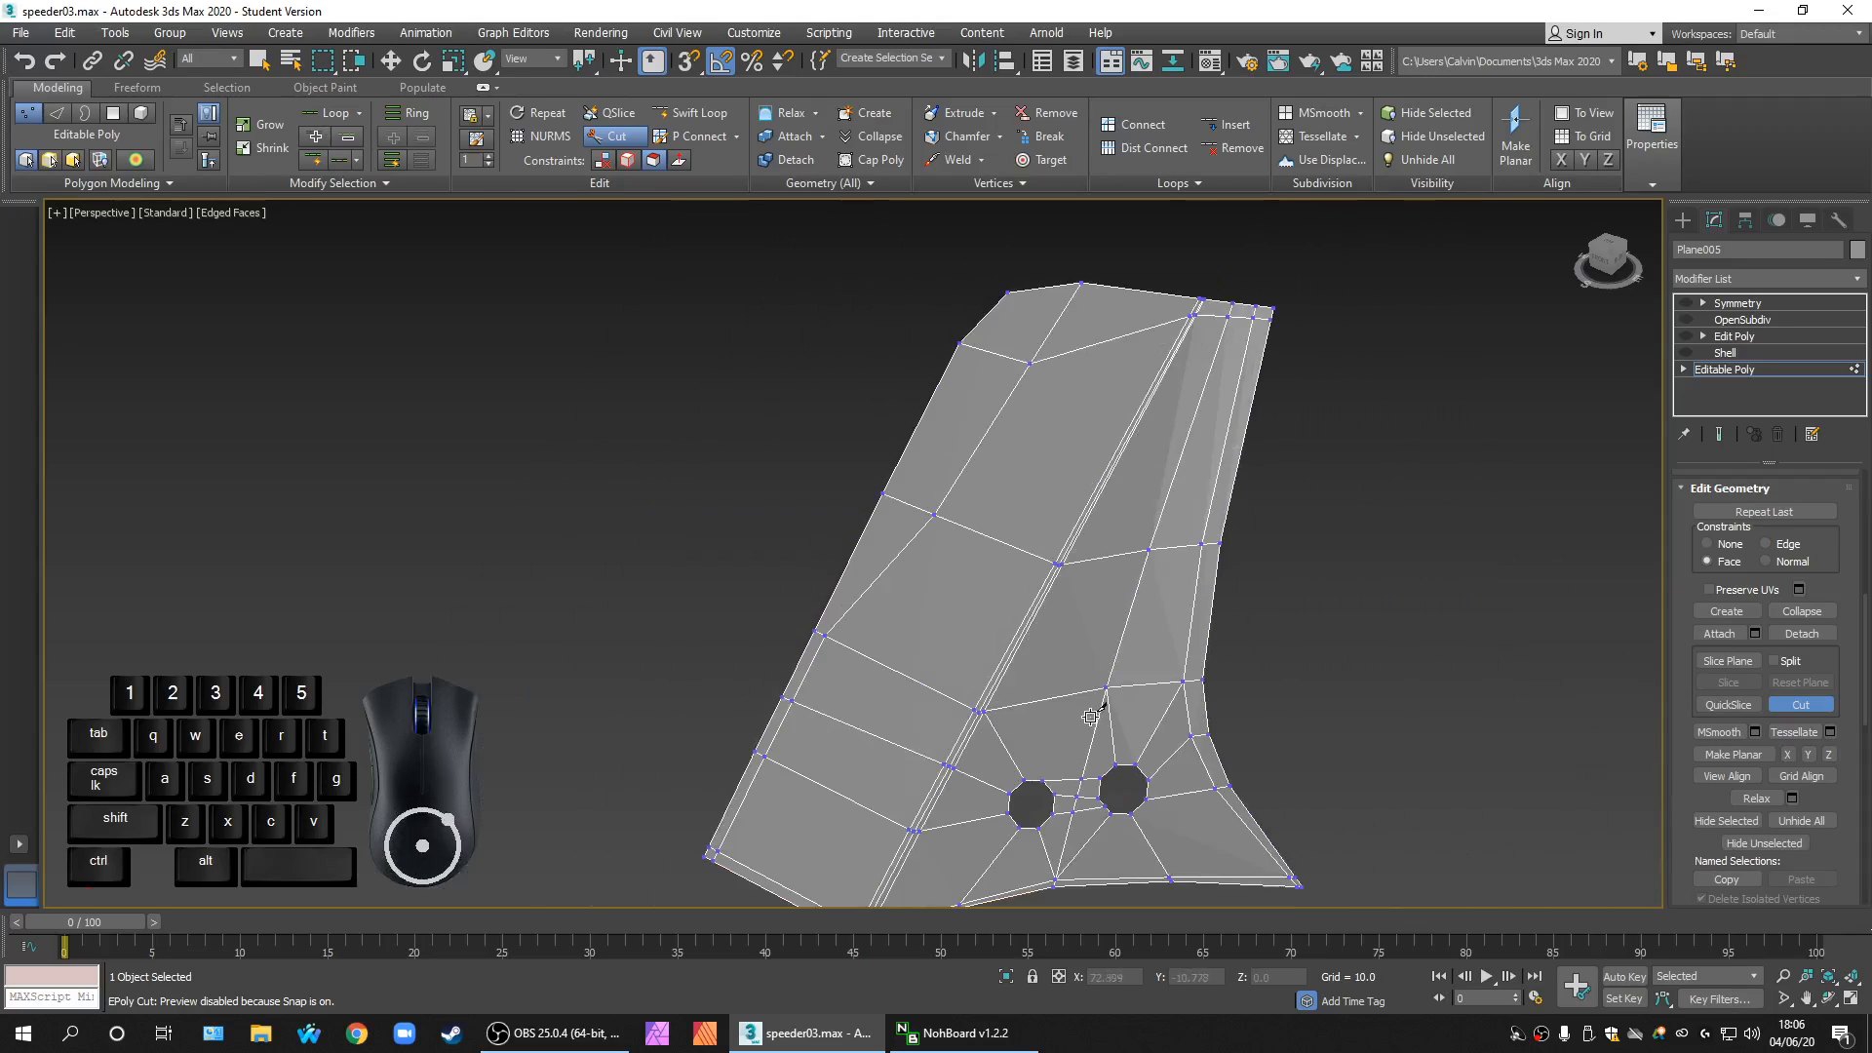
click(1046, 778)
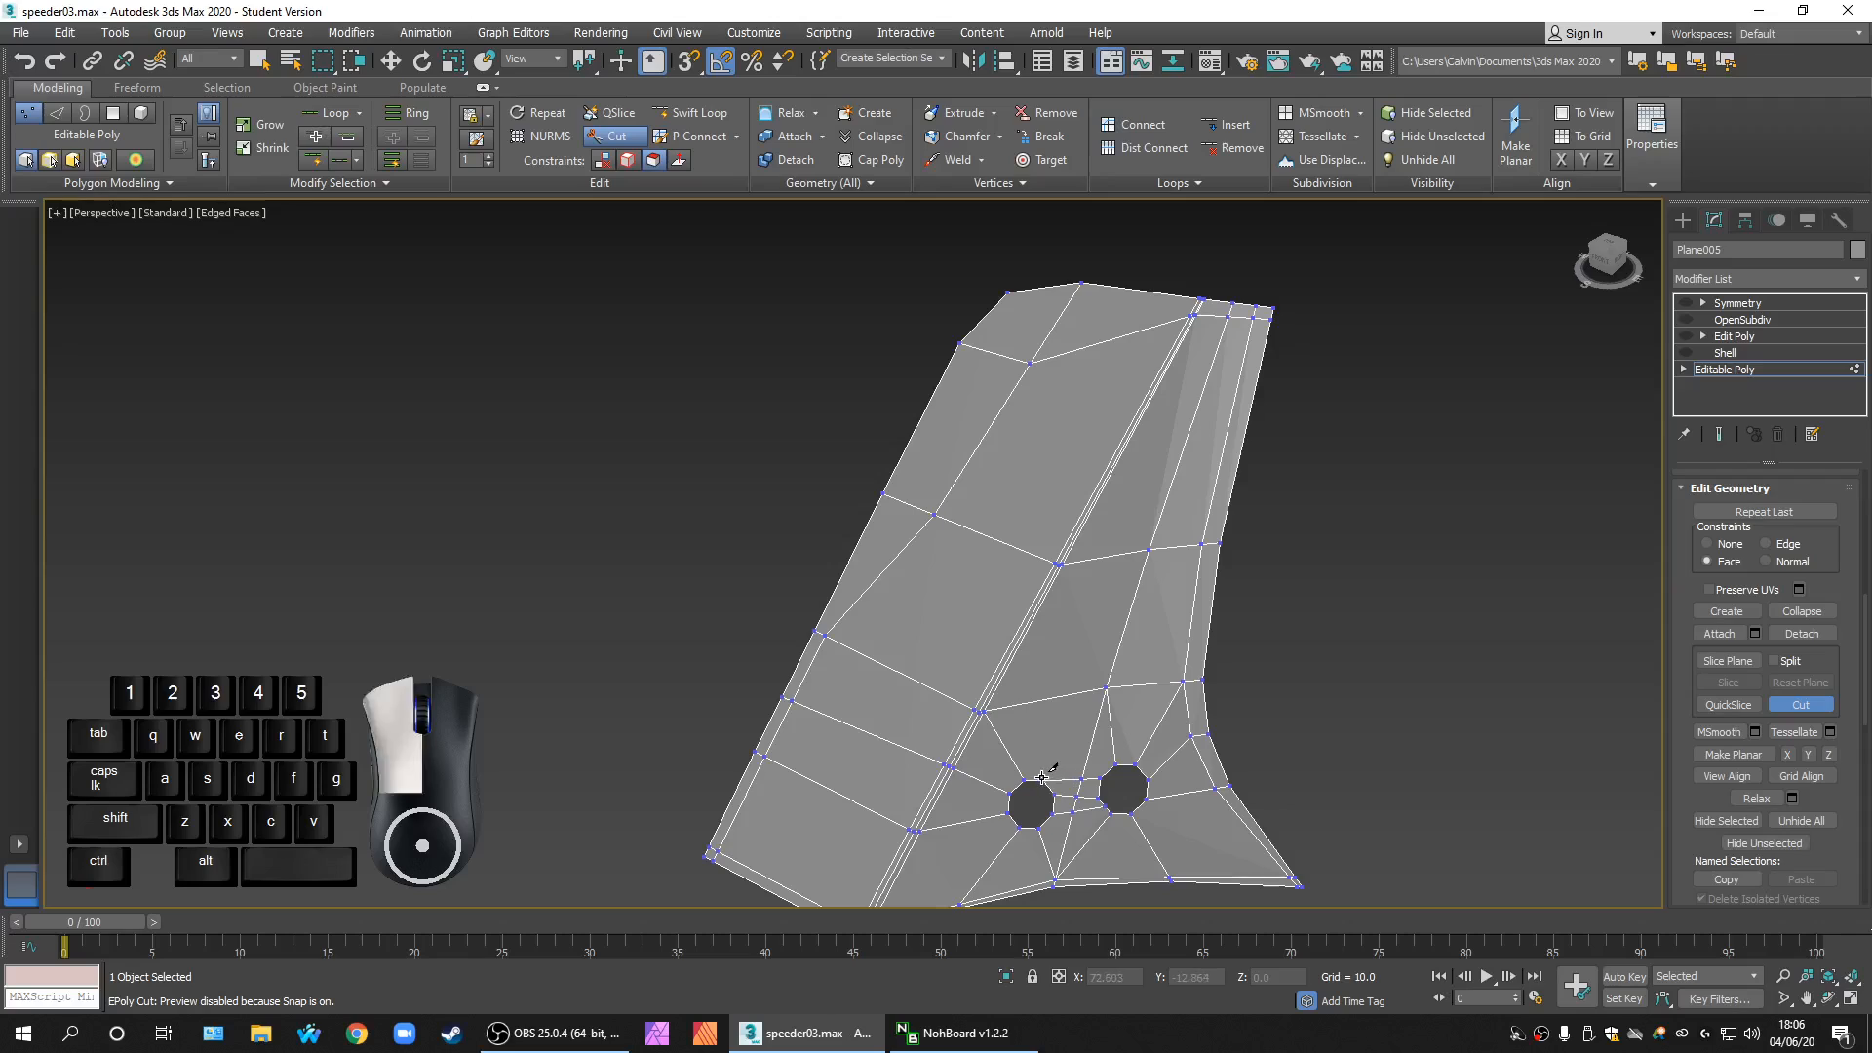
middle_drag(1082, 648, 1043, 772)
click(1171, 441)
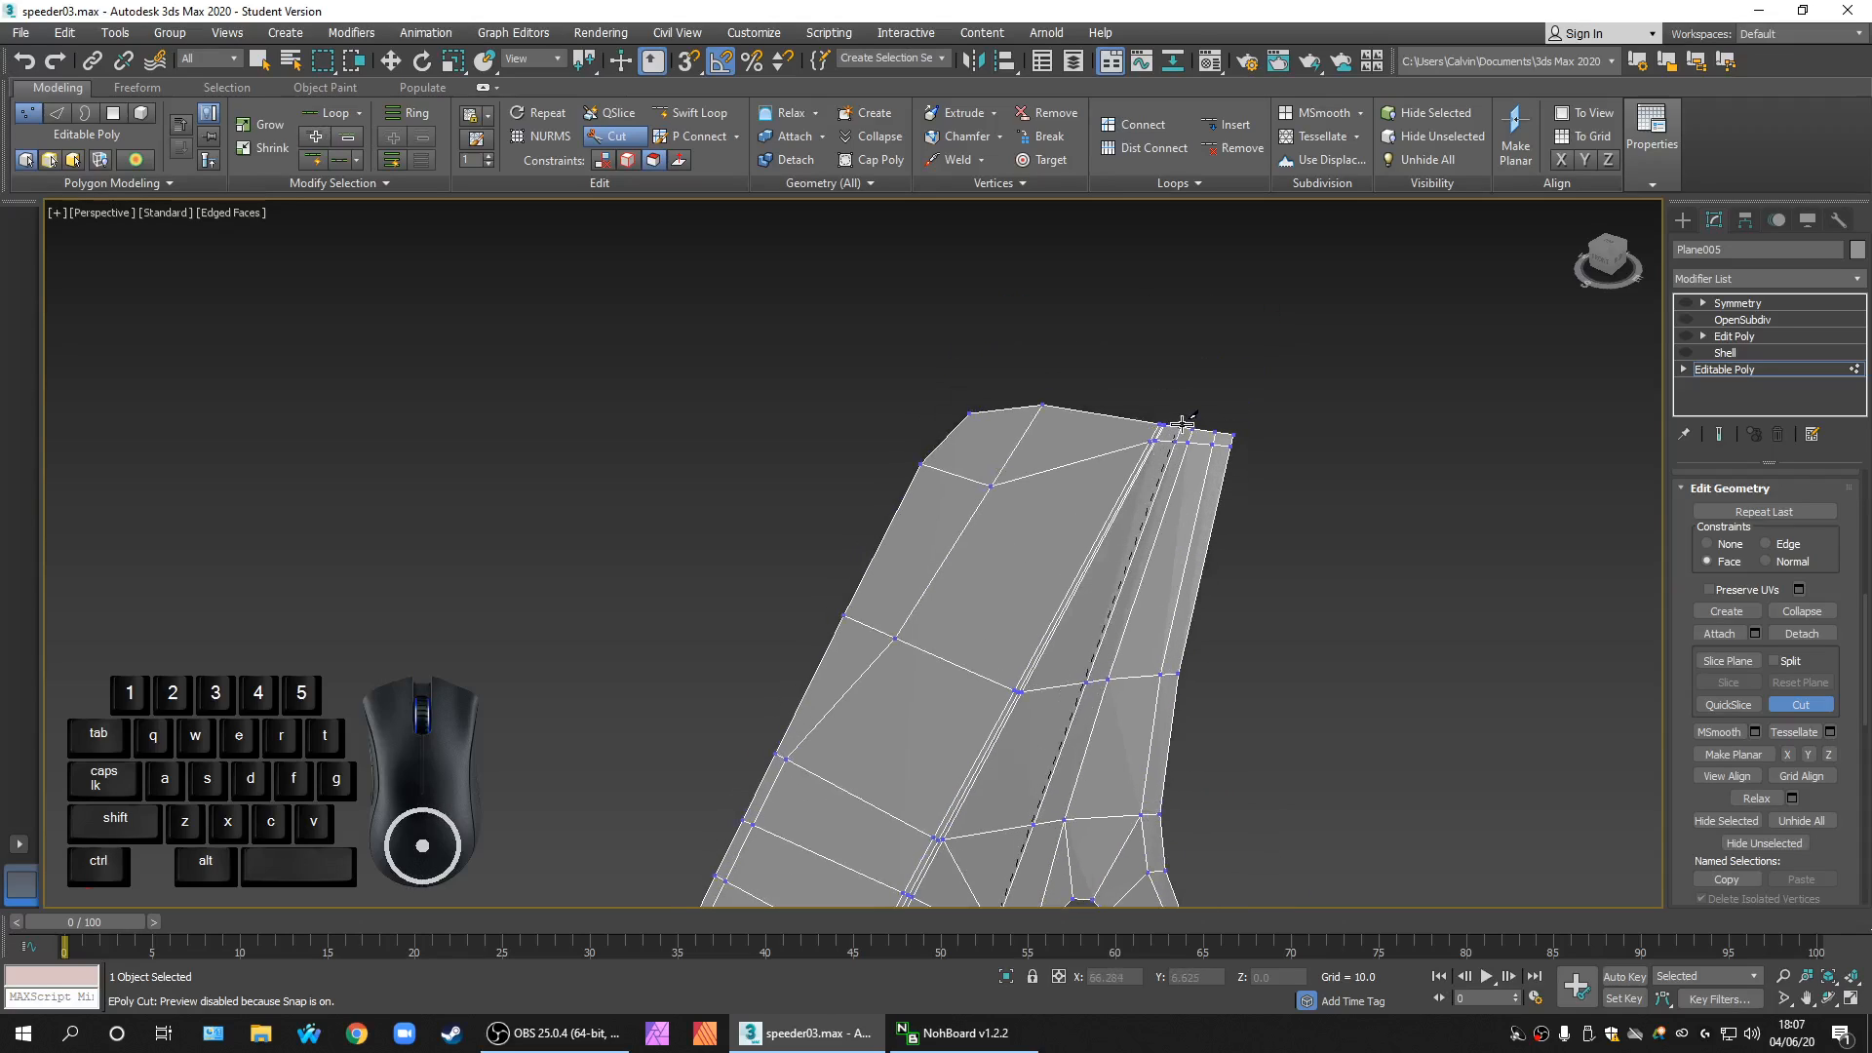
click(1182, 425)
Step: Examine the edge flow around the two octagonal holes and across the lower part of the panel
scroll(1215, 477, down, 5)
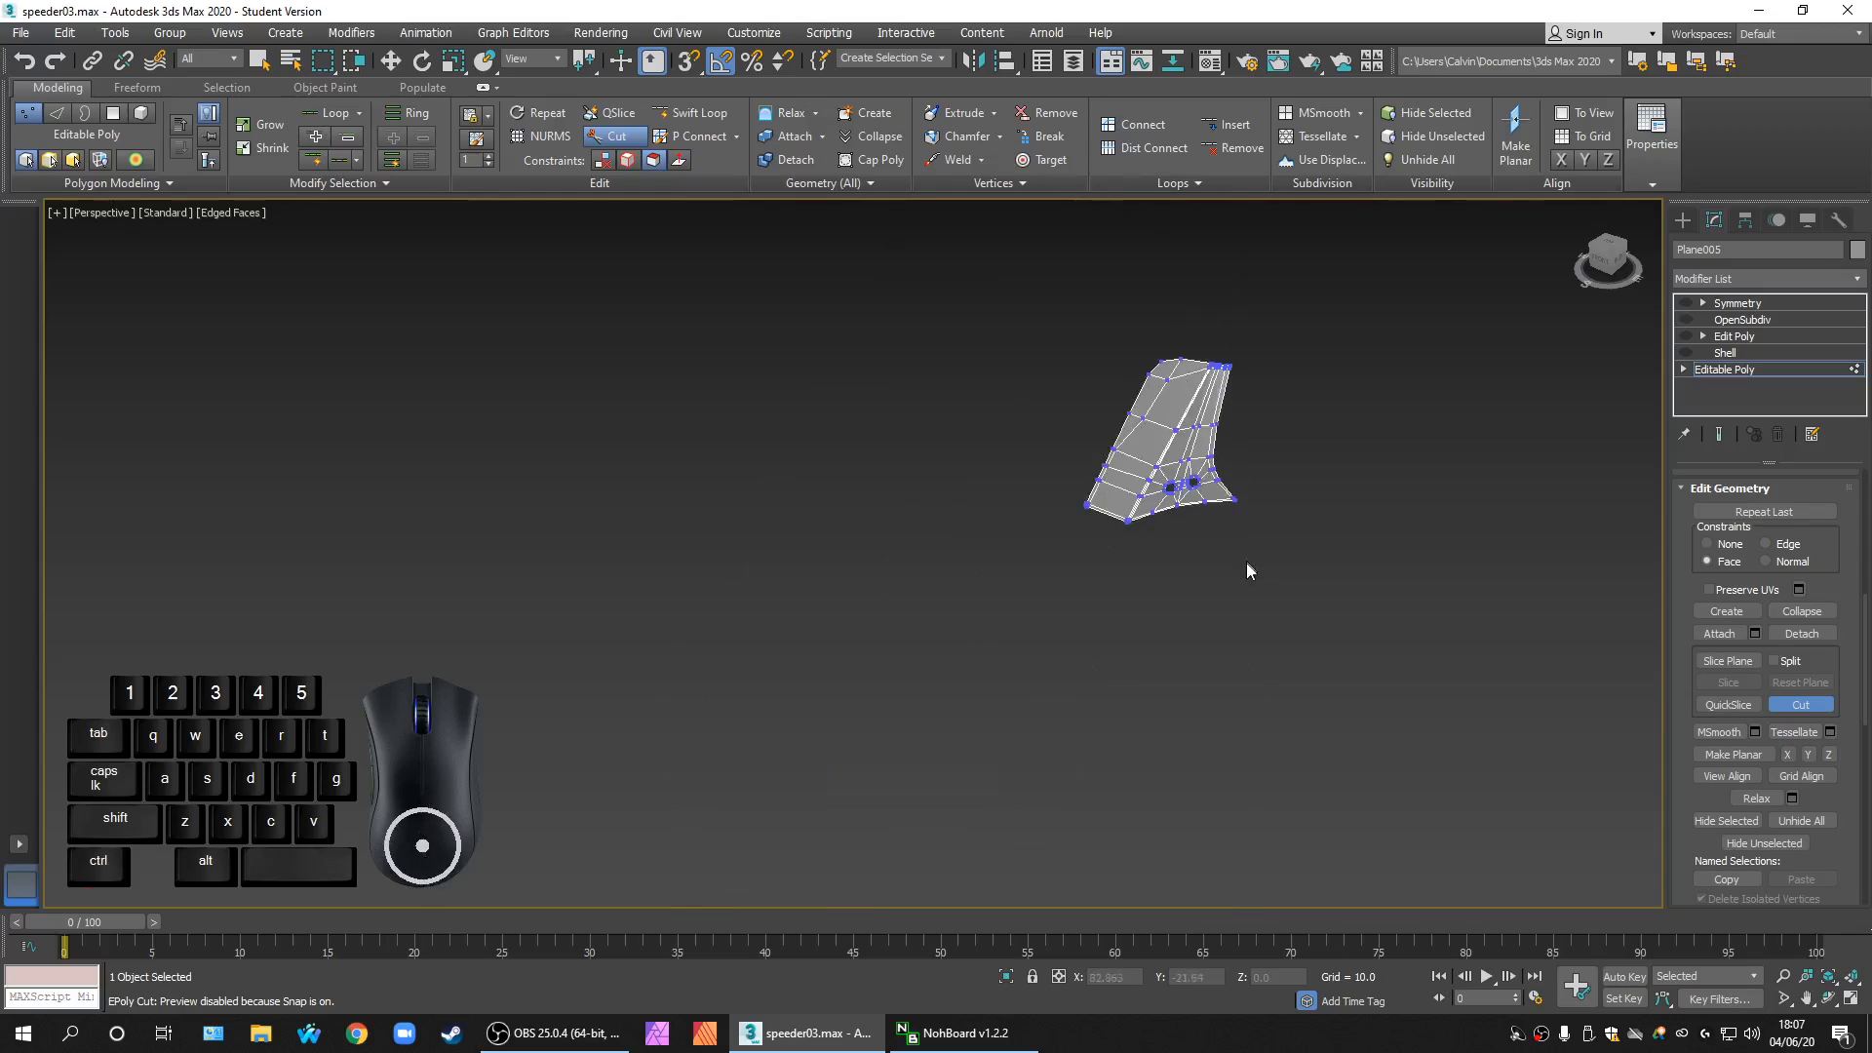
scroll(1245, 569, up, 3)
scroll(1169, 453, up, 2)
scroll(1126, 488, up, 4)
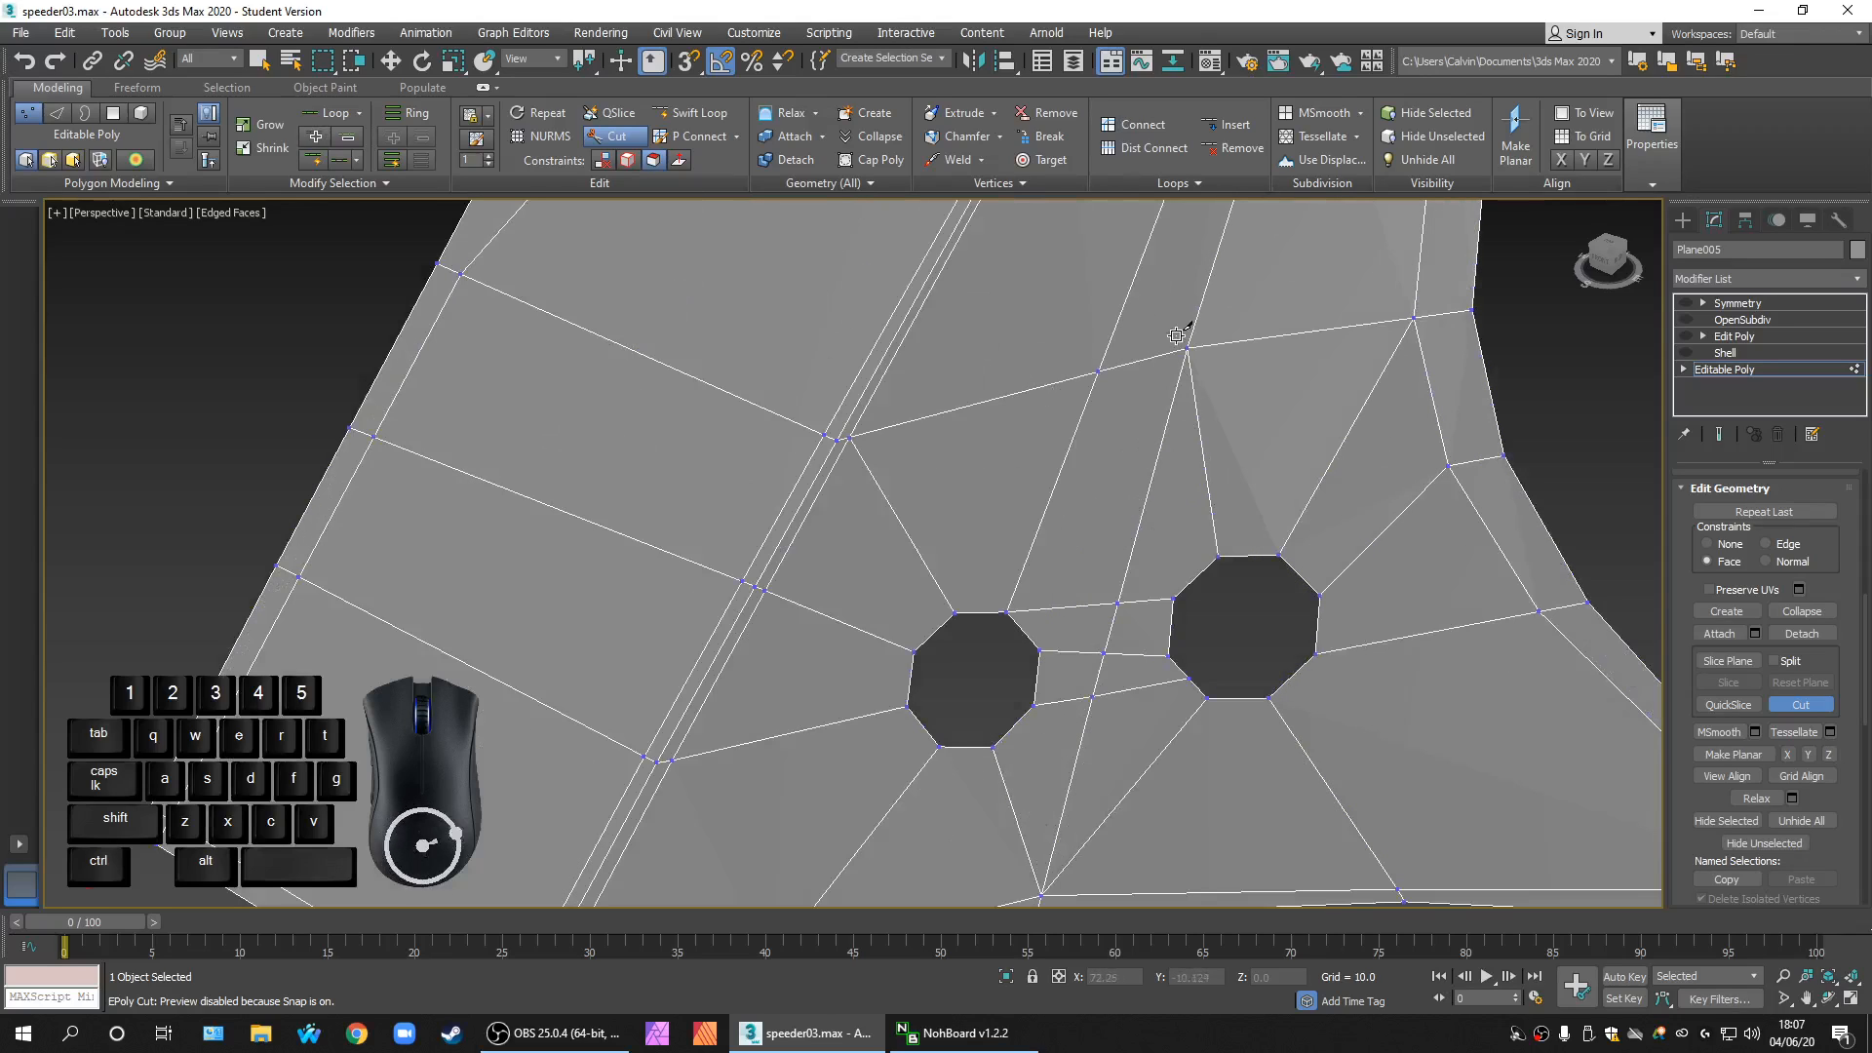
scroll(1365, 546, down, 4)
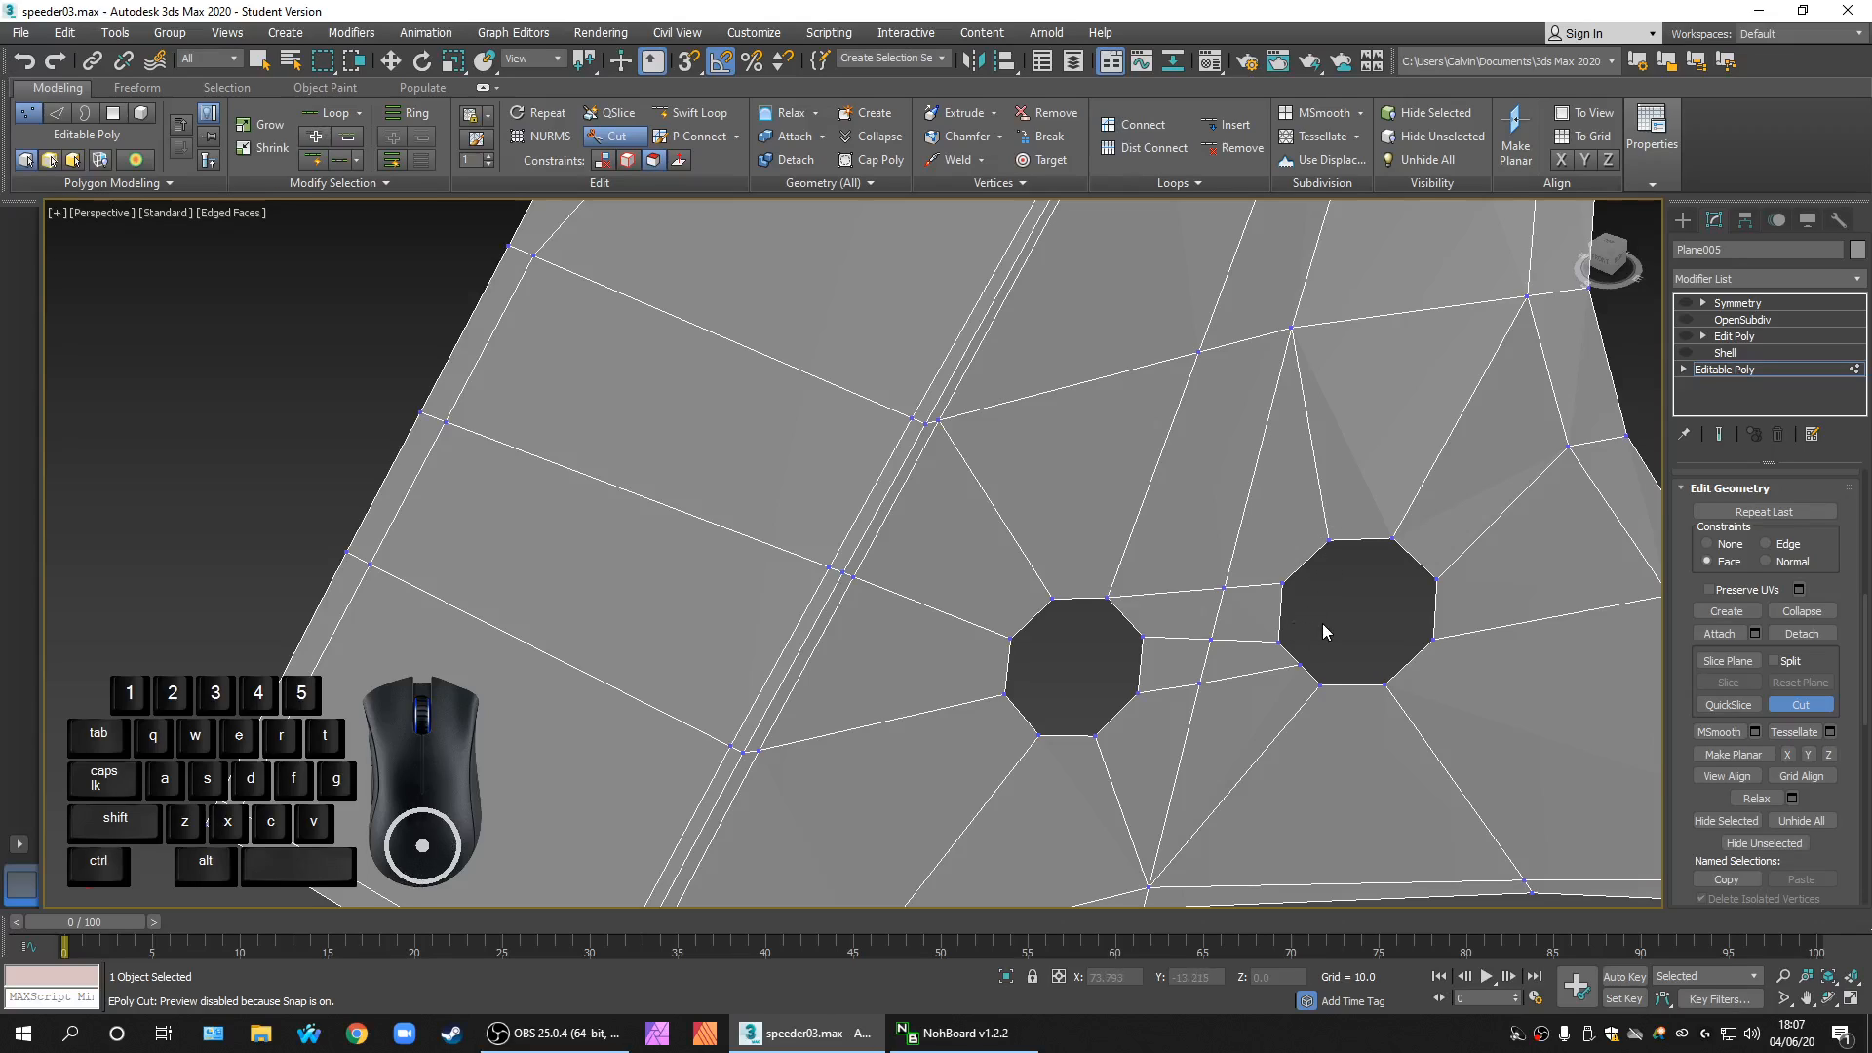
middle_drag(1322, 629, 1225, 638)
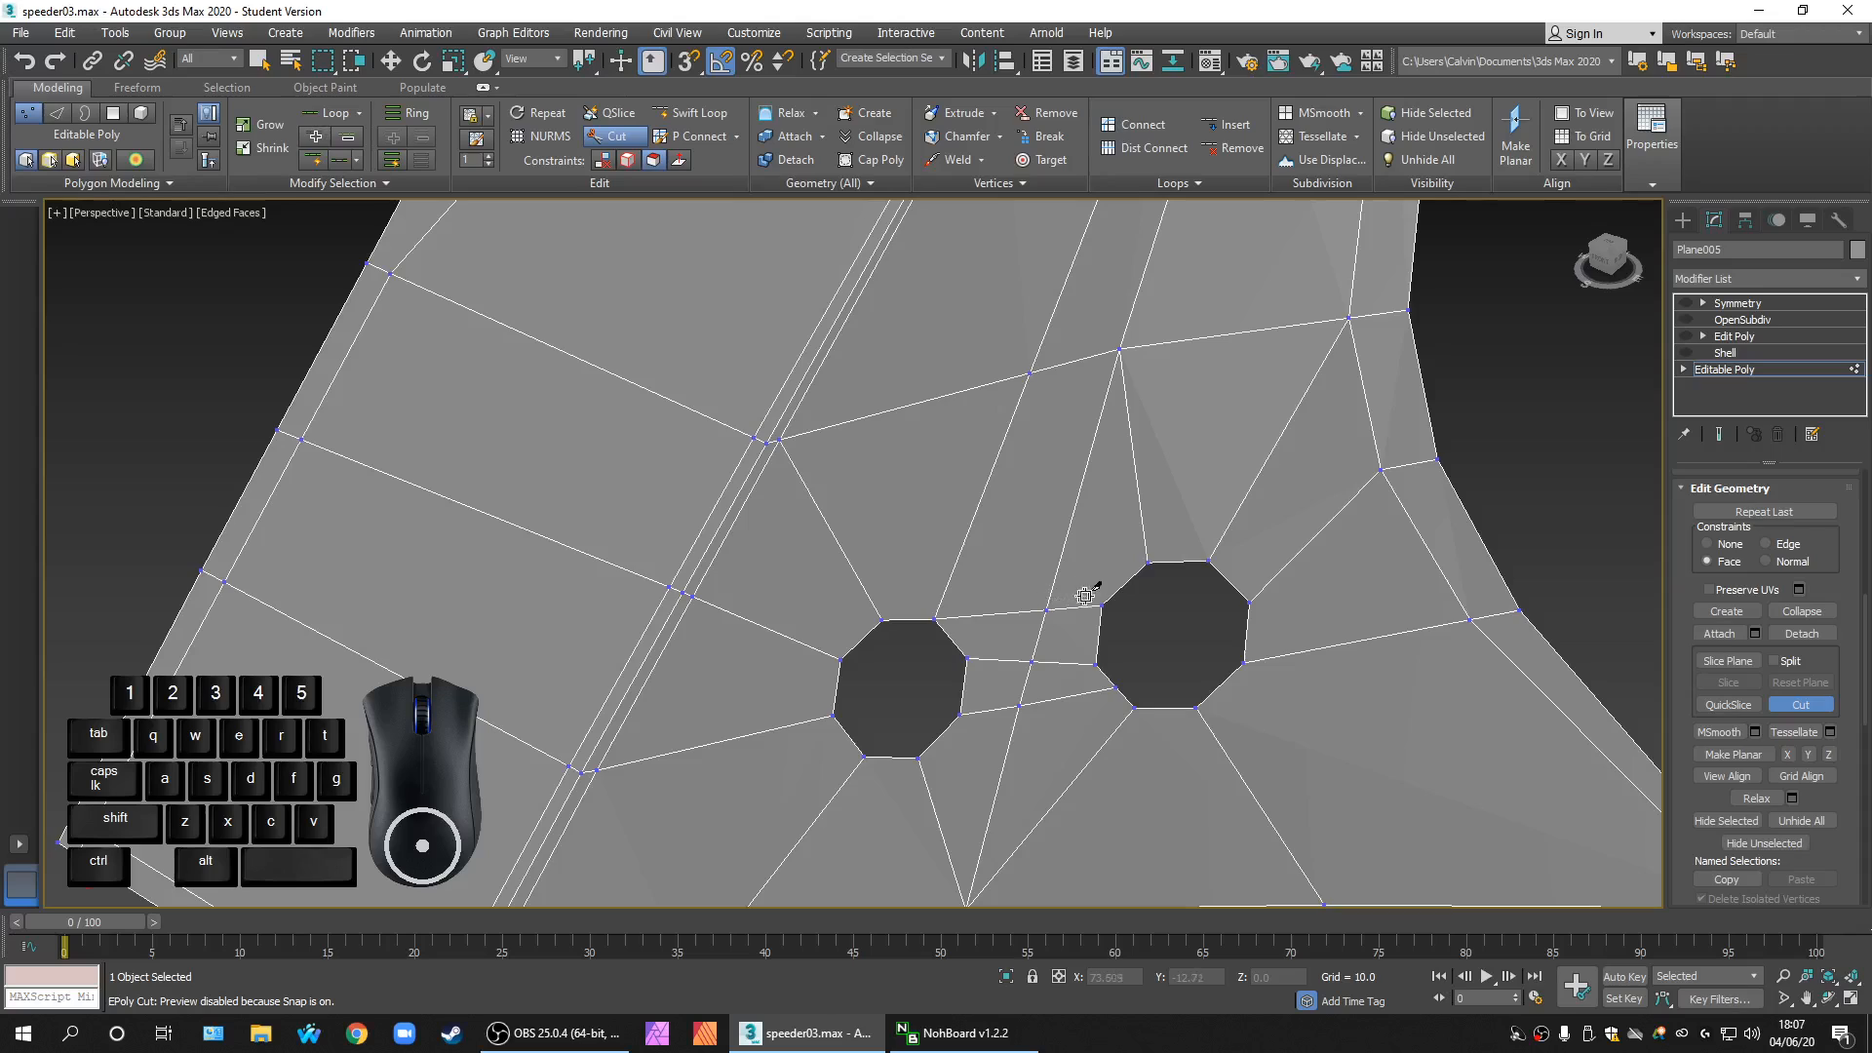
scroll(1170, 623, down, 5)
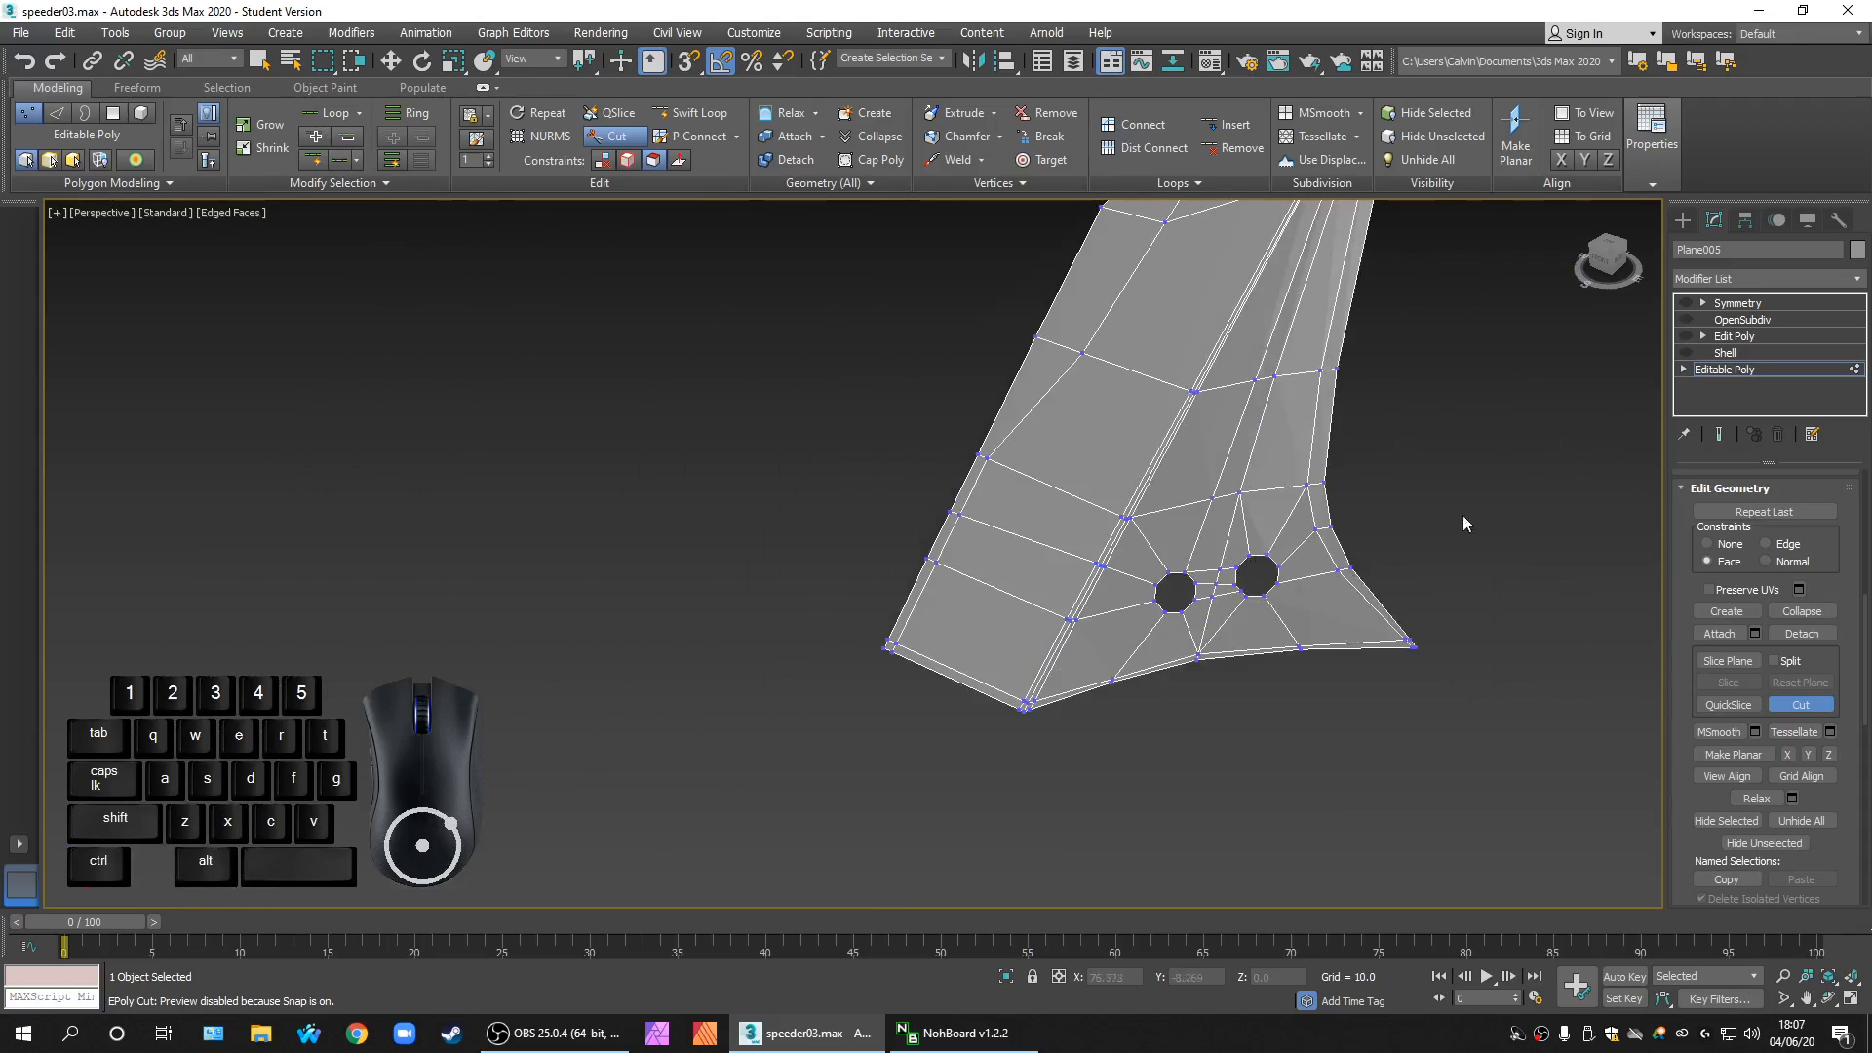
Step: Leave vertex editing on the base Editable Poly and turn the Shell modifier back on to give the panel thickness
click(1773, 372)
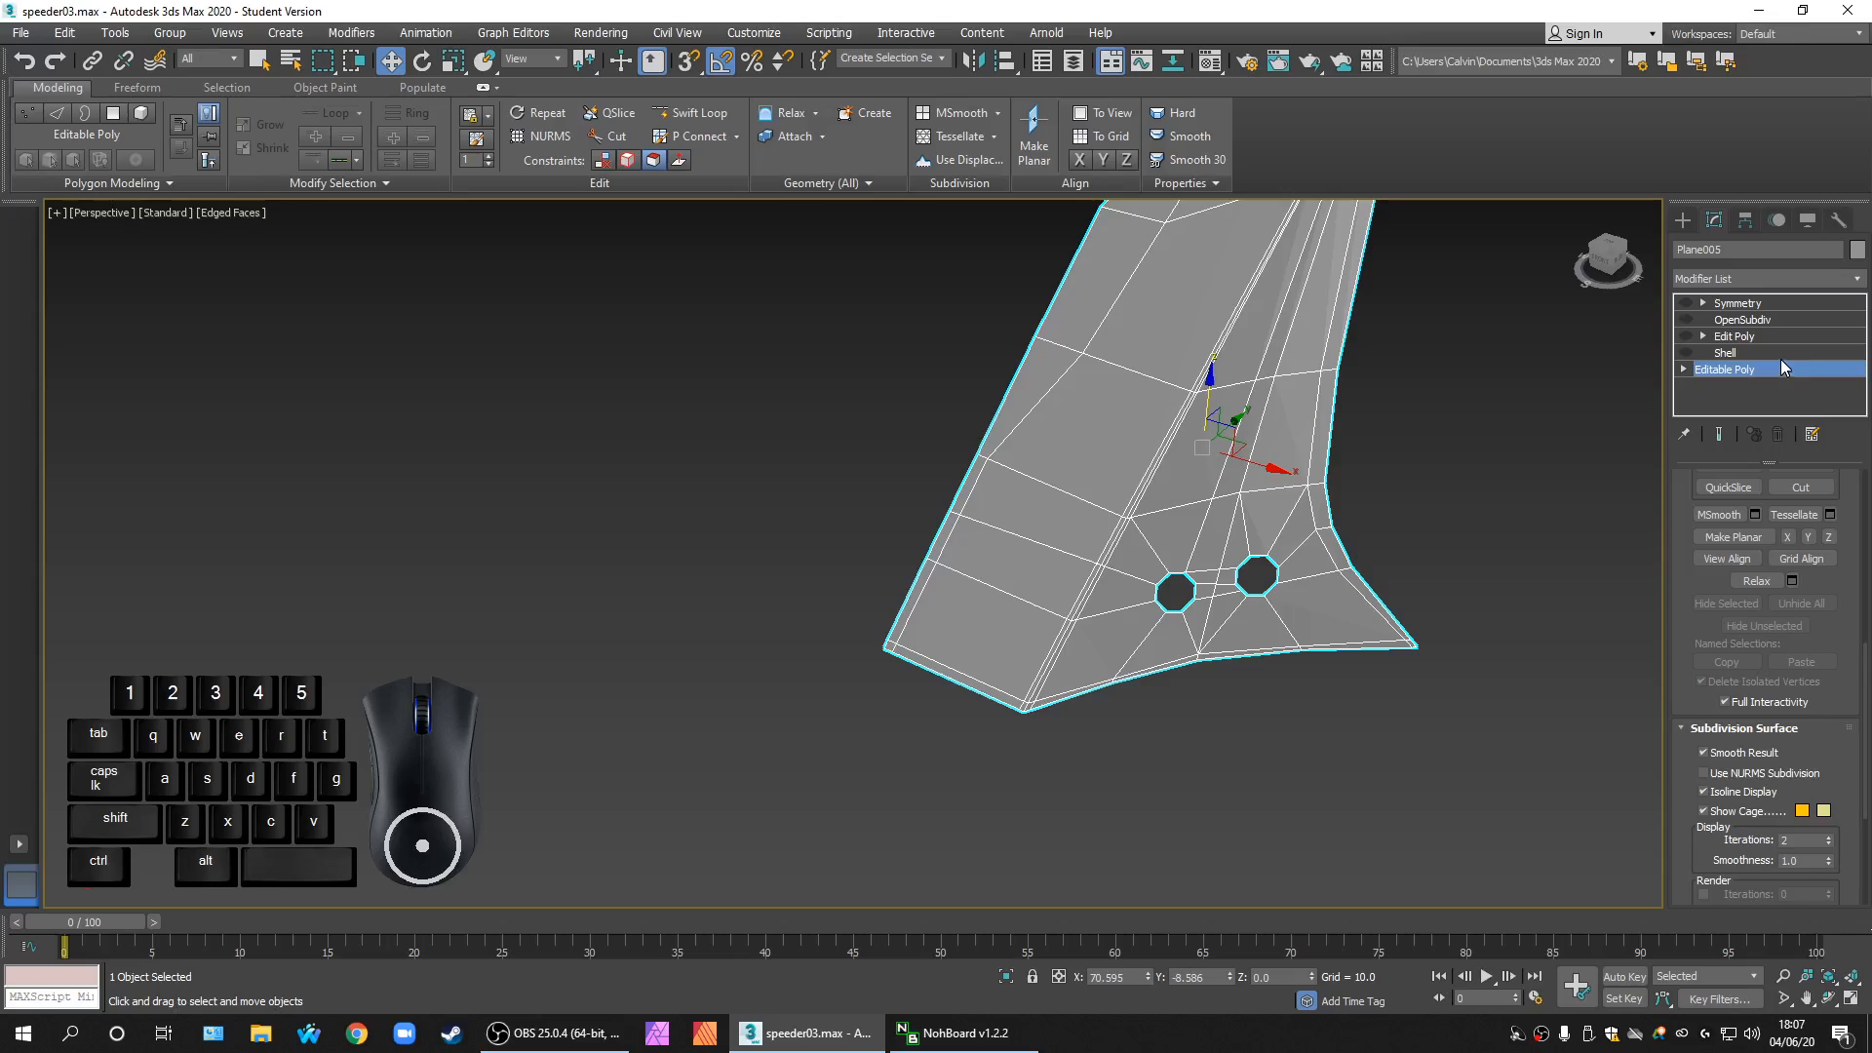
middle_drag(1516, 543, 1460, 564)
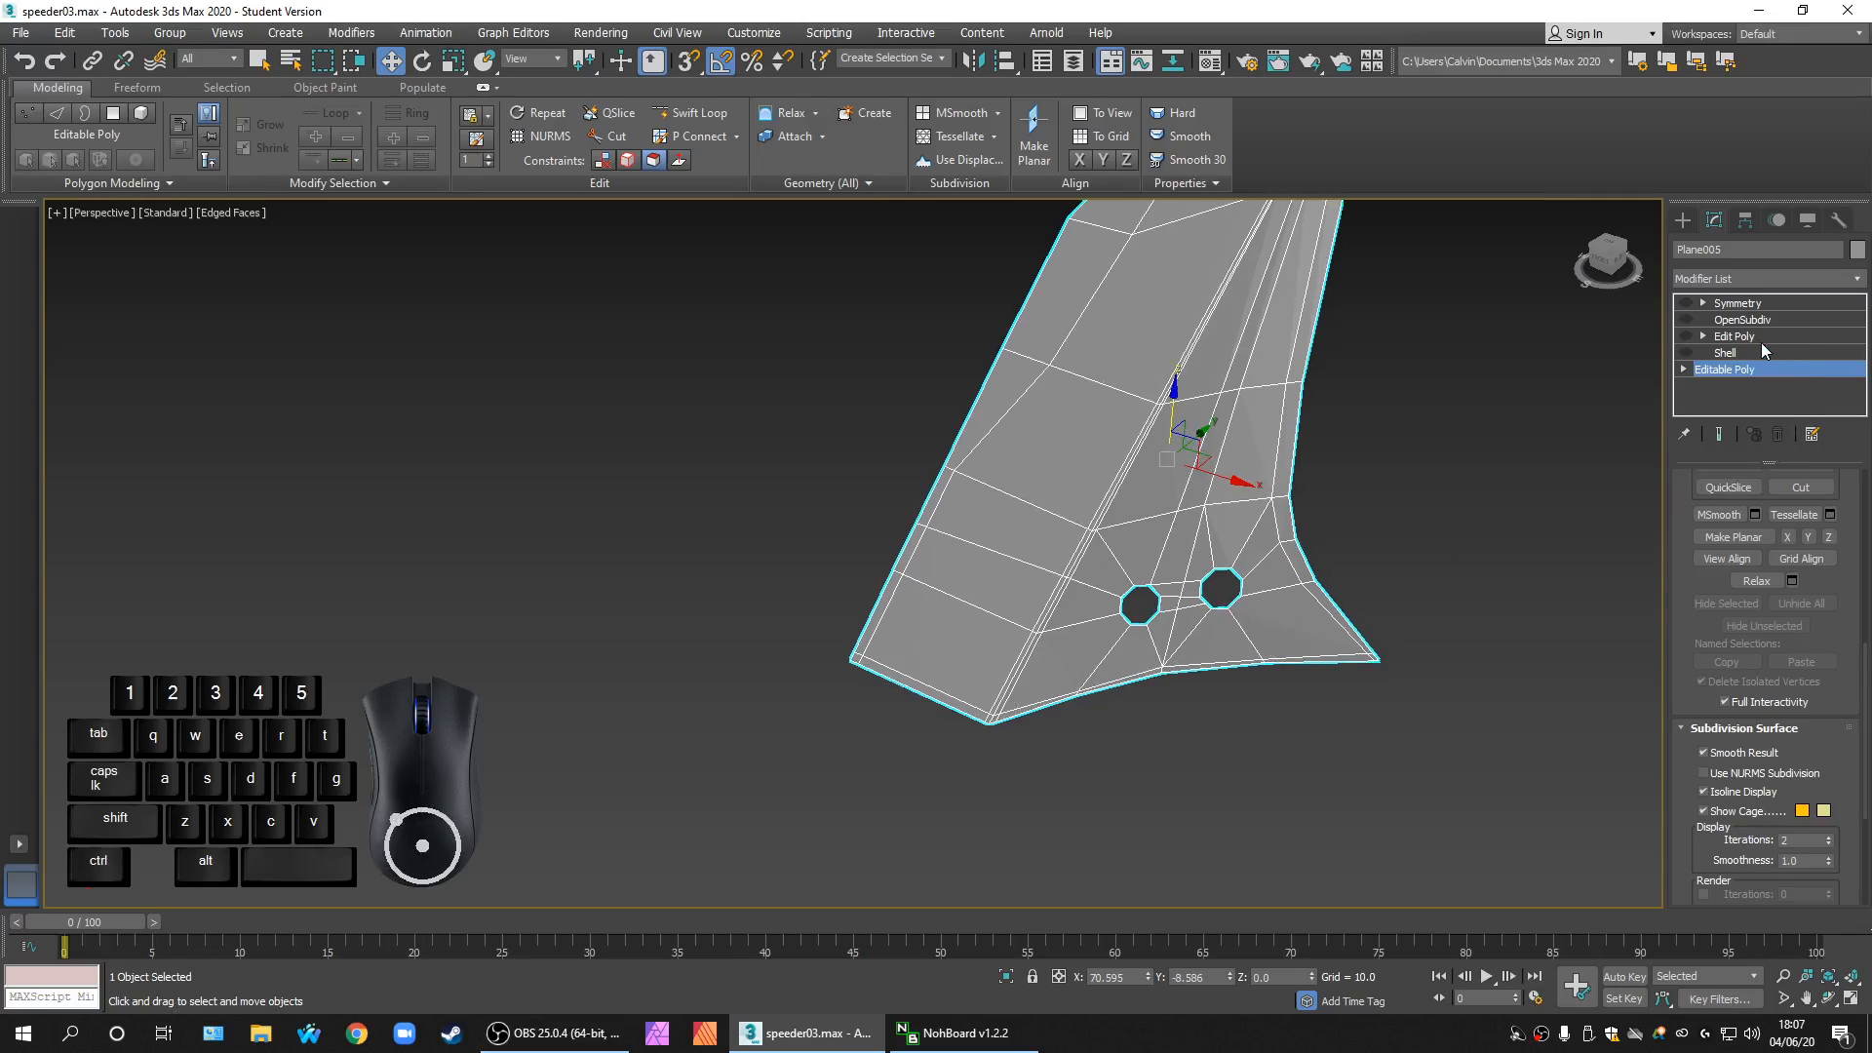
click(1683, 355)
click(1725, 353)
alt+middle_drag(1442, 669, 1365, 560)
scroll(1097, 607, up, 10)
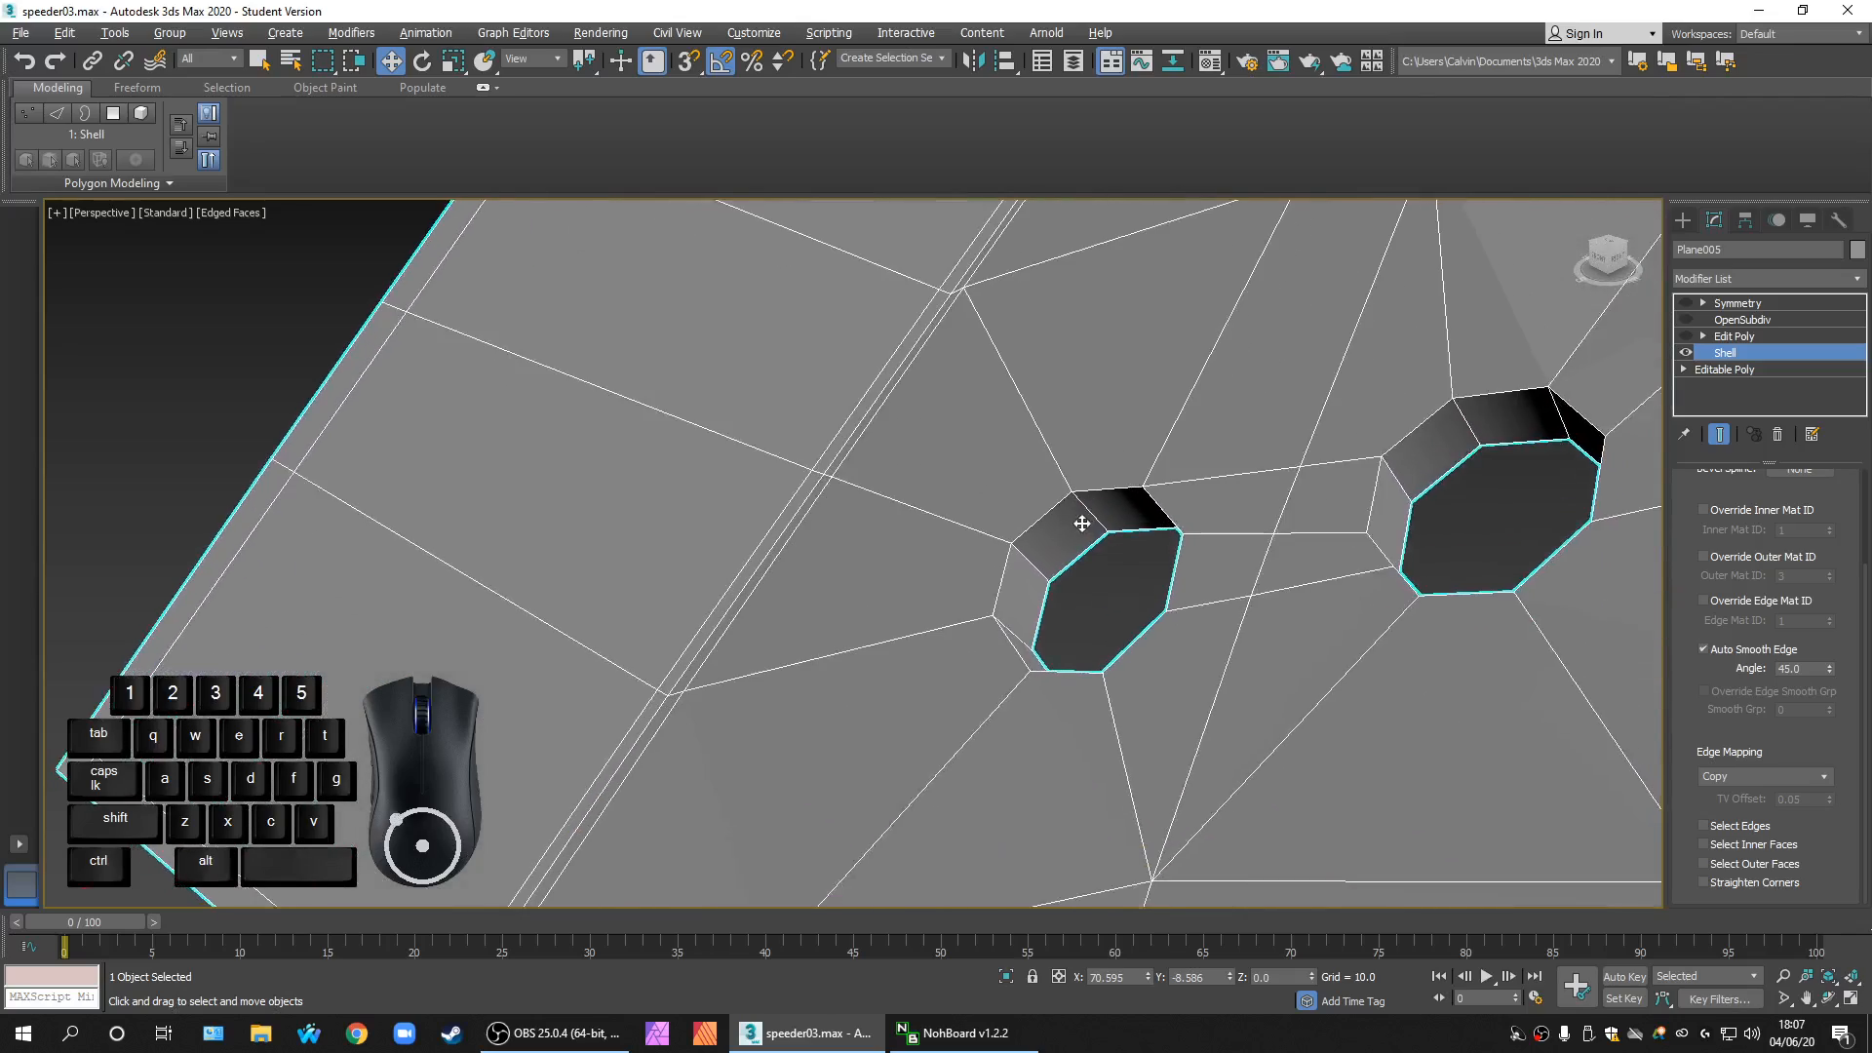
scroll(1384, 558, down, 5)
Step: Turn on the existing Edit Poly modifier above Shell and view the panel's thickness from the side
click(1721, 337)
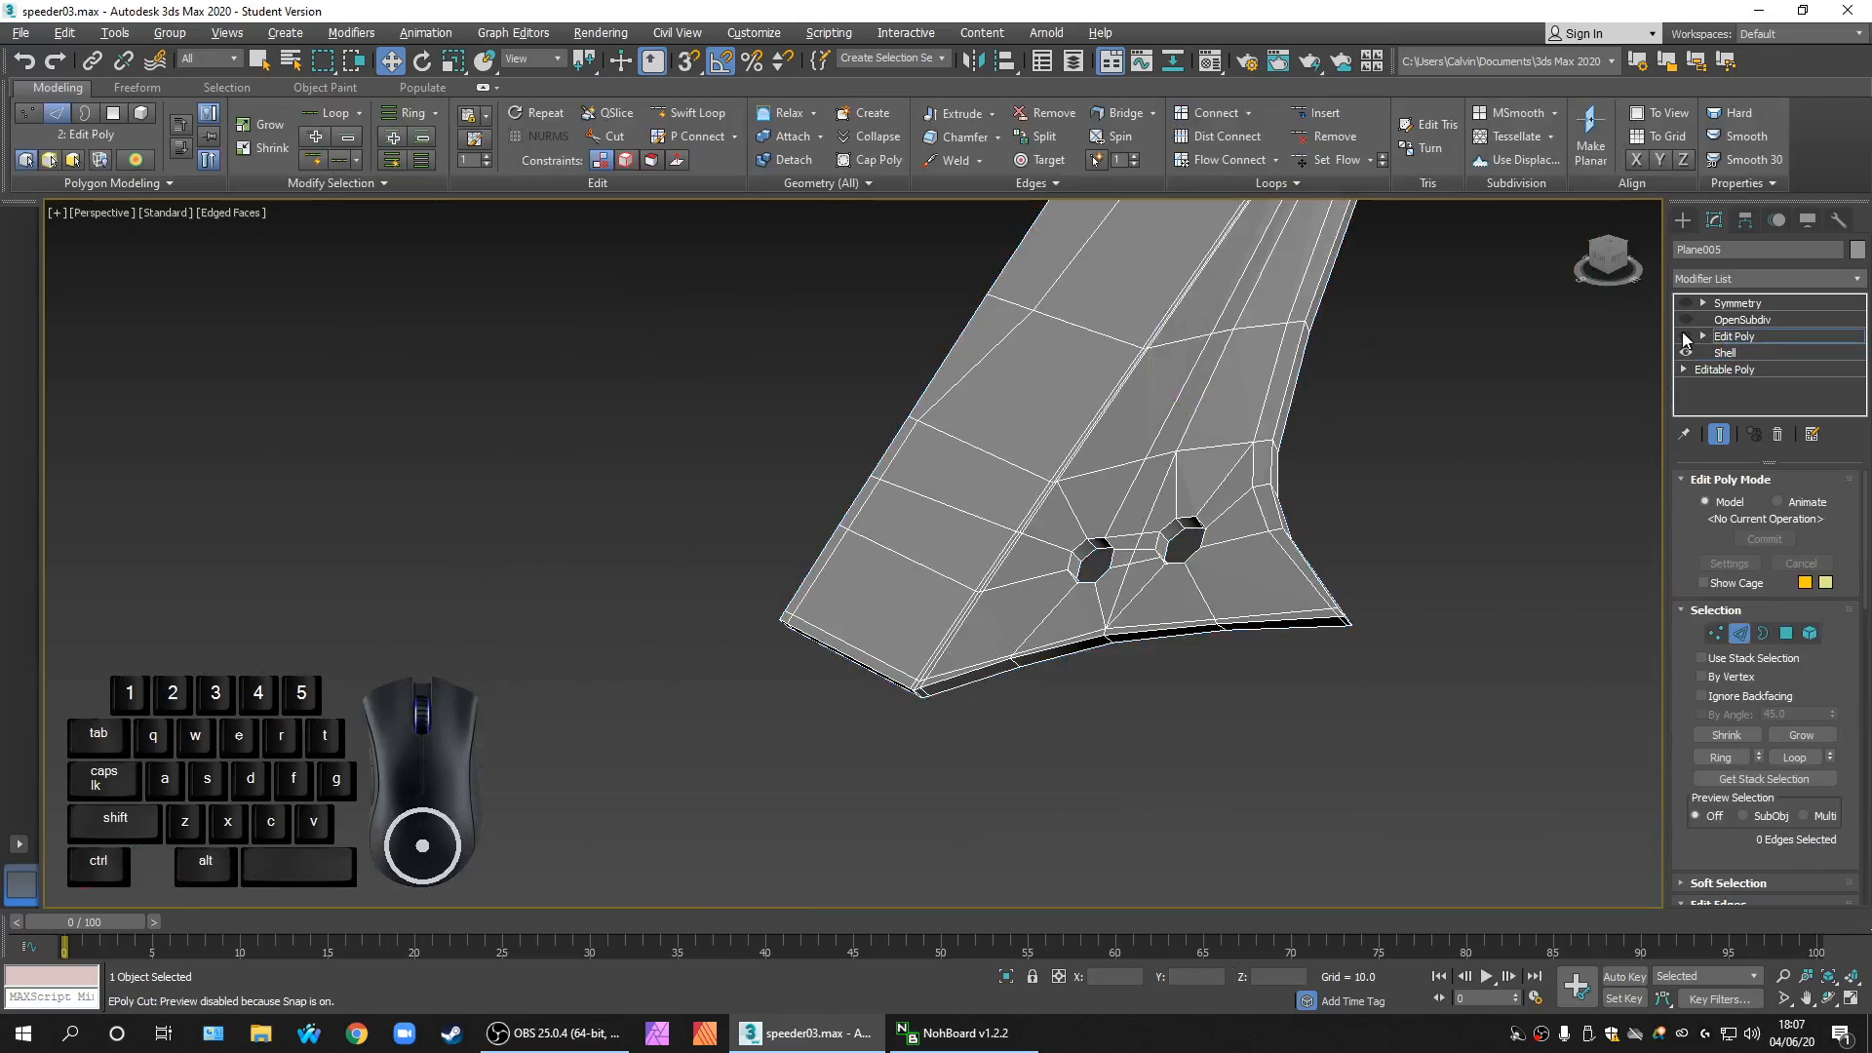
alt+middle_drag(1535, 548, 1201, 567)
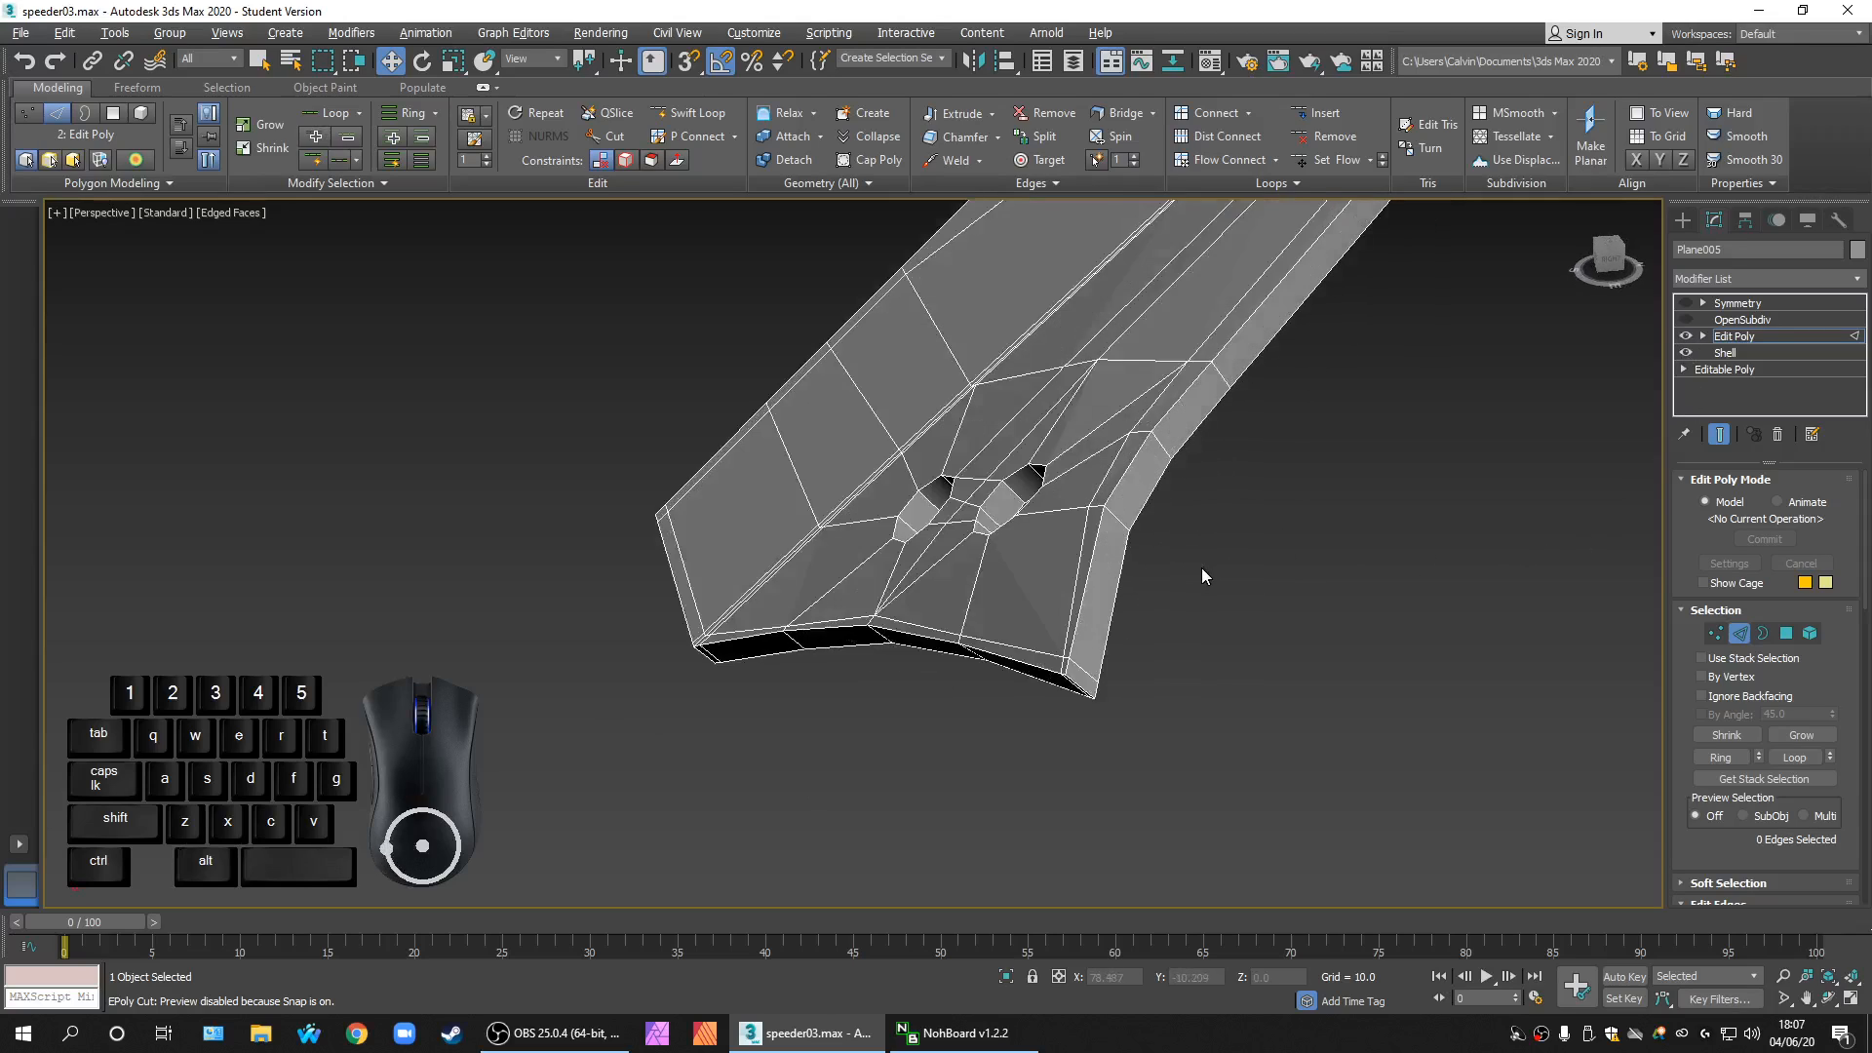
scroll(1168, 595, up, 5)
Step: Delete the Edit Poly, OpenSubdiv and Symmetry modifiers above Shell from the panel's modifier stack
click(1728, 338)
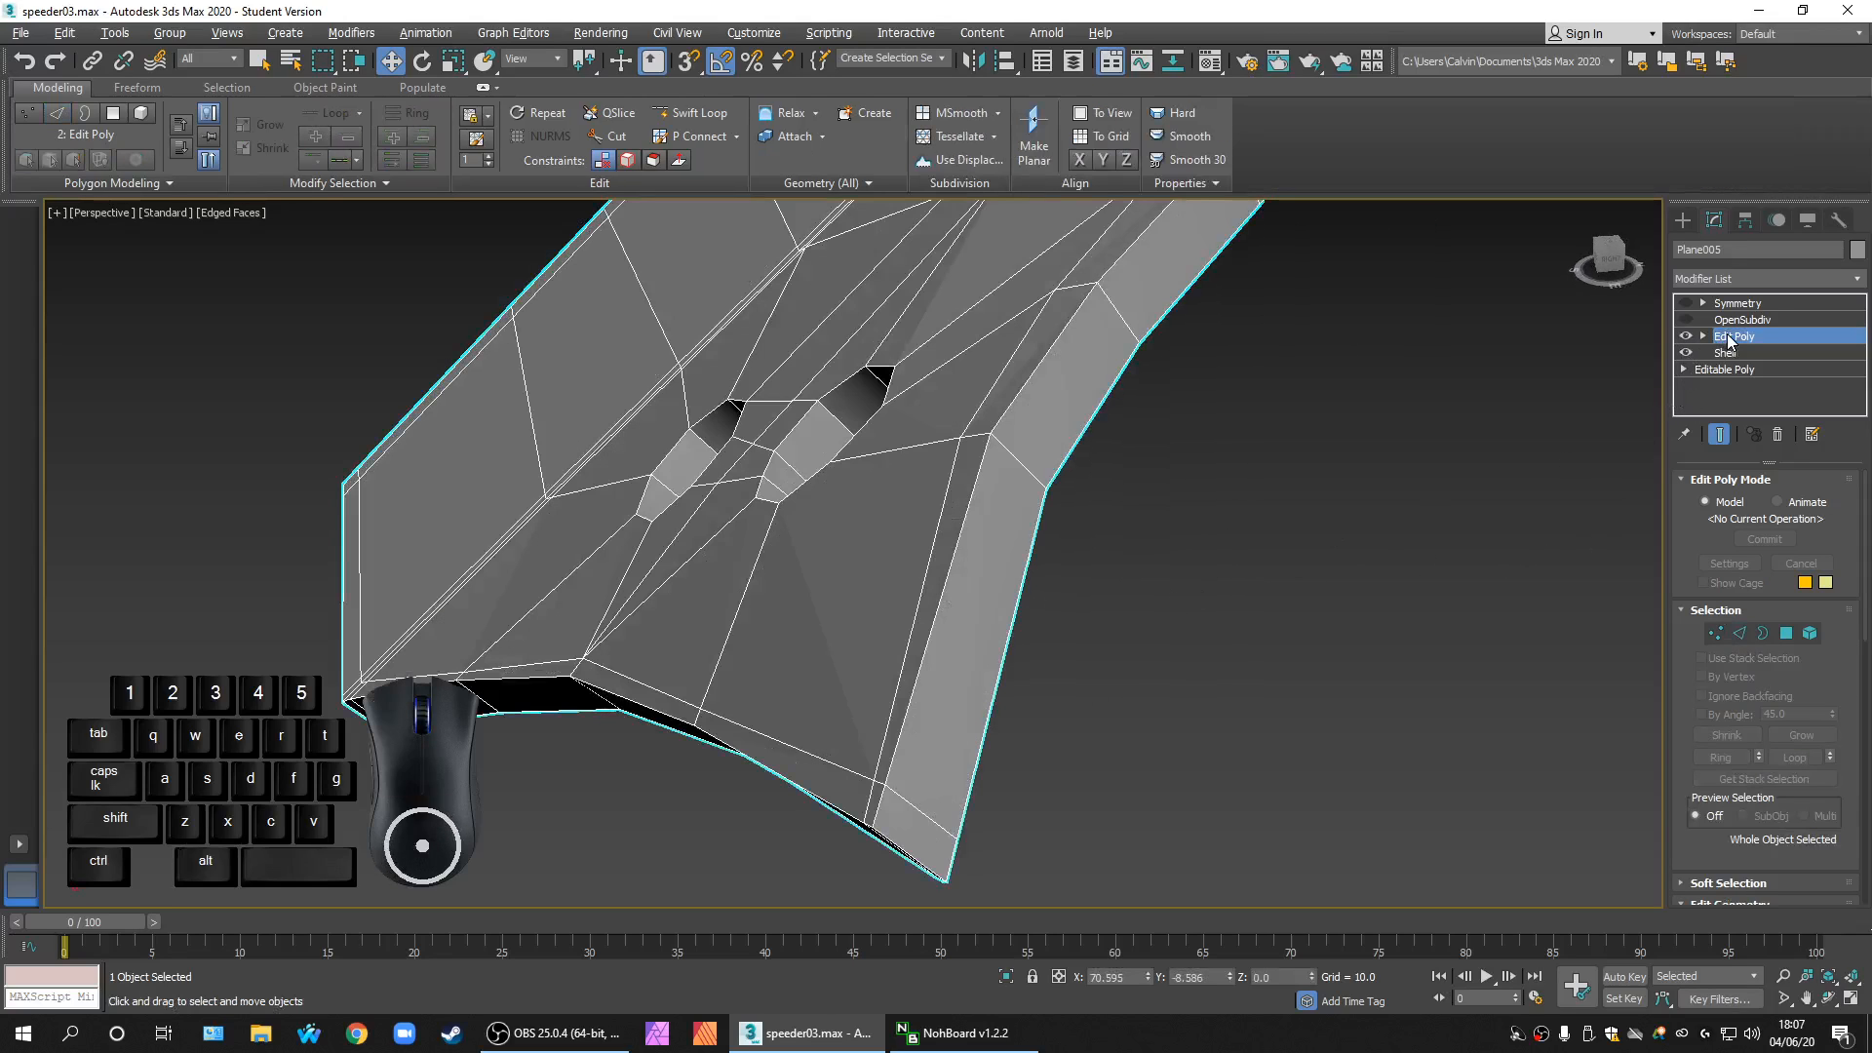
alt+middle_drag(1479, 536, 1335, 548)
alt+middle_drag(941, 654, 1074, 660)
scroll(1074, 659, up, 4)
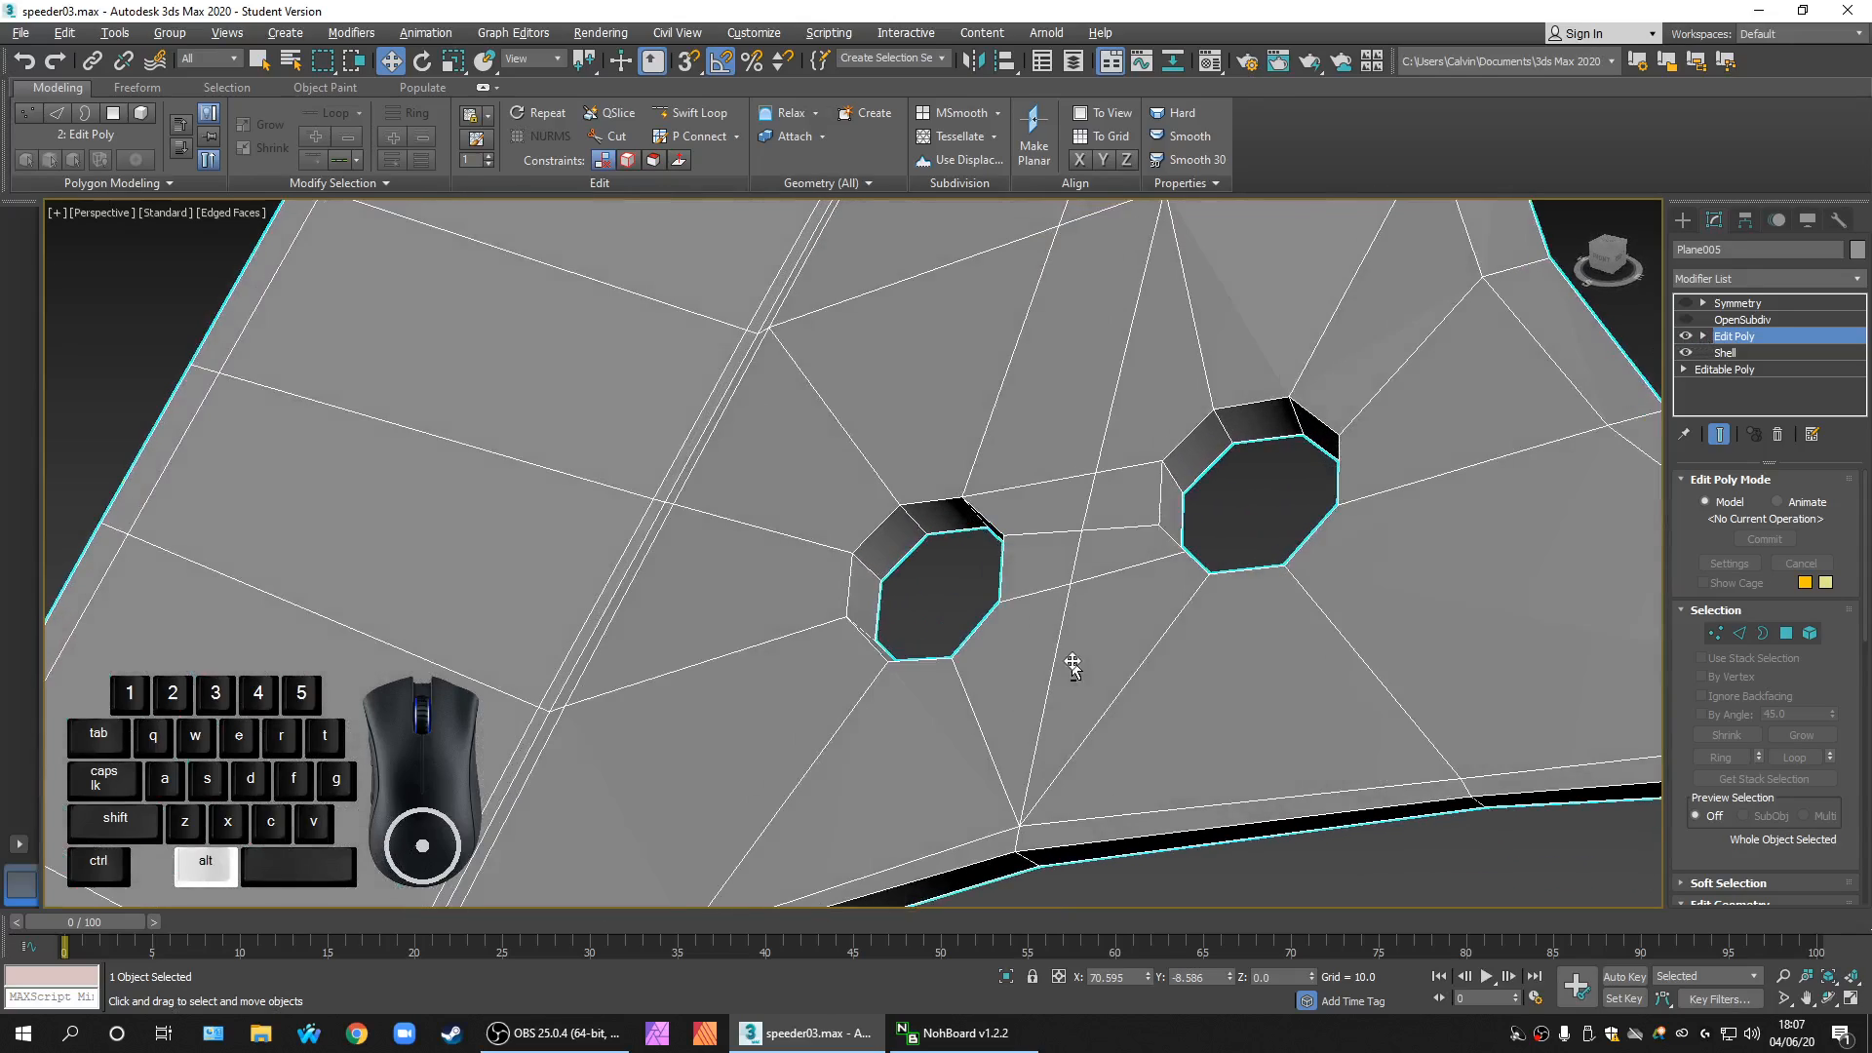
scroll(1264, 562, down, 3)
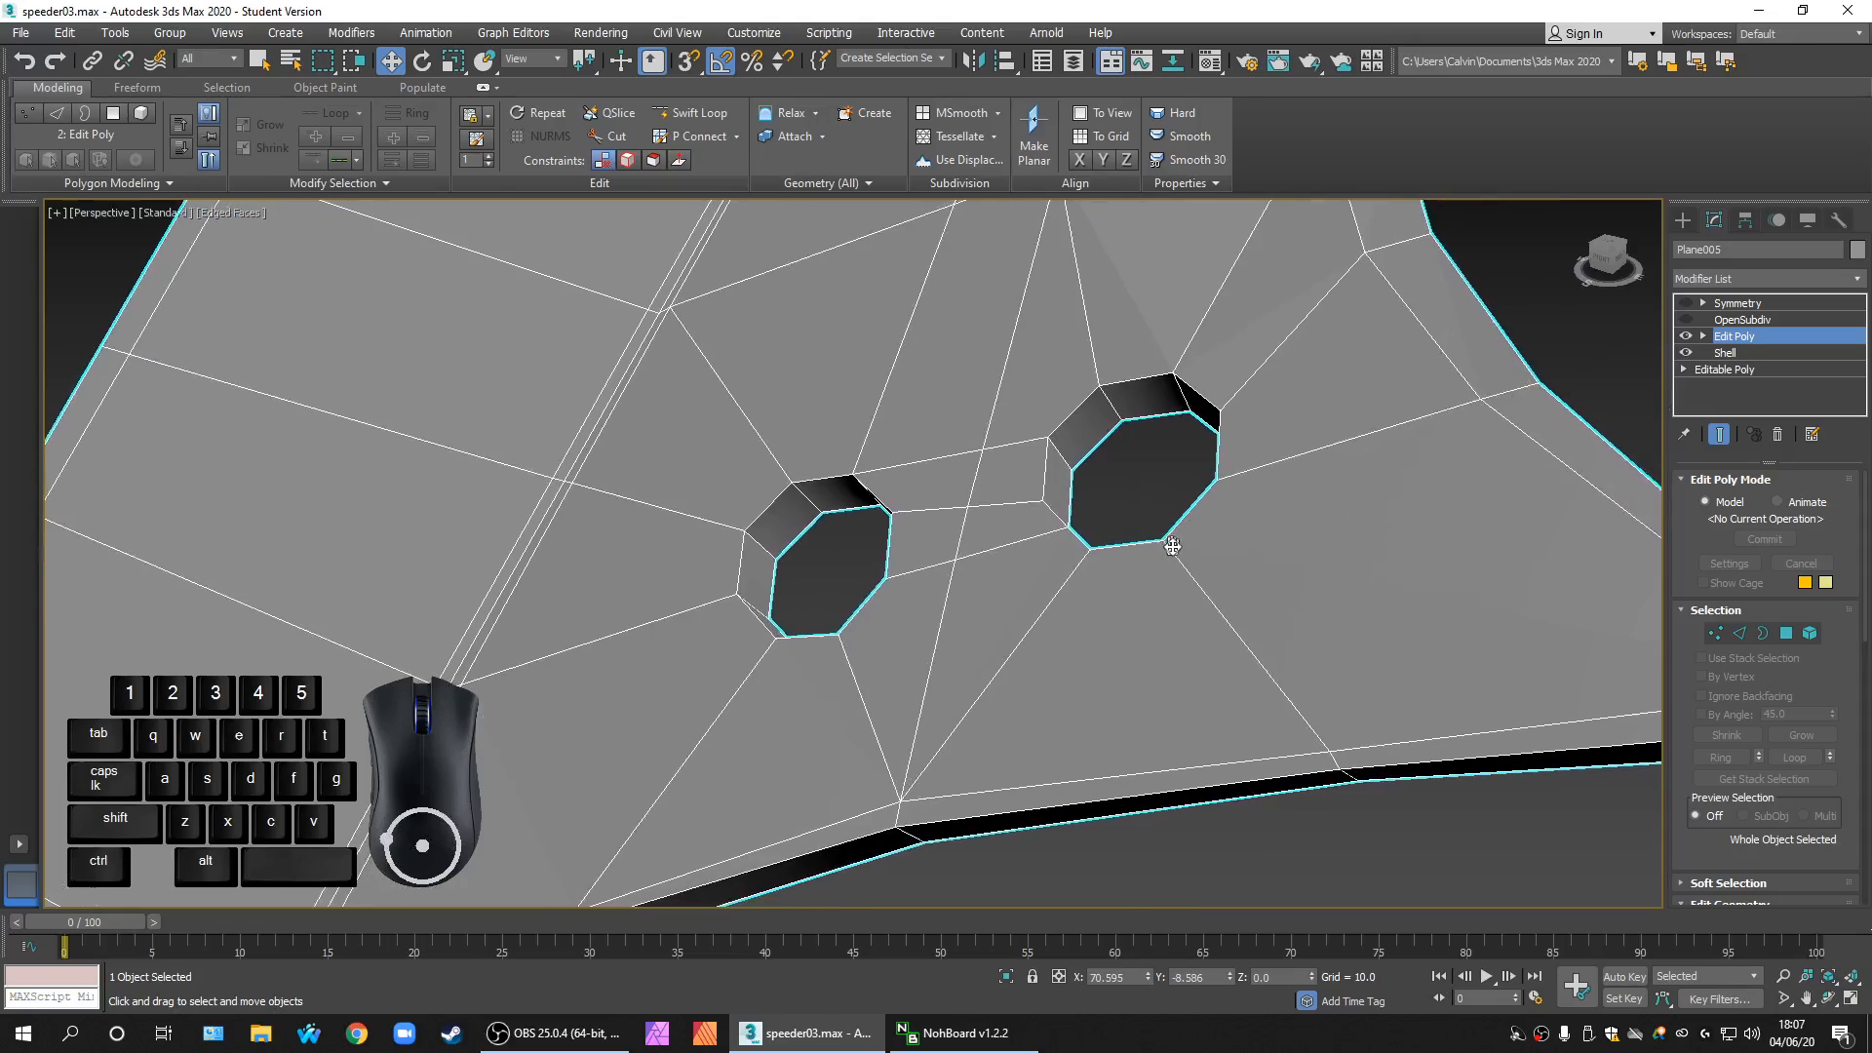
alt+middle_drag(1262, 552, 1527, 419)
ctrl+click(1744, 320)
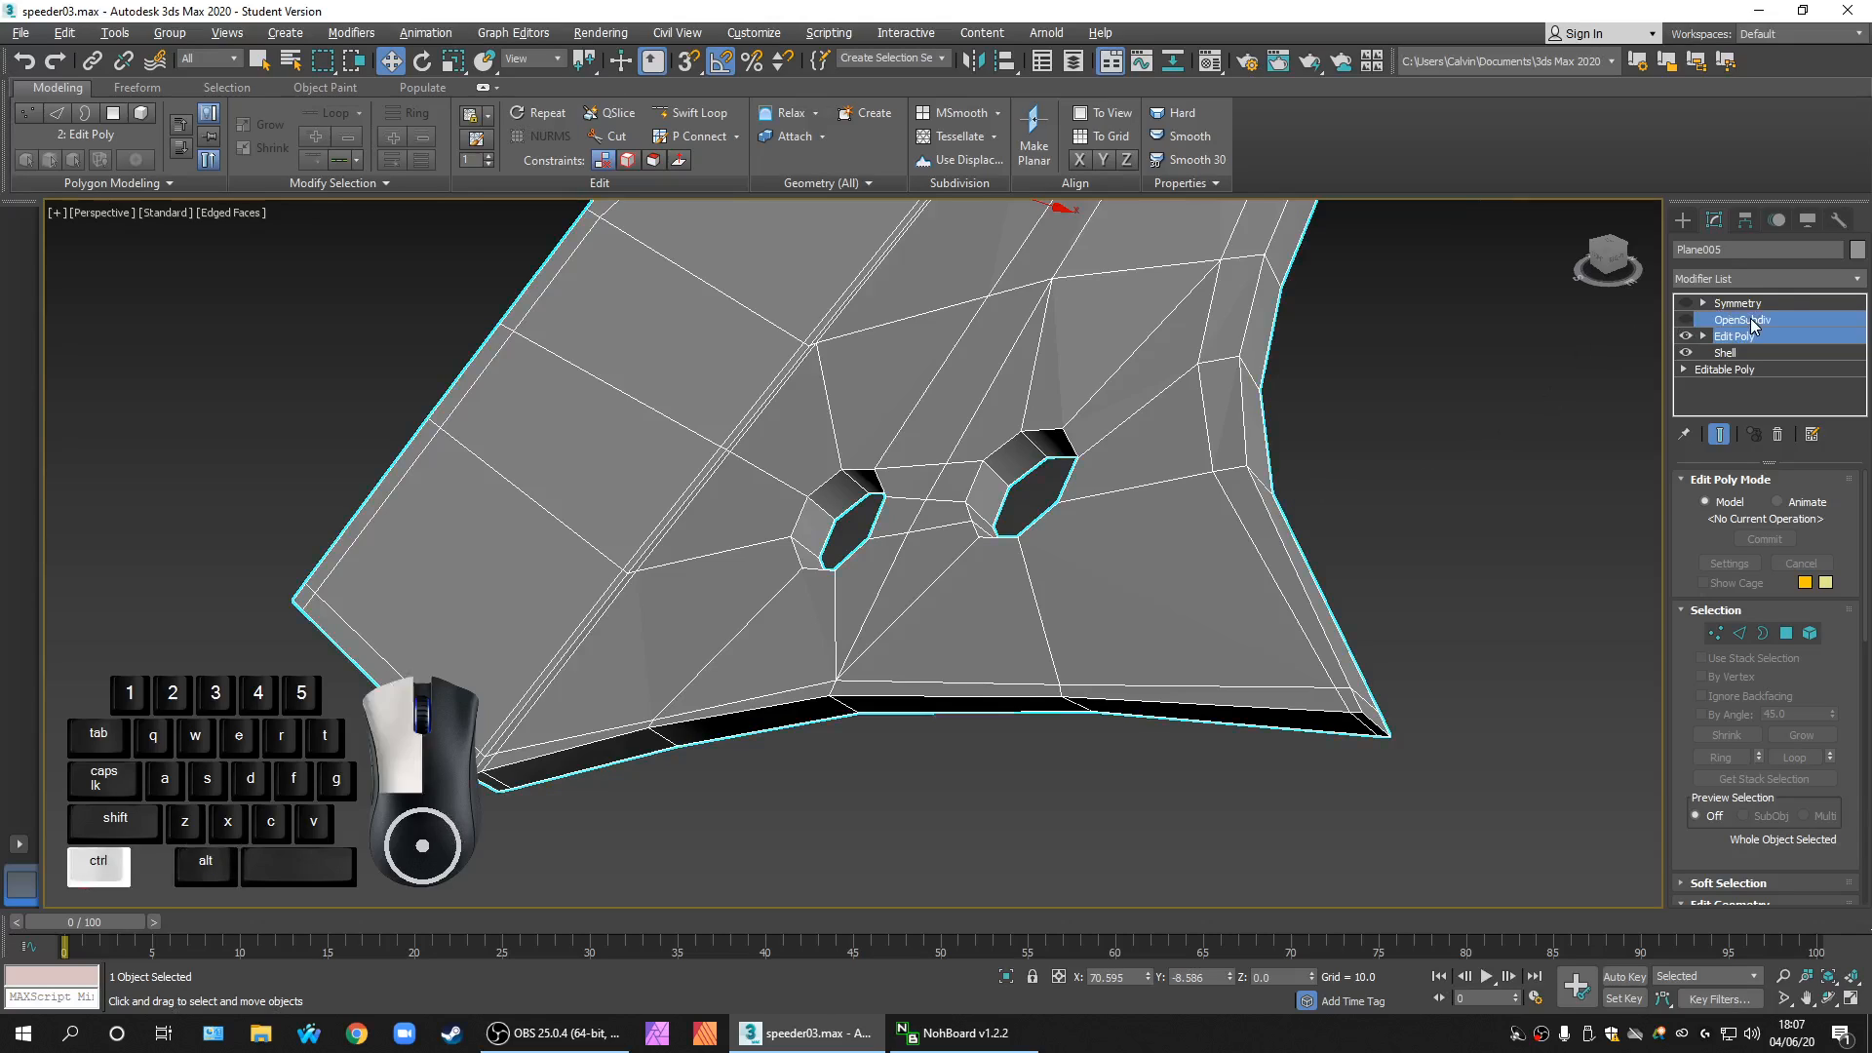
ctrl+click(1742, 303)
scroll(1208, 622, down, 6)
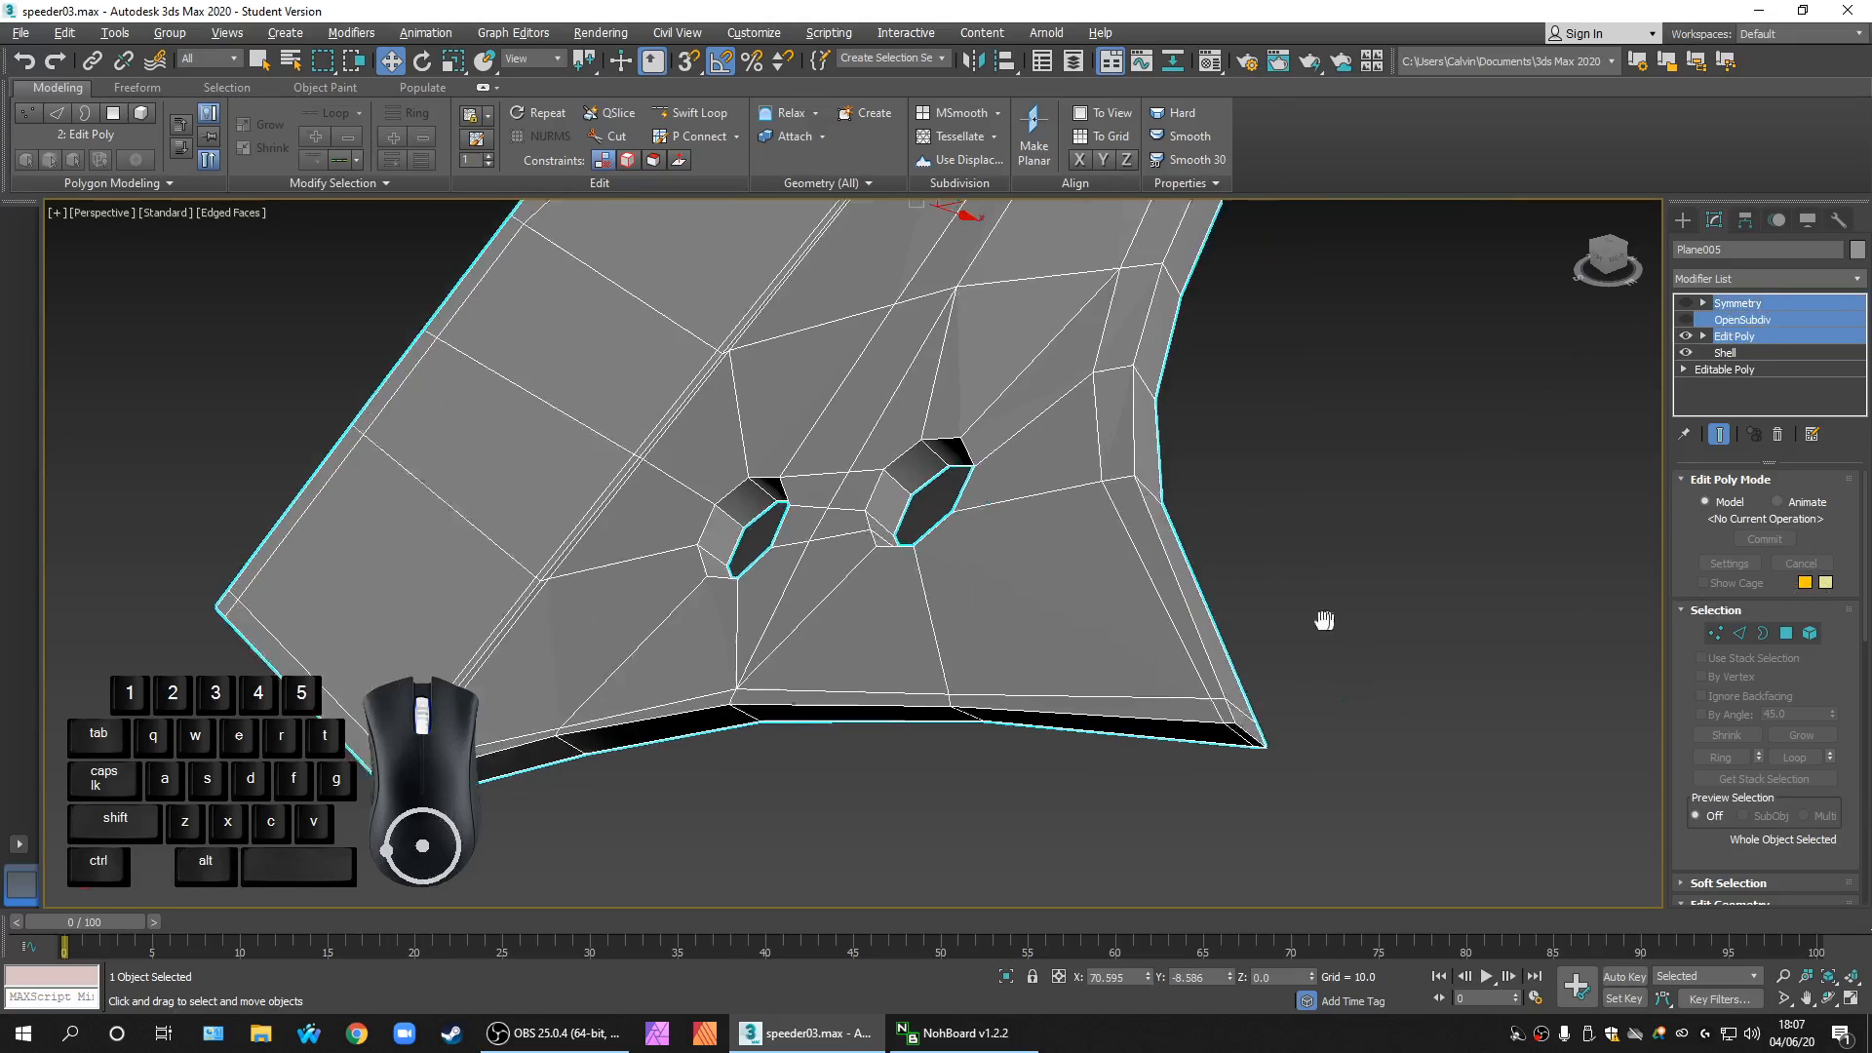
click(1776, 434)
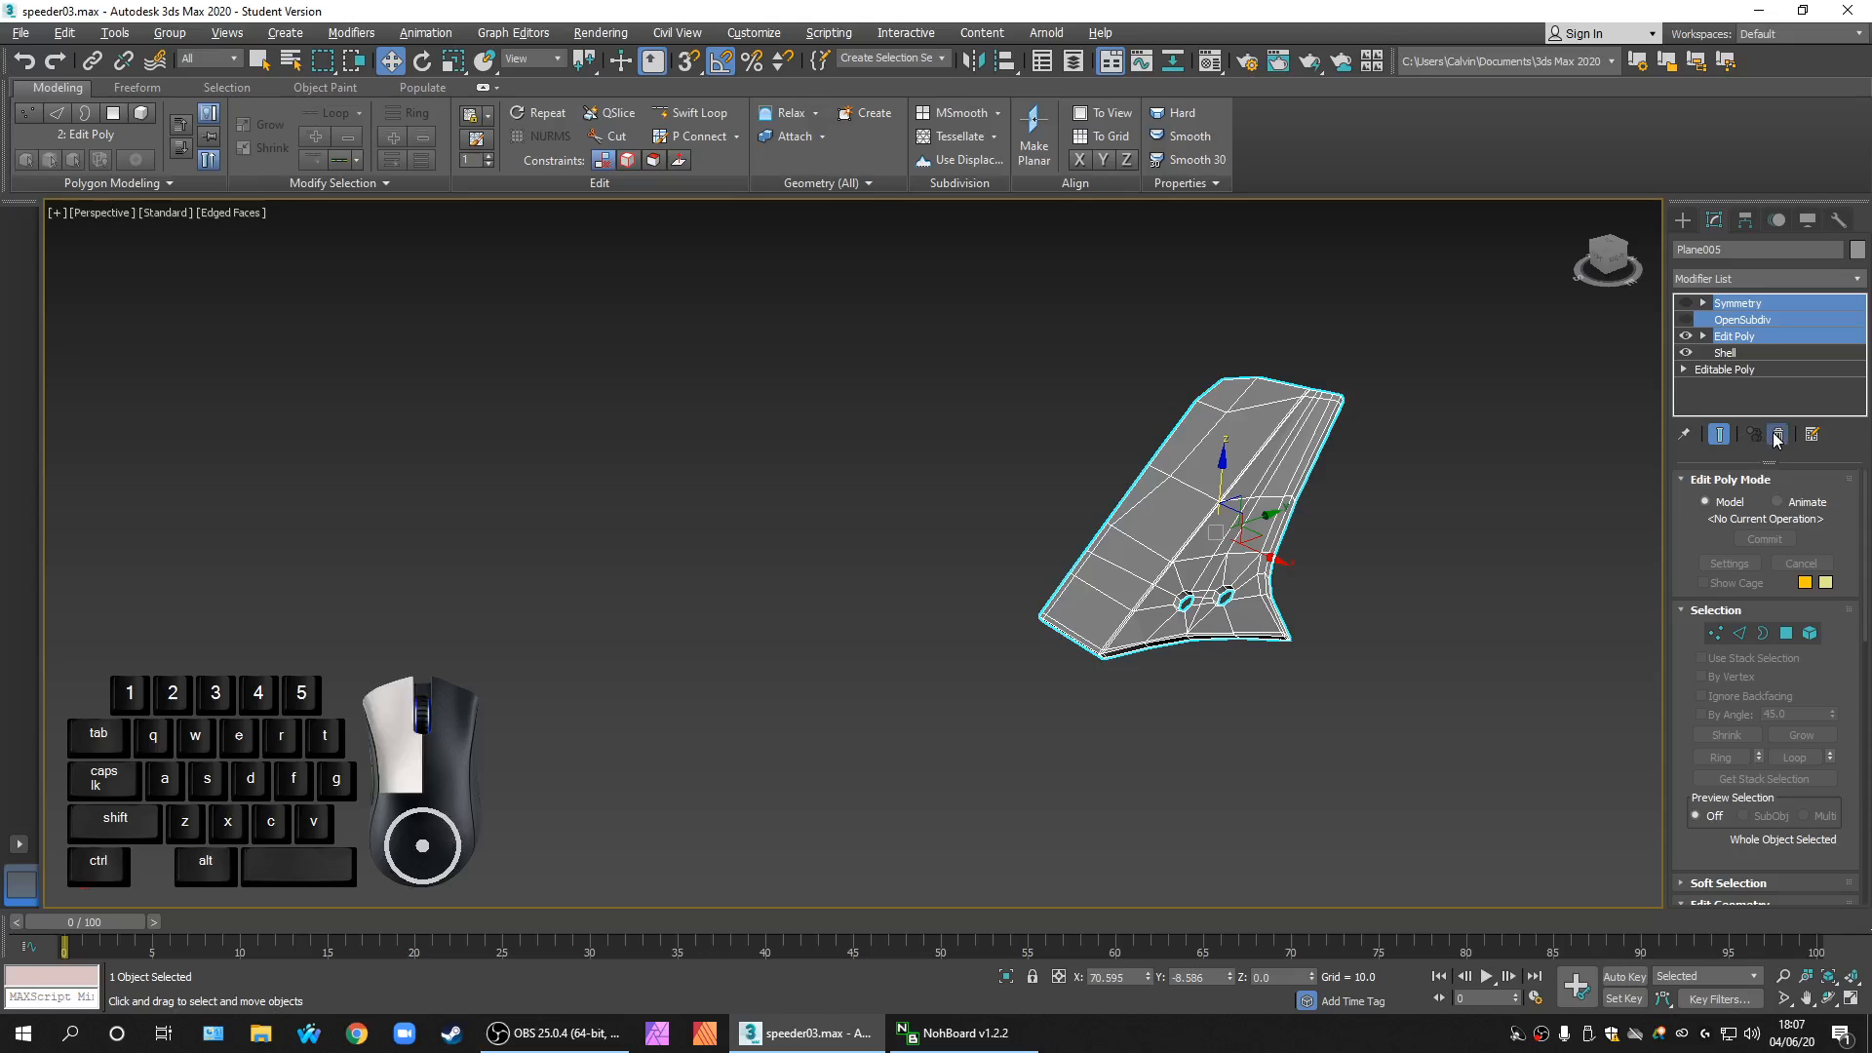
Step: Add a new Edit Poly modifier on top of the panel's Shell modifier
middle_drag(1392, 610, 1385, 612)
scroll(1245, 610, up, 5)
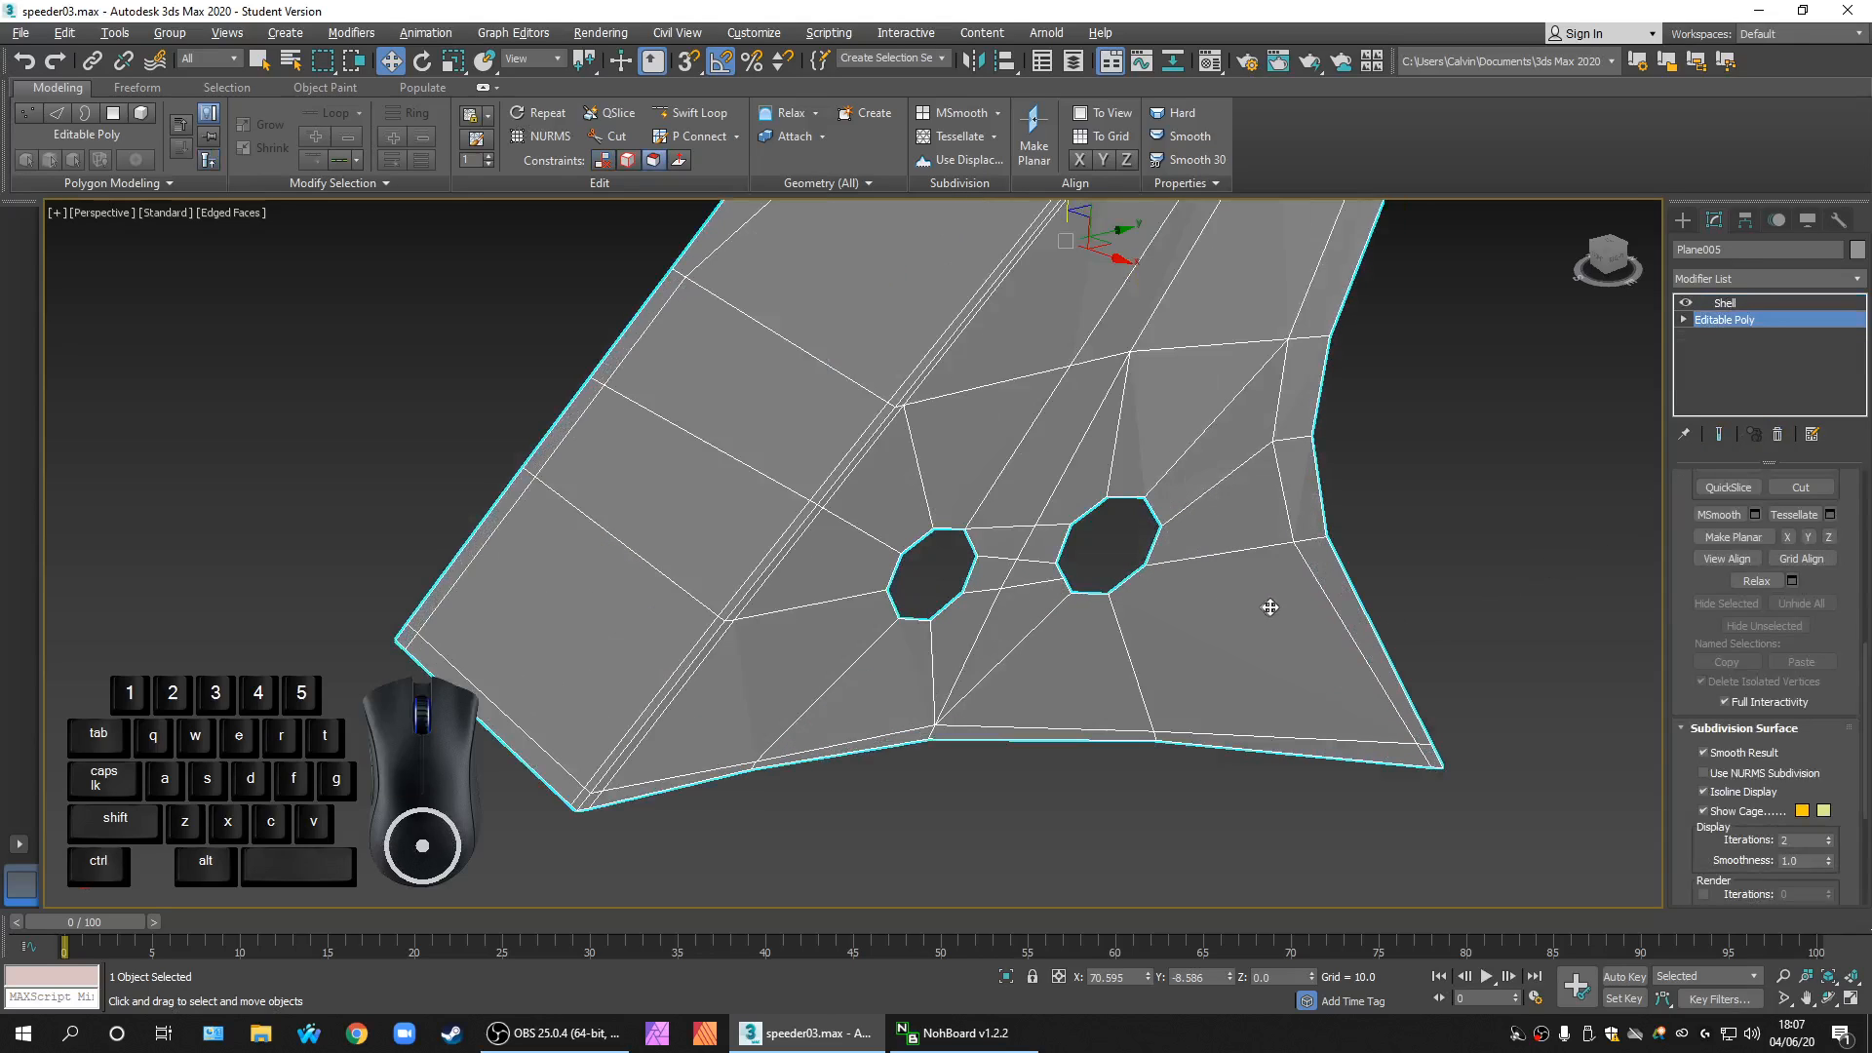
alt+middle_drag(1506, 525, 1421, 538)
click(1769, 304)
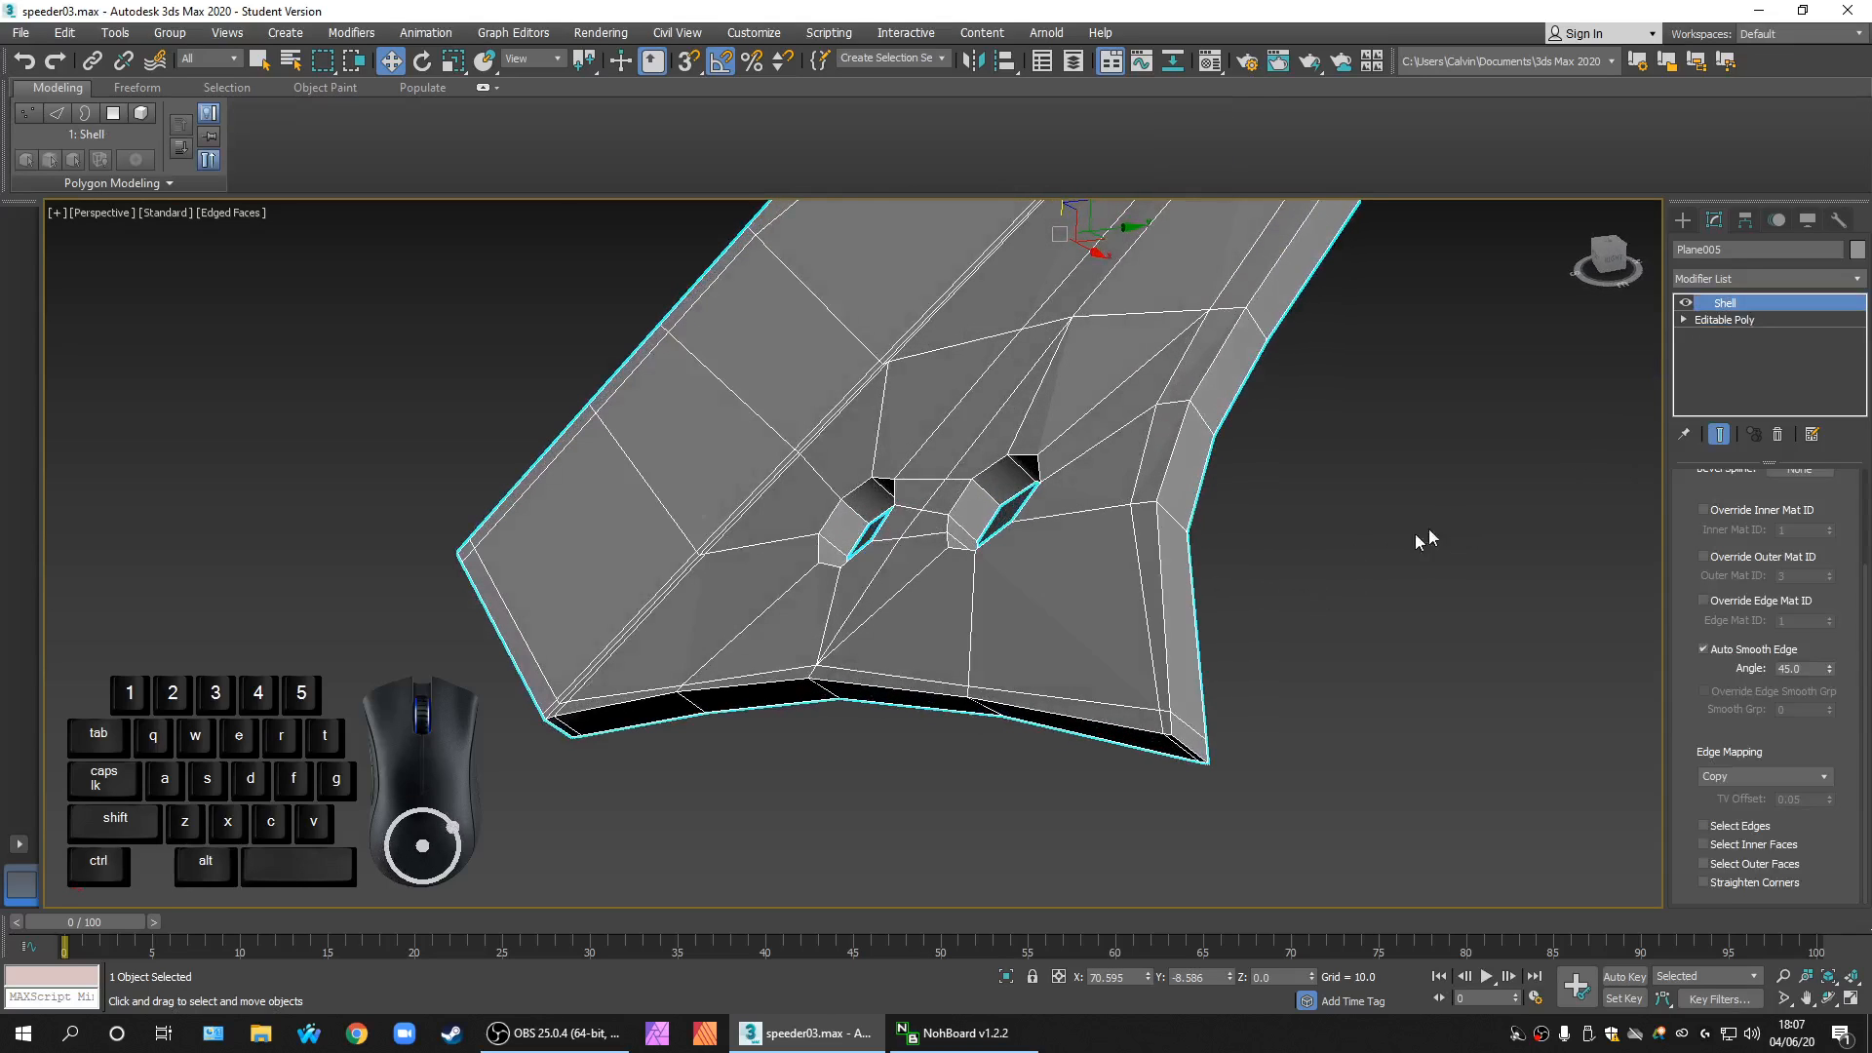
click(1759, 278)
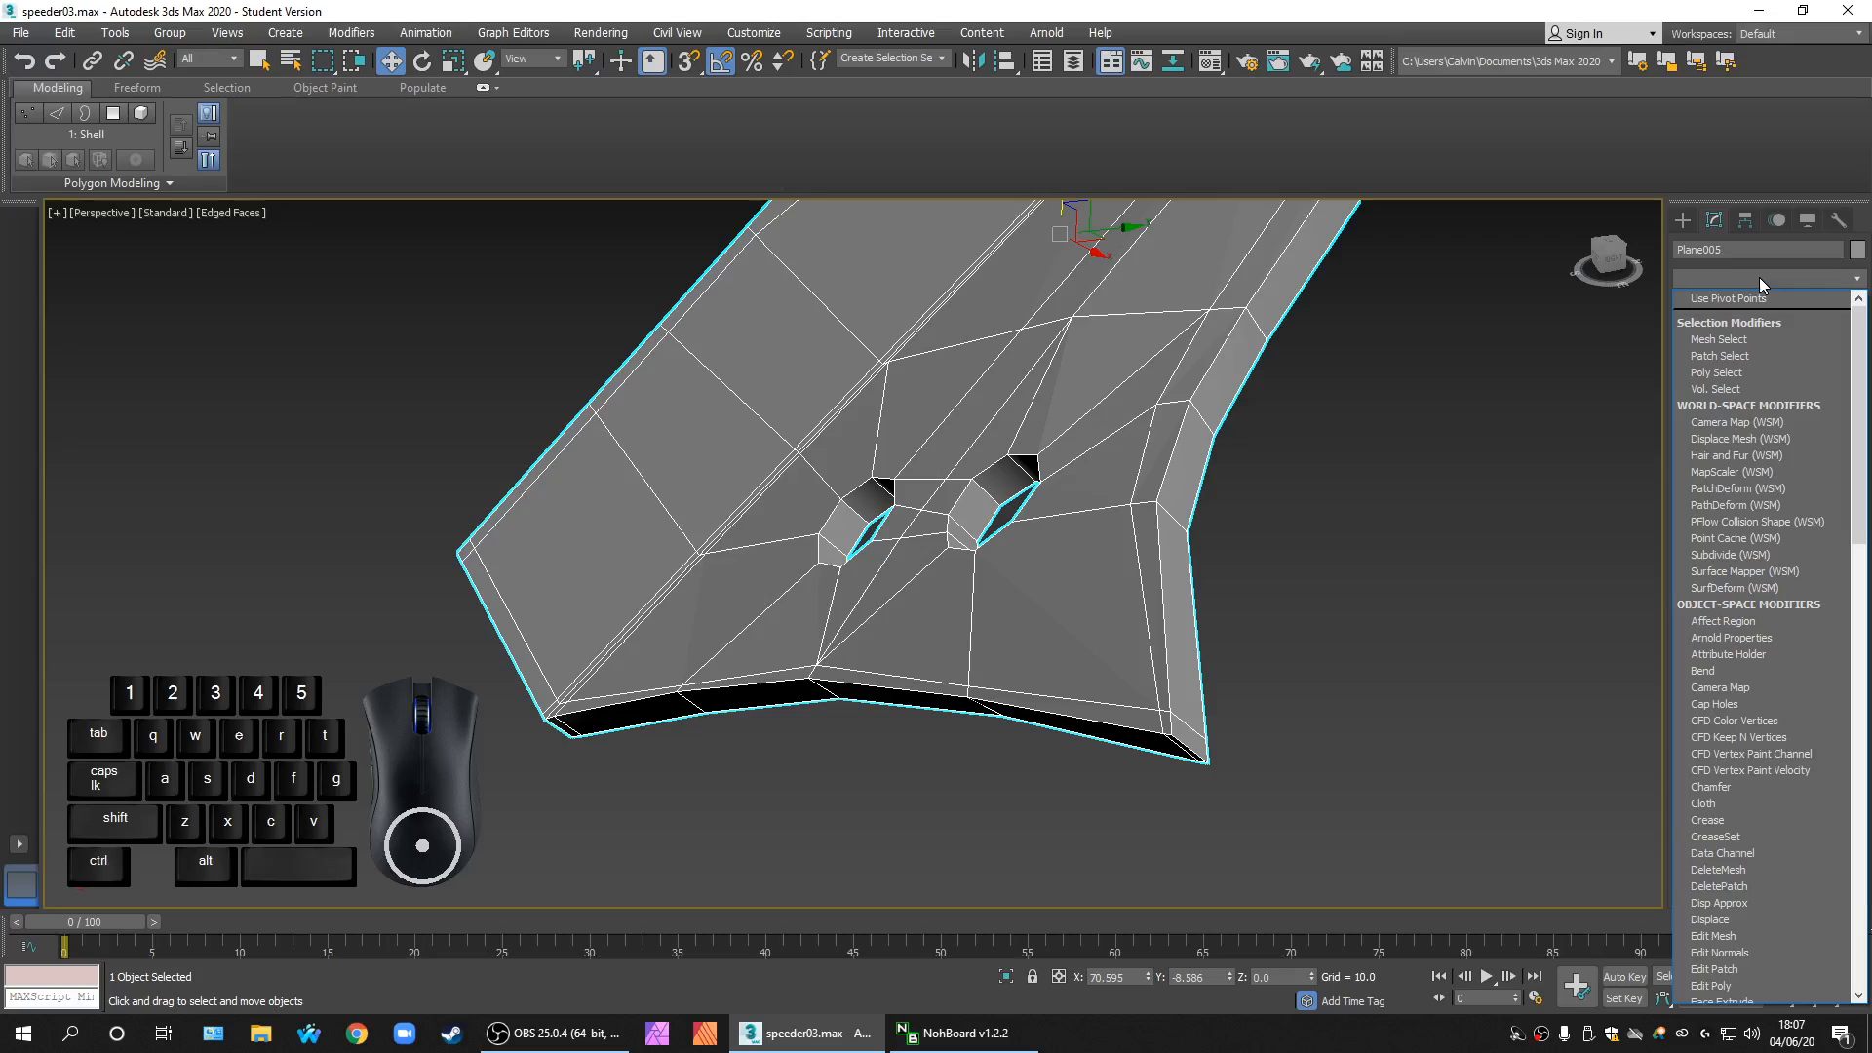
key(e)
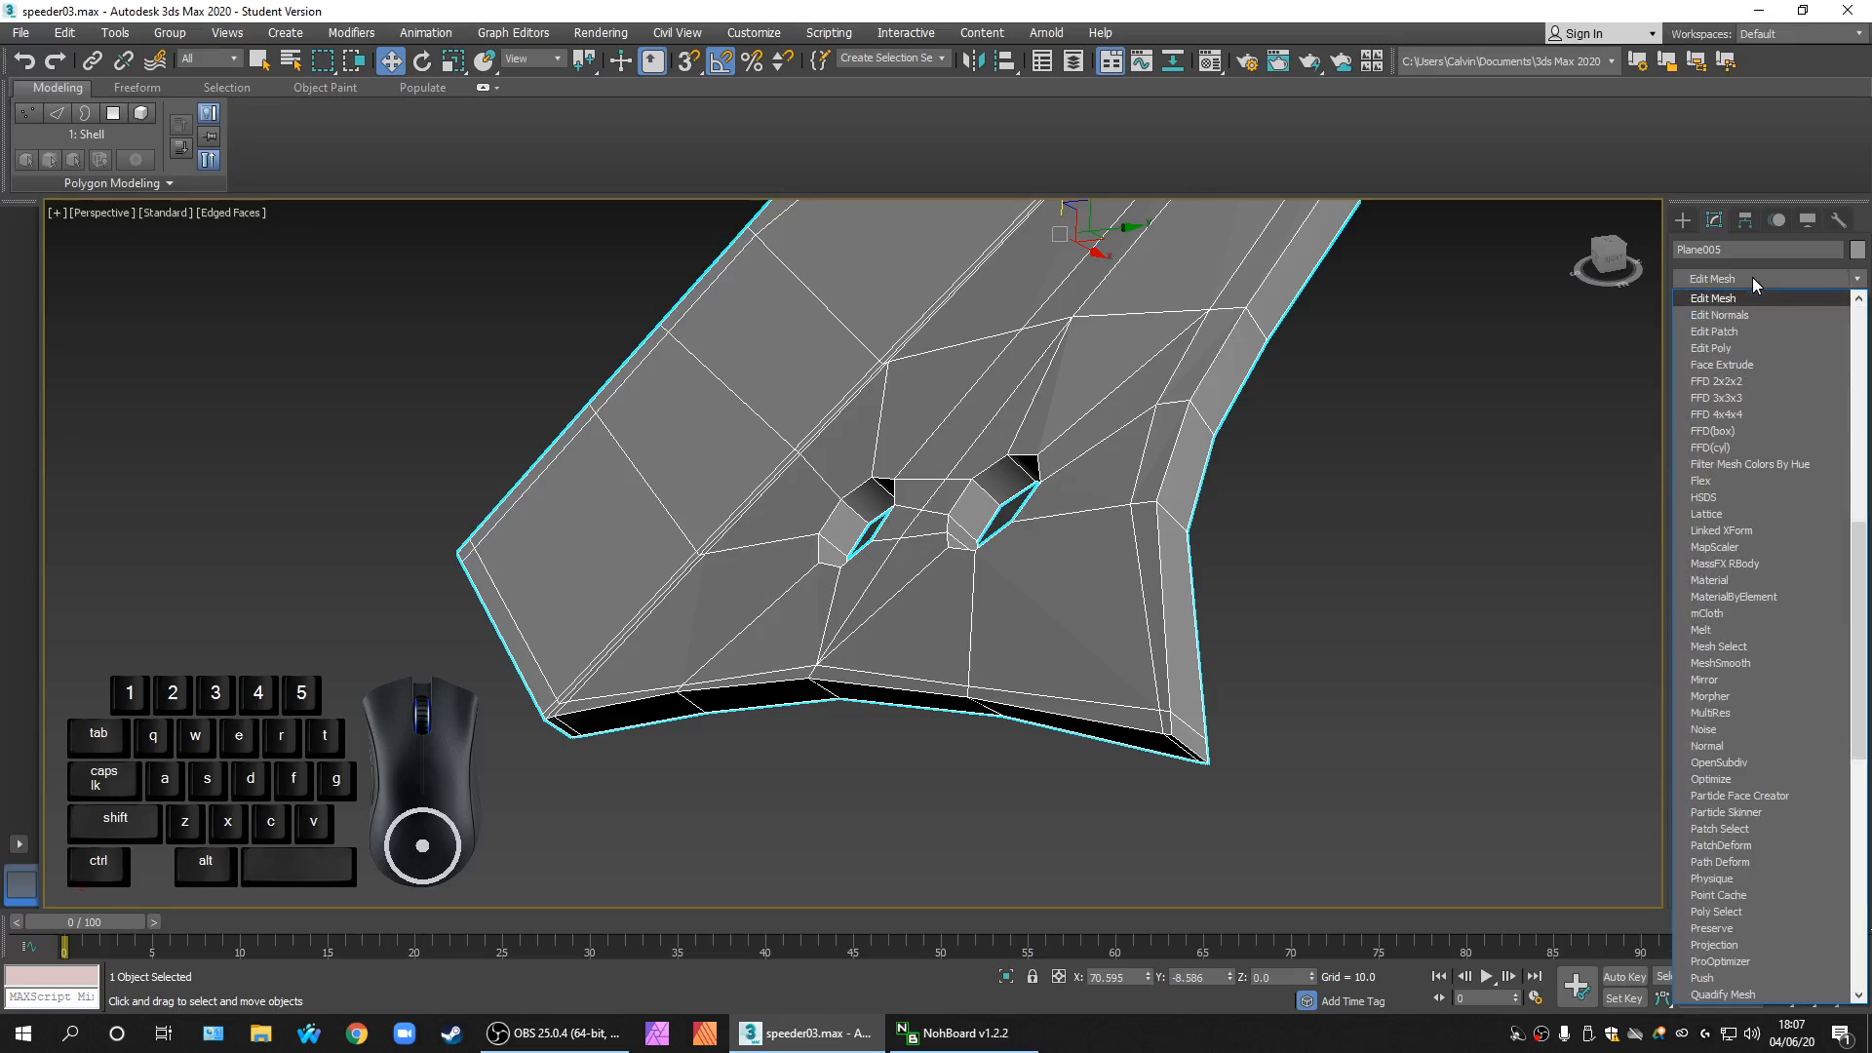
click(1730, 346)
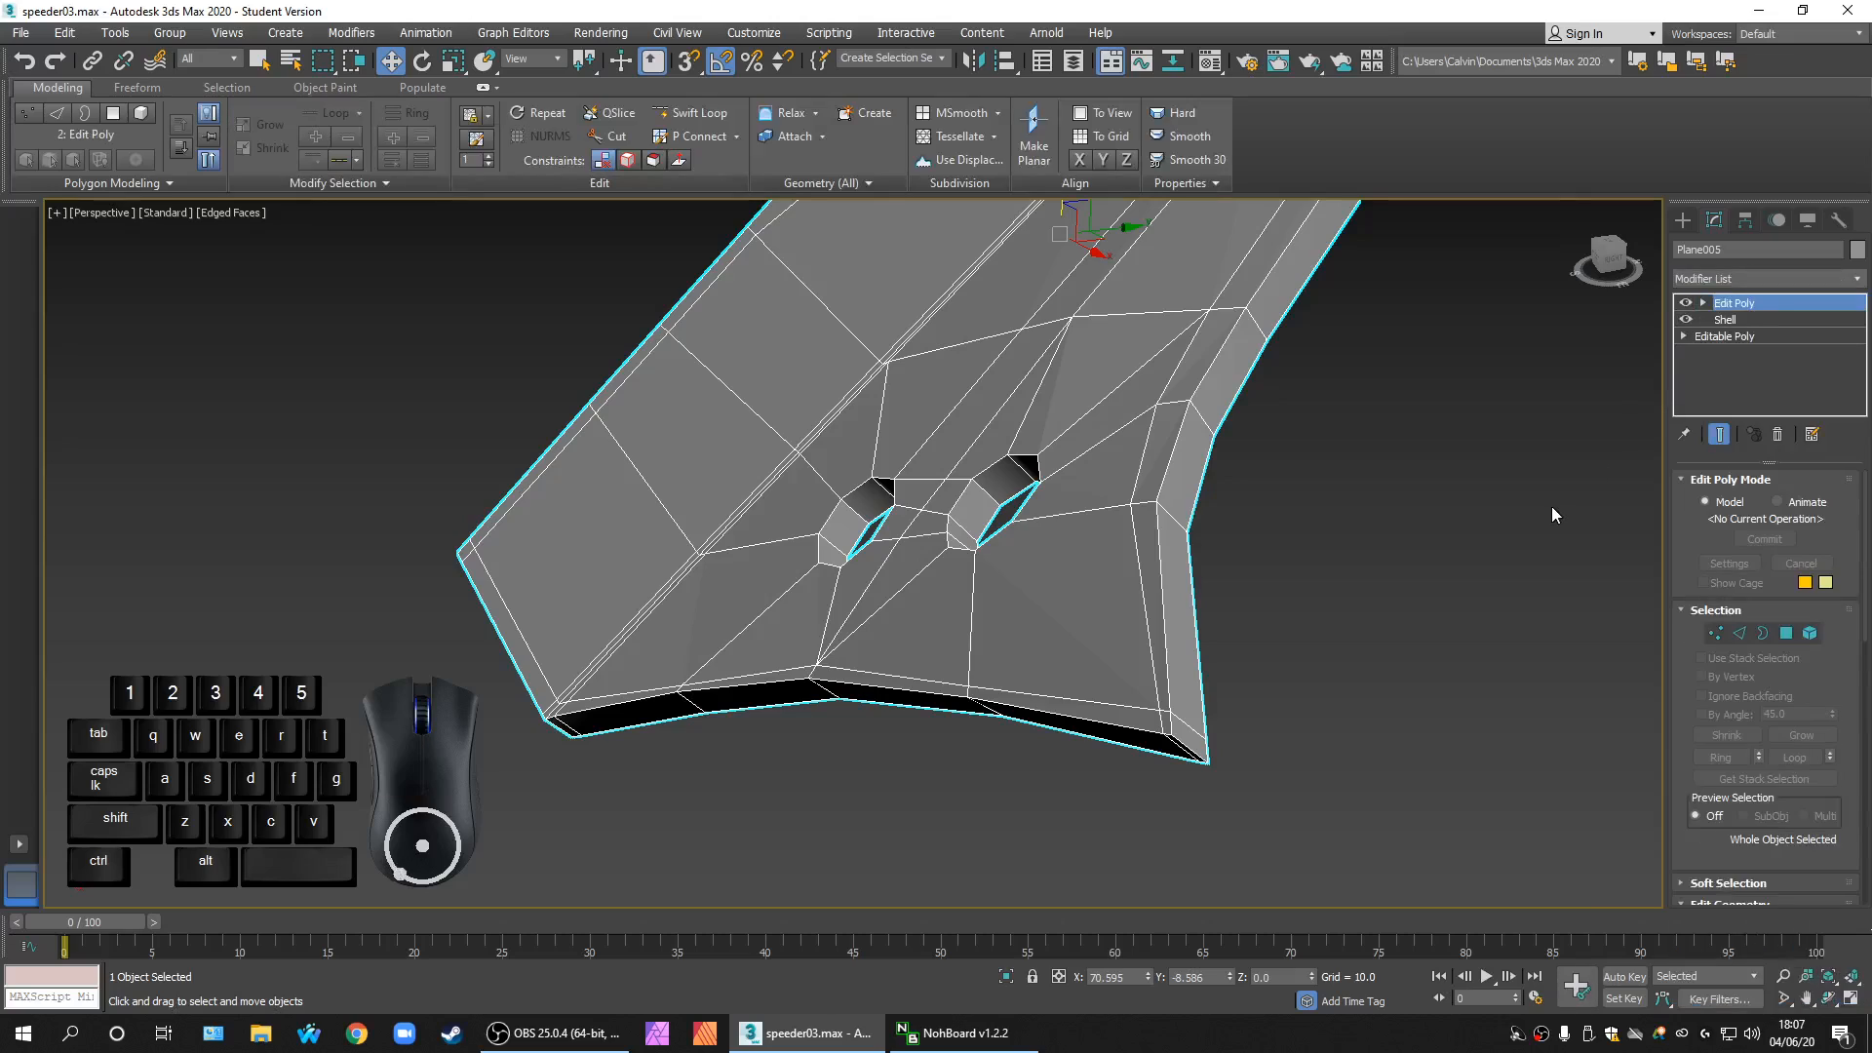
Step: Switch to edge level and select the ring of short thickness edges running around the panel's outer rim
click(1739, 633)
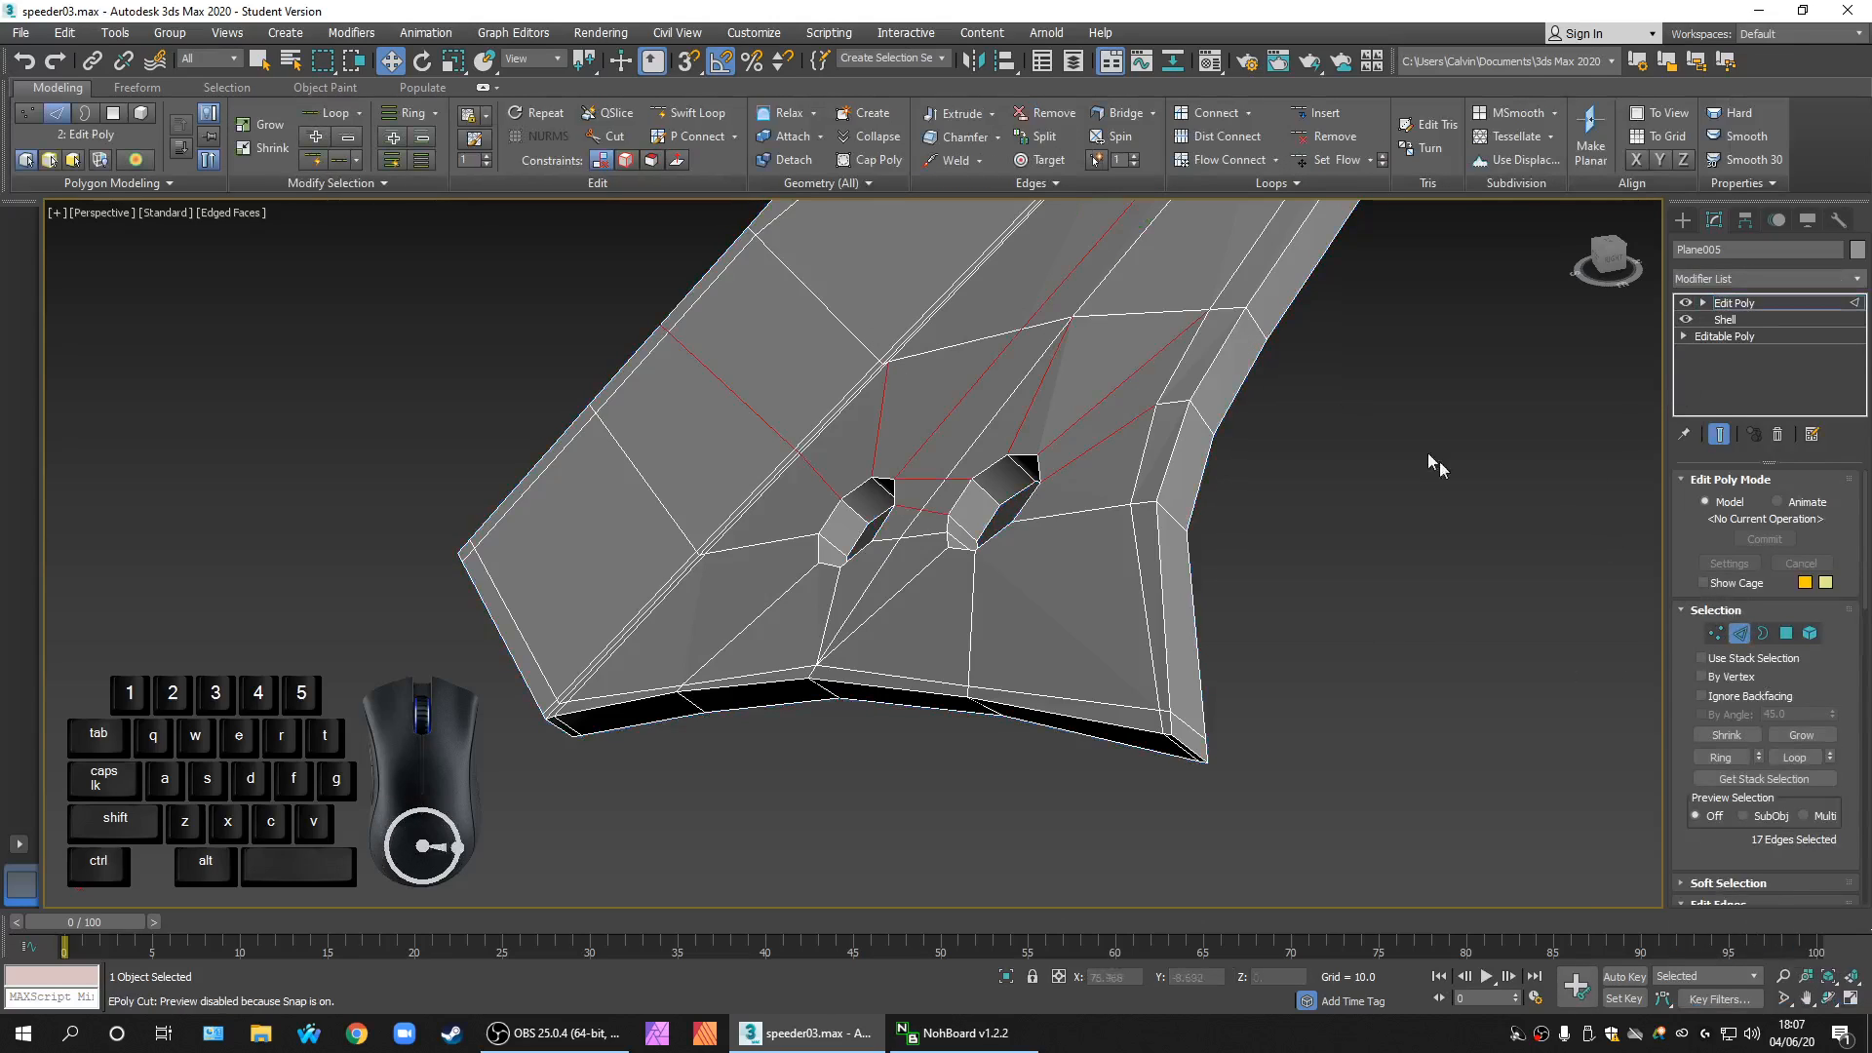
click(1716, 633)
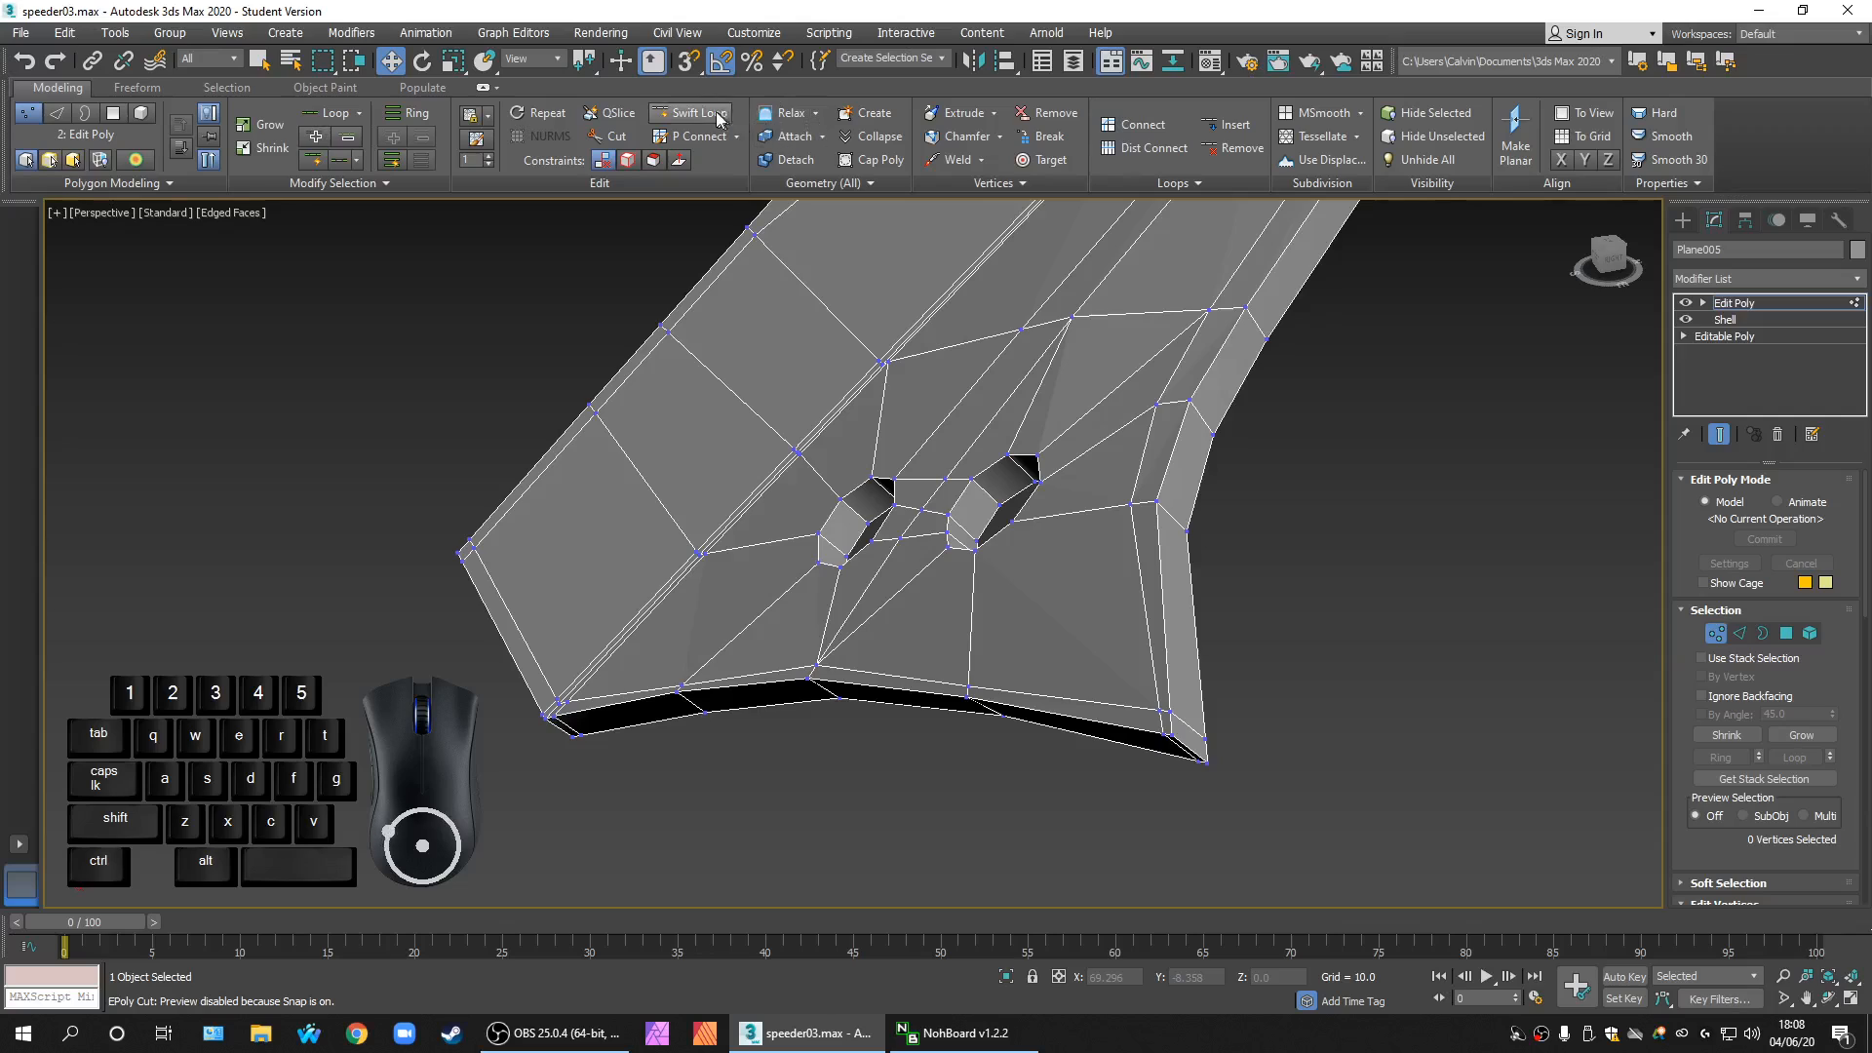
alt+middle_drag(1245, 614, 934, 571)
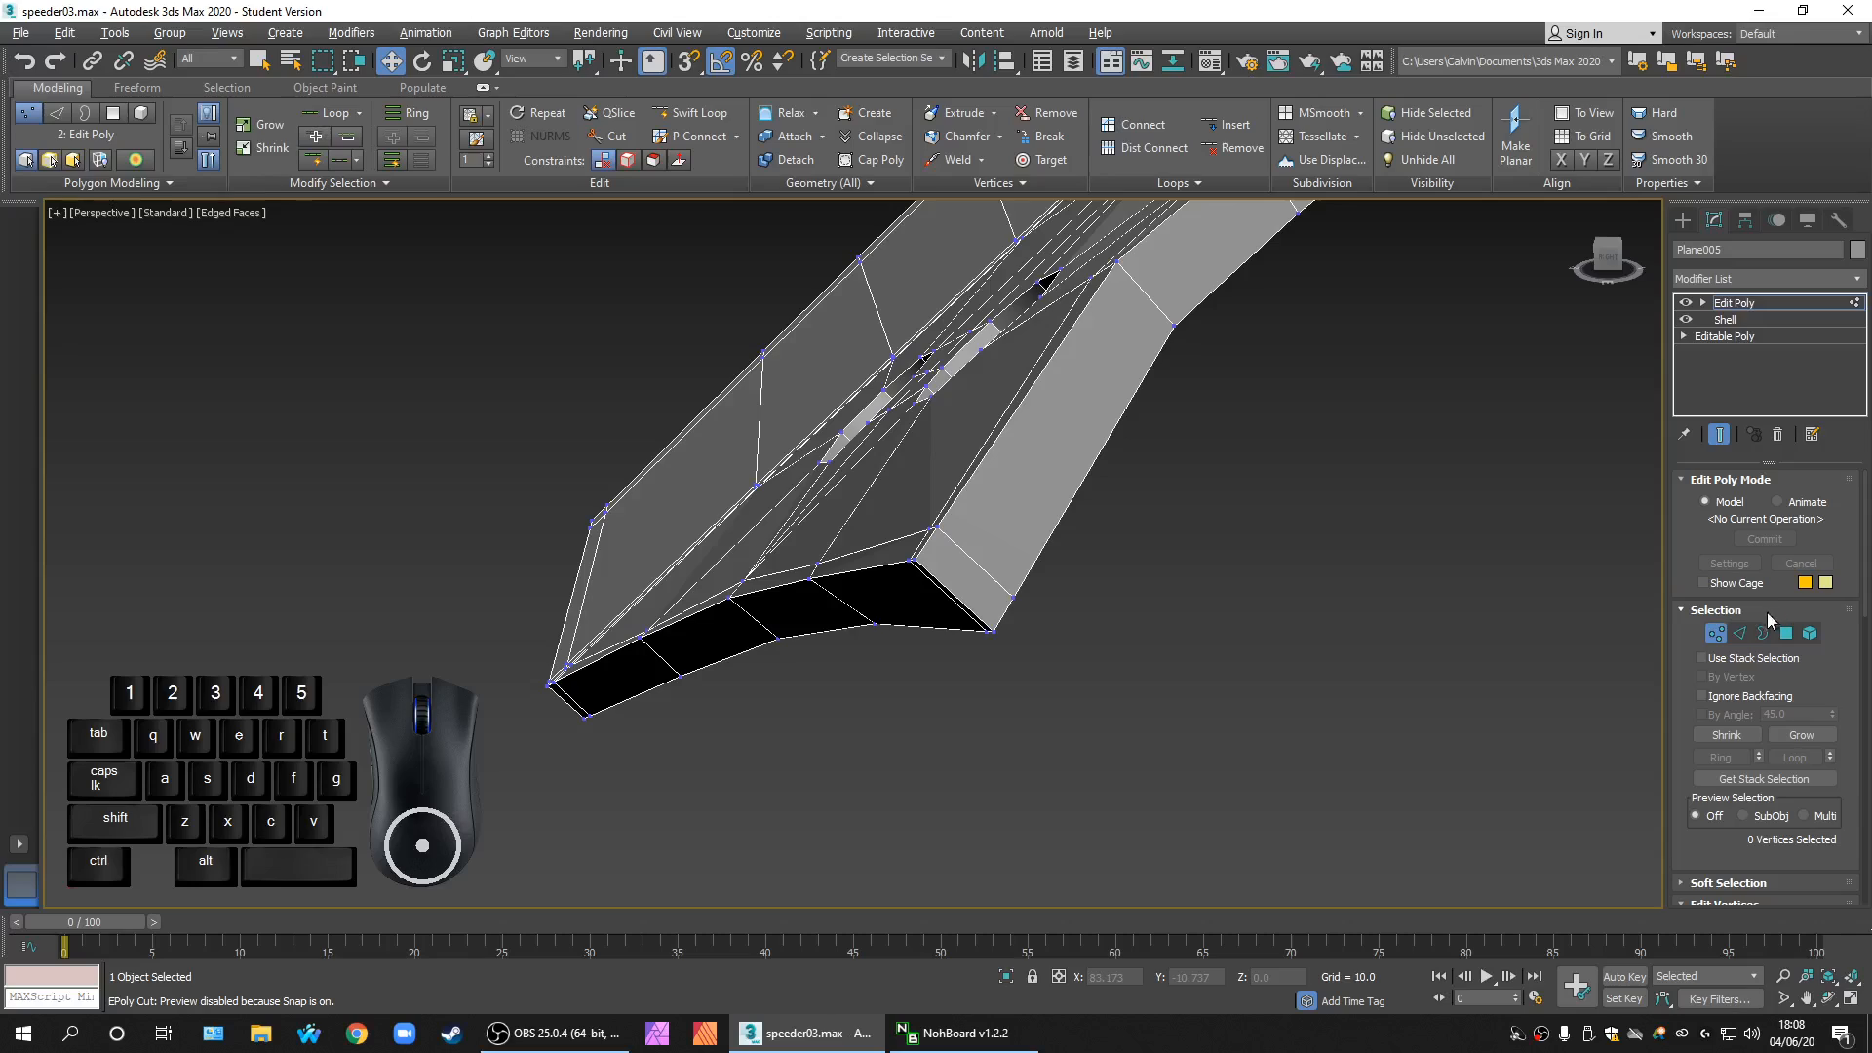
click(1739, 633)
click(964, 606)
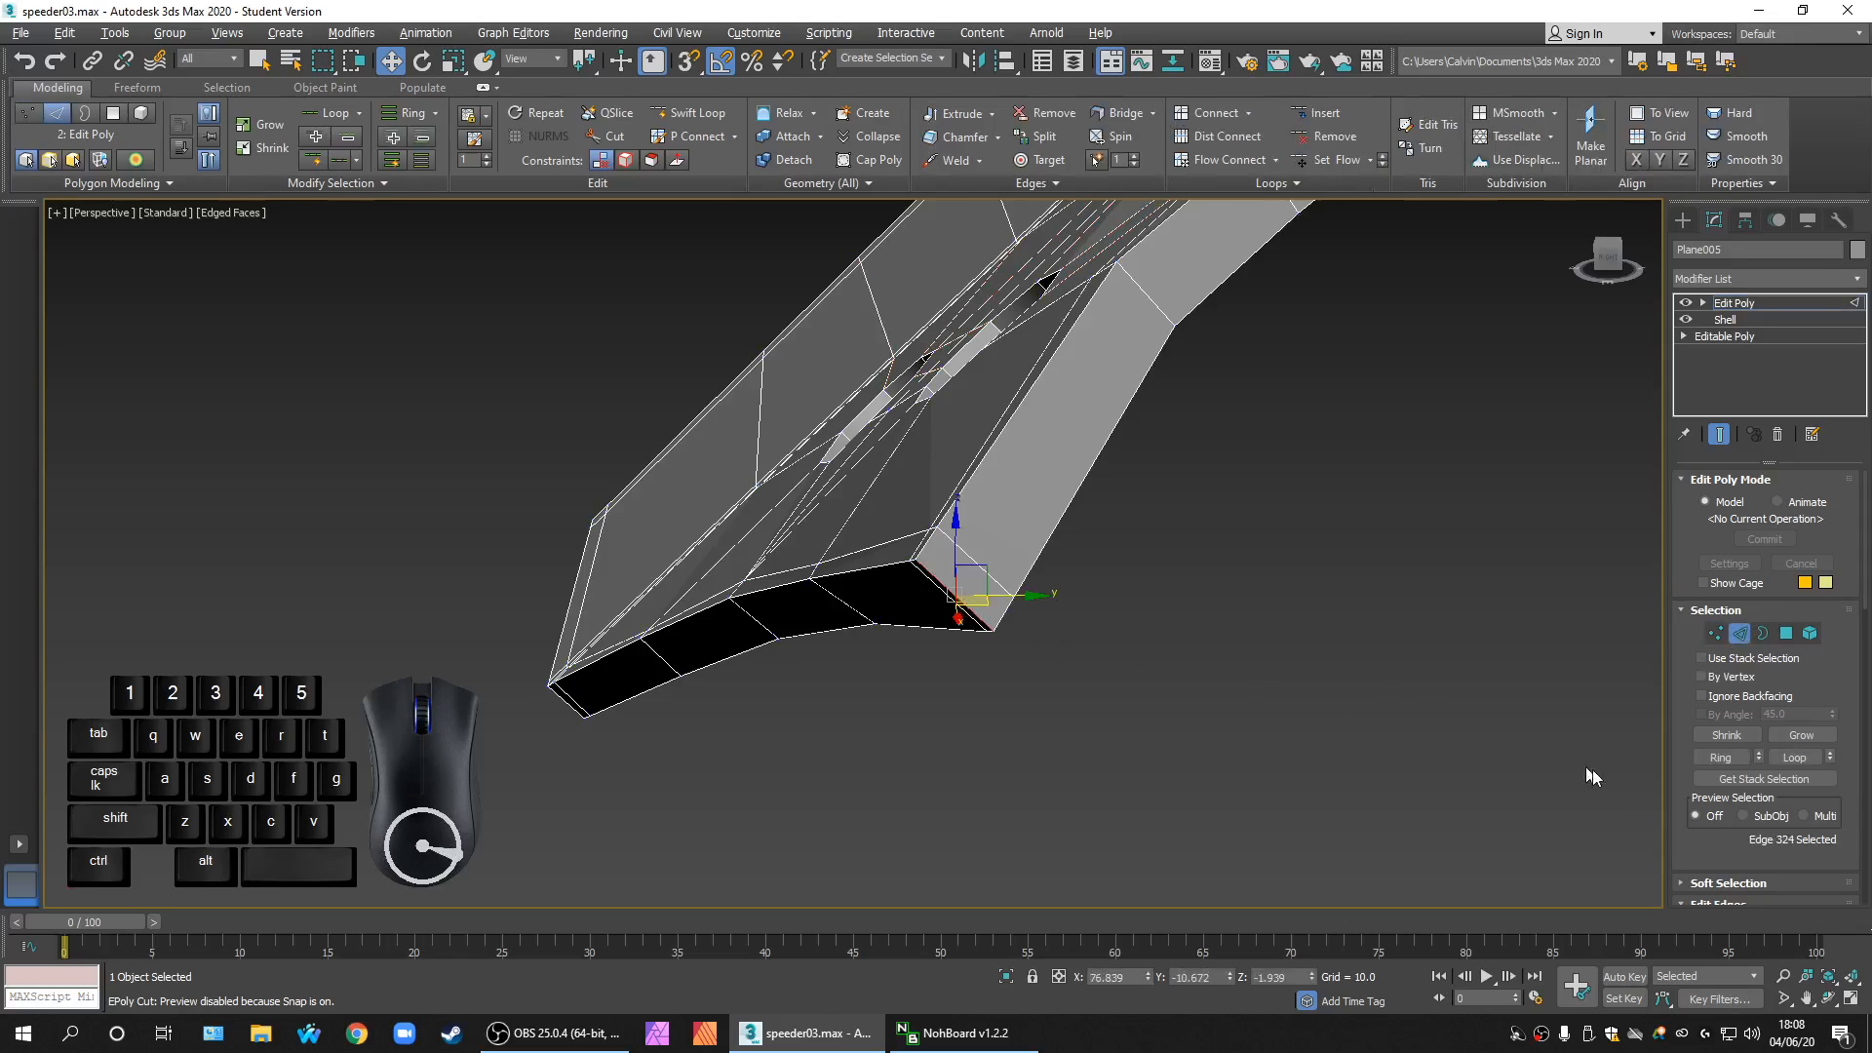
click(1721, 757)
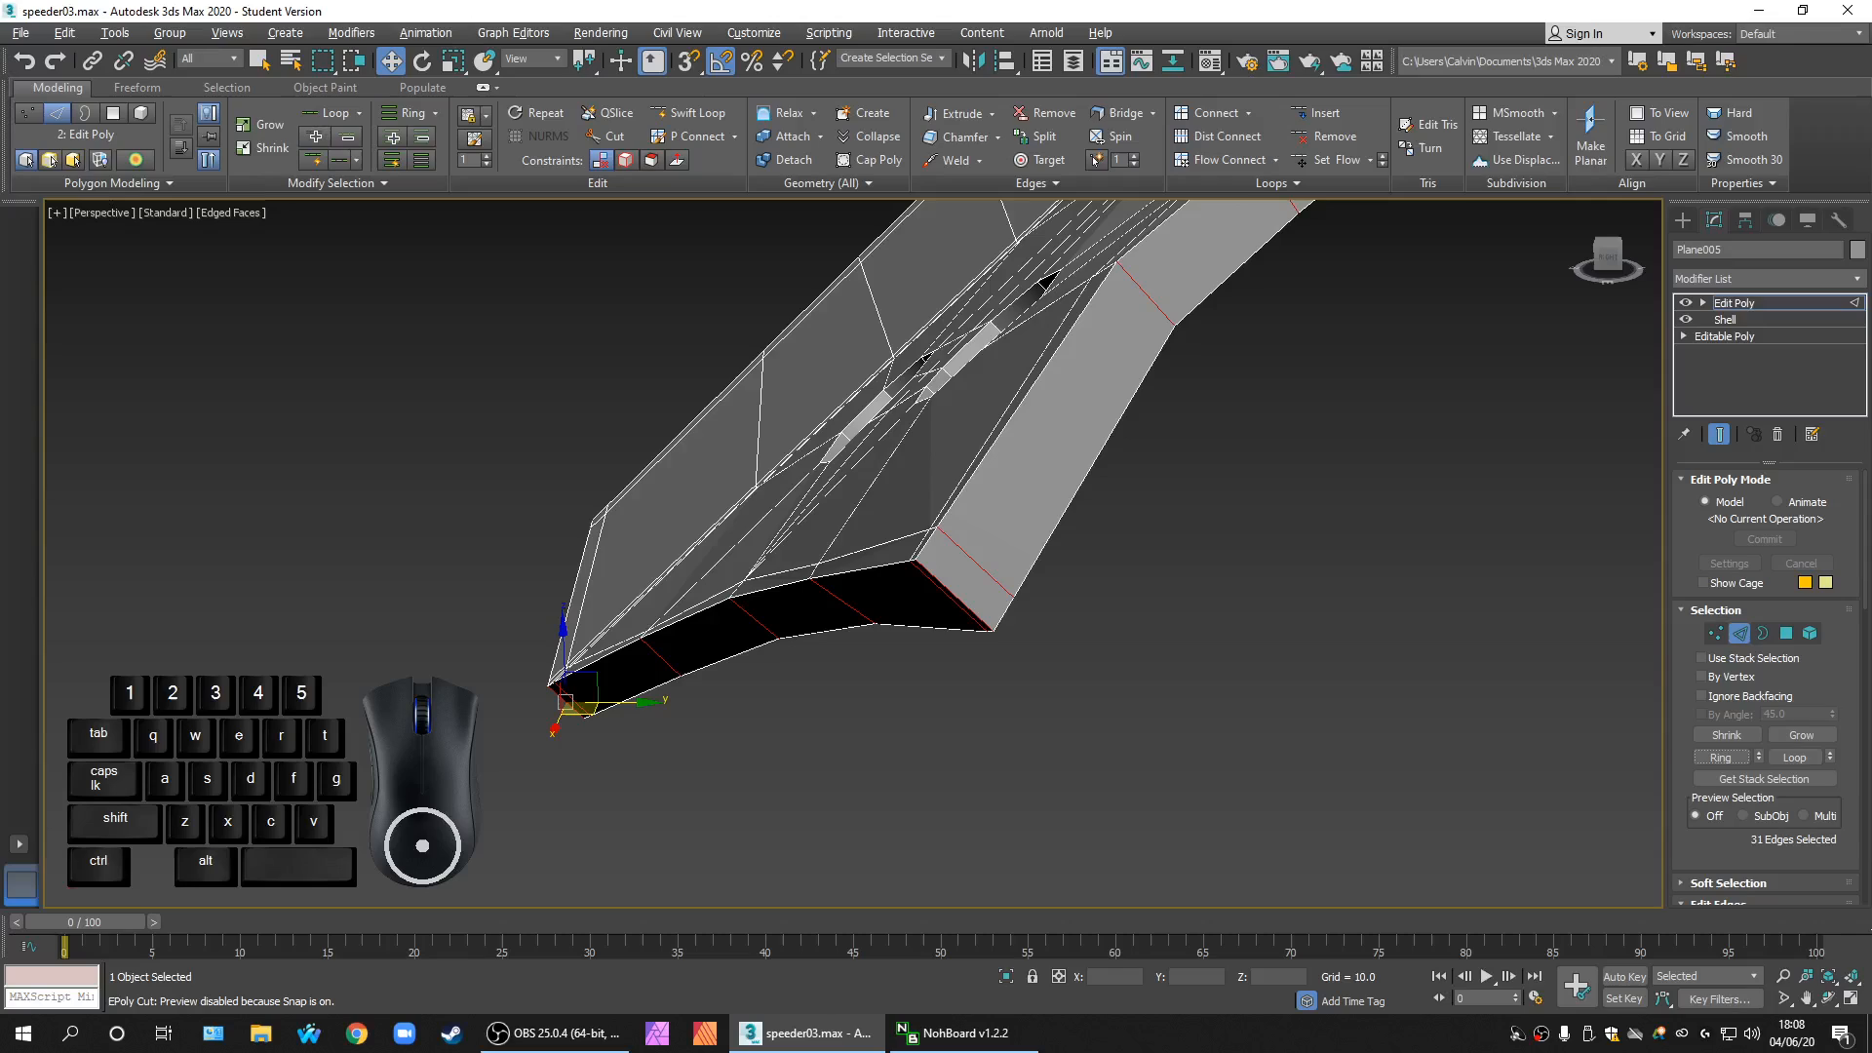
drag(1865, 572, 1864, 643)
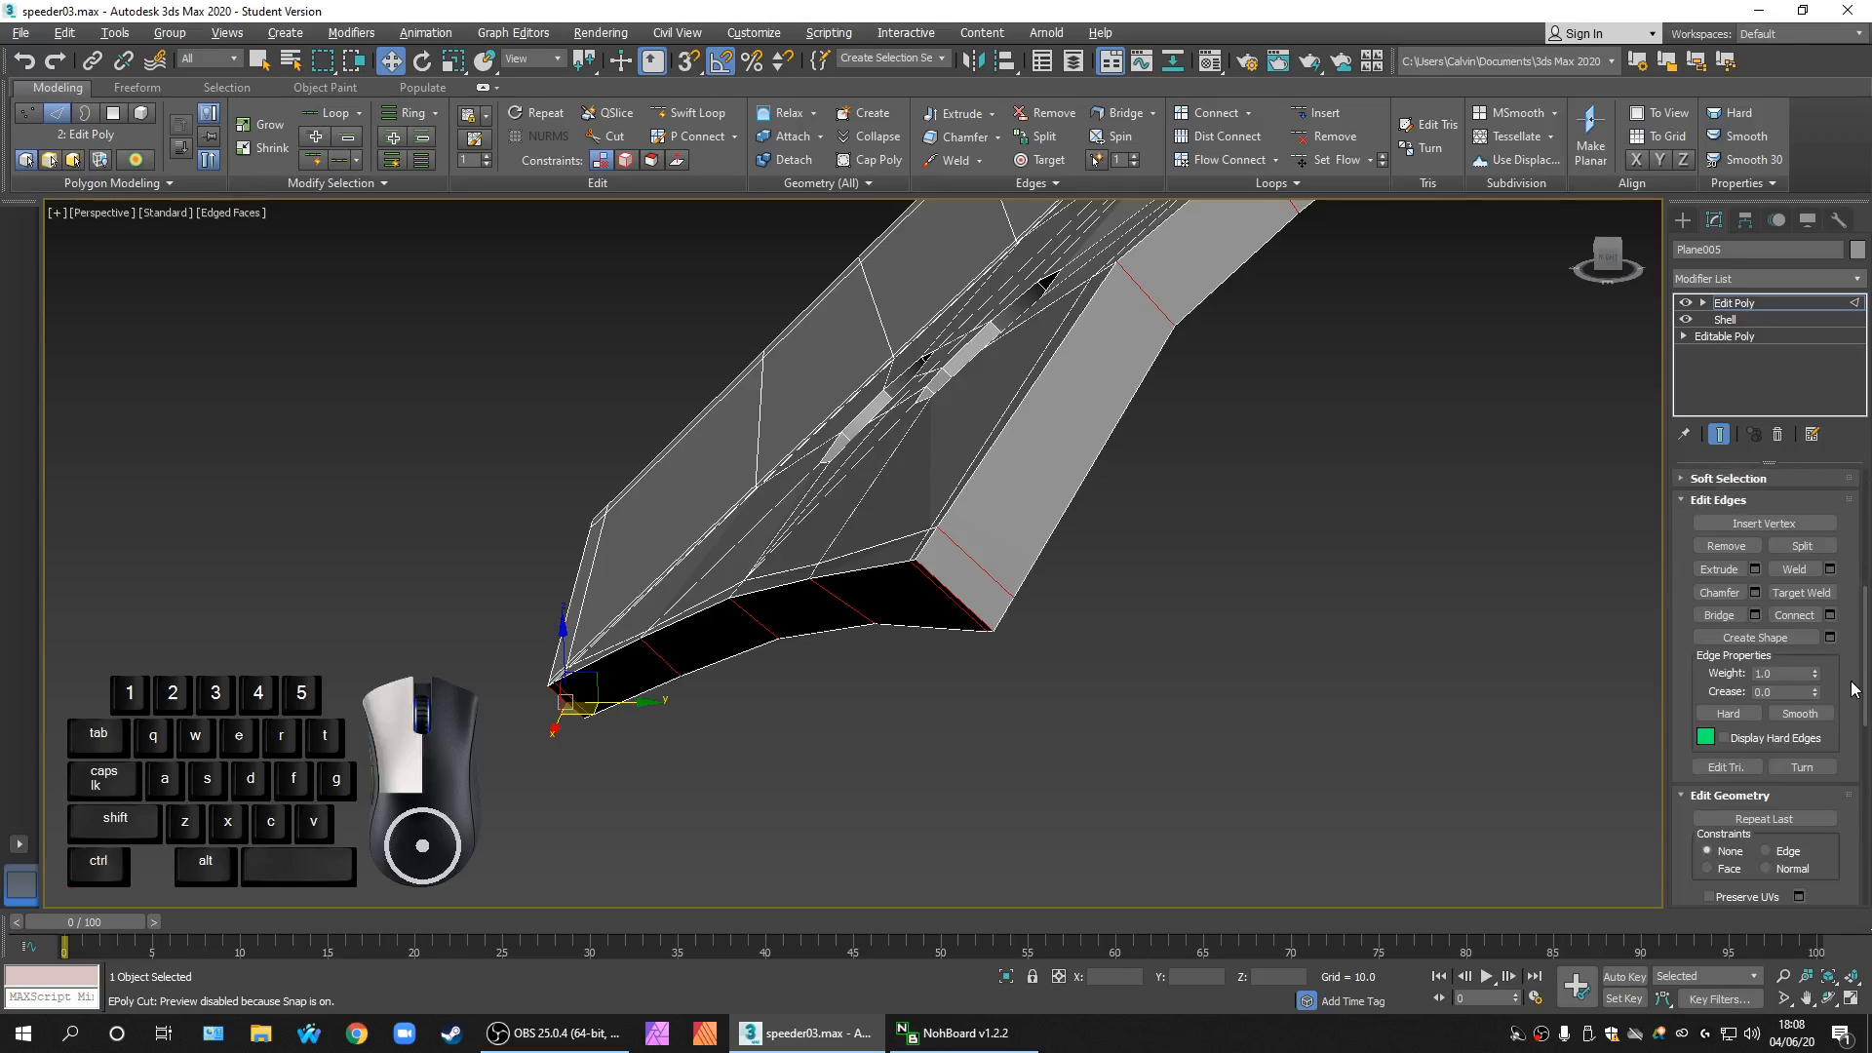
click(1831, 615)
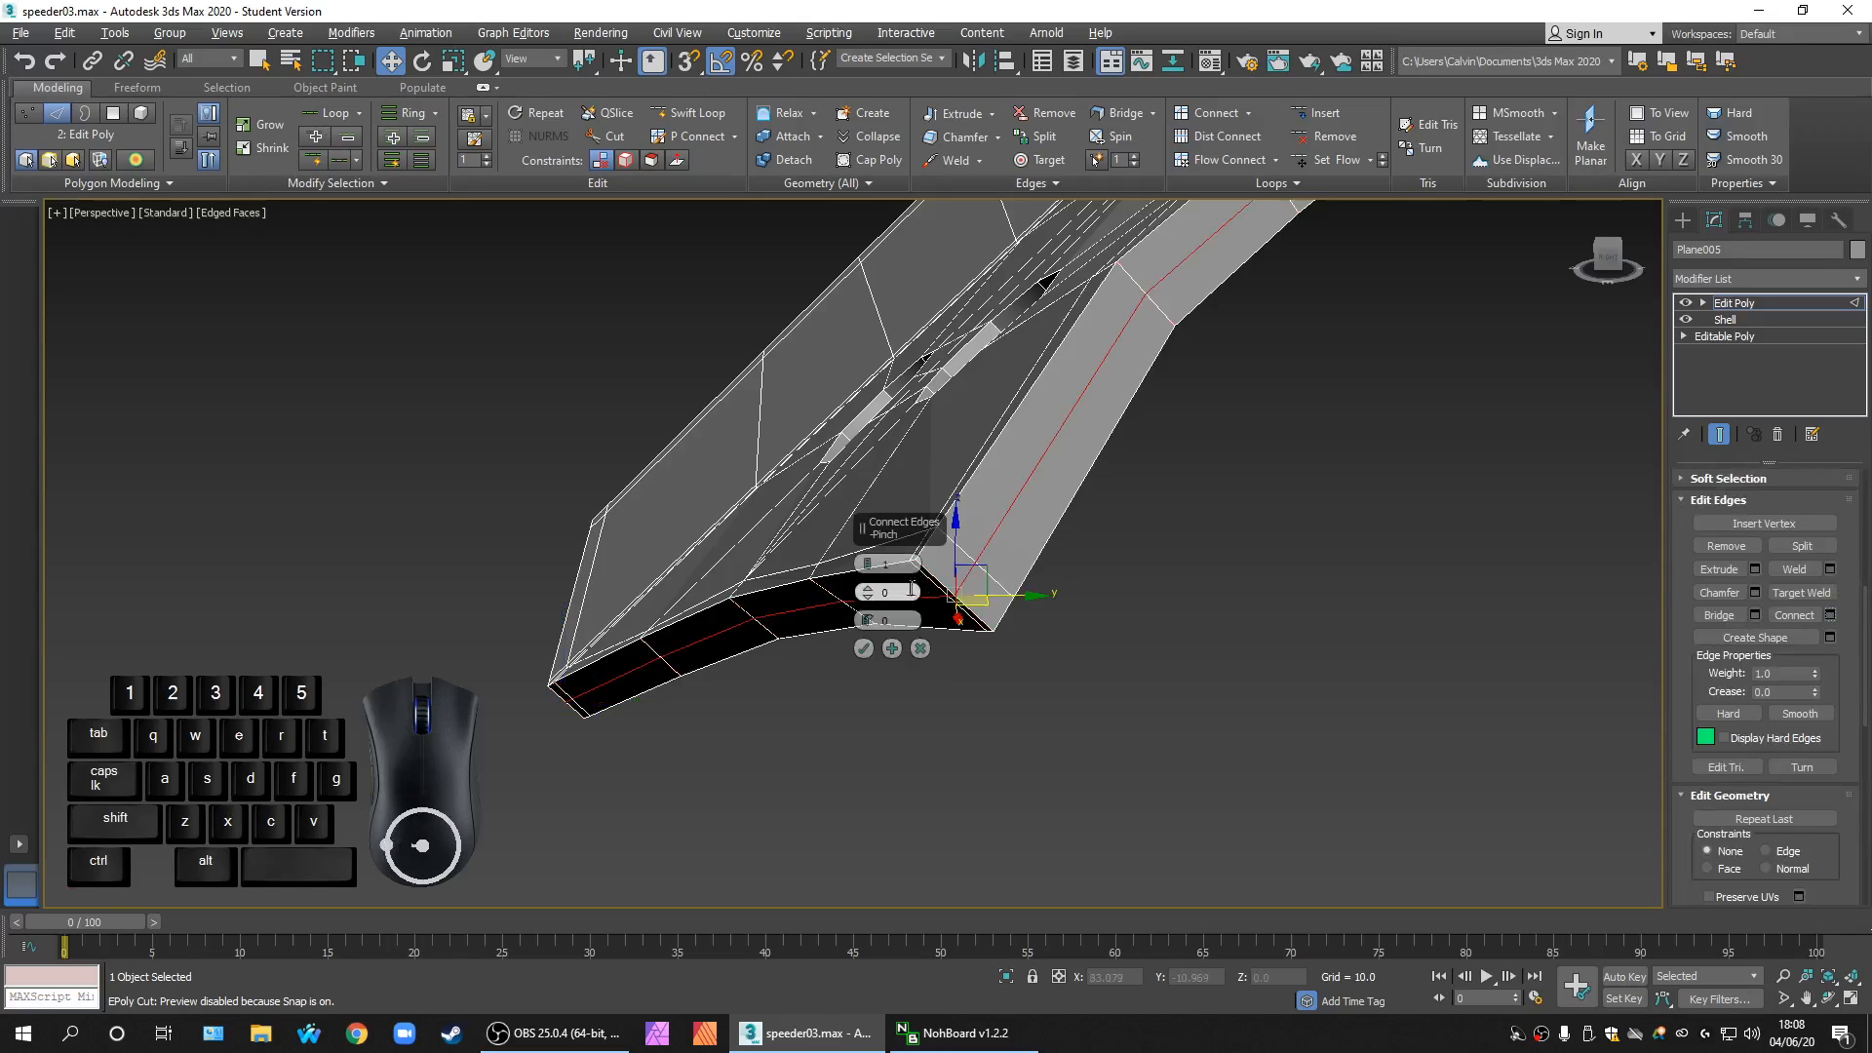
drag(862, 527, 439, 469)
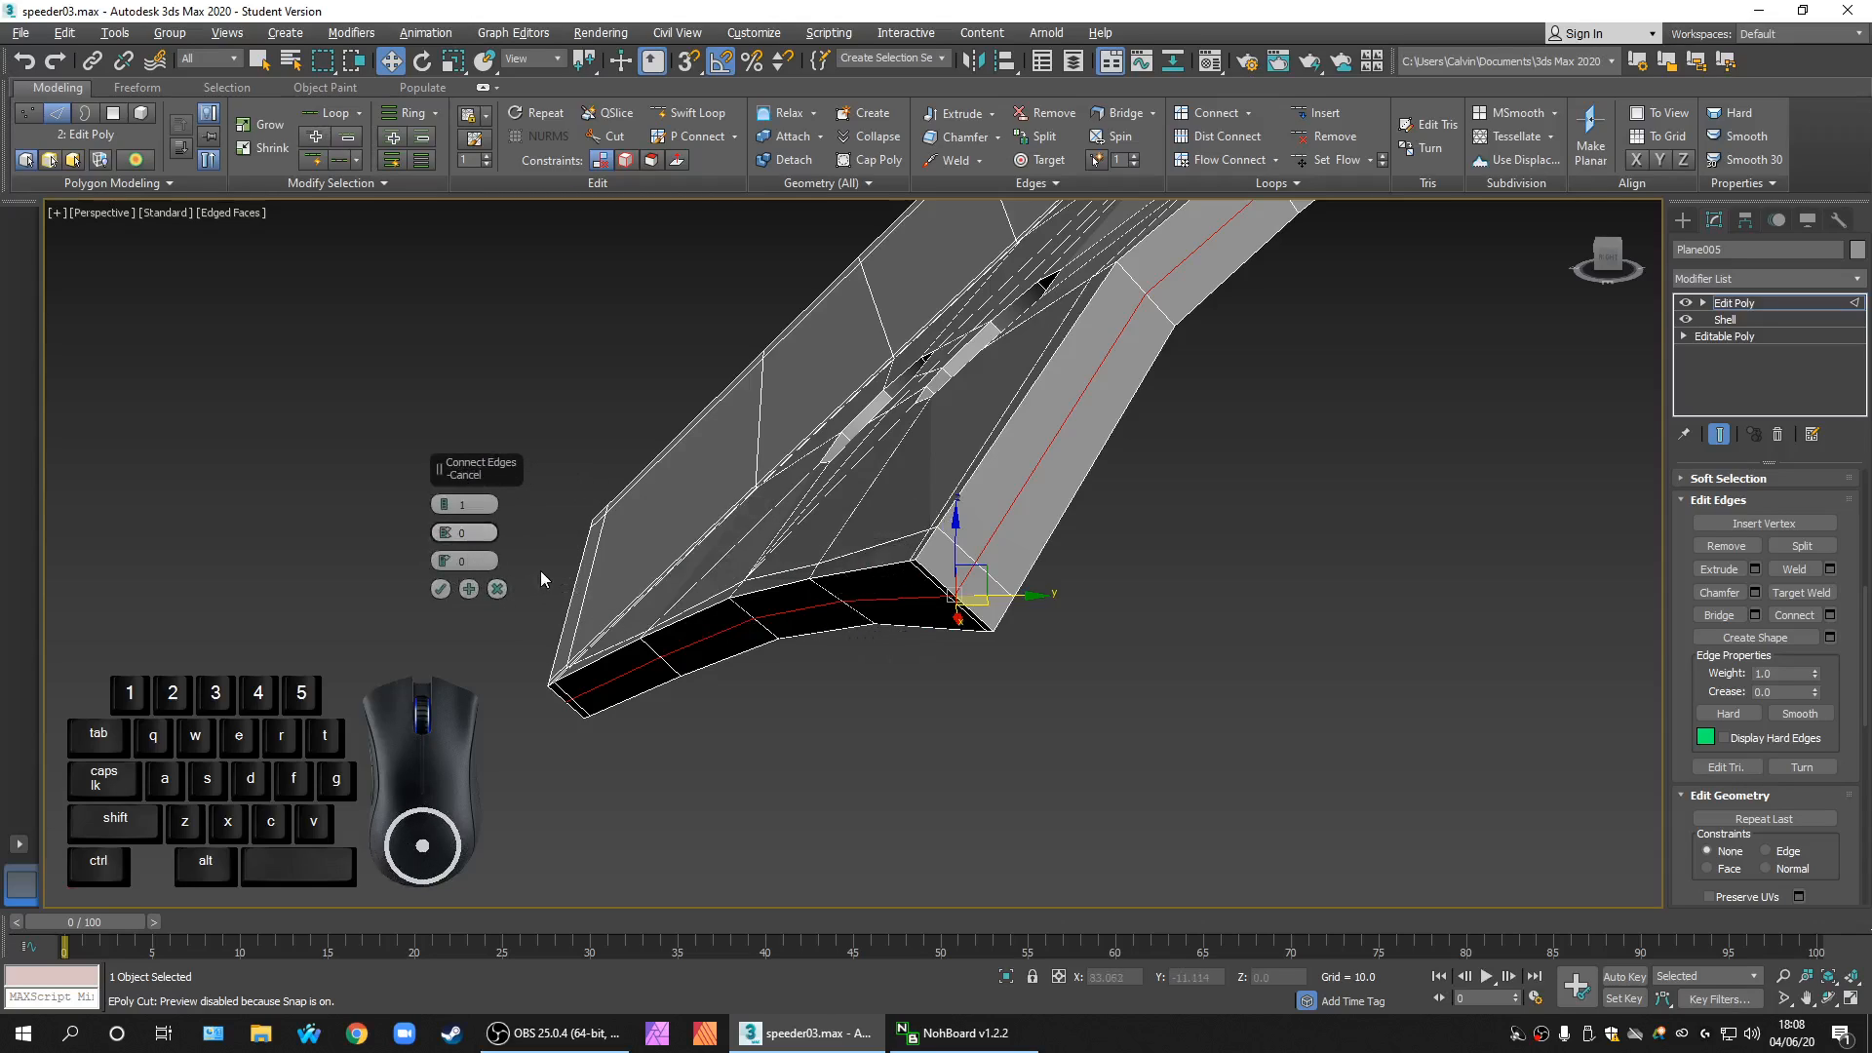
middle_drag(543, 581, 551, 654)
scroll(612, 648, down, 3)
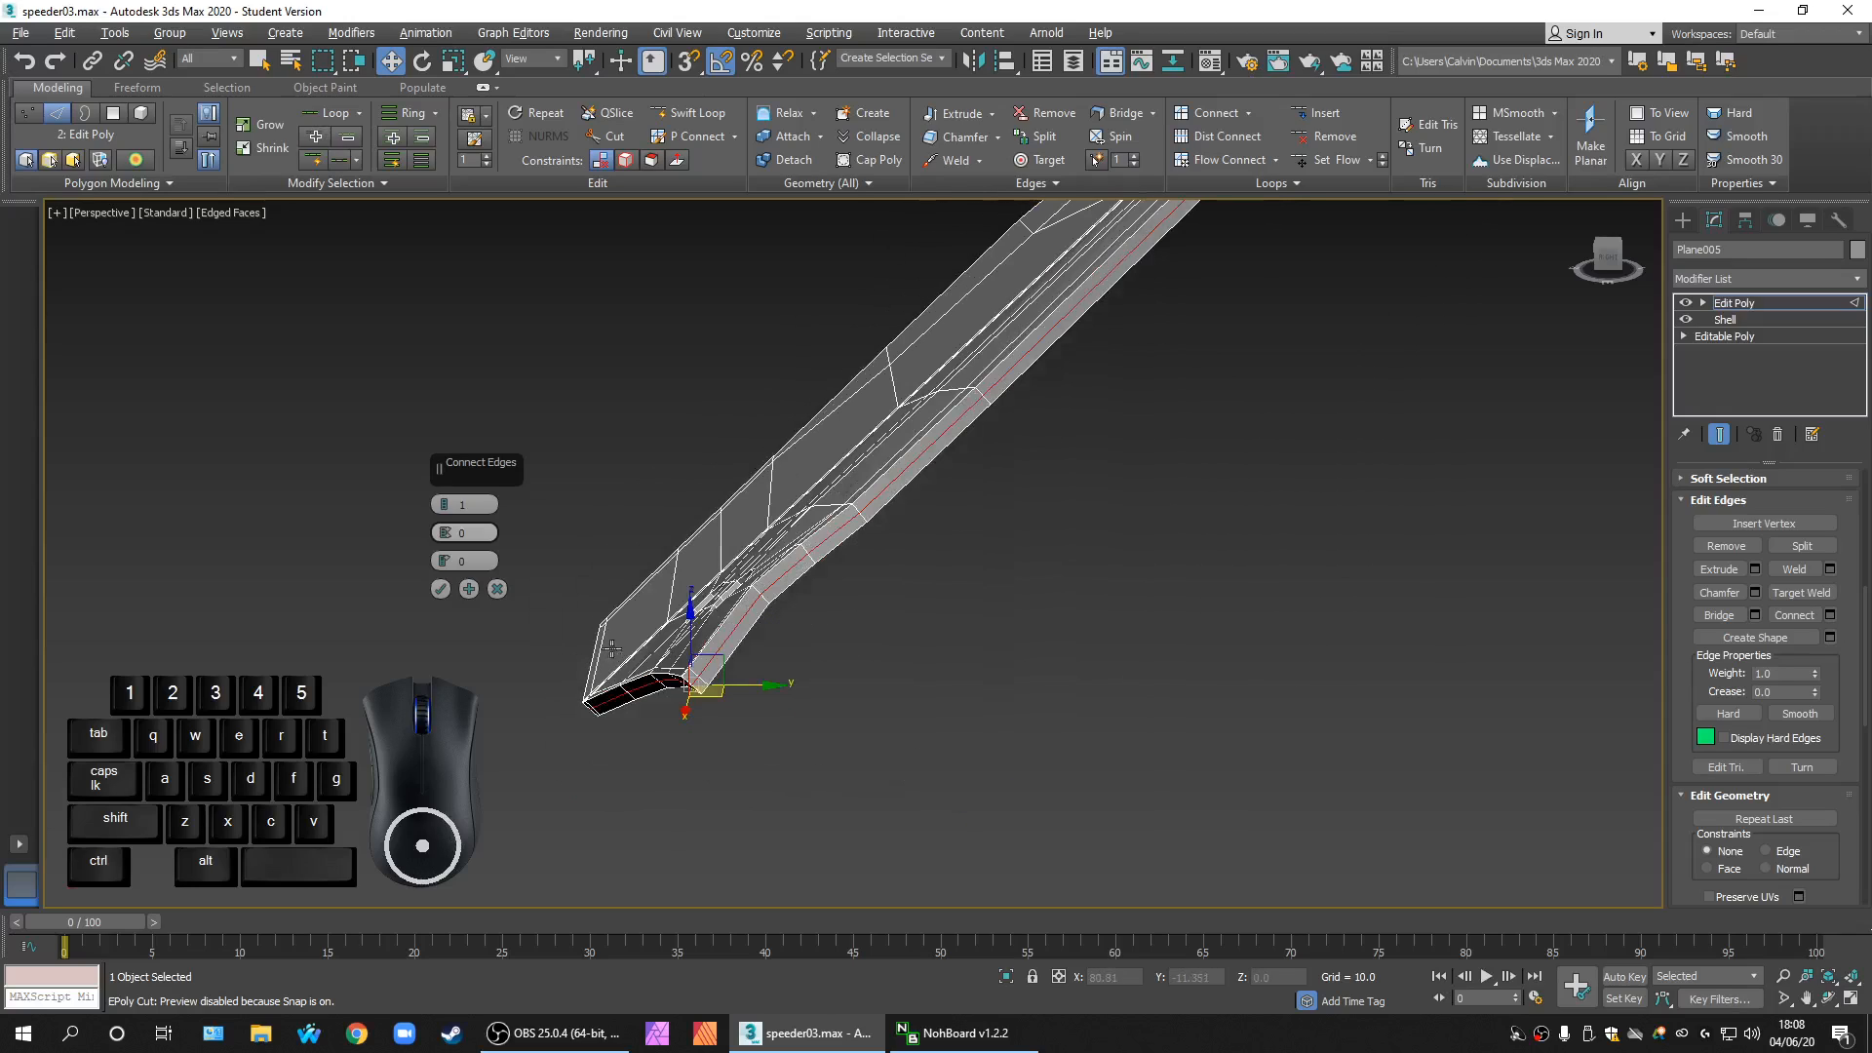
scroll(611, 648, up, 4)
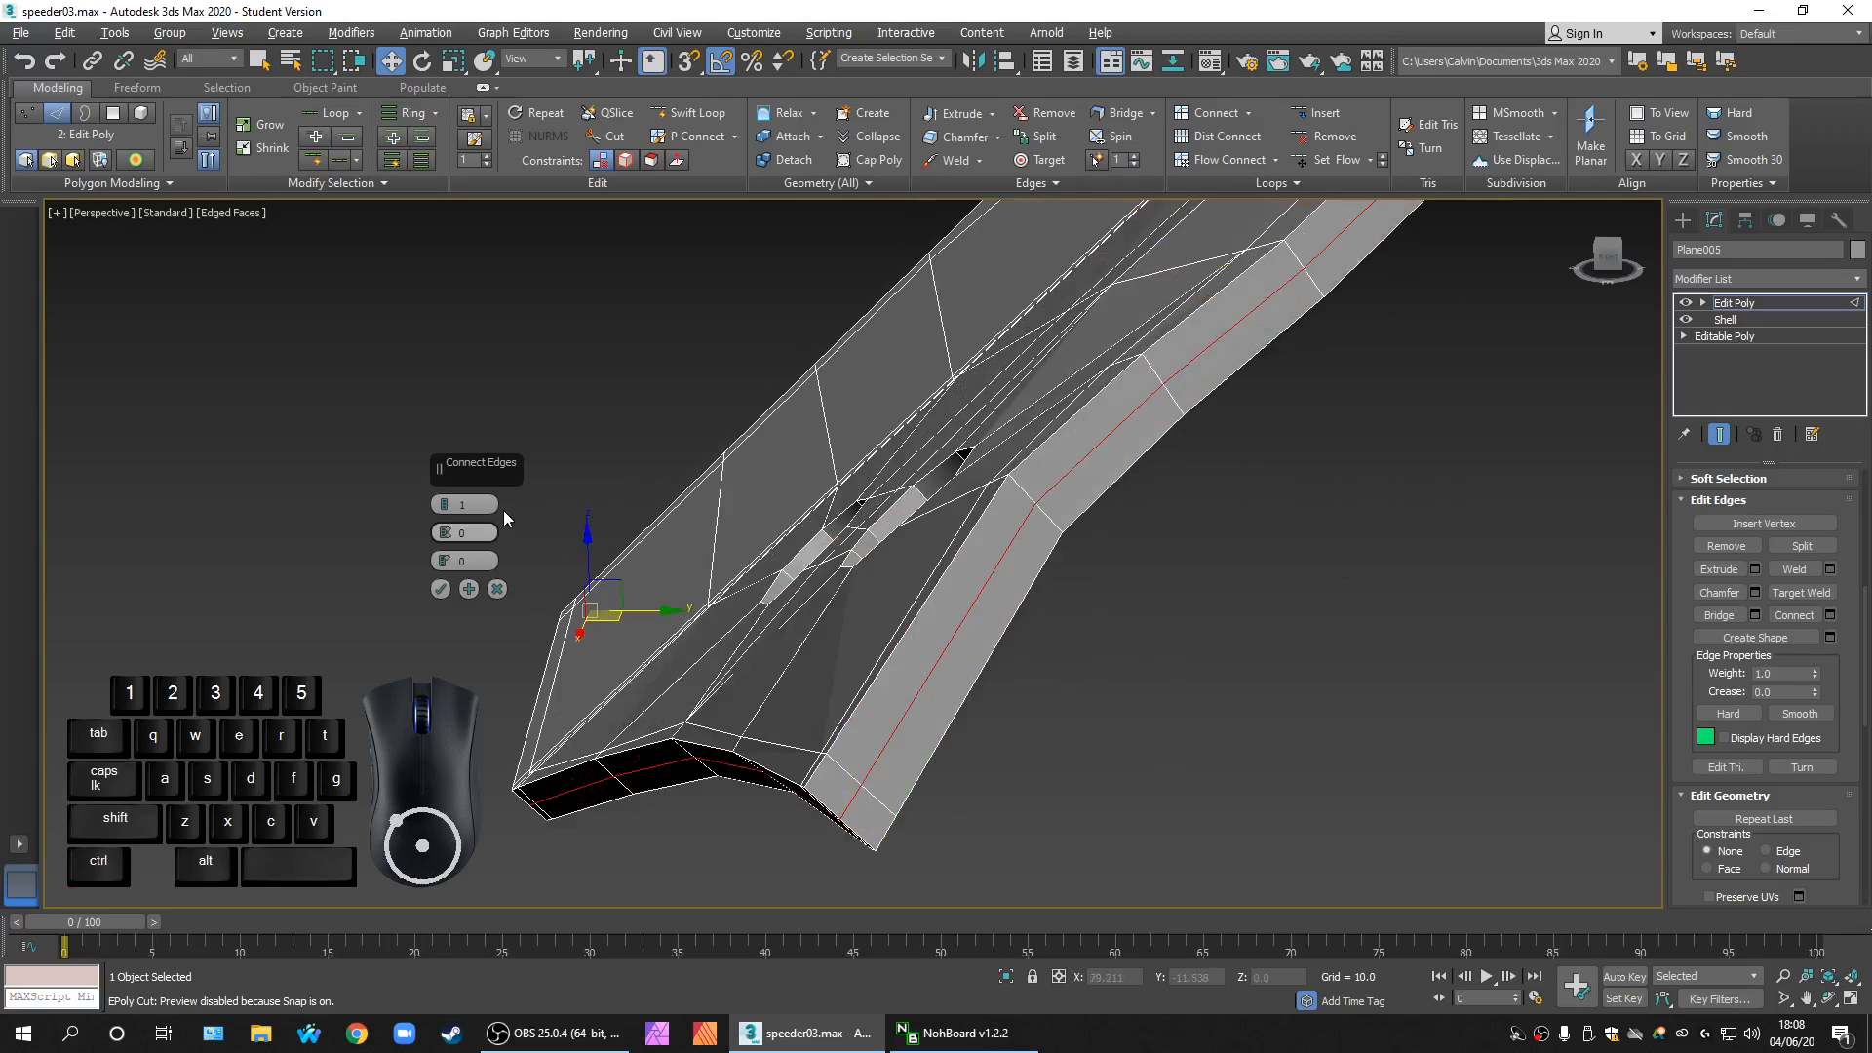
click(499, 590)
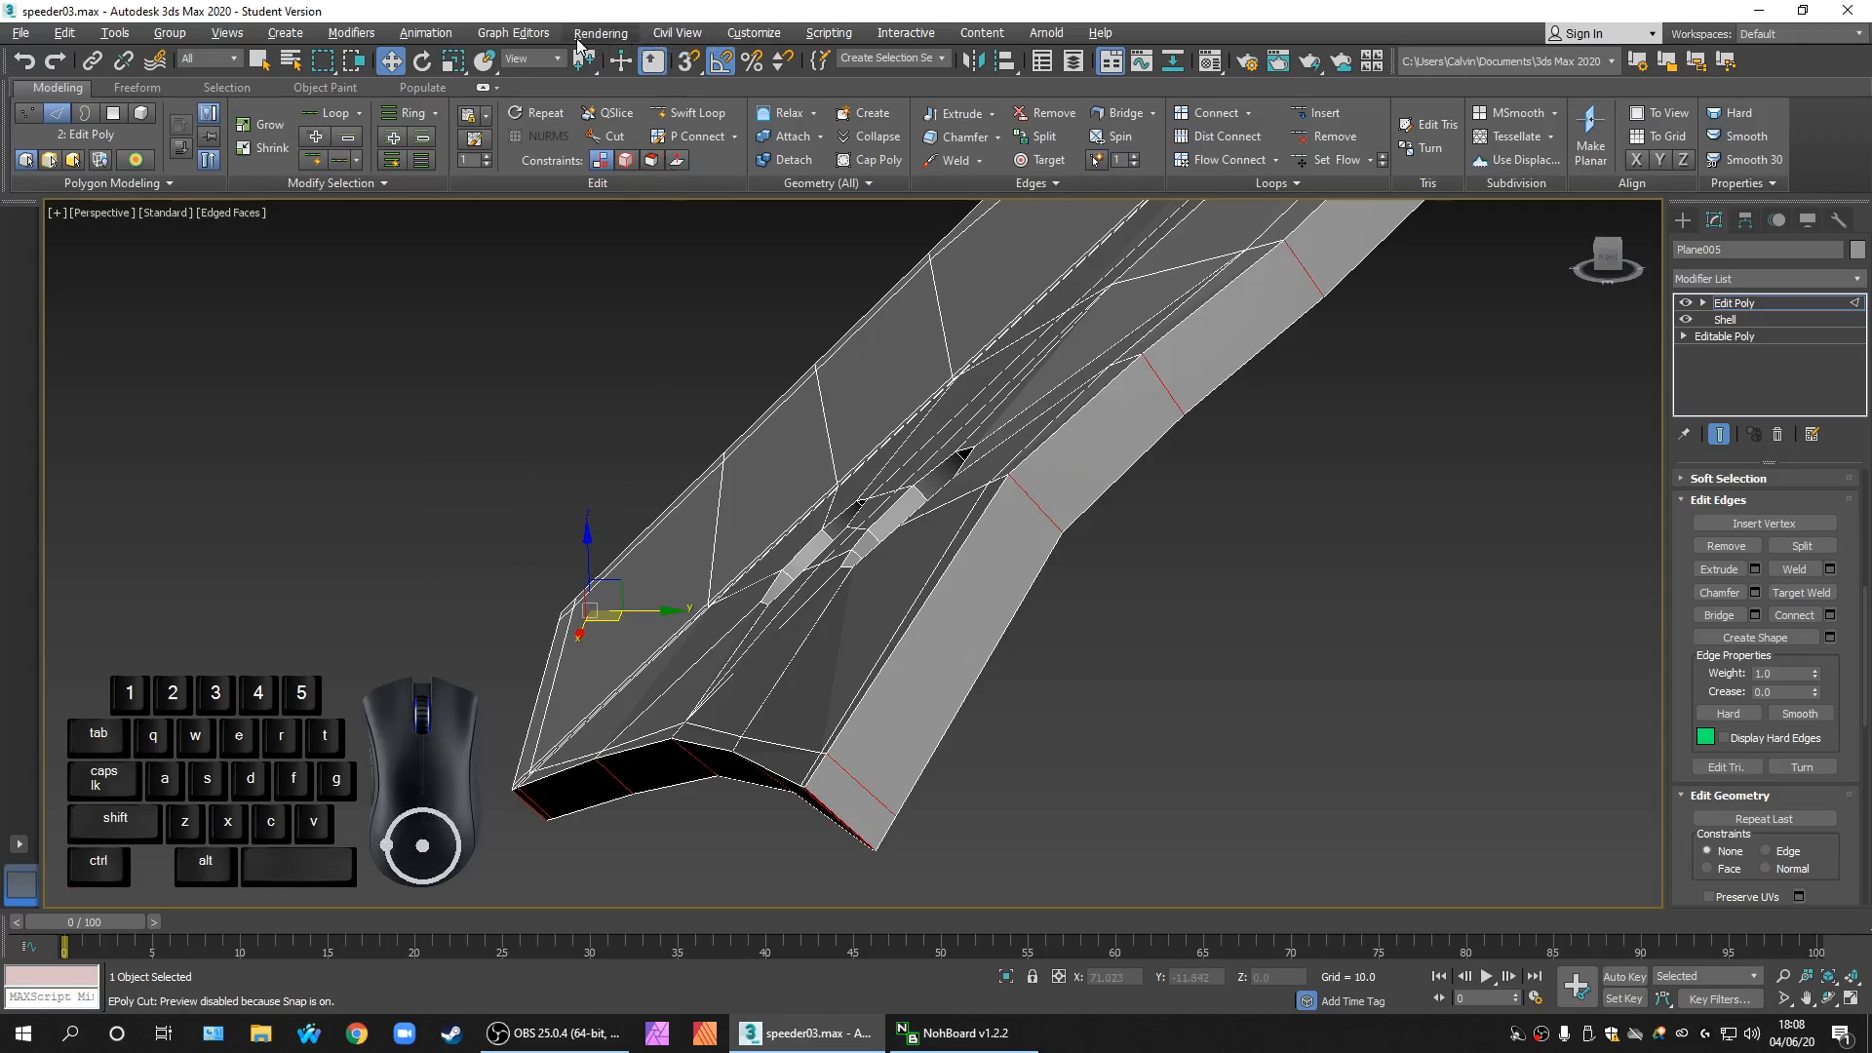
Step: Turn off Enable Caddy Controls in the general preference settings
click(786, 37)
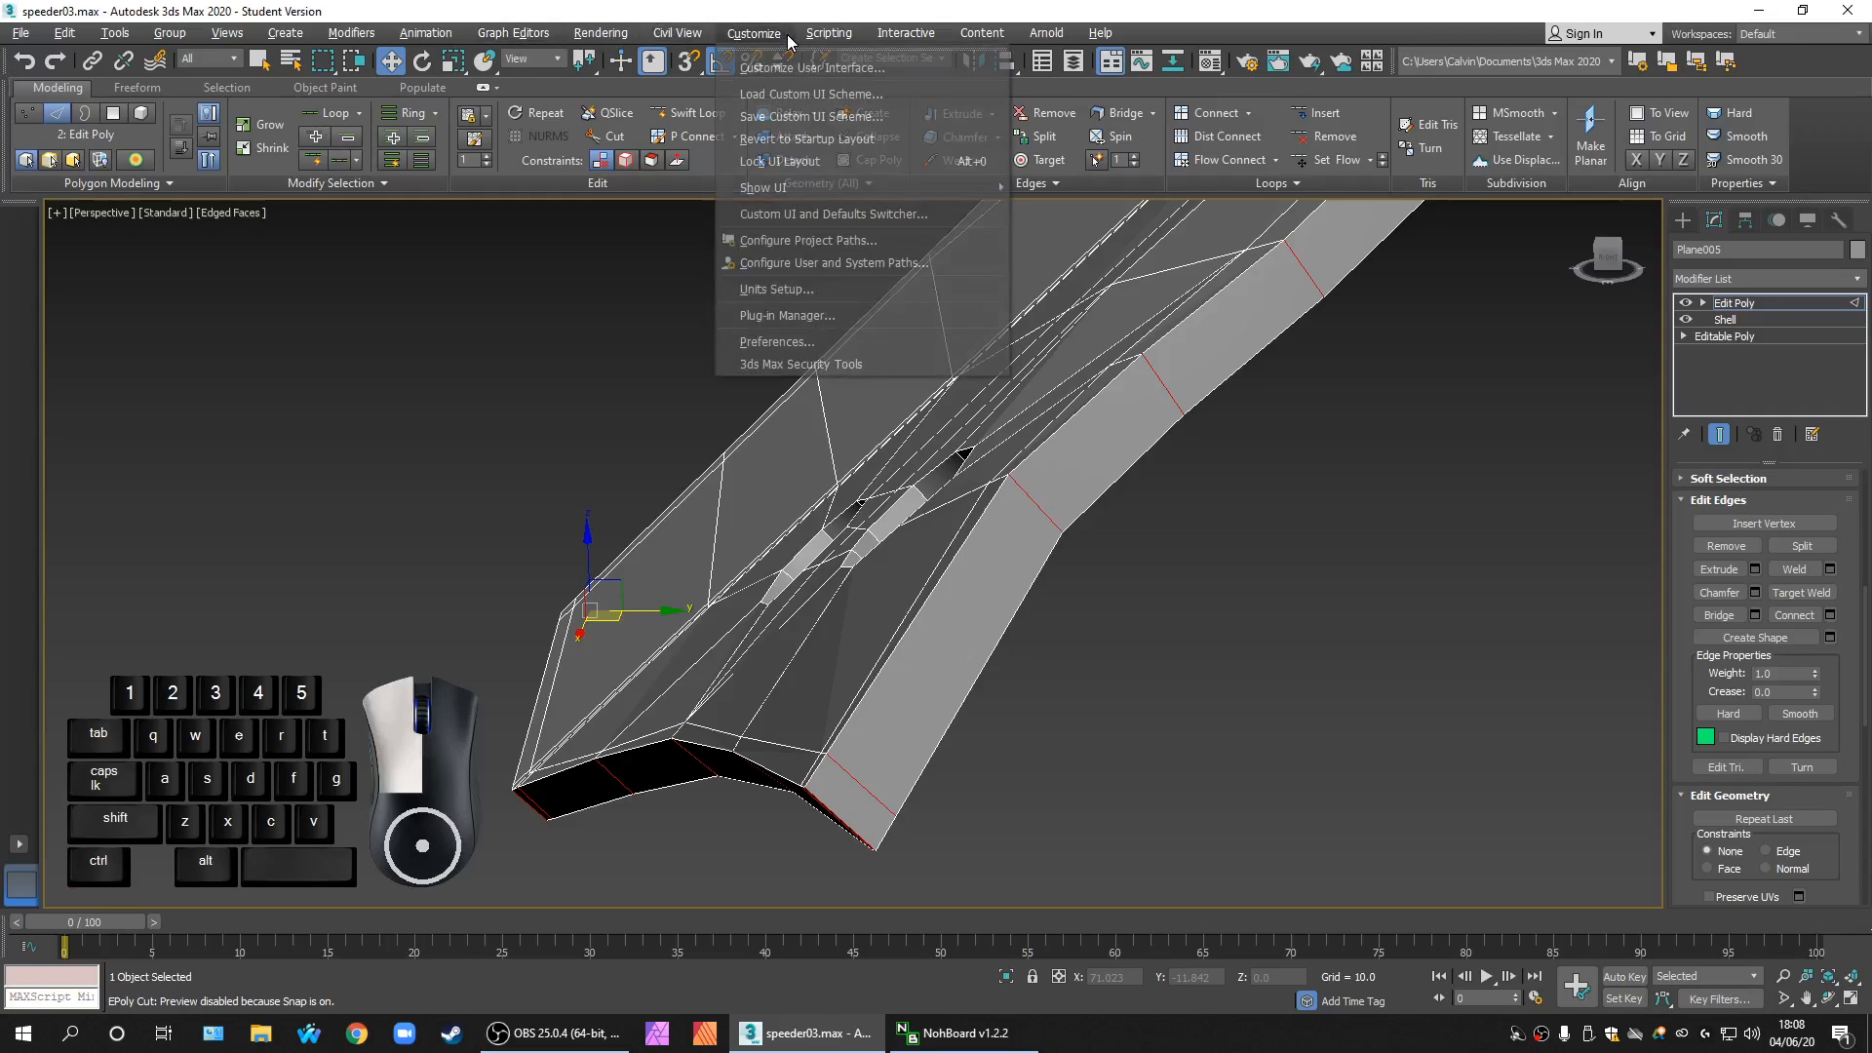
click(780, 37)
click(770, 34)
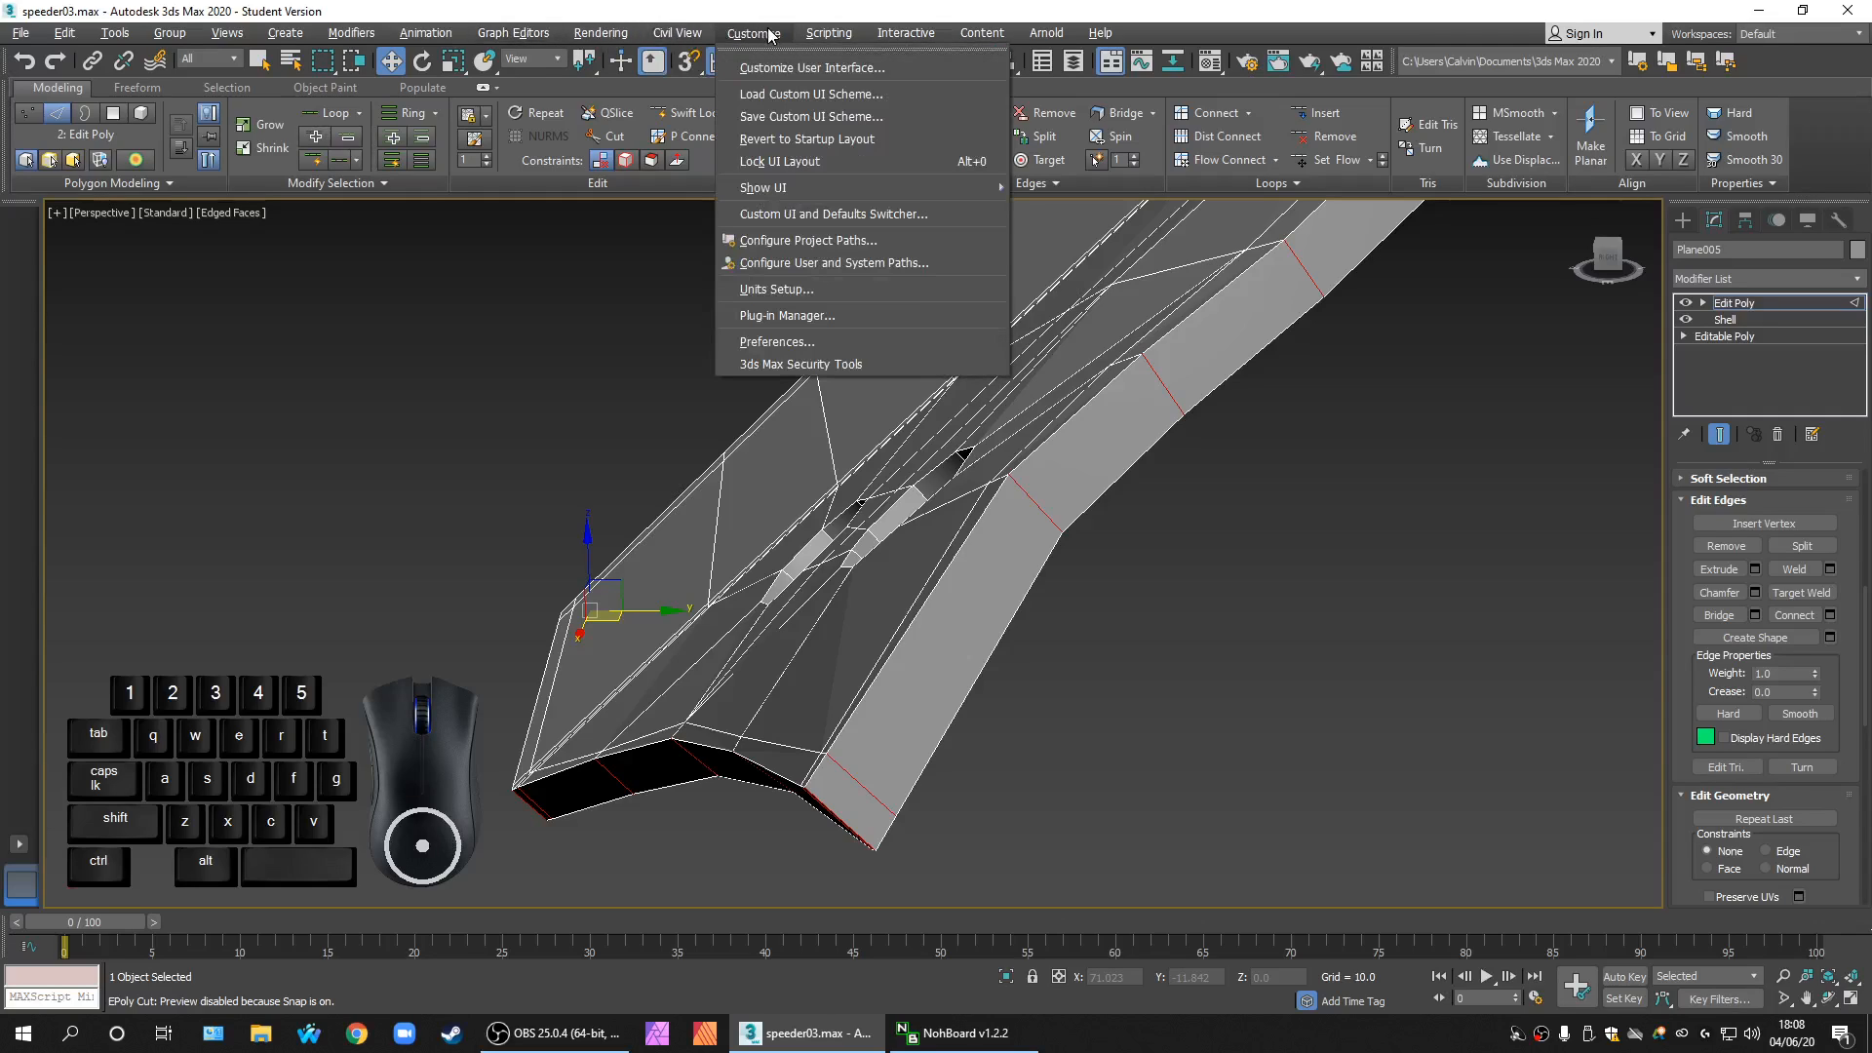
mouse_move(817, 36)
click(801, 342)
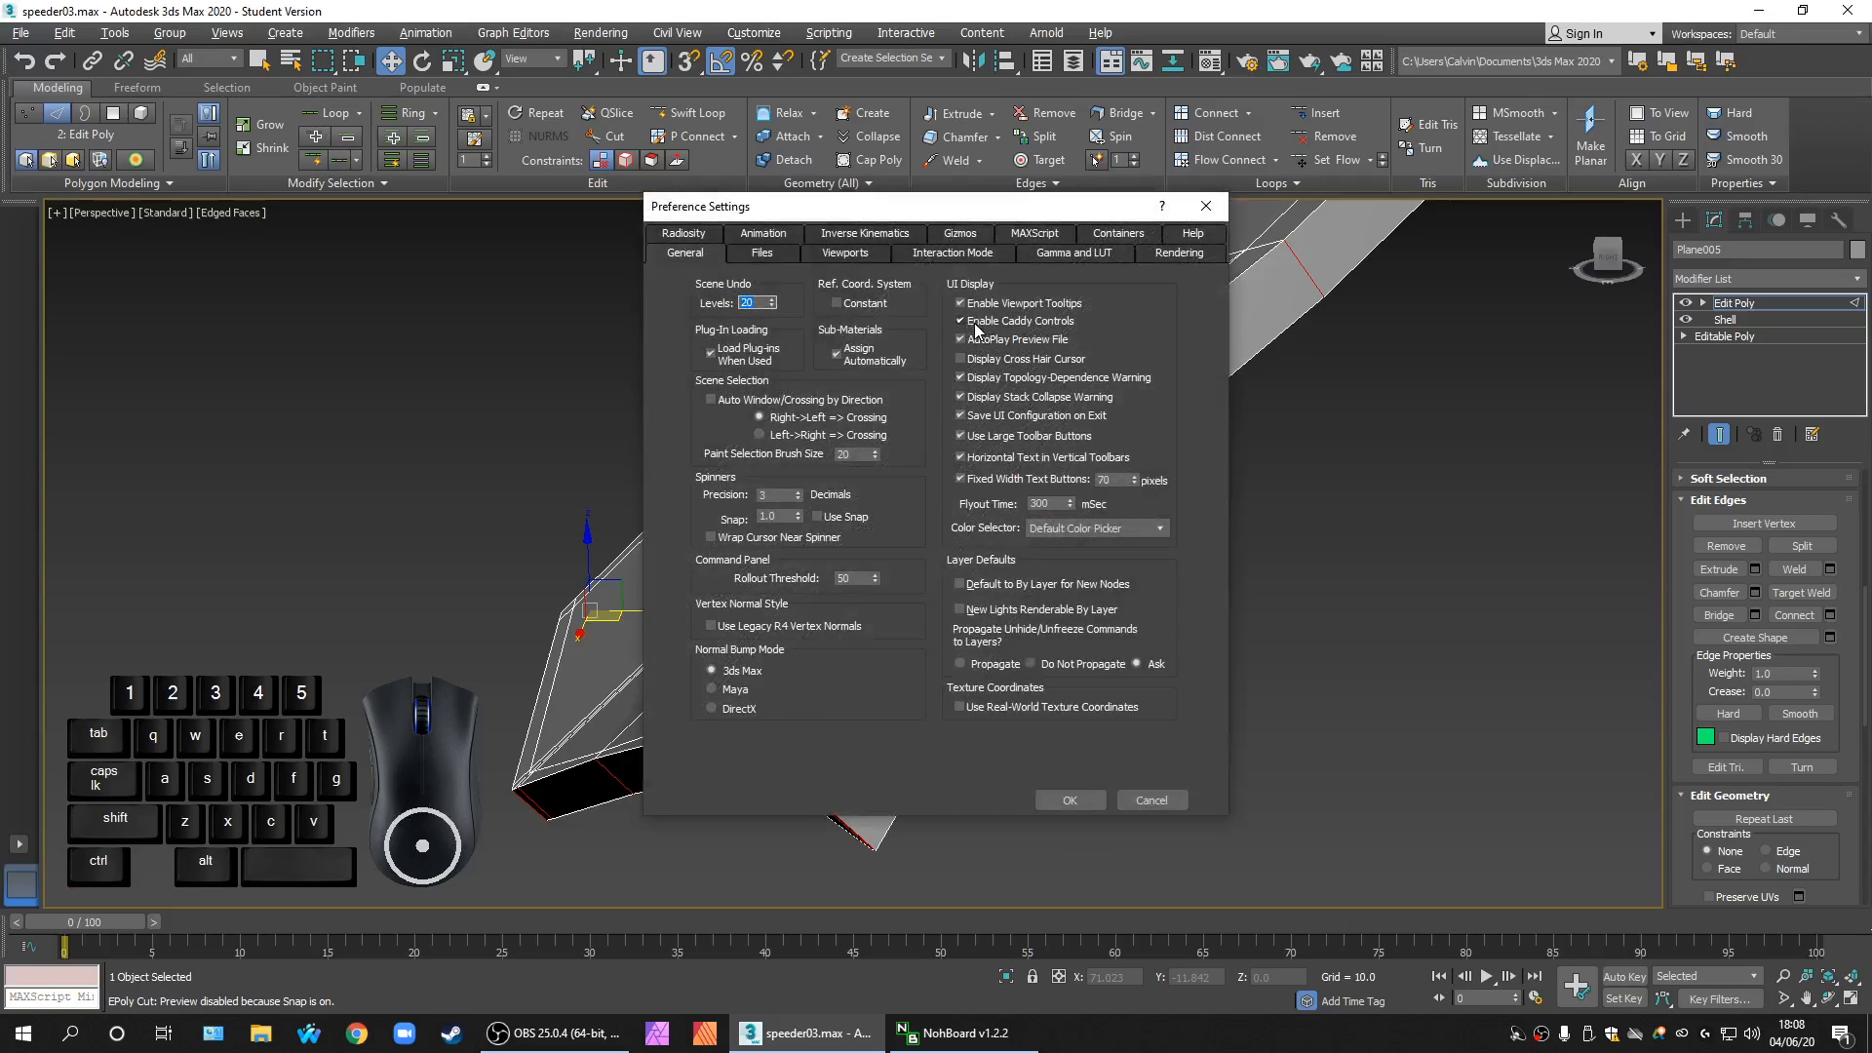
click(1044, 801)
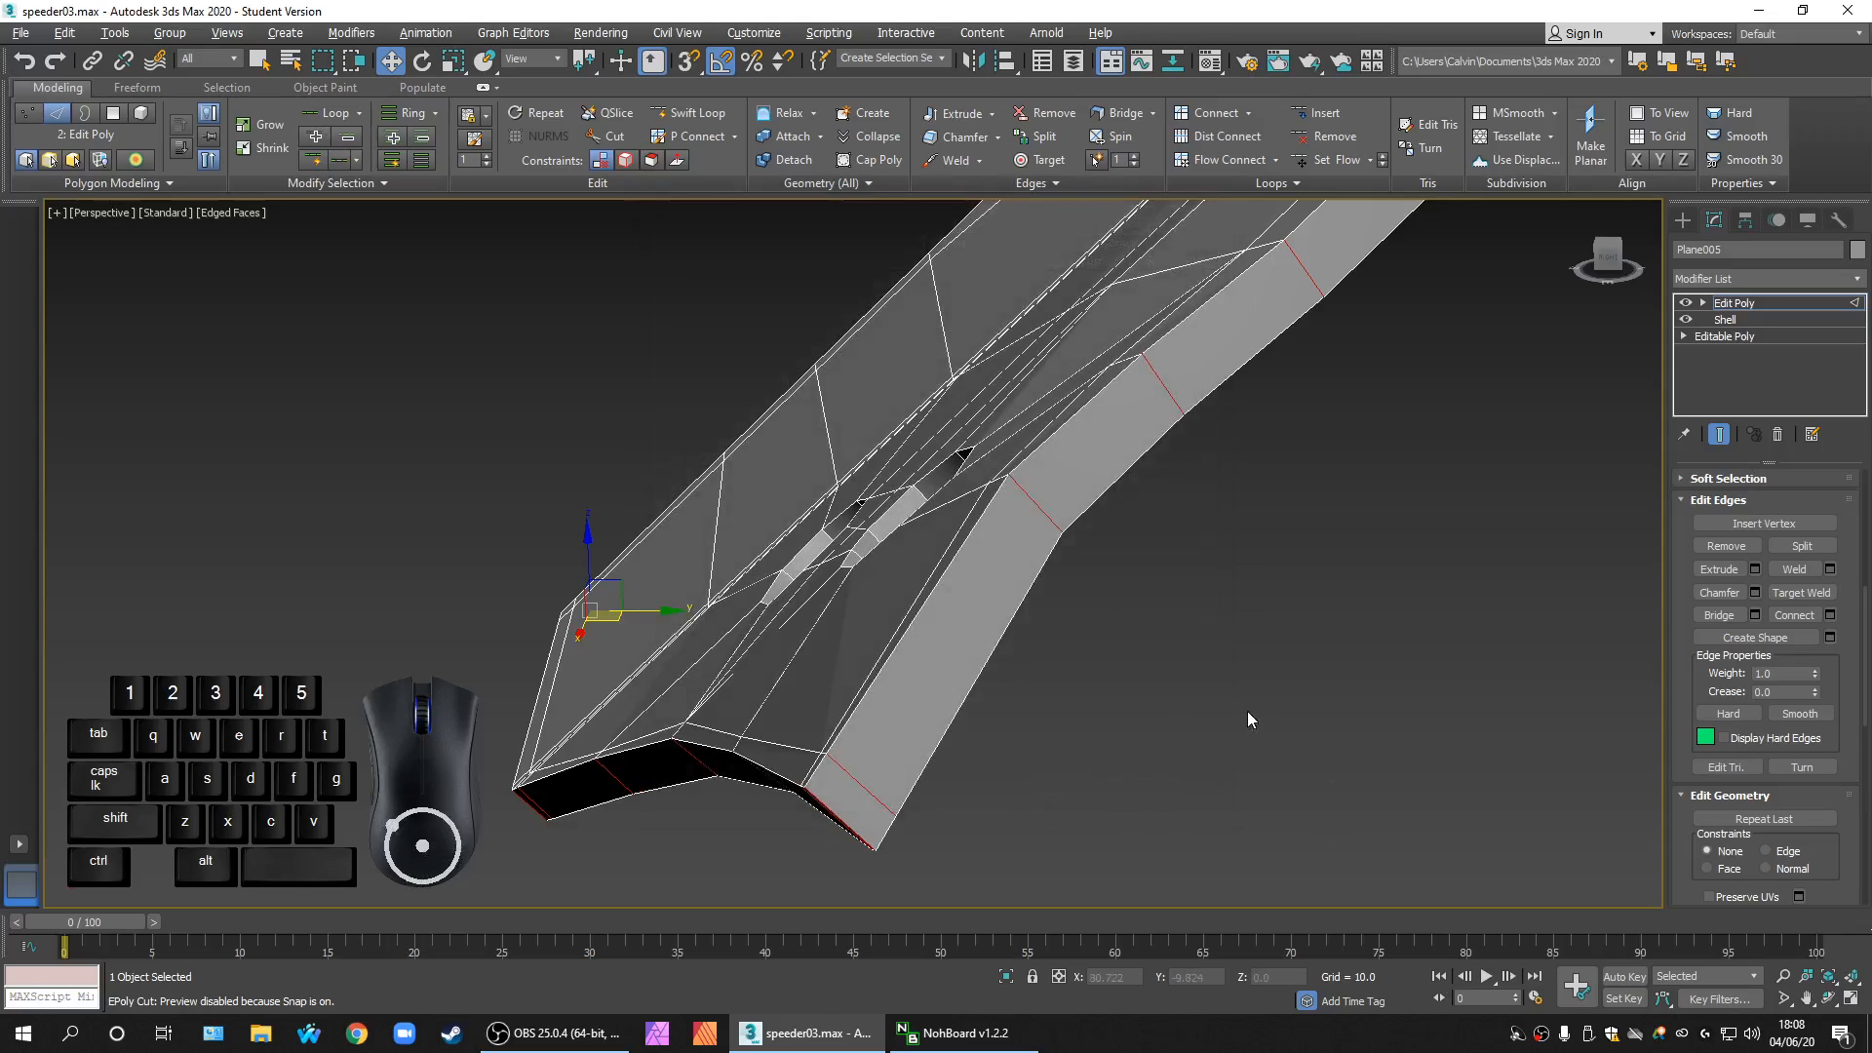
Step: Connect the selected rim thickness edges with 2 segments and a pinch of 75, then clear the edge selection
scroll(1257, 702, down, 2)
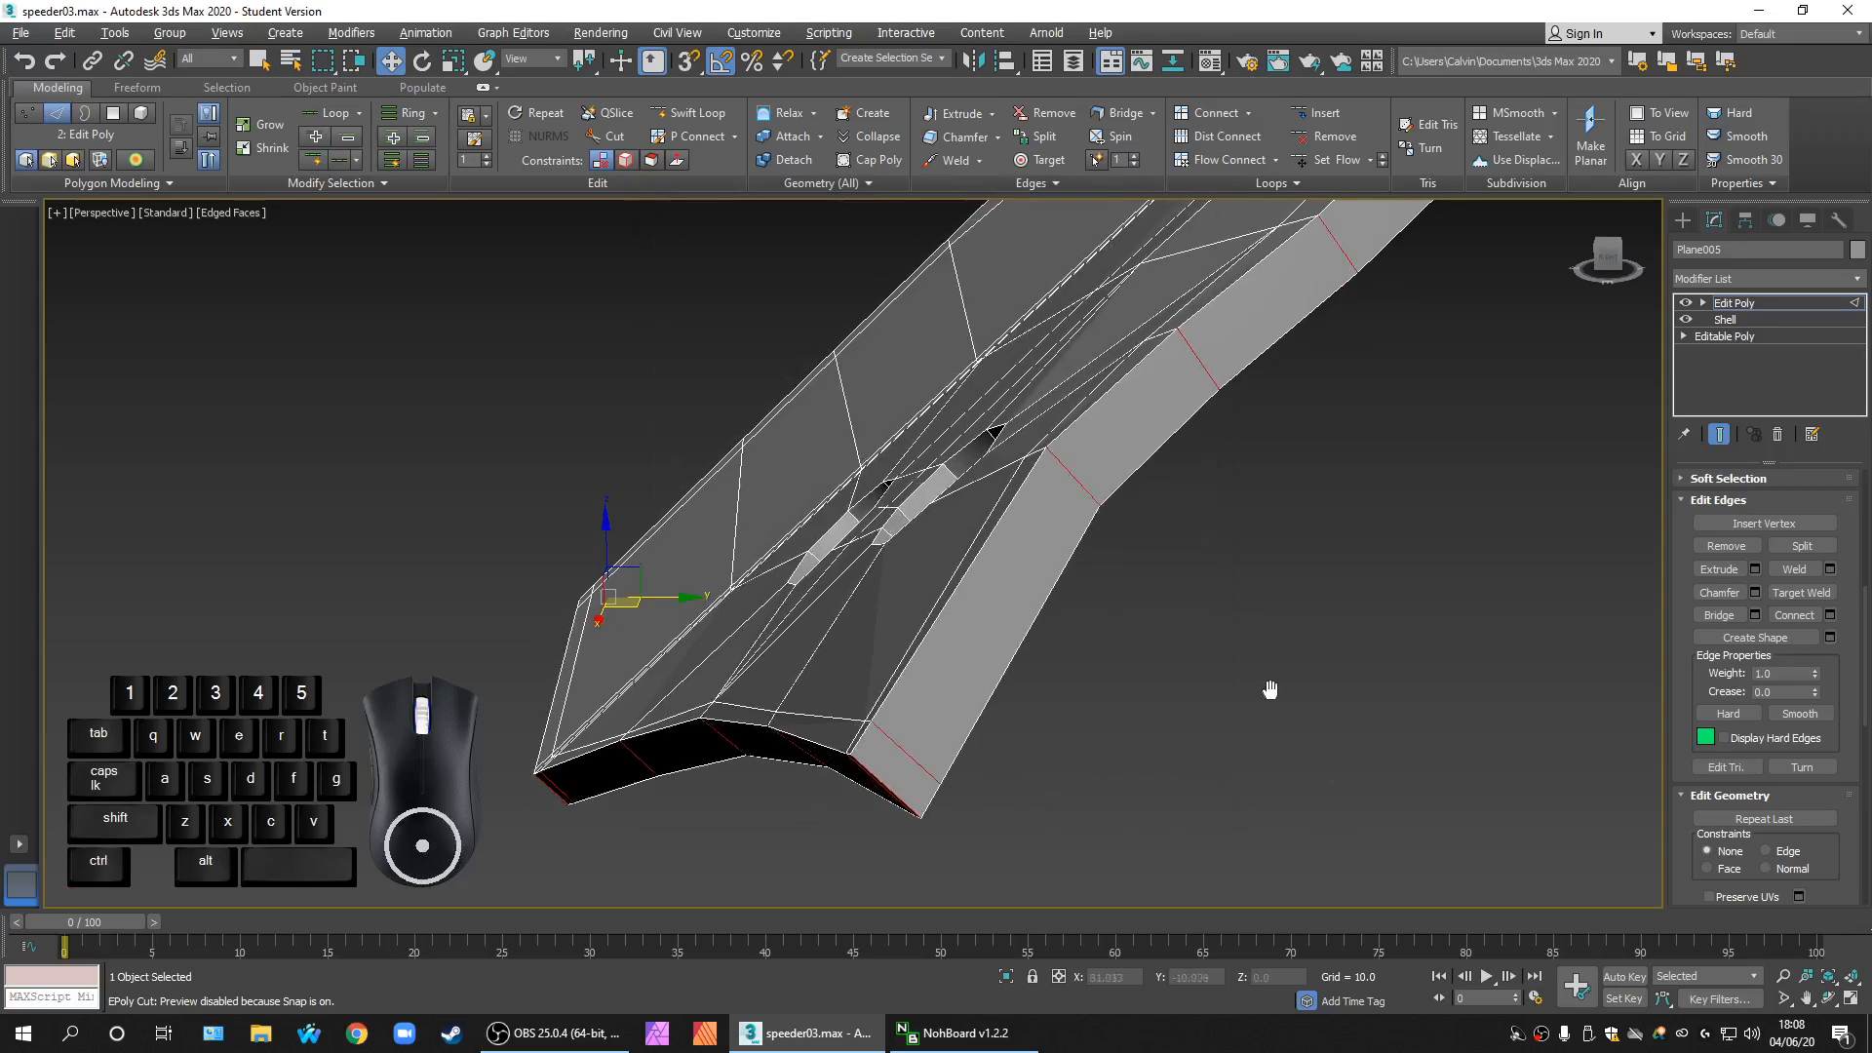
click(1829, 615)
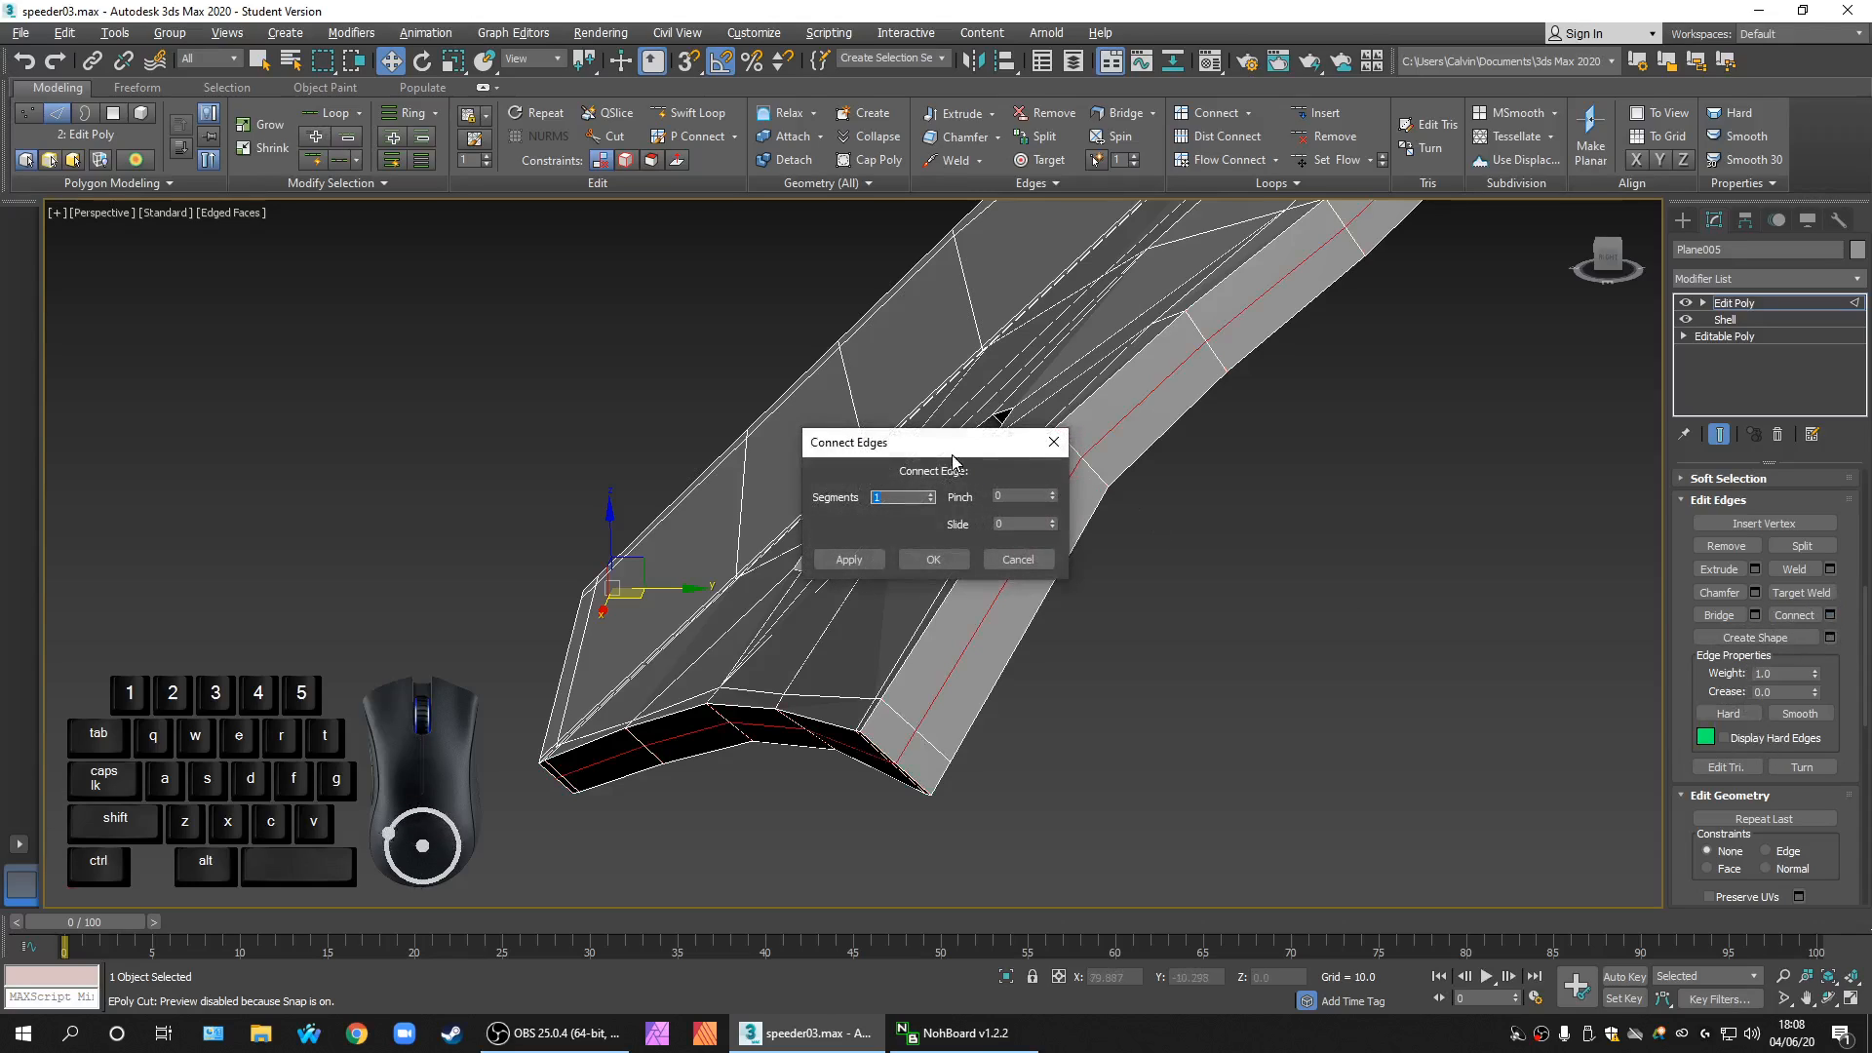
drag(952, 456, 421, 454)
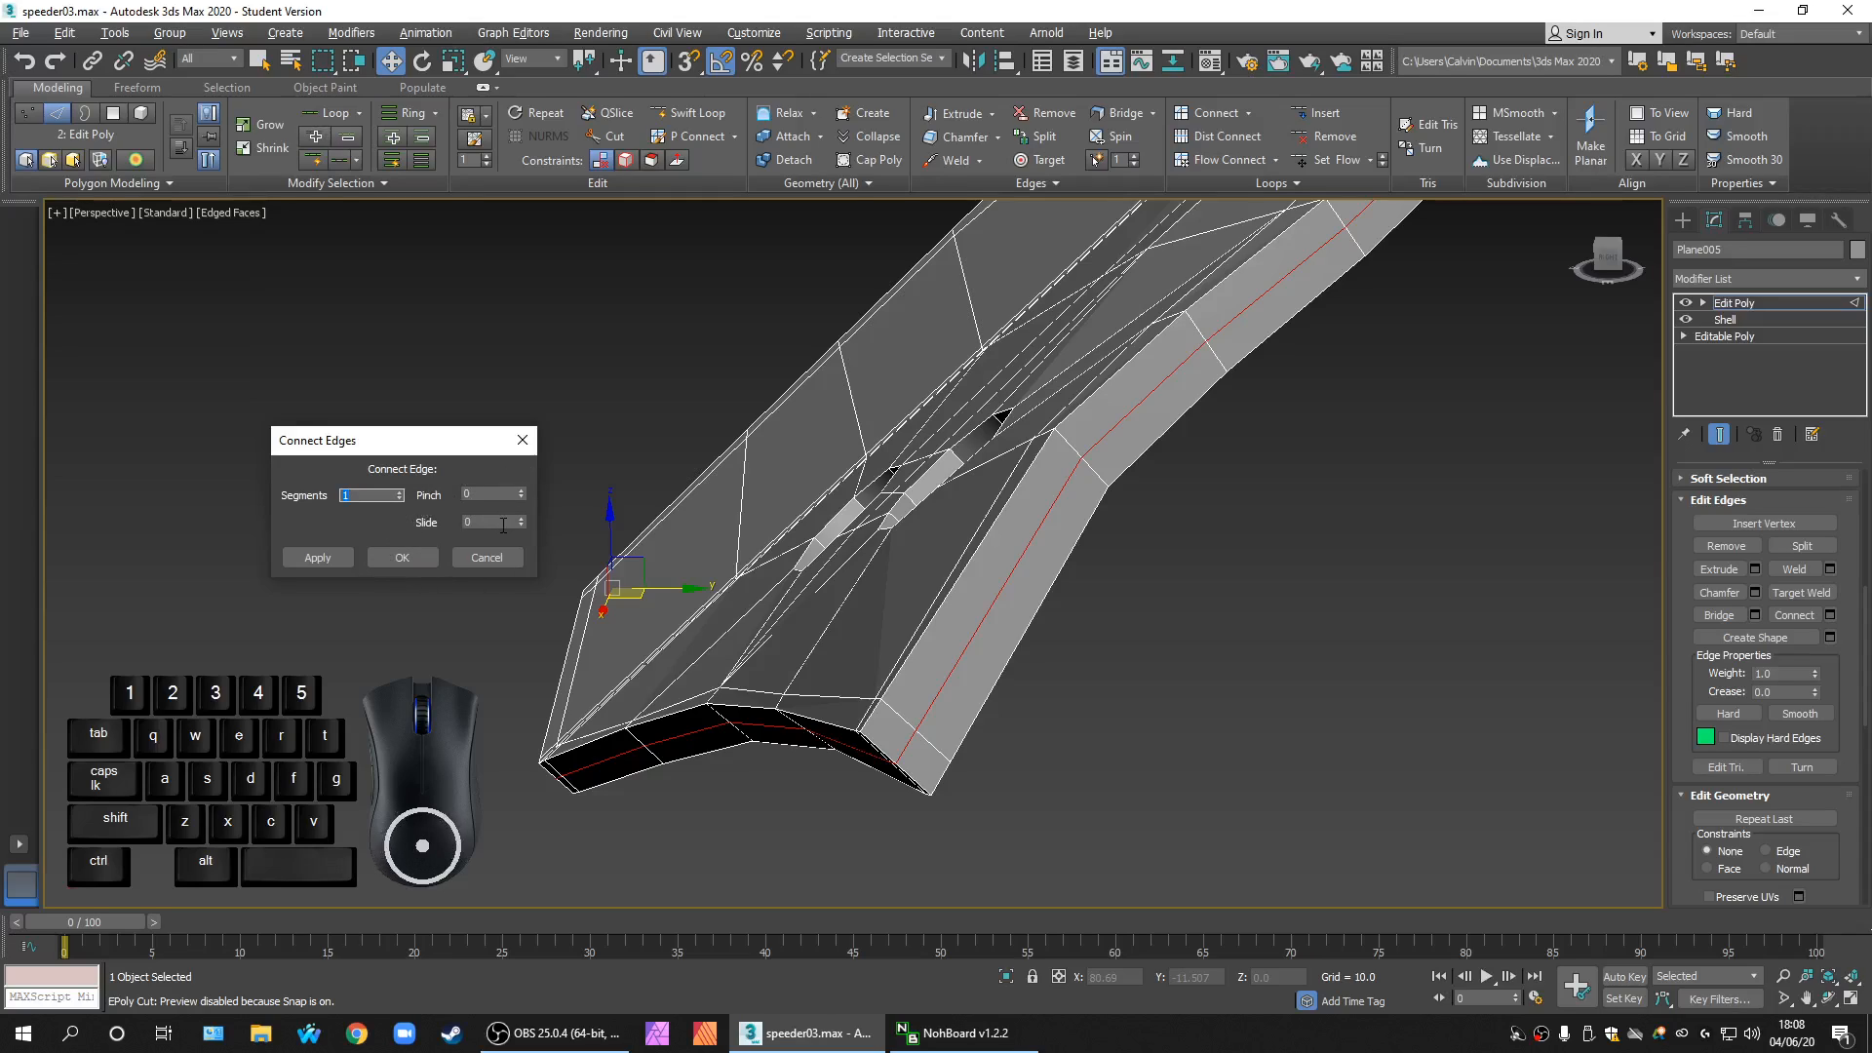
click(503, 523)
click(399, 493)
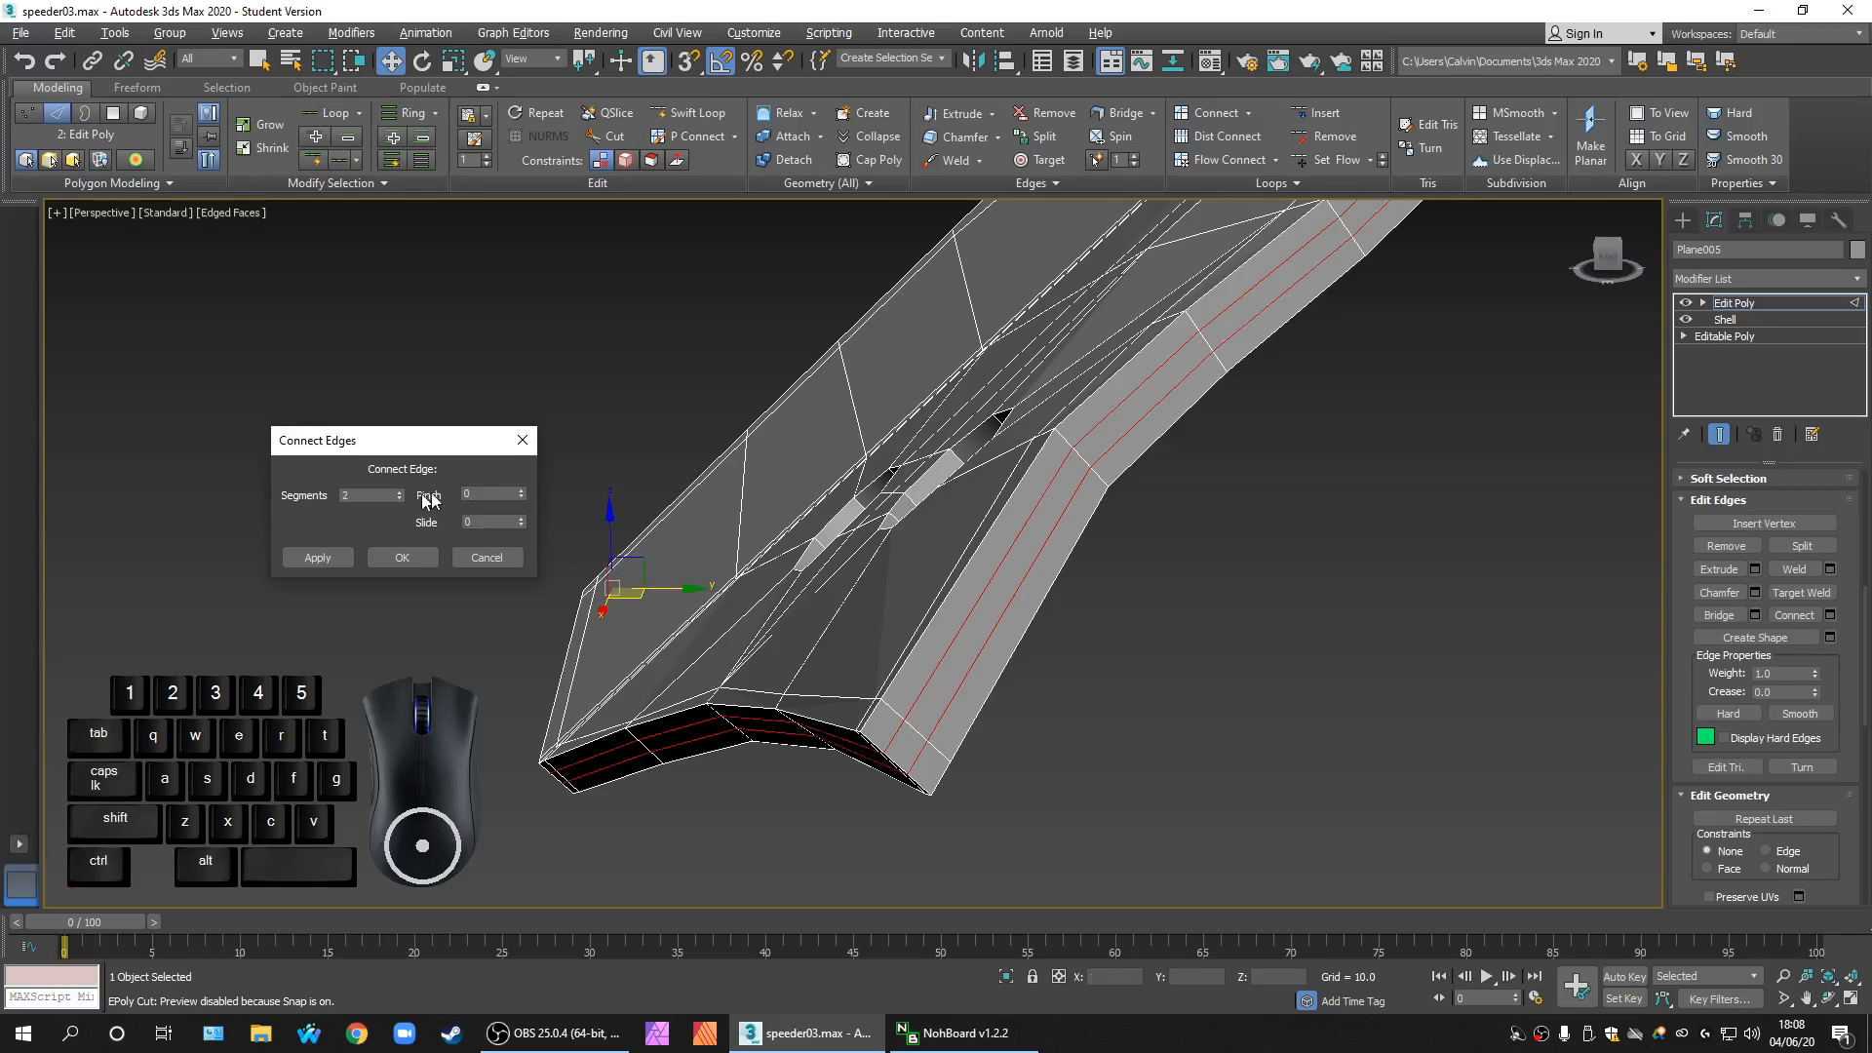
click(489, 495)
drag(522, 496, 523, 421)
double_click(462, 493)
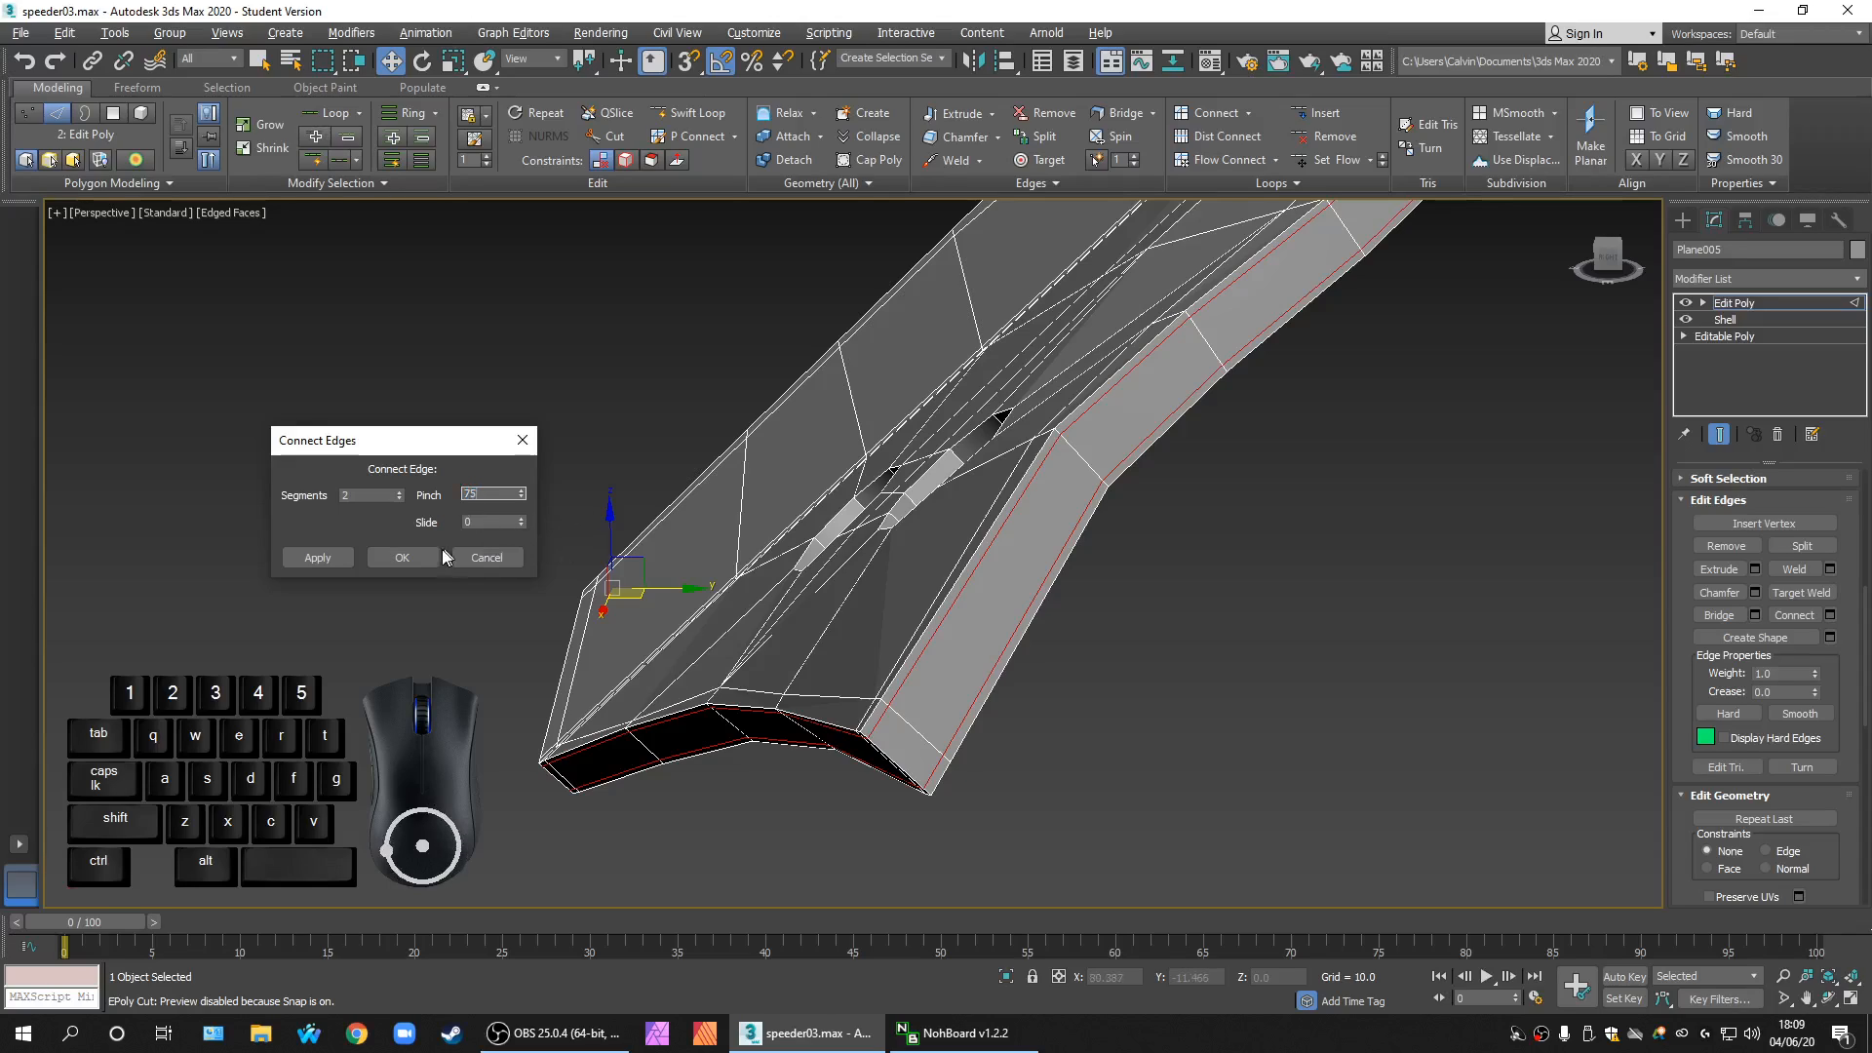
click(406, 555)
click(1056, 793)
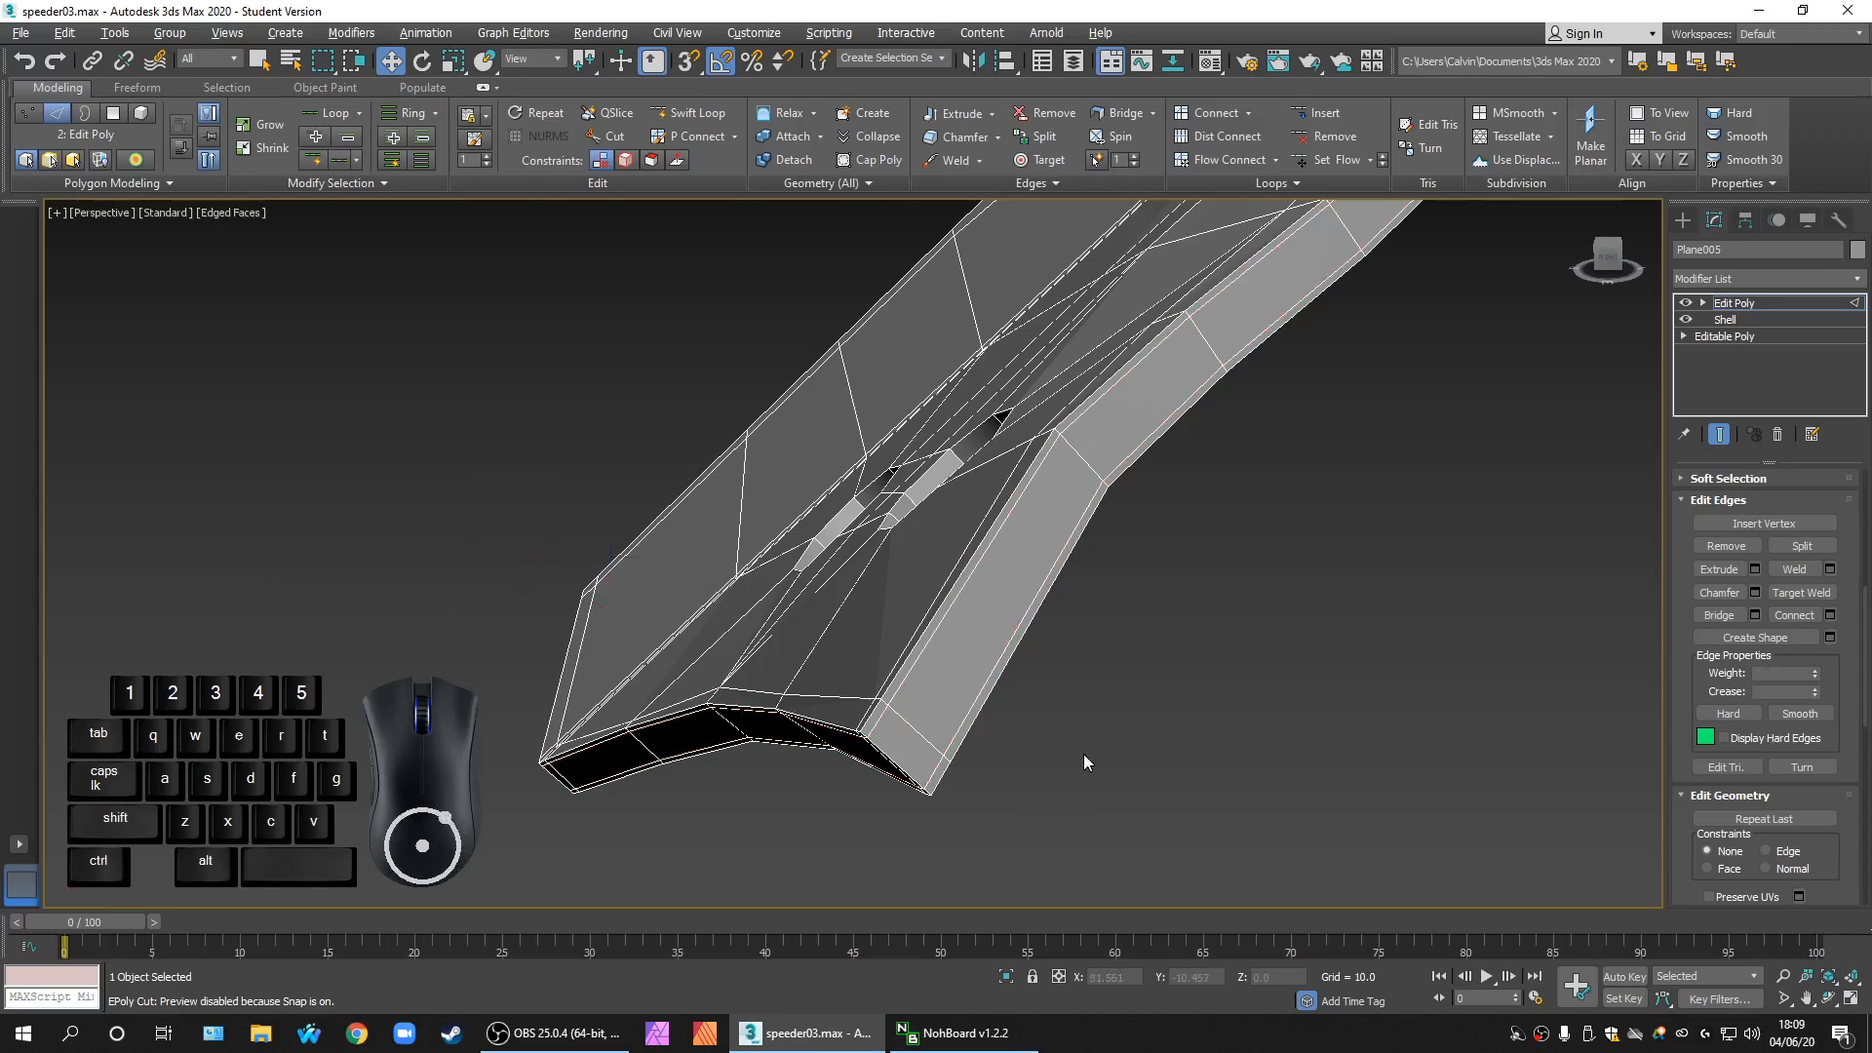
Step: Select the full rings of short thickness edges running around the inside walls of both octagonal holes
alt+middle_drag(1087, 756, 1147, 716)
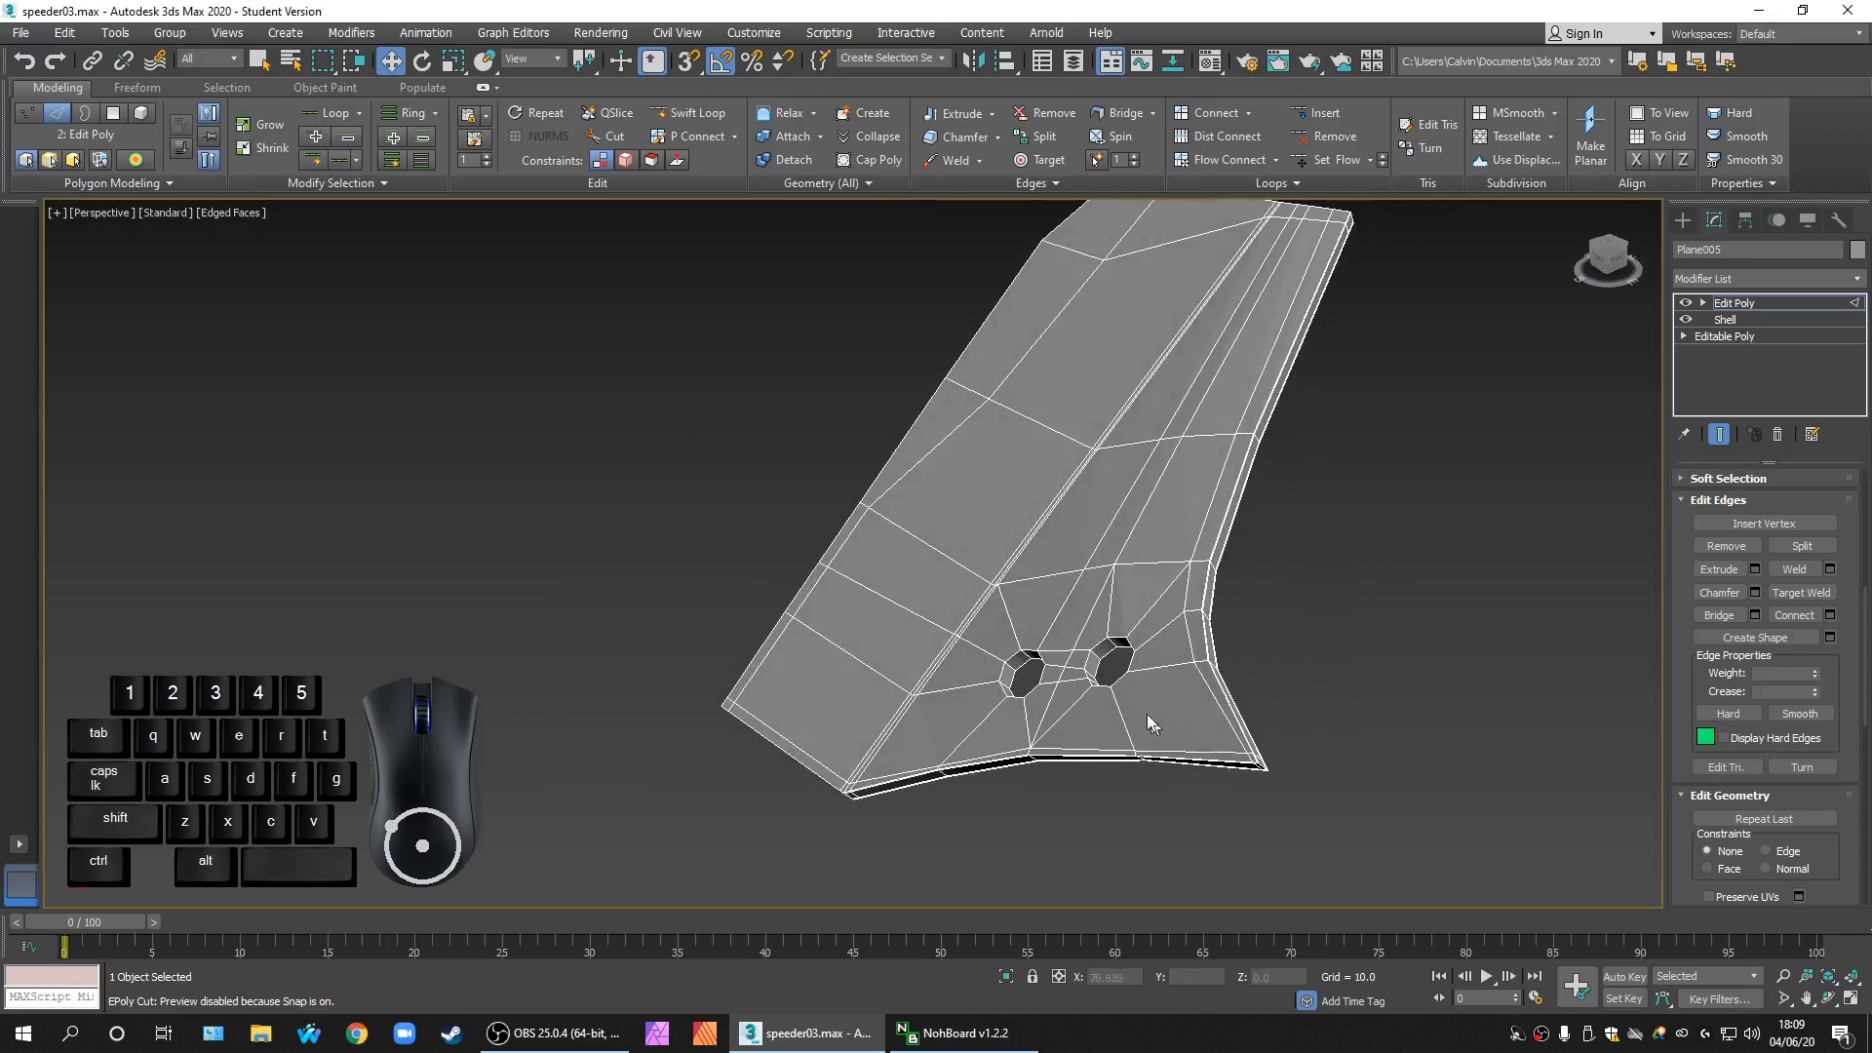
scroll(1126, 680, up, 3)
scroll(1020, 640, up, 2)
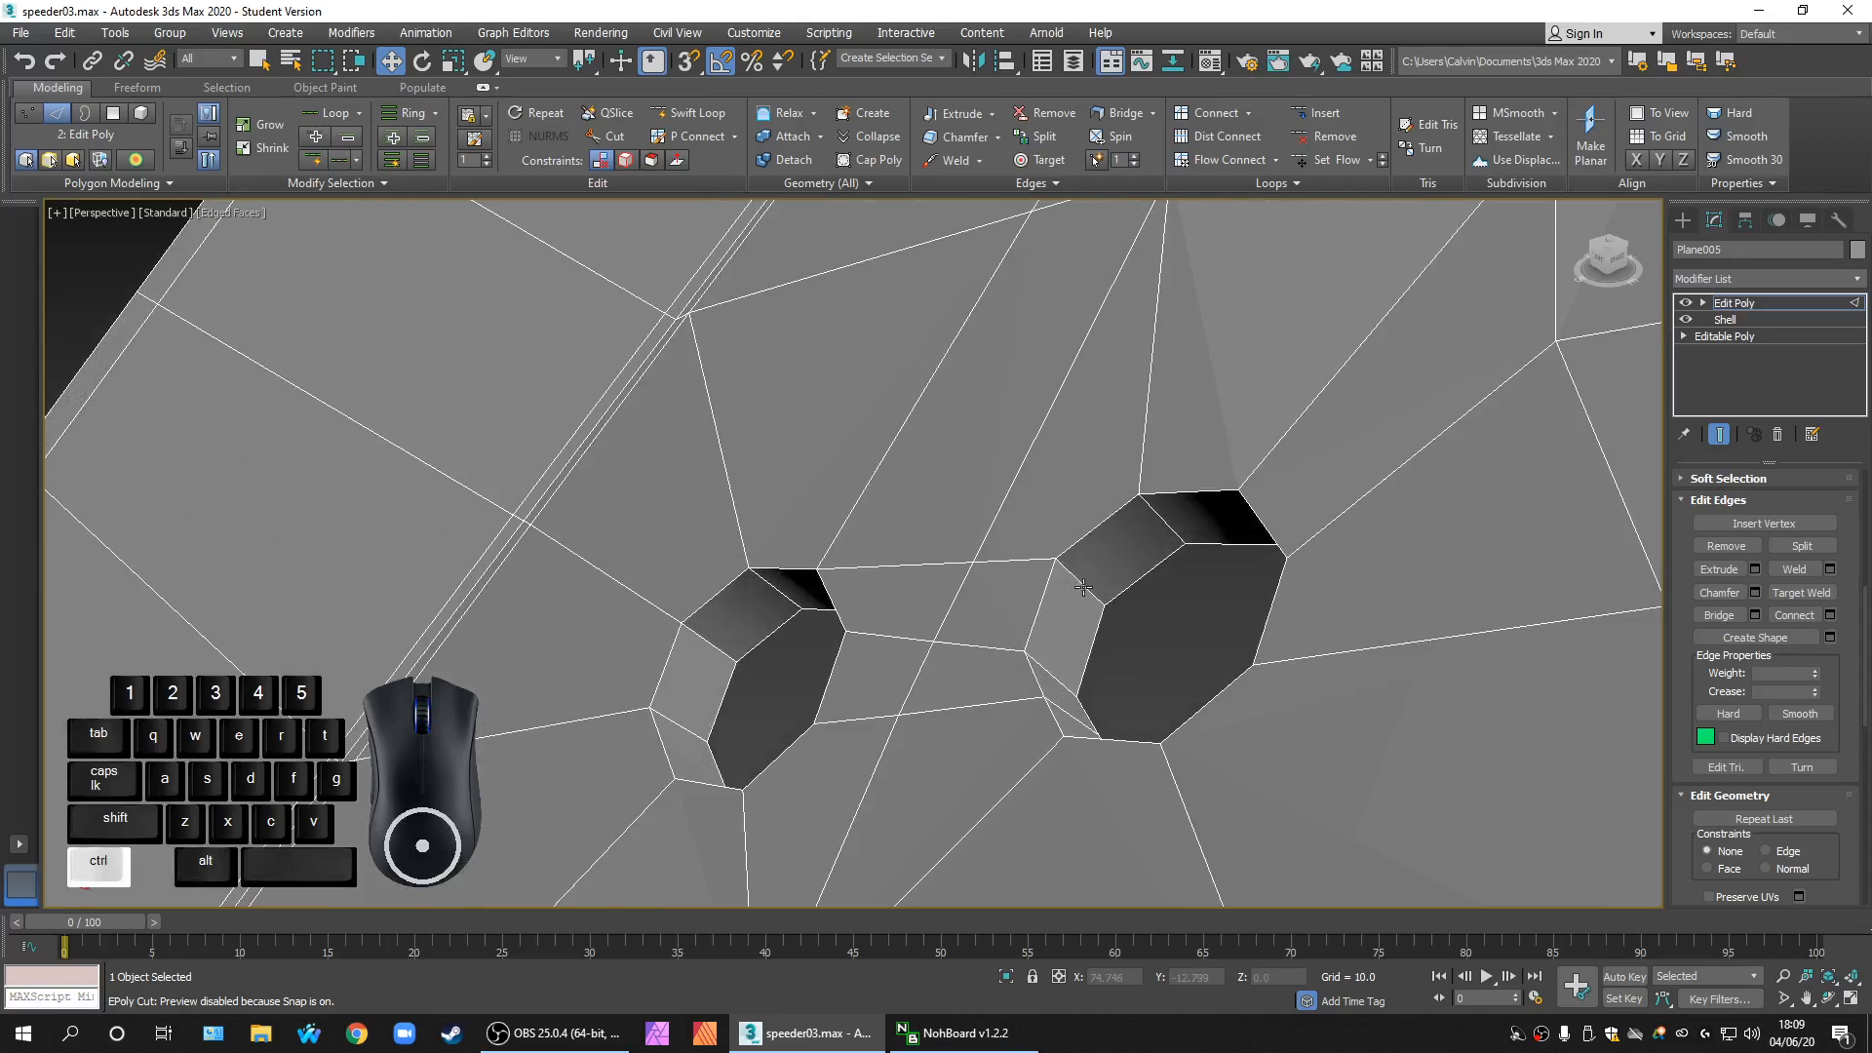
ctrl+click(1082, 587)
ctrl+click(680, 625)
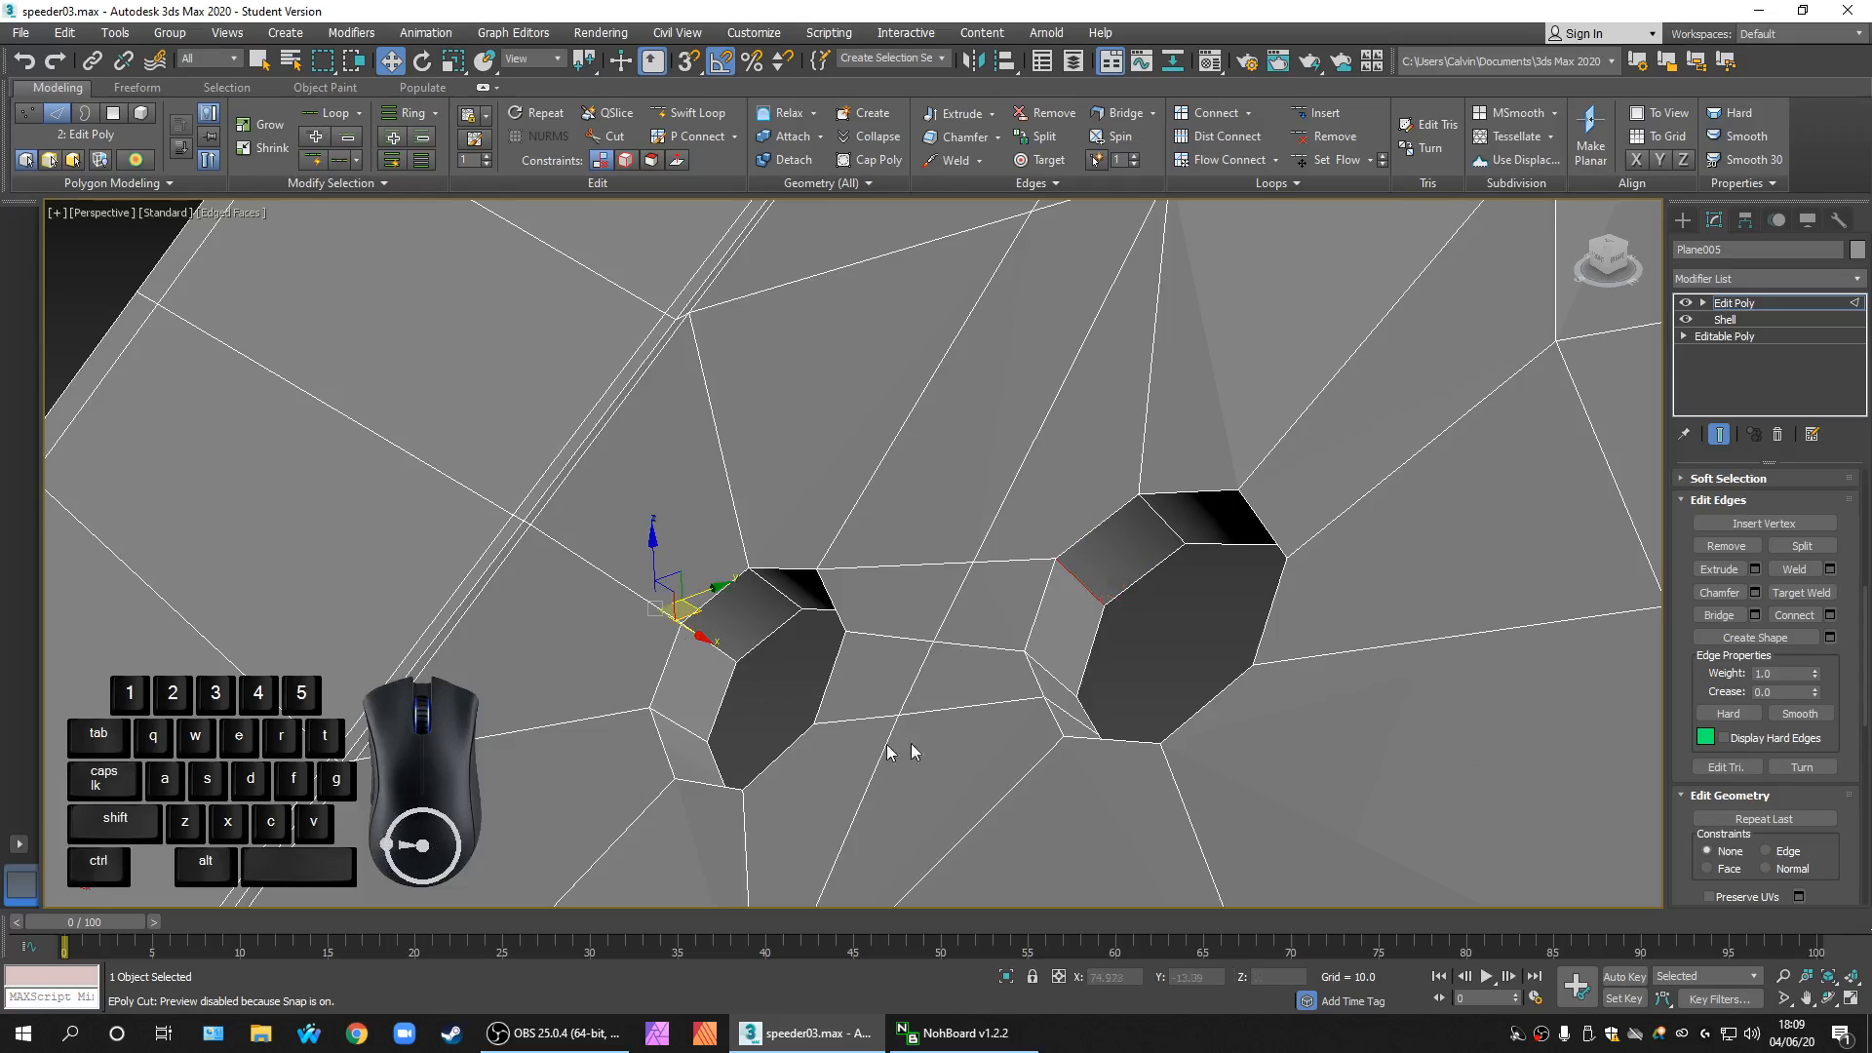
click(764, 727)
click(725, 654)
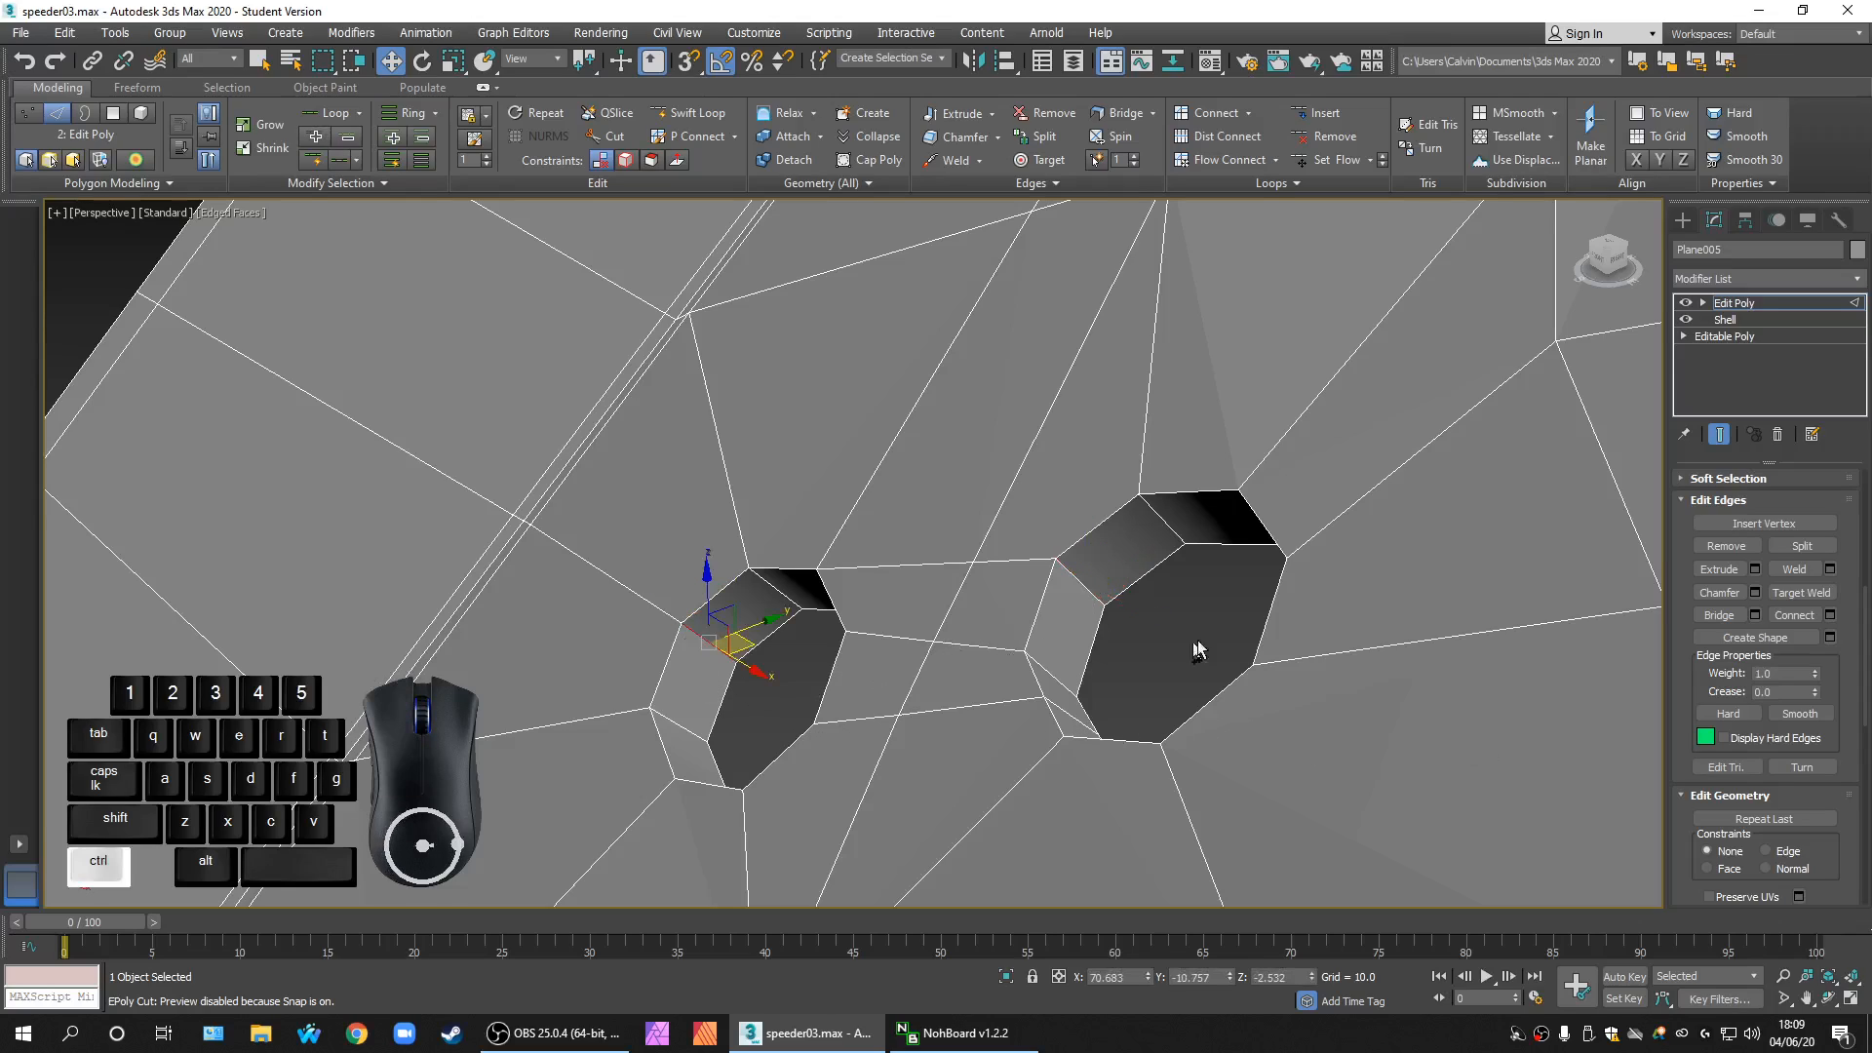
ctrl+click(1104, 598)
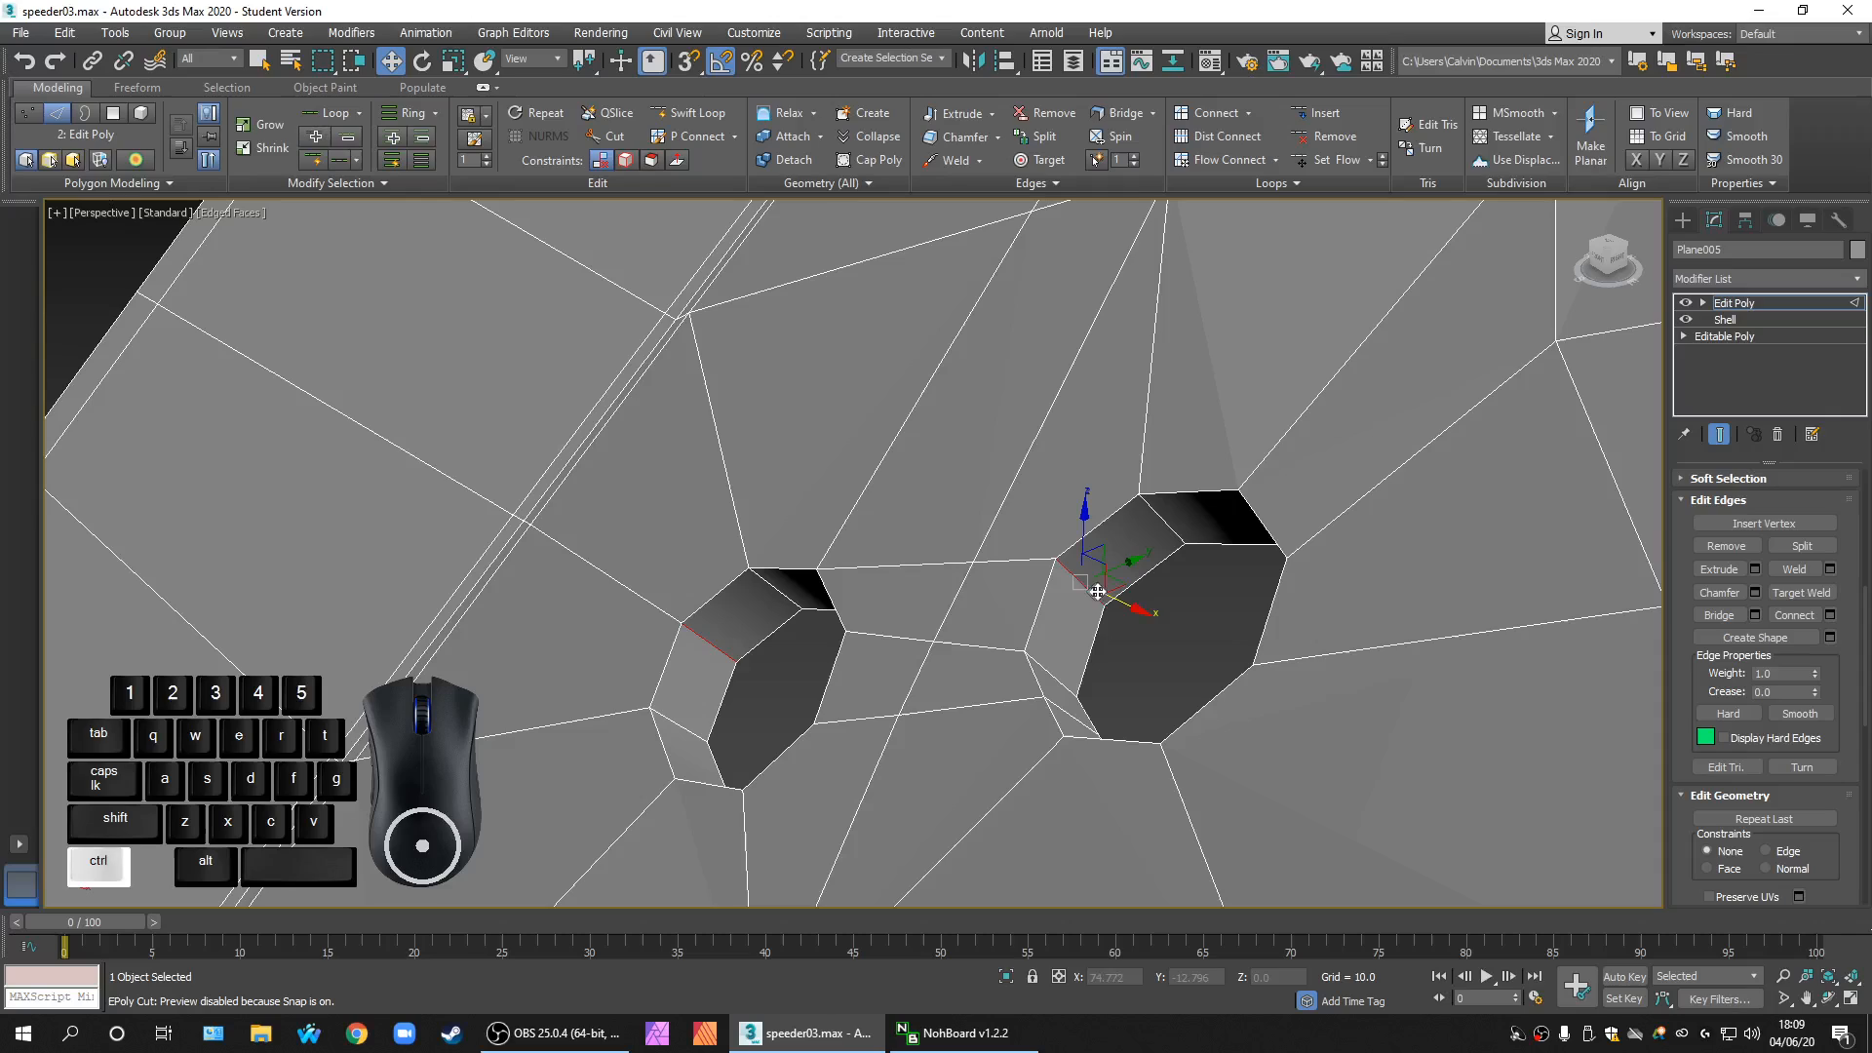
click(1830, 615)
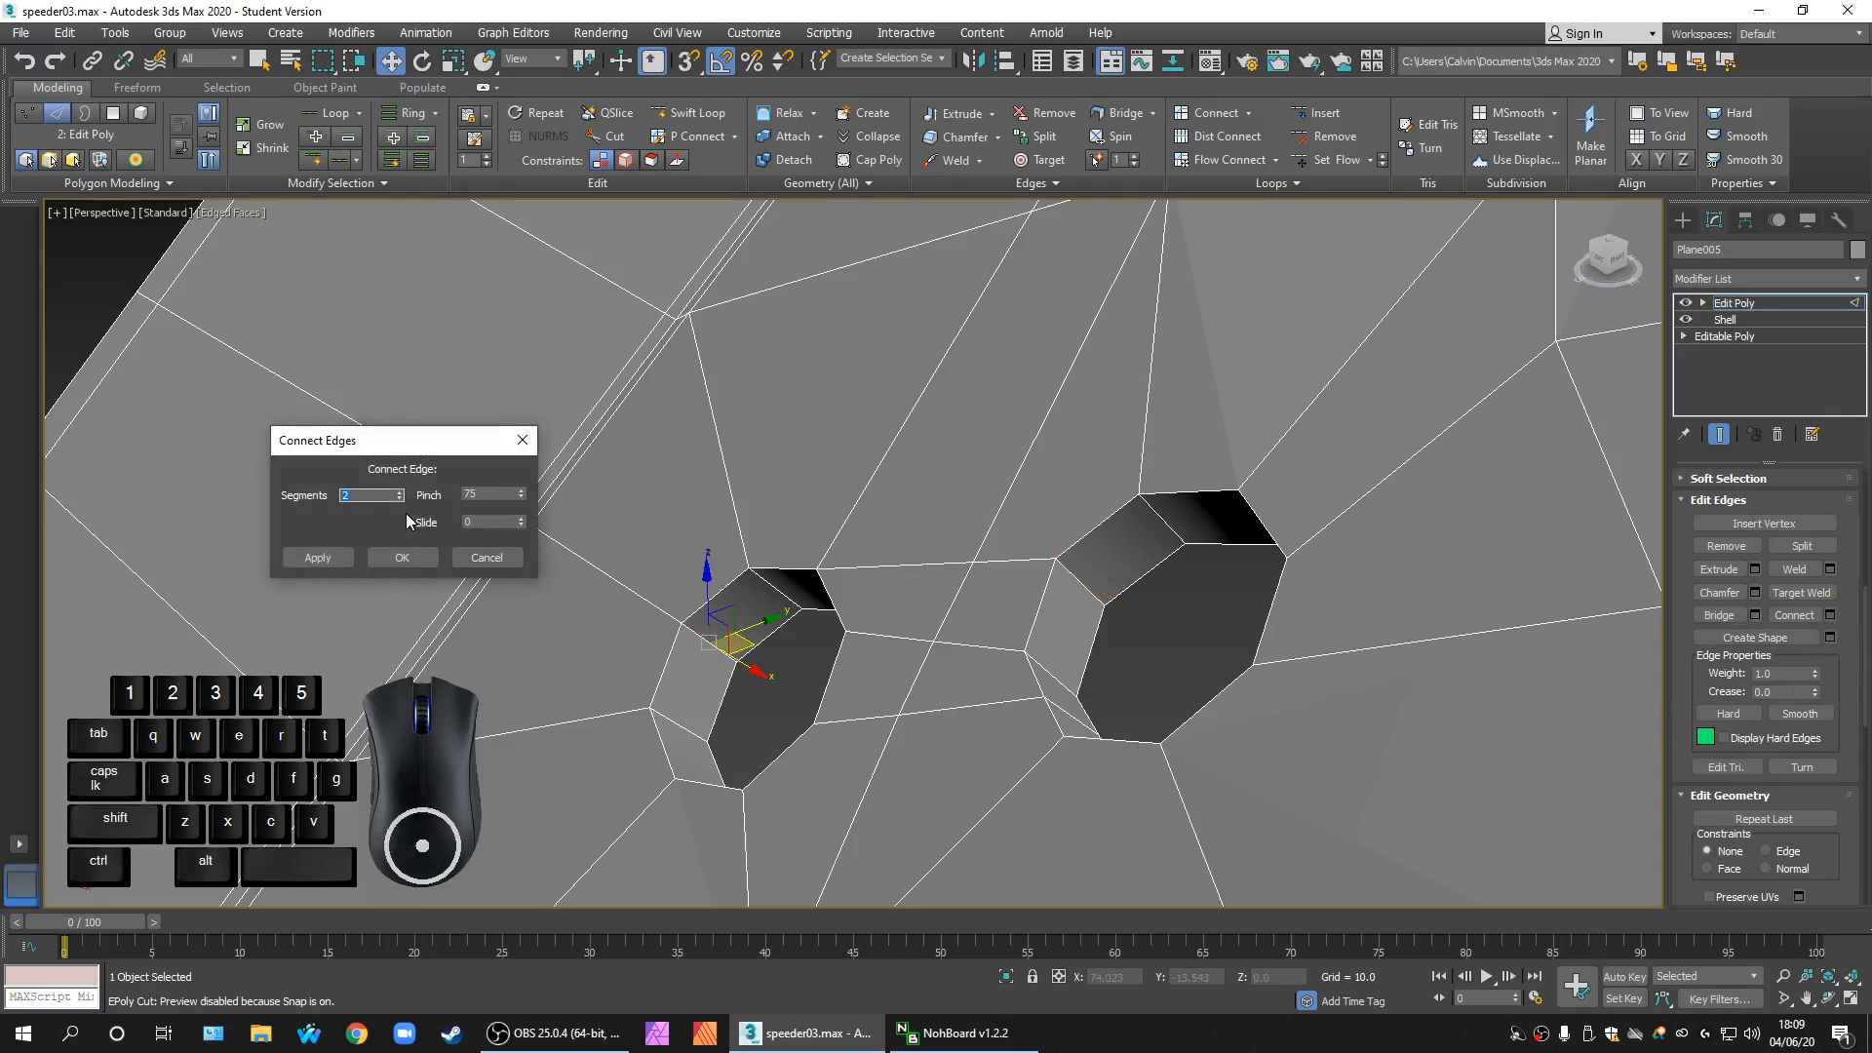
click(474, 562)
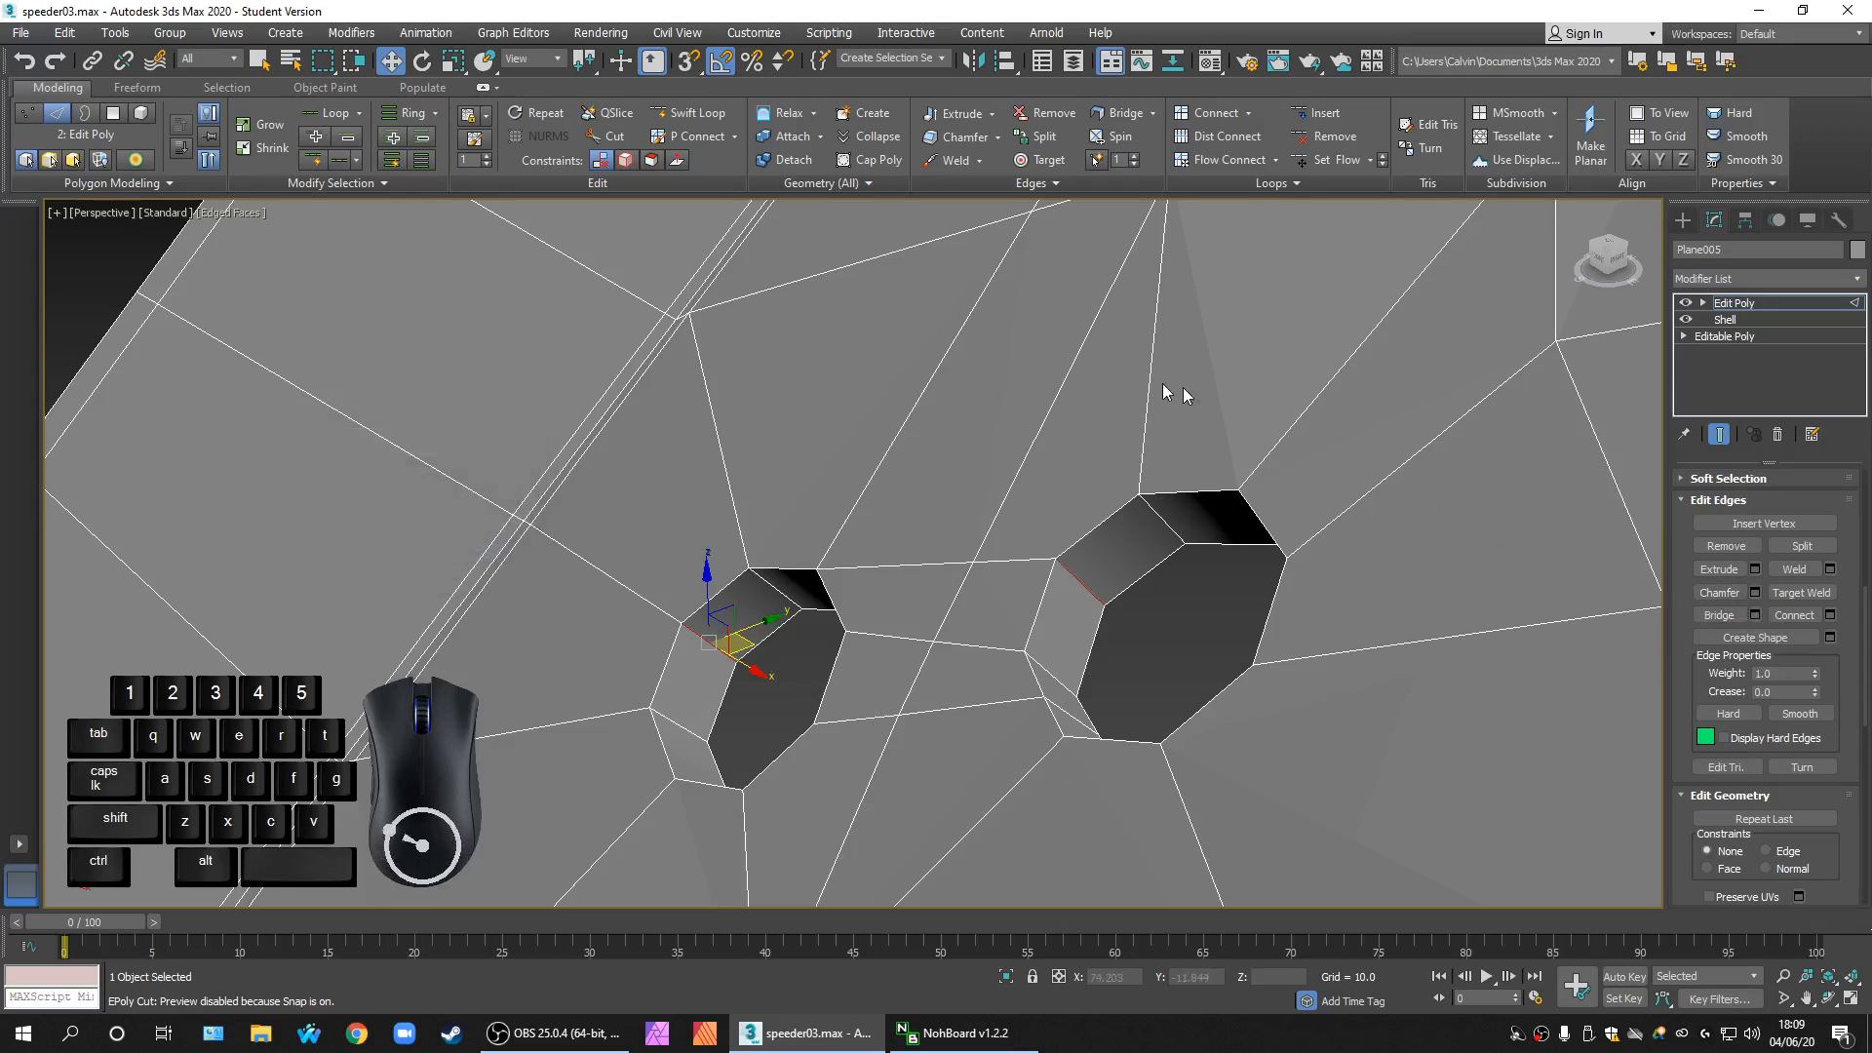
click(402, 117)
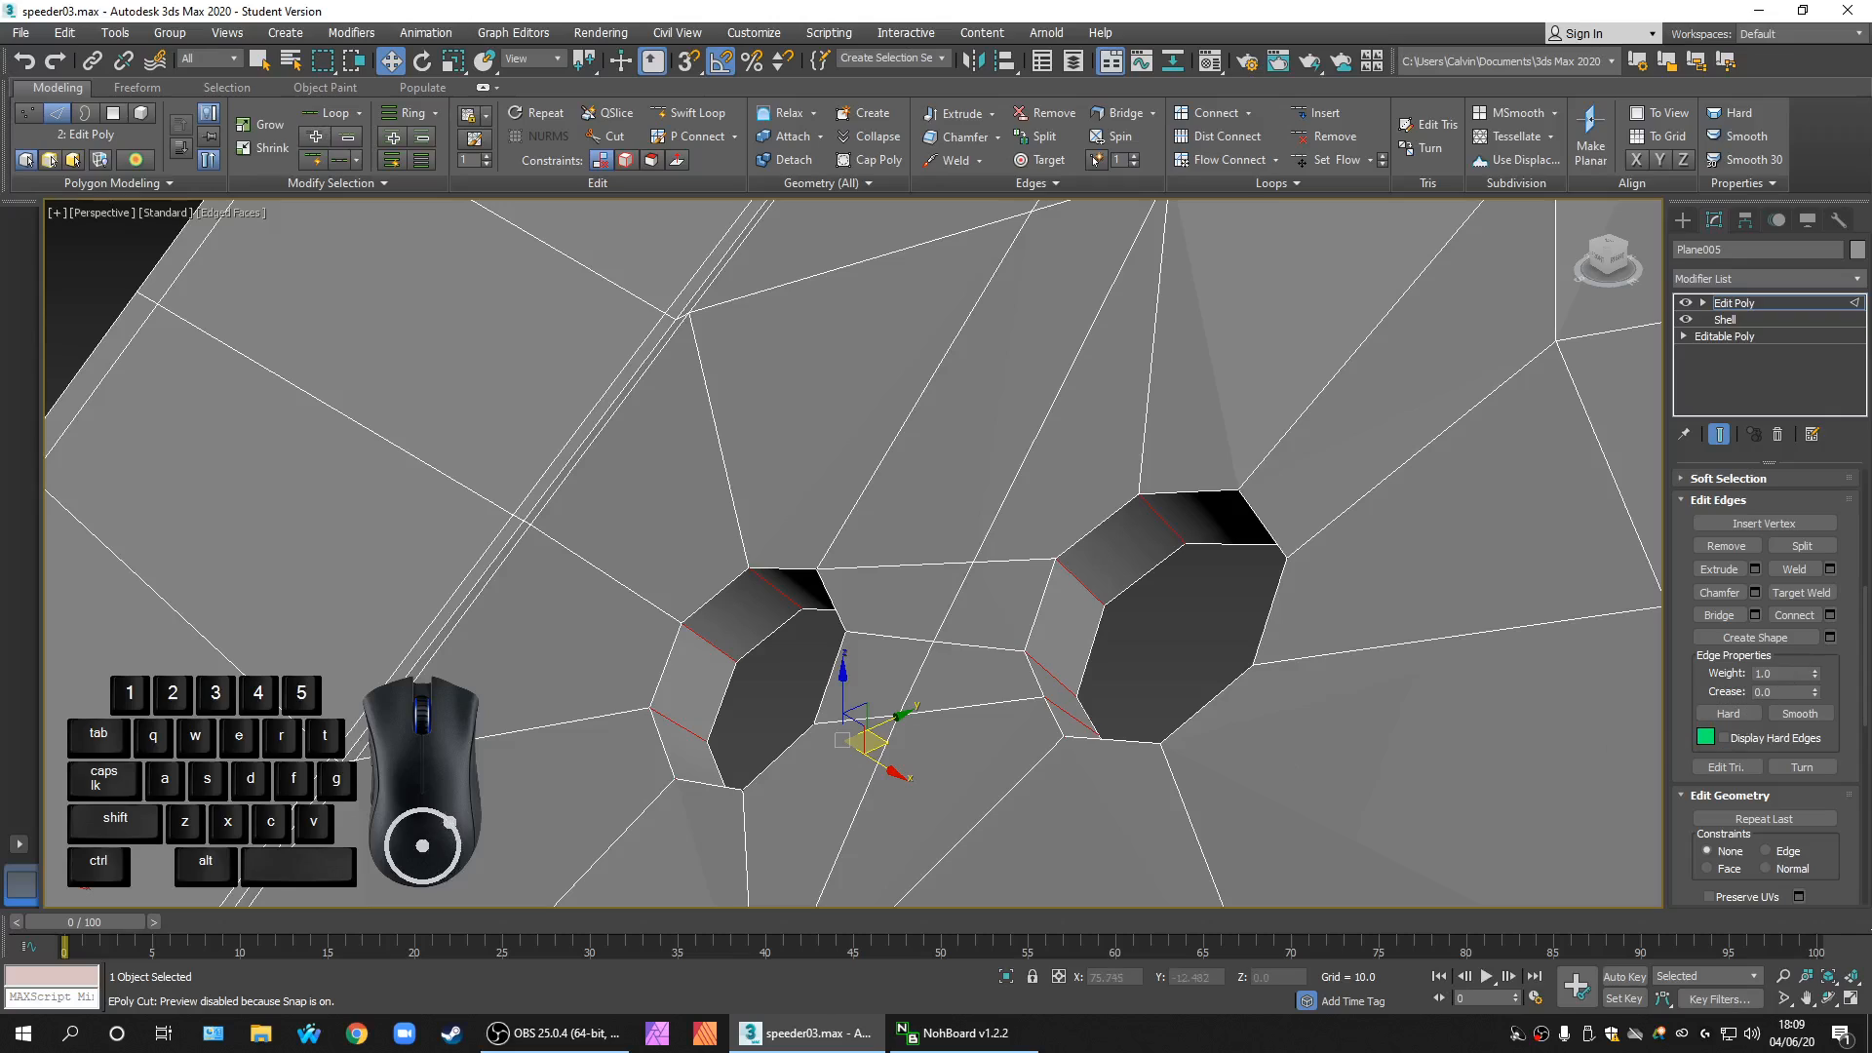
Step: Connect the thickness edges inside both holes with 2 segments and a pinch of 75, then clear the edge selection
click(1828, 615)
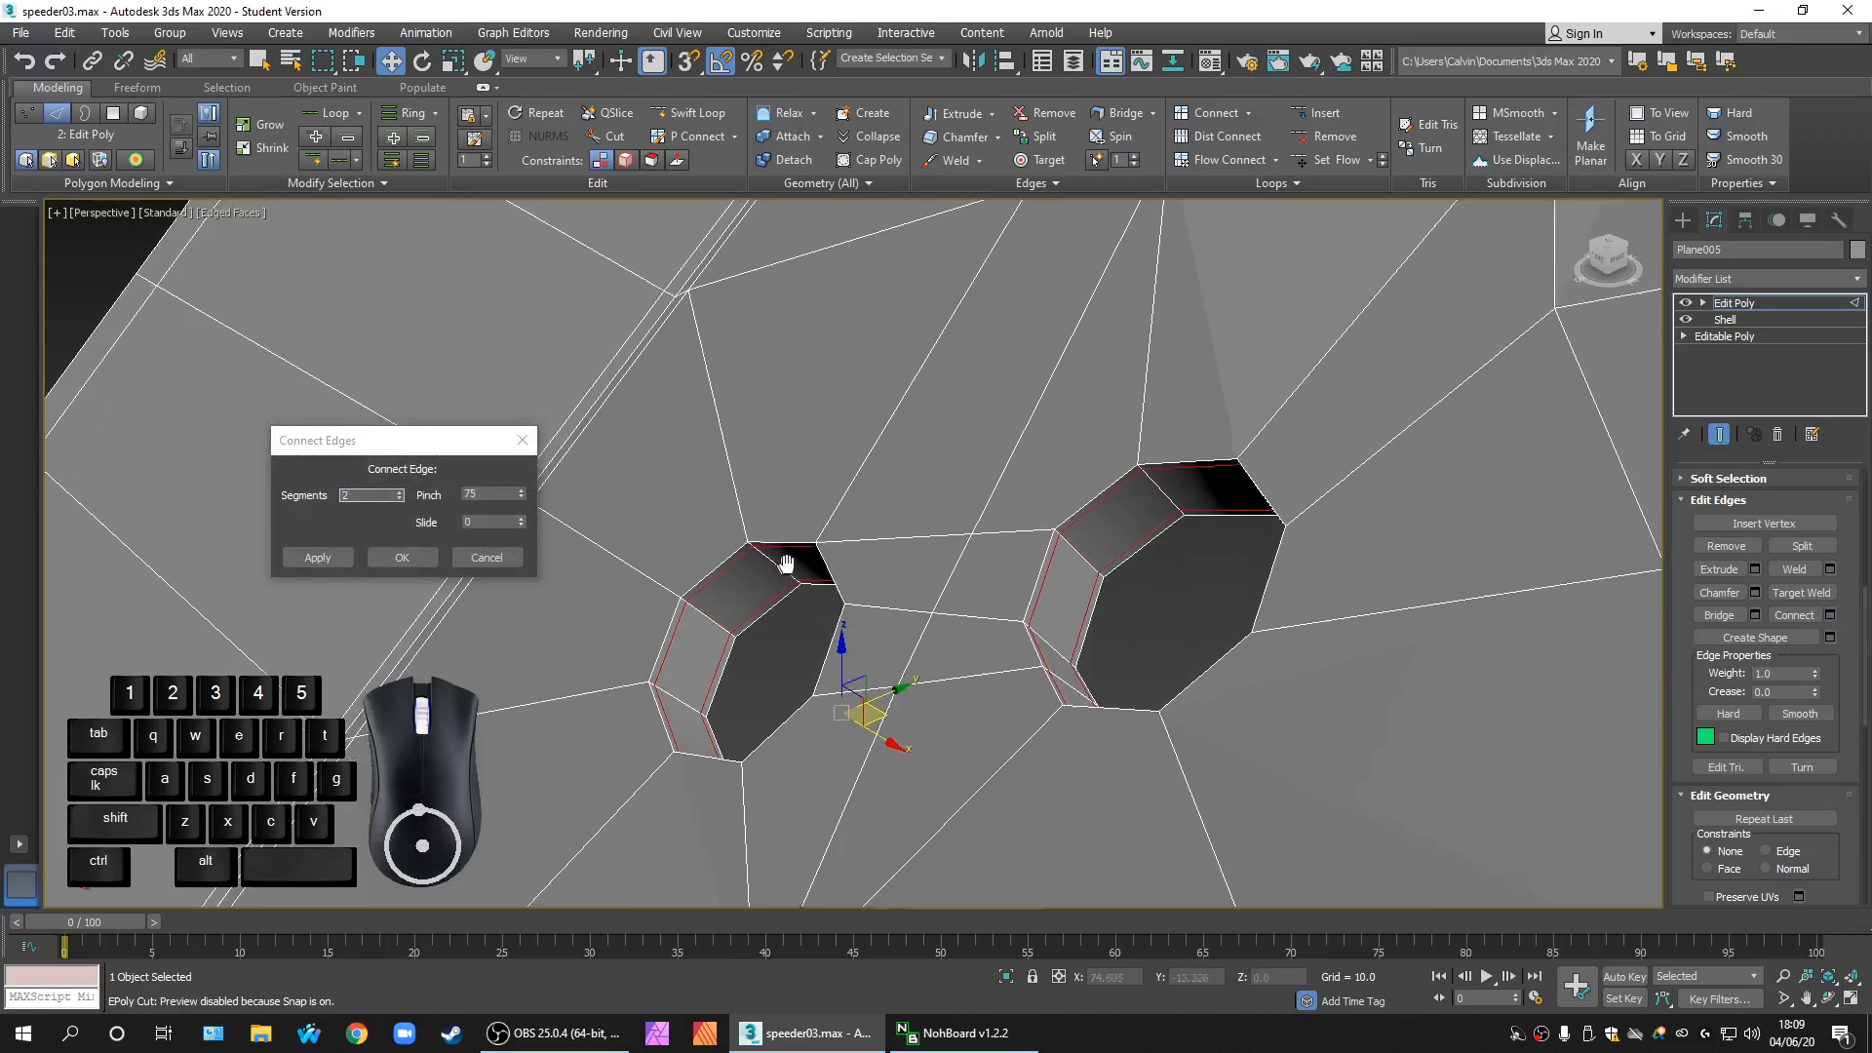
scroll(799, 633, up, 5)
scroll(806, 618, down, 5)
middle_drag(822, 623, 808, 627)
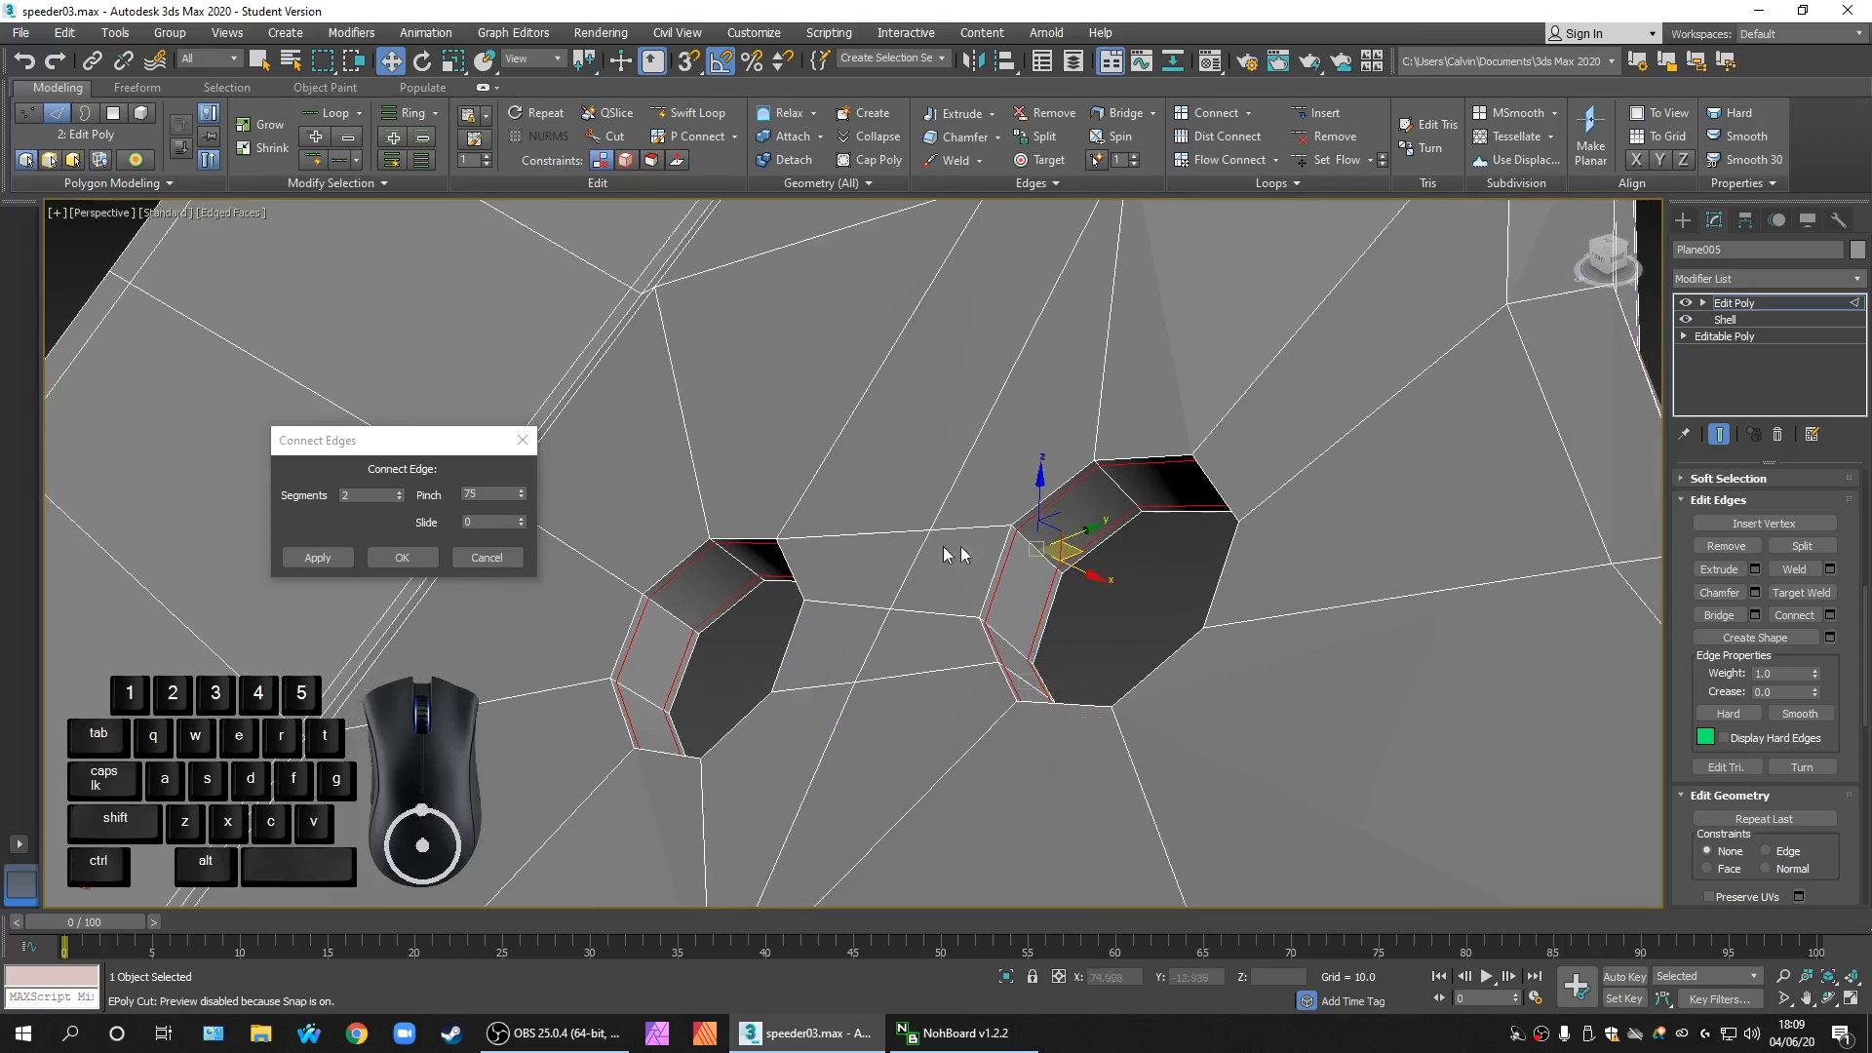
click(401, 557)
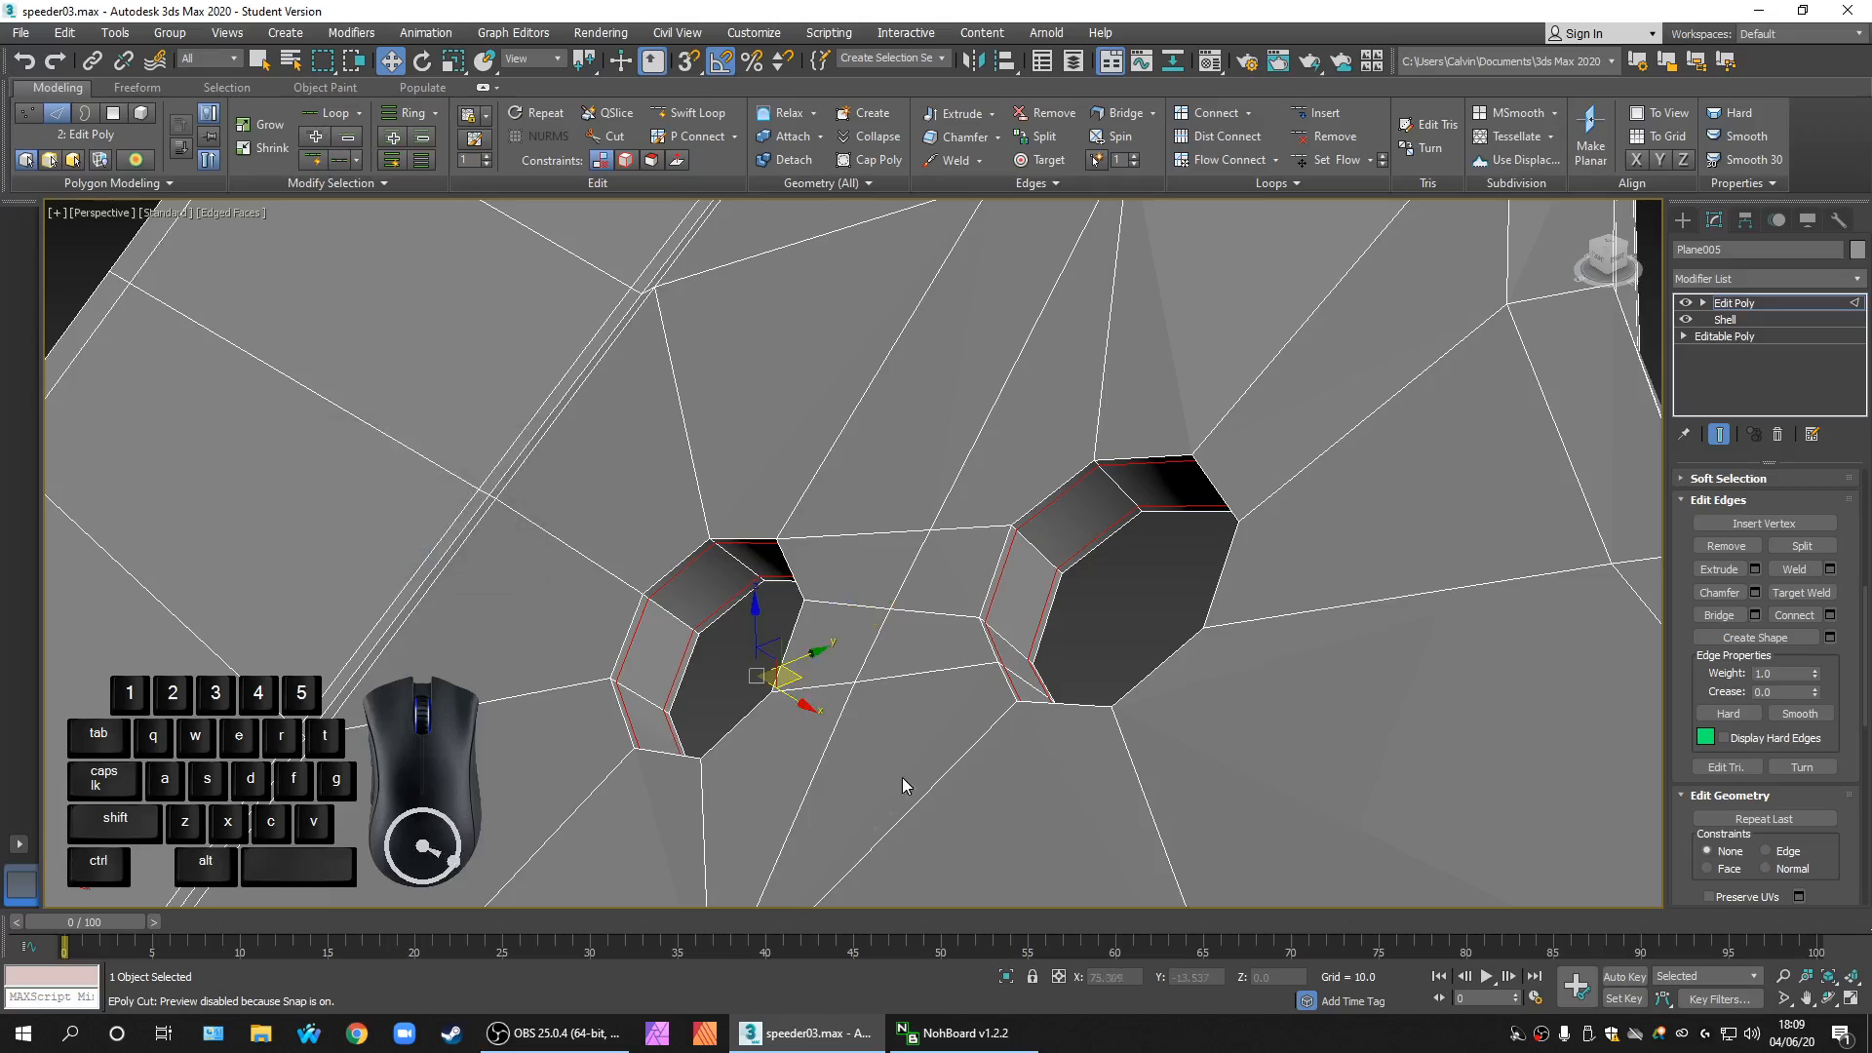
click(716, 705)
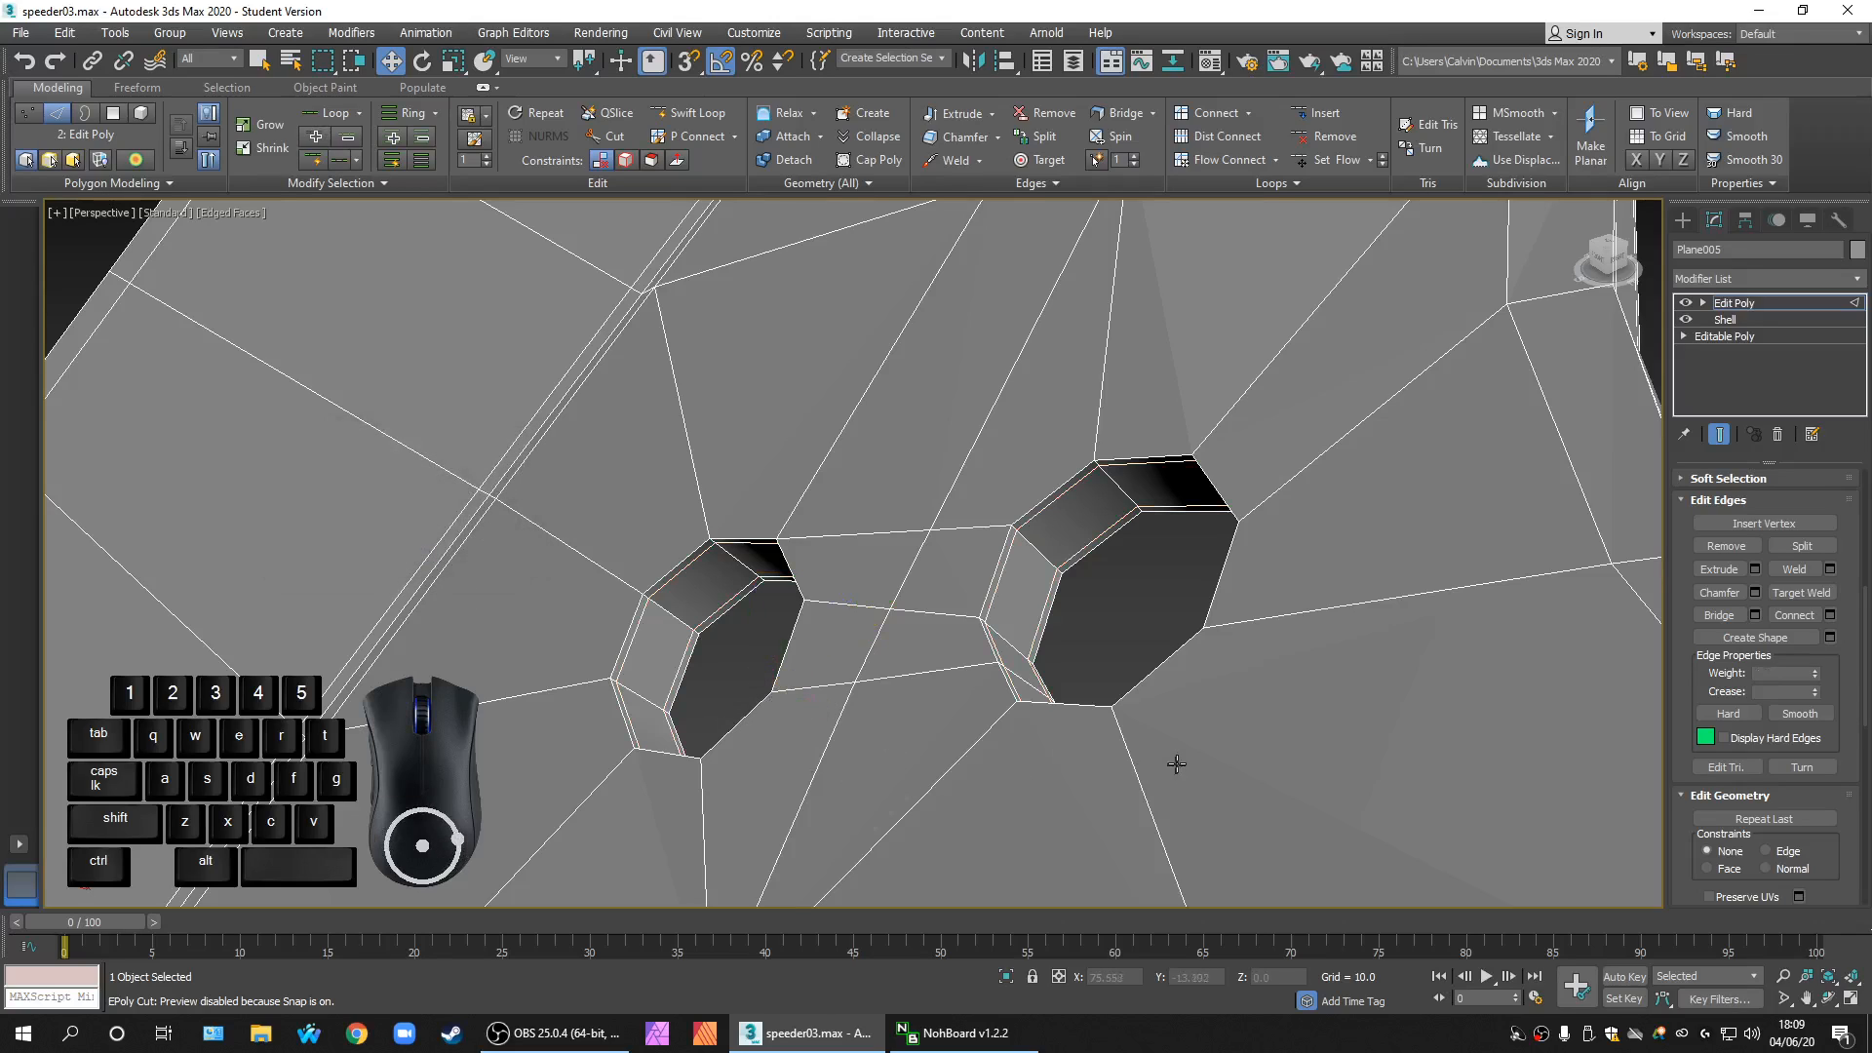
Step: Leave edge level and add an OpenSubdiv modifier with 2 iterations on top of the panel's Edit Poly modifier
middle_drag(1172, 761, 1037, 735)
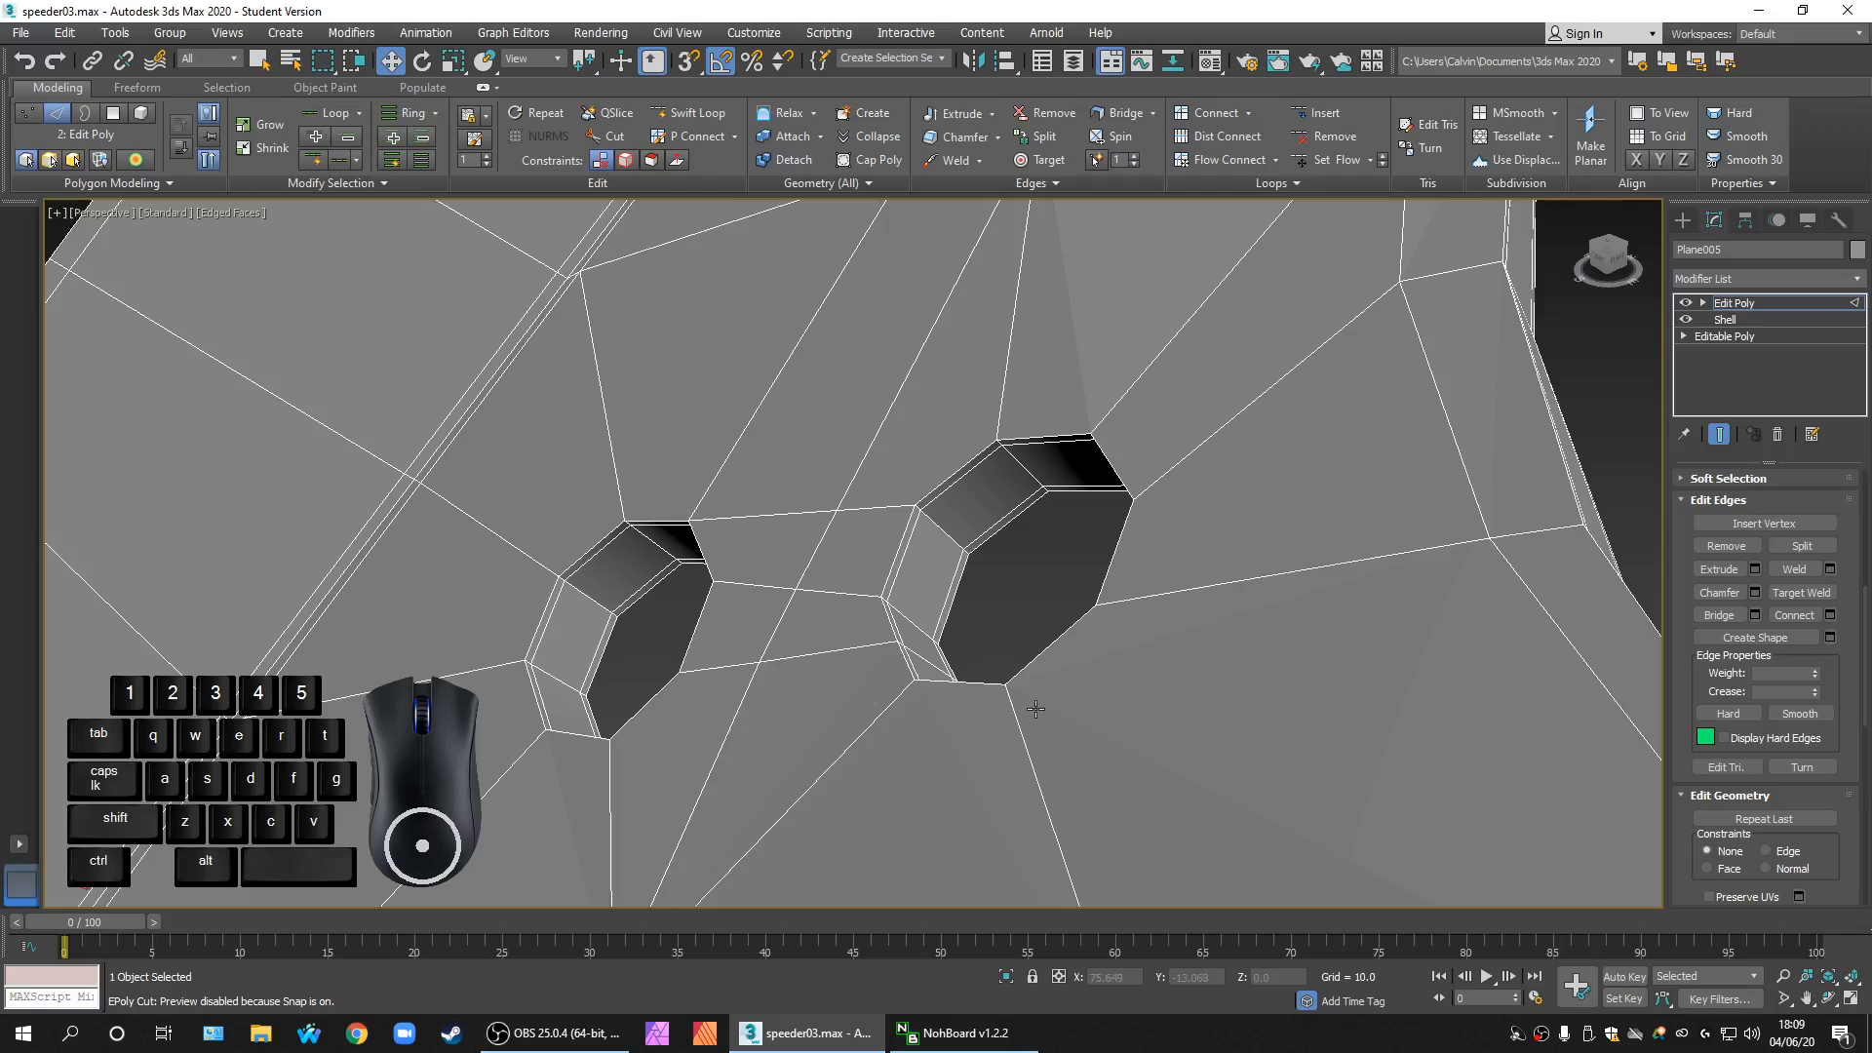
scroll(1038, 705, down, 6)
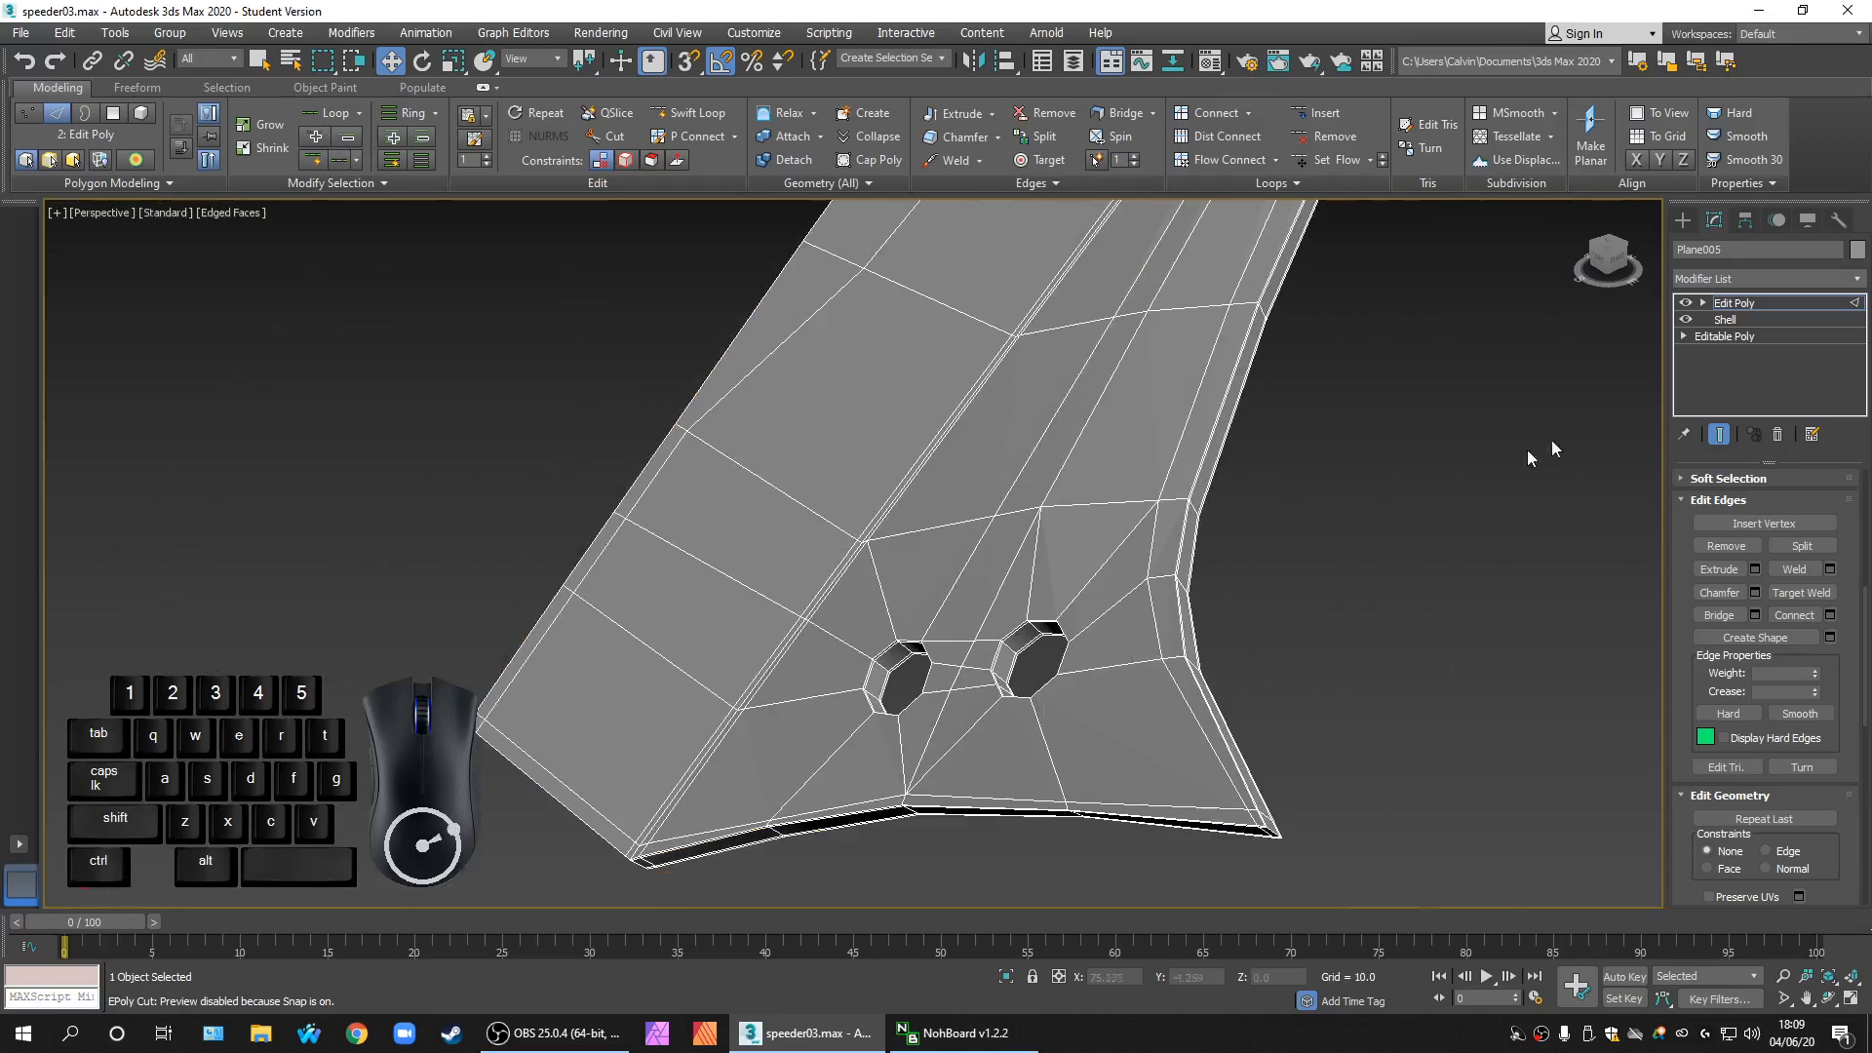
click(1766, 314)
click(1776, 278)
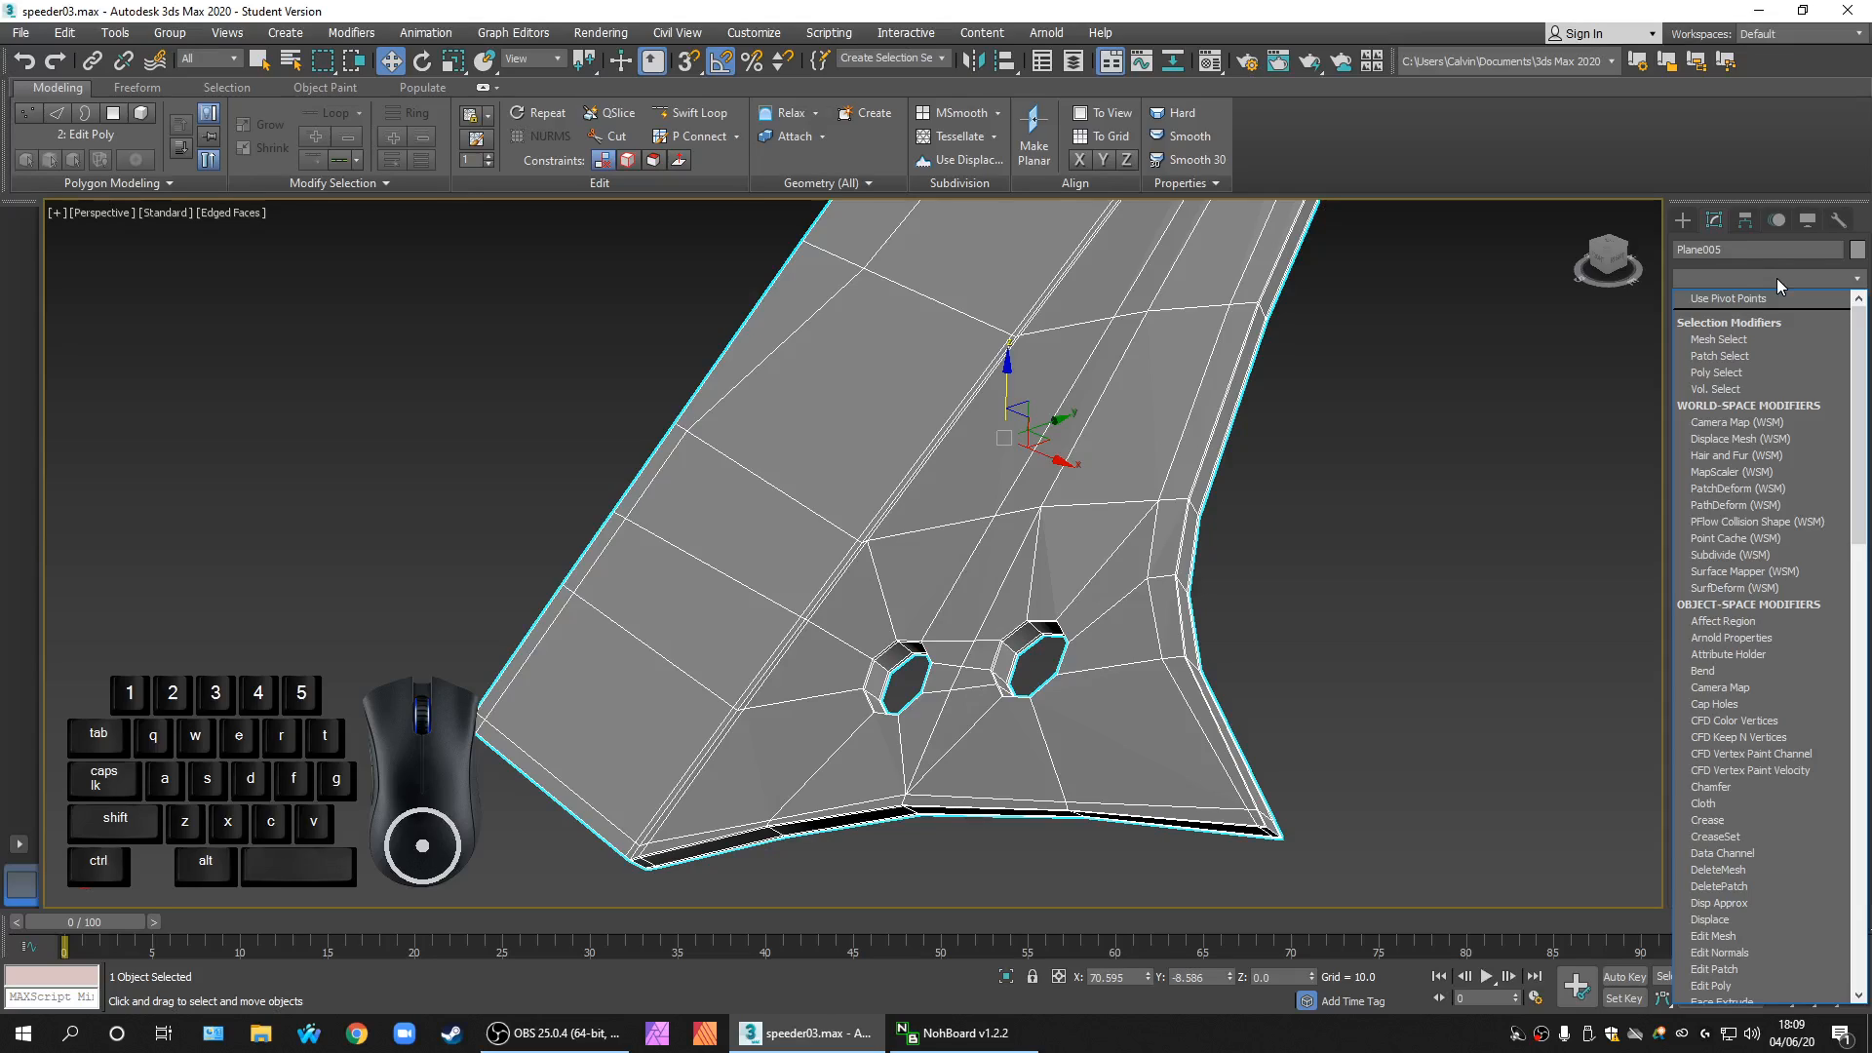
key(o)
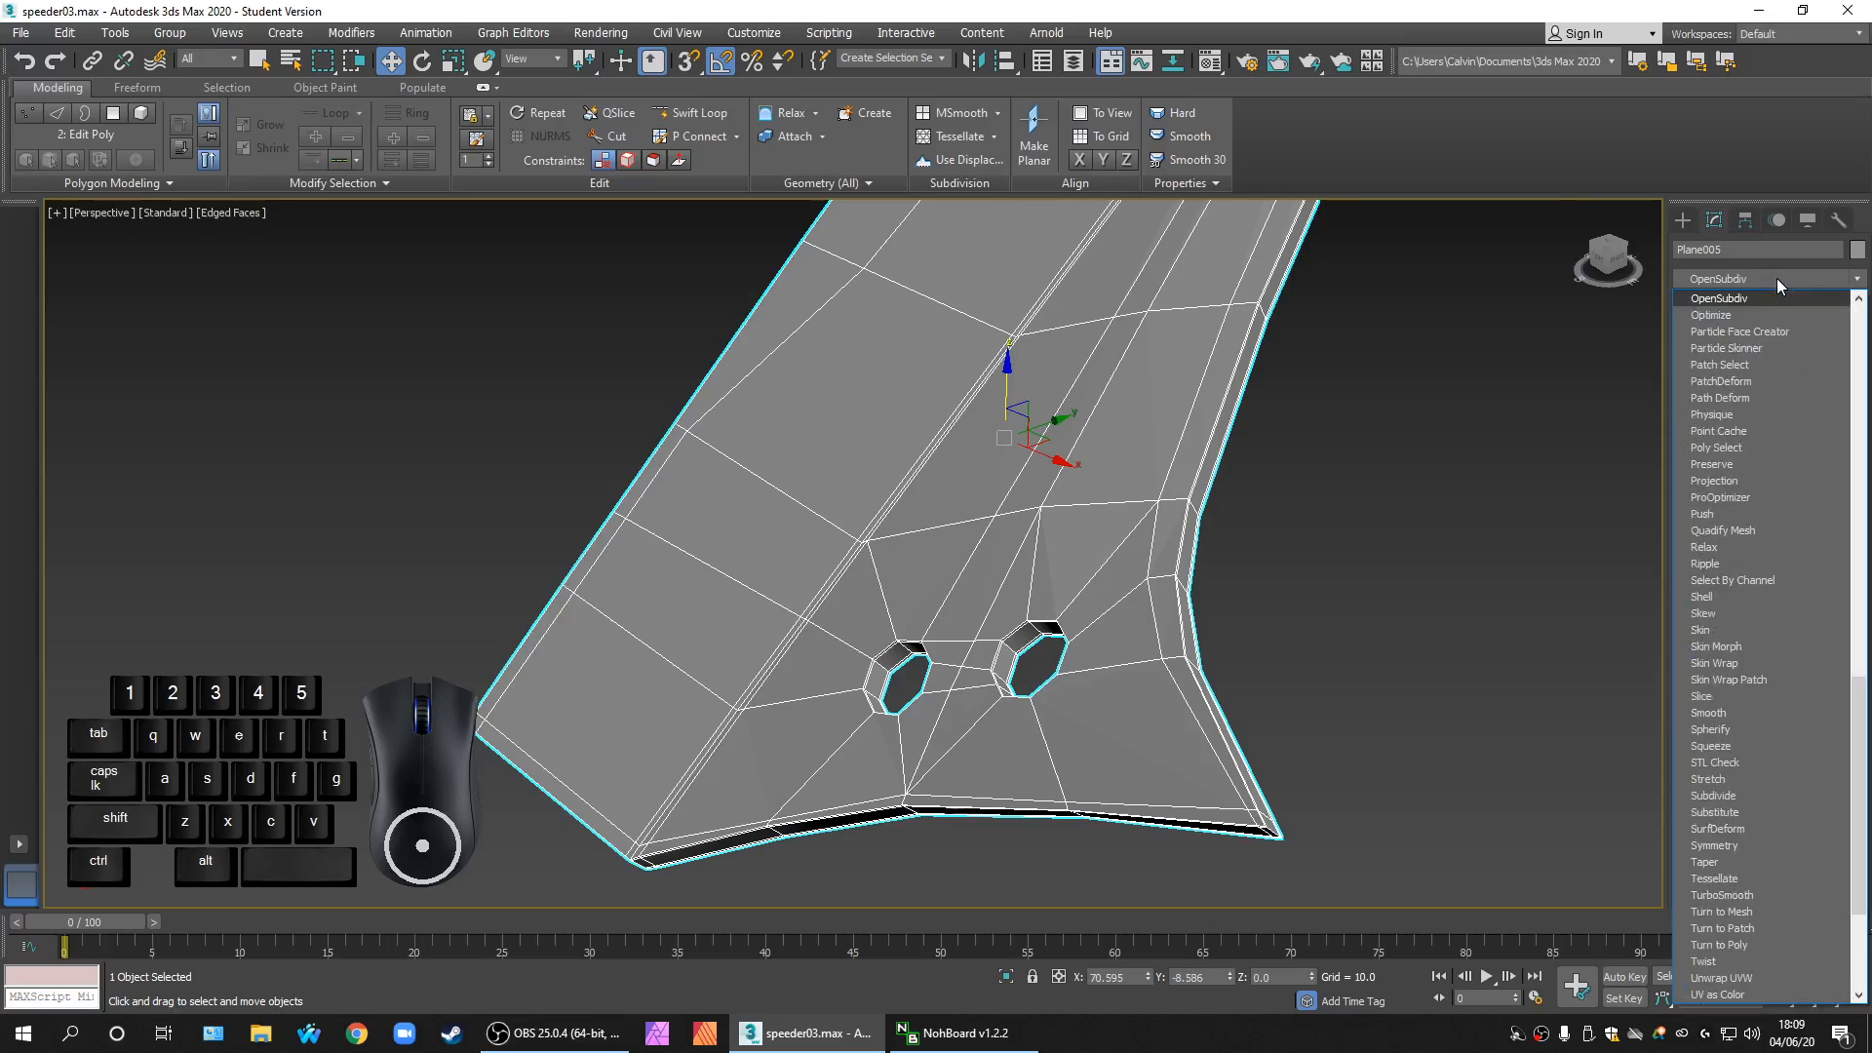
key(Return)
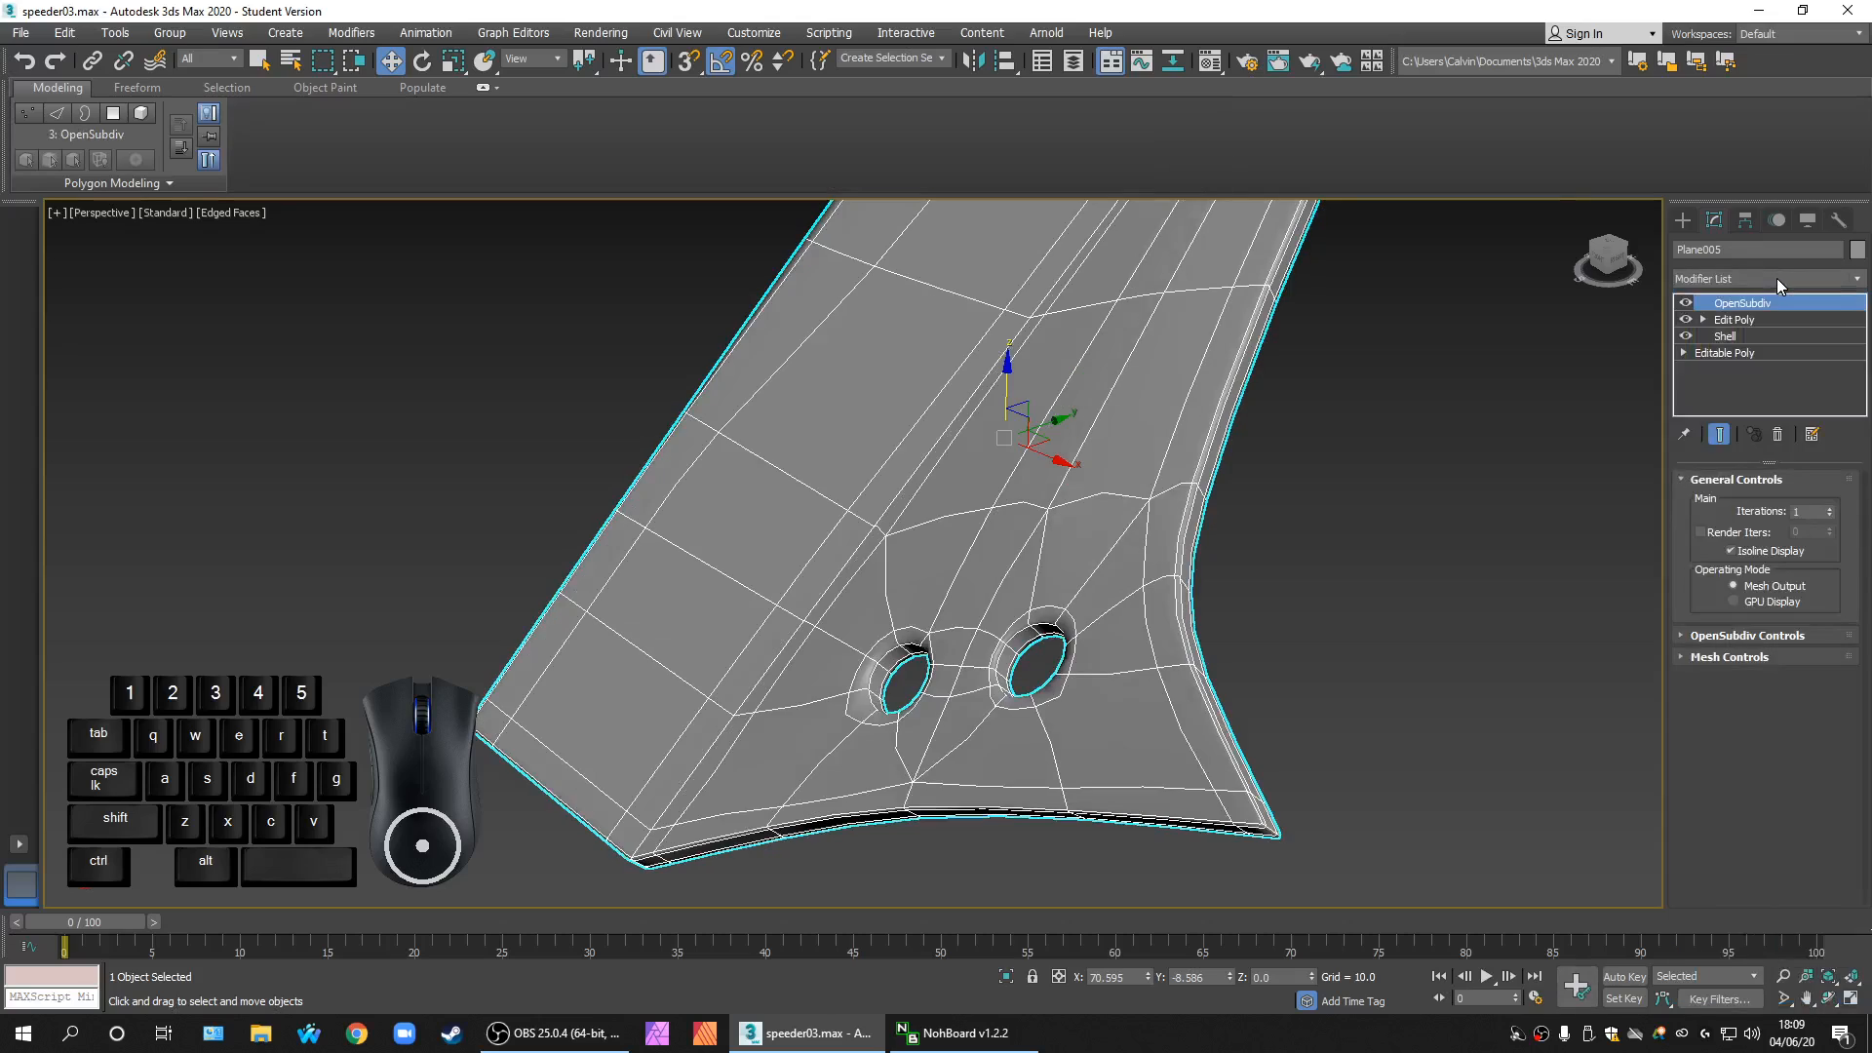
click(1831, 512)
Step: Turn off the edged-faces display and inspect the smoothed panel's rim and holes from the side
middle_drag(1579, 612, 1534, 589)
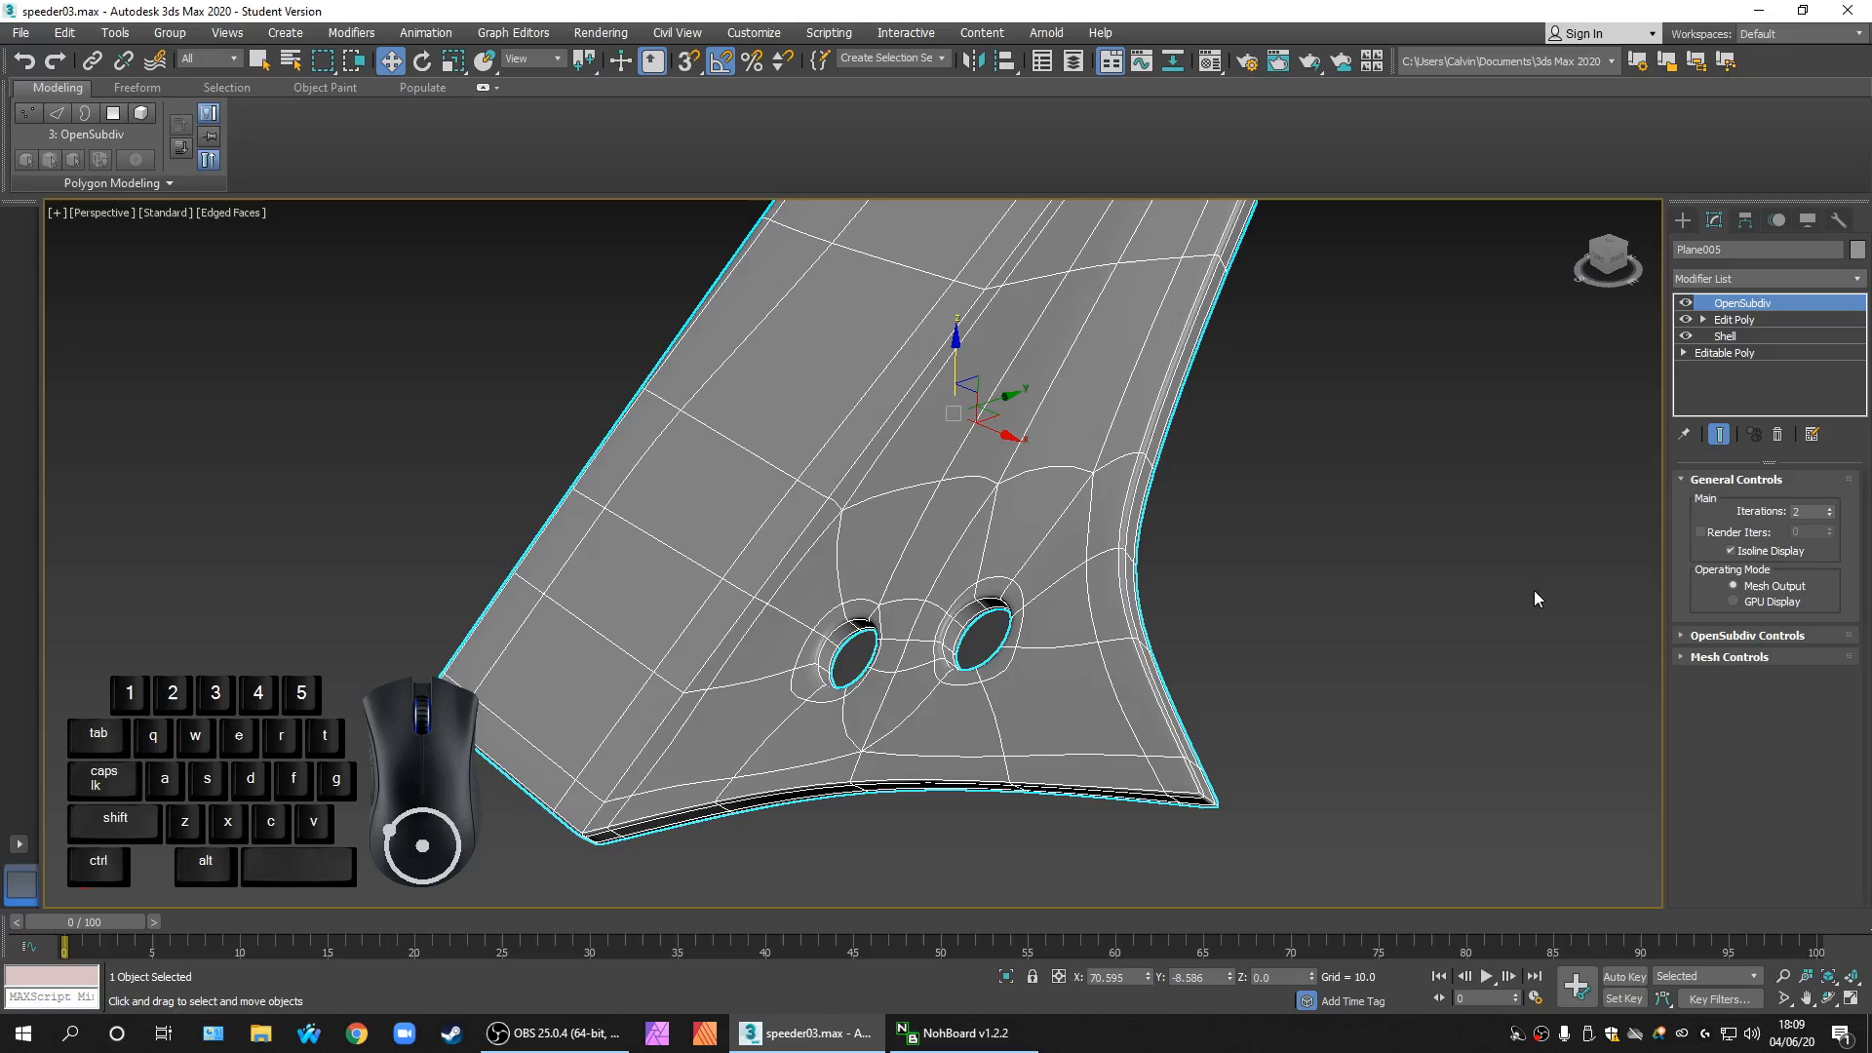
key(F4)
mouse_move(1211, 793)
alt+middle_down()
mouse_move(1383, 761)
mouse_move(1401, 704)
mouse_move(1187, 756)
alt+middle_up()
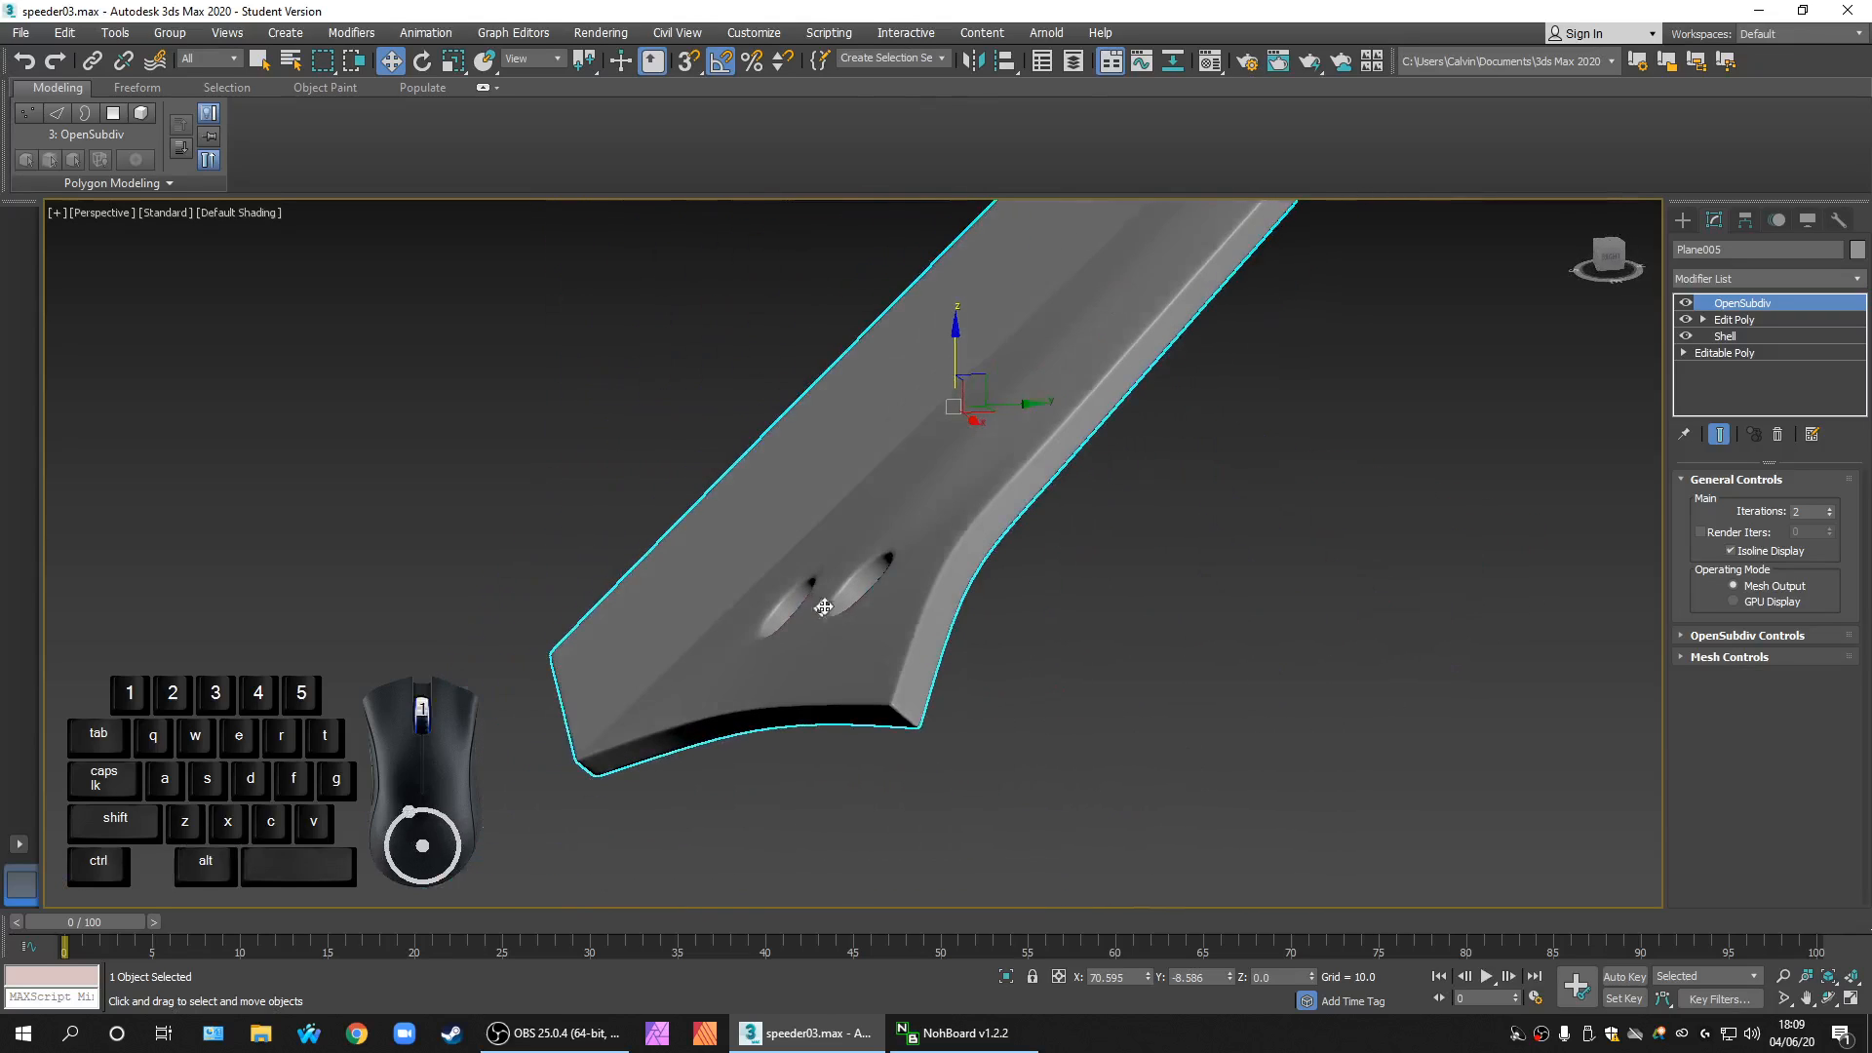
Step: Examine the smoothed panel around both holes from several angles, with the edged-faces display on and off
scroll(829, 604, up, 5)
scroll(1003, 494, down, 8)
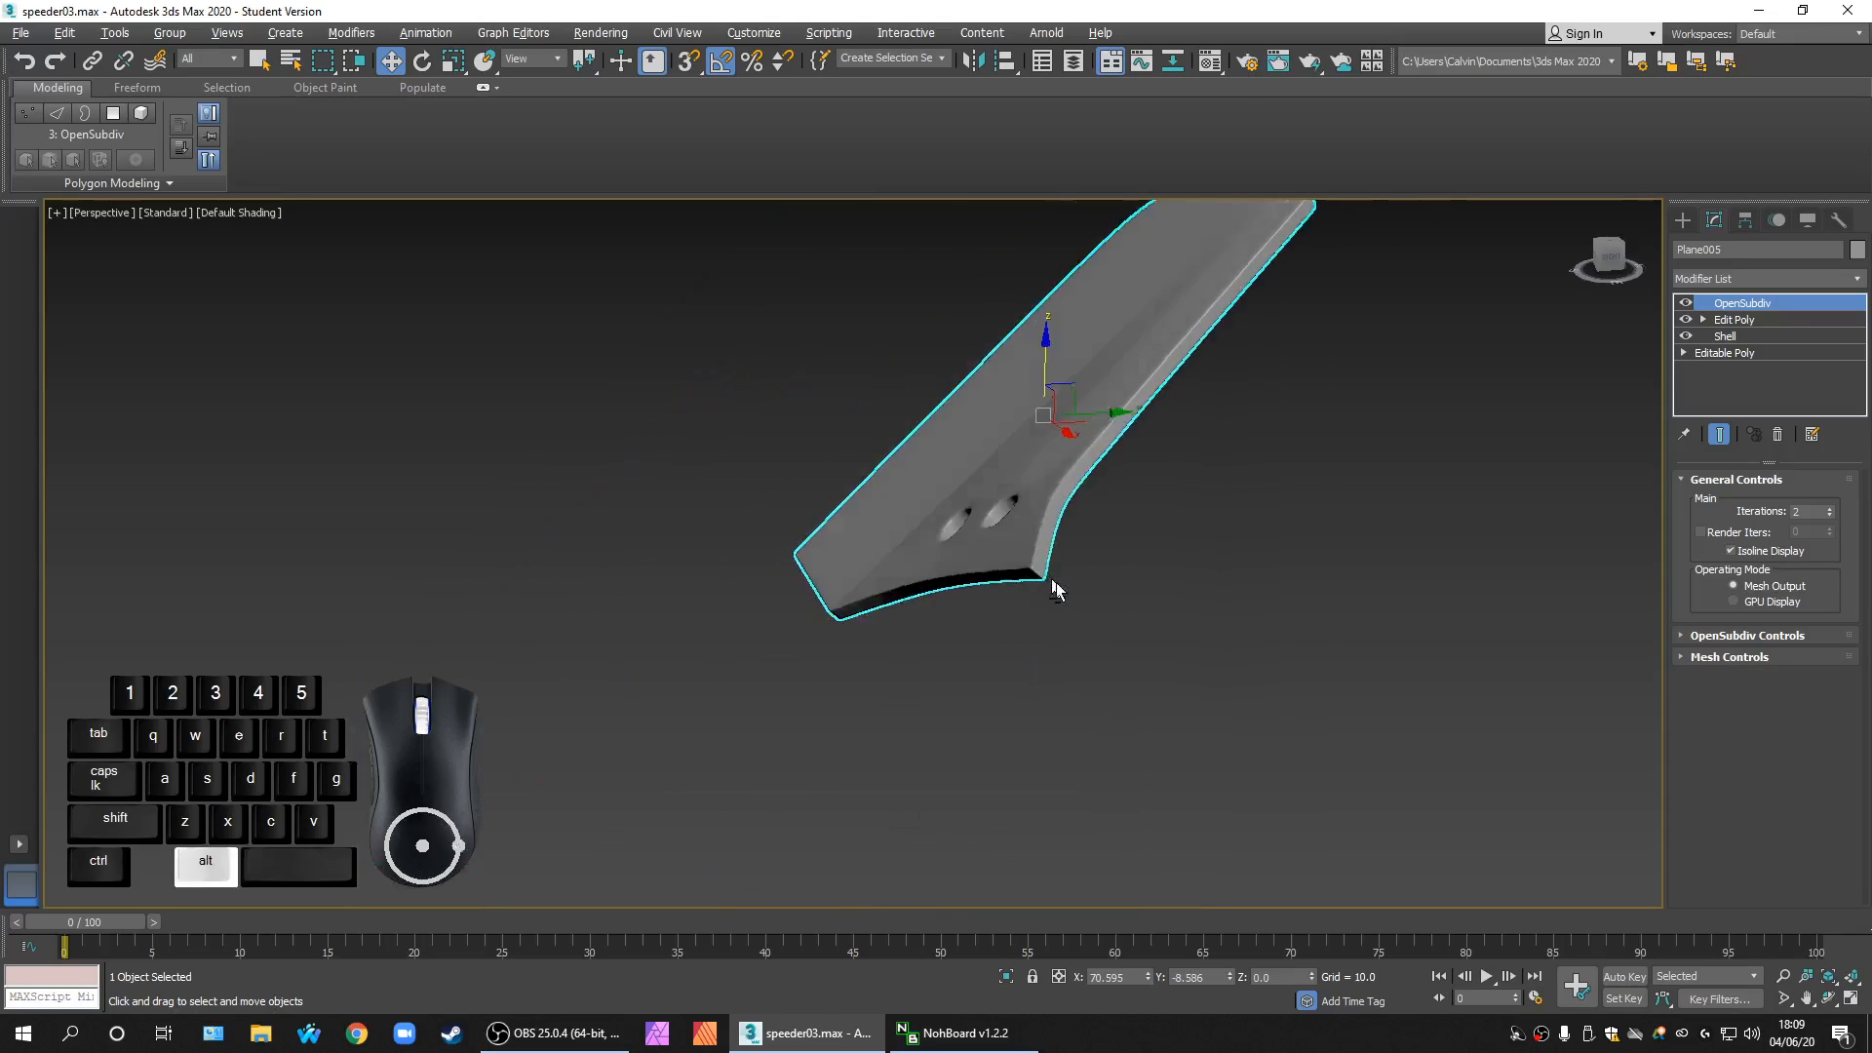
alt+middle_drag(1053, 585, 1169, 605)
scroll(1169, 605, up, 7)
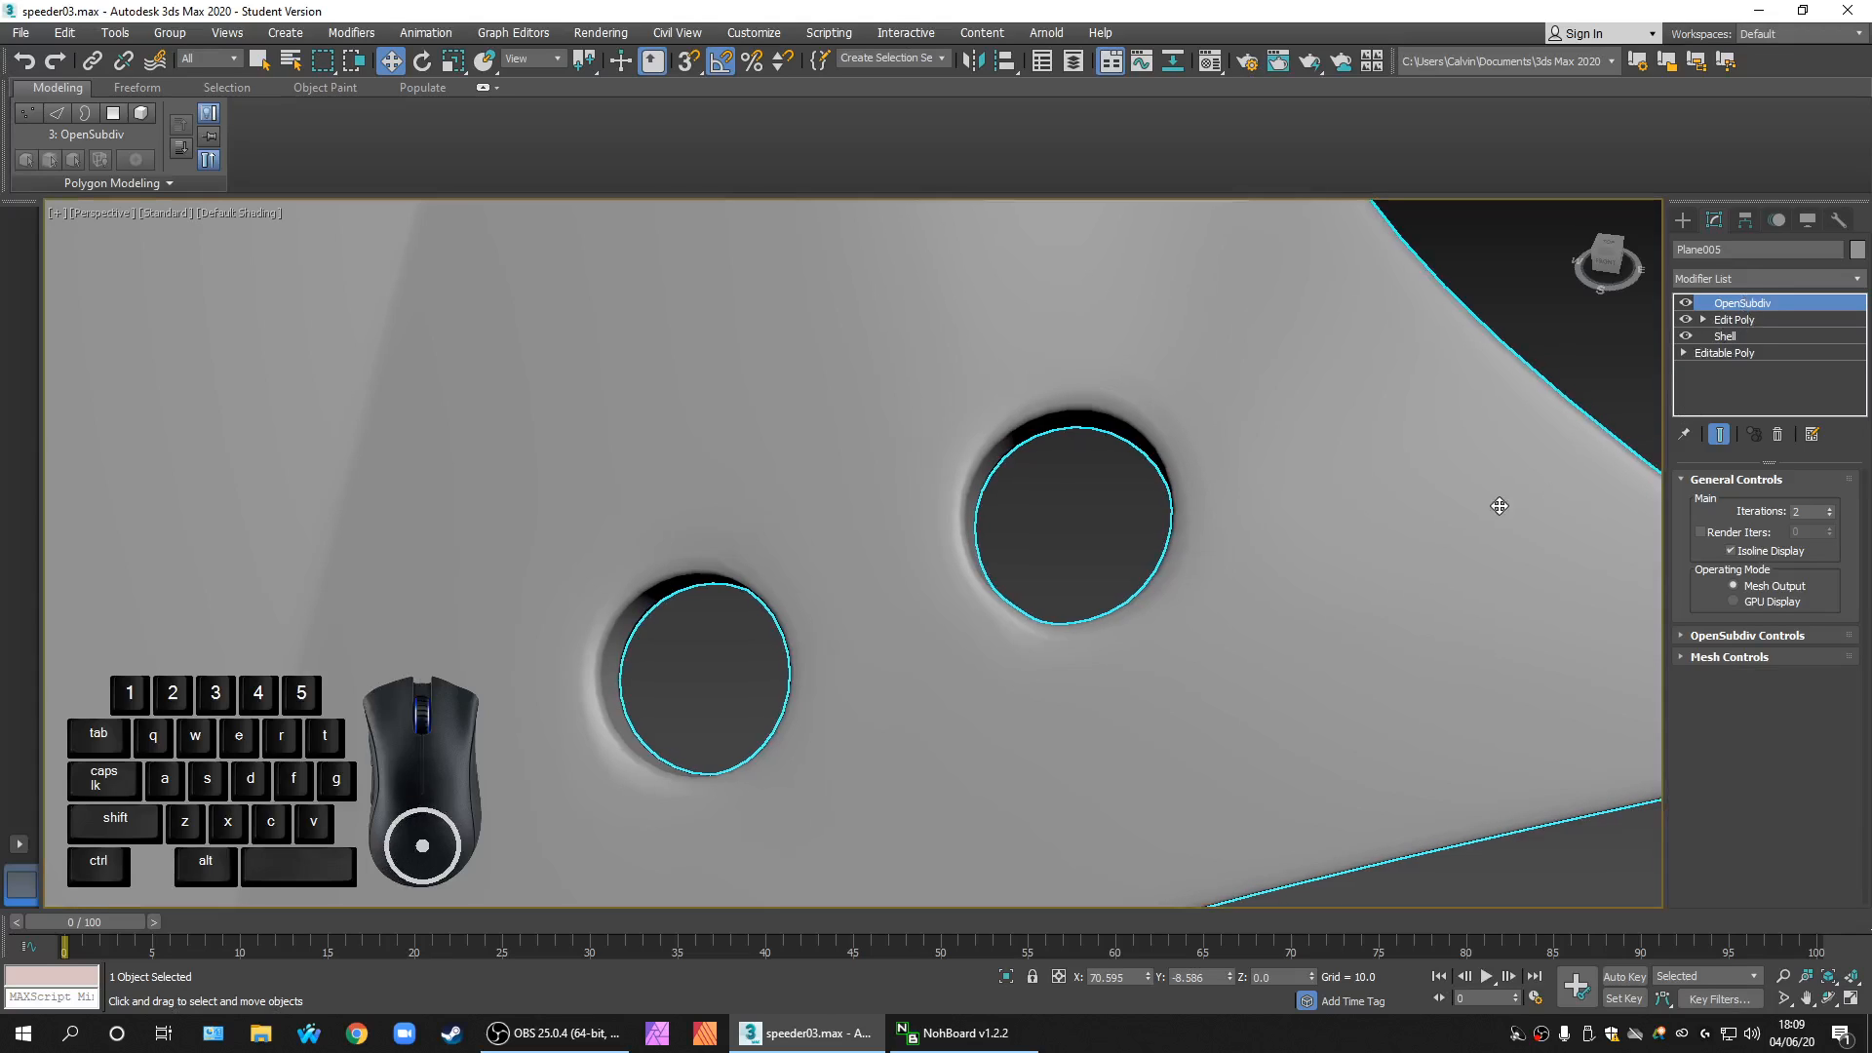
key(F4)
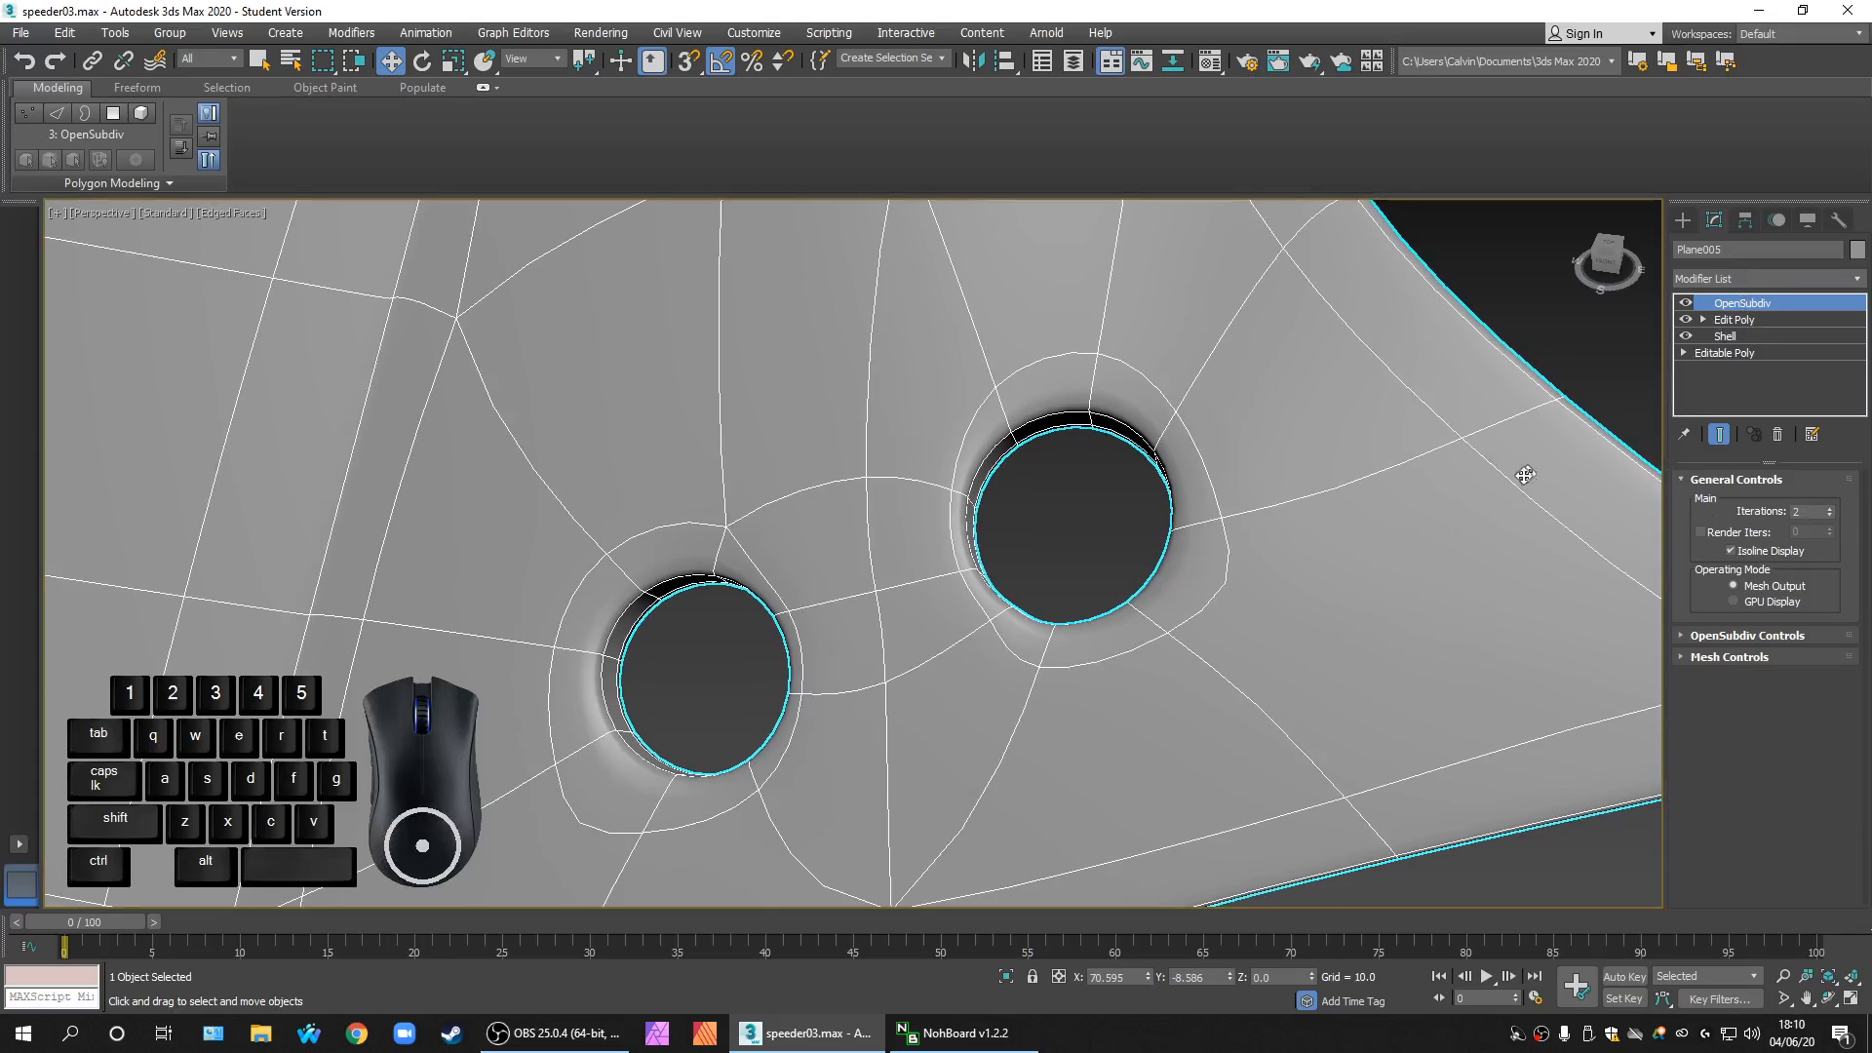
scroll(1525, 475, down, 5)
alt+middle_drag(1251, 635, 1221, 669)
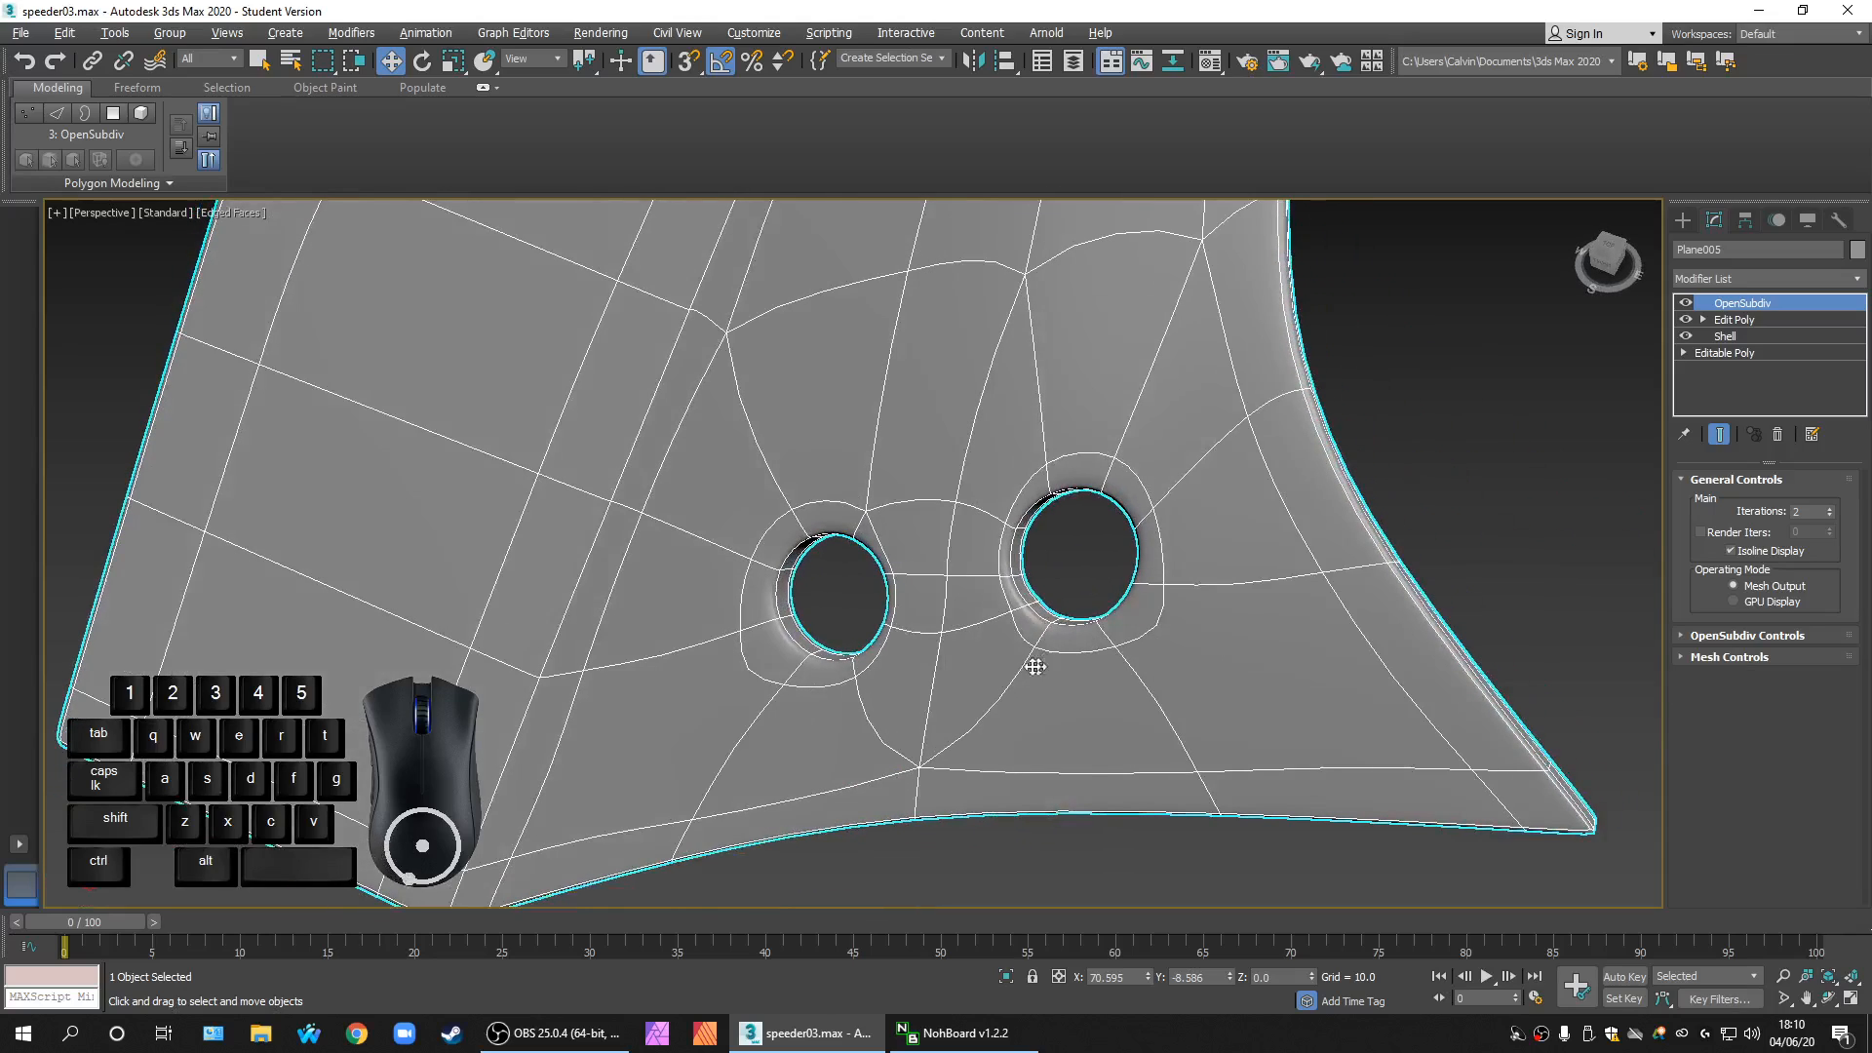
scroll(902, 649, down, 3)
key(F4)
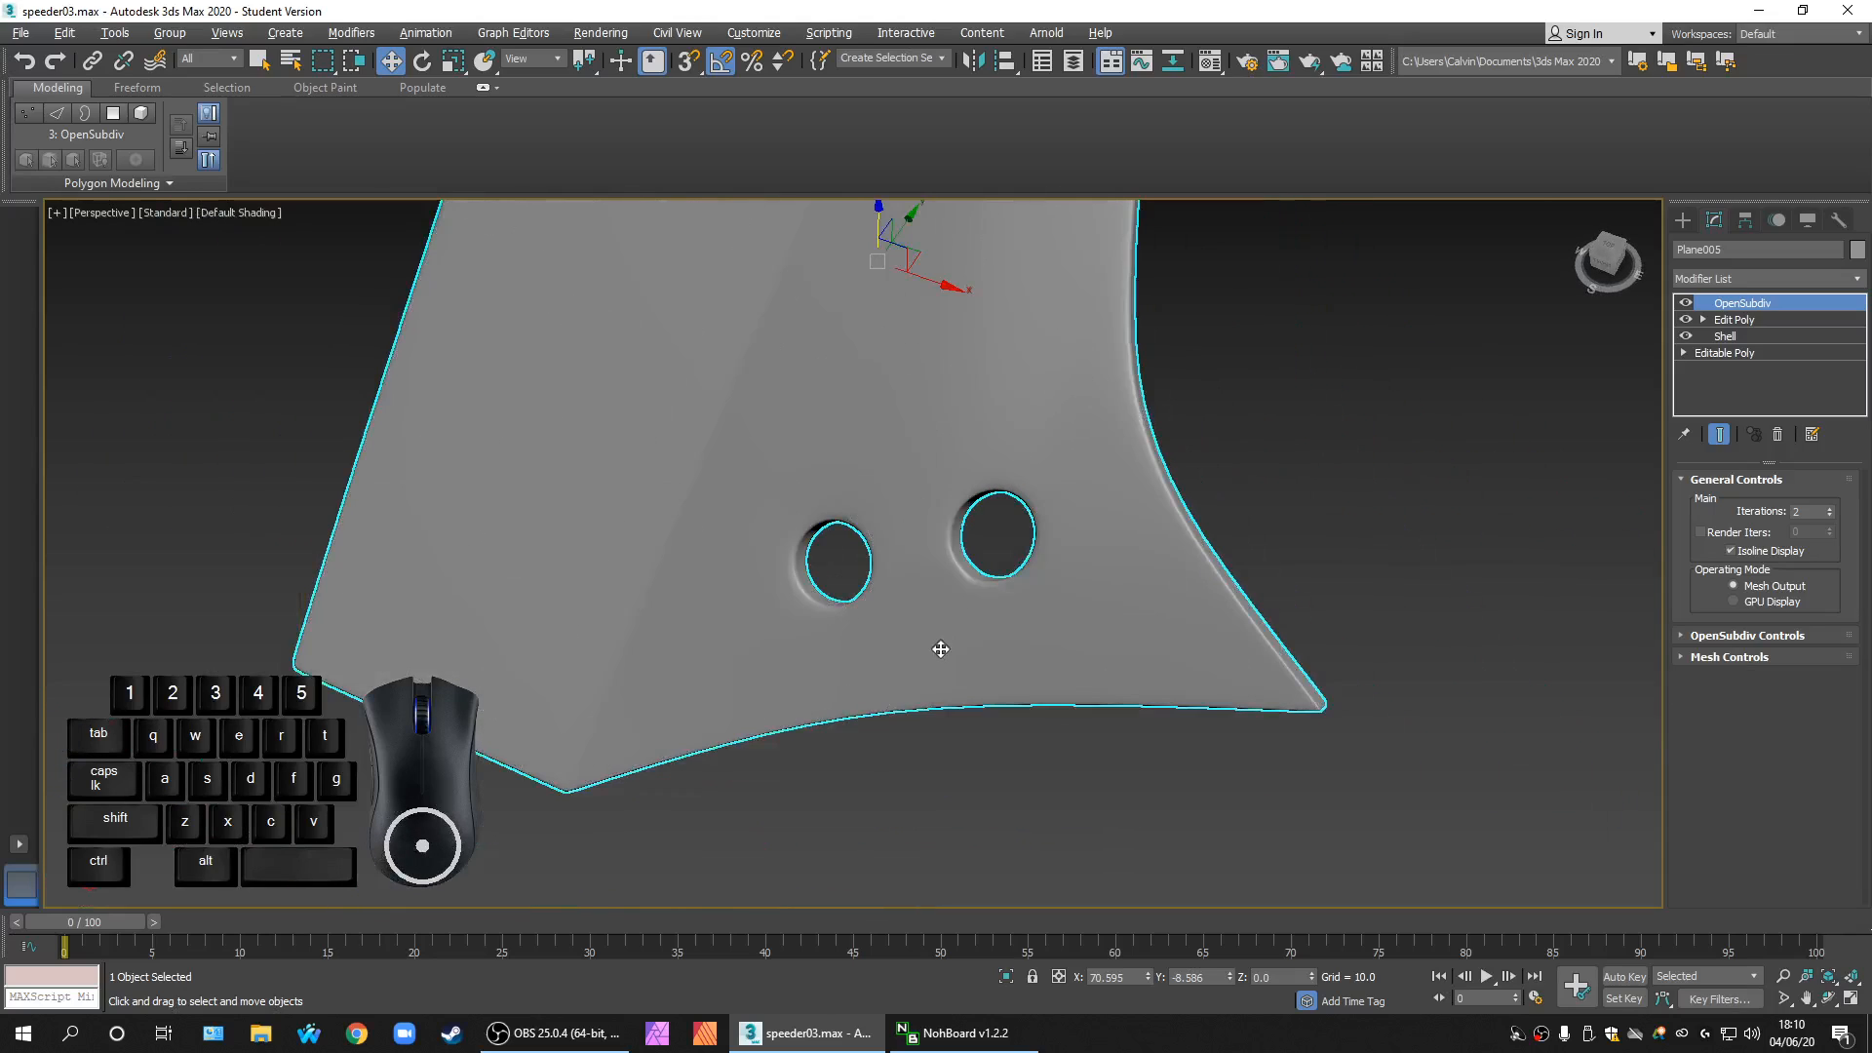
alt+middle_drag(952, 647, 1170, 670)
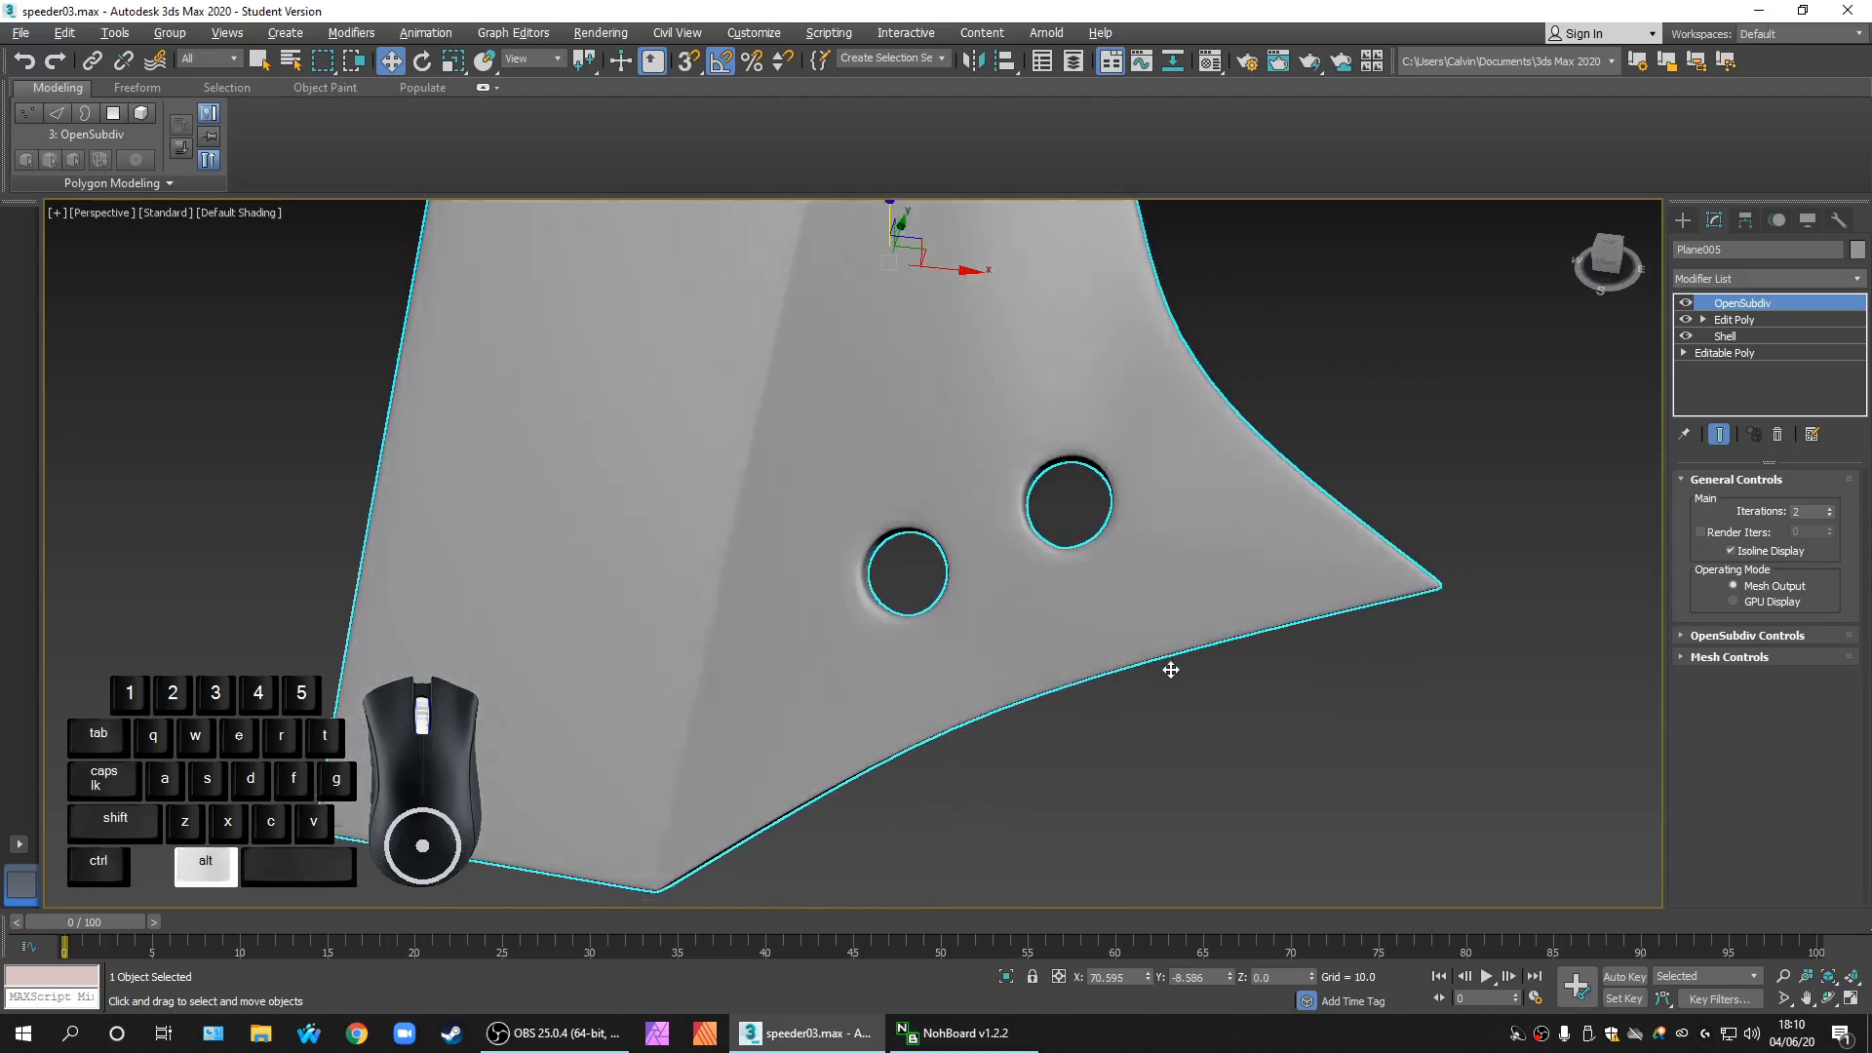
scroll(1094, 552, up, 6)
scroll(1004, 487, down, 3)
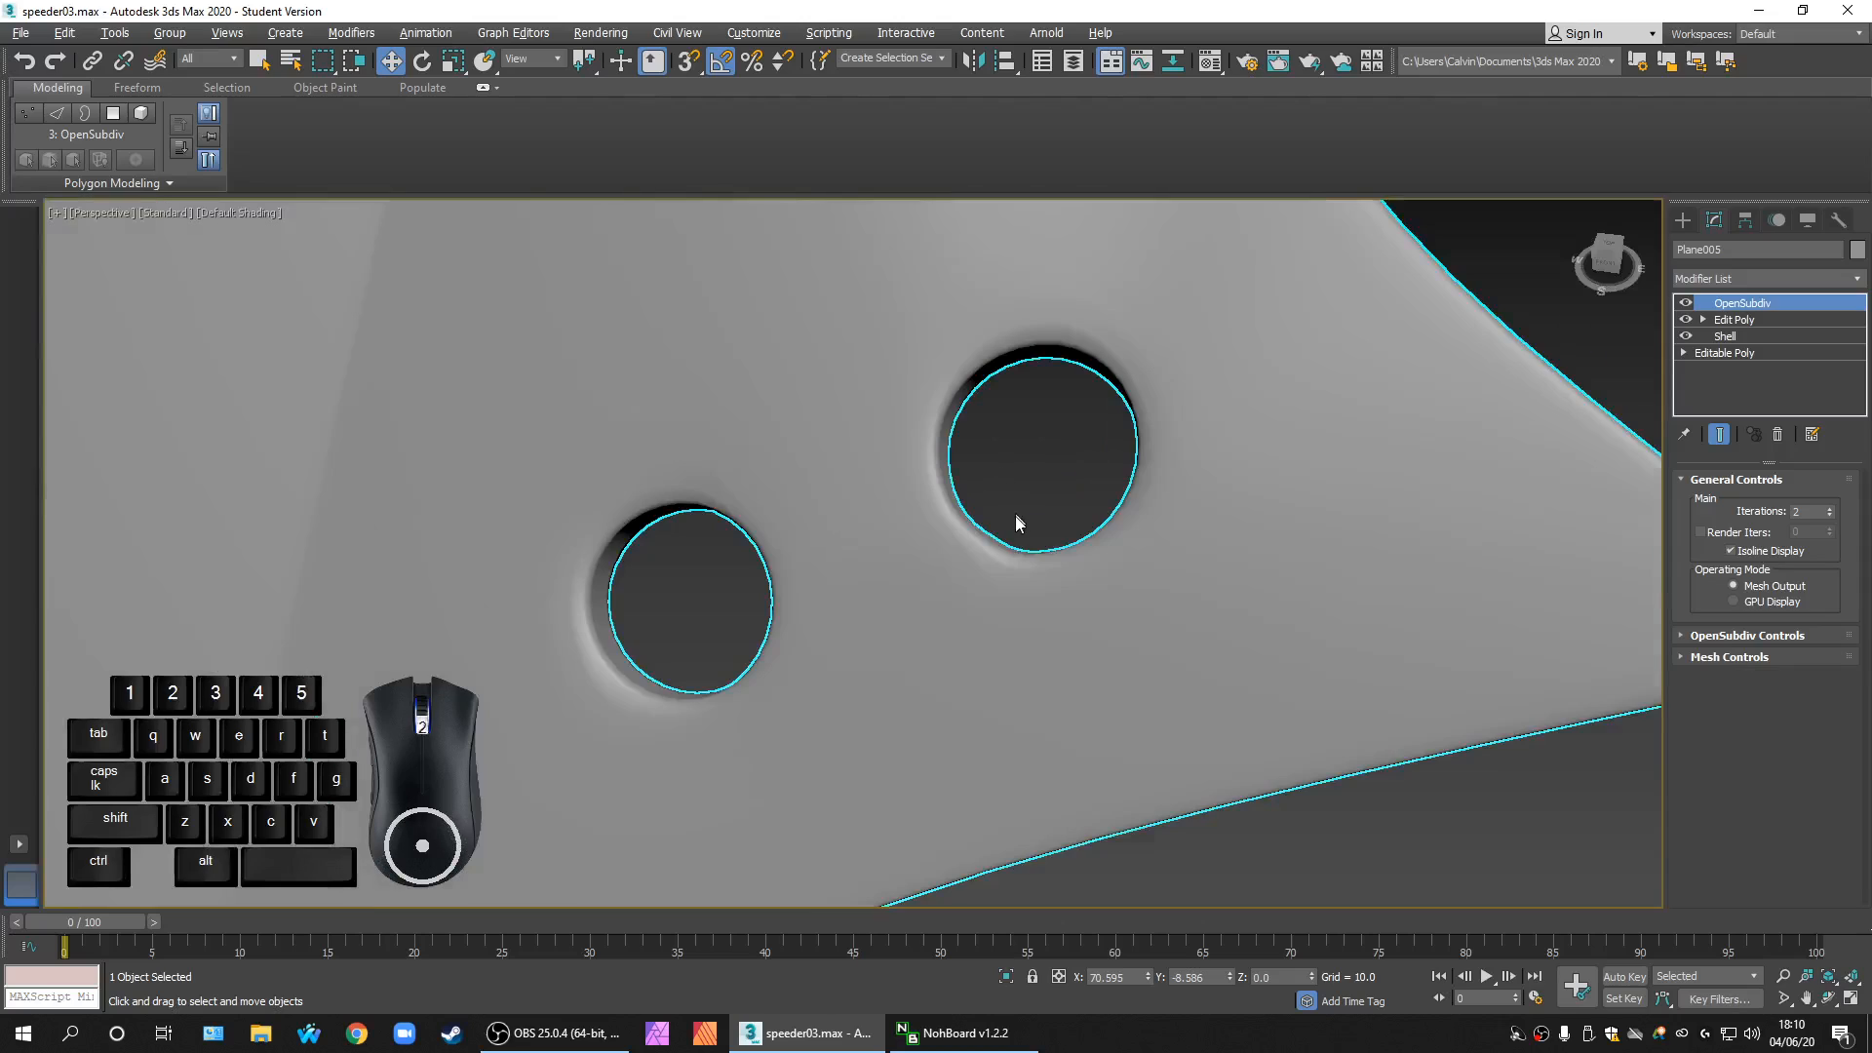
scroll(1014, 515, up, 2)
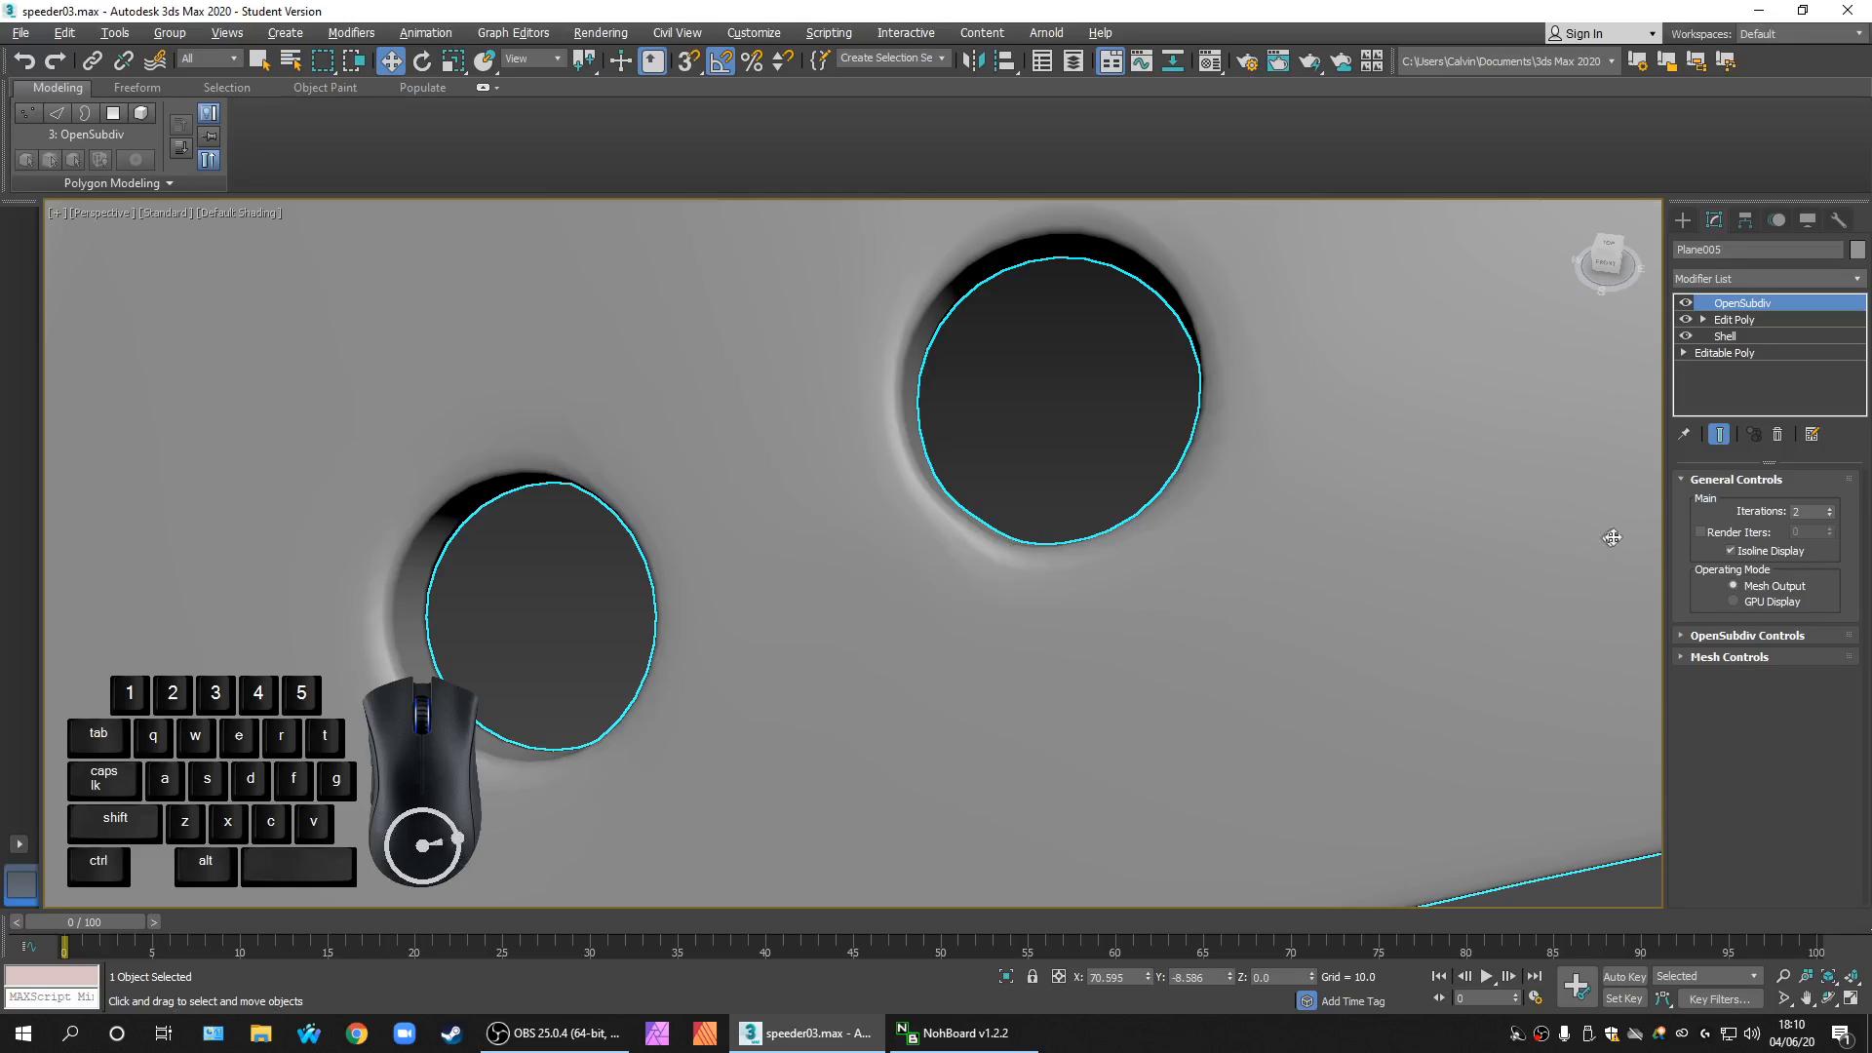
Step: Return to the panel's Edit Poly modifier, hide the OpenSubdiv result and turn the edged-faces display back on
click(1726, 319)
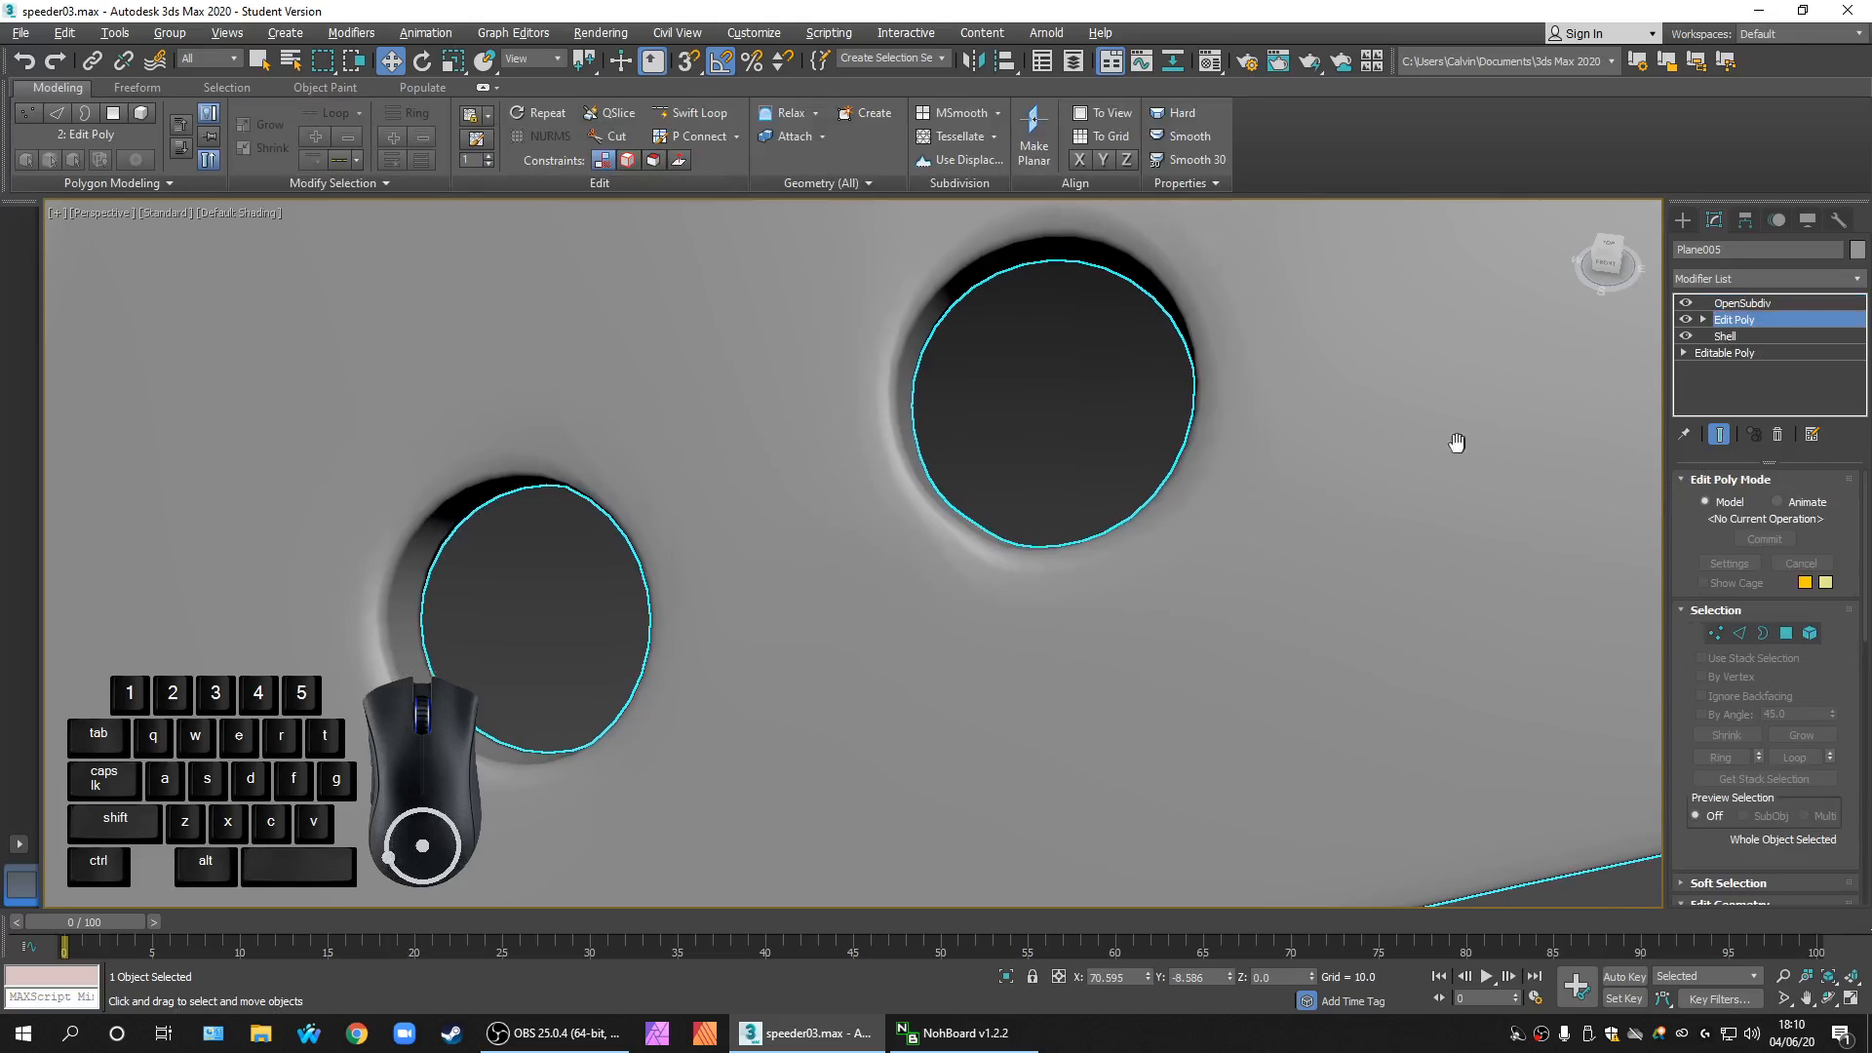
scroll(1453, 441, down, 3)
click(1684, 304)
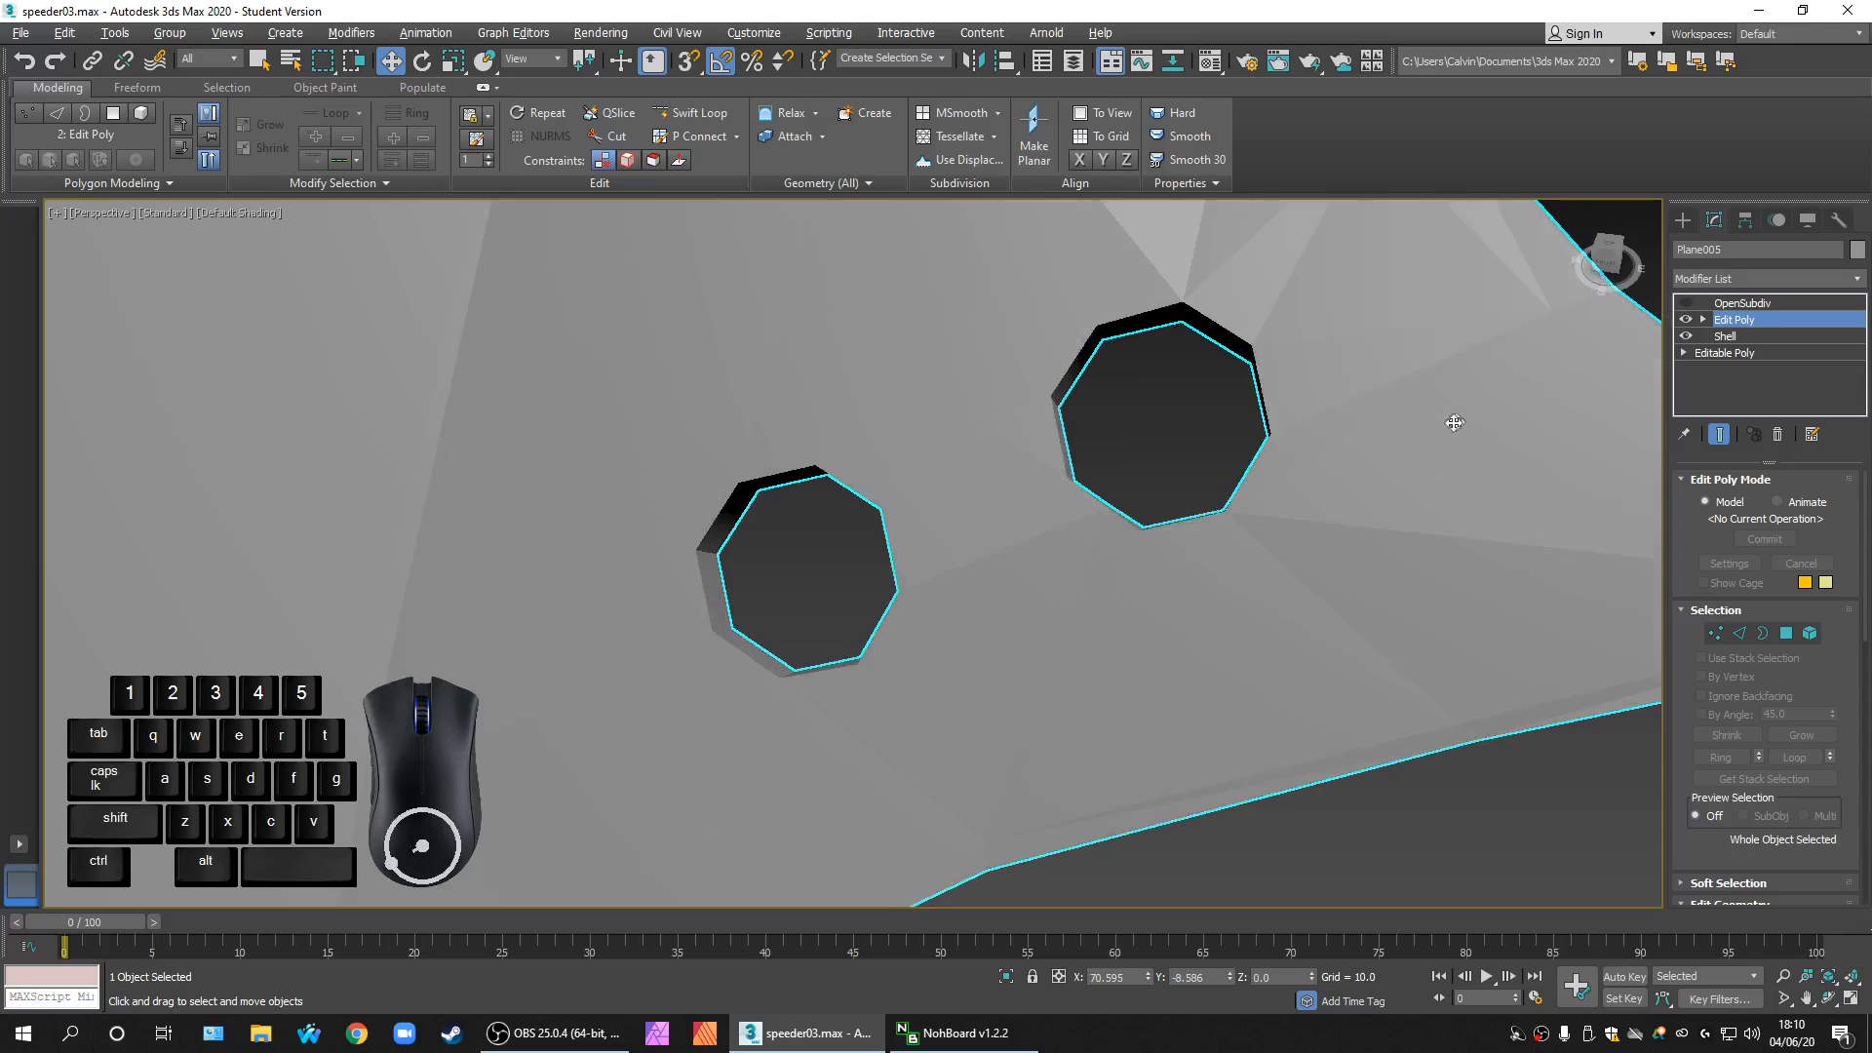
key(F4)
scroll(1182, 568, up, 3)
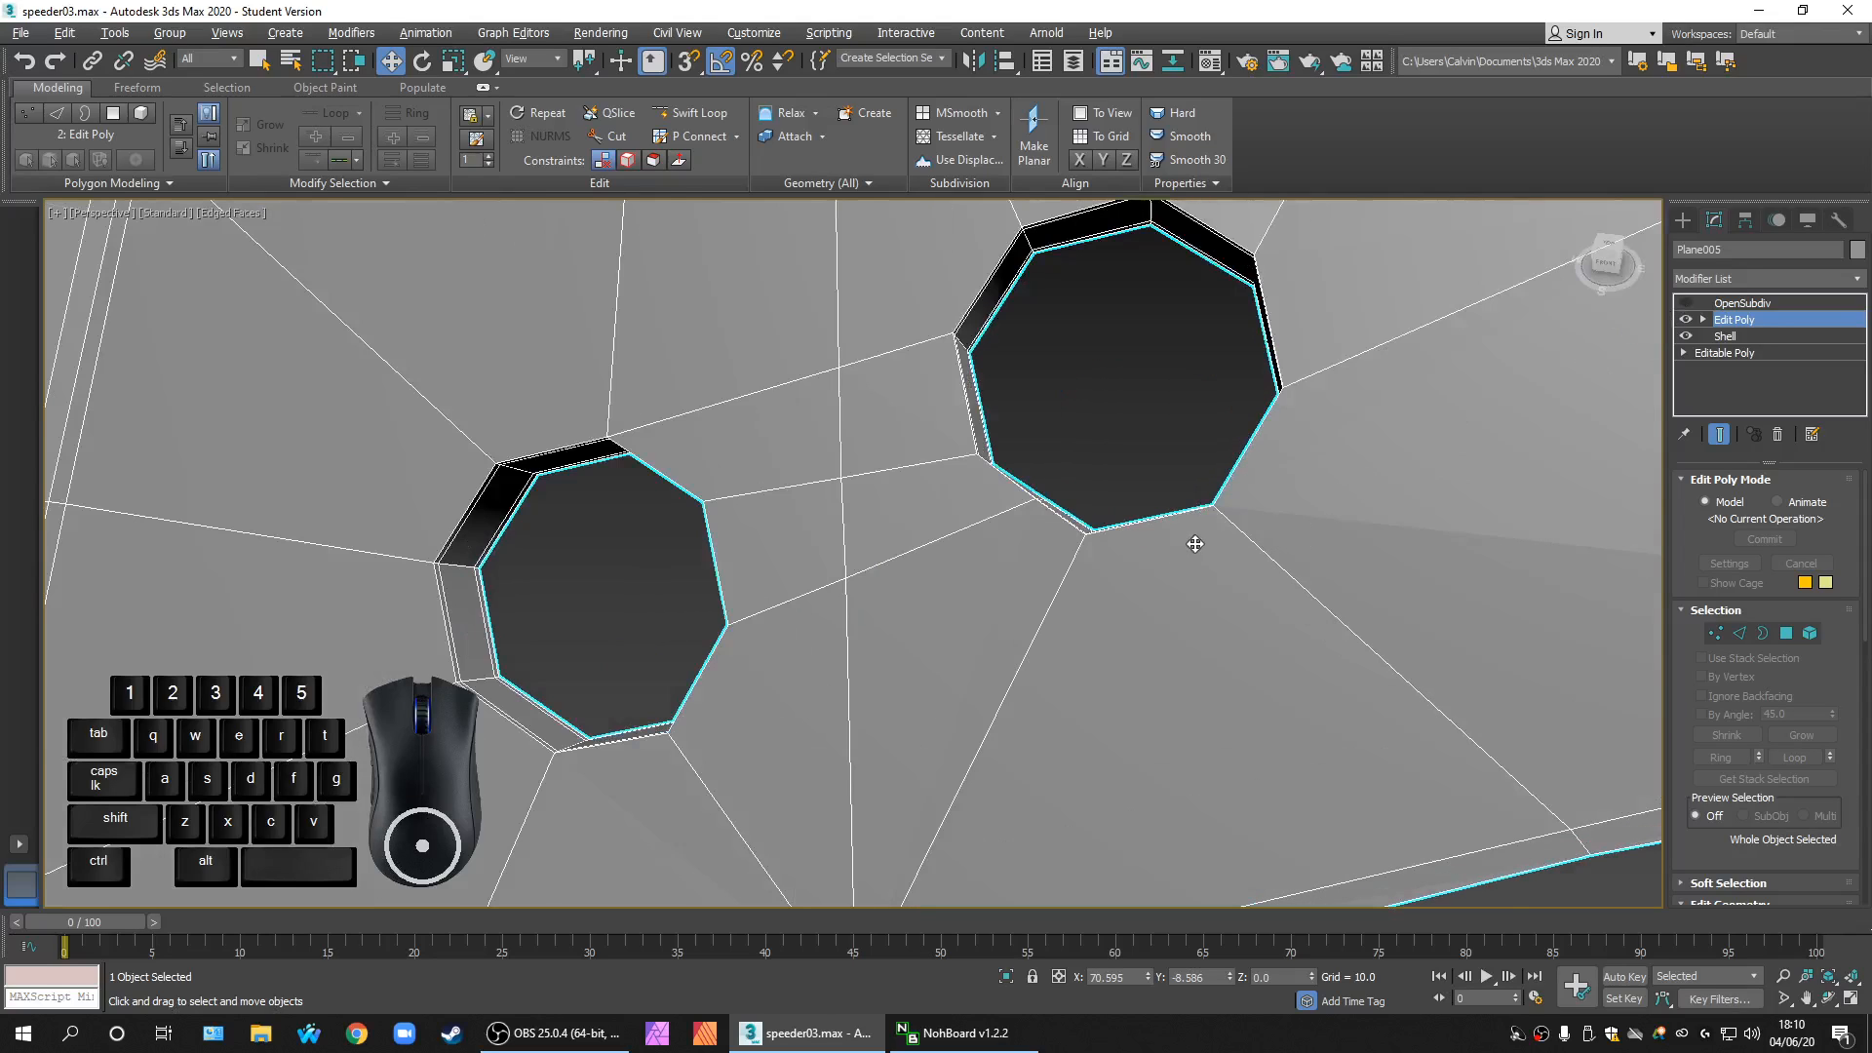
middle_drag(1194, 543, 1131, 577)
scroll(1133, 512, up, 4)
scroll(1135, 533, down, 4)
Step: At edge level, select the full front rim edge loops of both octagonal holes
click(1740, 632)
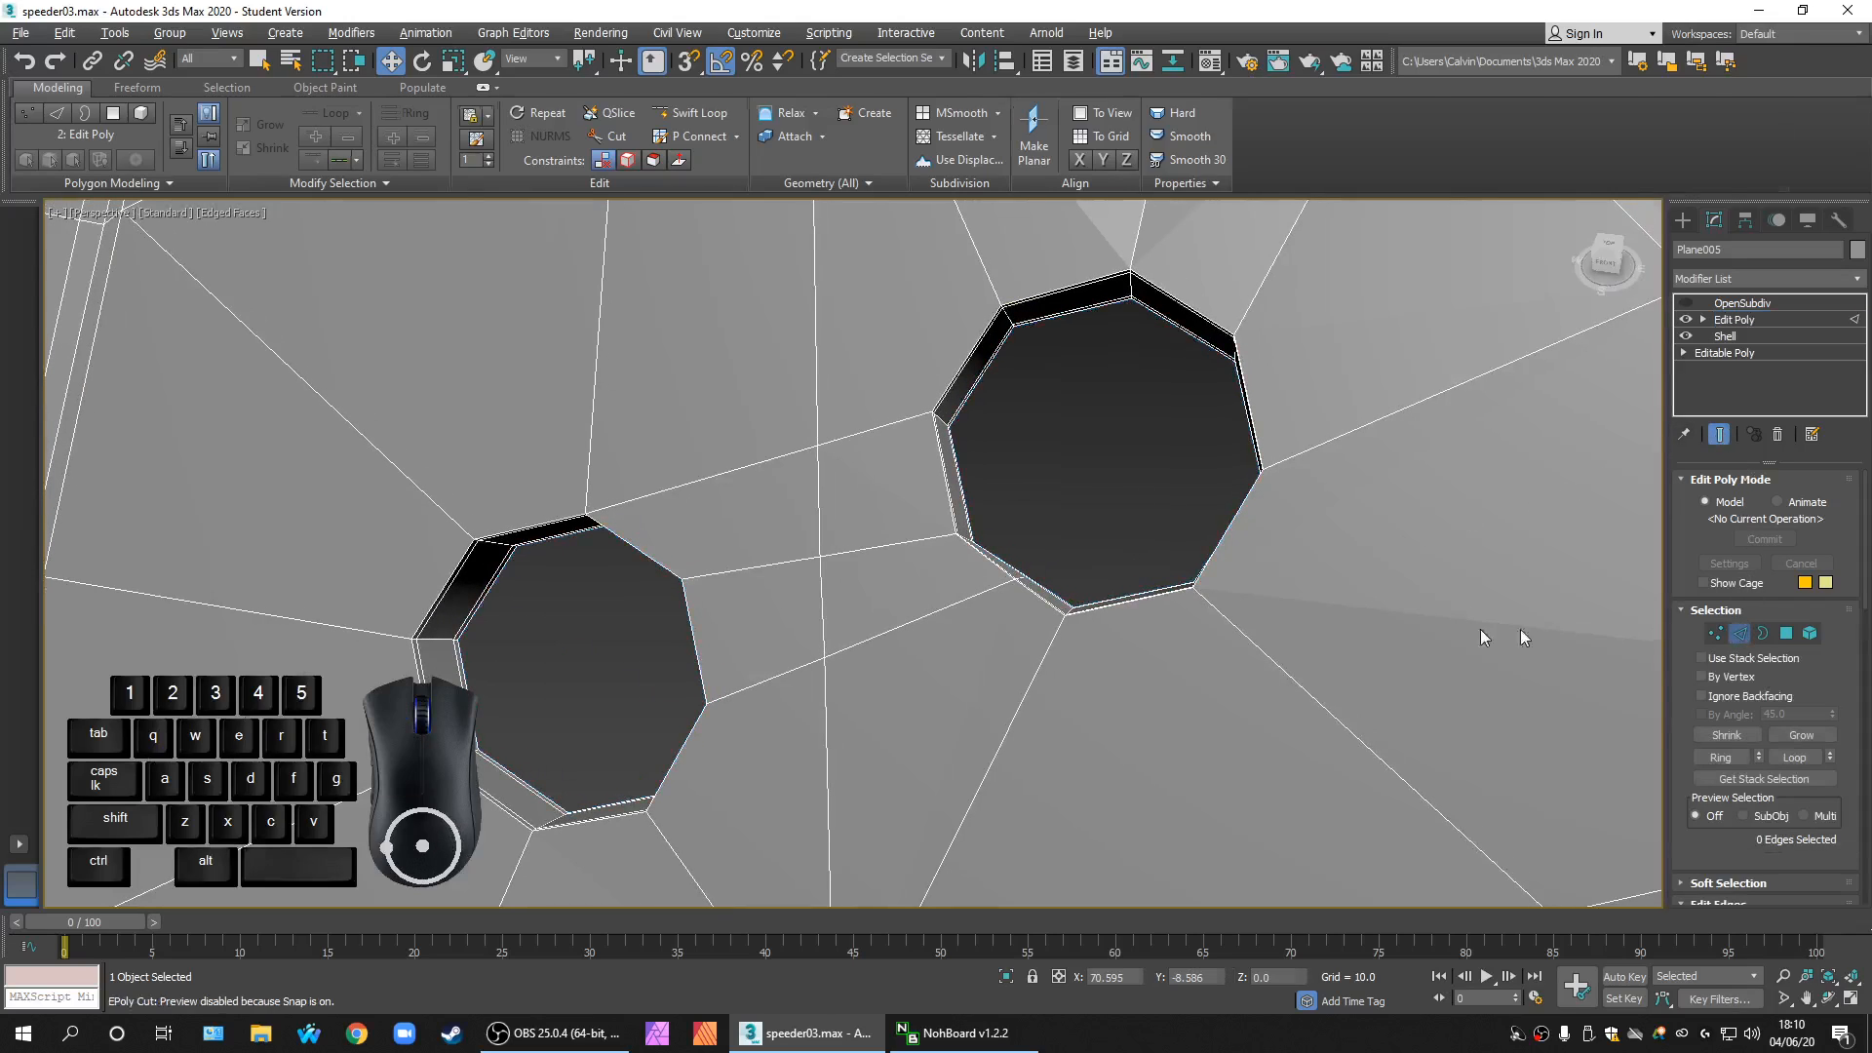
click(1144, 603)
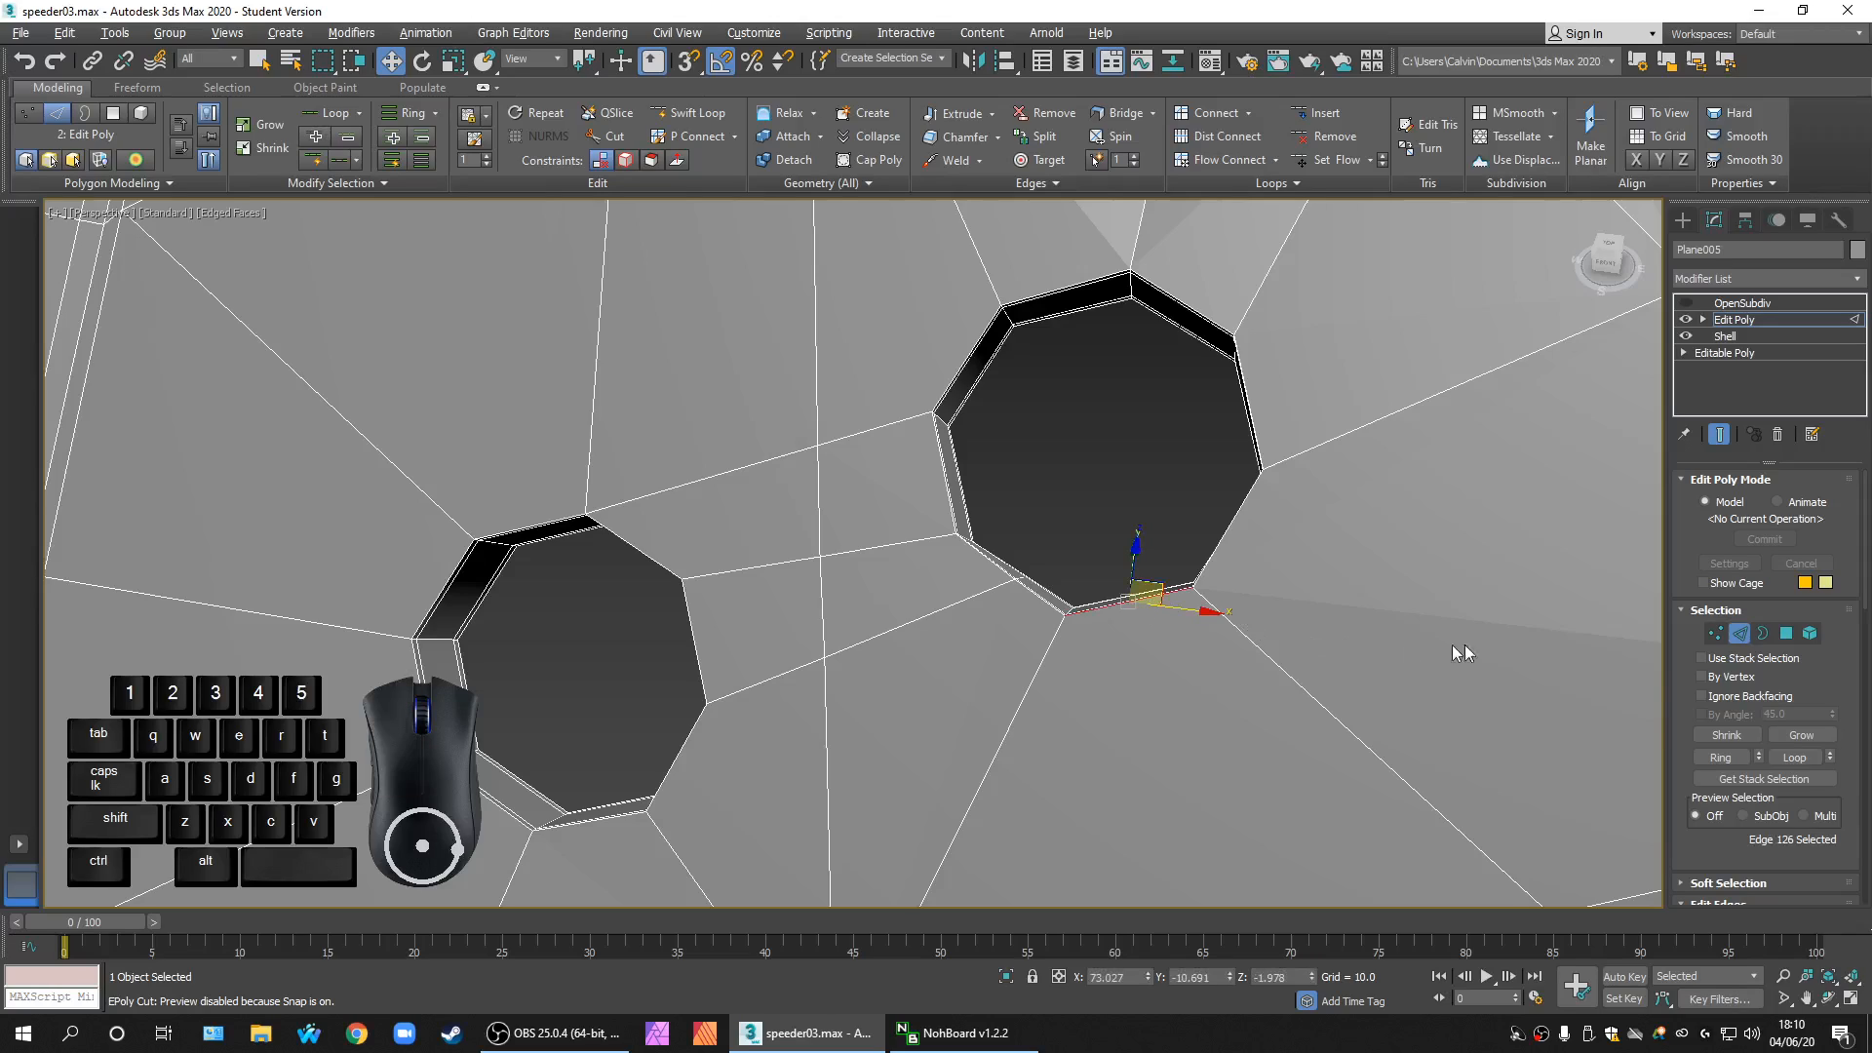
click(1796, 761)
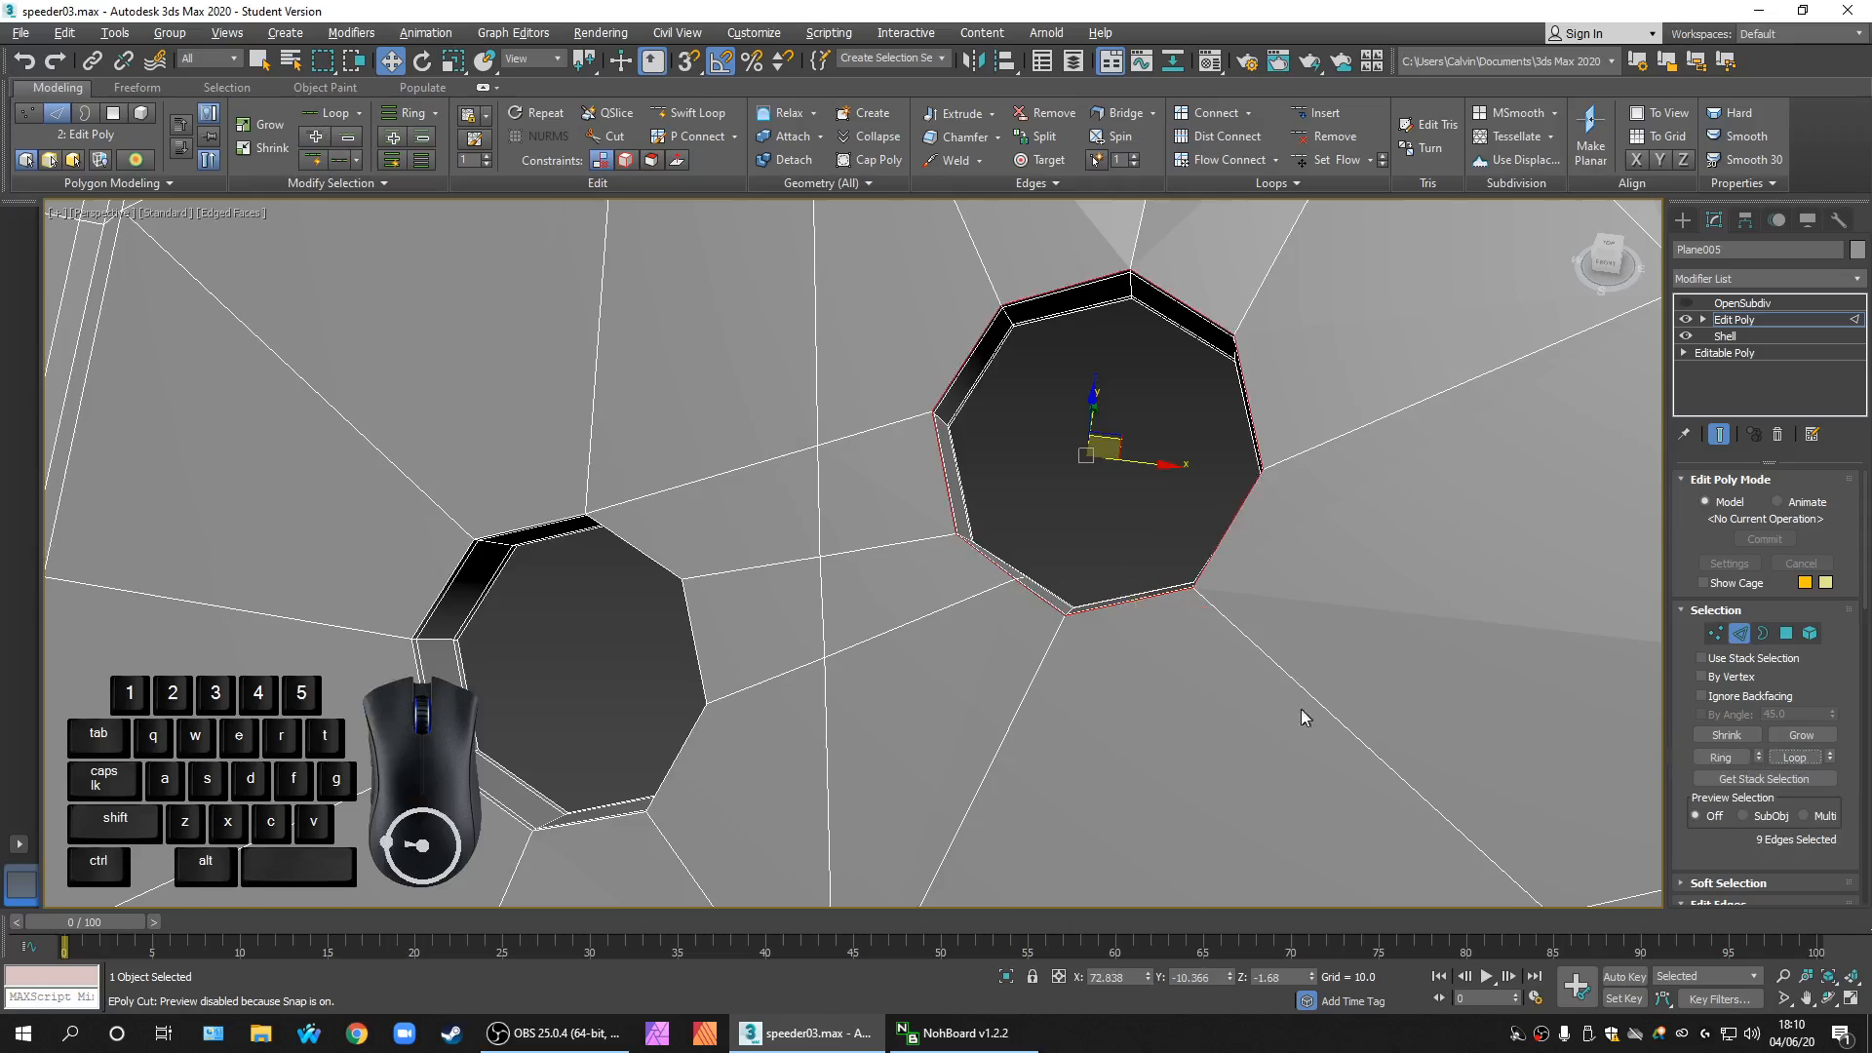
ctrl+click(698, 673)
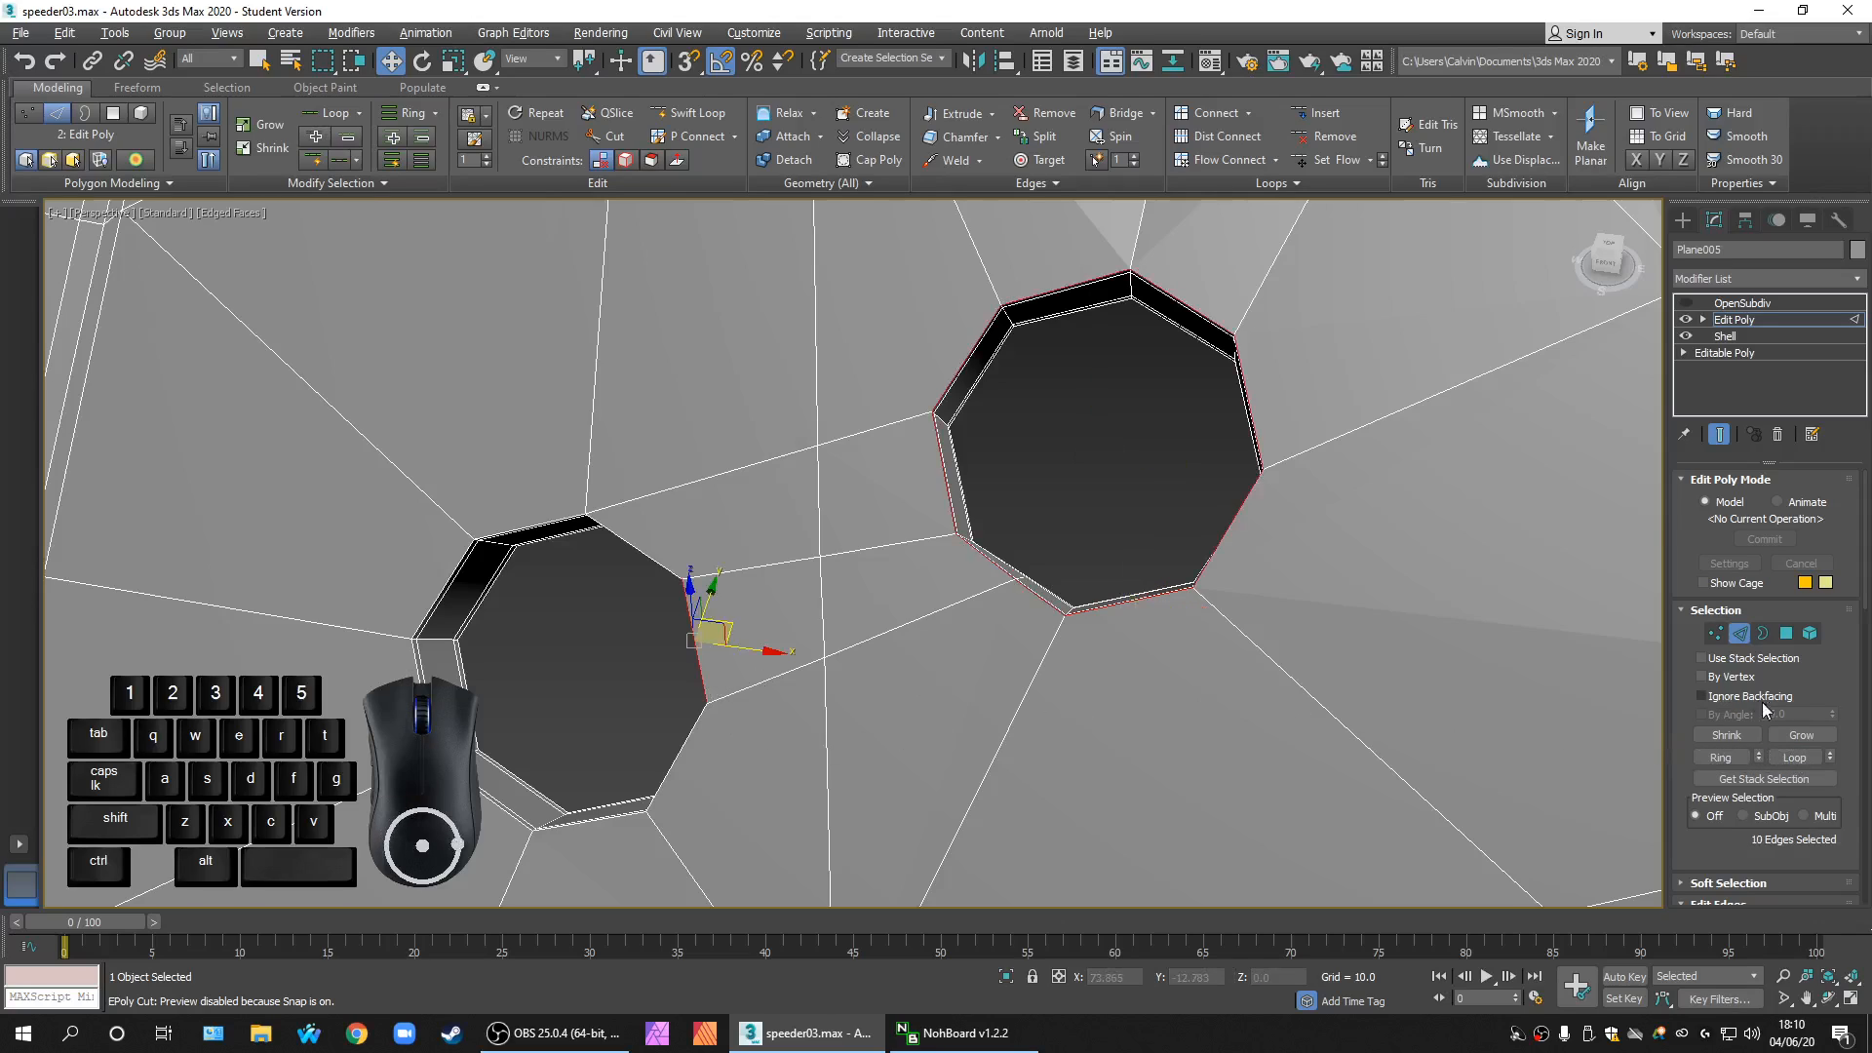
click(1782, 759)
Step: Add the full back rim edge loops of both octagonal holes to the edge selection
scroll(635, 746, up, 10)
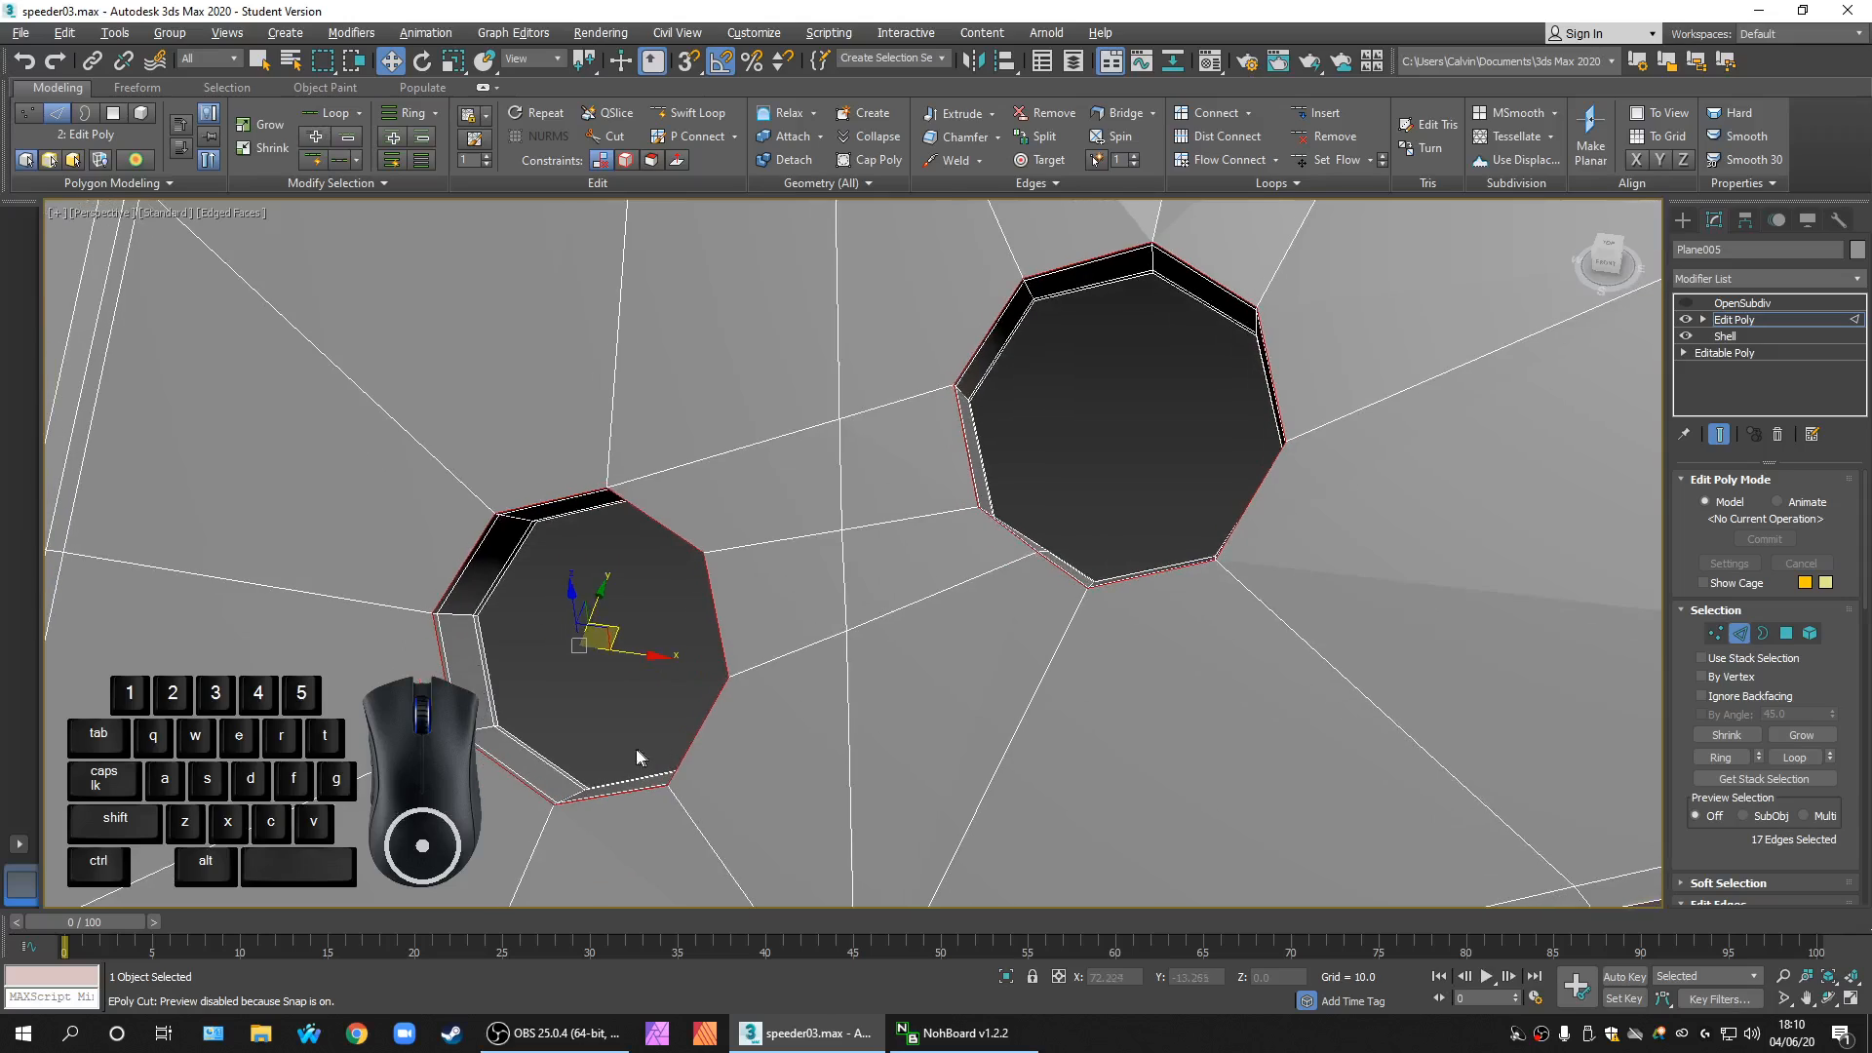
ctrl+click(757, 758)
scroll(757, 759, down, 5)
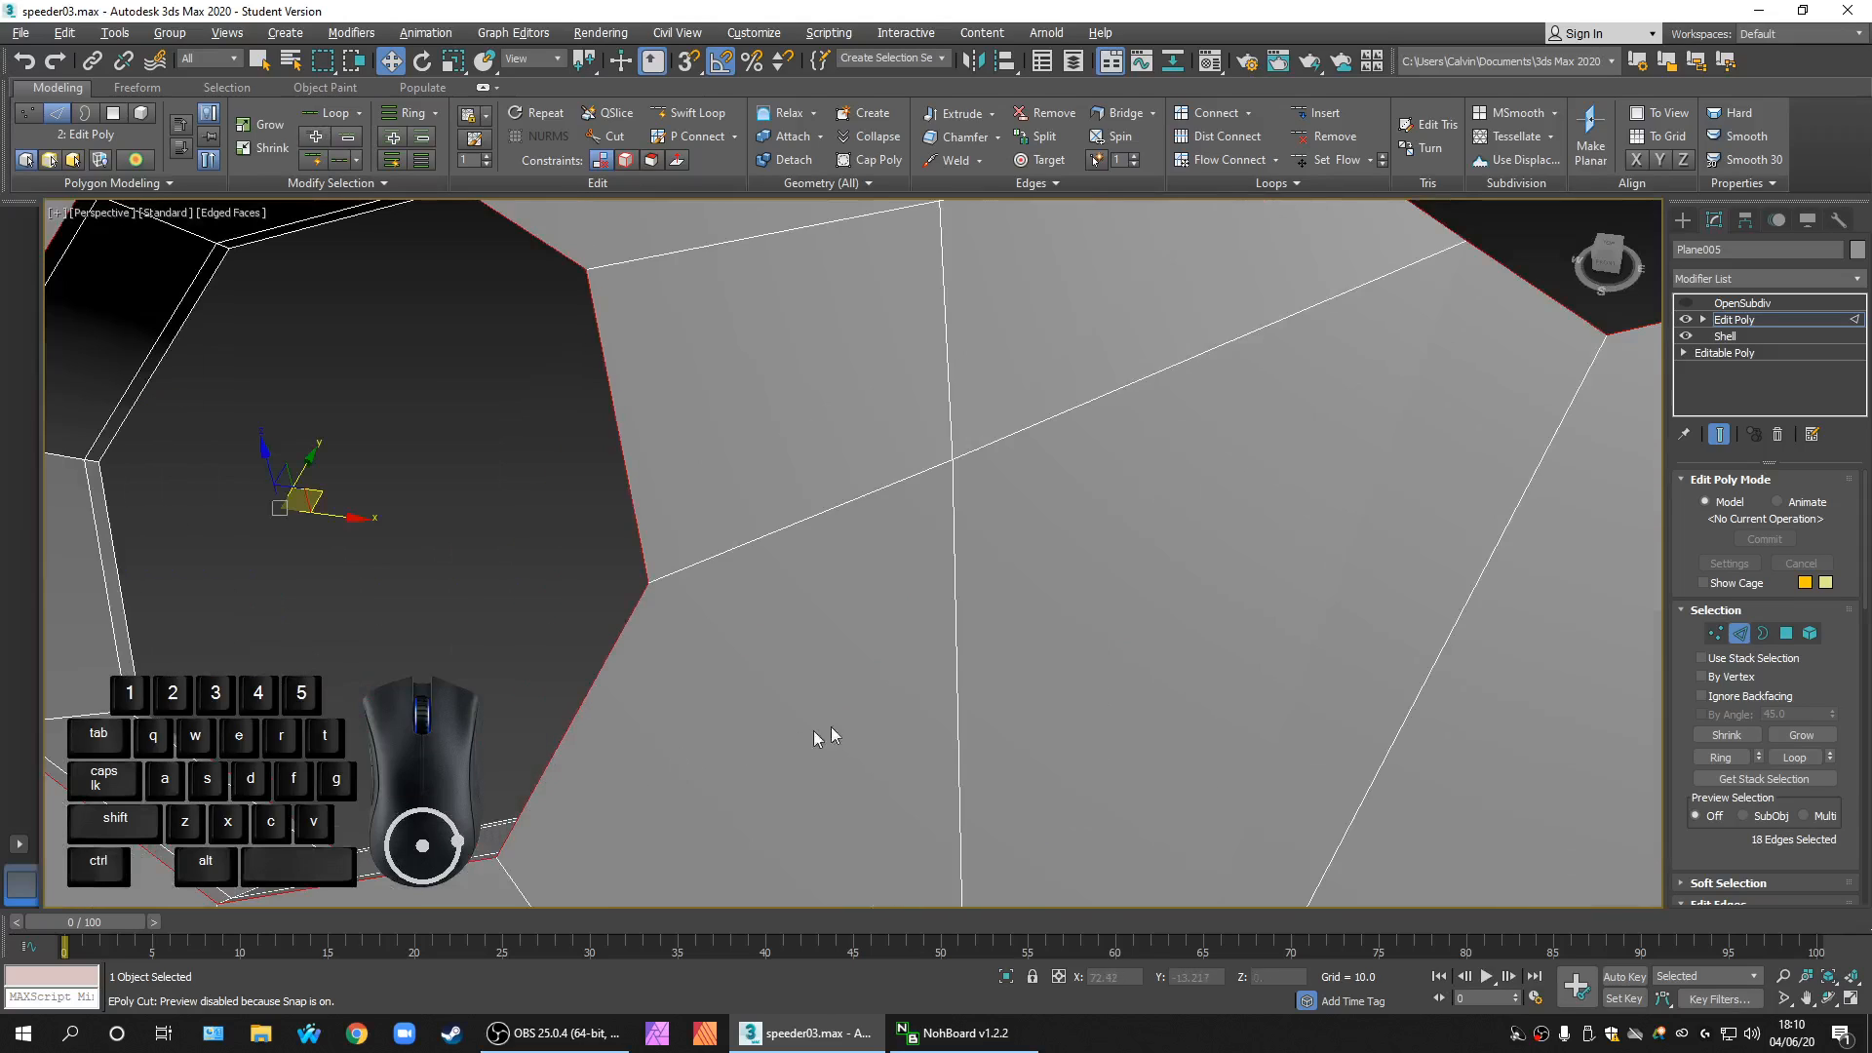
middle_drag(823, 731, 952, 681)
scroll(1074, 690, up, 6)
scroll(1074, 690, down, 4)
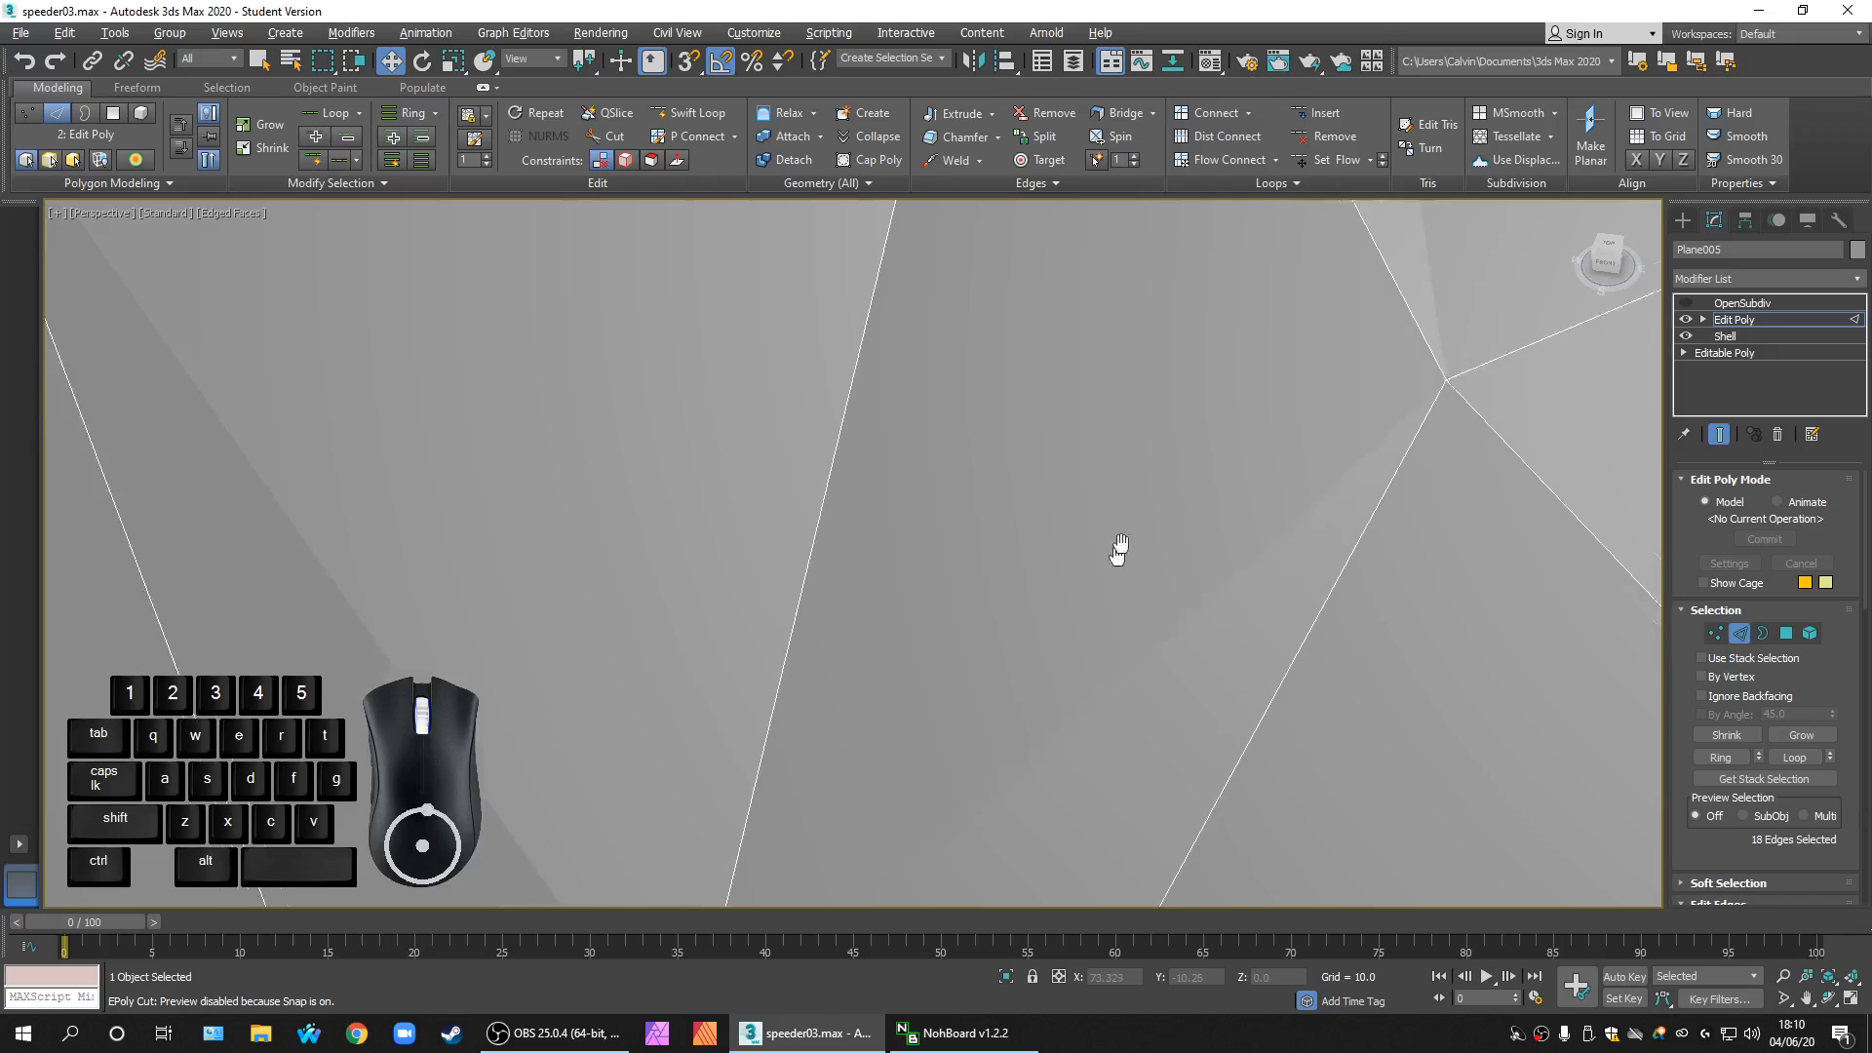
middle_drag(1120, 548, 1066, 532)
scroll(1092, 416, up, 3)
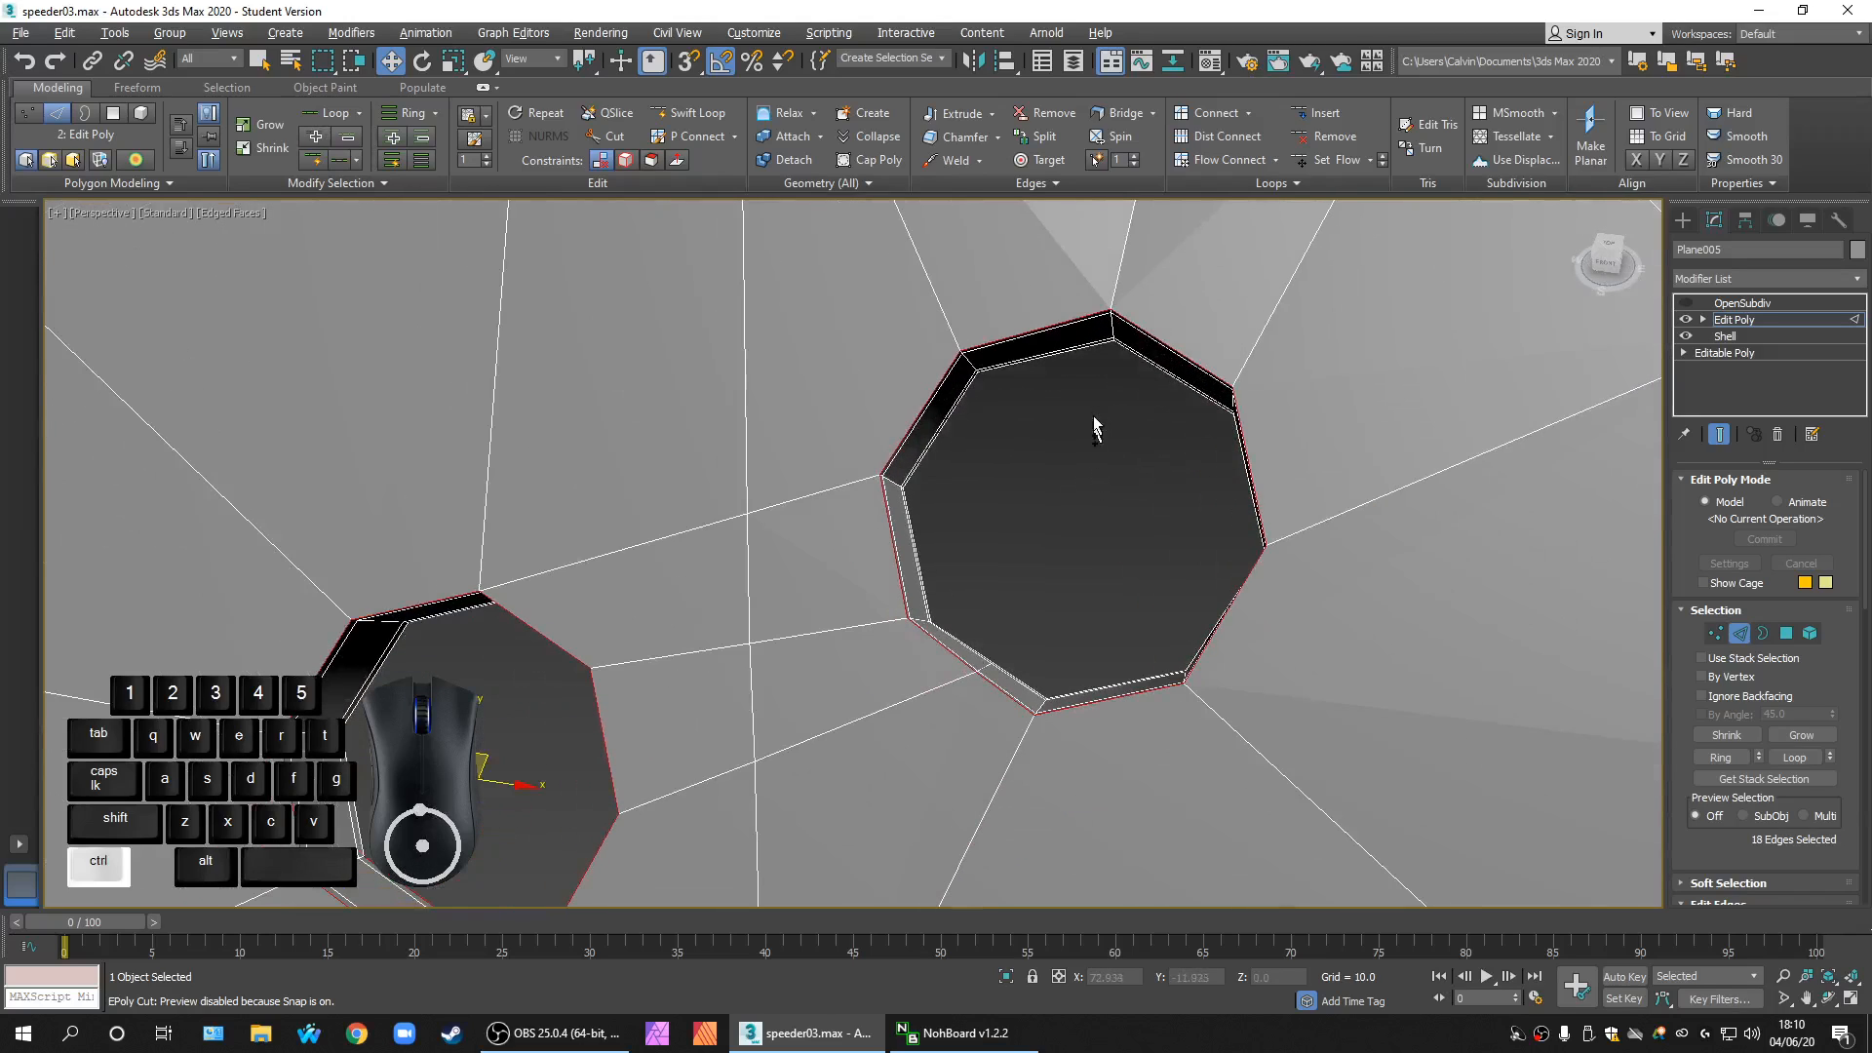
ctrl+click(1060, 358)
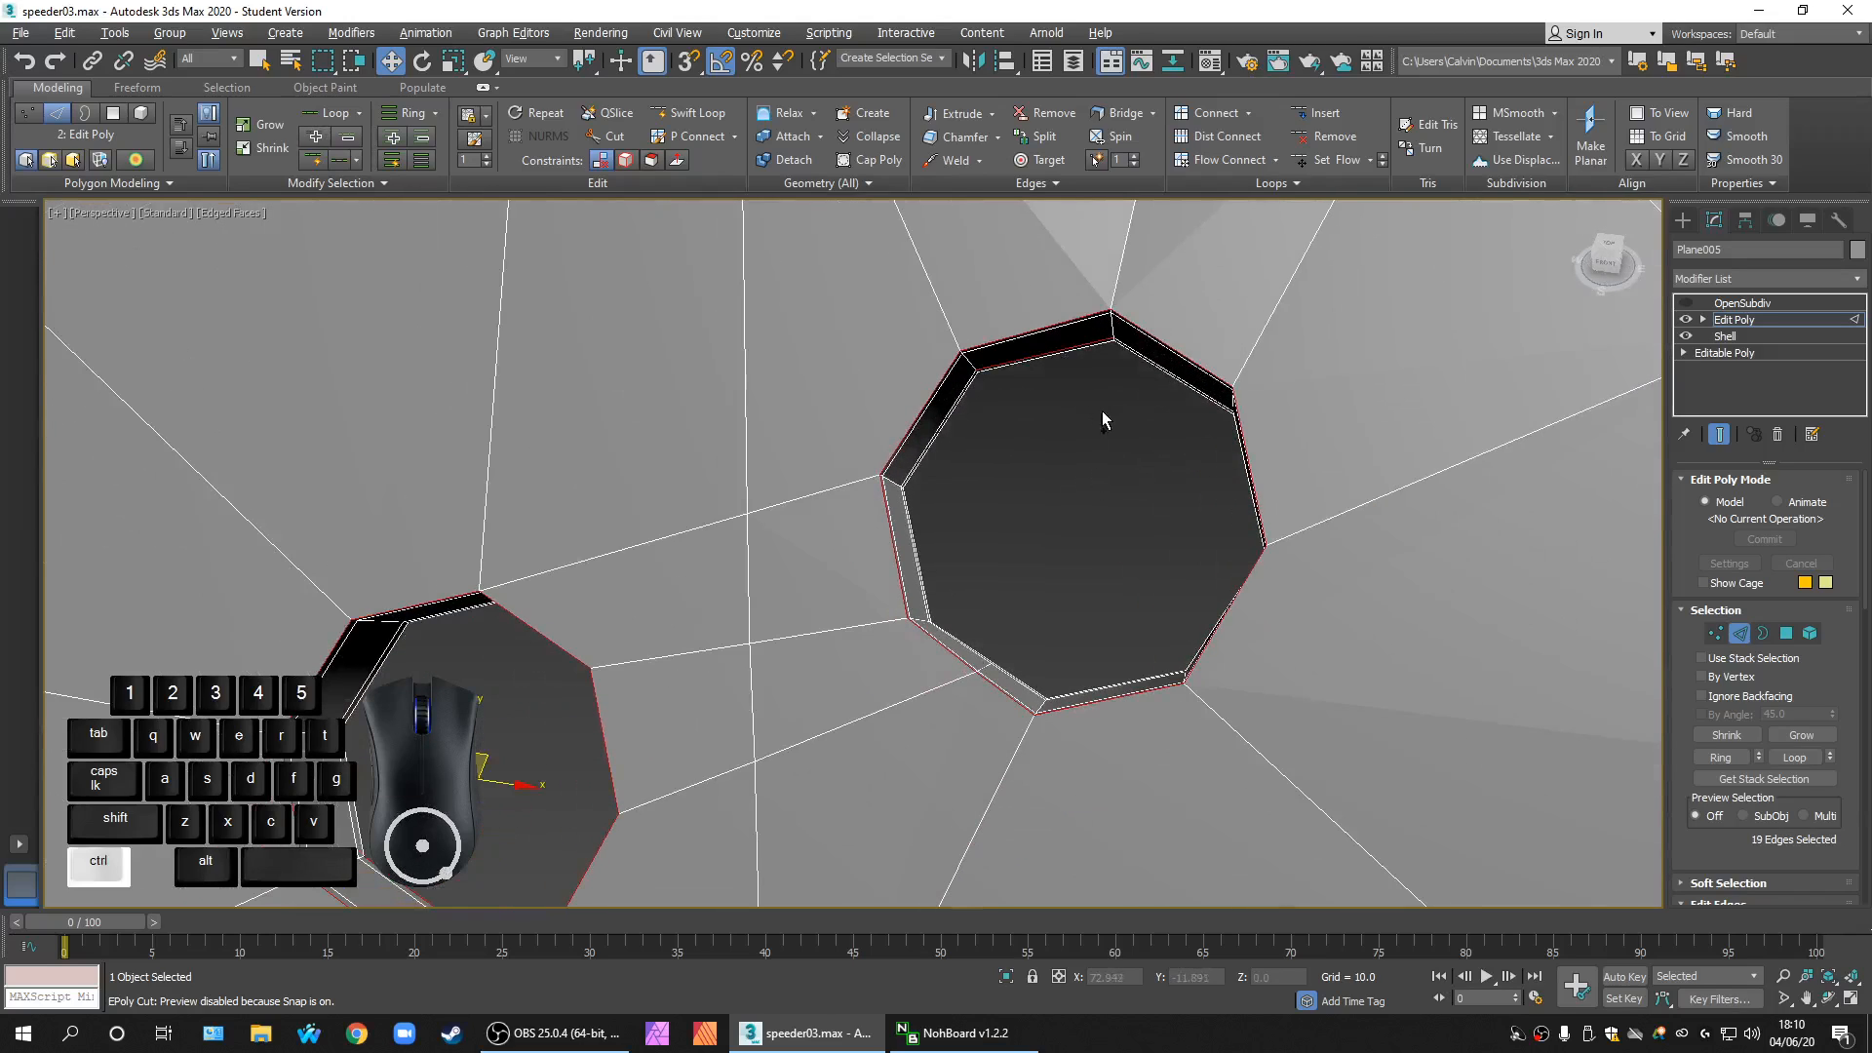
ctrl+click(1036, 364)
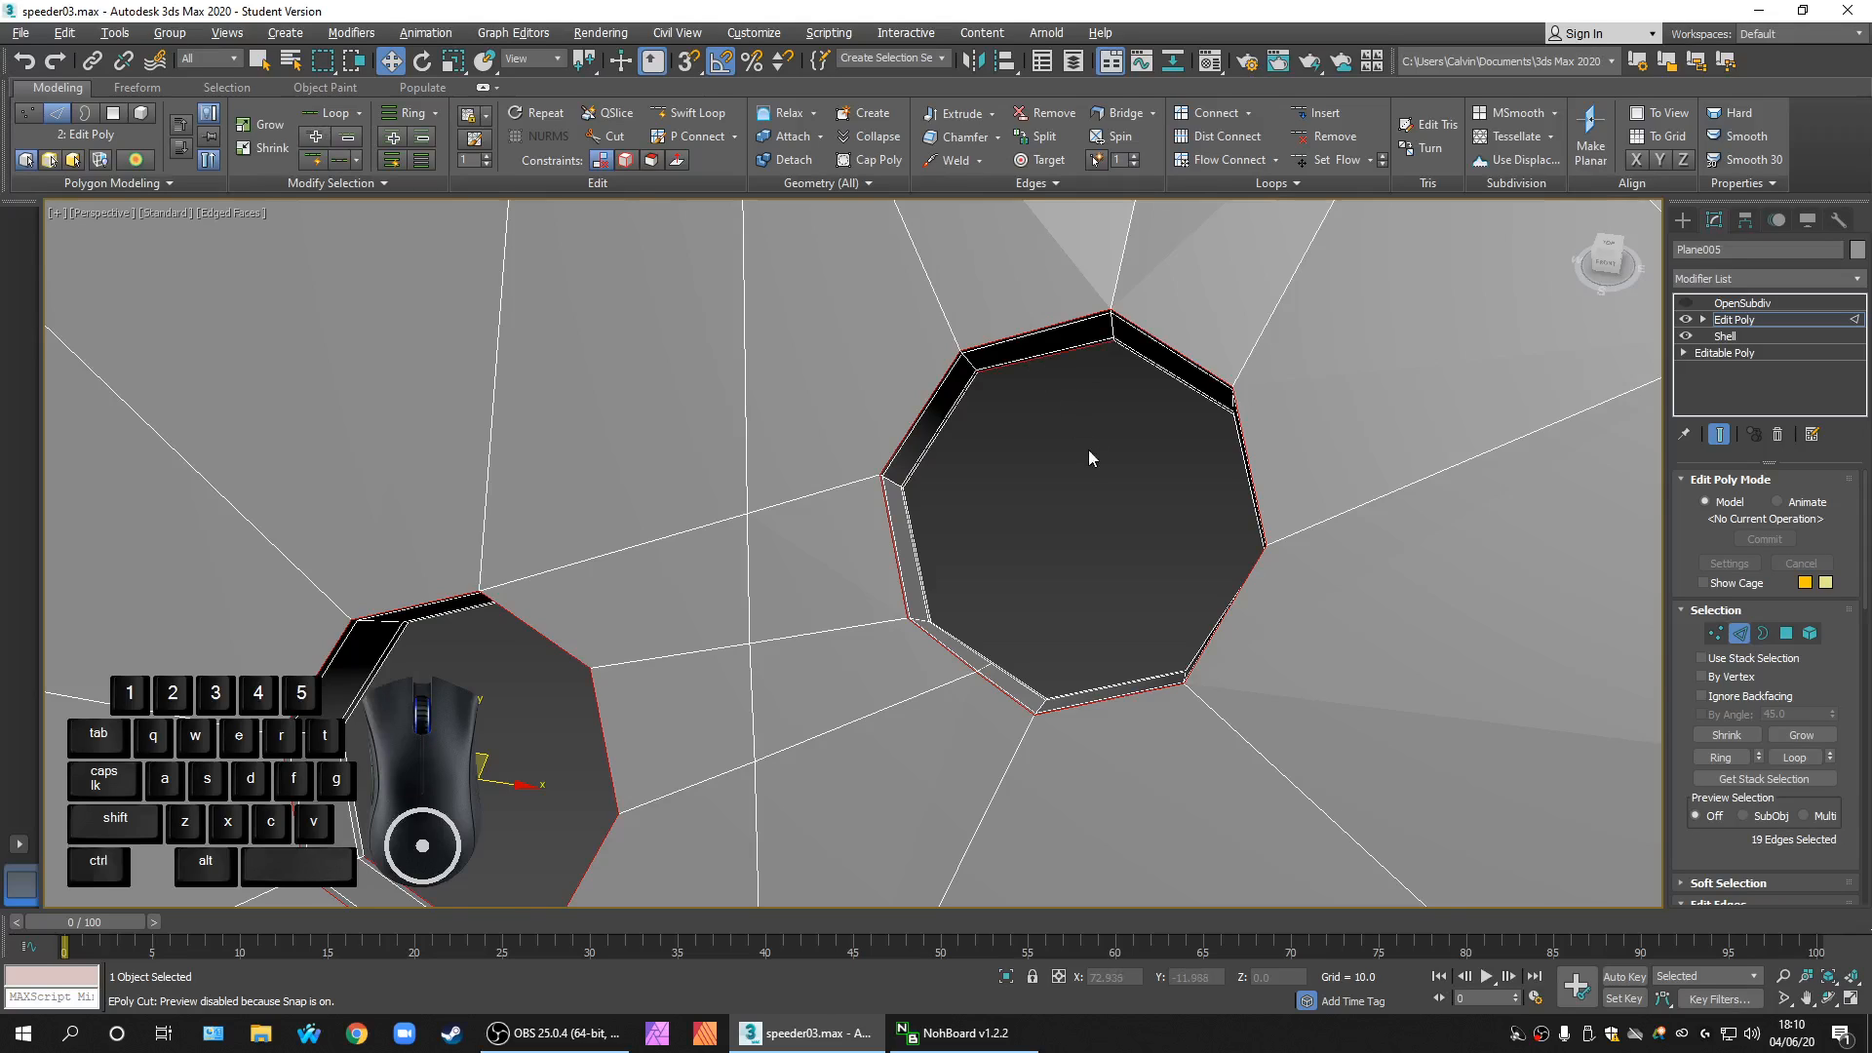
alt+middle_drag(1088, 448, 1060, 375)
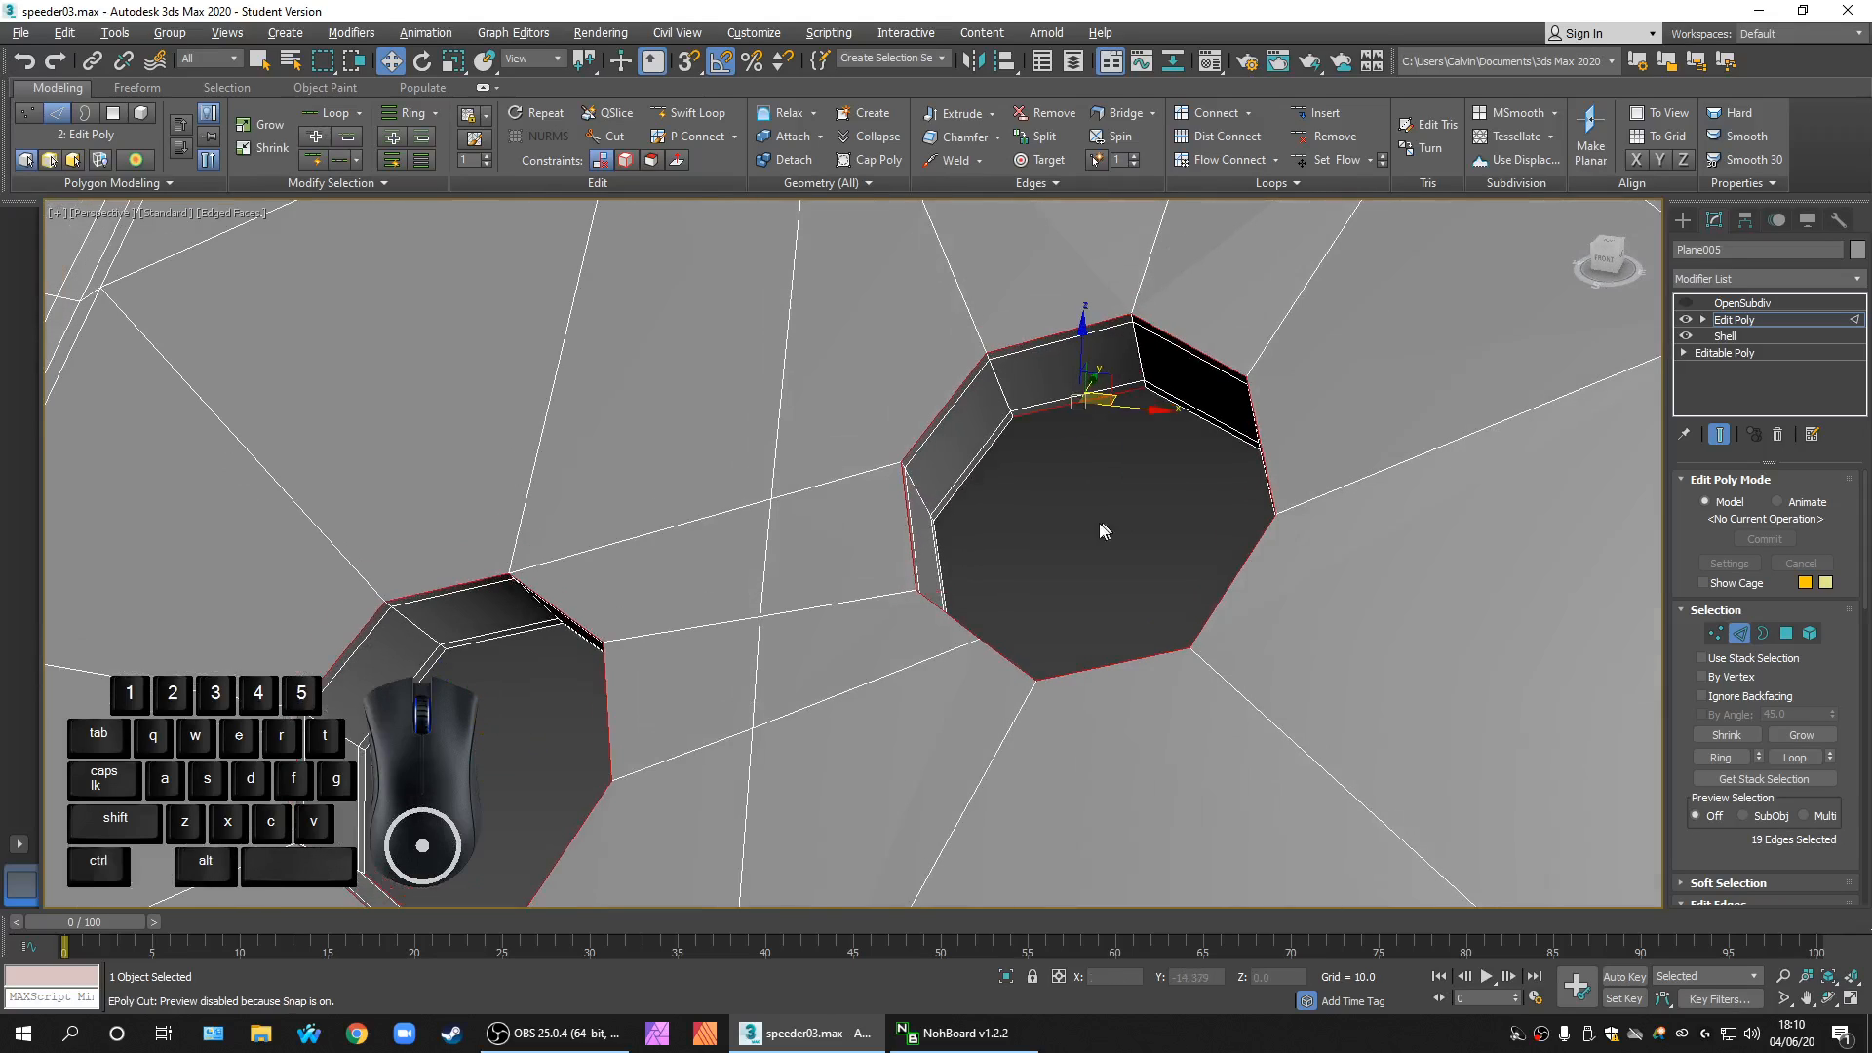
scroll(1103, 531, down, 5)
alt+middle_drag(1078, 543, 1035, 546)
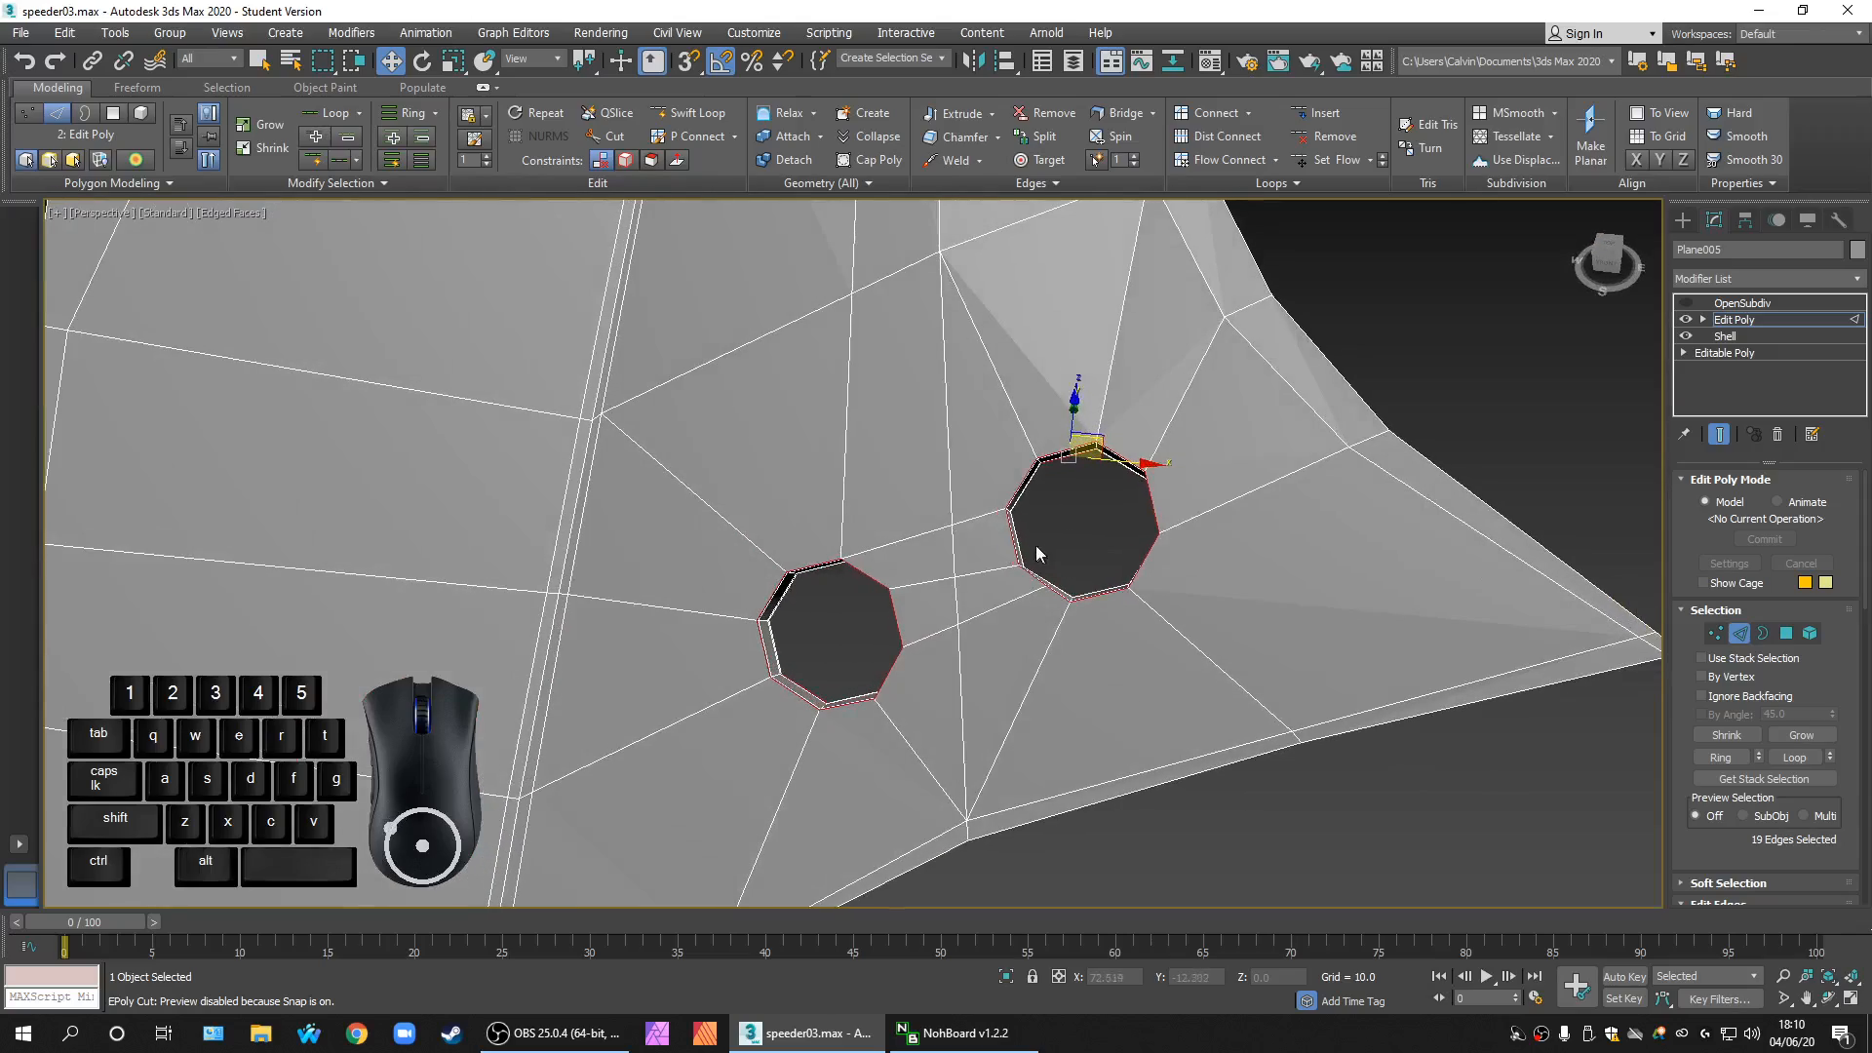
click(1793, 757)
Step: Examine the selected rim loops and the neighbouring support edges inside both holes up close
alt+middle_drag(1345, 726, 1306, 705)
scroll(1115, 618, up, 6)
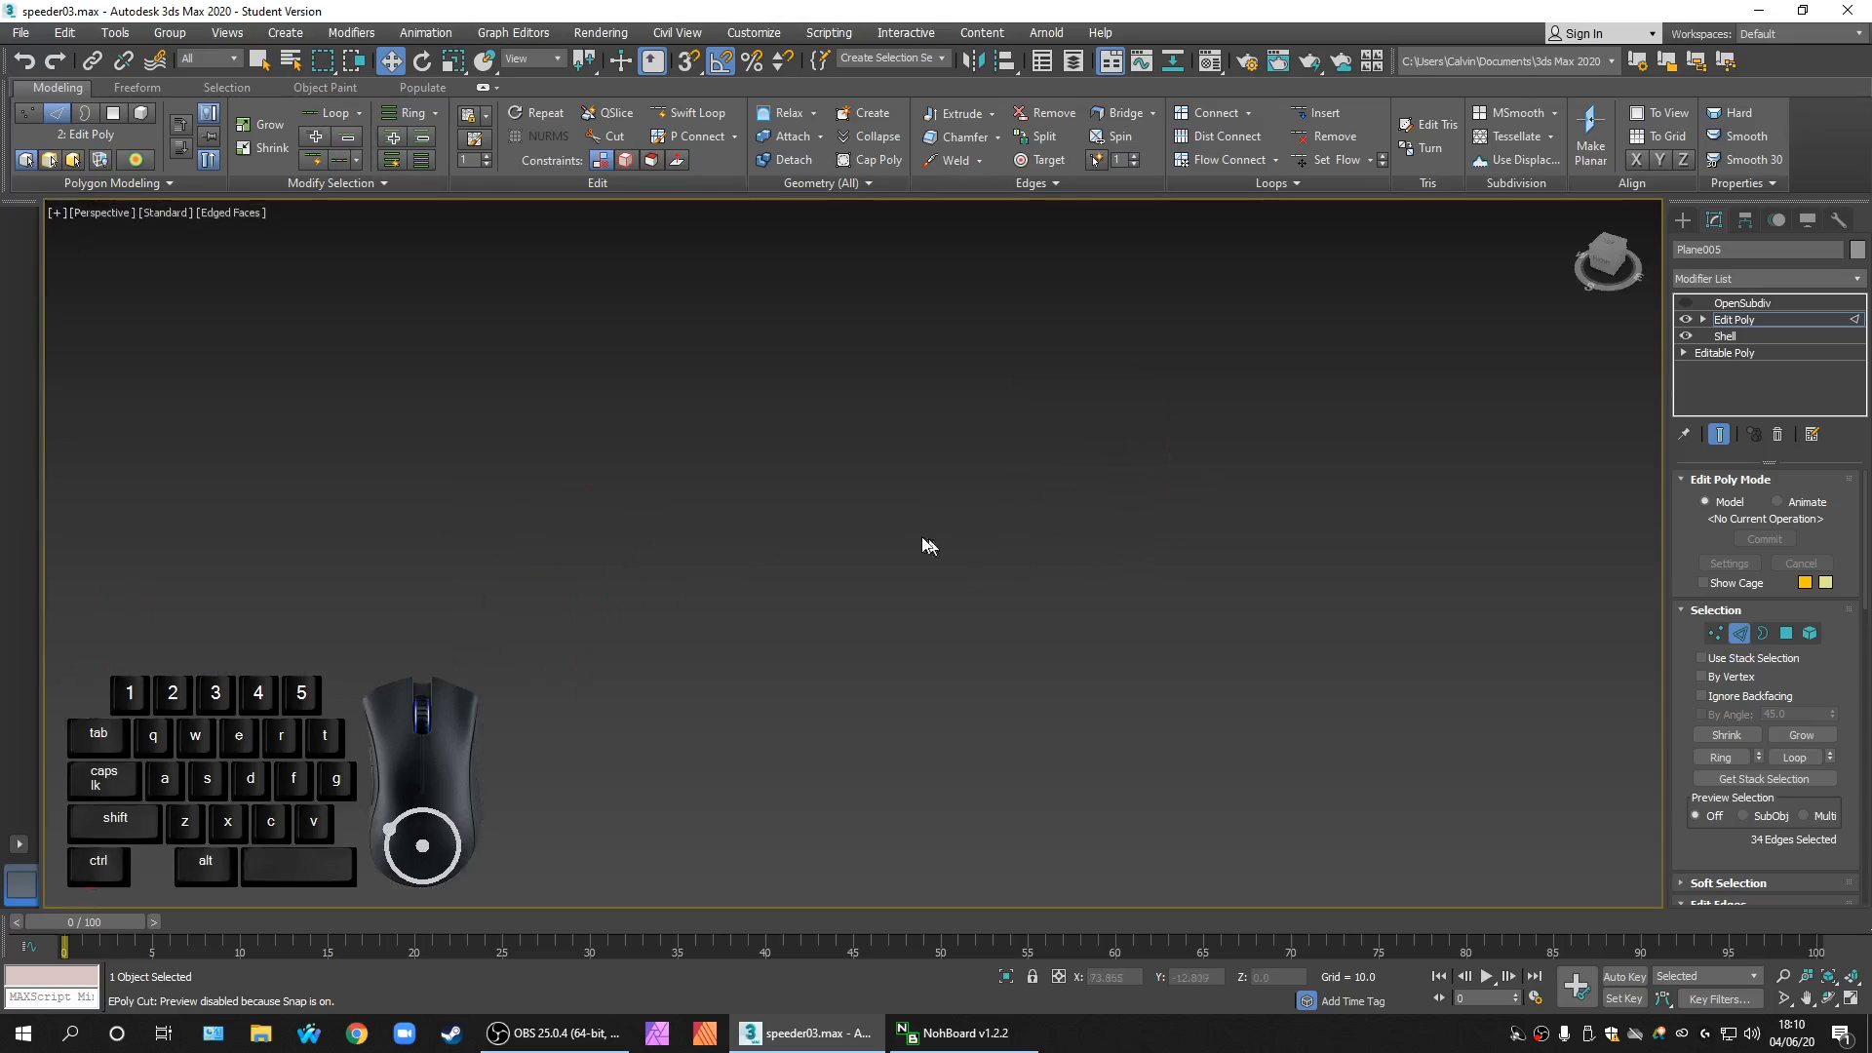
scroll(910, 536, down, 6)
scroll(916, 543, up, 8)
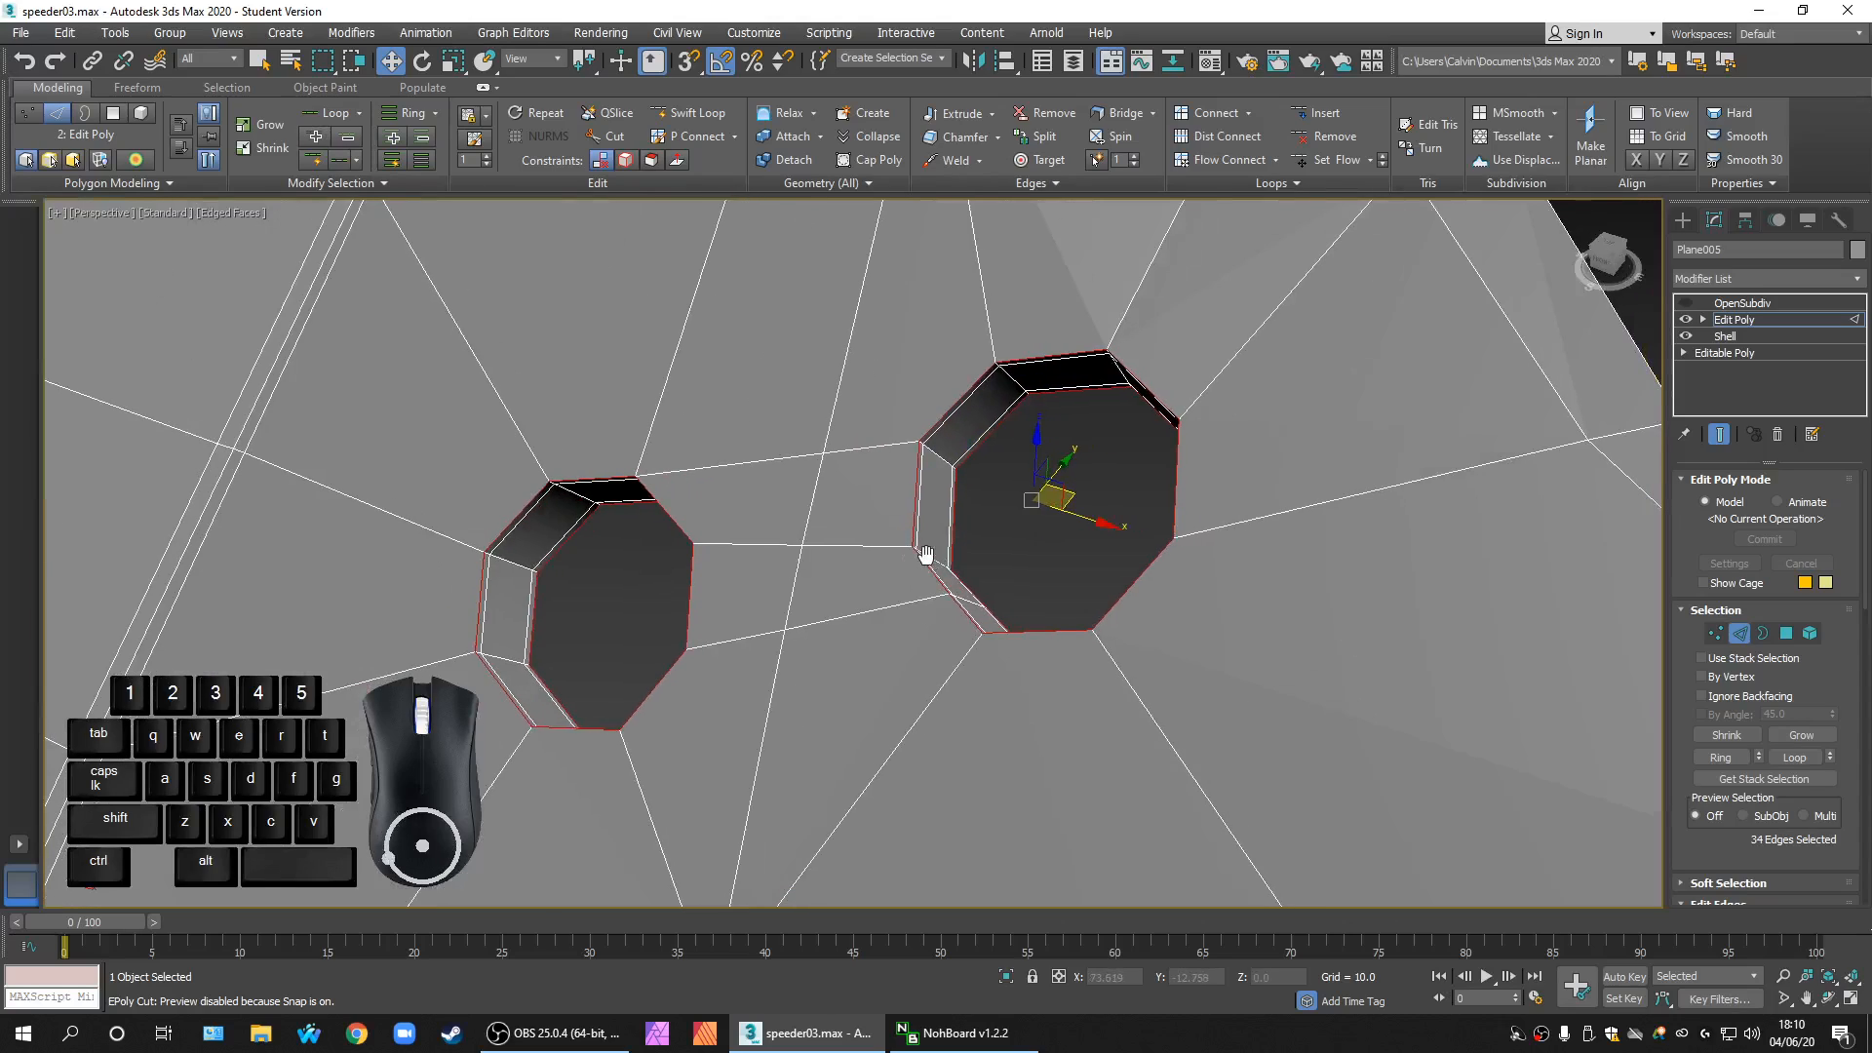
scroll(942, 552, up, 3)
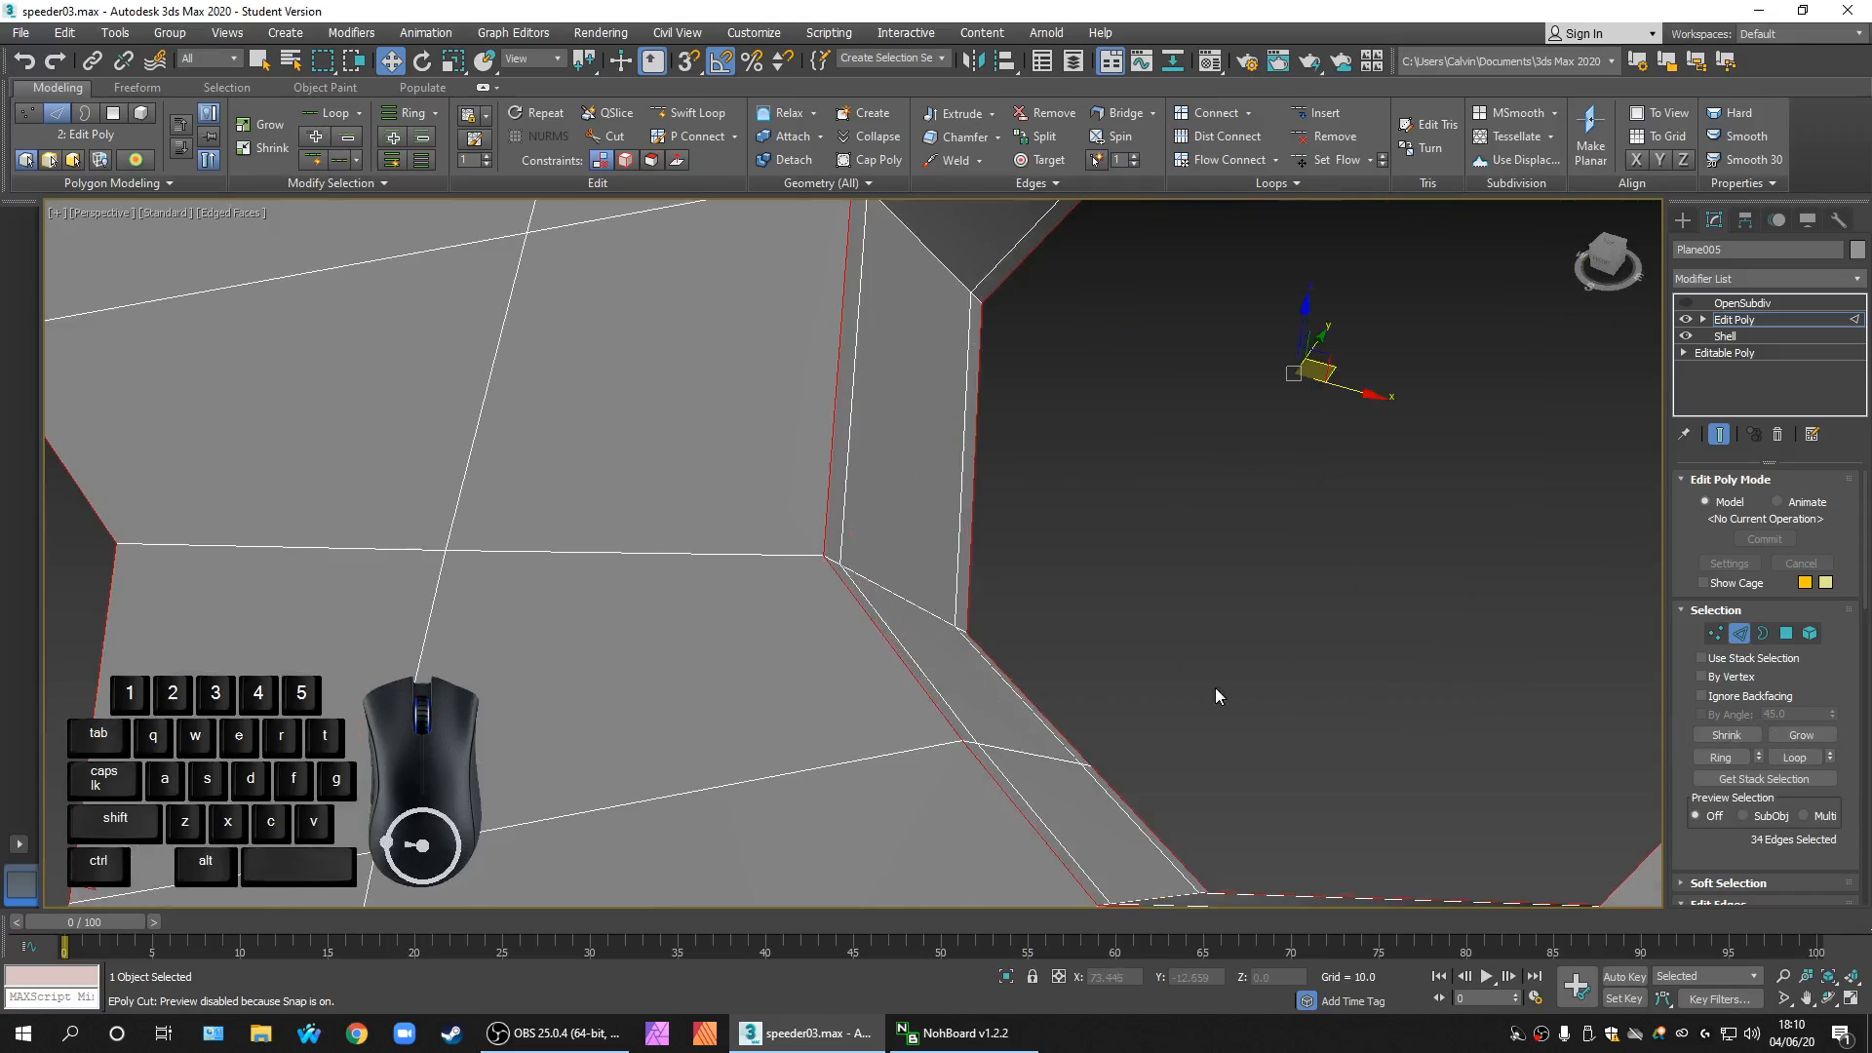
scroll(1193, 676, down, 10)
scroll(1195, 679, up, 10)
middle_drag(1182, 669, 984, 511)
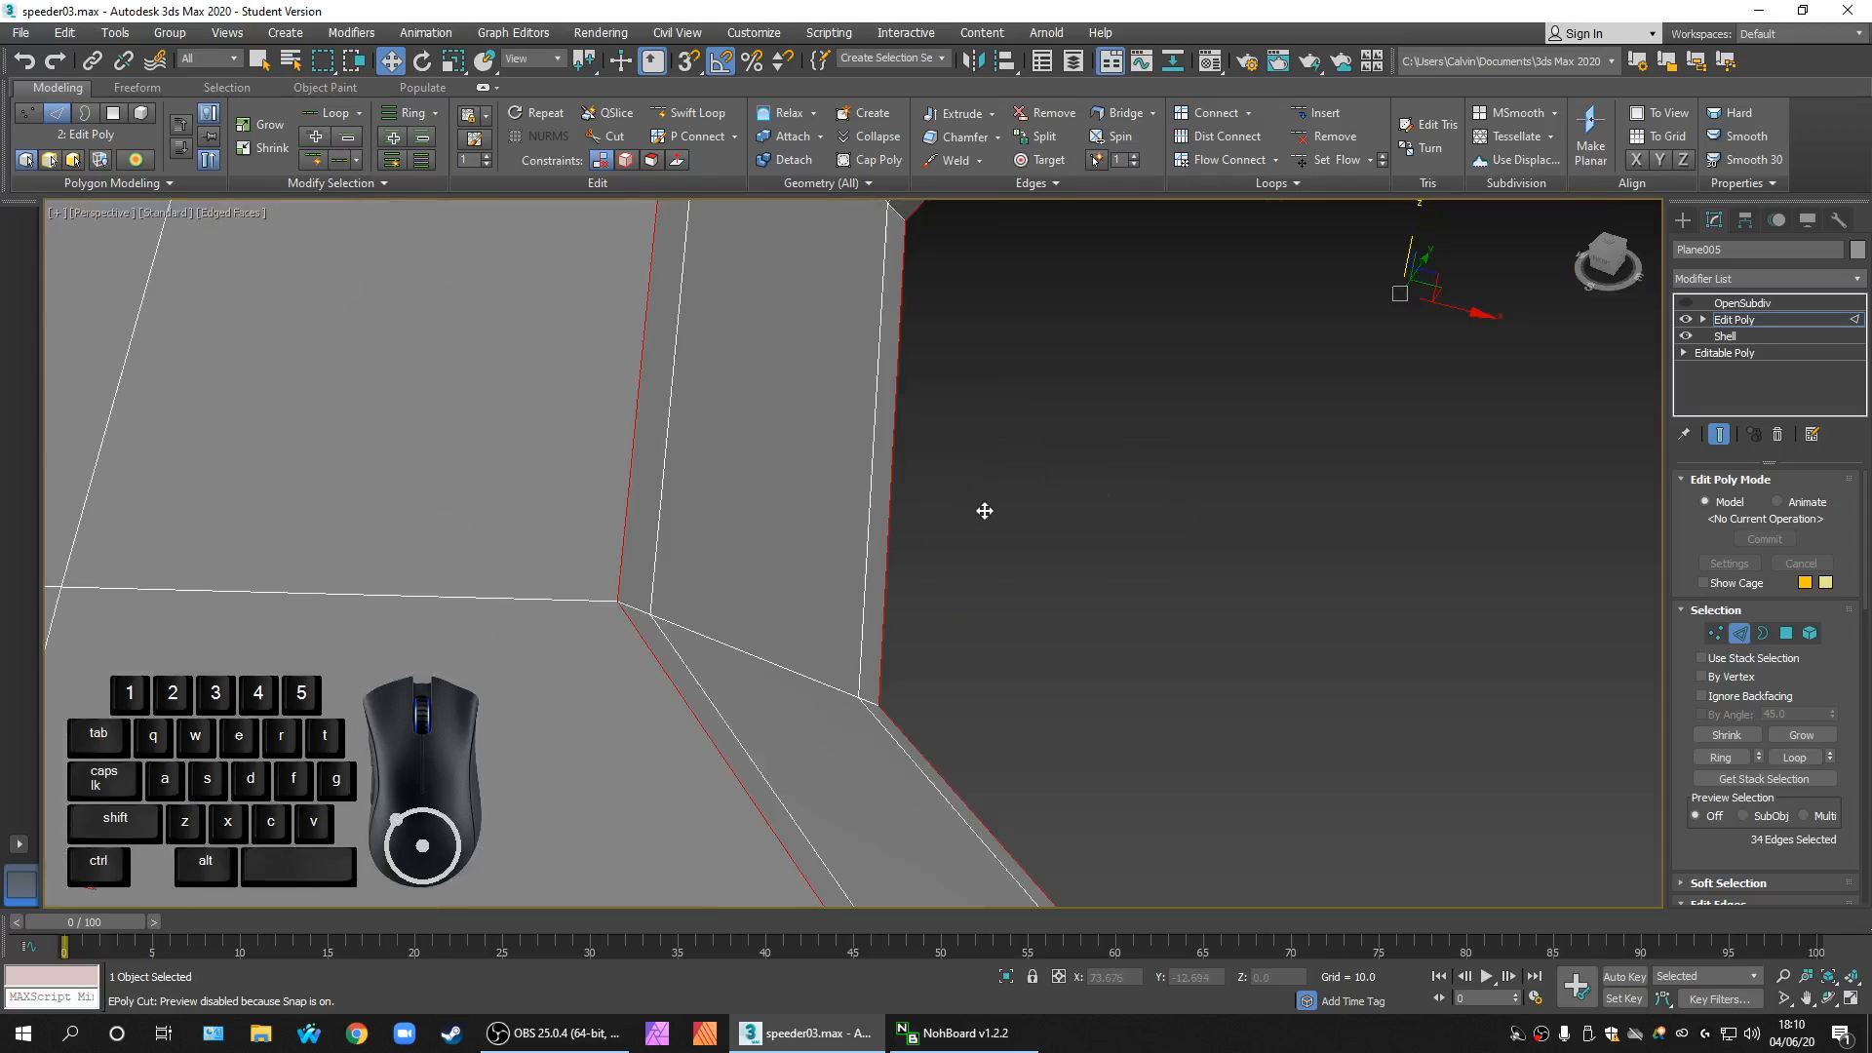
scroll(985, 585, down, 10)
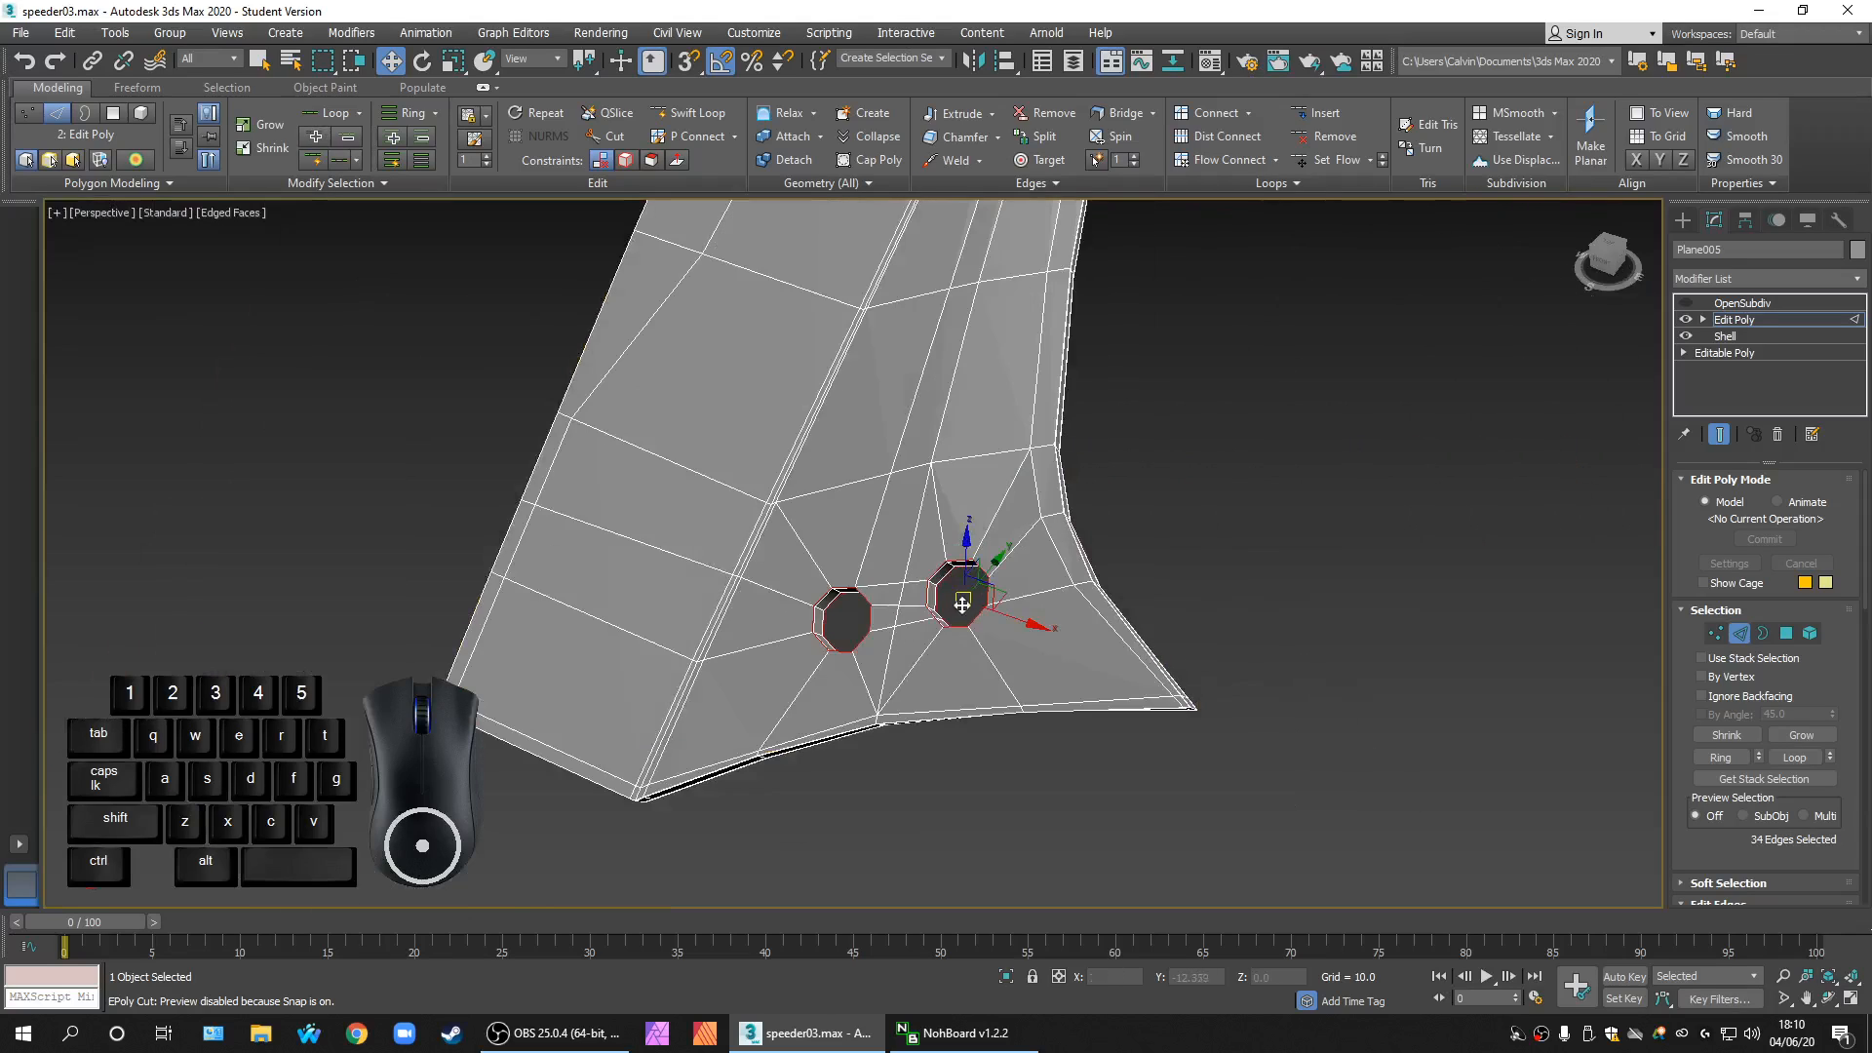
scroll(961, 609, up, 10)
scroll(961, 612, down, 10)
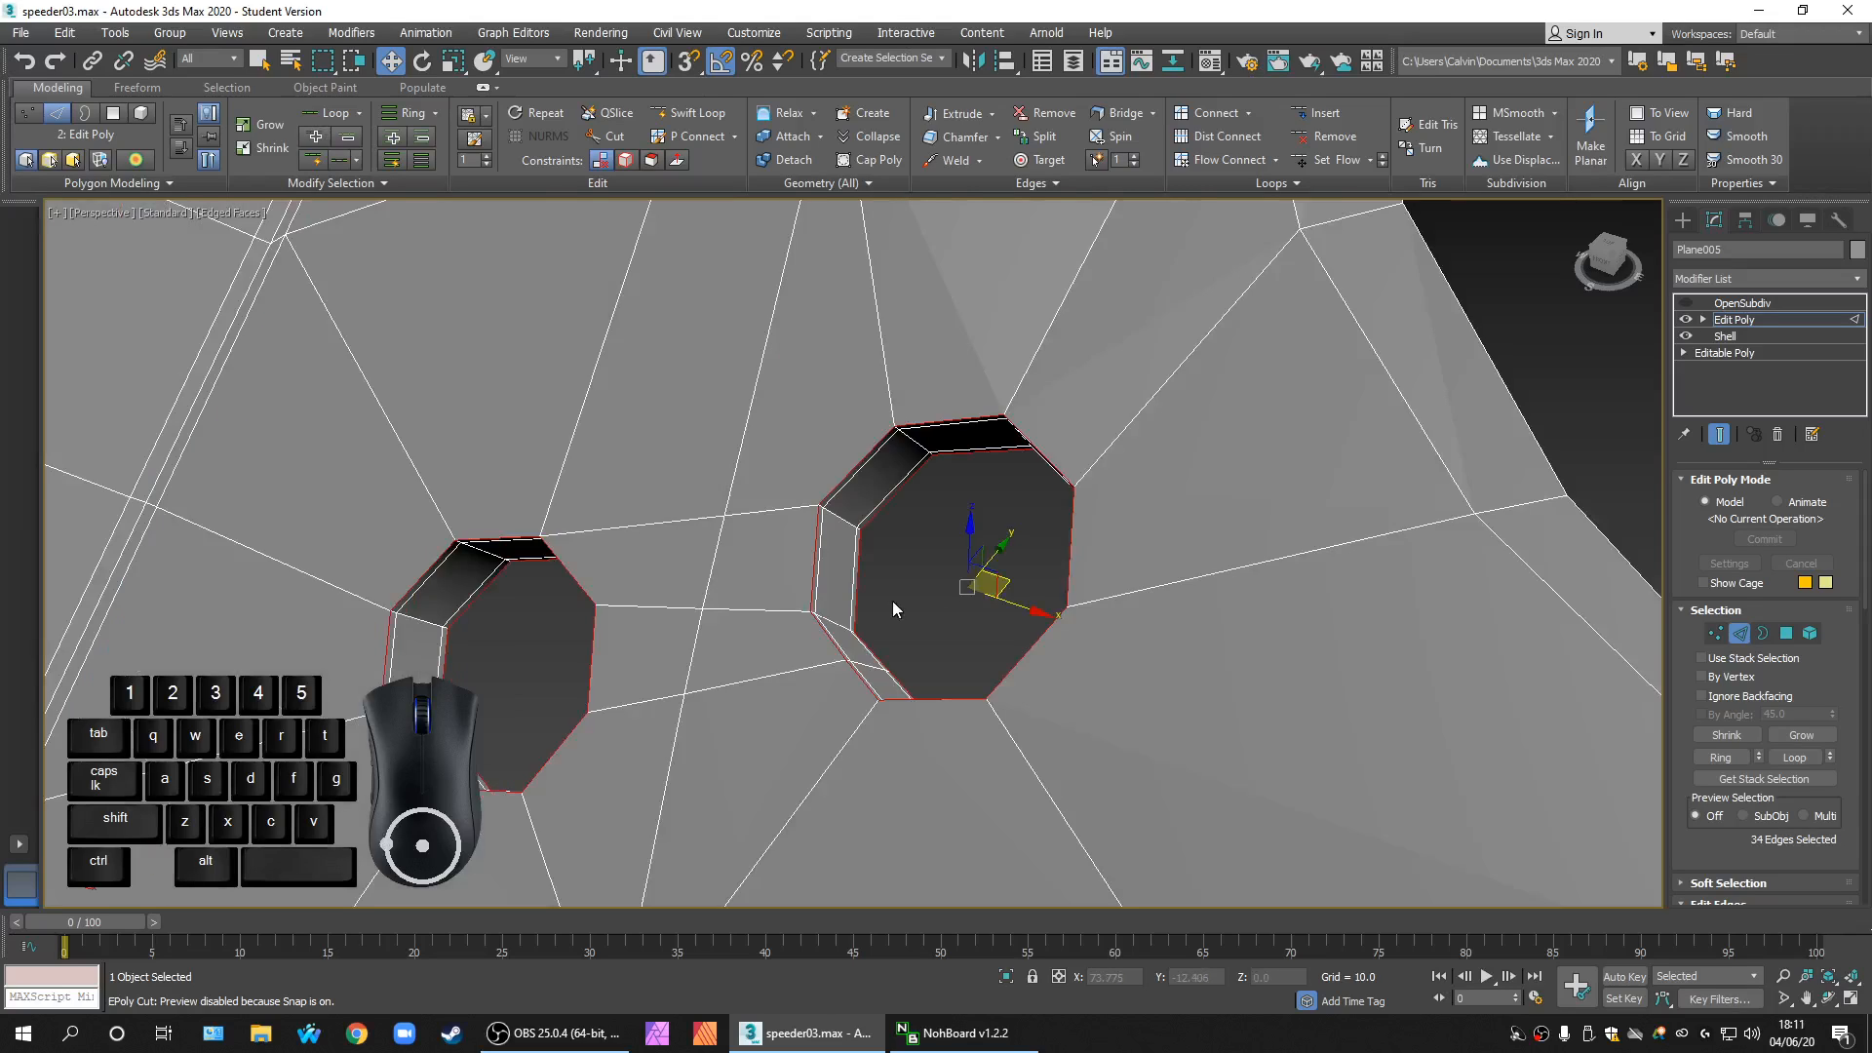
scroll(893, 606, up, 1)
scroll(893, 606, up, 2)
scroll(887, 612, down, 2)
scroll(961, 560, up, 5)
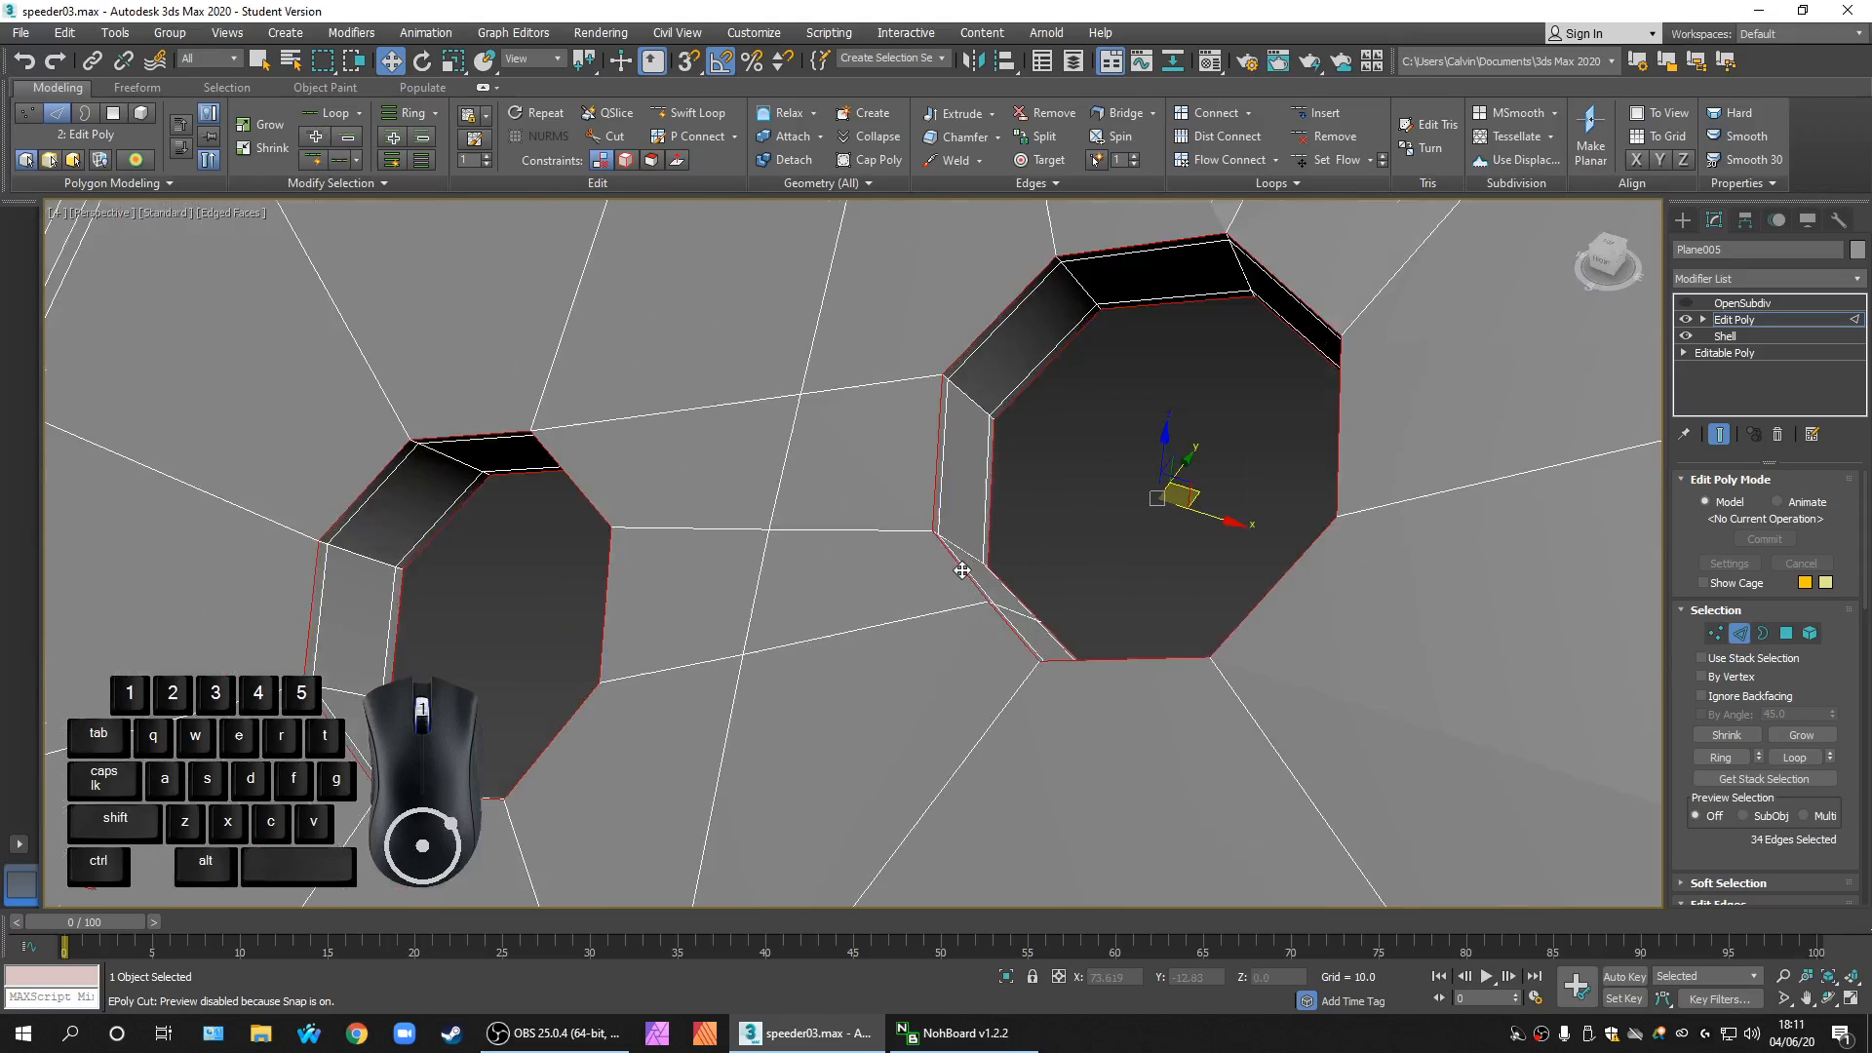
scroll(969, 563, up, 2)
scroll(890, 676, up, 2)
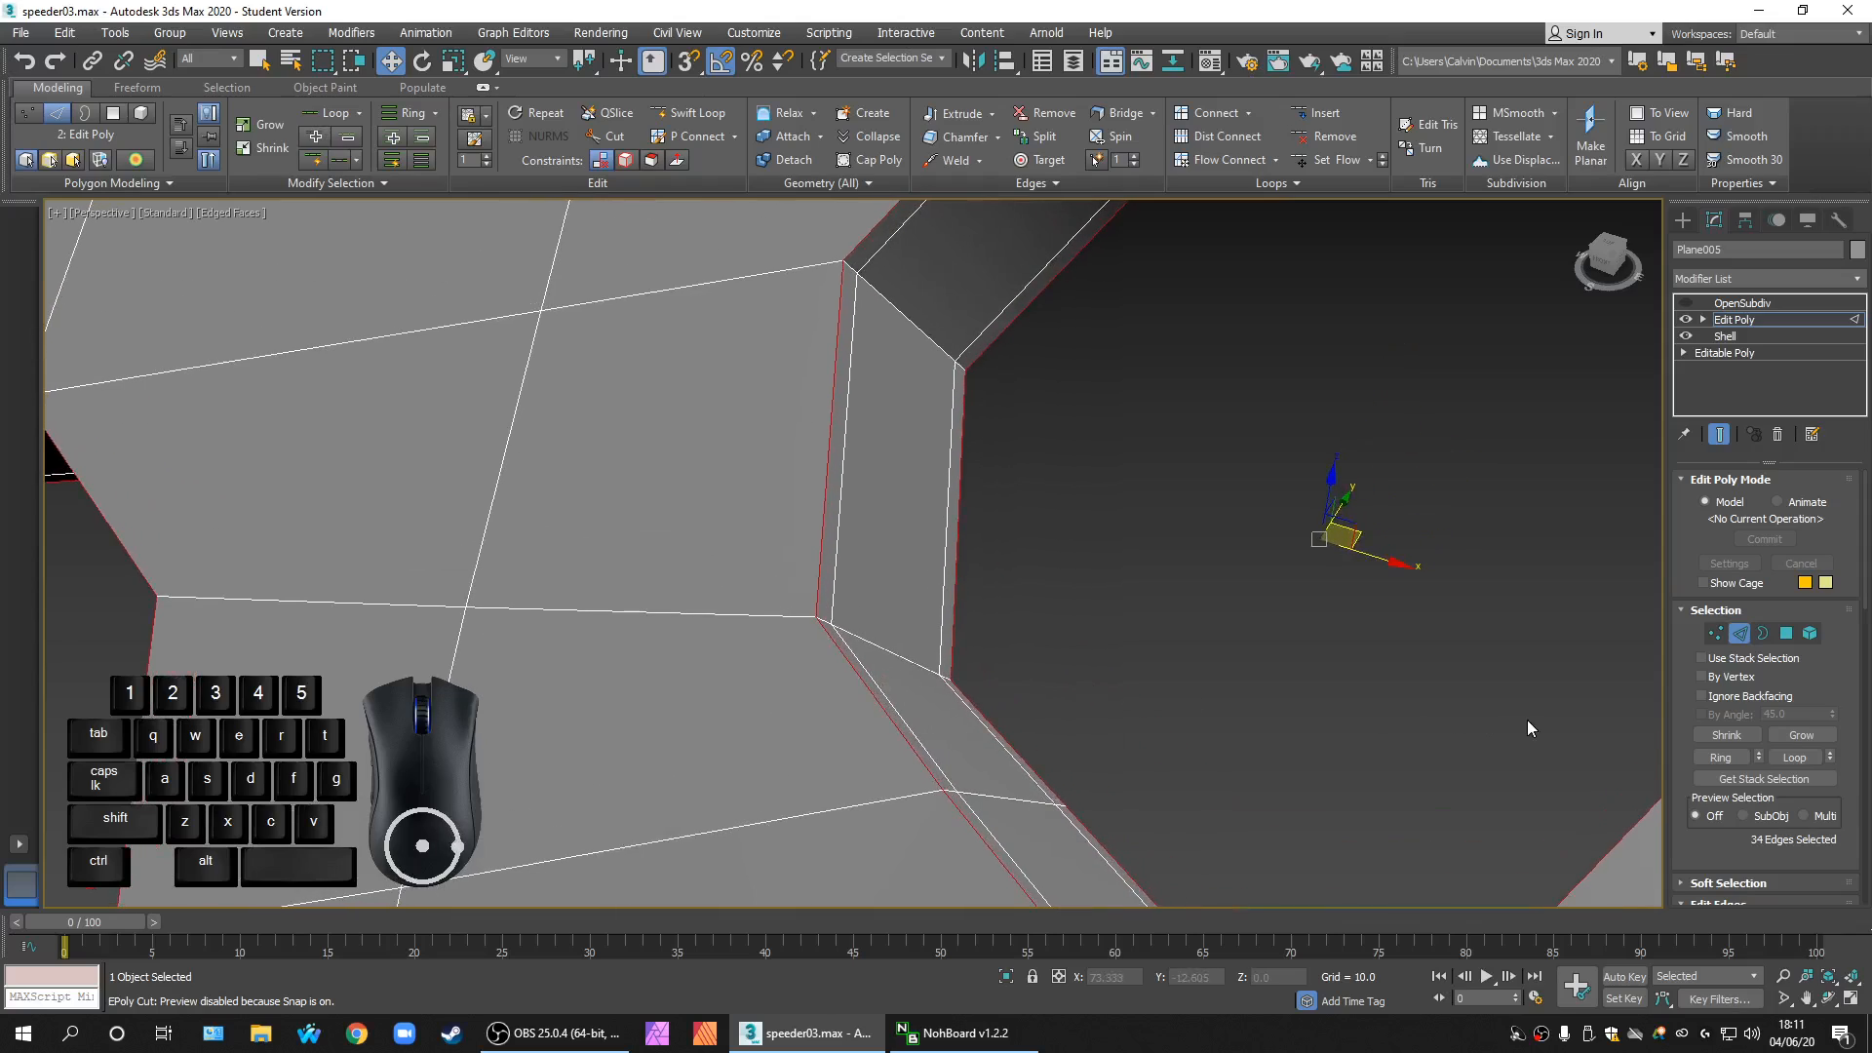
Step: Open the Chamfer settings for the selected hole rim edges and try amounts of 0.1, 0.05 and 0.01
drag(1867, 557, 1865, 672)
click(1755, 598)
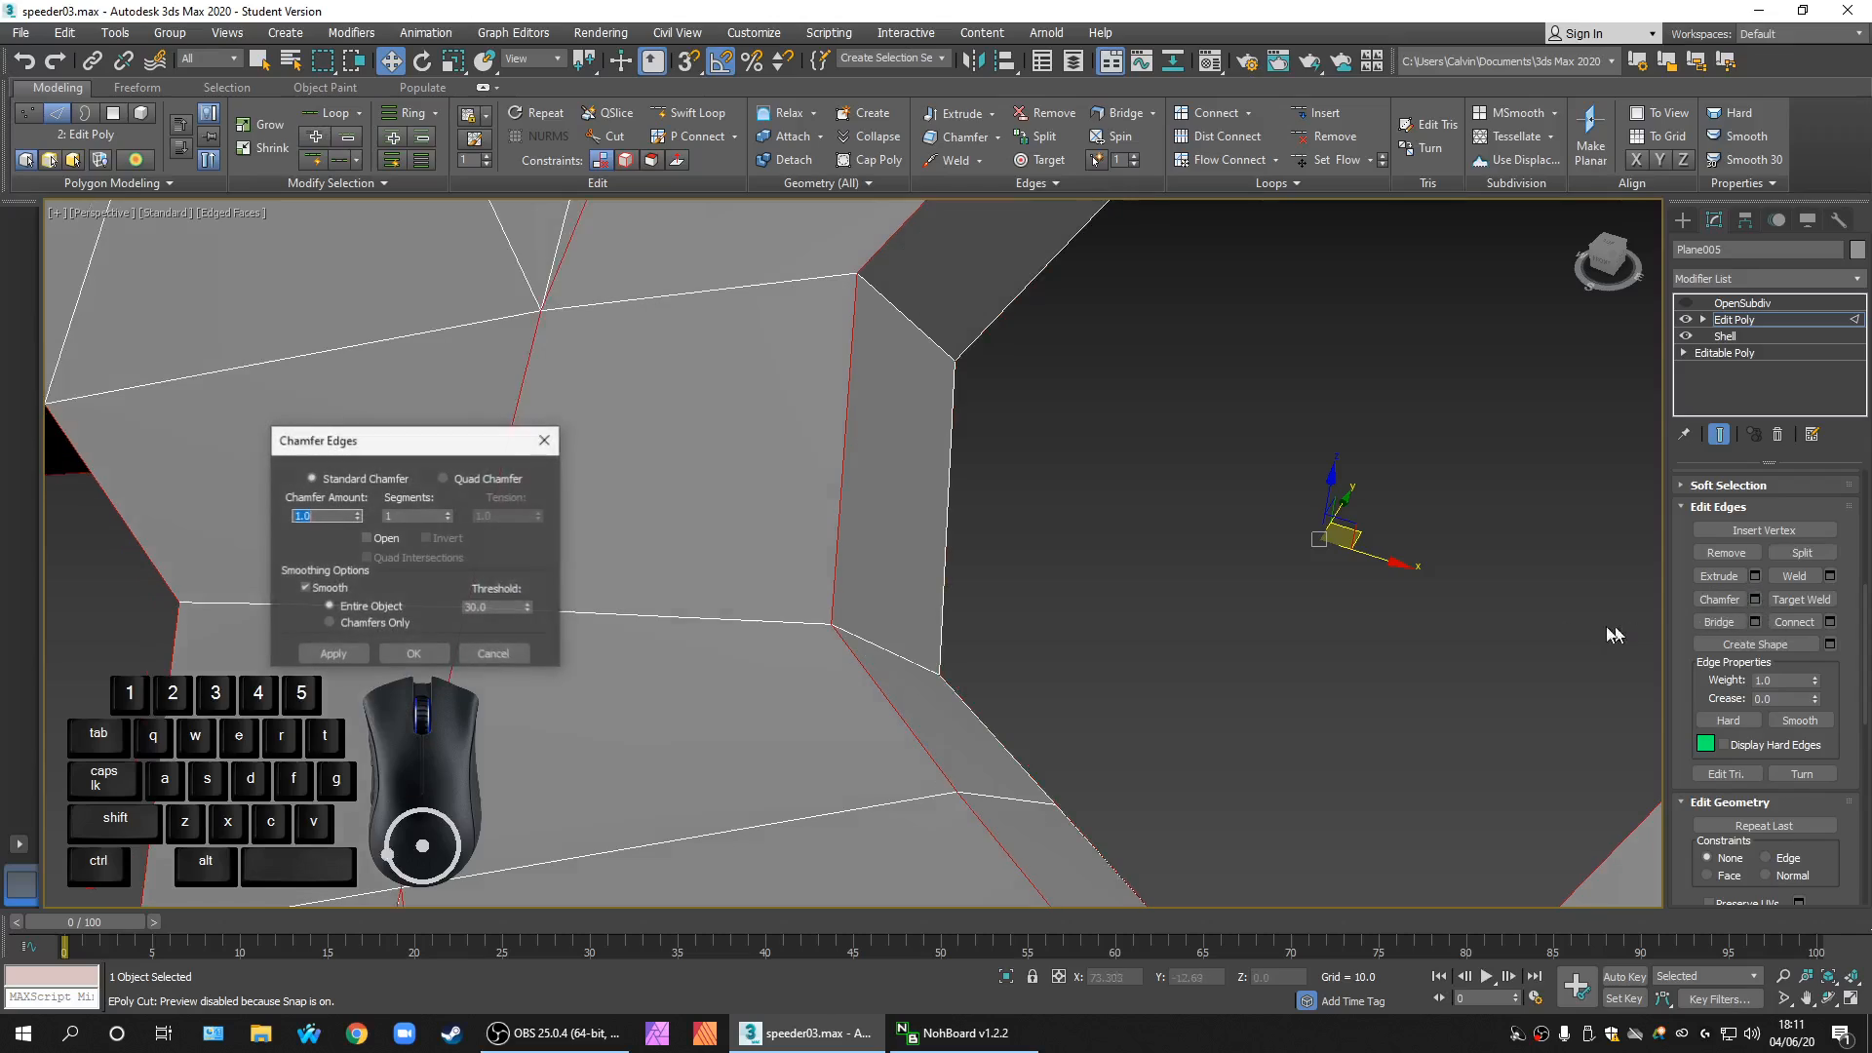
click(358, 521)
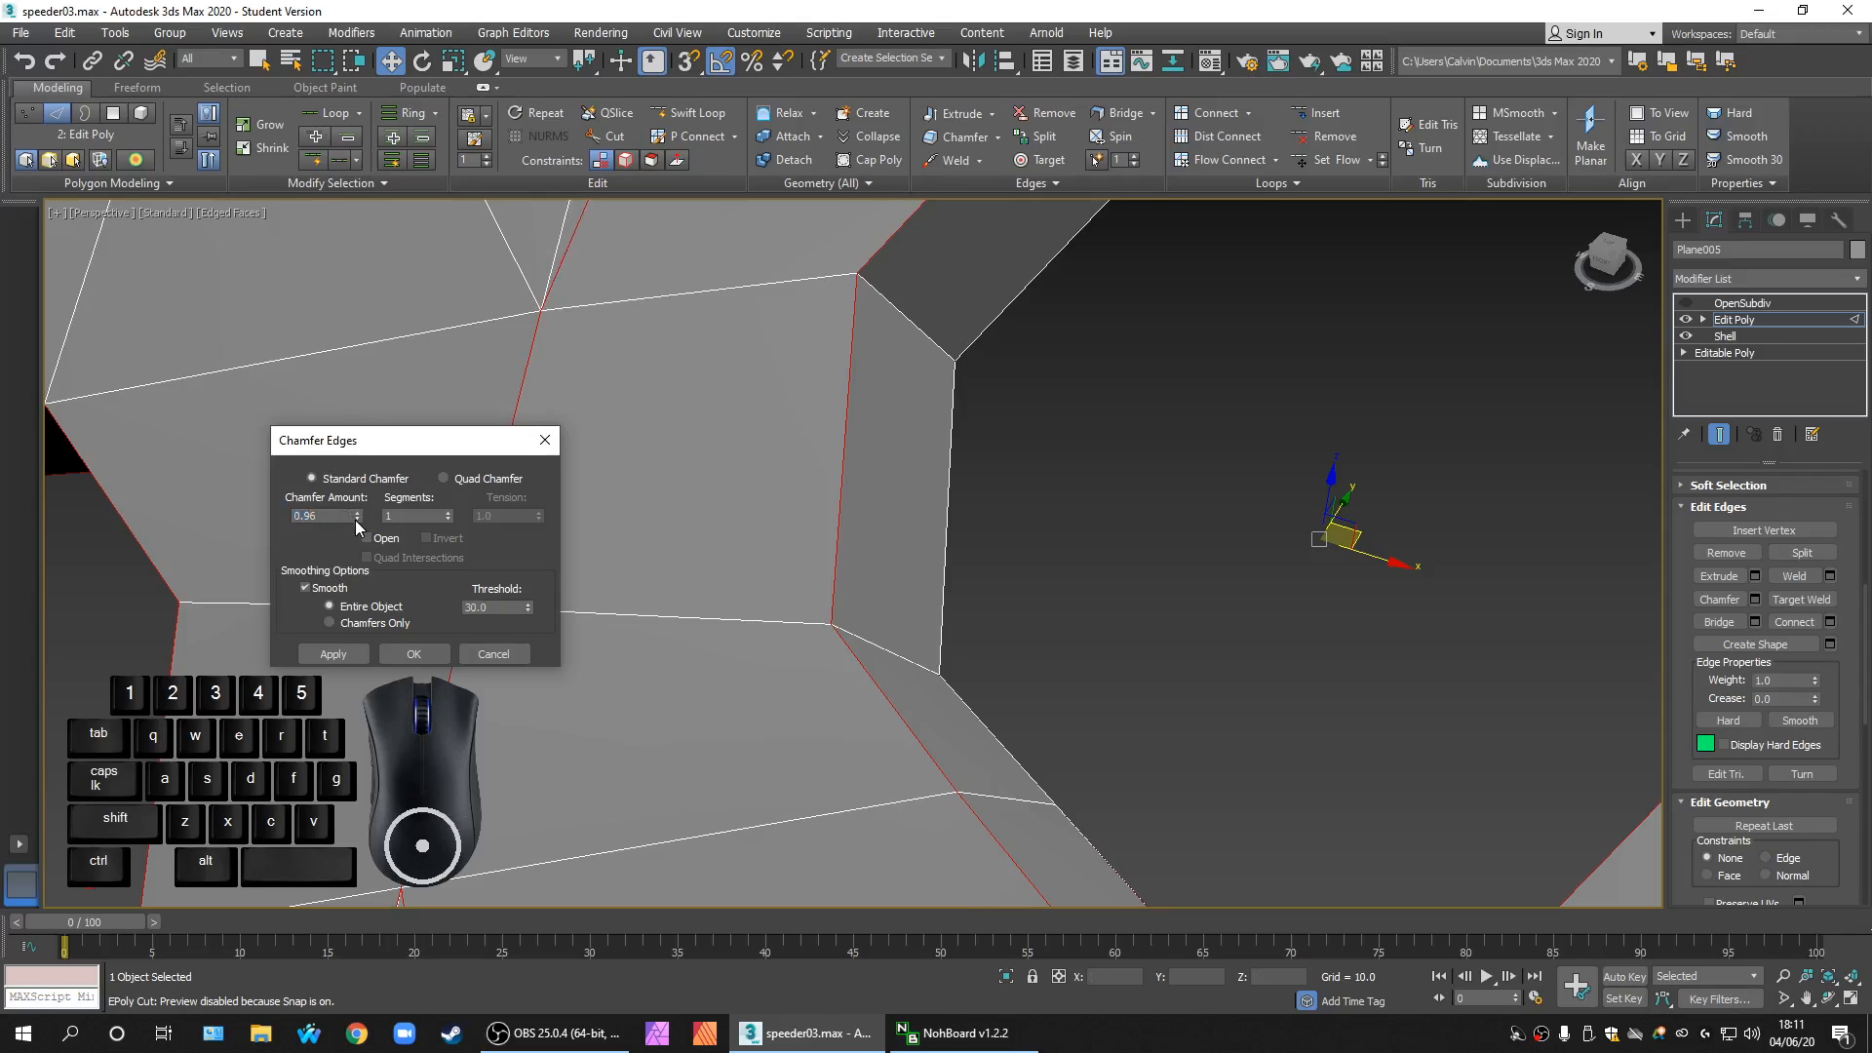
drag(334, 515, 296, 524)
text(0.1)
key(Return)
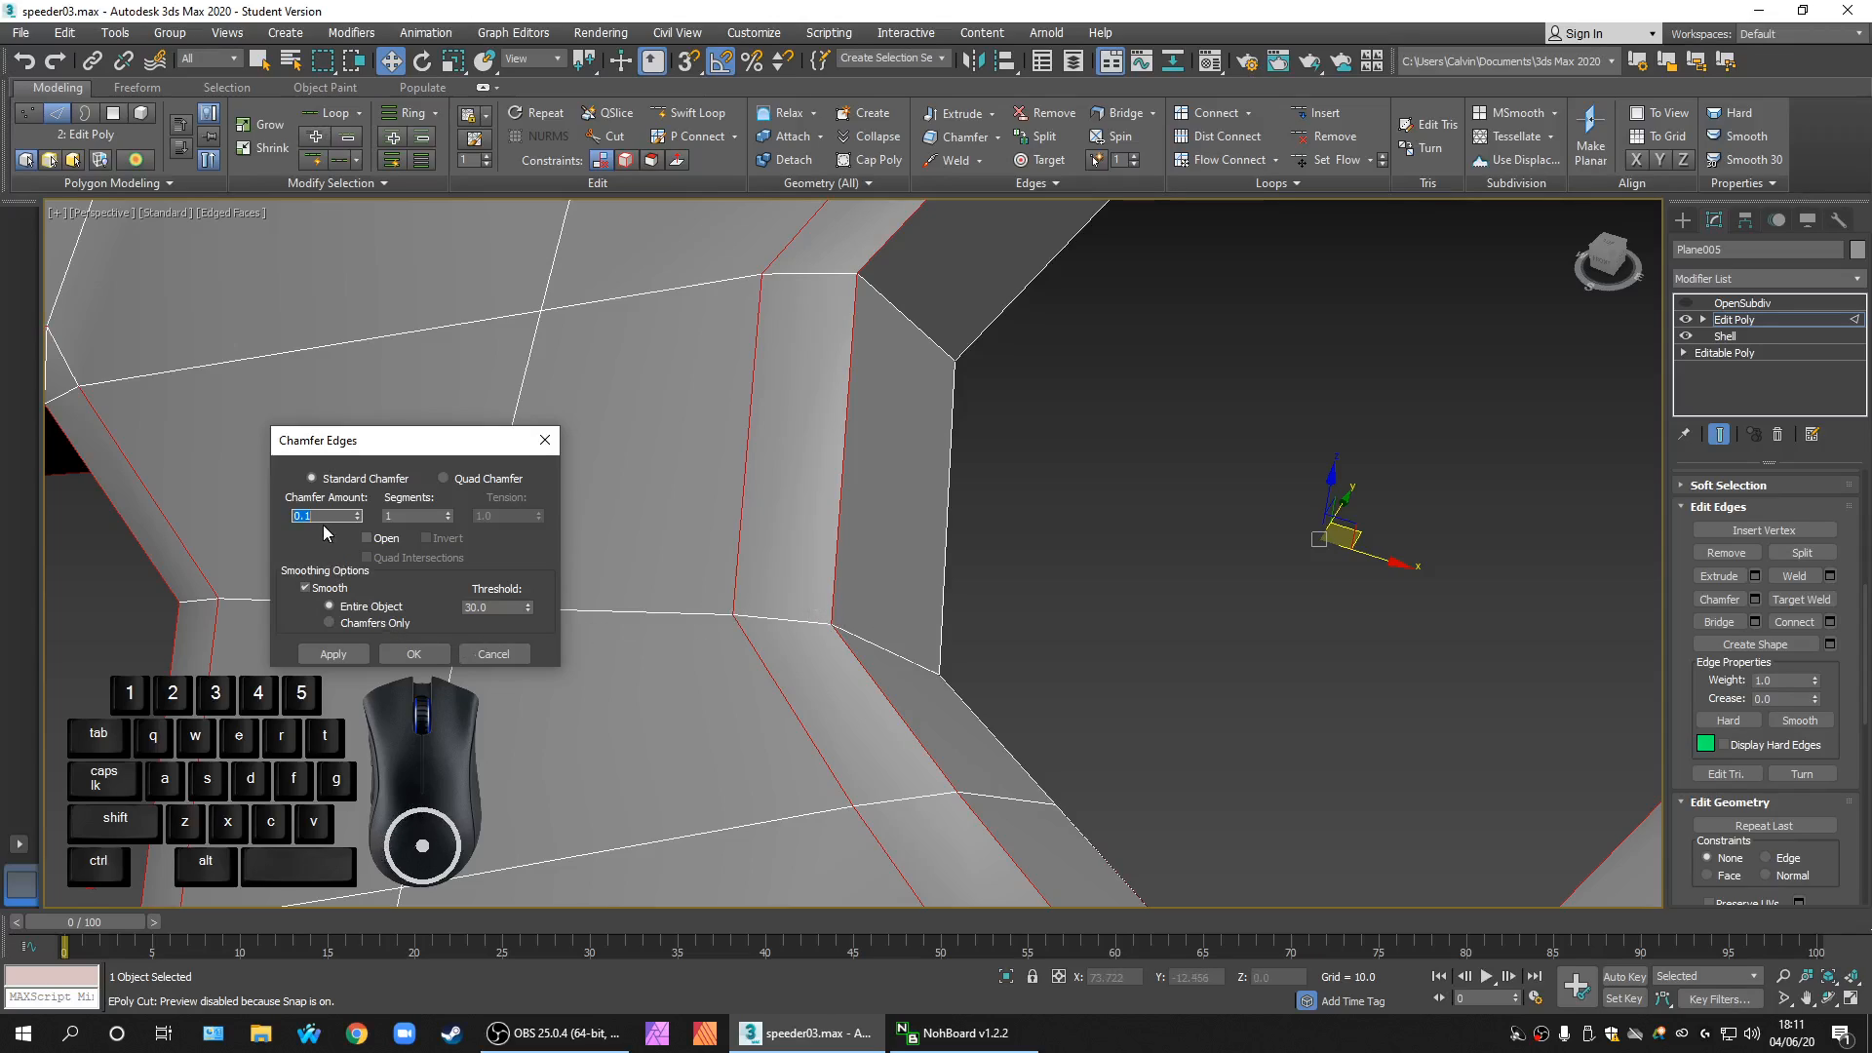
text(.05)
key(Return)
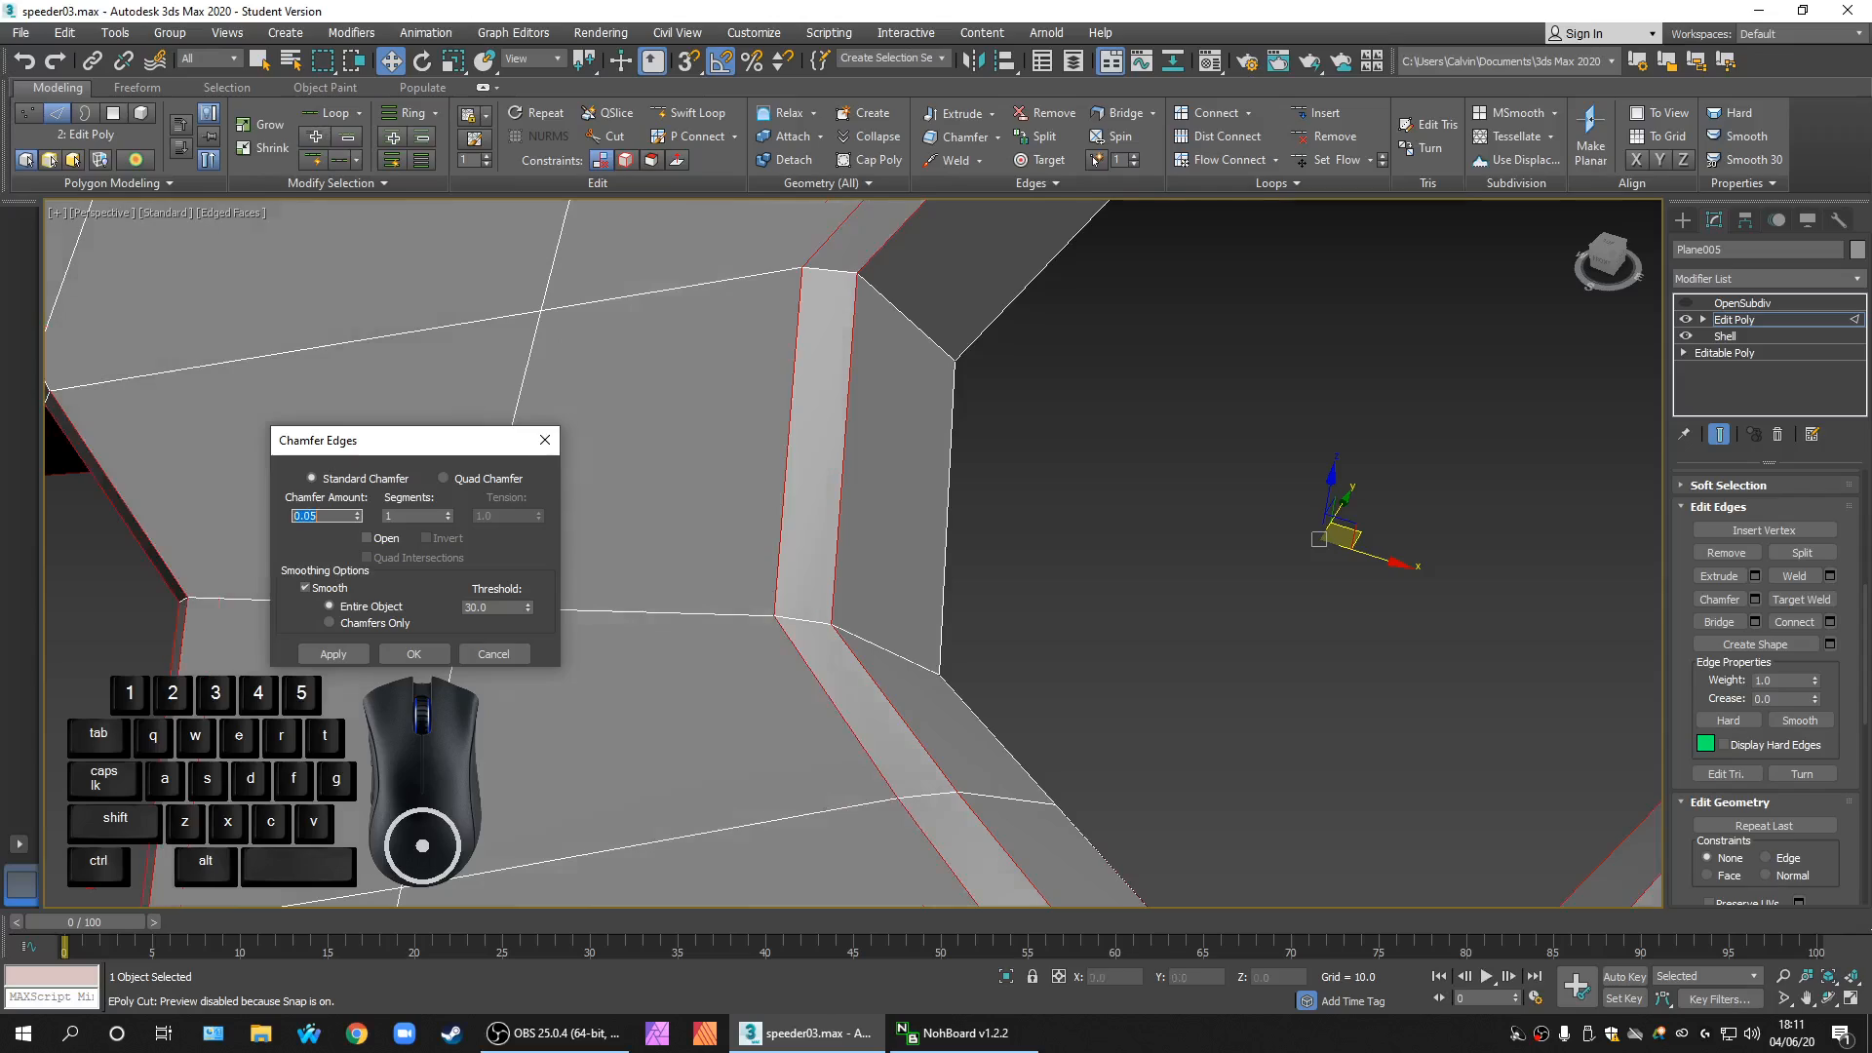
text(.01)
key(Return)
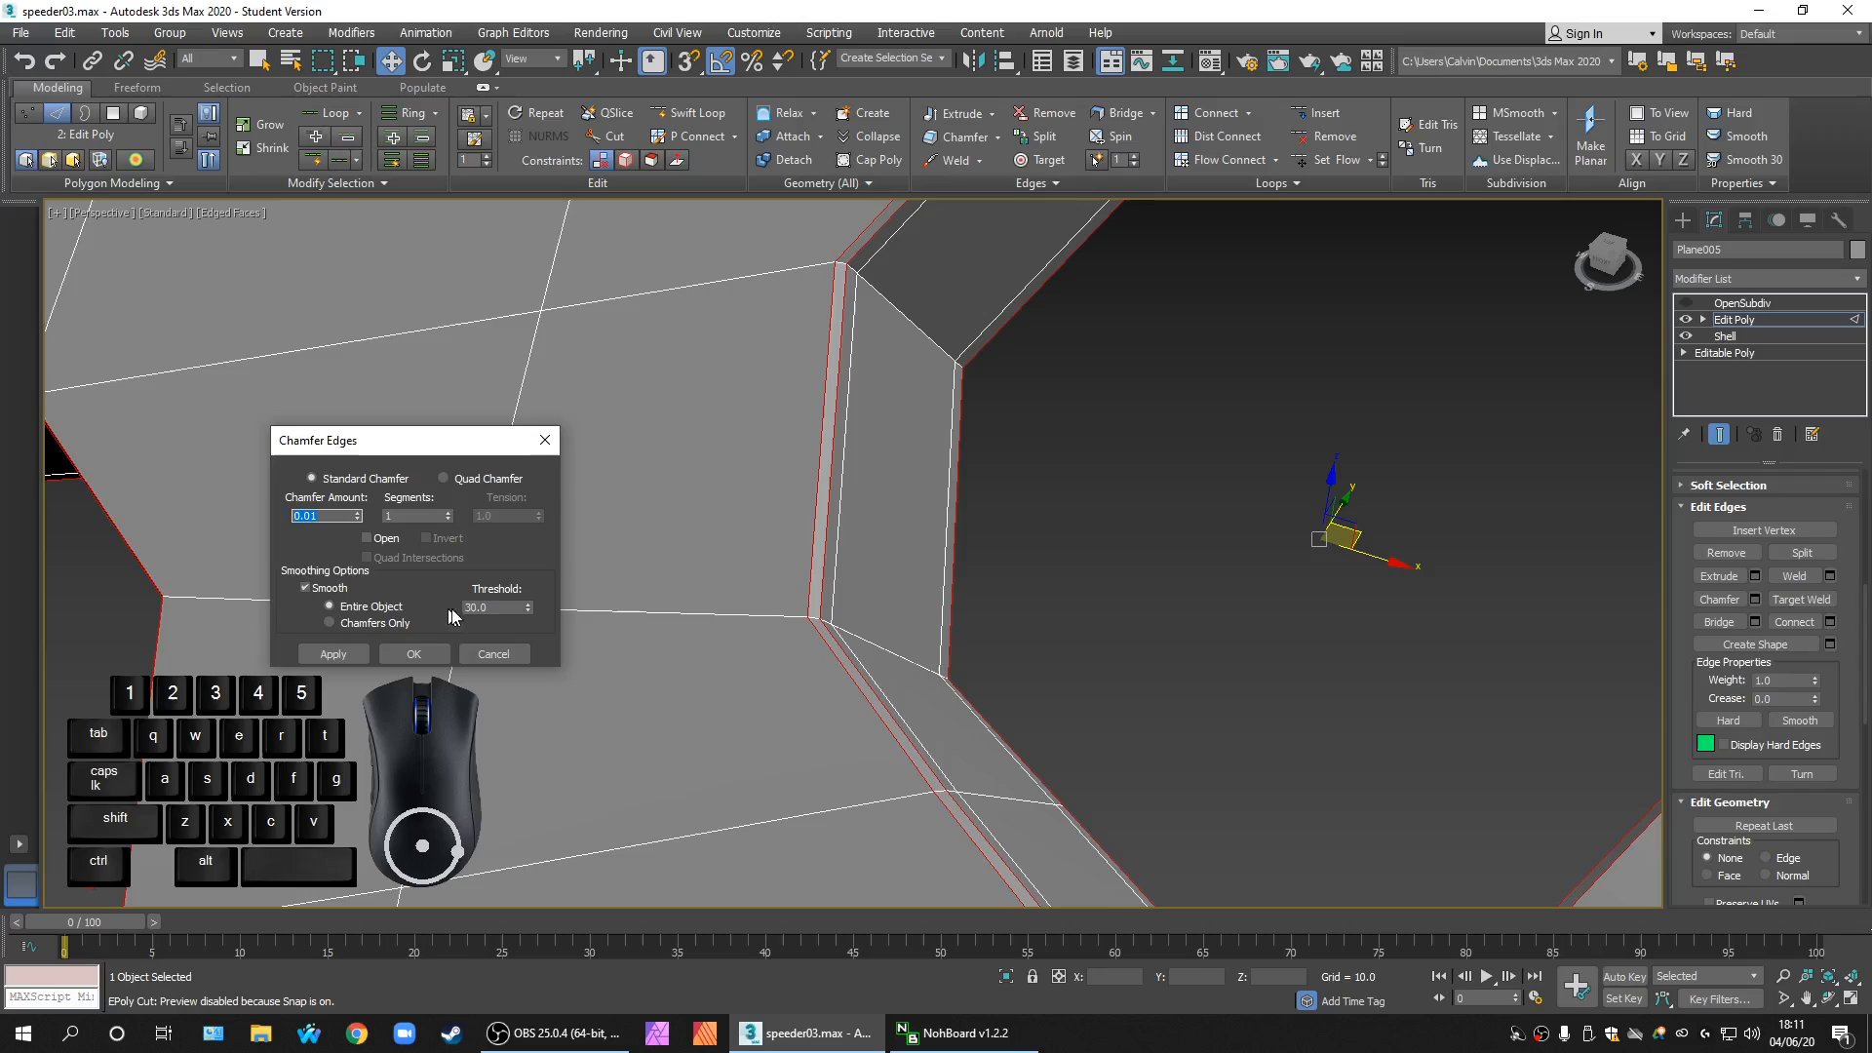
Step: Try a smaller chamfer amount of 0.005 on the hole rims and compare its spacing with the neighbouring support edges
scroll(965, 658, up, 3)
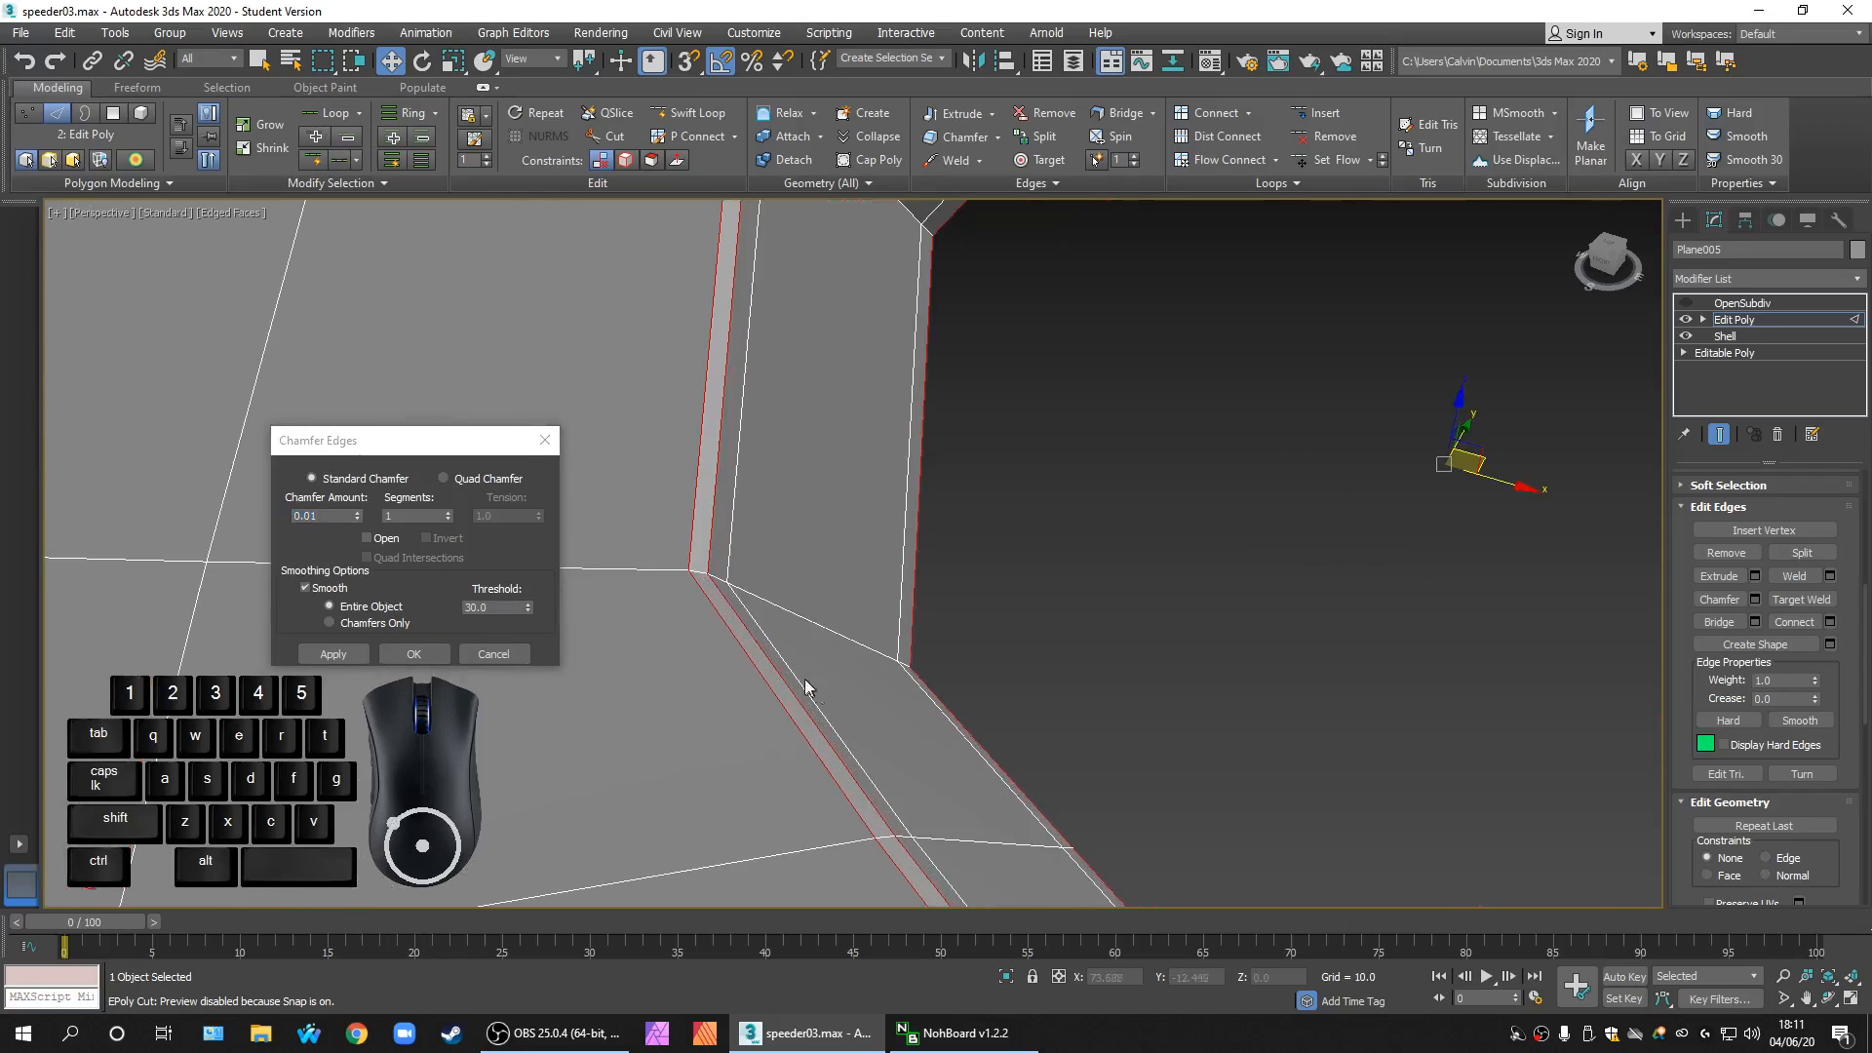
scroll(715, 560, up, 1)
scroll(721, 576, down, 1)
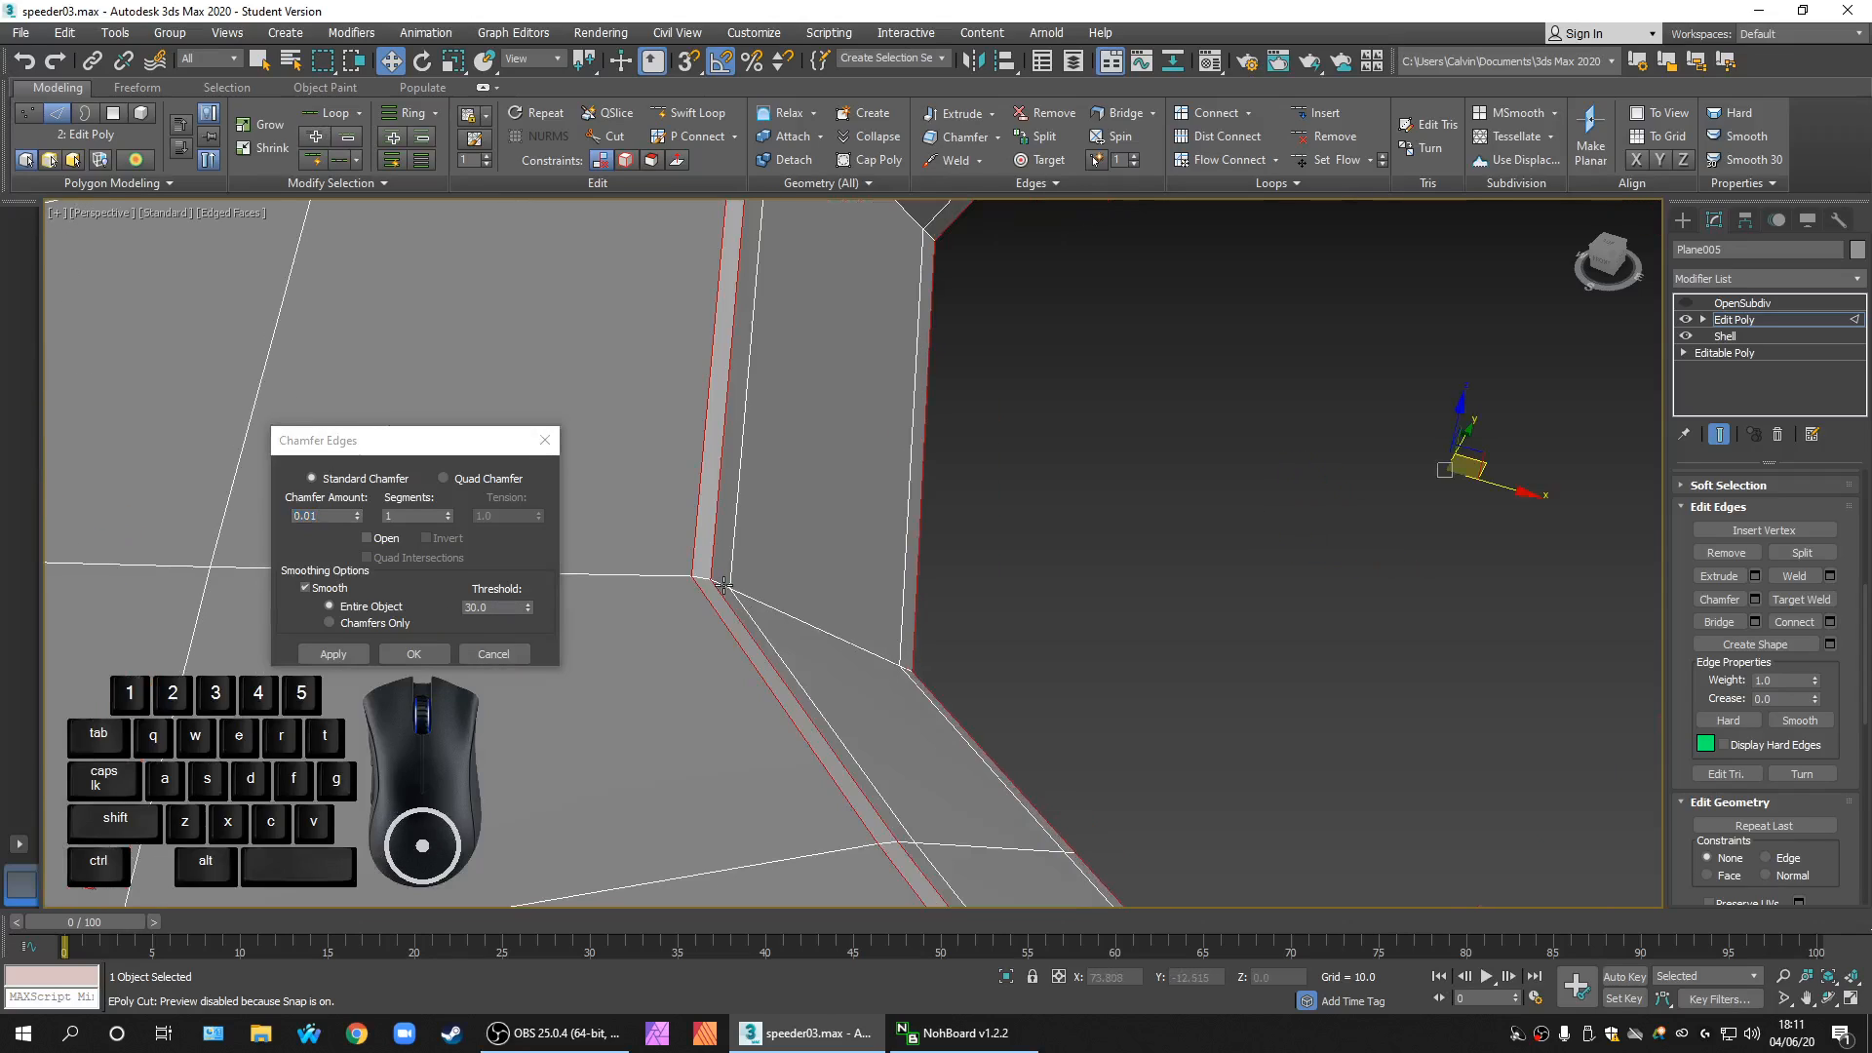
click(318, 523)
drag(312, 524, 316, 527)
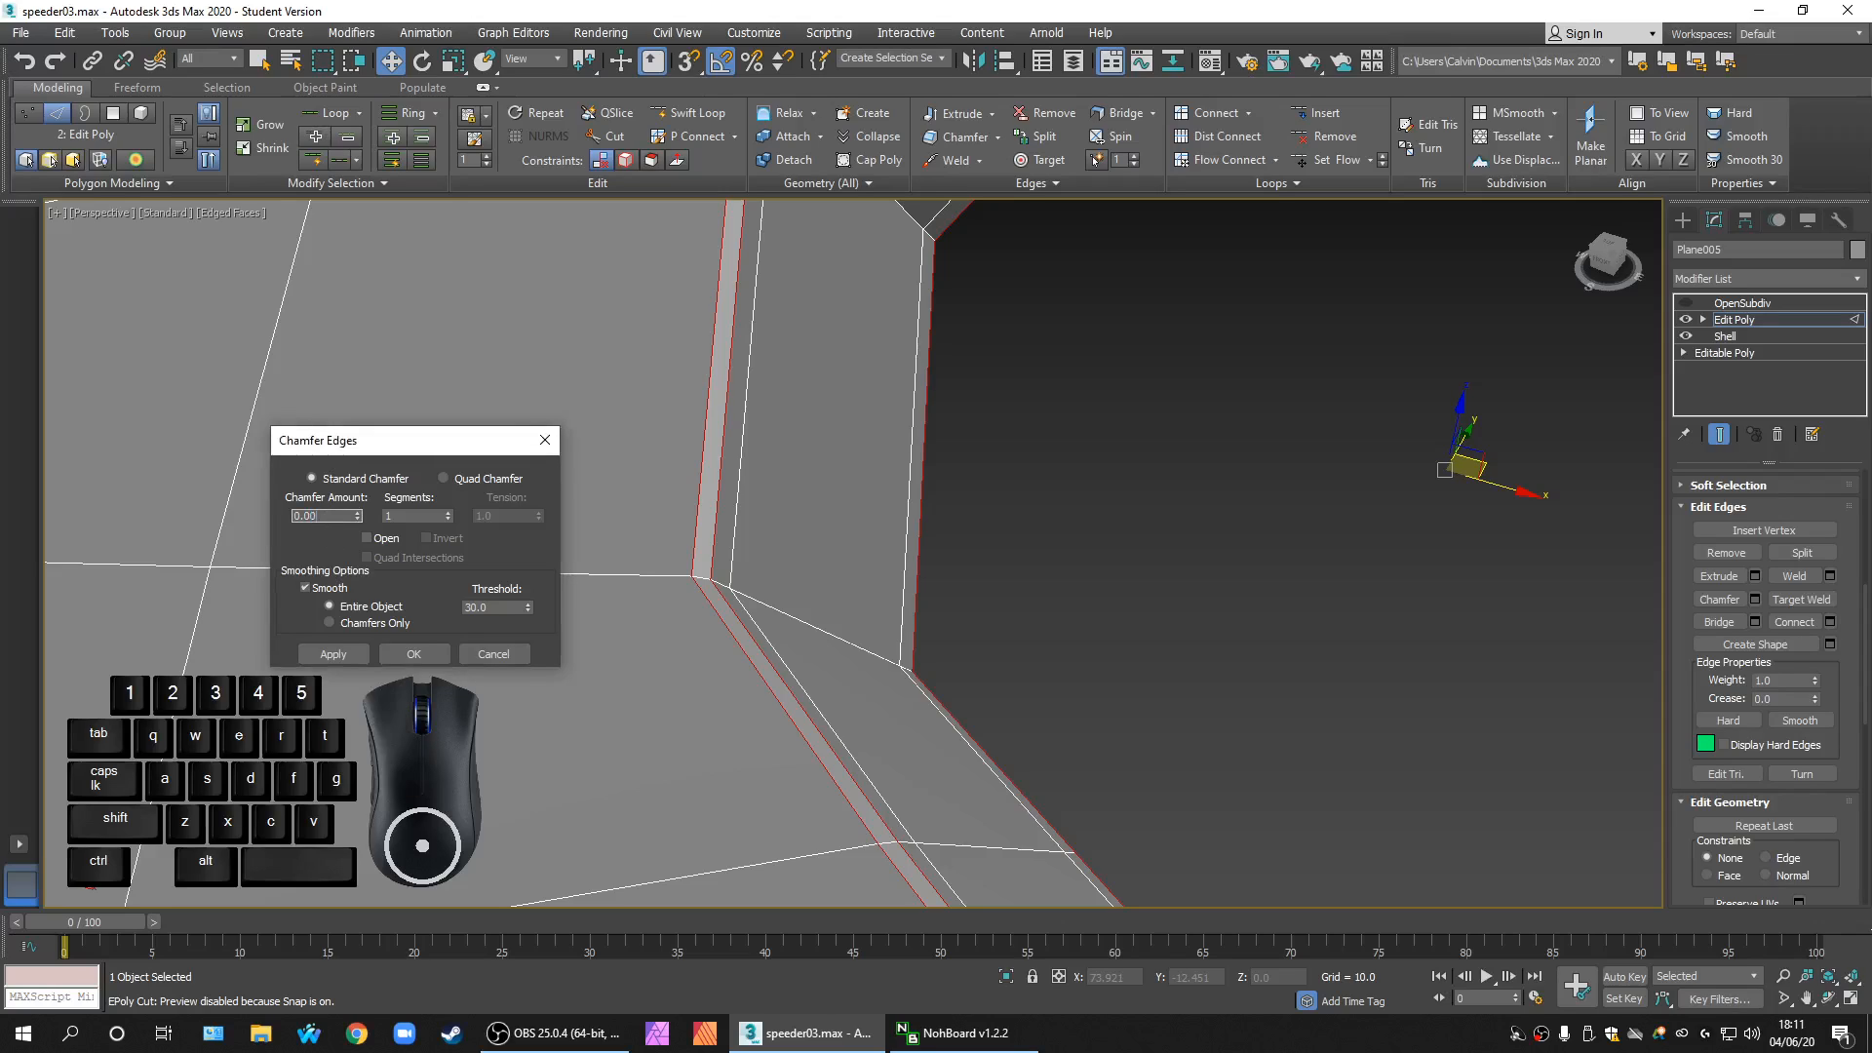
key(Return)
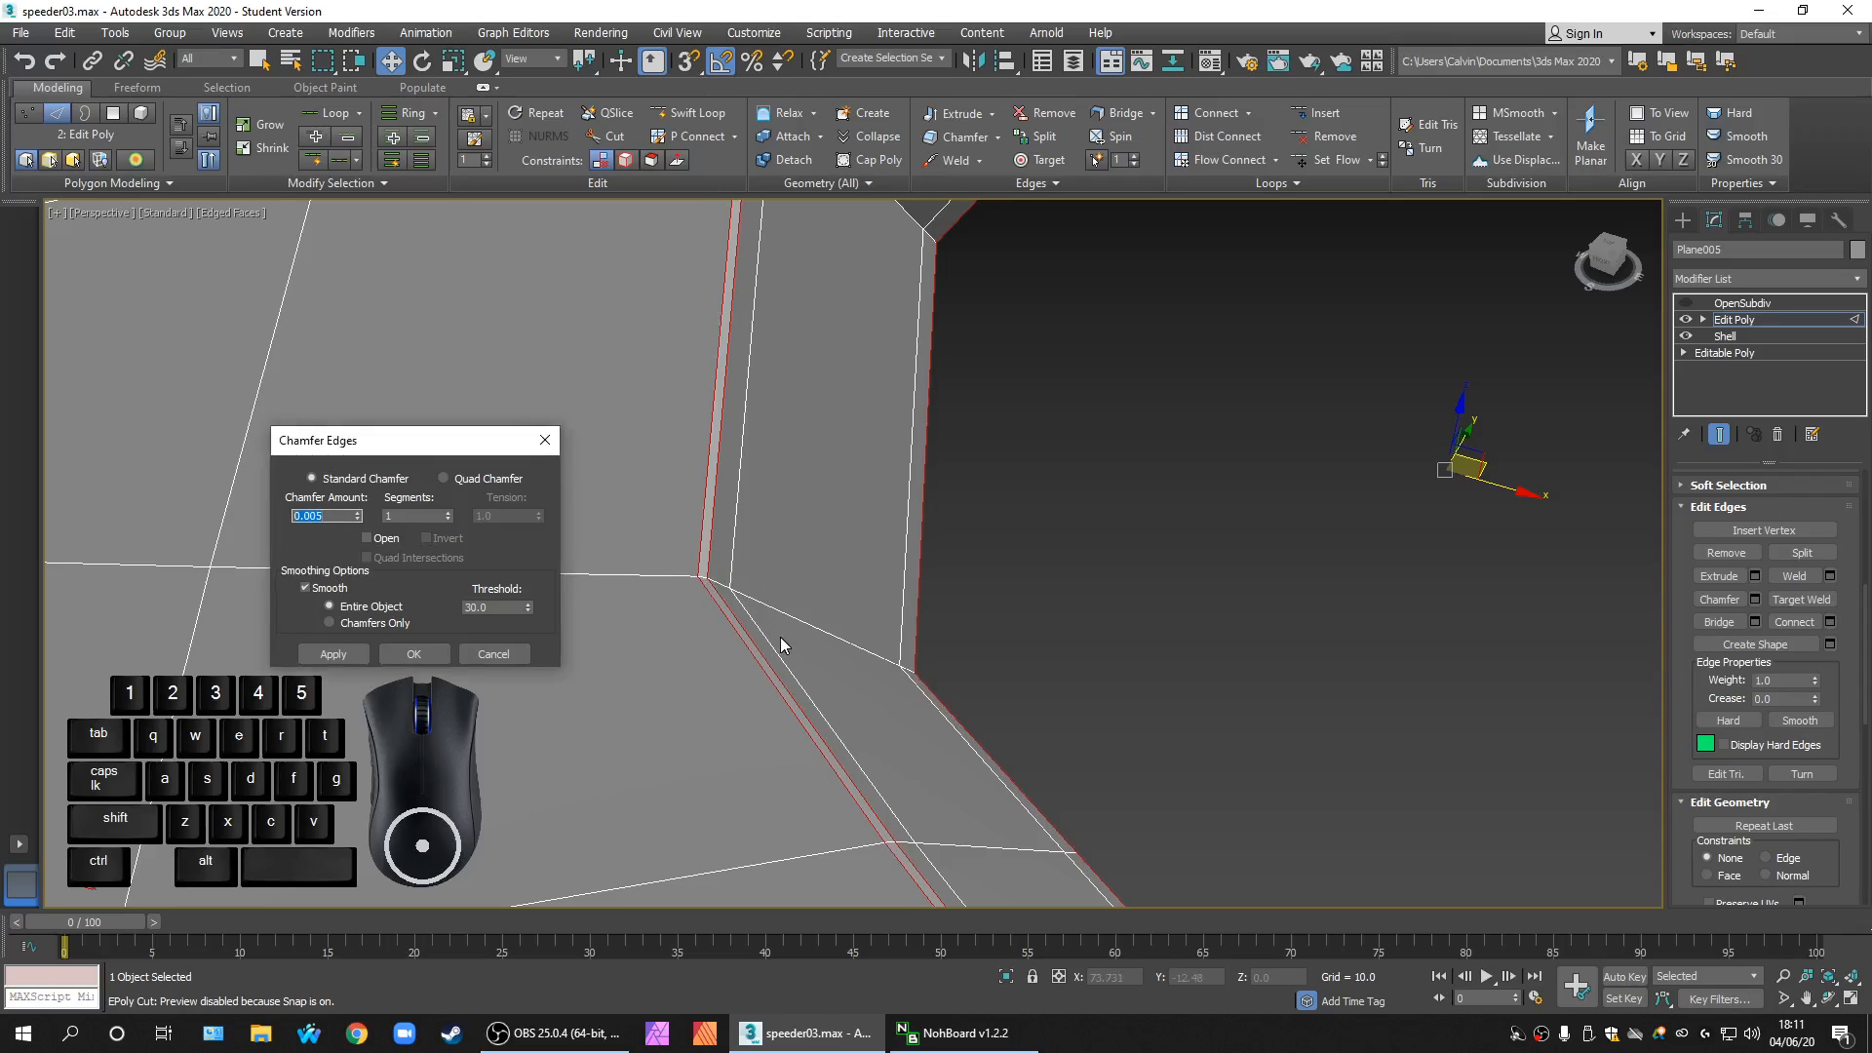
scroll(781, 624, down, 5)
scroll(779, 597, up, 4)
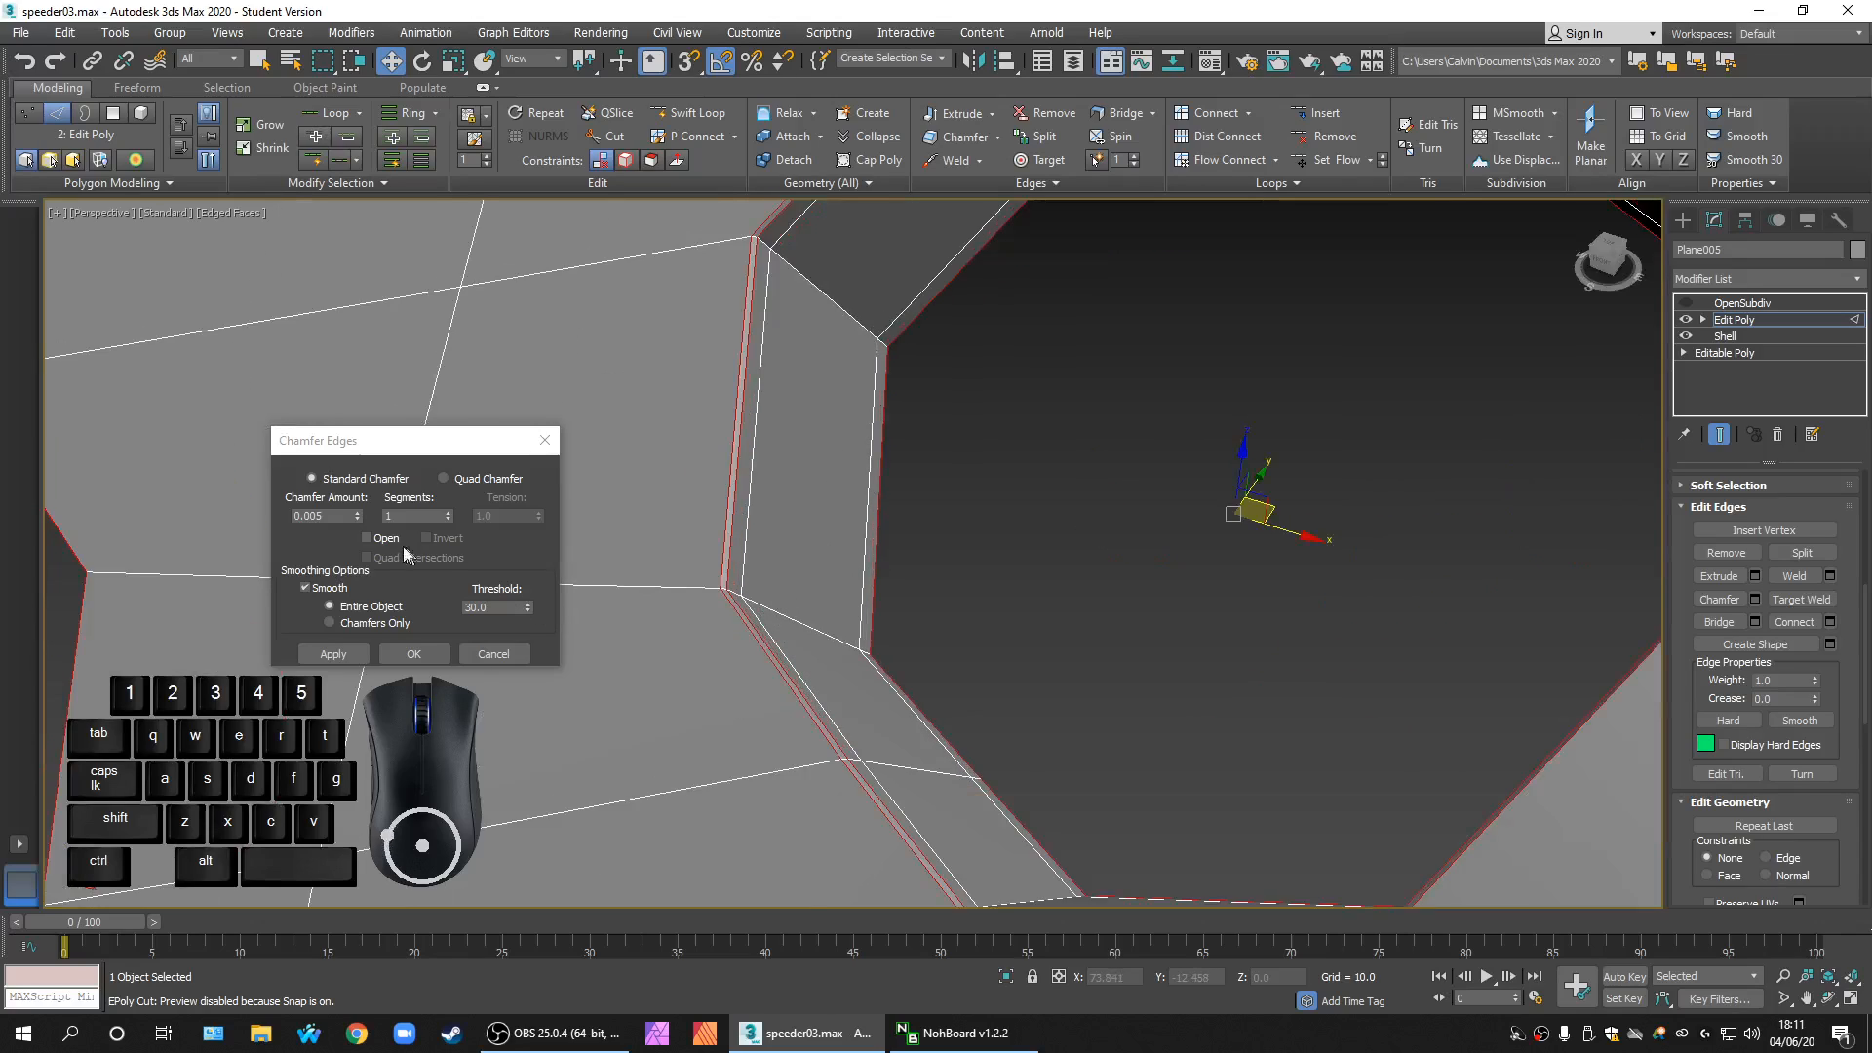
Step: Set the rim chamfer amount to 0.01 and apply it to both holes
drag(310, 515, 339, 531)
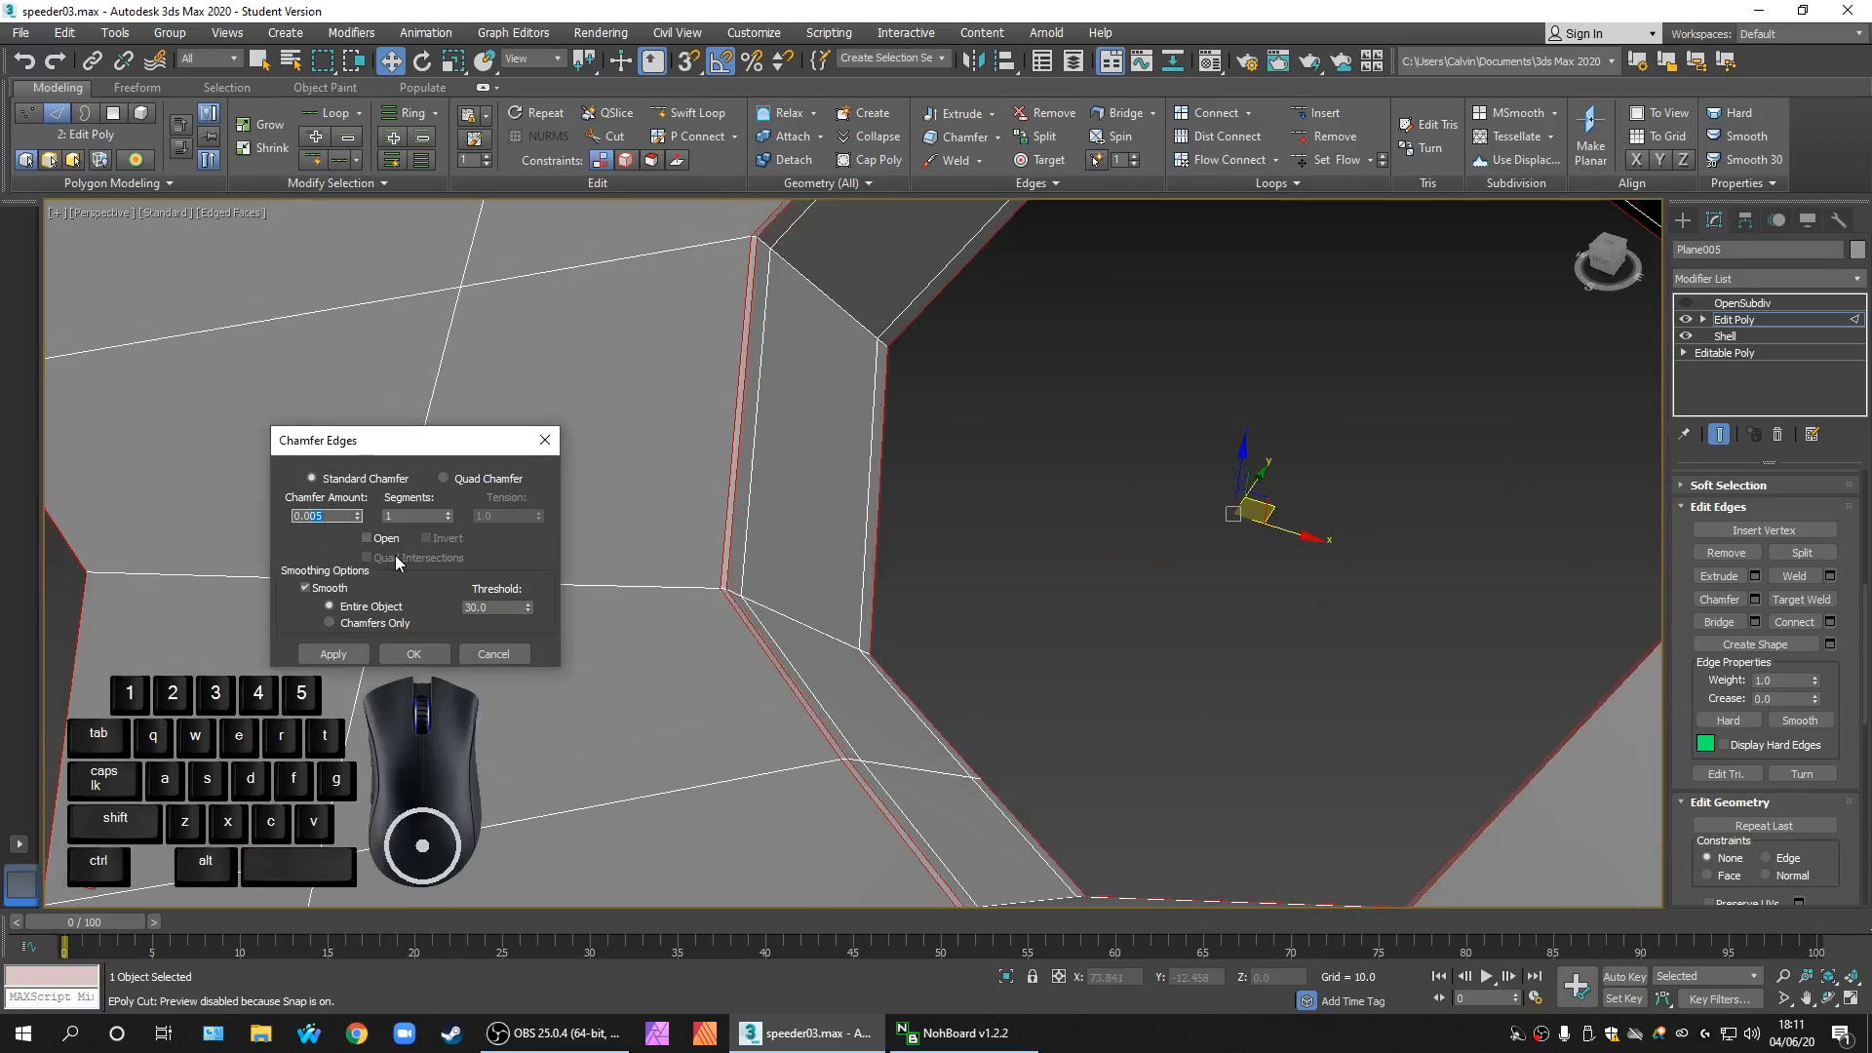
text(1)
key(Return)
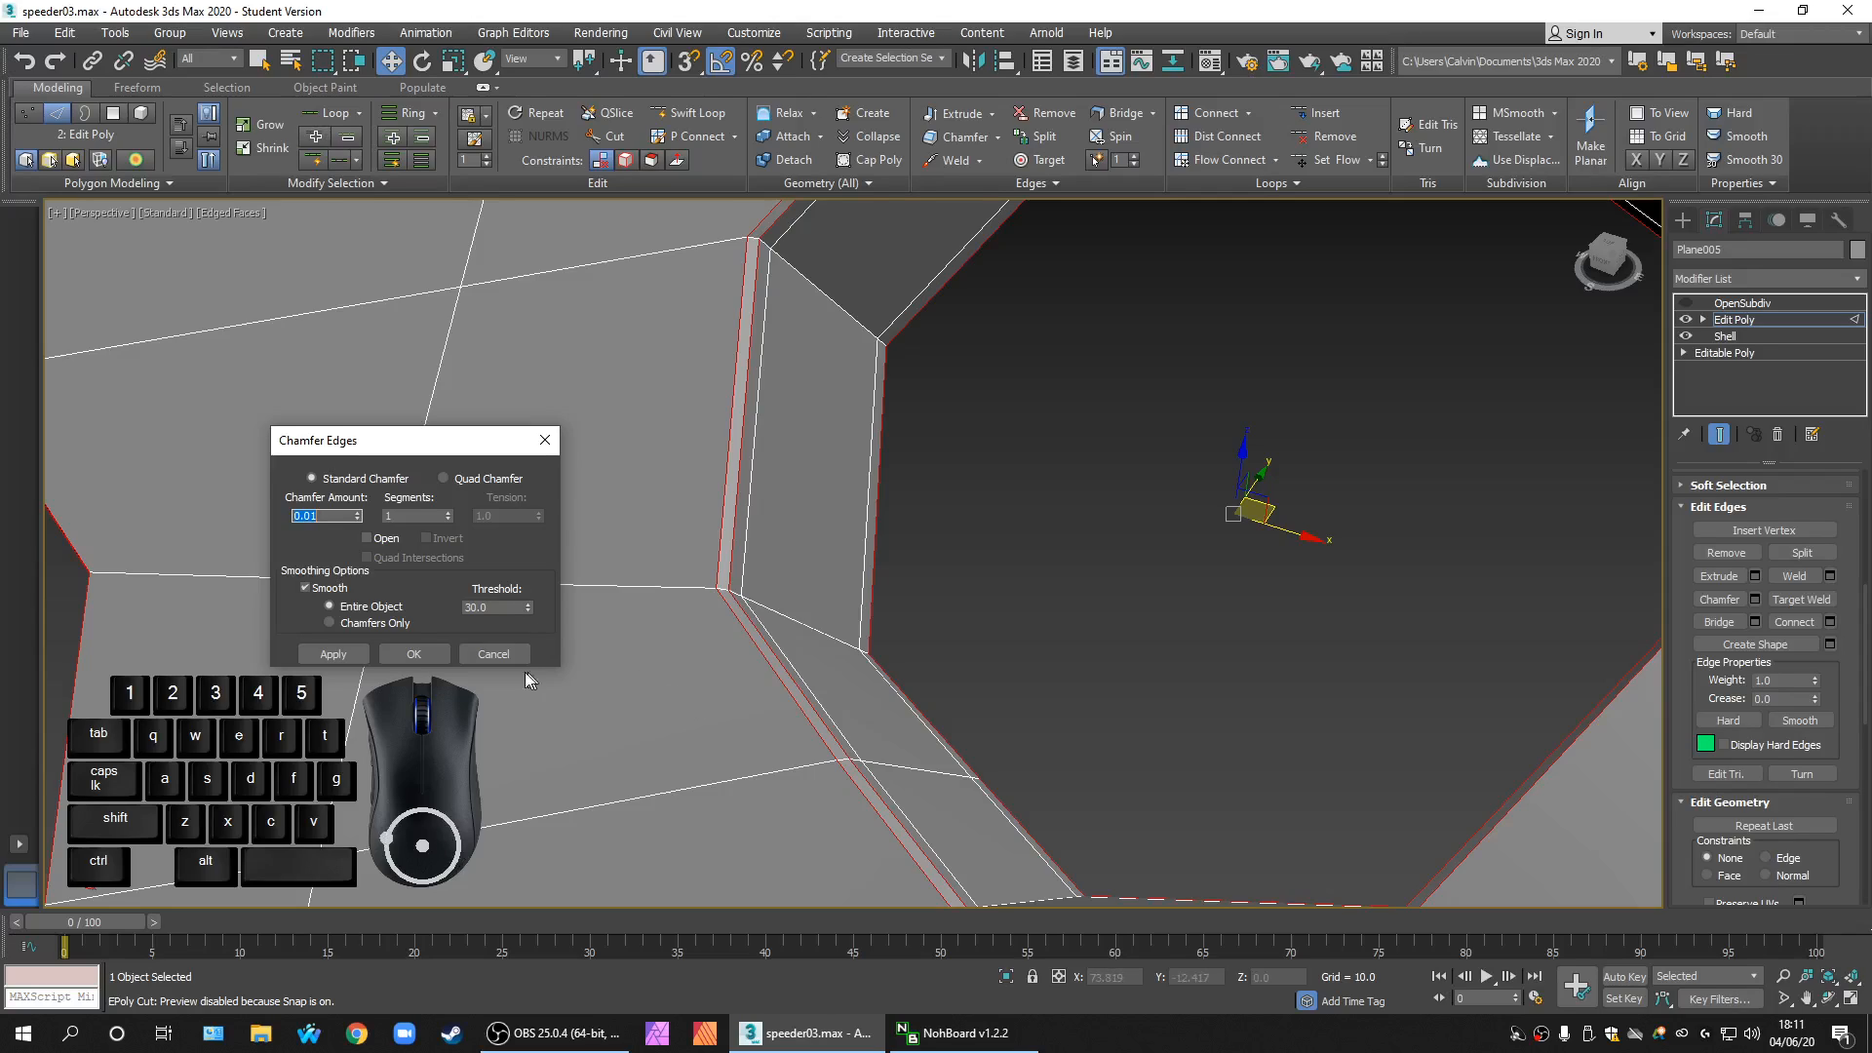
click(414, 654)
Step: Show the OpenSubdiv result without edged faces and inspect the smoothed rims of both holes
scroll(750, 660, down, 4)
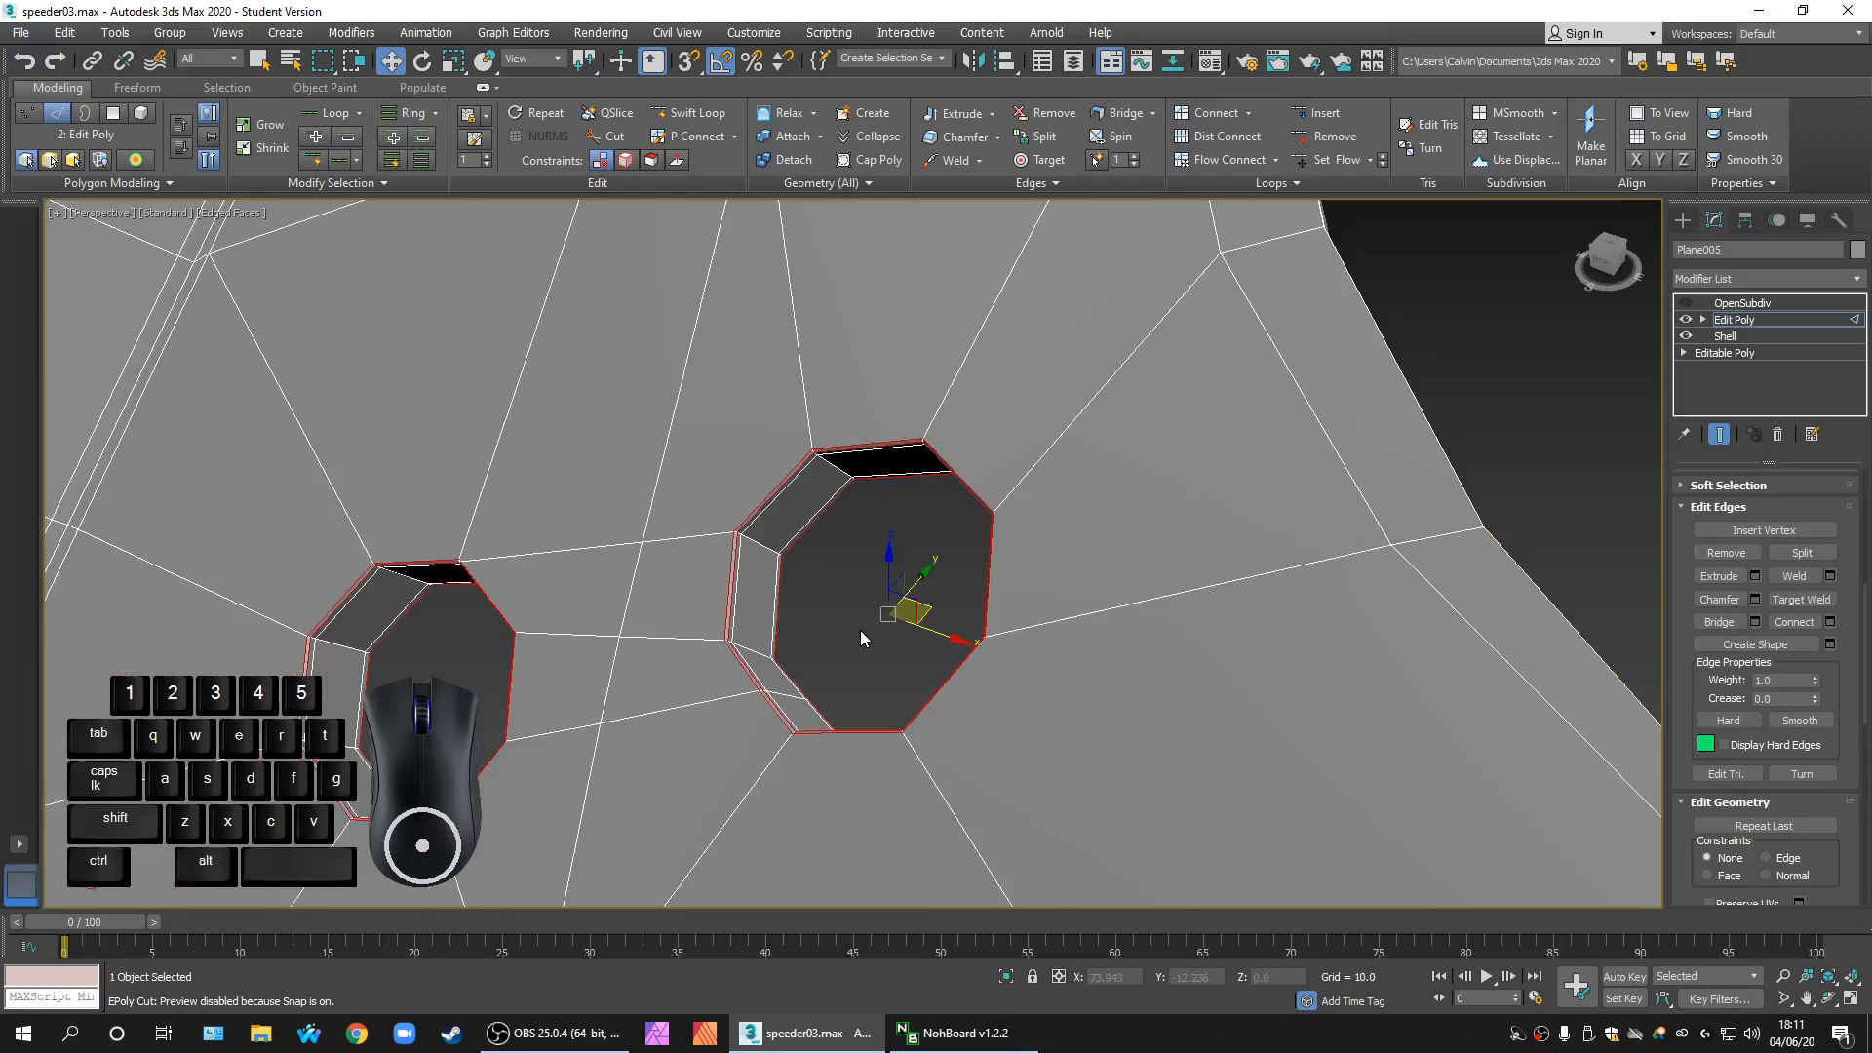
click(1742, 304)
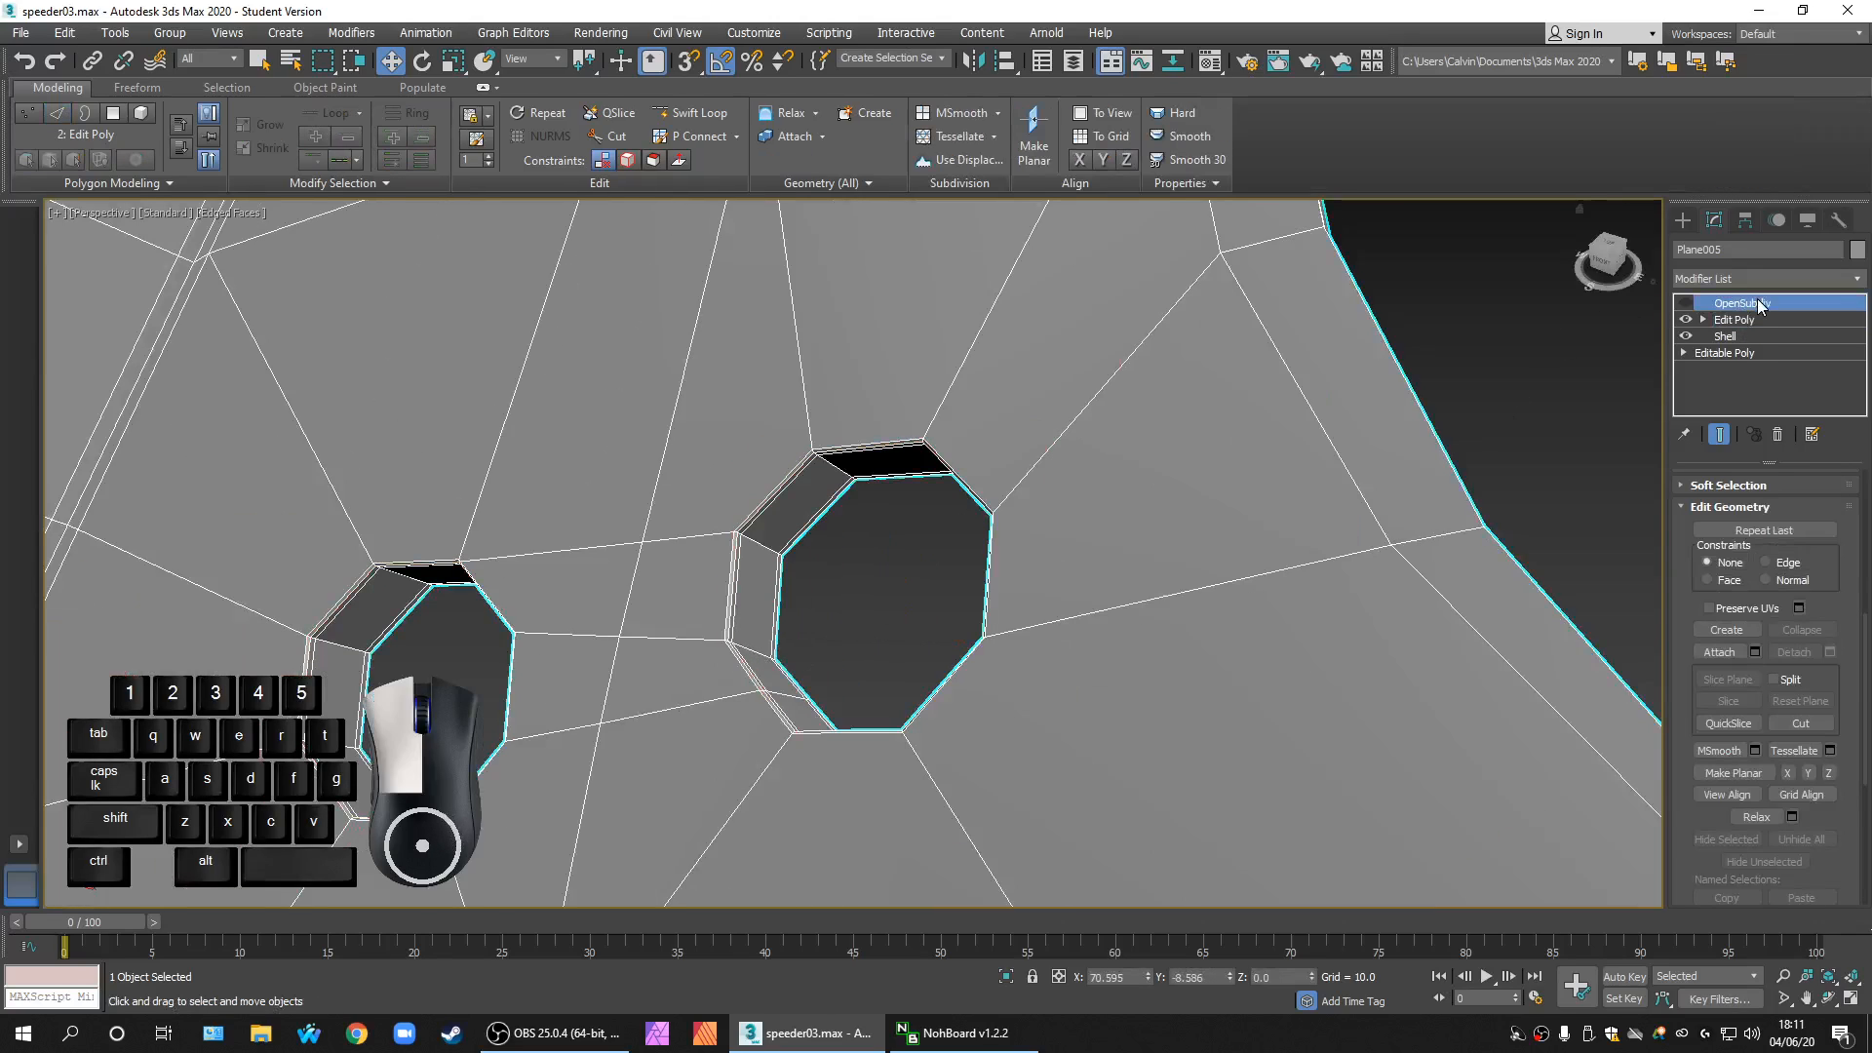
click(1685, 303)
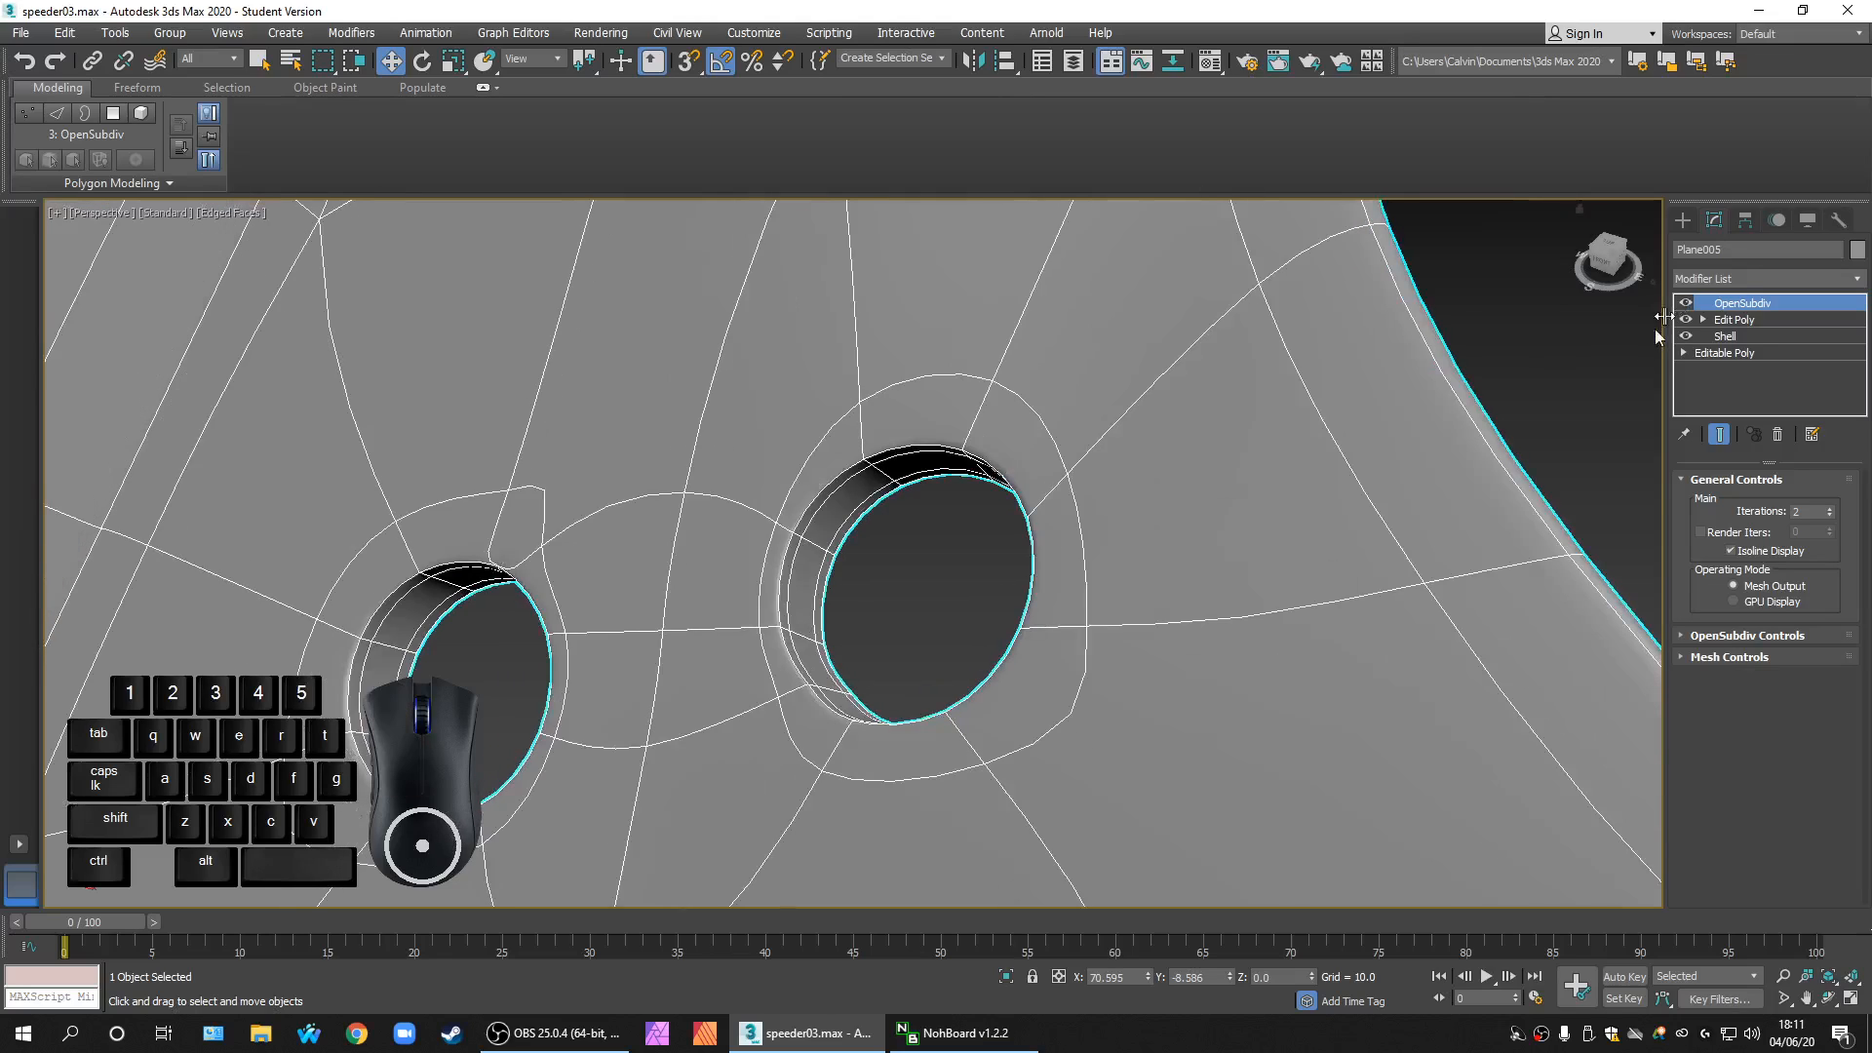
key(F4)
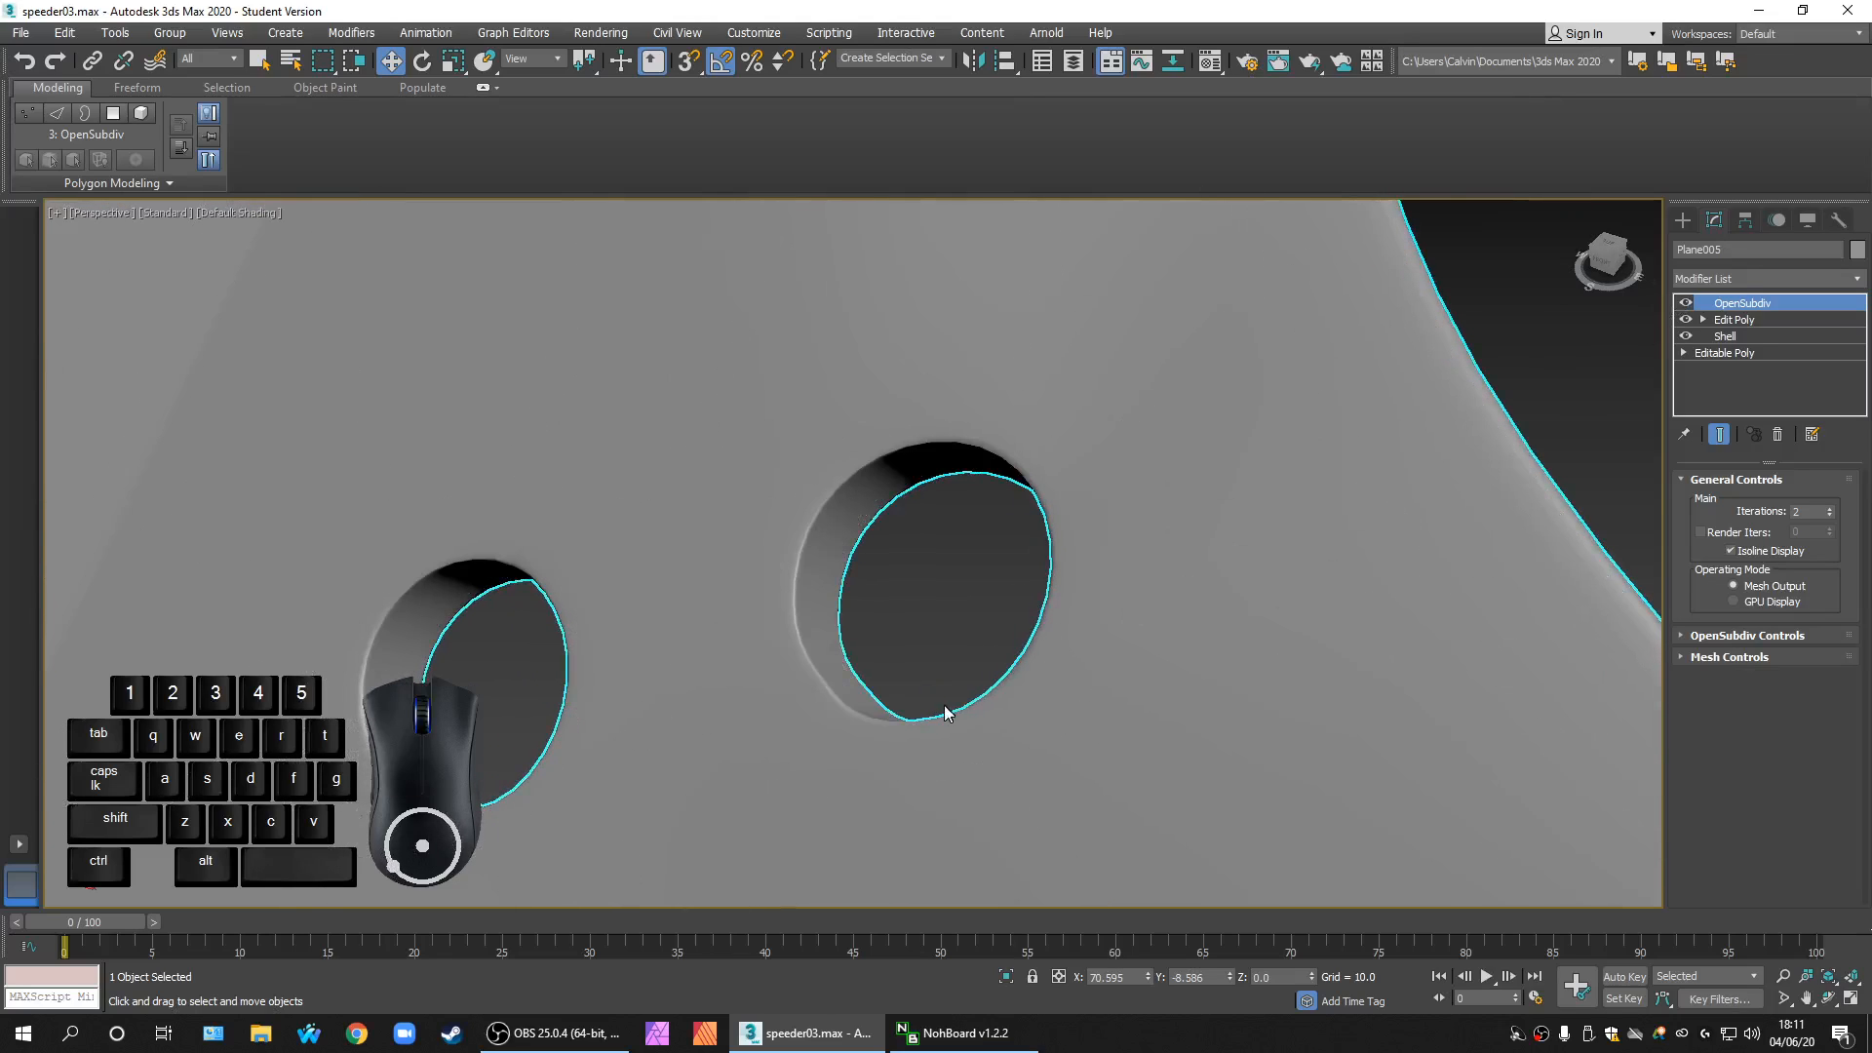
alt+middle_drag(944, 712, 1062, 602)
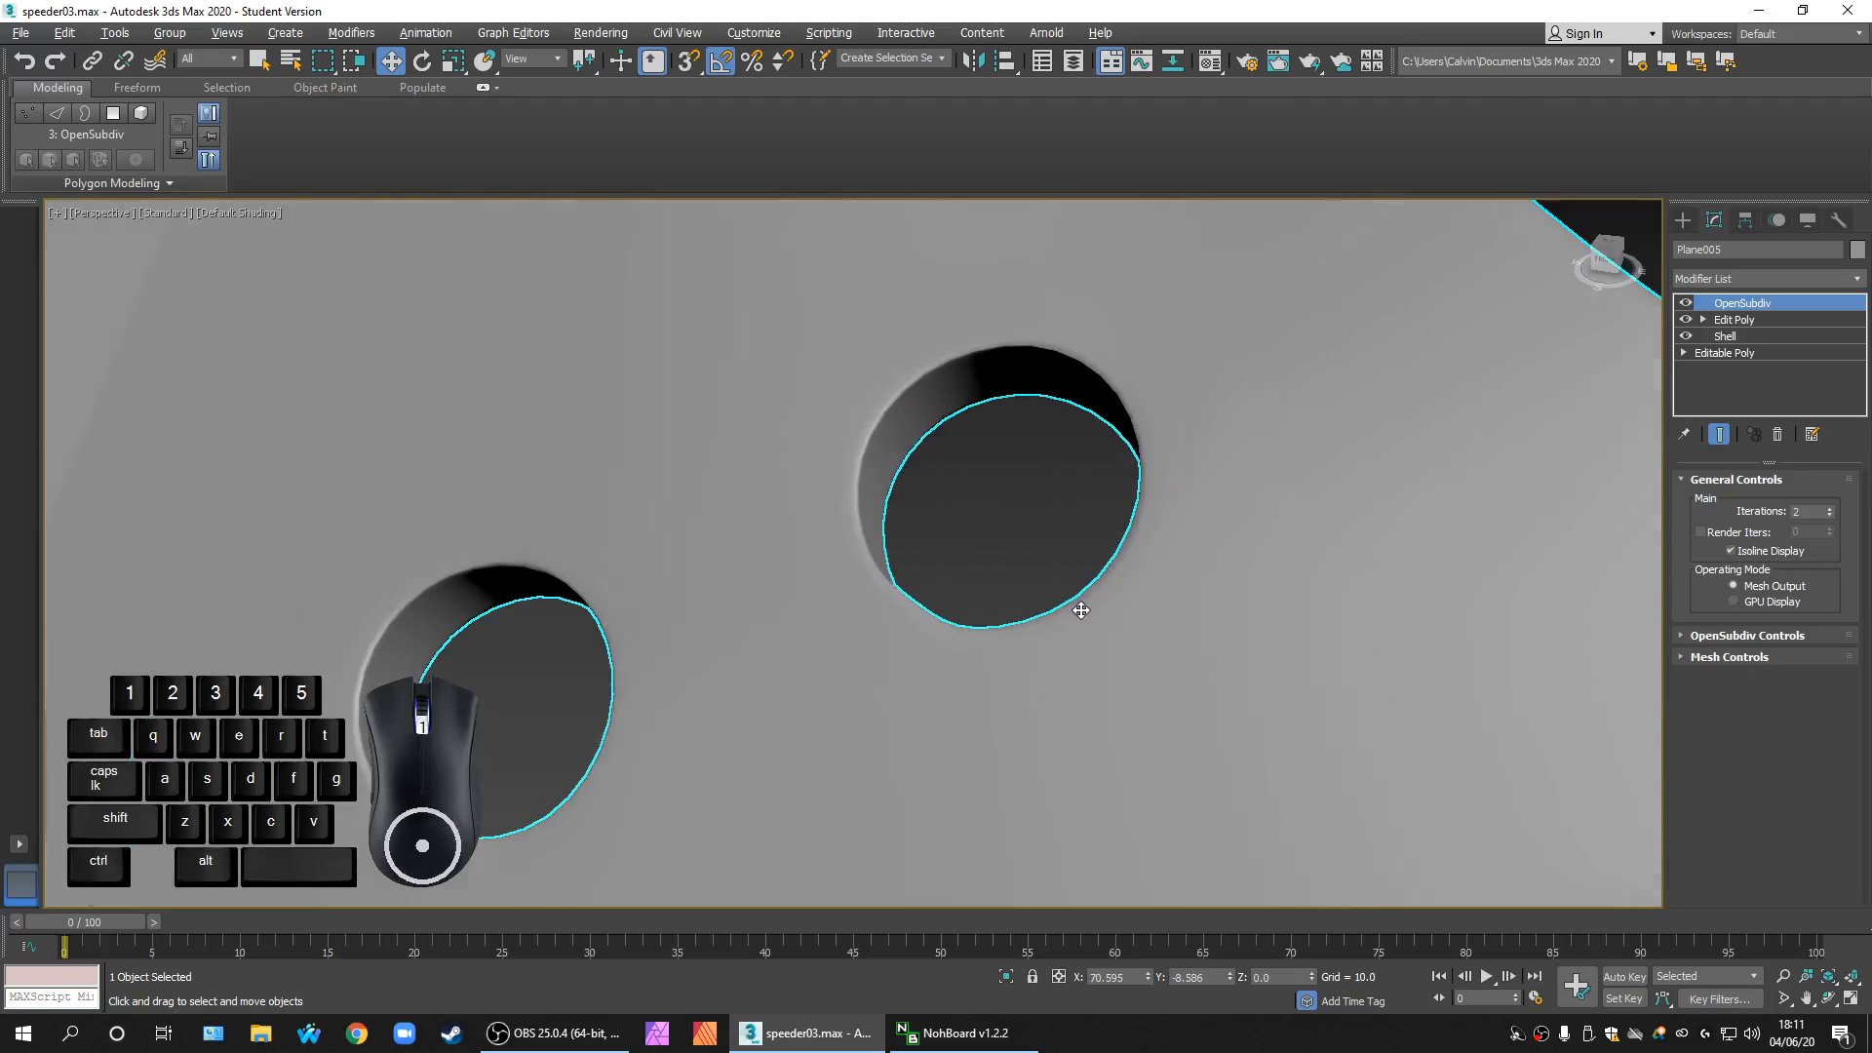
Step: Return to the Edit Poly modifier, turn edged faces back on and examine the smoothed edge flow around both holes
click(1734, 322)
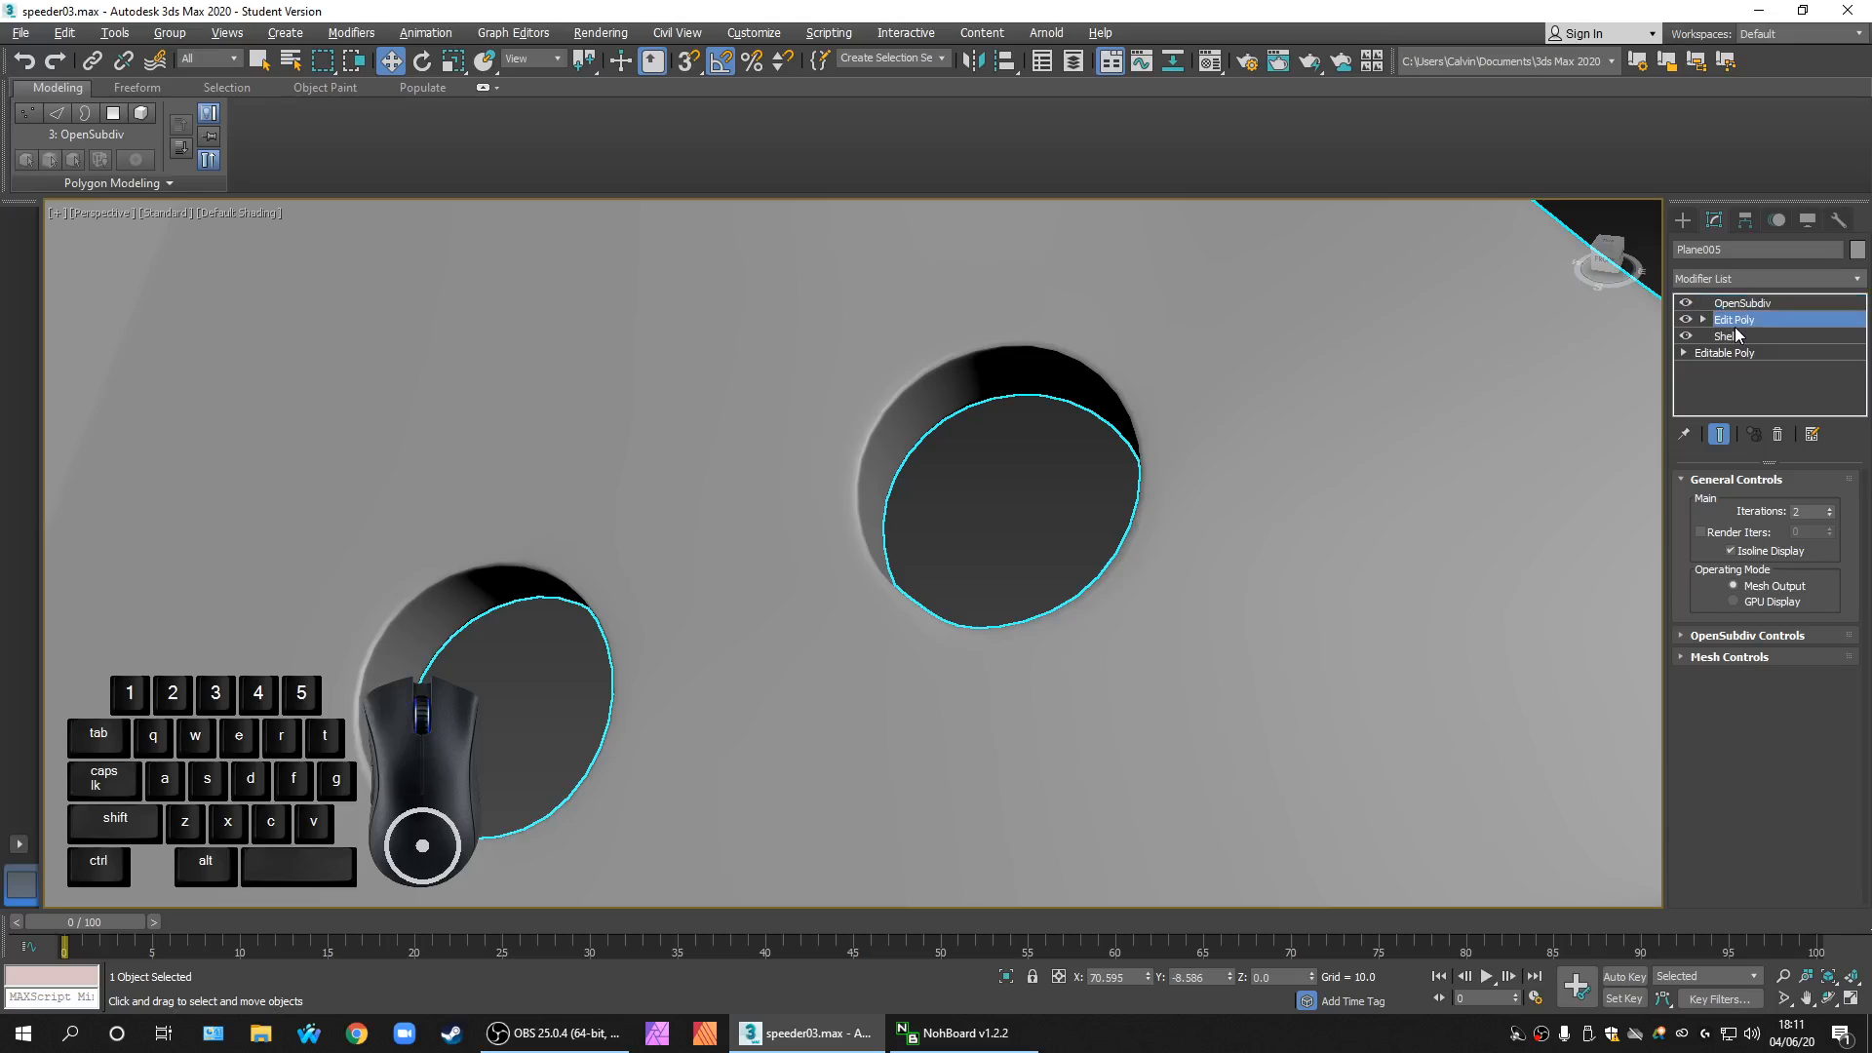
scroll(1337, 514, down, 2)
scroll(1225, 619, down, 2)
key(F4)
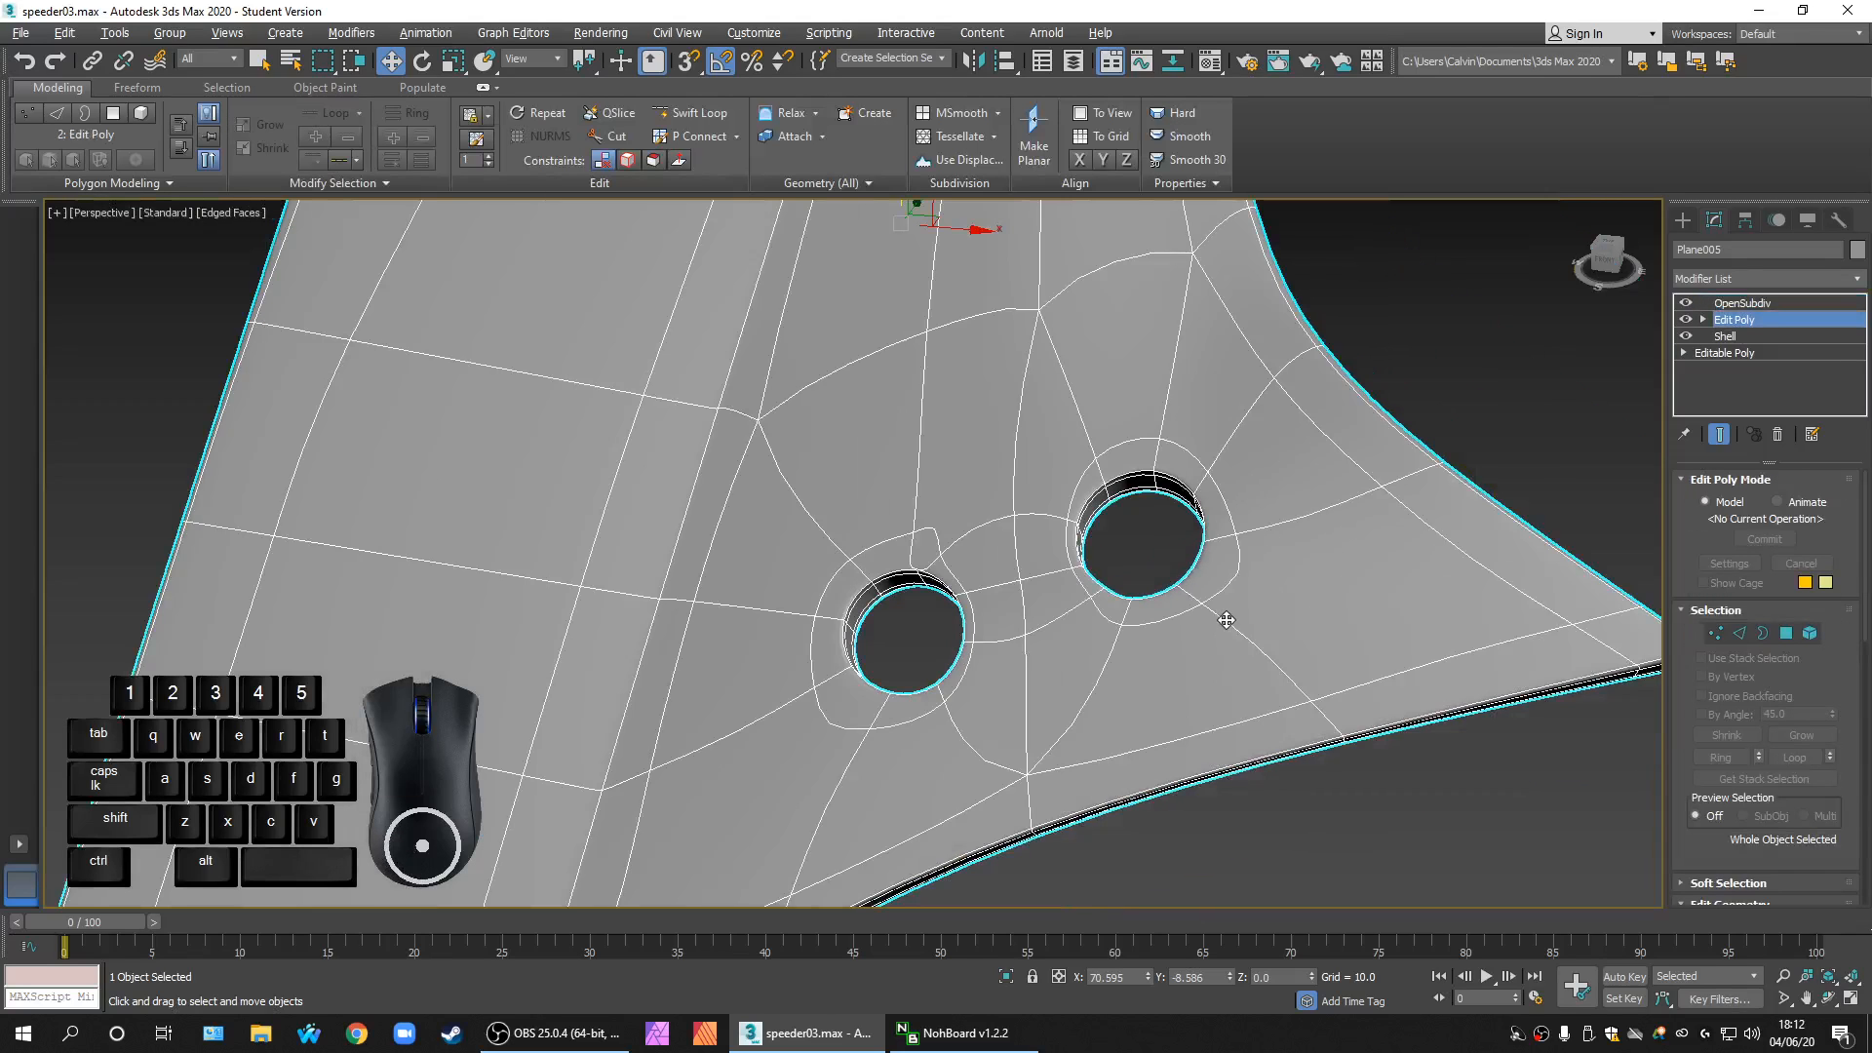
scroll(1161, 647, up, 4)
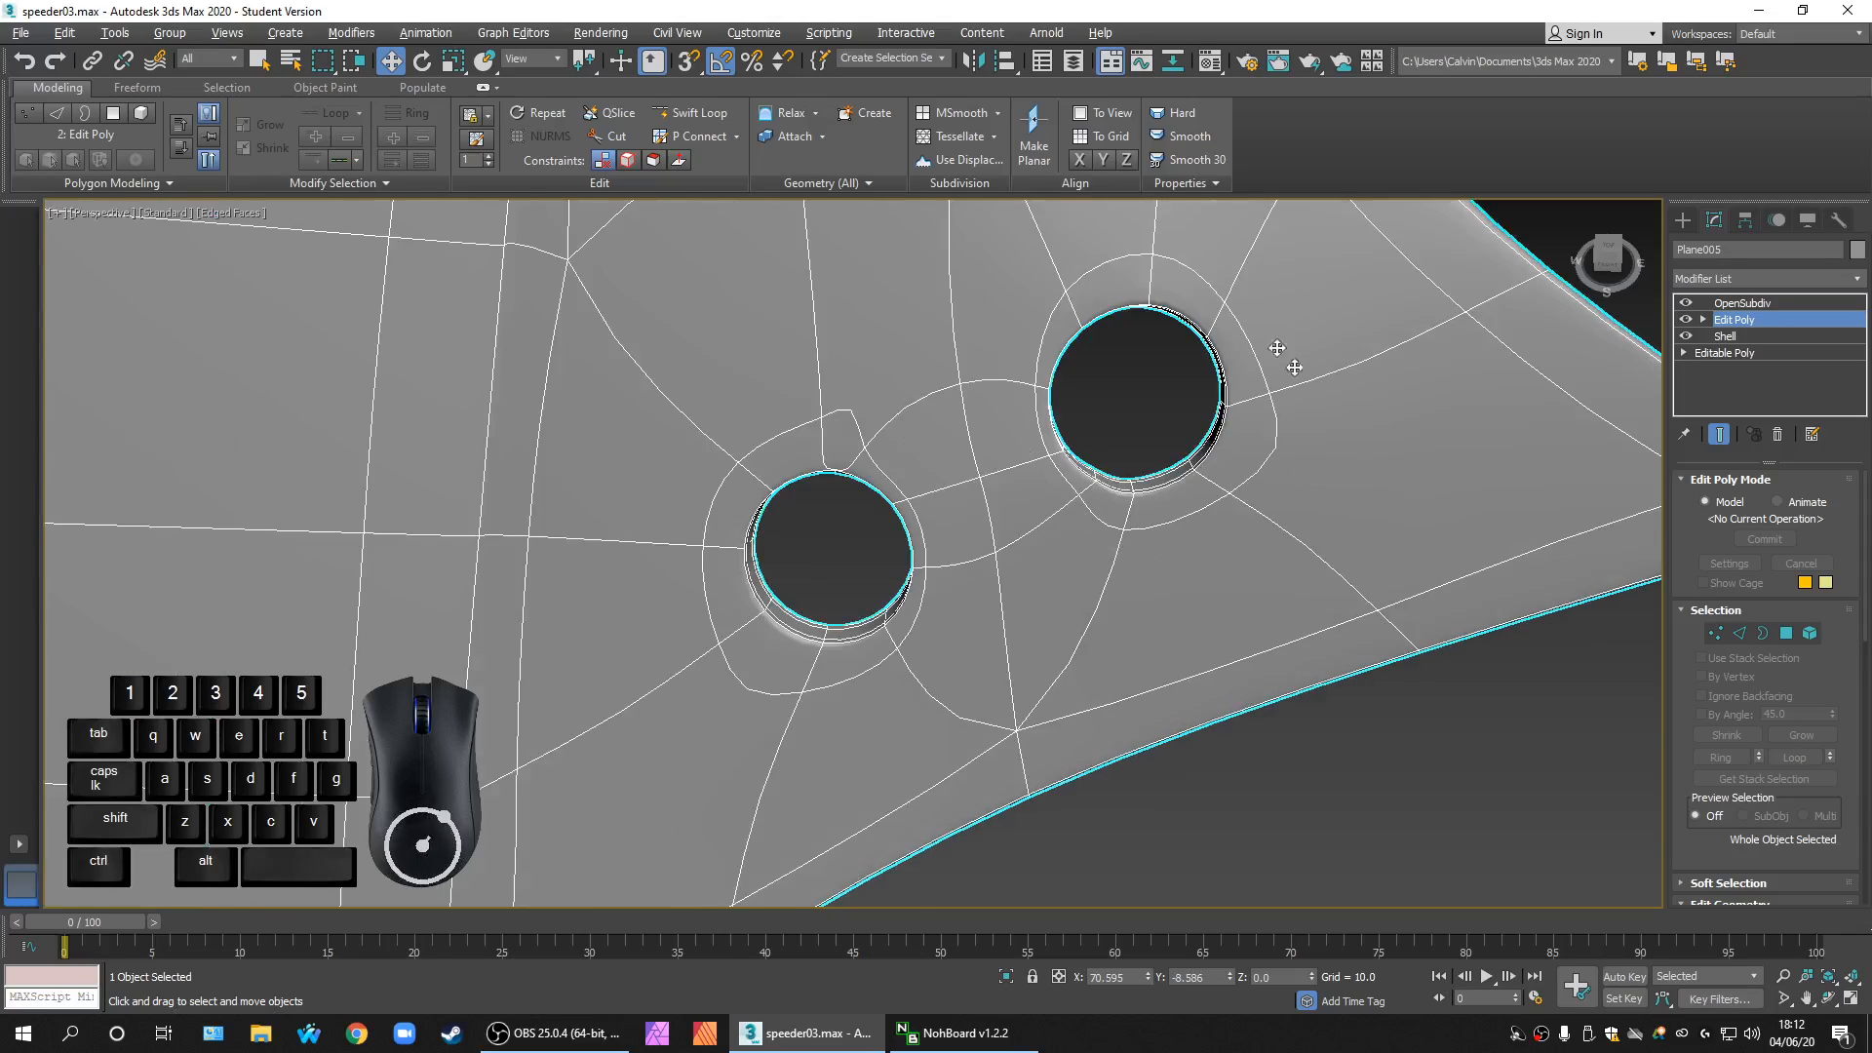
scroll(1178, 606, down, 2)
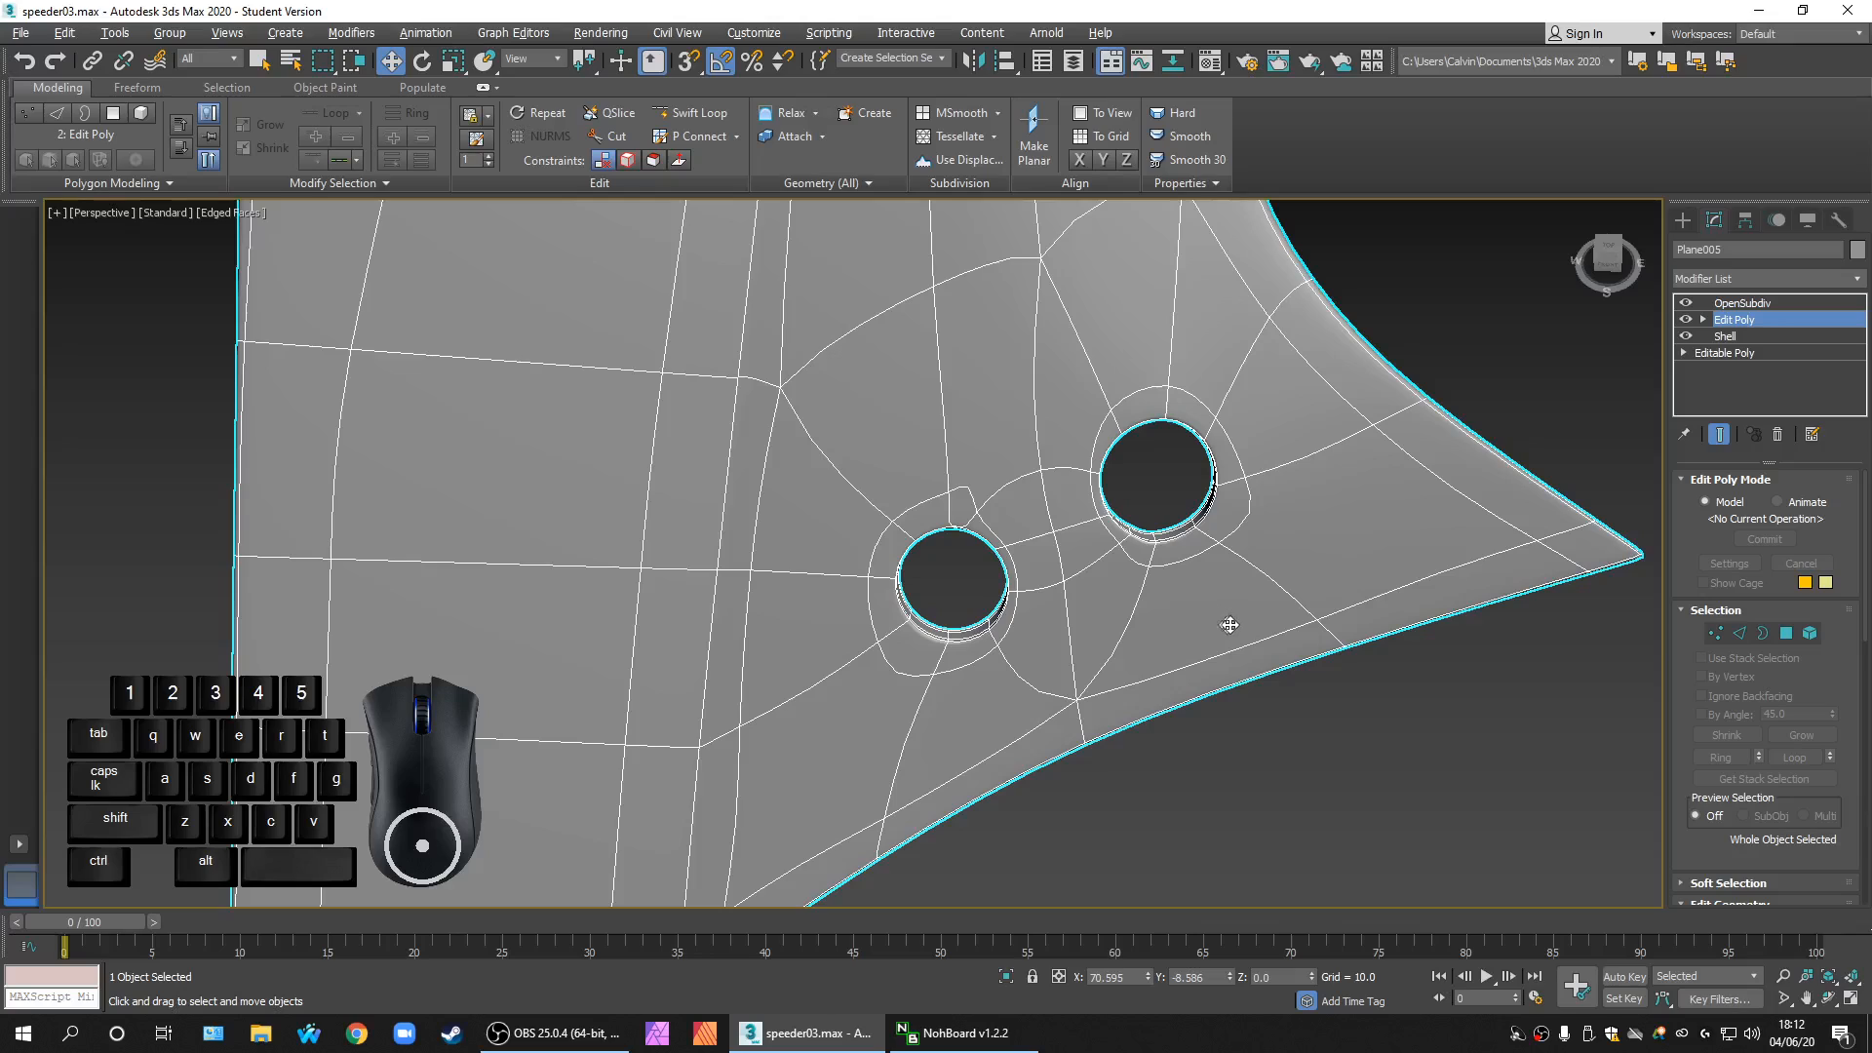
middle_drag(1391, 649, 1334, 556)
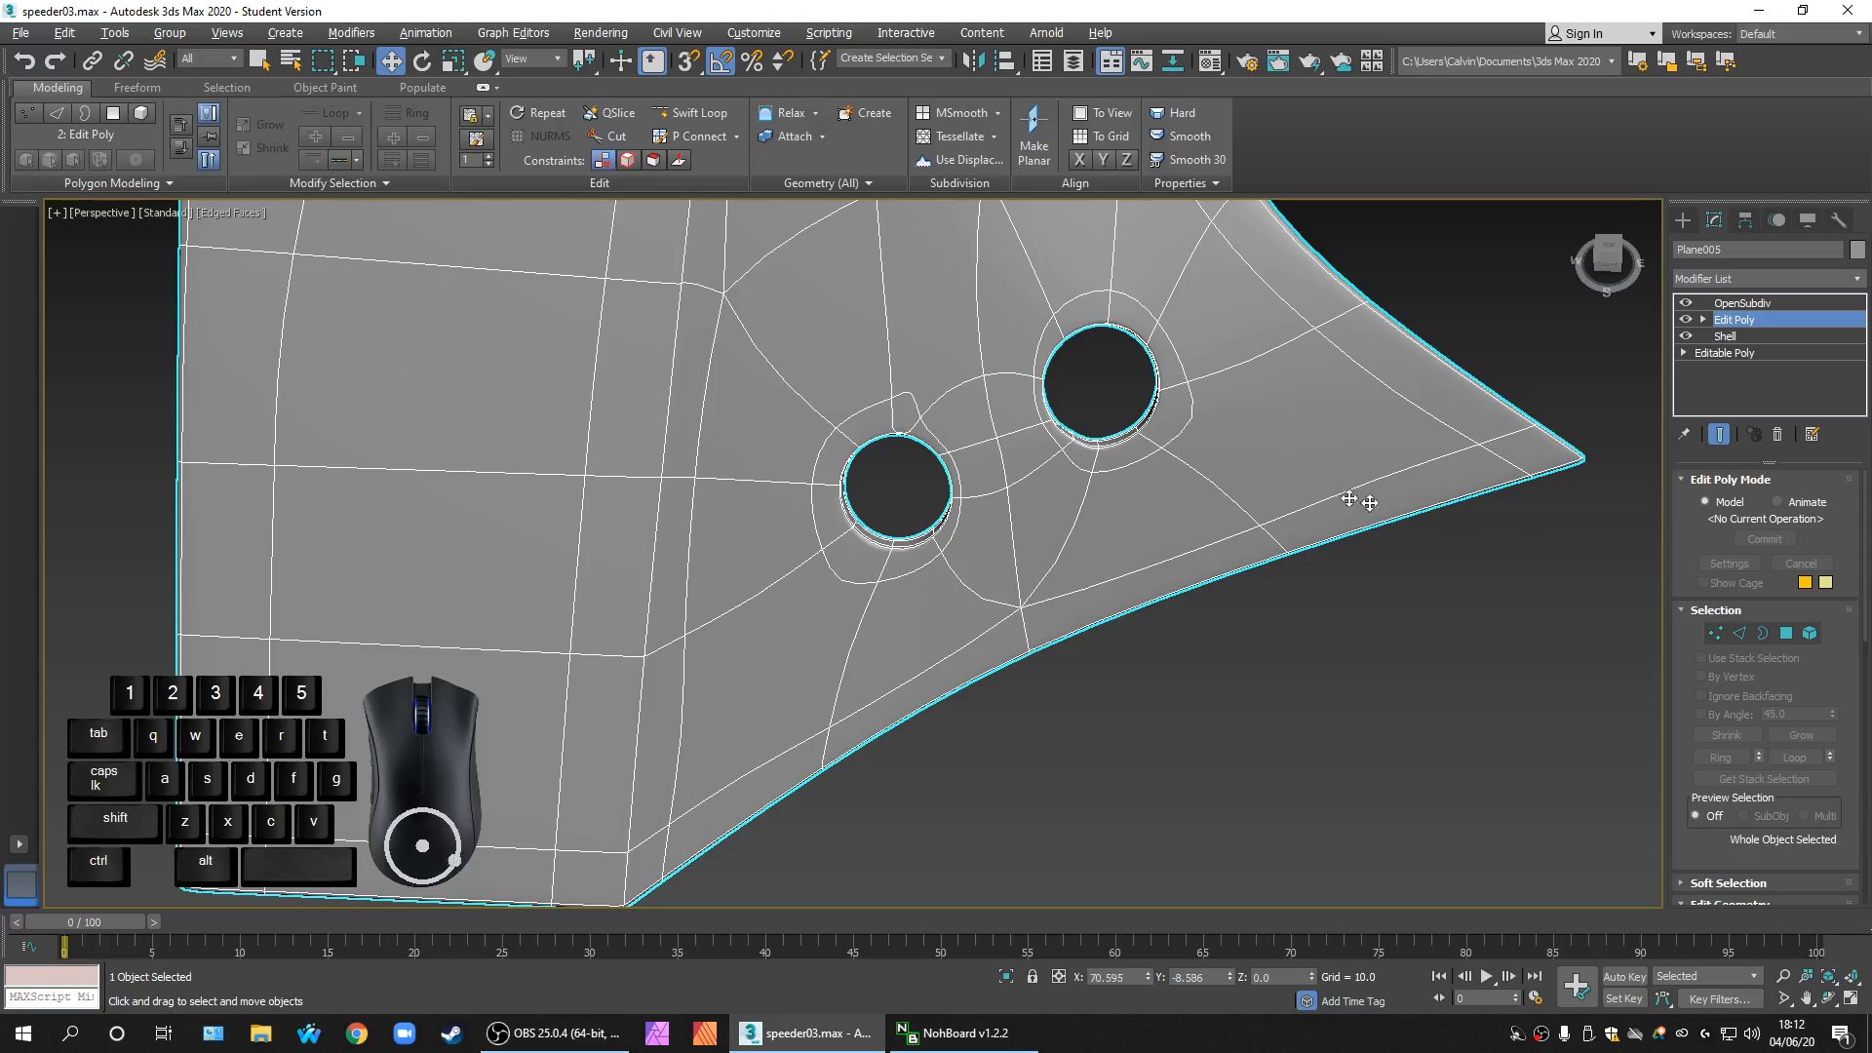
scroll(1325, 353, up, 2)
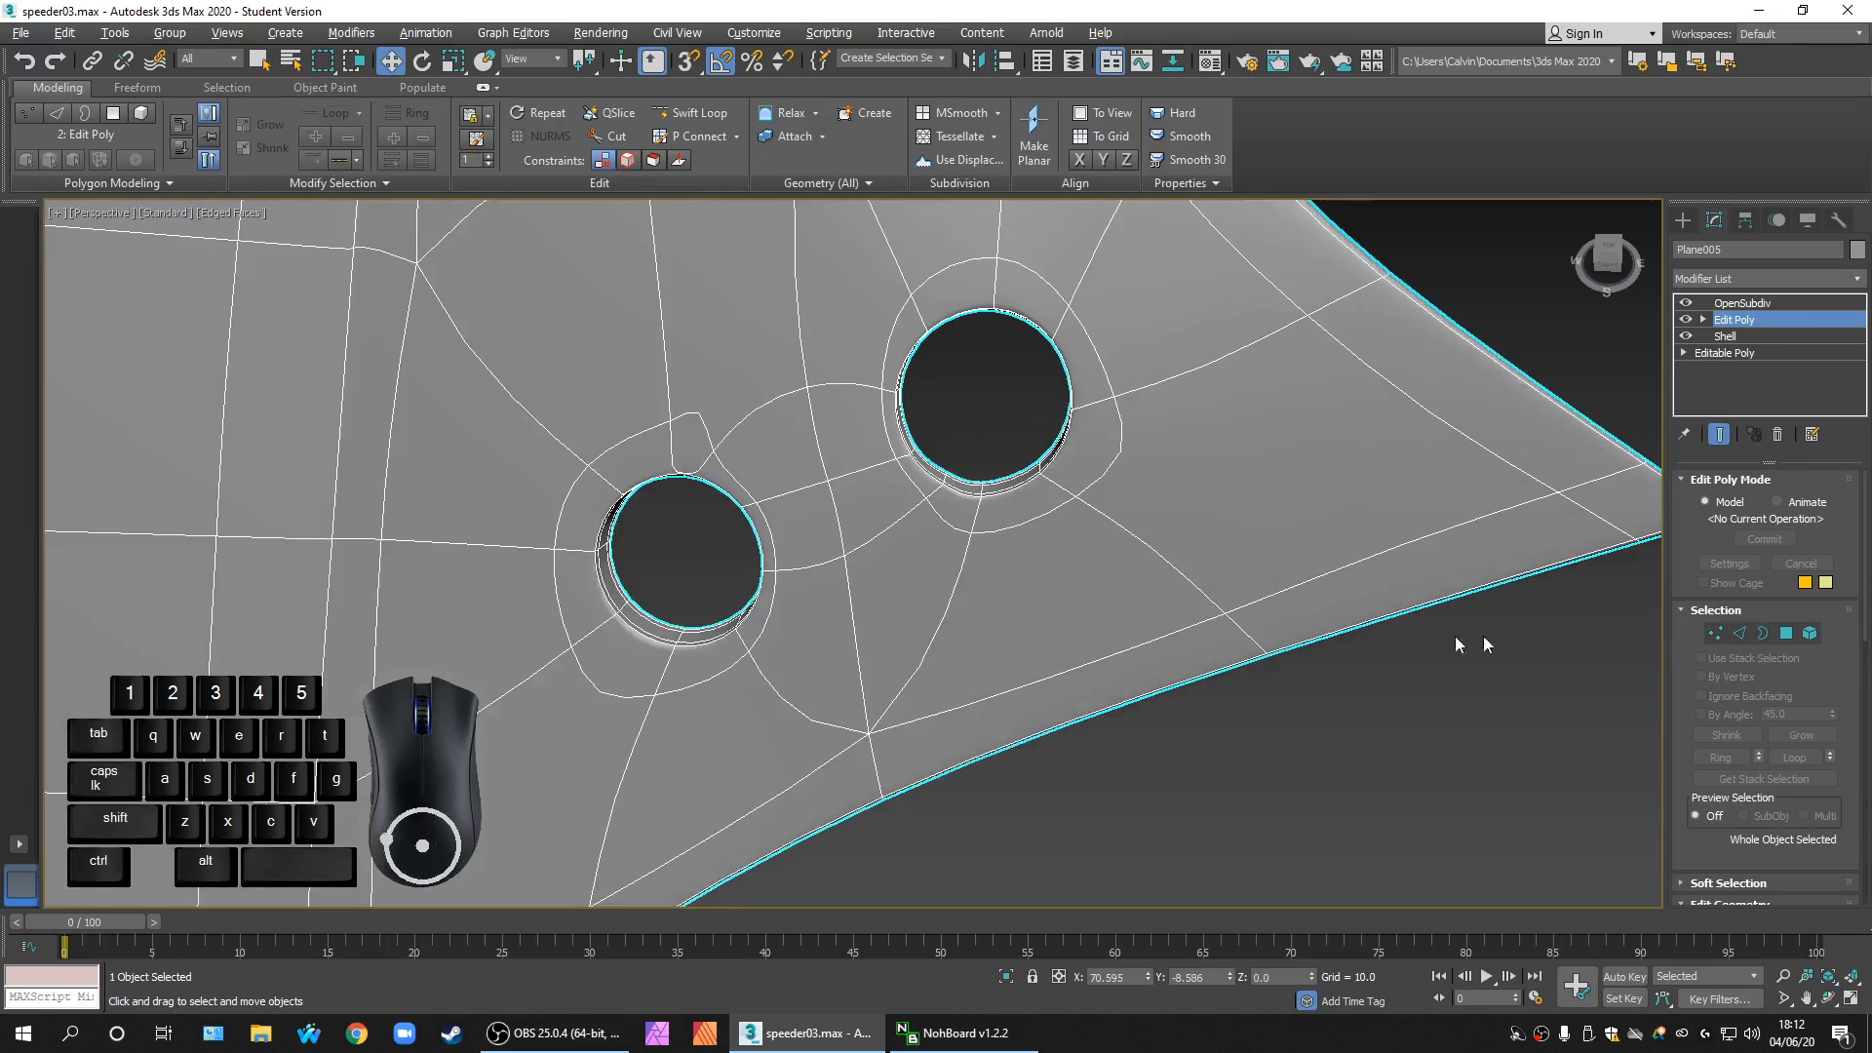
middle_drag(1350, 635, 1437, 642)
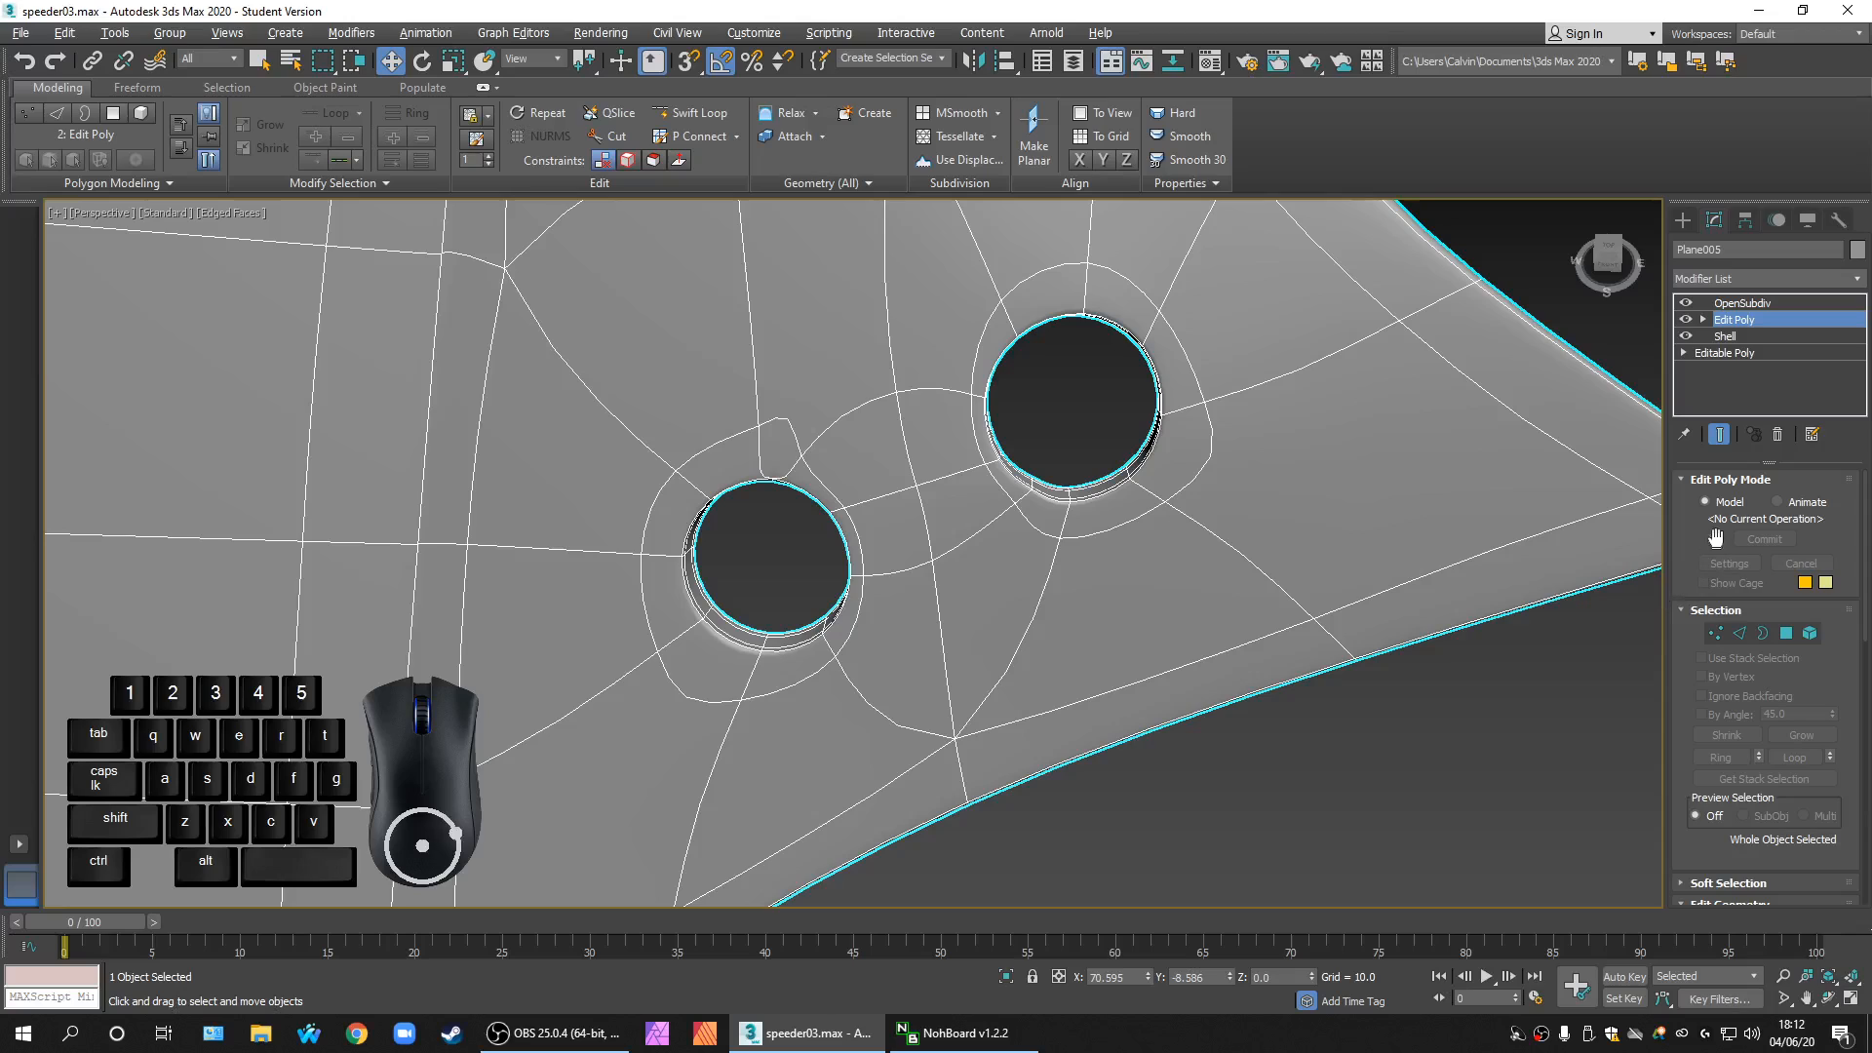
Step: Hide the OpenSubdiv result and add a Swift Loop edge ring around the hole nearest the panel's pointed tip
click(1685, 303)
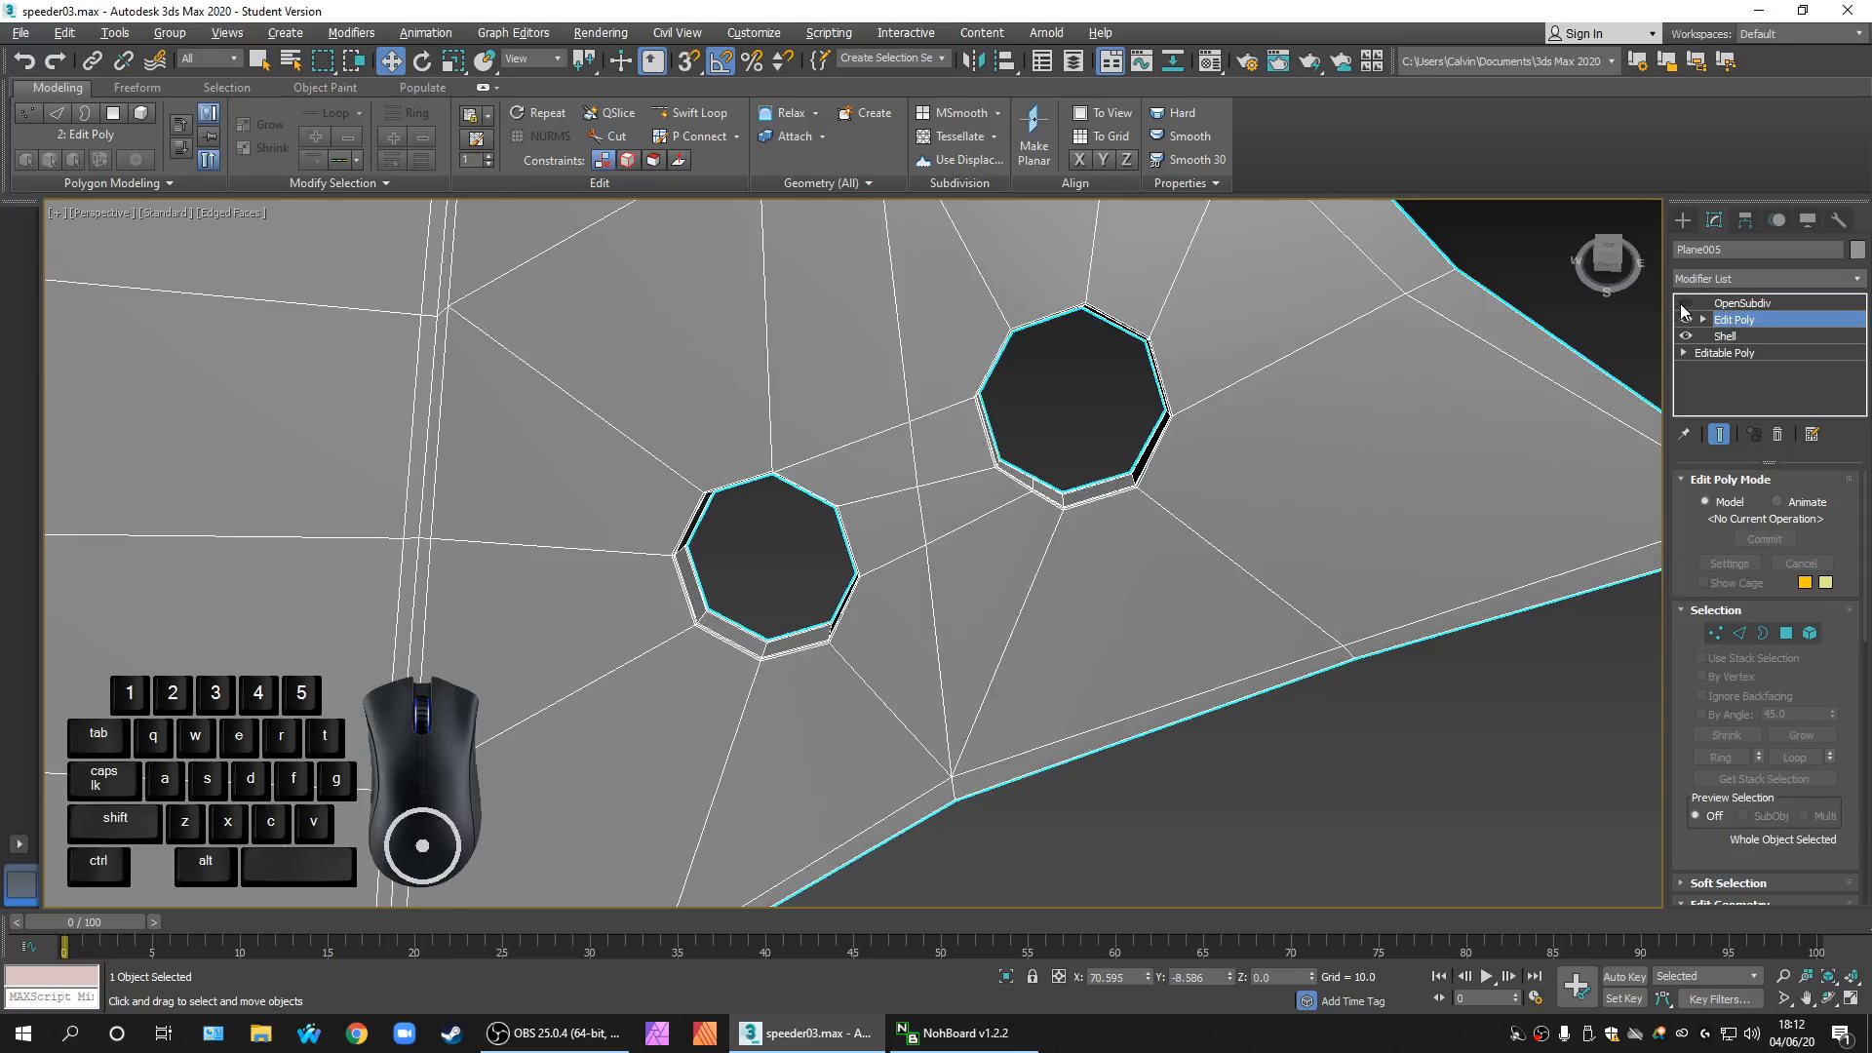
alt+middle_drag(1190, 489, 1245, 517)
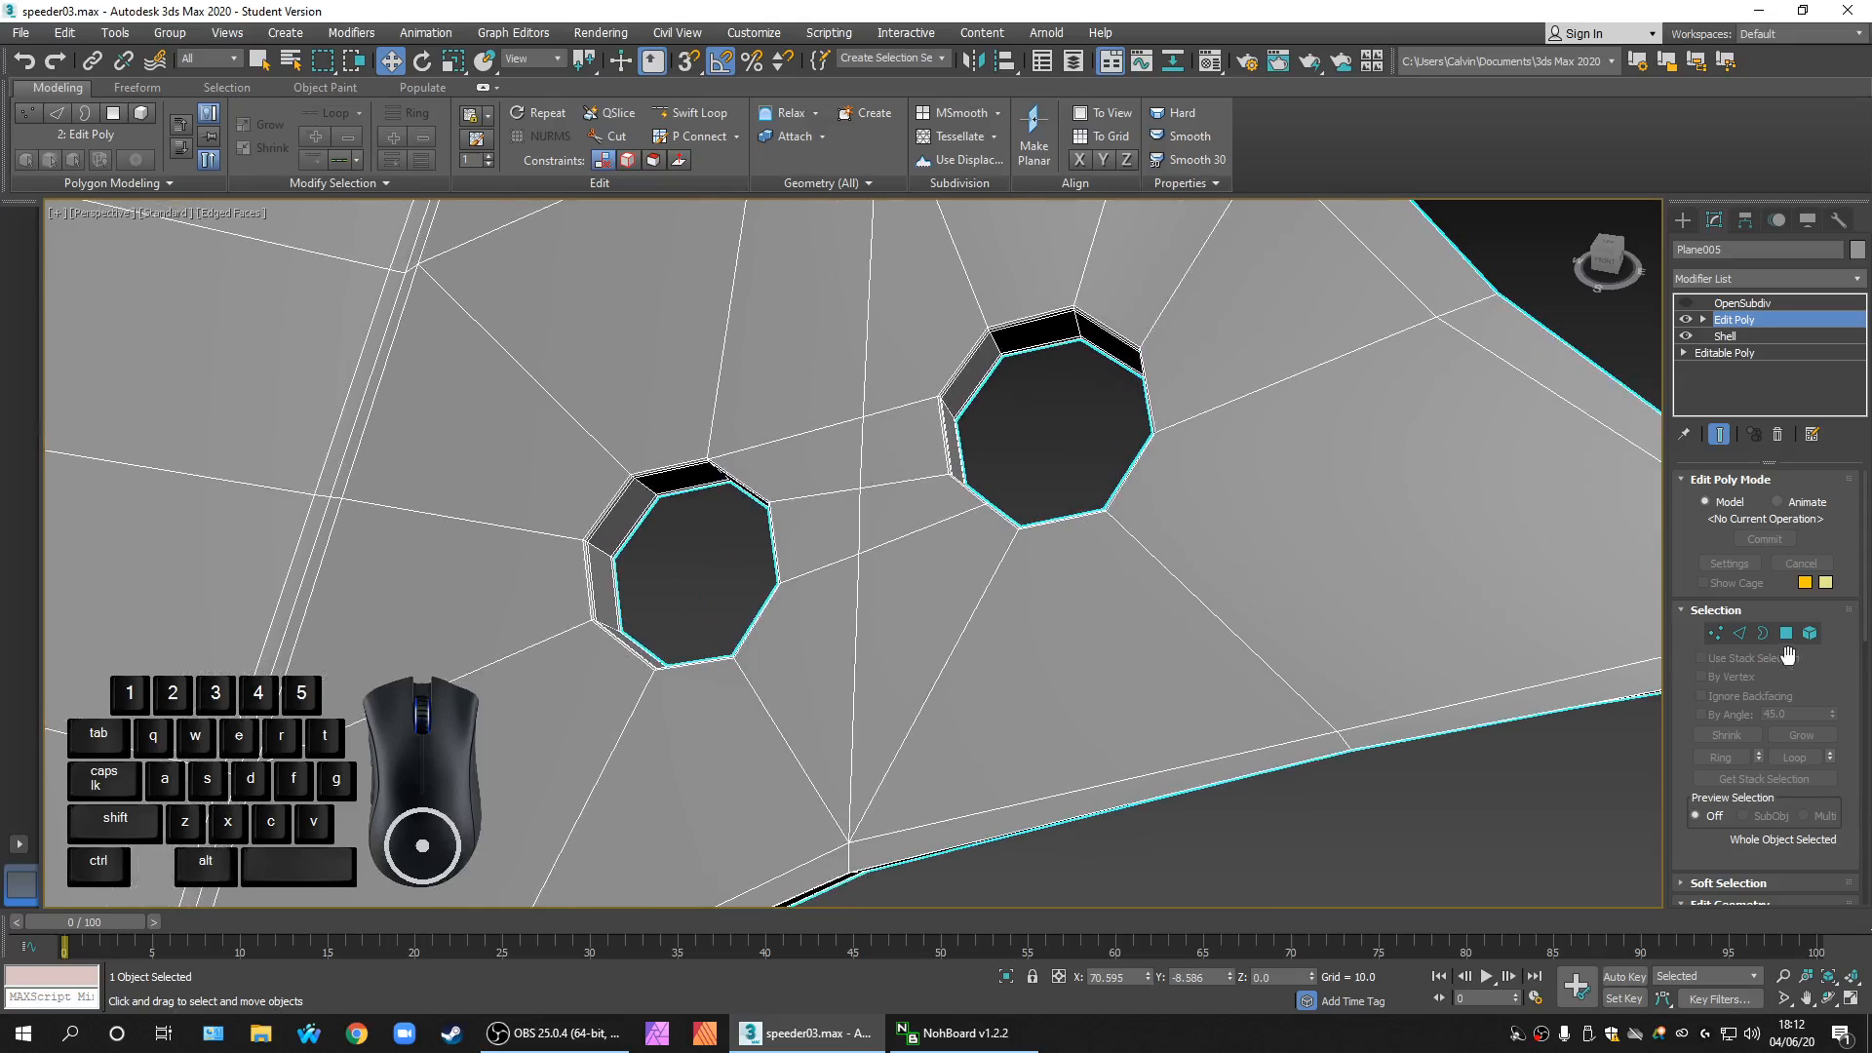
click(689, 112)
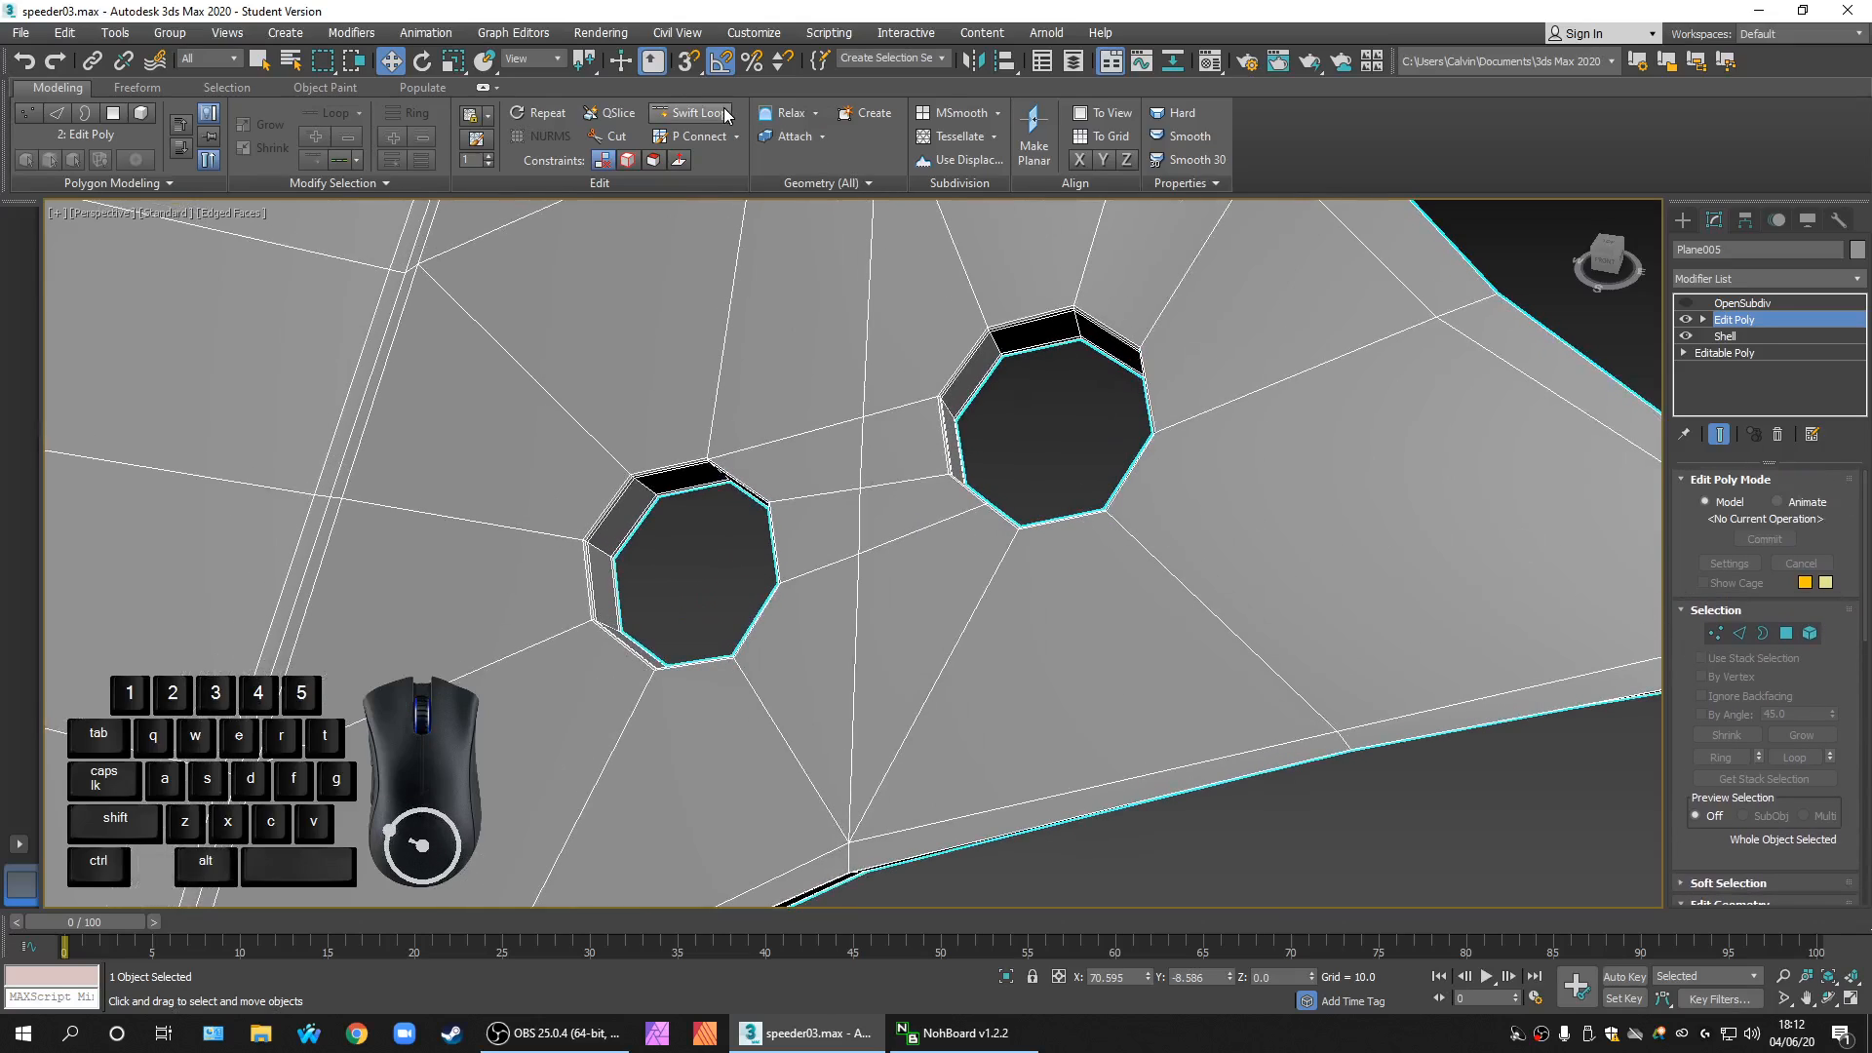
click(939, 614)
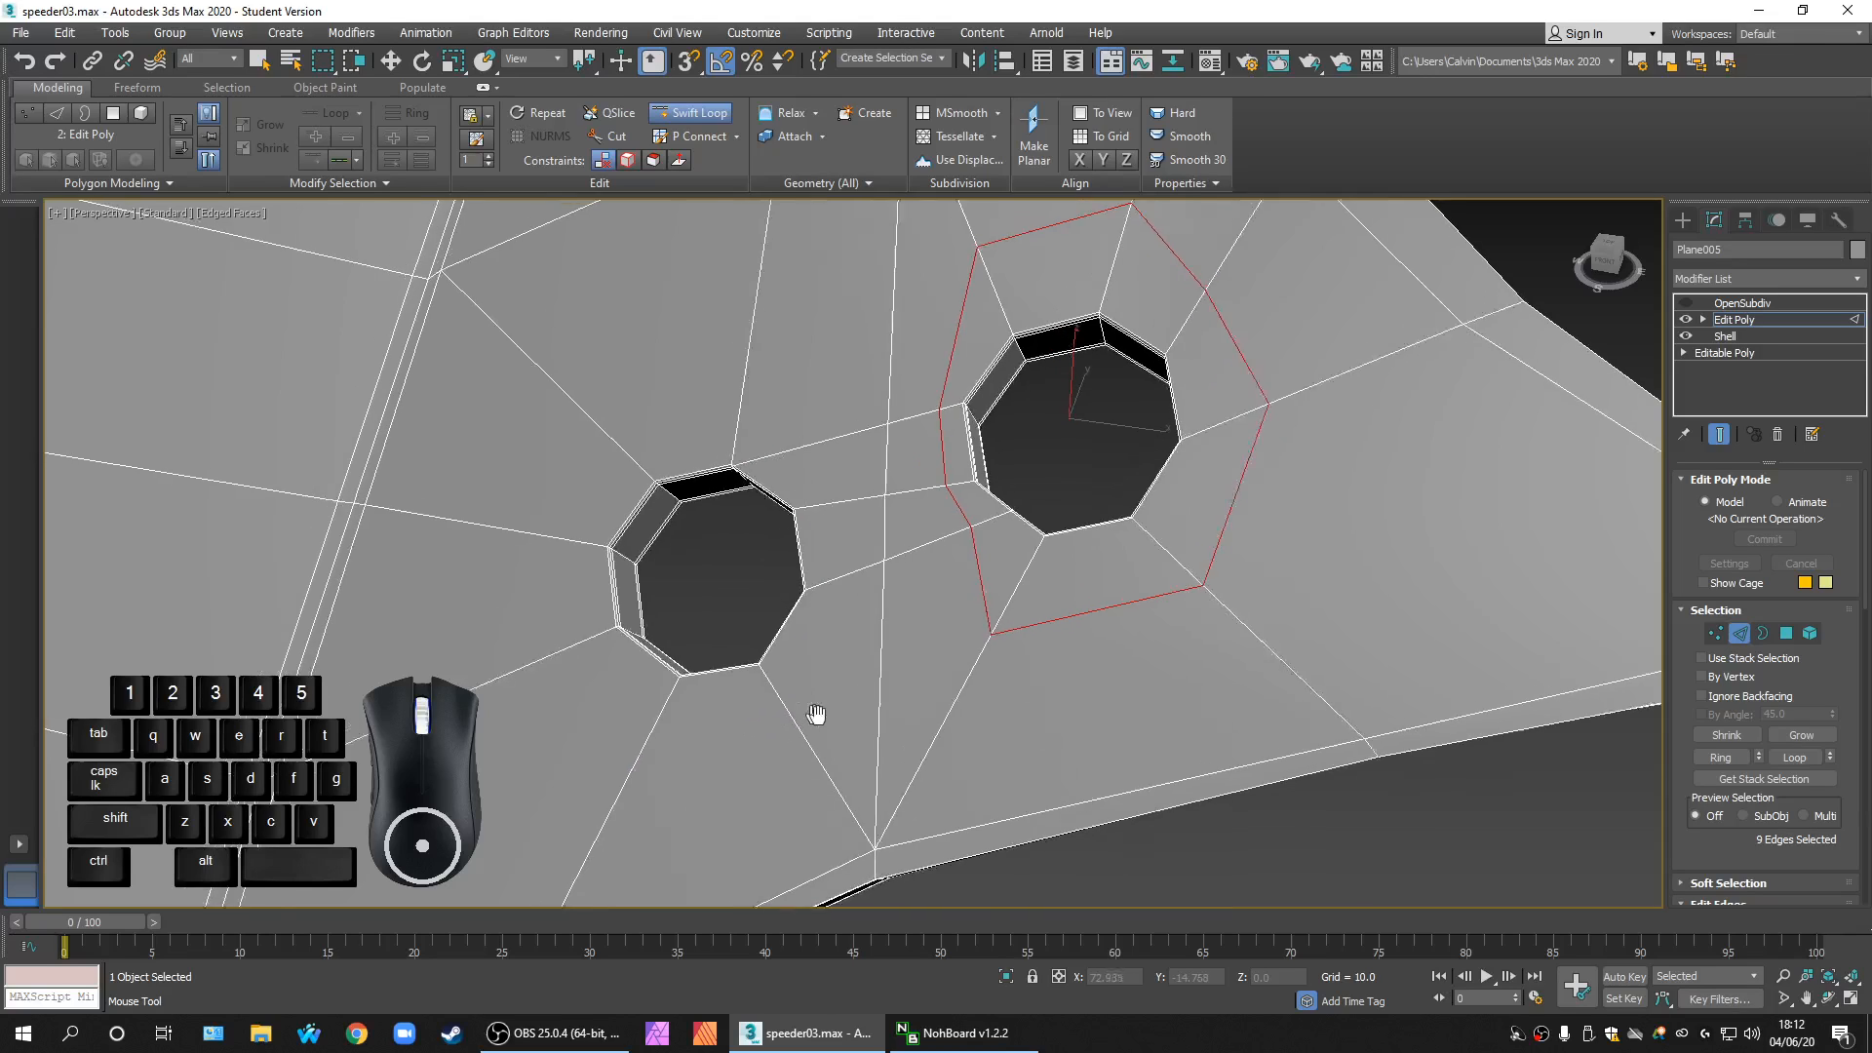
scroll(819, 718, down, 5)
scroll(862, 619, up, 3)
right_click(862, 619)
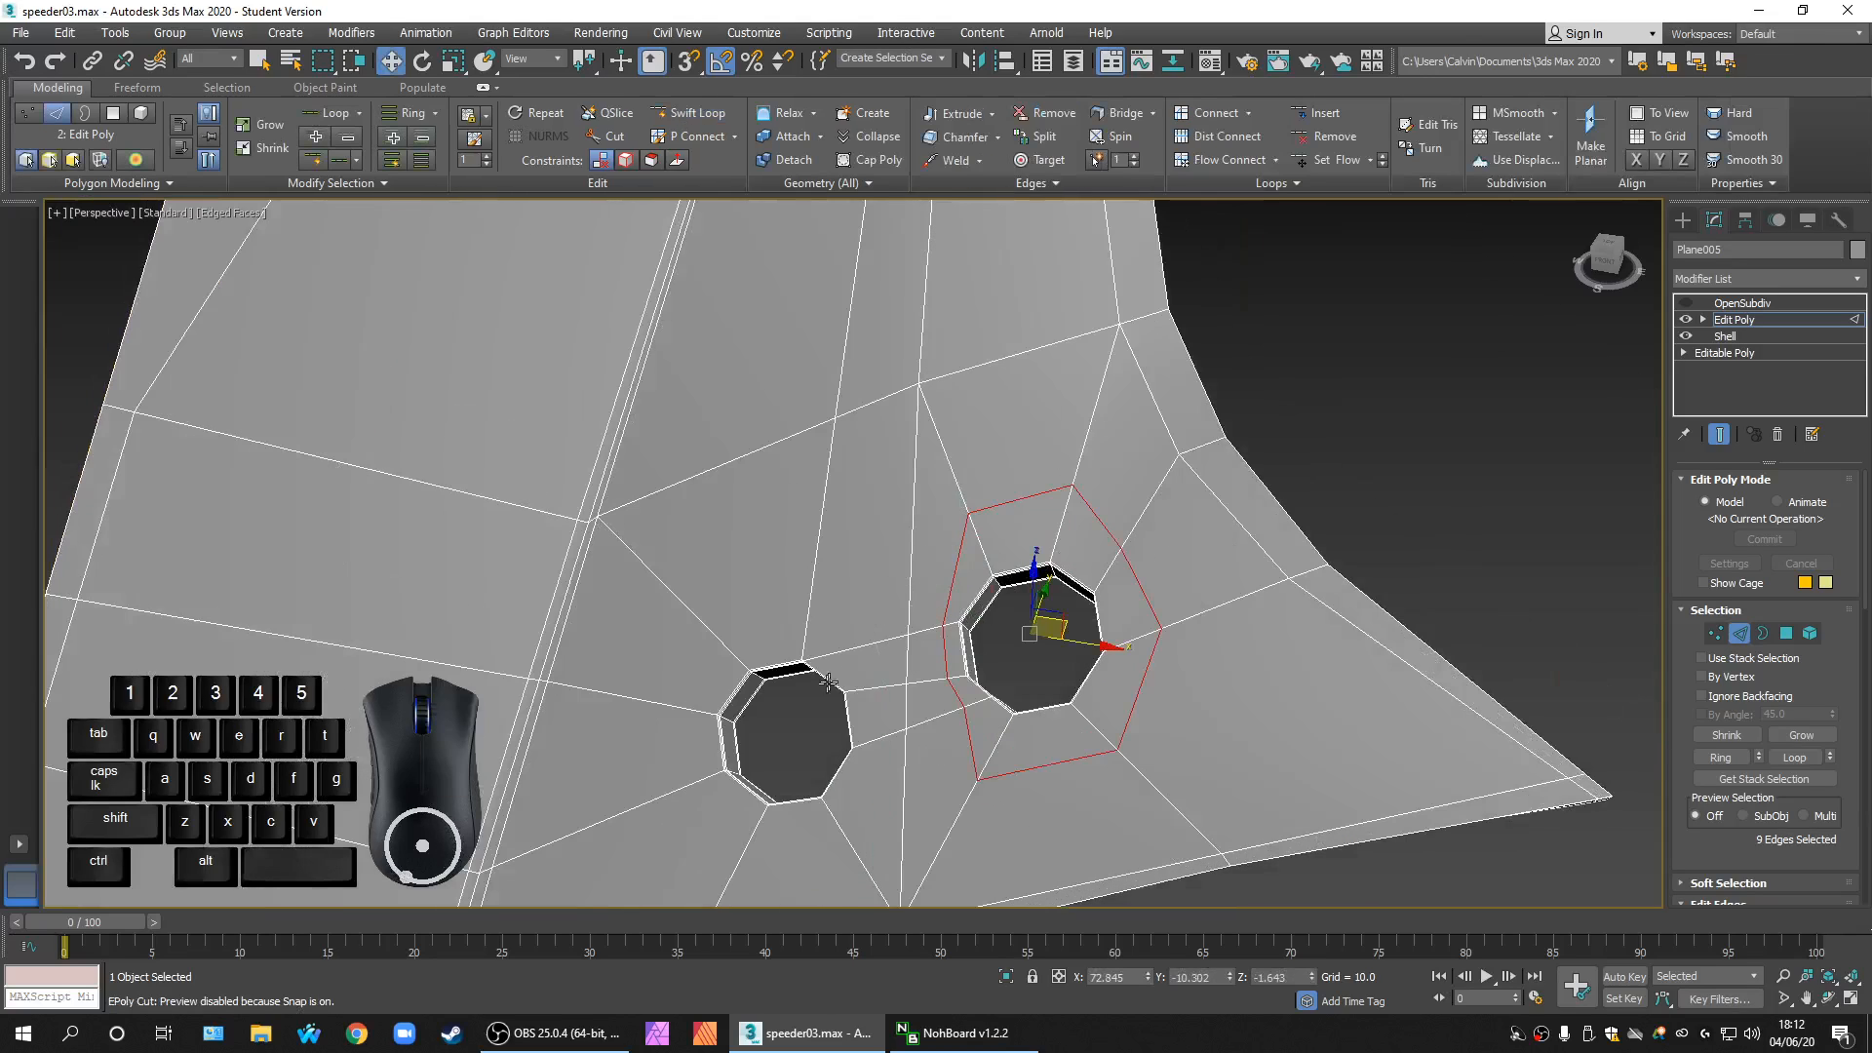
Step: Examine the chamfered upper corner of the hole farther from the tip up close and switch to vertex level
scroll(825, 682, up, 3)
scroll(818, 639, up, 5)
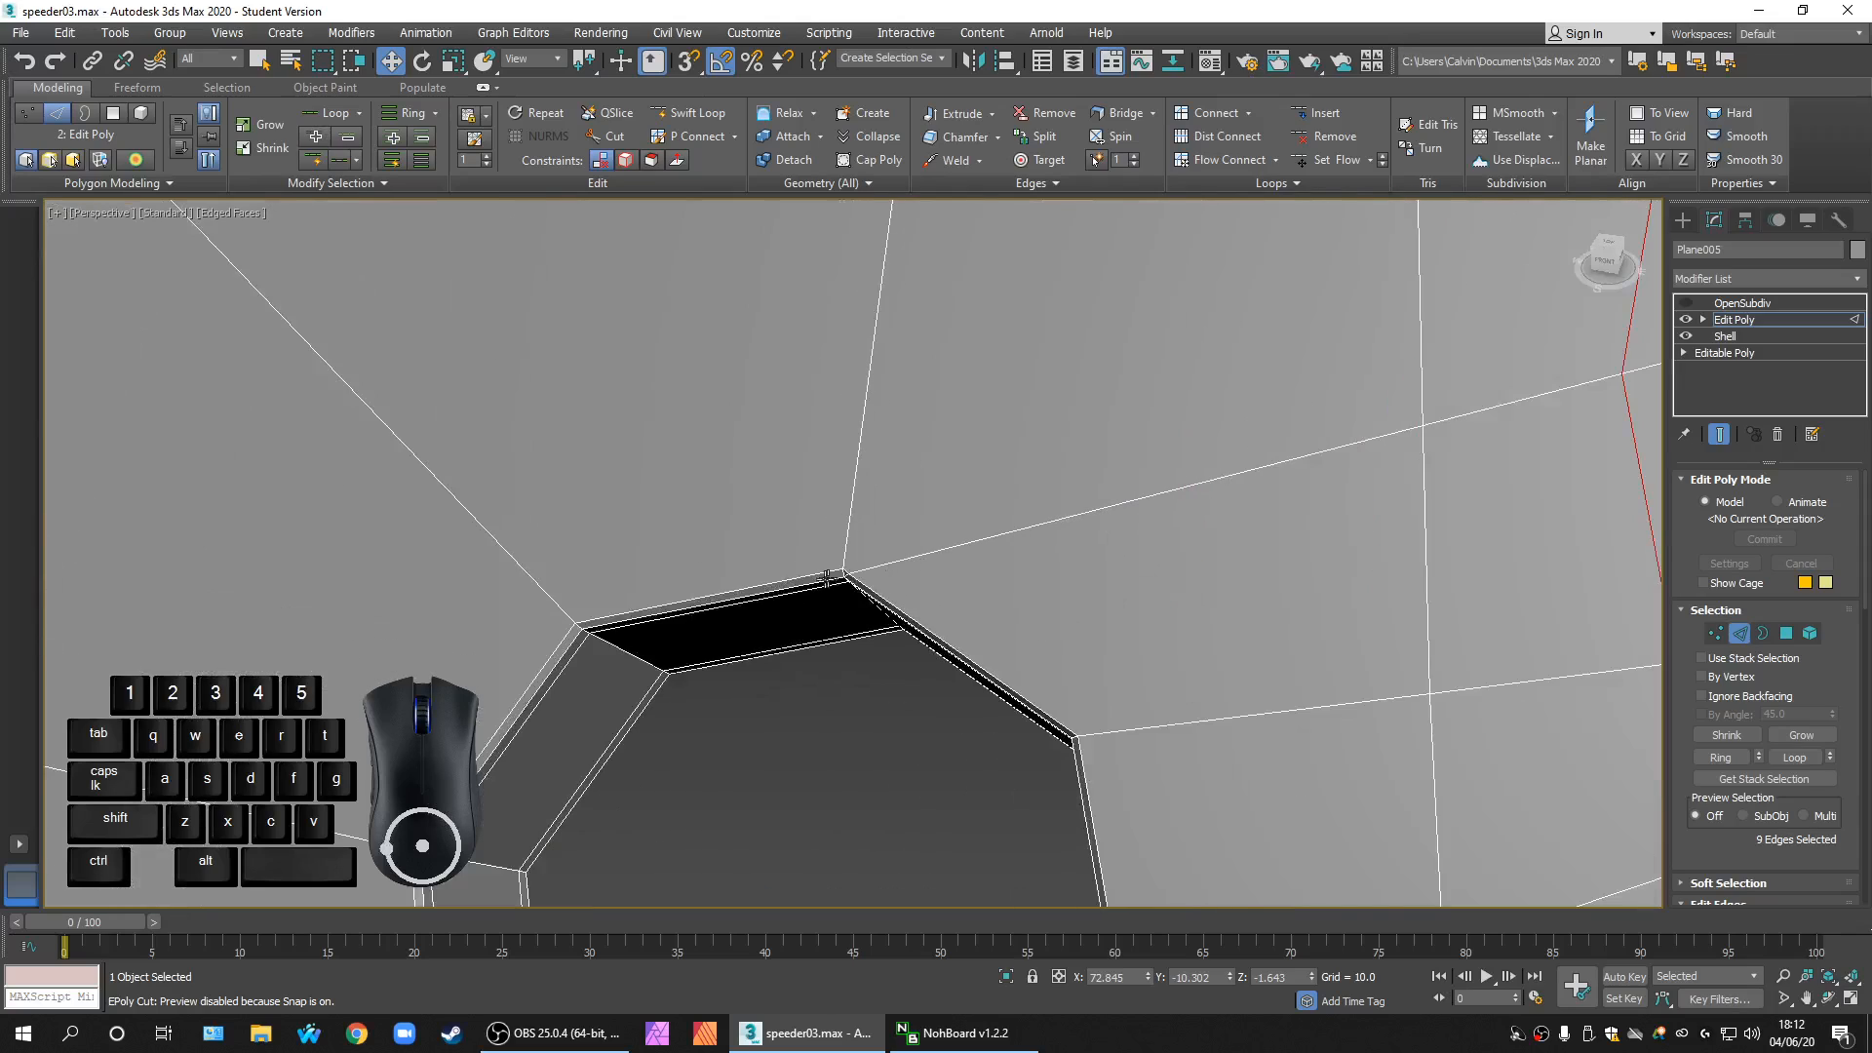
scroll(886, 591, up, 1)
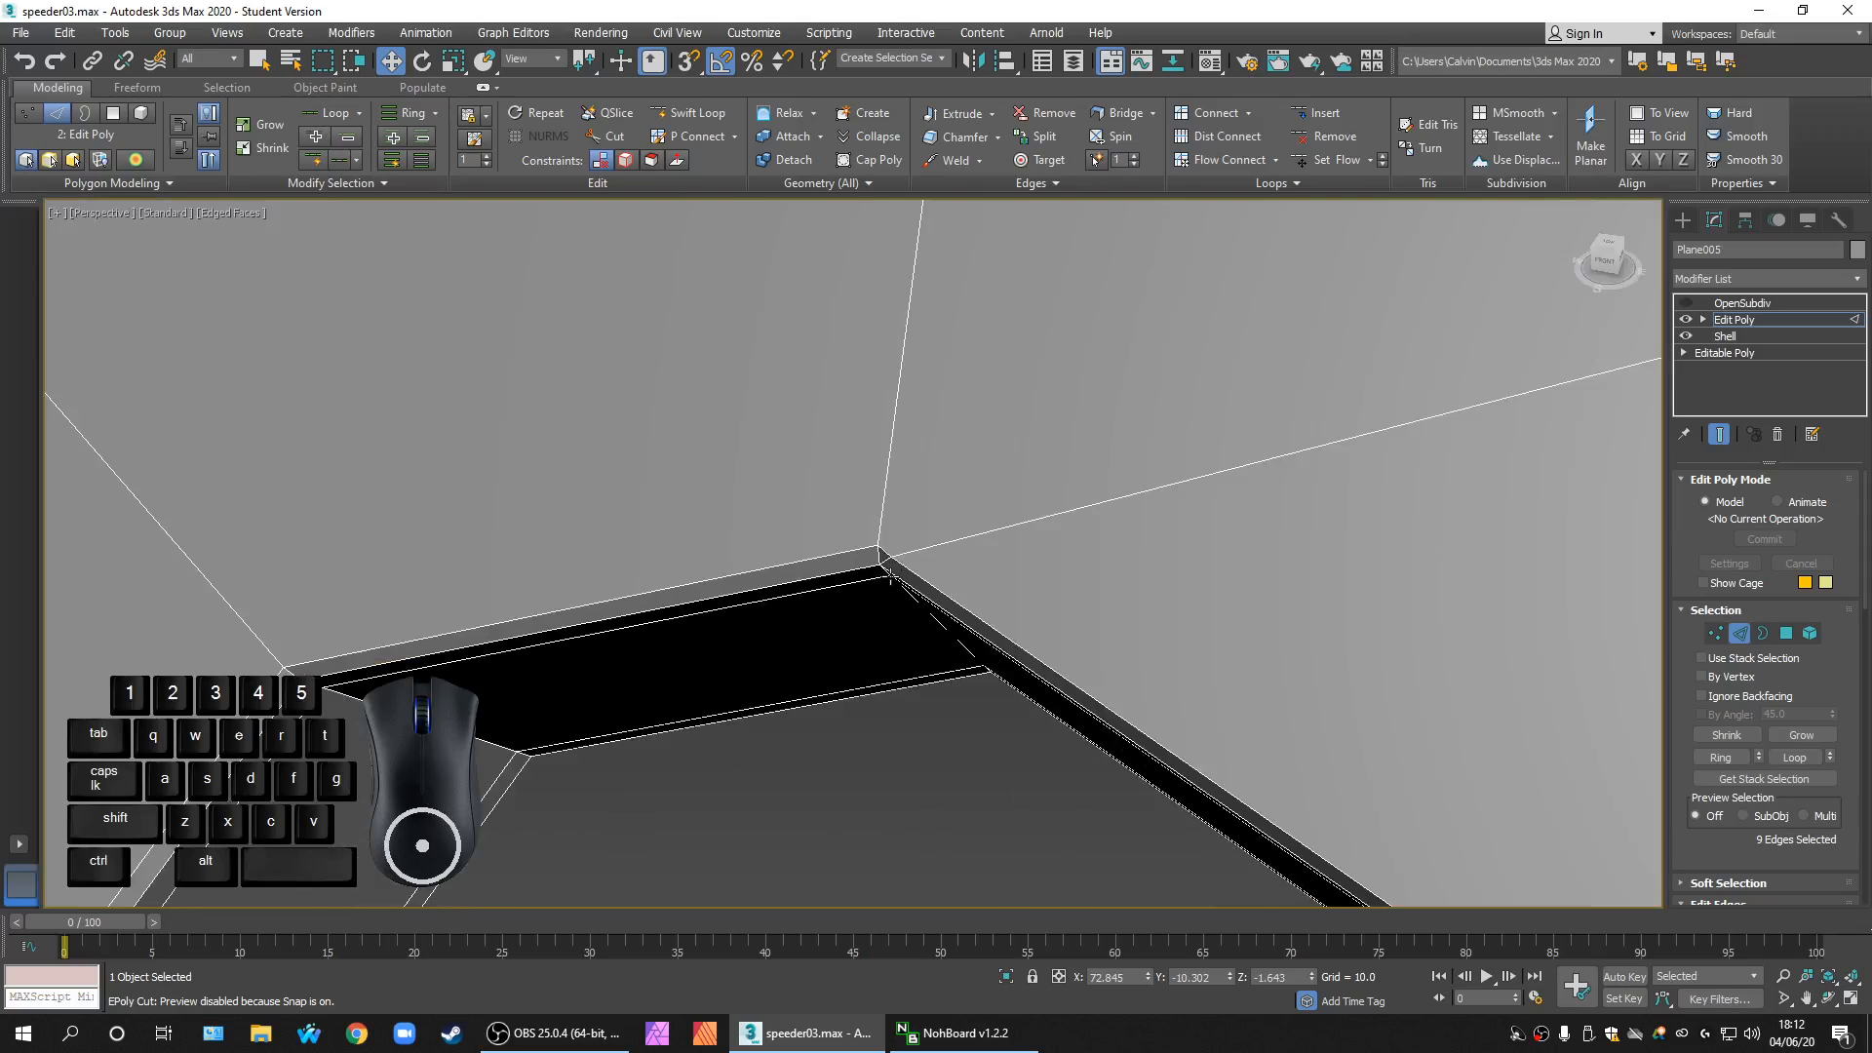
middle_drag(914, 570, 1084, 551)
click(1716, 633)
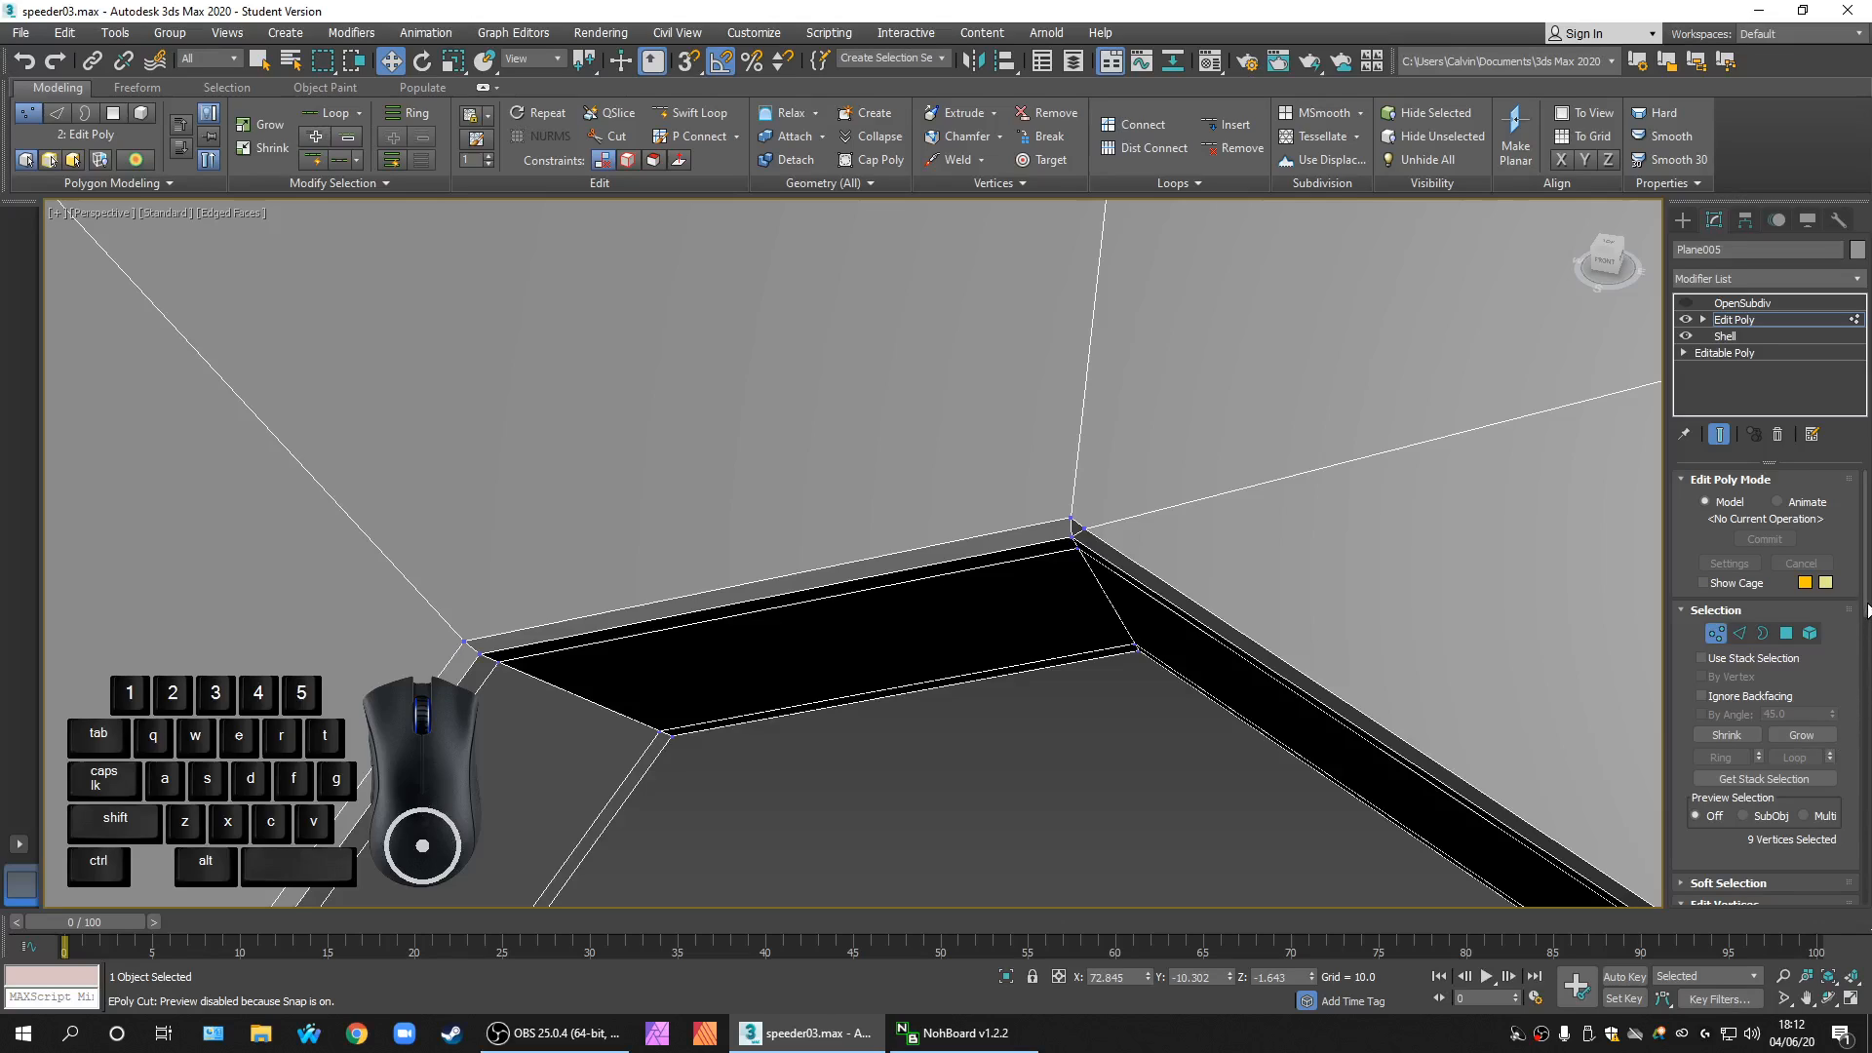
drag(1866, 610, 1866, 686)
click(1805, 719)
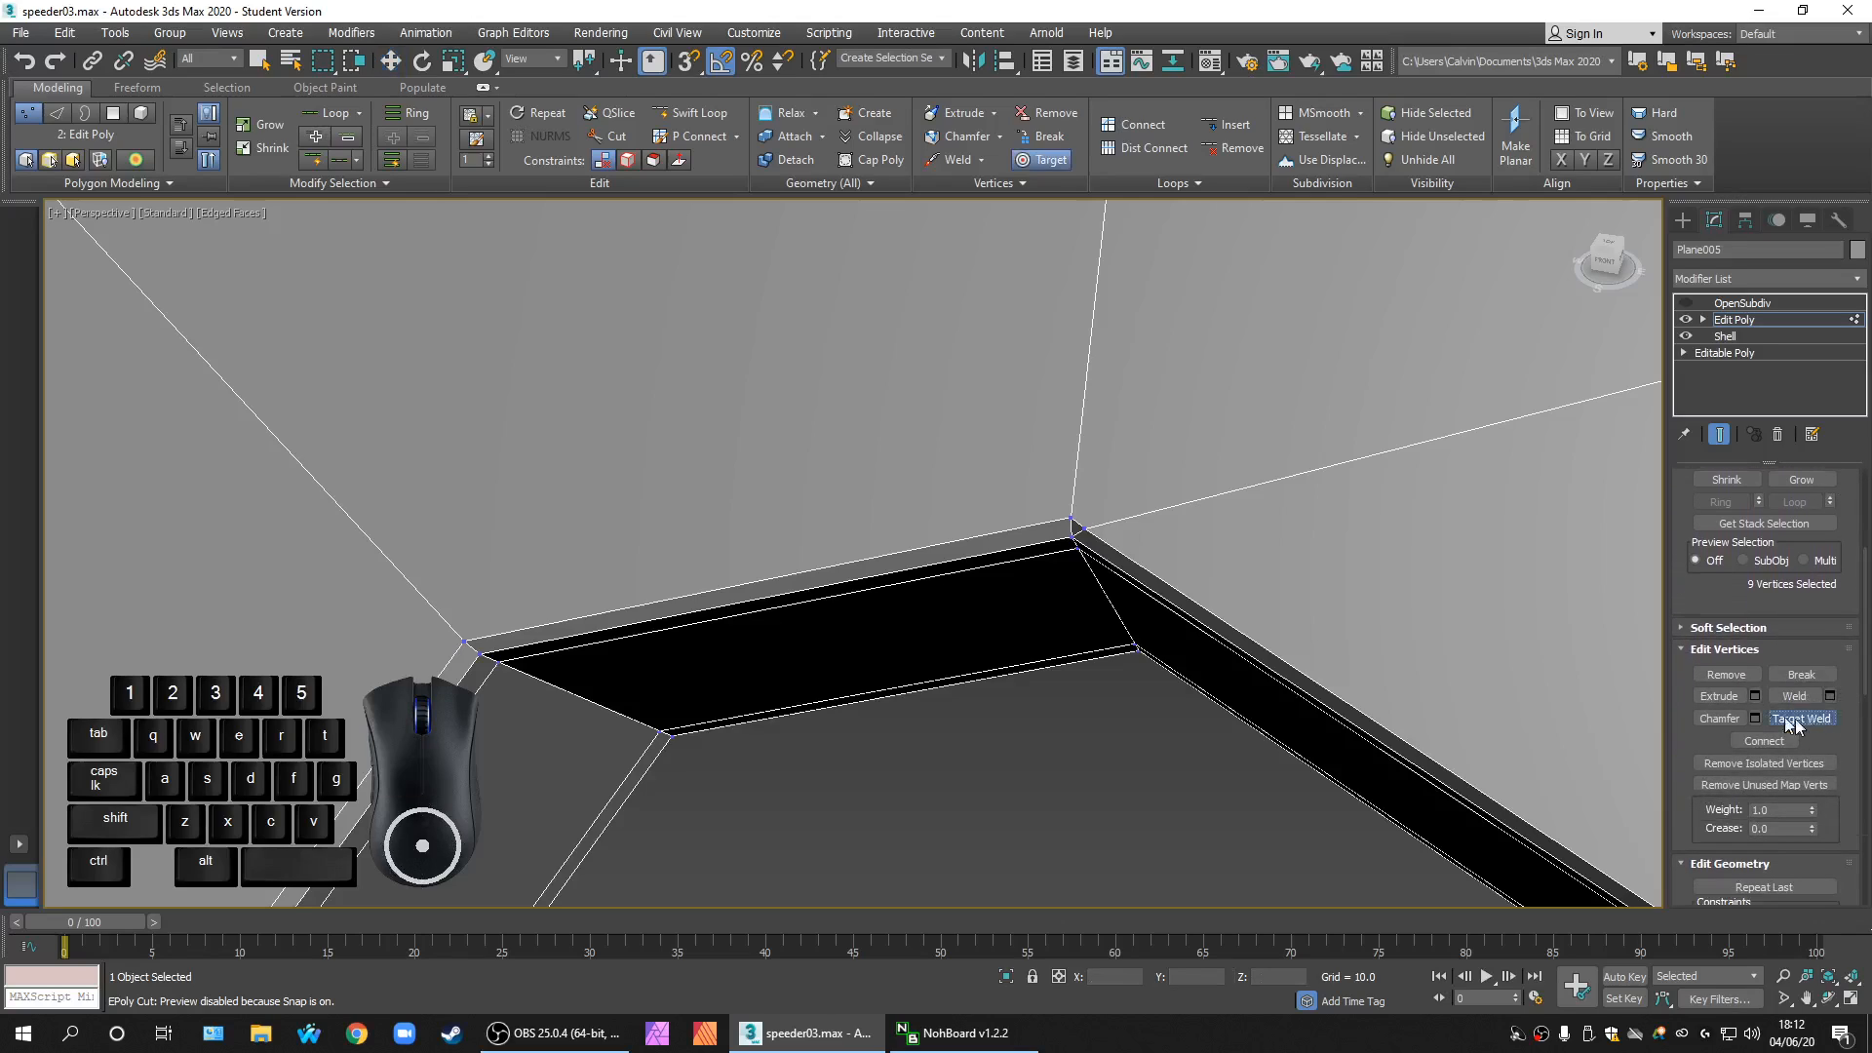
scroll(1087, 525, down, 8)
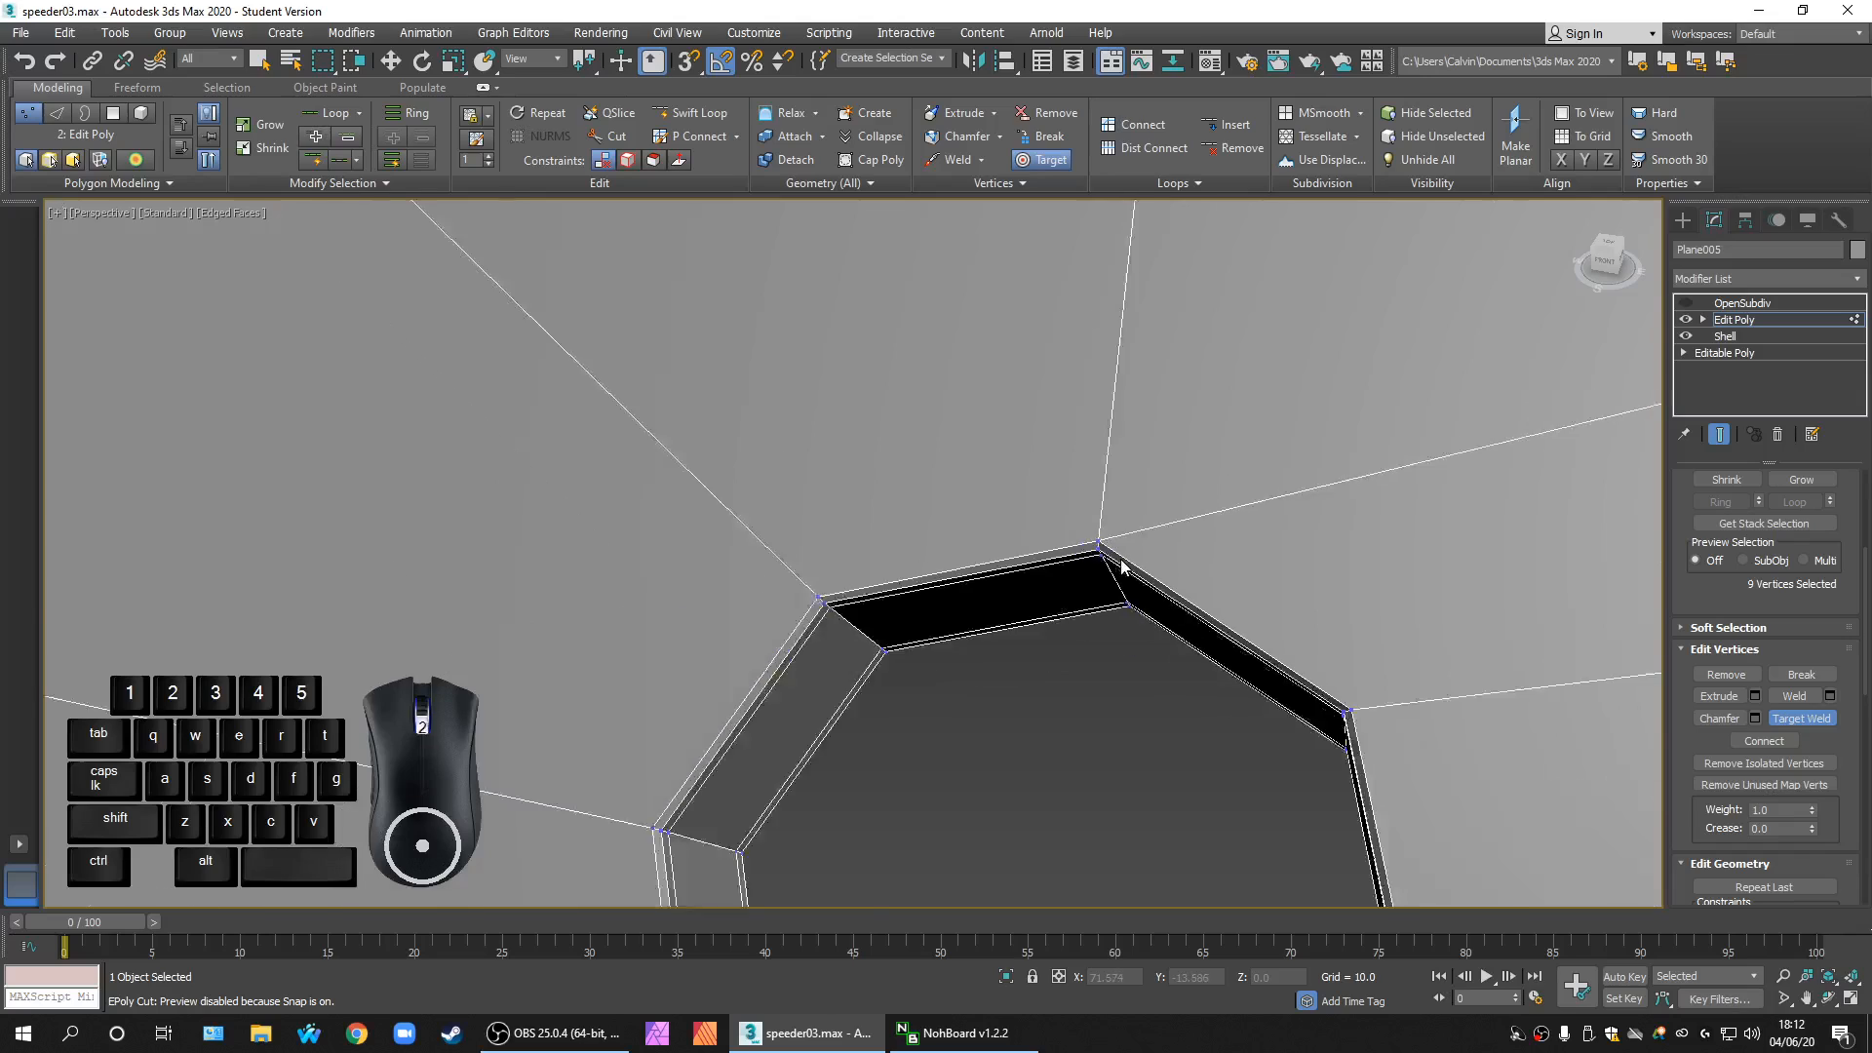
right_click(1178, 571)
middle_drag(1179, 572, 1145, 663)
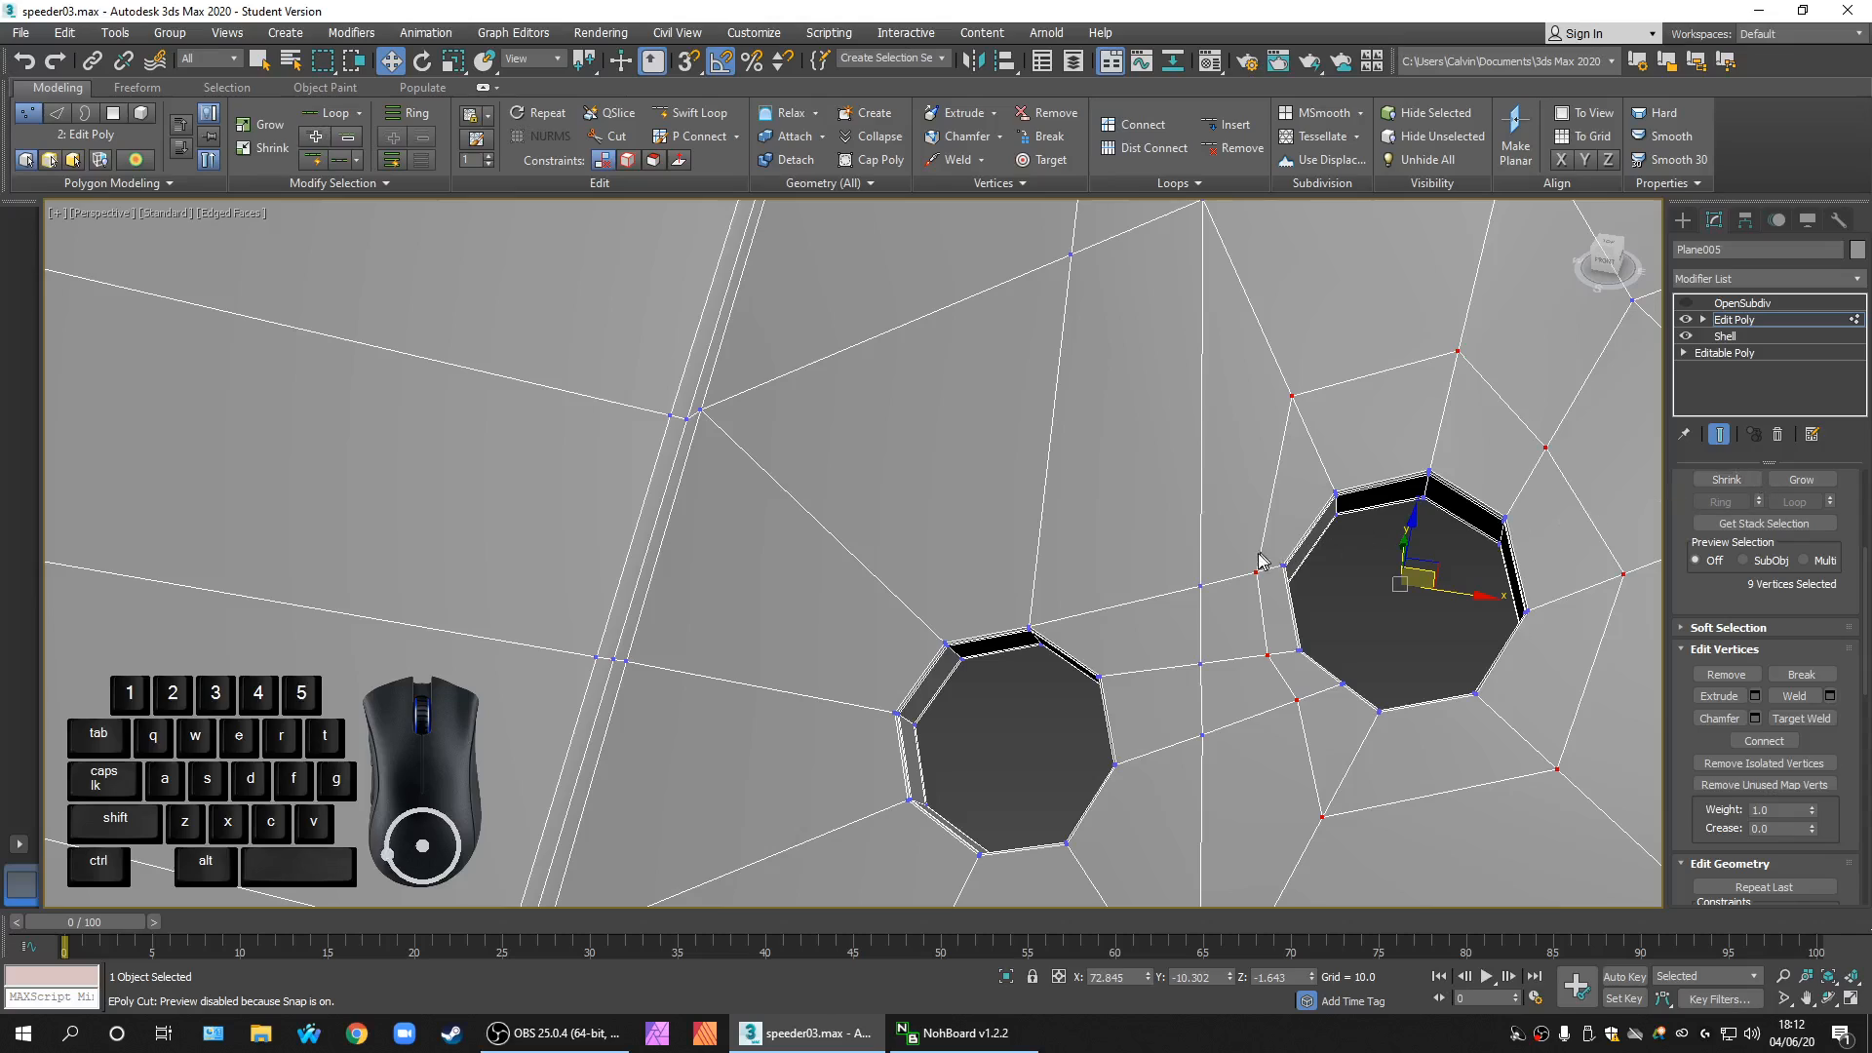
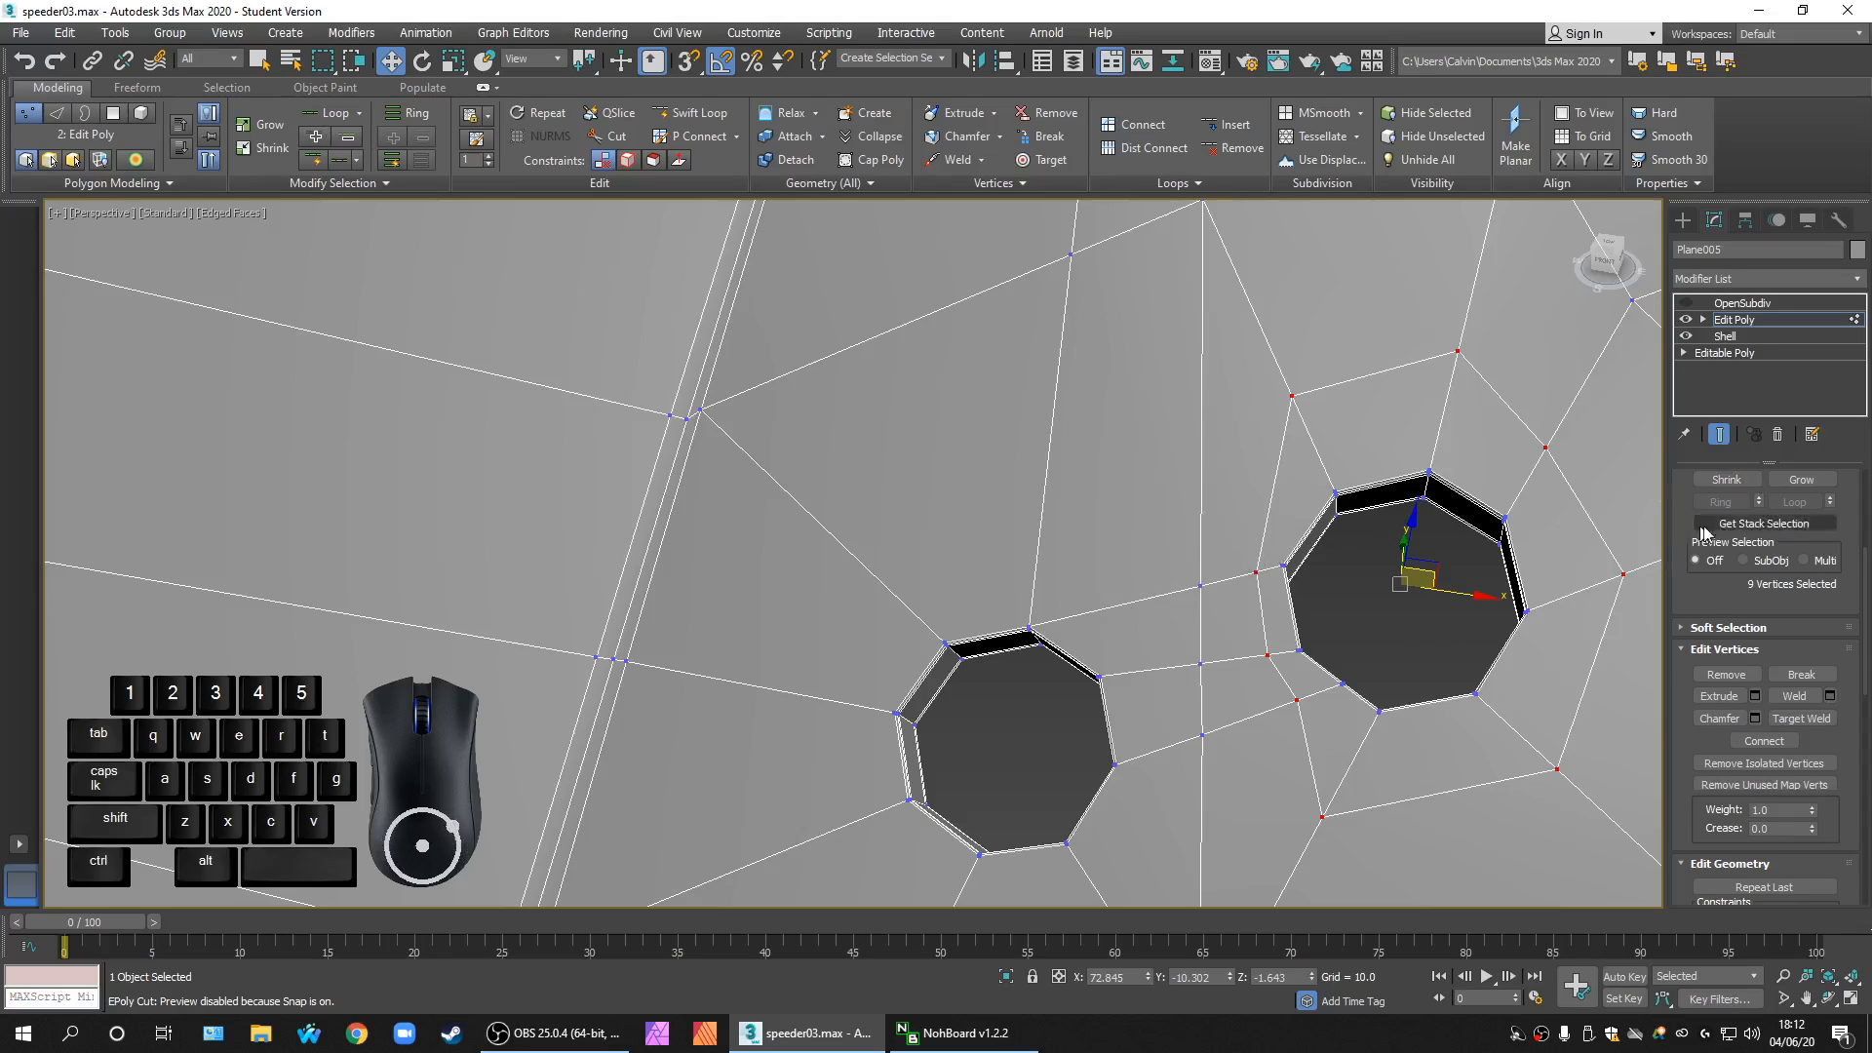
Step: Add a Swift Loop edge loop beside the hole farther from the pointed tip, on its side facing the other hole
middle_drag(1212, 689, 1181, 637)
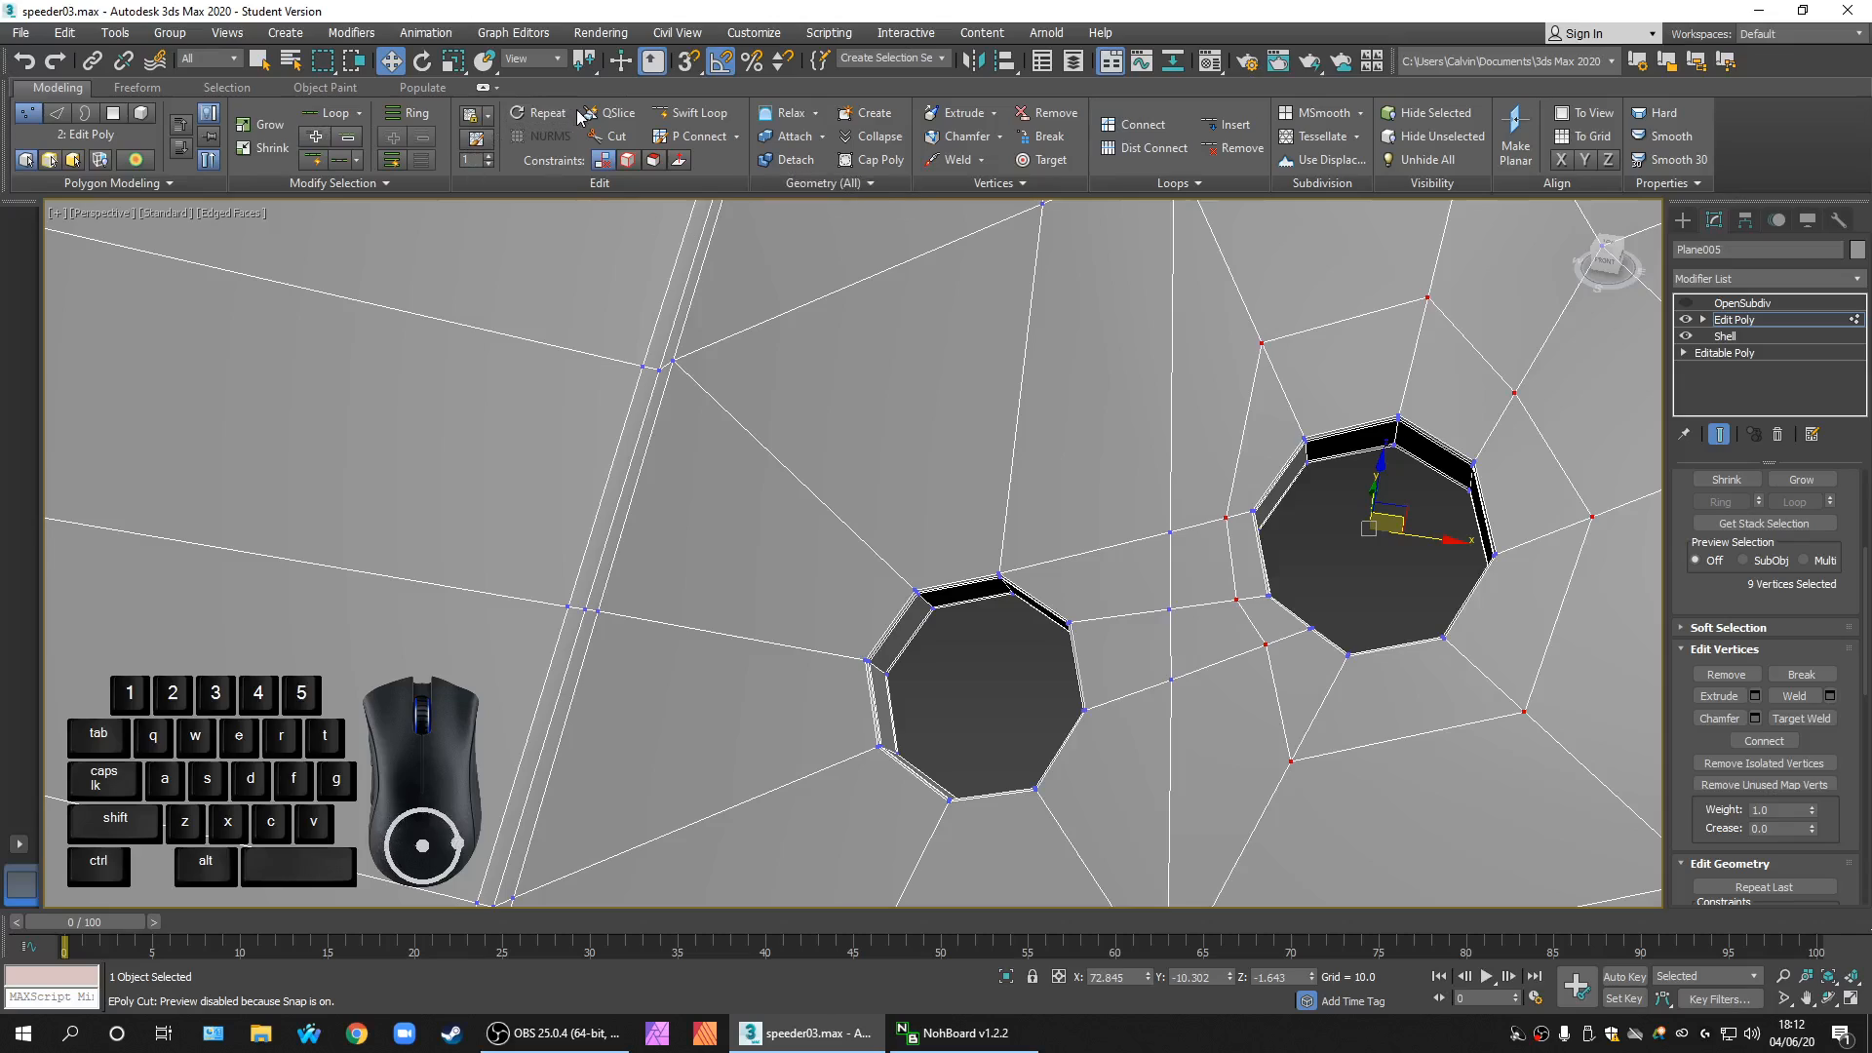
click(693, 113)
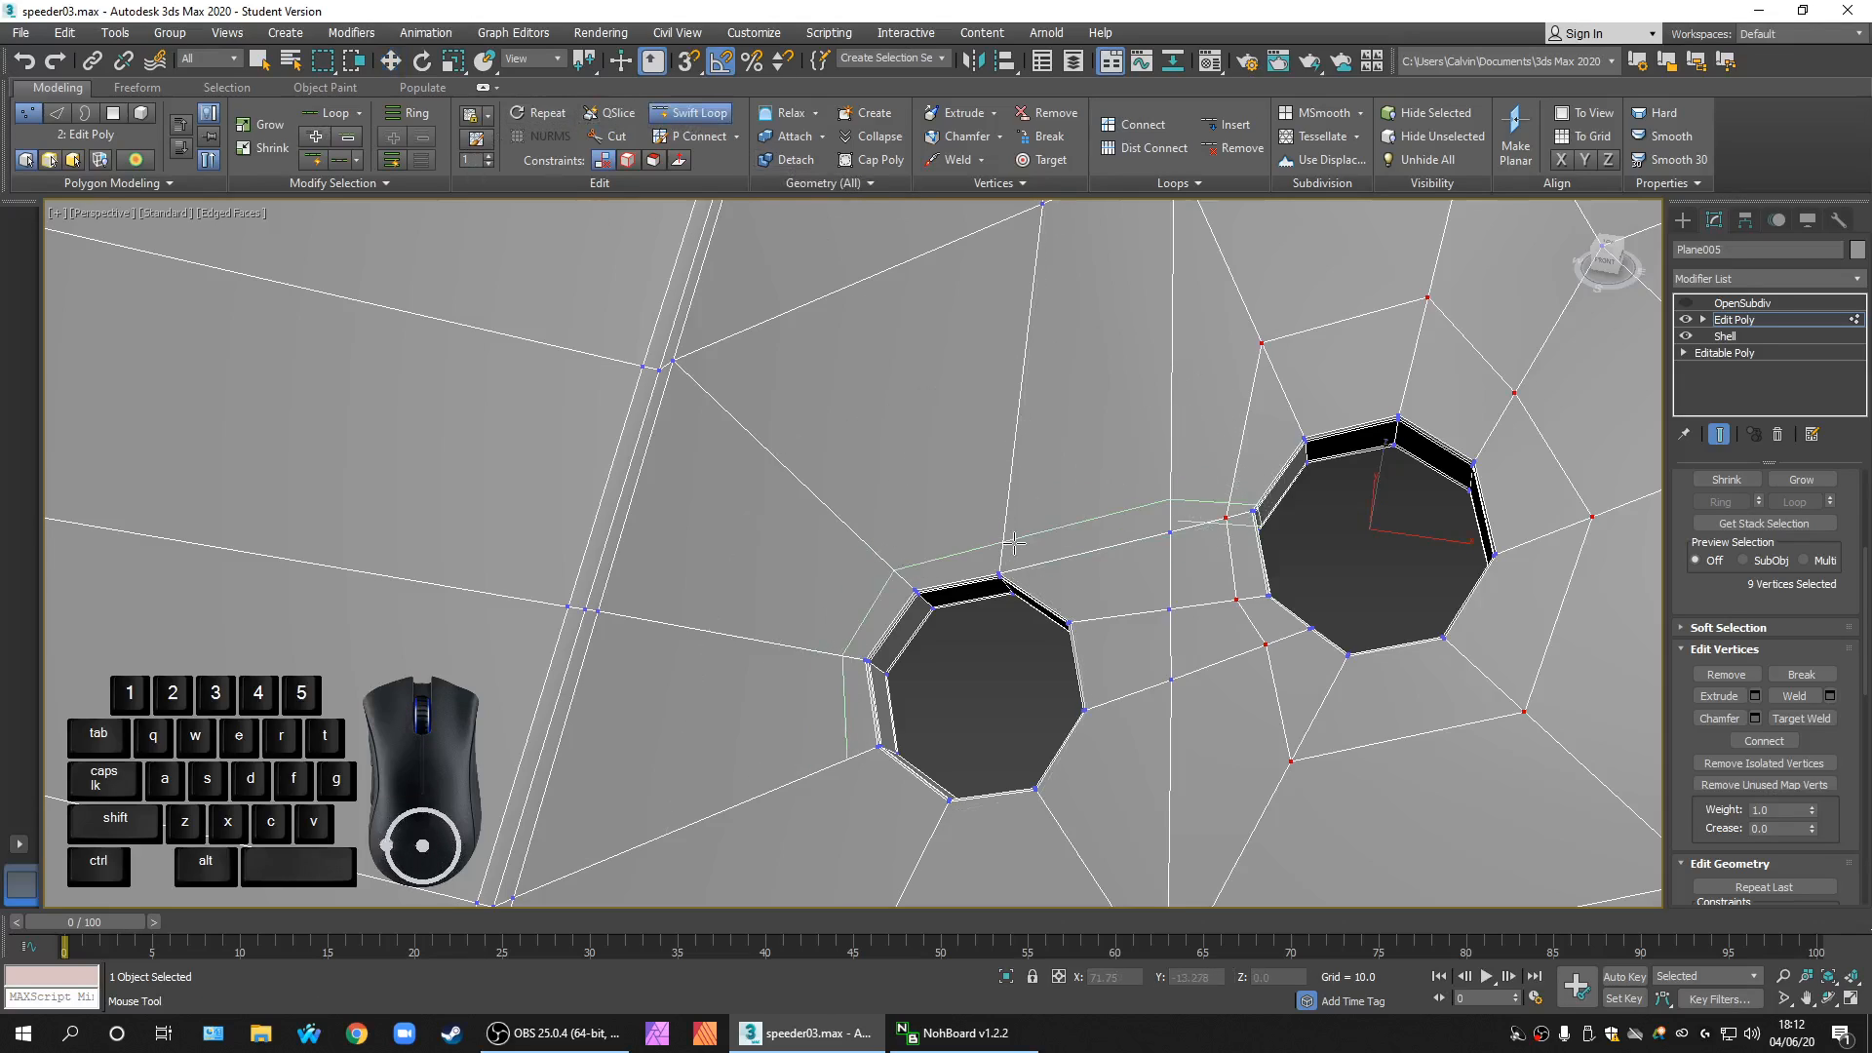
click(1058, 565)
middle_drag(1156, 619, 1177, 598)
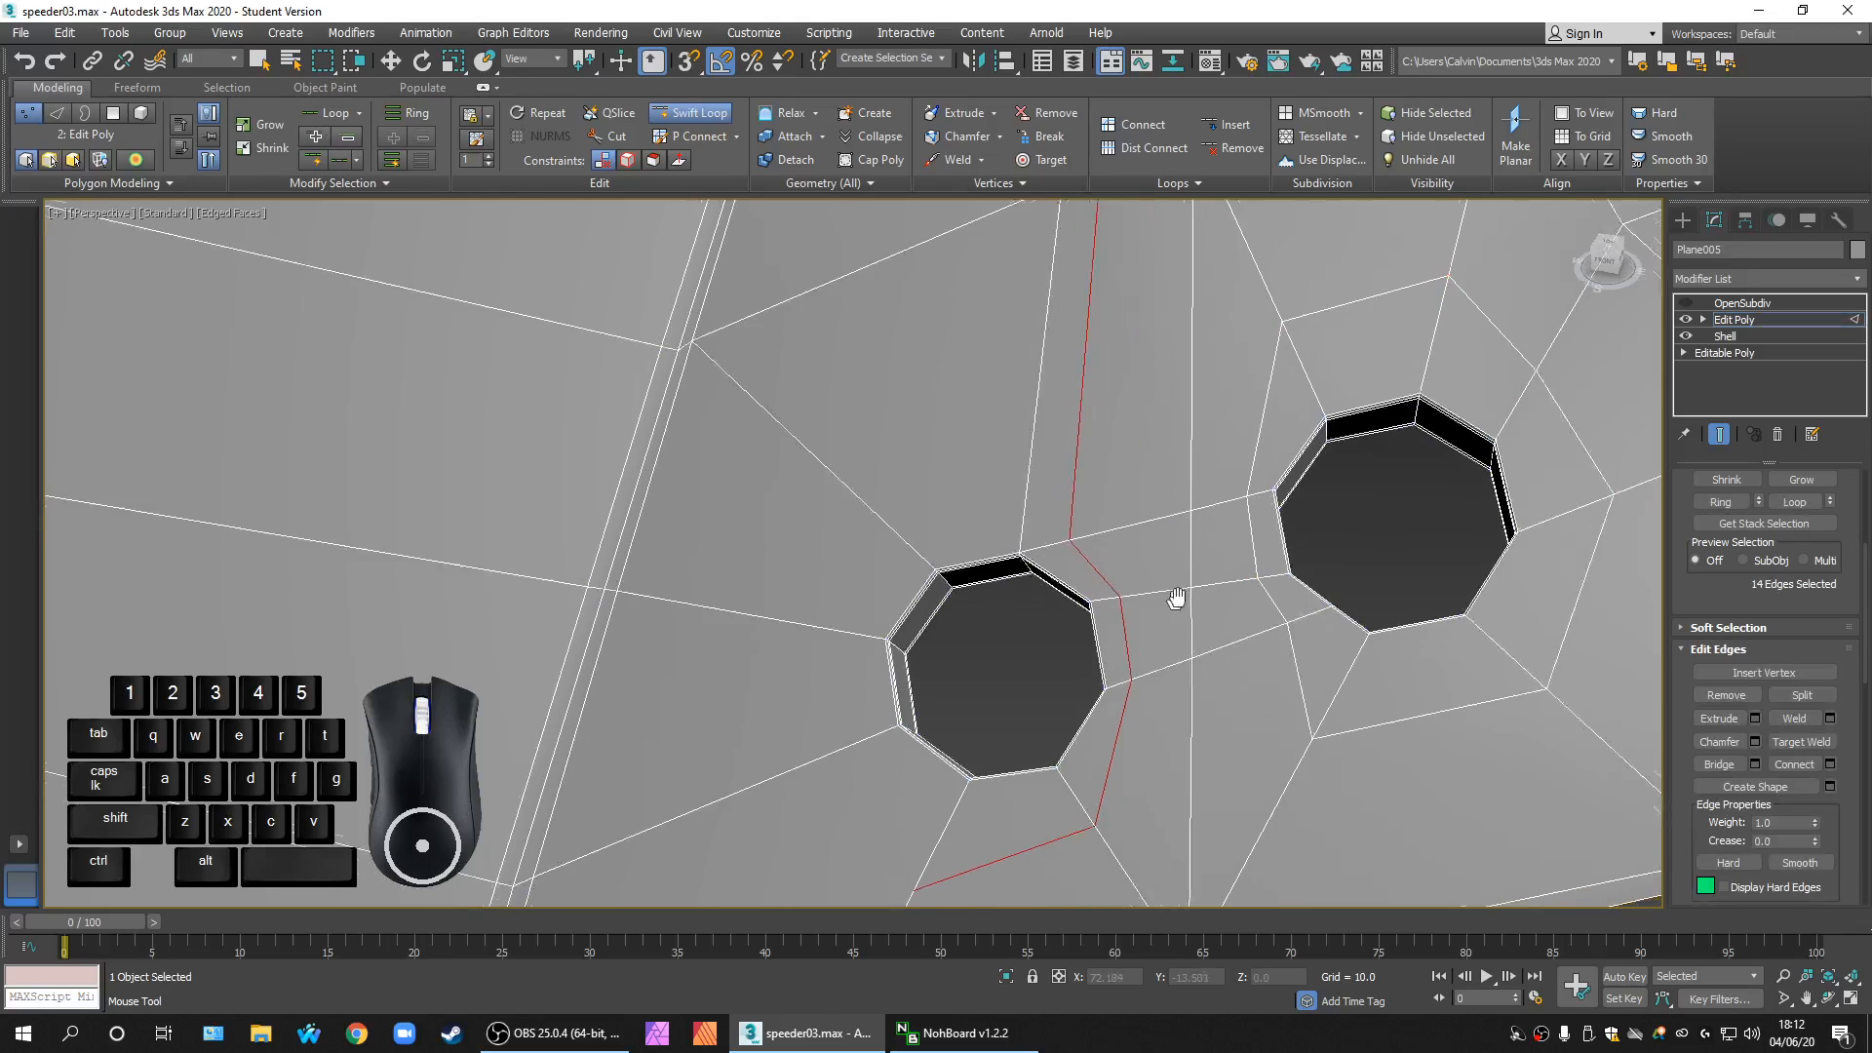
scroll(1177, 598, down, 5)
scroll(1204, 542, up, 5)
scroll(1066, 501, up, 5)
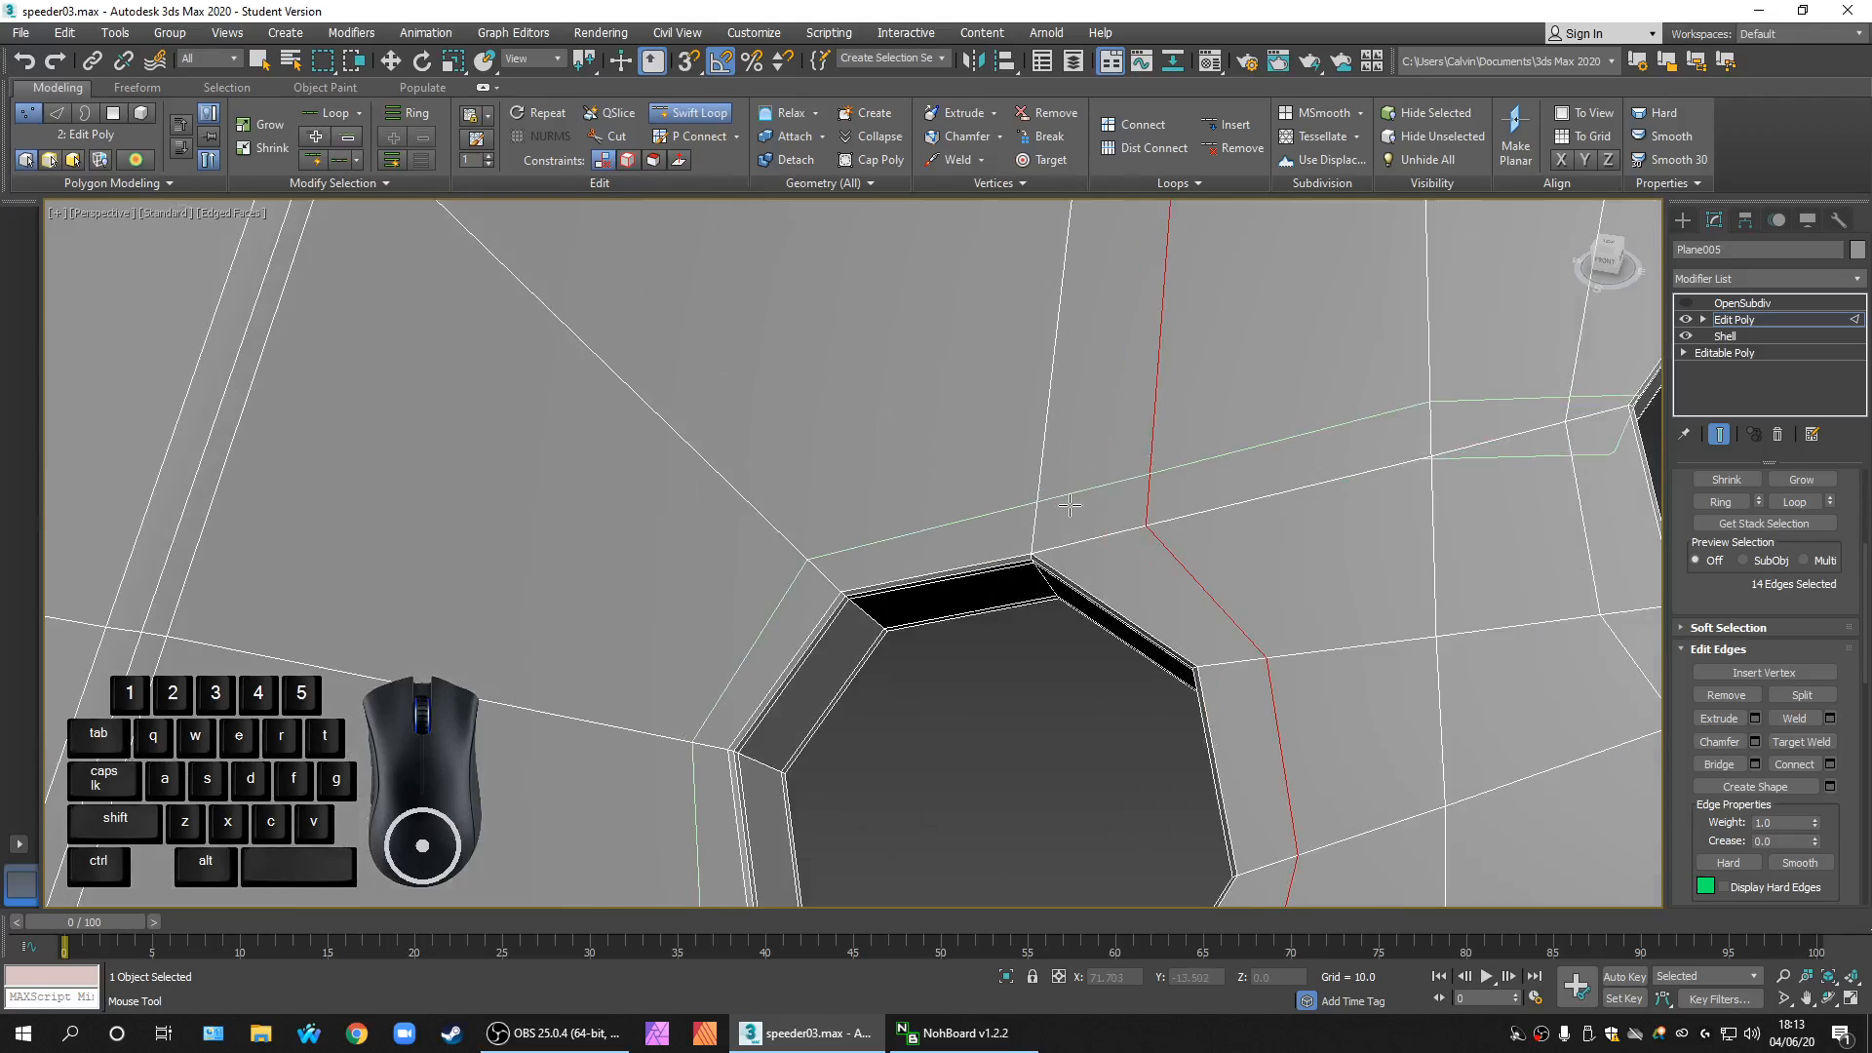
scroll(1070, 505, down, 5)
middle_drag(1167, 616, 1086, 508)
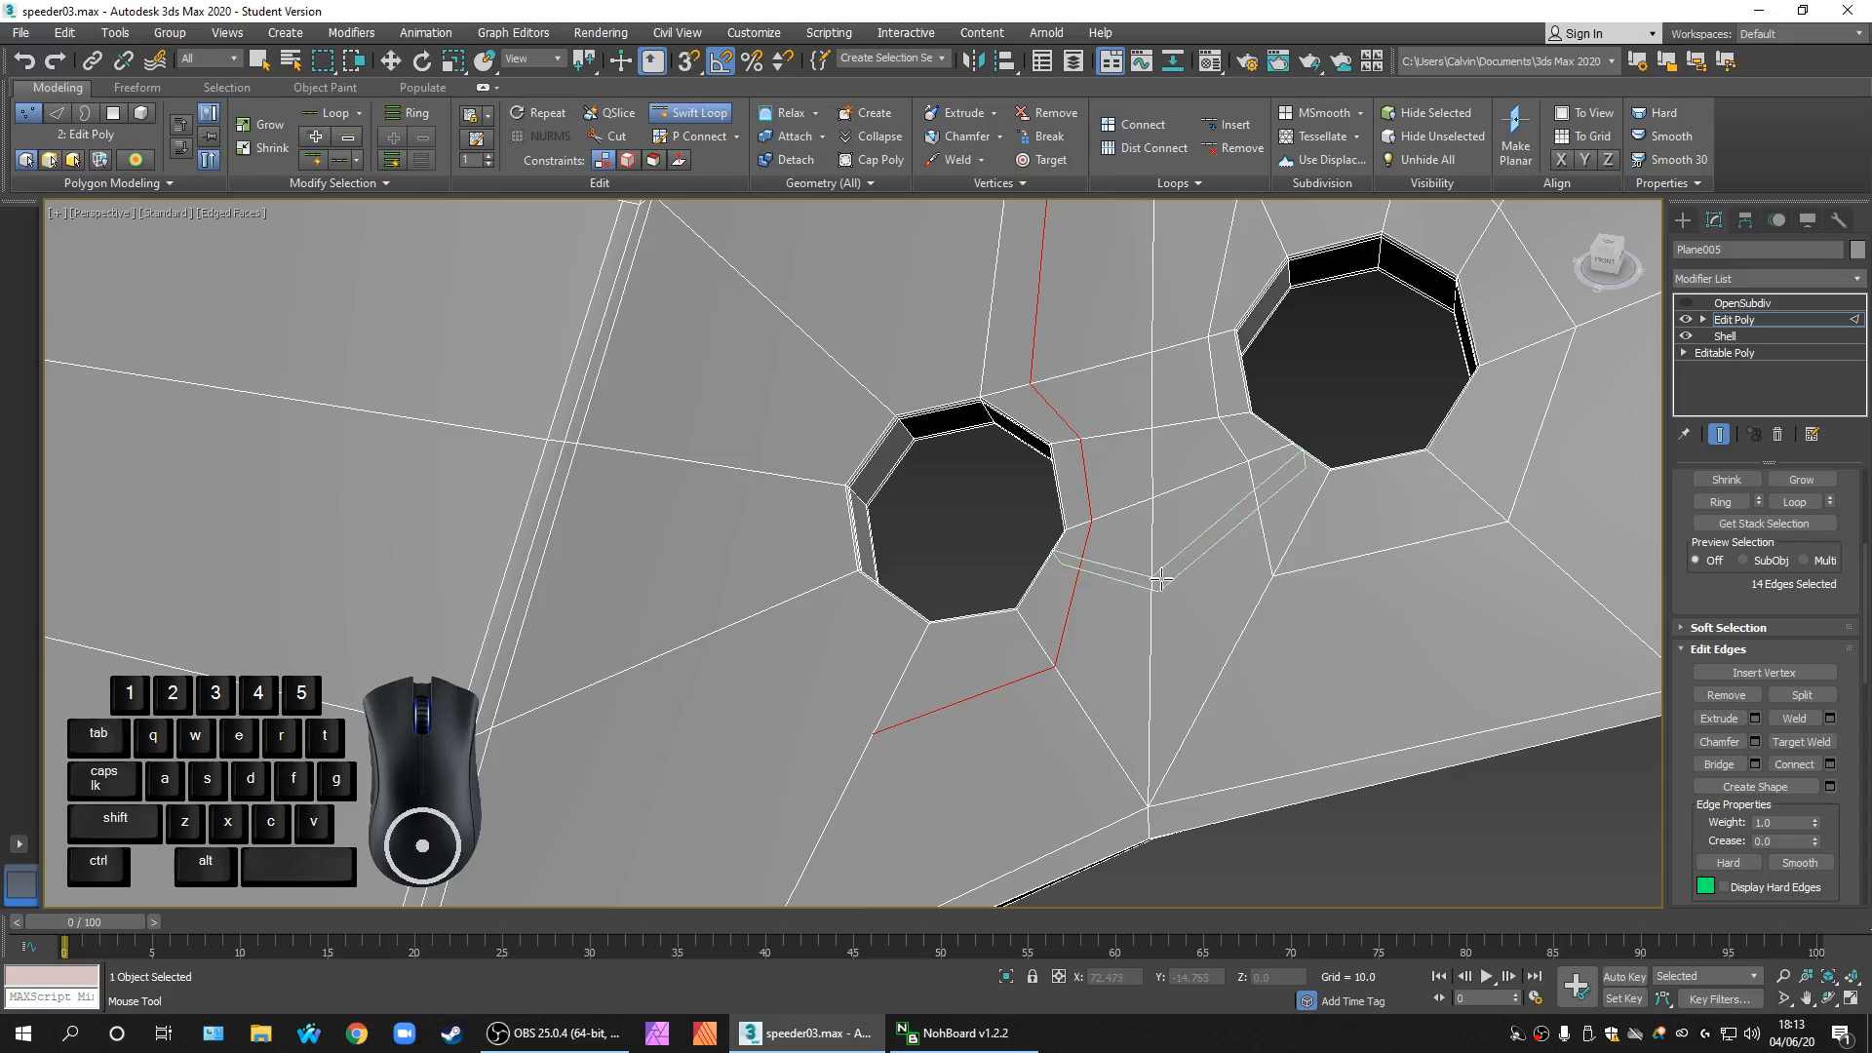
scroll(1160, 581, down, 5)
right_click(1203, 576)
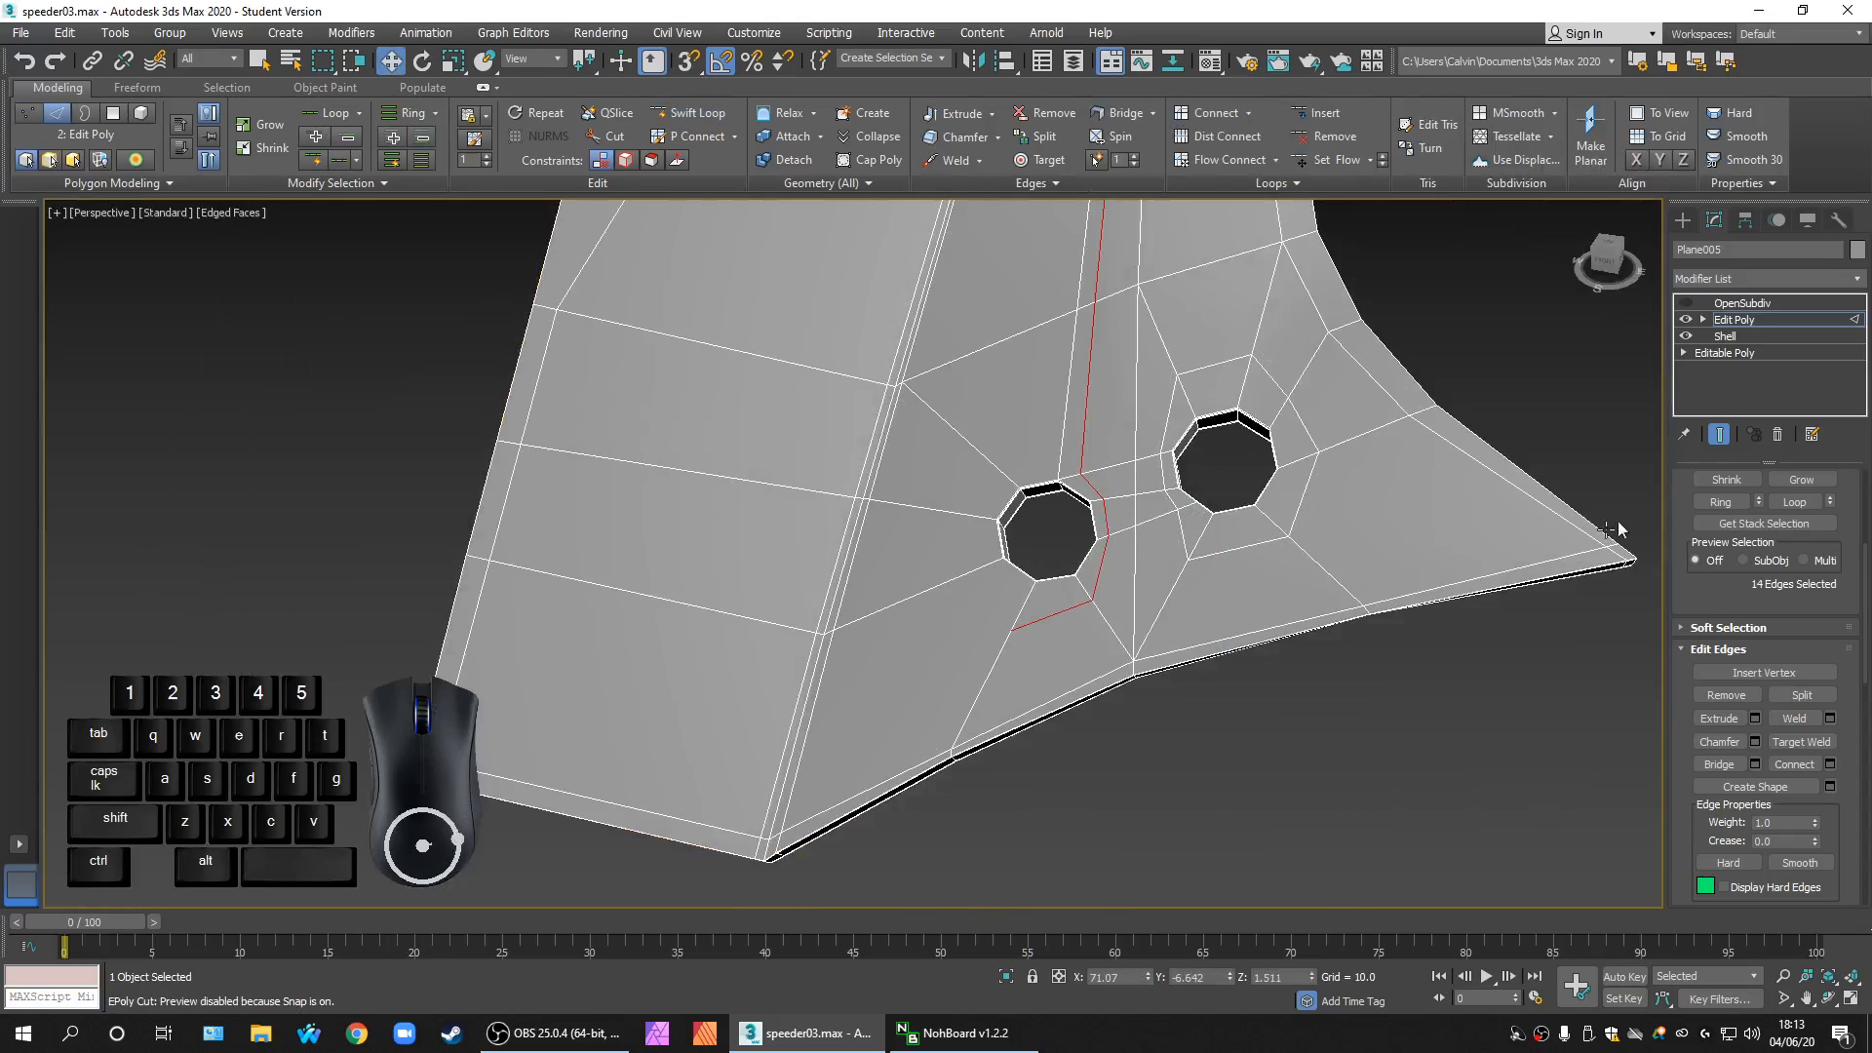
Step: Show the OpenSubdiv result without edged faces and inspect how the new loop affects the shading and roundness of both holes
click(1685, 303)
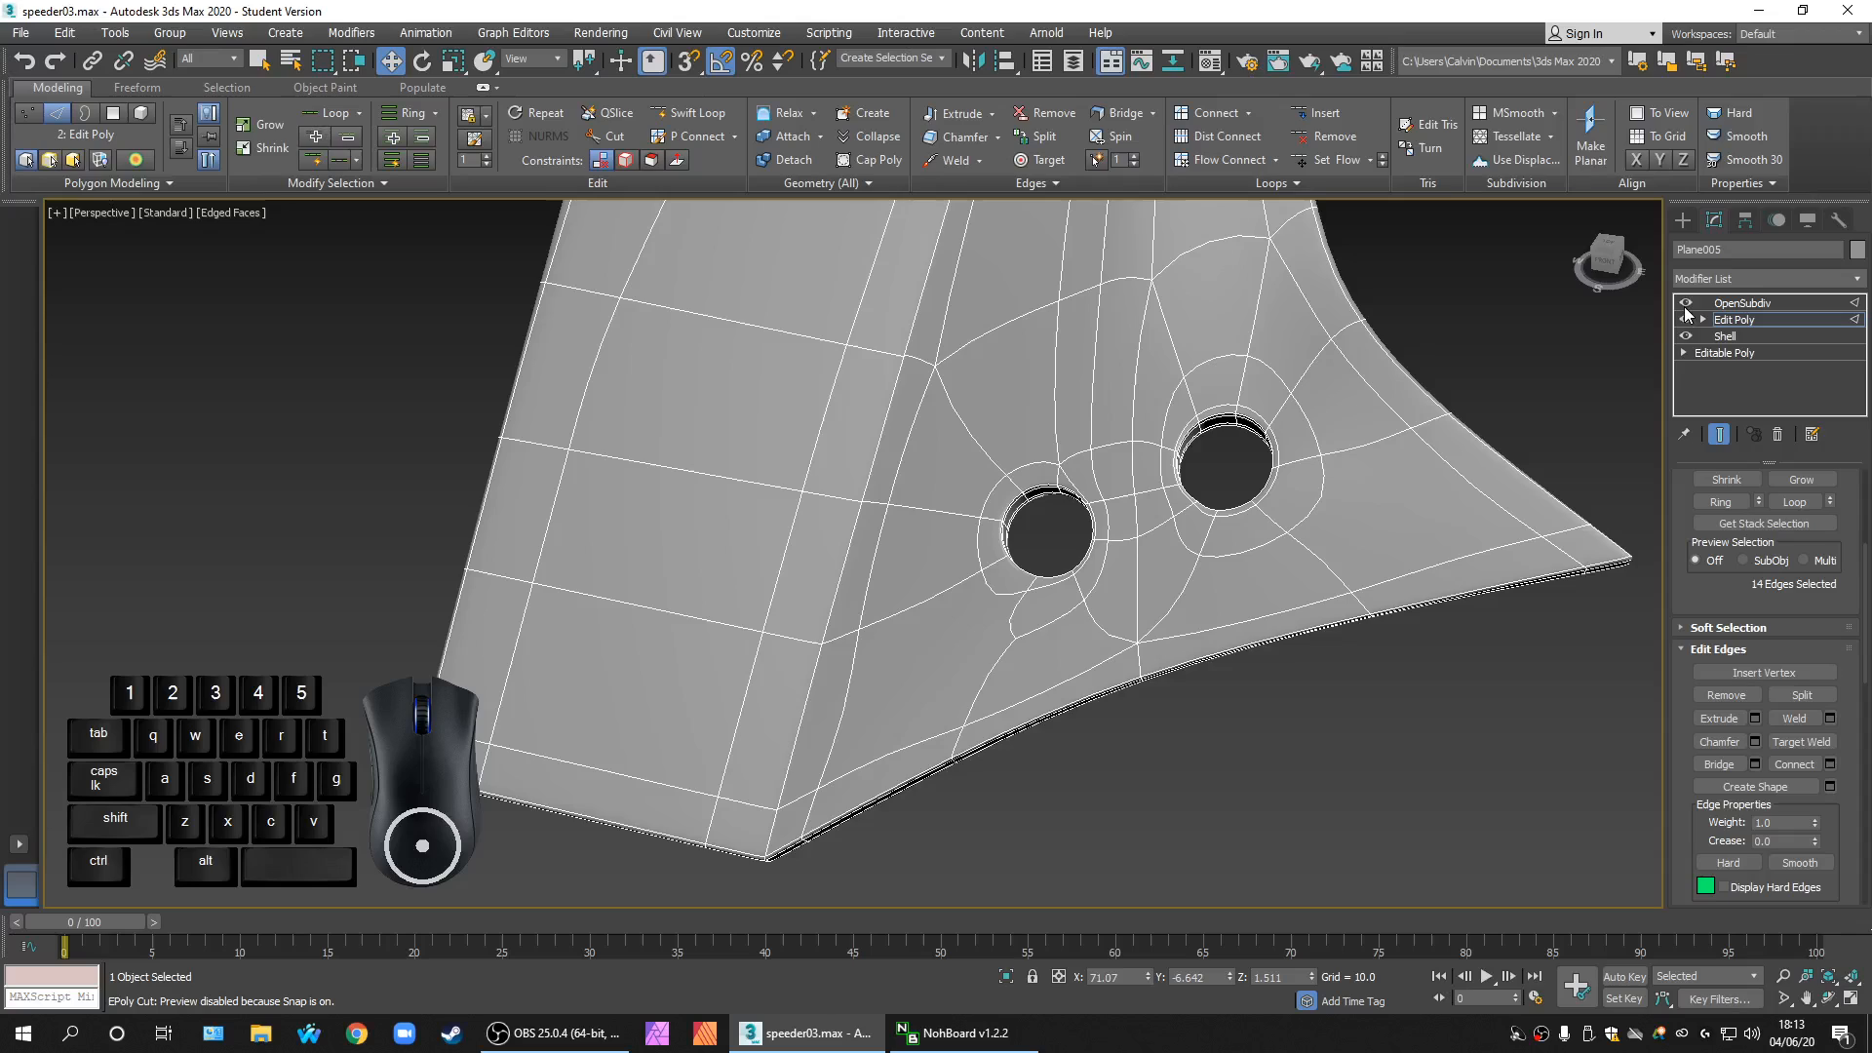
scroll(1271, 507, up, 3)
key(F4)
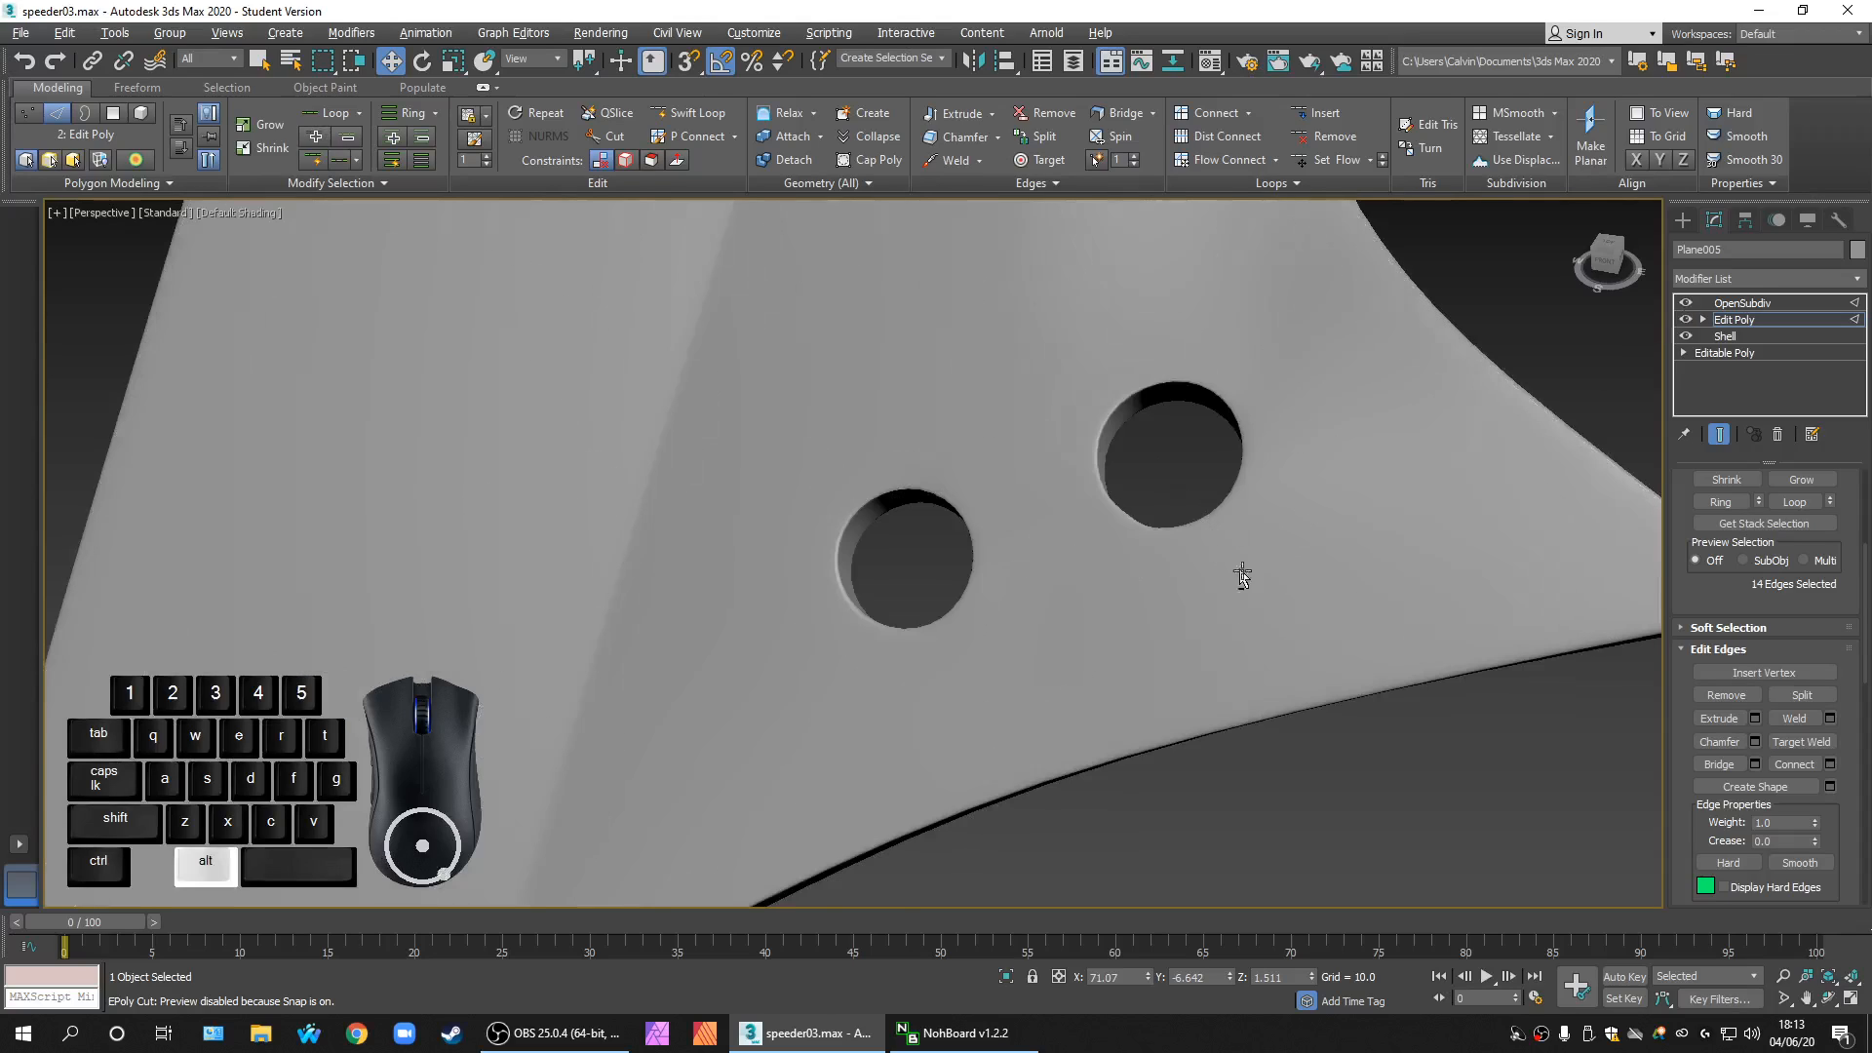
alt+middle_drag(1238, 560, 1262, 607)
scroll(1180, 542, up, 3)
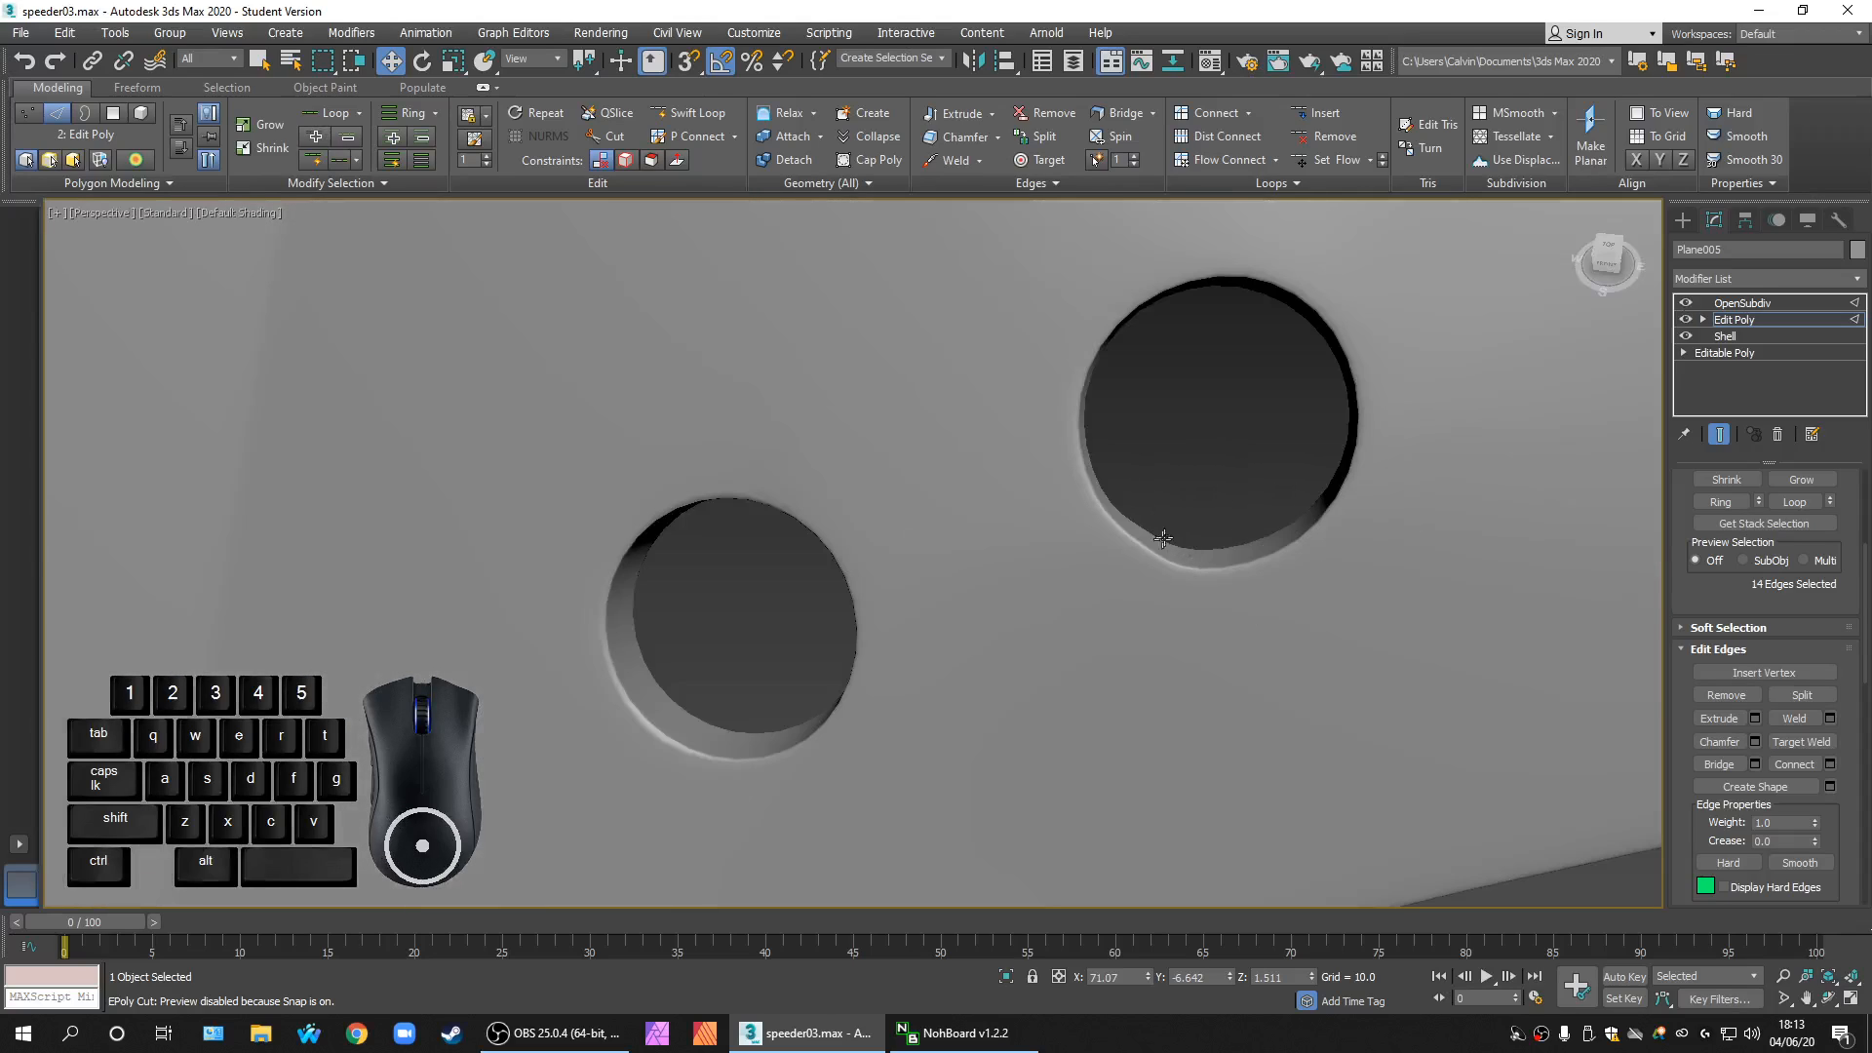
alt+middle_drag(1178, 536, 1081, 579)
scroll(1112, 551, up, 4)
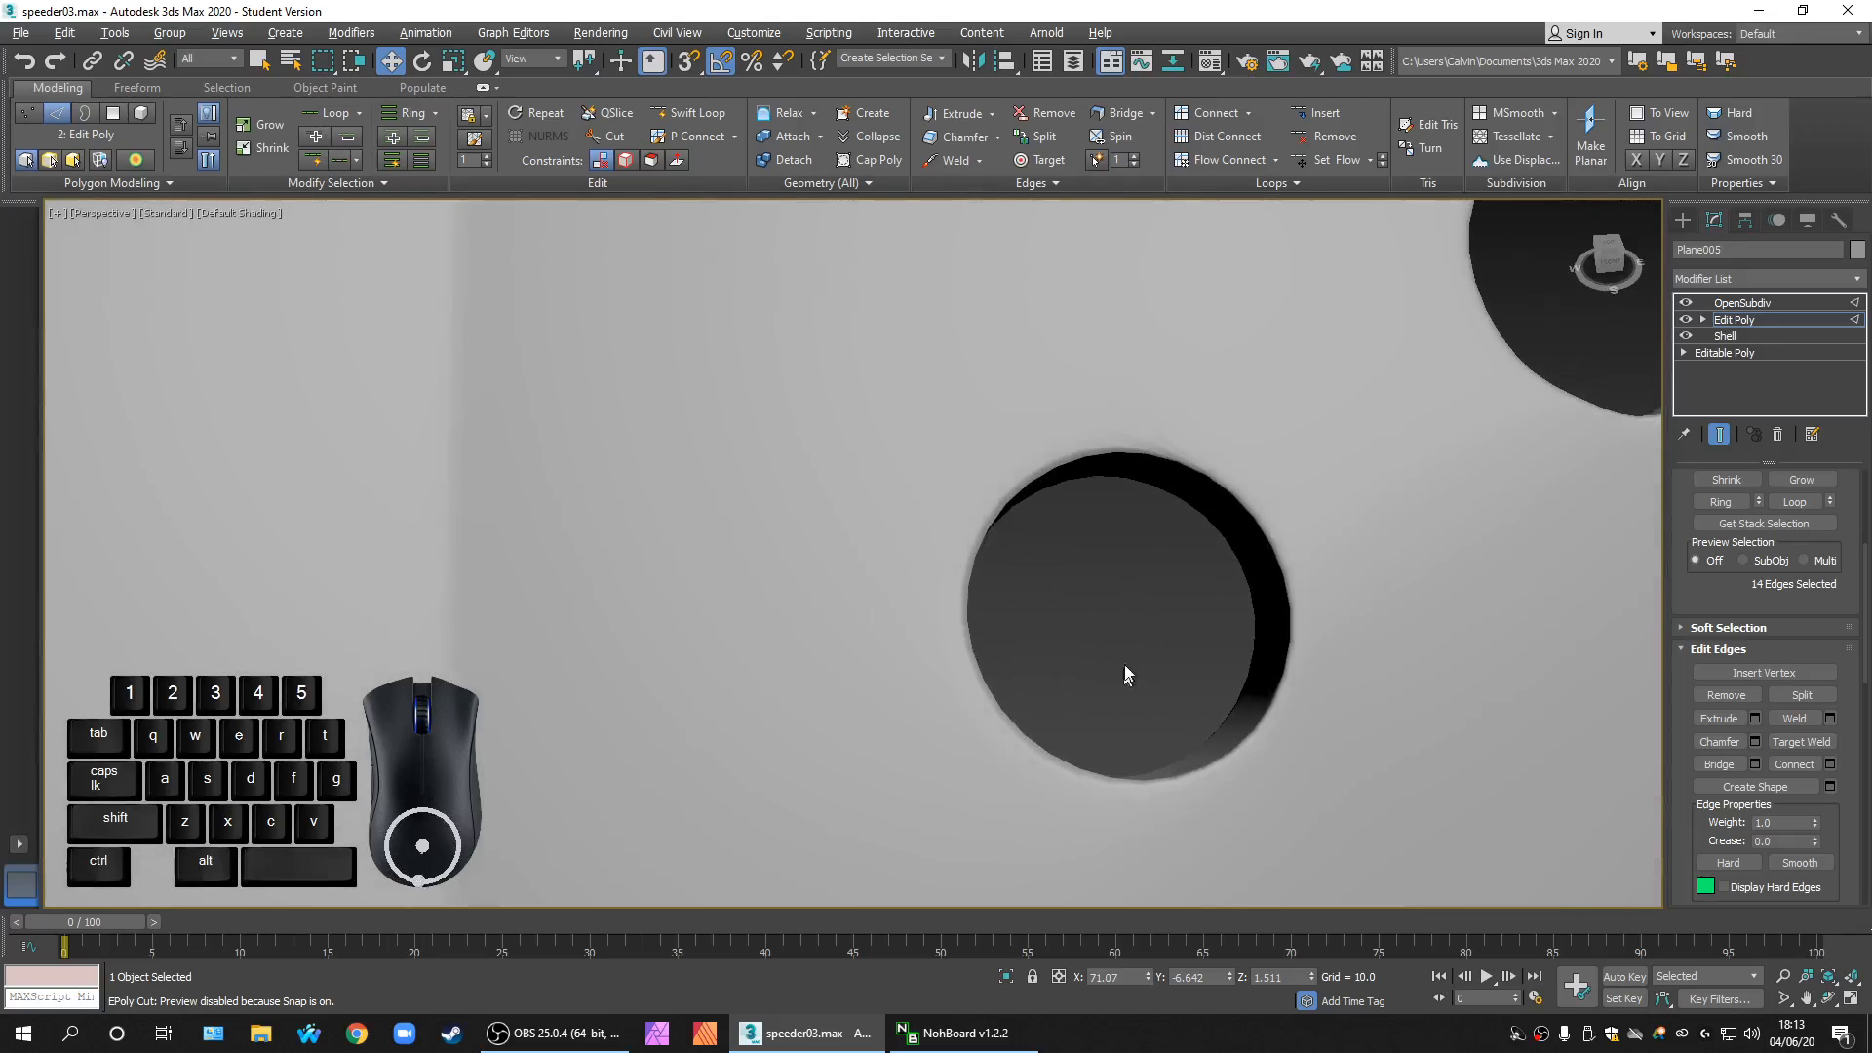
scroll(1126, 673, down, 5)
scroll(1099, 634, up, 4)
scroll(1062, 626, down, 2)
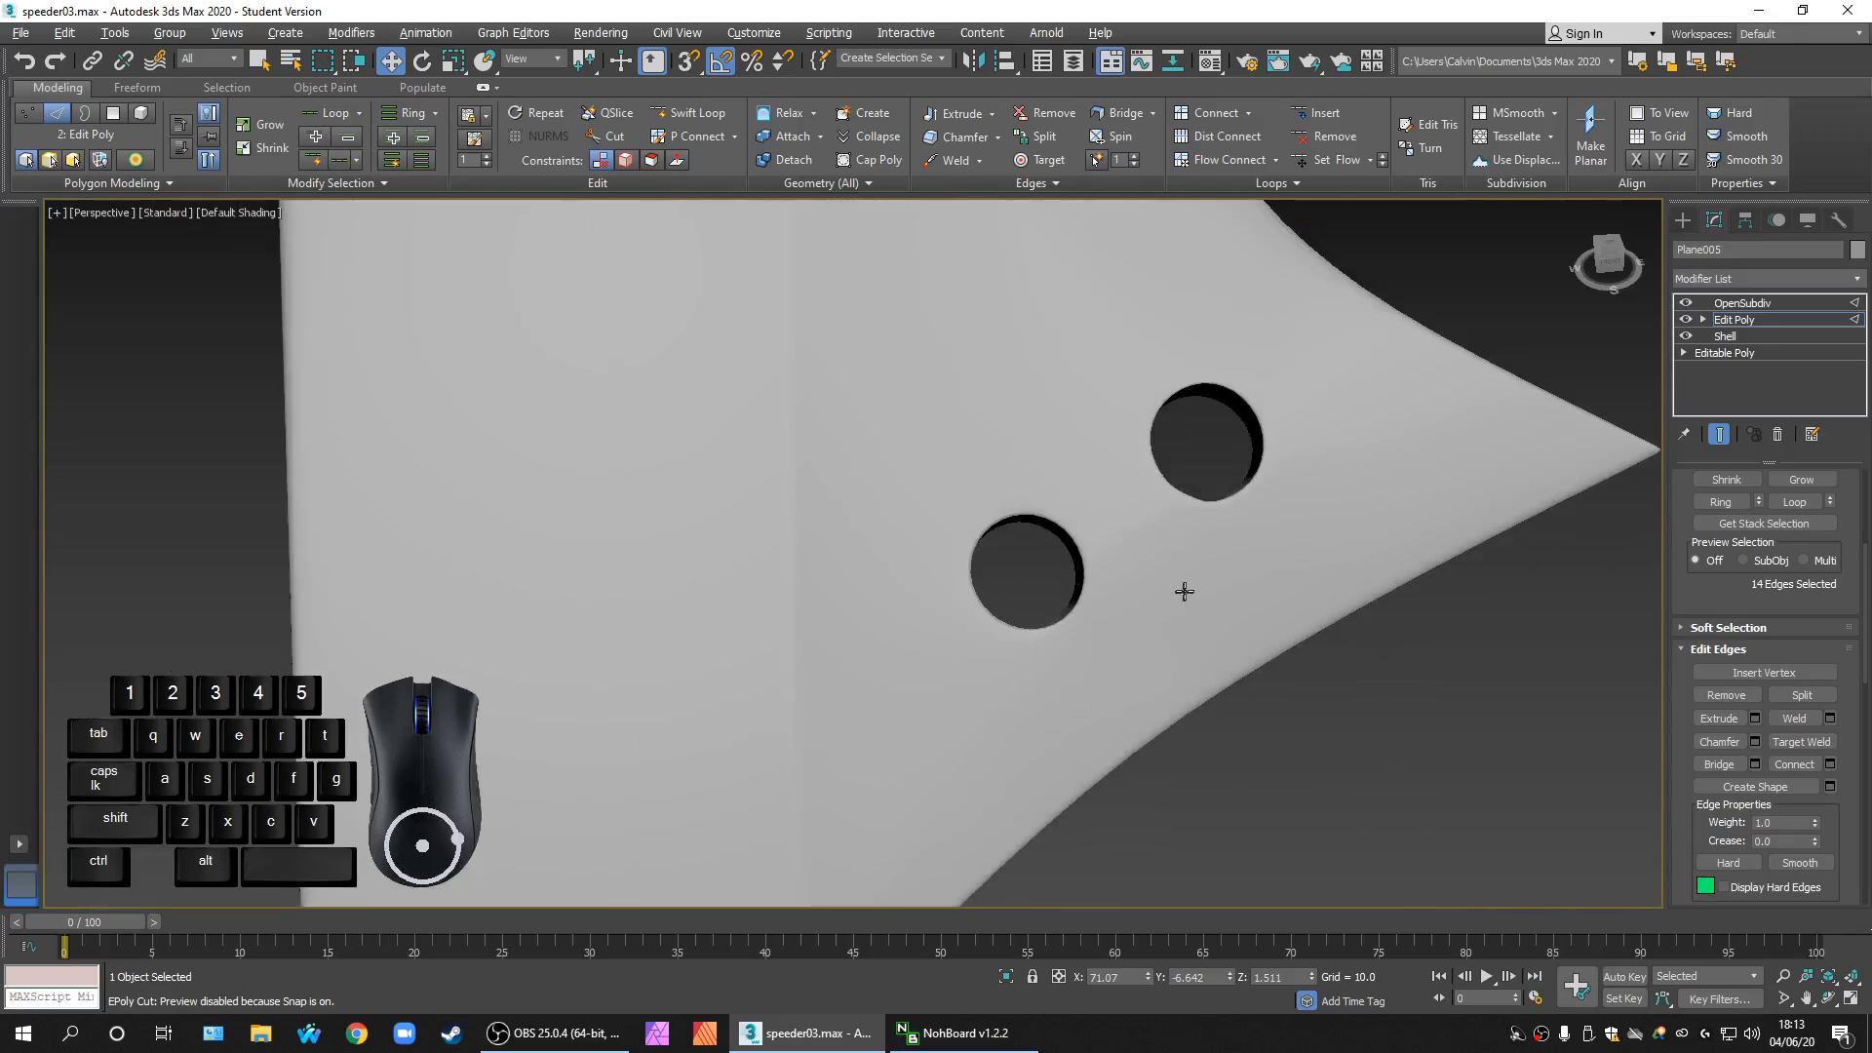
scroll(1184, 590, down, 4)
alt+middle_drag(1245, 585, 1191, 597)
scroll(1102, 562, up, 6)
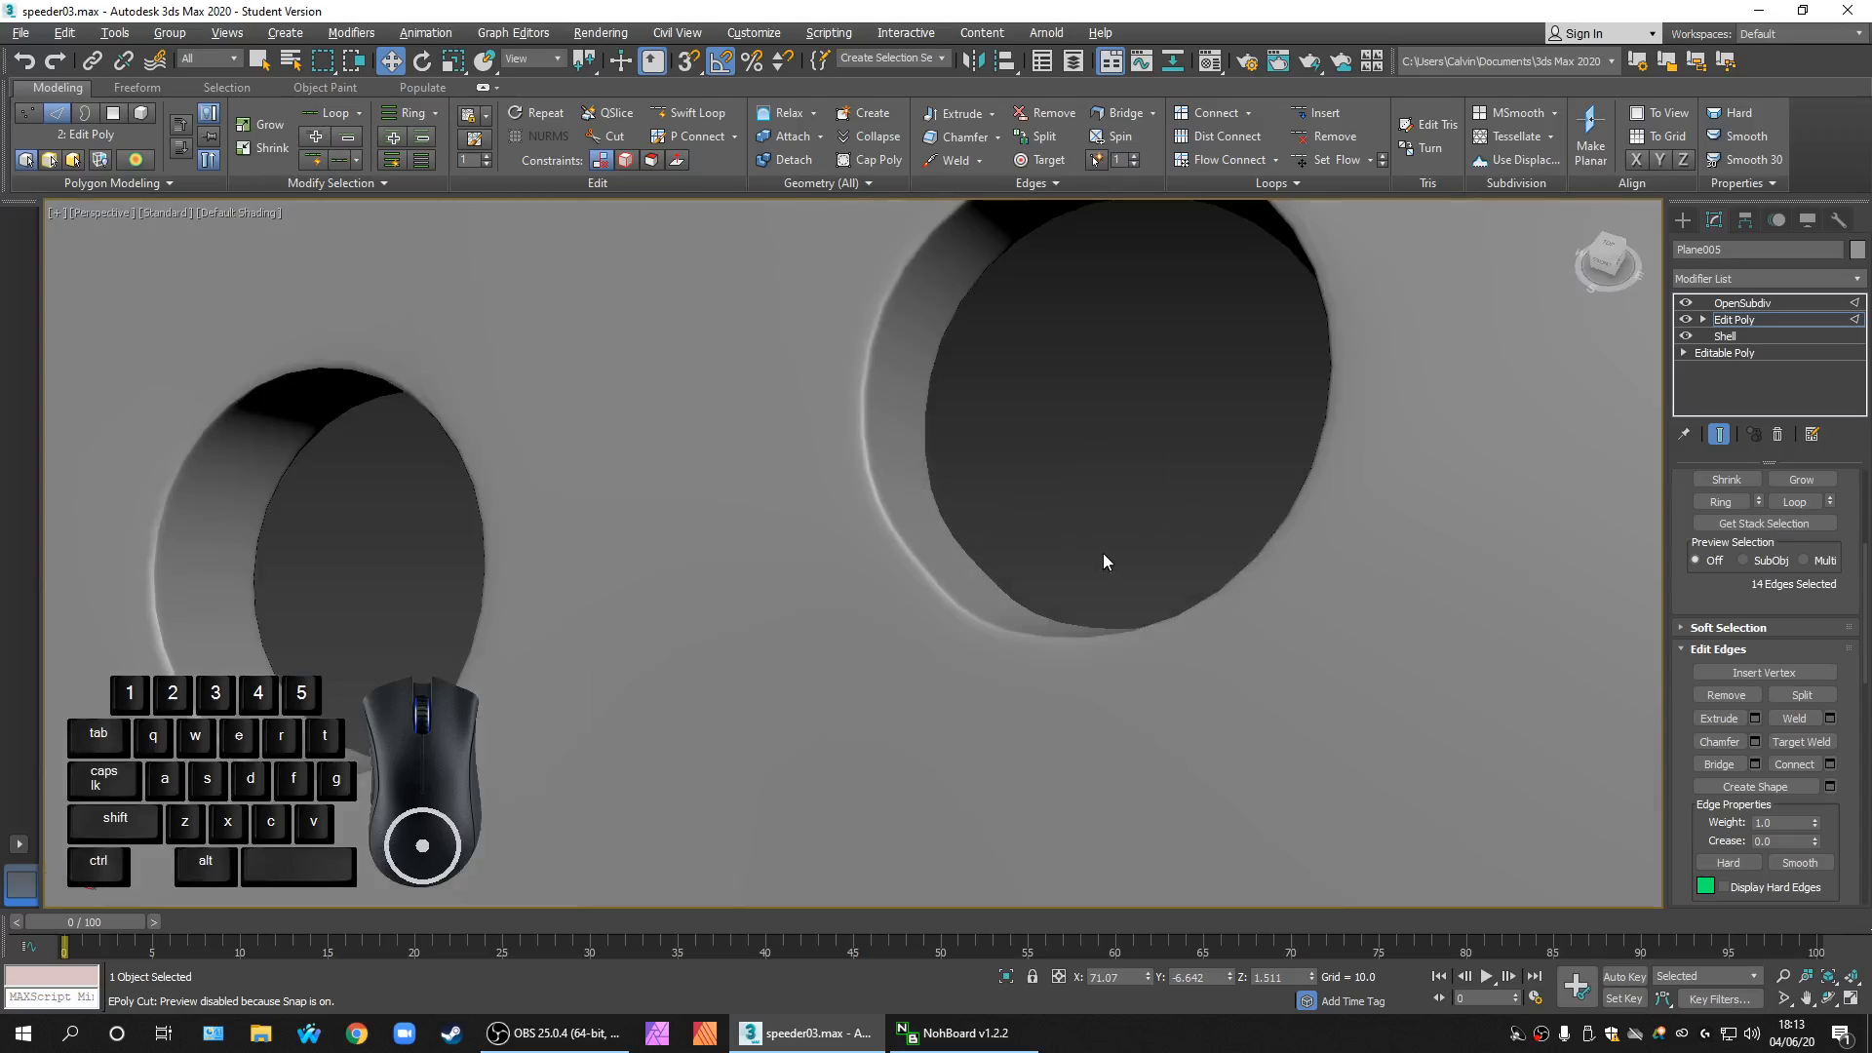
alt+middle_drag(1023, 635, 766, 599)
middle_drag(957, 586, 998, 591)
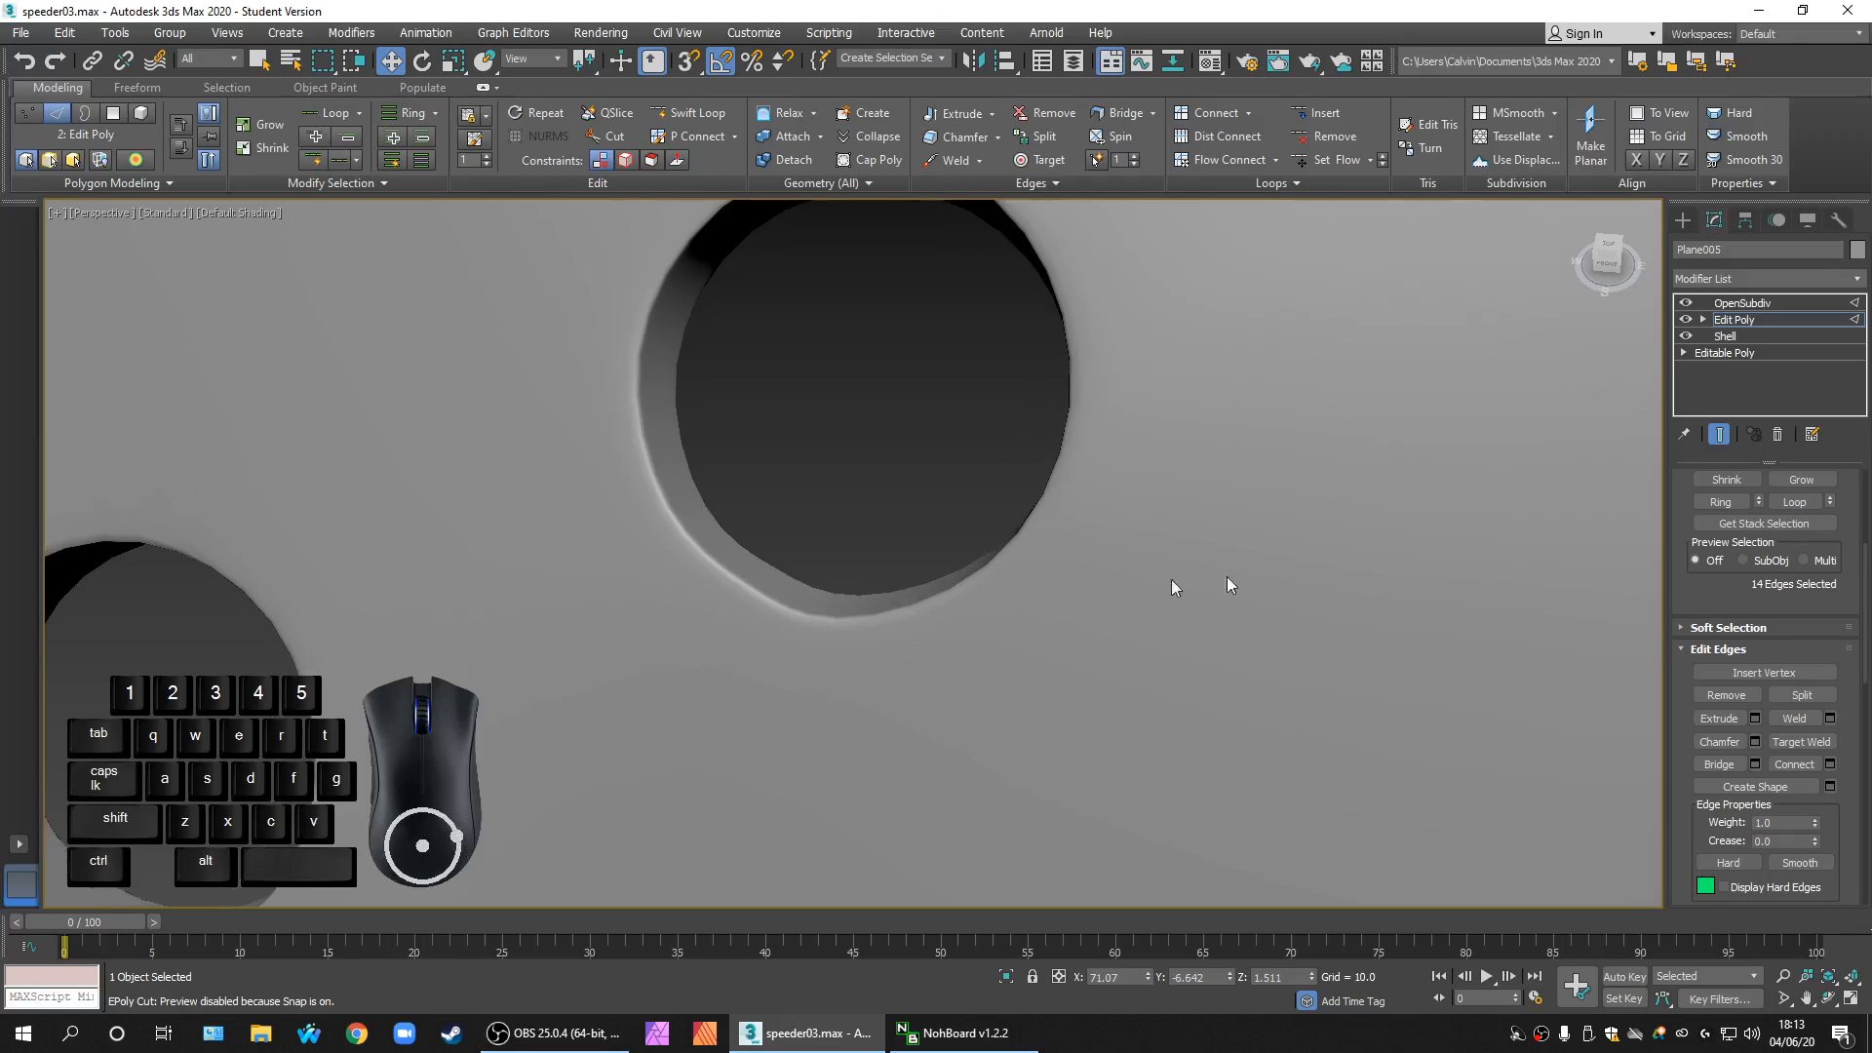
Step: Return to Edit Poly object level with edged faces on, hide OpenSubdiv and examine the base mesh between and below the holes
click(1747, 314)
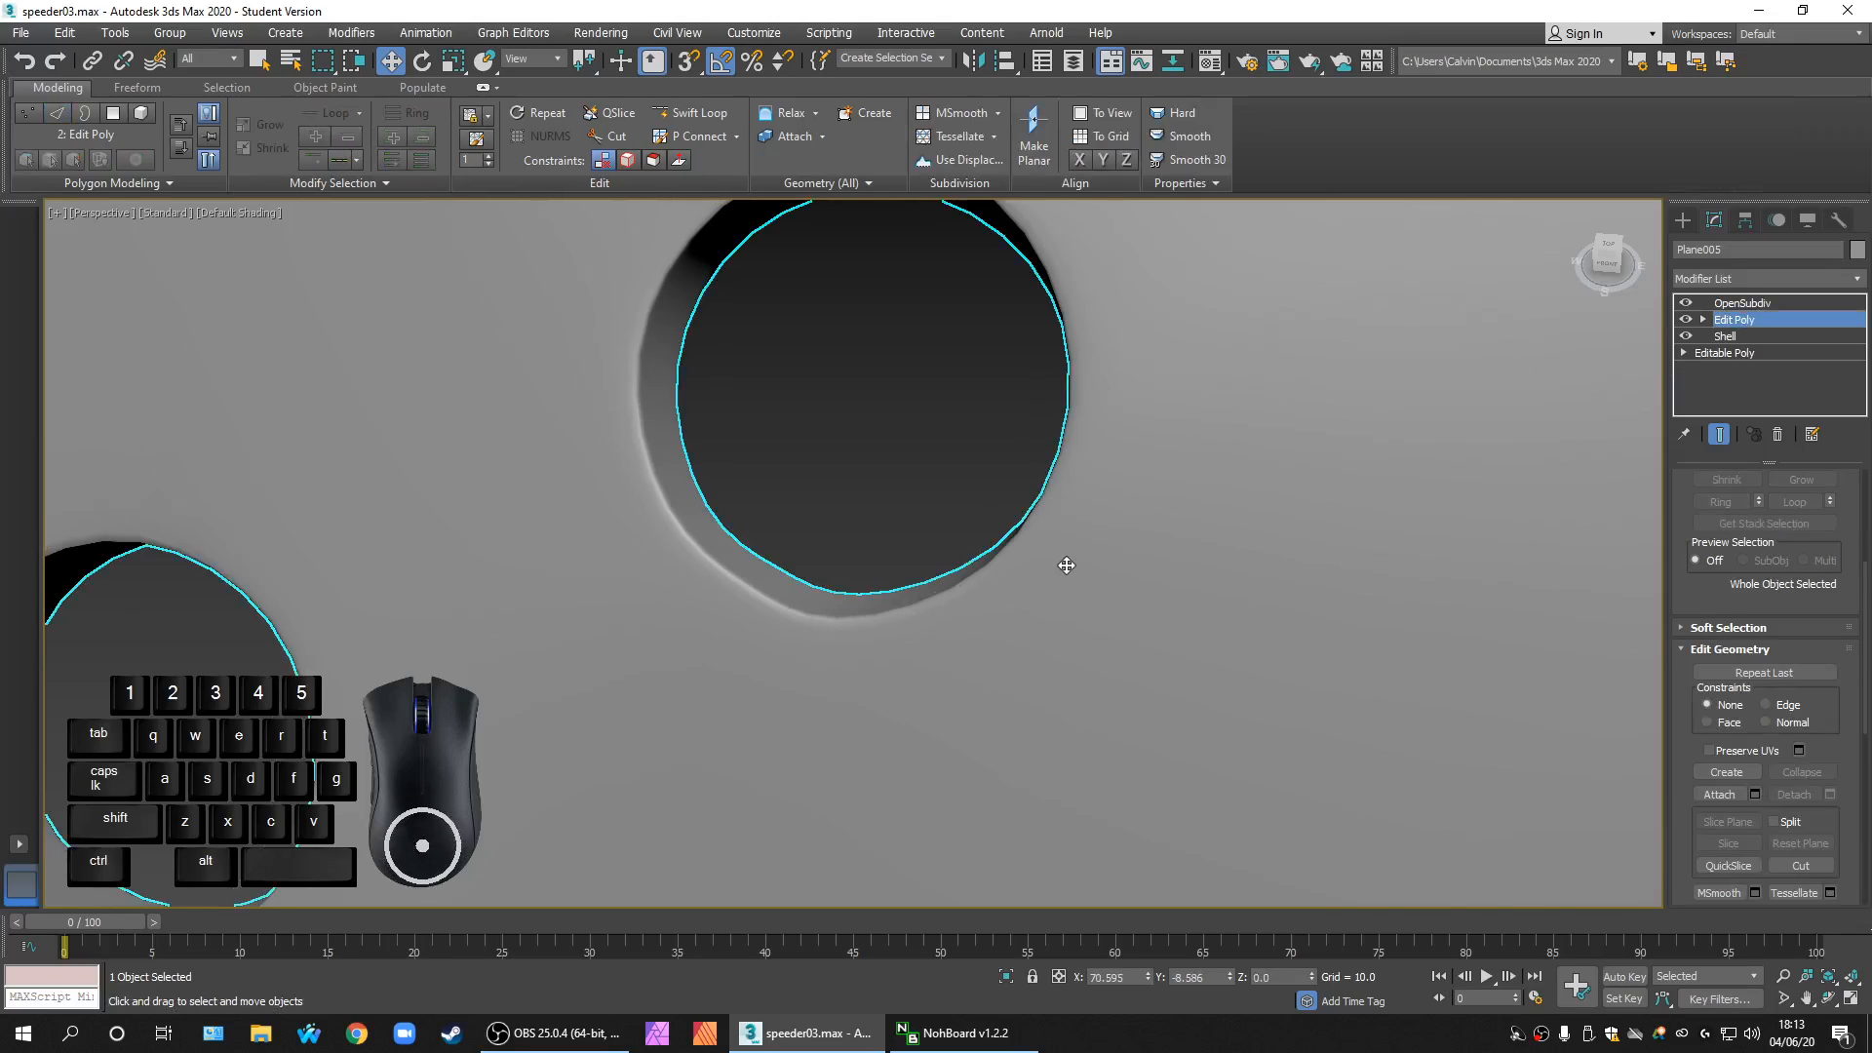
scroll(1065, 555, down, 3)
key(F4)
alt+middle_drag(1082, 609, 1111, 547)
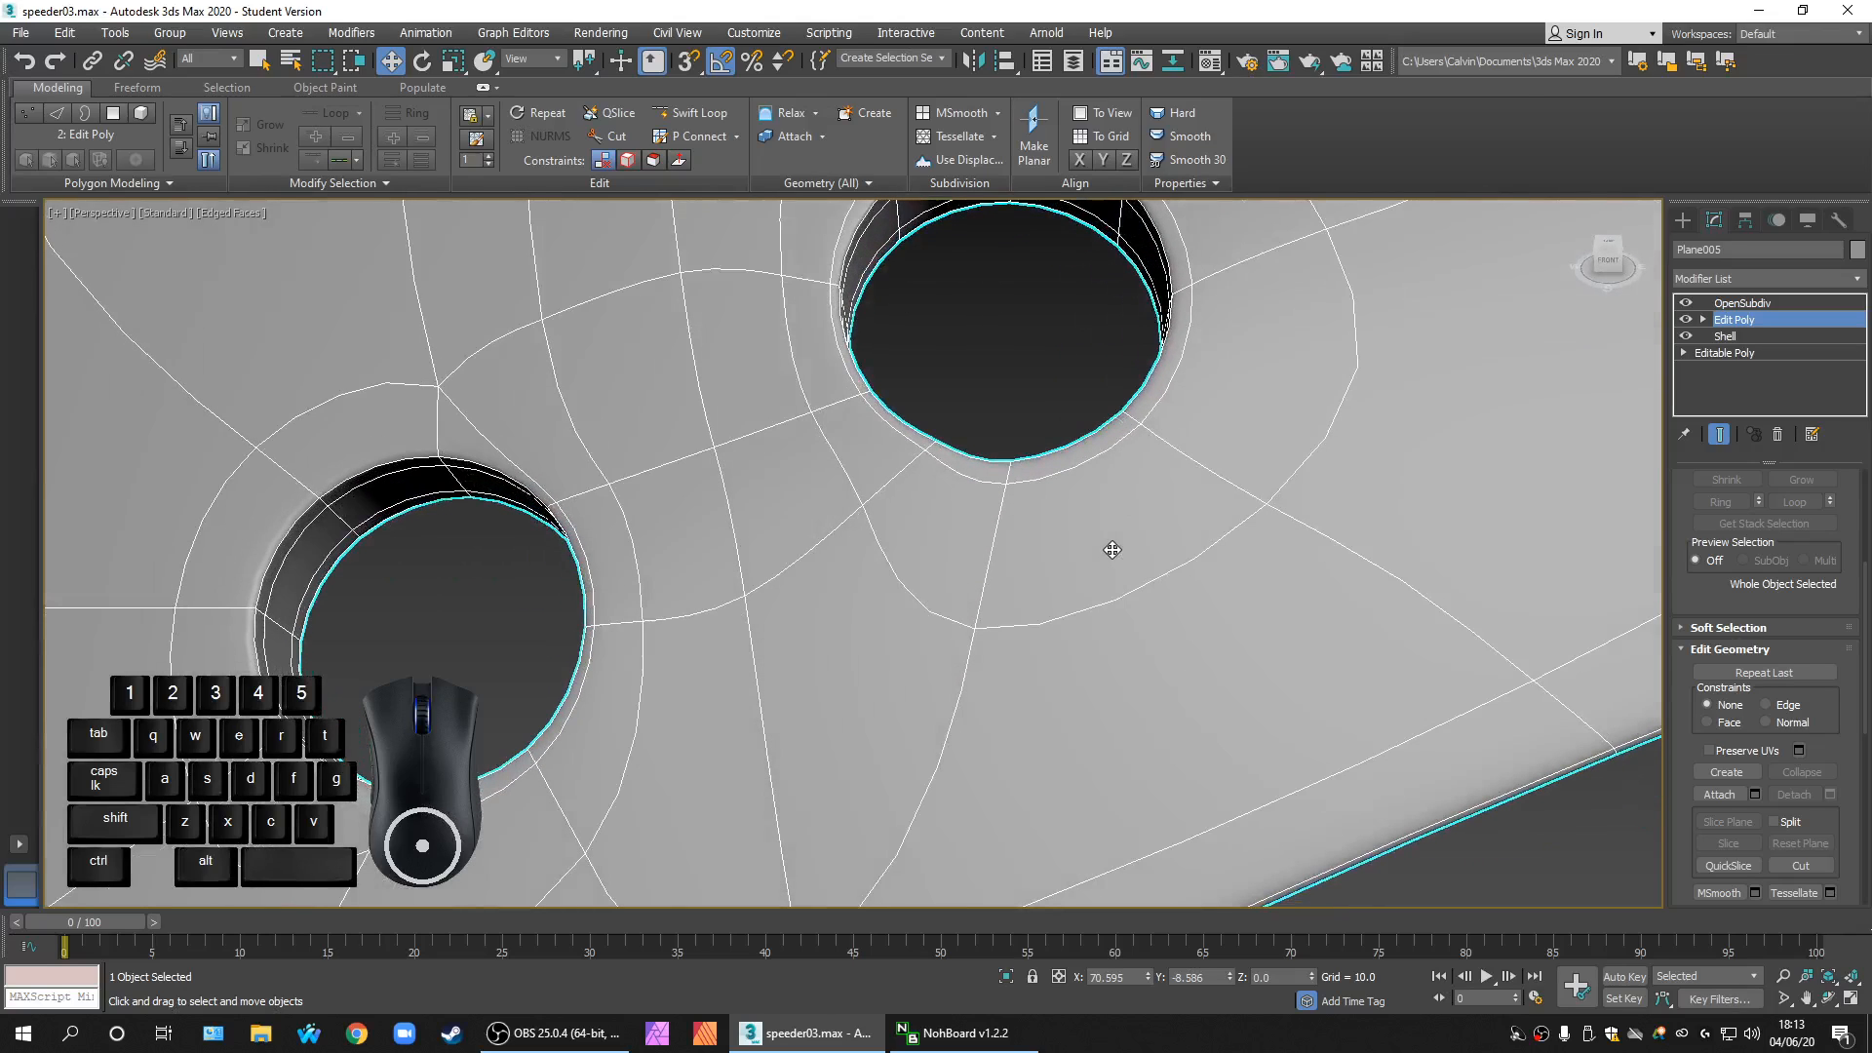
click(1685, 303)
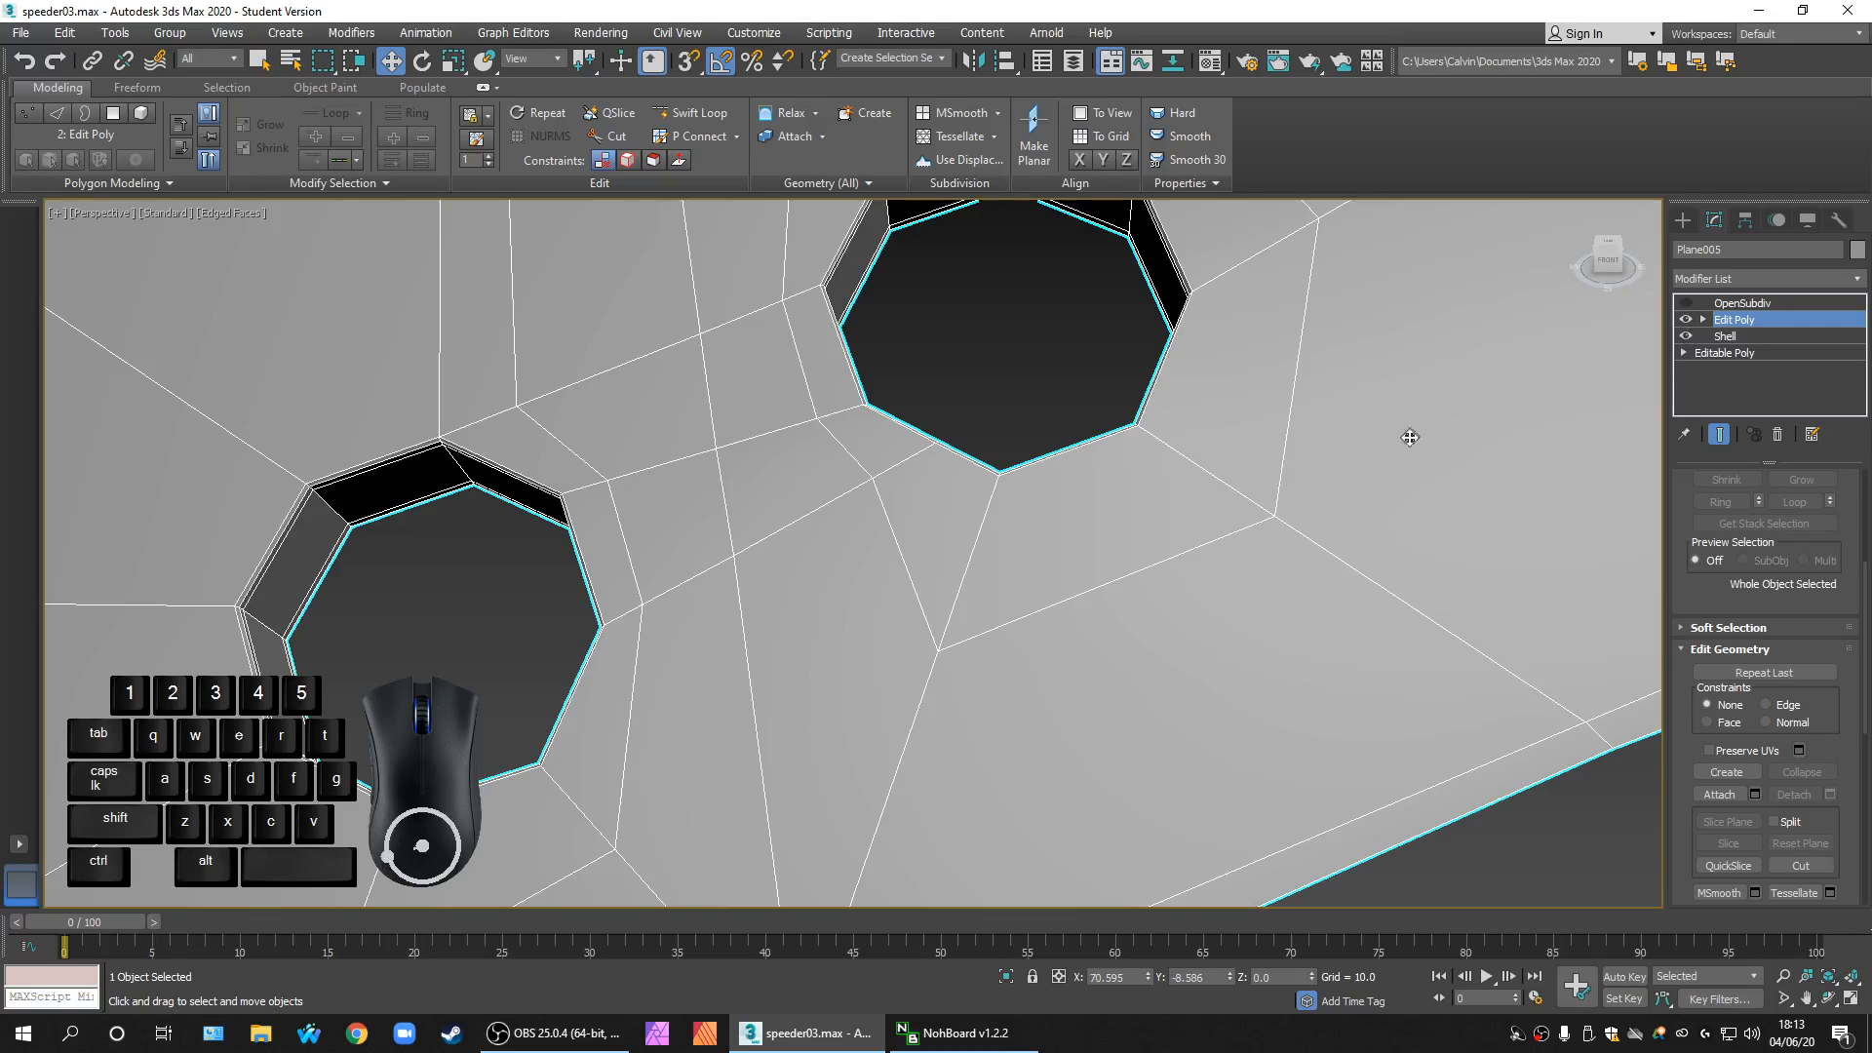
middle_drag(1288, 509, 1220, 577)
scroll(1230, 507, down, 5)
middle_drag(1137, 638, 1178, 555)
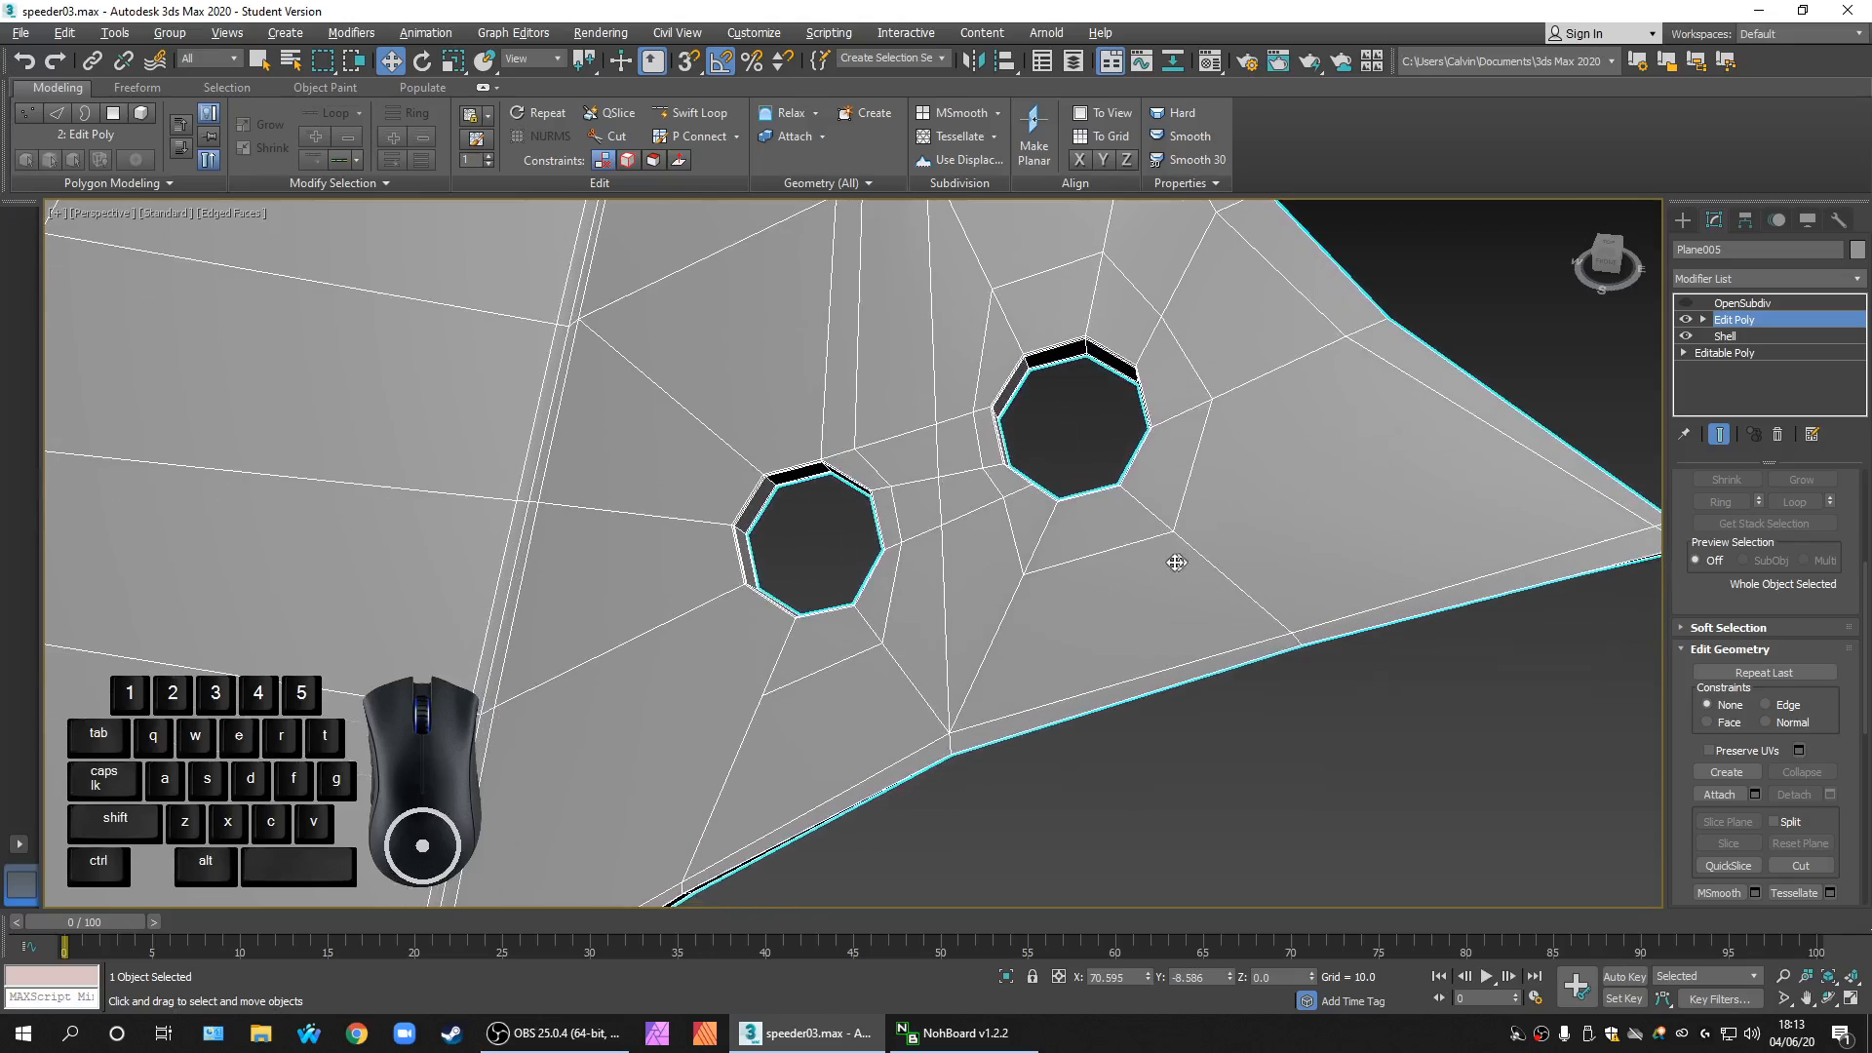
scroll(1054, 538, up, 4)
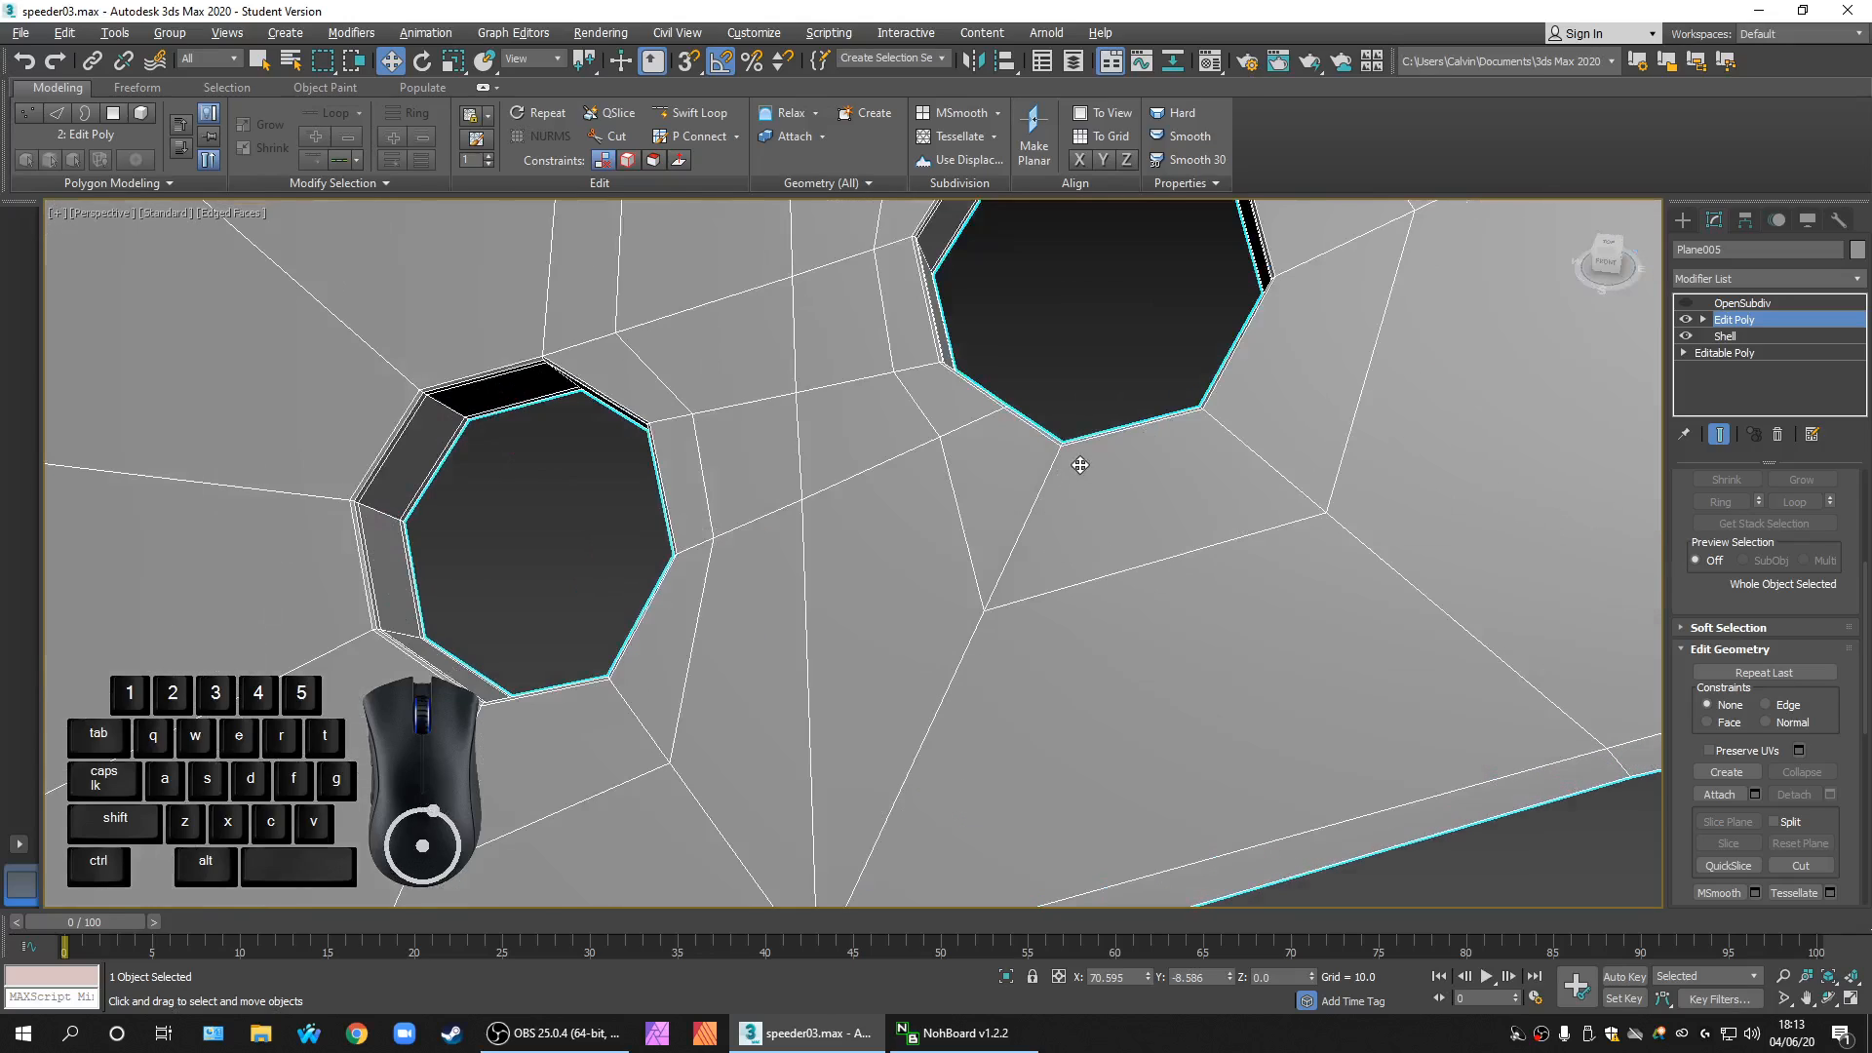
scroll(1111, 497, down, 3)
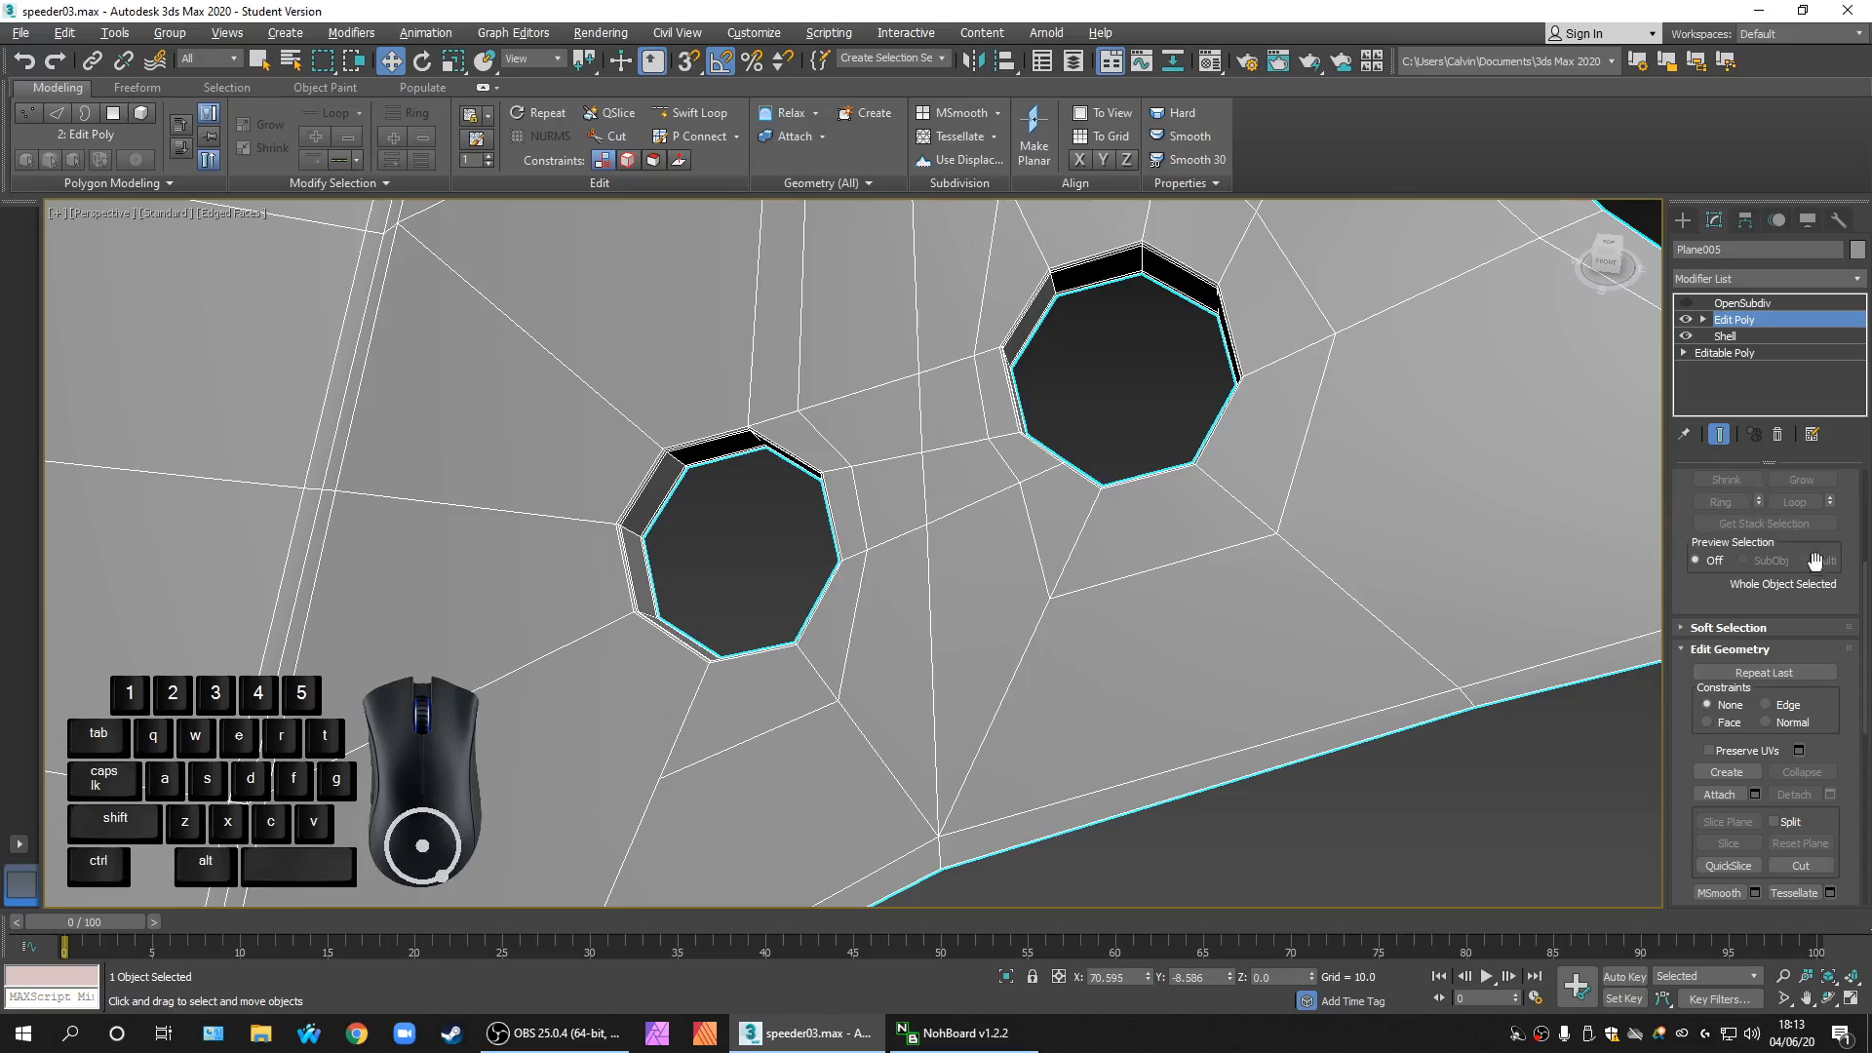
Step: Constrain vertex movement to Face and move the support loop's lower corner vertex closer to the hole nearest the pointed tip
drag(1866, 618, 1862, 502)
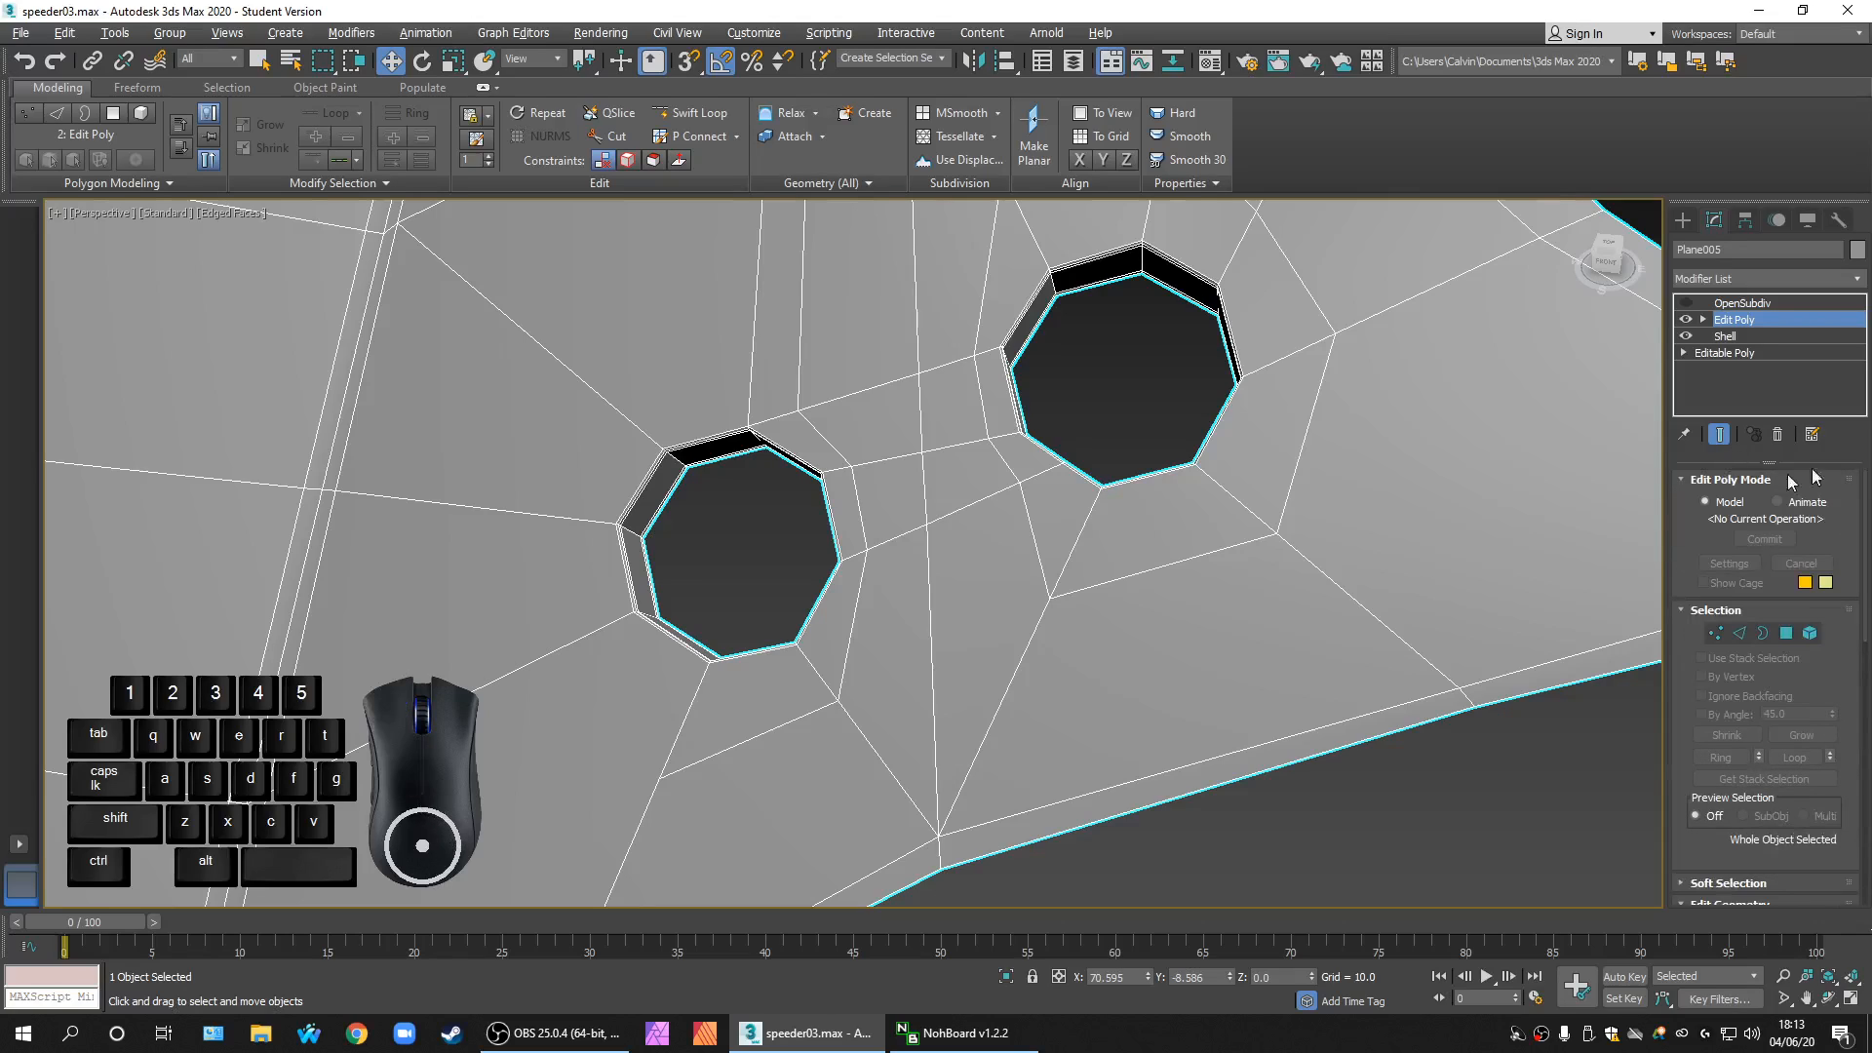
click(1716, 631)
drag(1136, 643, 998, 569)
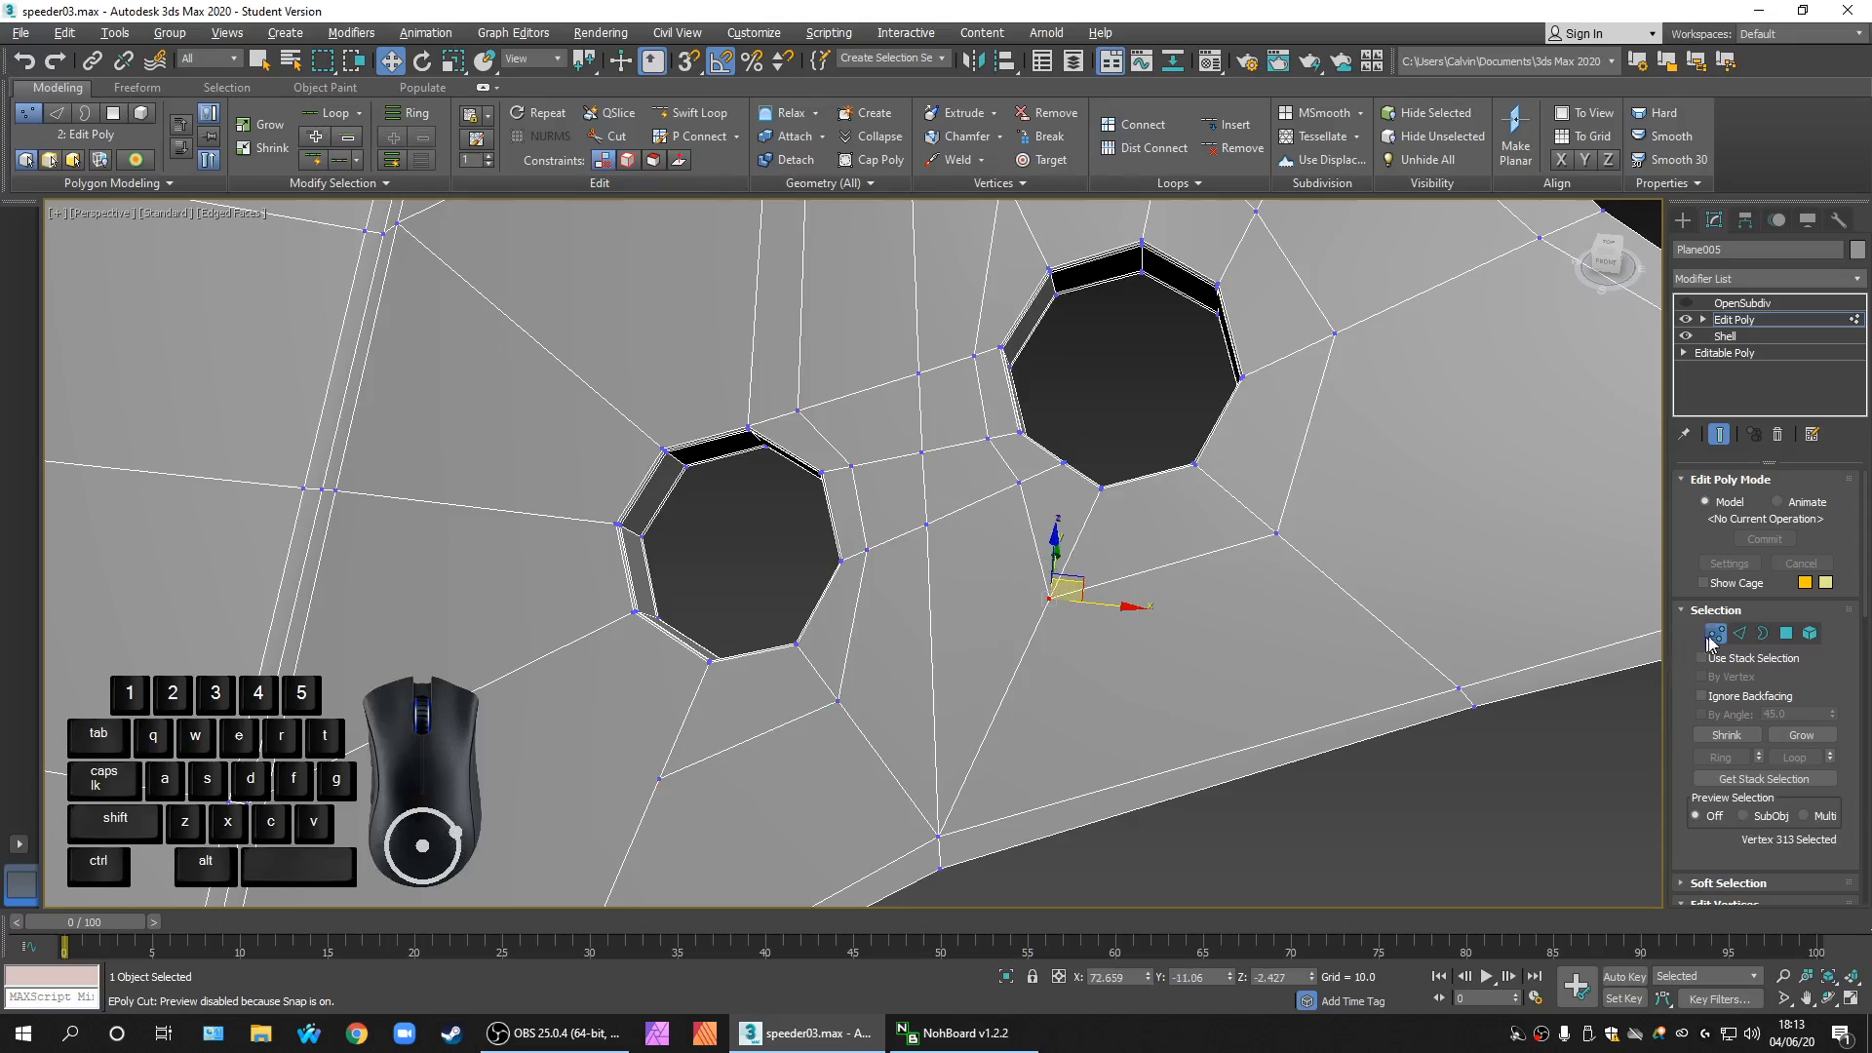
drag(1863, 570, 1864, 683)
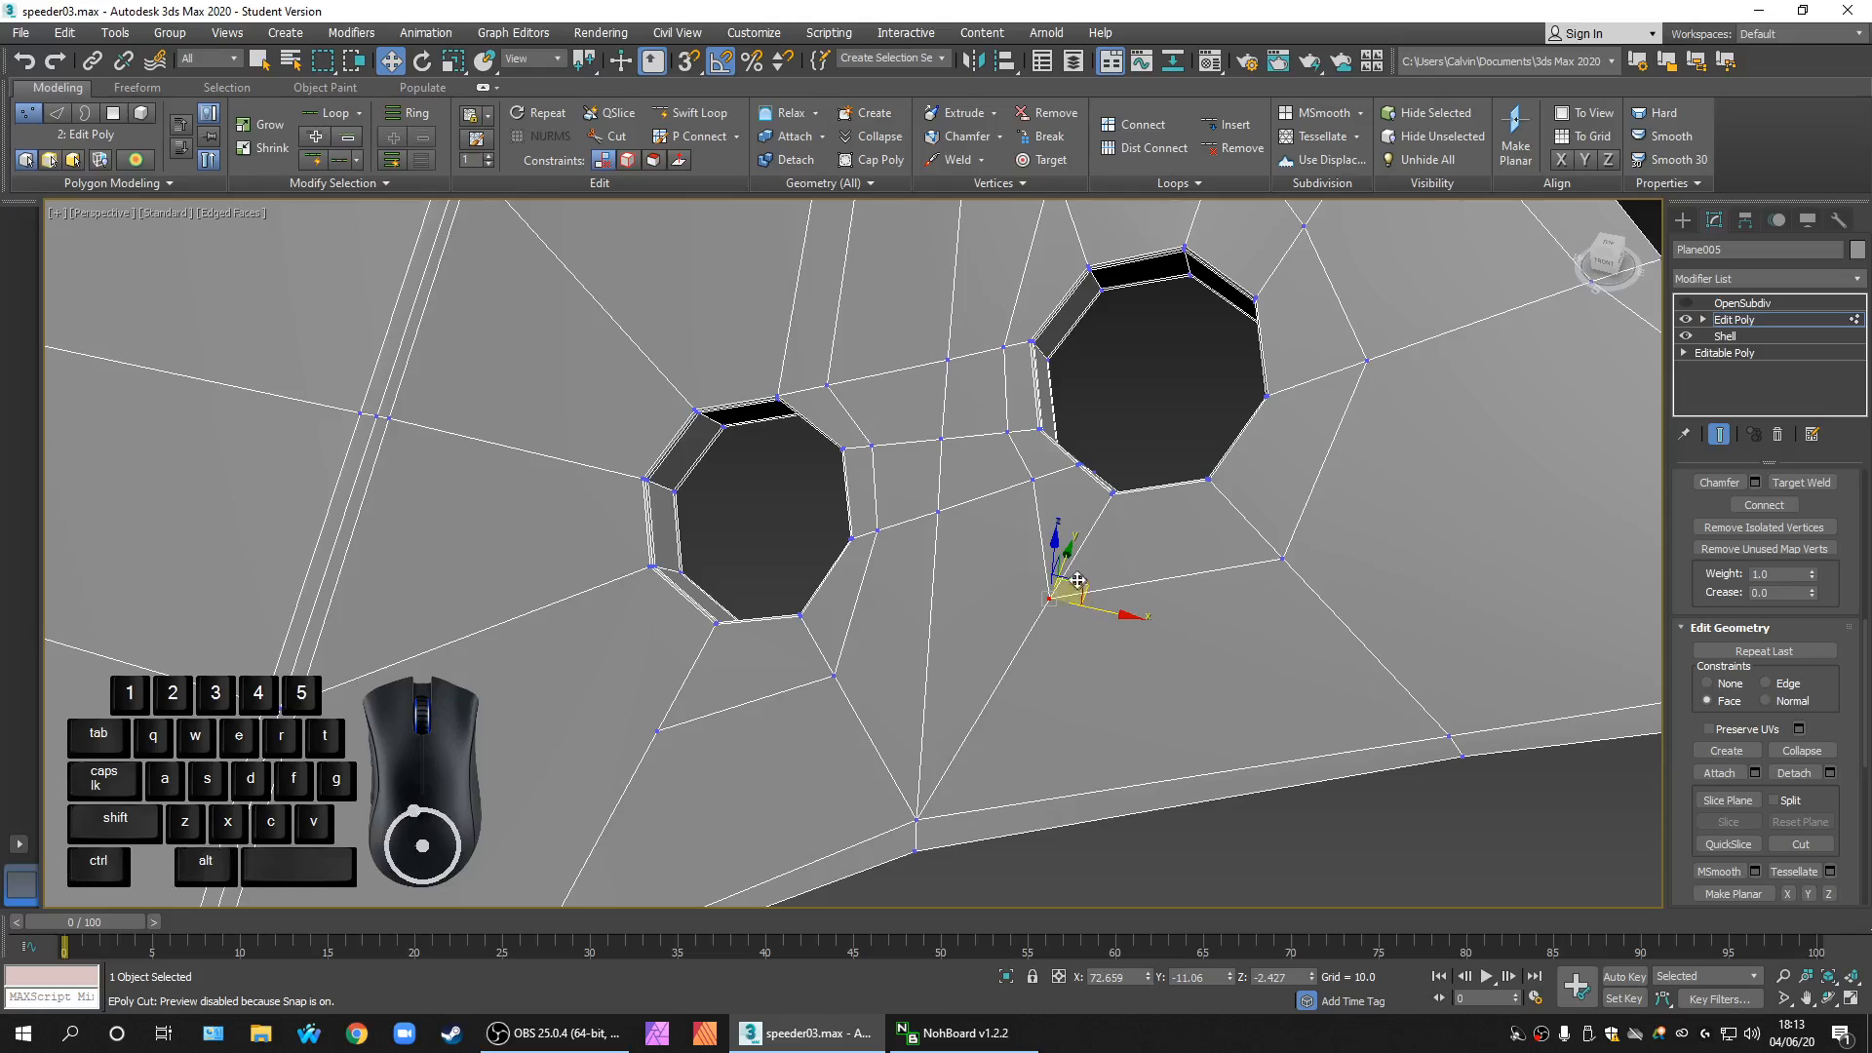
drag(1075, 576, 1083, 552)
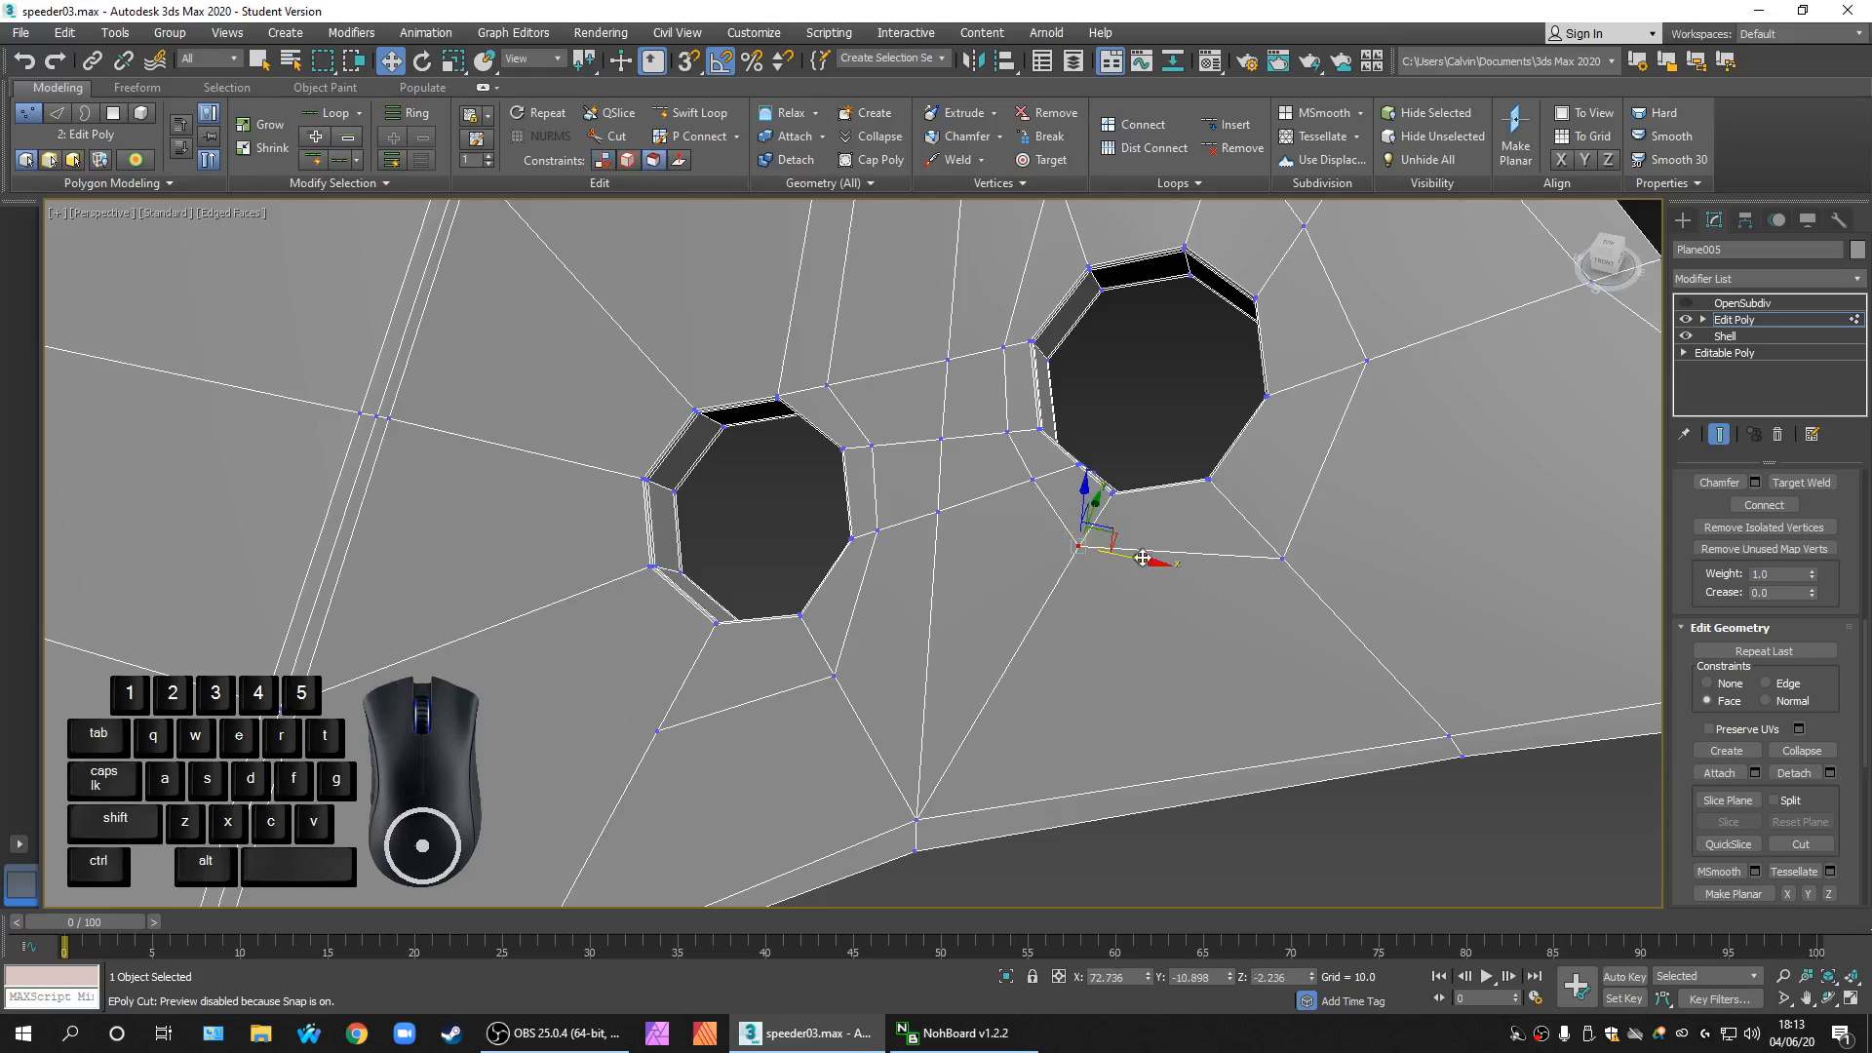
Step: Examine the panel's thickness from another angle, switching the Shell modifier off and back on for comparison
alt+middle_drag(1083, 552, 1265, 572)
scroll(1082, 565, up, 4)
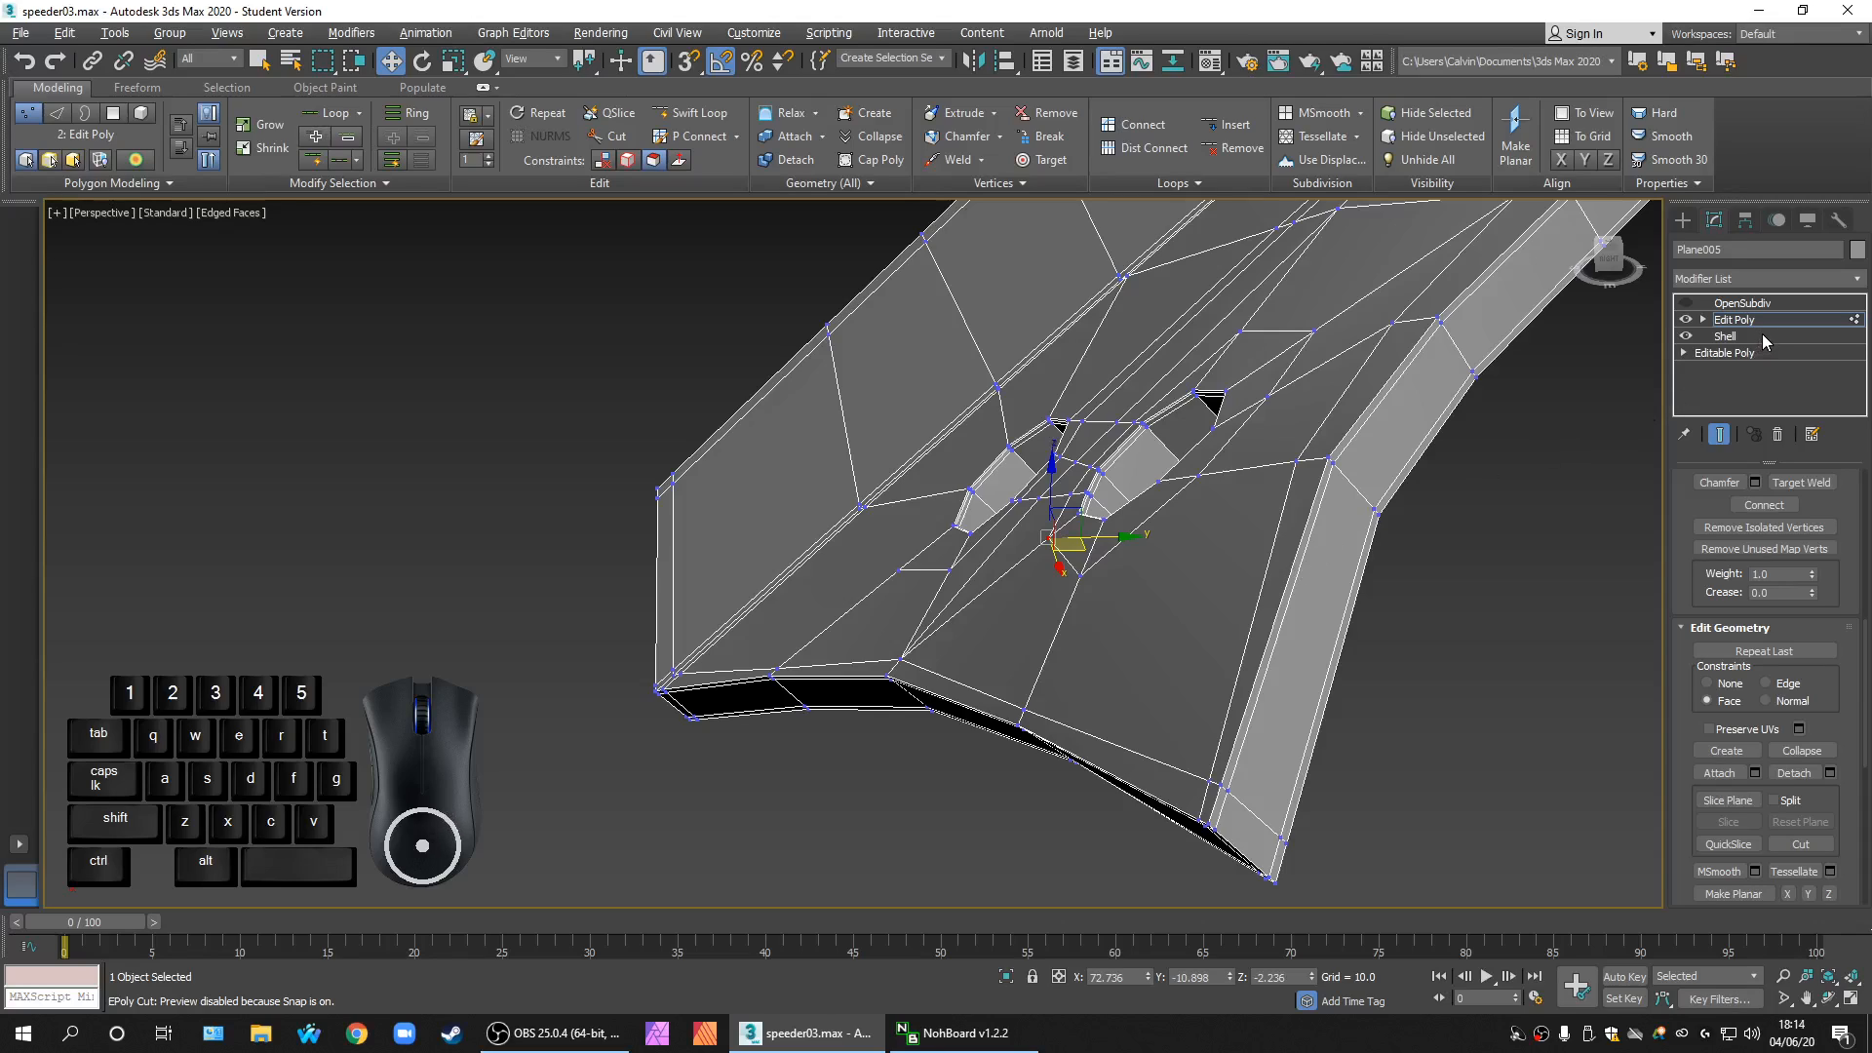
click(1725, 336)
click(1686, 338)
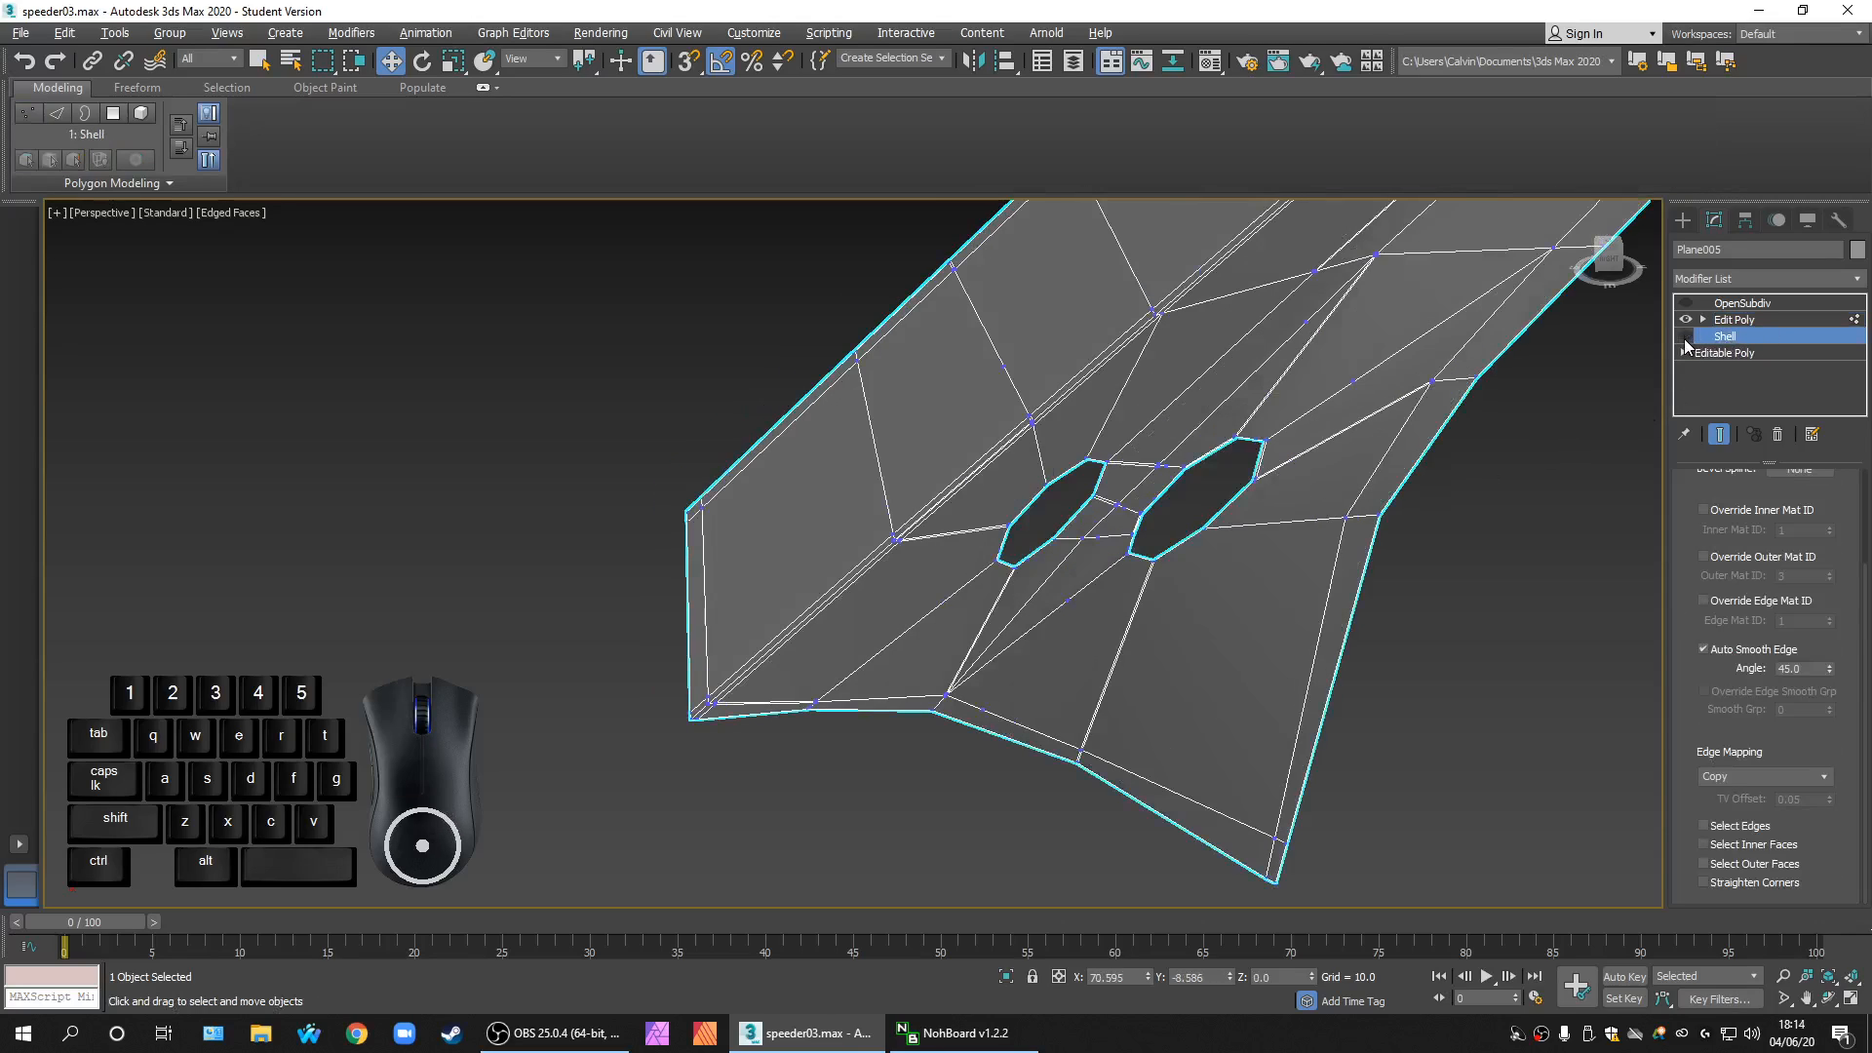
click(1686, 338)
alt+middle_drag(1384, 487, 1395, 447)
click(1682, 220)
scroll(1300, 488, up, 2)
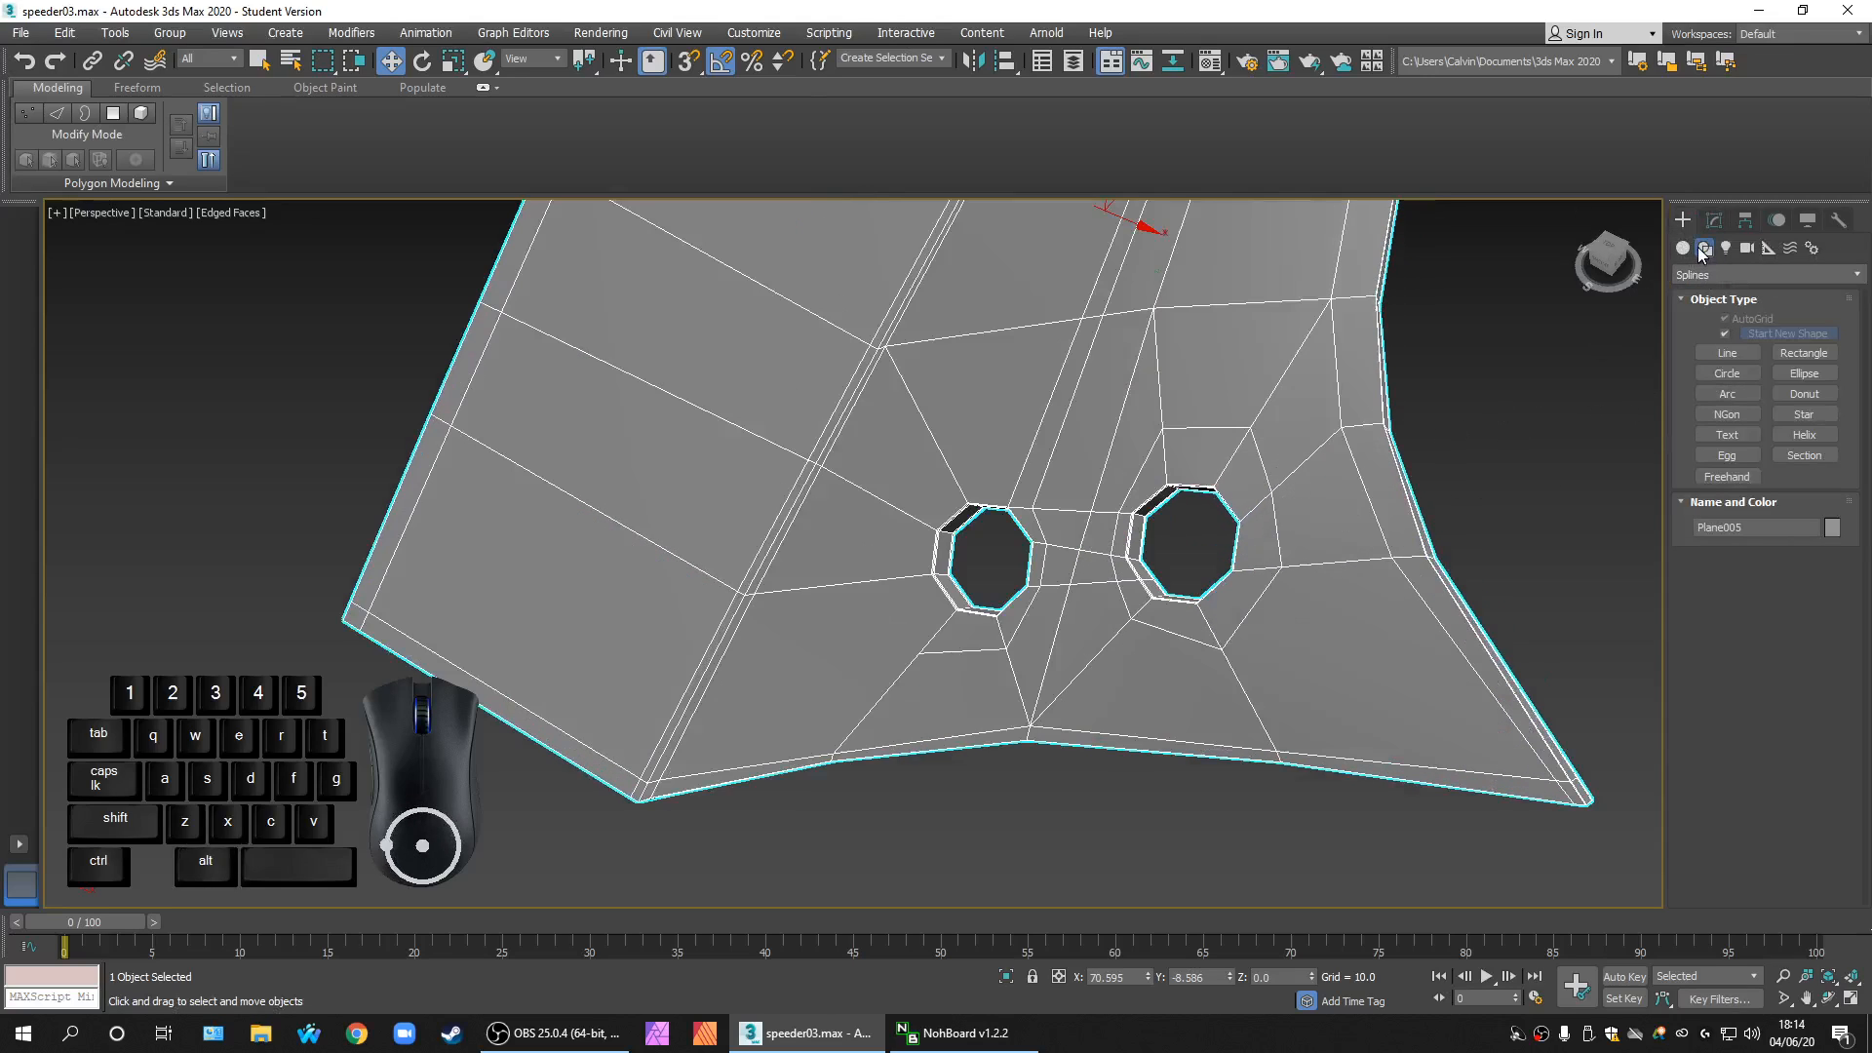
click(1708, 224)
Step: Turn on the OpenSubdiv modifier, hide edged faces and check the smoothed front rims of both holes
click(1684, 304)
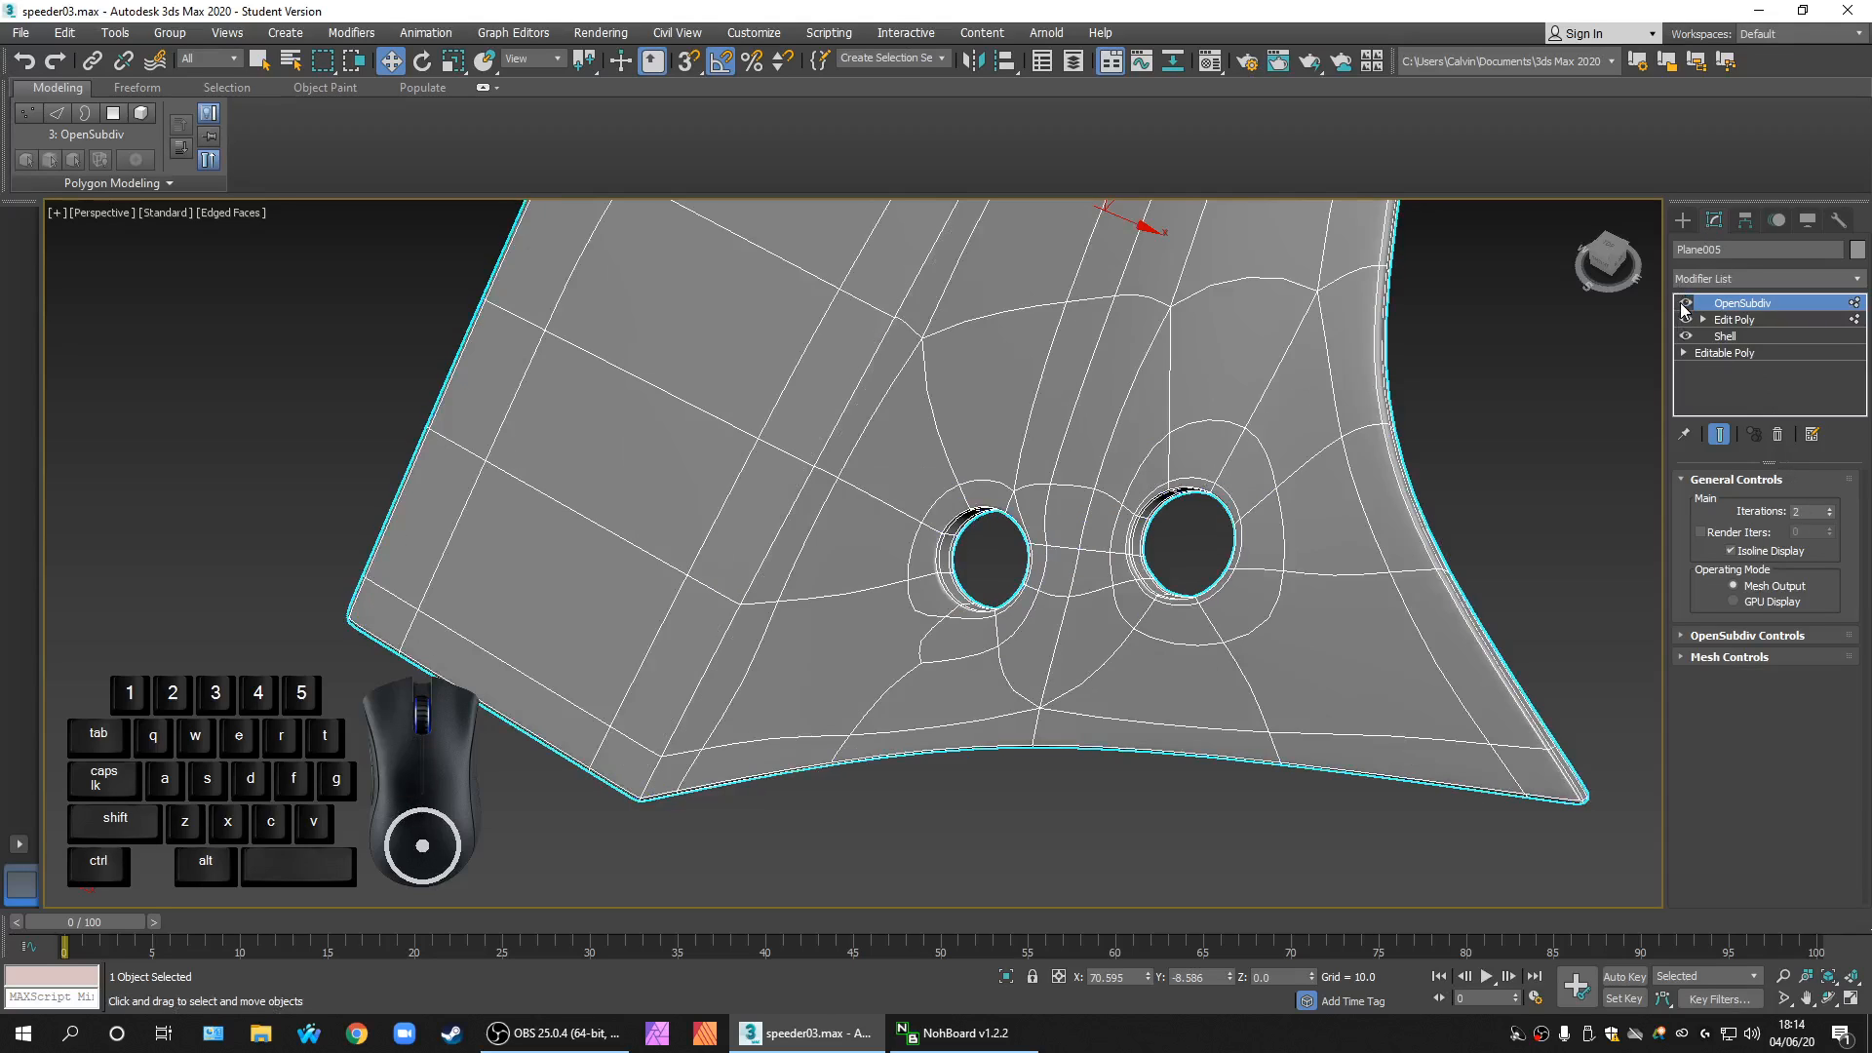
middle_drag(1364, 540, 1349, 543)
key(F4)
mouse_move(1225, 635)
alt+middle_down()
mouse_move(1318, 641)
mouse_move(1383, 530)
alt+middle_up()
scroll(1365, 530, up, 3)
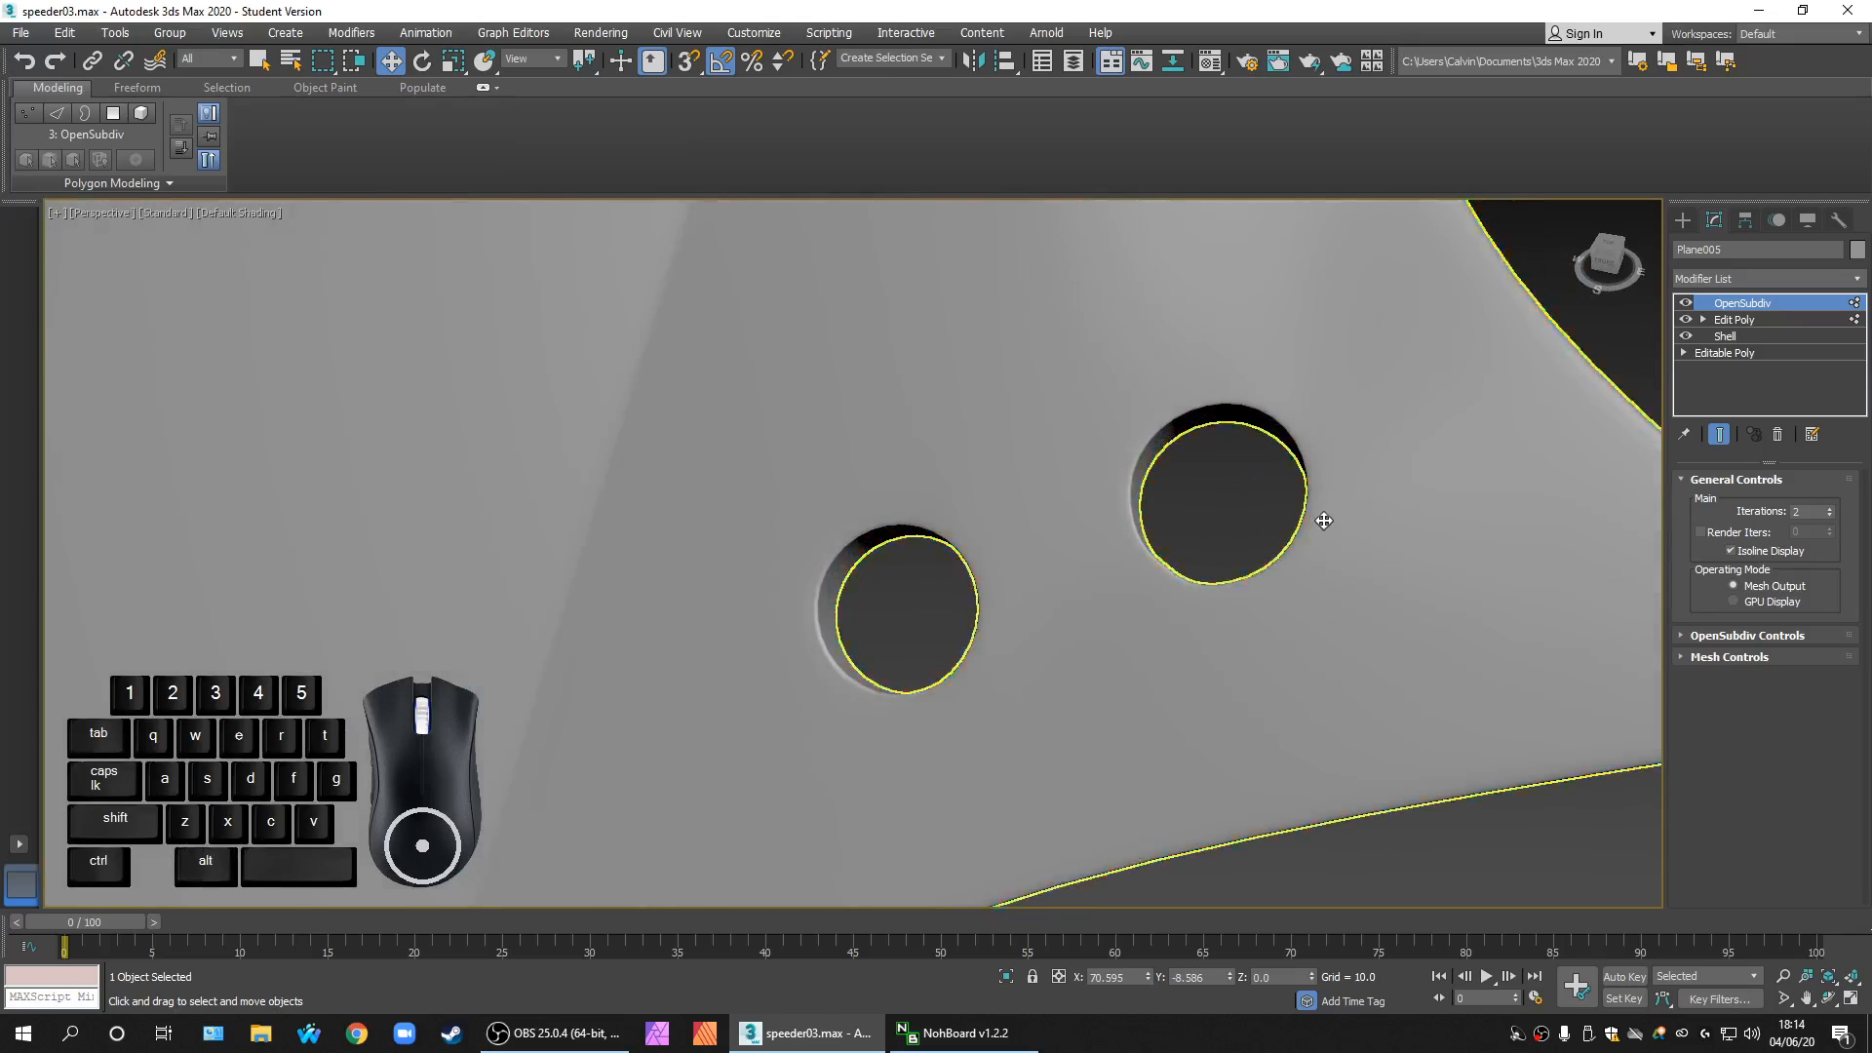
scroll(1300, 597, down, 5)
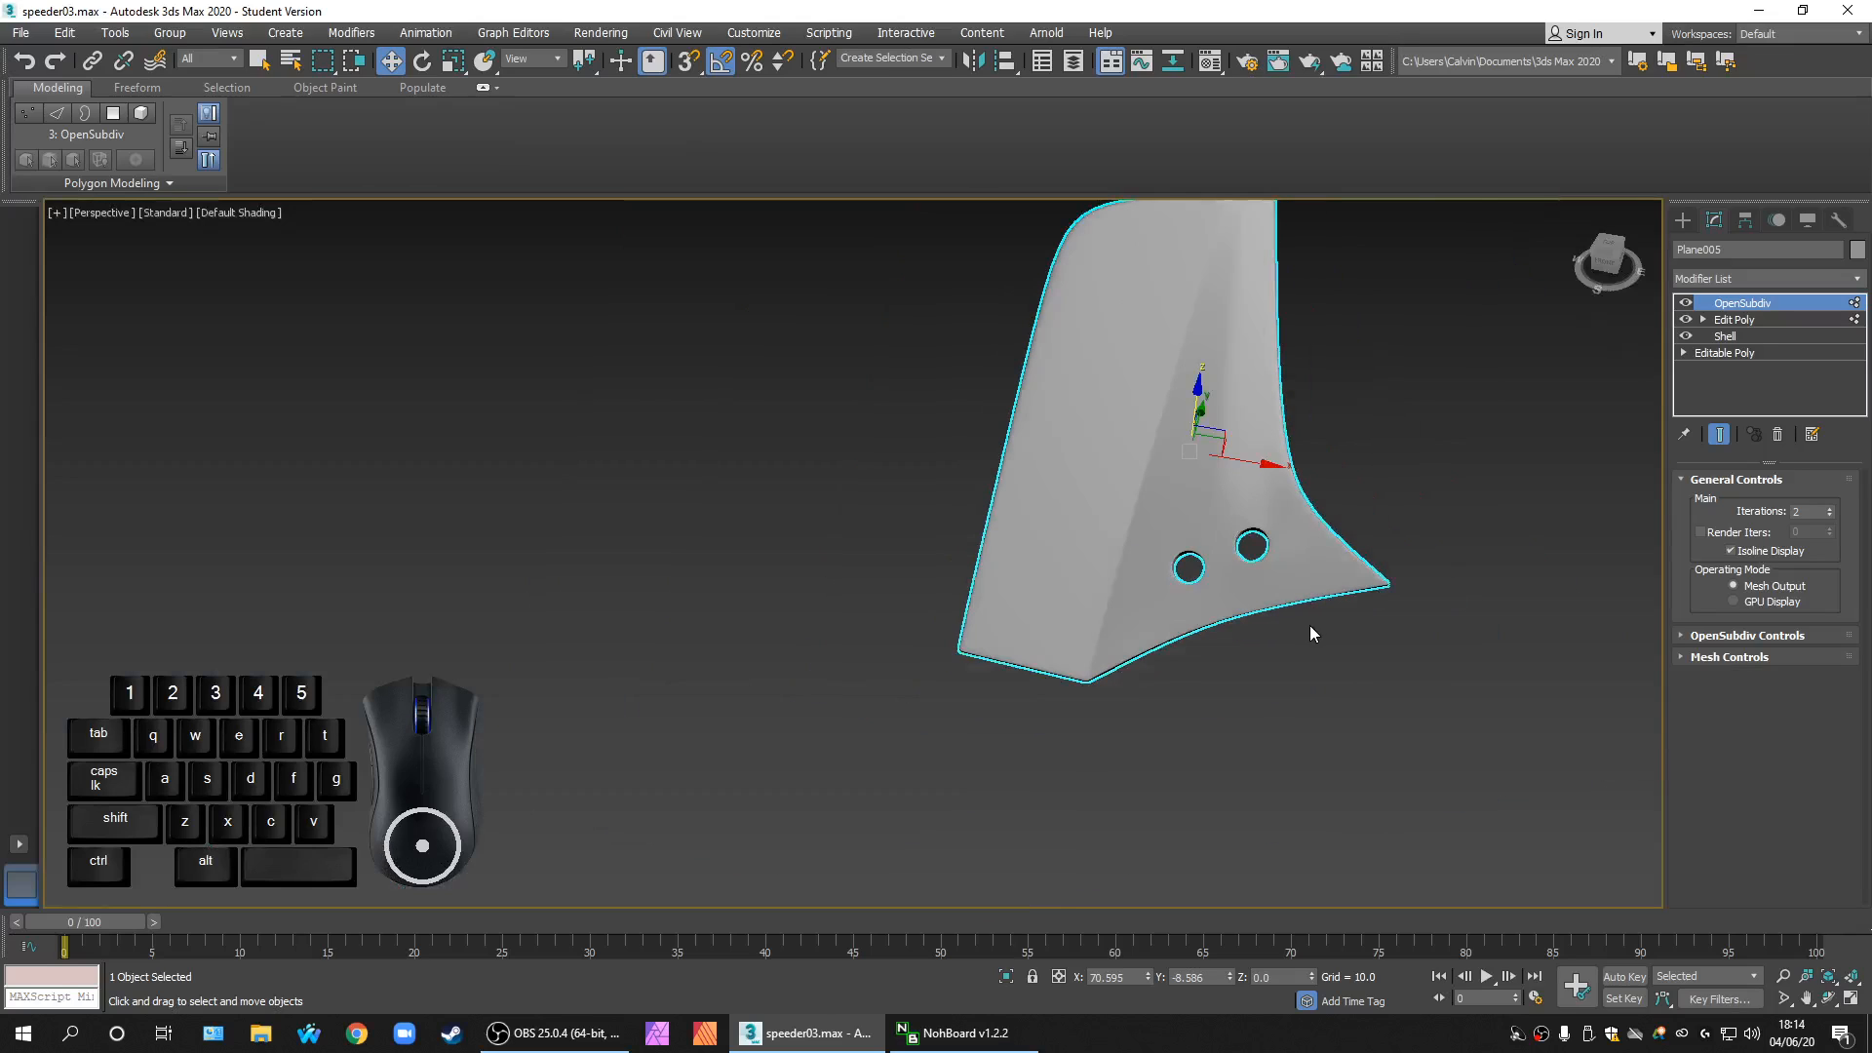
Step: Inspect the smoothed holes from the panel's reverse side, then review the whole panel from the front
scroll(1309, 627, down, 4)
alt+middle_drag(1312, 689, 1121, 633)
scroll(1124, 640, up, 5)
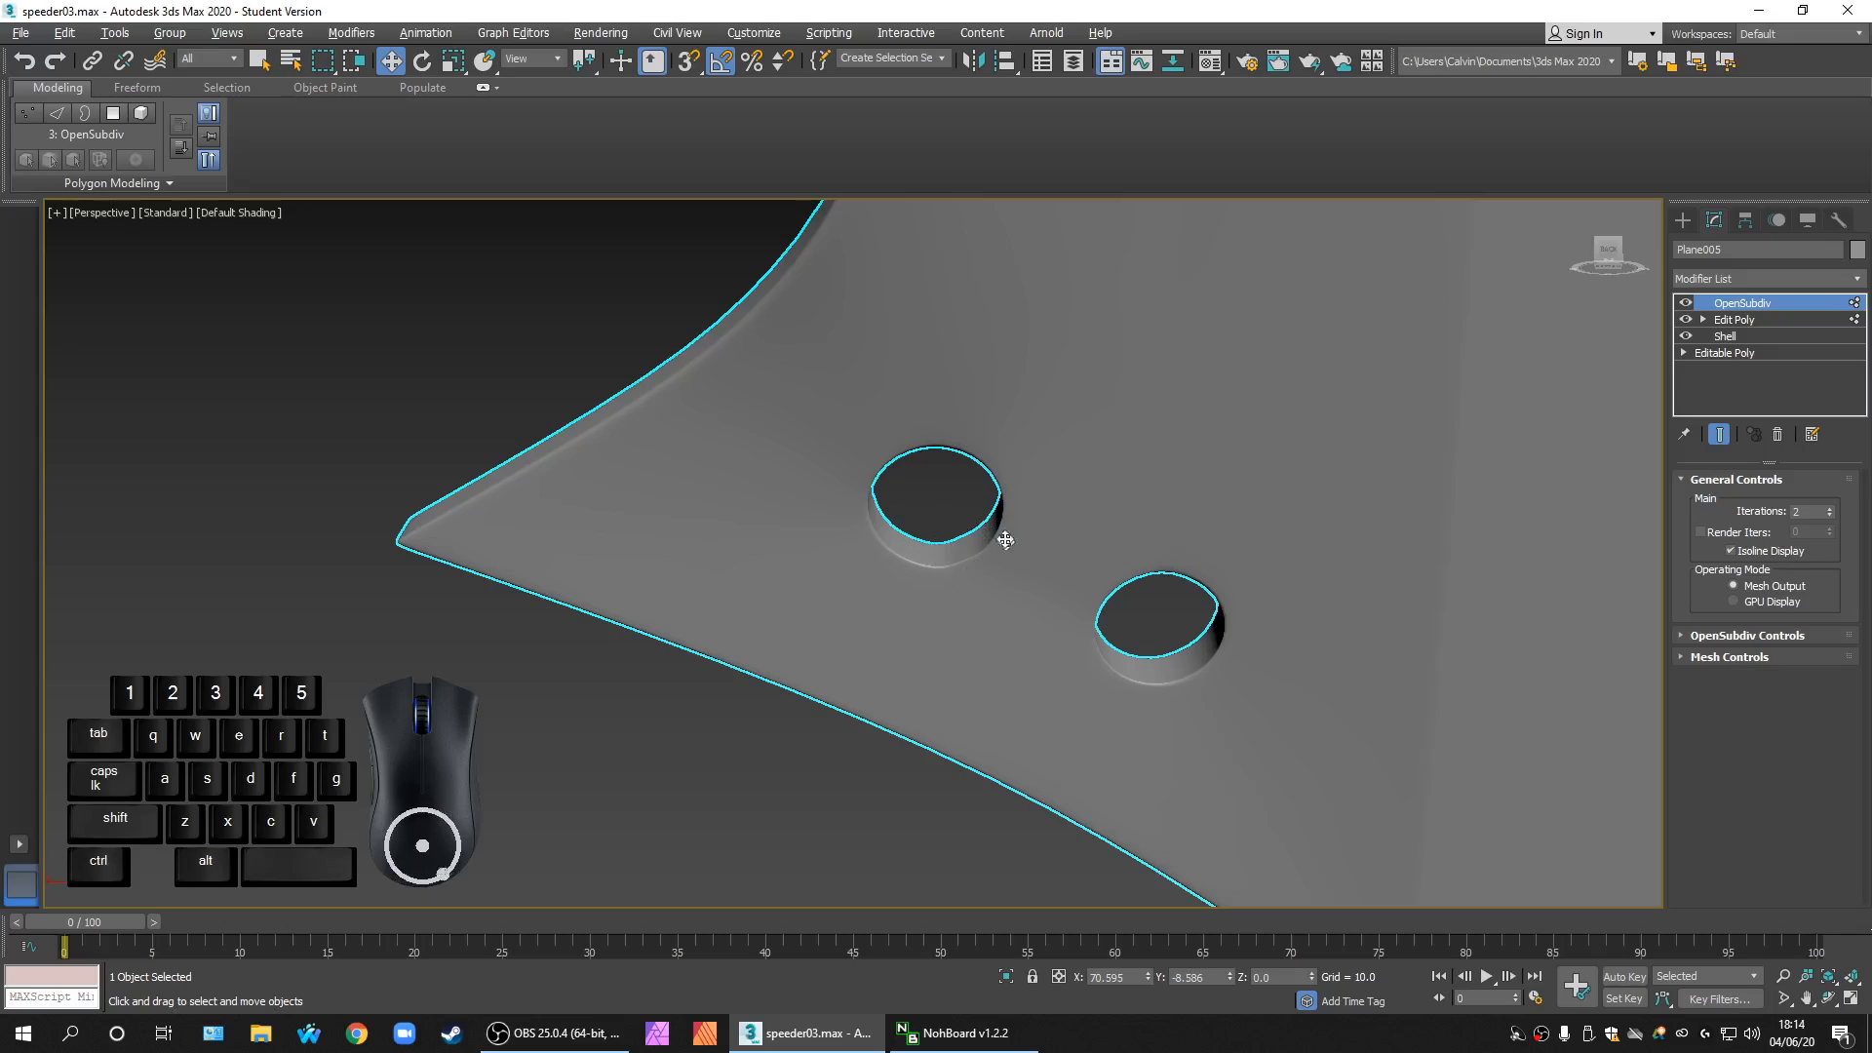
scroll(914, 530, down, 3)
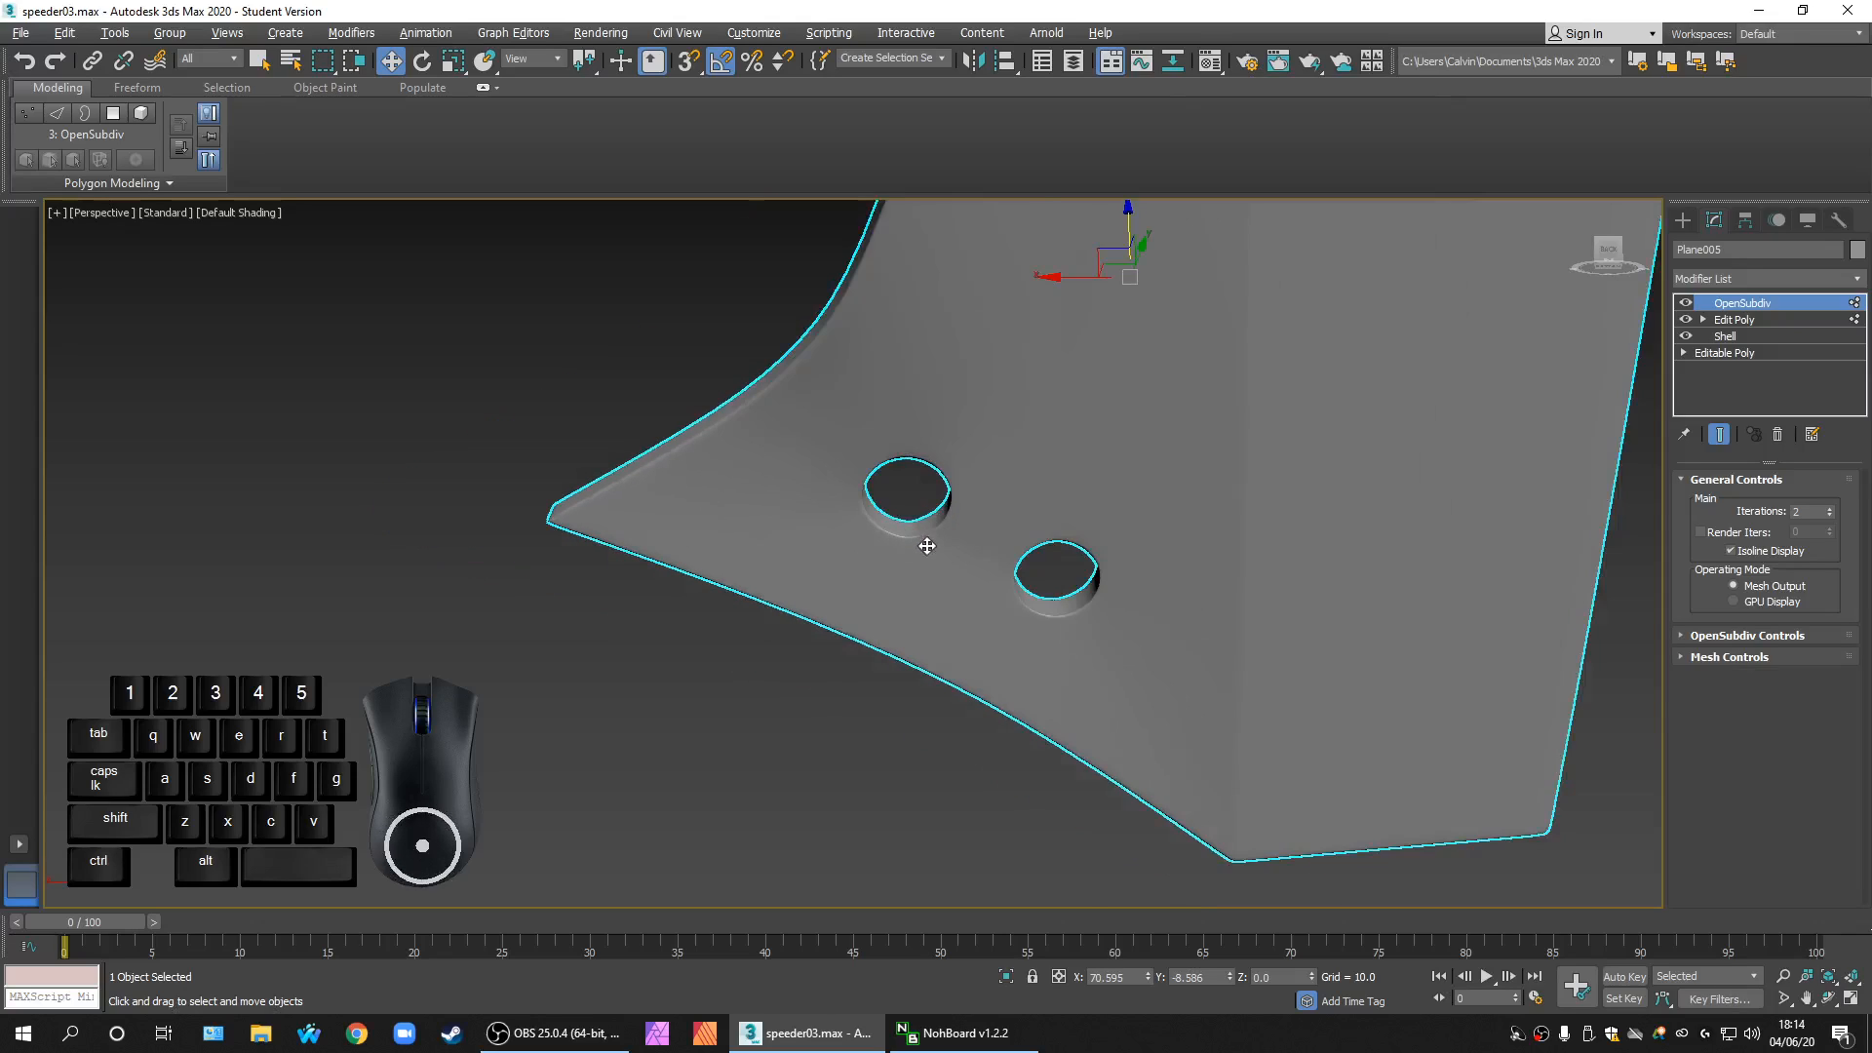
scroll(925, 519, up, 5)
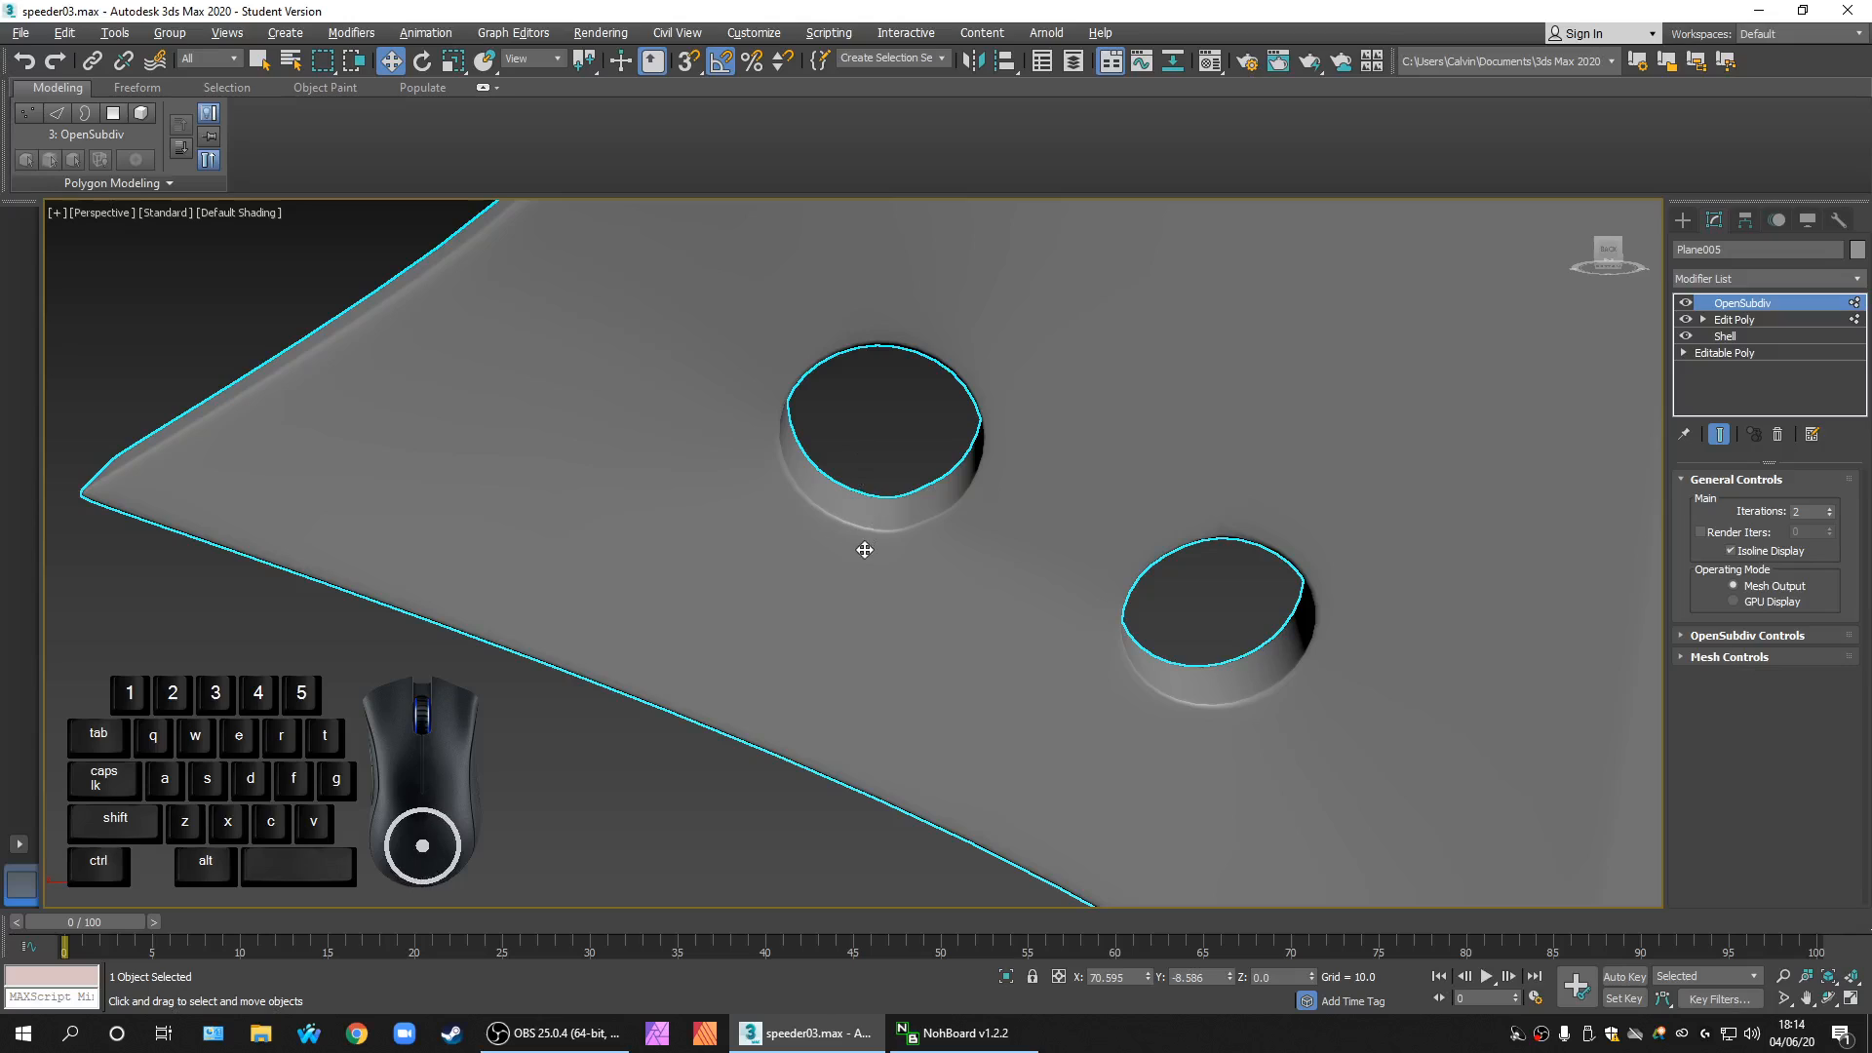
scroll(865, 550, down, 6)
alt+middle_drag(927, 585, 1150, 612)
scroll(901, 570, up, 3)
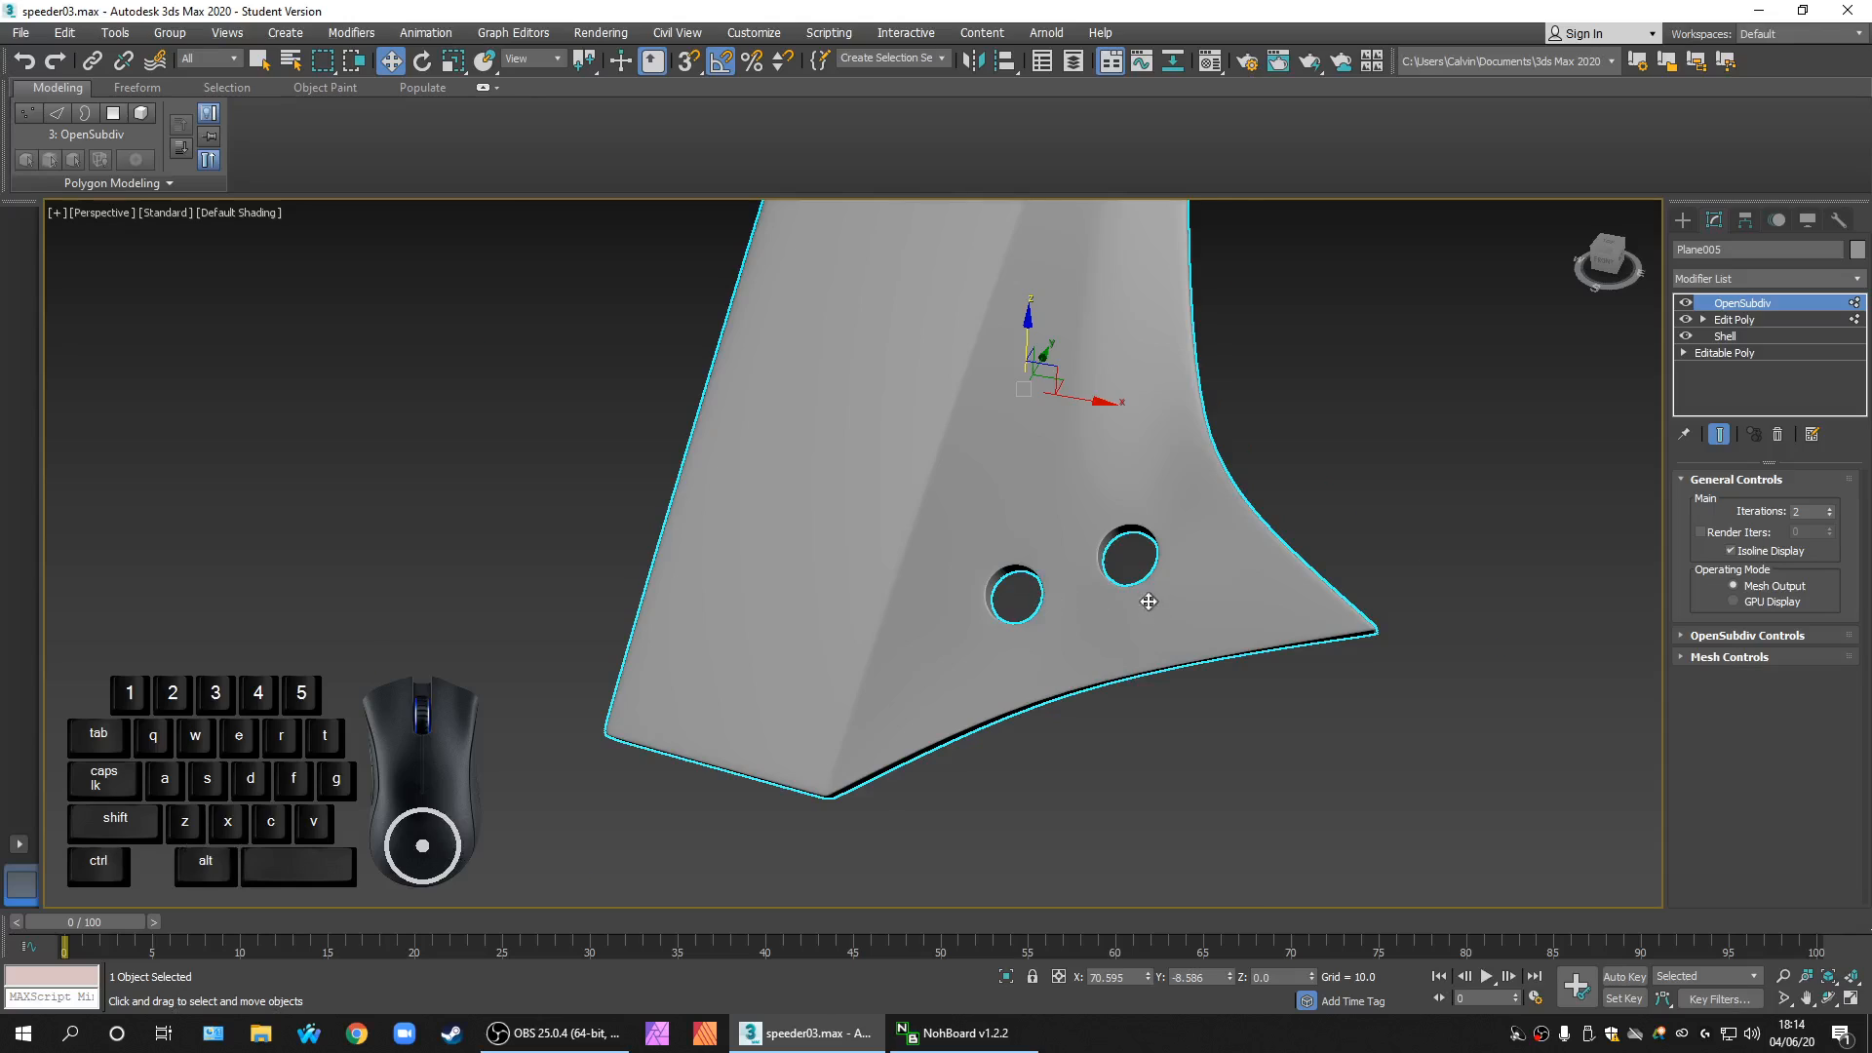
scroll(1148, 602, up, 4)
scroll(1088, 557, down, 6)
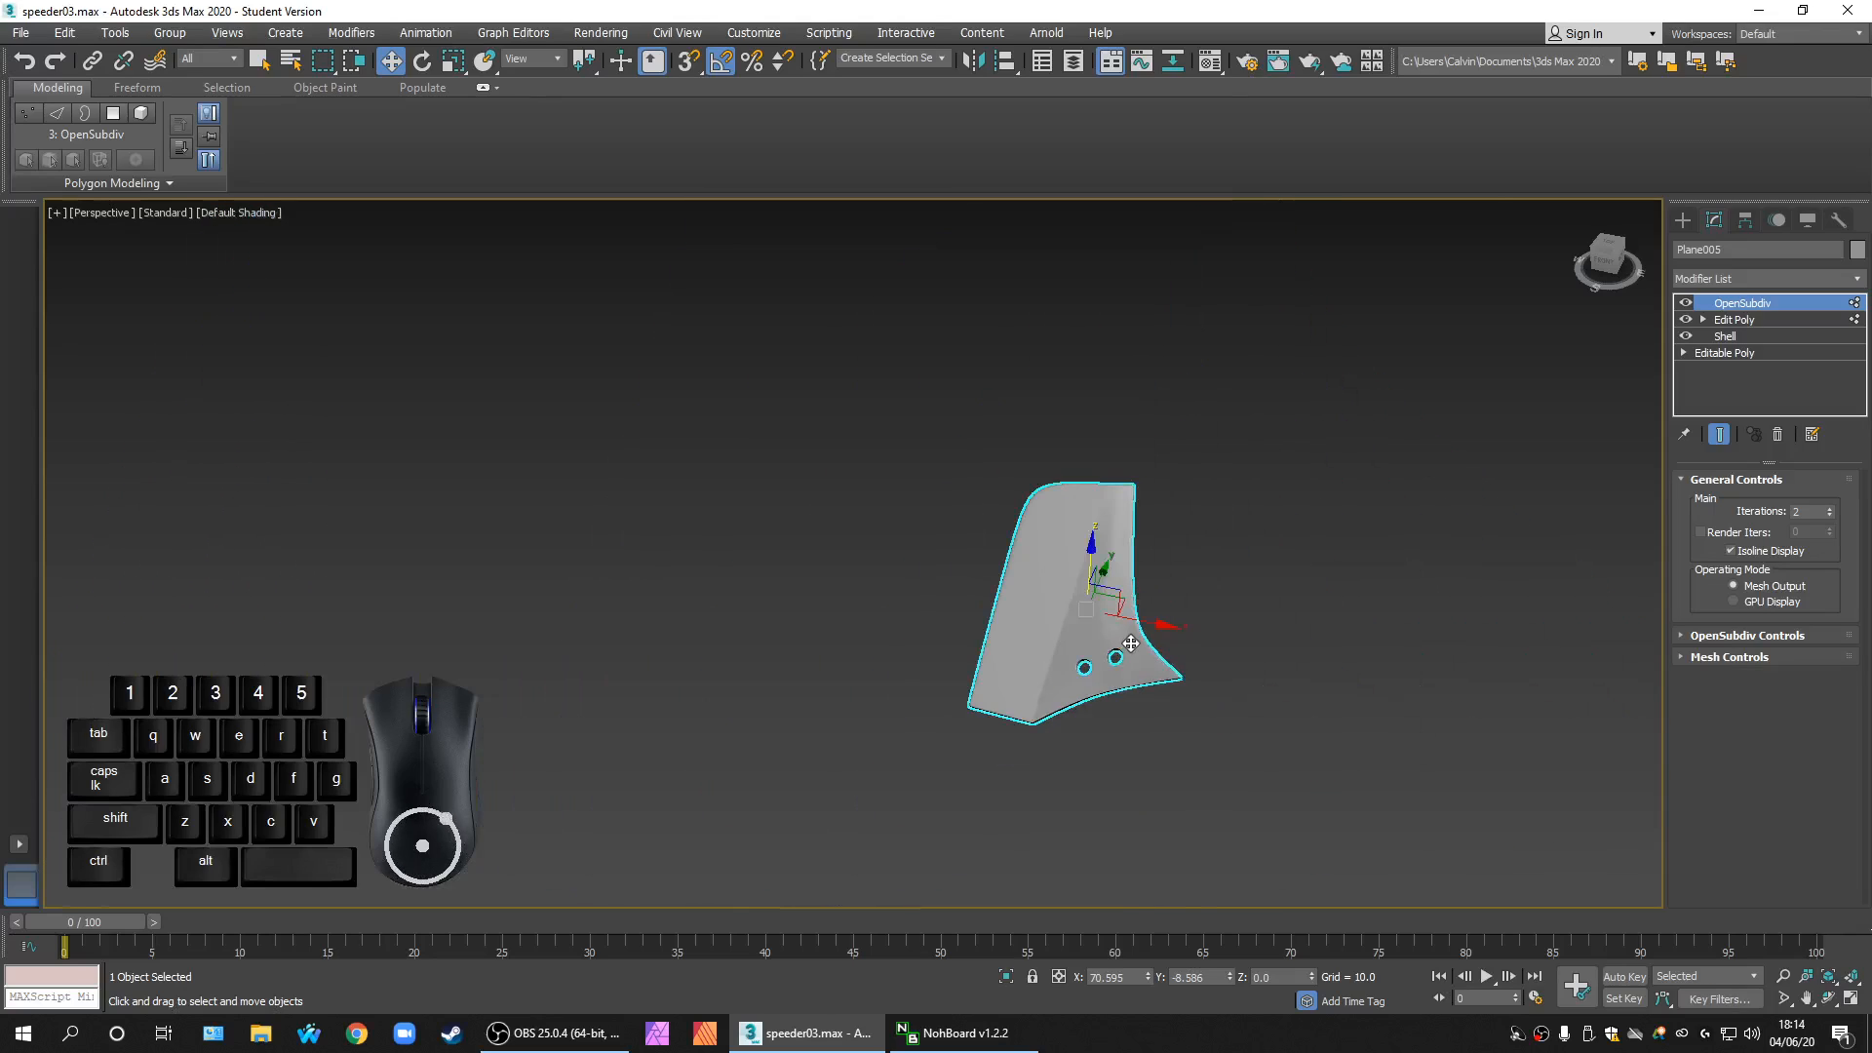
Step: Examine the smoothed panel's shading around both holes and along the crease above them
scroll(1125, 670, up, 3)
middle_drag(1113, 640, 1161, 701)
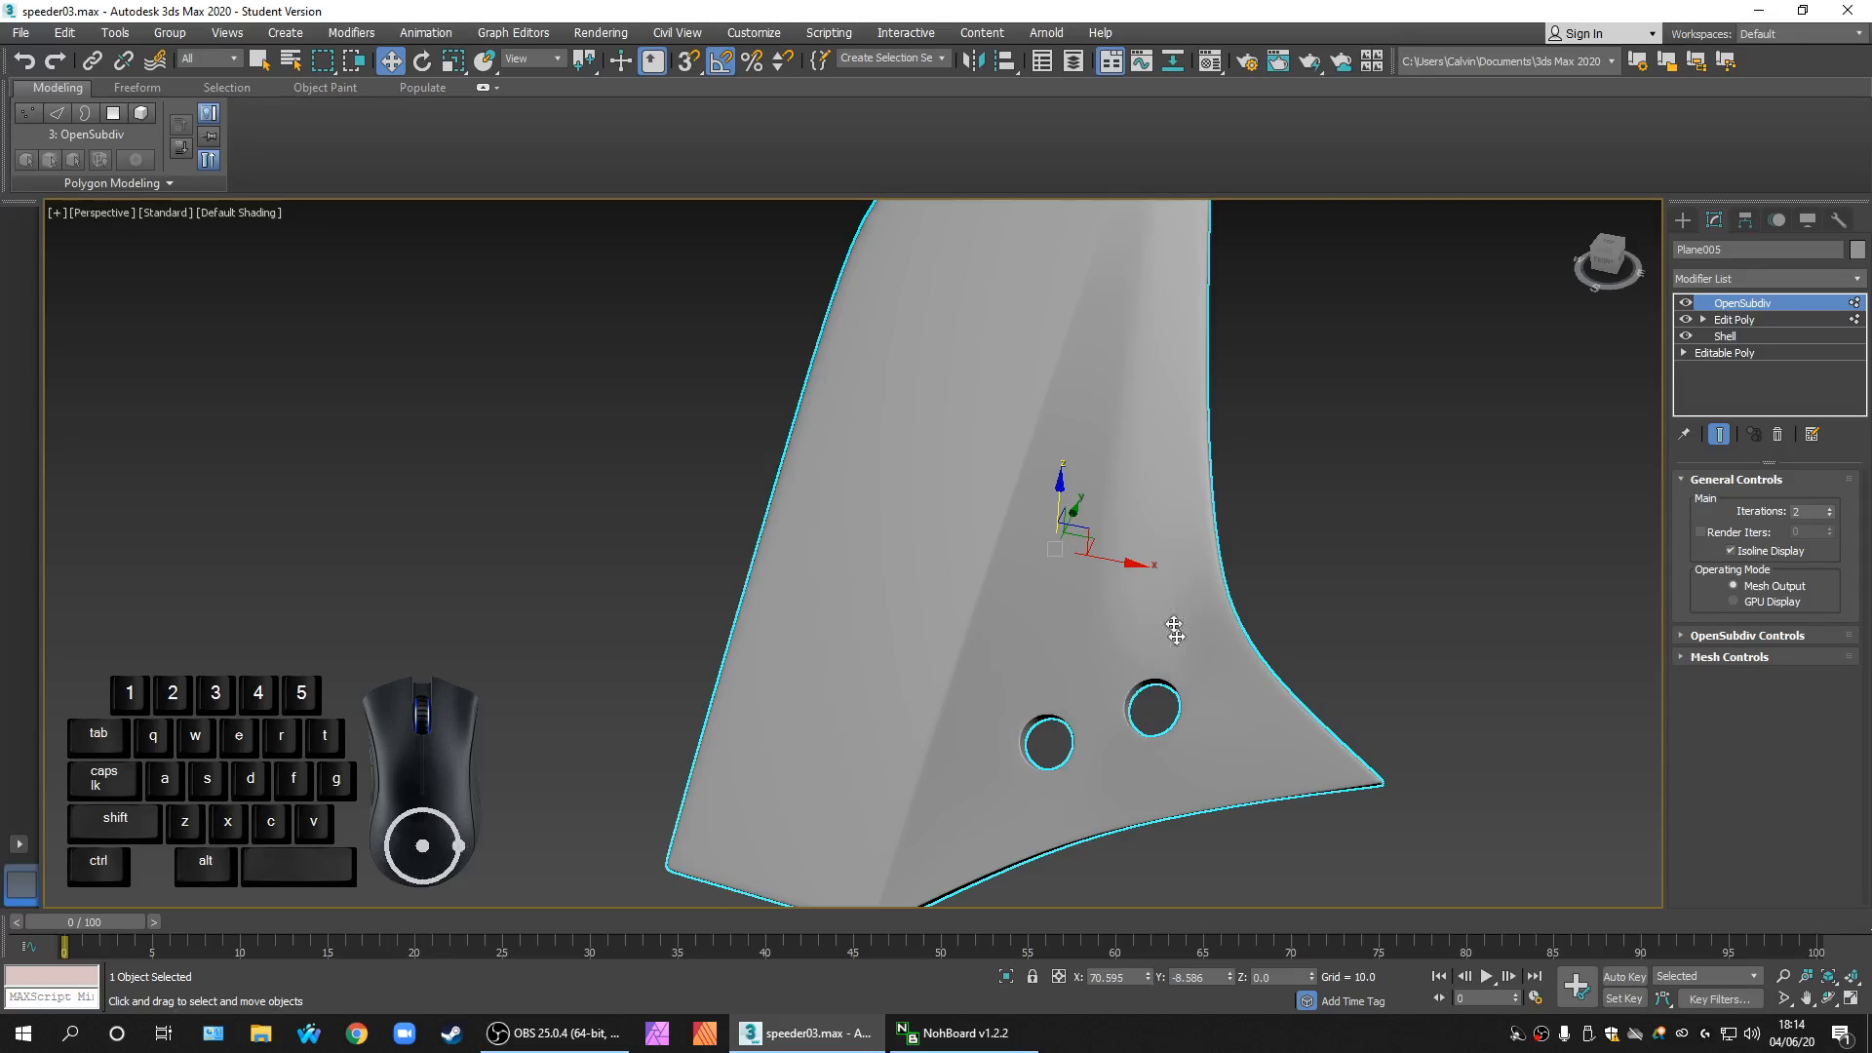
scroll(1160, 722, down, 2)
scroll(1232, 701, up, 1)
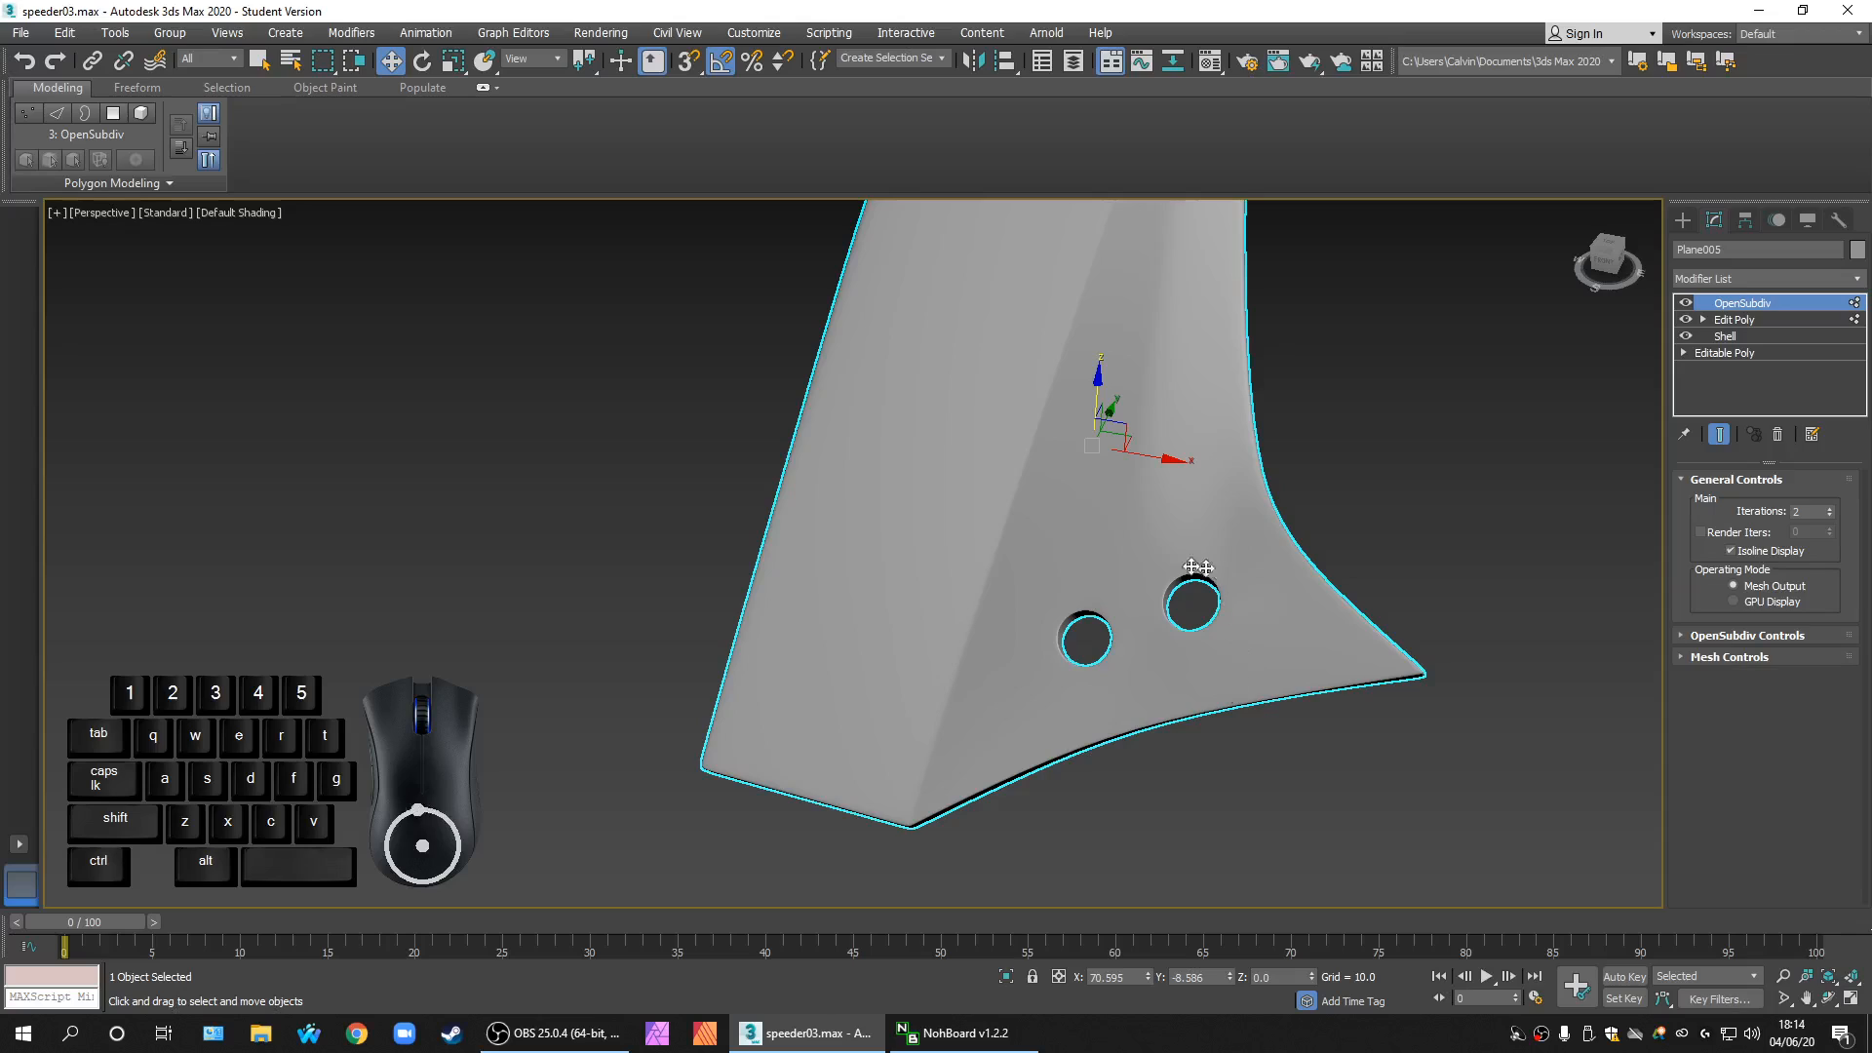
scroll(1180, 612, down, 2)
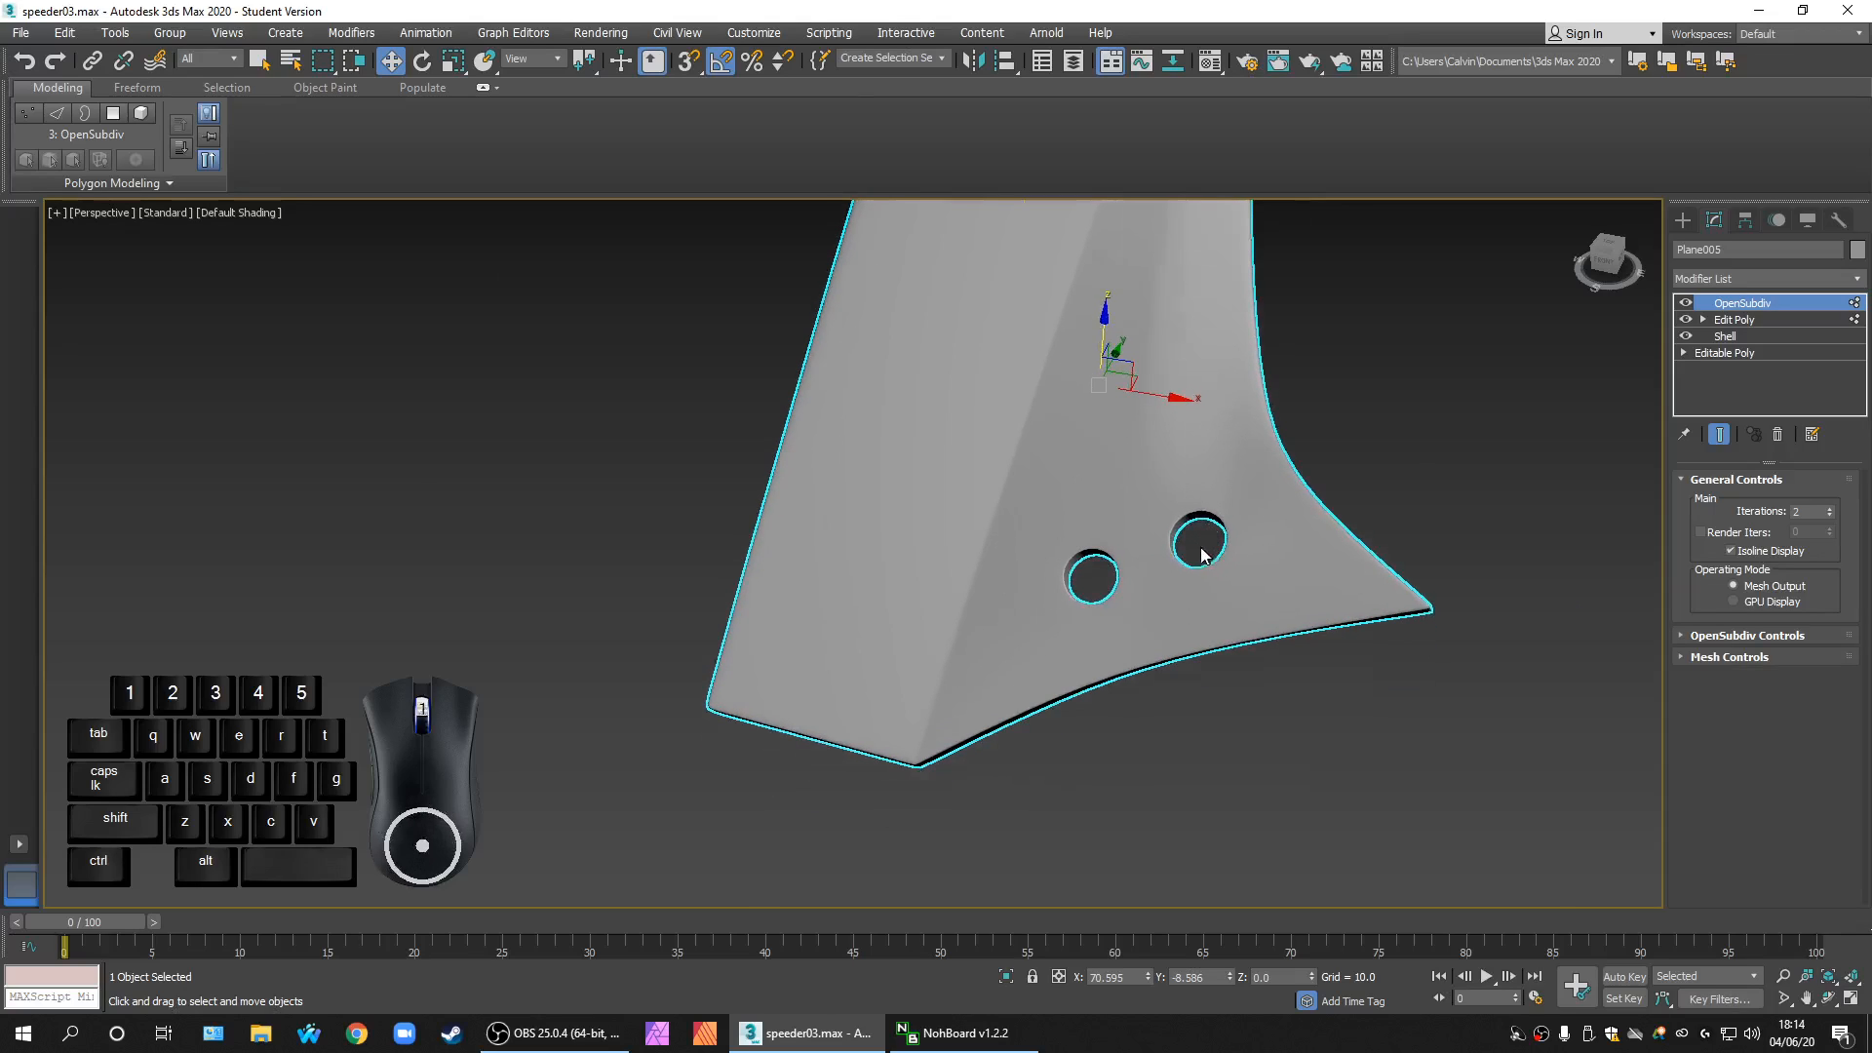
scroll(1150, 614, up, 3)
scroll(1137, 624, down, 3)
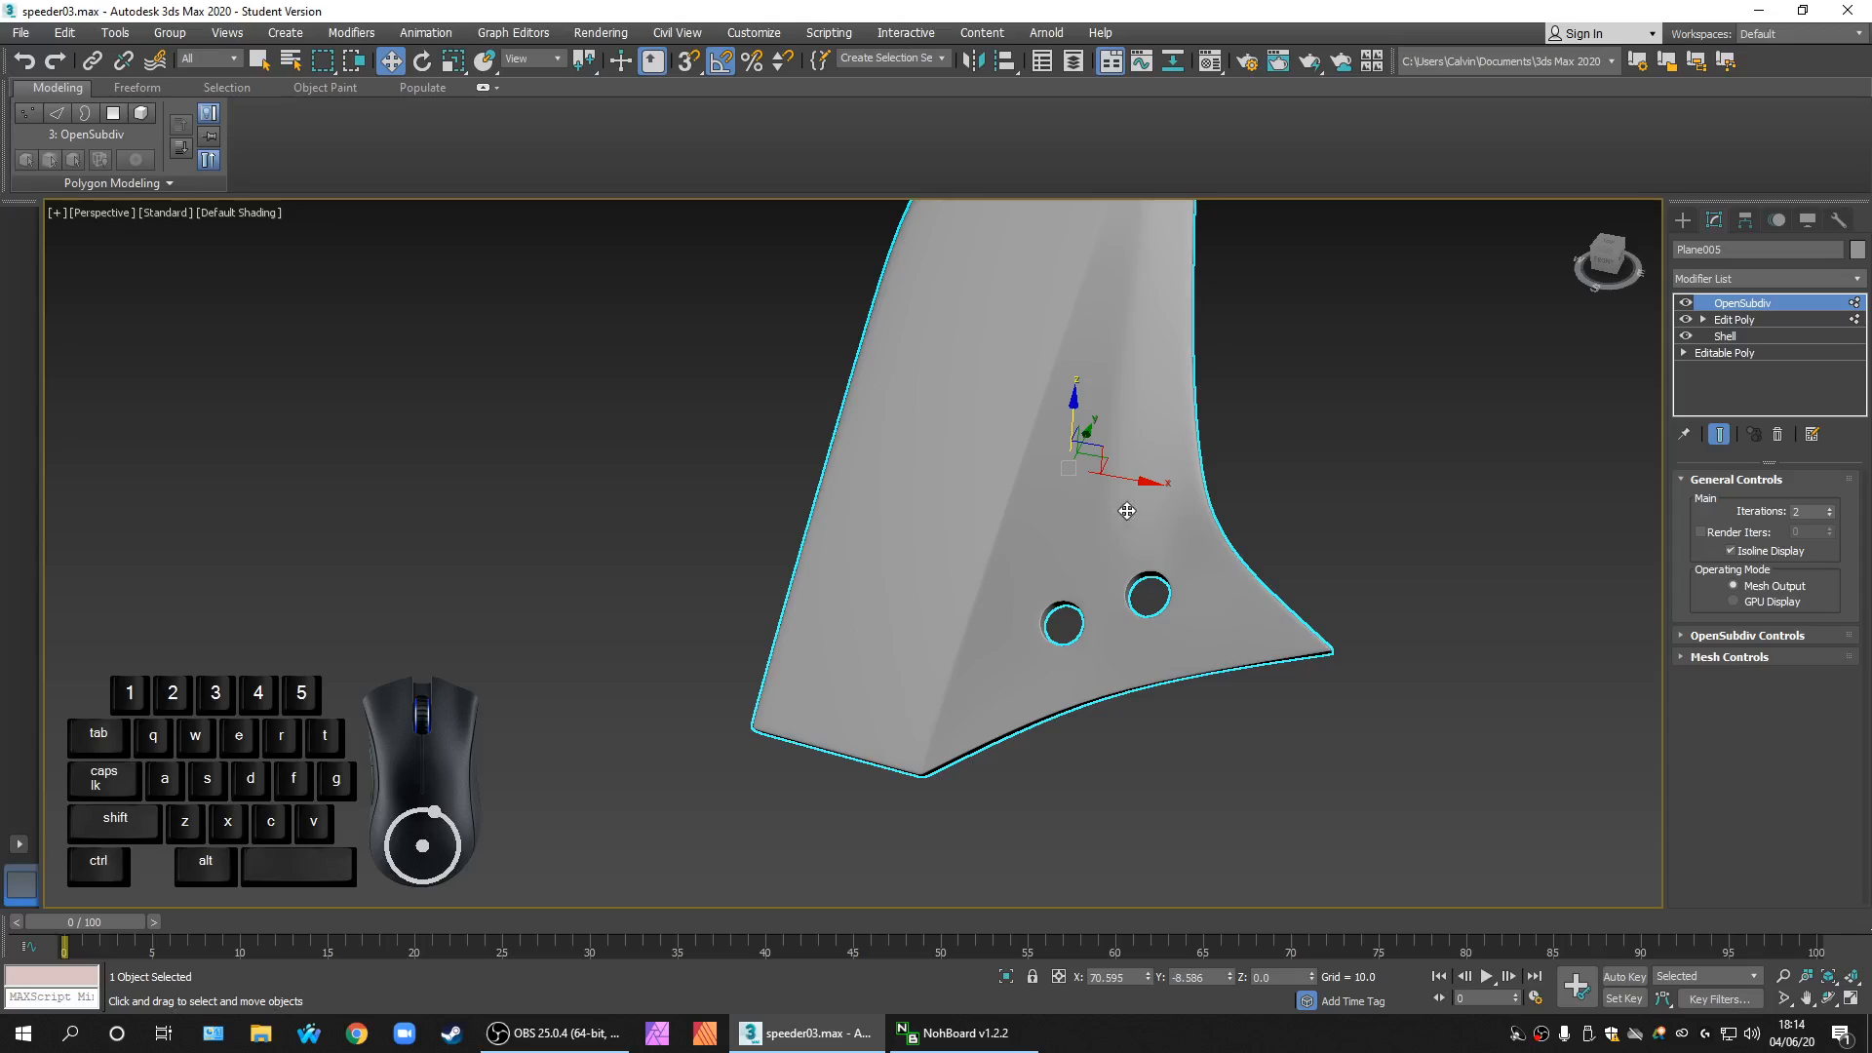
scroll(1127, 511, down, 2)
scroll(1050, 444, up, 3)
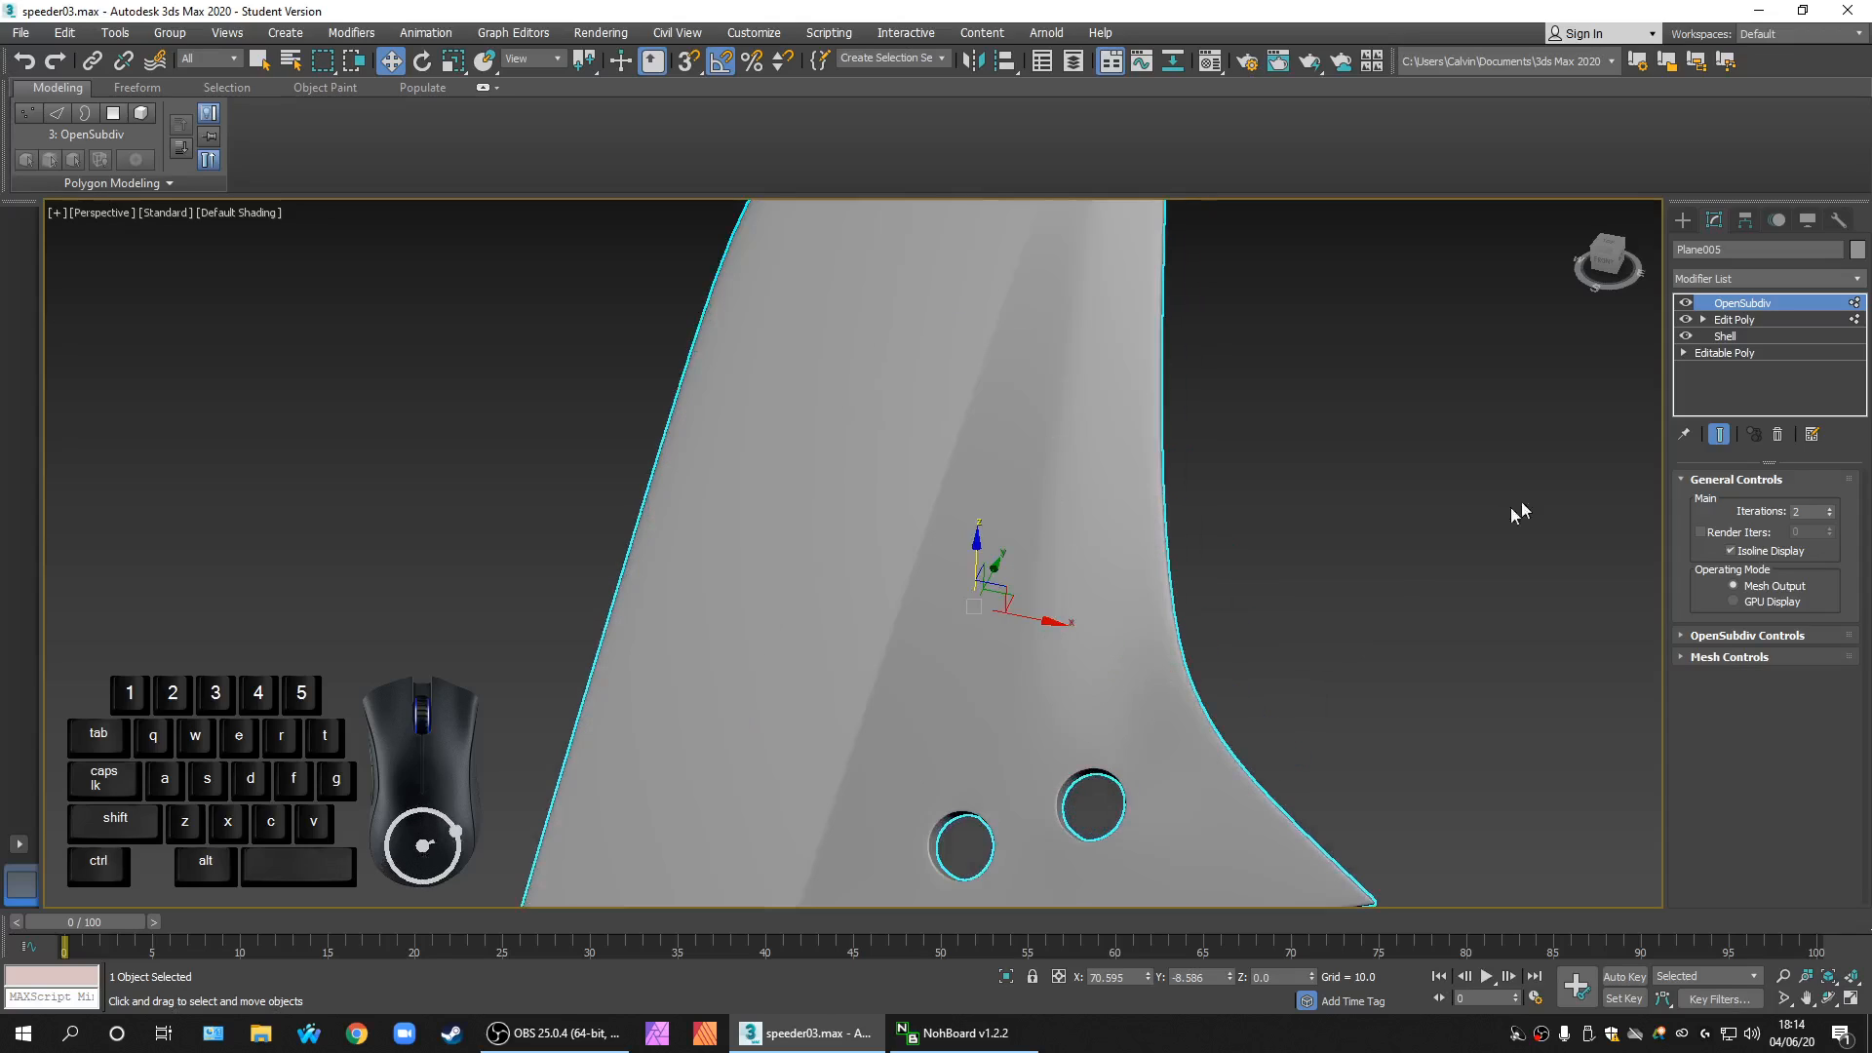
Step: In Edit Poly, with OpenSubdiv off and edged faces shown, remove the extra edge loop running down to the hole farther from the pointed tip
click(1734, 319)
click(1685, 302)
key(1)
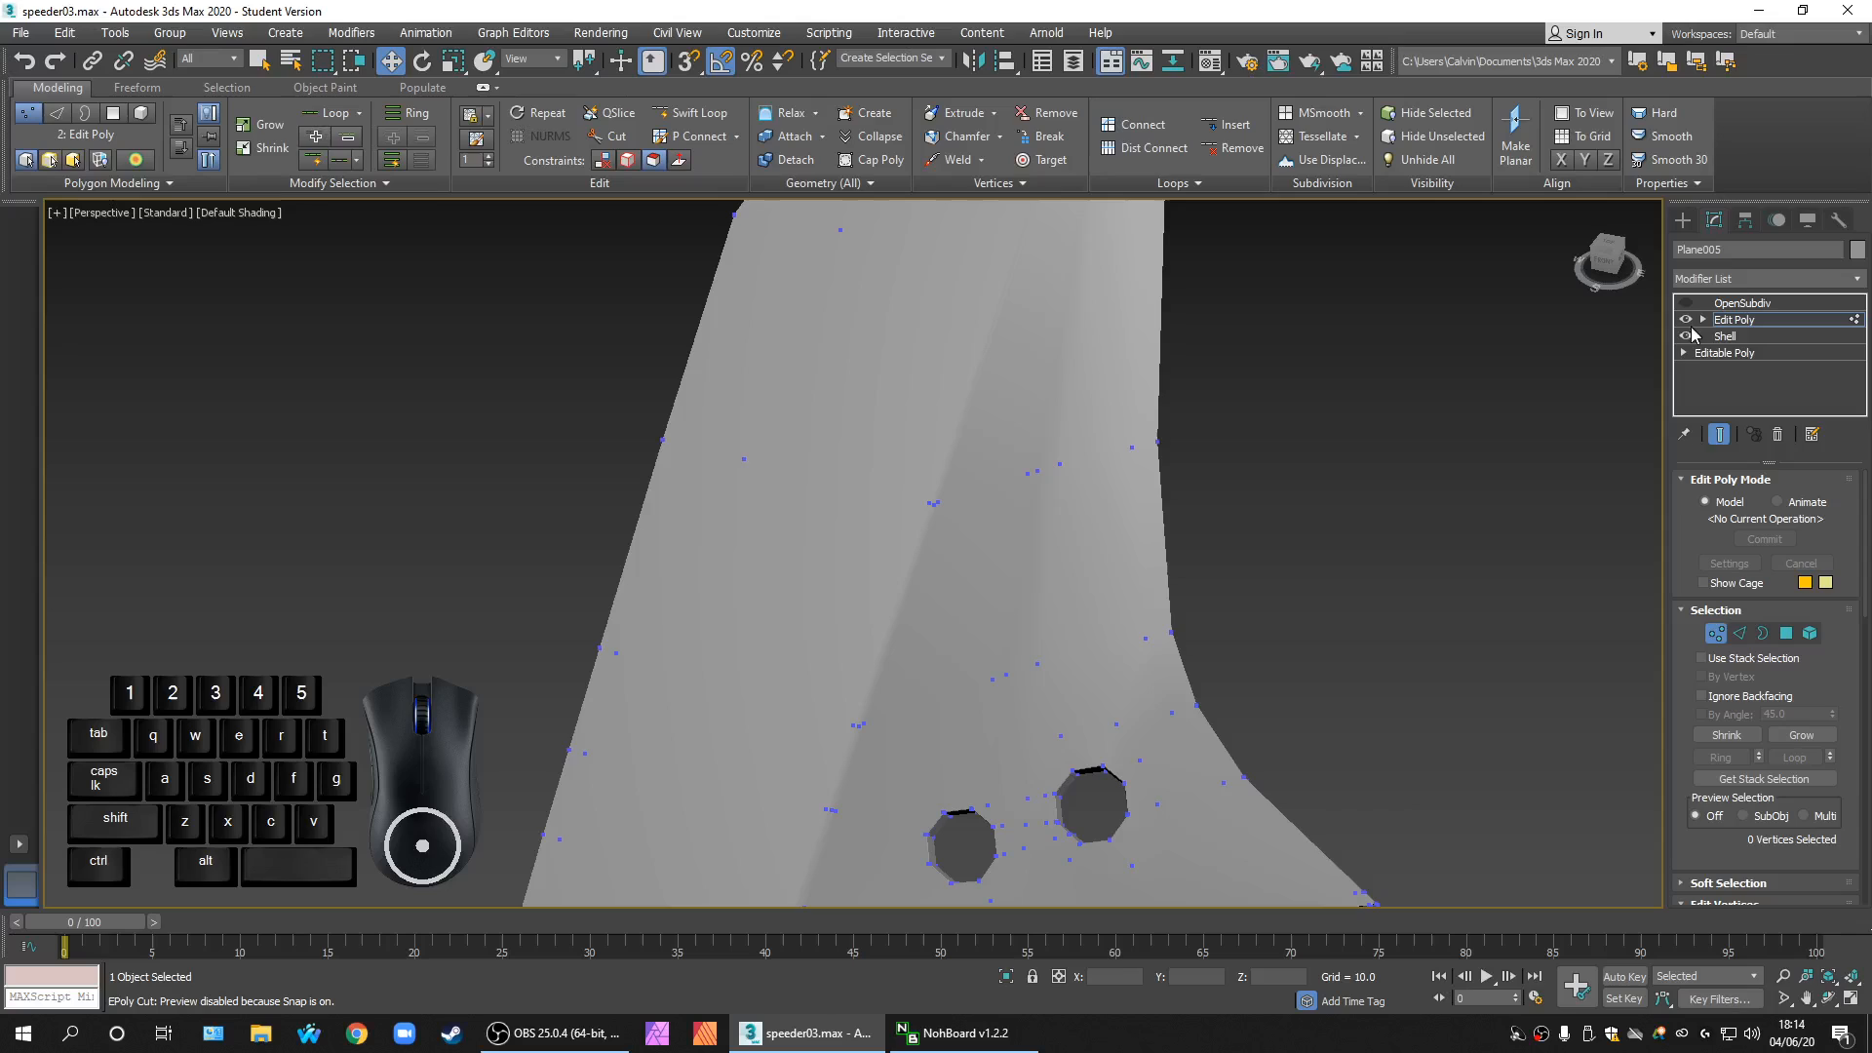
middle_drag(1365, 601, 1351, 558)
key(F4)
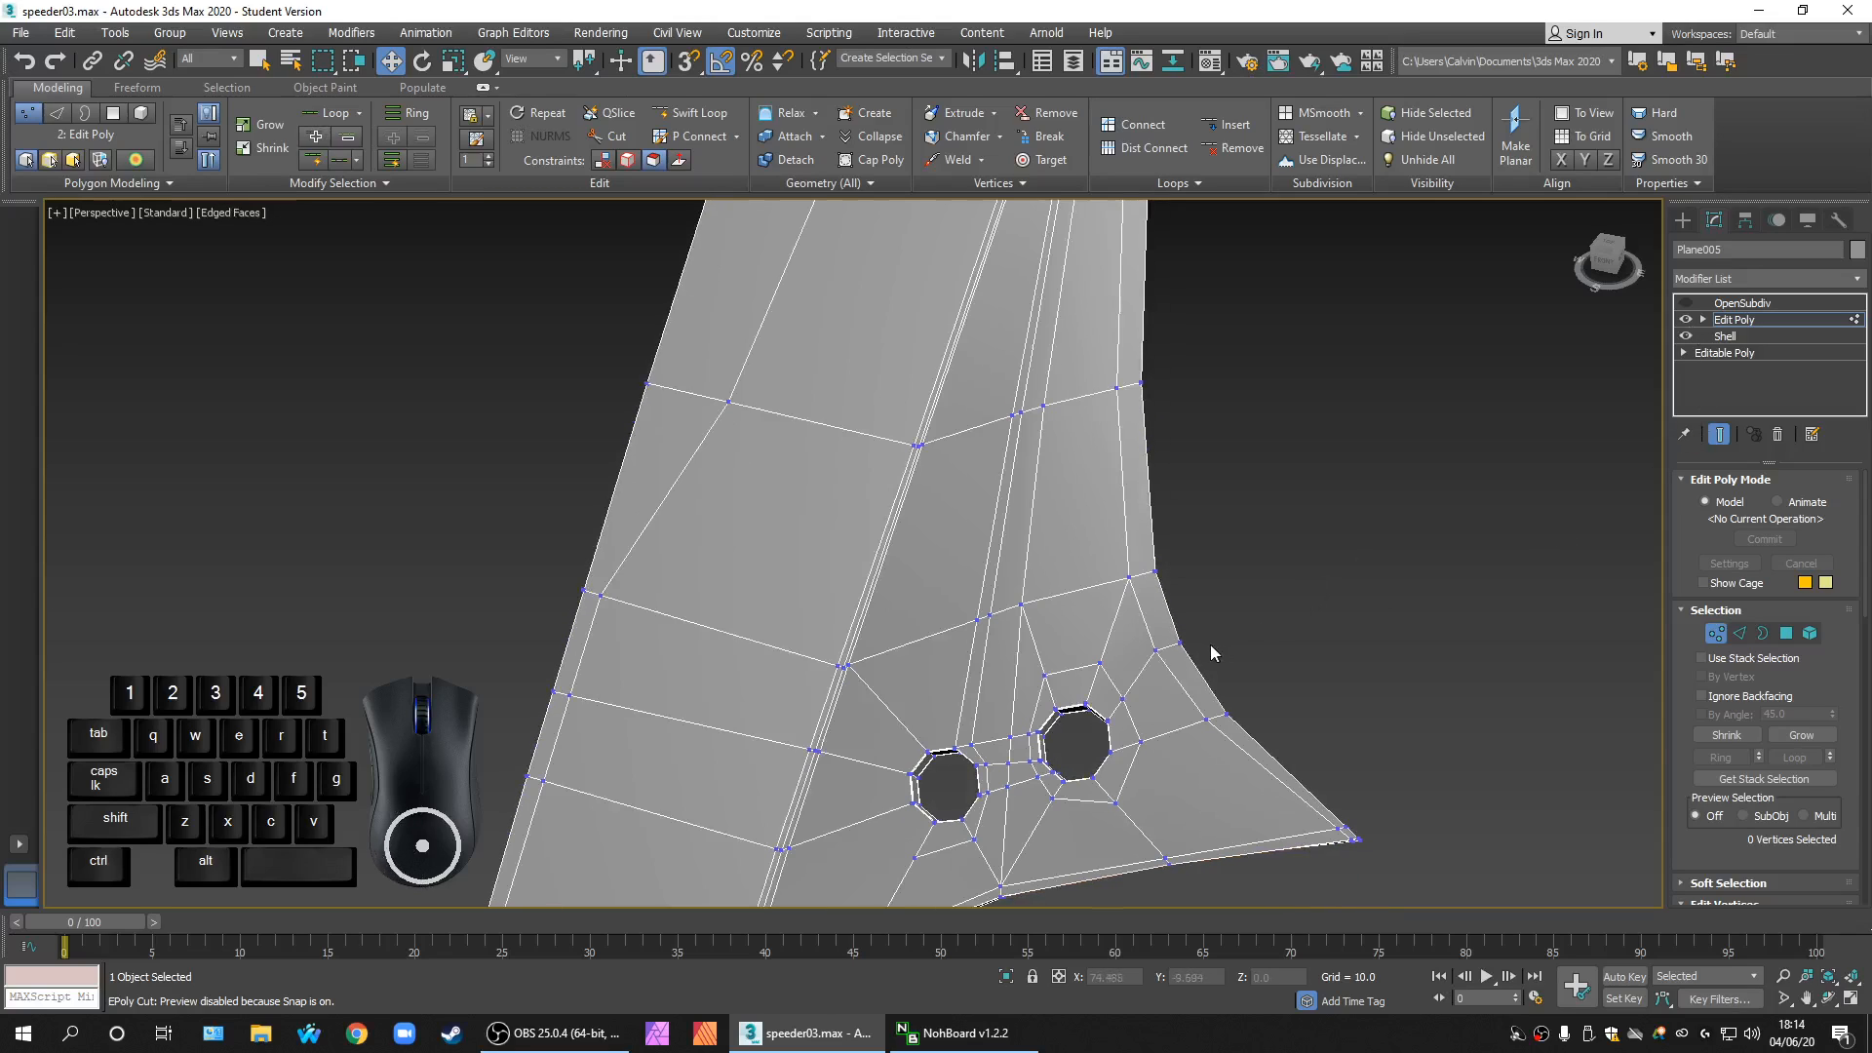
middle_drag(1212, 651, 1208, 568)
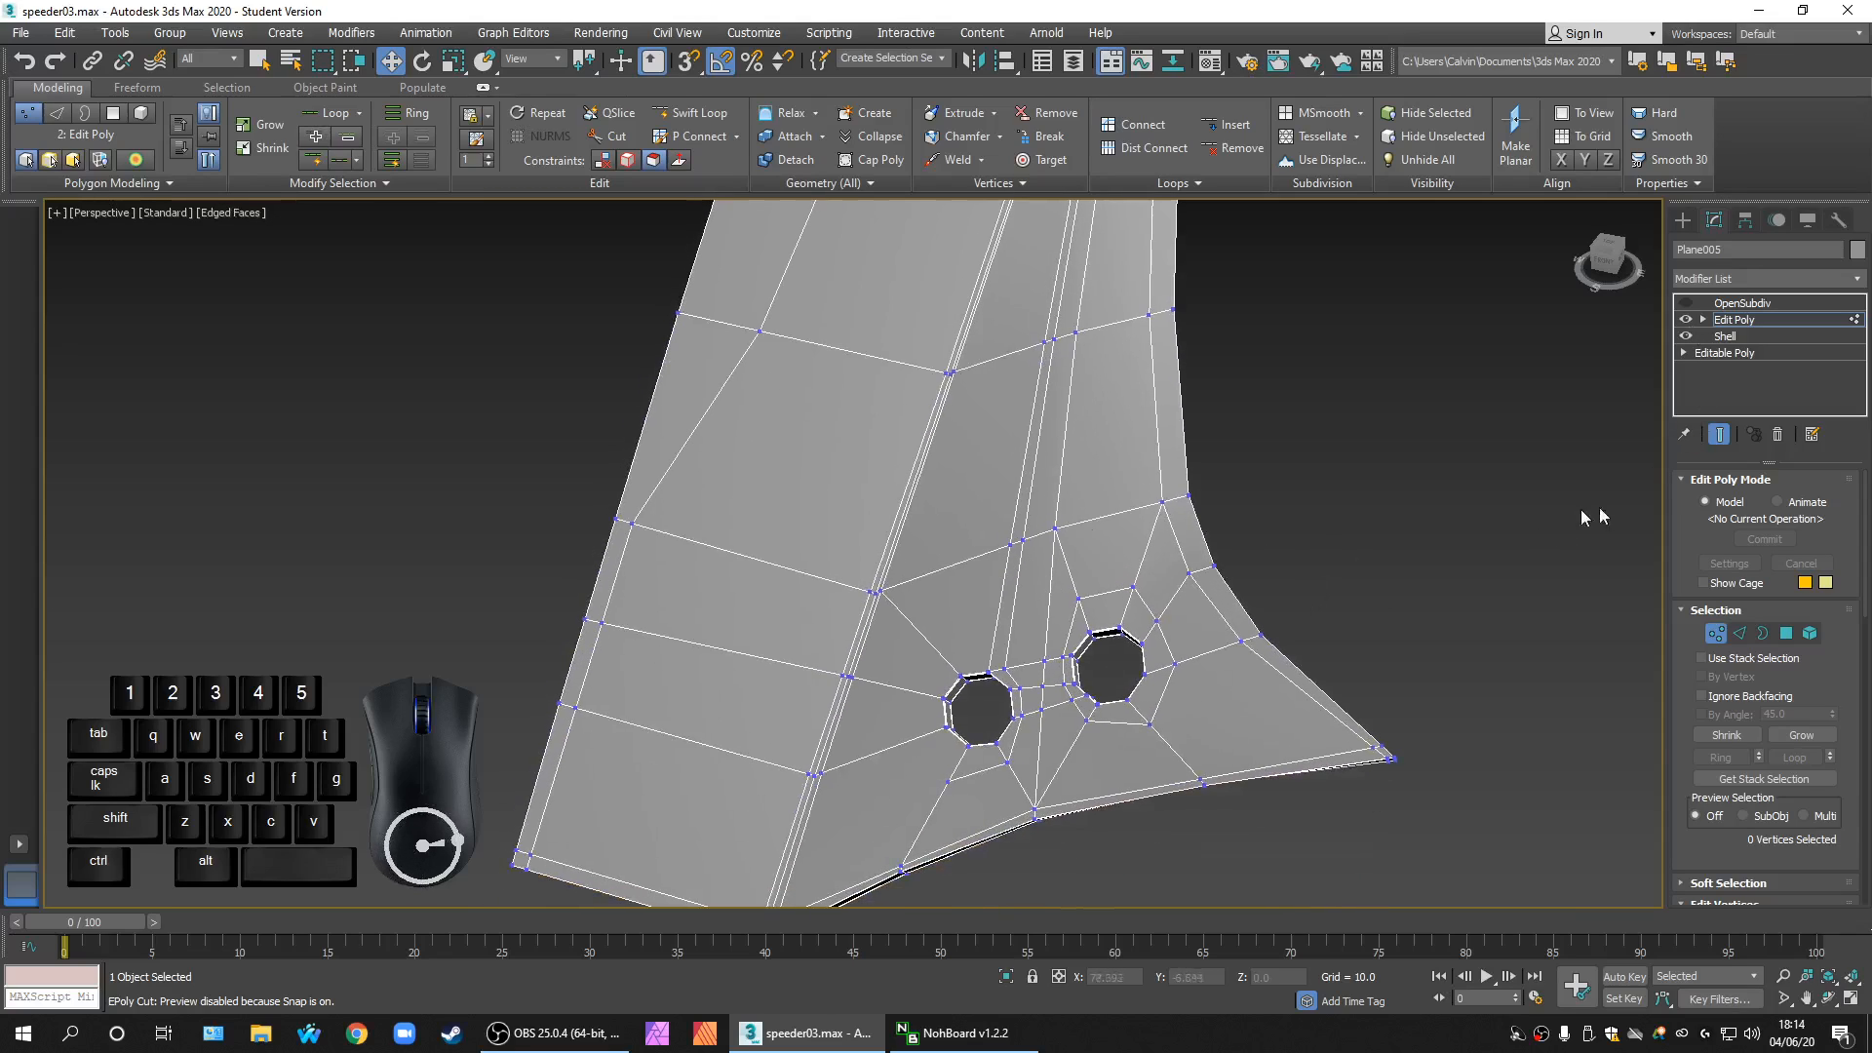
click(1739, 632)
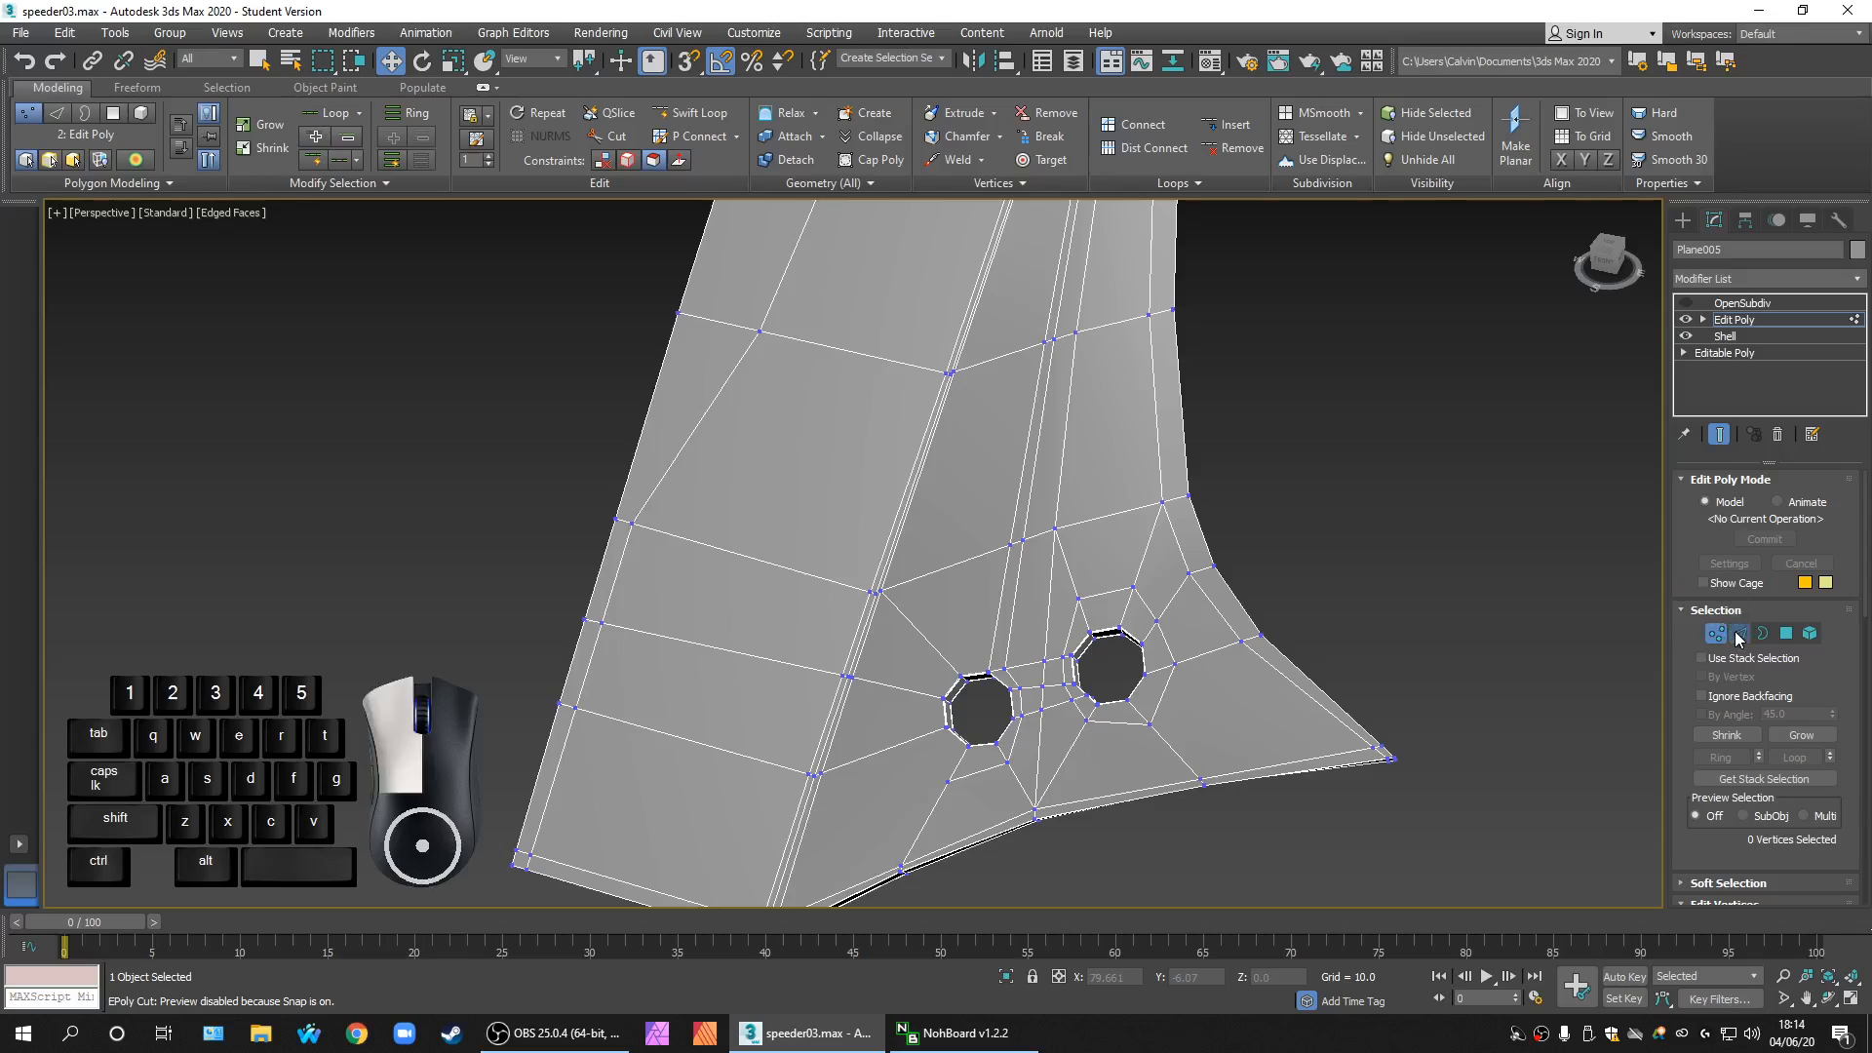
click(1013, 598)
click(1782, 748)
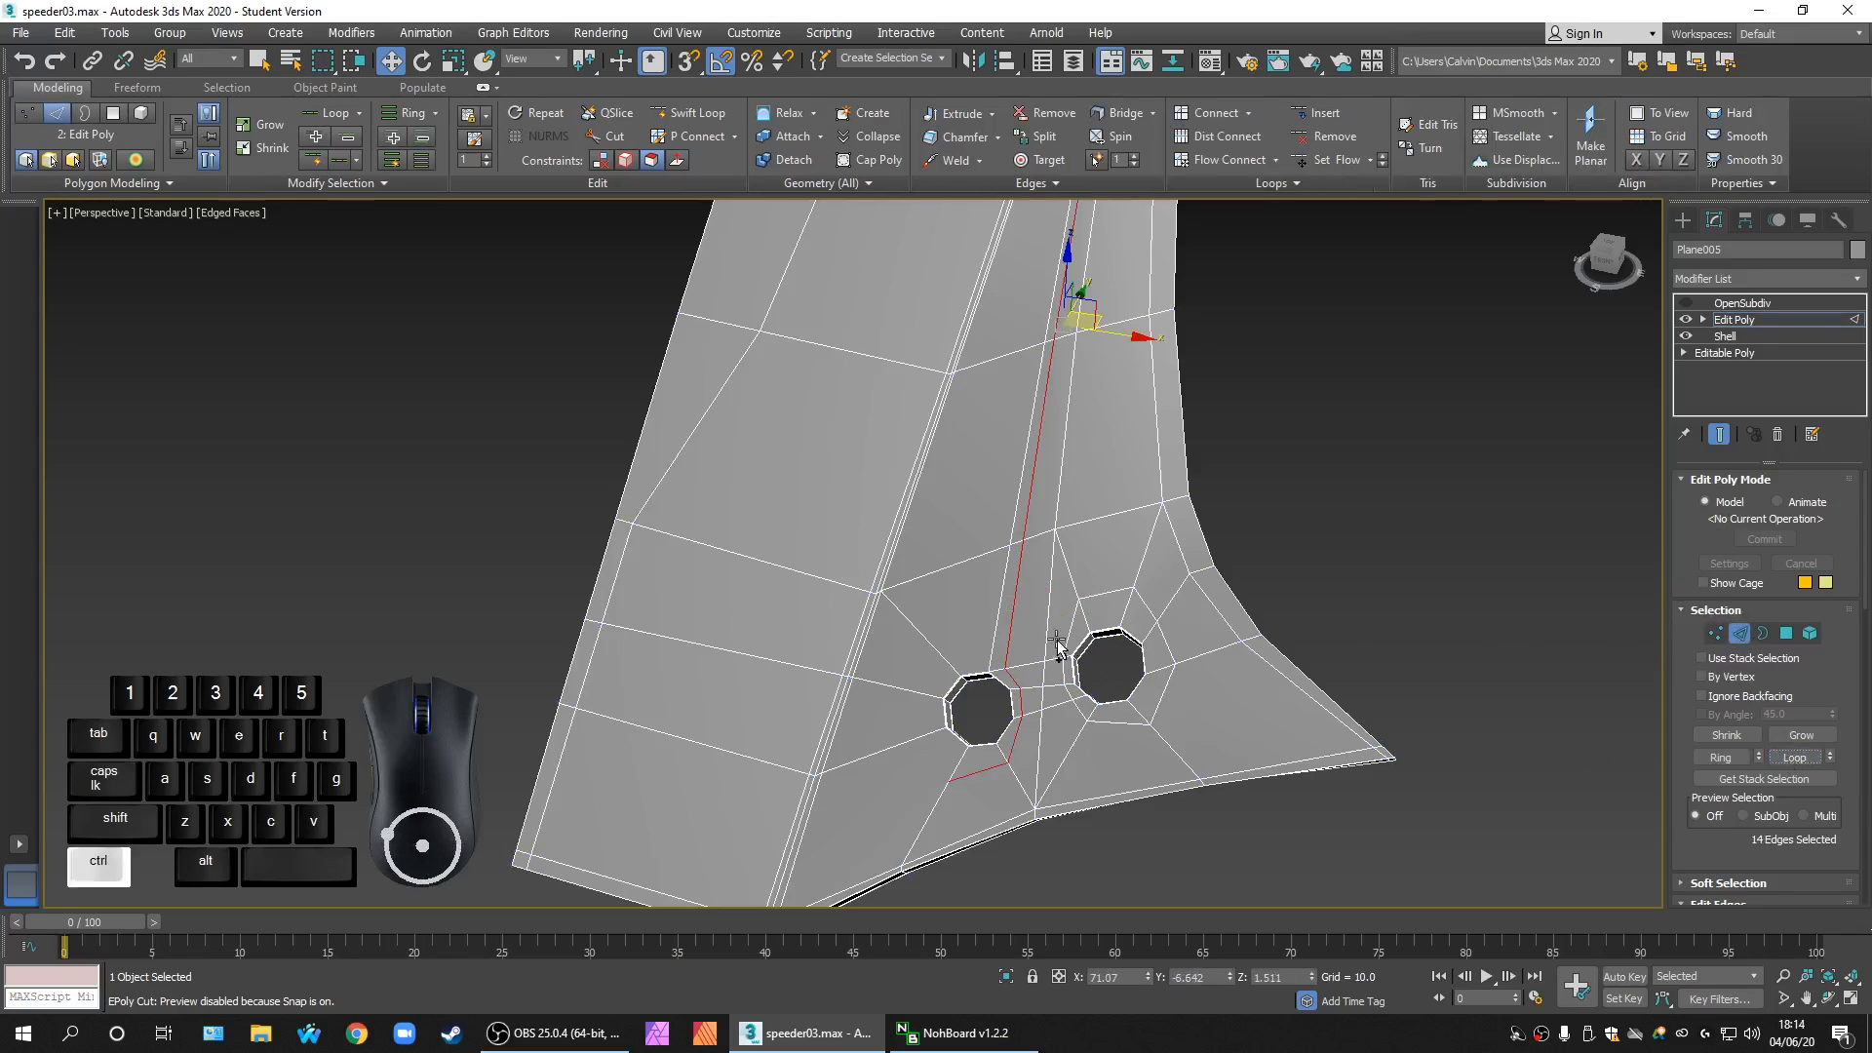
right_click(999, 602)
click(967, 635)
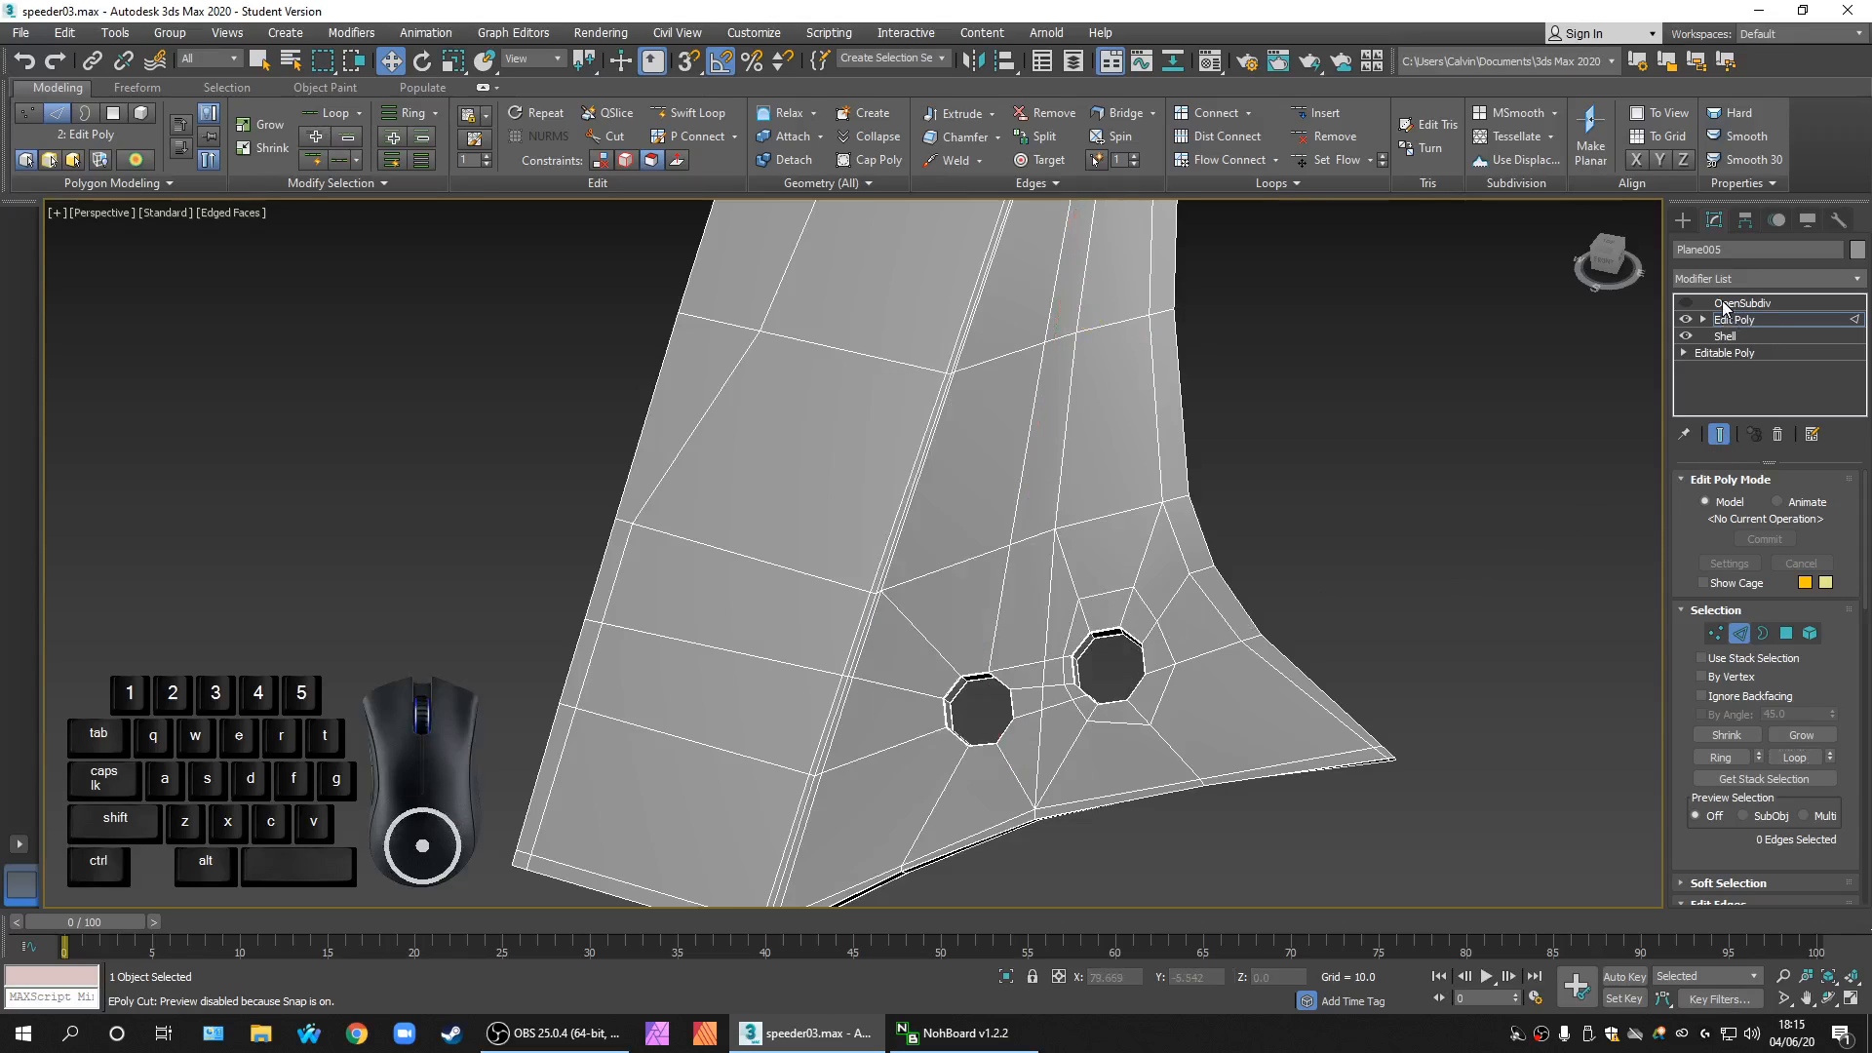
Step: Switch OpenSubdiv back on for the panel and hide edged faces
click(1723, 304)
click(1683, 310)
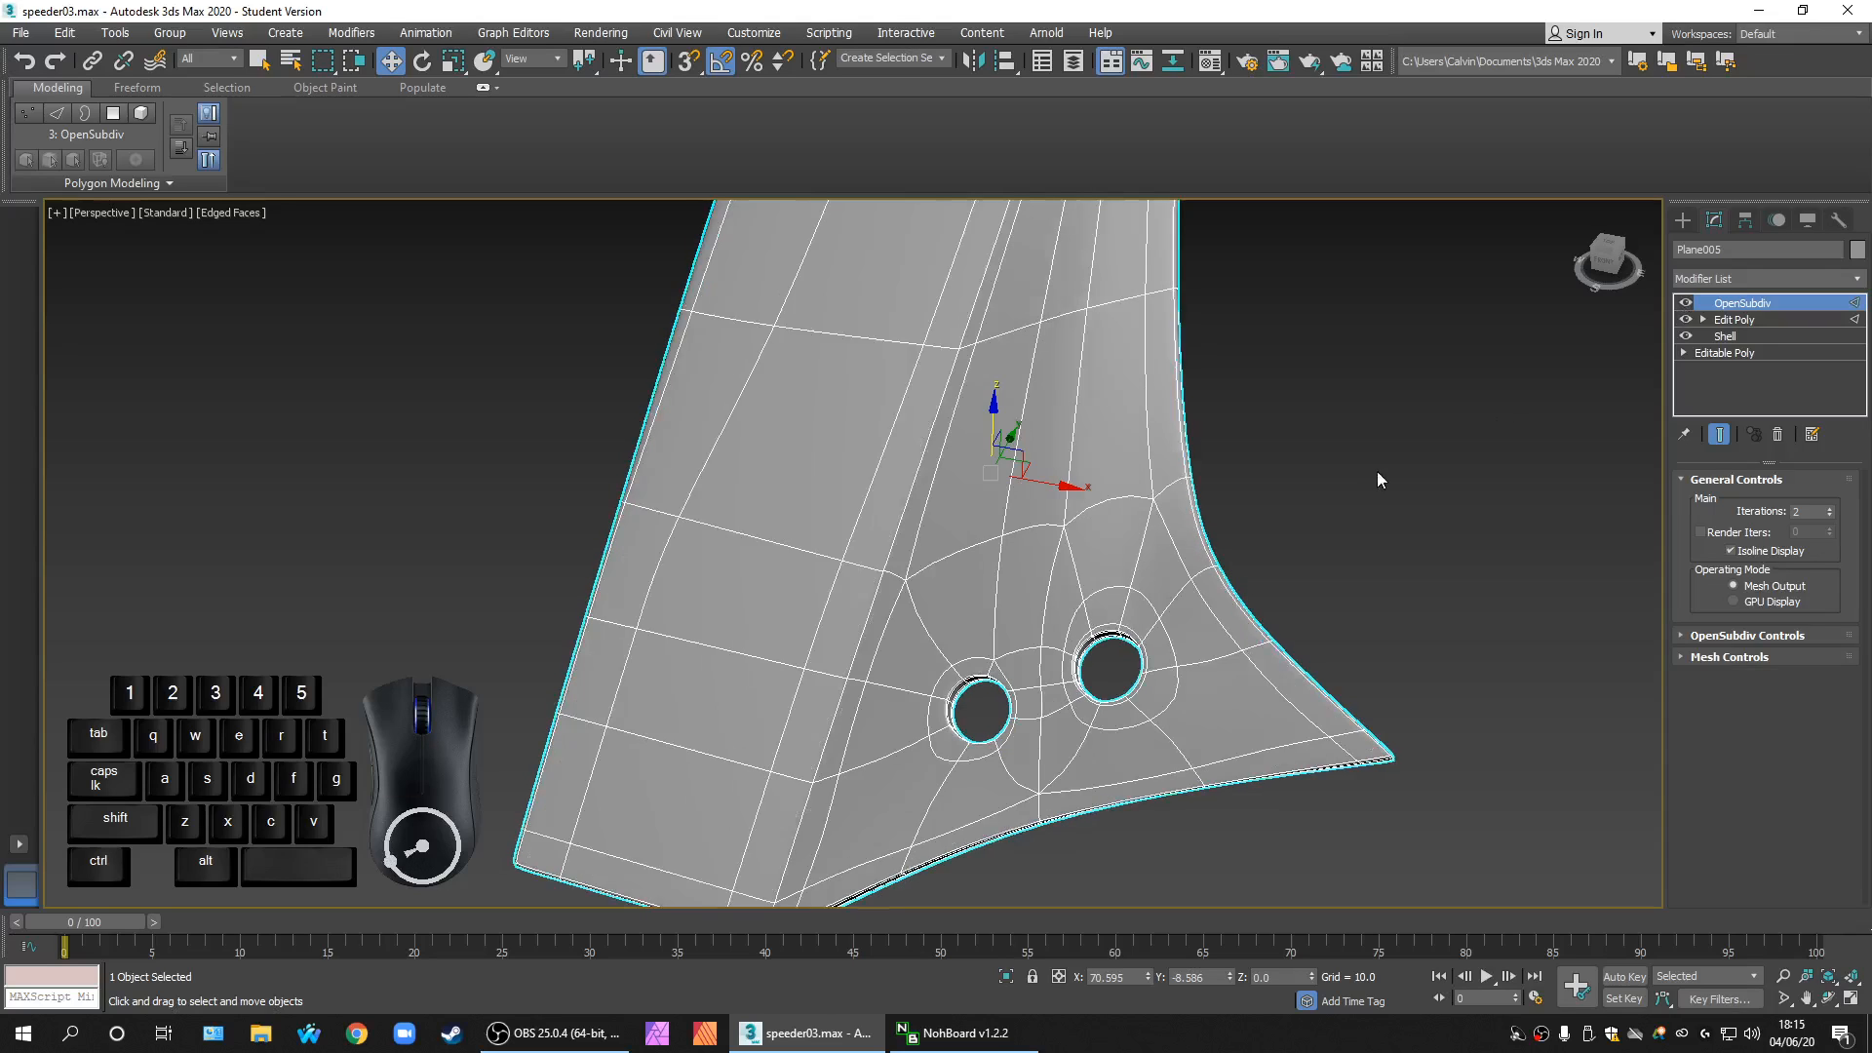
scroll(1377, 471, down, 1)
key(F4)
alt+middle_drag(1328, 483, 1304, 517)
scroll(1299, 512, down, 5)
right_click(1304, 517)
click(1379, 421)
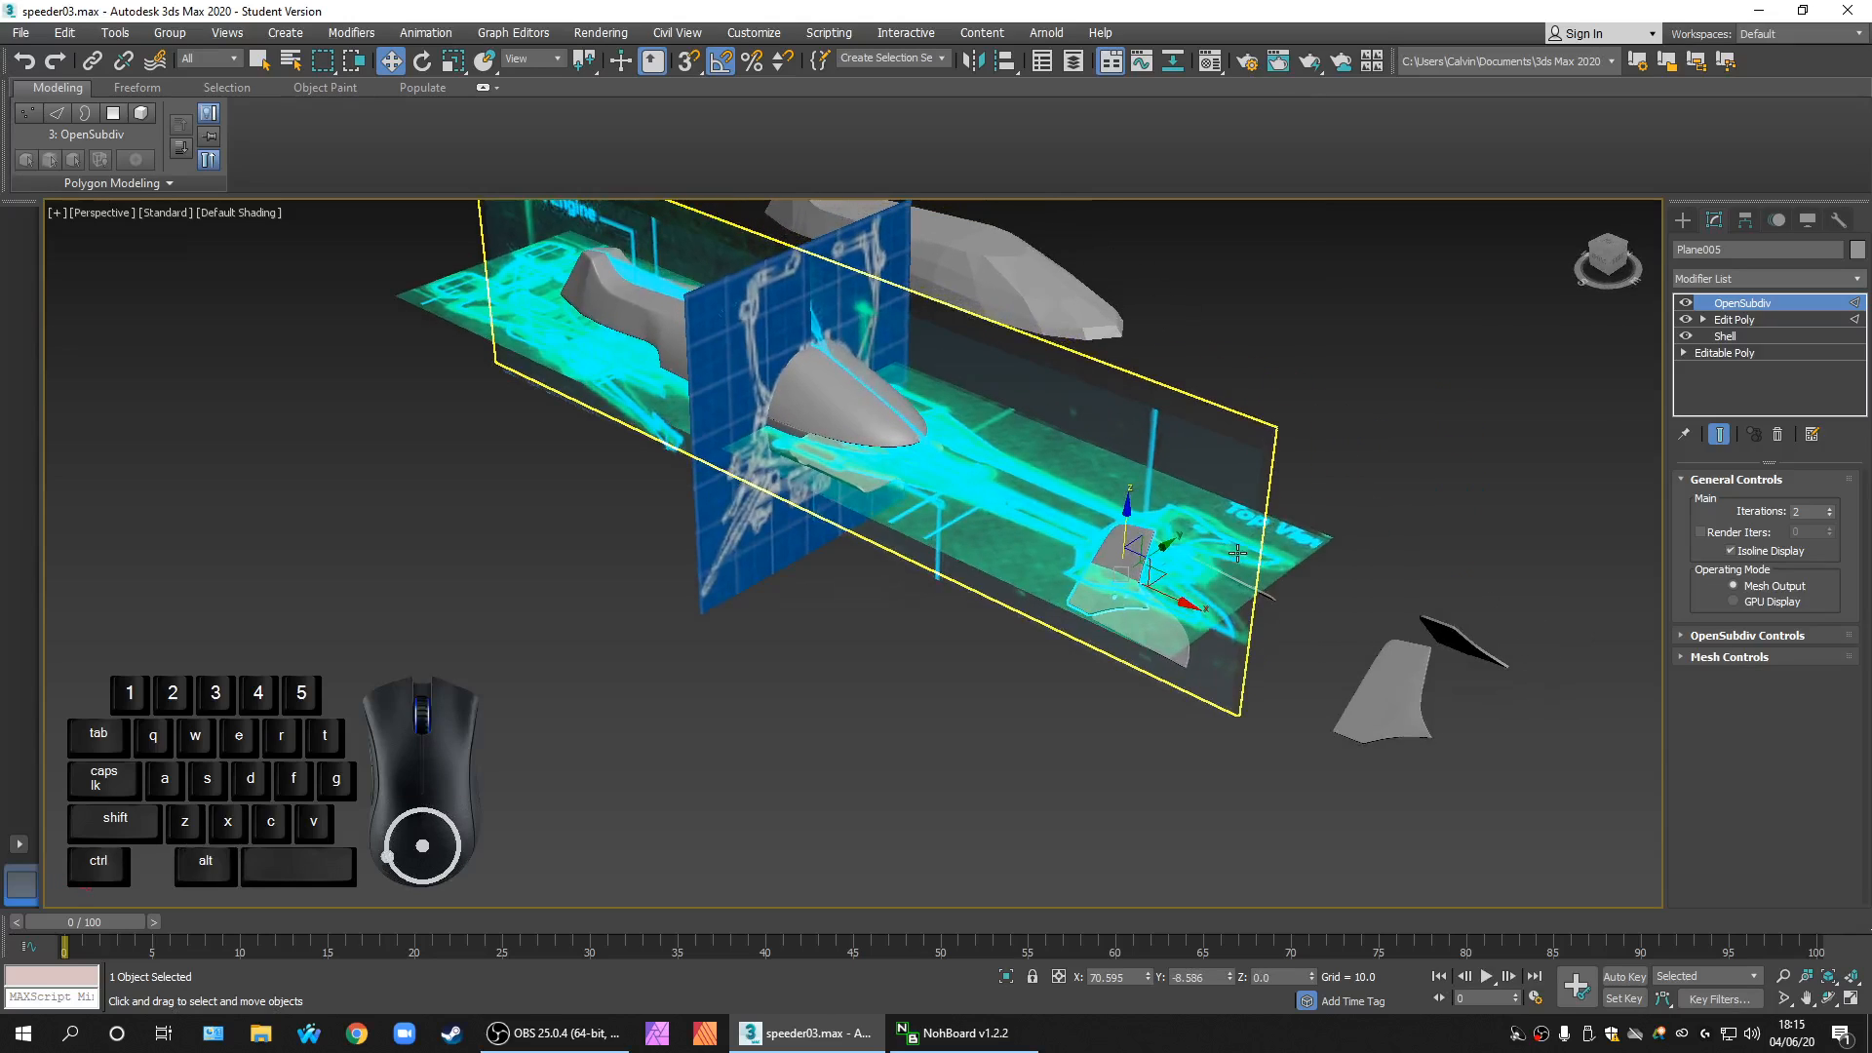
scroll(1258, 661, up, 3)
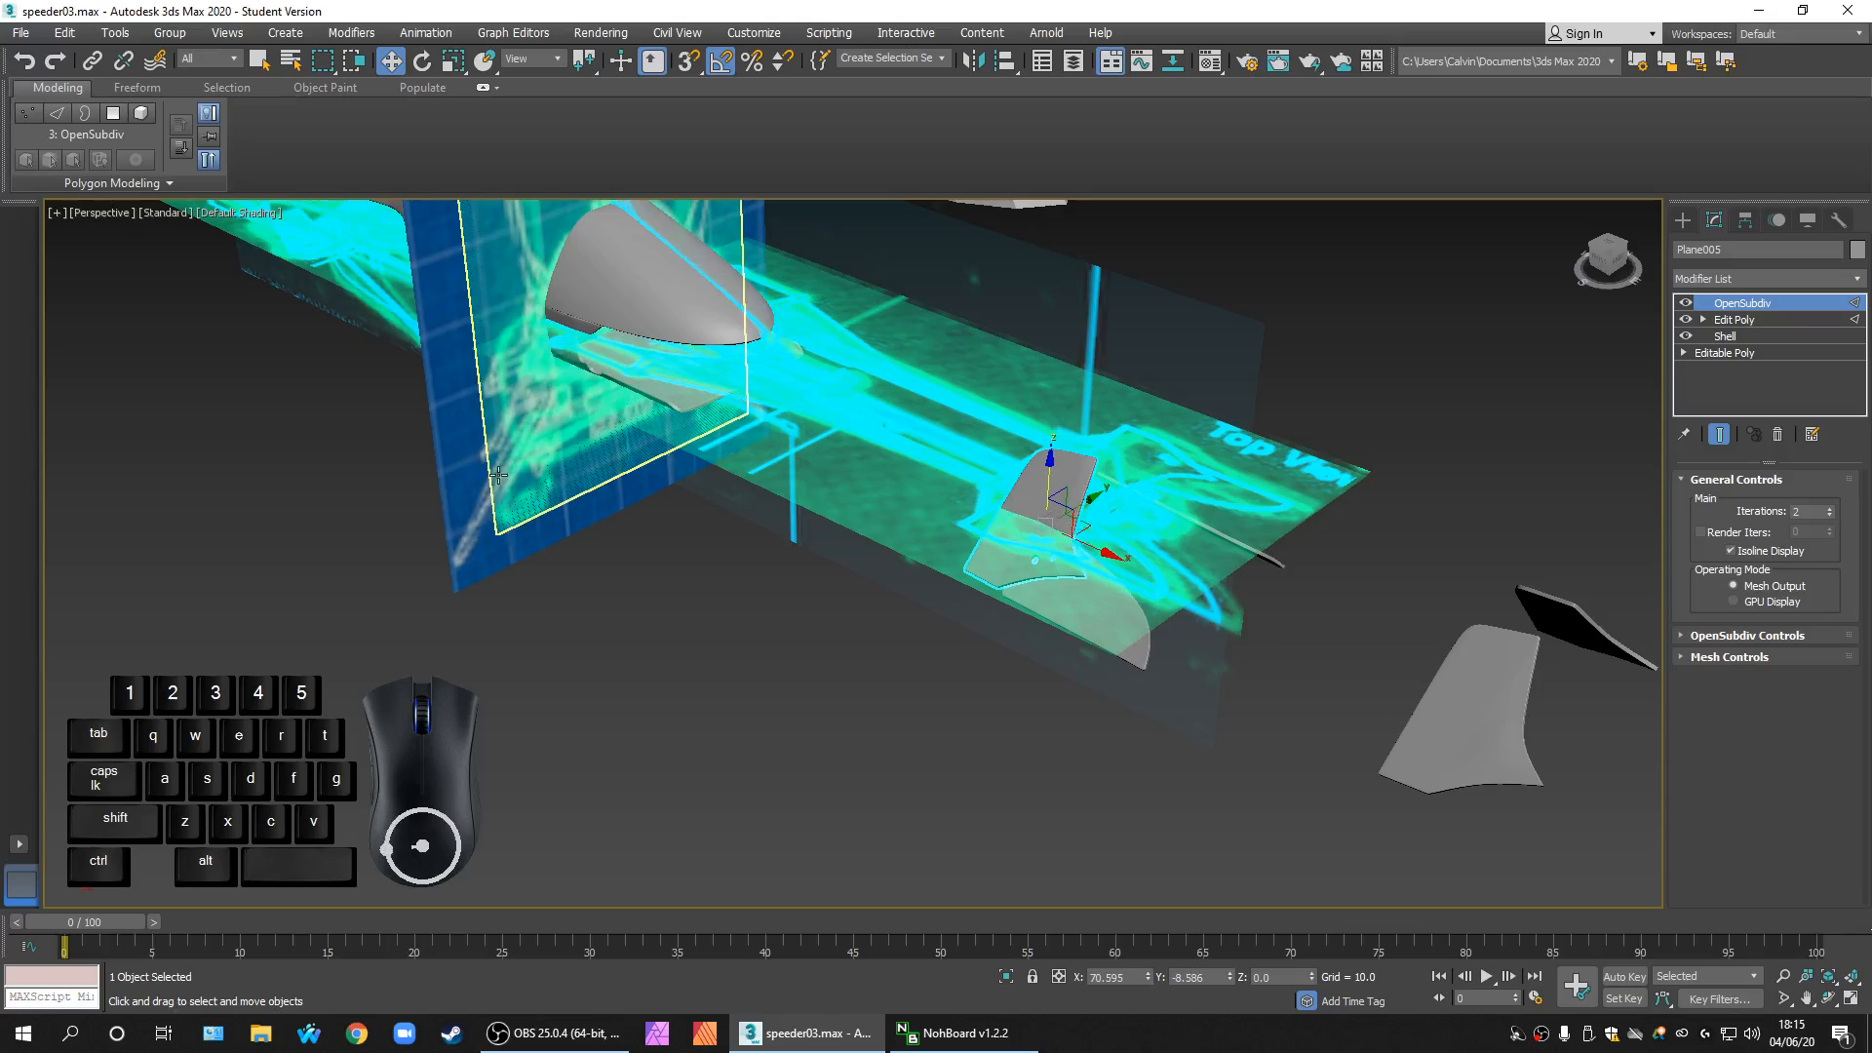
middle_drag(669, 529, 810, 641)
key(ctrl+z)
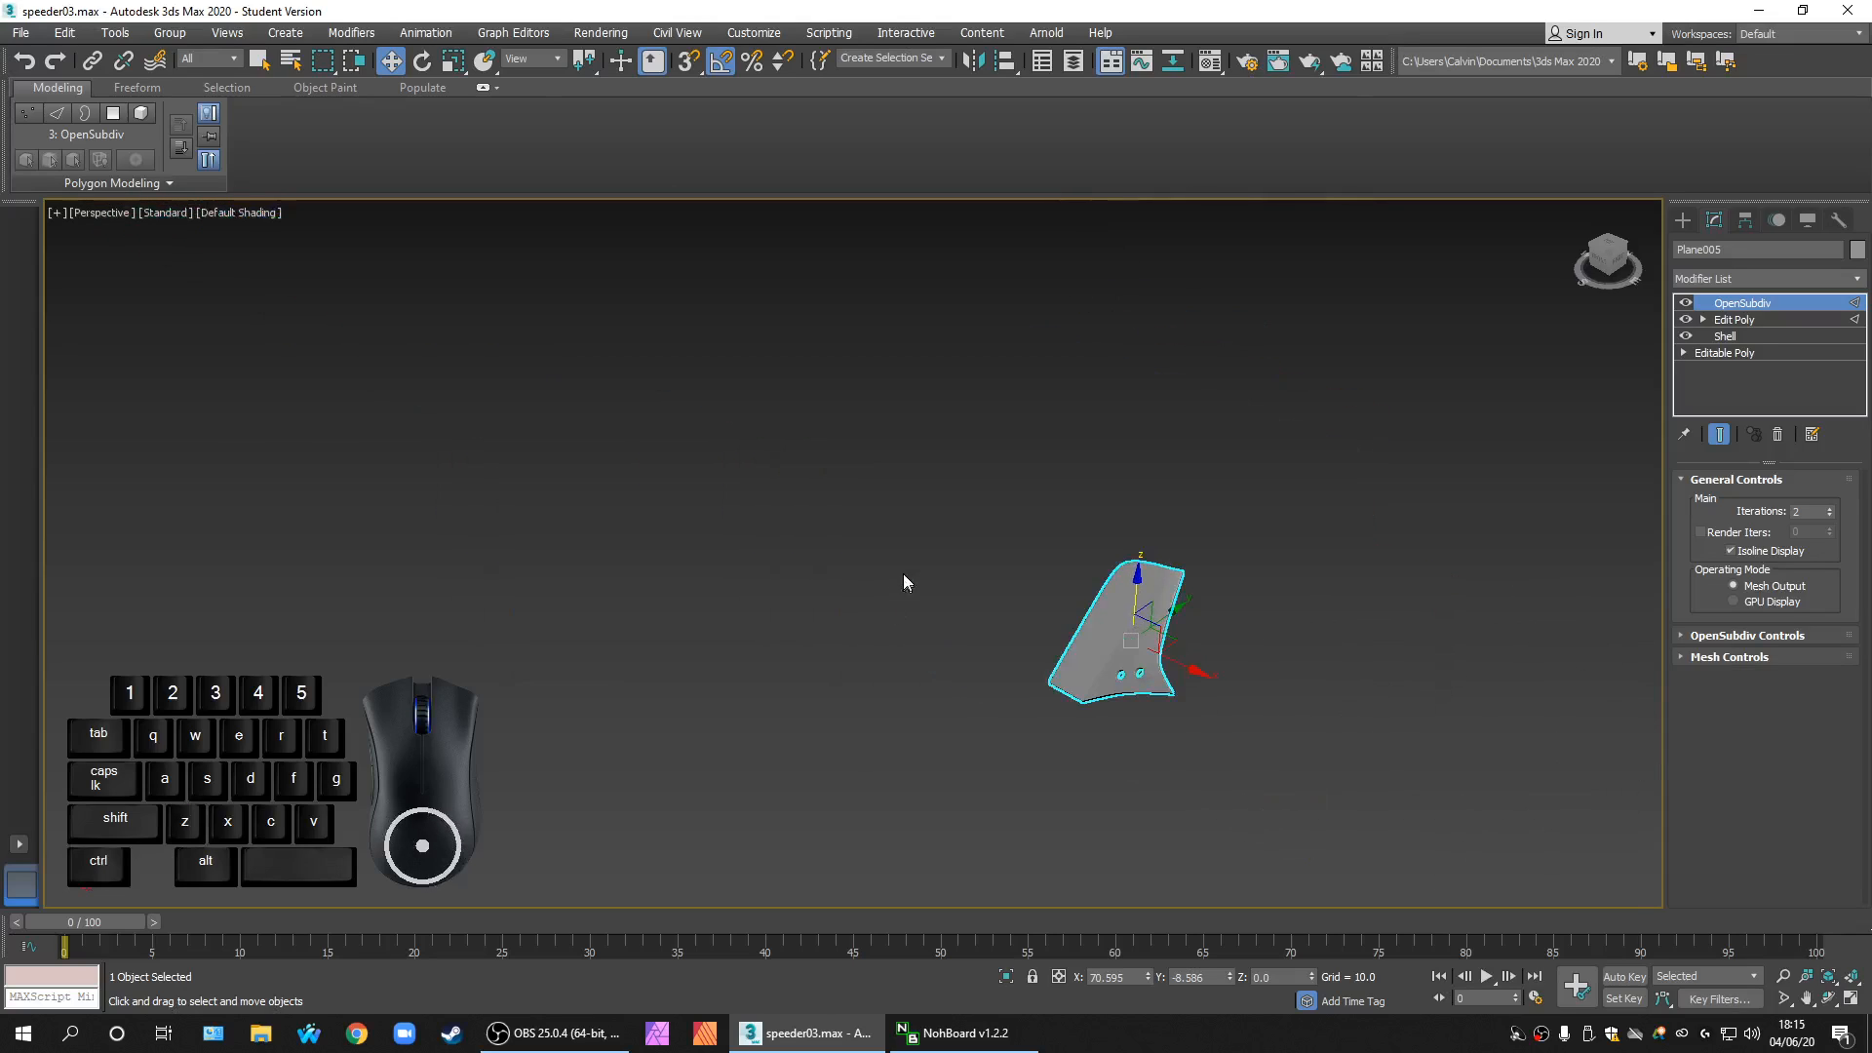
Step: Open the list for unhiding objects by name and choose blue-left, blue-top and Plane004
right_click(965, 456)
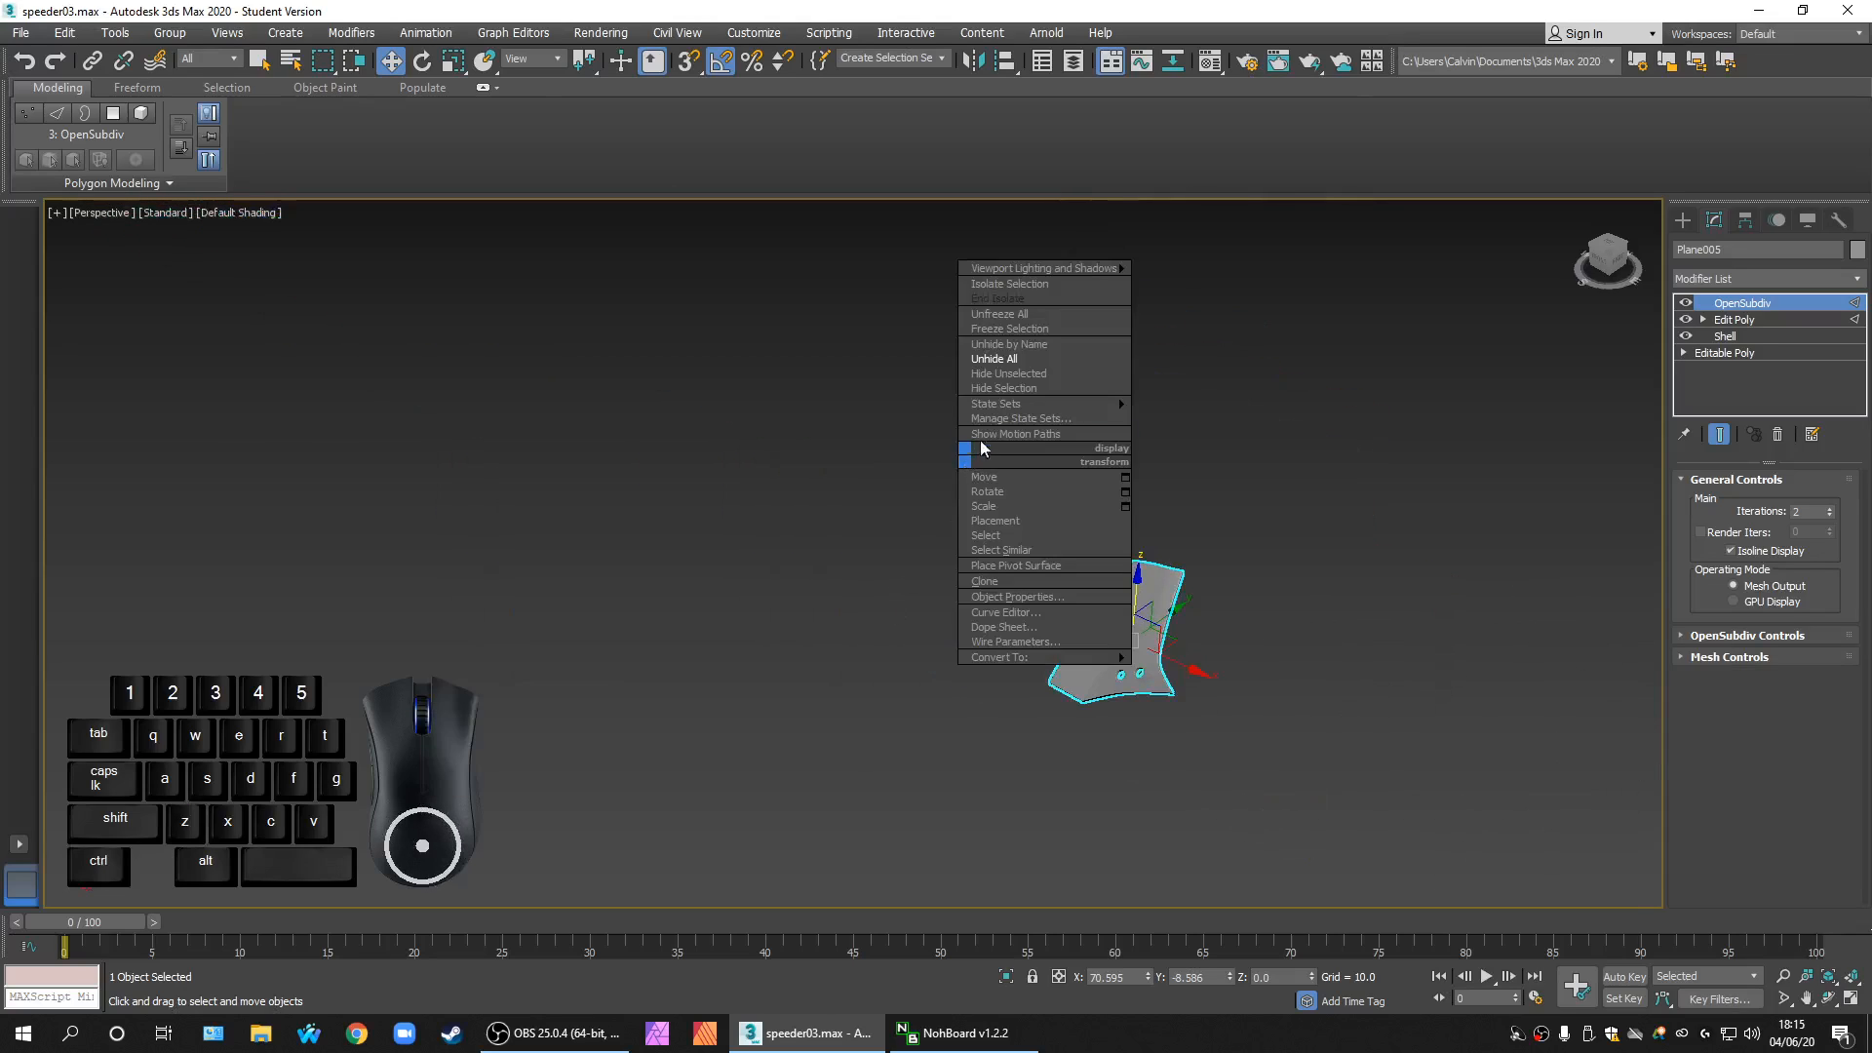
click(1004, 344)
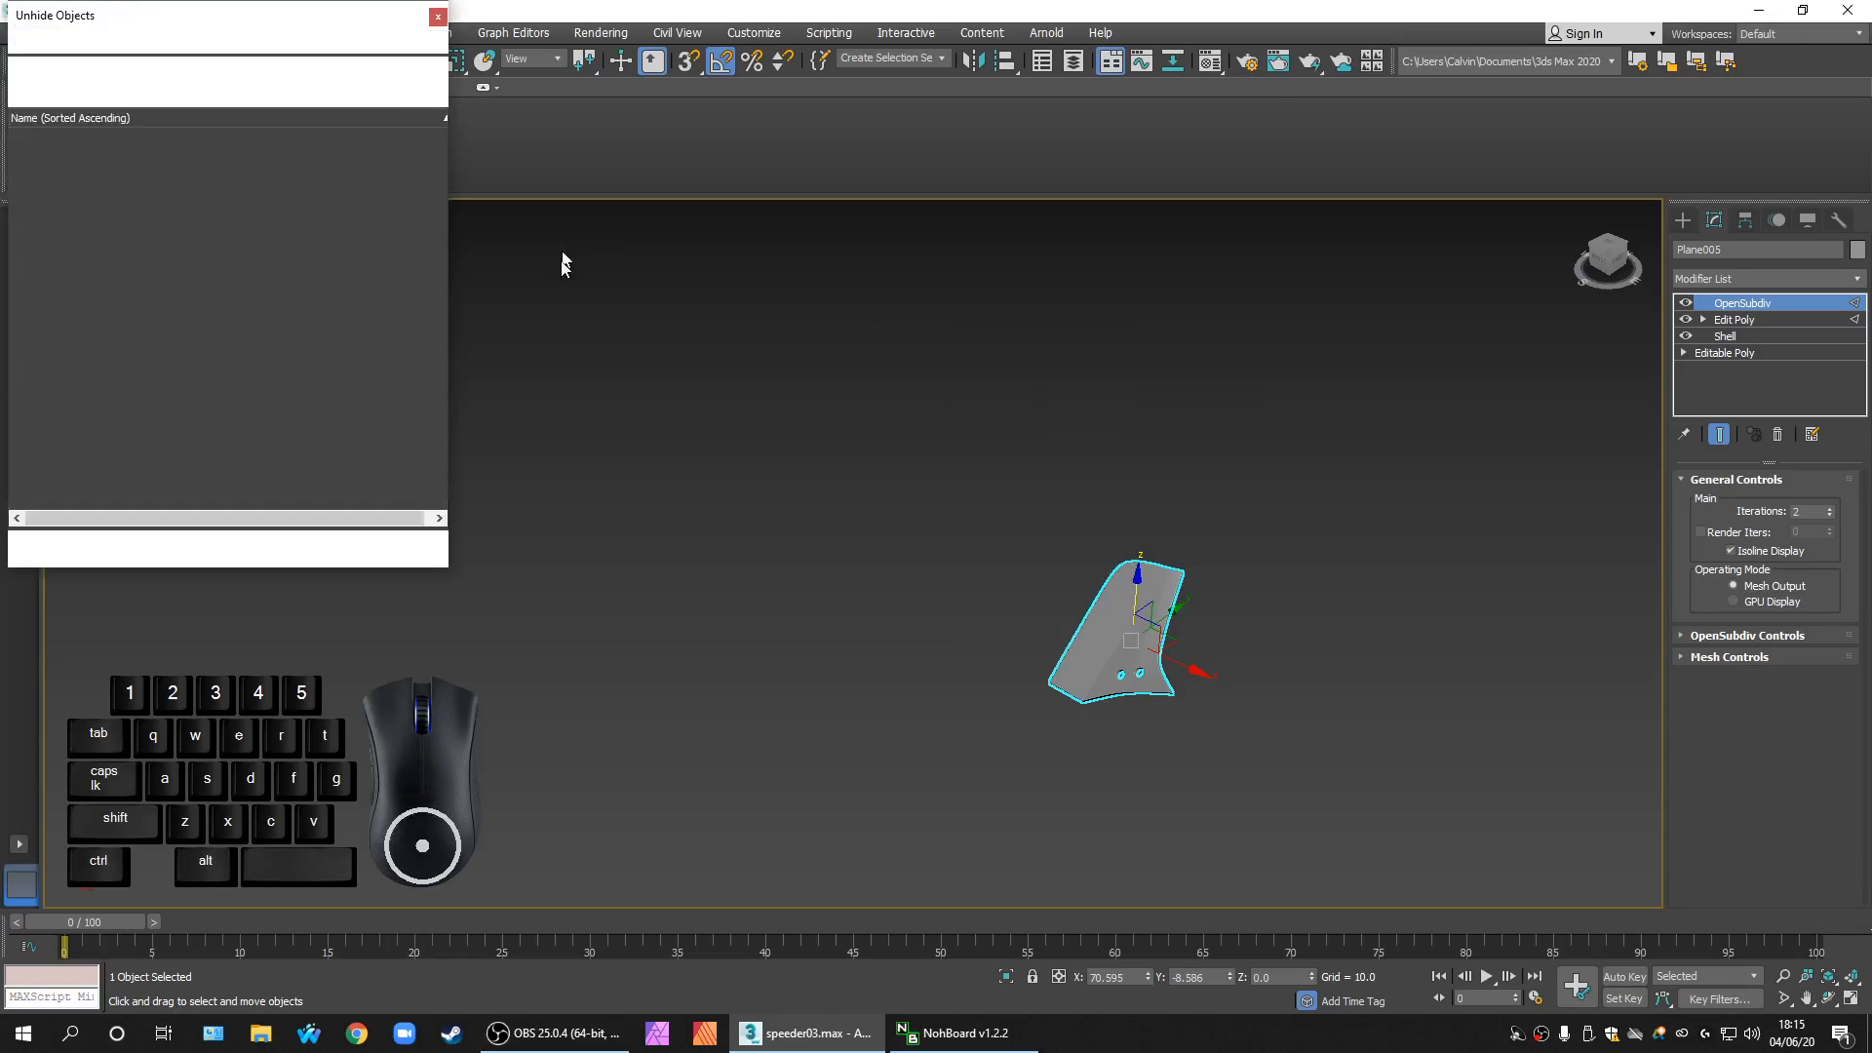
click(111, 137)
ctrl+click(98, 153)
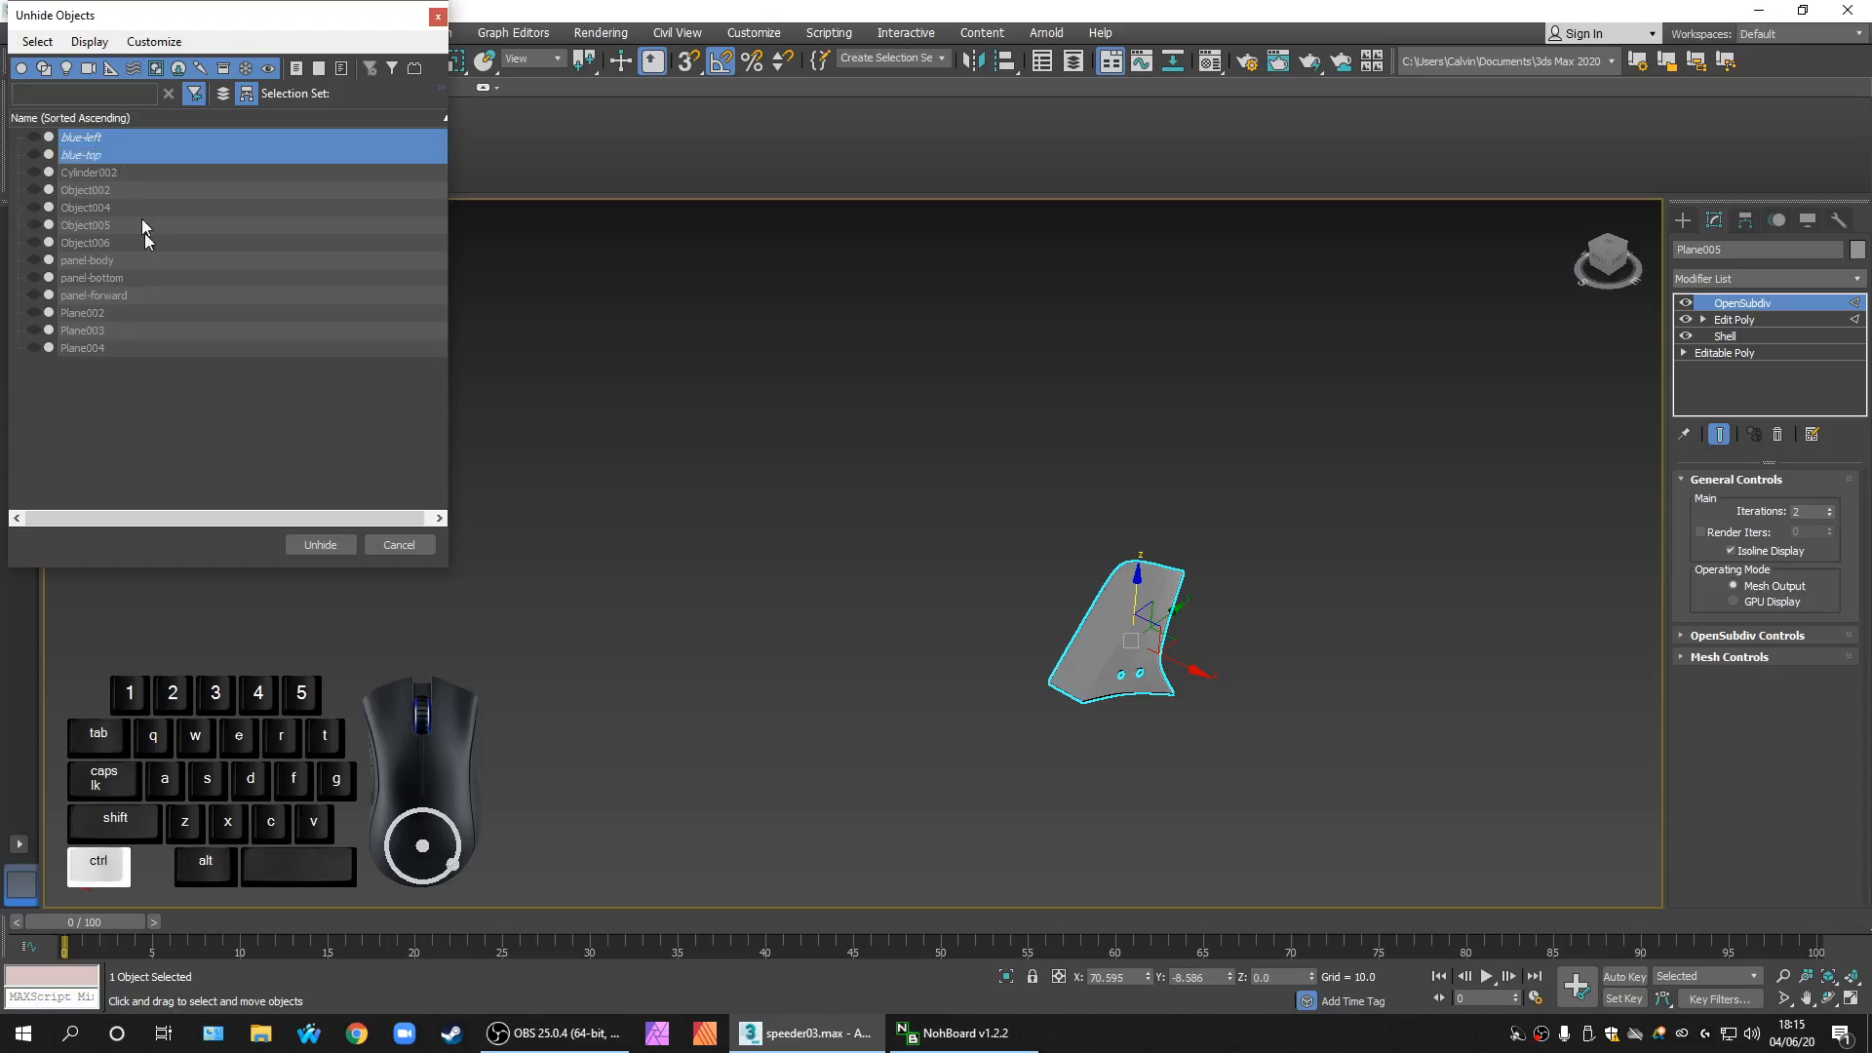
ctrl+click(121, 346)
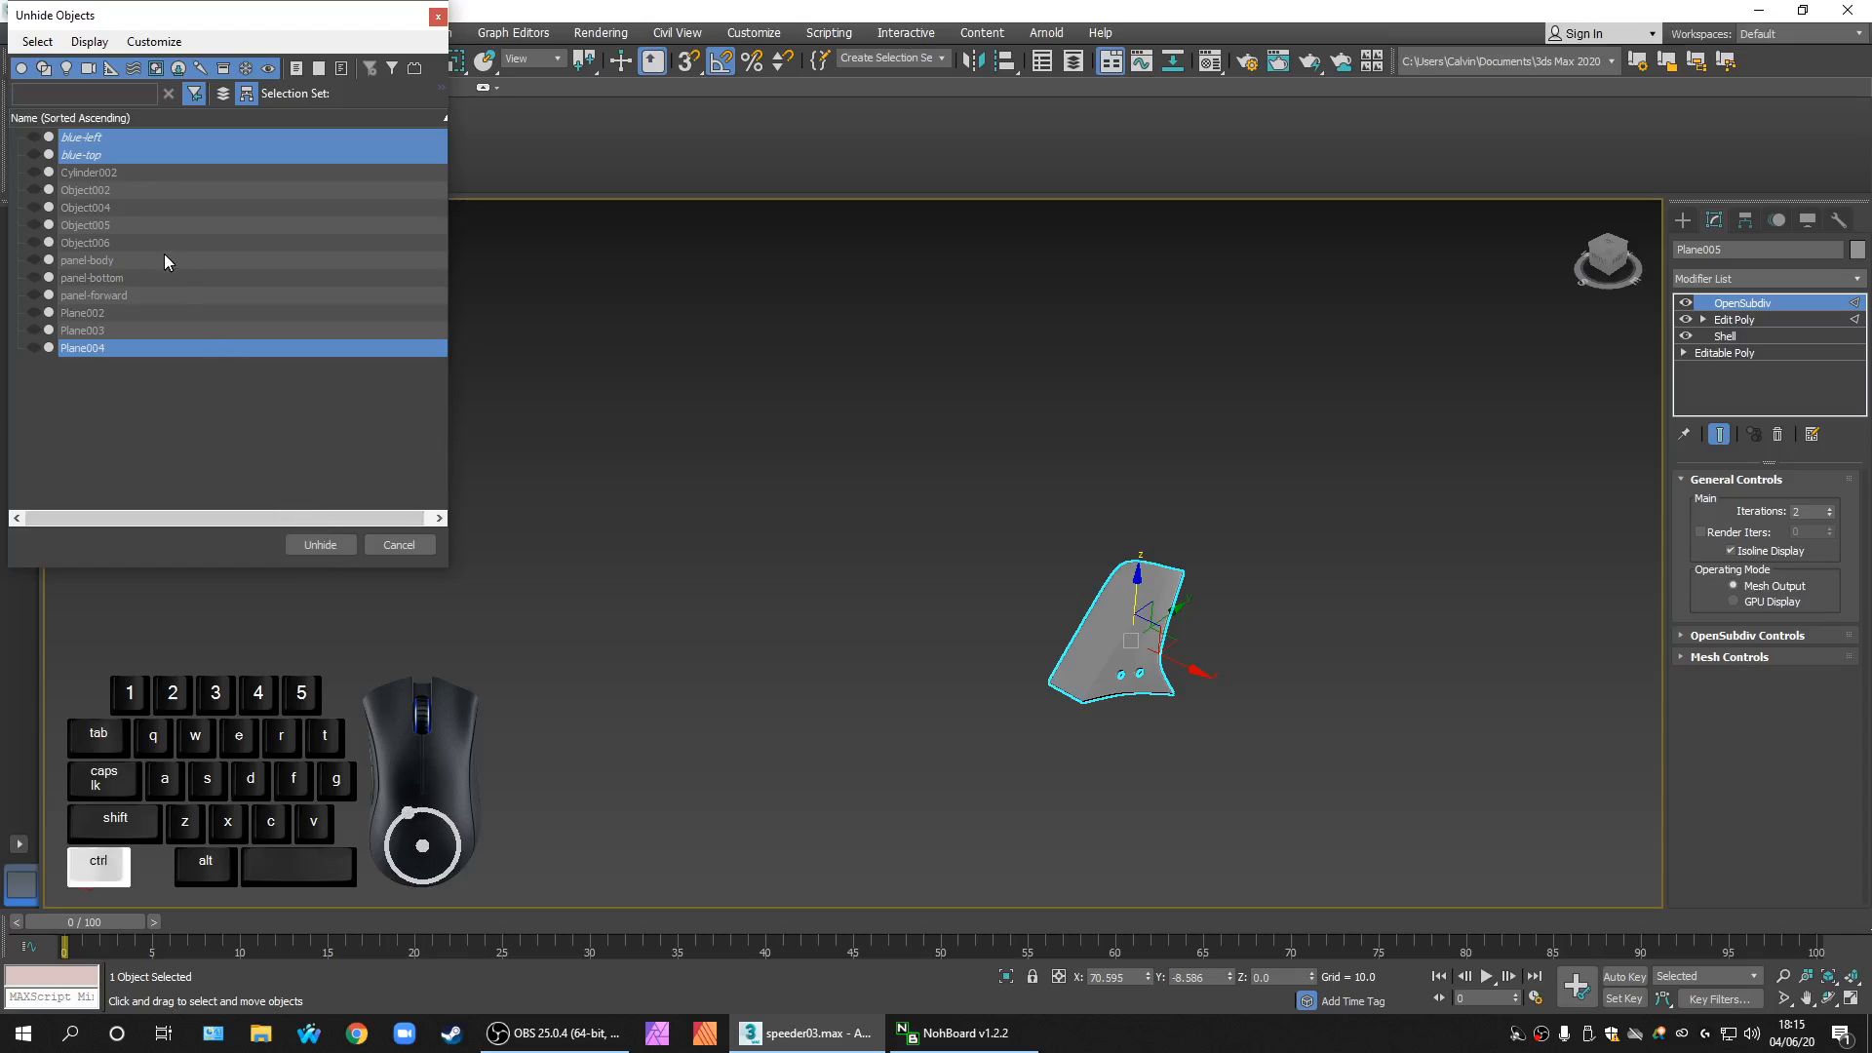
ctrl+click(119, 189)
ctrl+click(120, 207)
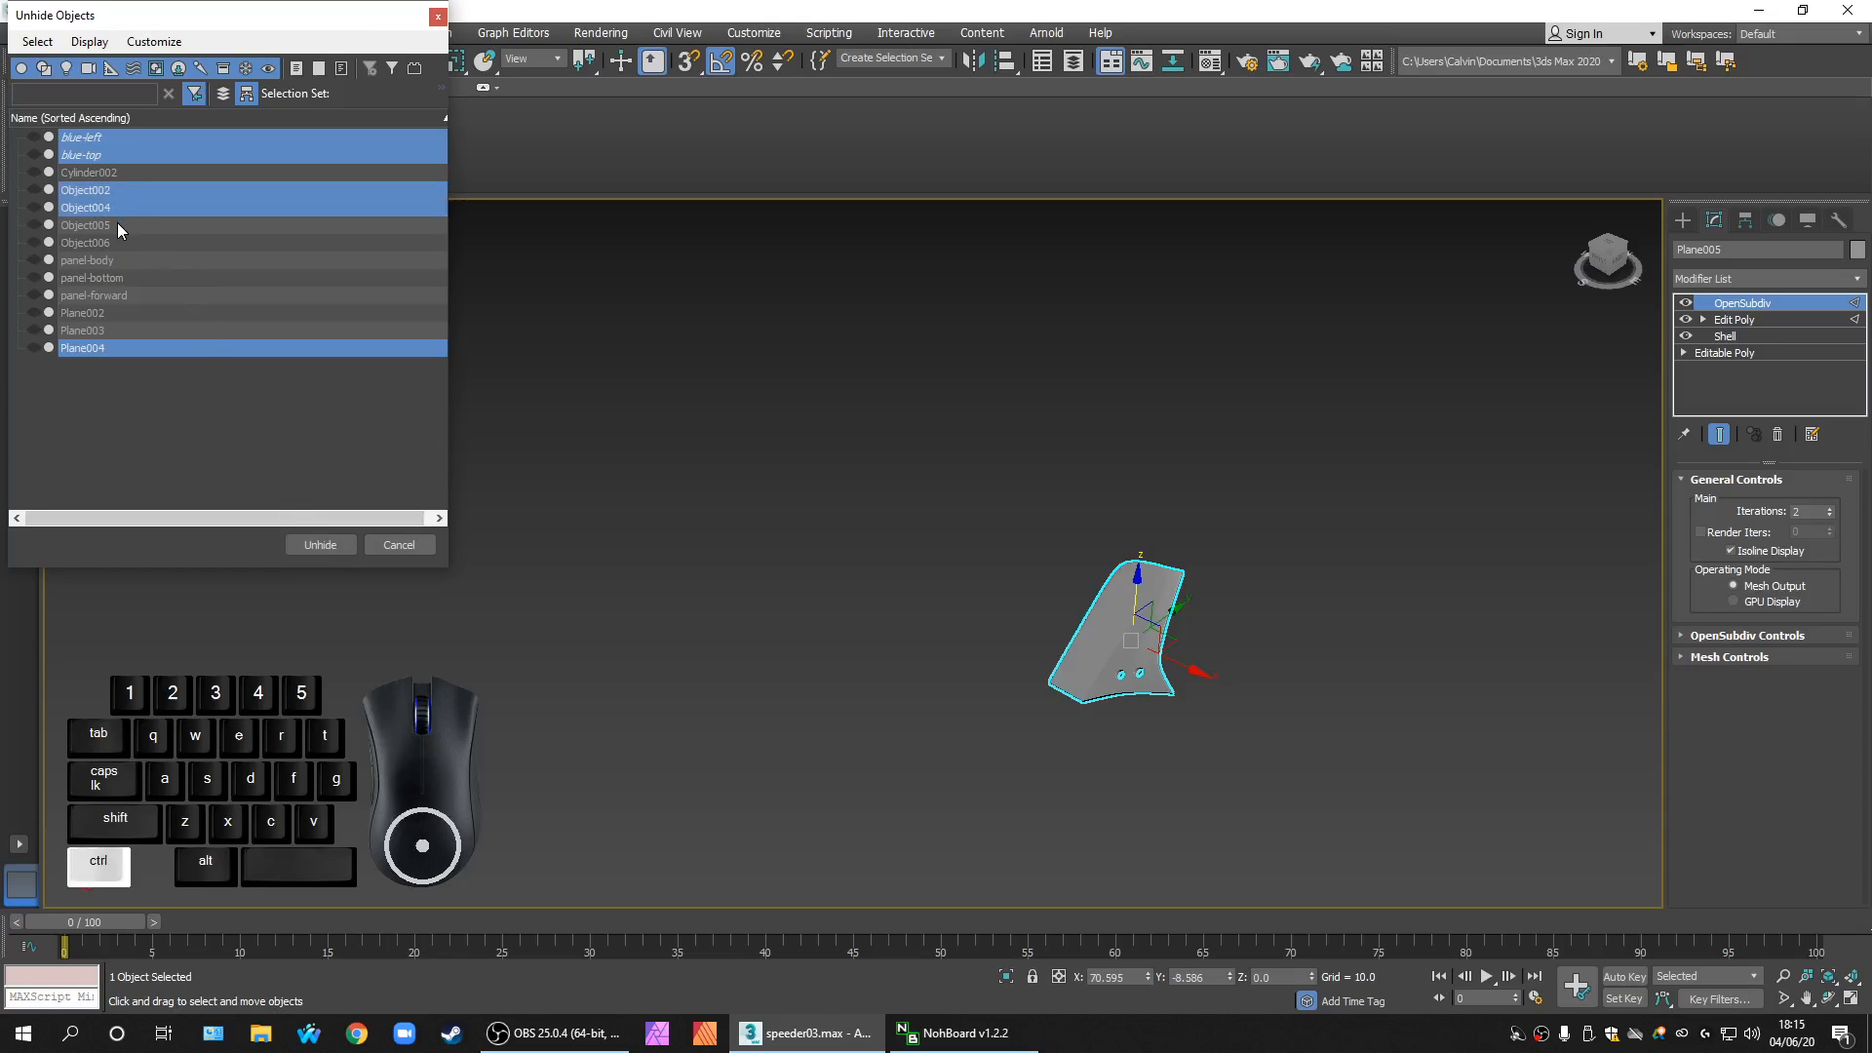
ctrl+click(117, 224)
ctrl+click(118, 225)
ctrl+click(133, 206)
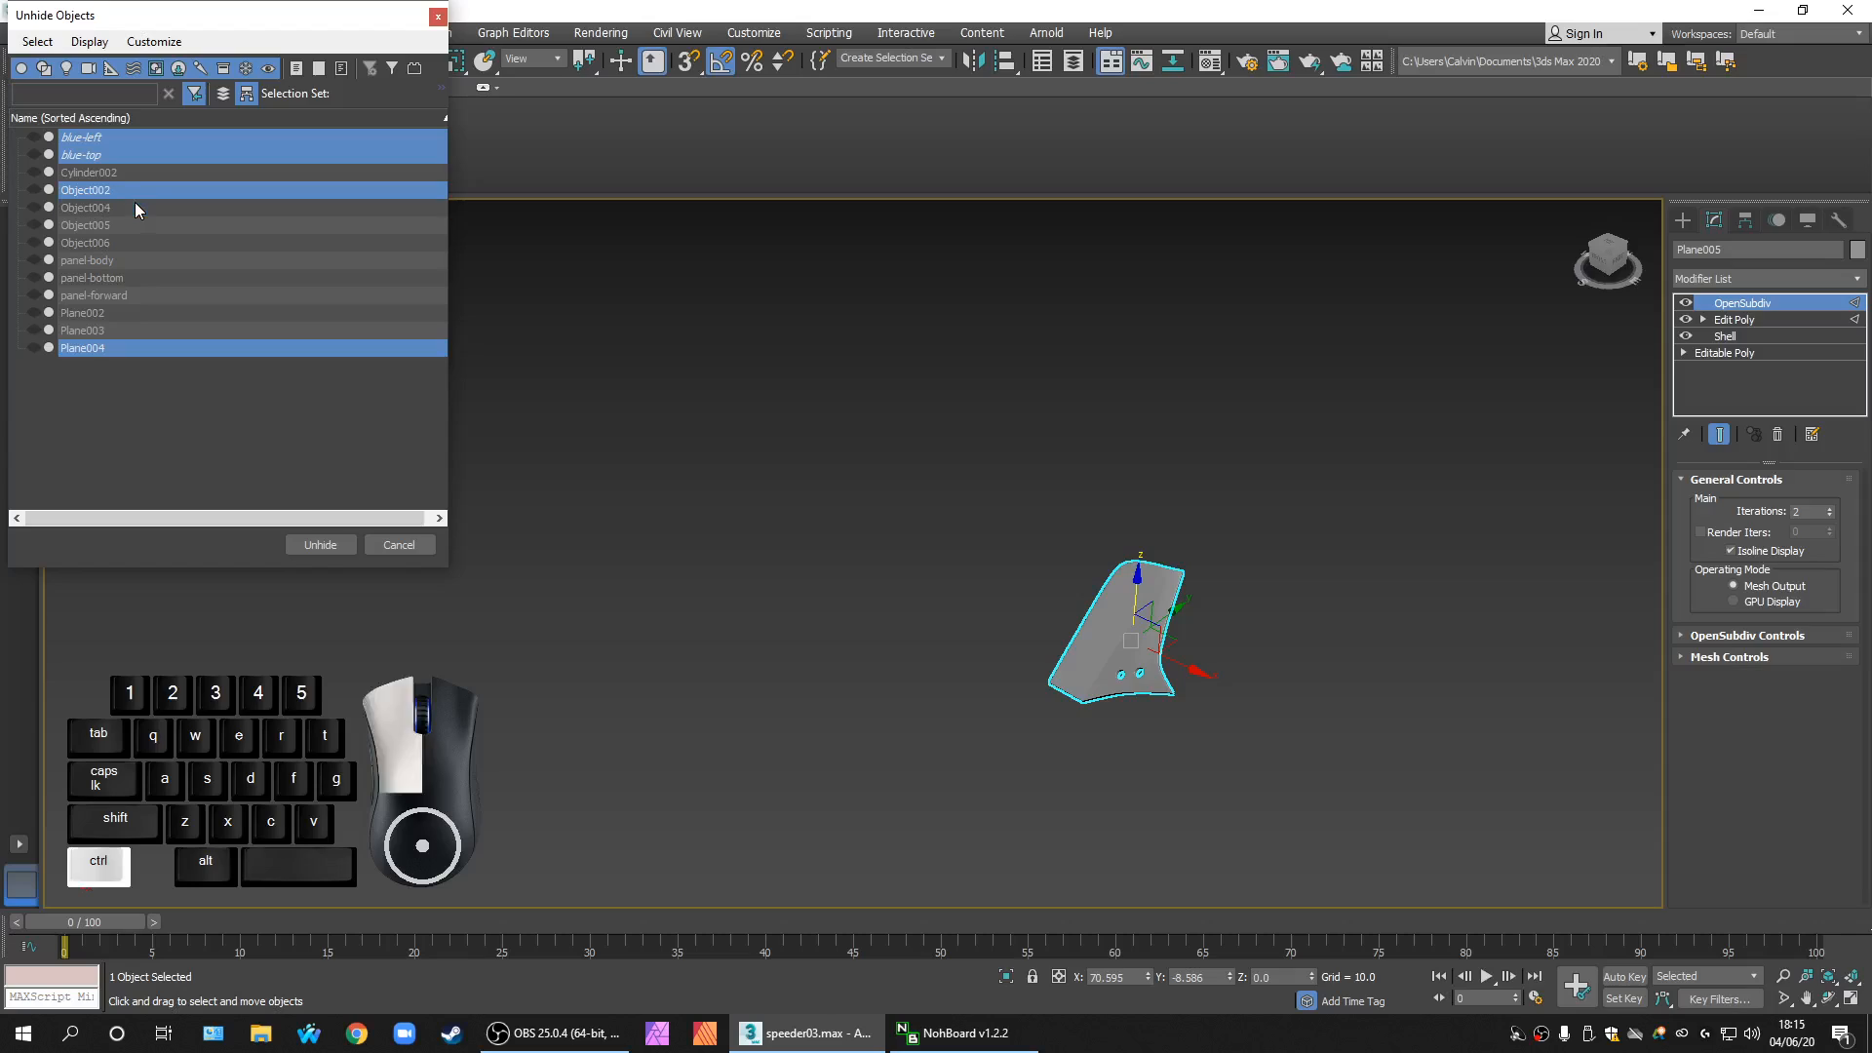
ctrl+click(139, 189)
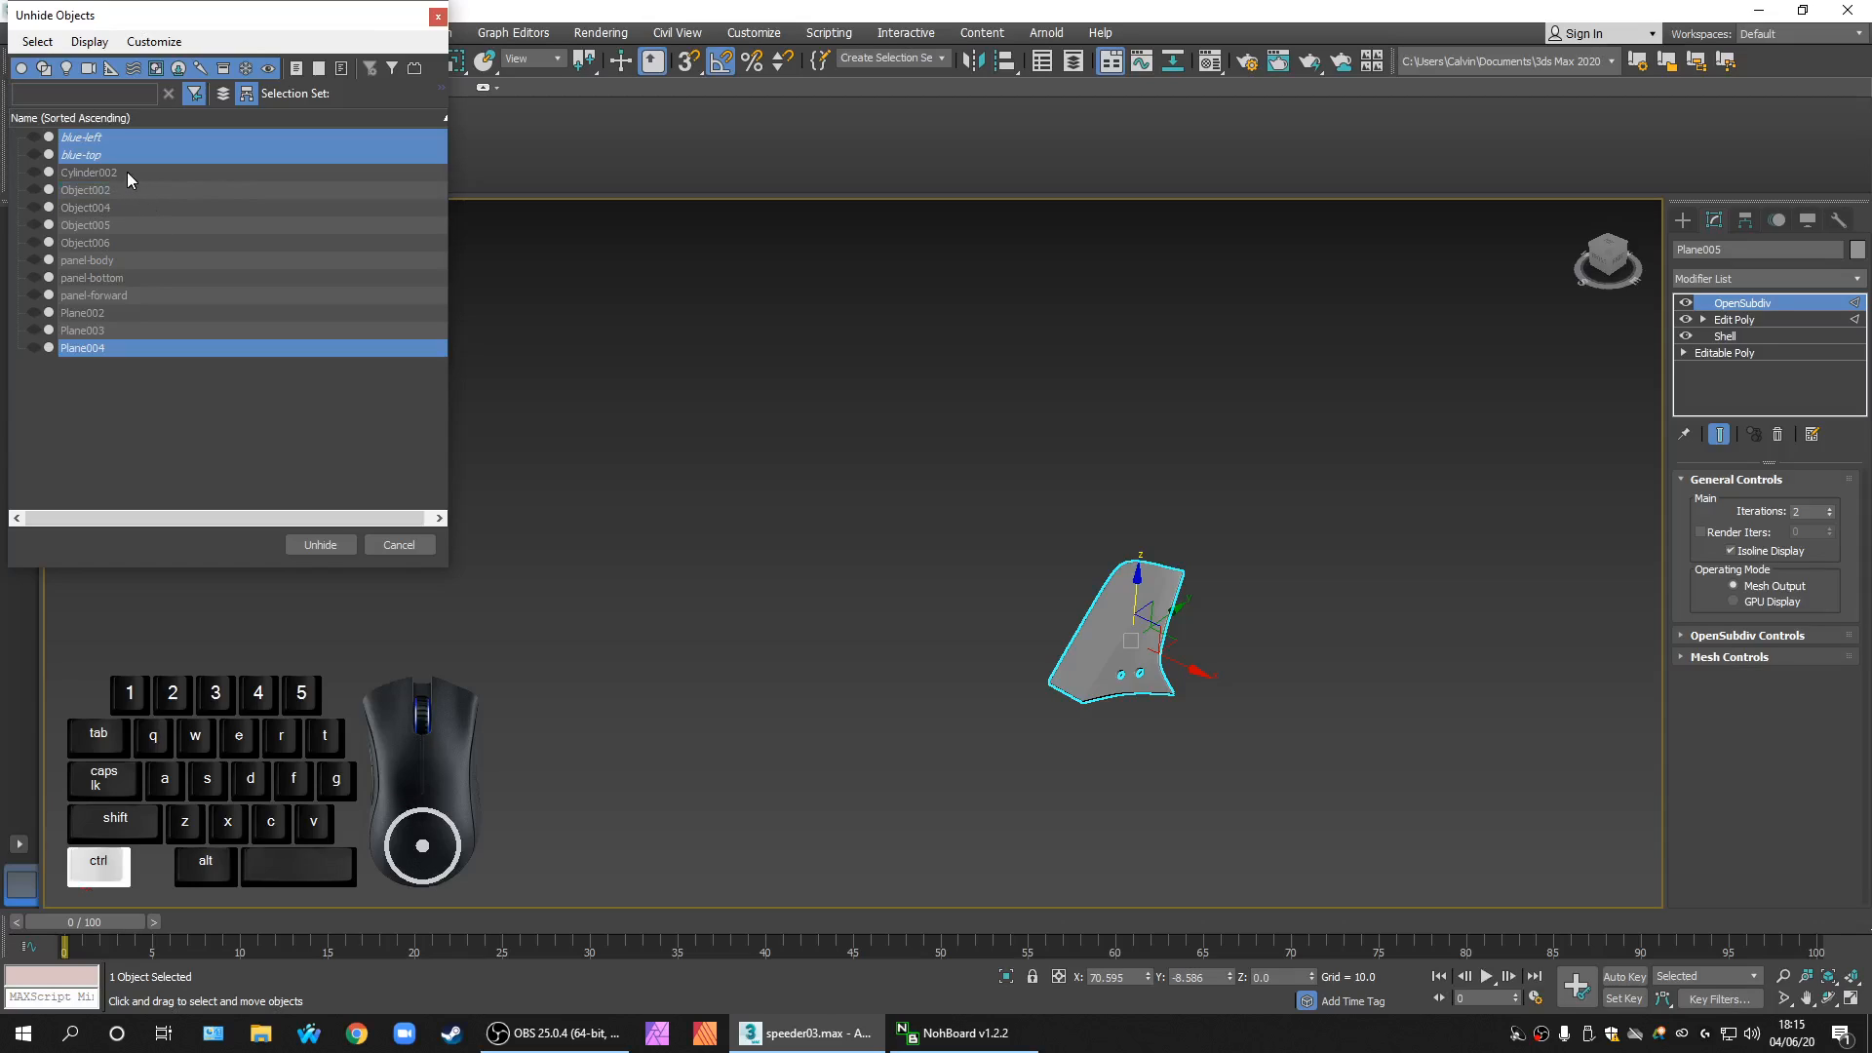
Step: Add panel-body, panel-bottom and panel-forward to the chosen objects and unhide them all
ctrl+click(127, 171)
ctrl+click(137, 257)
ctrl+click(125, 276)
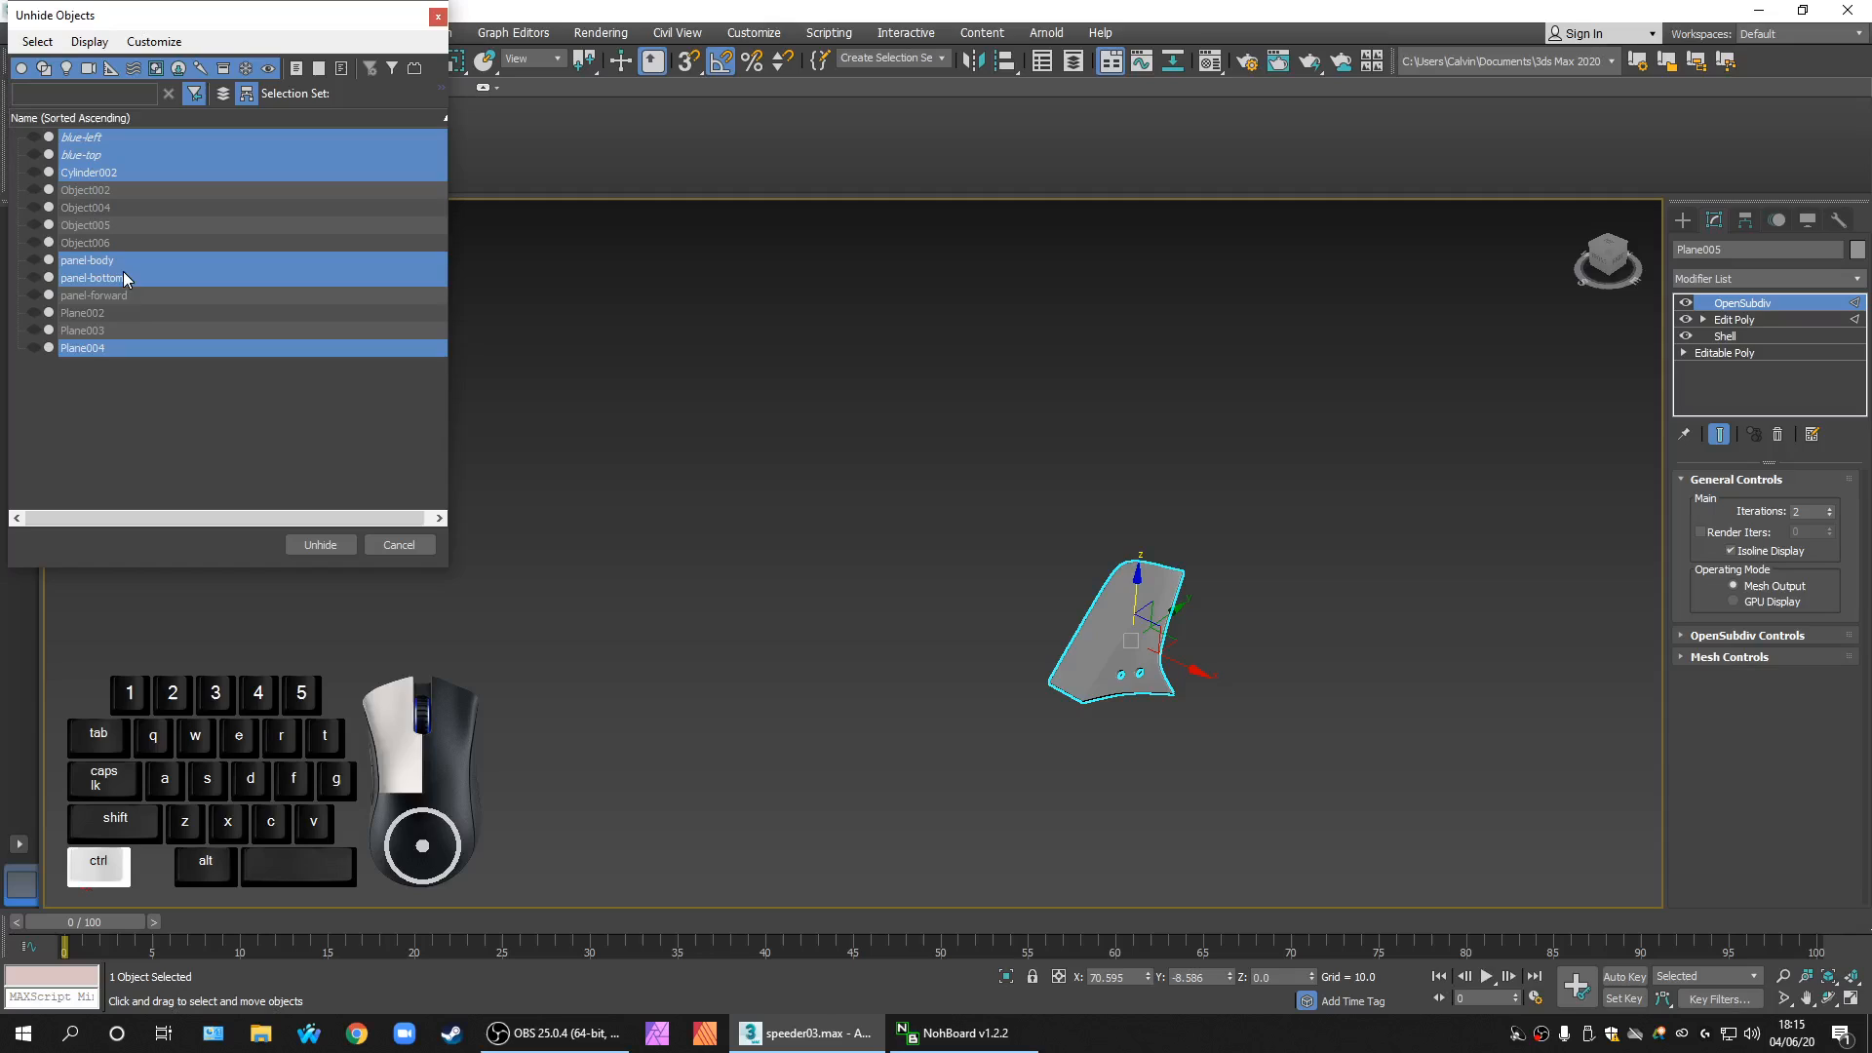
ctrl+click(121, 295)
ctrl+click(139, 175)
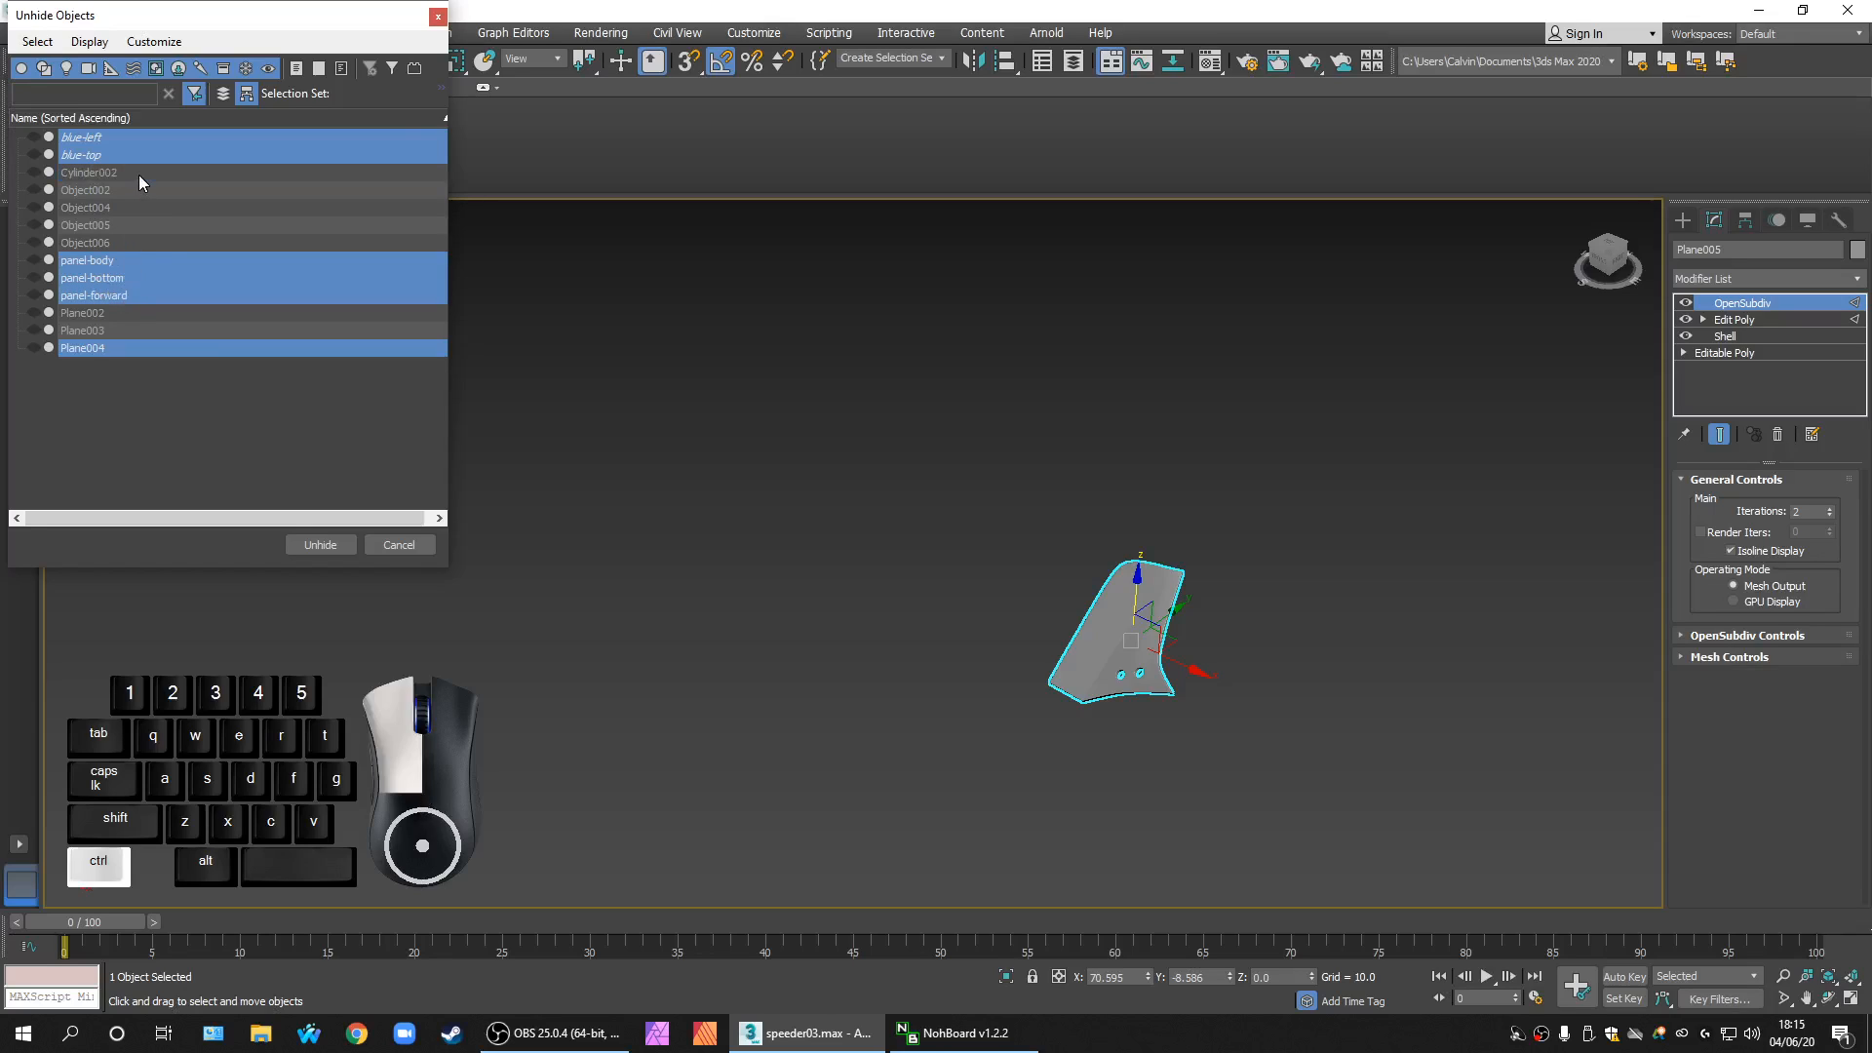
click(320, 542)
Step: Deselect the panel and inspect it alongside the speeder body and the blueprint references
middle_drag(781, 651, 946, 559)
scroll(780, 639, down, 3)
click(844, 654)
scroll(936, 659, up, 4)
mouse_move(912, 723)
alt+middle_down()
mouse_move(891, 757)
mouse_move(752, 813)
mouse_move(904, 772)
mouse_move(998, 819)
mouse_move(946, 760)
mouse_move(877, 809)
mouse_move(778, 829)
mouse_move(770, 768)
mouse_move(967, 689)
mouse_move(885, 704)
alt+middle_up()
alt+scroll(769, 768, up, 3)
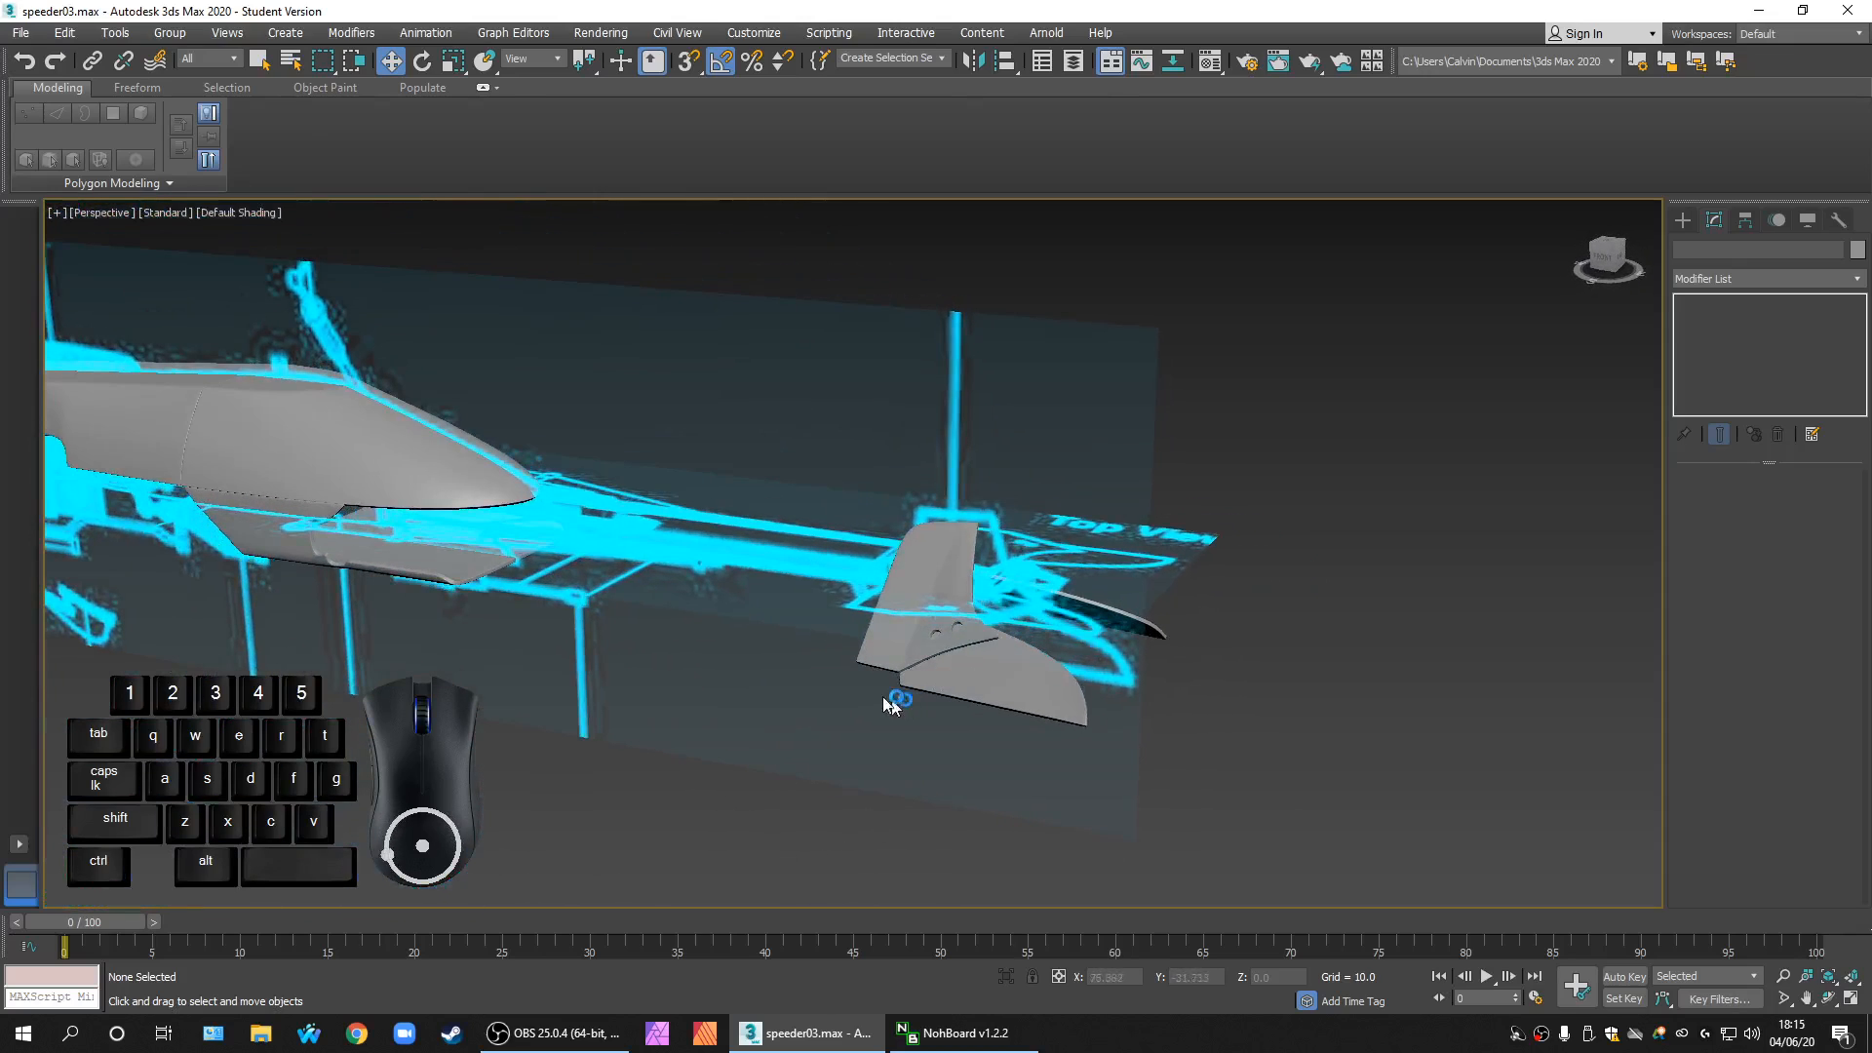
right_click(710, 379)
middle_drag(843, 469, 873, 480)
scroll(873, 480, down, 5)
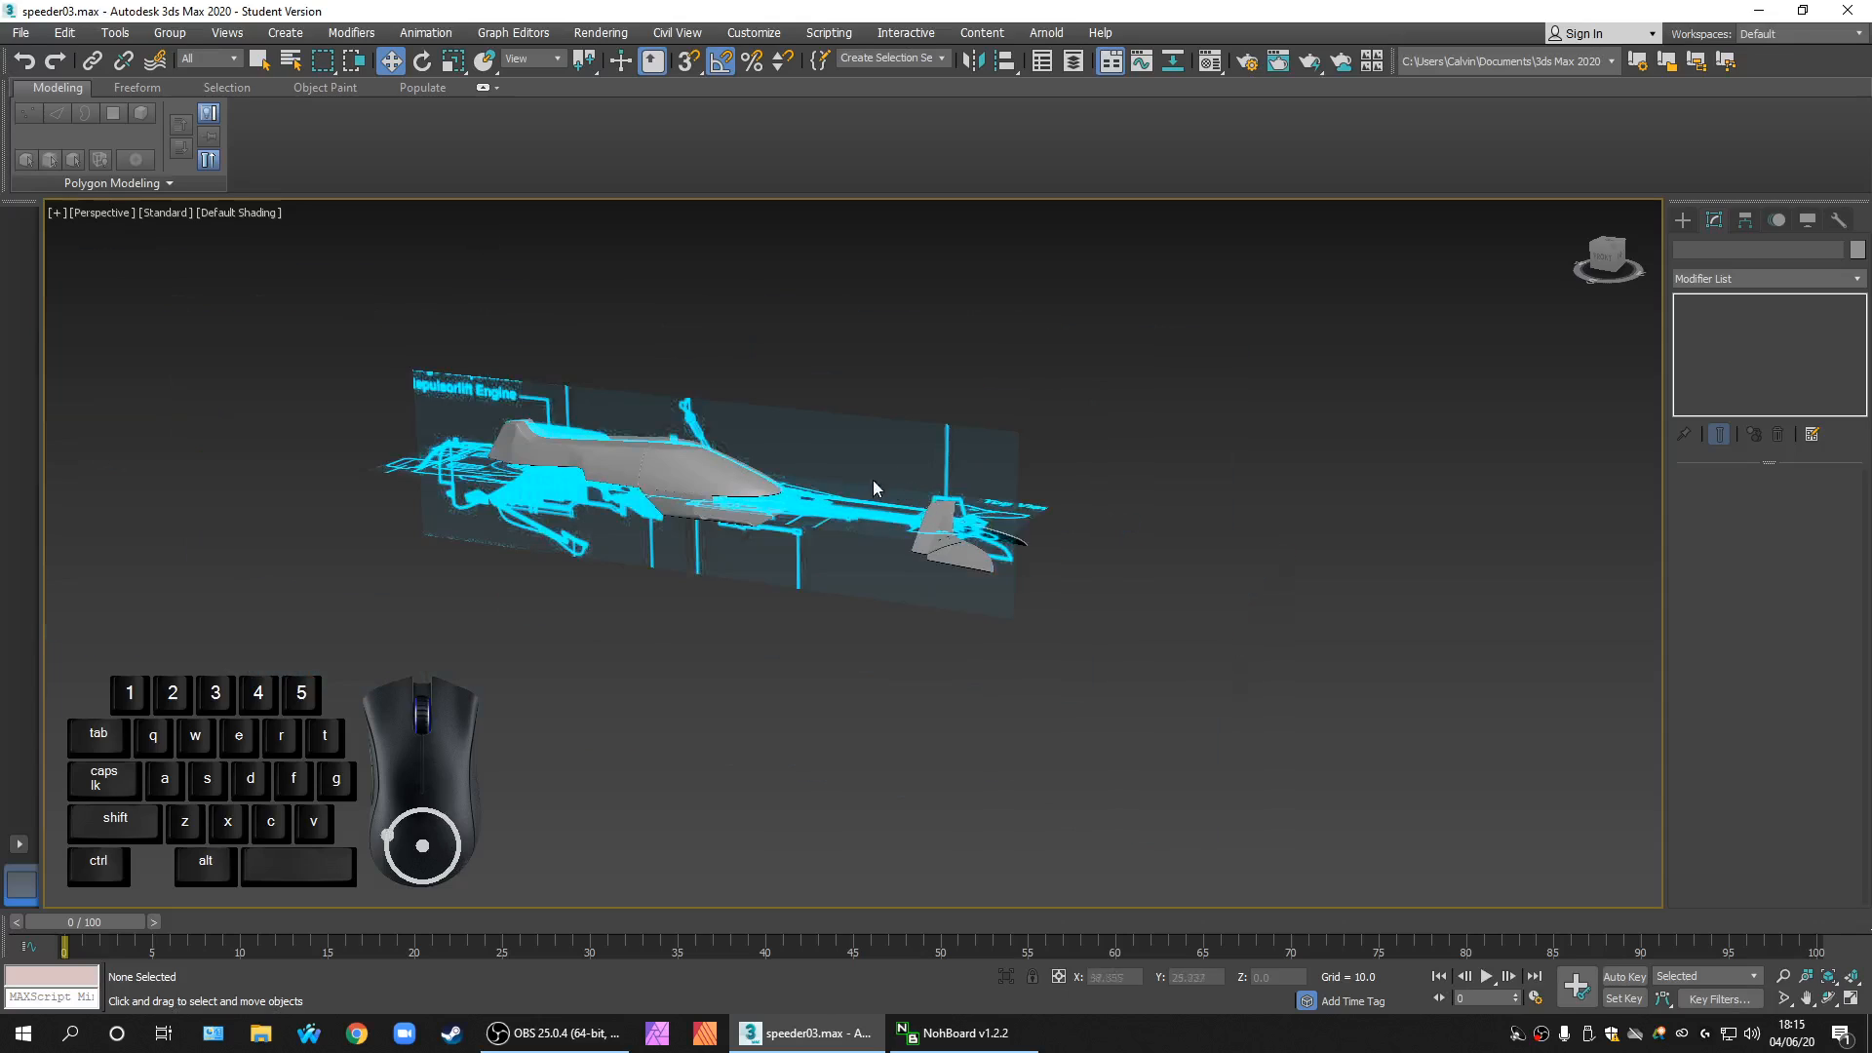
Step: Select all the speeder panels, hide the unselected blueprint references, and clear the selection
drag(1115, 656, 587, 376)
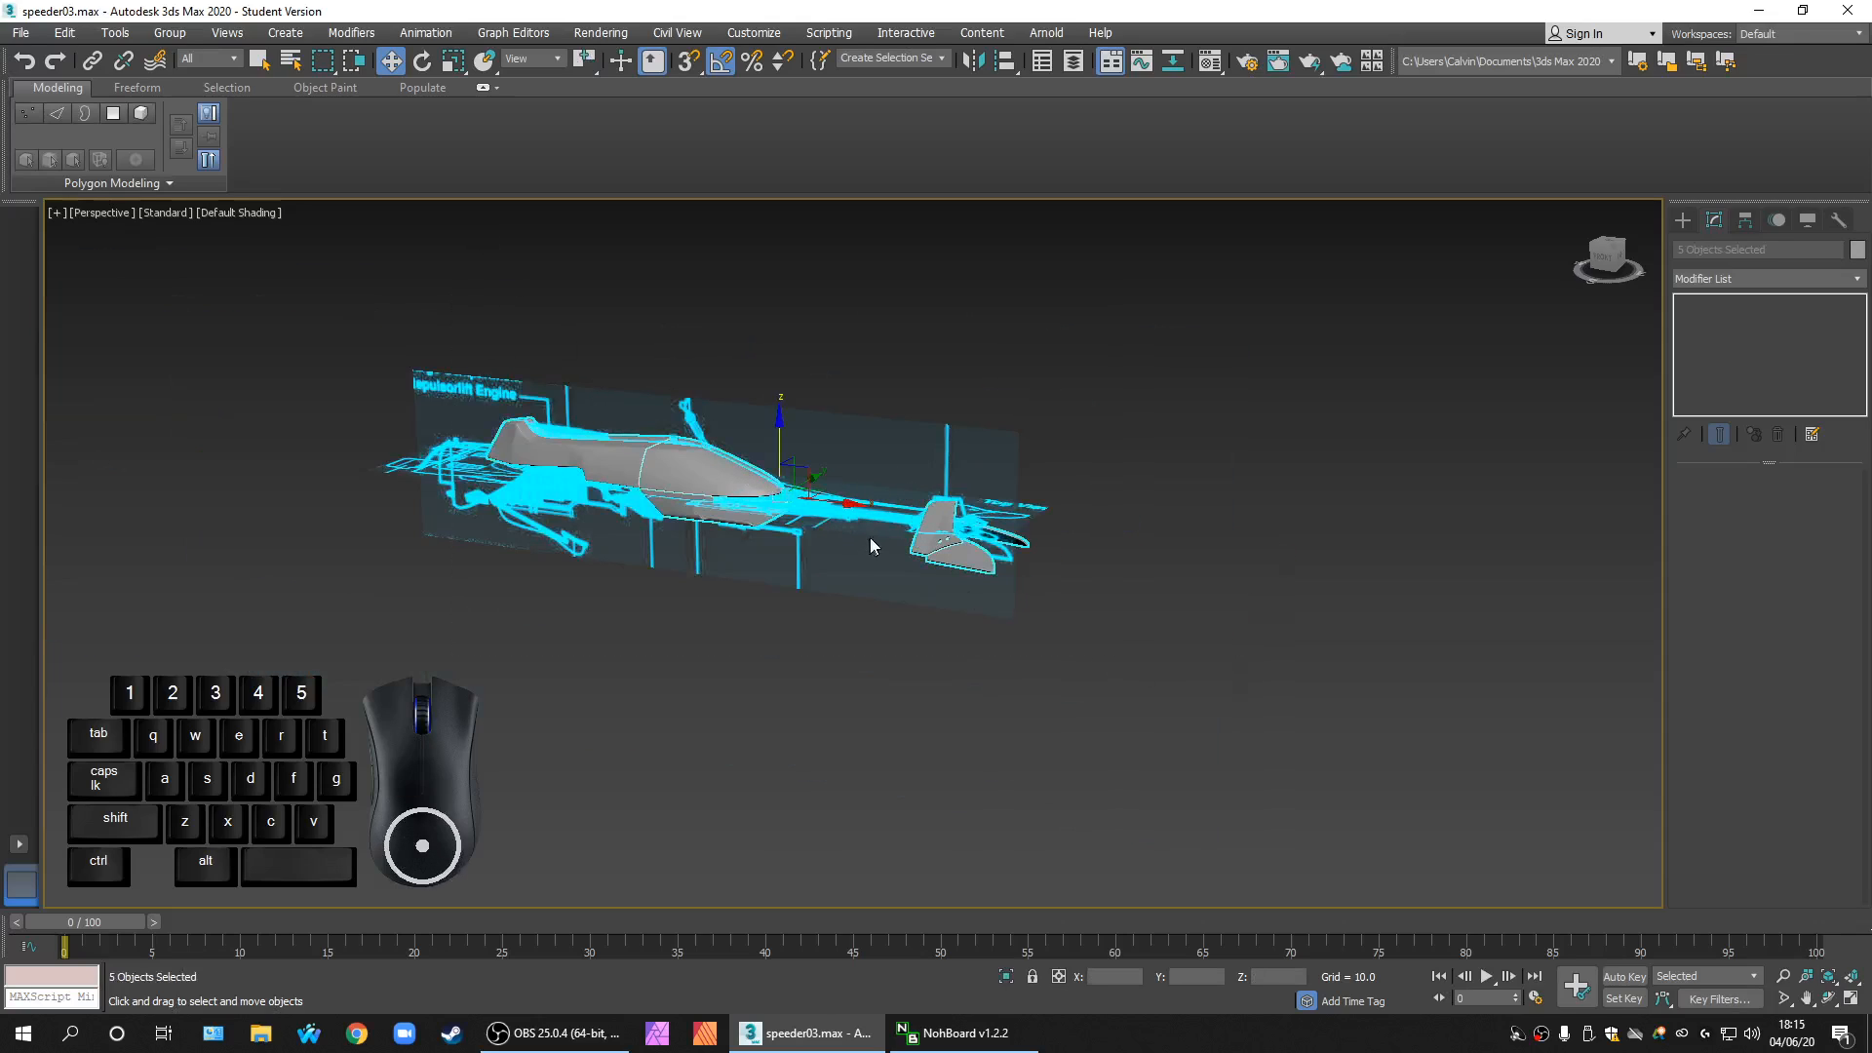
right_click(837, 493)
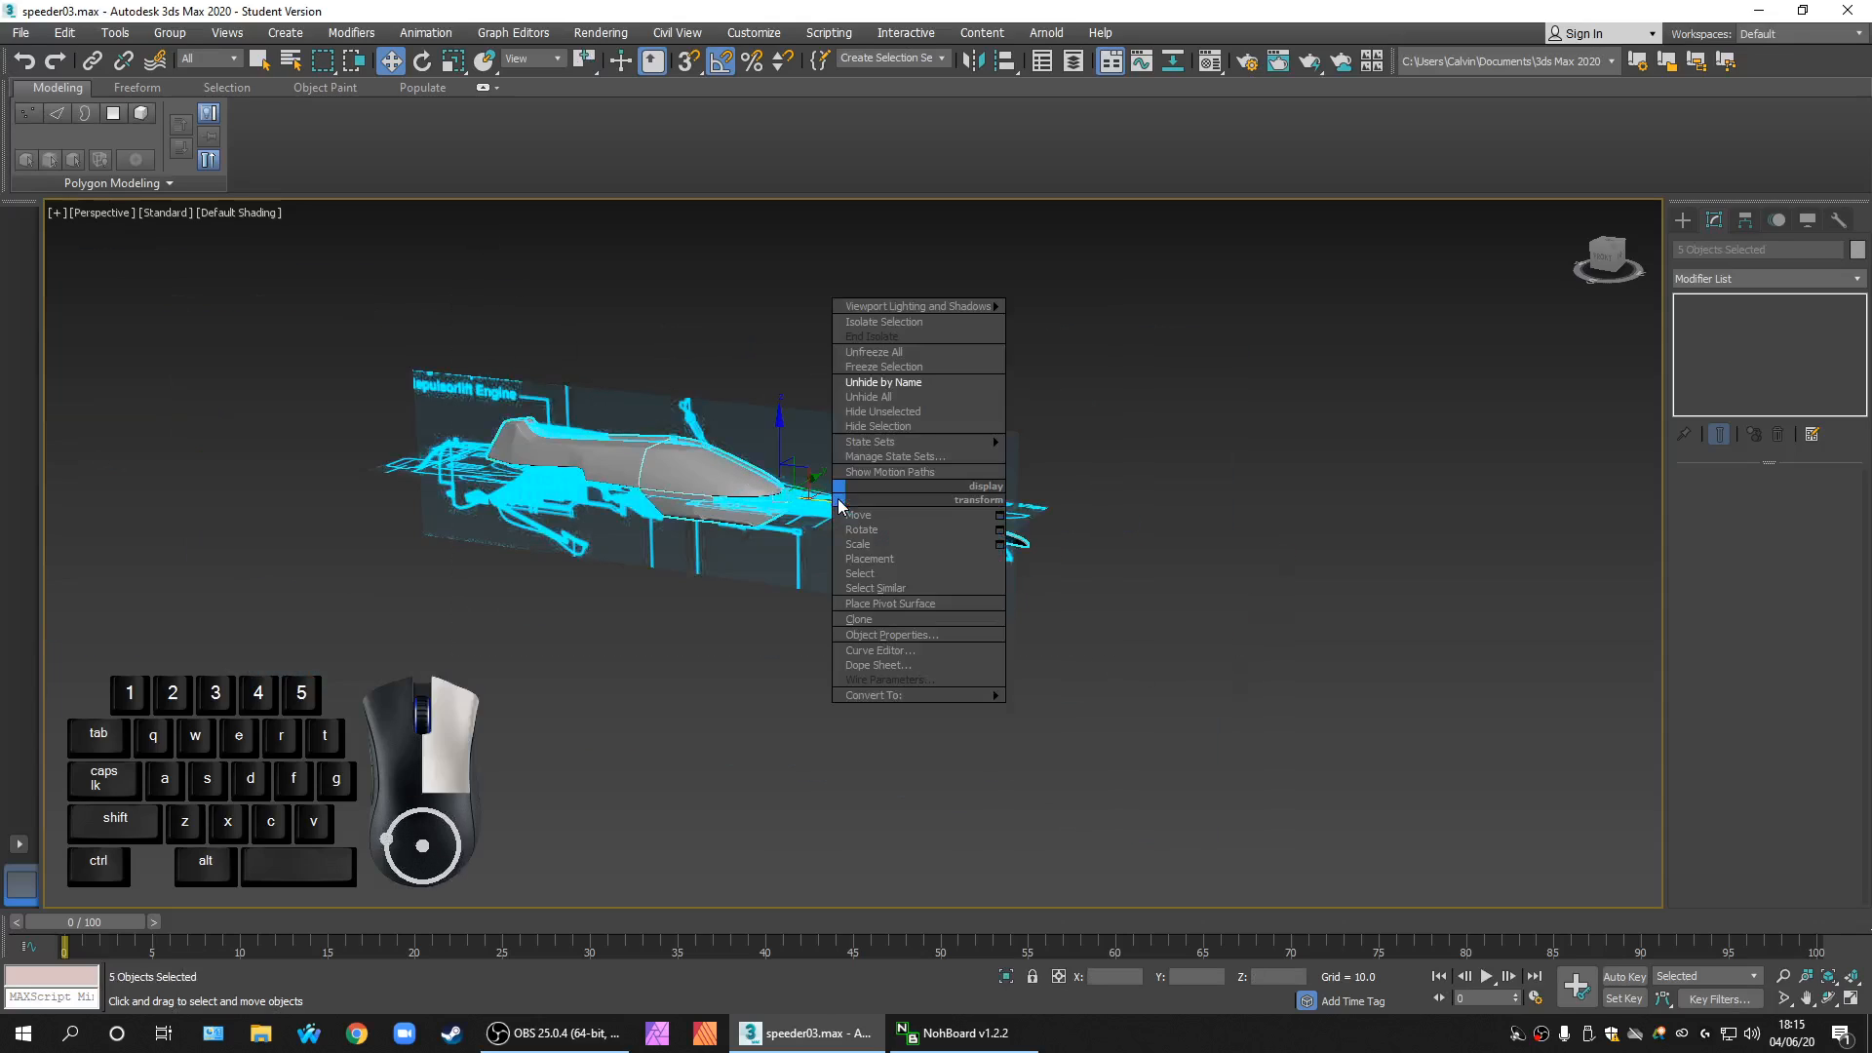
click(914, 413)
click(819, 592)
Step: Examine the holed panel's fit with the curved fin and the speeder body from several angles
alt+middle_drag(819, 593, 768, 680)
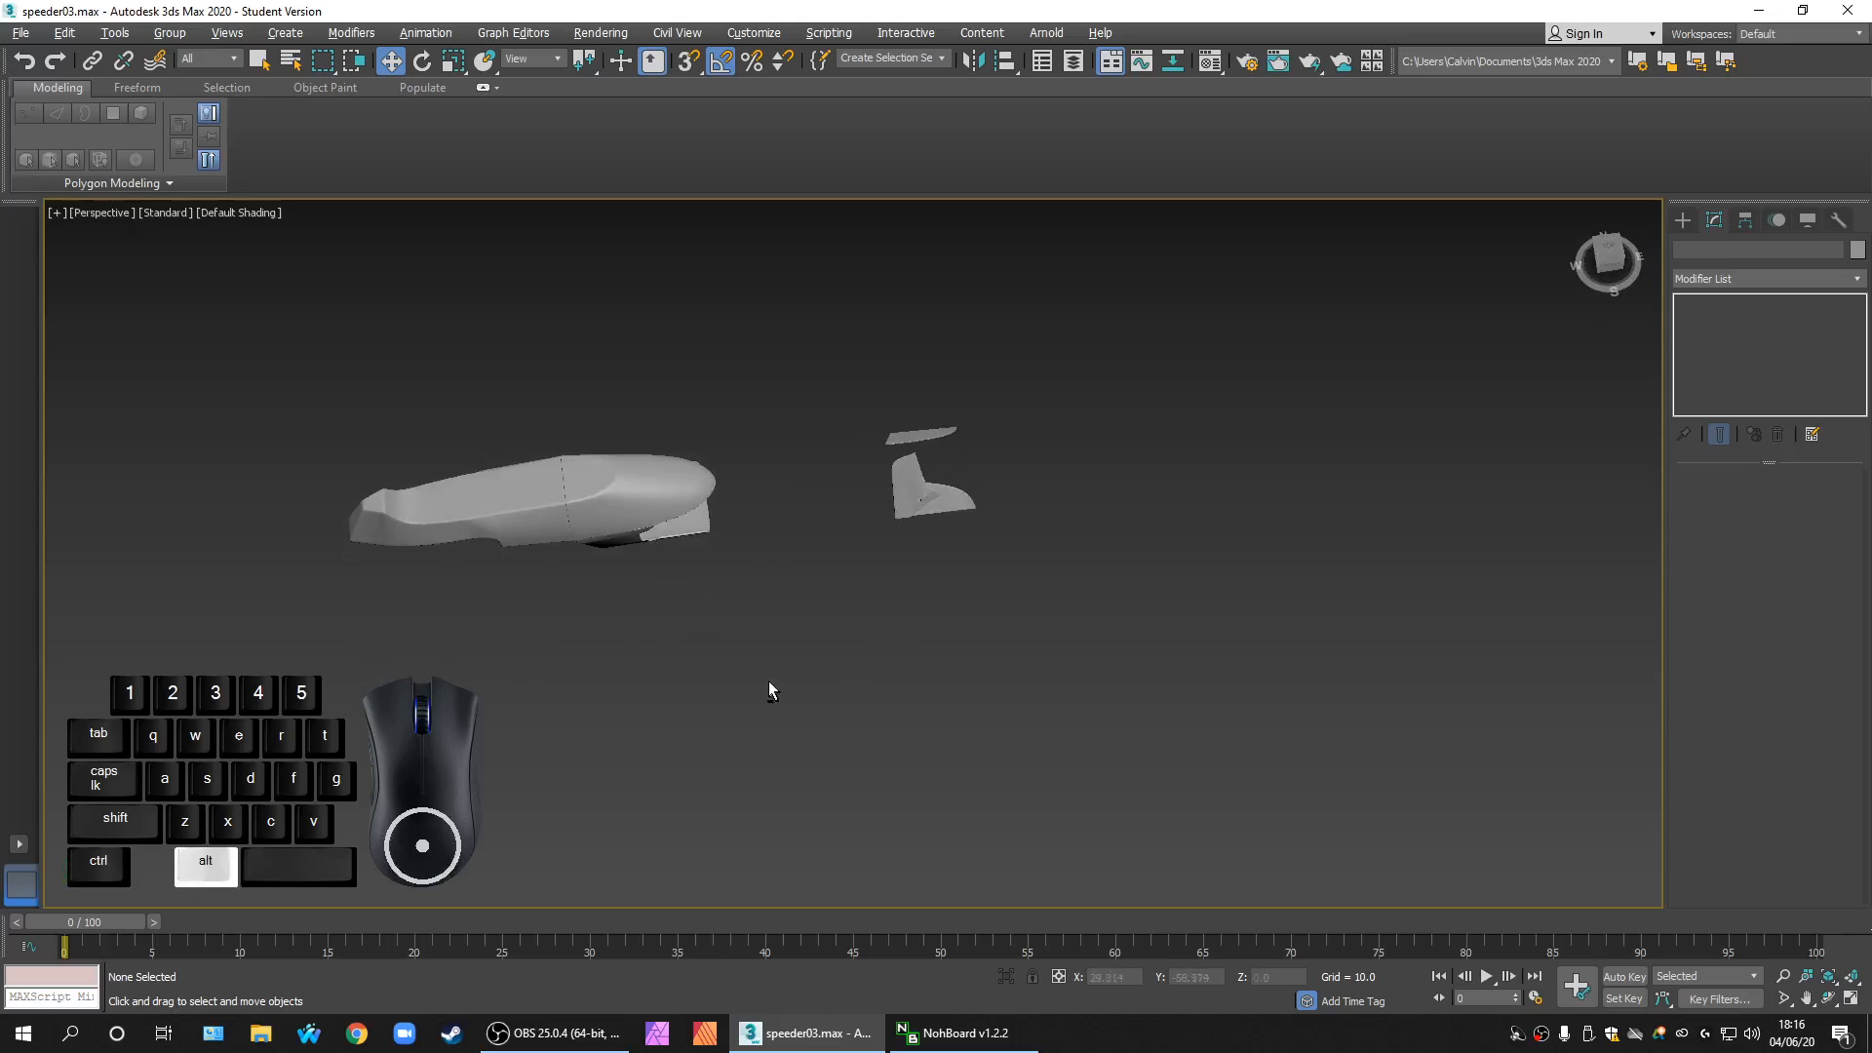
scroll(903, 572, up, 4)
alt+middle_drag(903, 572, 780, 540)
scroll(897, 564, up, 4)
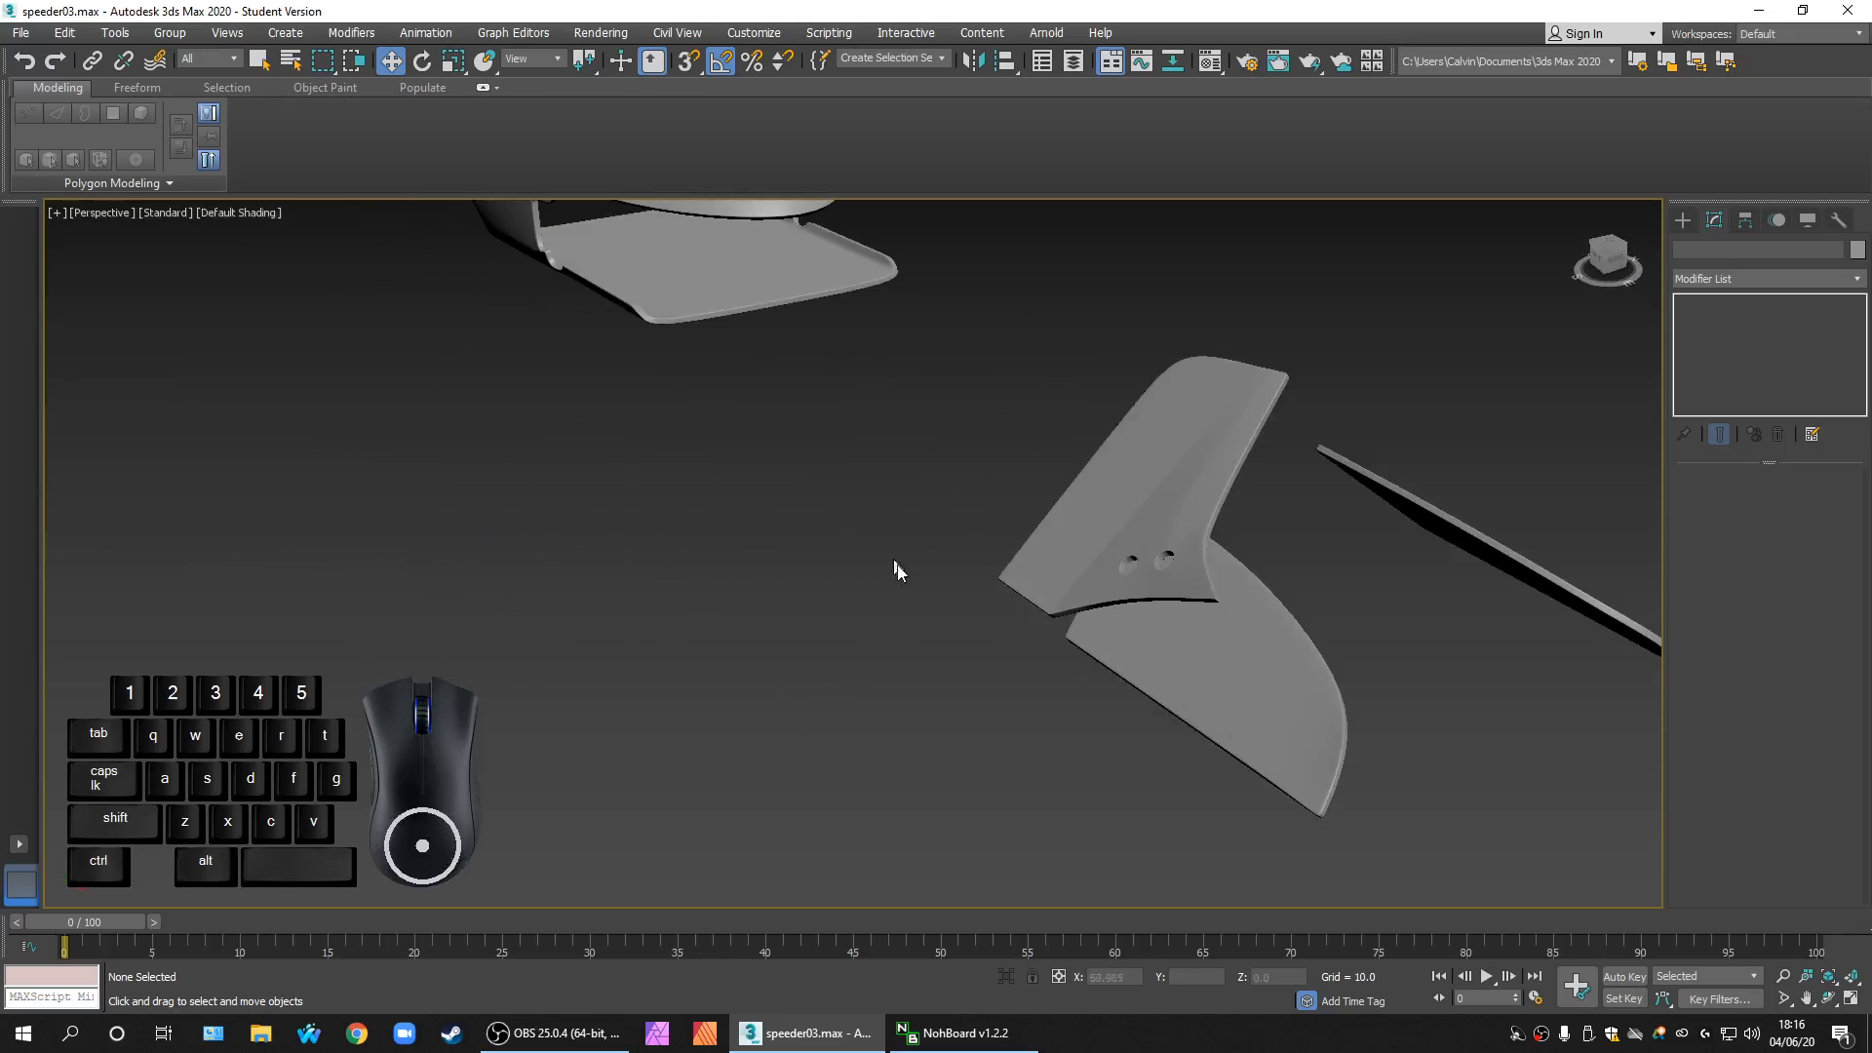
alt+middle_drag(860, 611, 1203, 675)
scroll(889, 715, up, 3)
scroll(924, 688, down, 4)
scroll(1101, 716, down, 3)
scroll(1156, 711, up, 5)
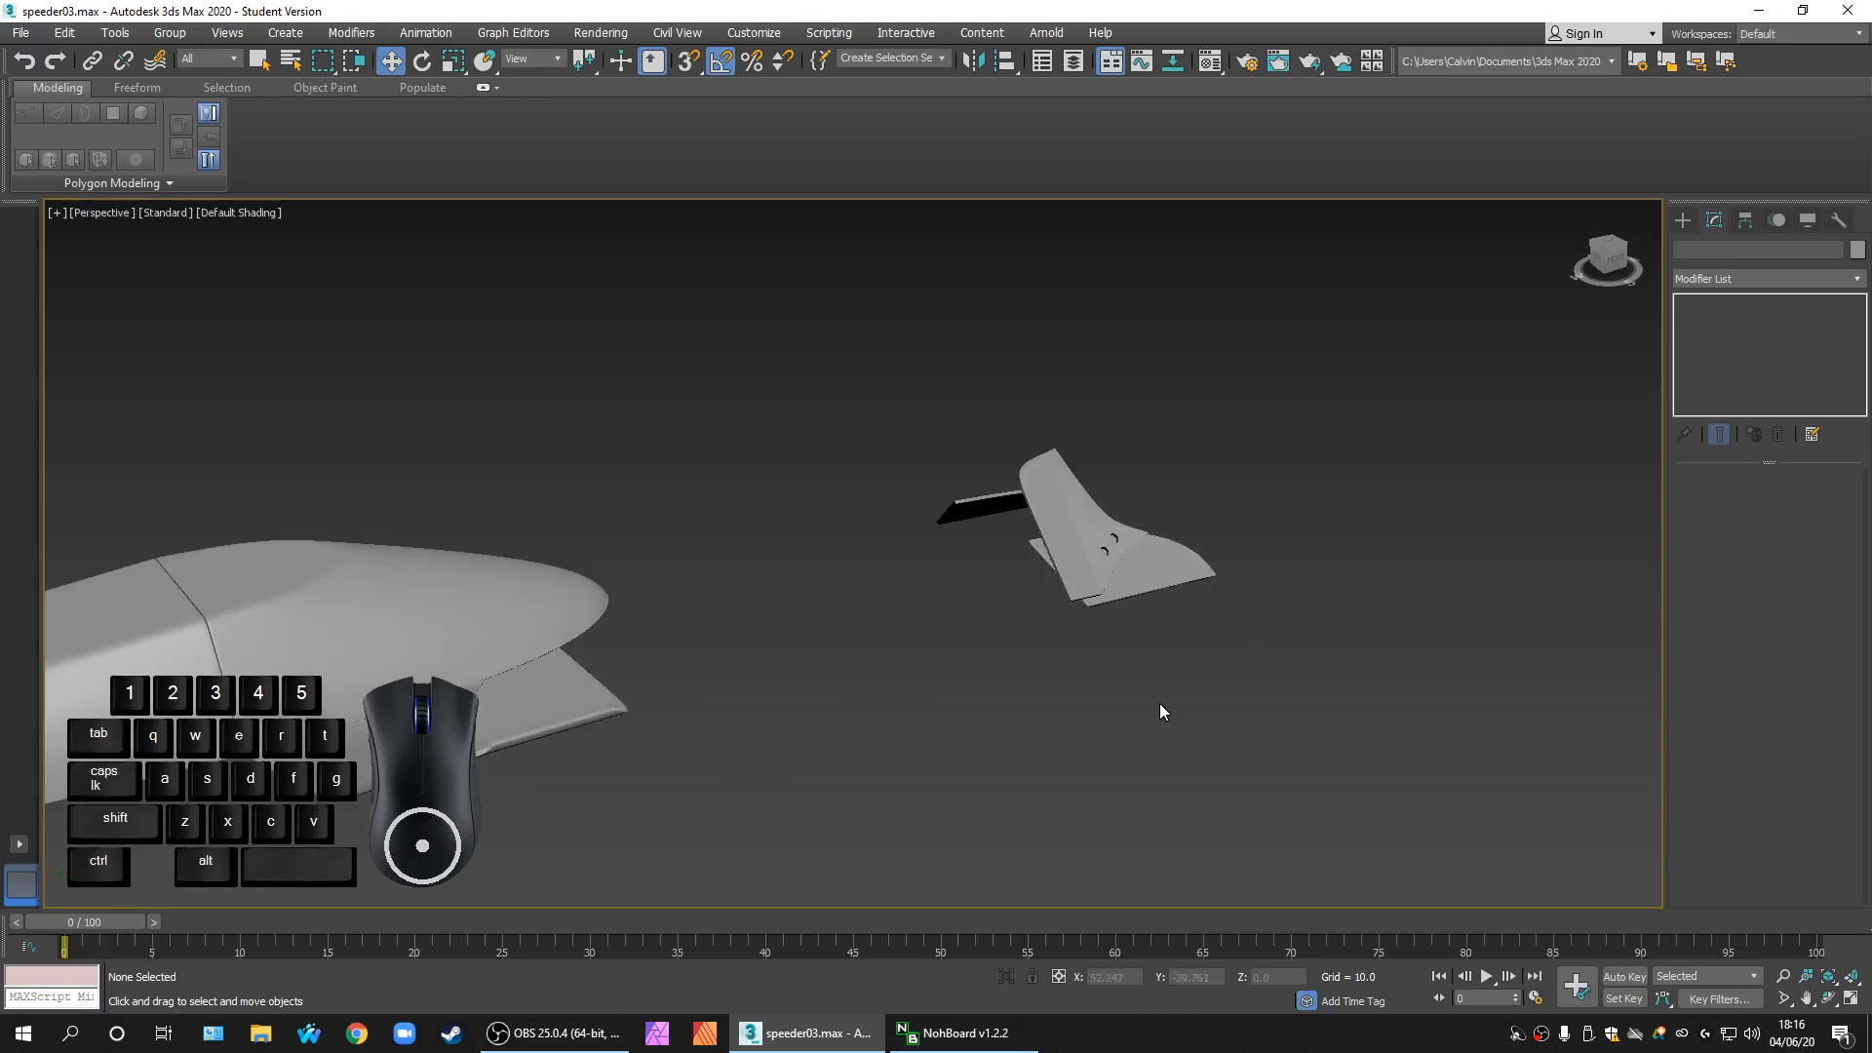
alt+middle_drag(1158, 702, 932, 629)
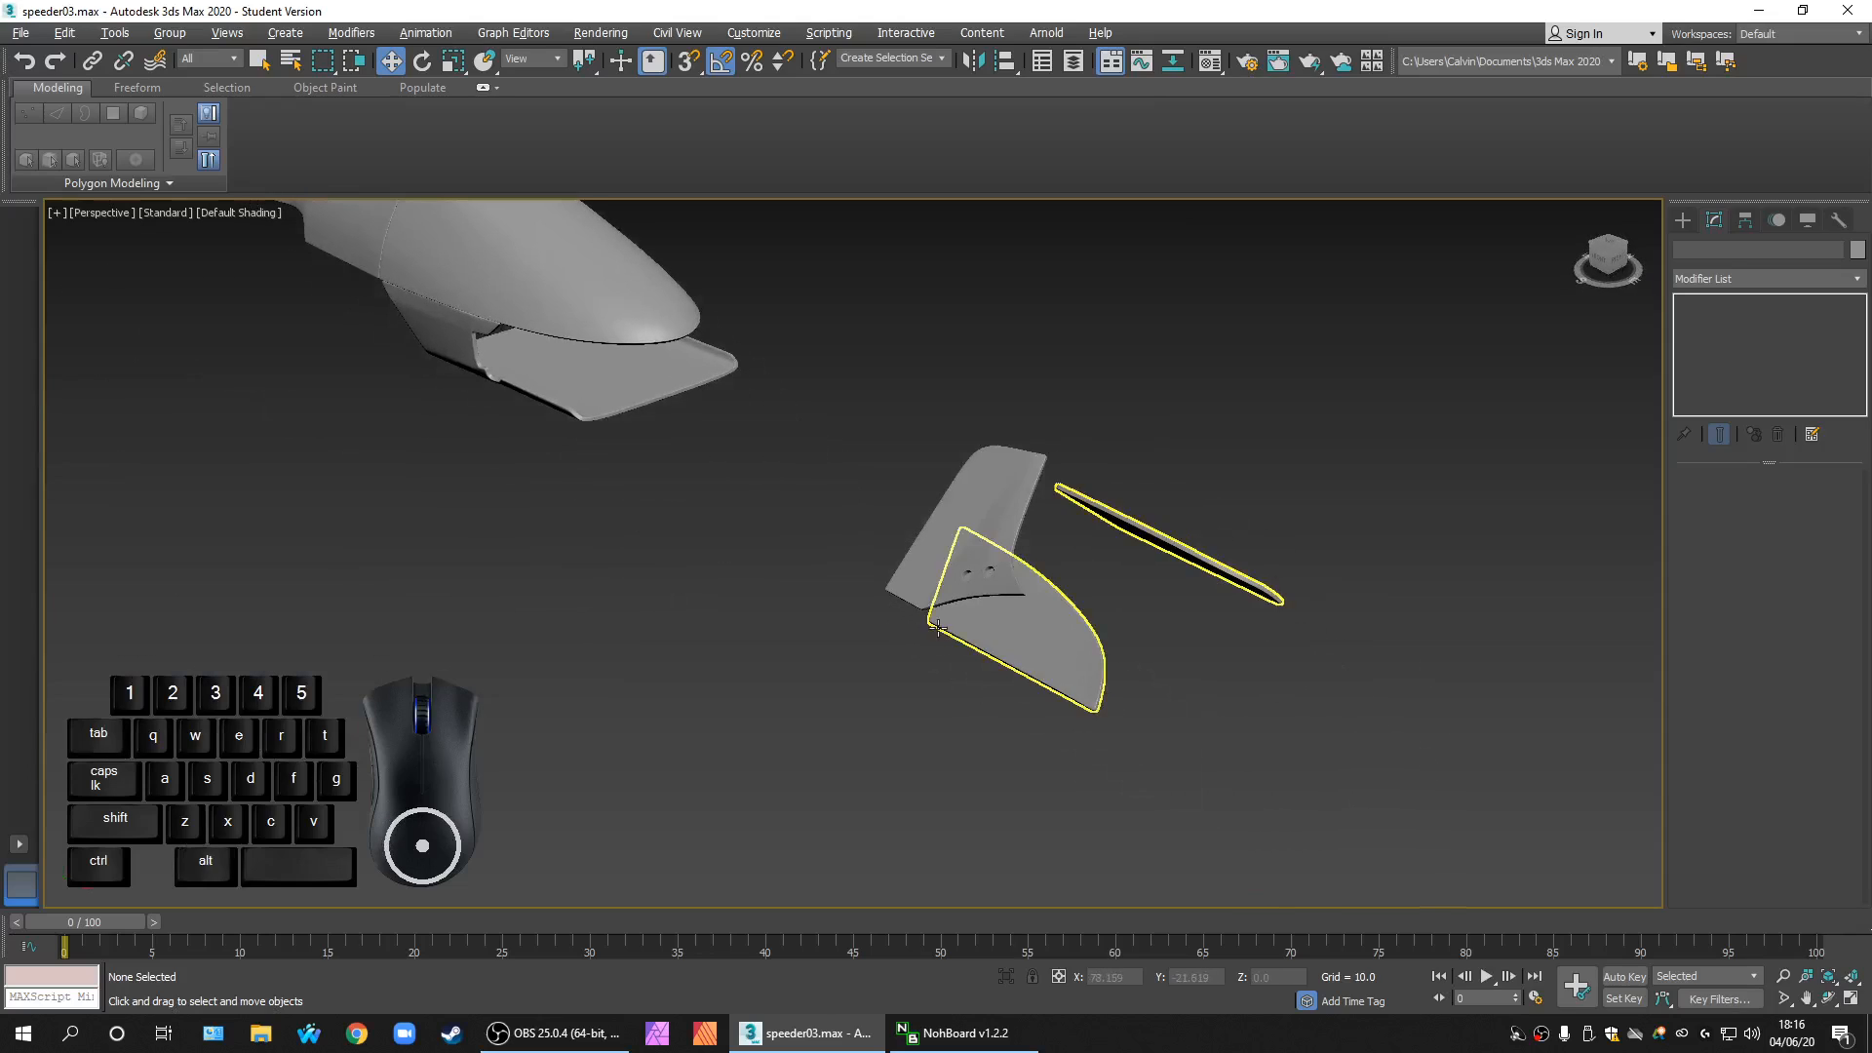
scroll(793, 692, up, 2)
scroll(919, 741, up, 2)
scroll(919, 741, up, 4)
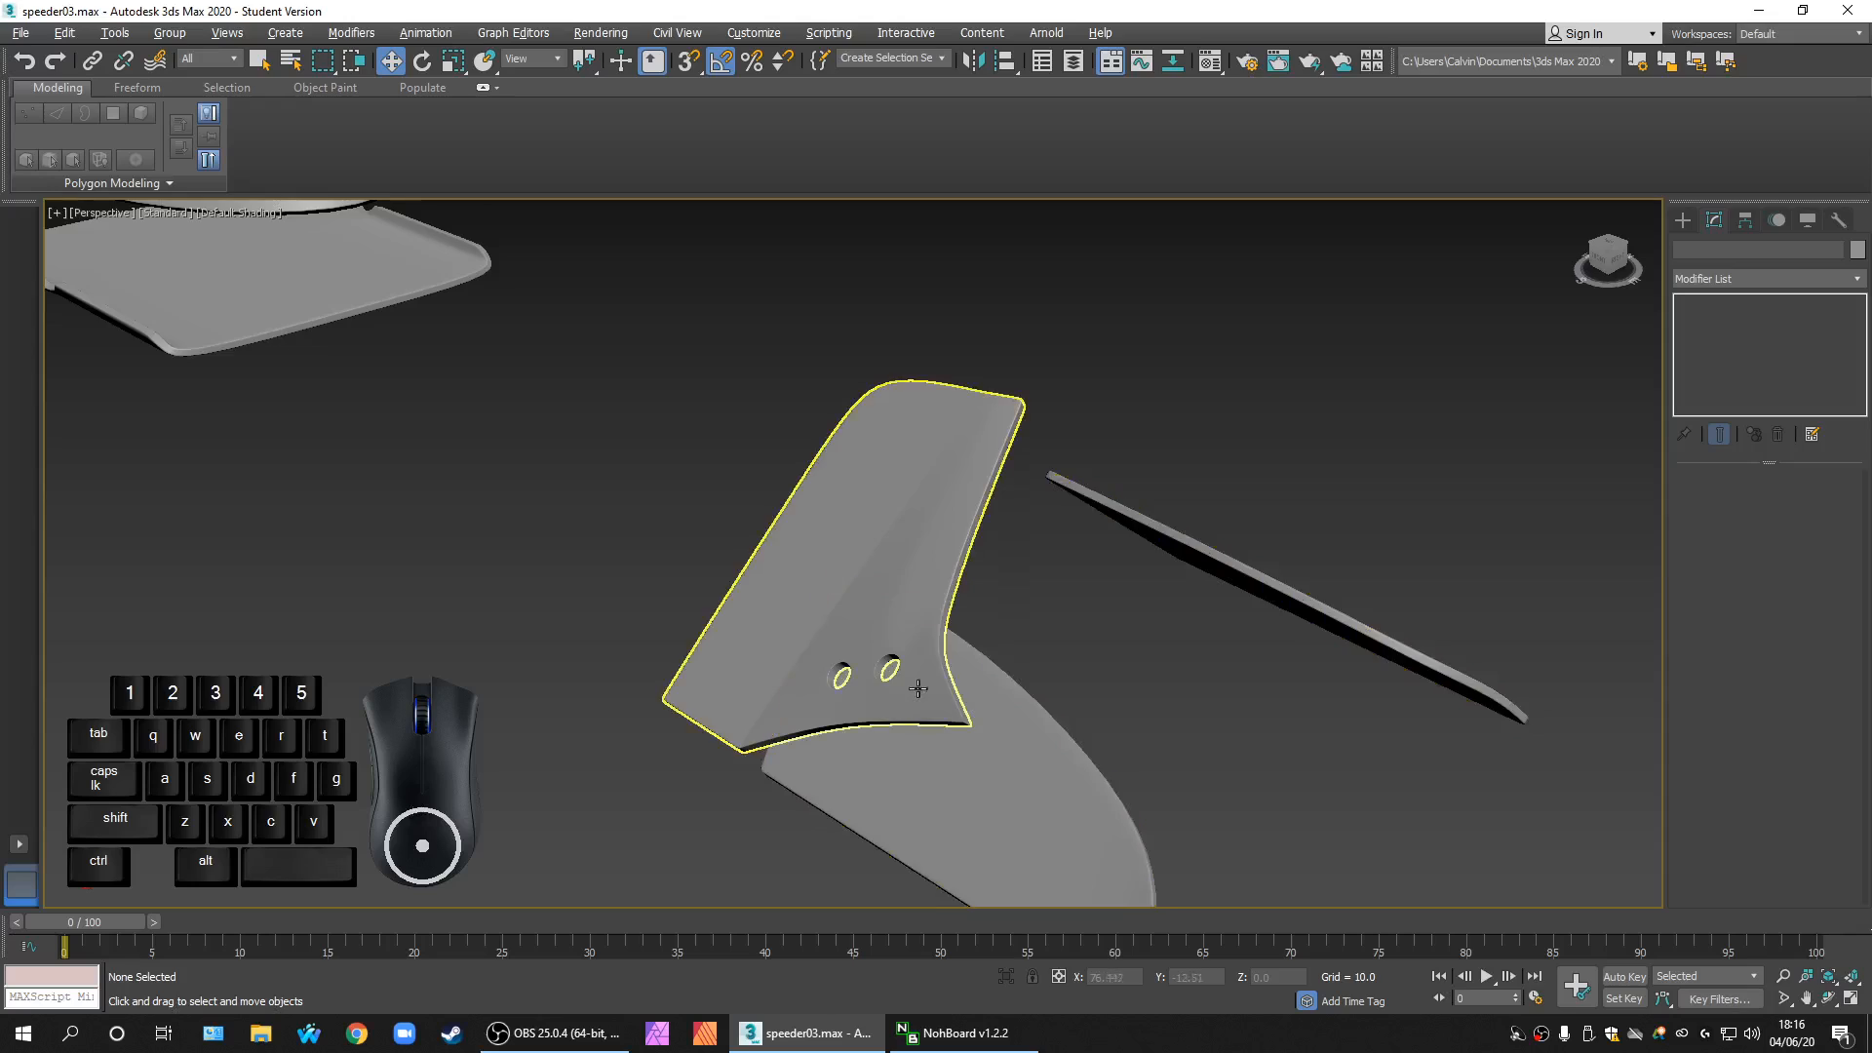
scroll(919, 741, down, 4)
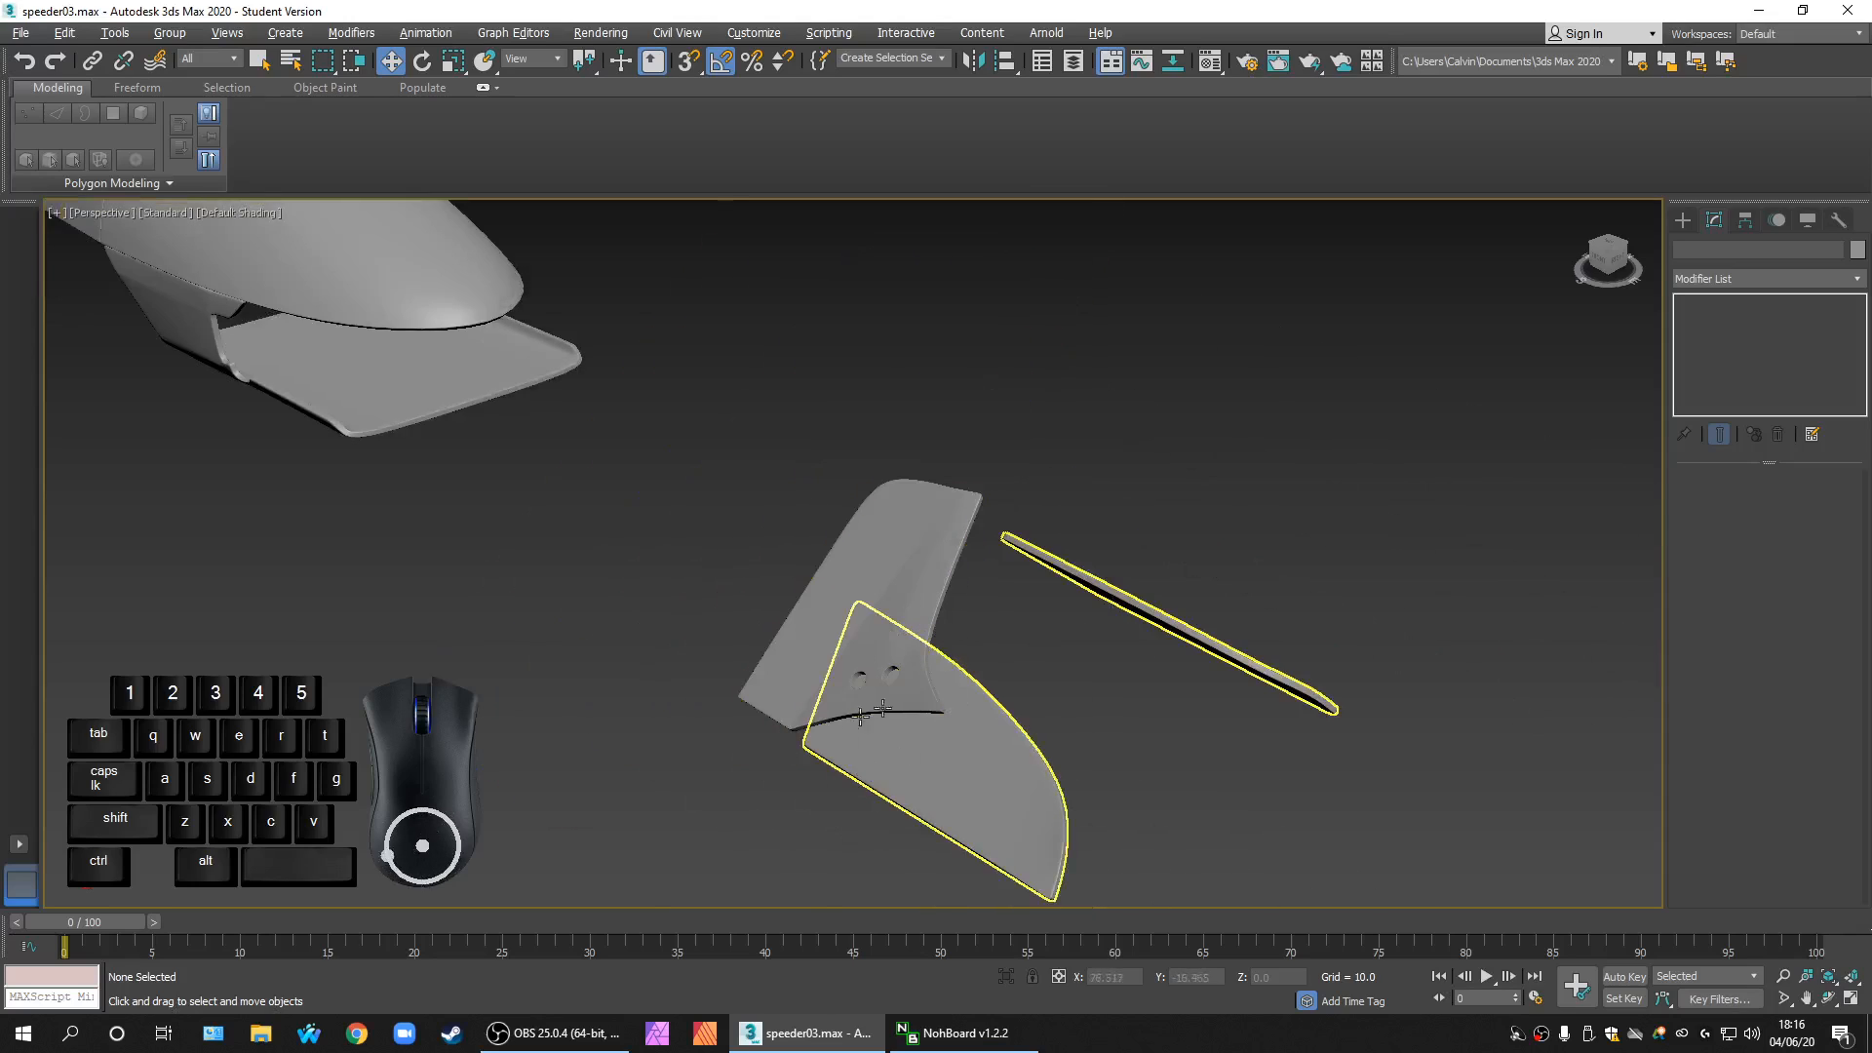
scroll(872, 710, down, 6)
drag(1166, 803, 1039, 652)
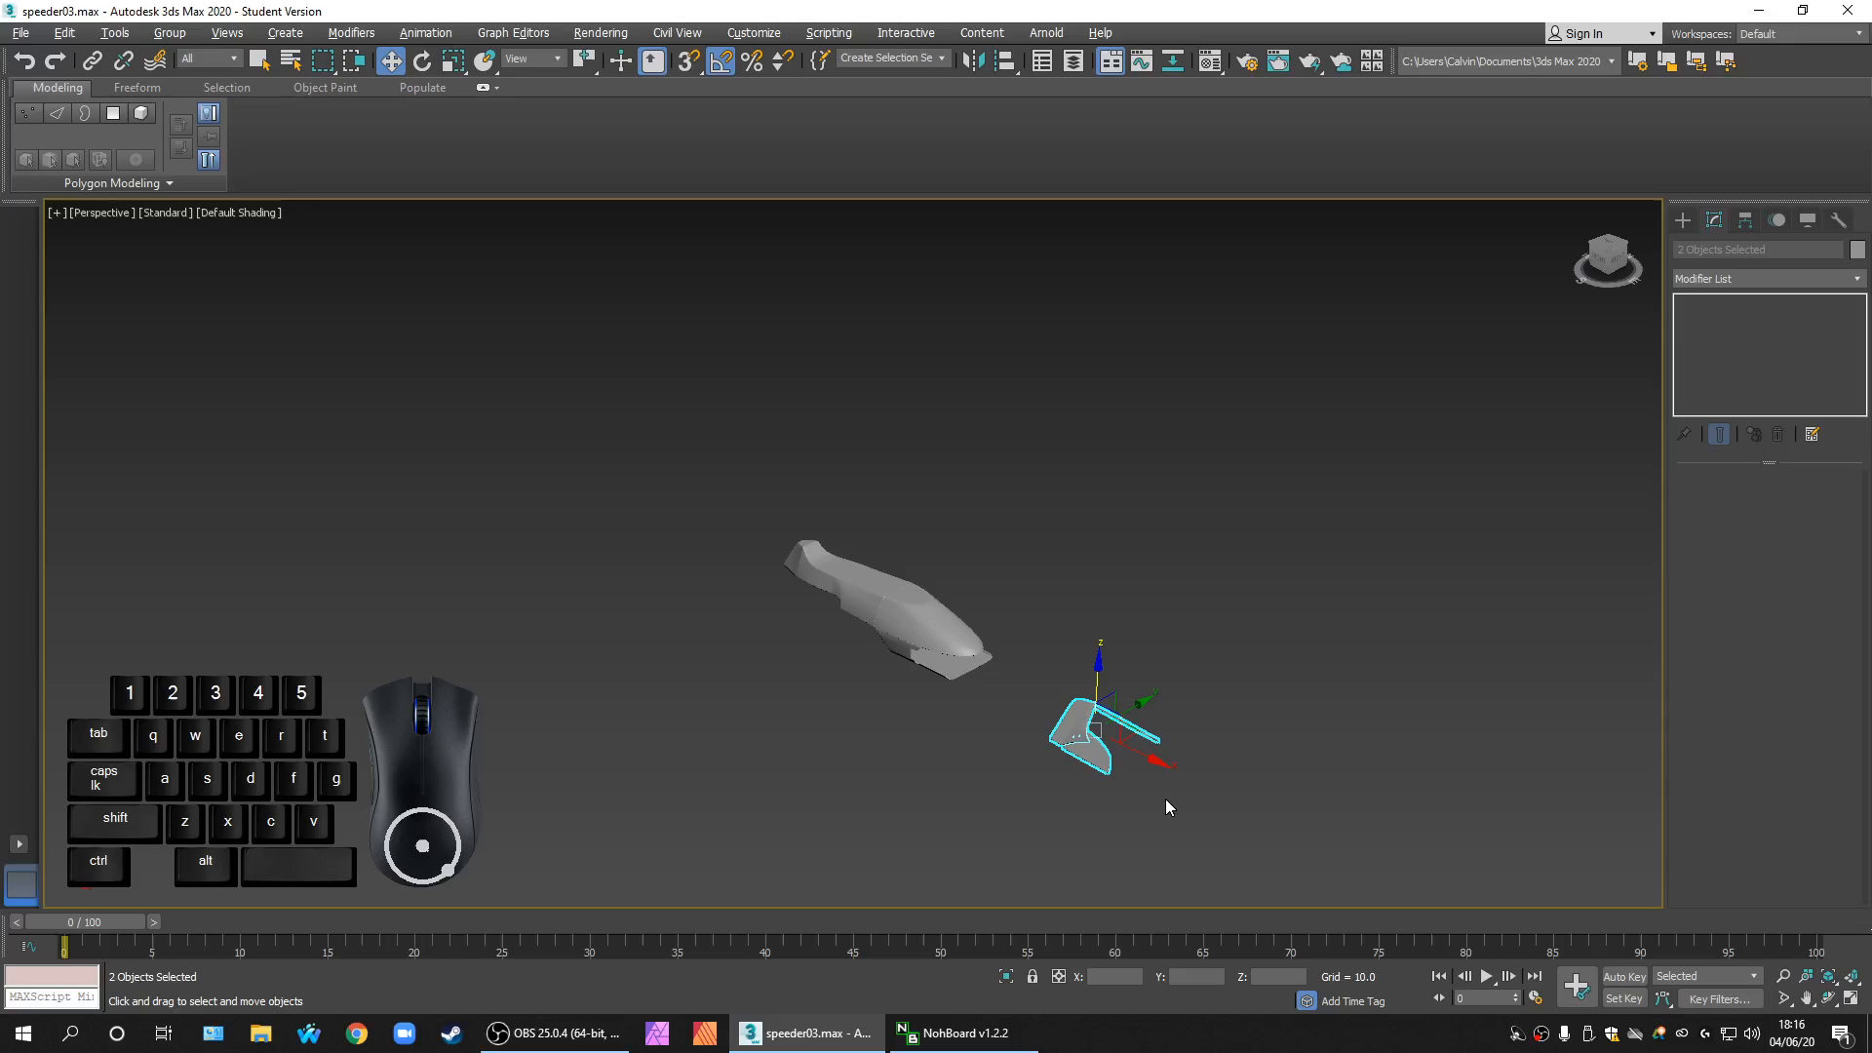
scroll(1160, 802, up, 4)
click(1120, 786)
drag(1120, 785, 936, 595)
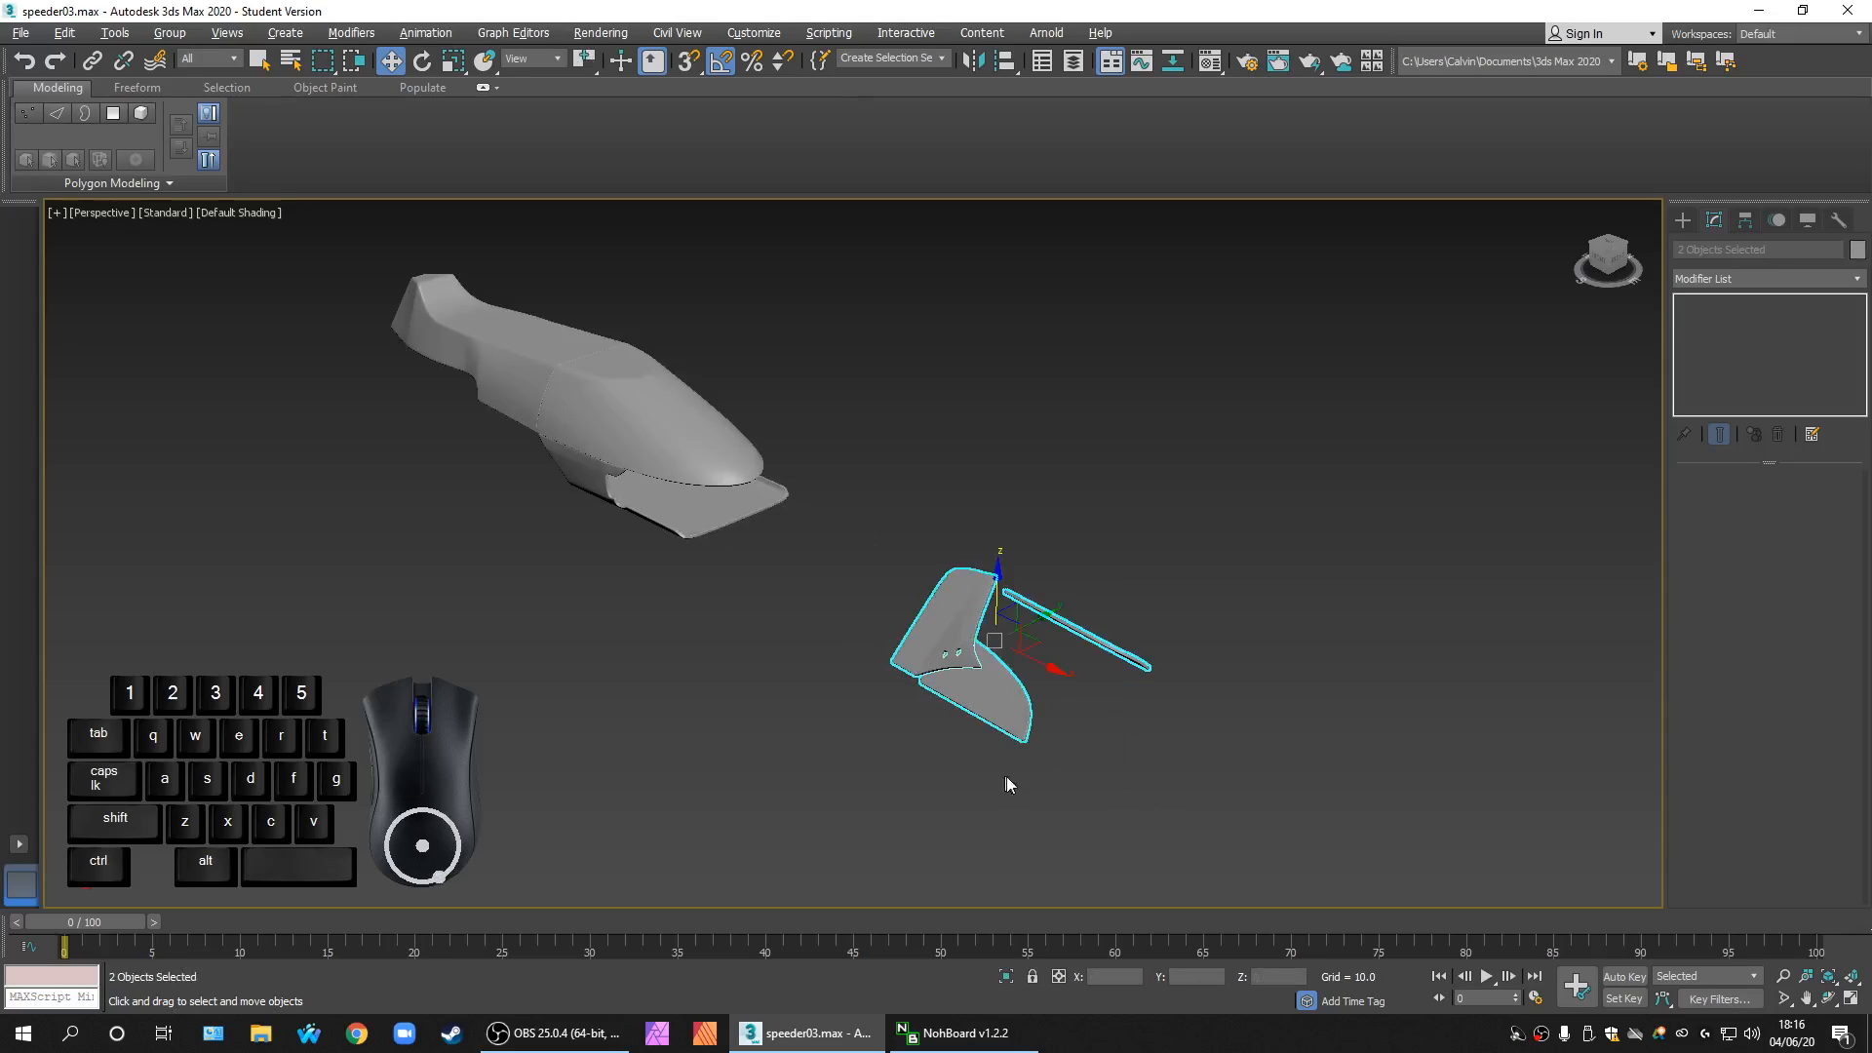
click(1006, 784)
scroll(1020, 793, up, 4)
mouse_move(827, 669)
middle_down()
mouse_move(914, 778)
mouse_move(834, 700)
middle_up()
scroll(907, 770, down, 6)
scroll(842, 714, up, 5)
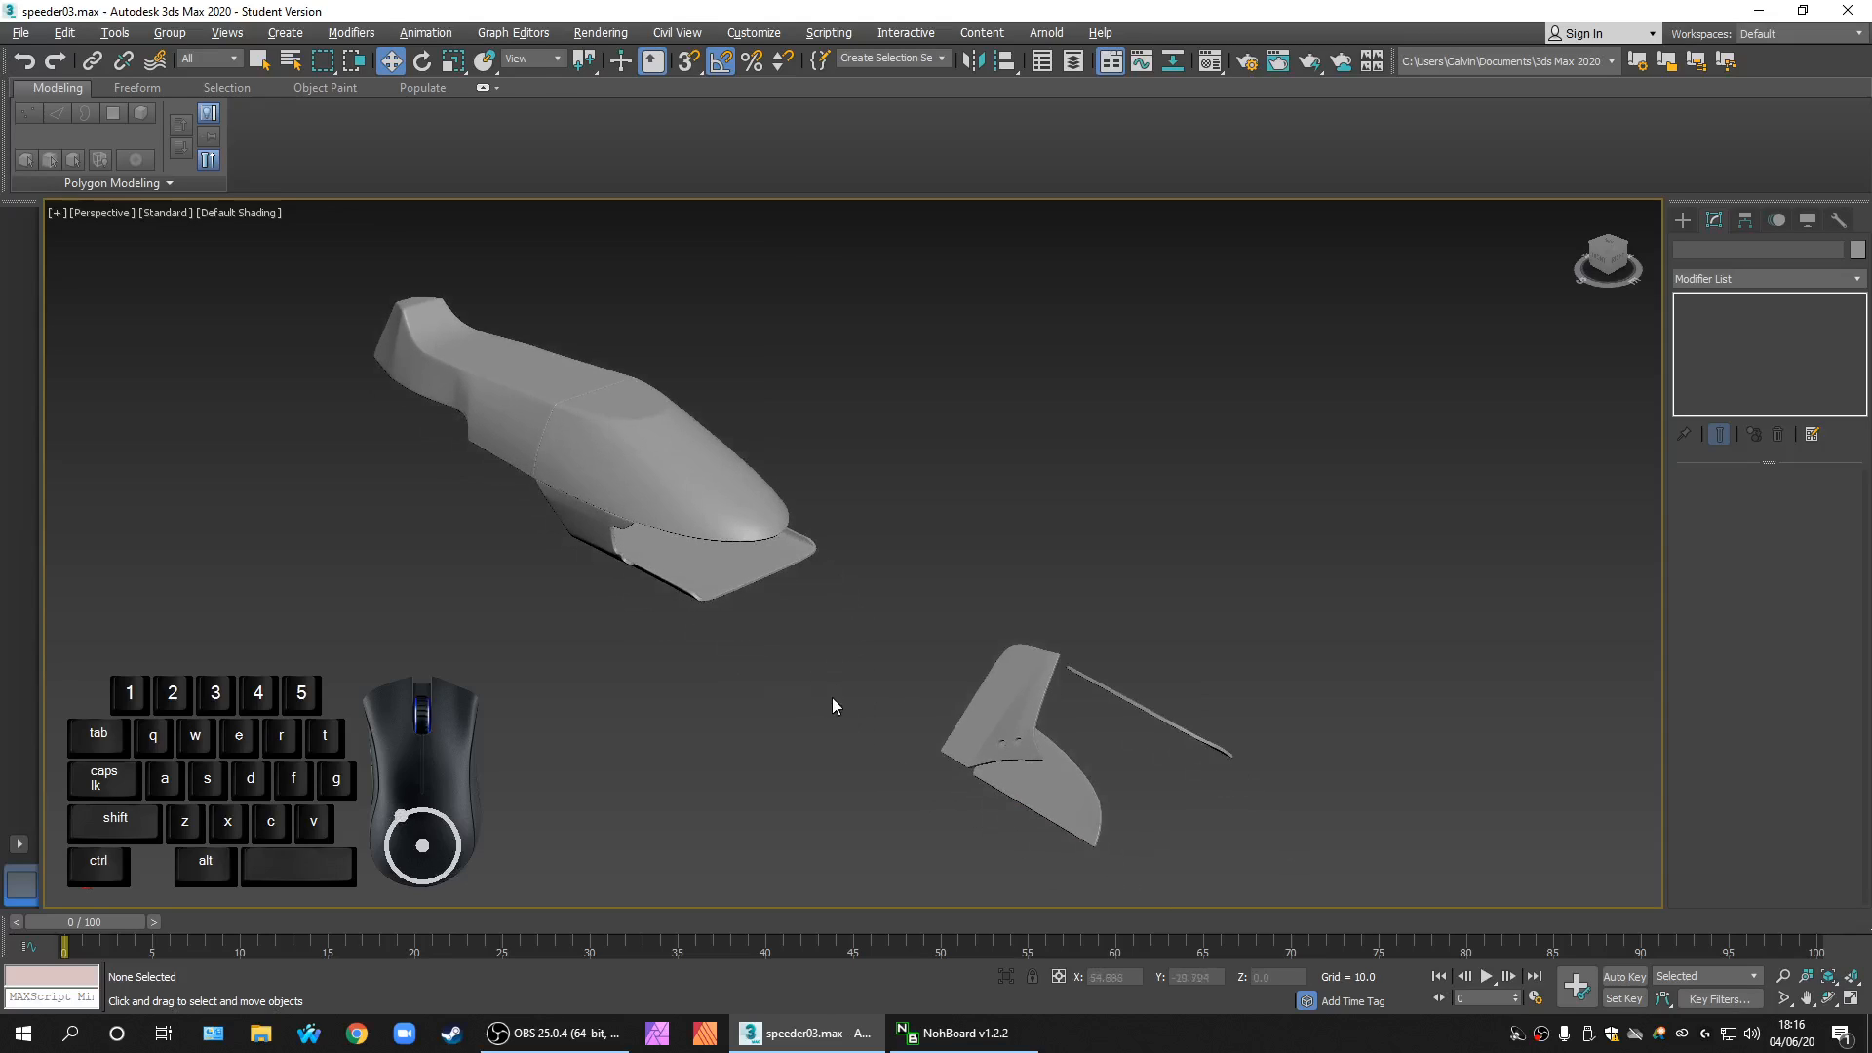
scroll(891, 715, down, 2)
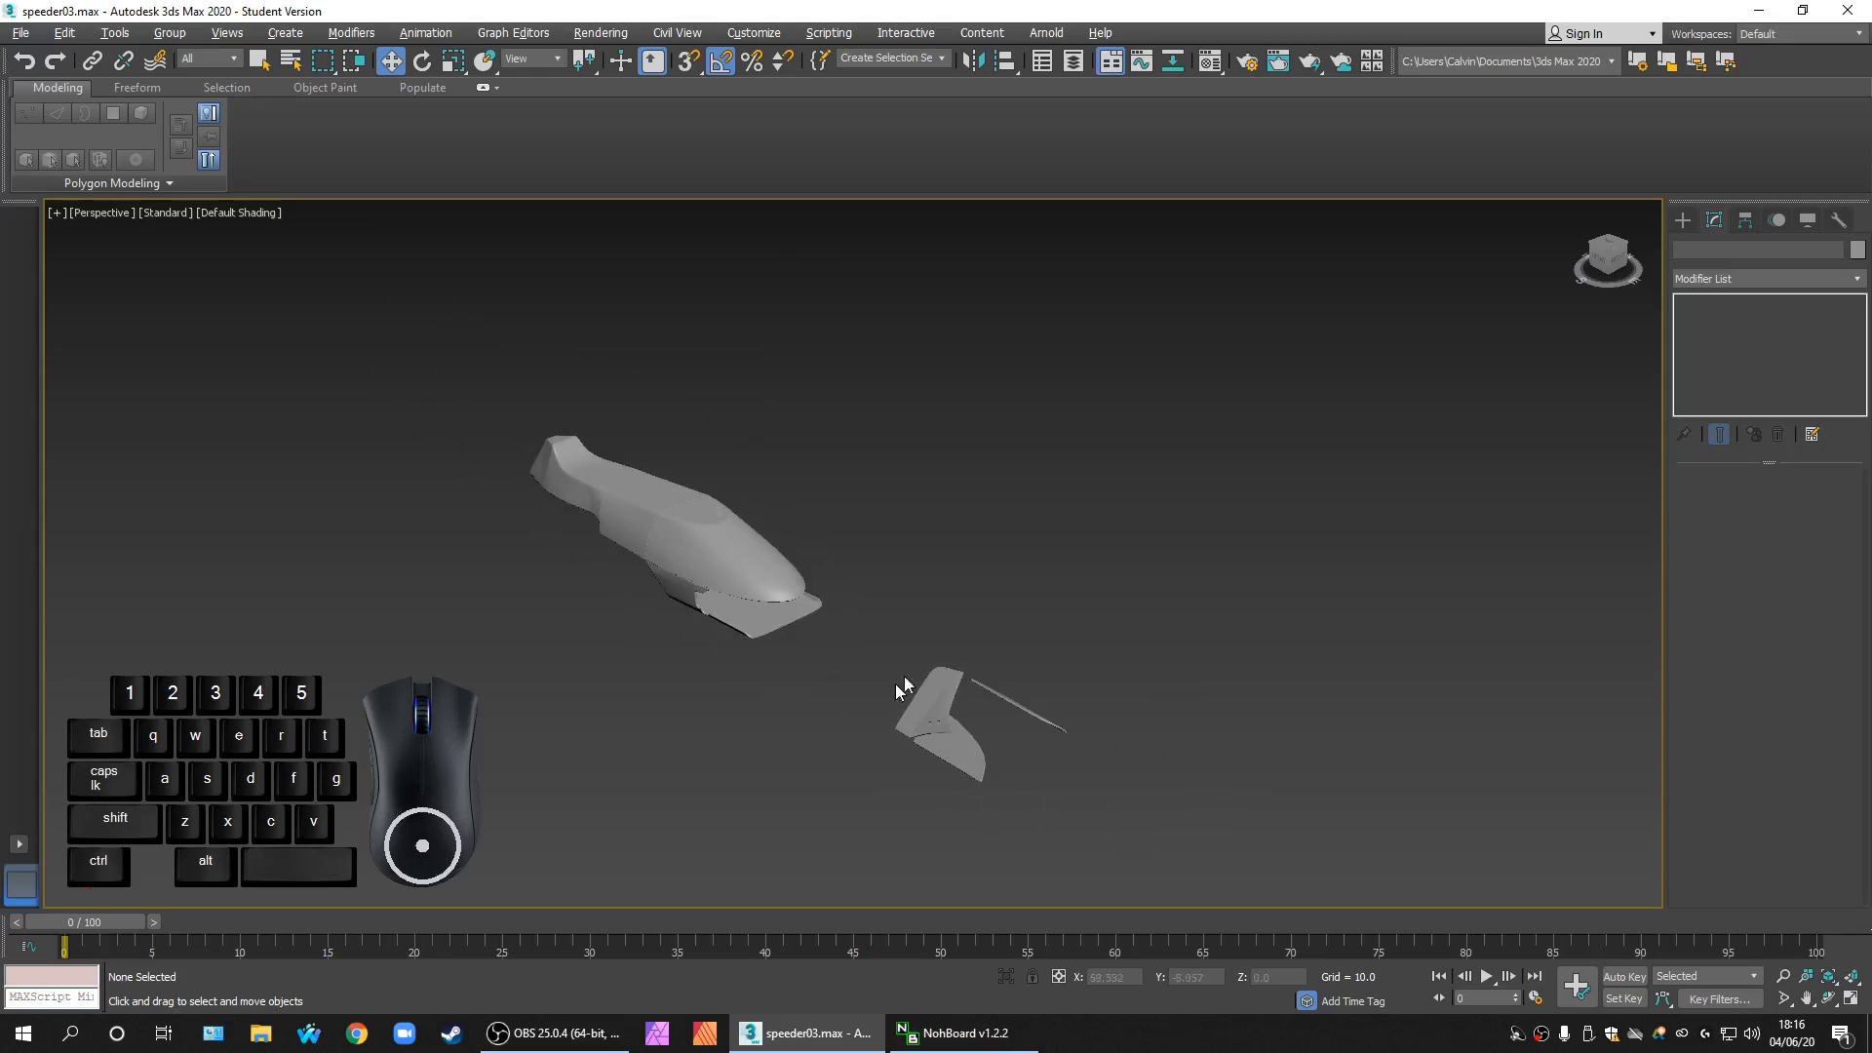